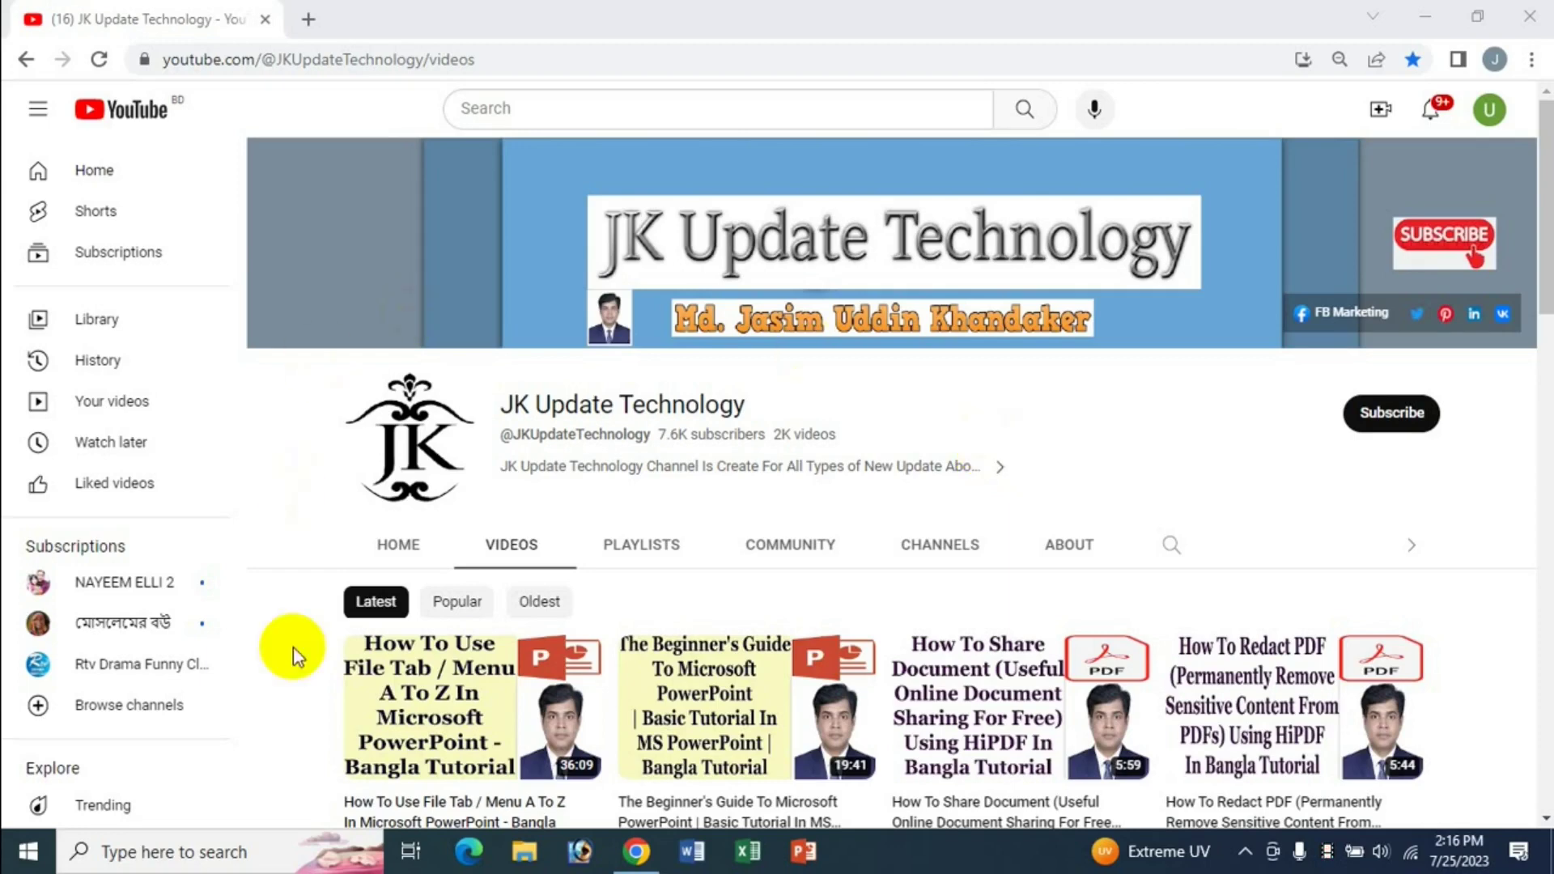
Scroll the channel's Videos page and minimize Chrome to reveal the desktop.
scroll(323, 711, down, 3)
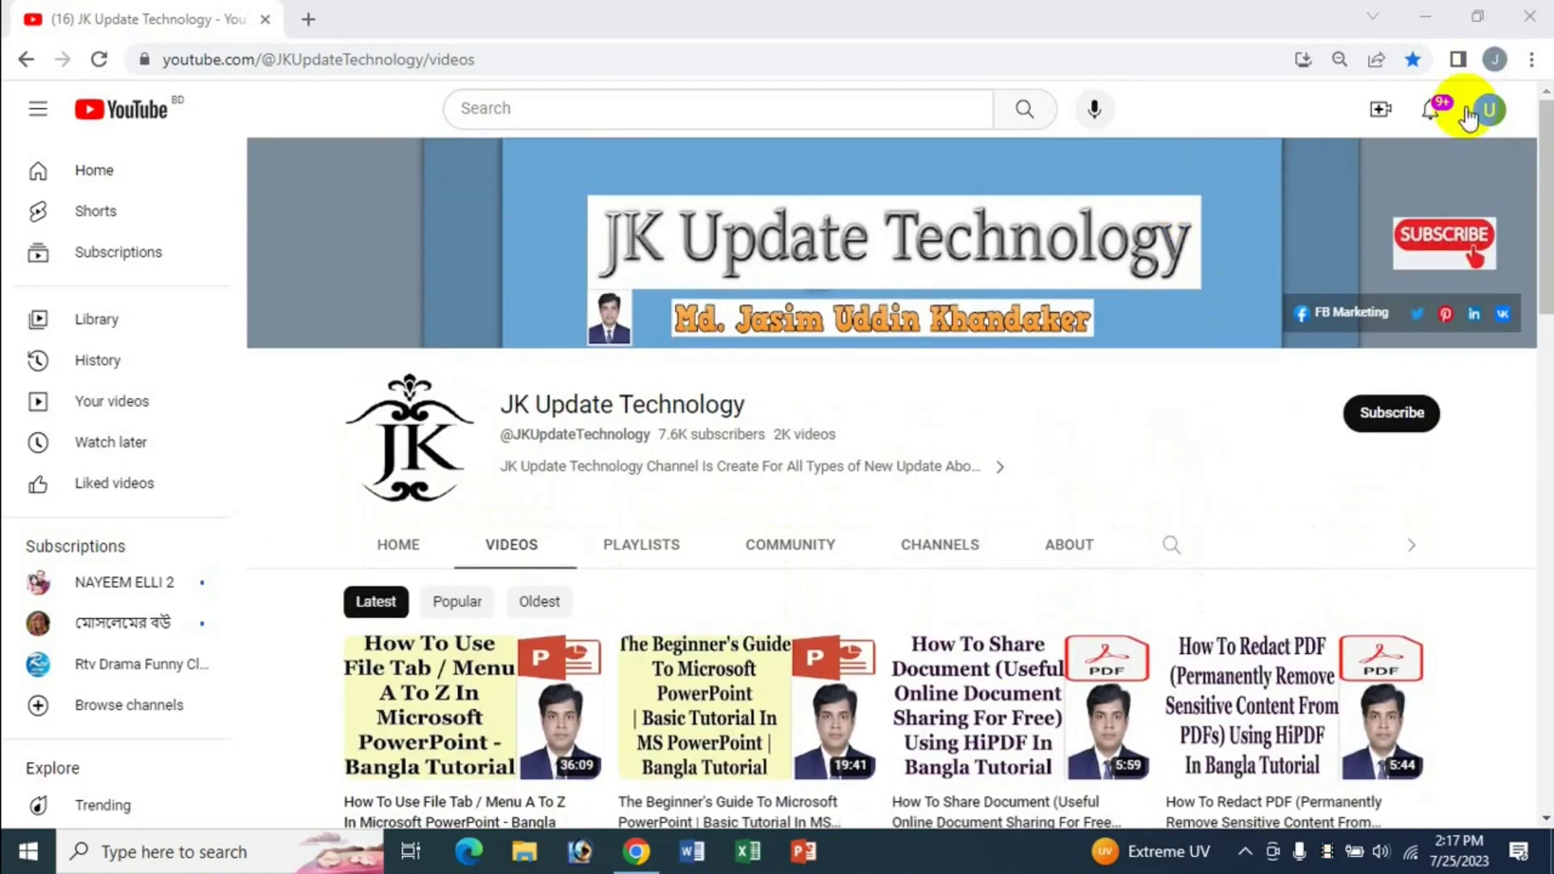
click(1422, 18)
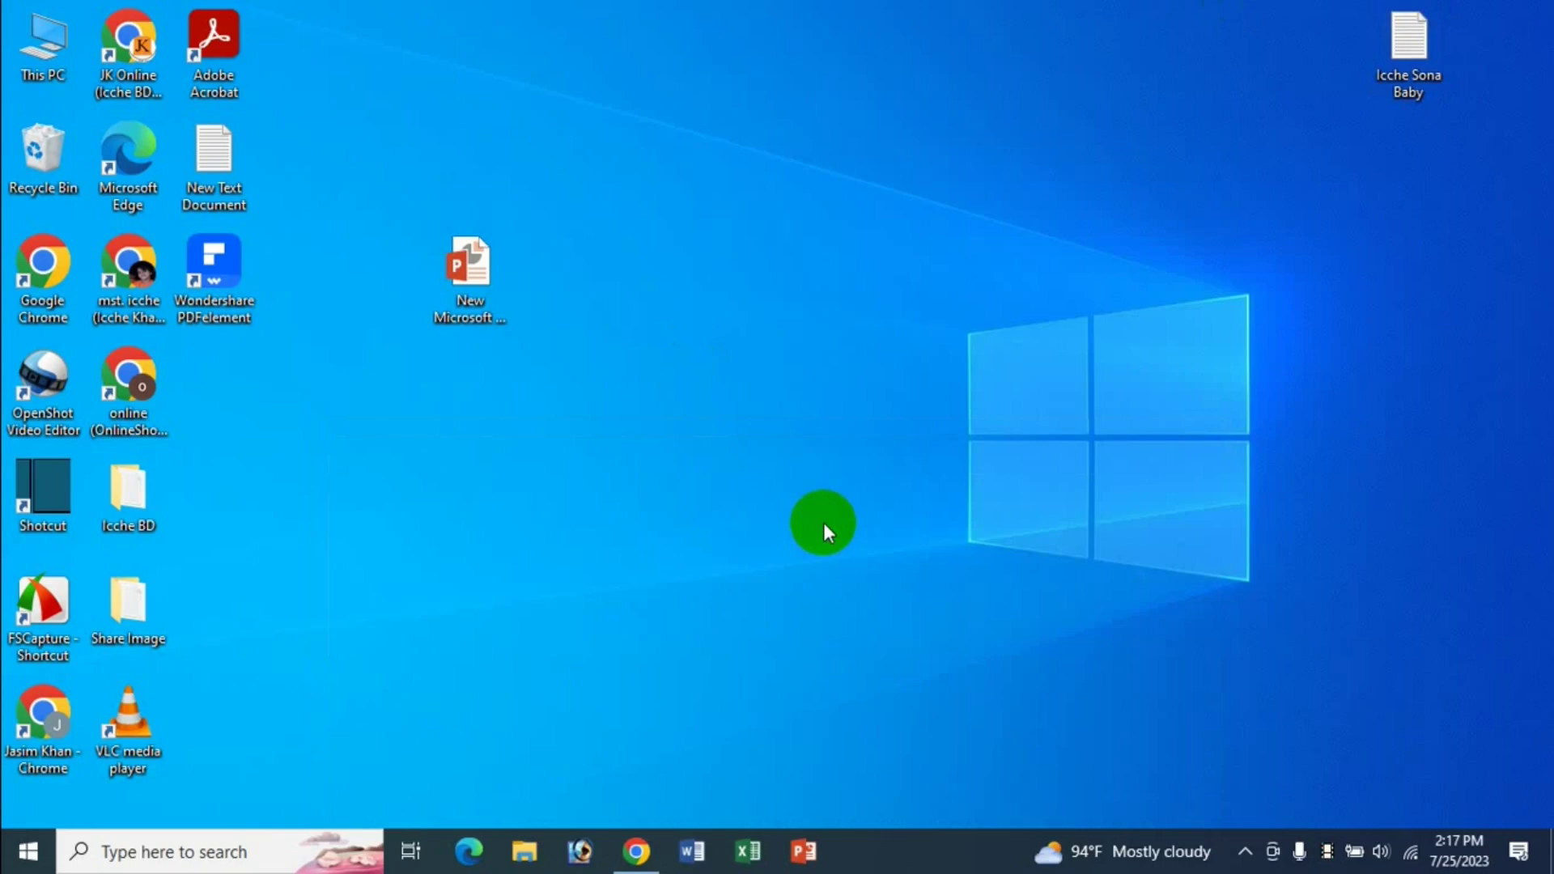
click(637, 850)
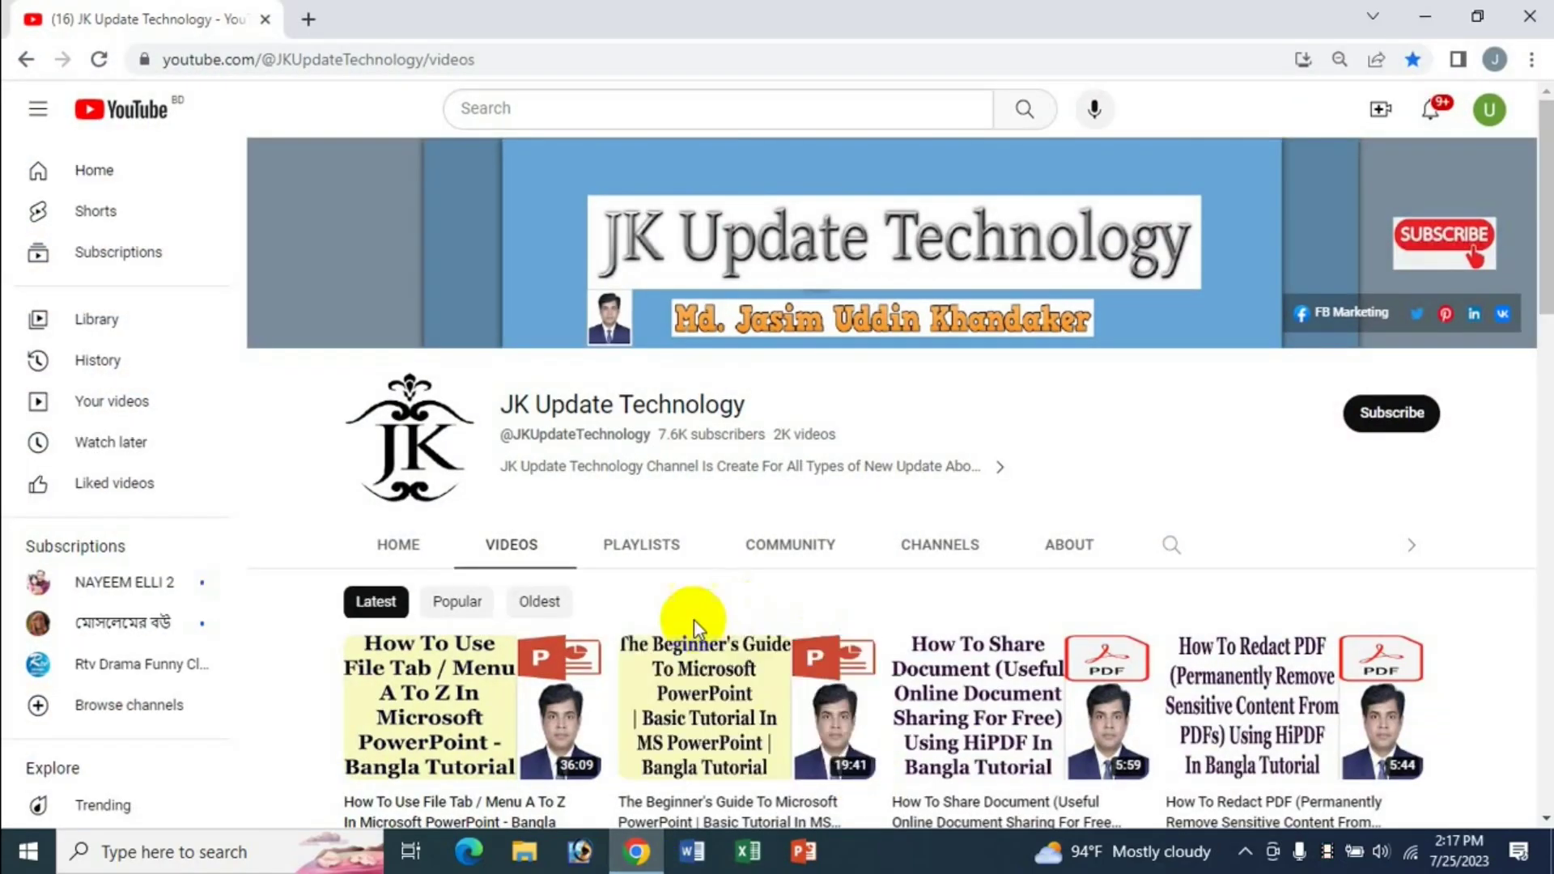
click(1426, 18)
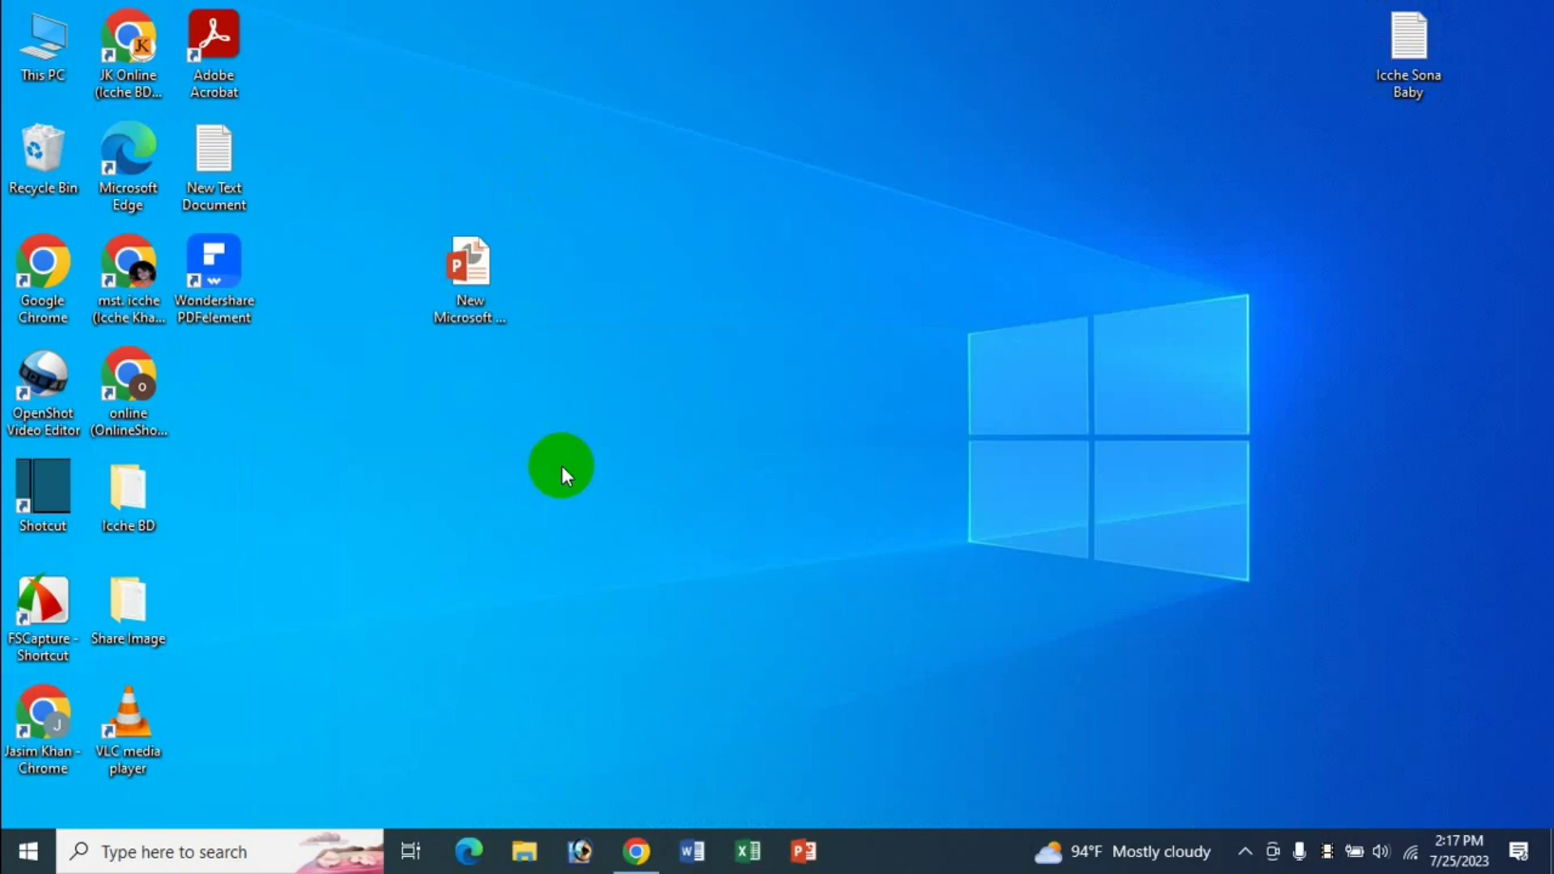
right_click(667, 313)
mouse_move(789, 531)
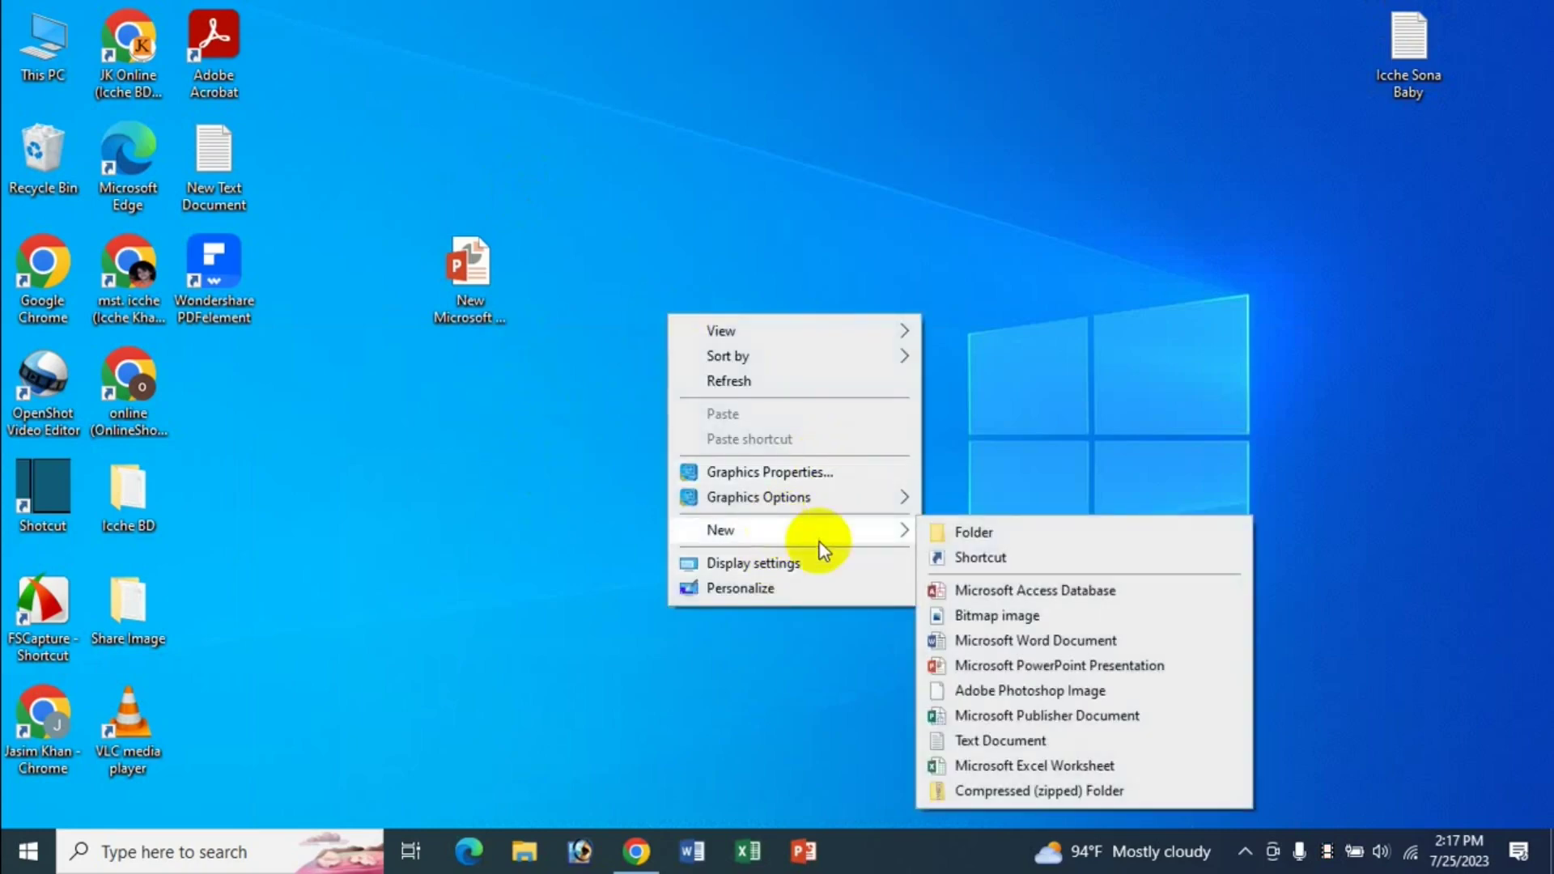
click(461, 434)
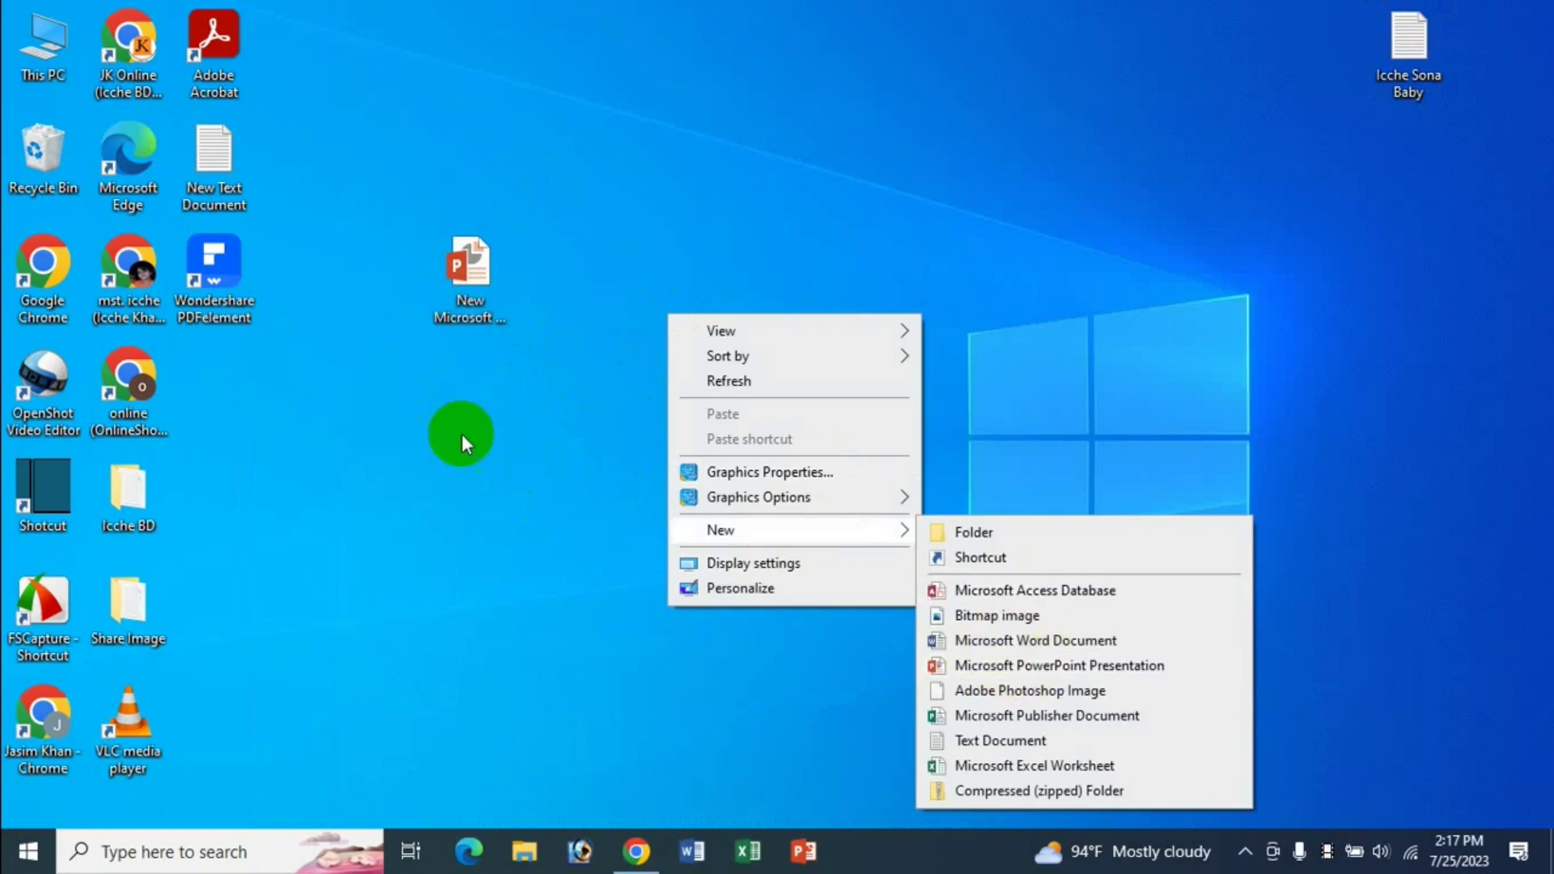
click(456, 303)
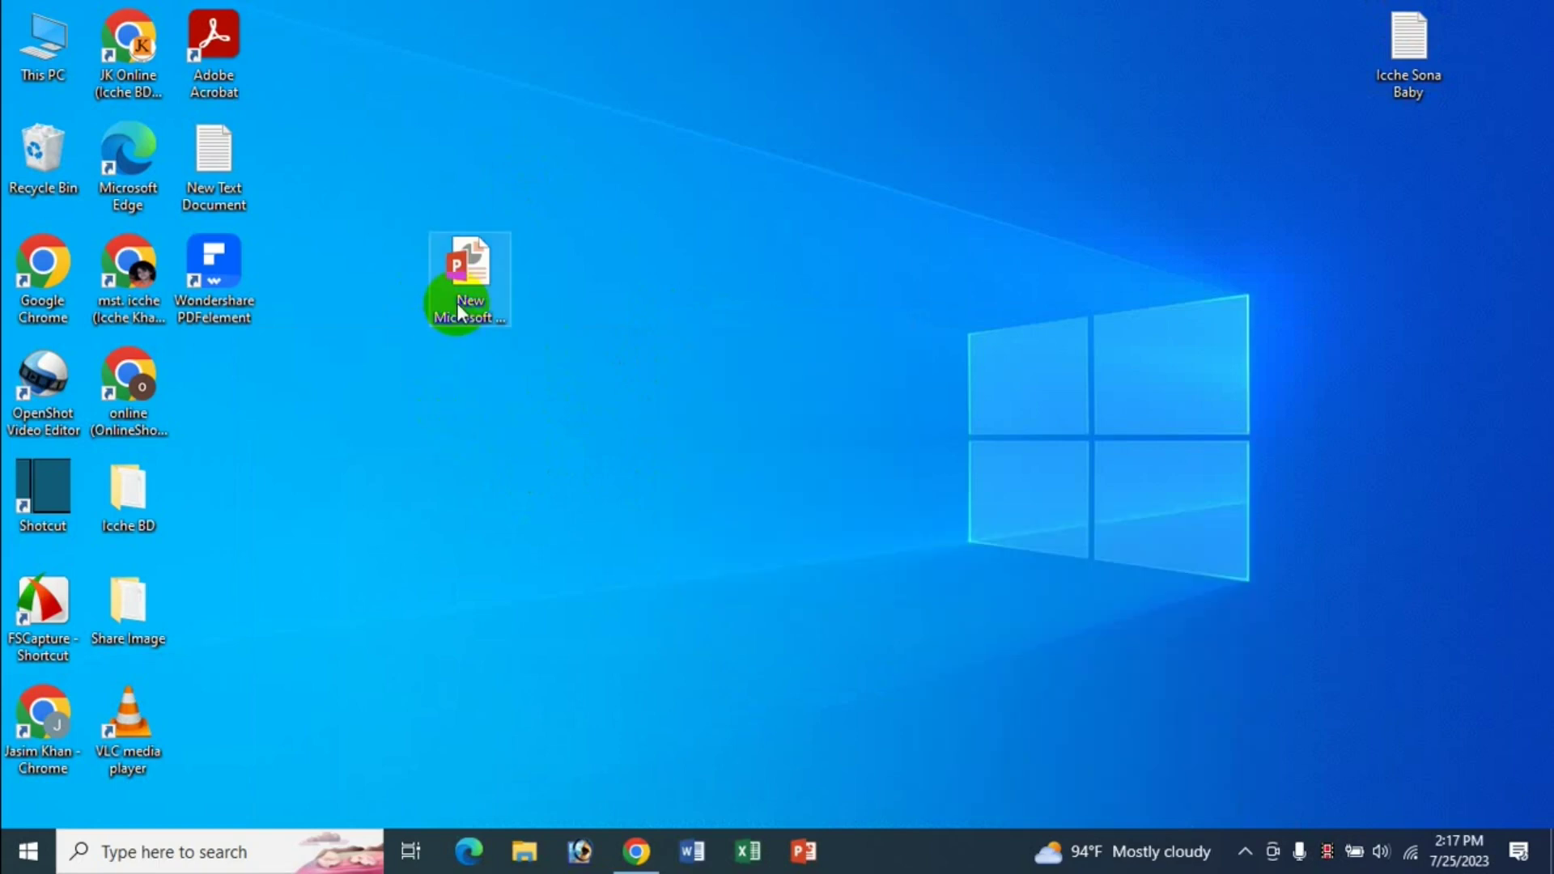
click(198, 851)
text(p)
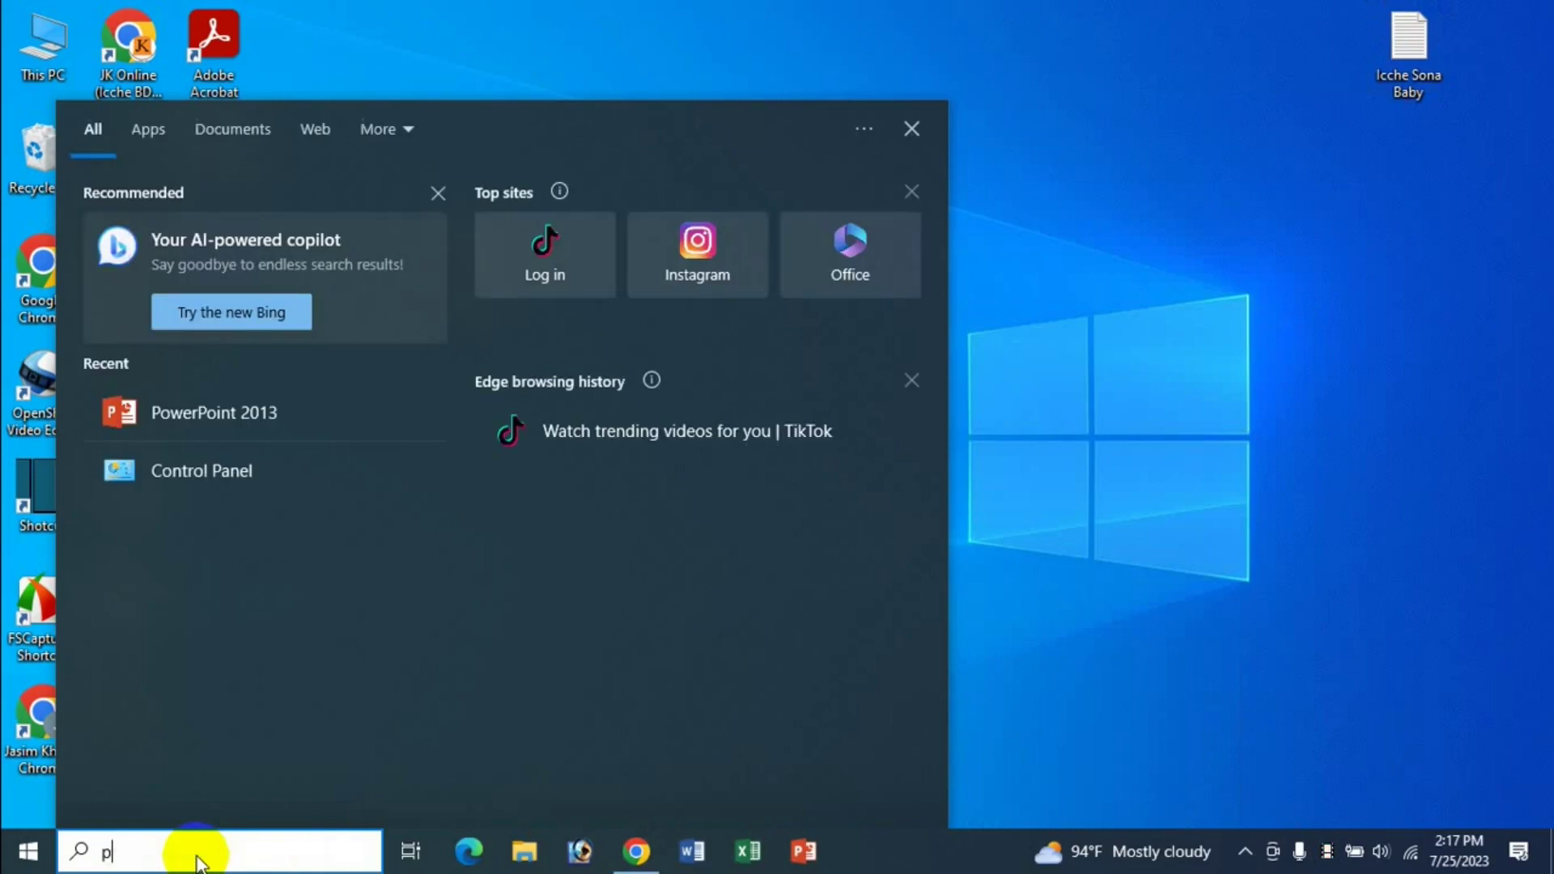
text(ower)
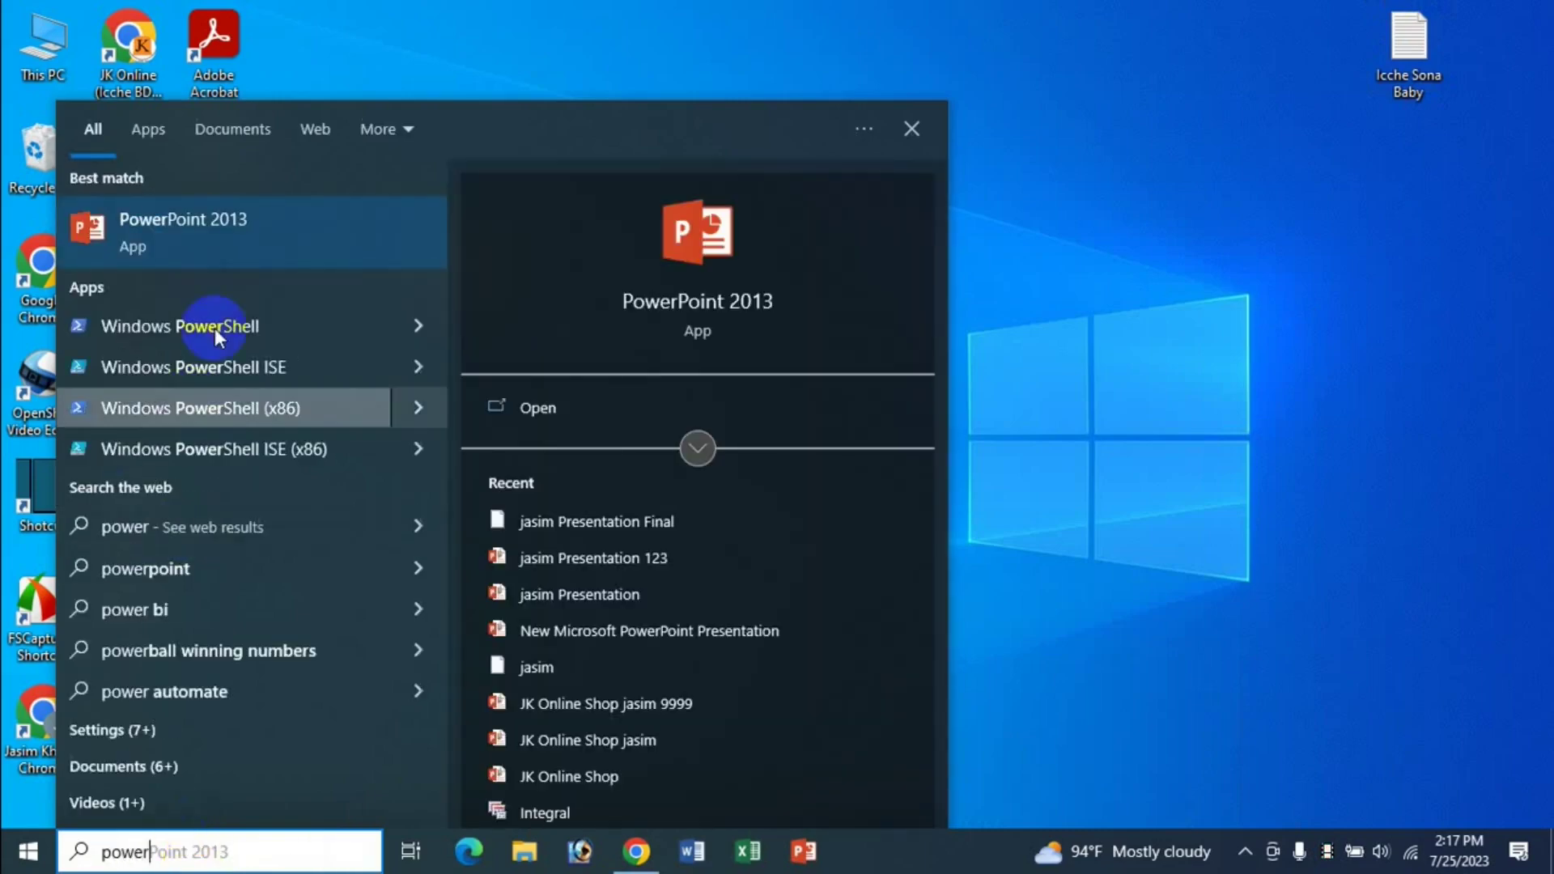
click(680, 237)
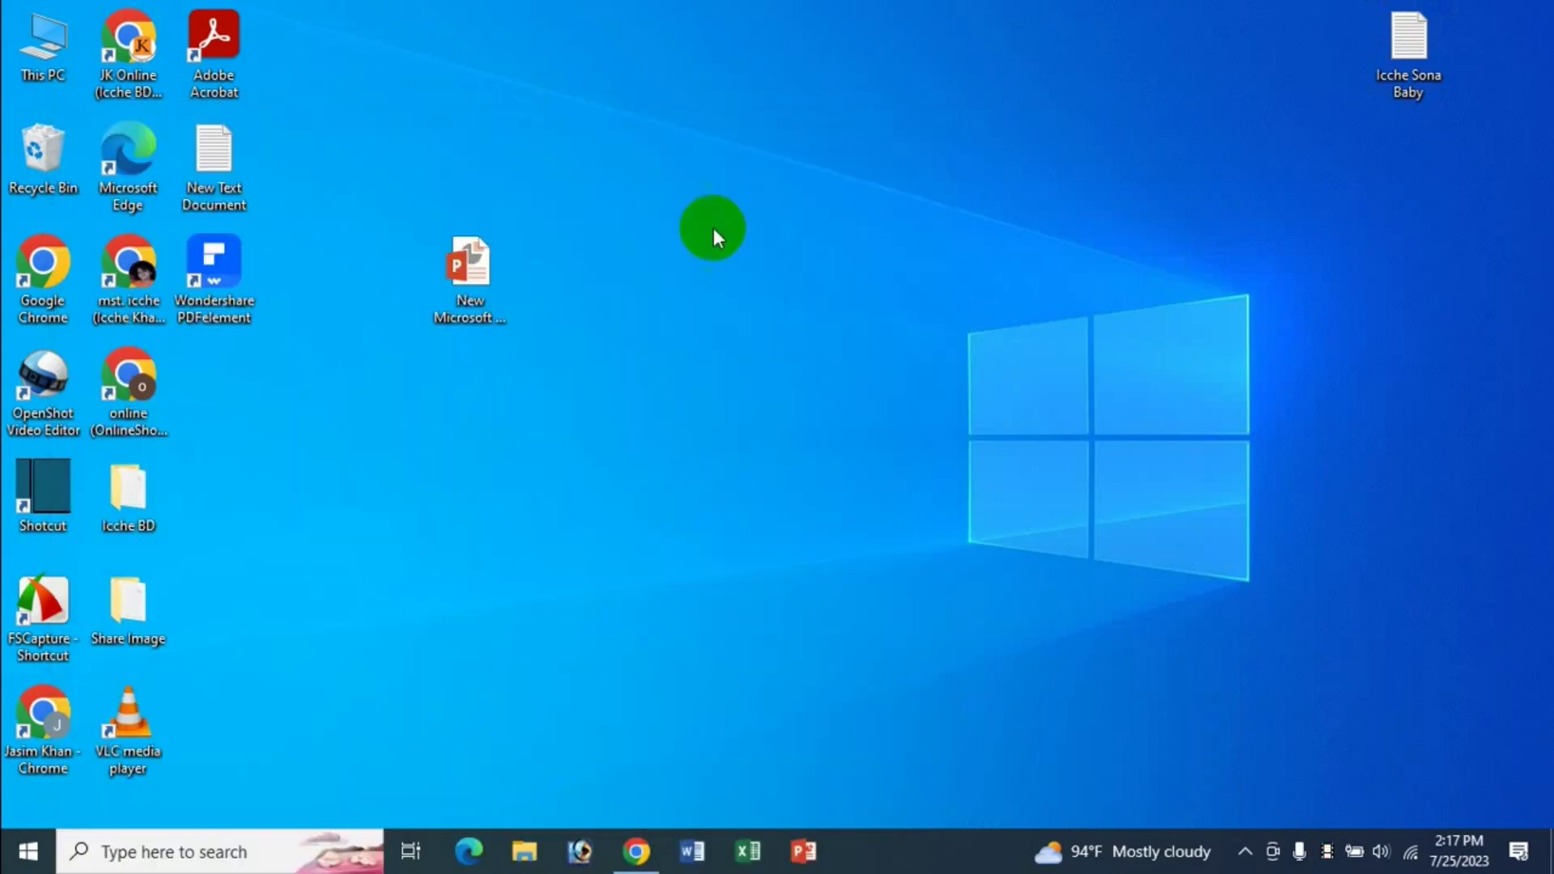
click(38, 864)
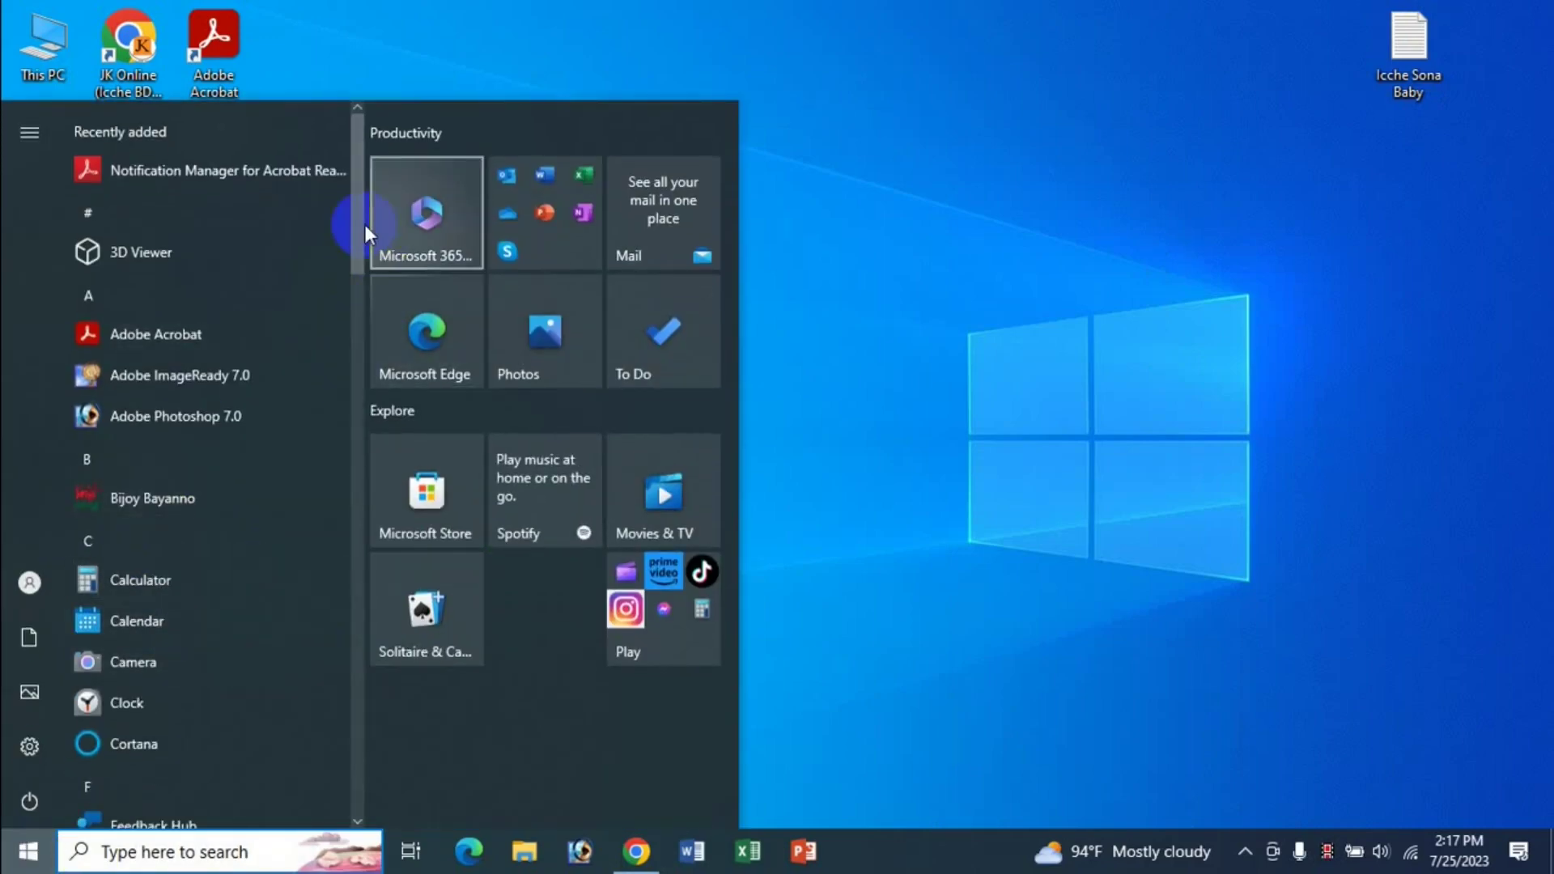
drag(358, 249, 389, 424)
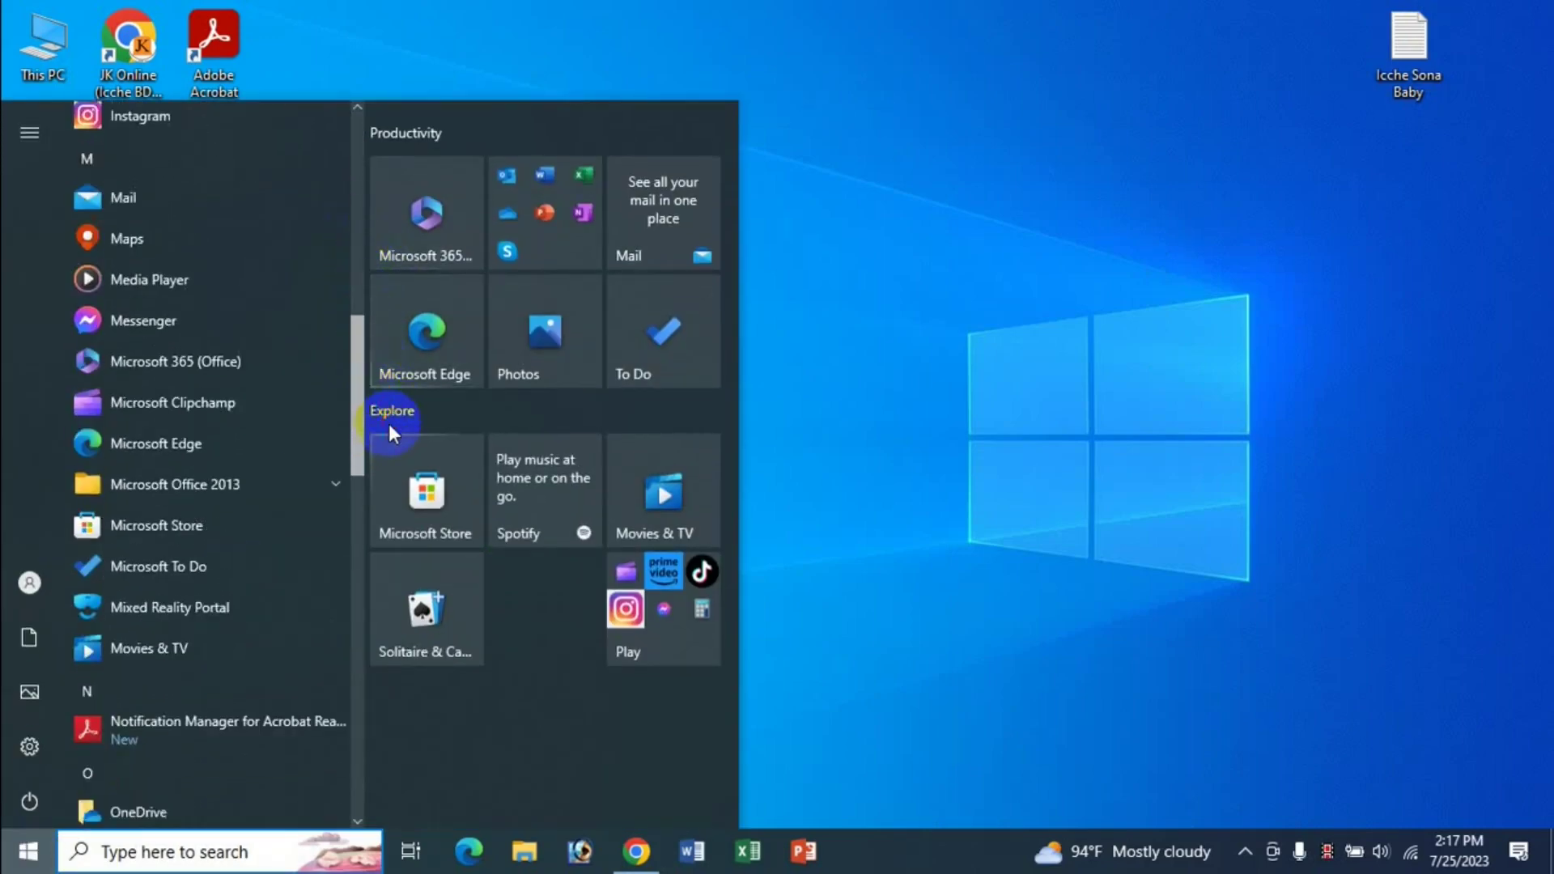
click(227, 484)
scroll(202, 753, down, 5)
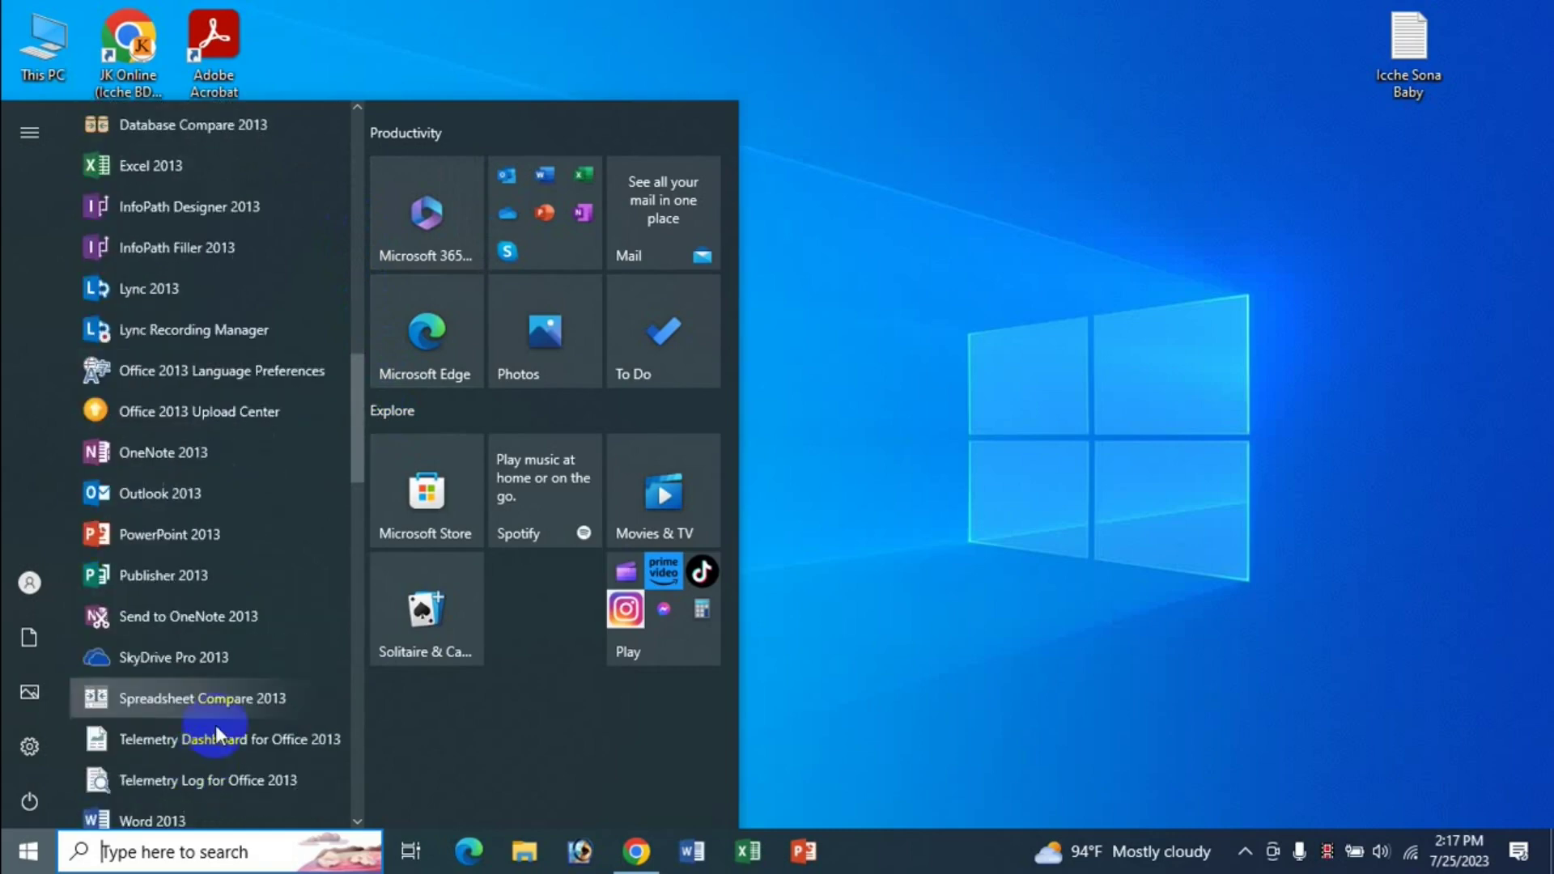
click(1085, 412)
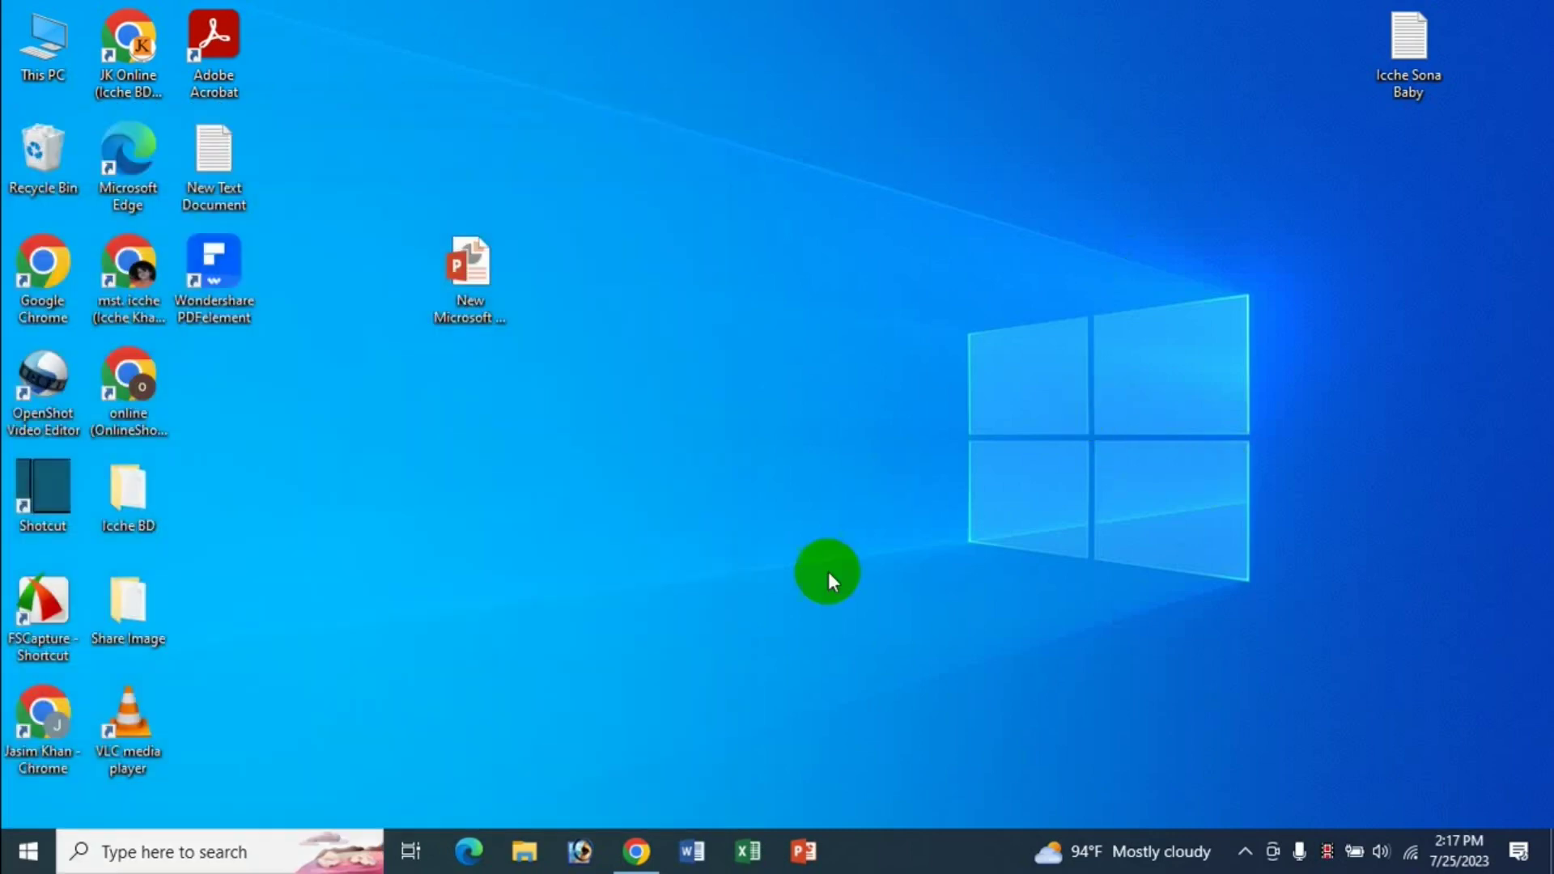
click(817, 851)
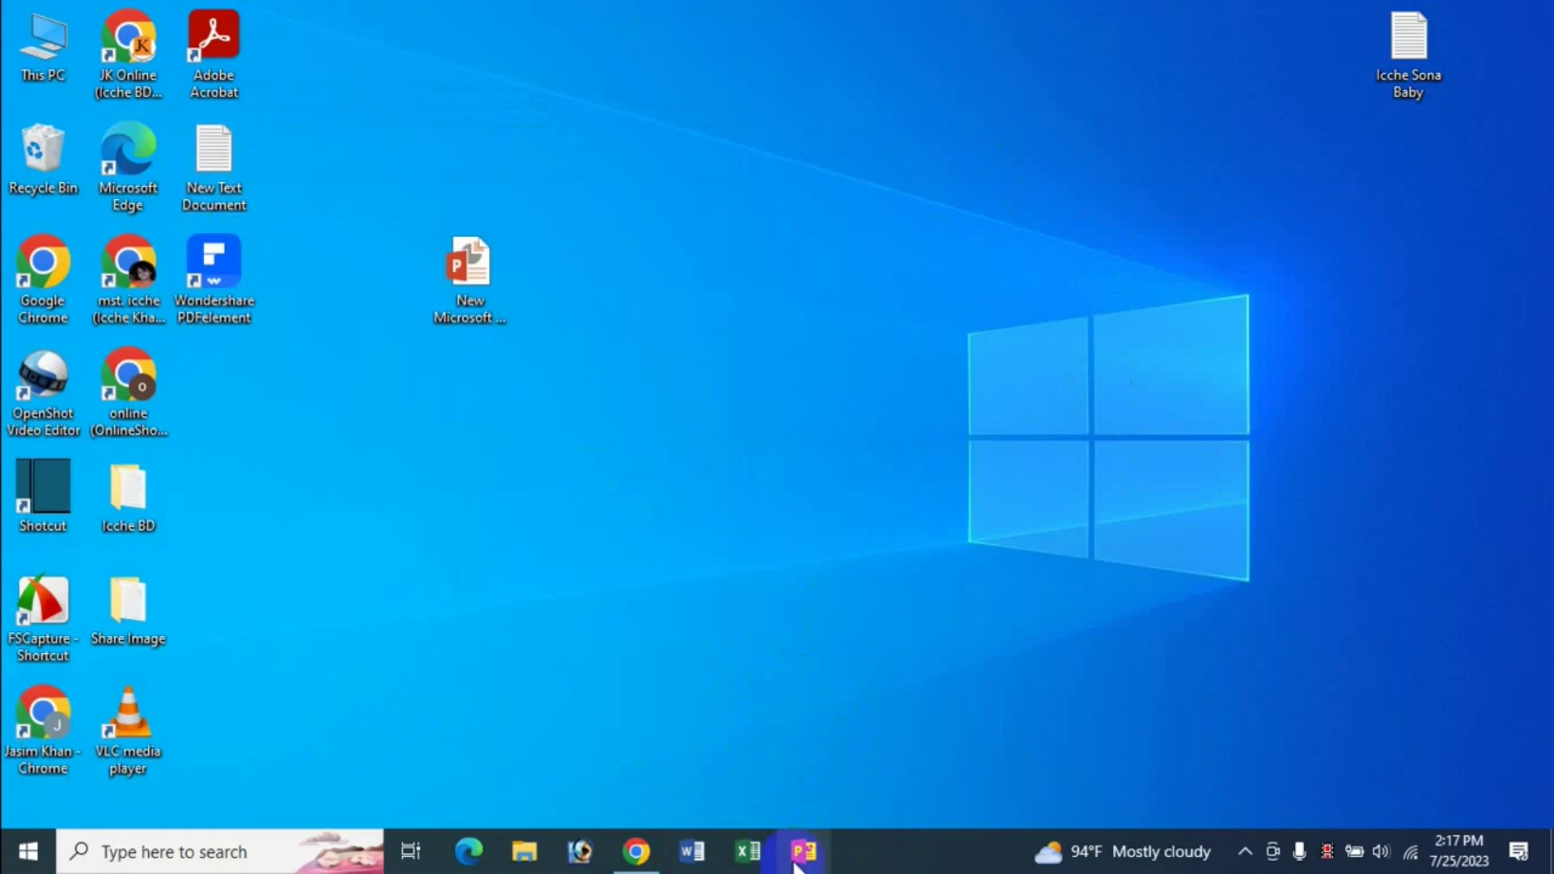
Dismiss the activation prompt and start a new Blank Presentation.
click(850, 793)
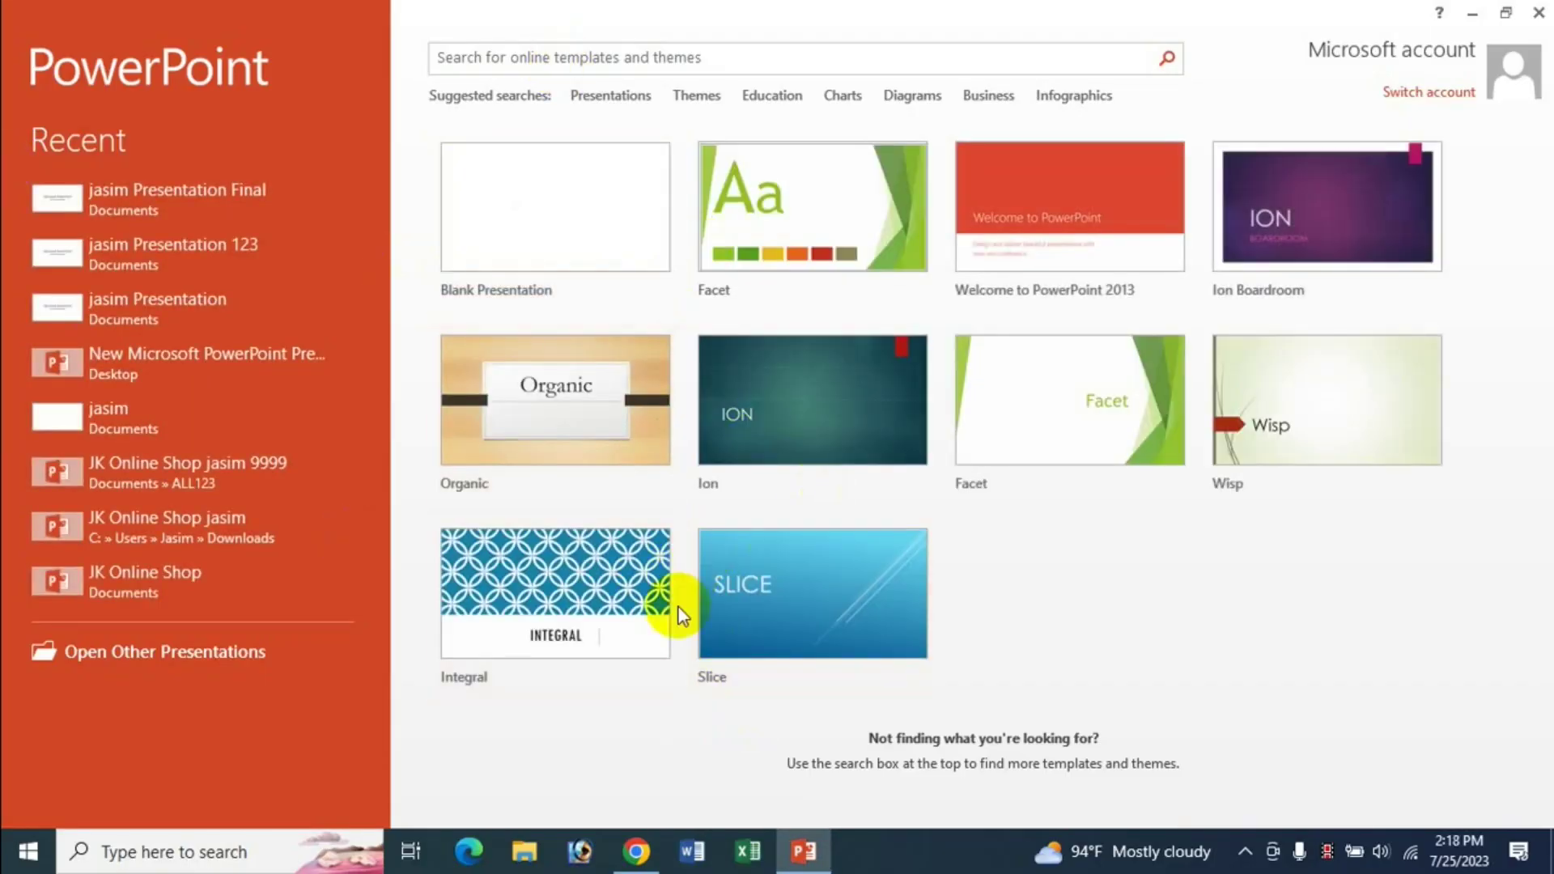
click(992, 649)
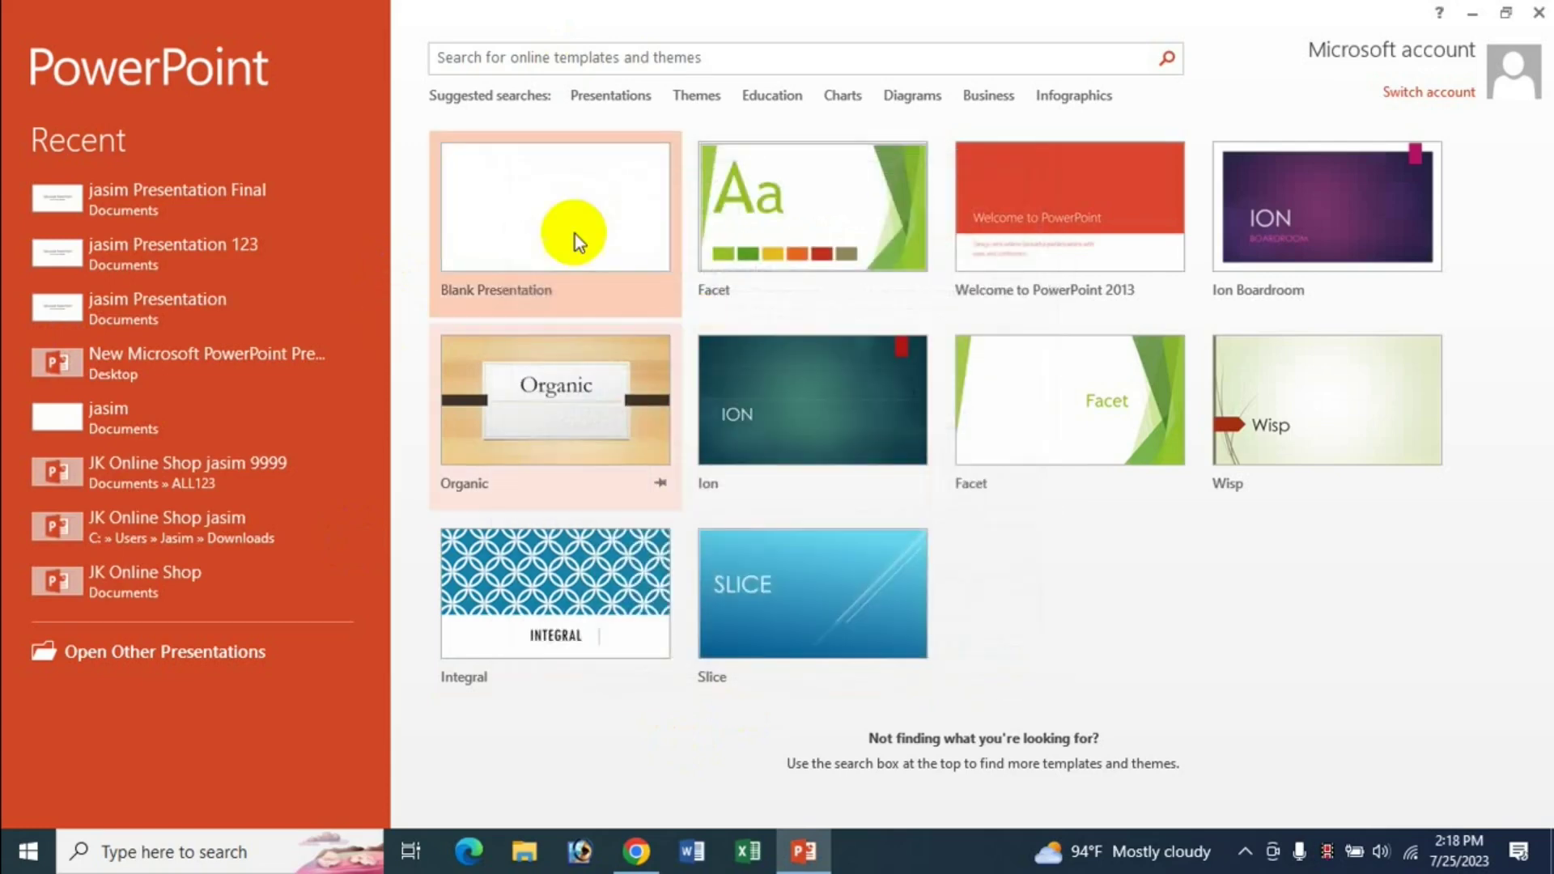
click(518, 209)
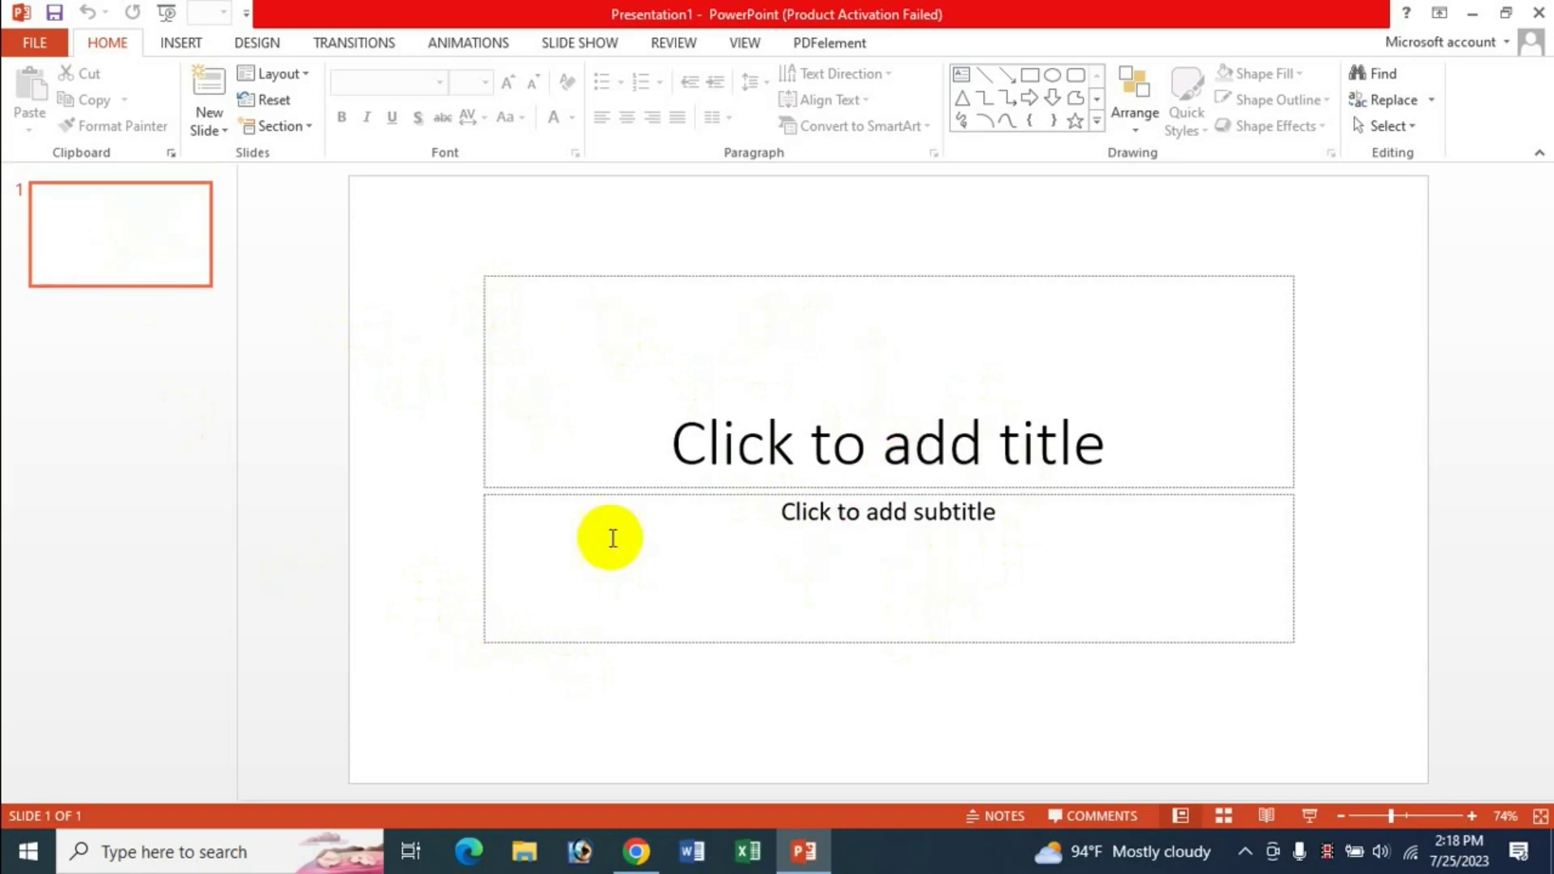
Enter the title 'MS PowerPoint Bangla Tutorial', correcting the typos along the way.
click(838, 441)
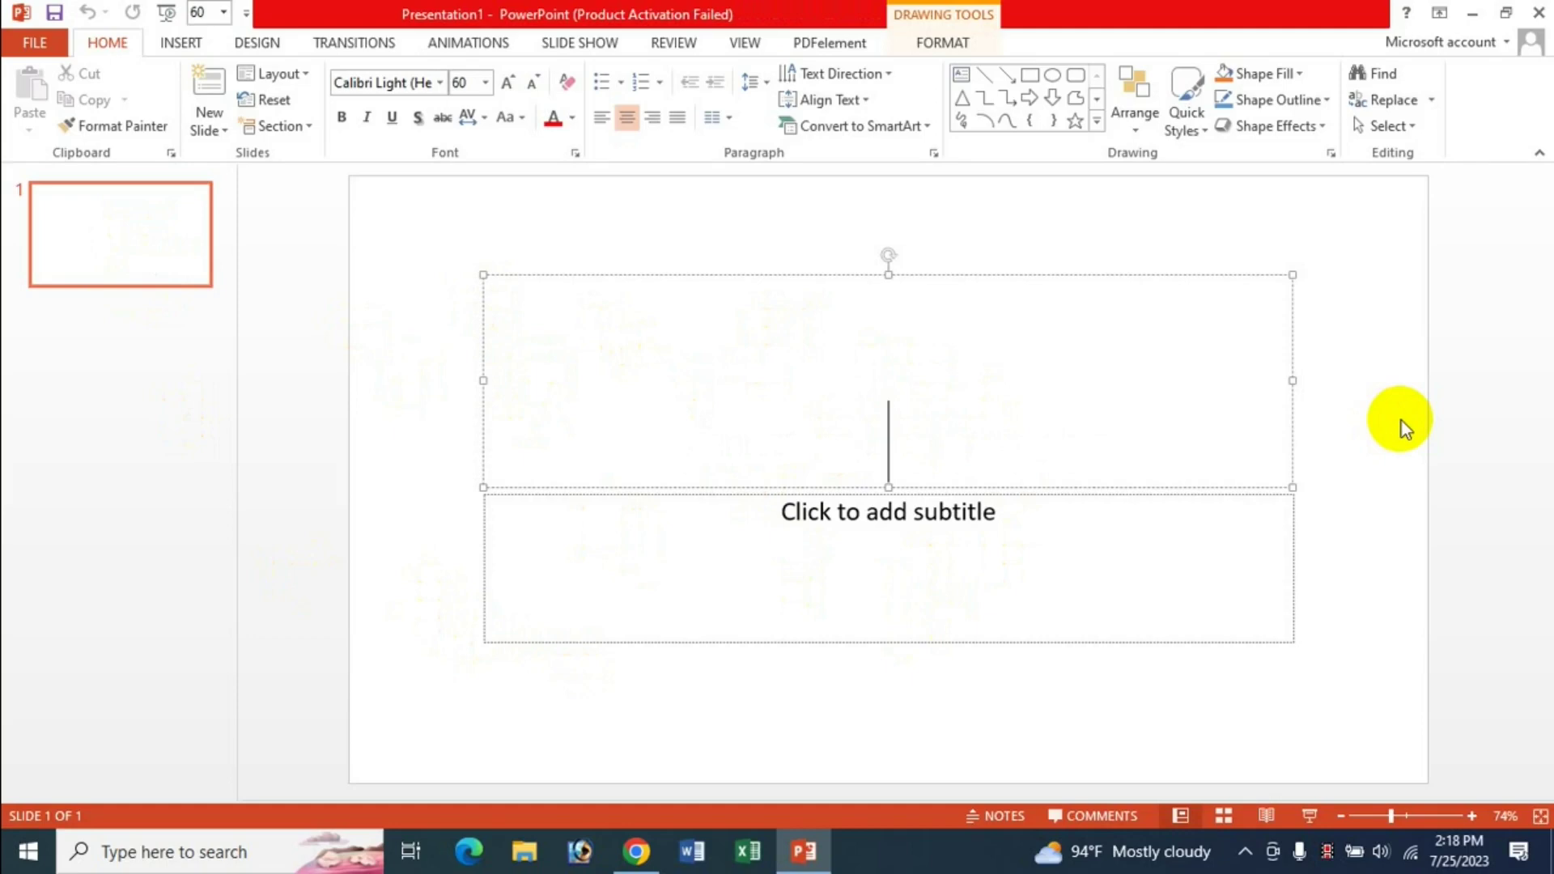
text(MS Powerrp)
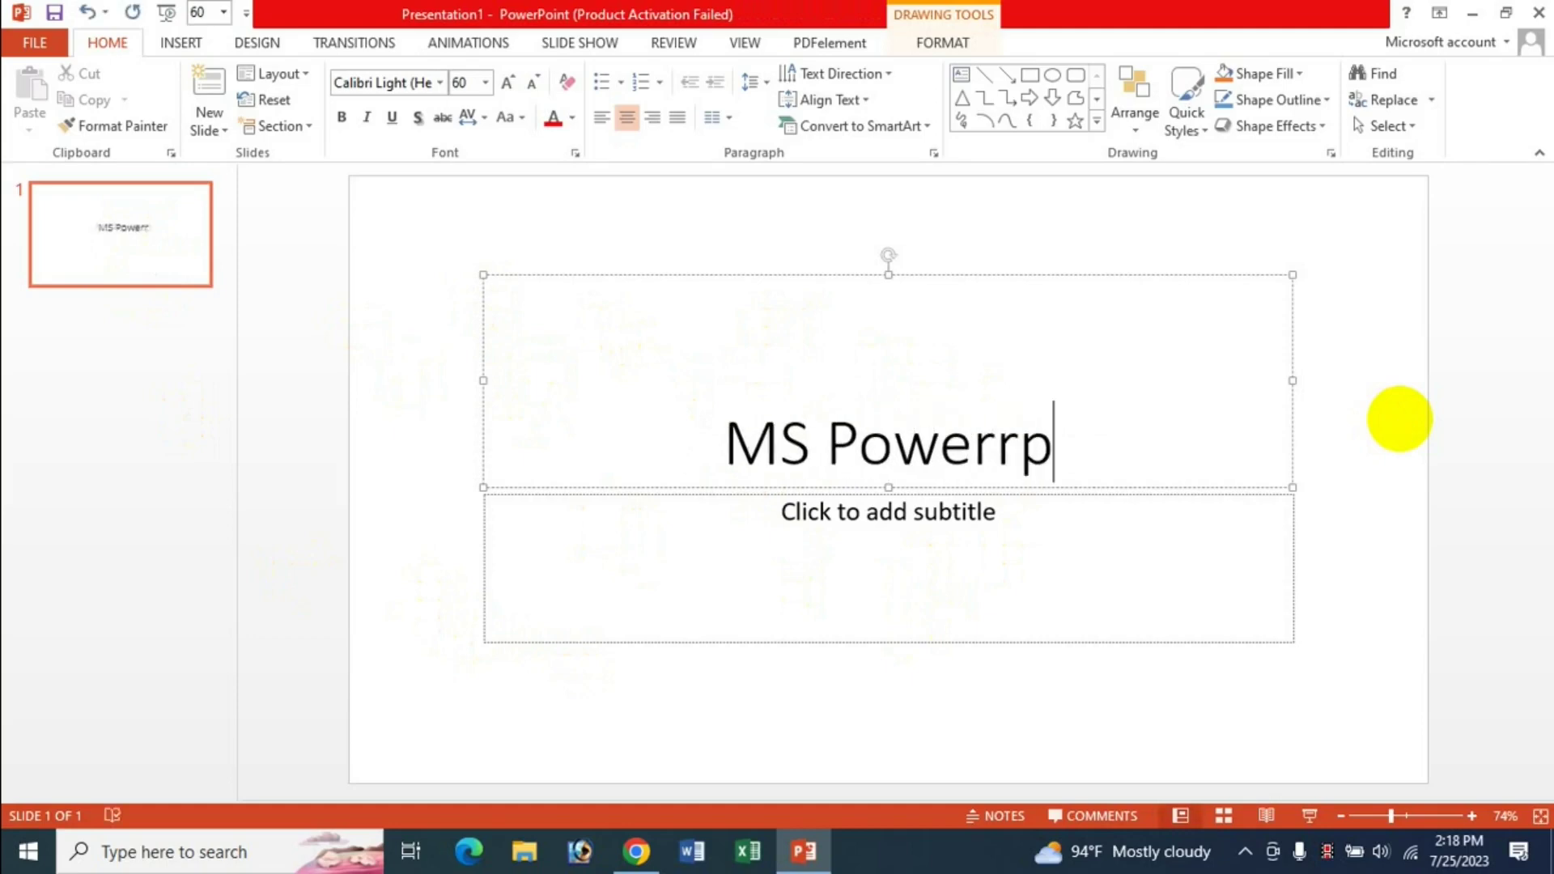
key(BackSpace)
key(BackSpace)
text(p)
key(BackSpace)
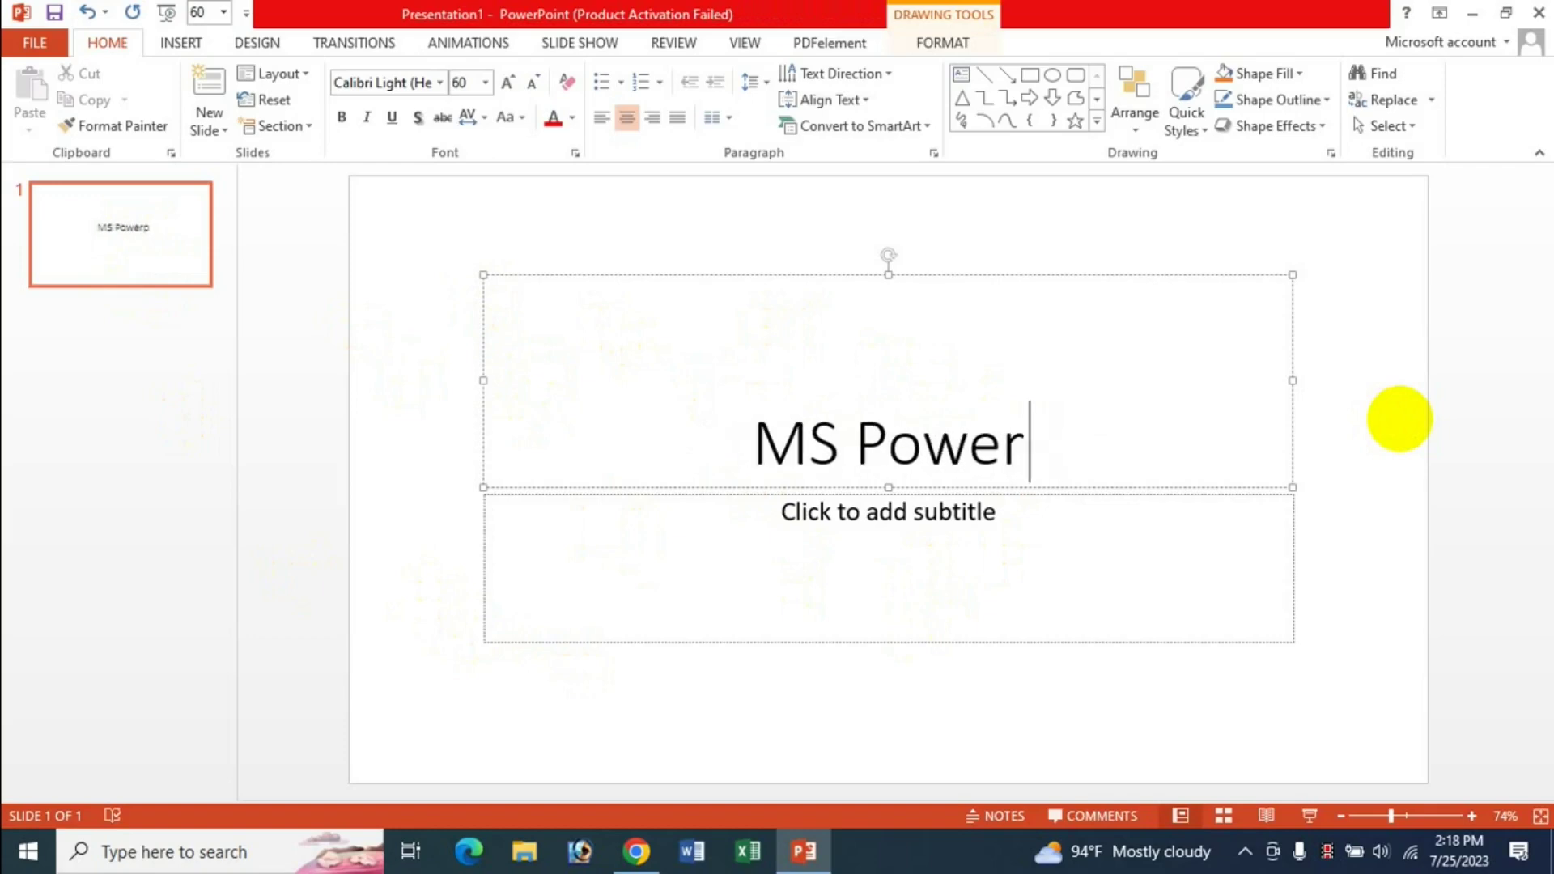
text(Point )
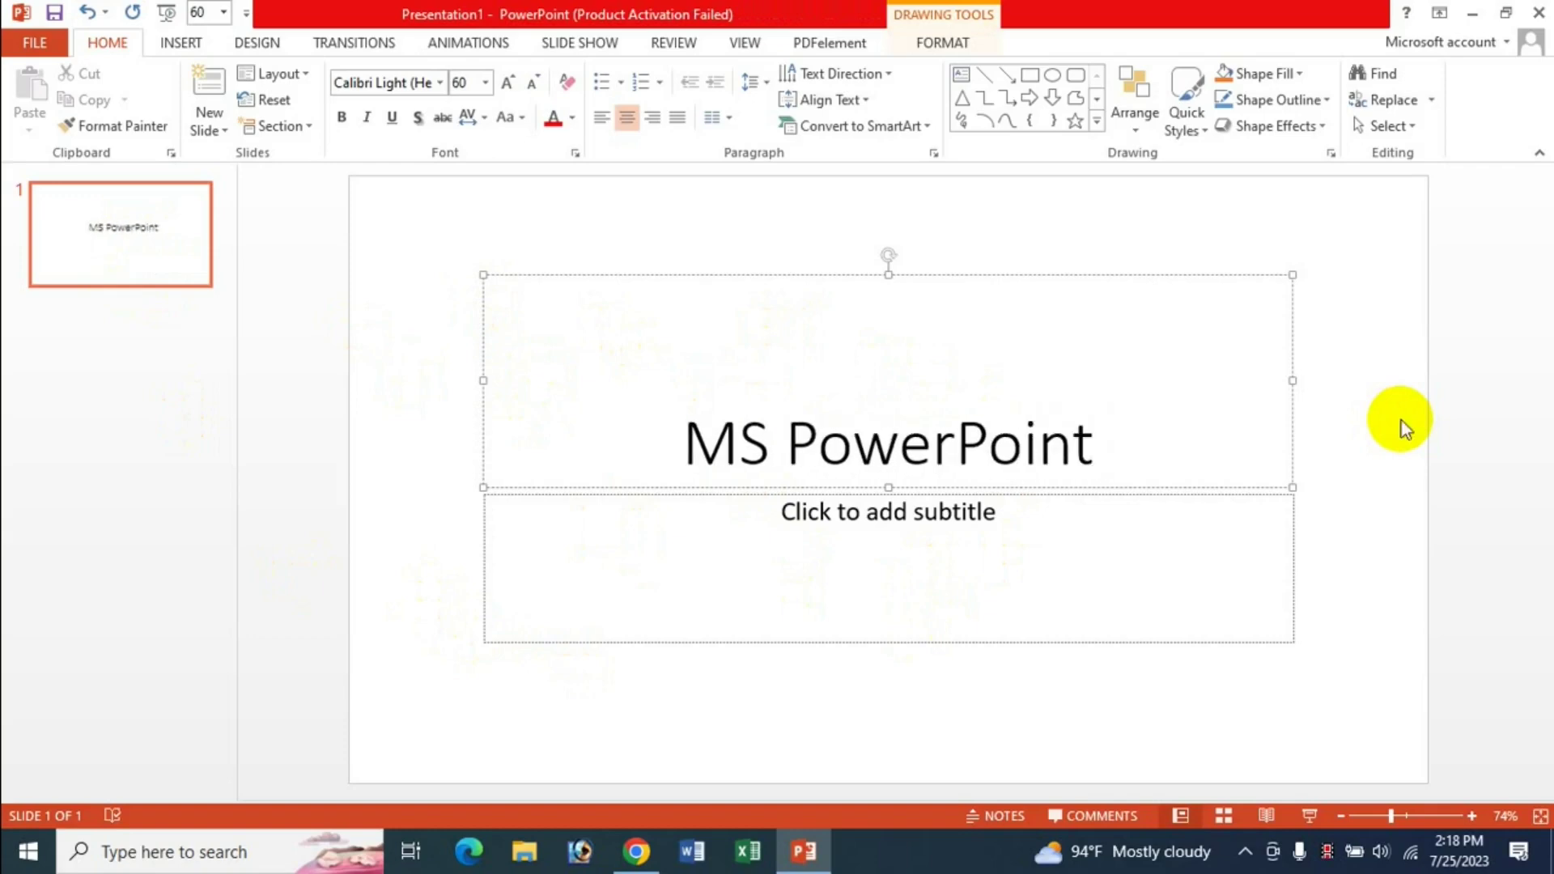
text(Bangla)
key(BackSpace)
text(la )
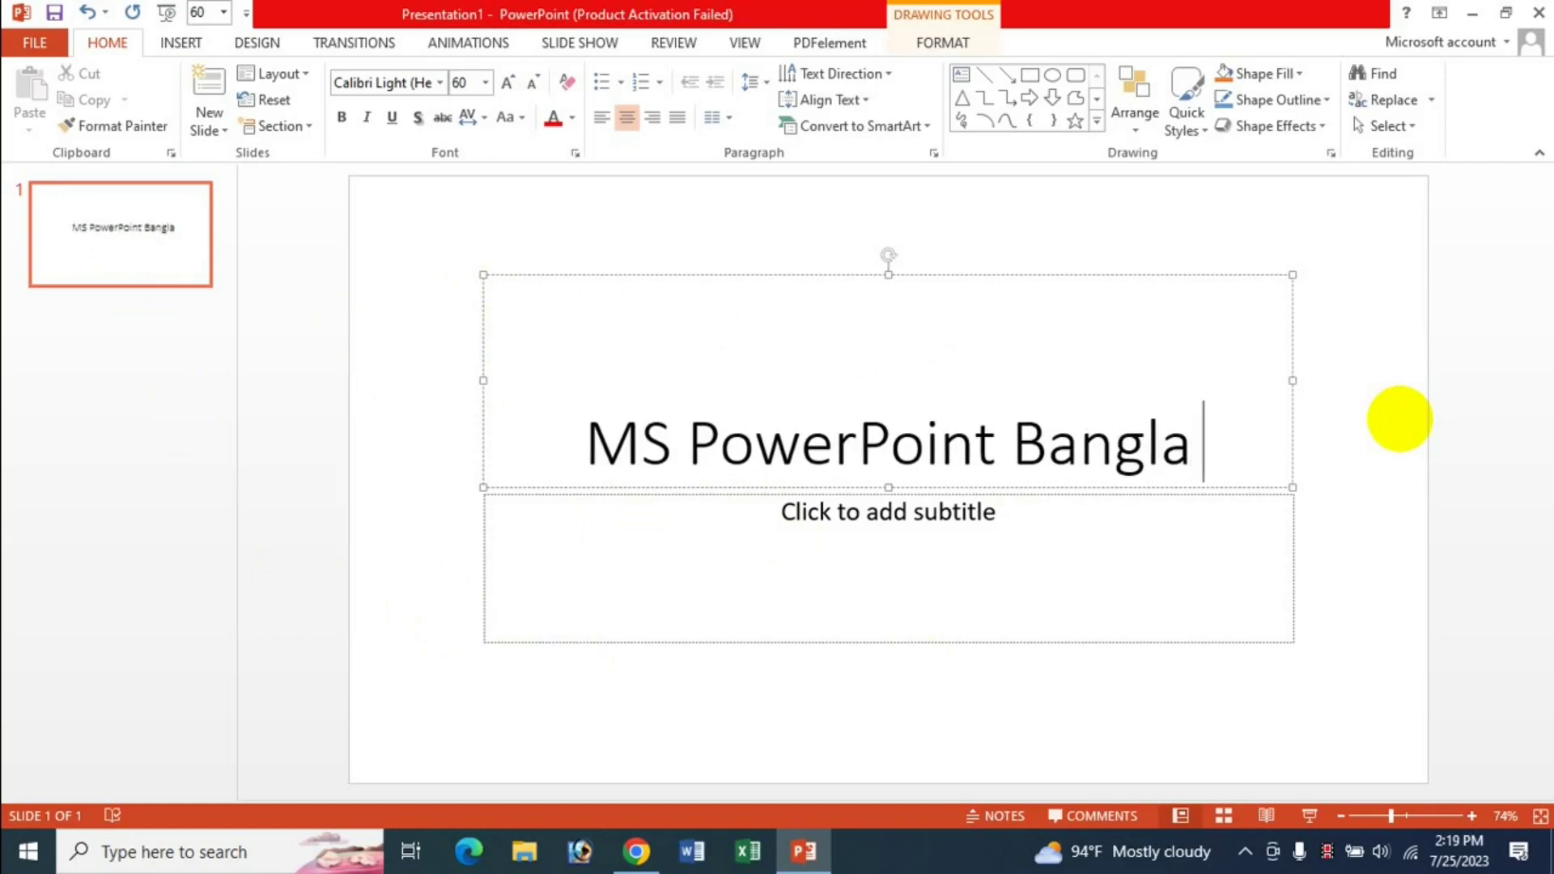
text(Tutorial)
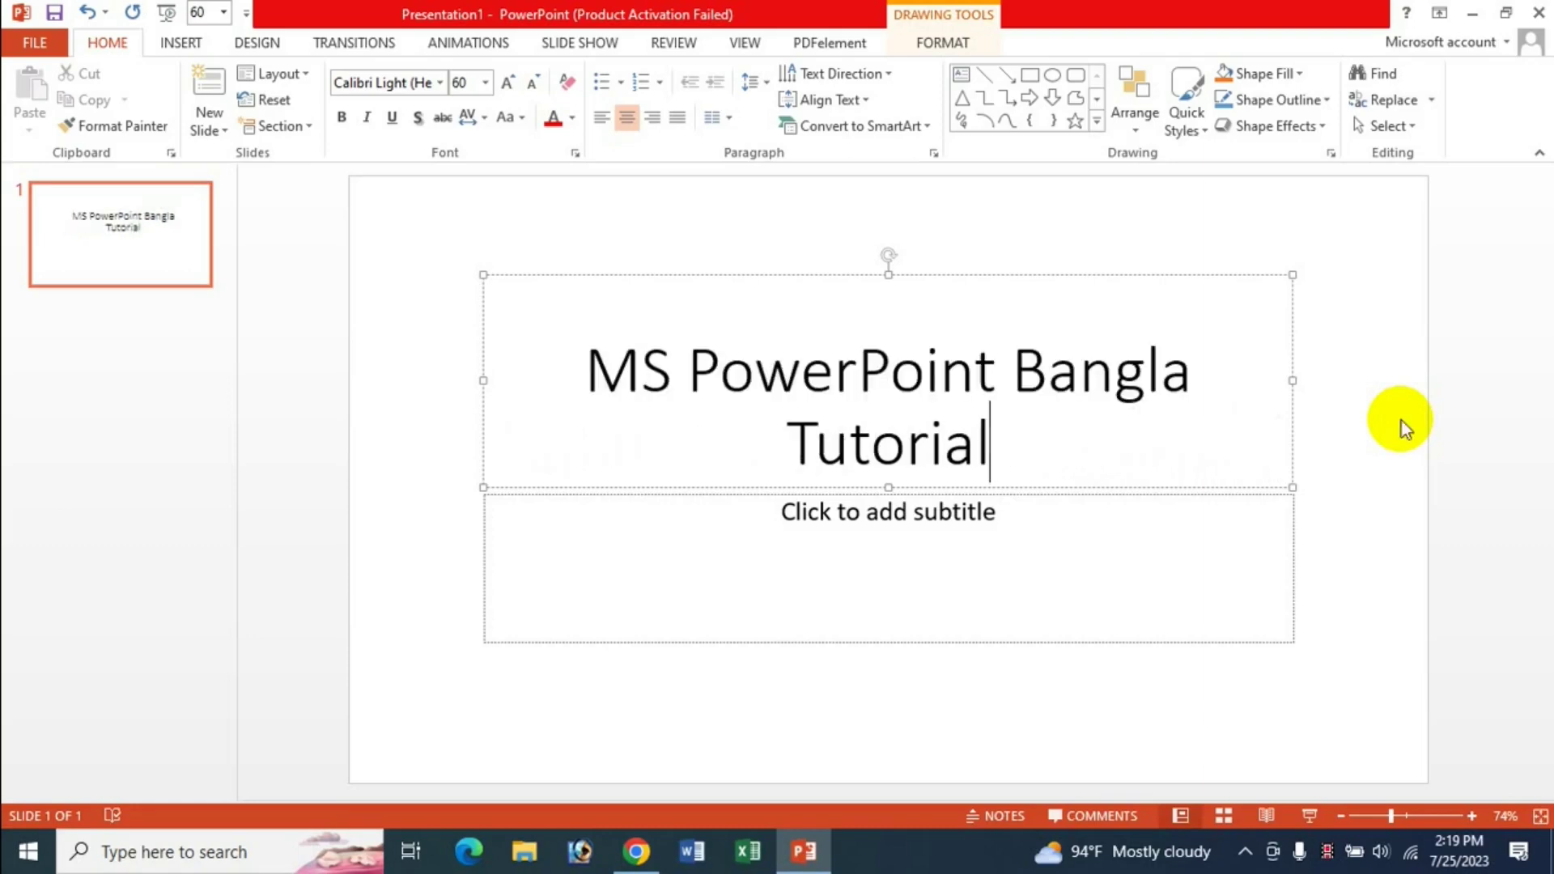
Enter the author's full name as the subtitle.
click(897, 527)
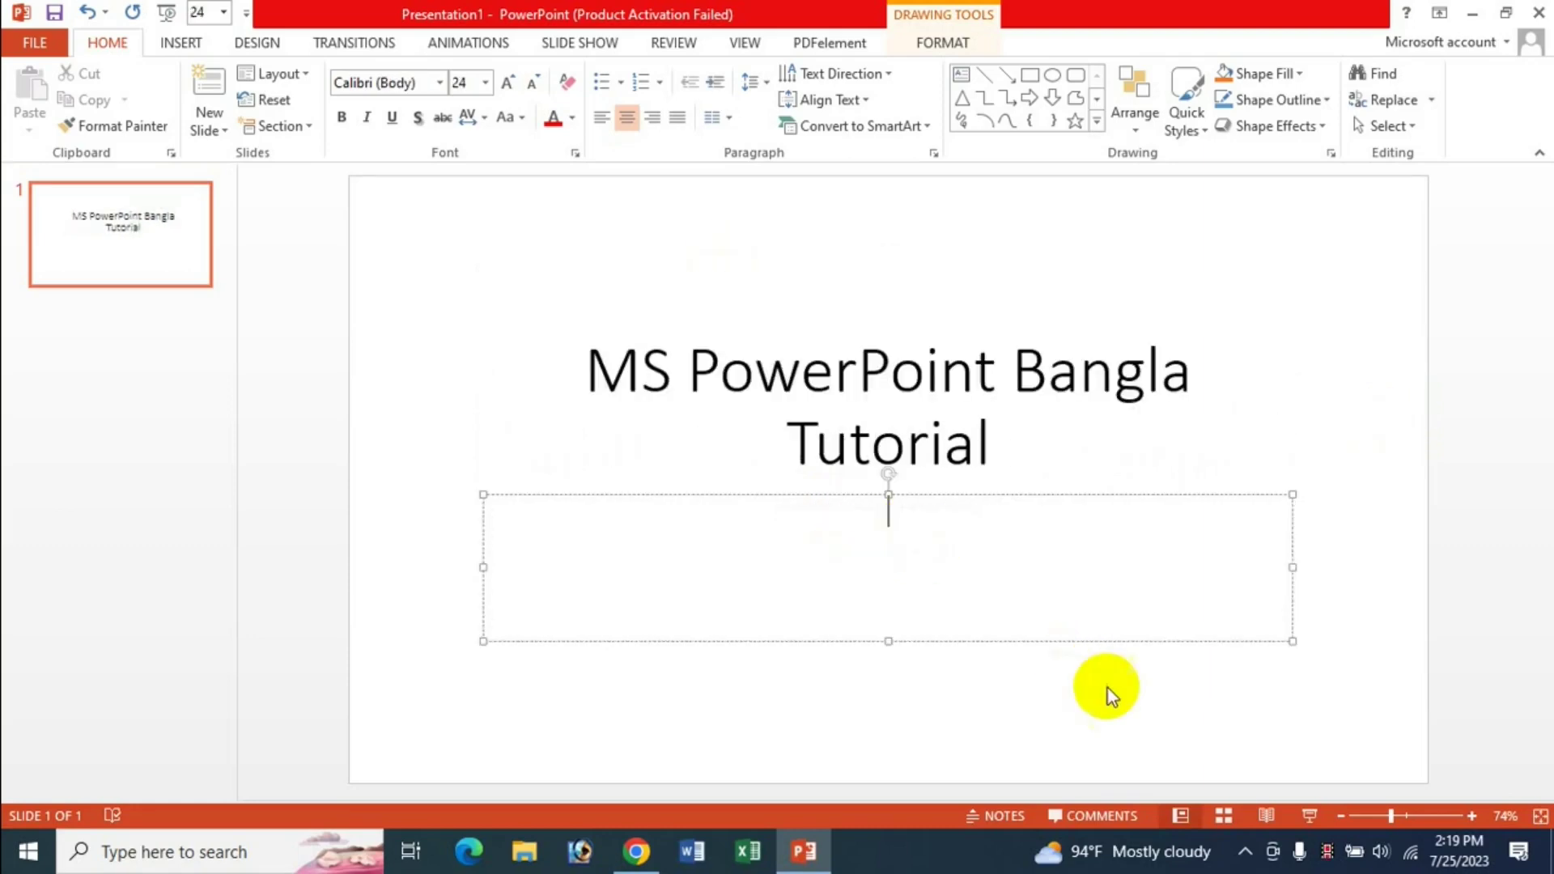
text(Md. Ja)
text(sim Uddin)
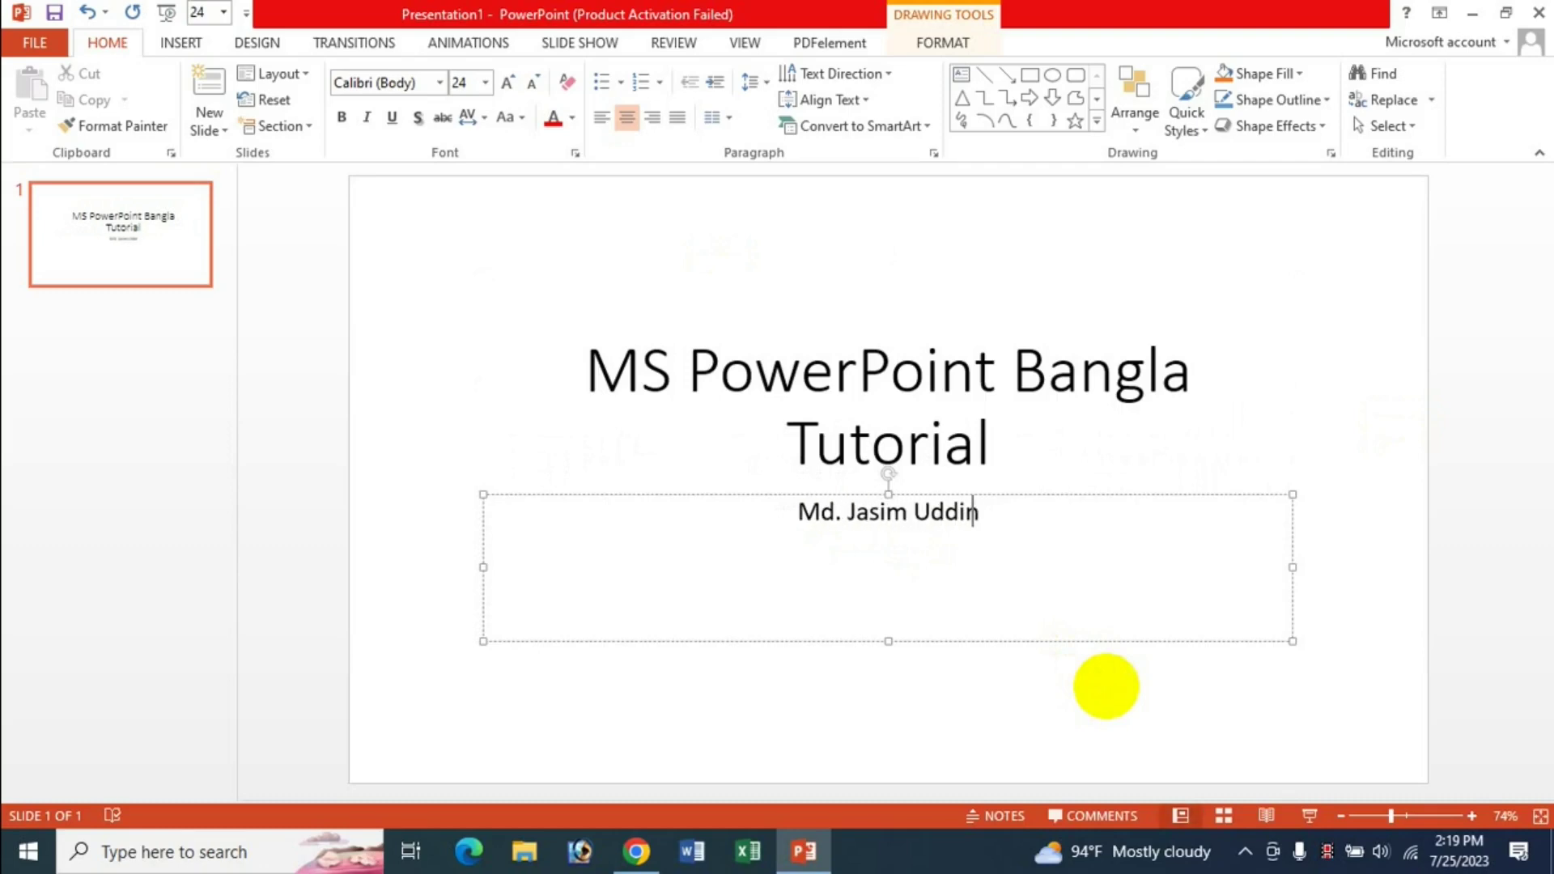
text( Khandaker)
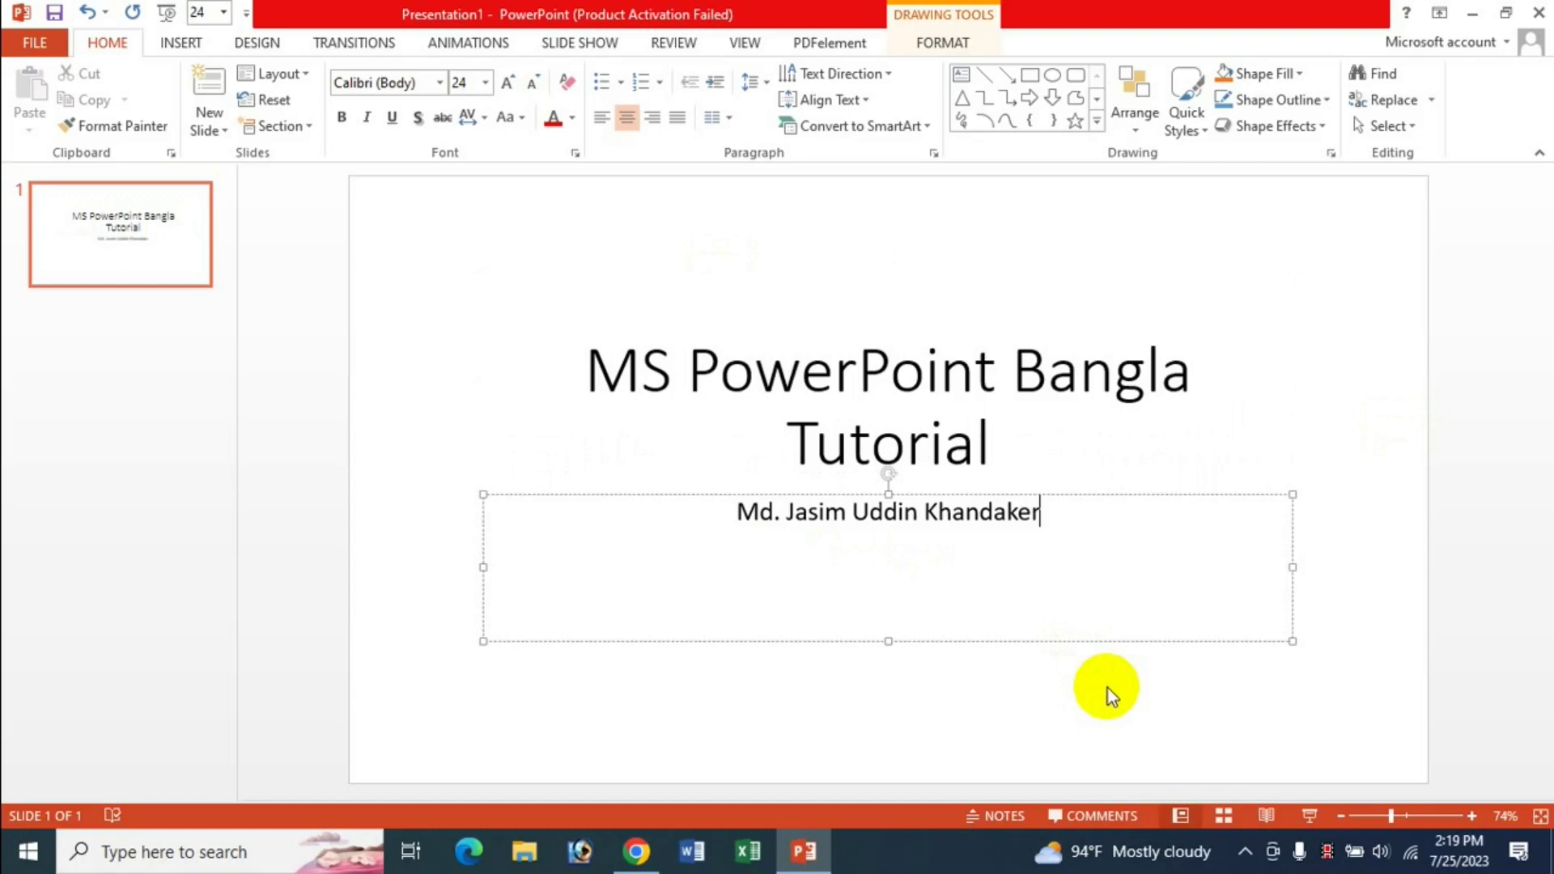
click(977, 409)
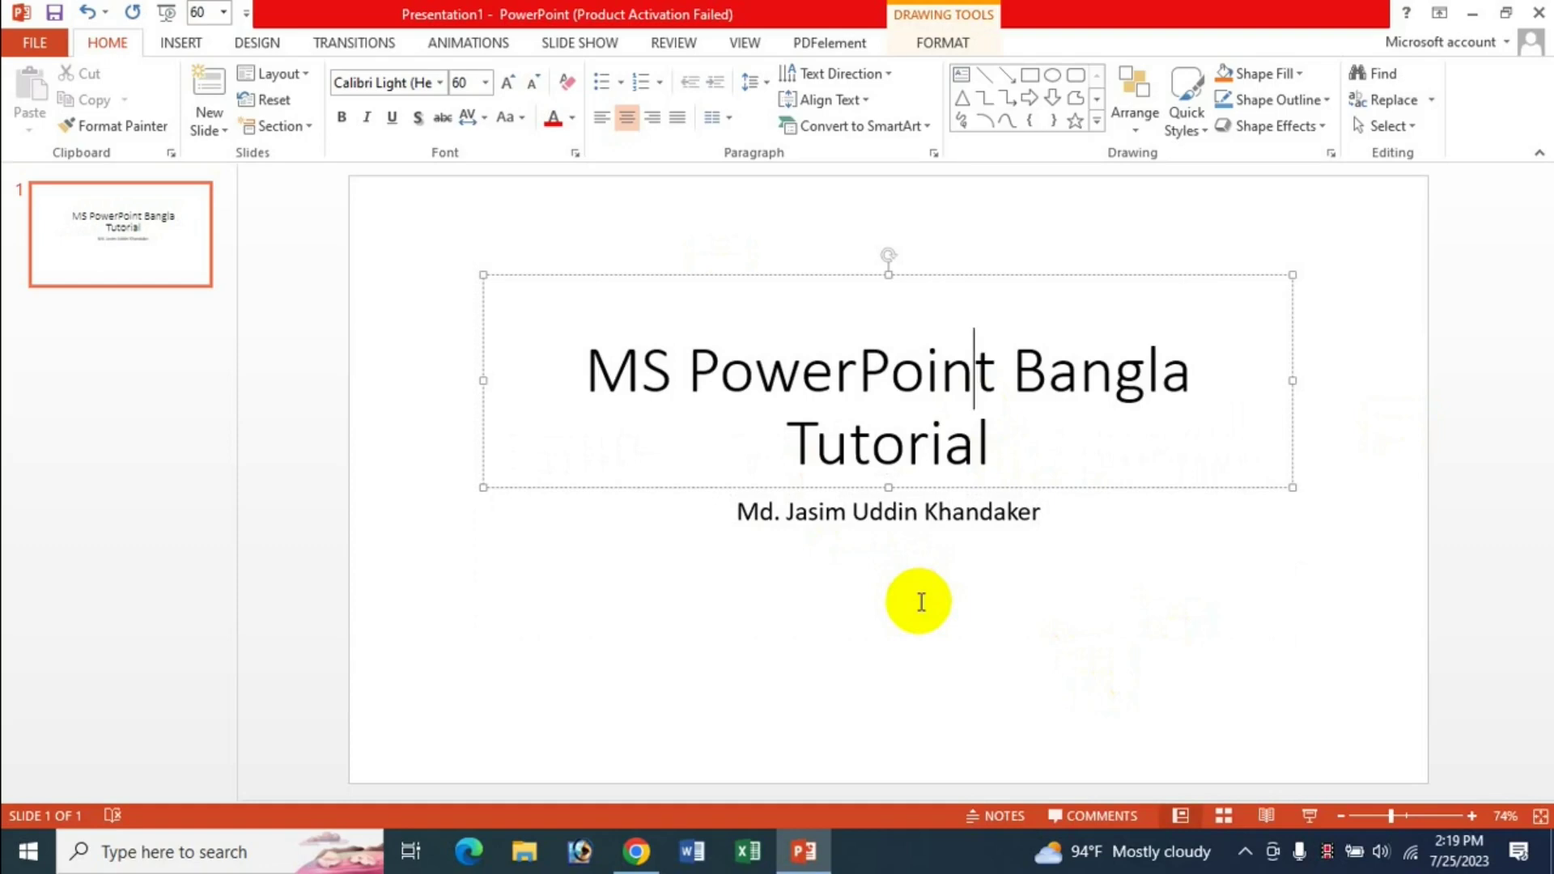
Switch between the title and subtitle boxes, ending with the title's Drawing Tools Format options shown.
click(113, 125)
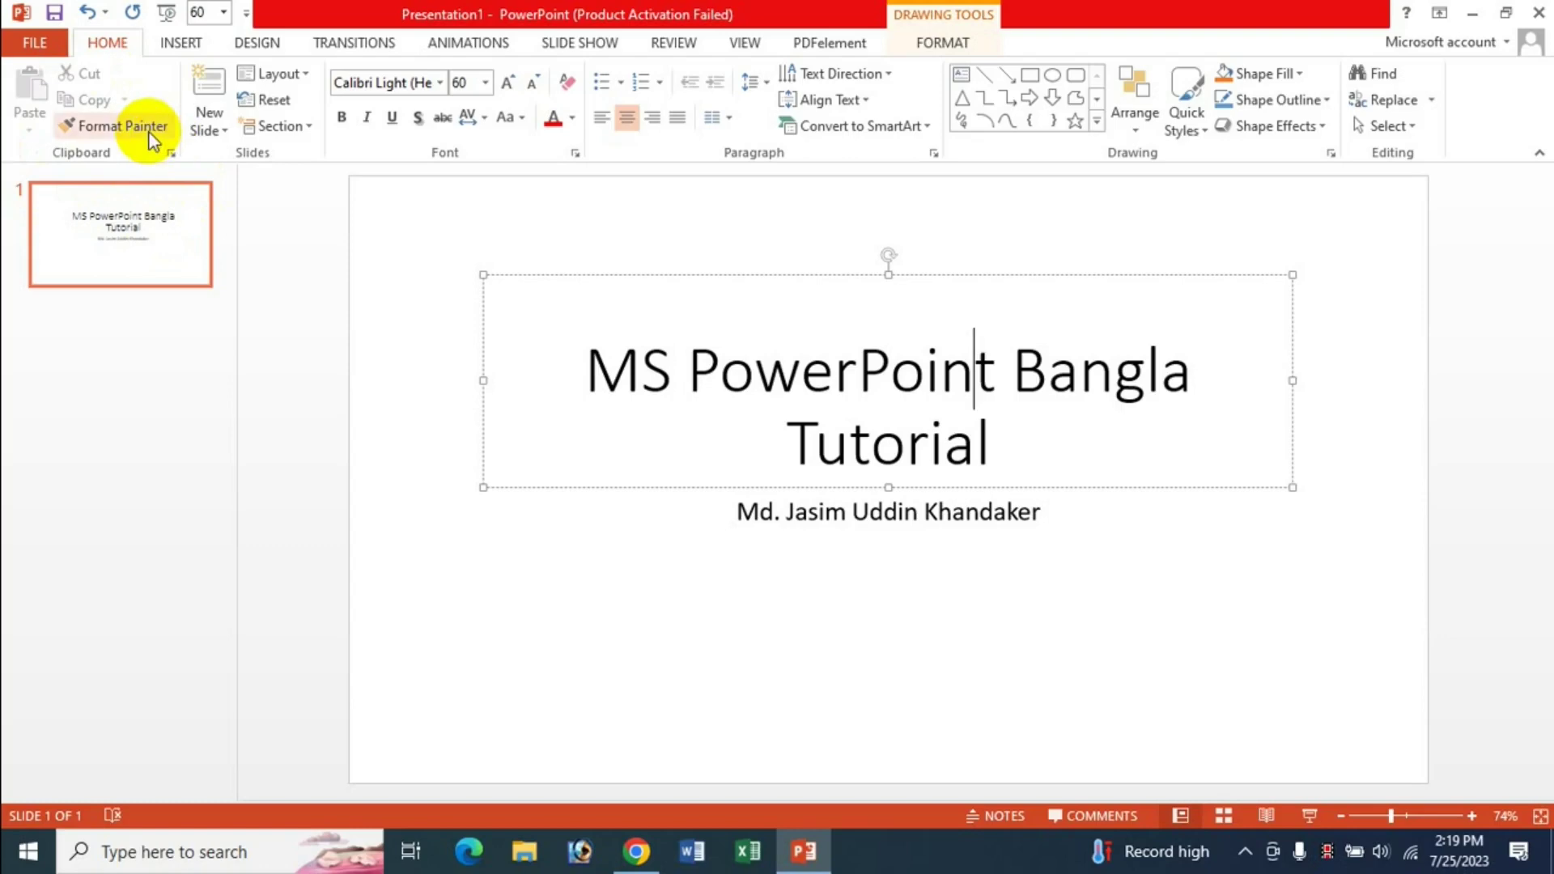
click(704, 580)
click(714, 350)
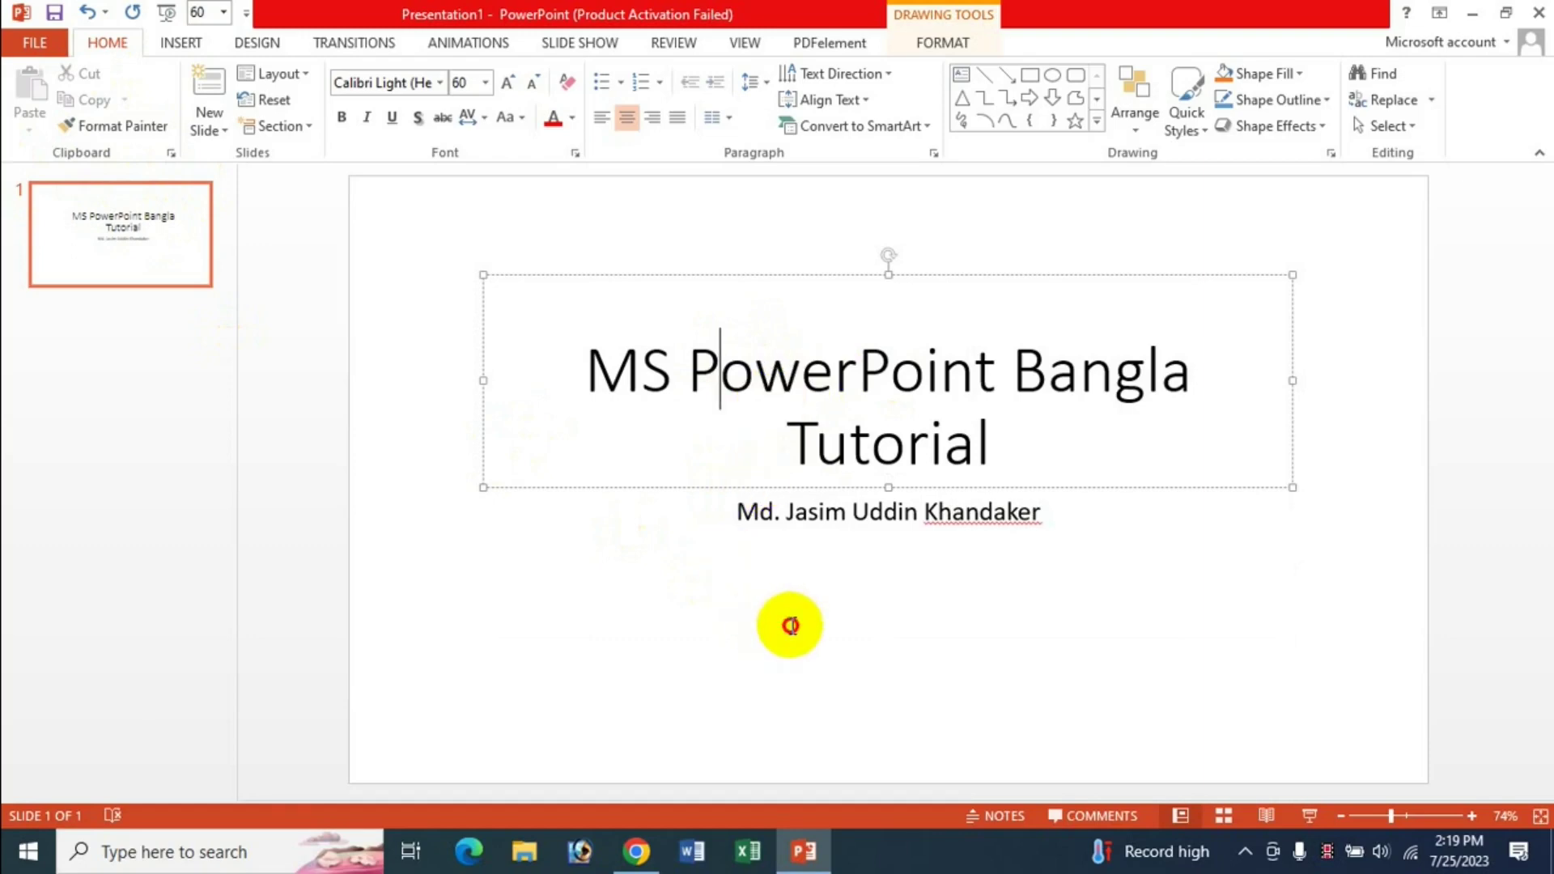
click(789, 624)
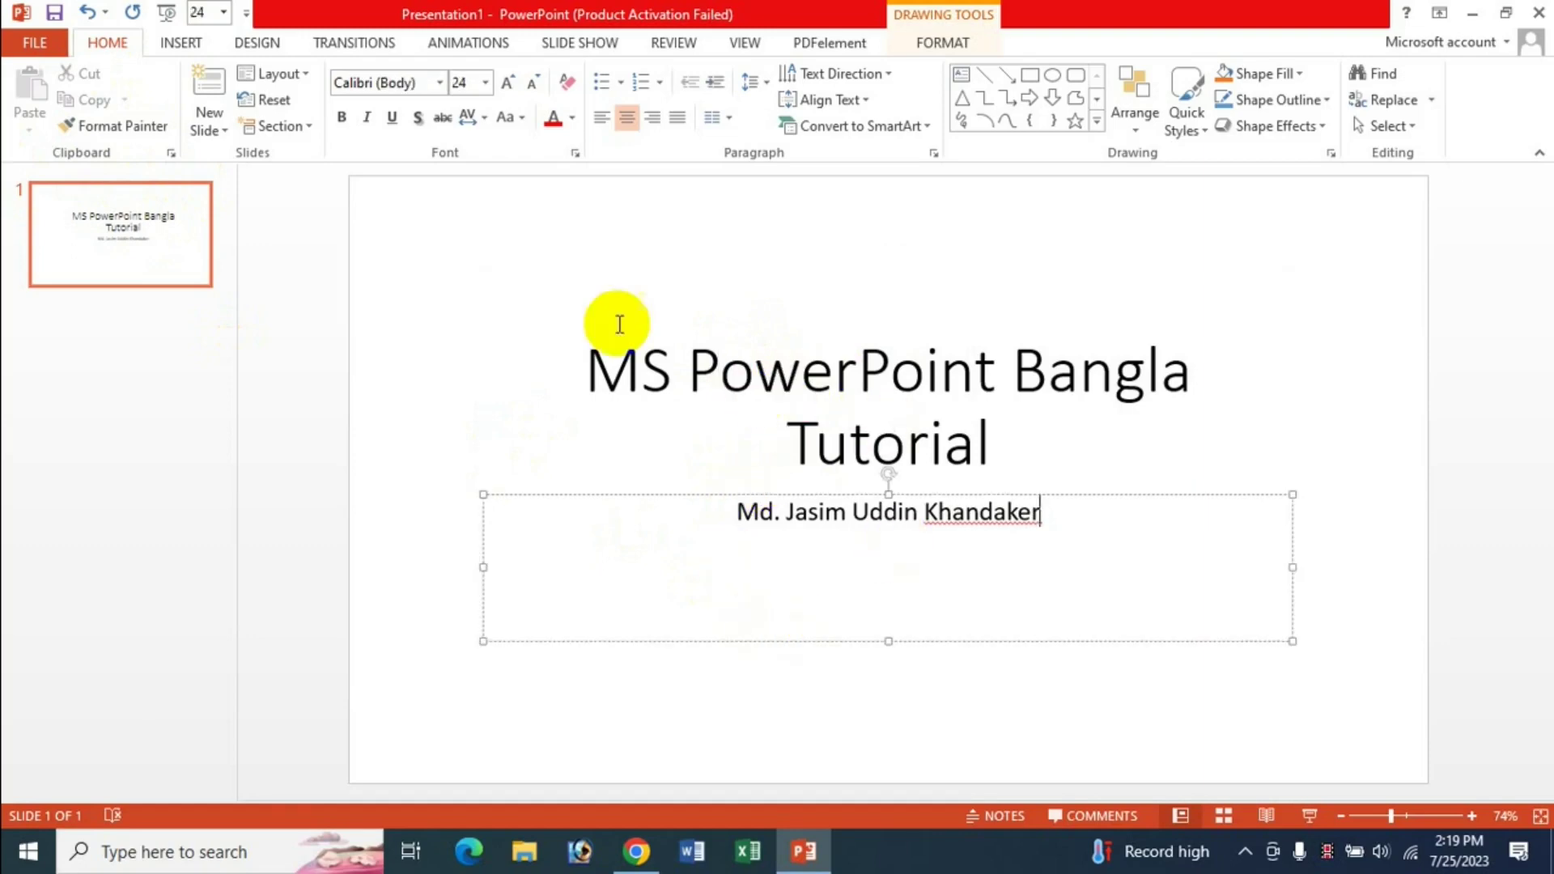
click(834, 373)
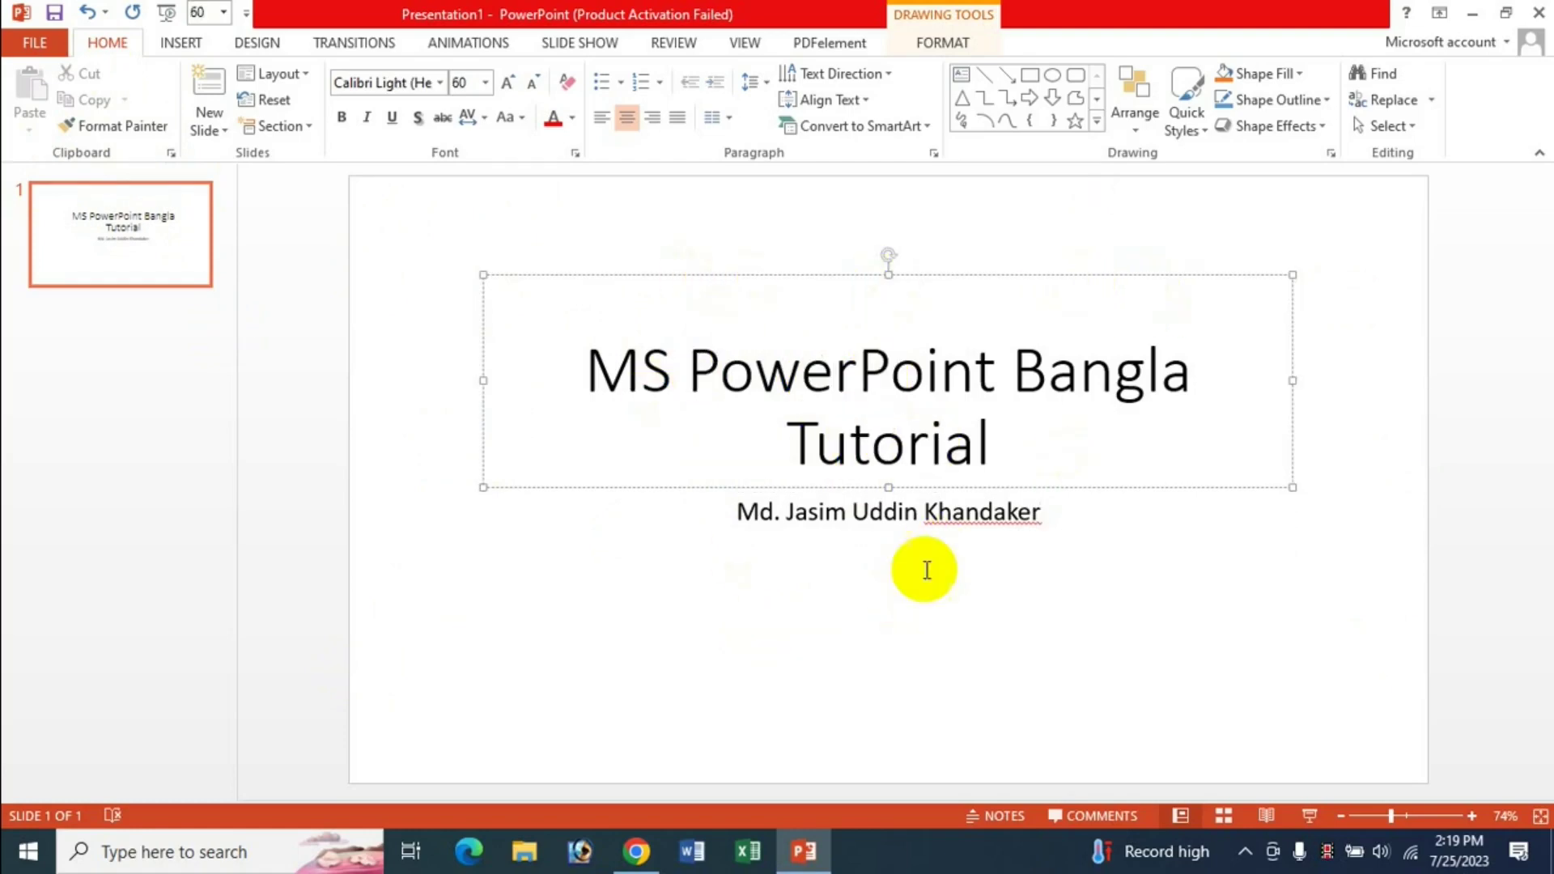
click(890, 541)
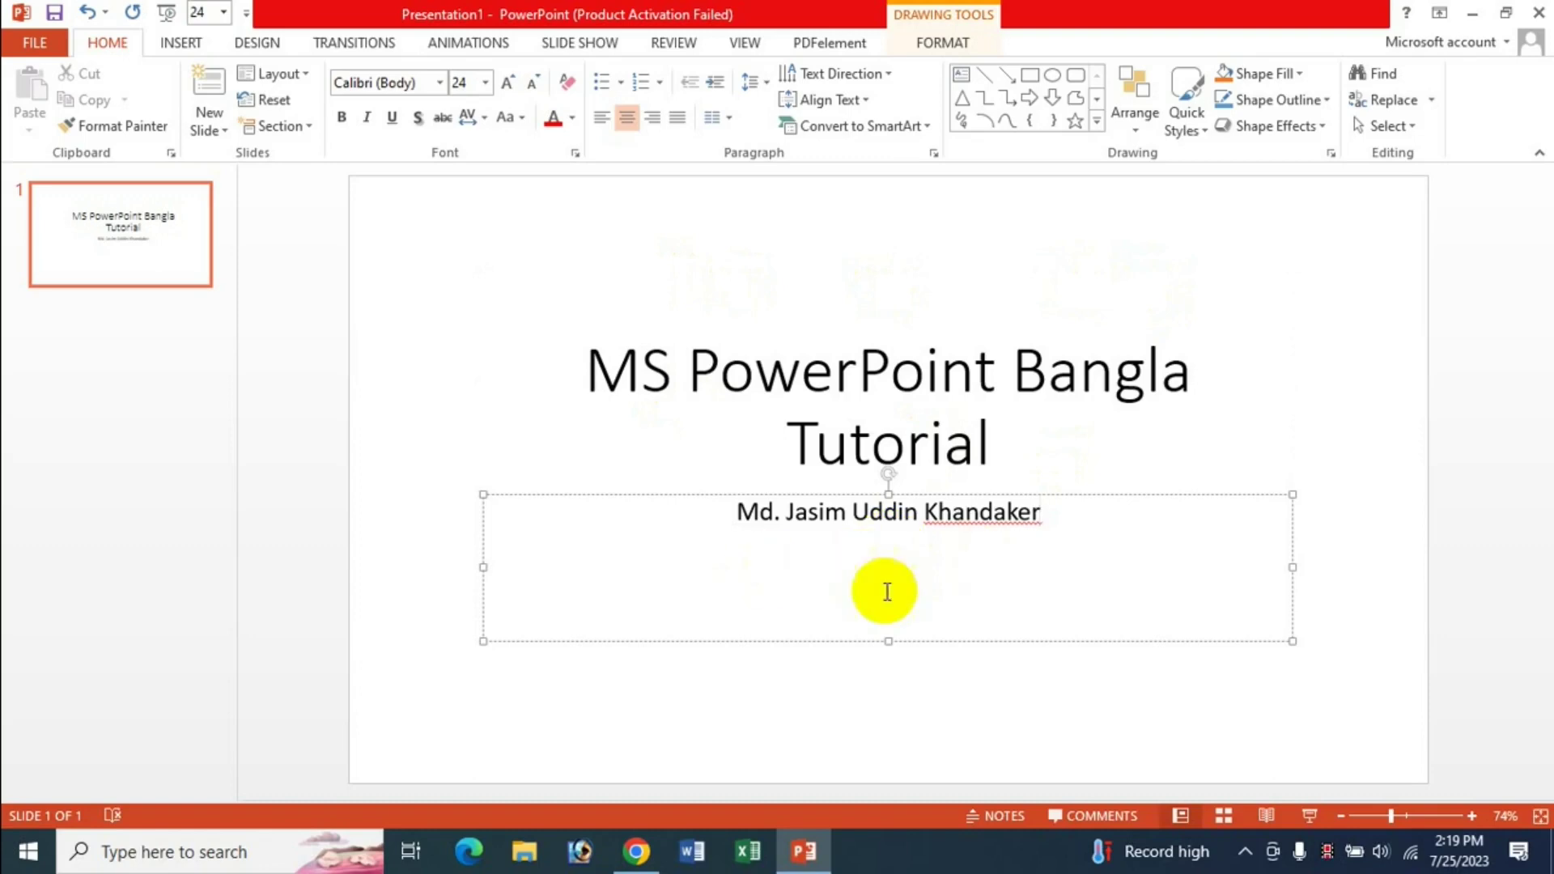
click(834, 384)
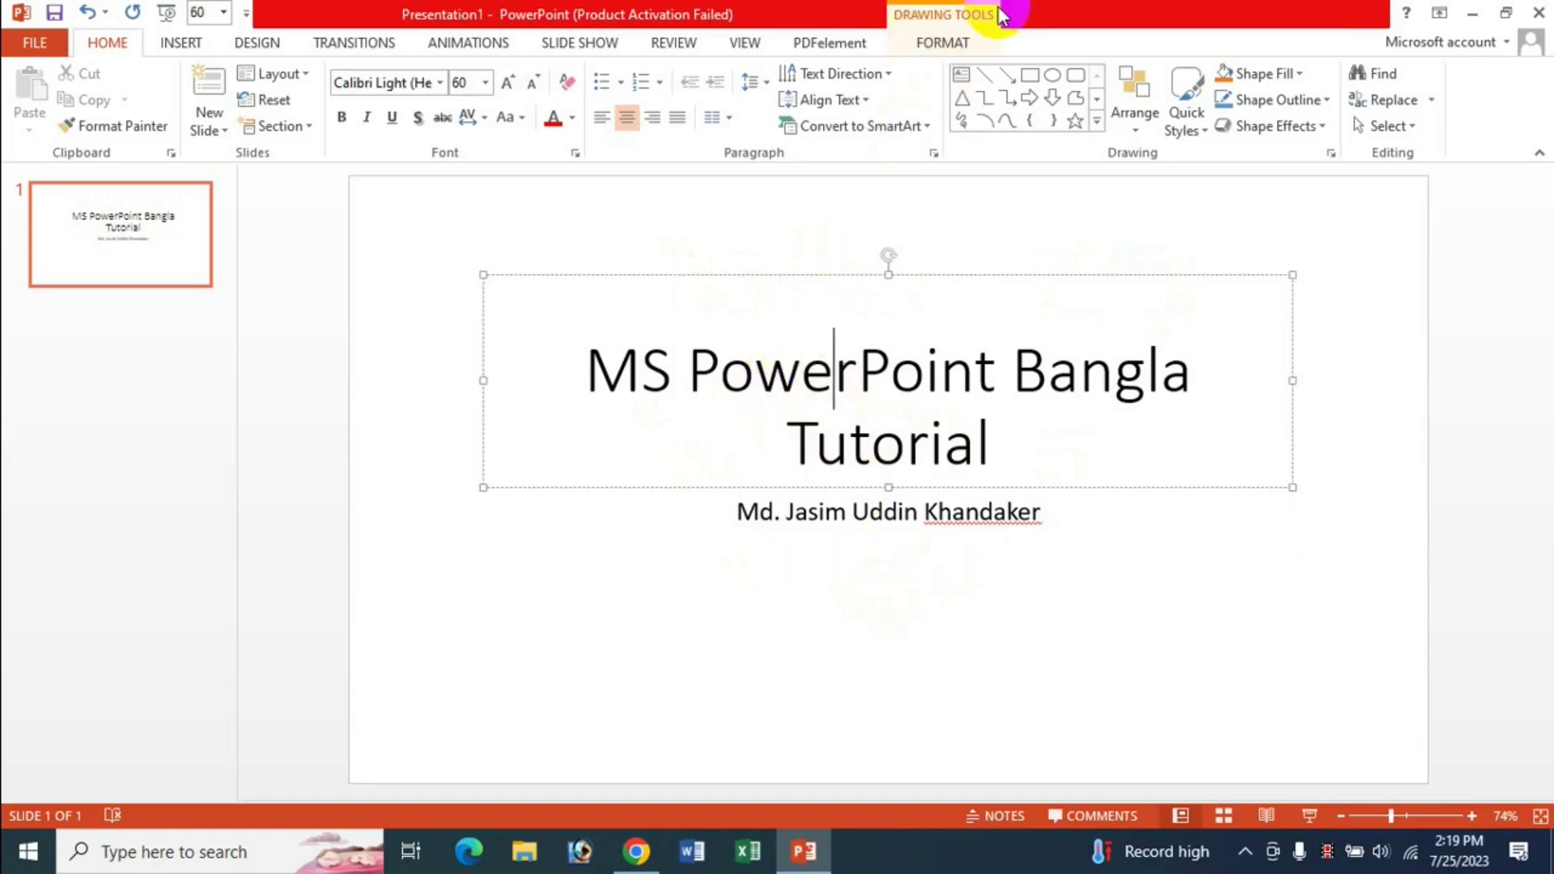
click(957, 47)
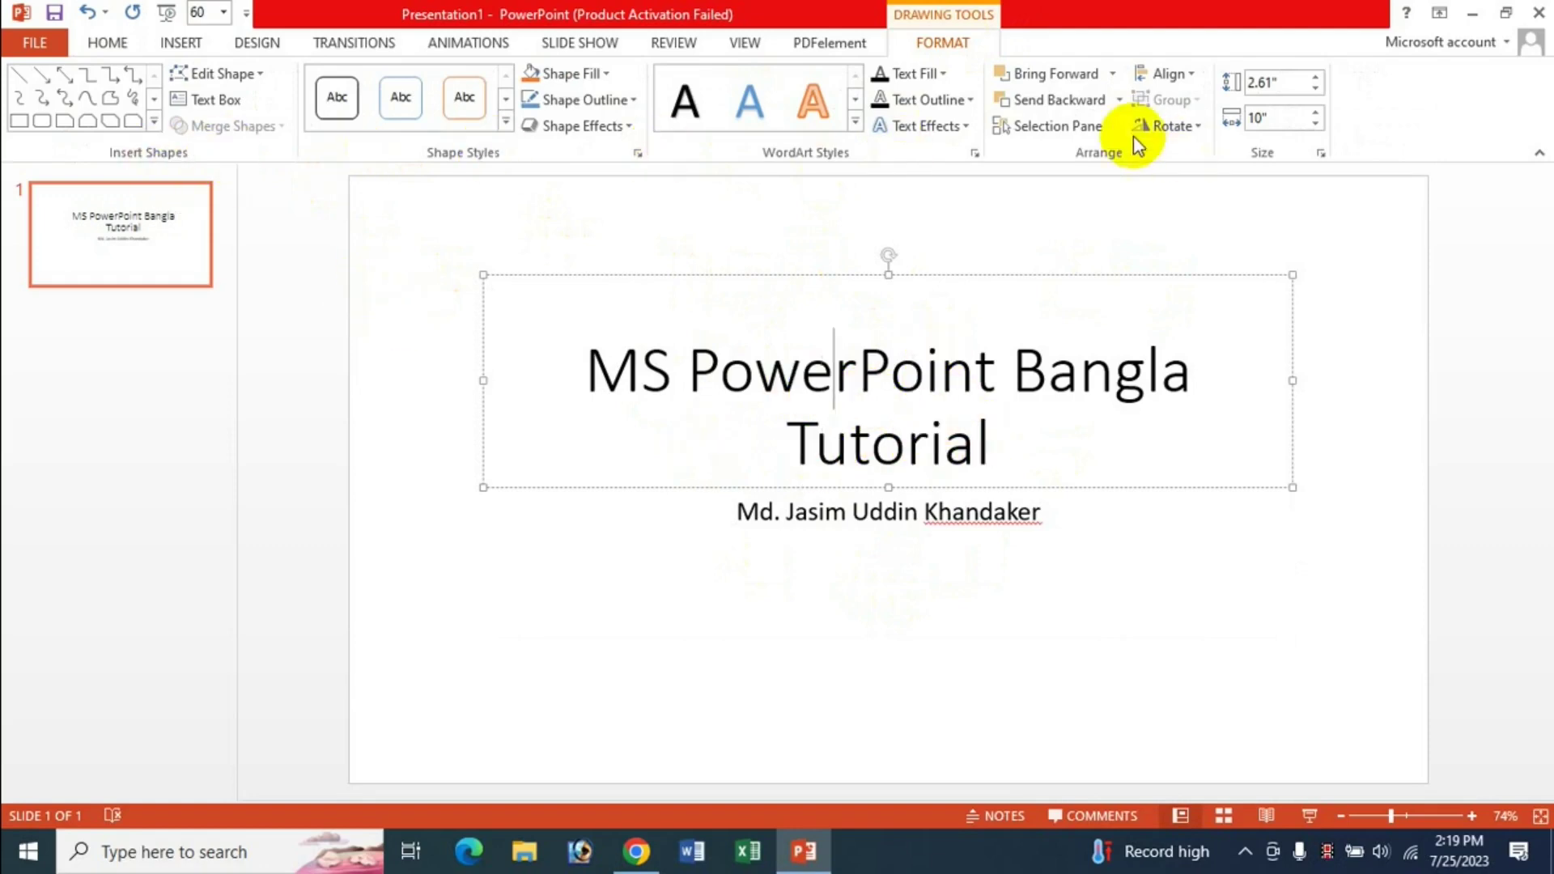
click(822, 545)
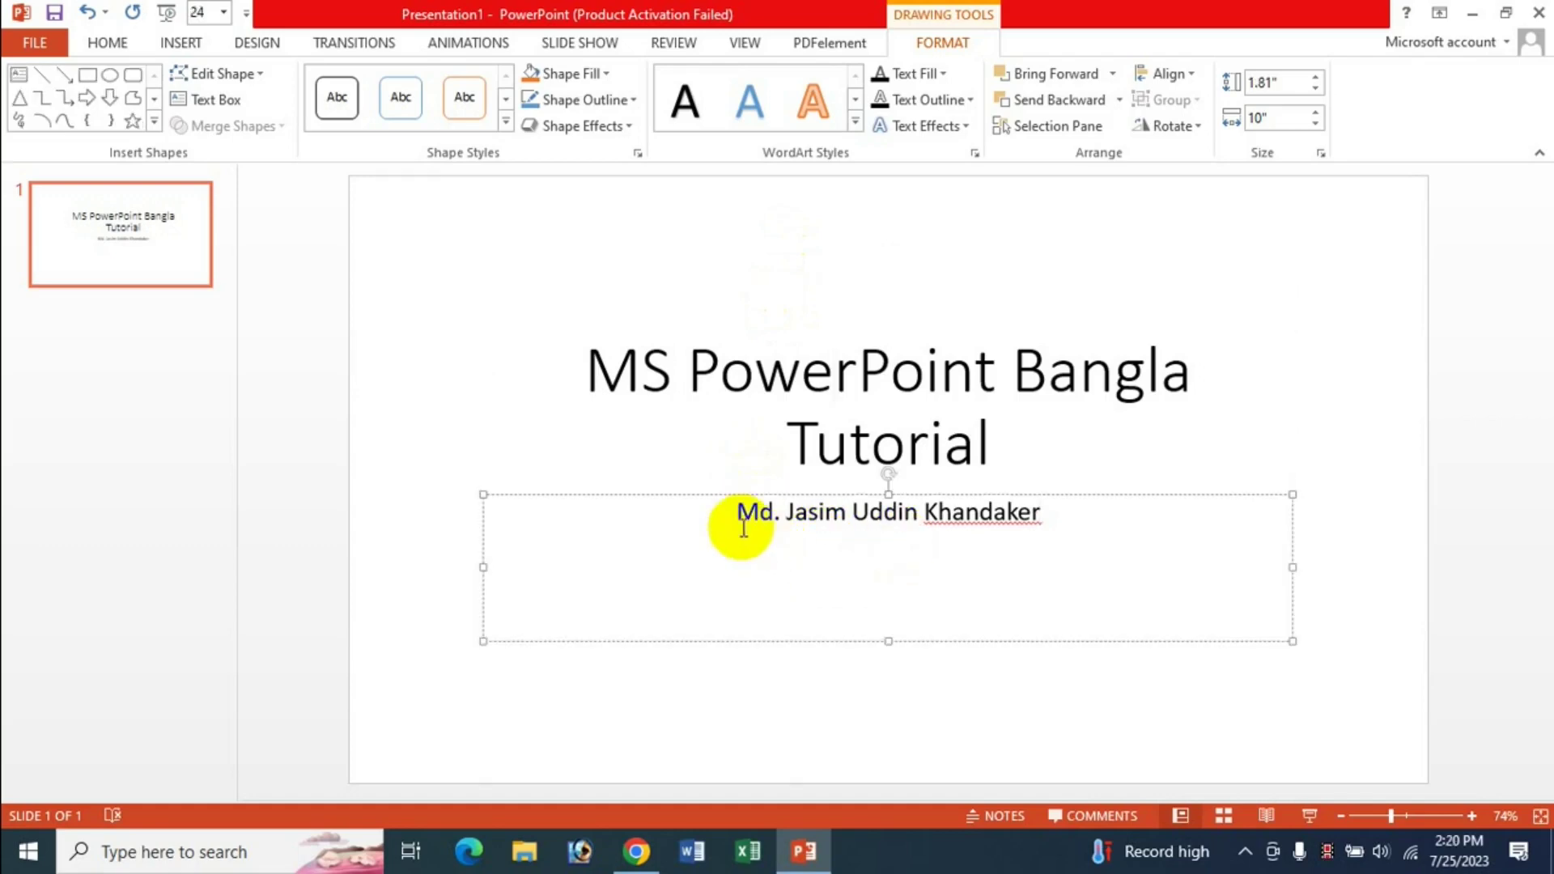
triple_click(893, 518)
key(BackSpace)
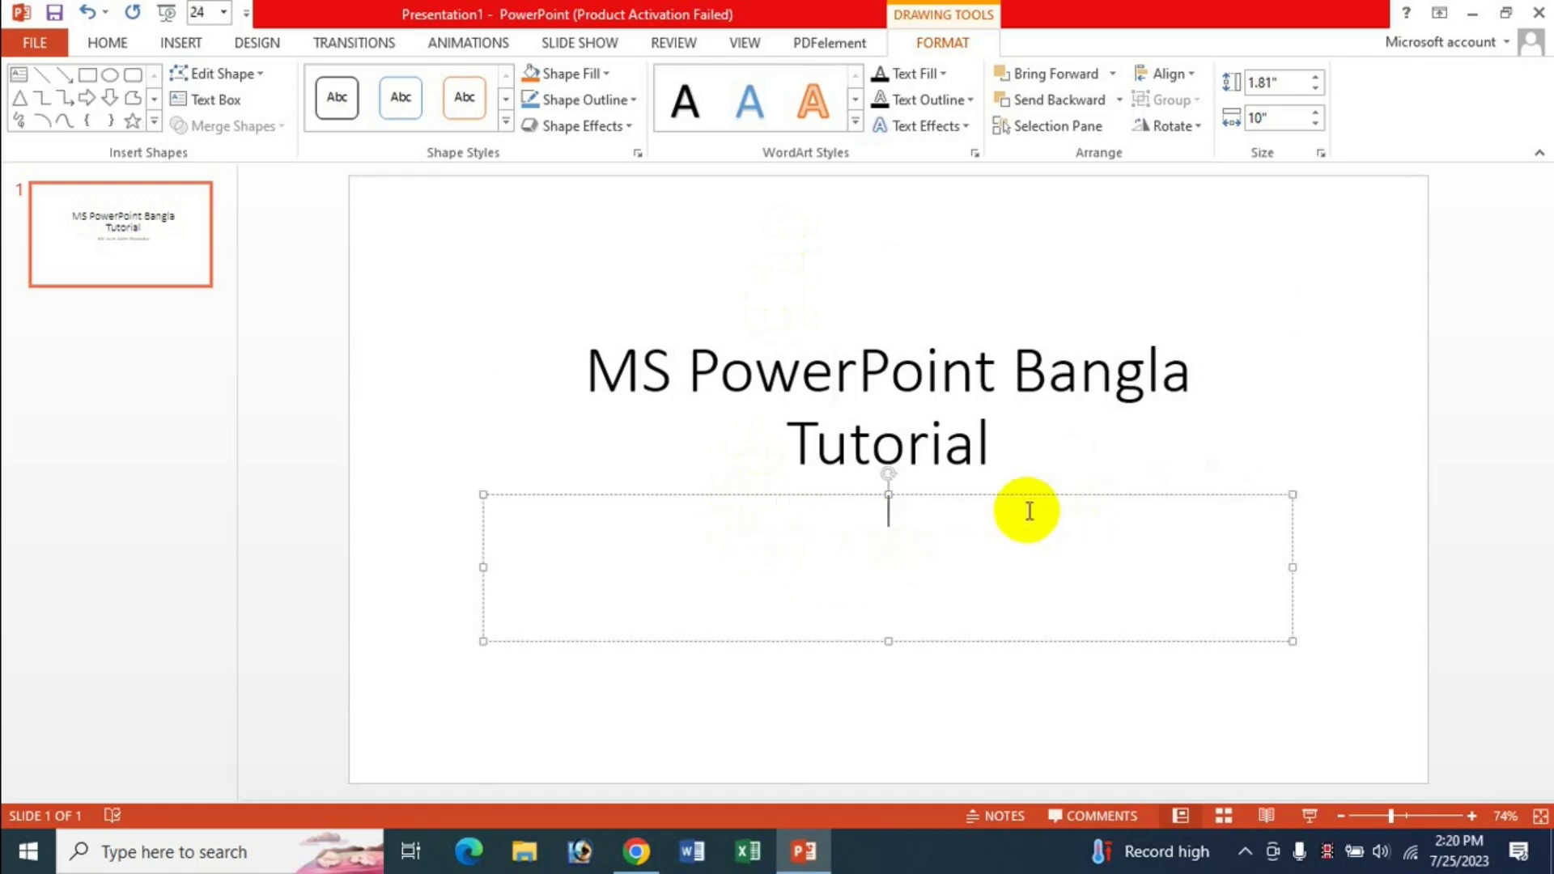
click(465, 423)
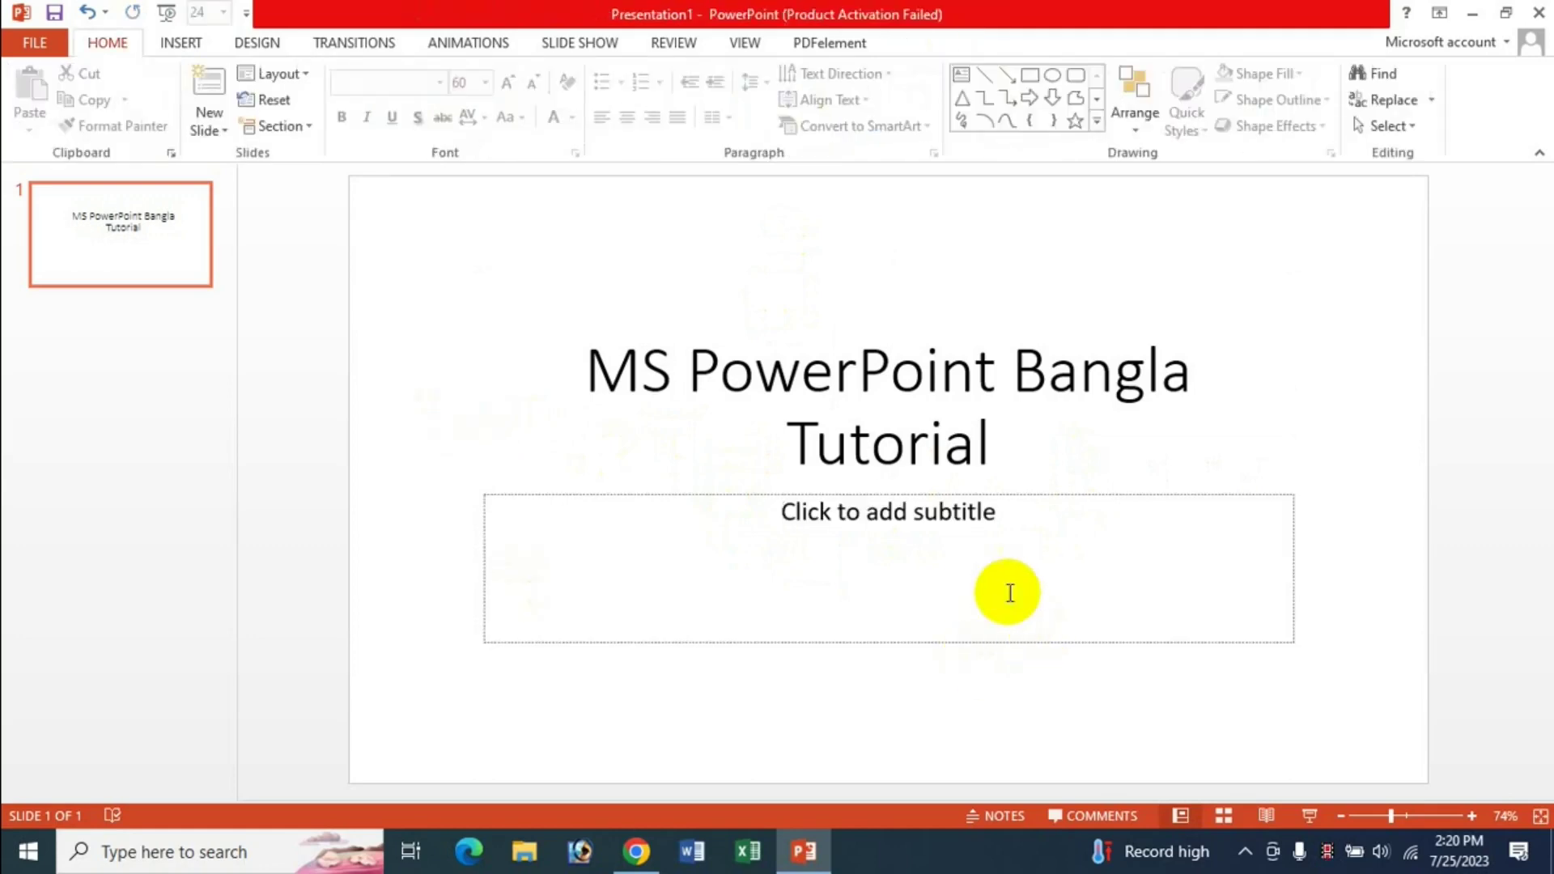
click(606, 356)
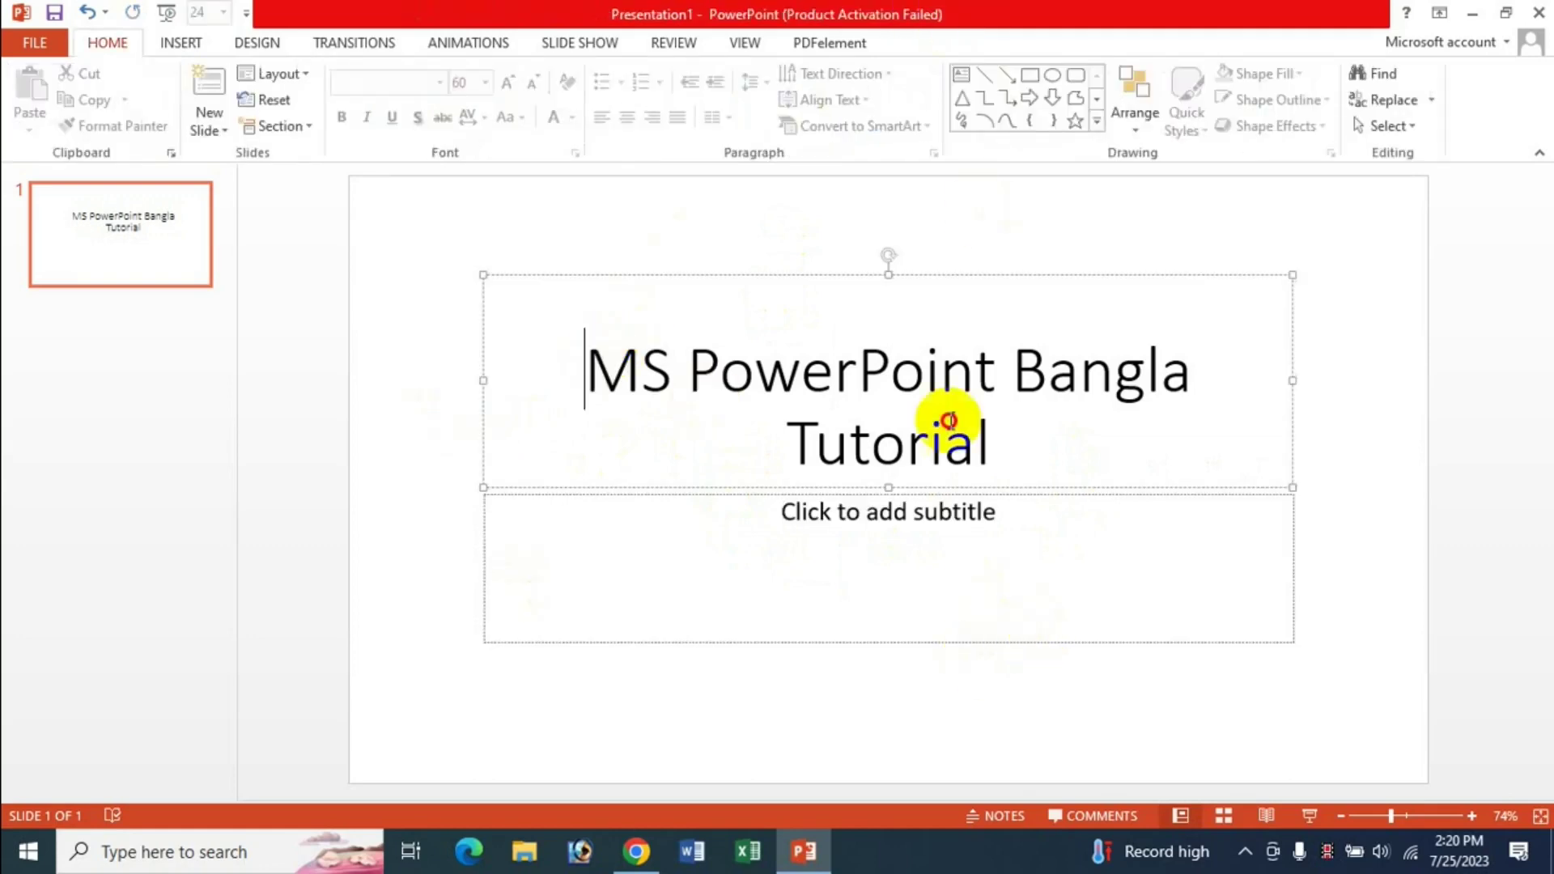
shift+click(1012, 430)
key(BackSpace)
click(1065, 209)
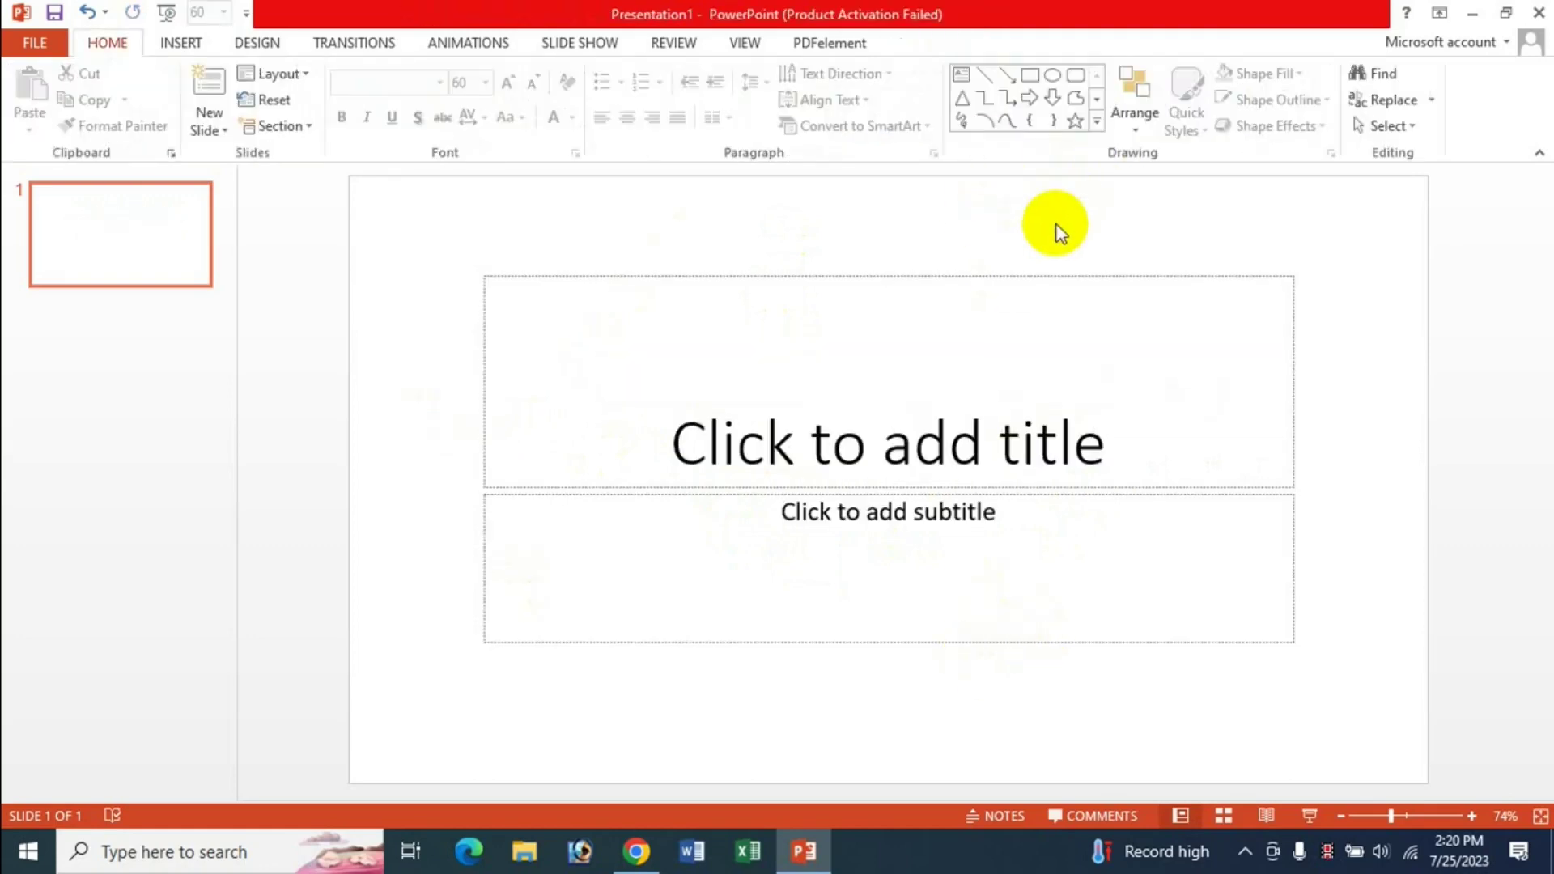
click(879, 444)
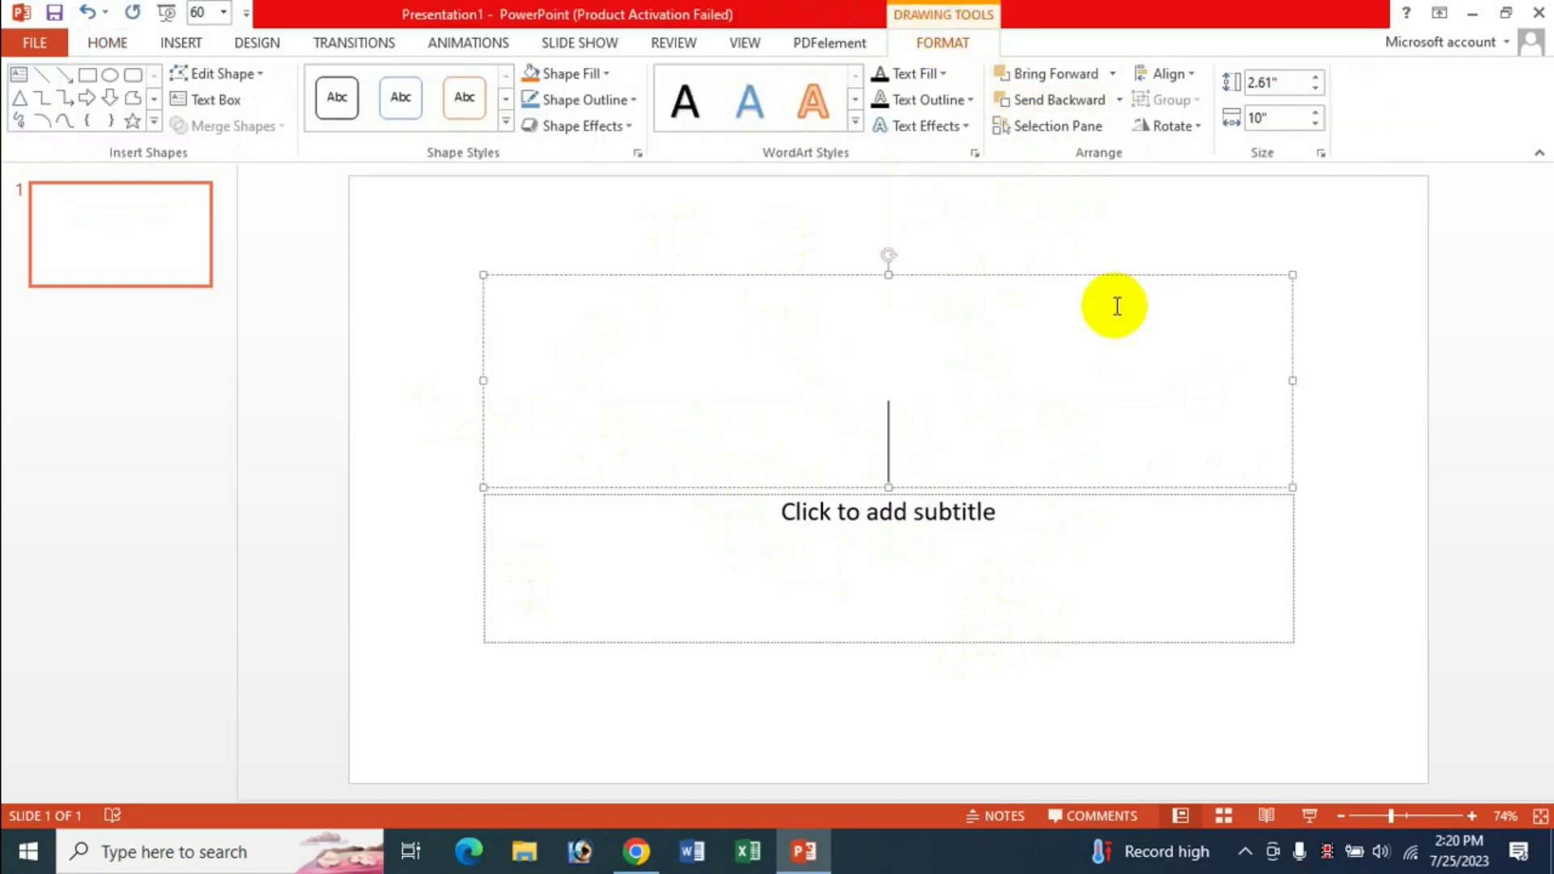
text(MS PowerPoint Bangla Tutorial)
click(985, 562)
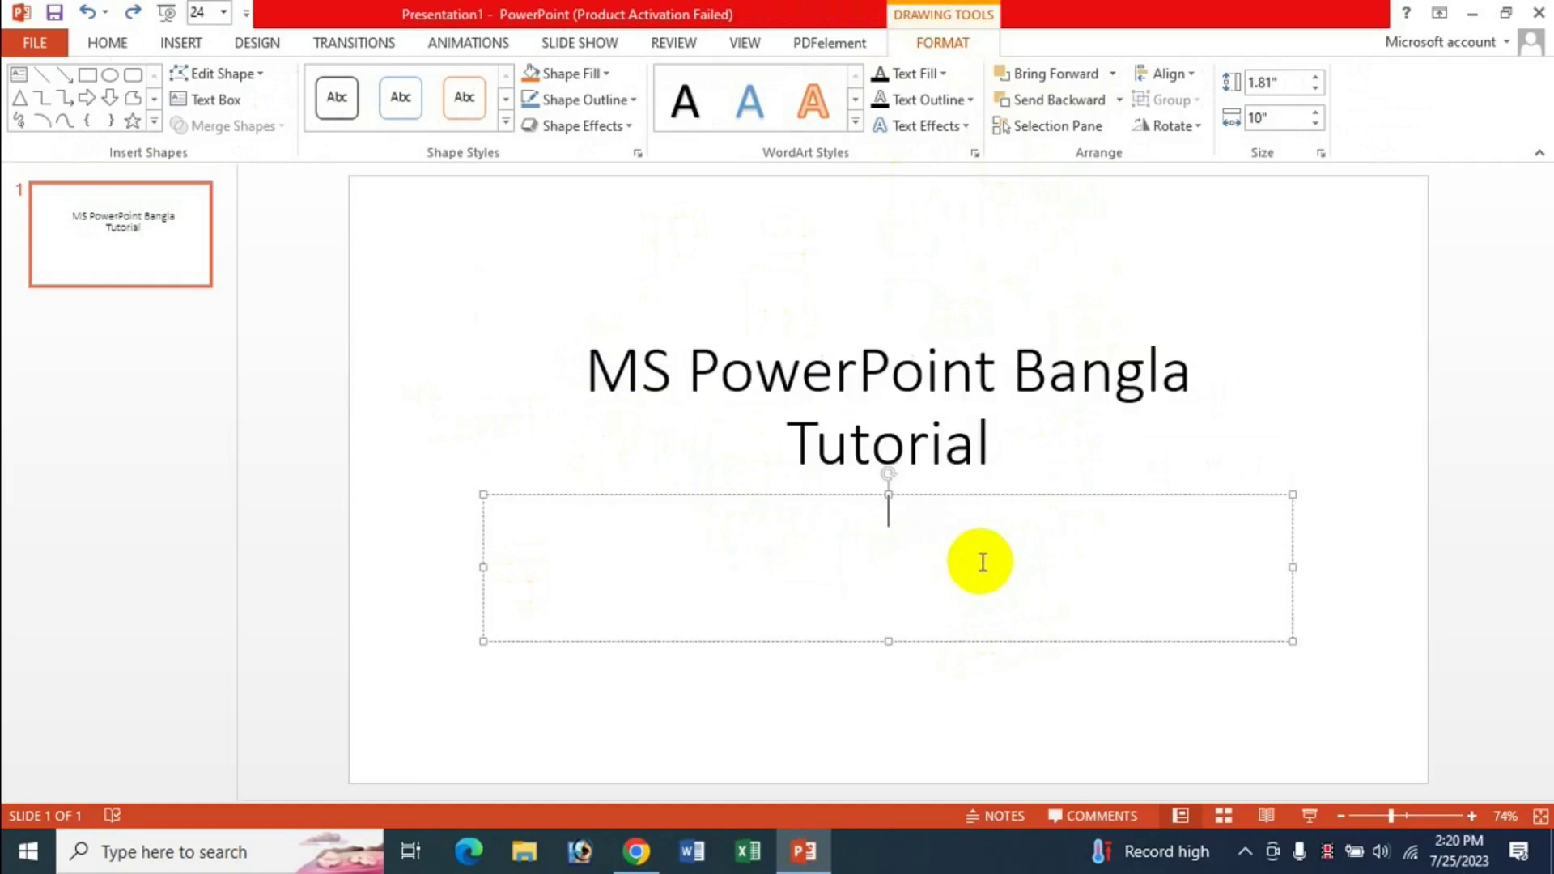
text(Md. Jasim Uddin Khandaker)
click(721, 371)
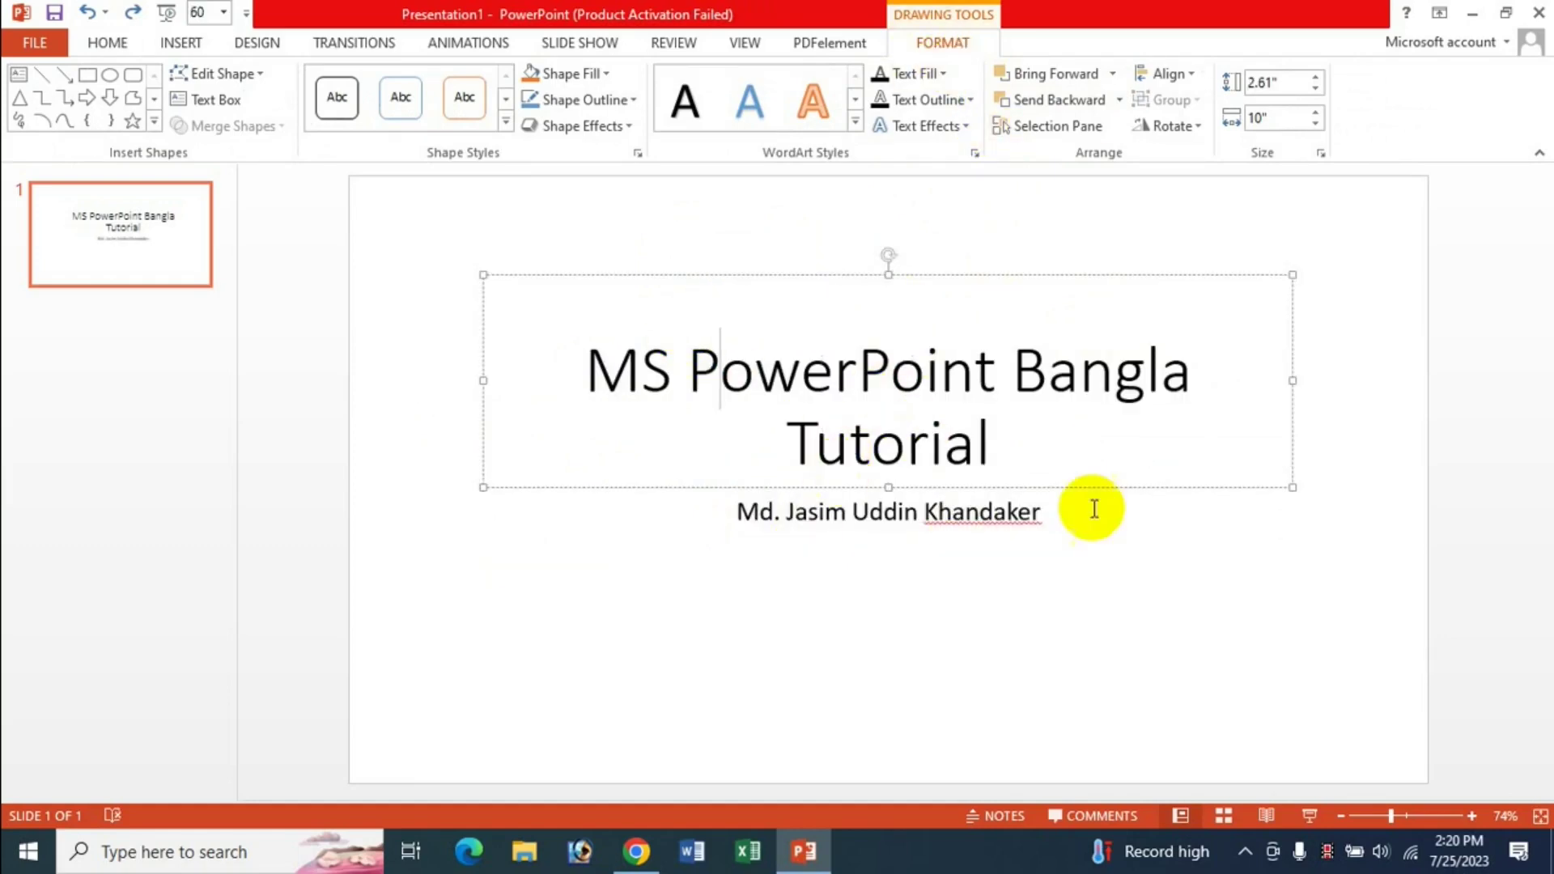
click(968, 275)
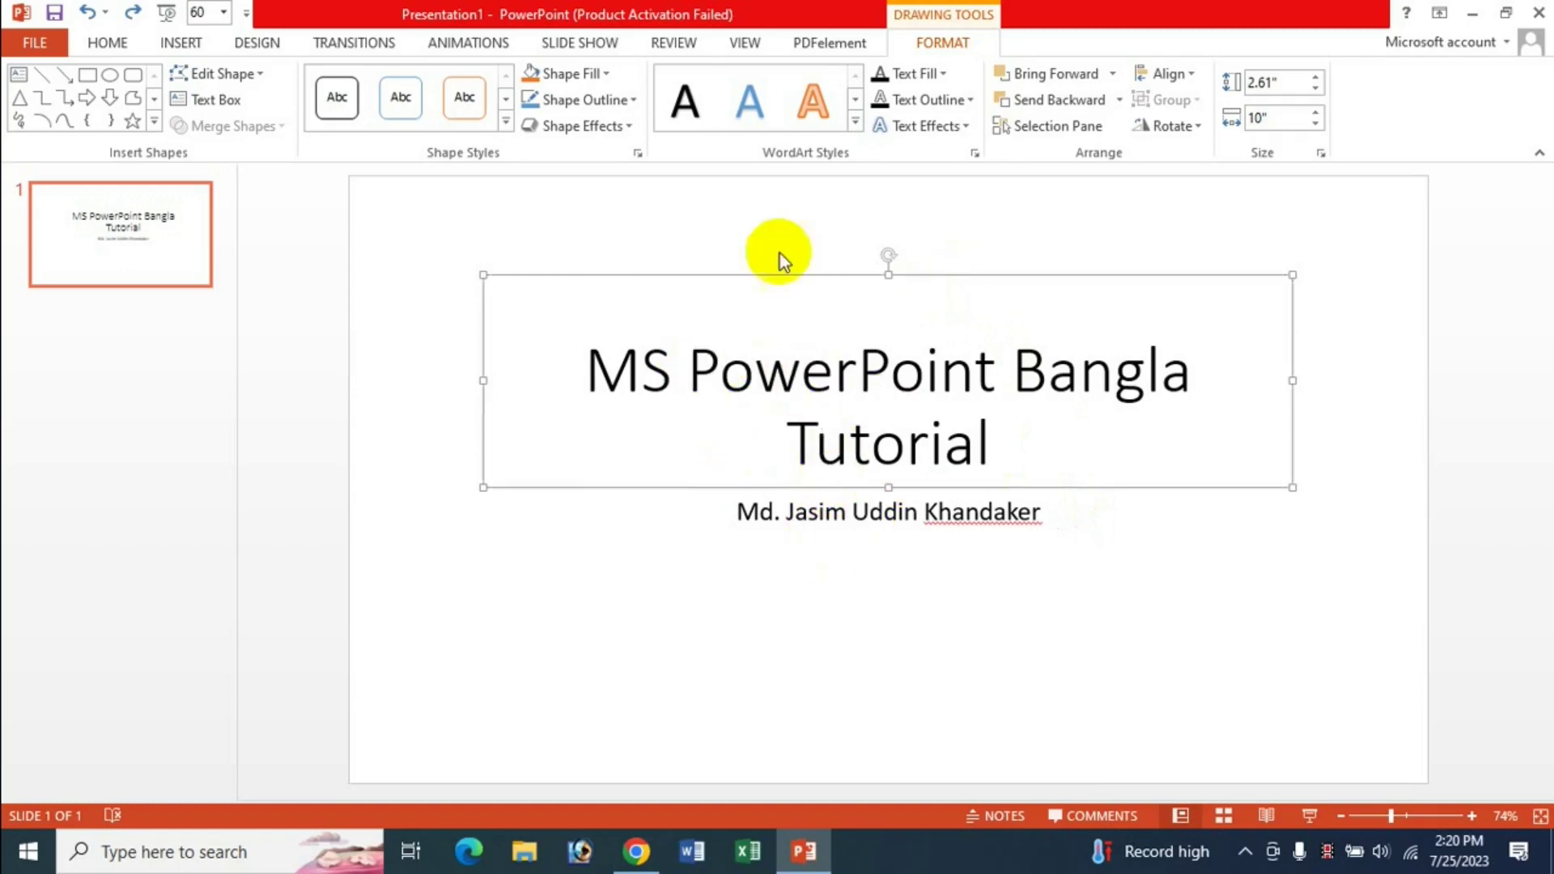
click(608, 74)
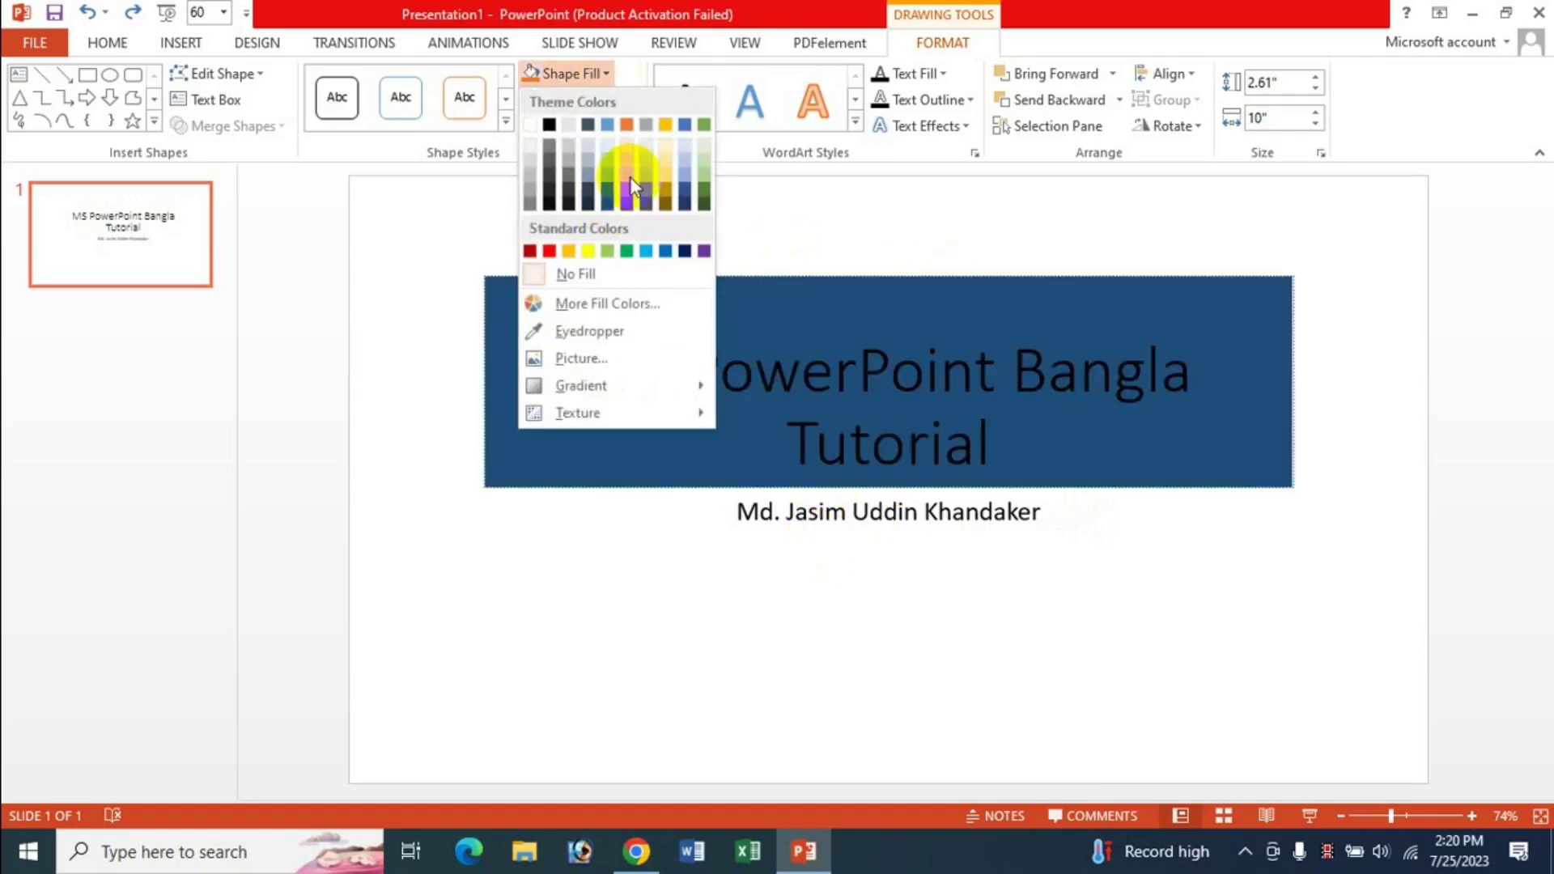
click(505, 122)
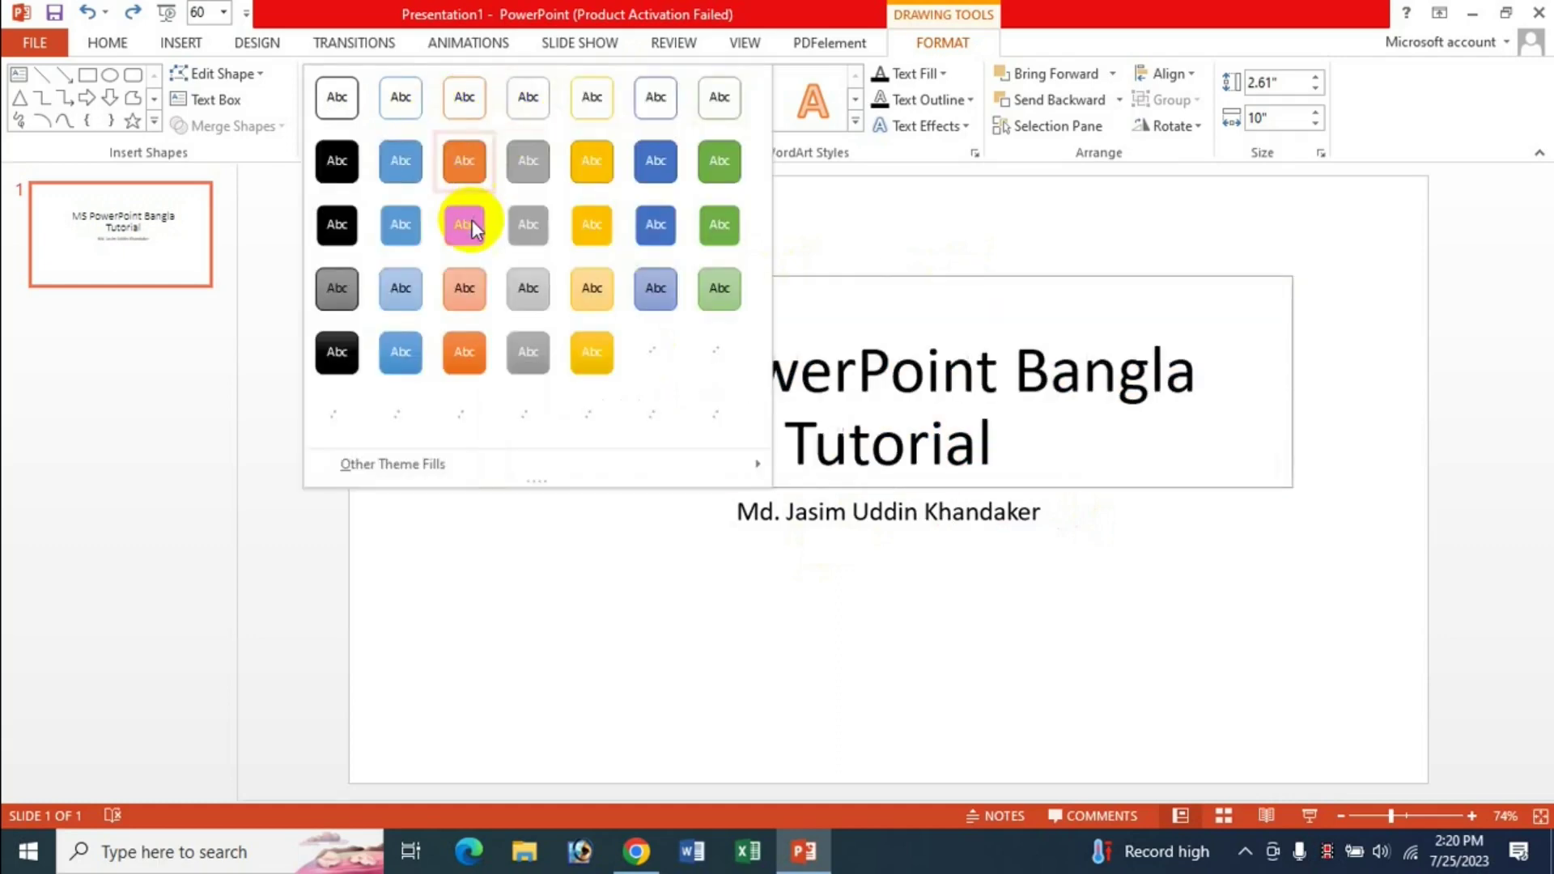
click(780, 10)
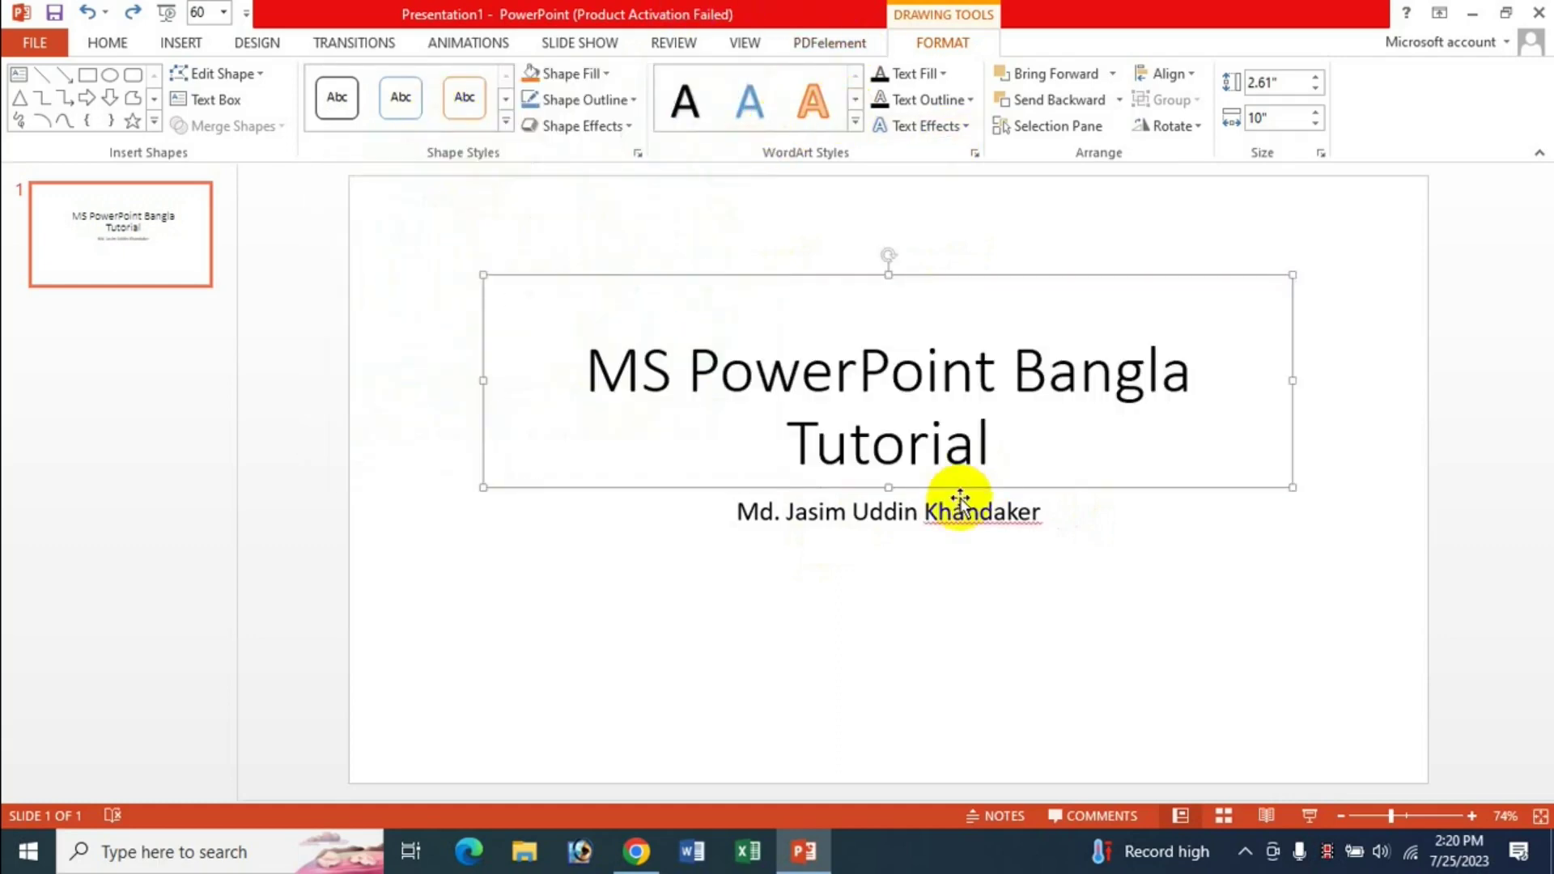
click(137, 77)
drag(526, 625, 696, 693)
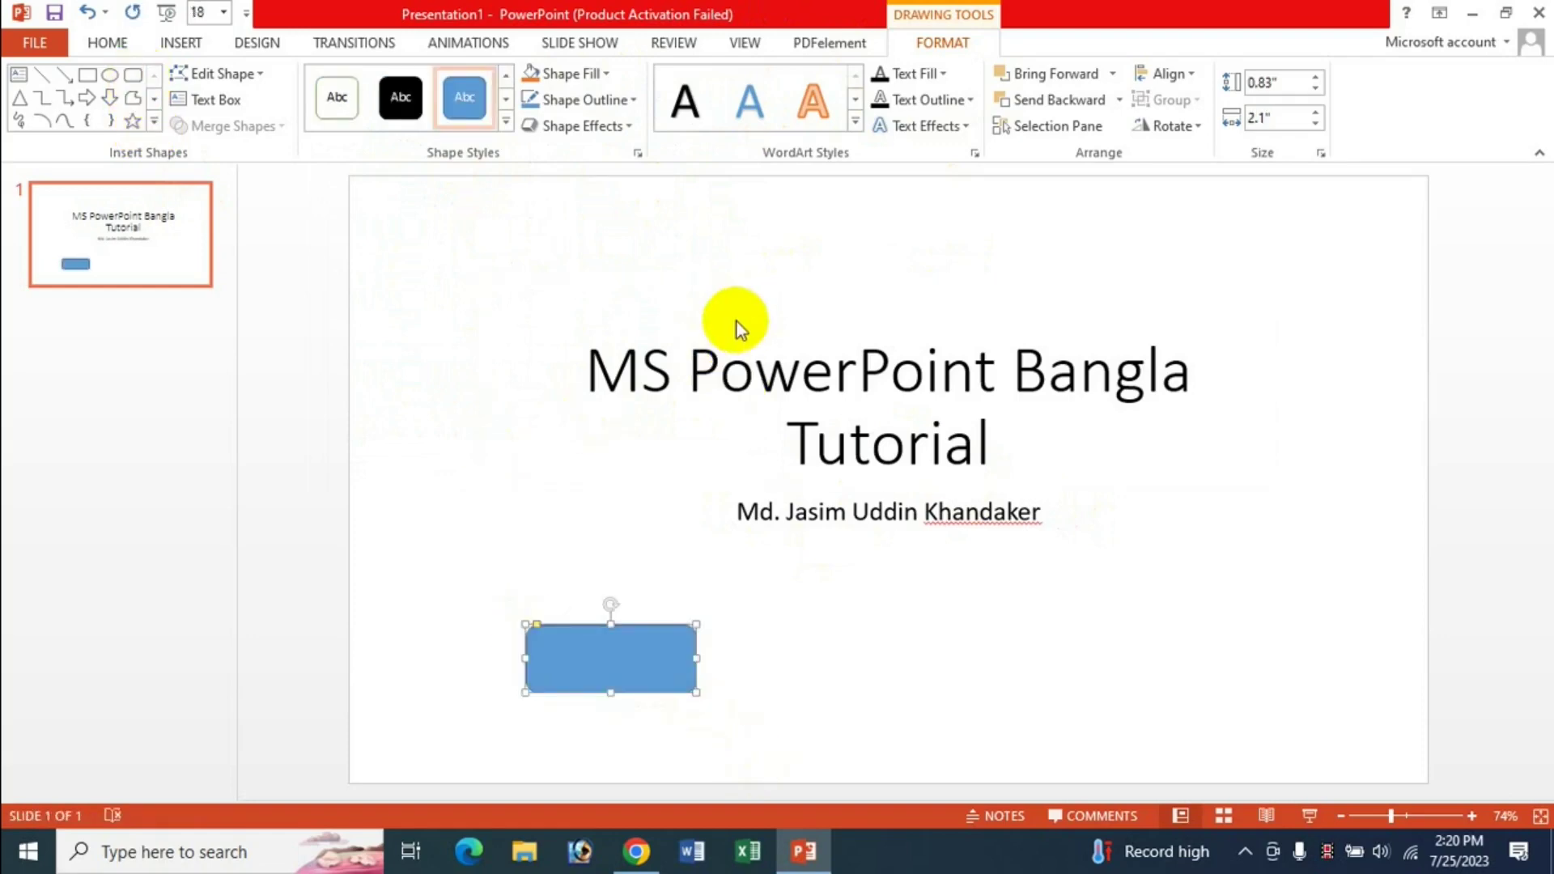
click(757, 372)
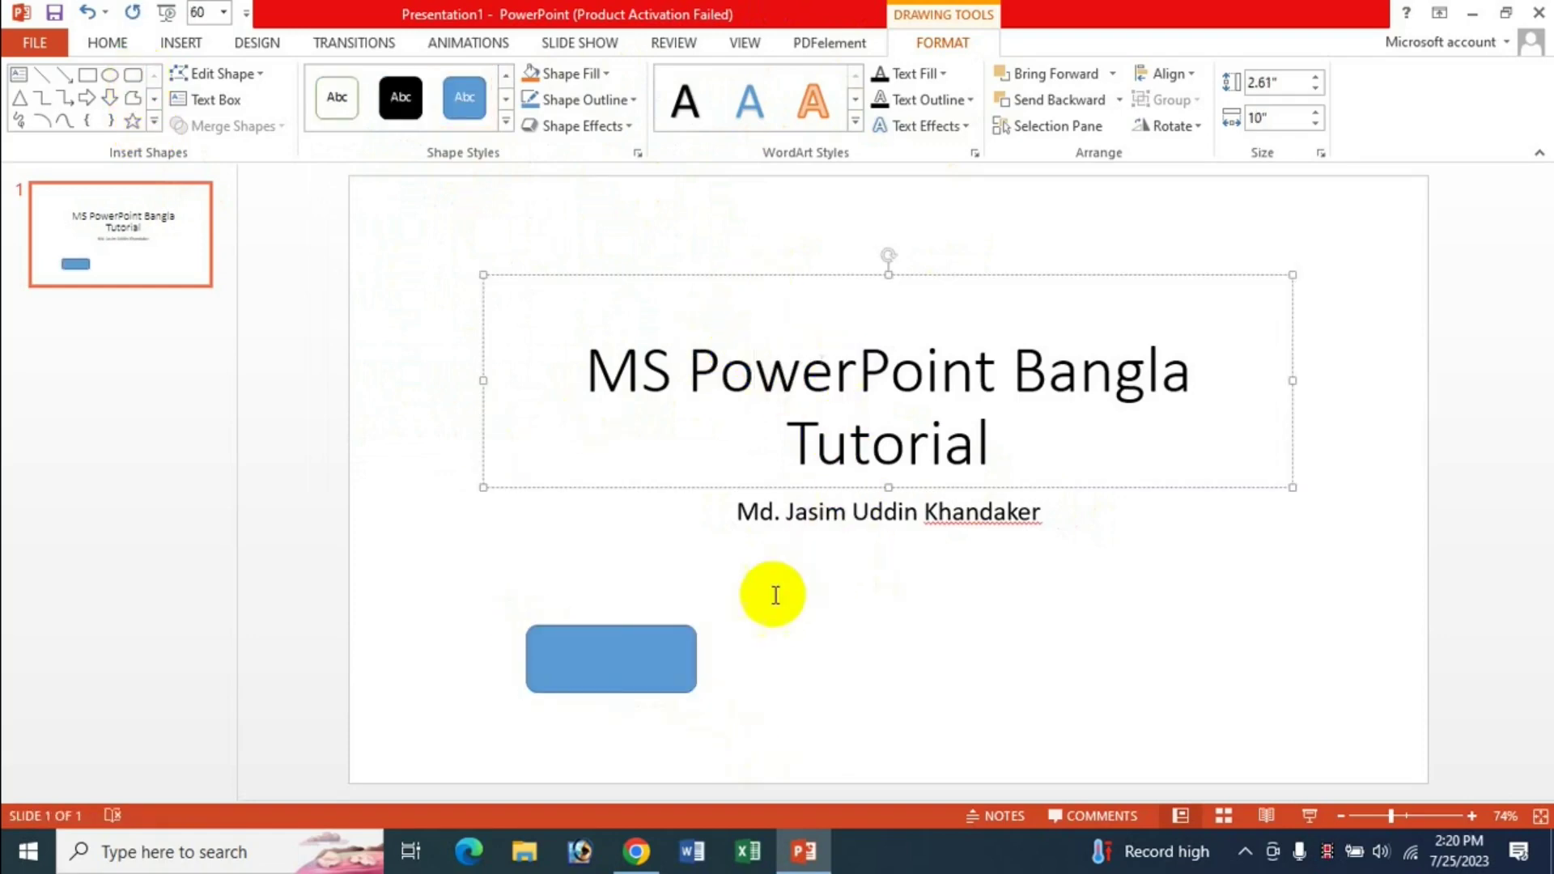
click(633, 663)
key(Delete)
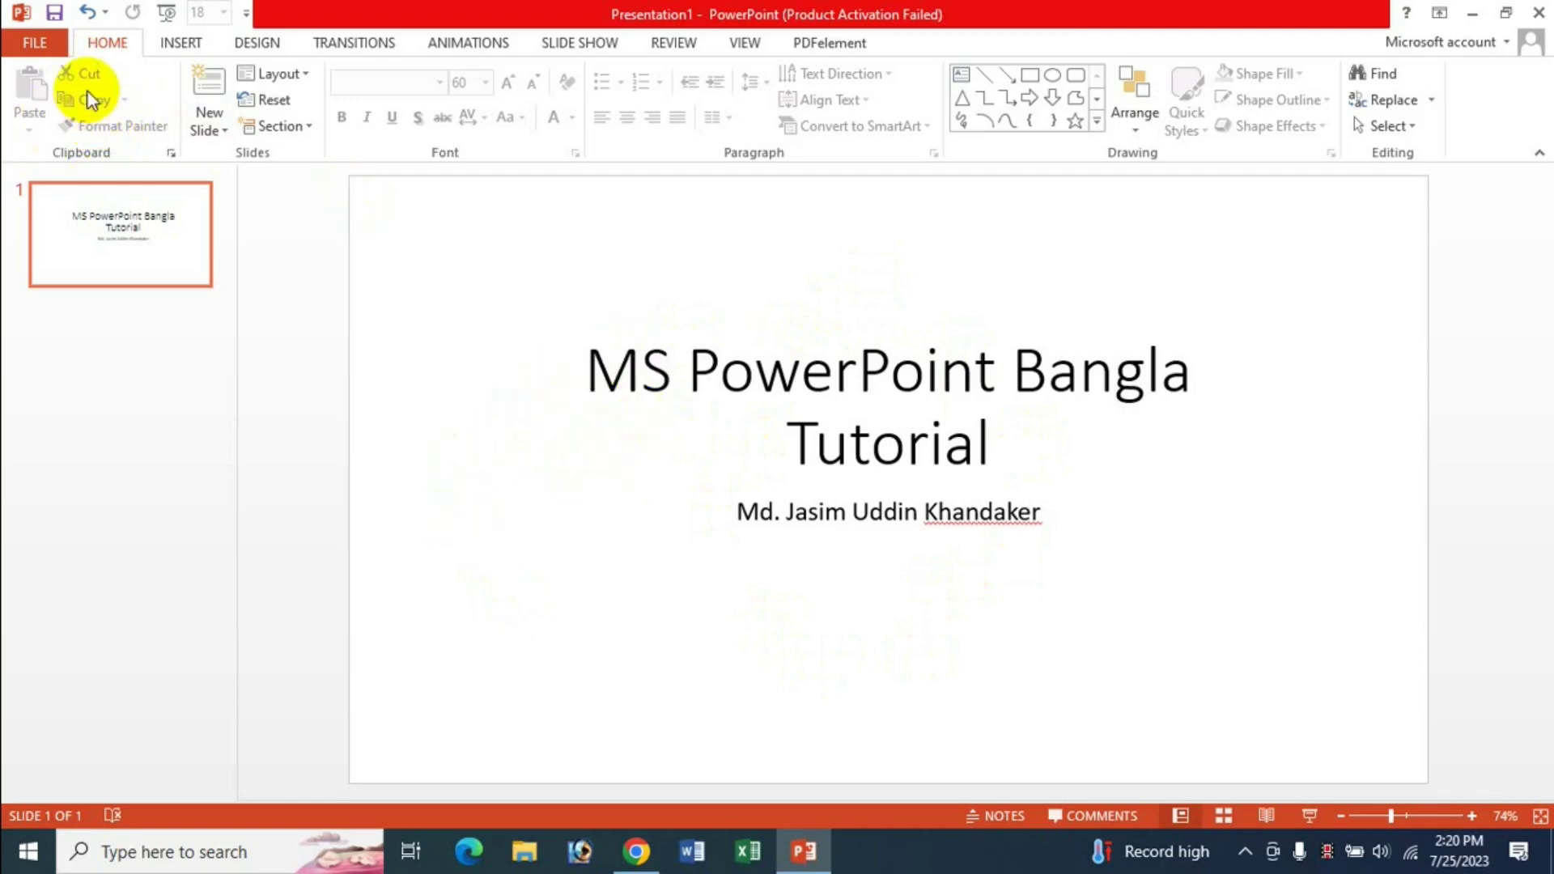
click(719, 369)
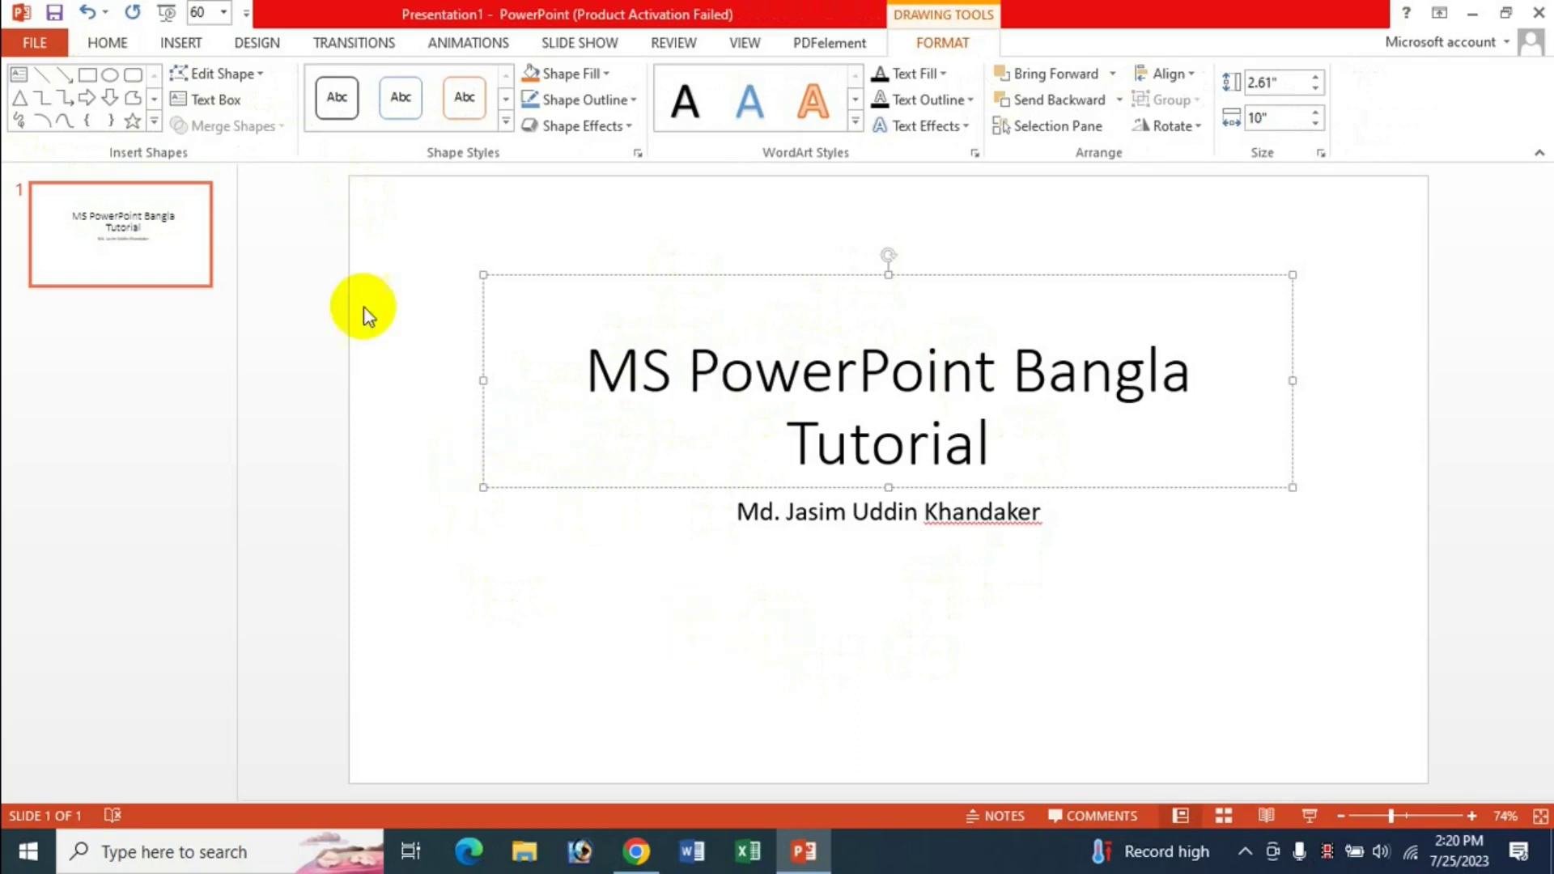
Cut 'Bangla Tutorial' from the title and paste it onto a new subtitle line.
click(114, 41)
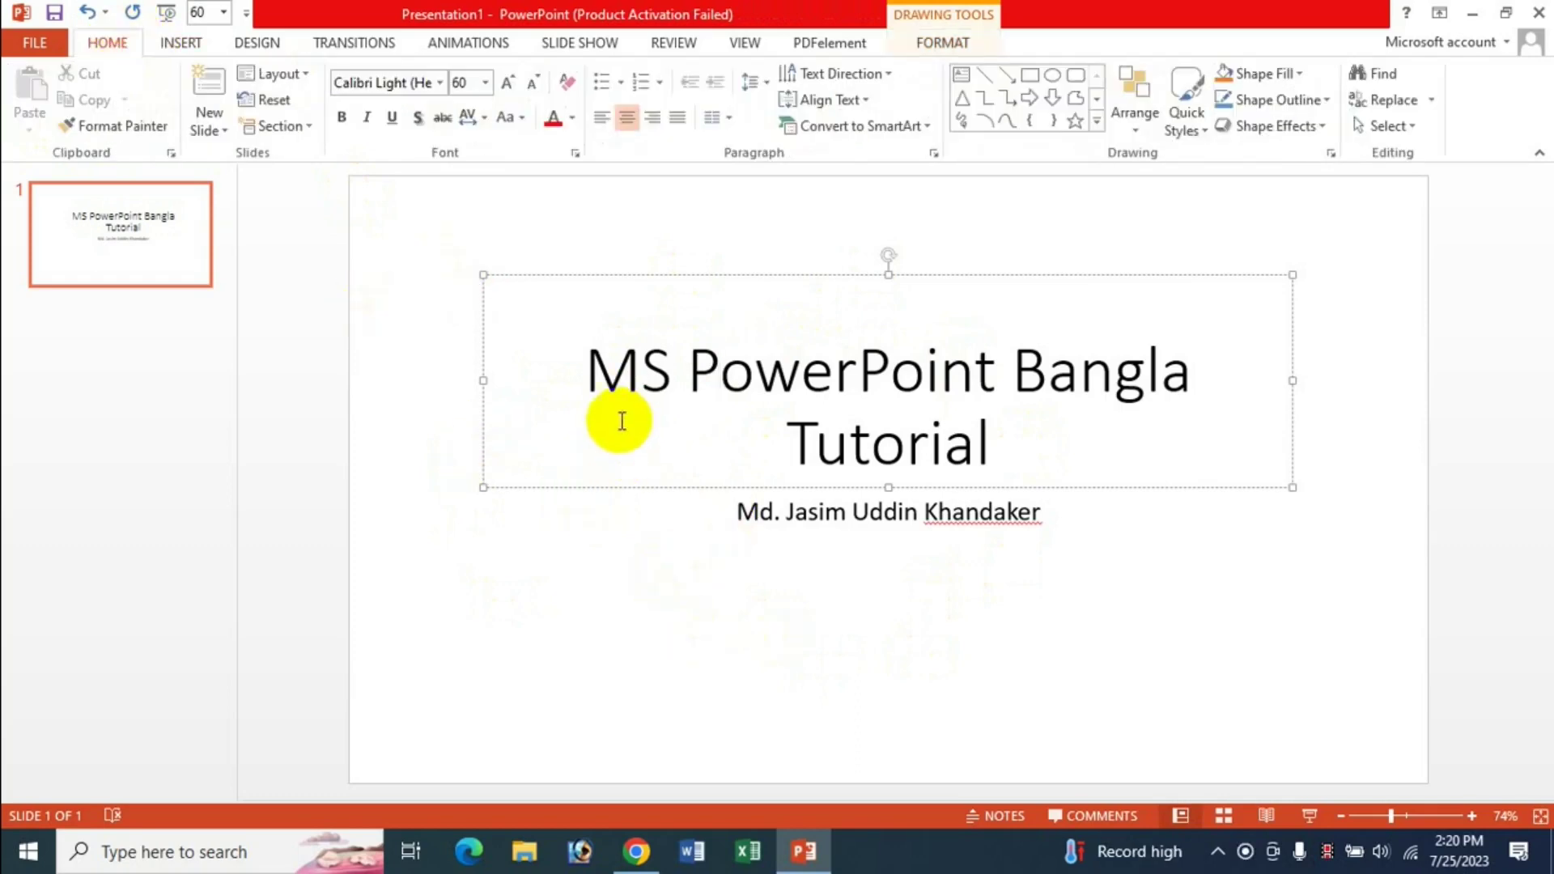
click(595, 372)
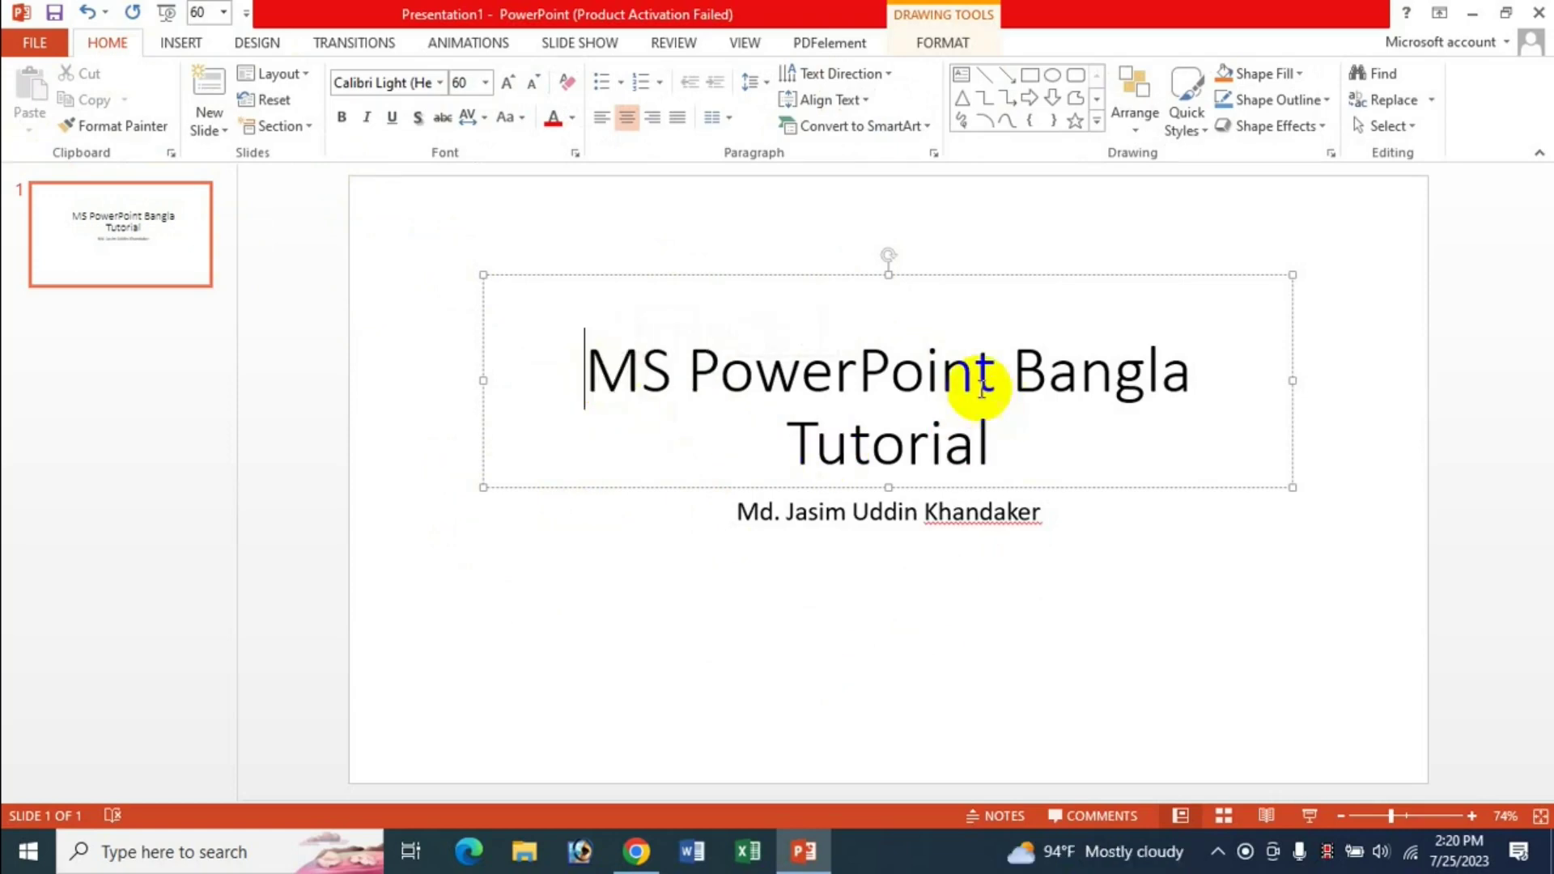
drag(1019, 368, 1004, 445)
key(ctrl+c)
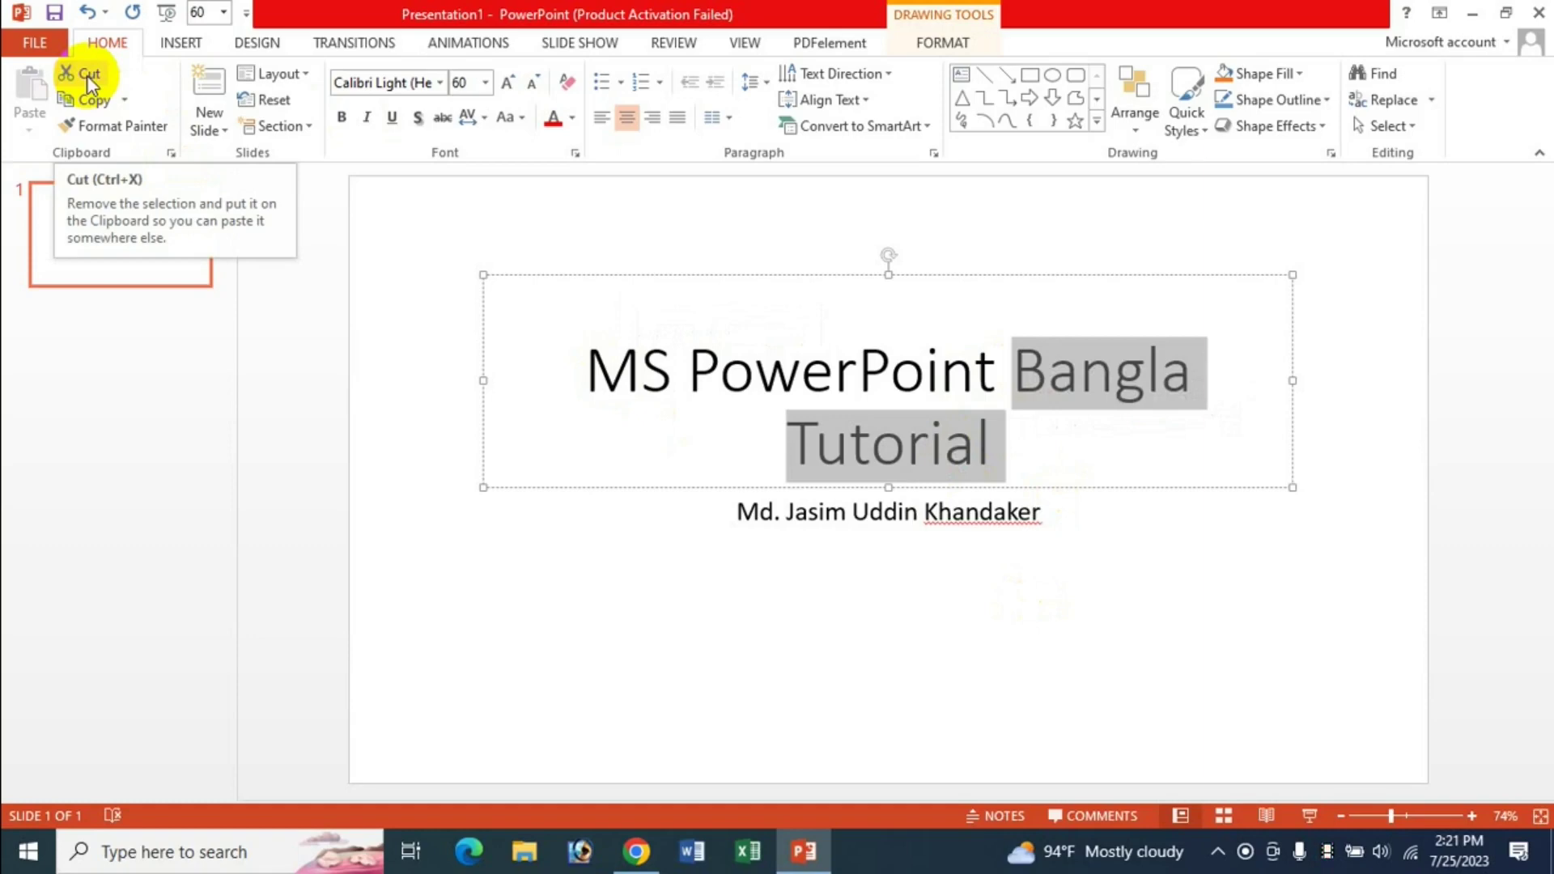
click(85, 76)
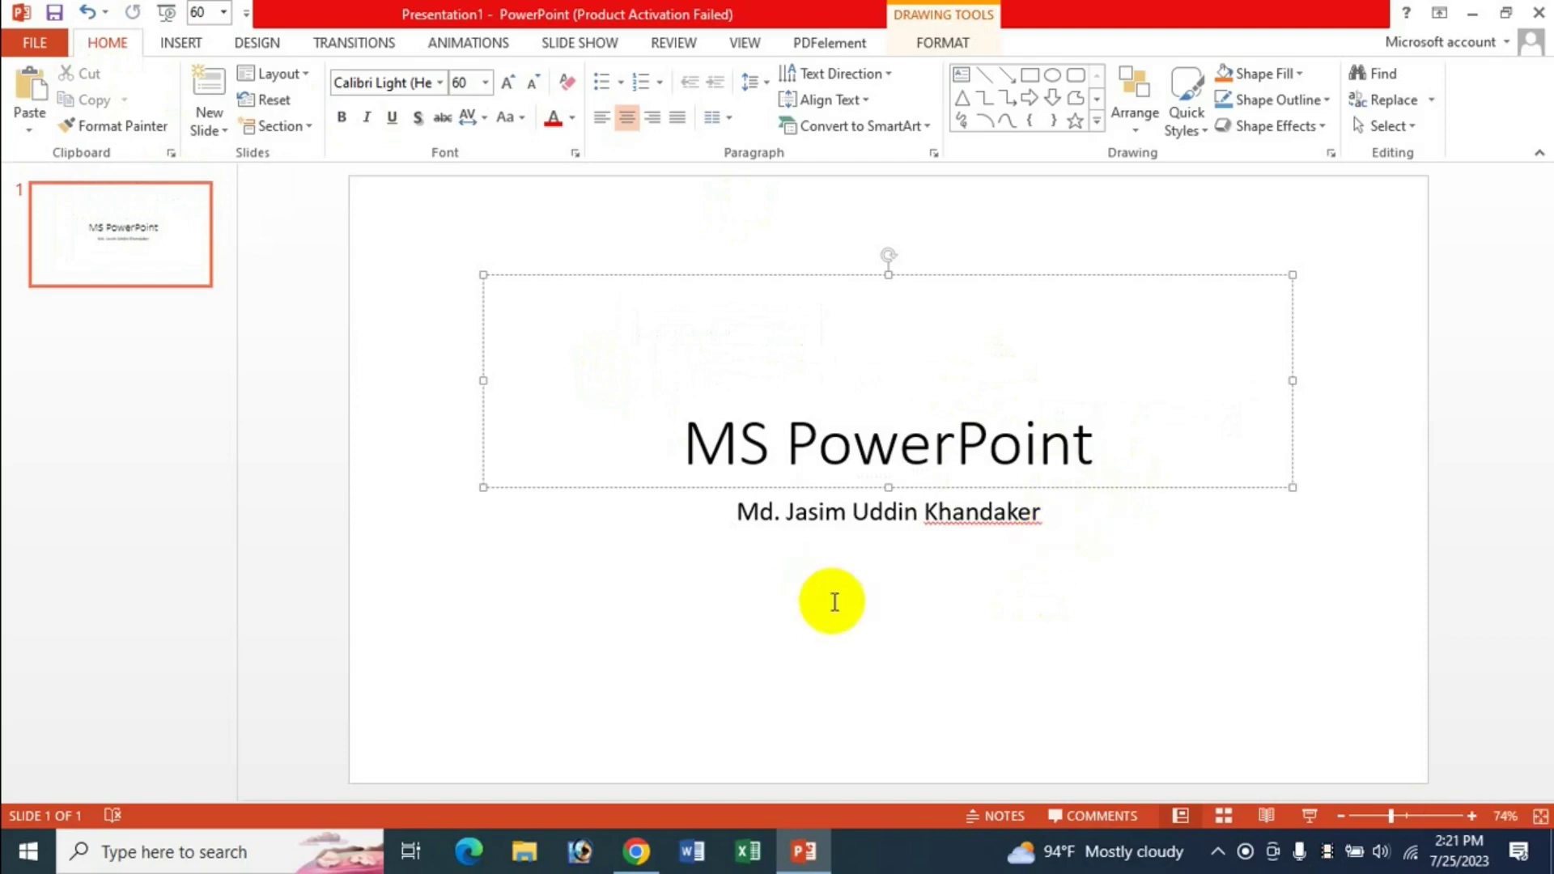
click(1062, 518)
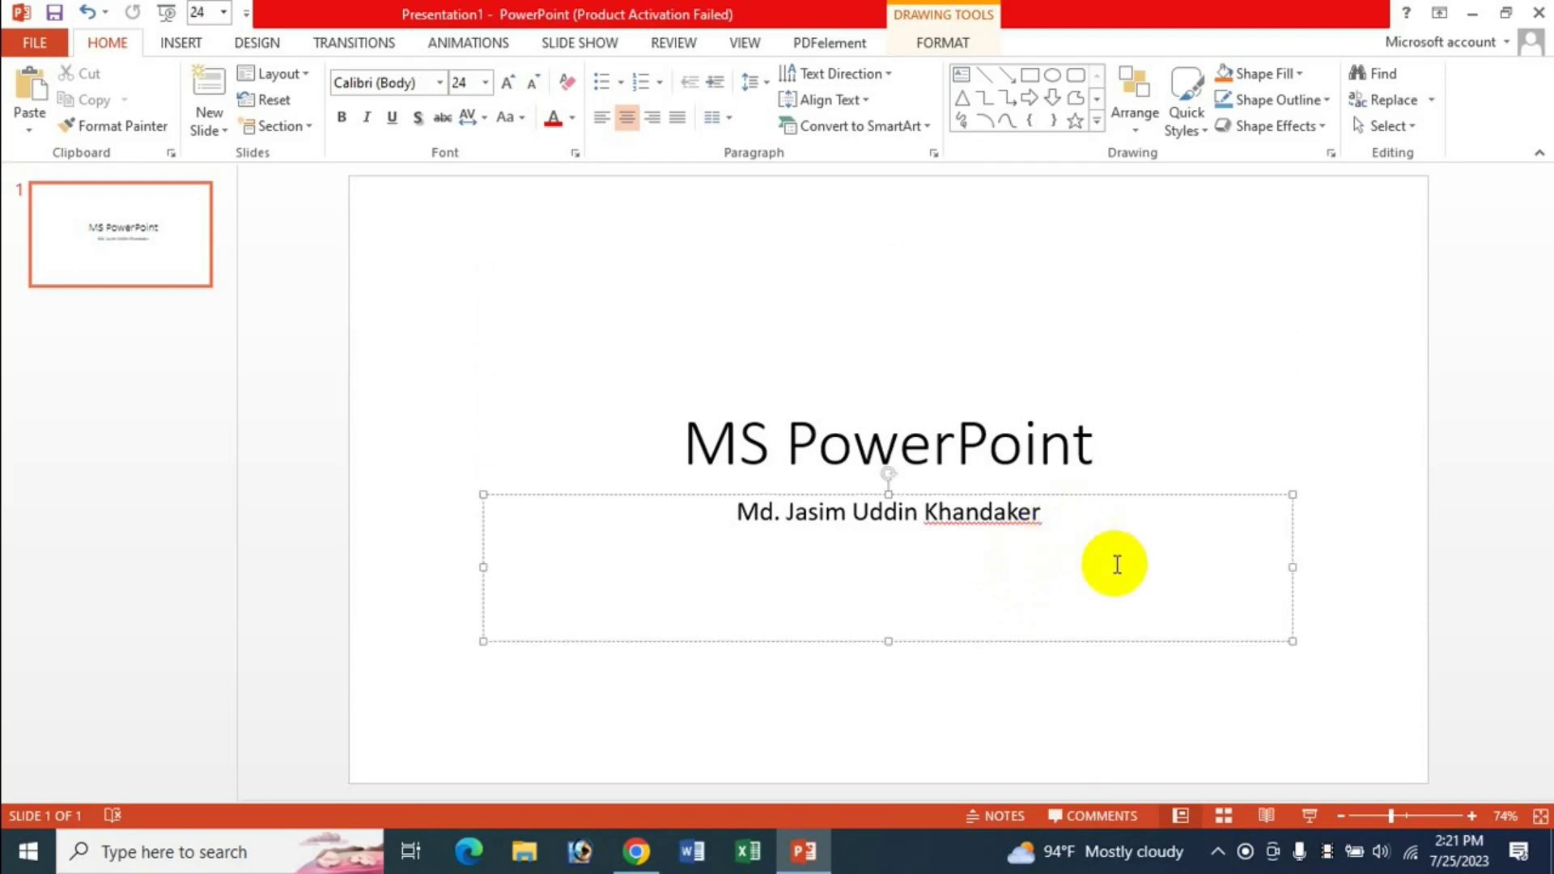
key(Return)
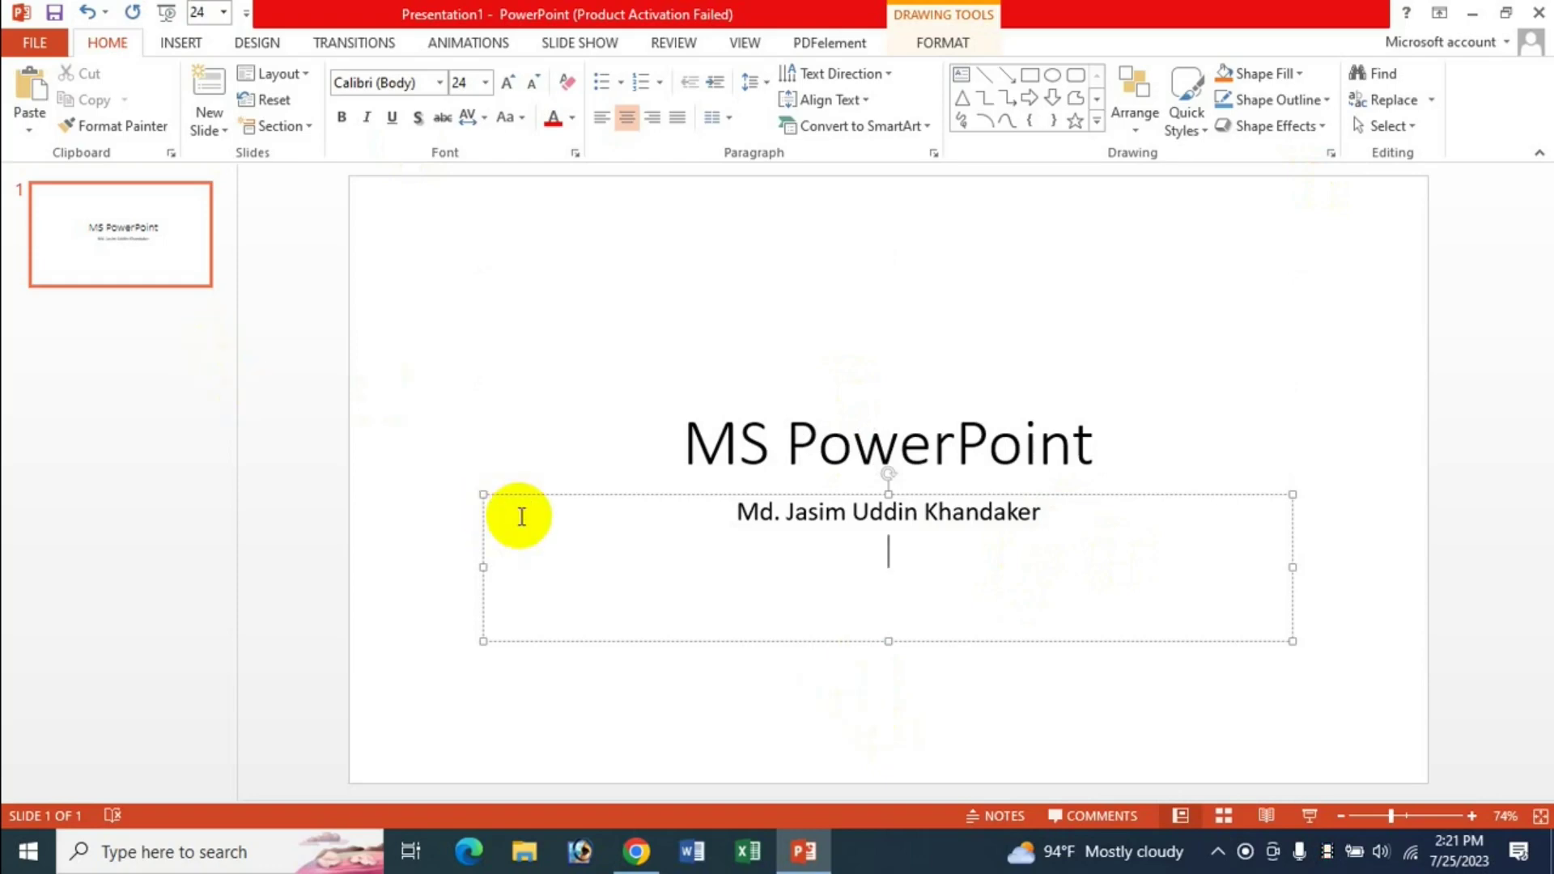
click(30, 114)
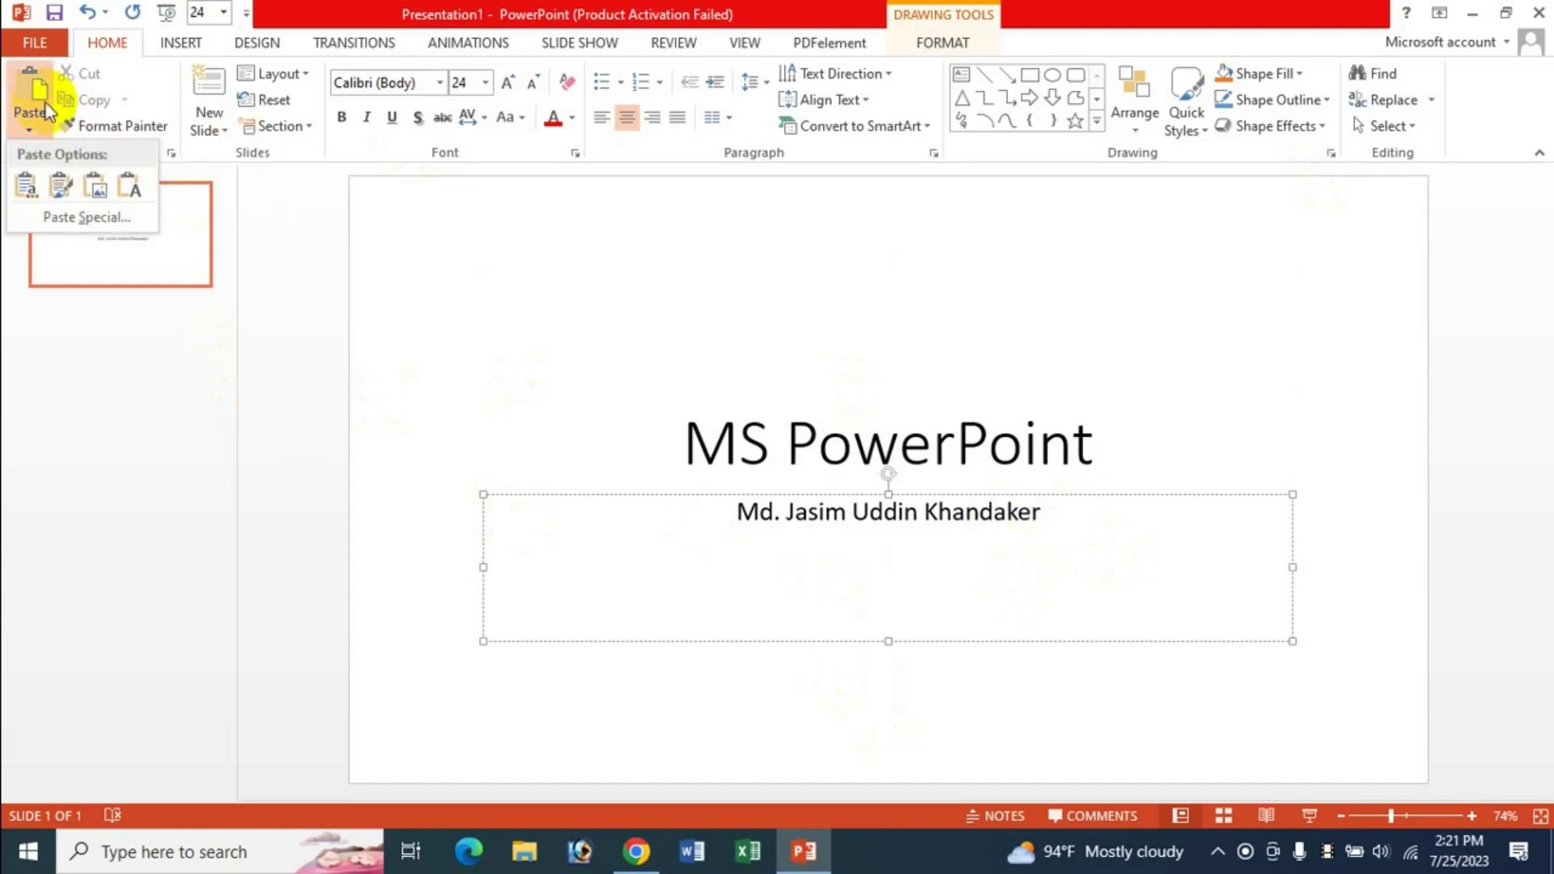
click(26, 88)
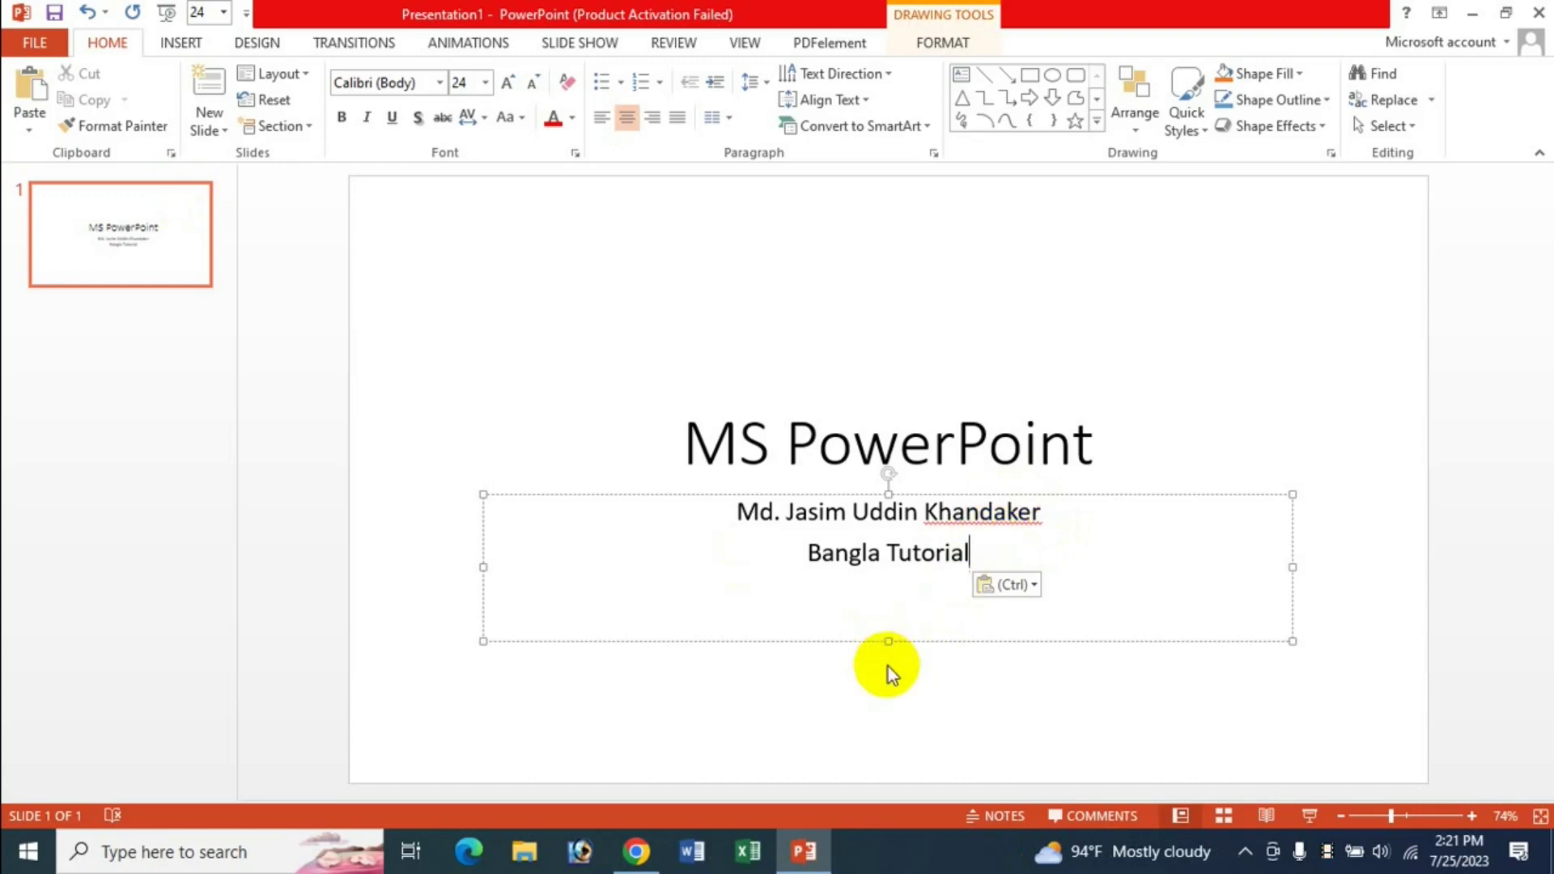
Undo that paste and put 'Bangla Tutorial' back after 'MS PowerPoint' in the title.
key(ctrl+z)
key(ctrl+z)
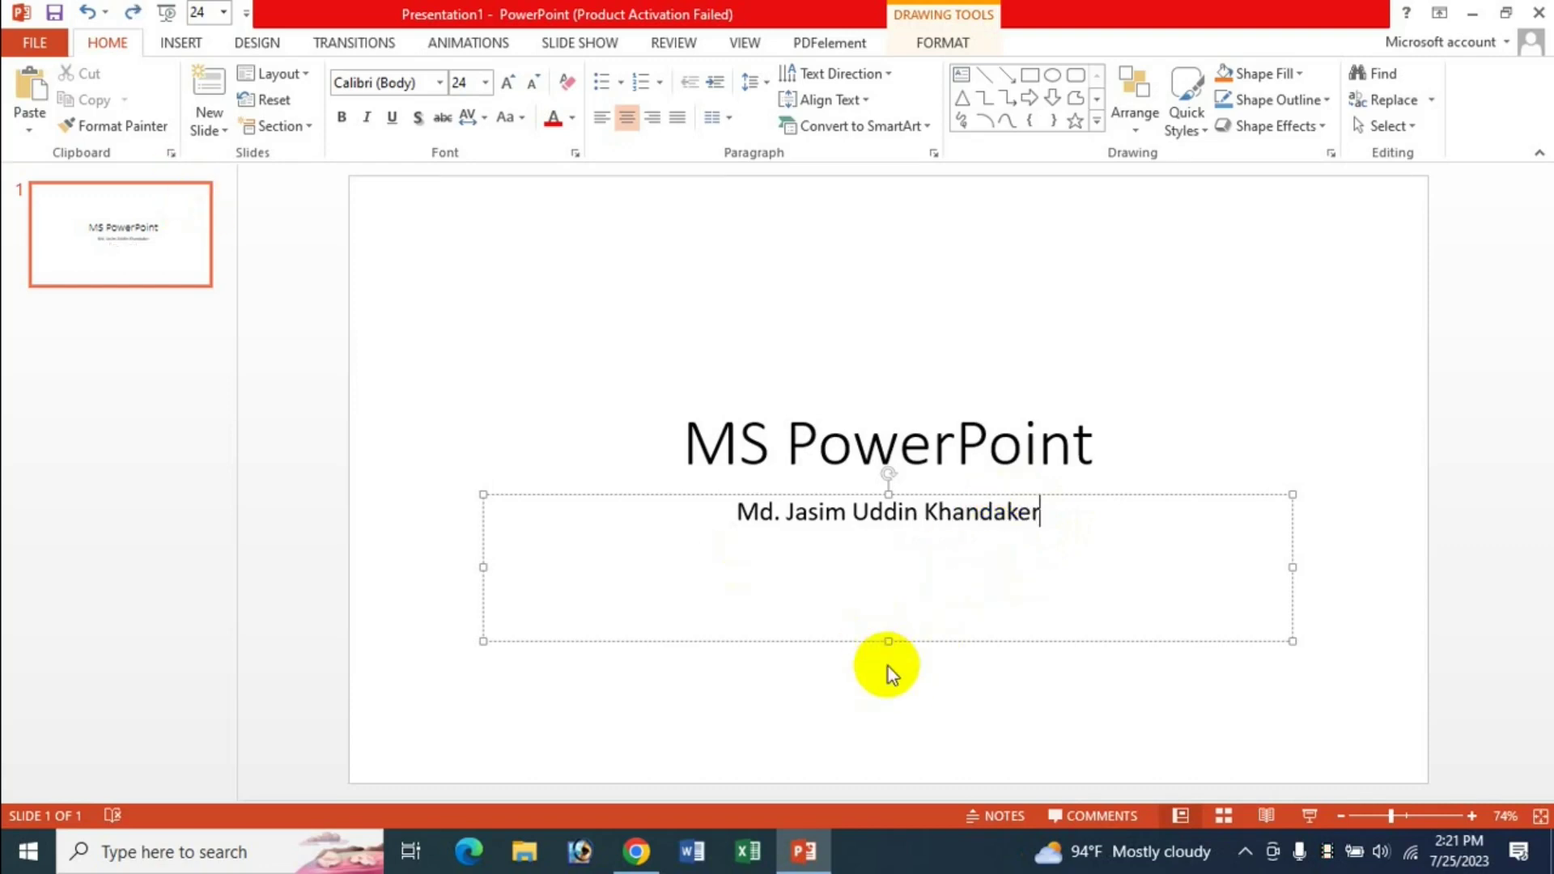
click(1157, 442)
key(ctrl+v)
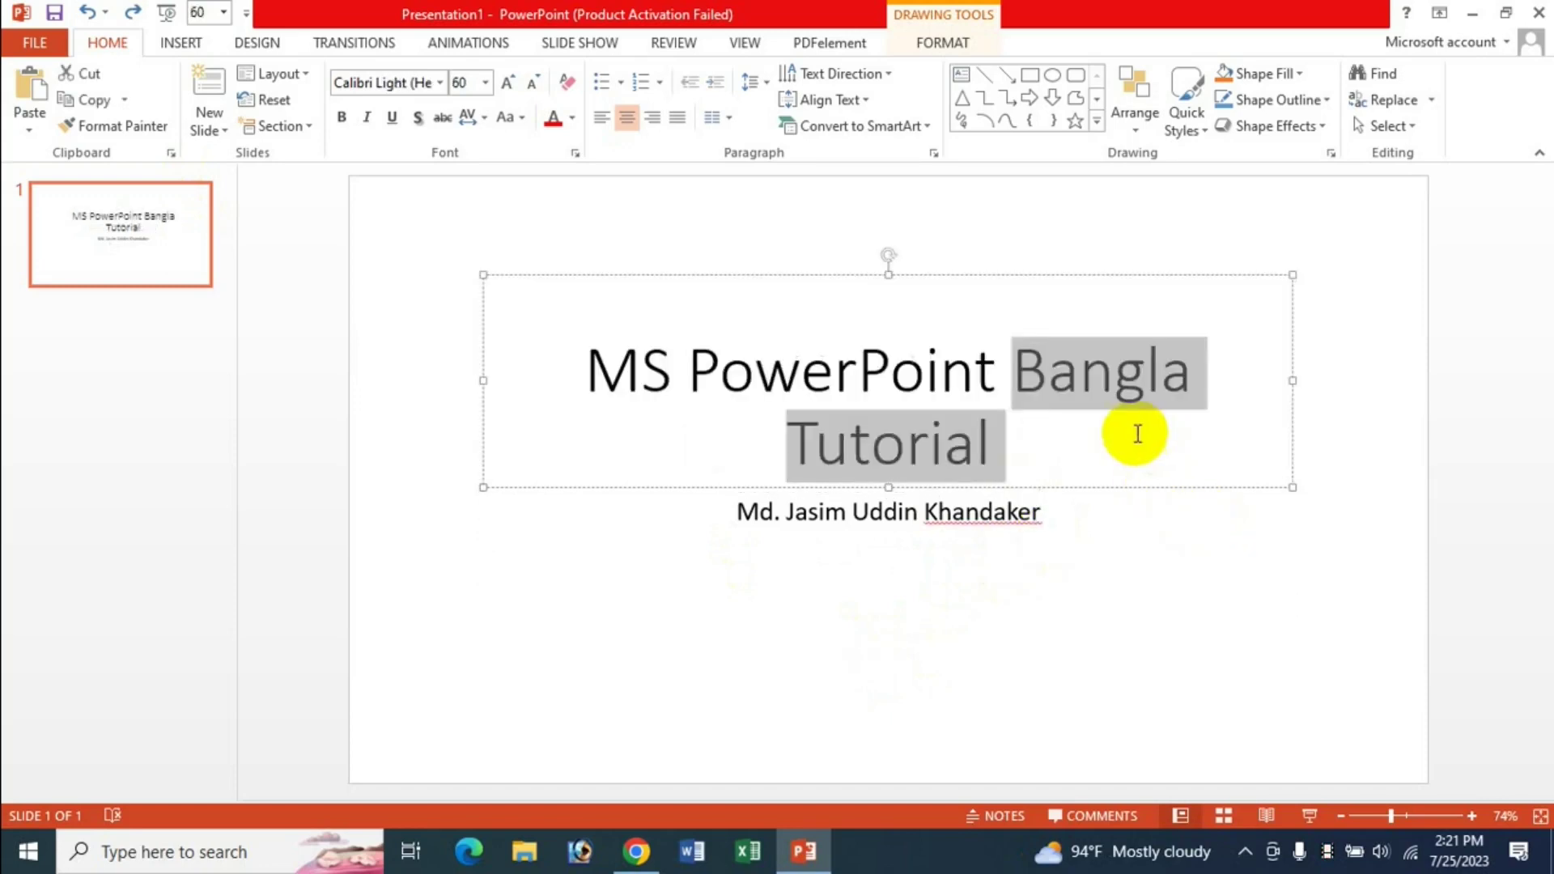
click(1137, 434)
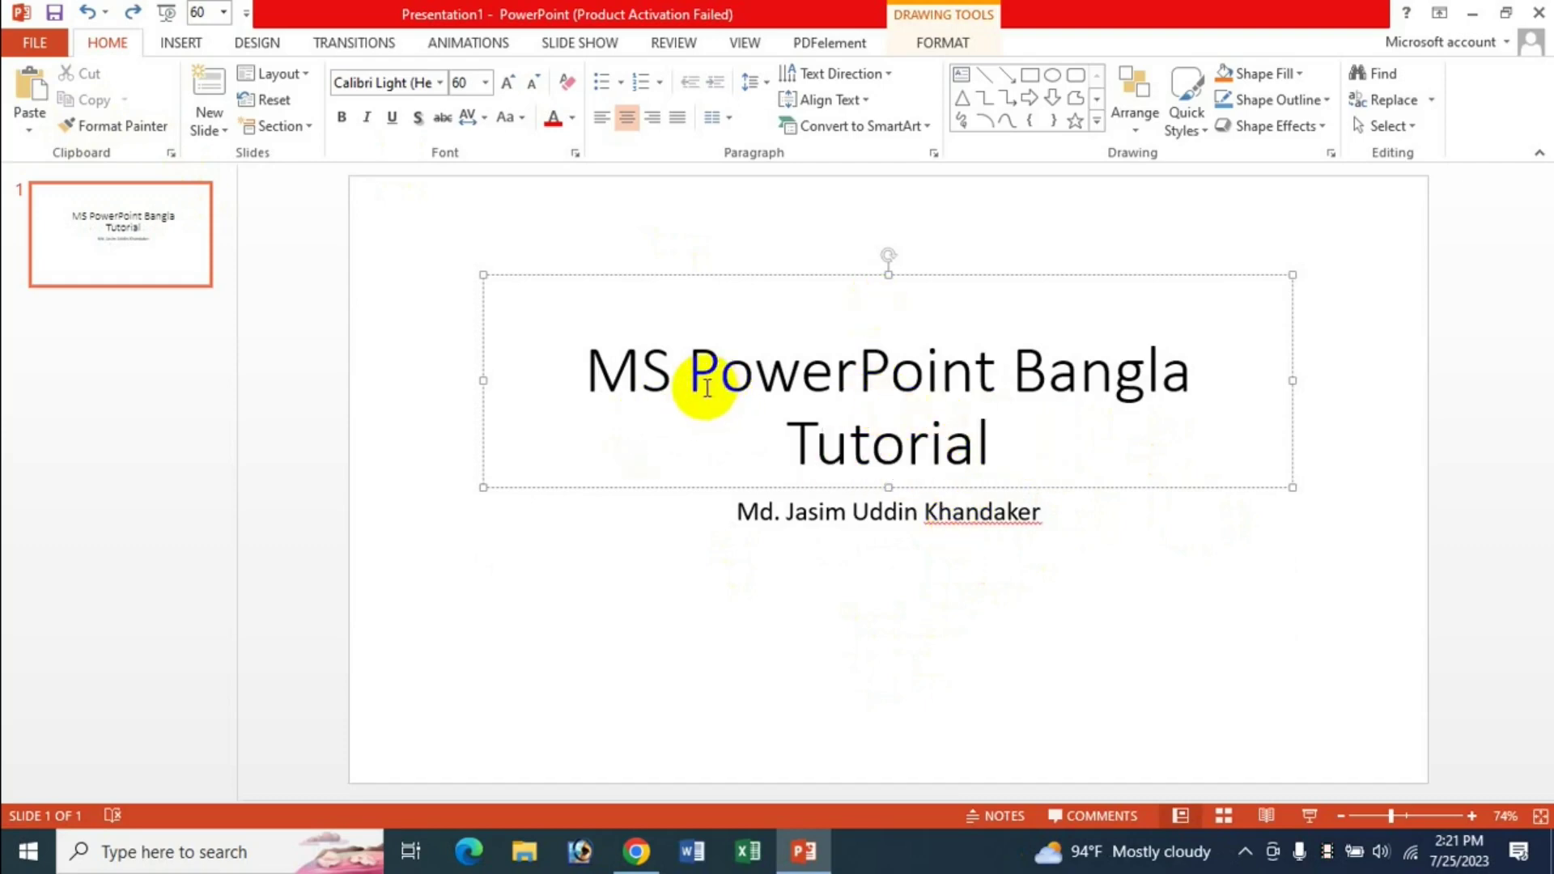
click(590, 370)
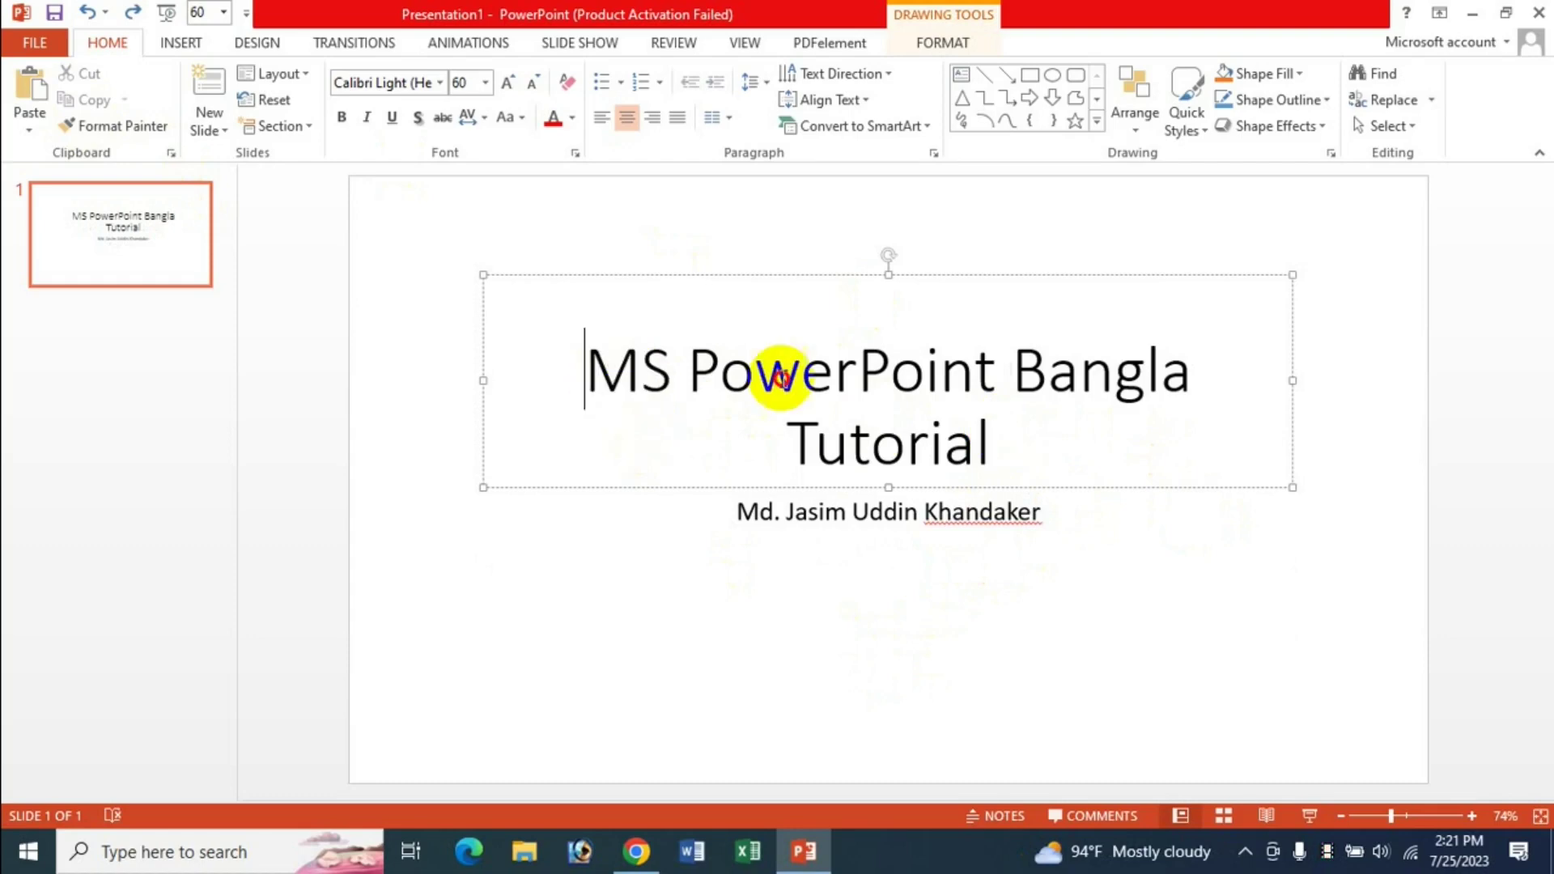
shift+click(885, 371)
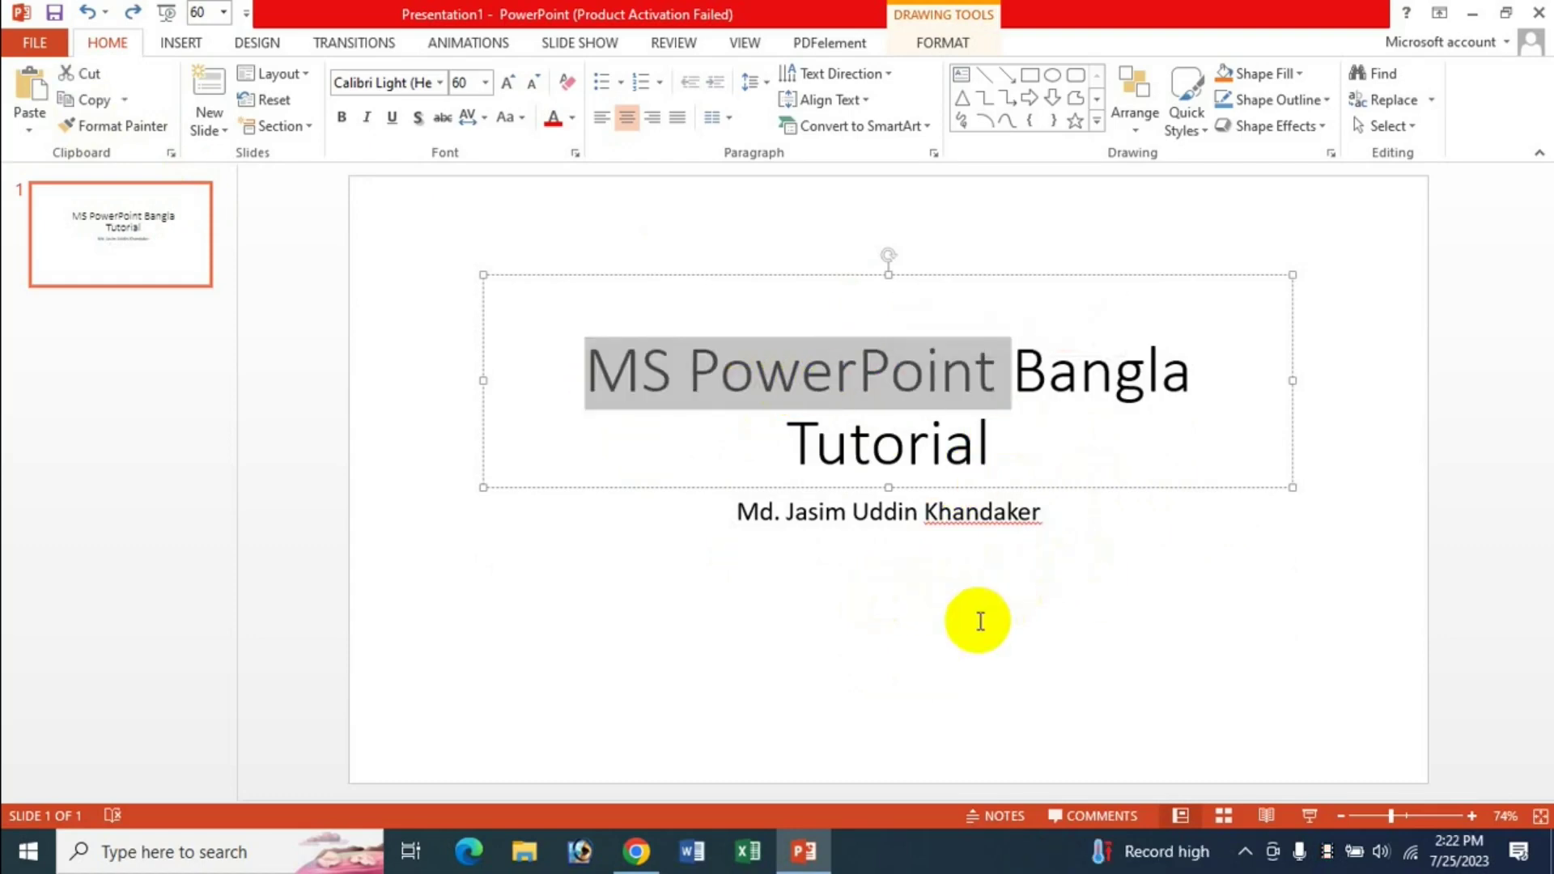
click(95, 101)
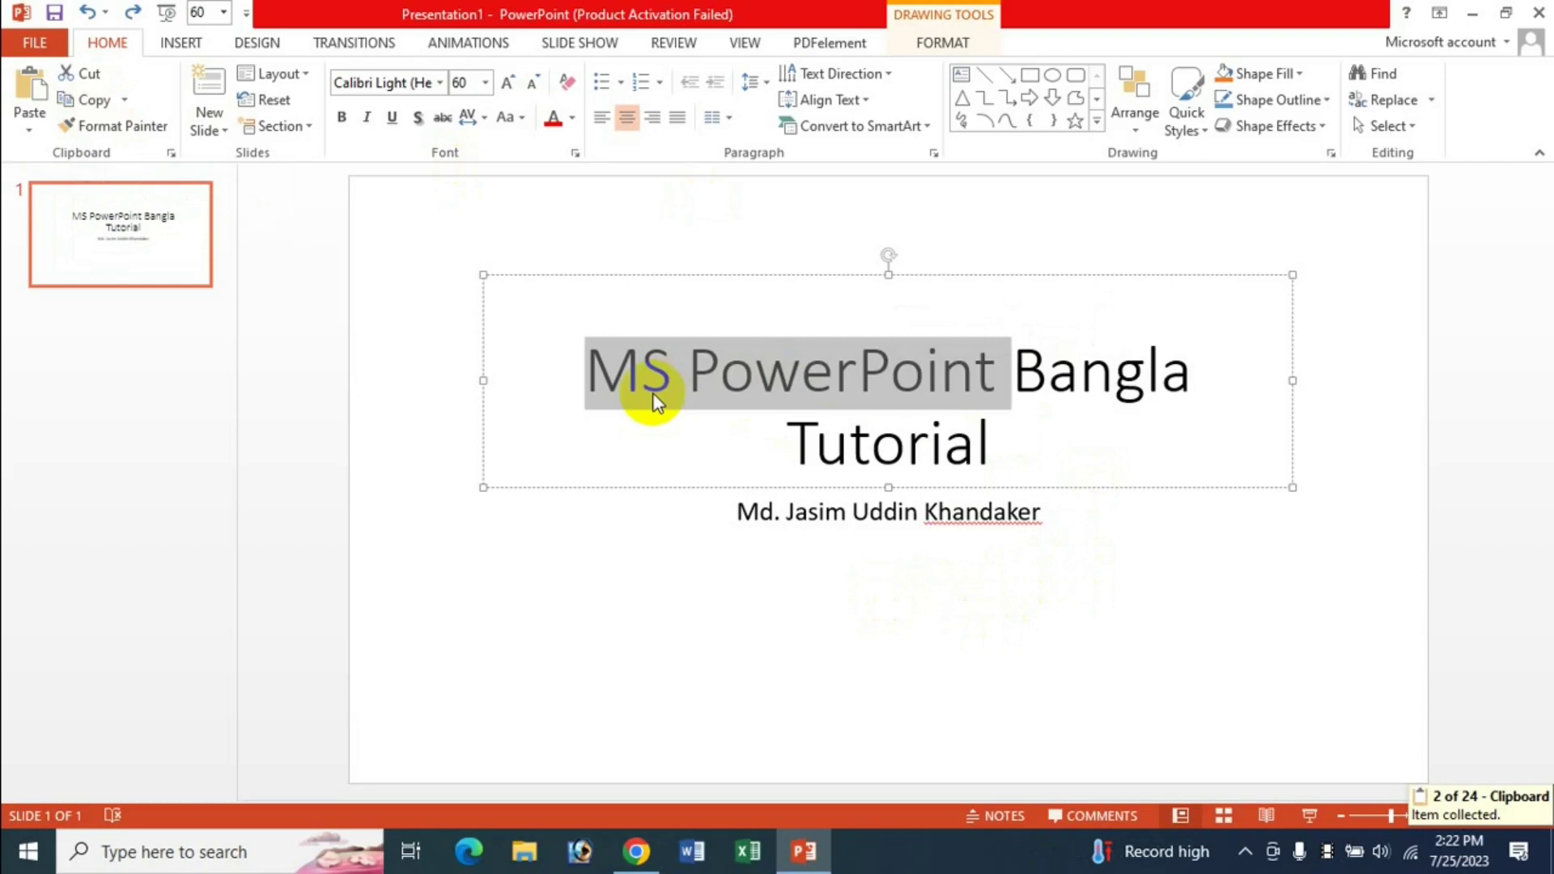
click(746, 420)
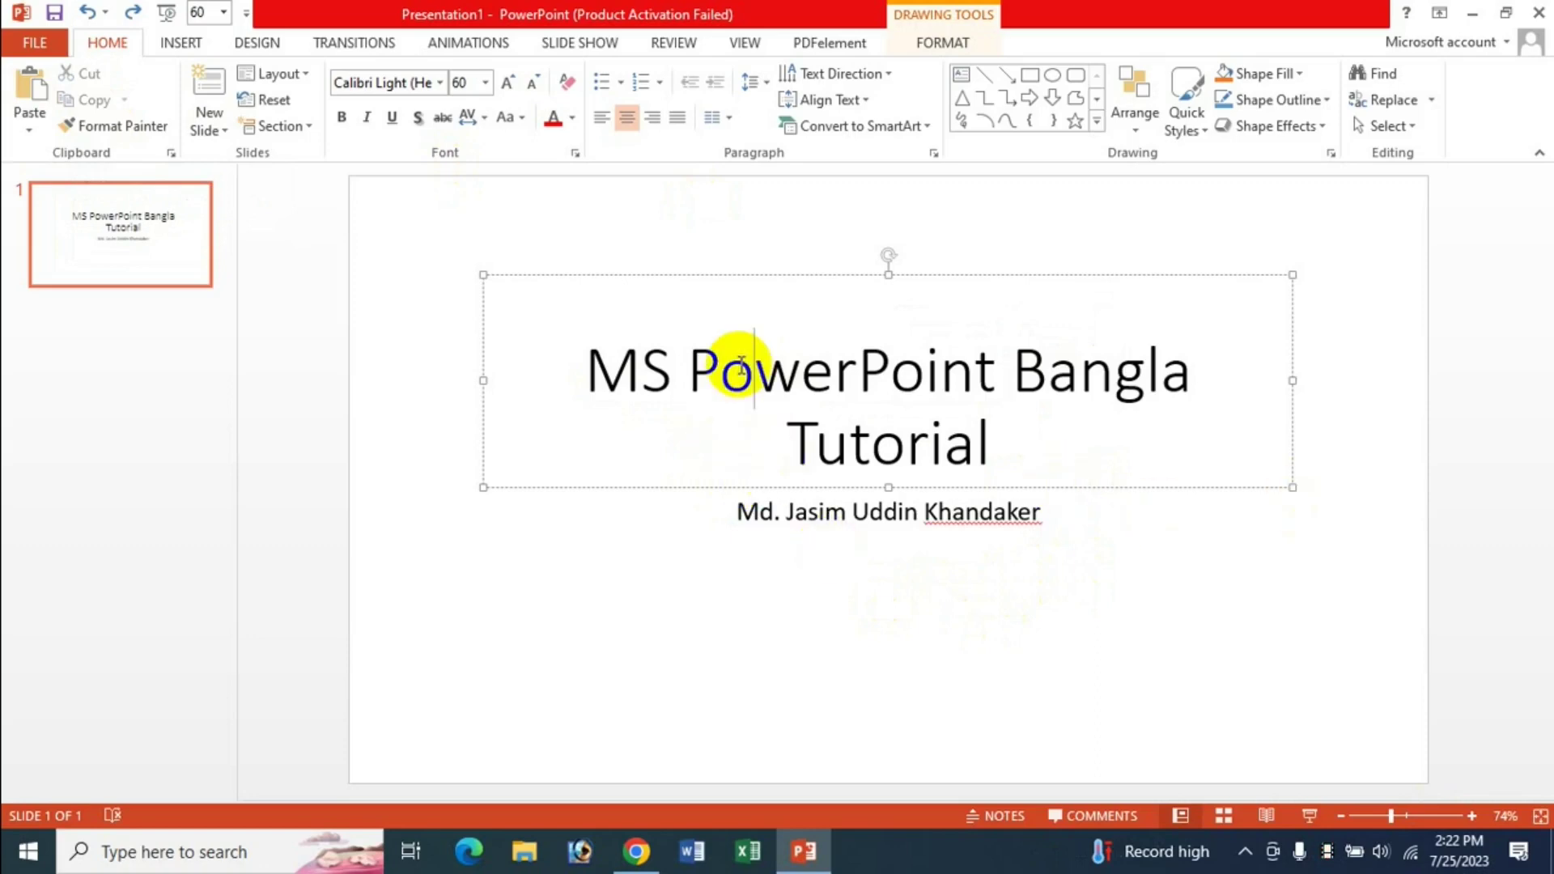
click(1069, 527)
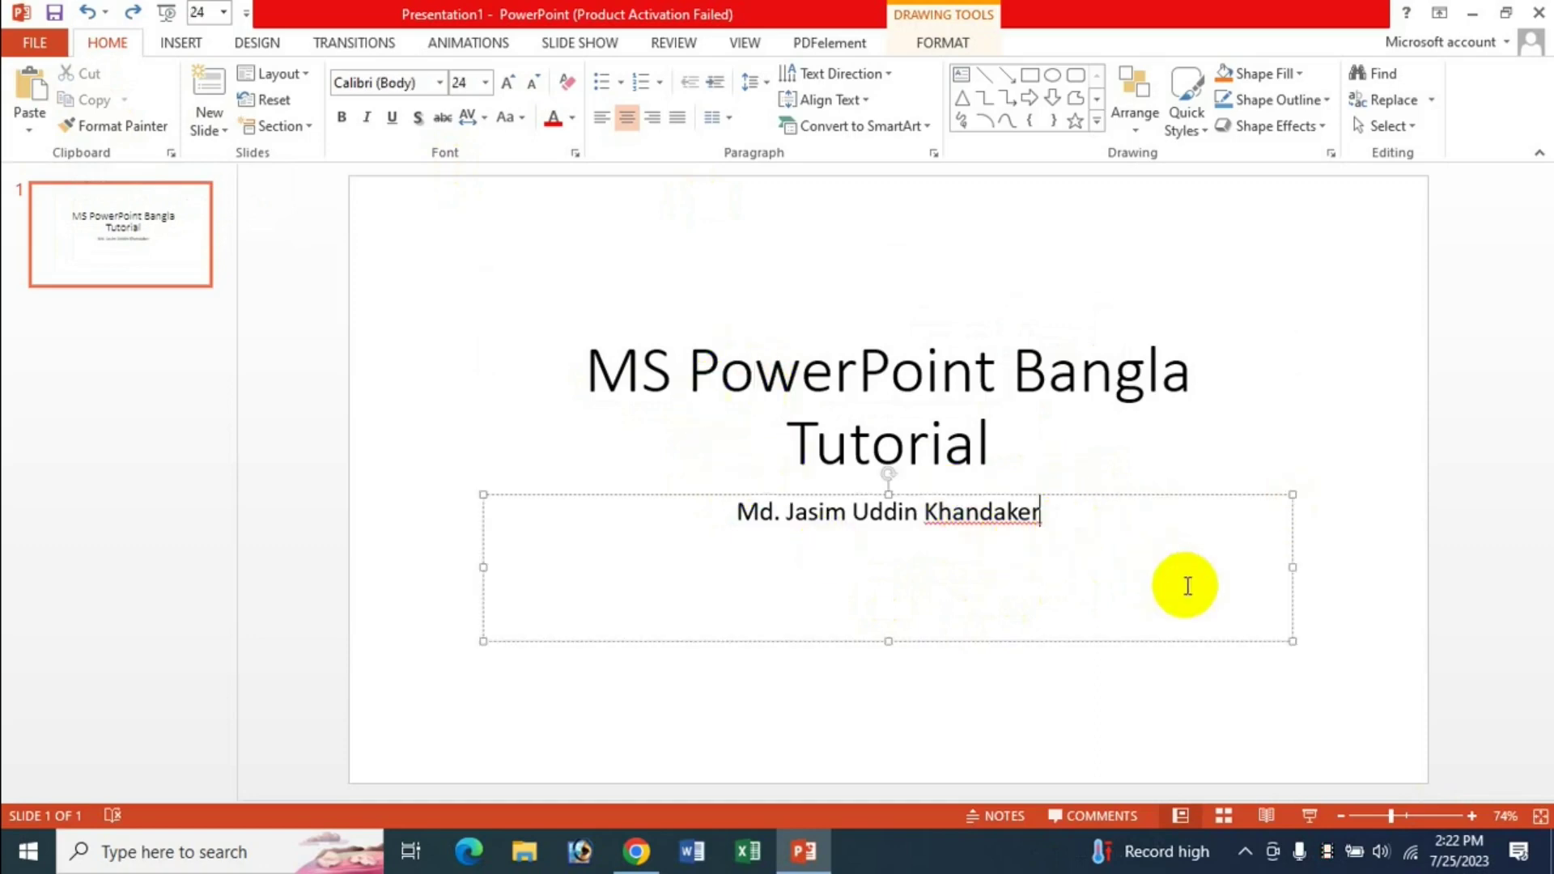
key(Return)
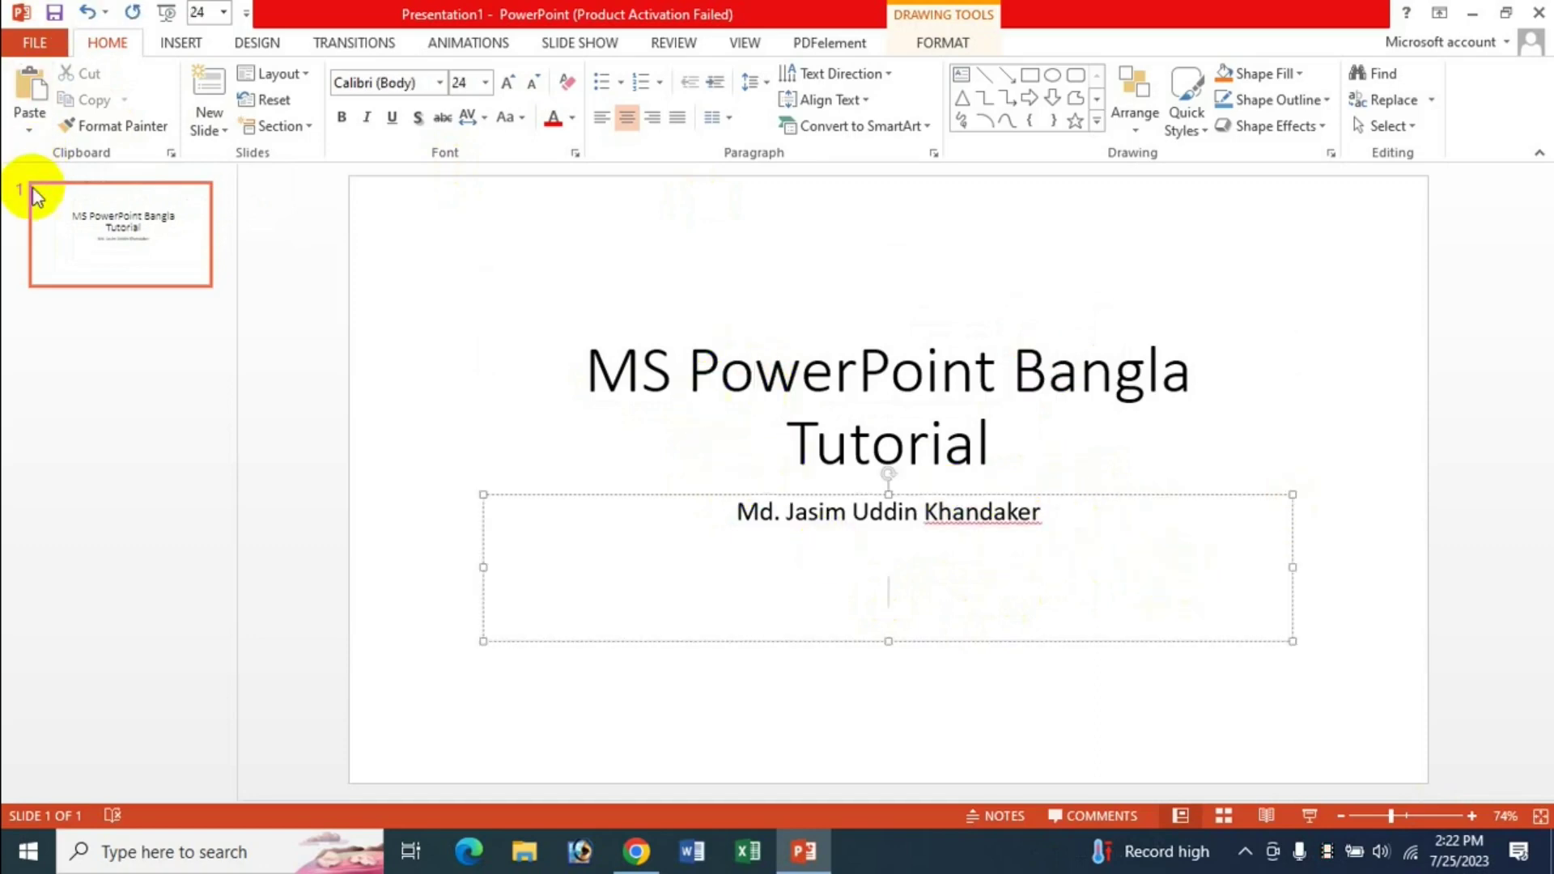
click(28, 86)
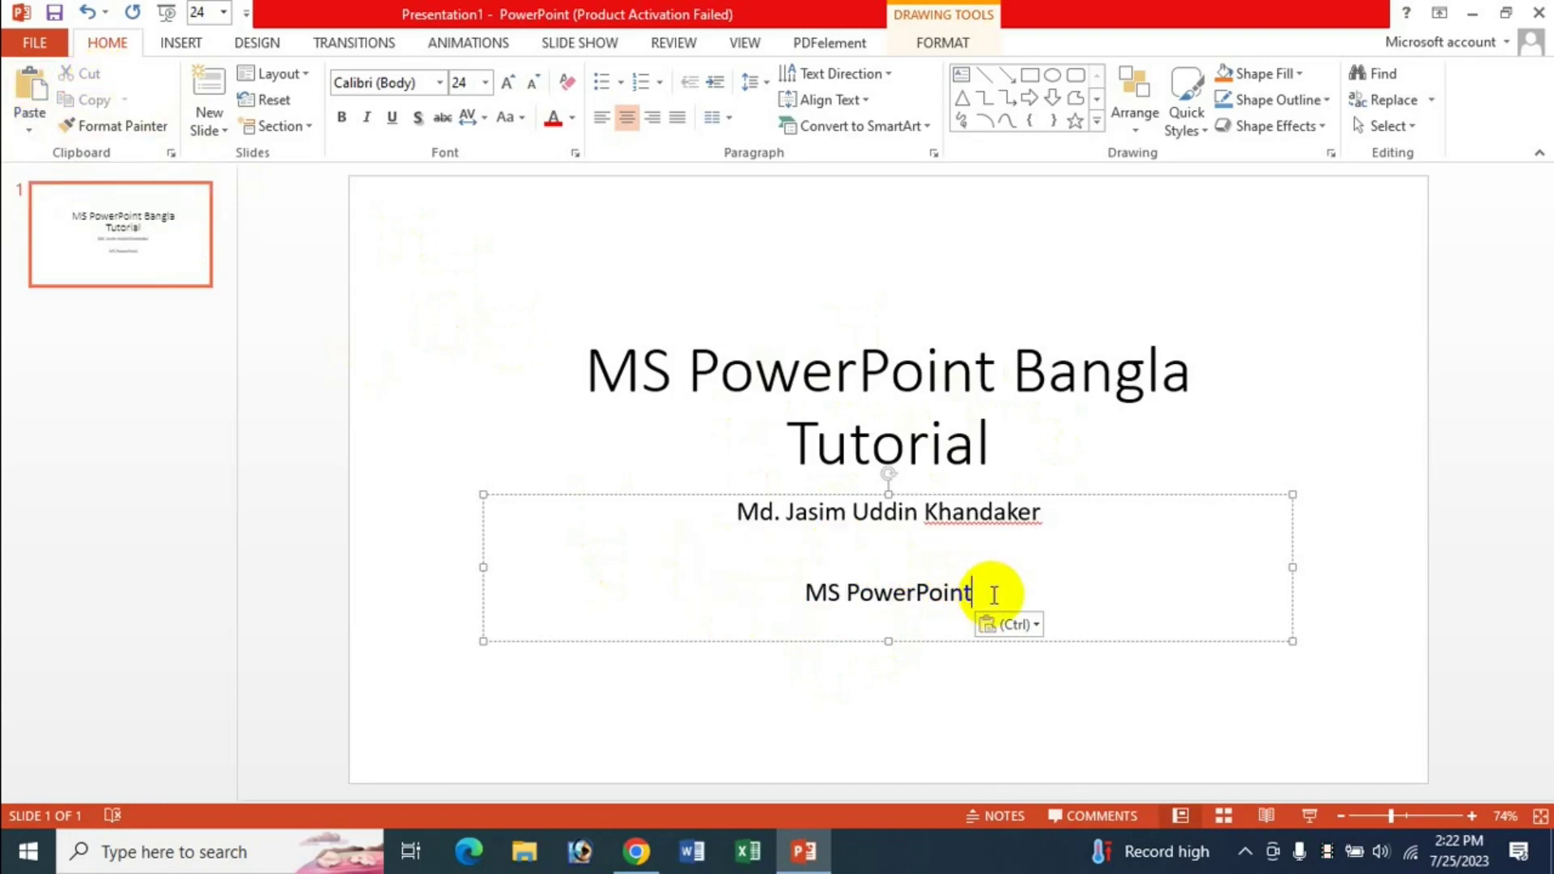
drag(994, 595, 800, 592)
key(BackSpace)
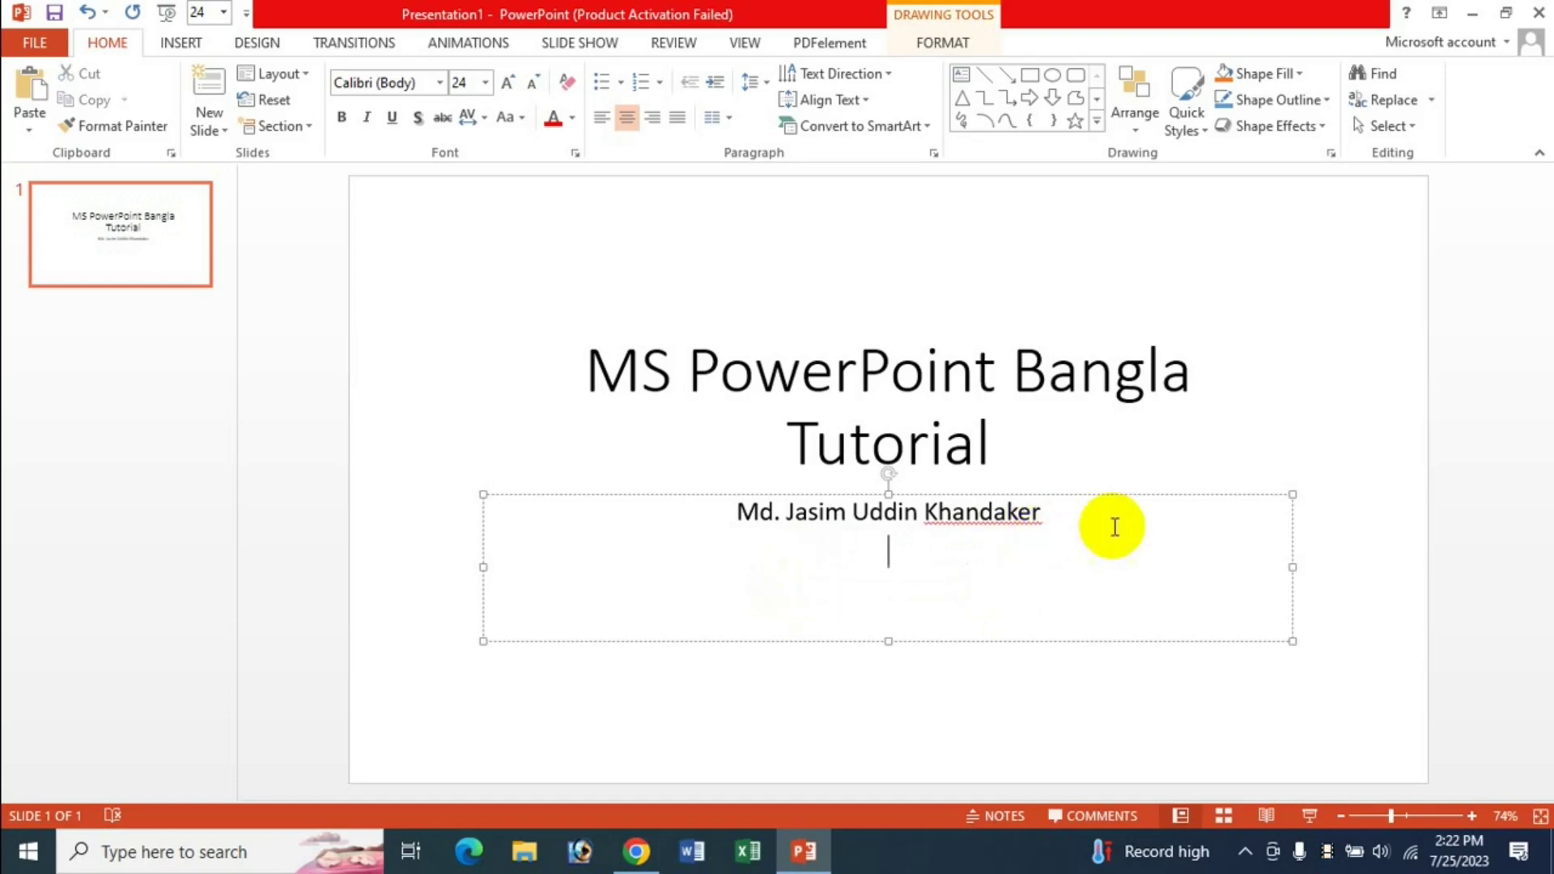
key(BackSpace)
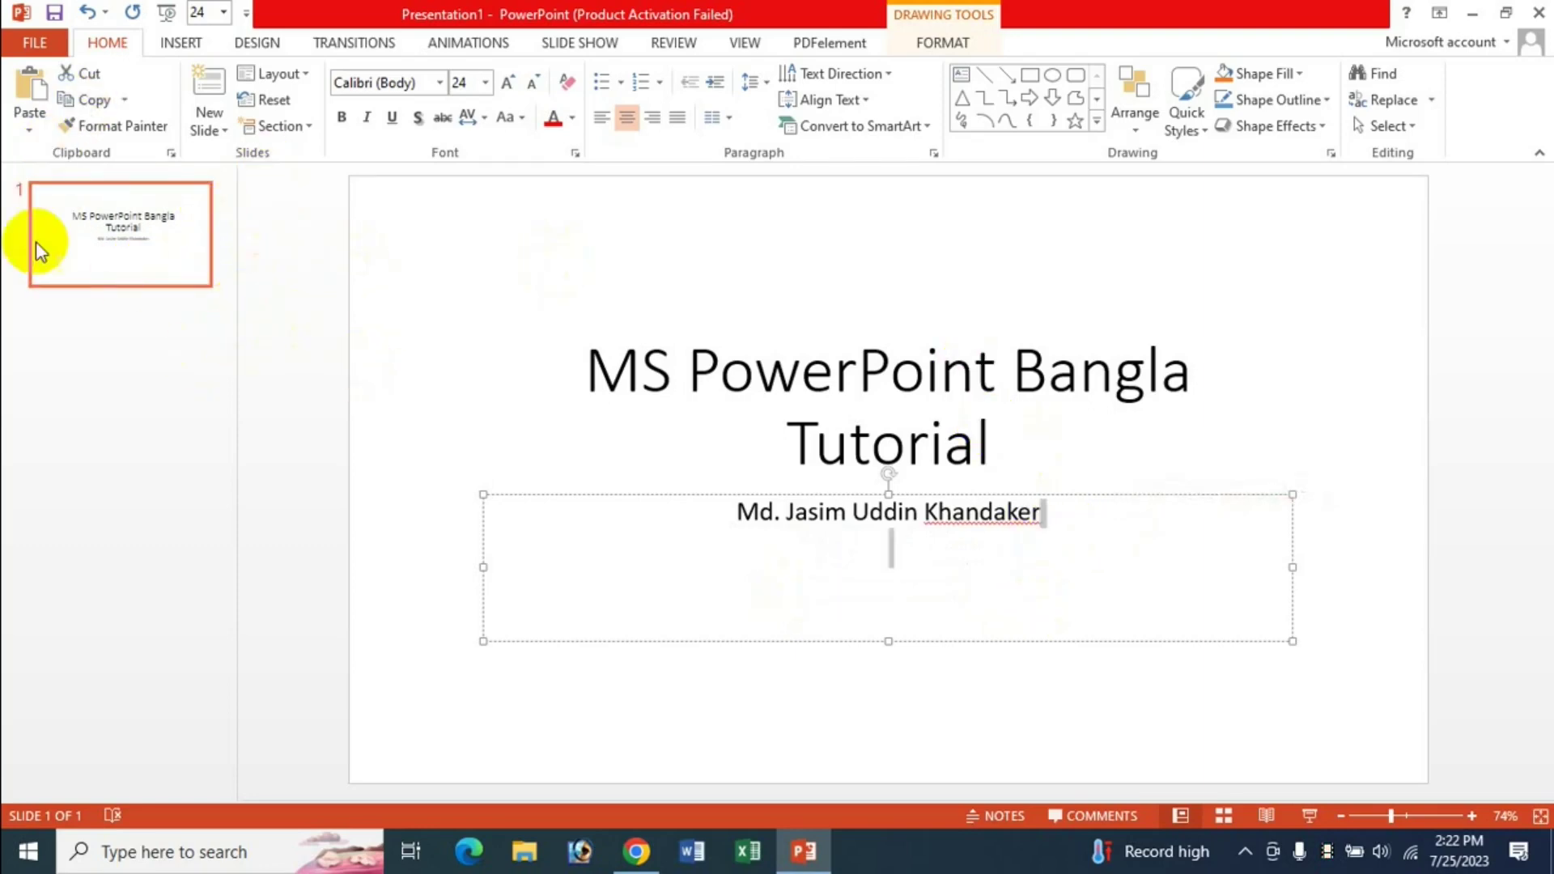
click(29, 132)
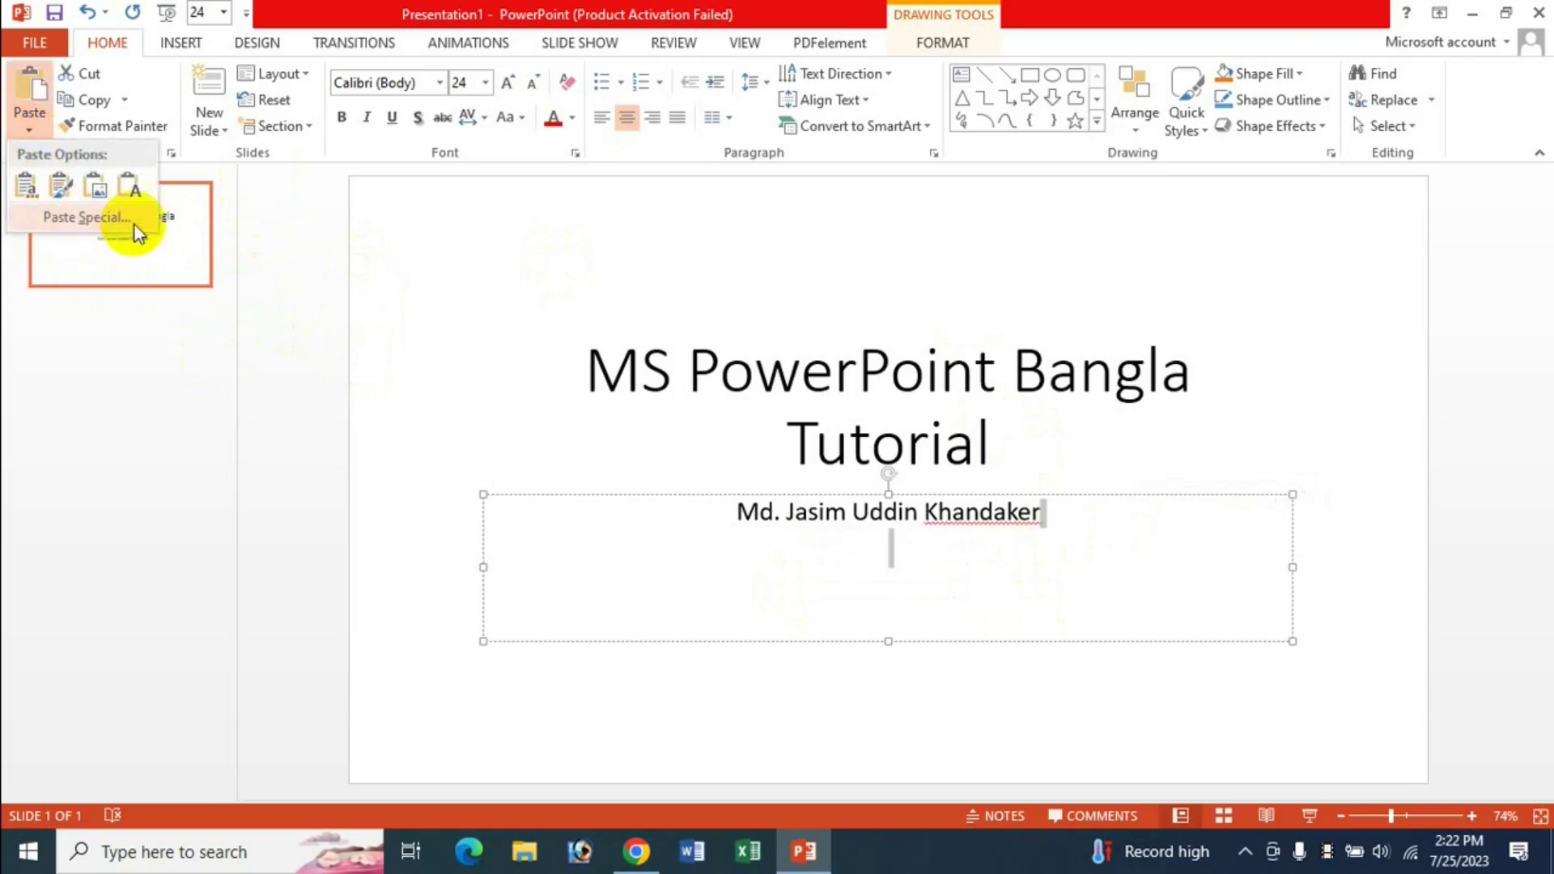
click(711, 544)
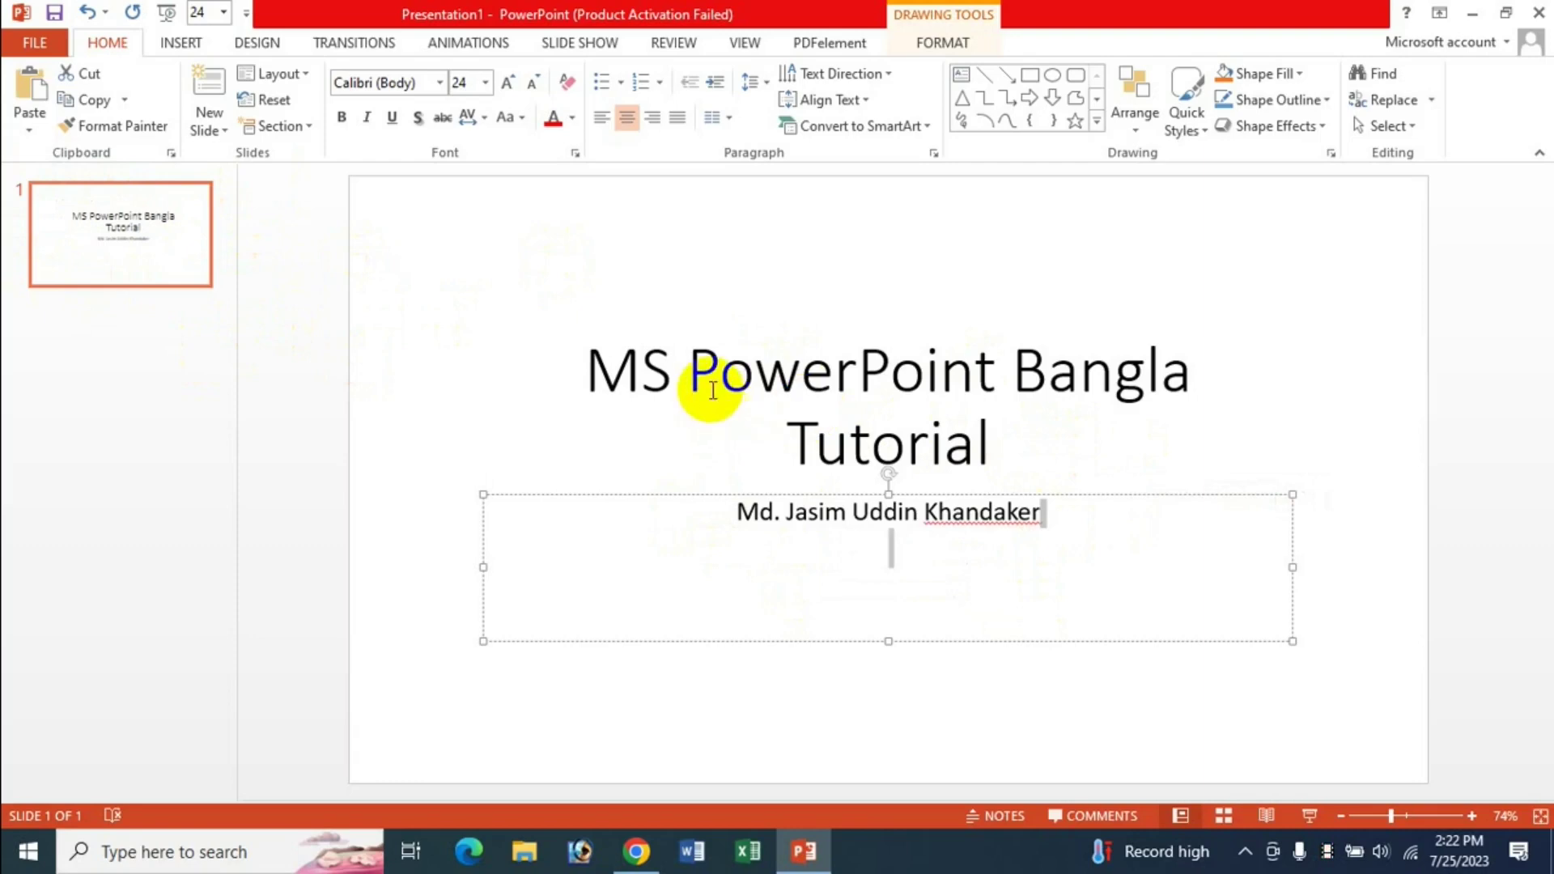
drag(688, 374, 990, 363)
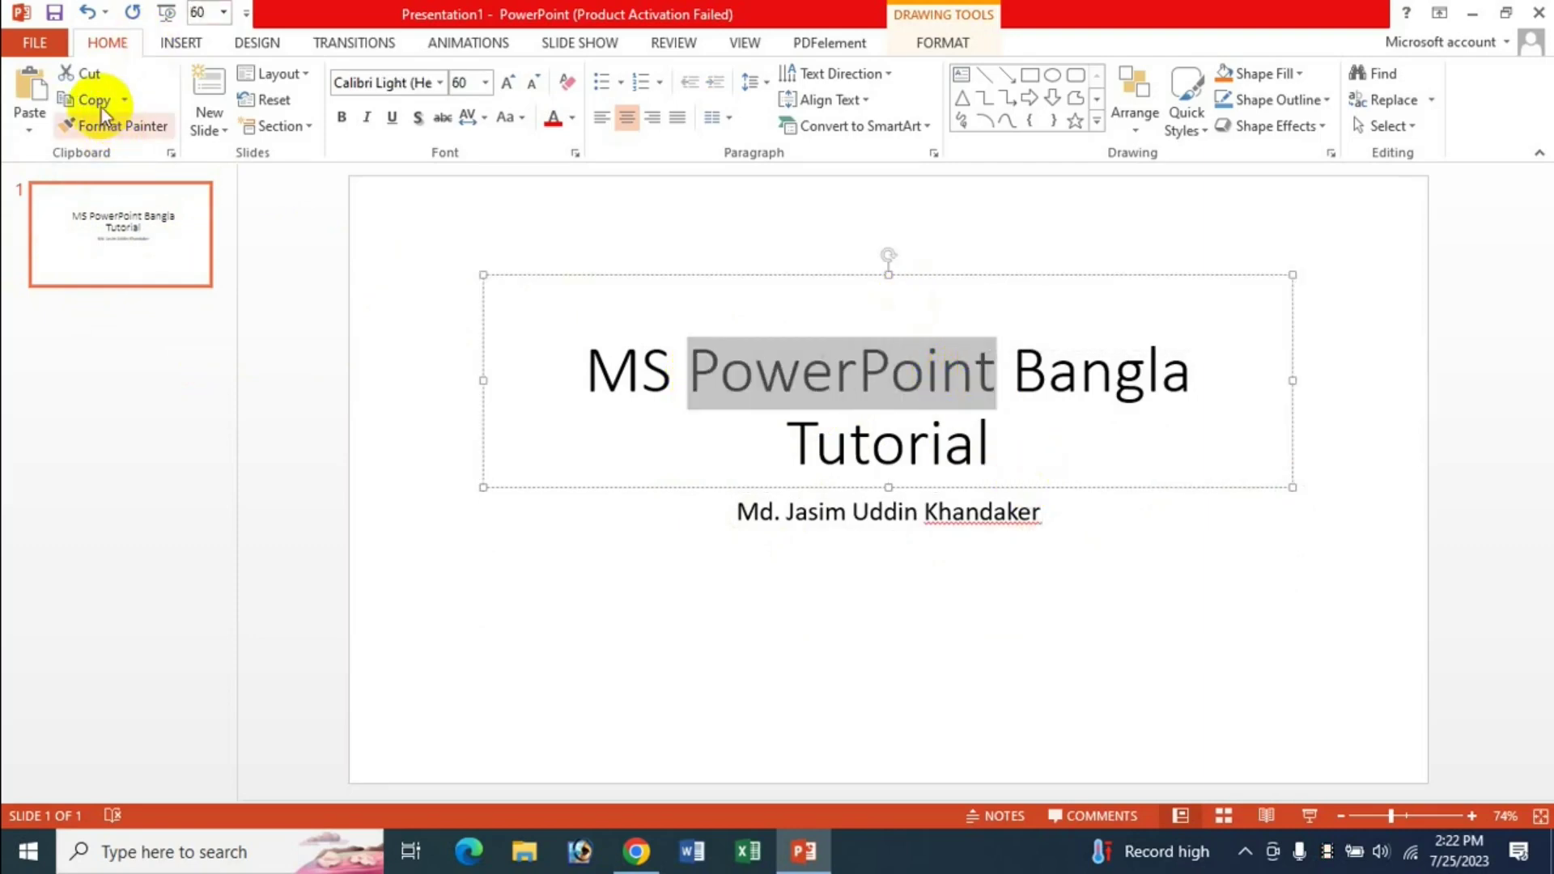
key(ctrl+c)
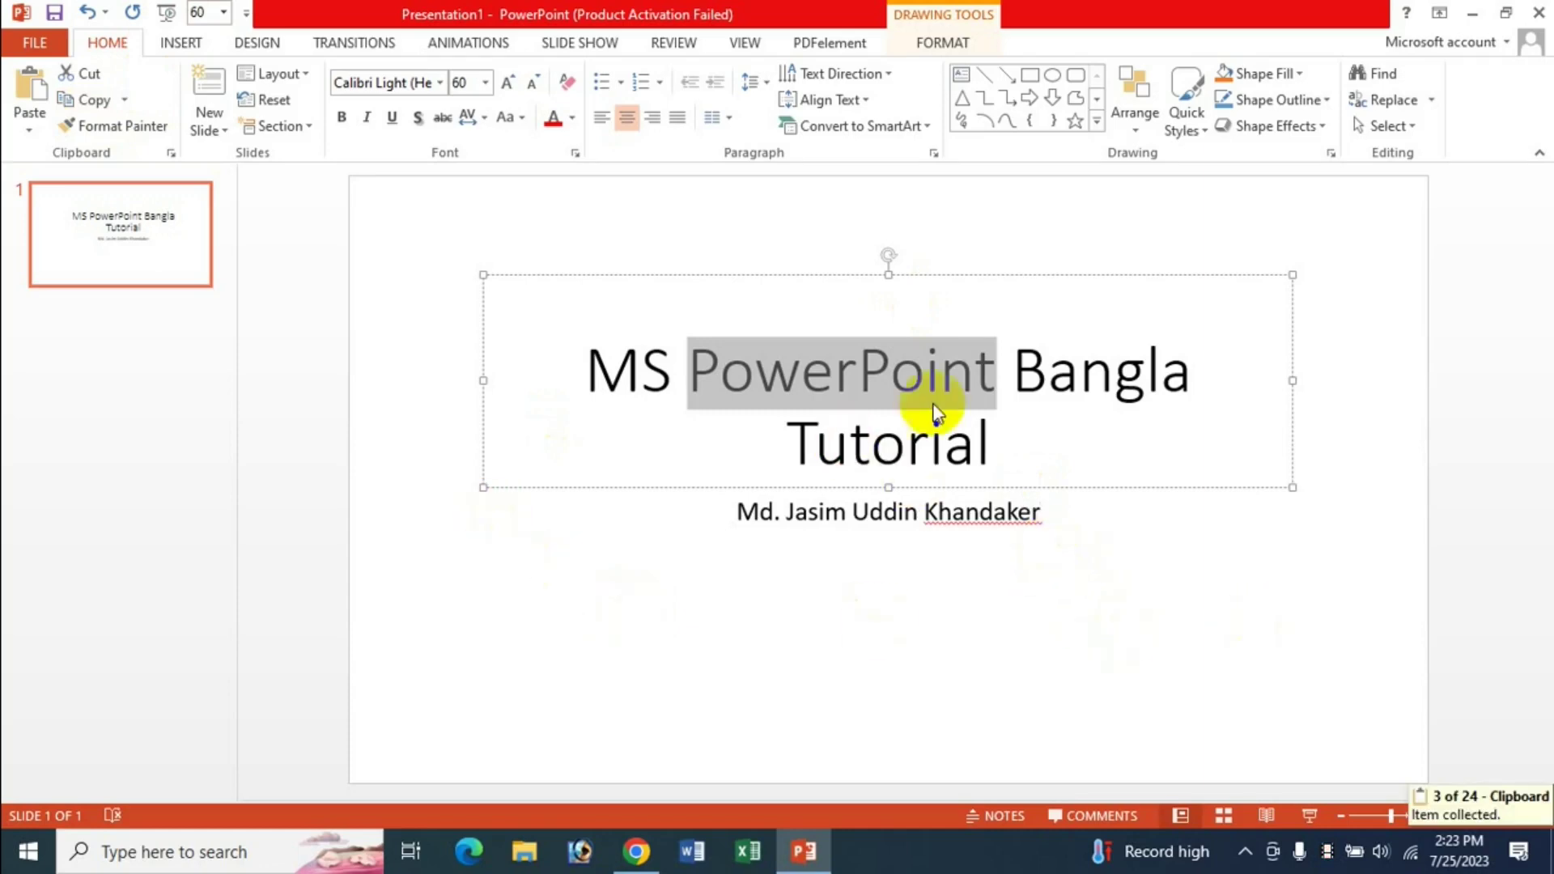
click(1081, 522)
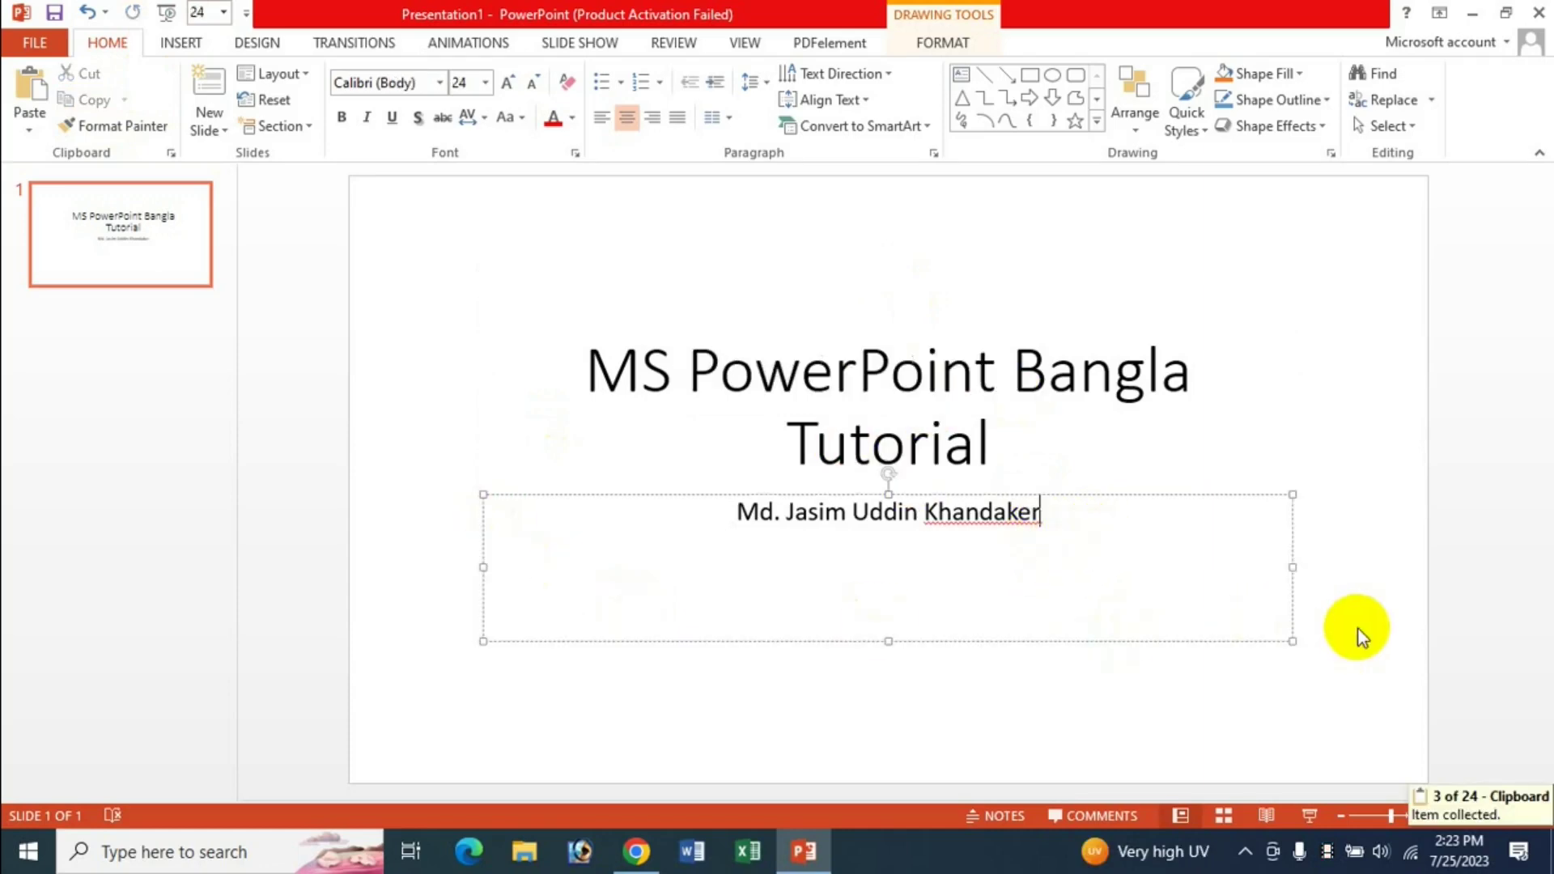
key(Return)
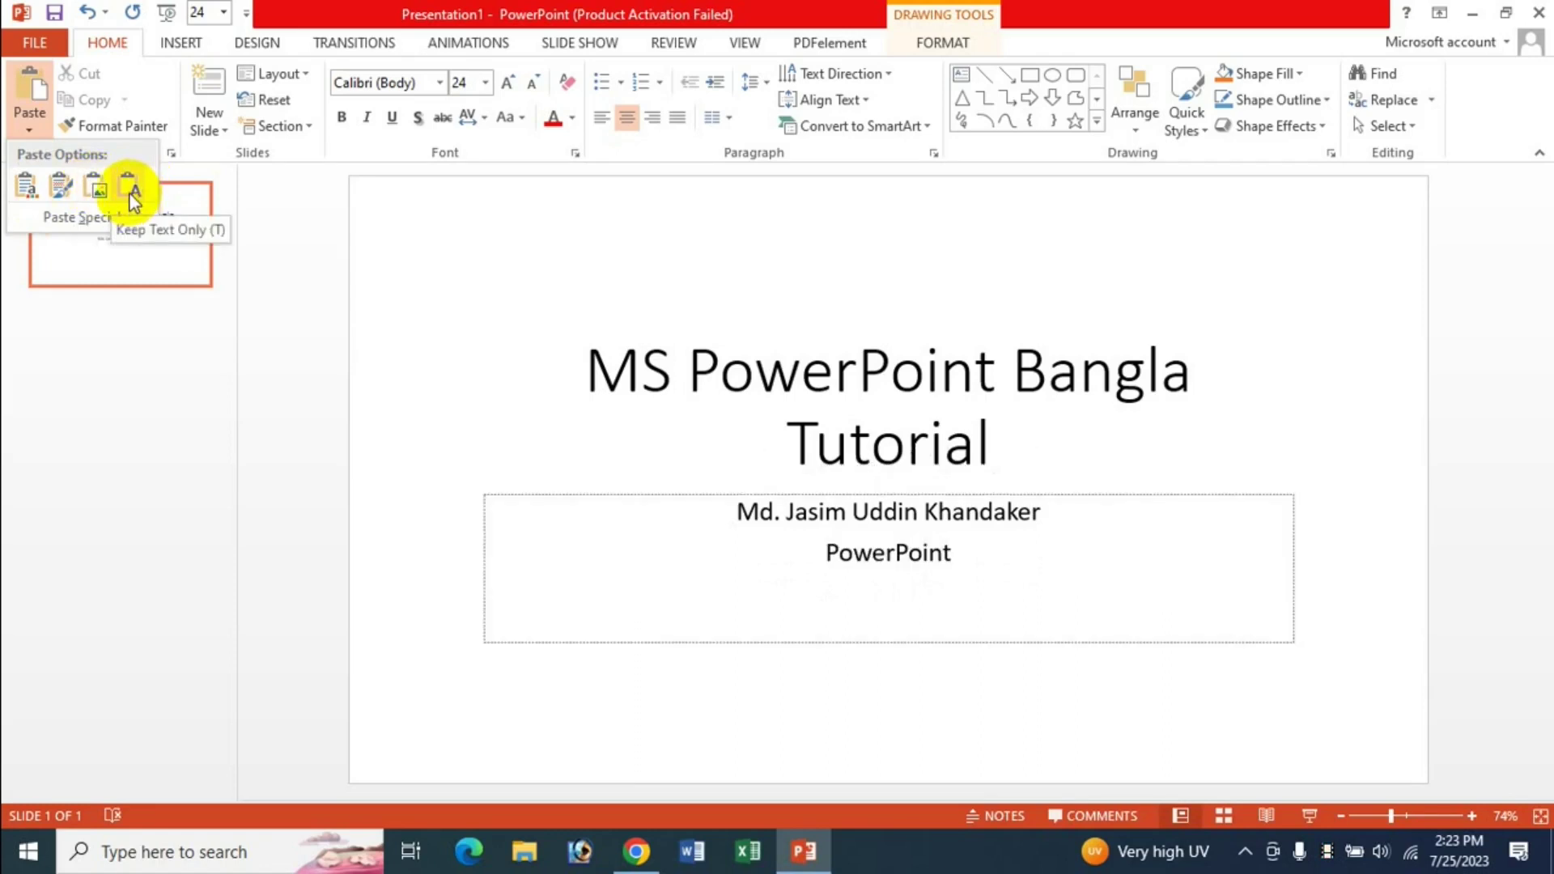
click(98, 187)
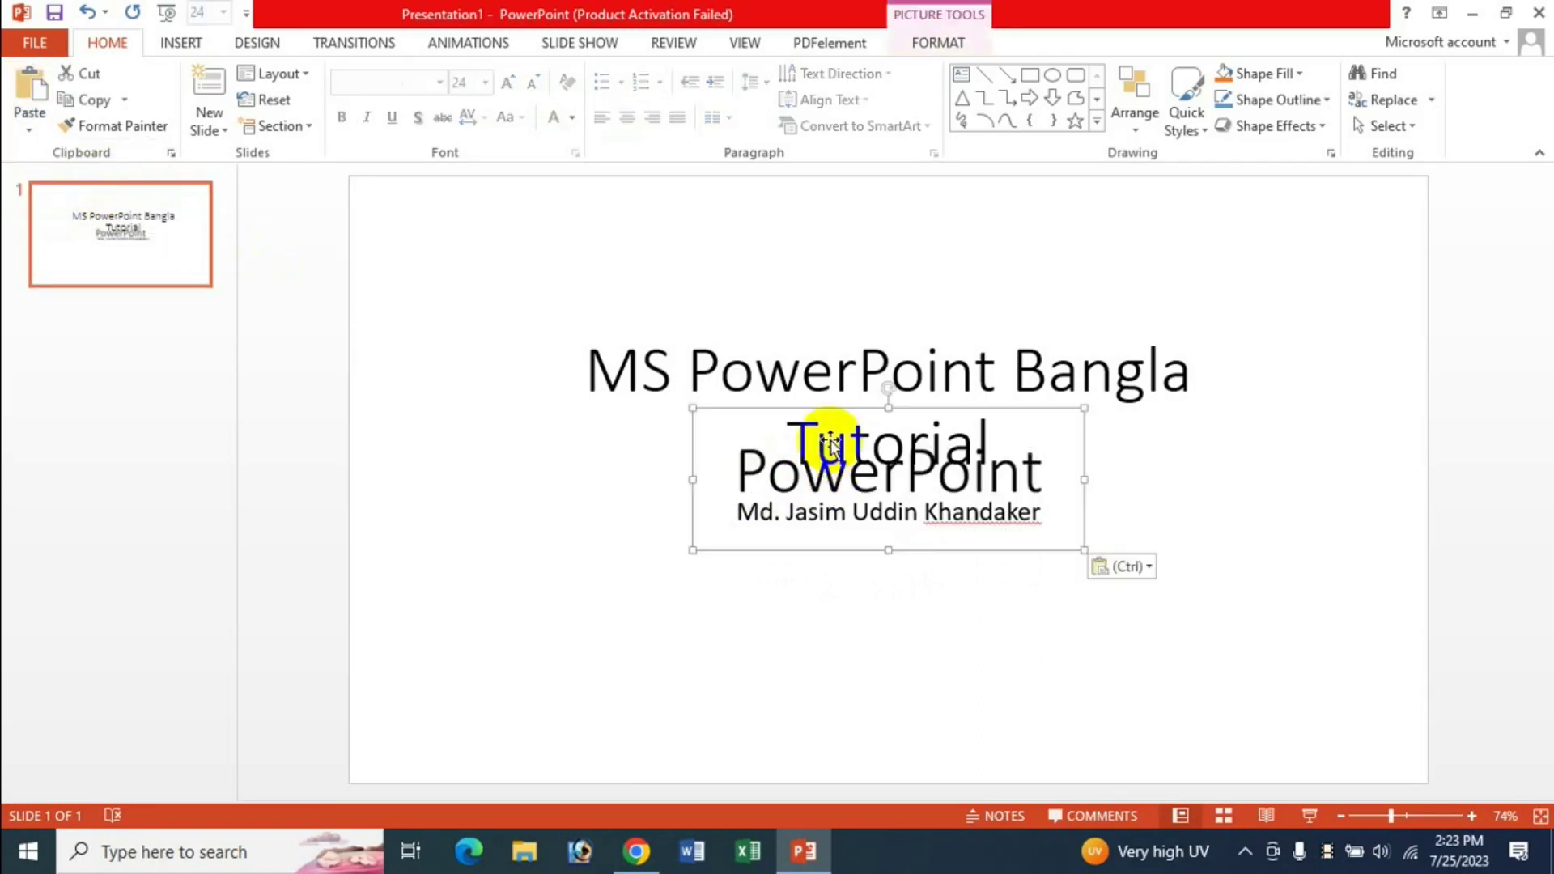
drag(829, 444, 573, 605)
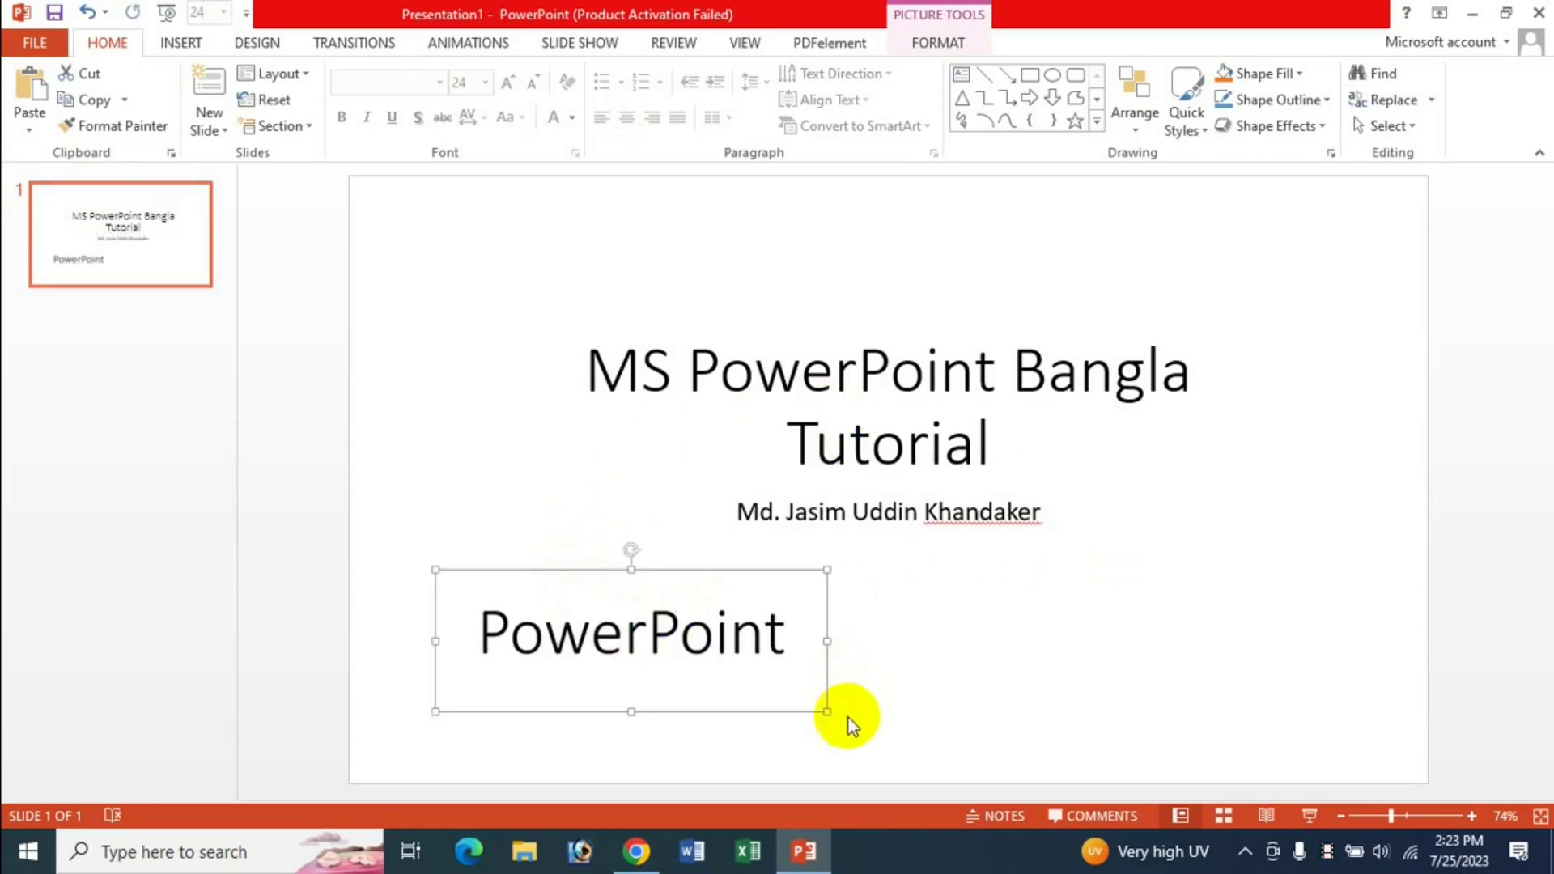
mouse_move(824, 711)
mouse_down()
mouse_move(670, 656)
mouse_move(737, 680)
mouse_up()
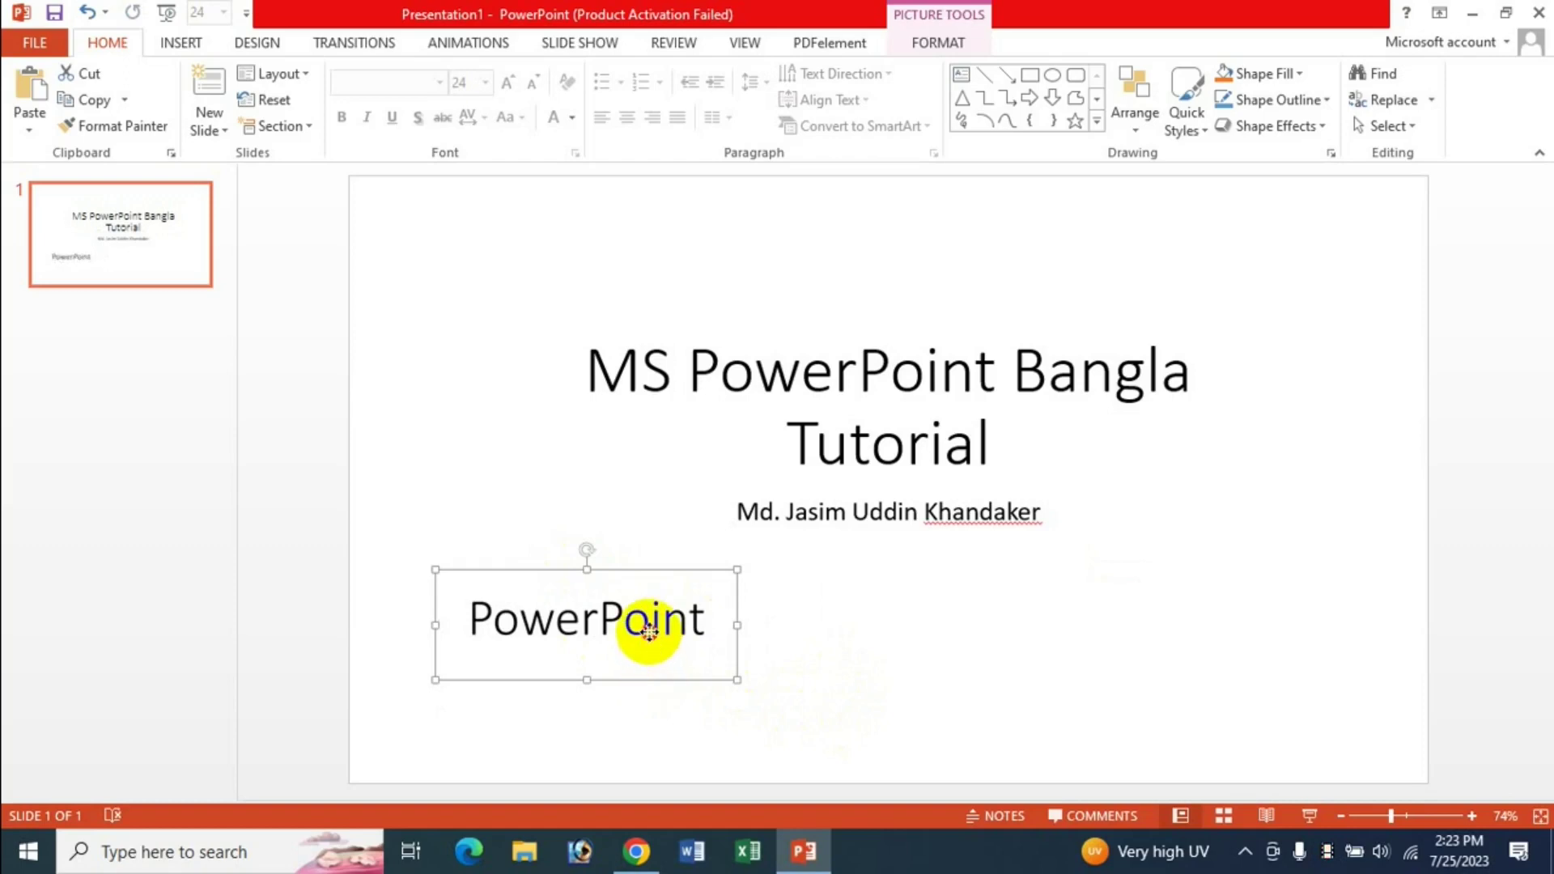
key(Delete)
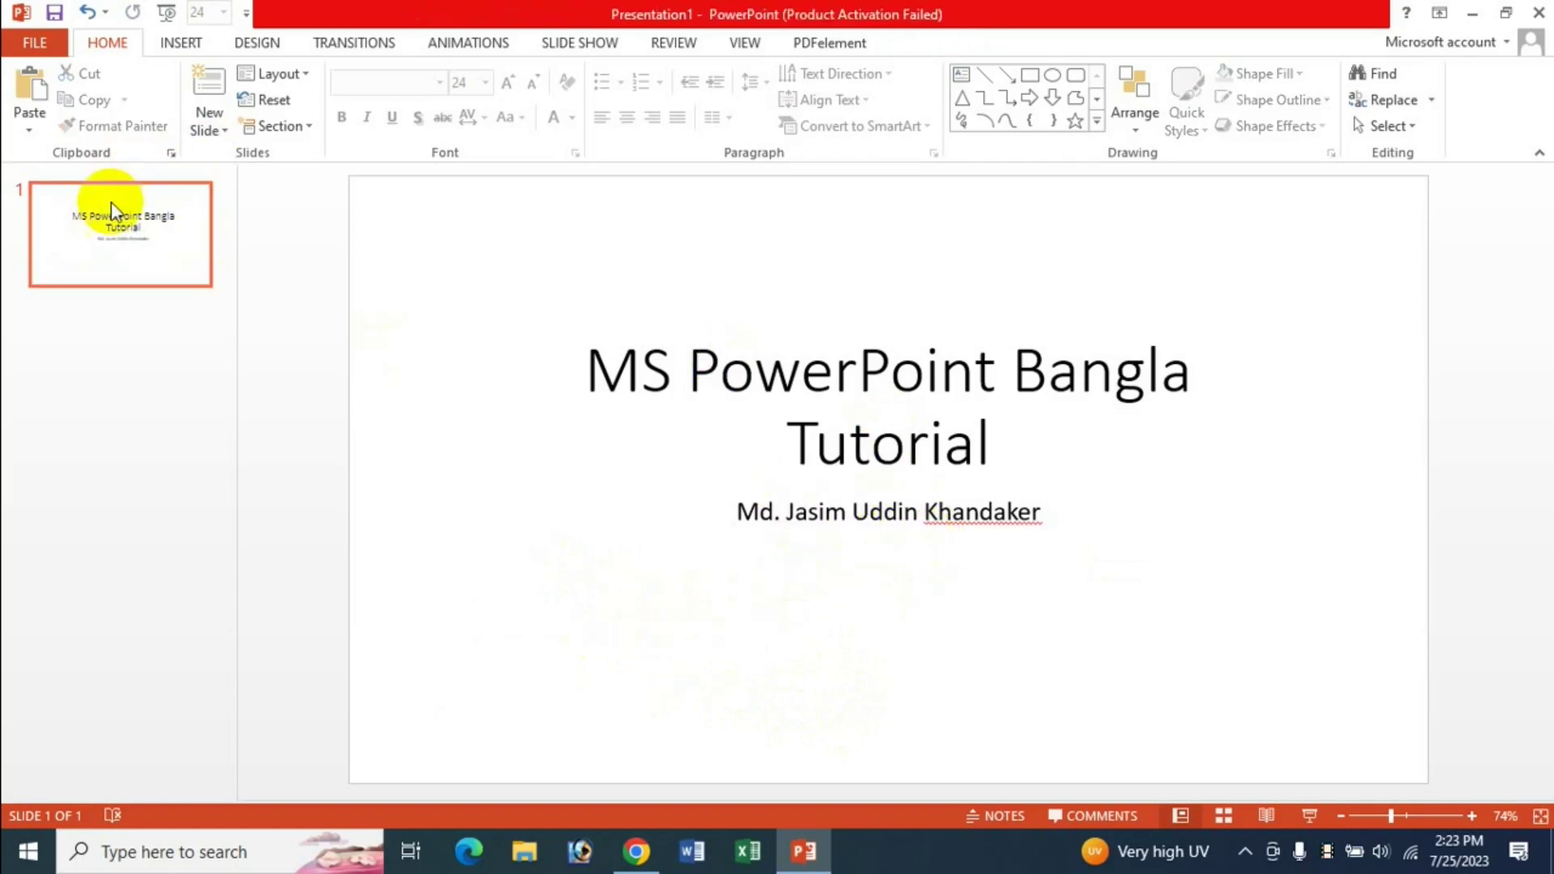
click(24, 129)
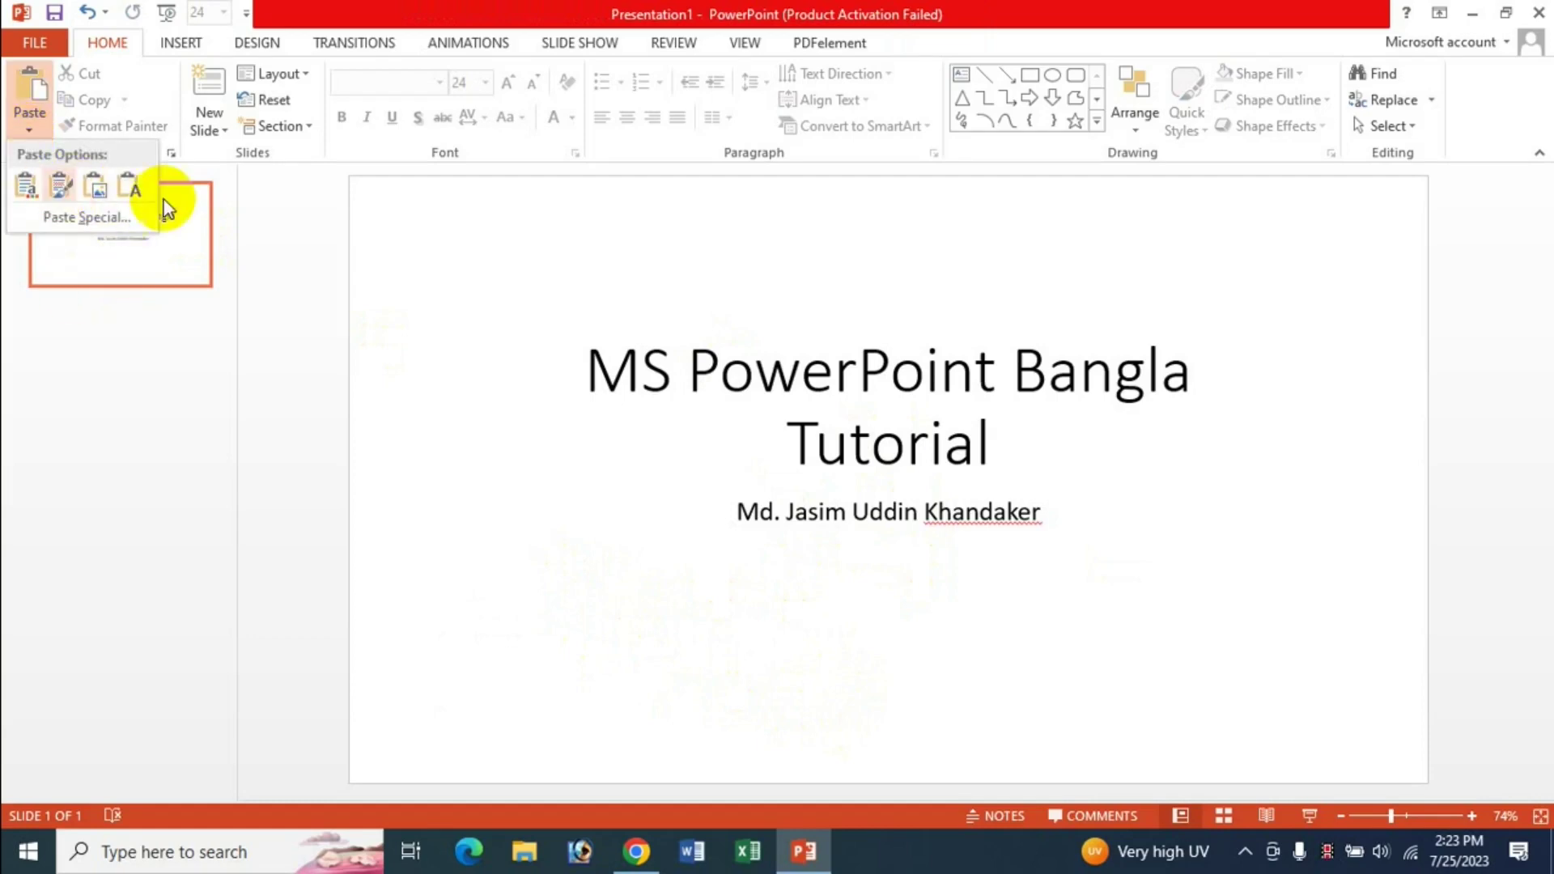
click(105, 218)
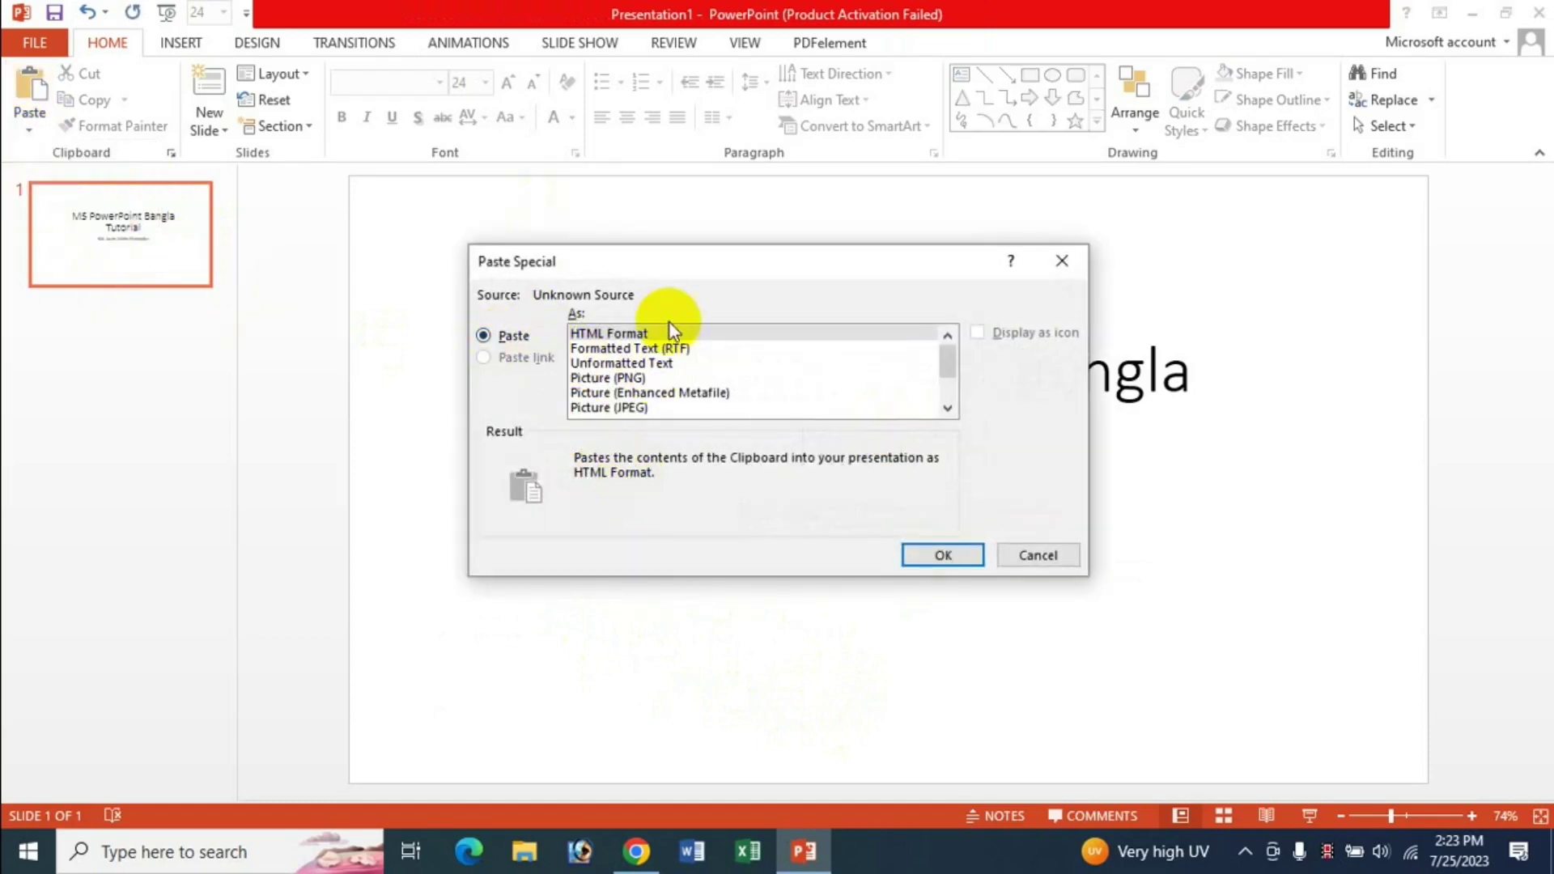
drag(694, 260, 627, 266)
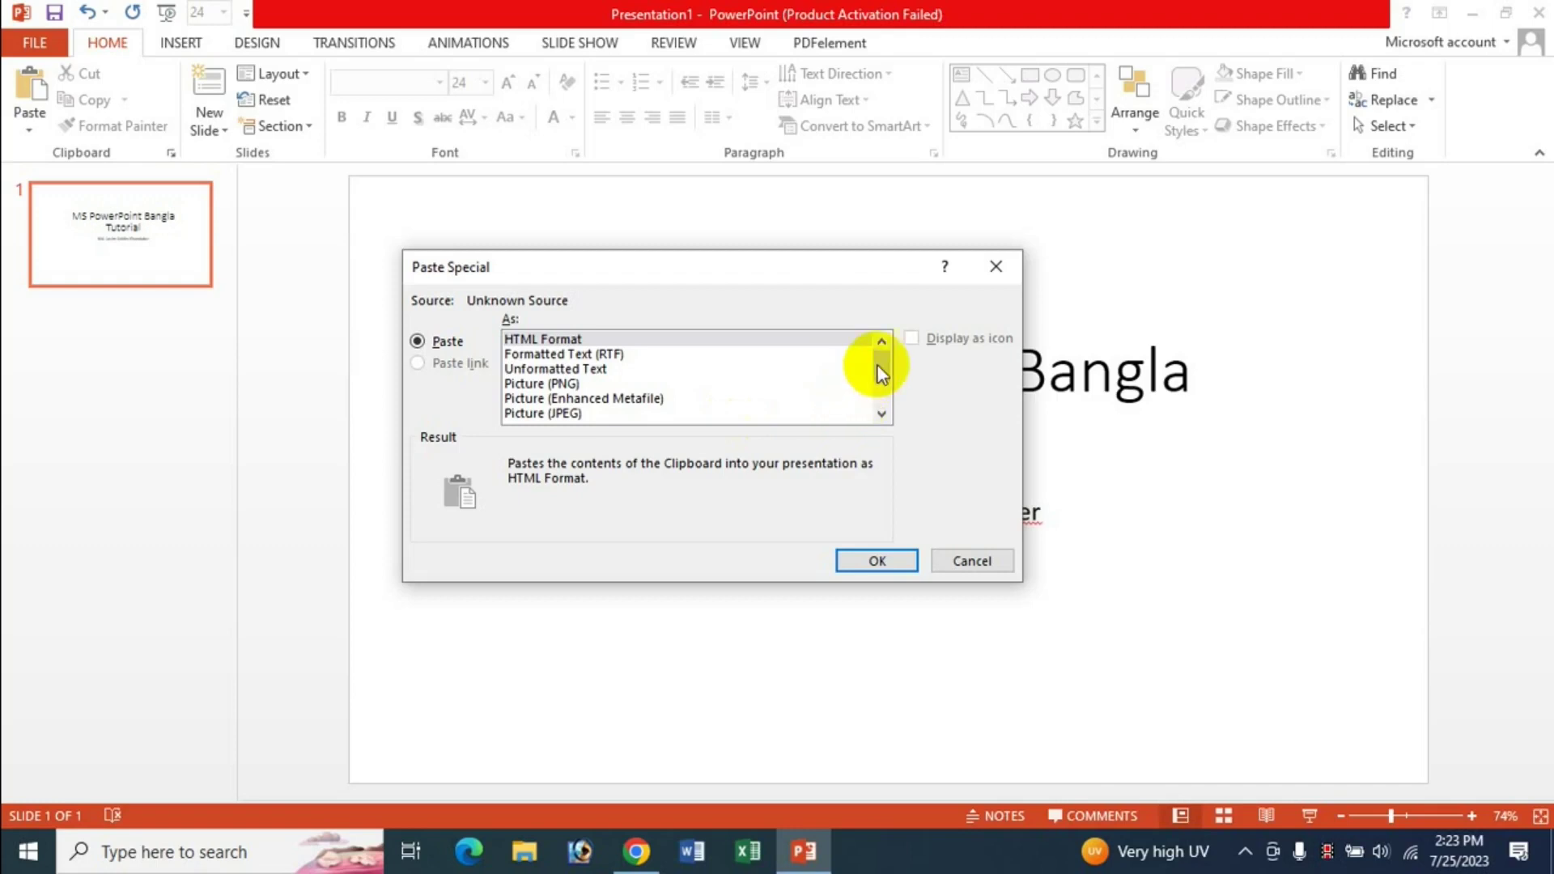
drag(881, 368, 881, 394)
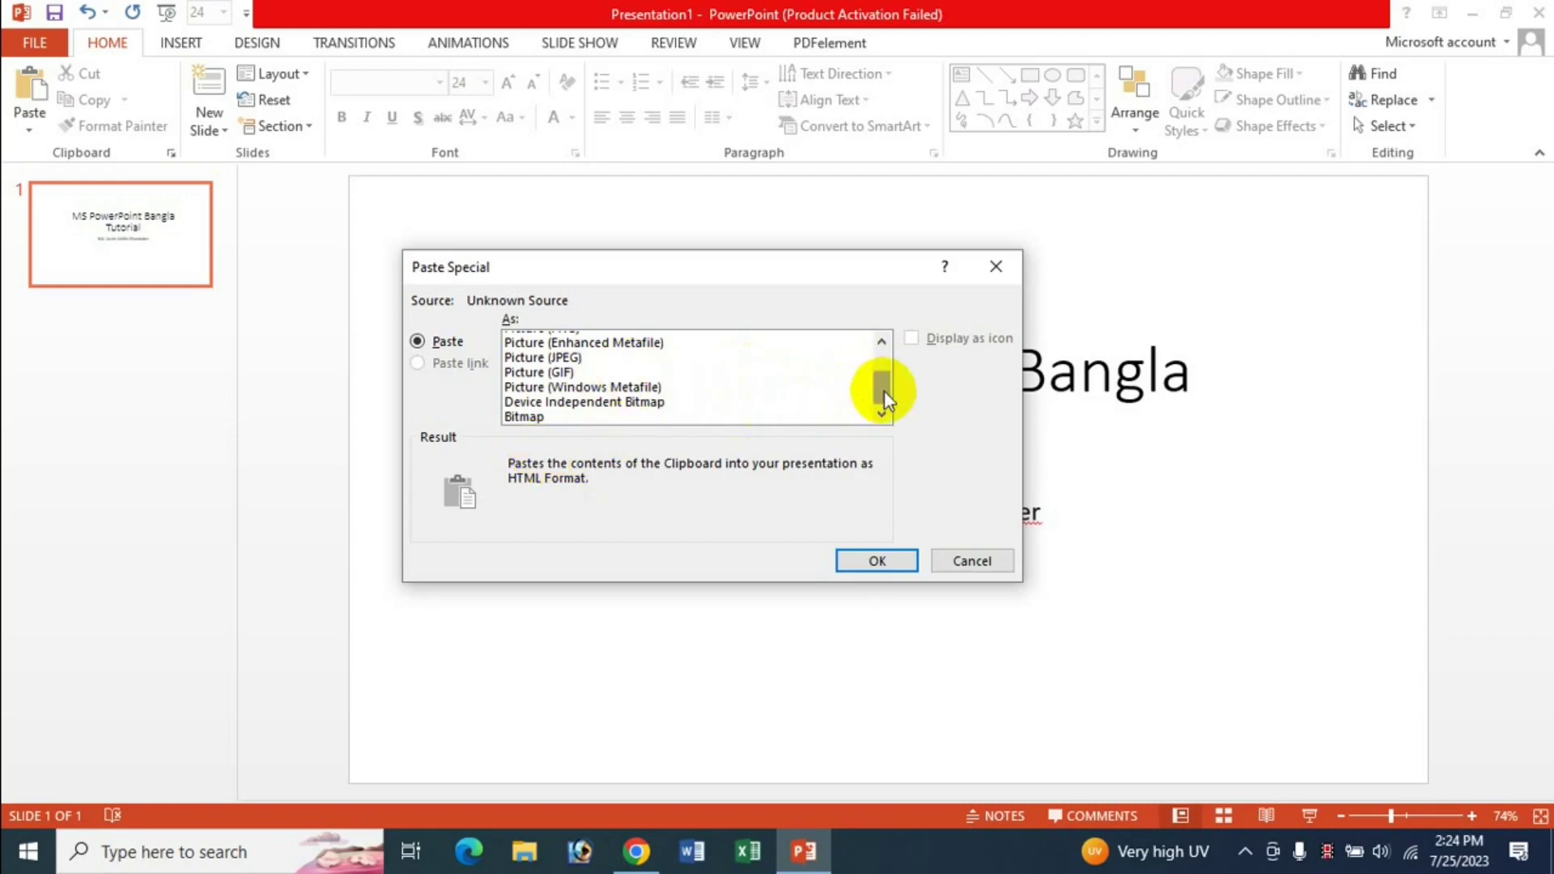
drag(881, 391, 881, 384)
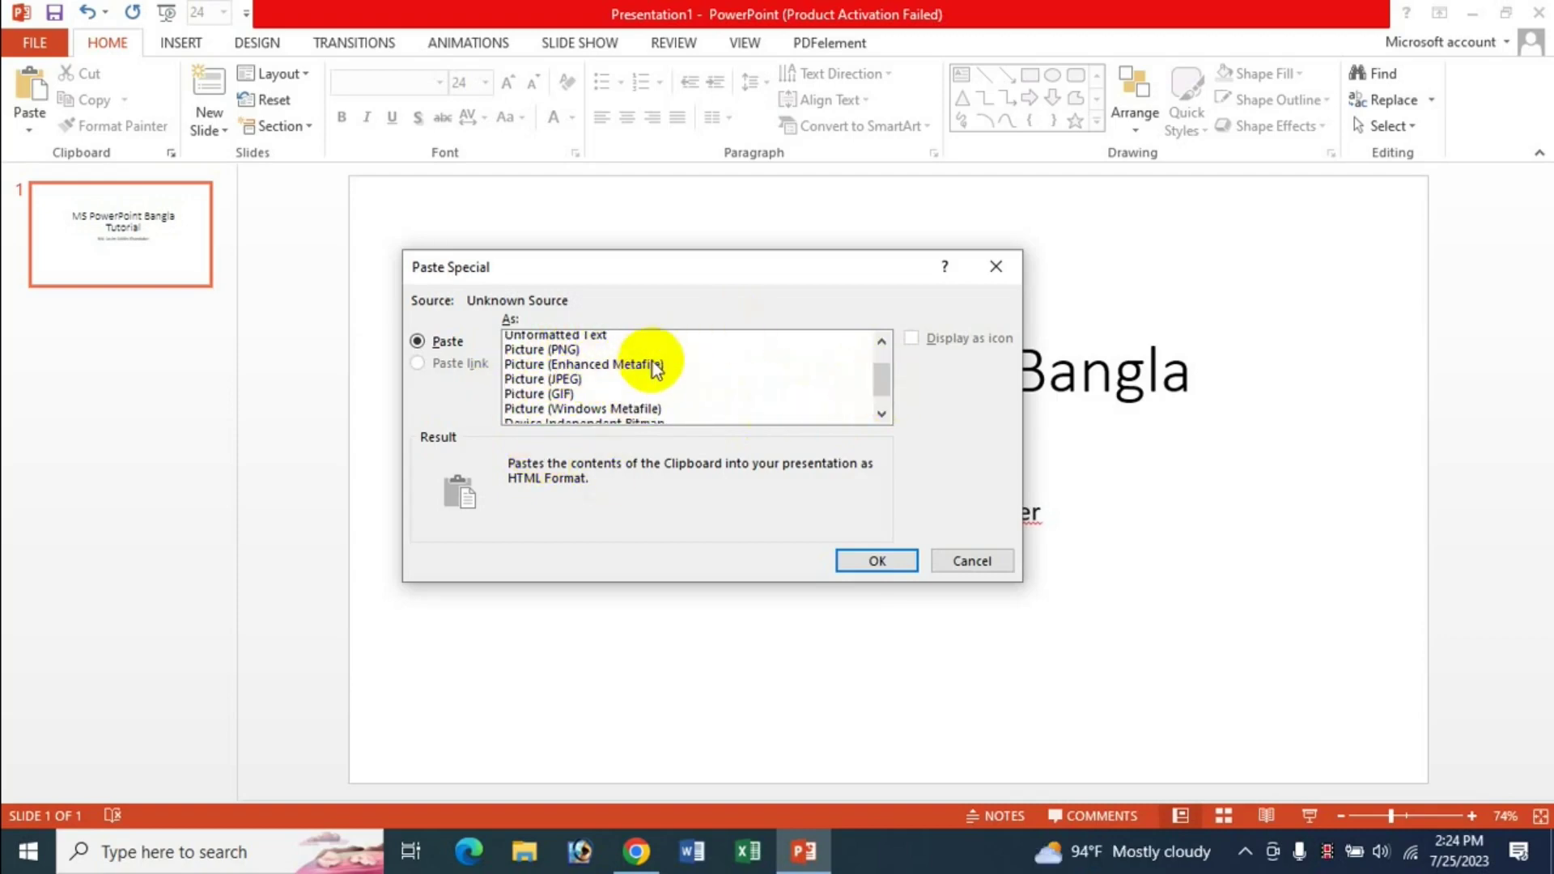
click(571, 365)
click(867, 564)
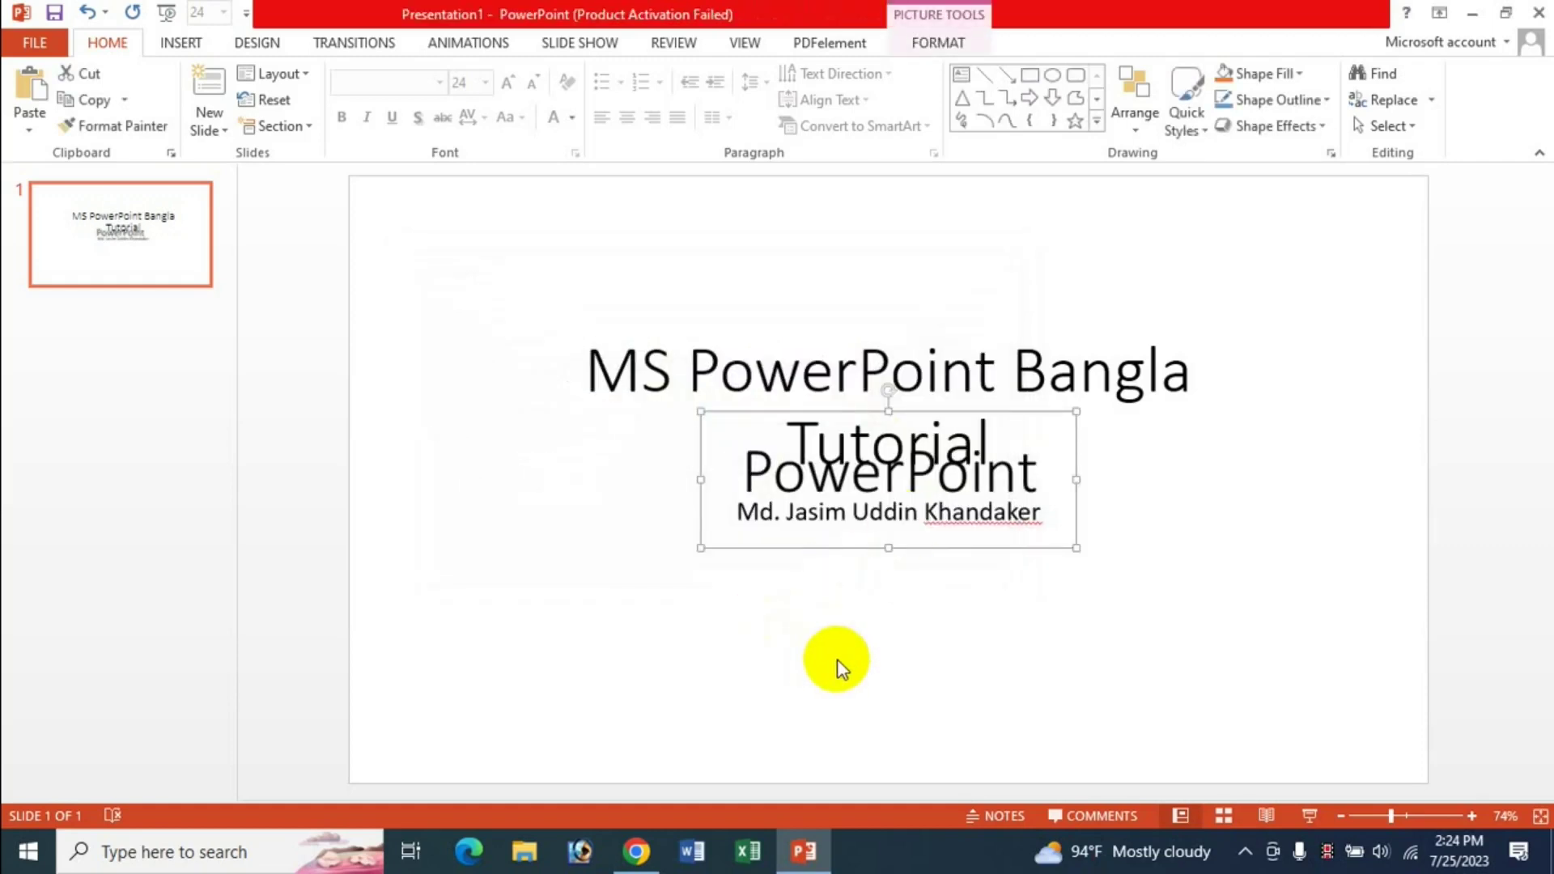
drag(923, 417, 603, 540)
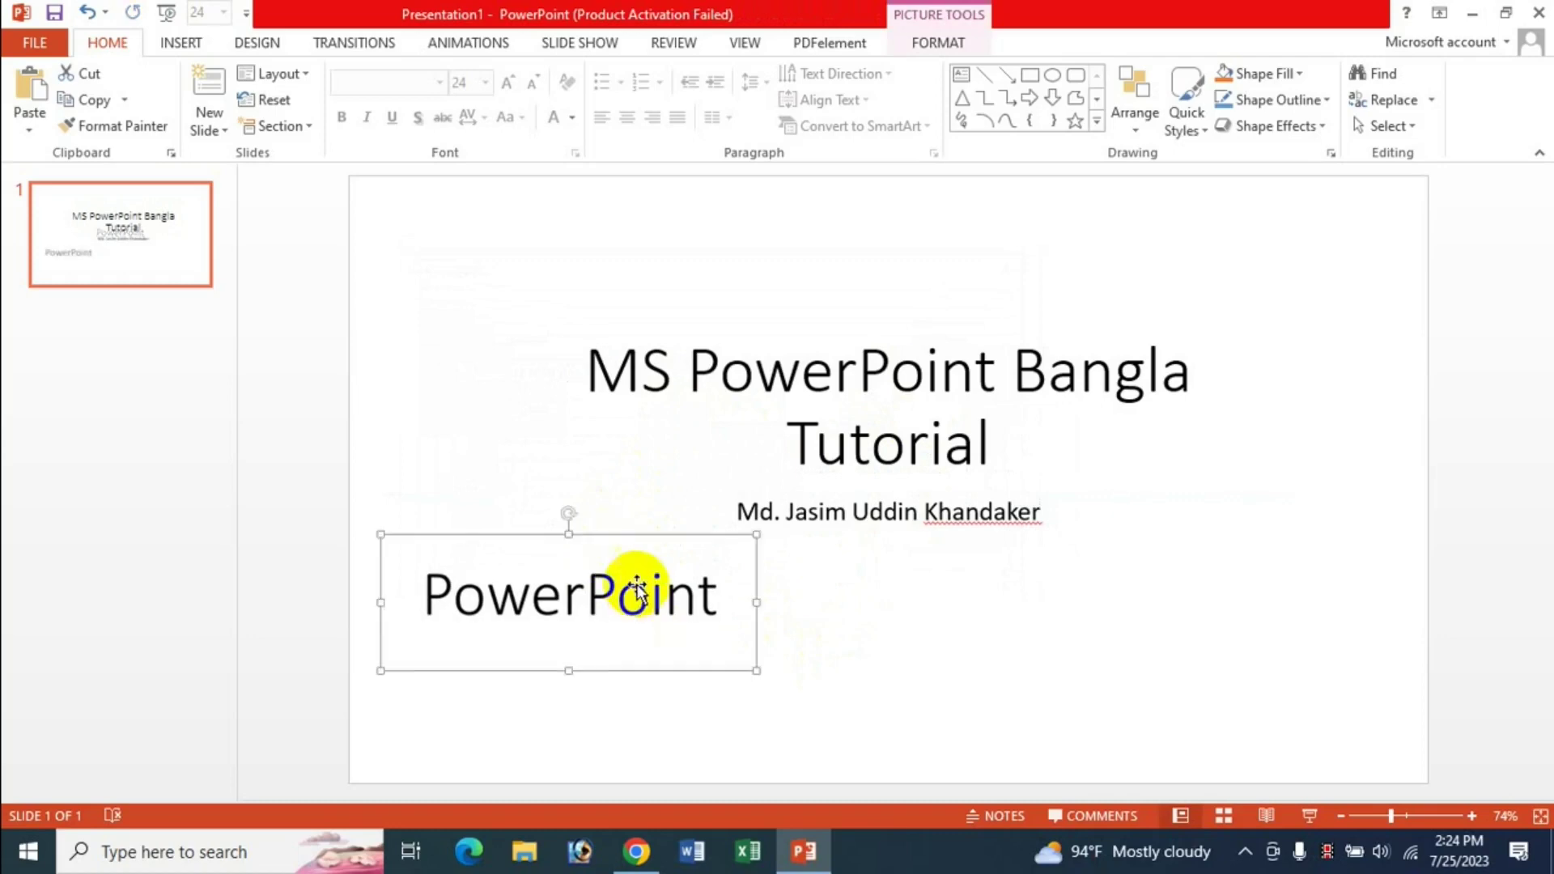
drag(756, 671, 618, 621)
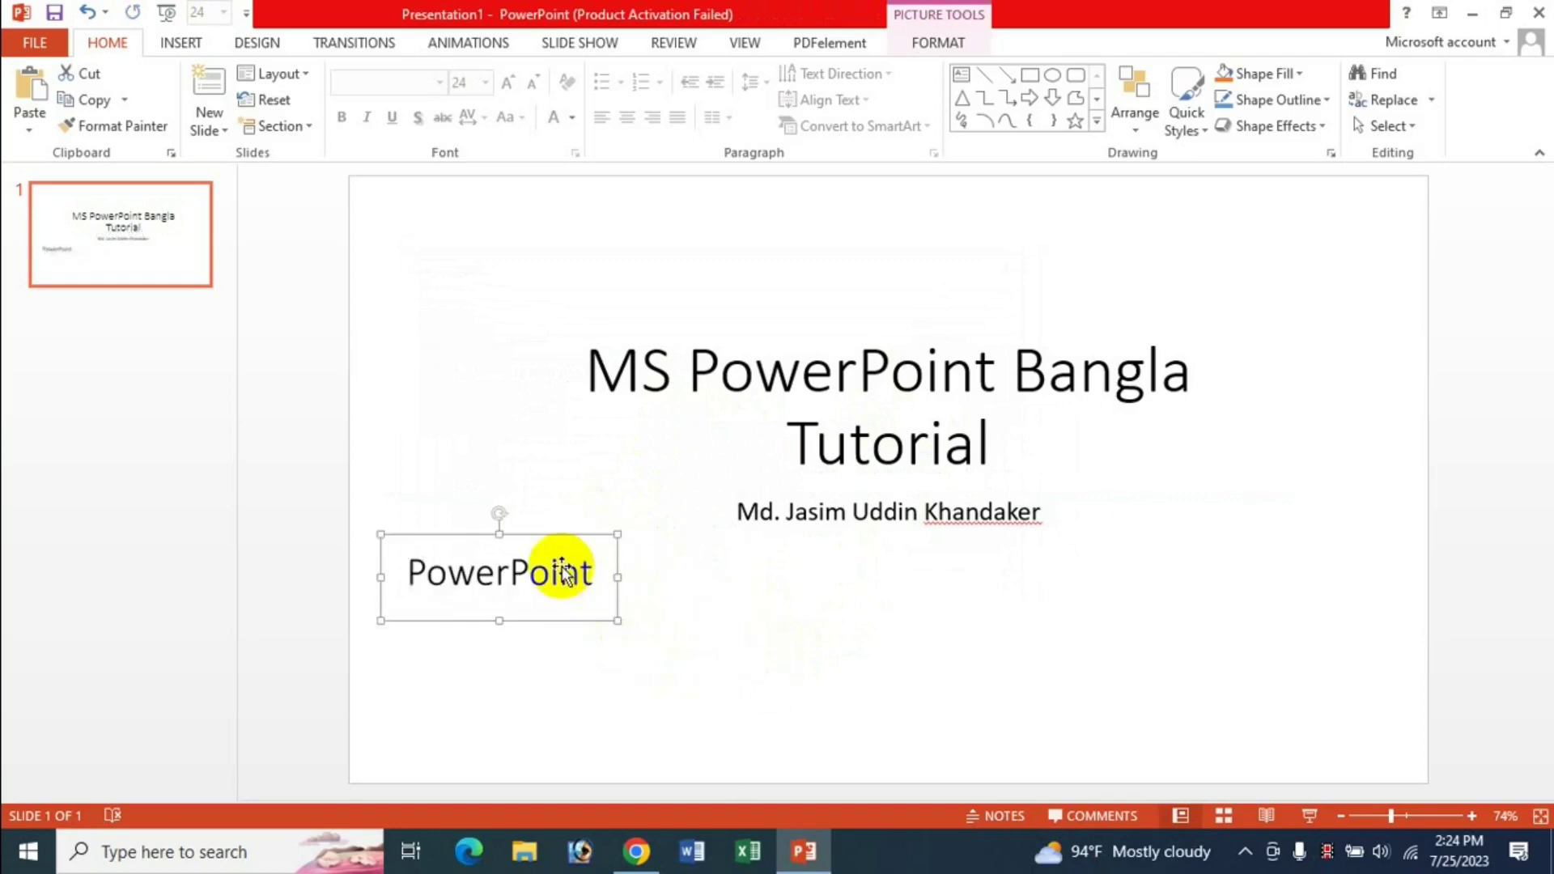
key(Delete)
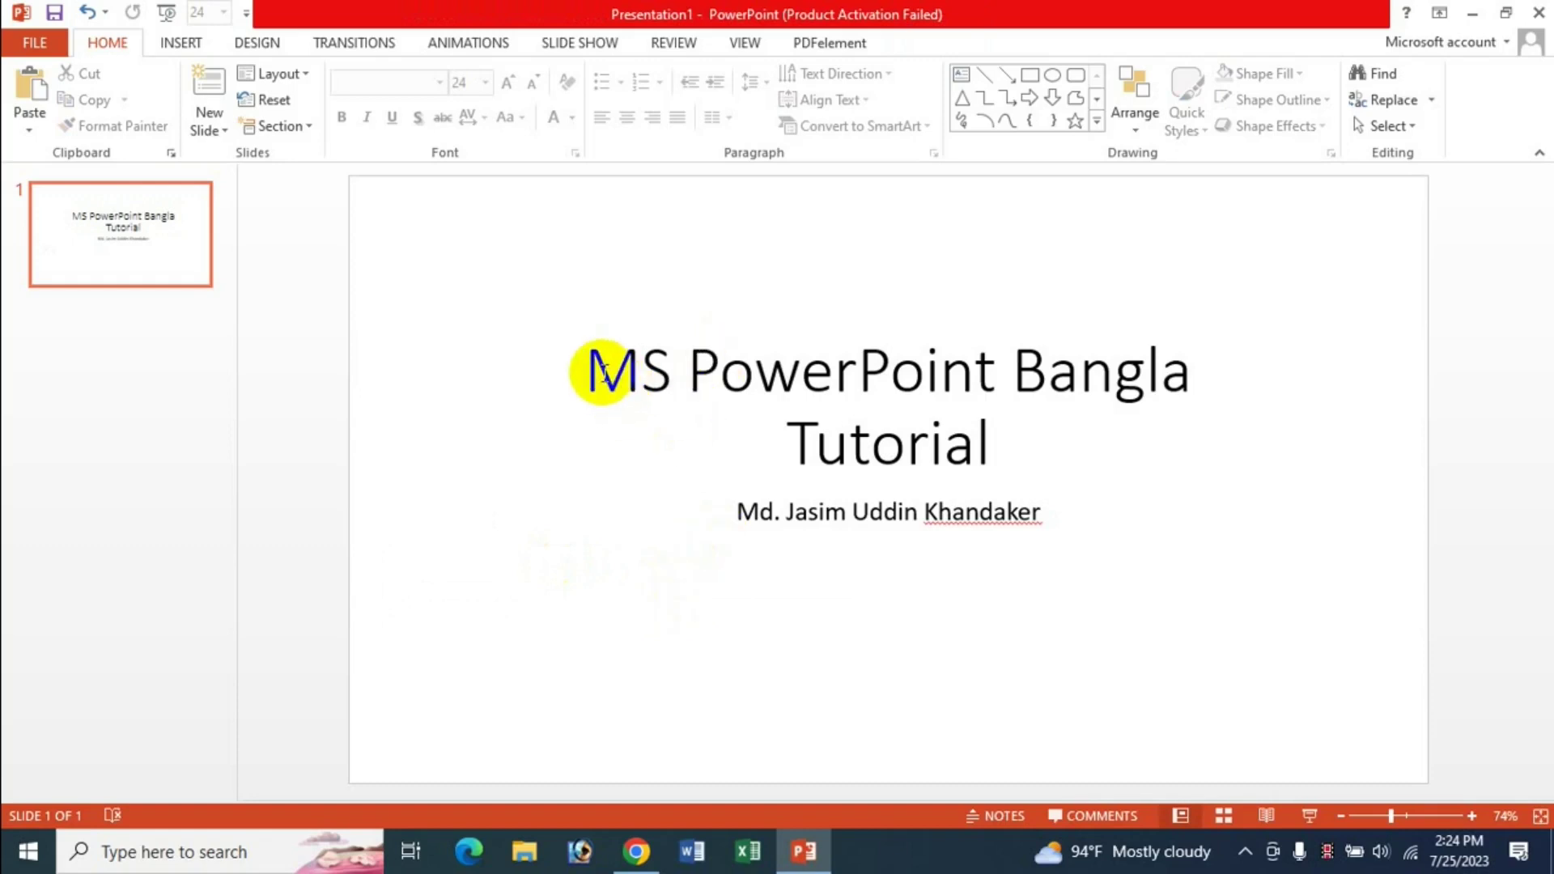
Make 'MS PowerPoint' in the title bold, italic and red.
drag(600, 369, 819, 373)
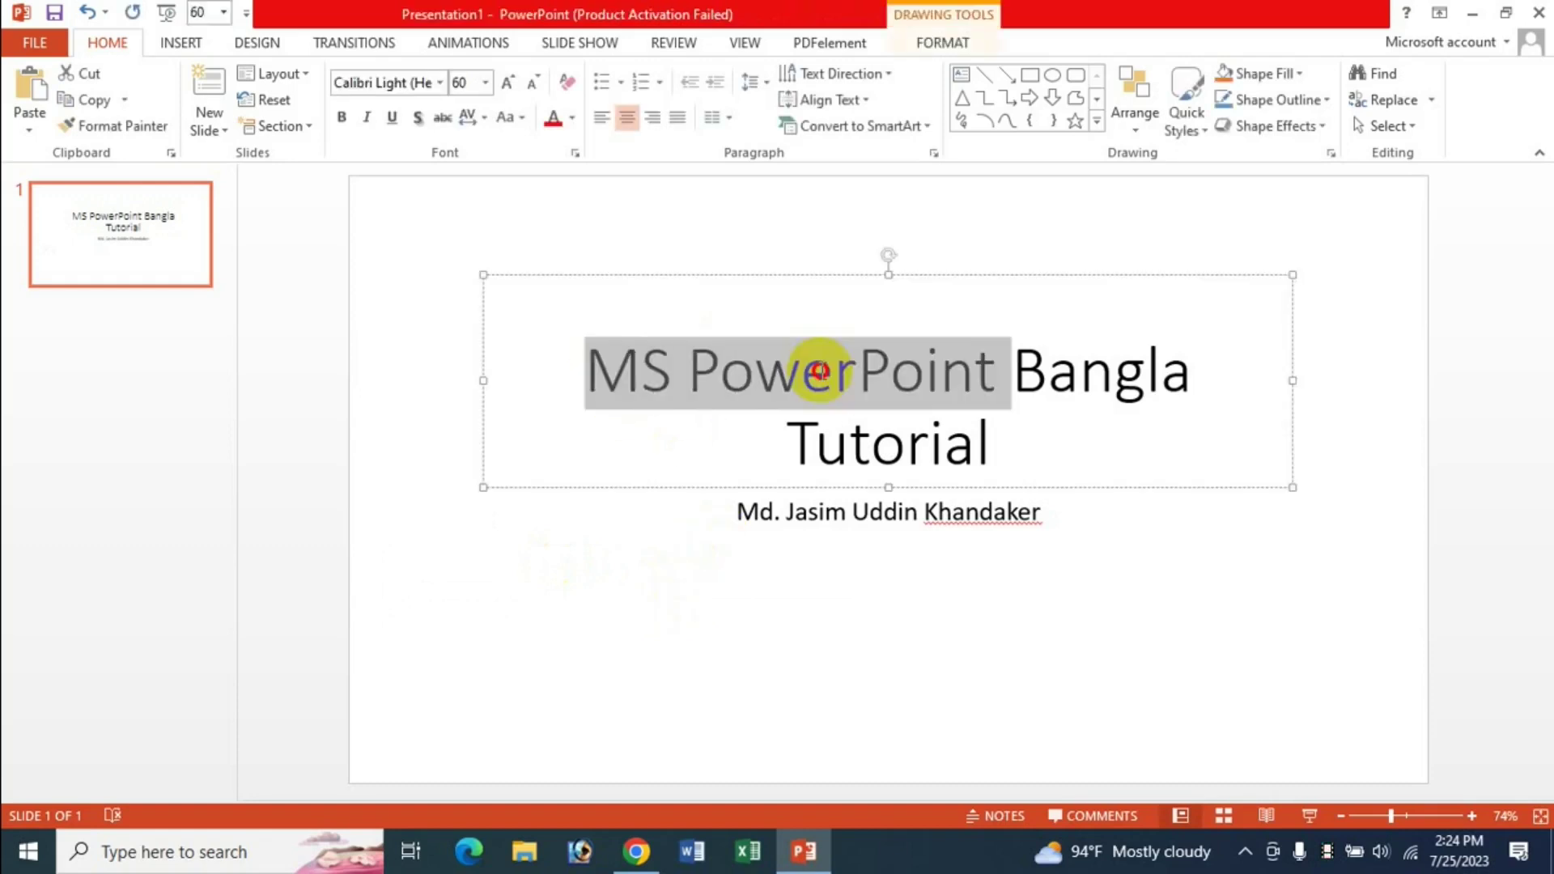
click(357, 119)
click(346, 119)
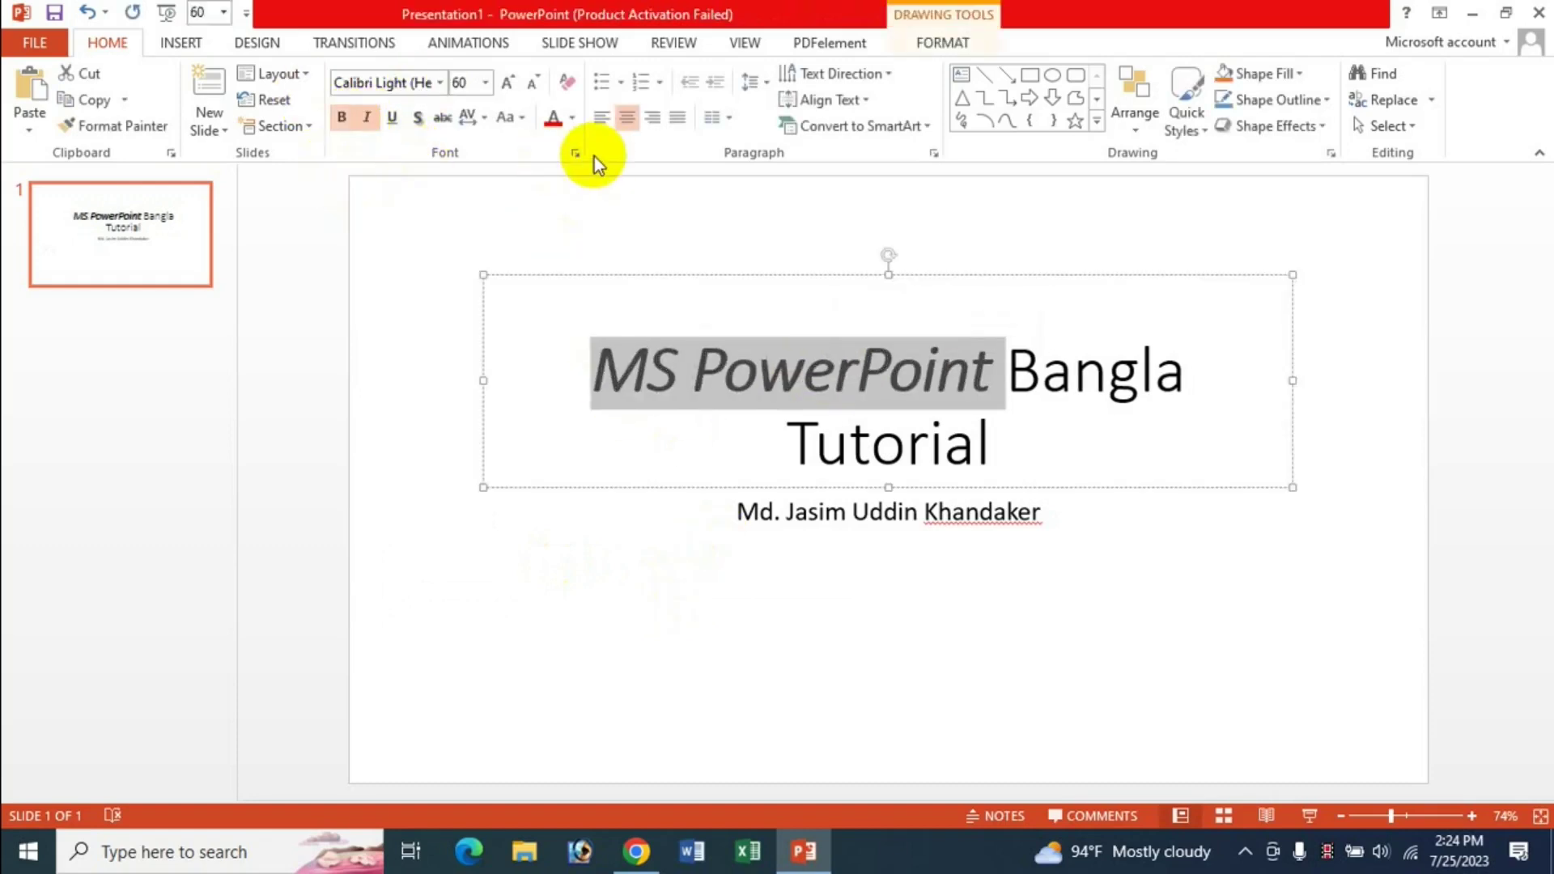
click(554, 119)
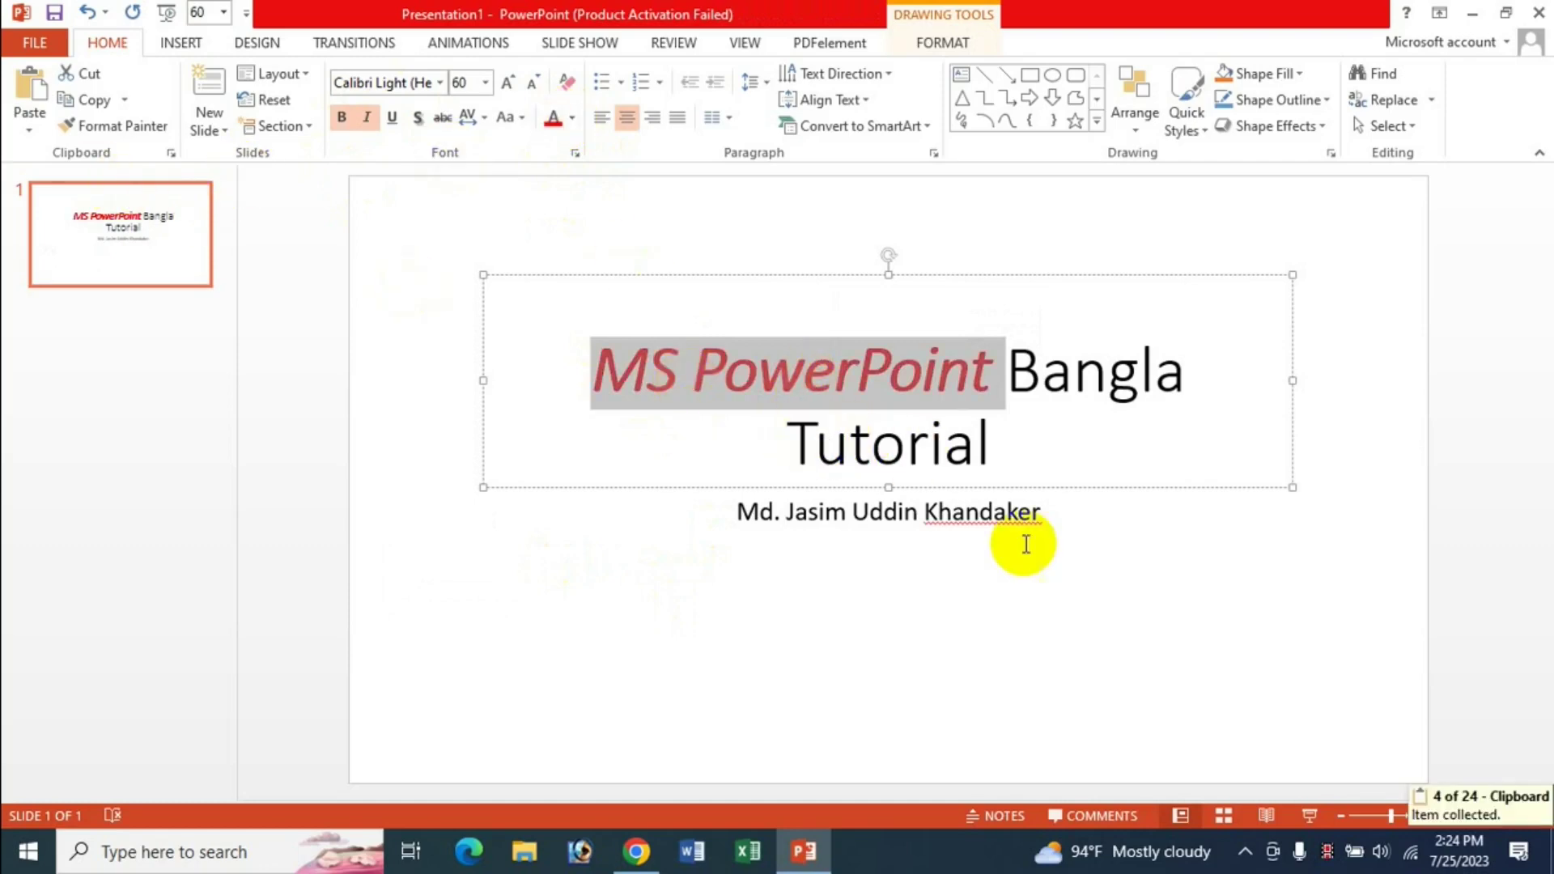
click(1112, 587)
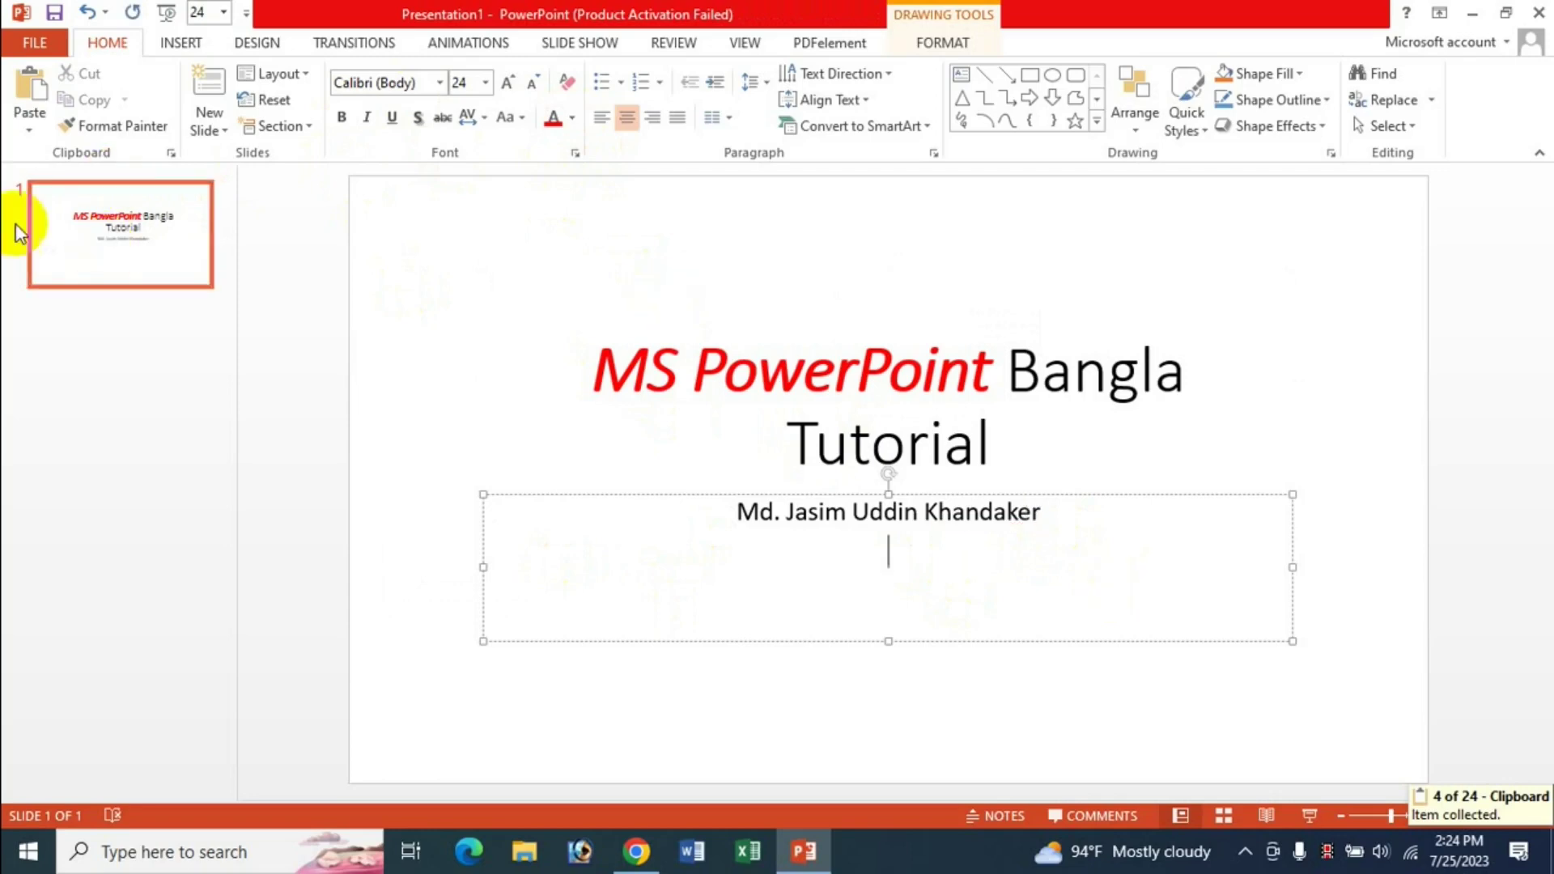
Paste Special the copied text as Formatted Text (RTF), then undo it.
click(29, 120)
click(94, 228)
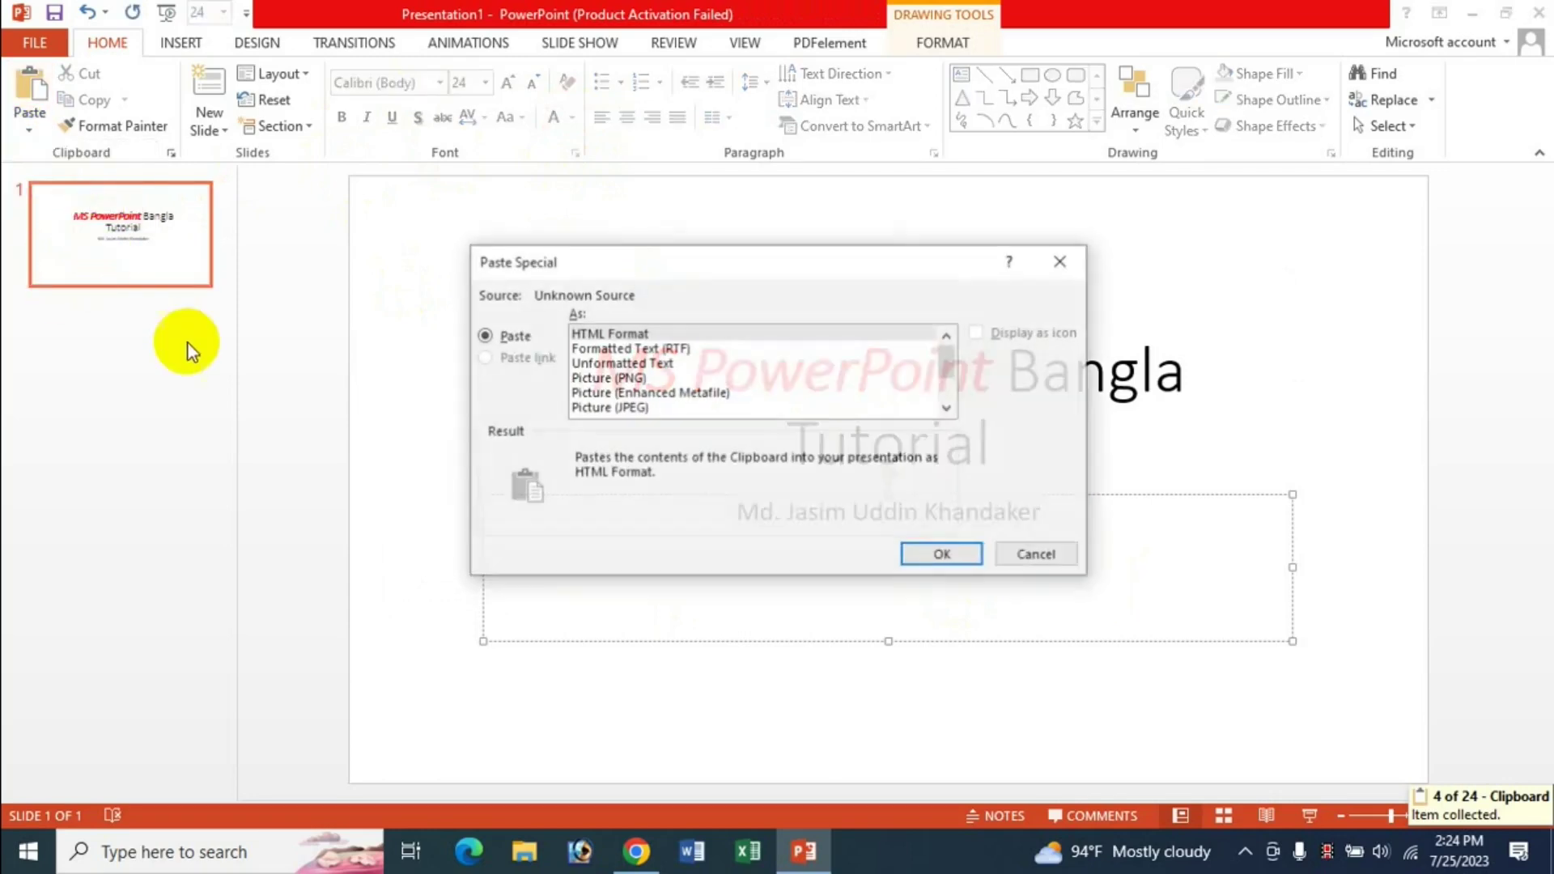
drag(716, 272, 464, 29)
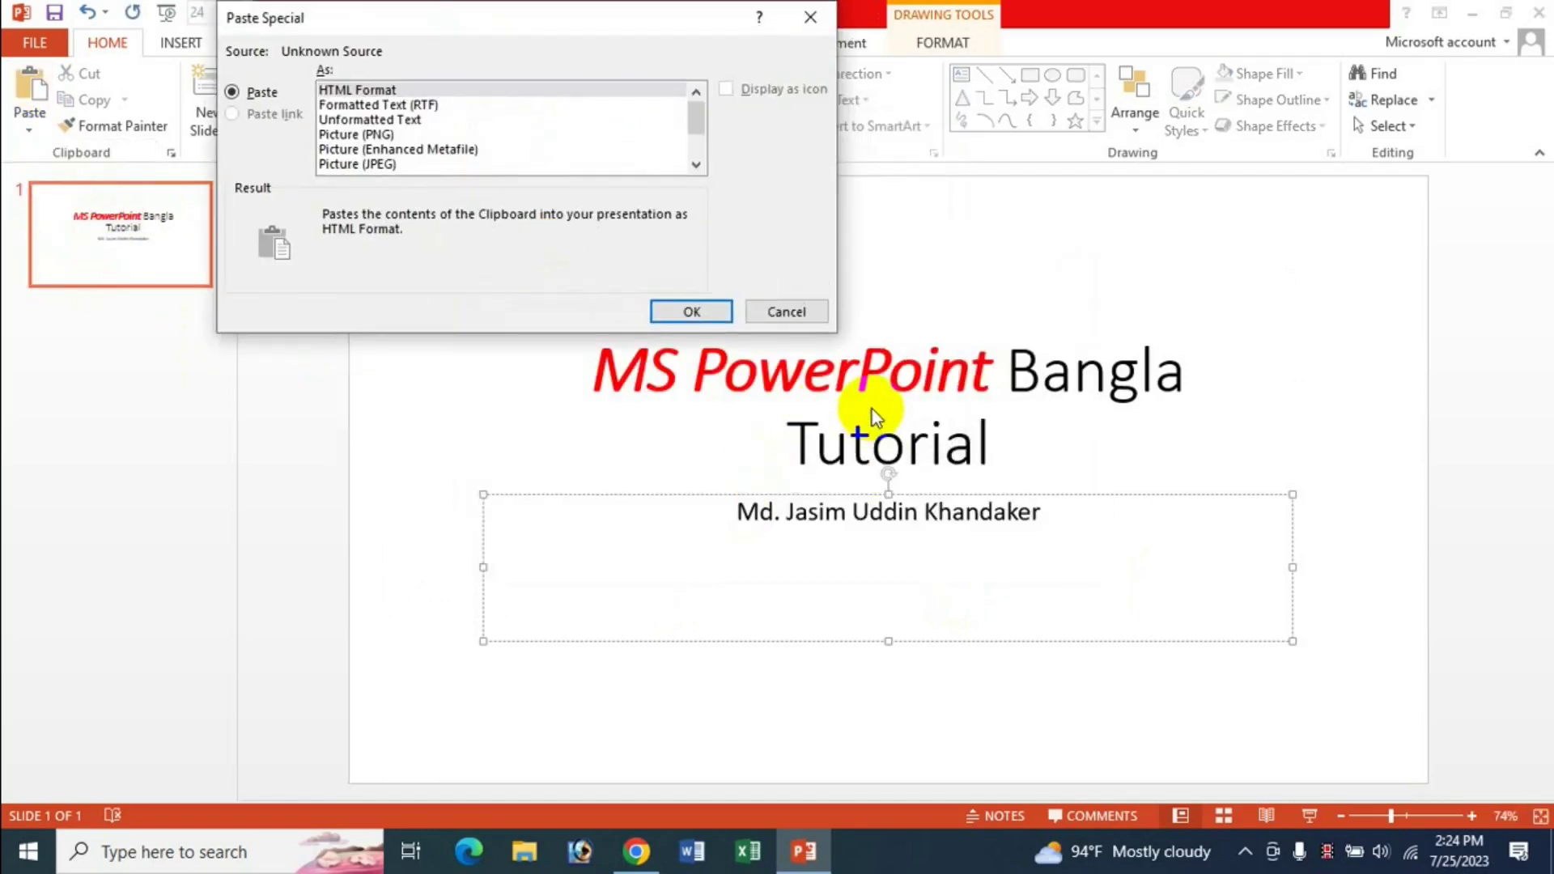
click(384, 106)
click(691, 311)
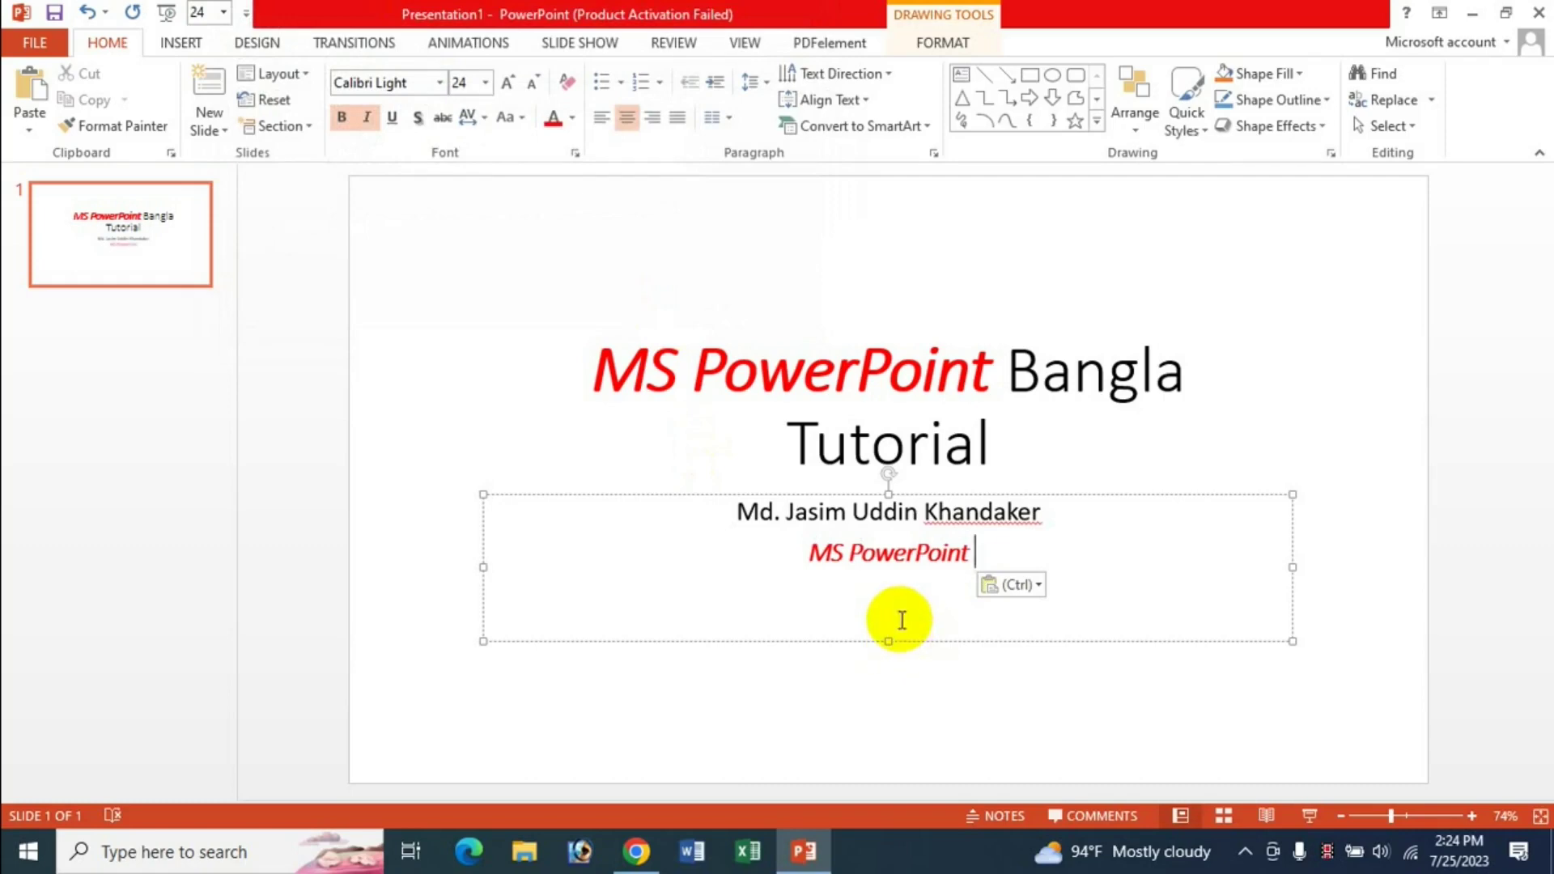
key(ctrl+z)
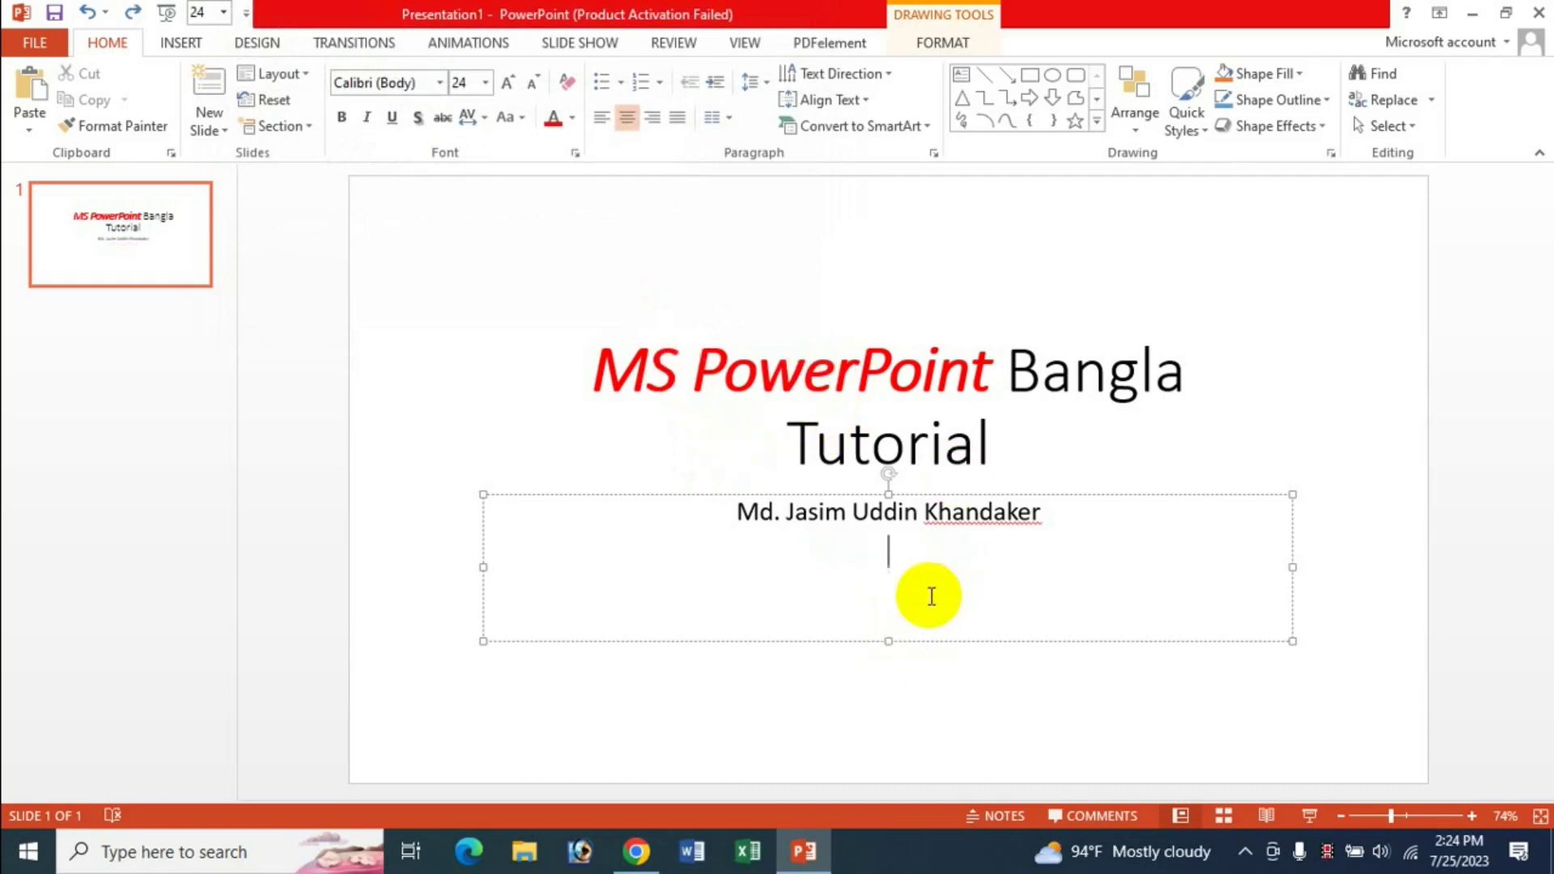
Paste Special 'MS PowerPoint' as Unformatted Text onto the subtitle's second line.
click(30, 131)
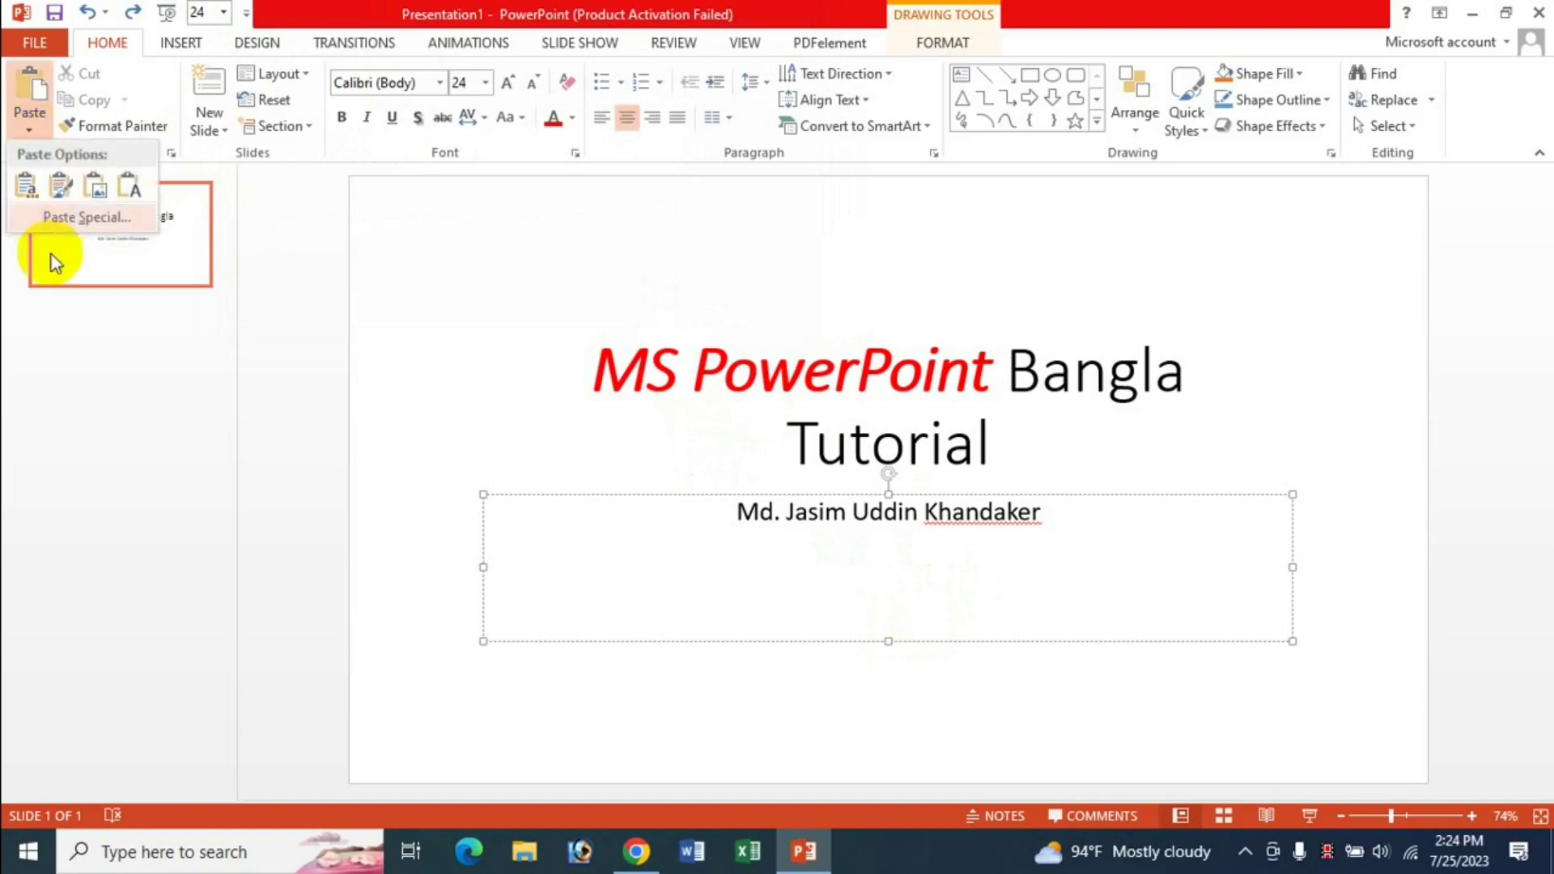
click(84, 219)
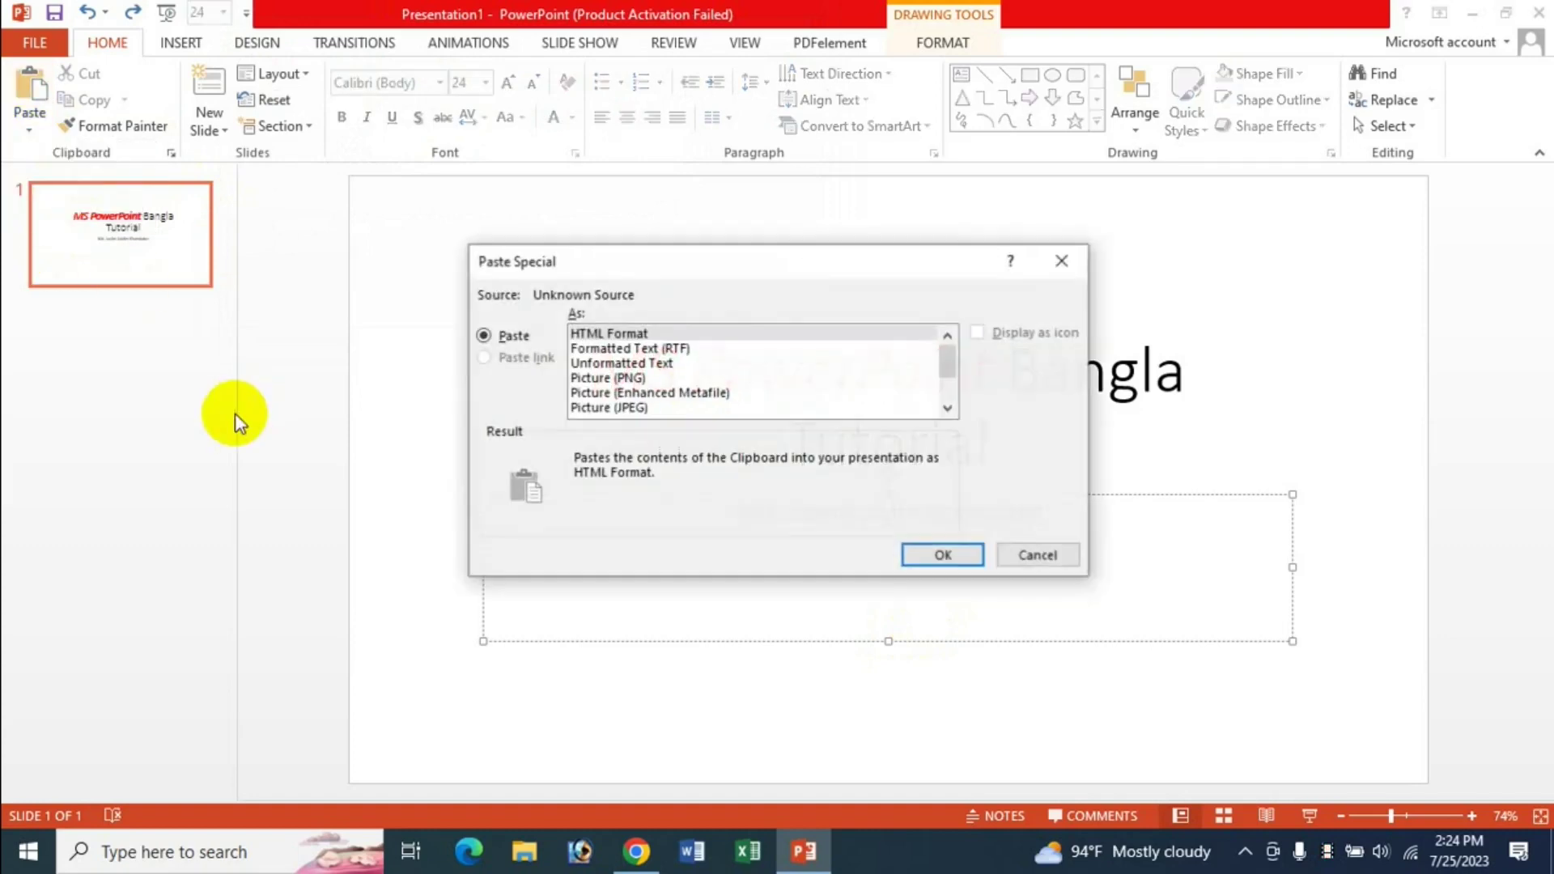
click(623, 369)
click(947, 555)
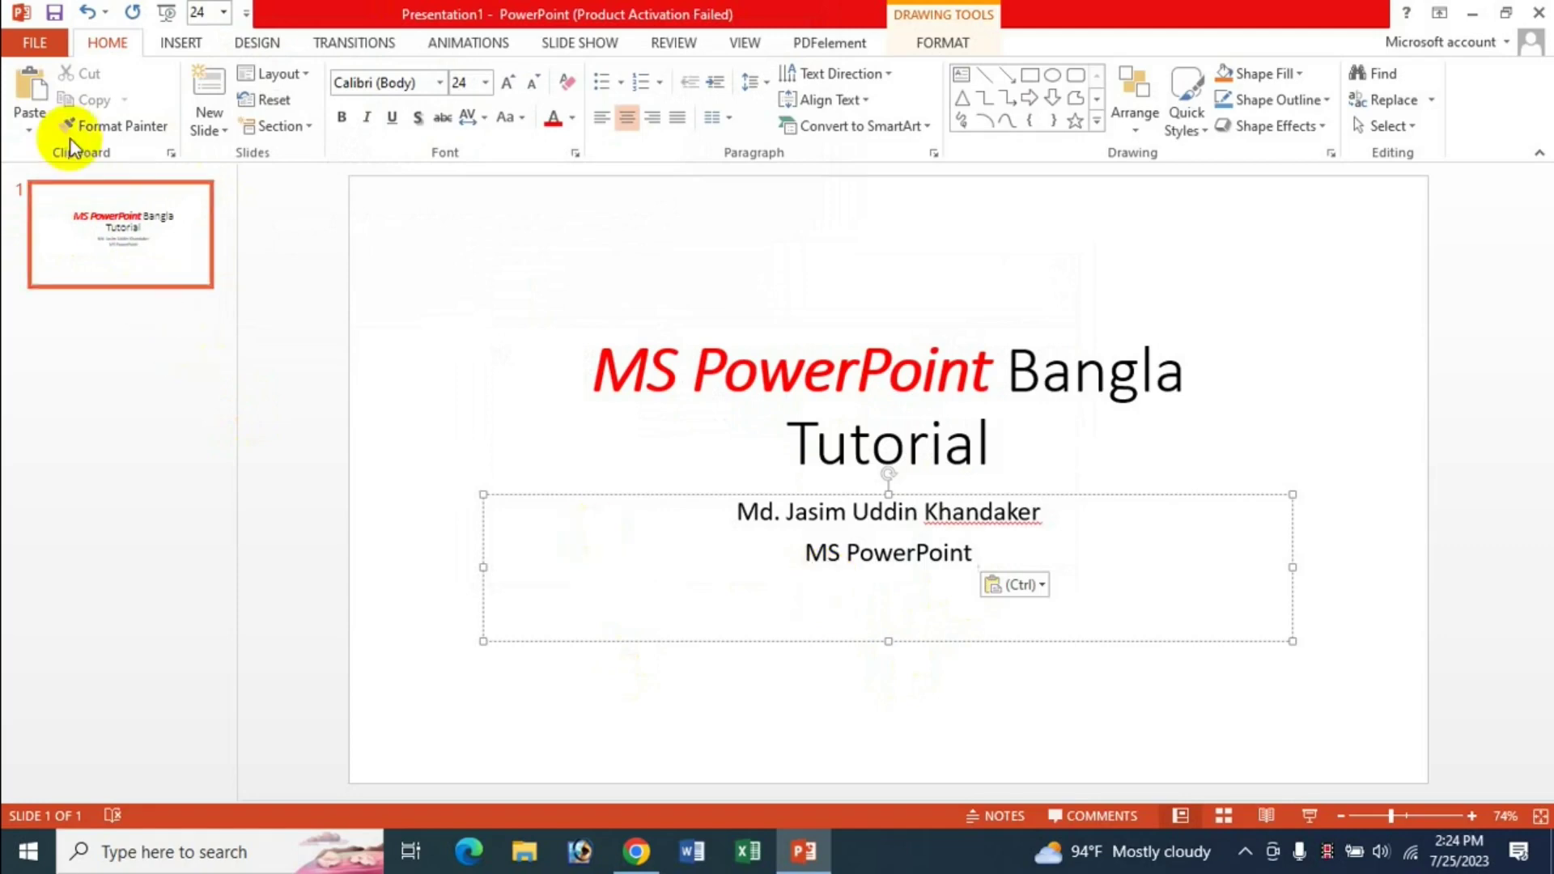
click(30, 129)
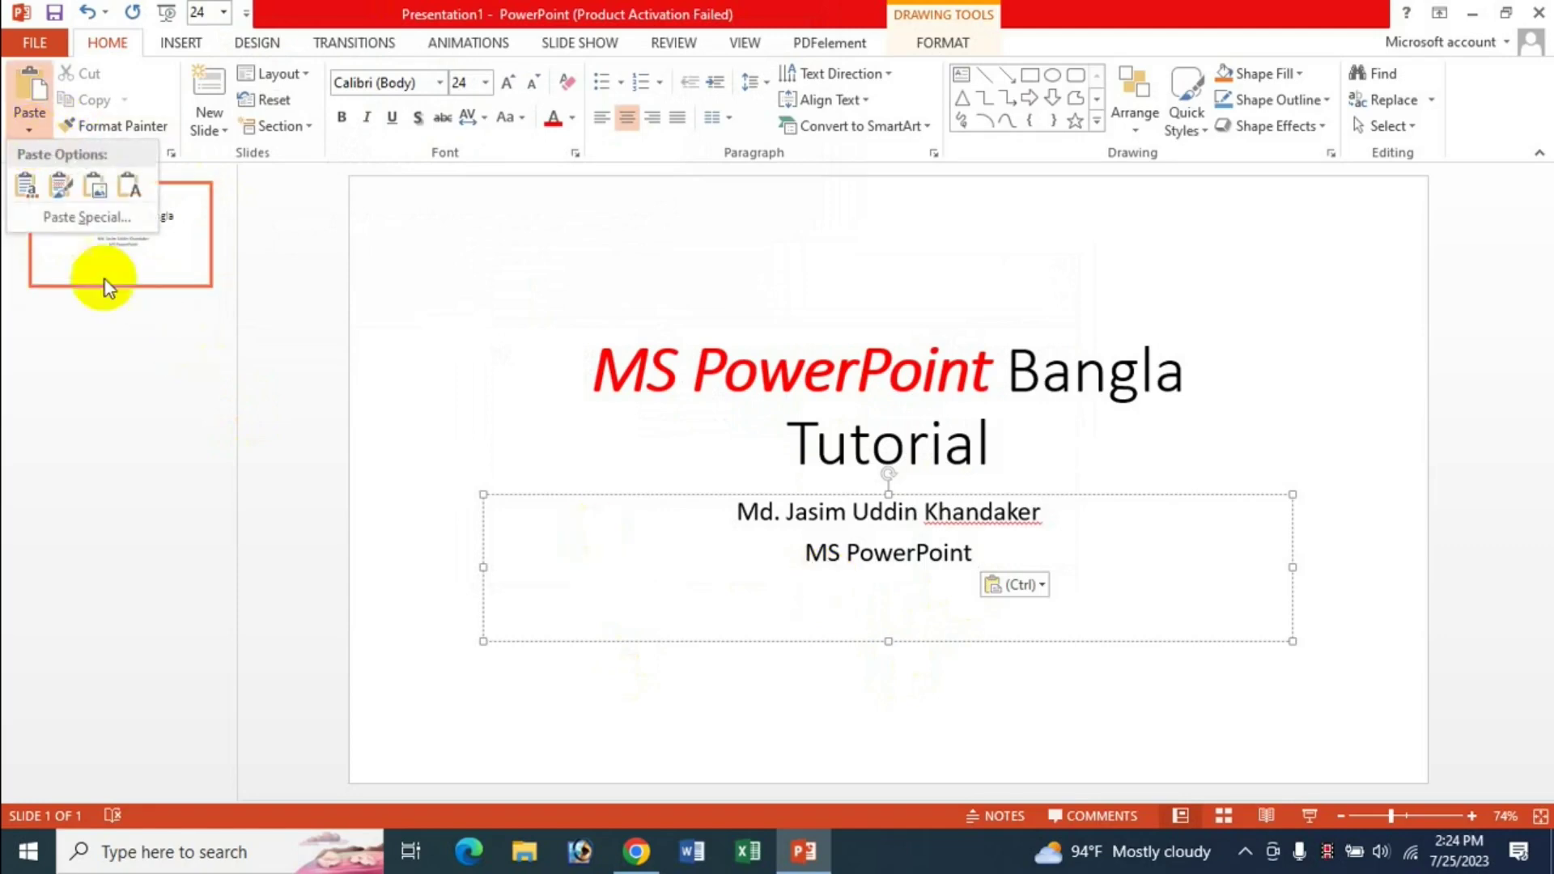
click(782, 579)
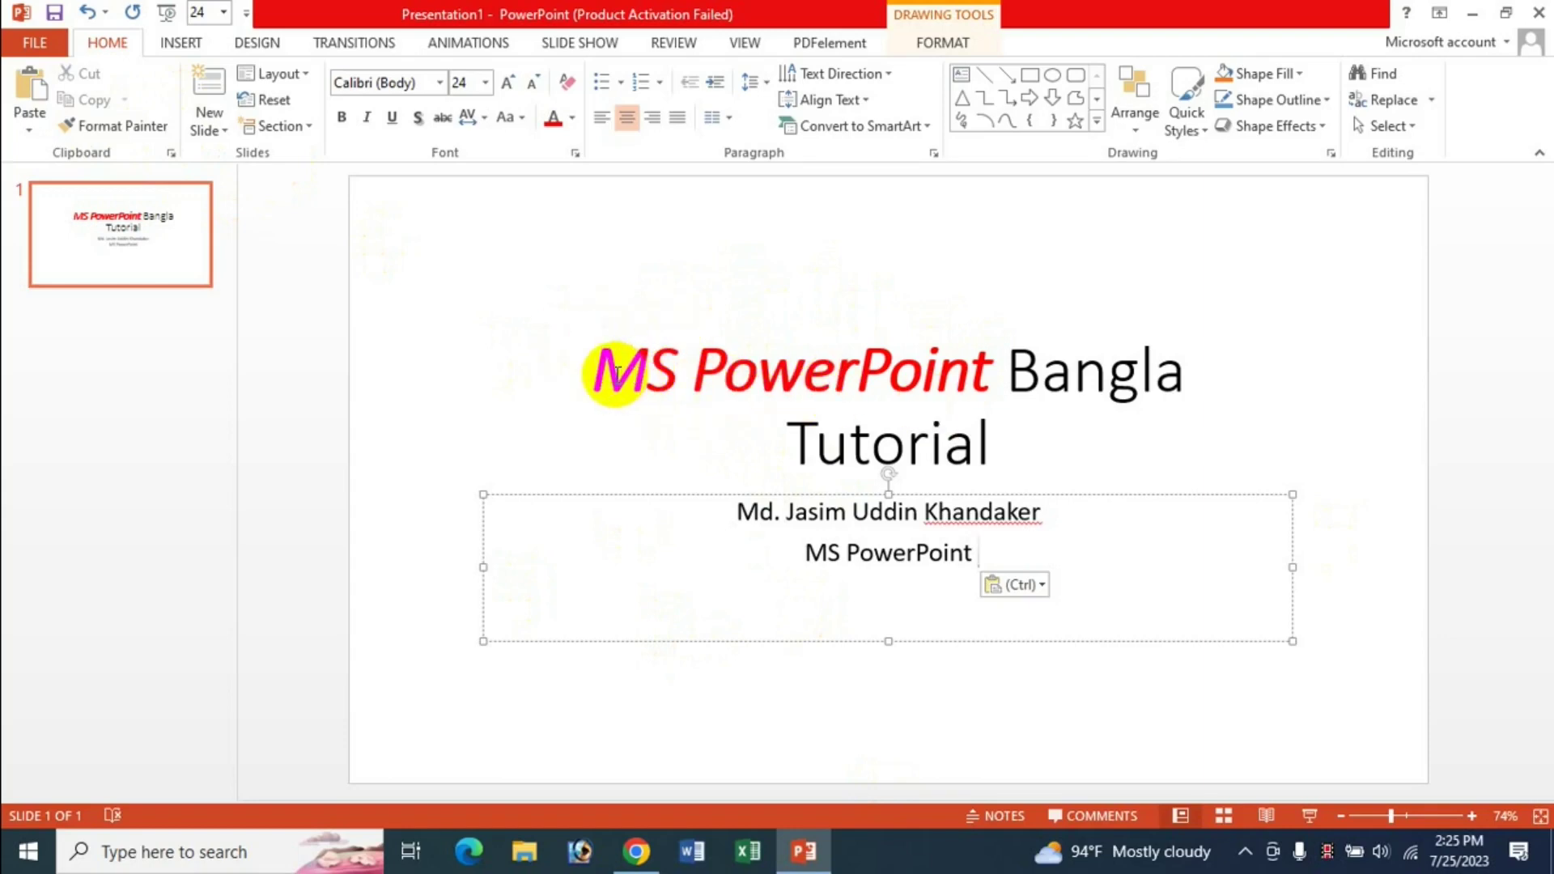
Enlarge 'MS PowerPoint' in the title to 80 pt and colour it blue.
drag(599, 371, 885, 375)
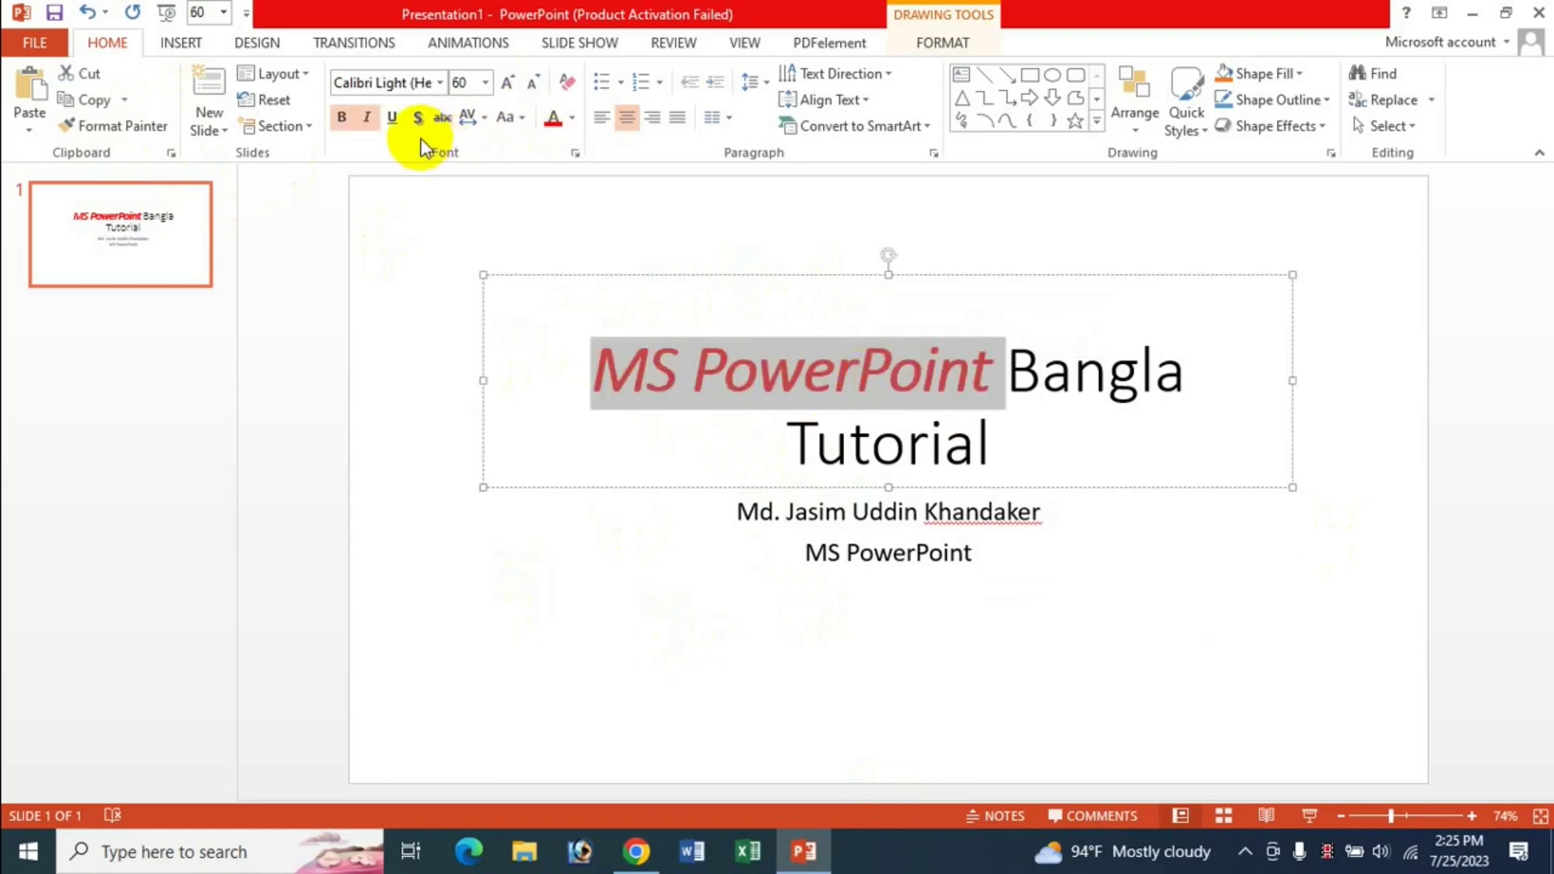
click(507, 89)
click(507, 89)
click(506, 89)
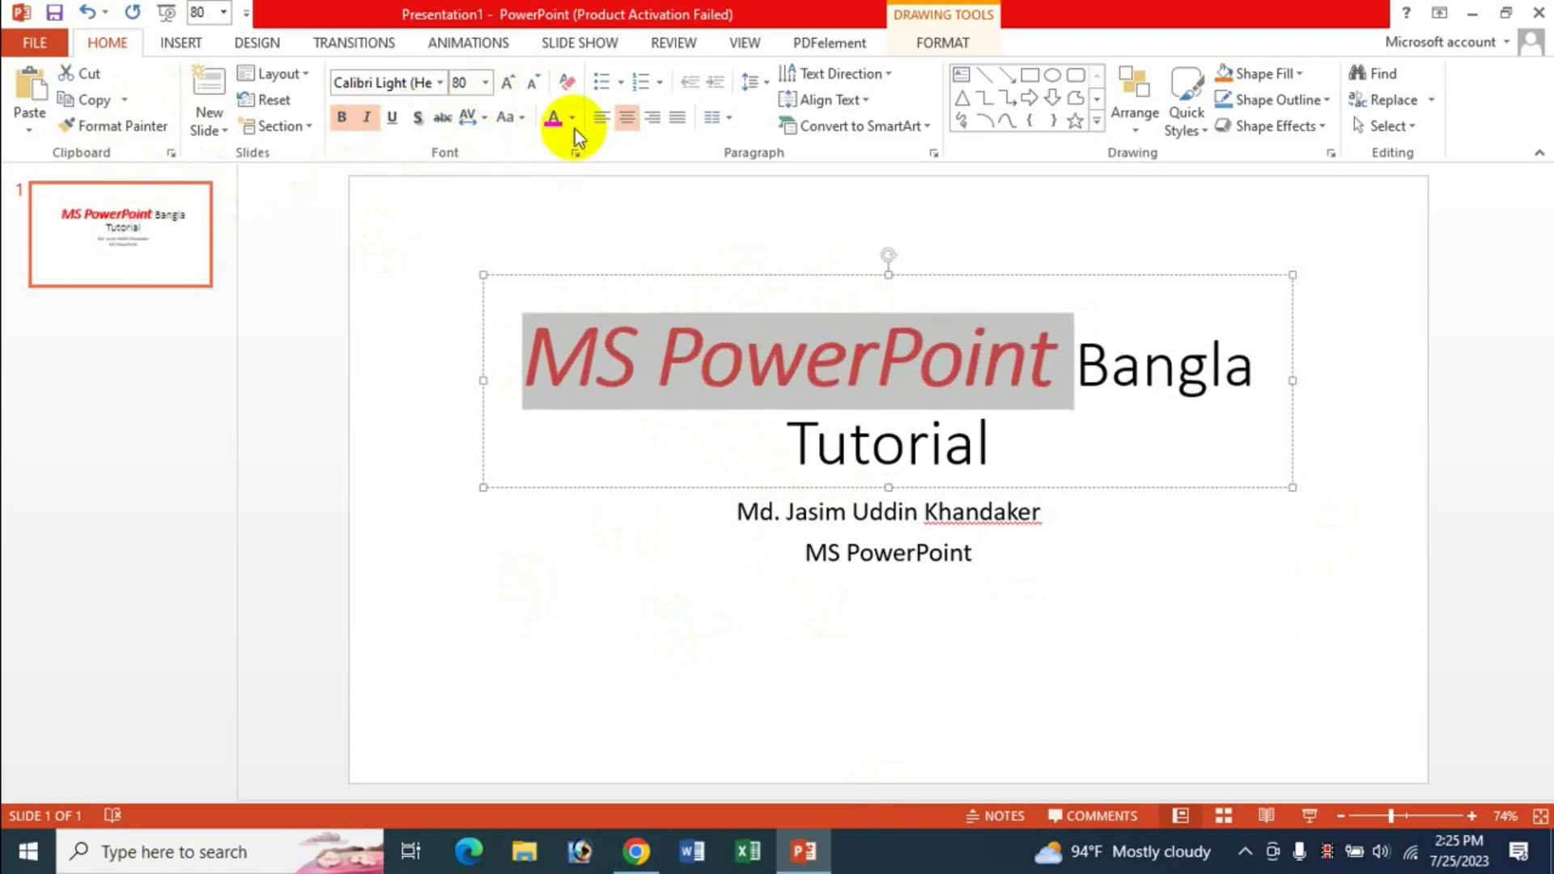
click(573, 119)
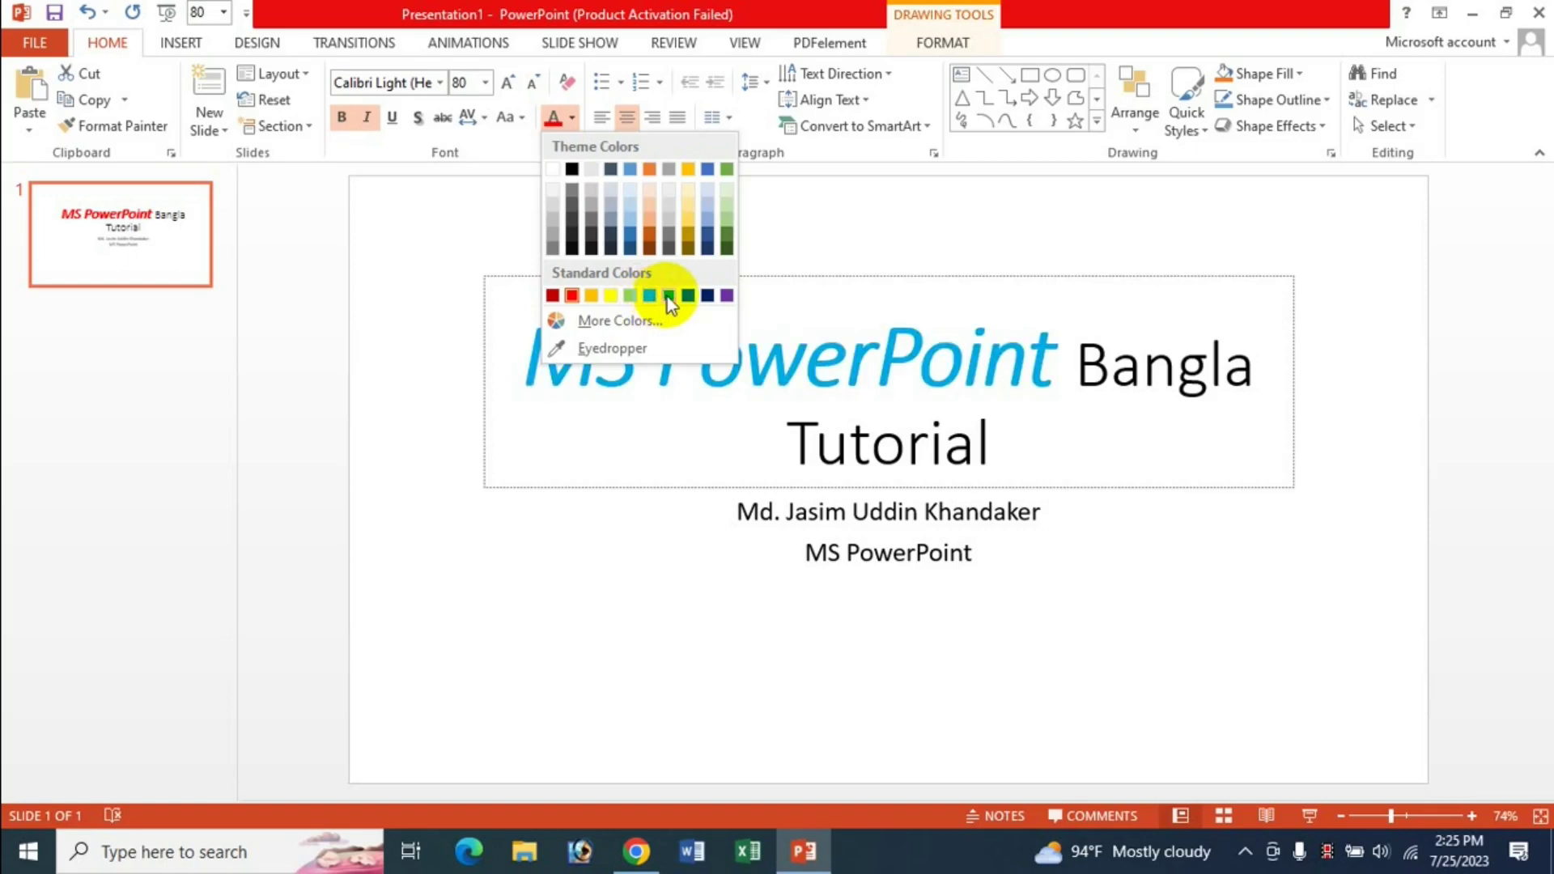
click(667, 297)
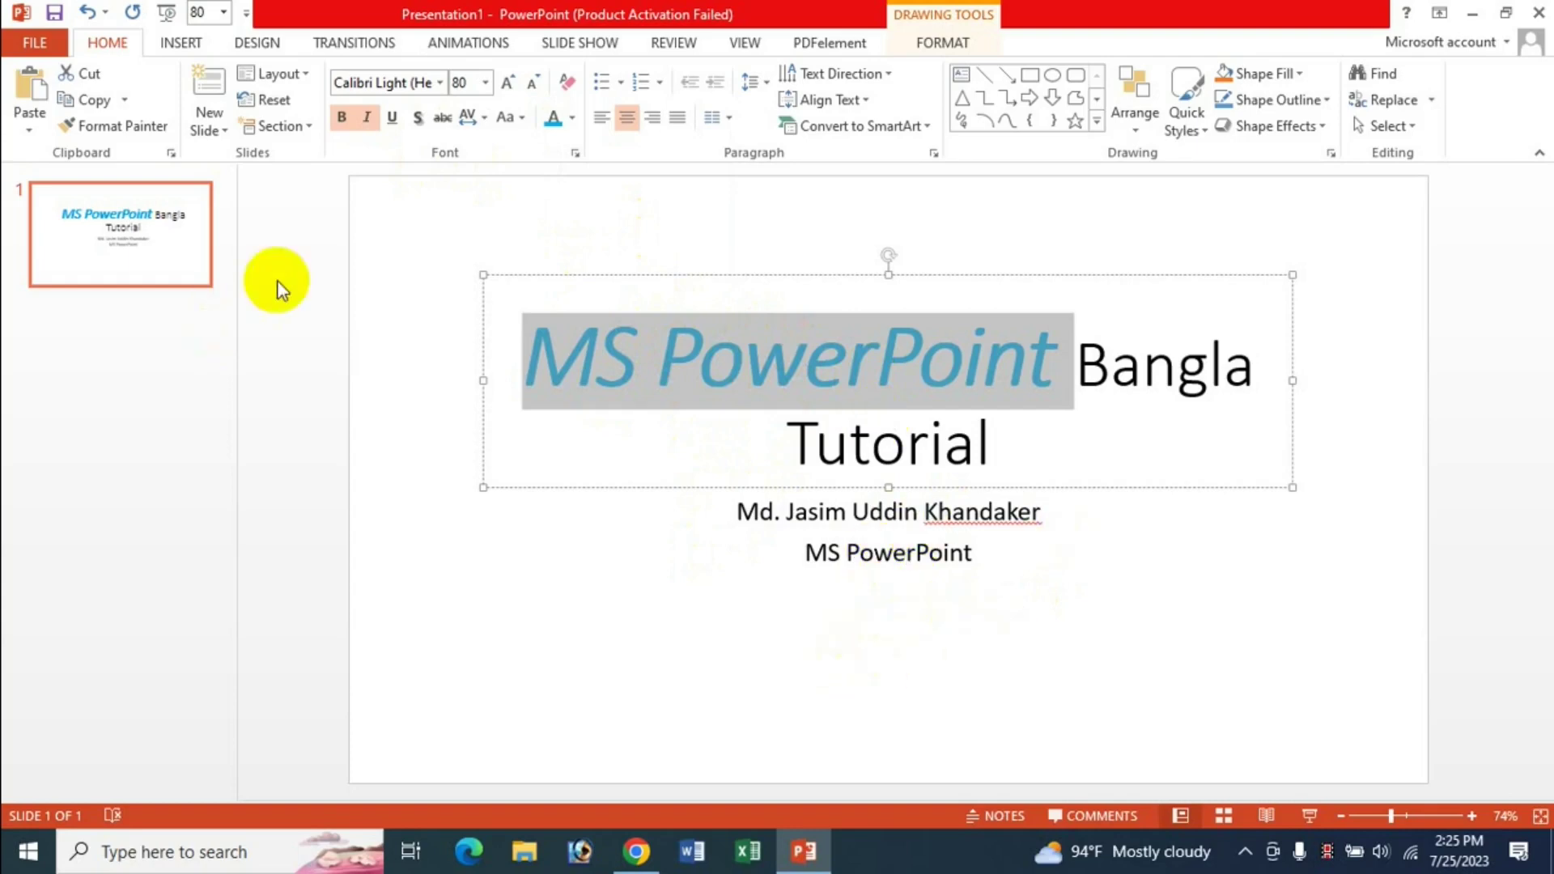
Format-paint the title words' style onto both subtitle lines and the word 'Tutorial'.
click(123, 127)
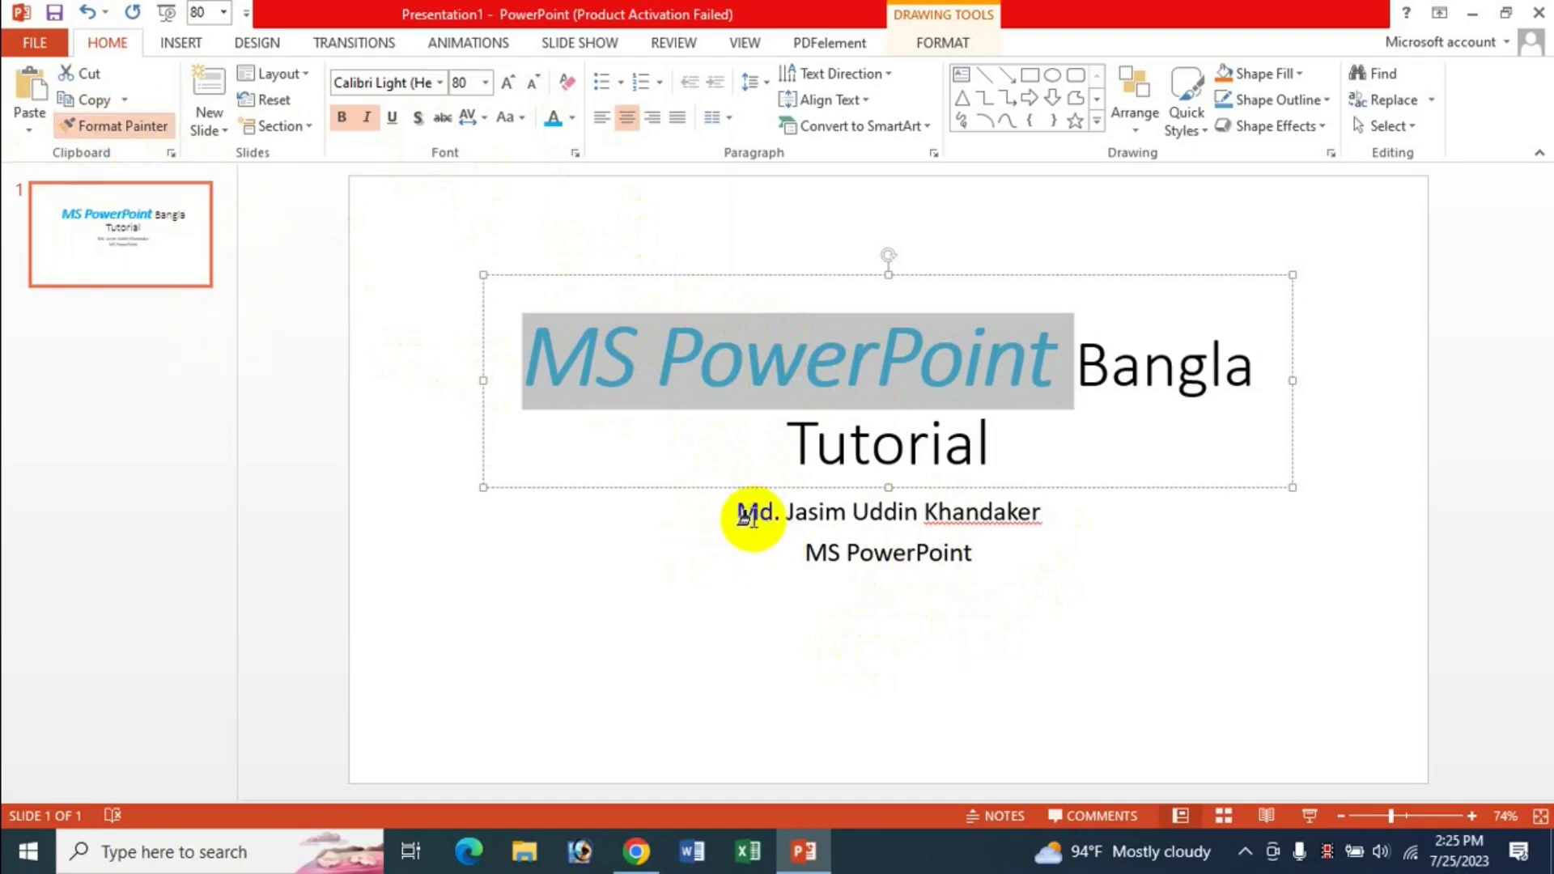
drag(738, 515, 1043, 515)
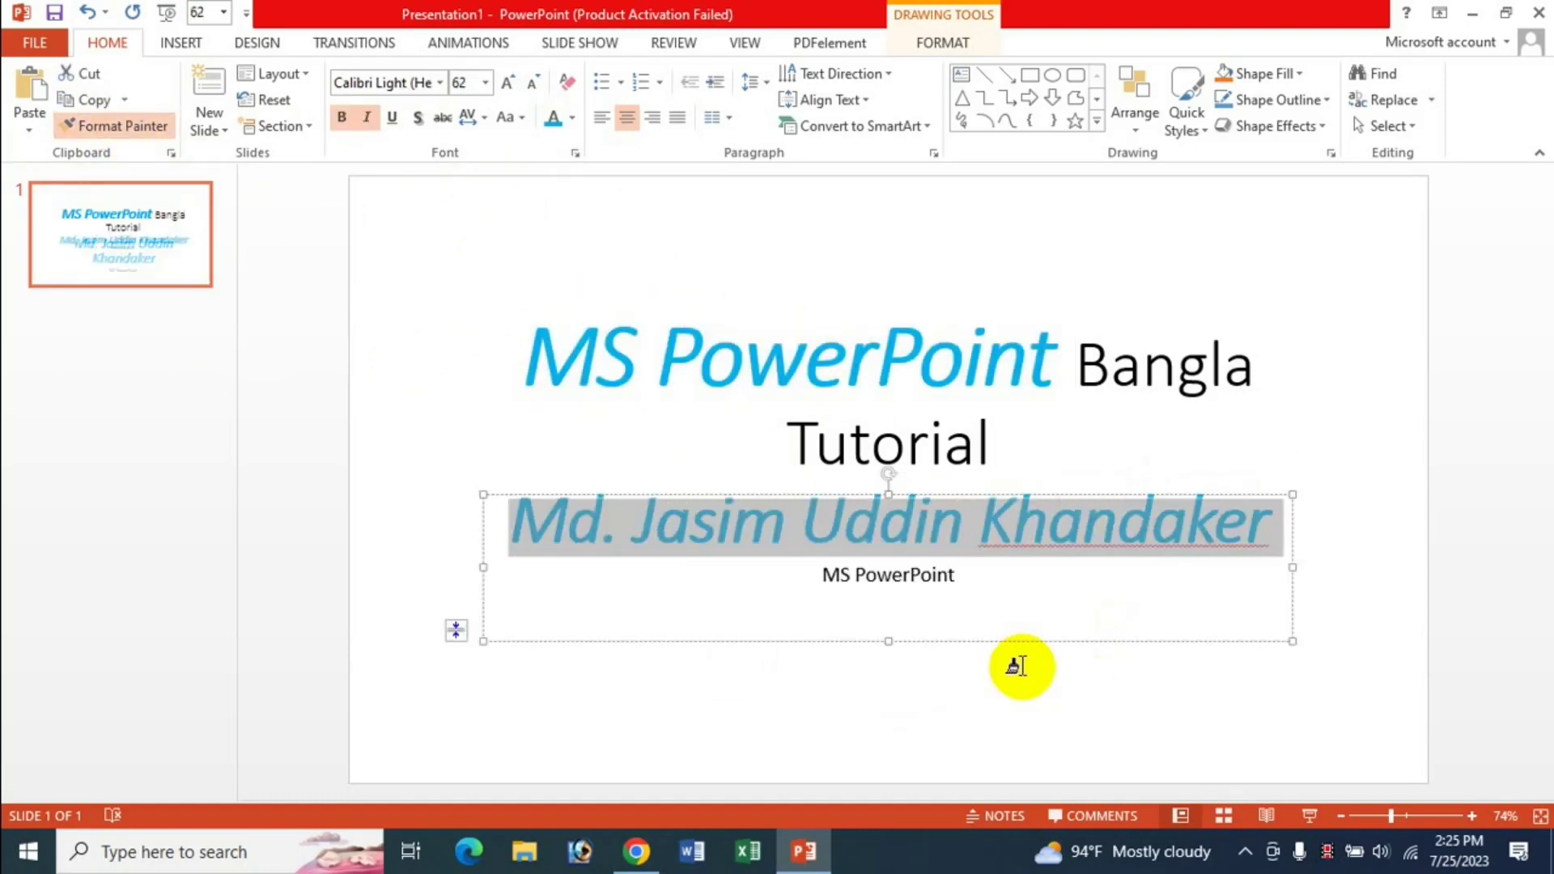
drag(823, 577, 955, 577)
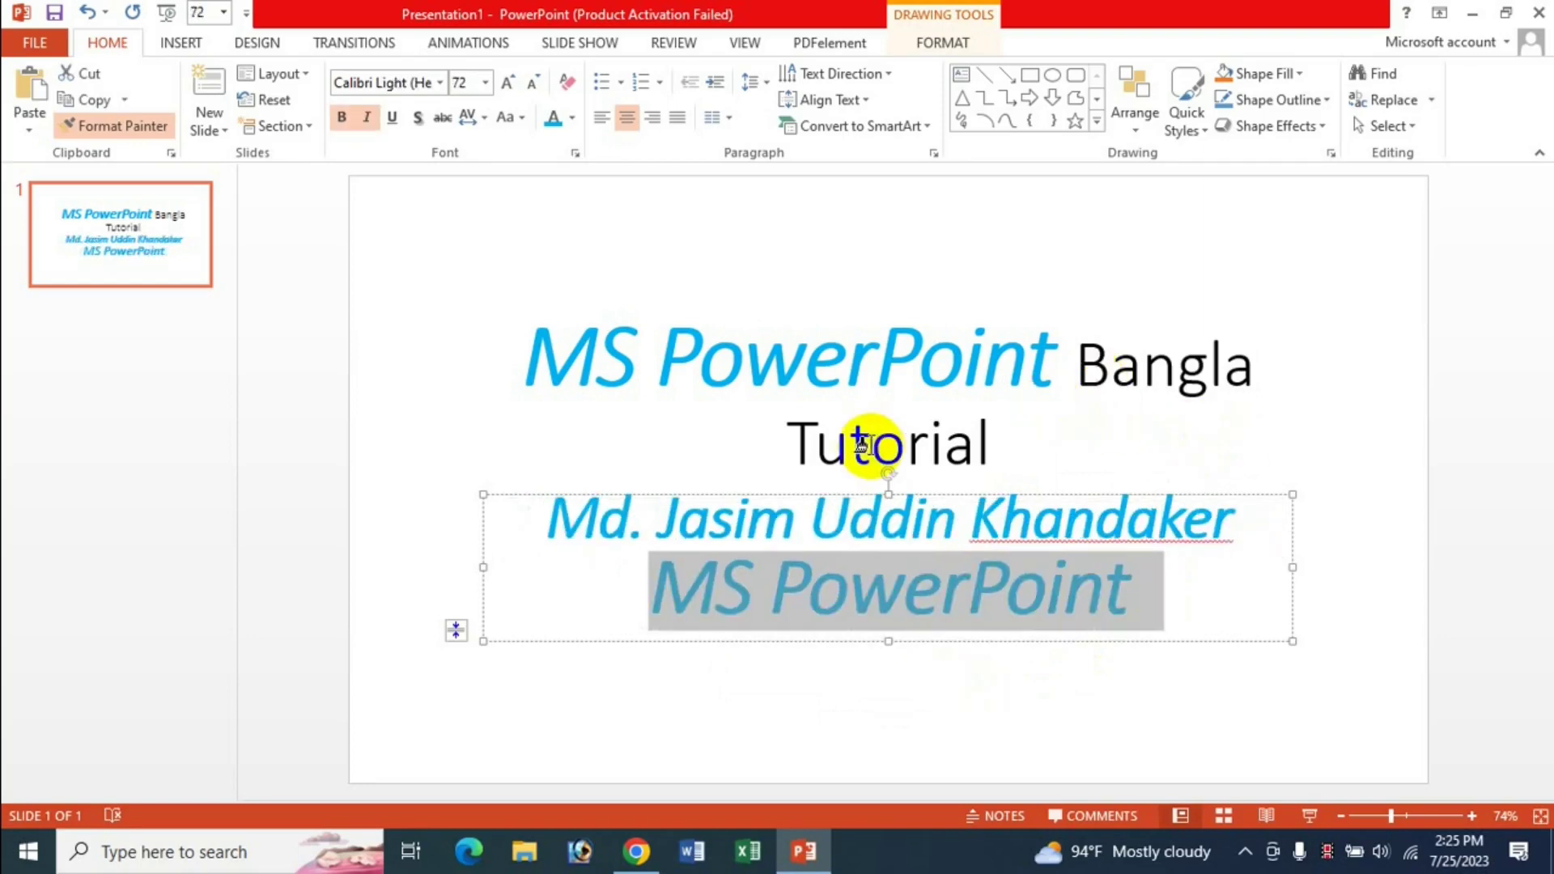
drag(789, 441, 989, 441)
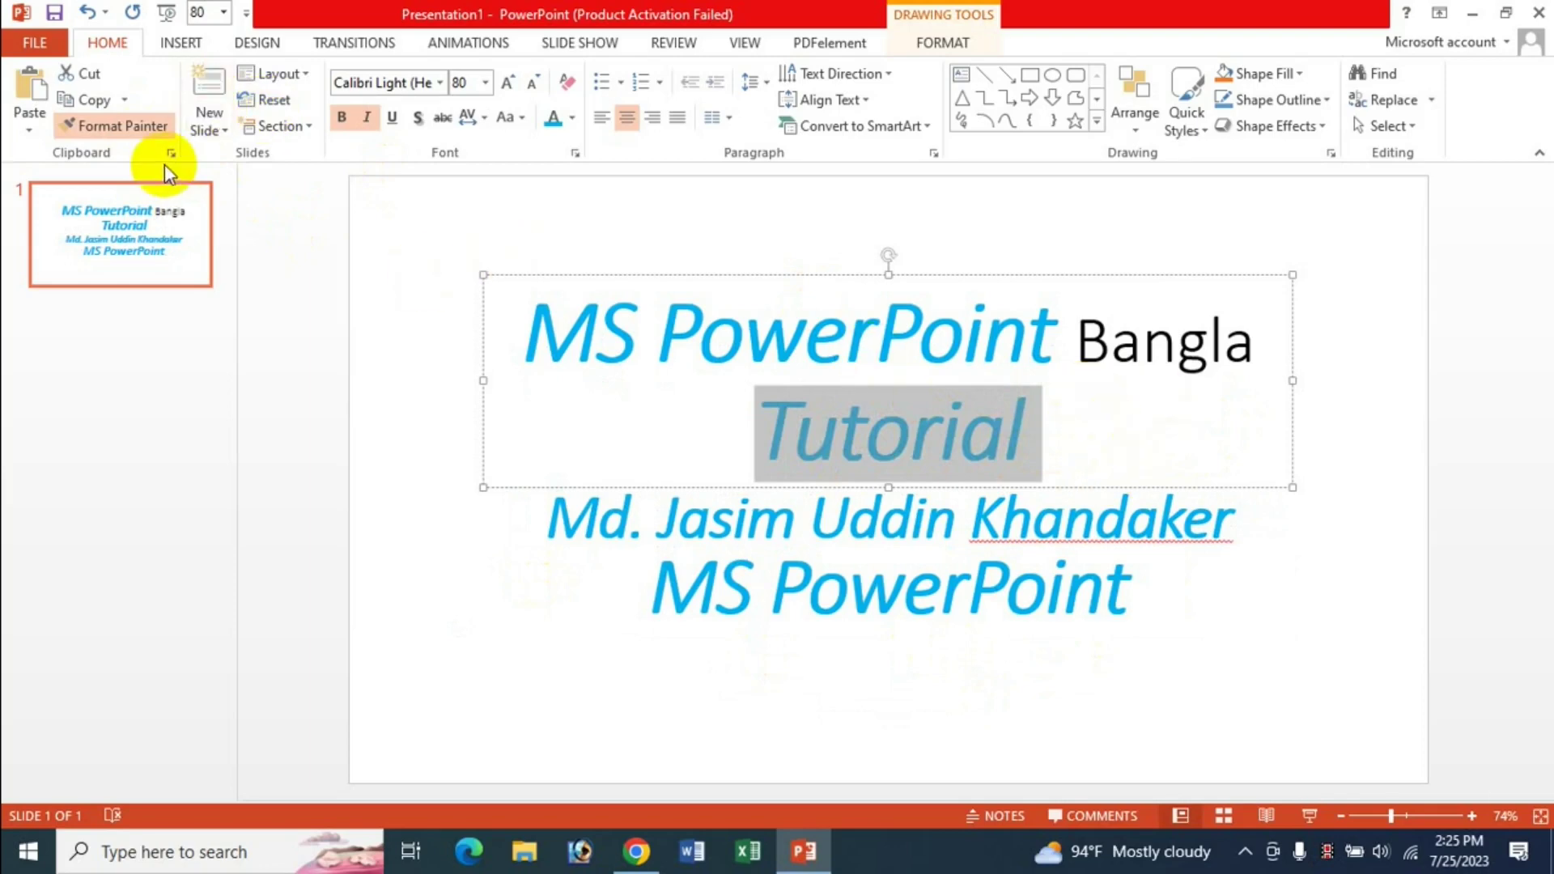
click(136, 126)
click(1022, 434)
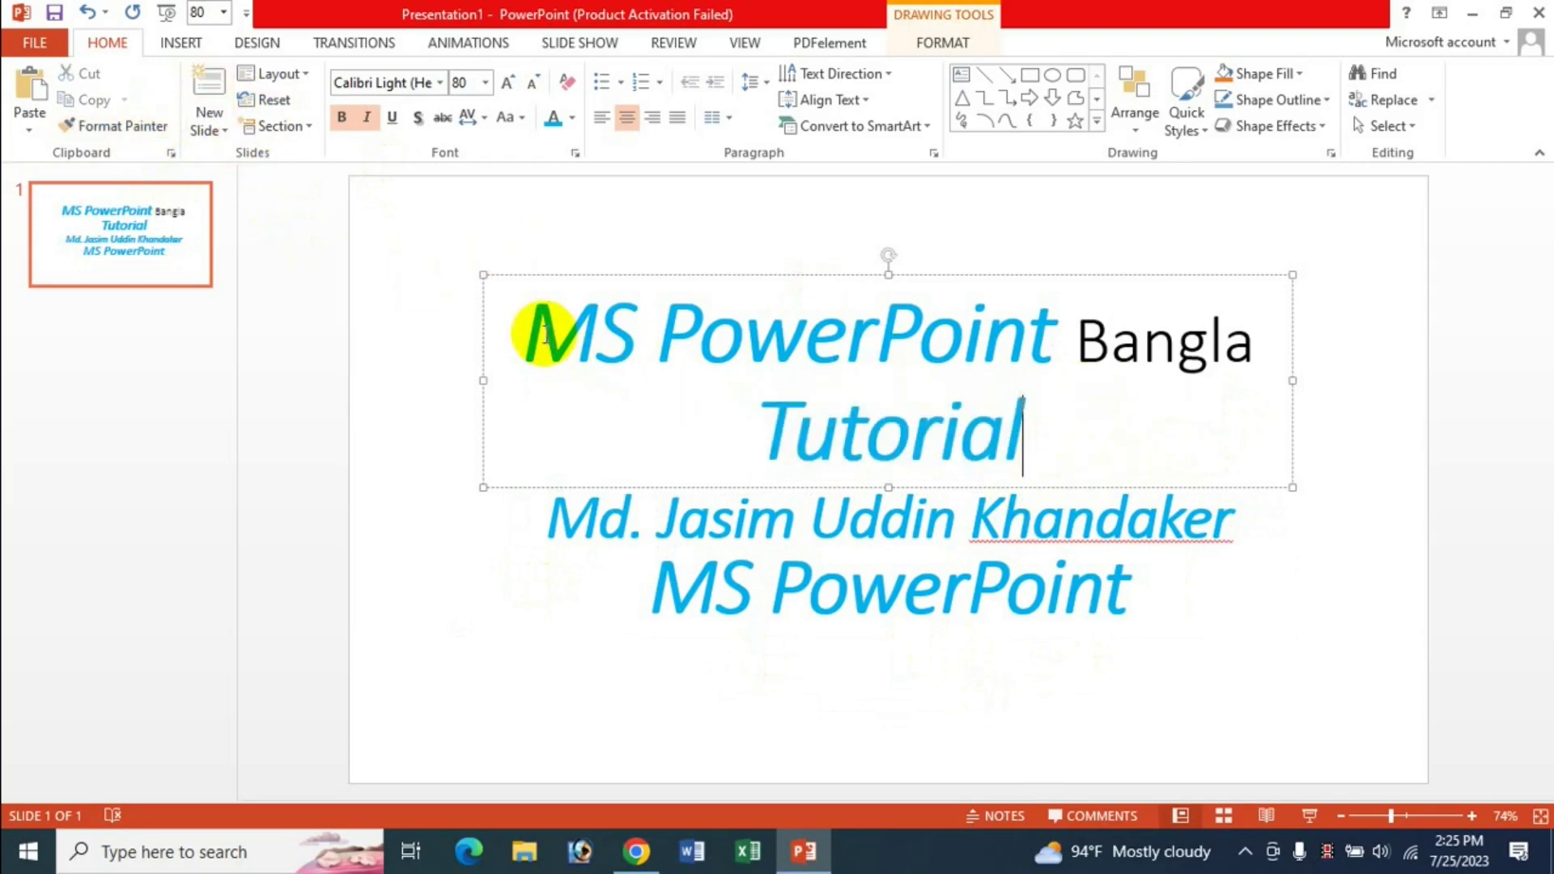
Recolour the title's 'MS PowerPoint' red and remove its italic.
drag(547, 334, 1072, 336)
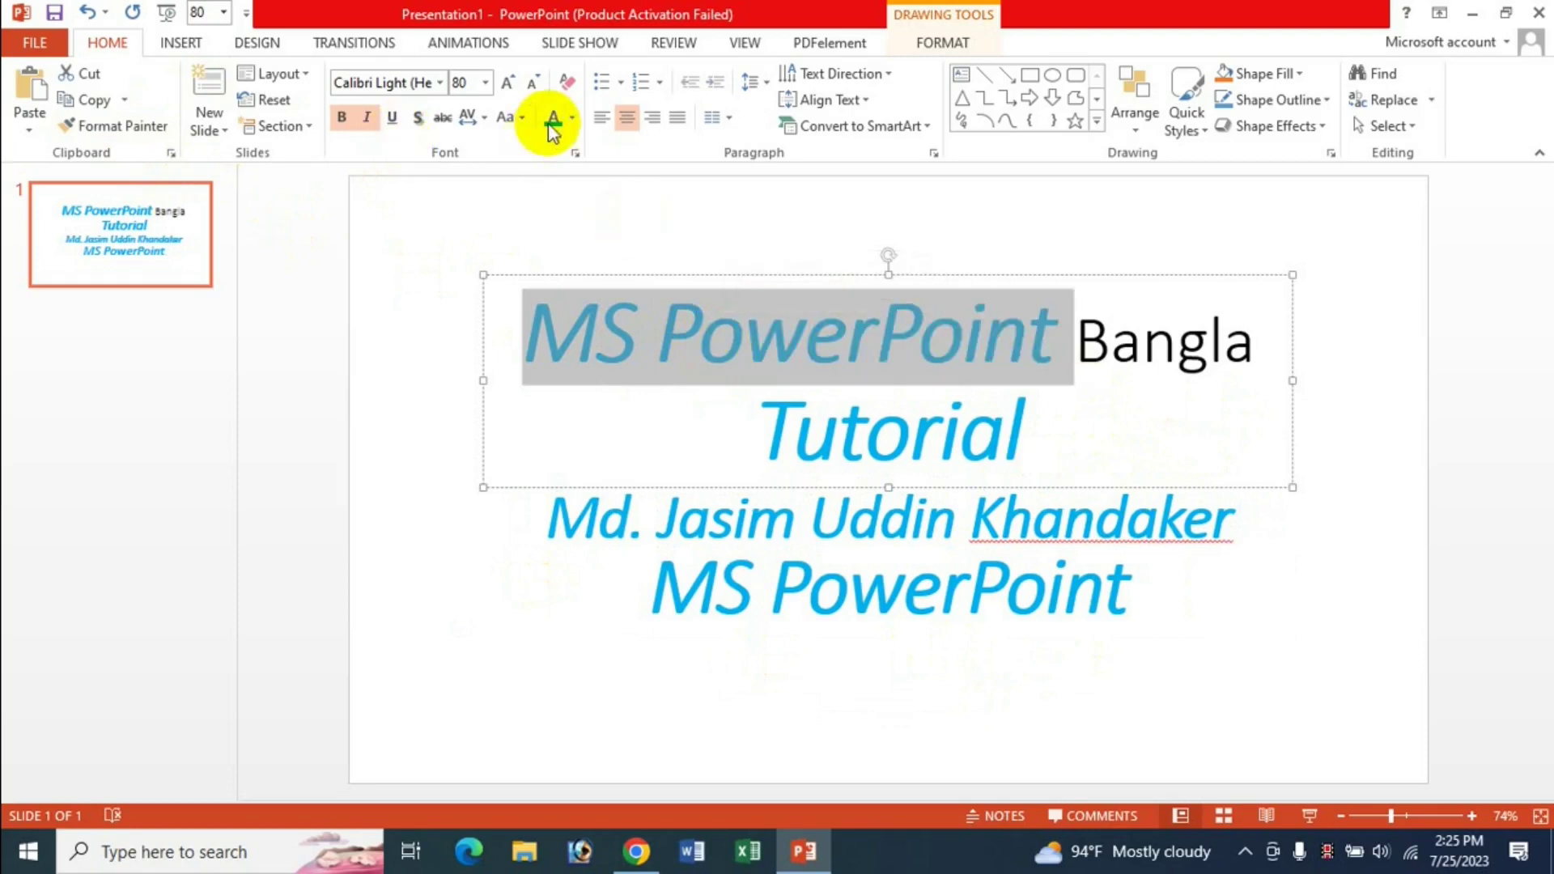
click(573, 119)
click(559, 299)
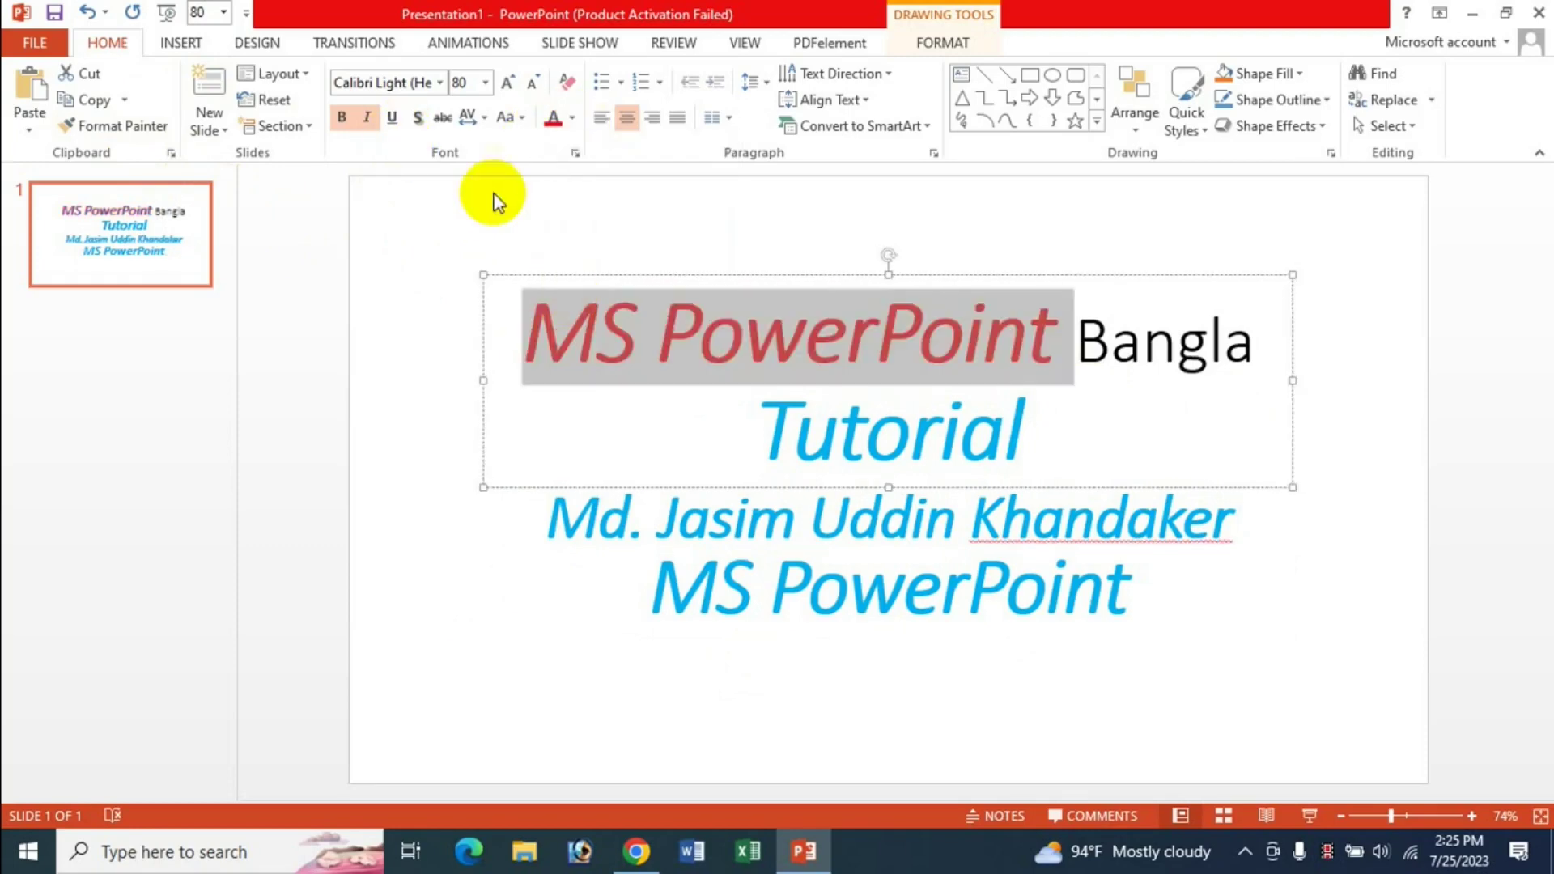
click(367, 119)
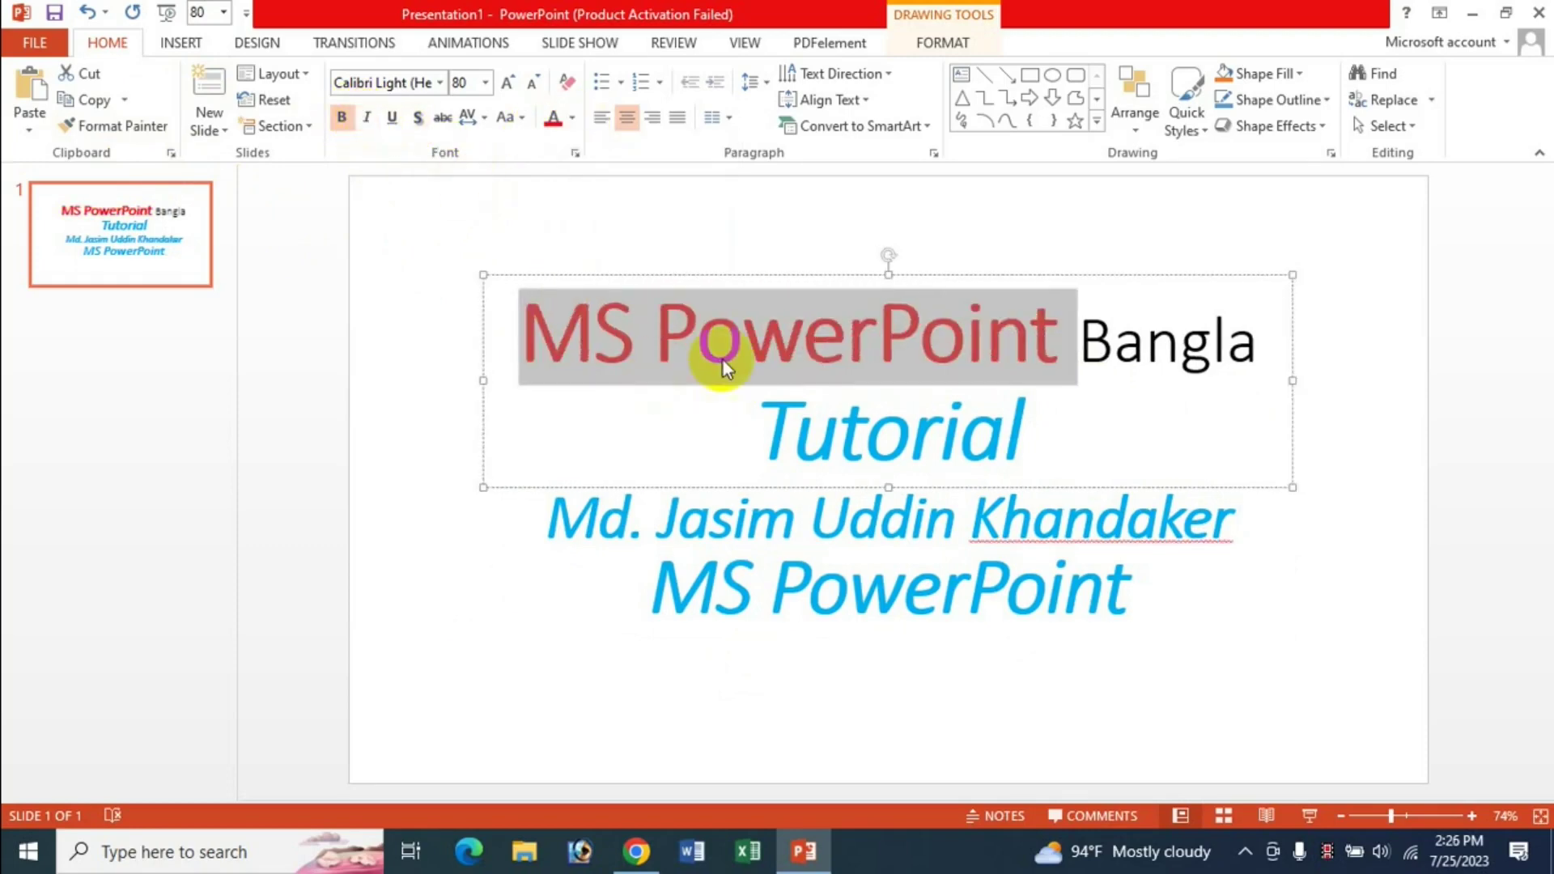
Copy the red title formatting onto the start of the author line.
click(134, 128)
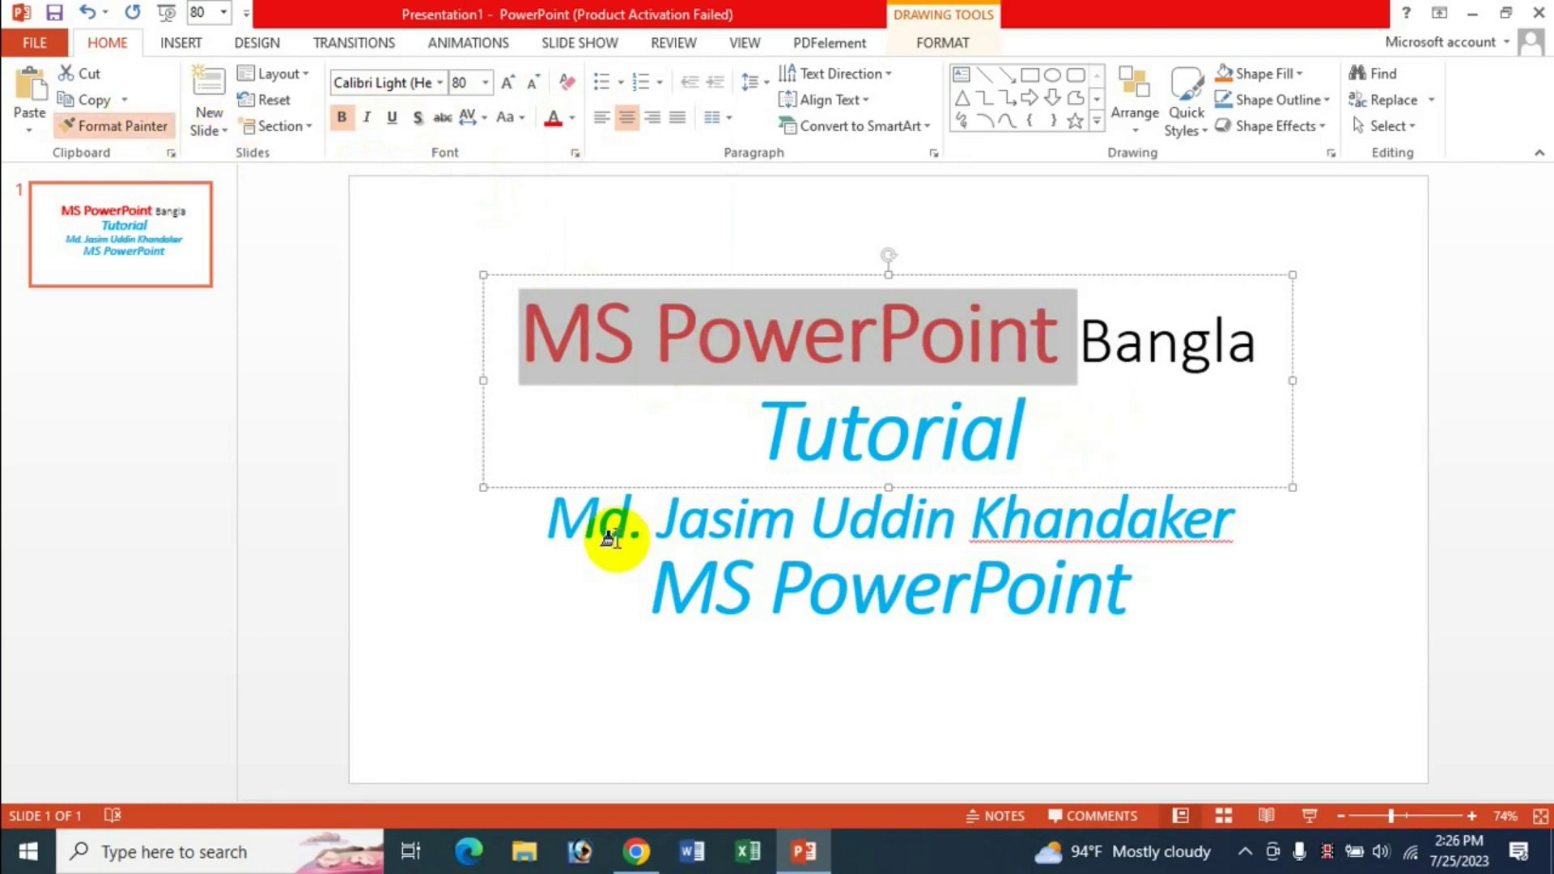
drag(555, 521, 798, 536)
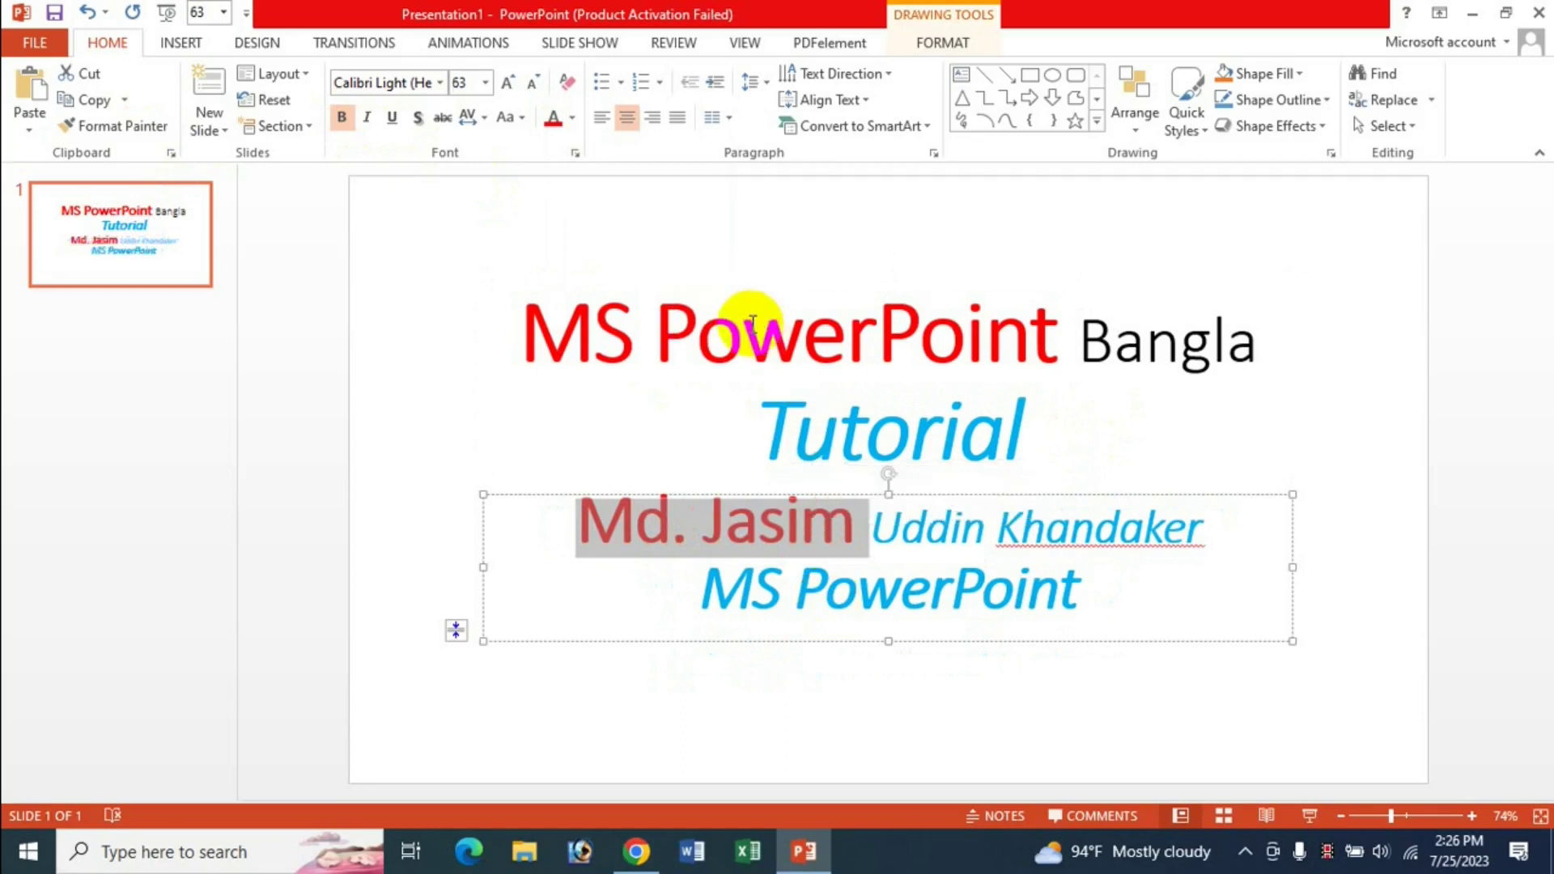
drag(994, 530, 1113, 539)
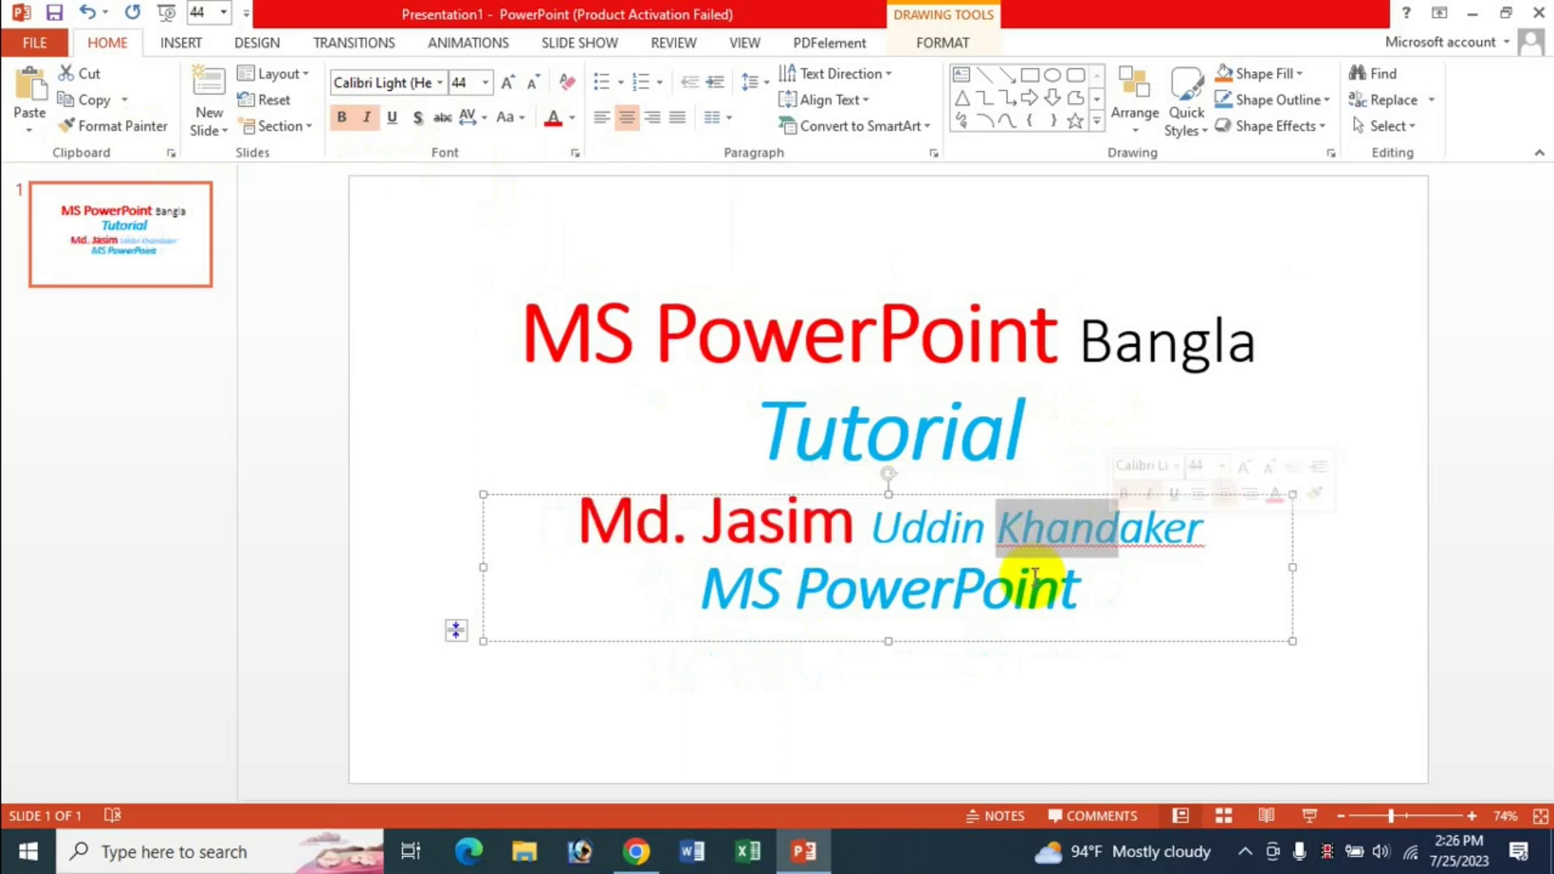
click(1027, 583)
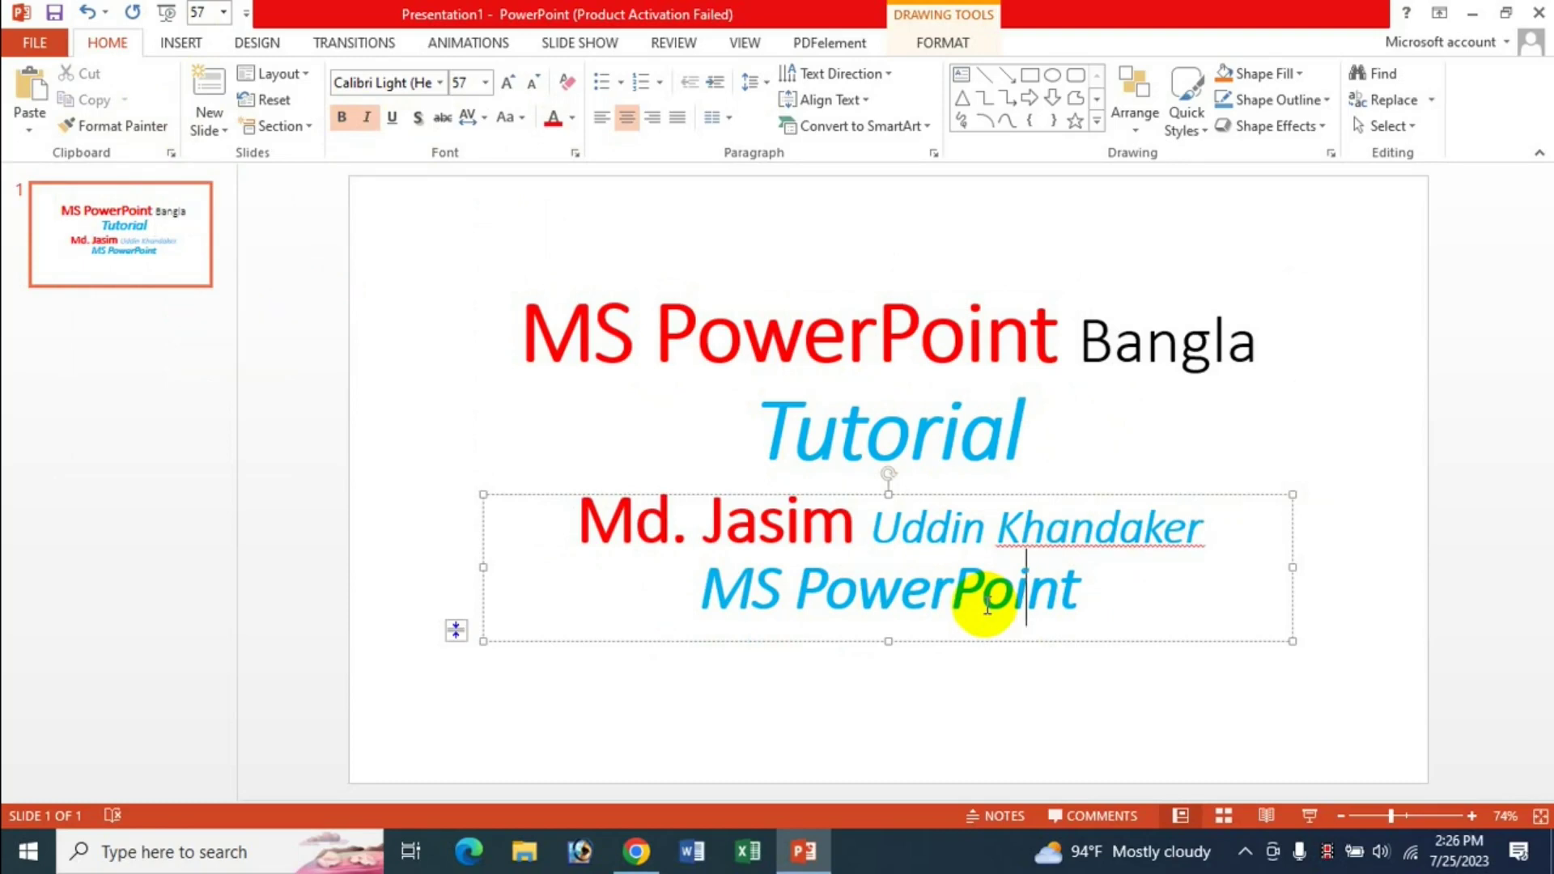
click(846, 336)
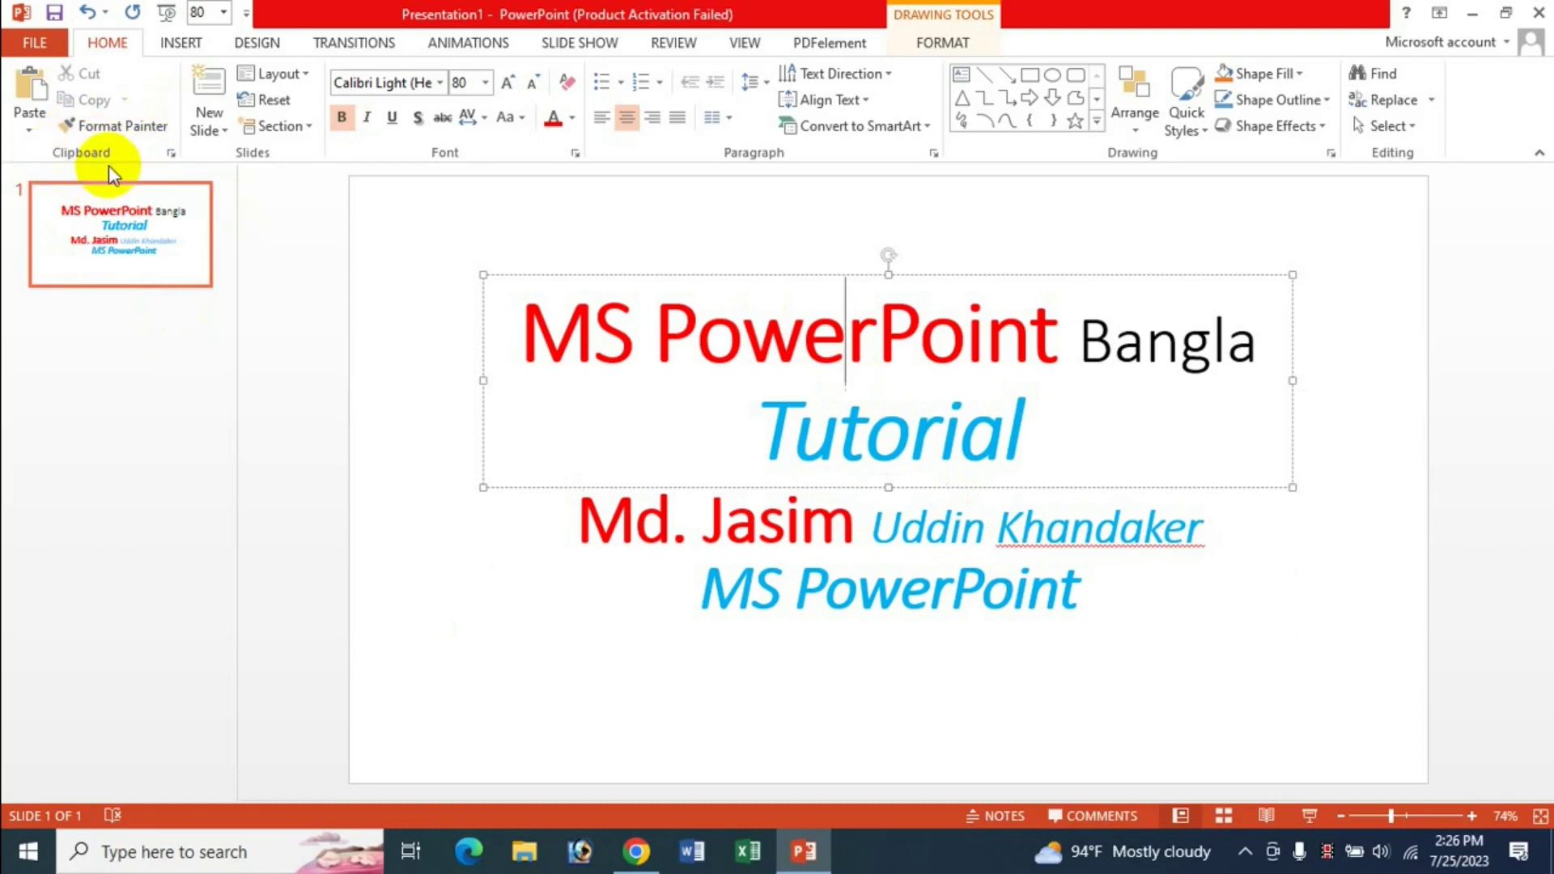
Open the Clipboard pane and paste 'MS PowerPoint' on a new subtitle line.
click(171, 154)
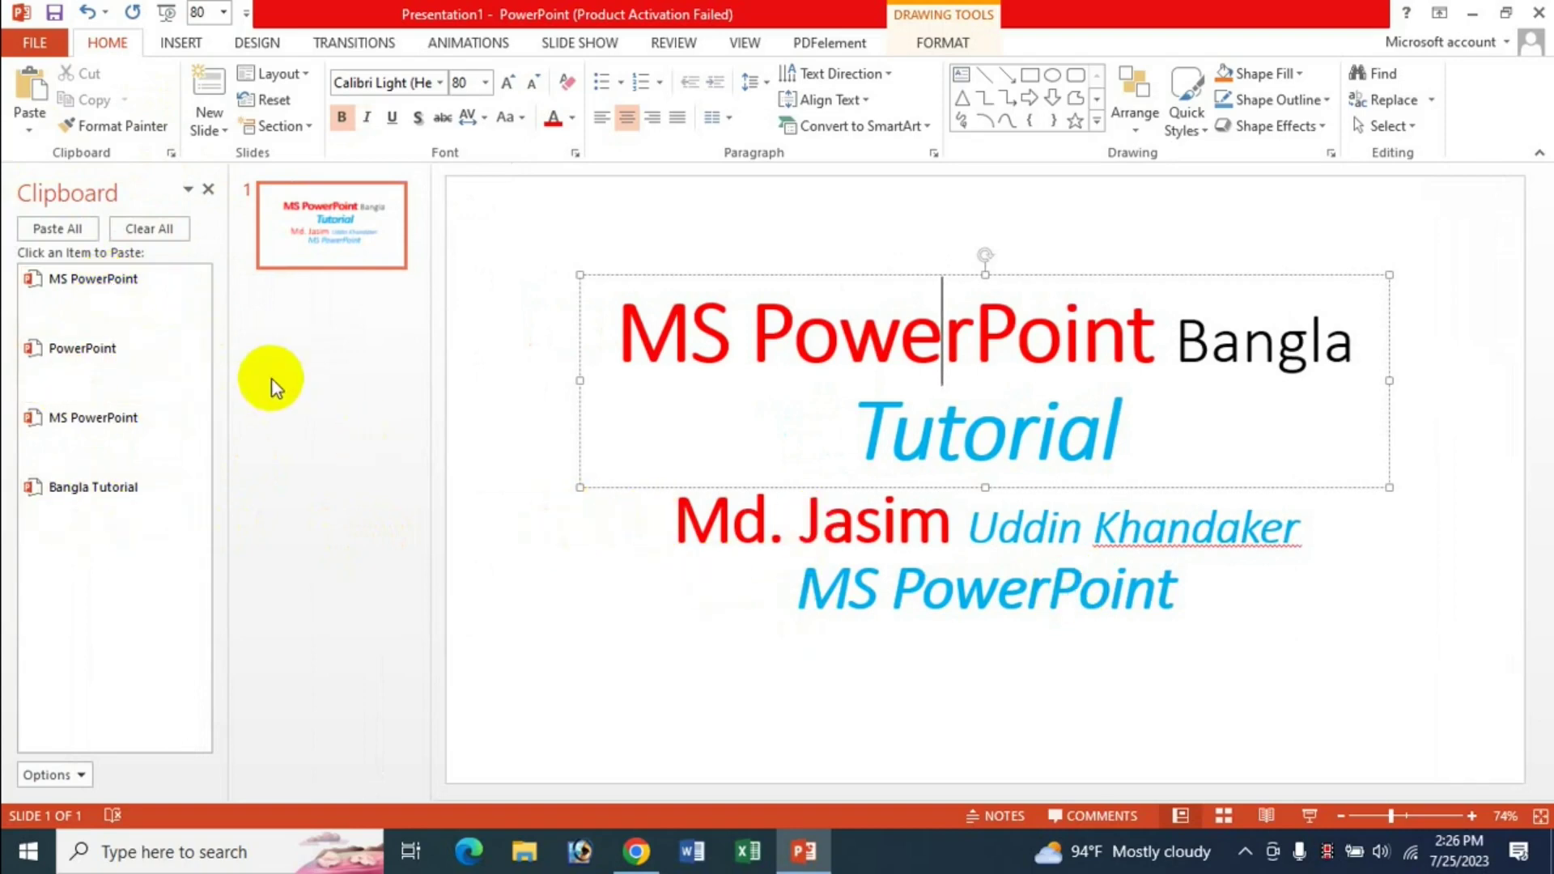
click(942, 340)
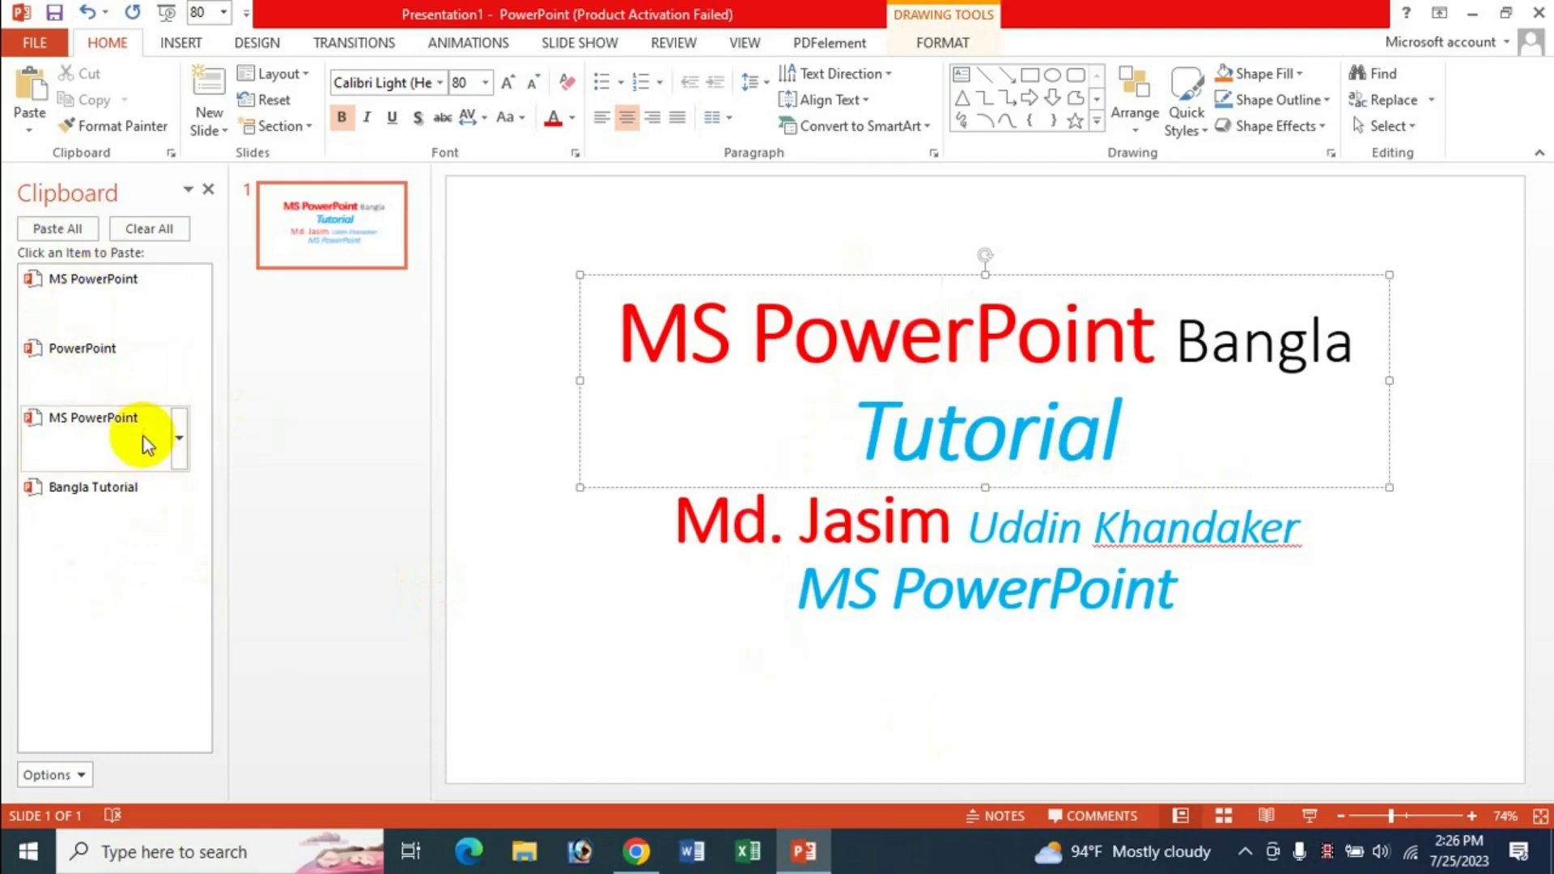
click(1206, 589)
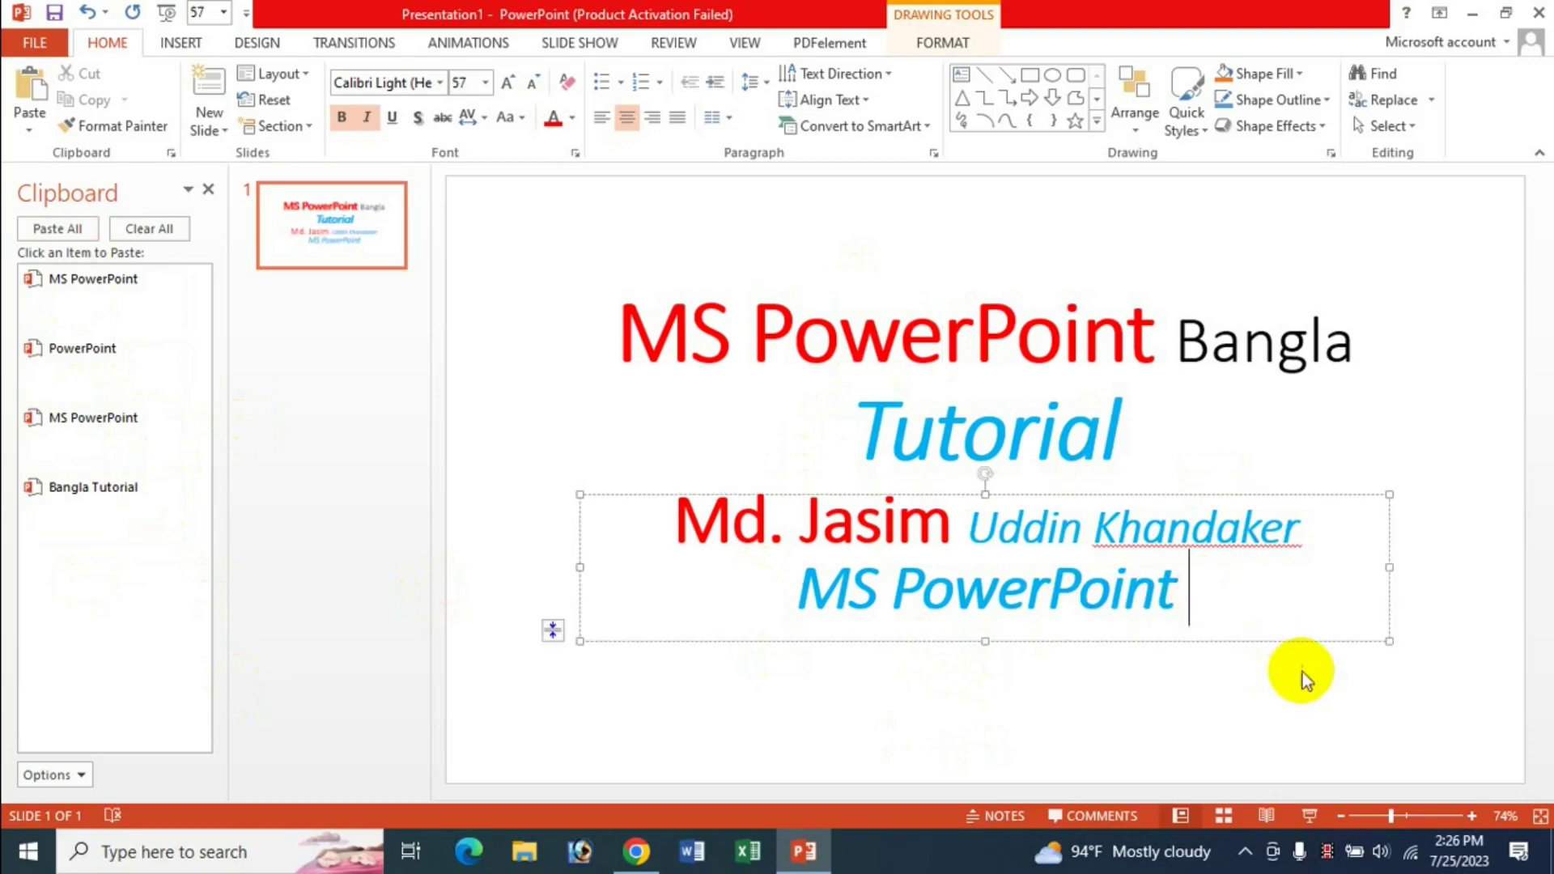
key(Return)
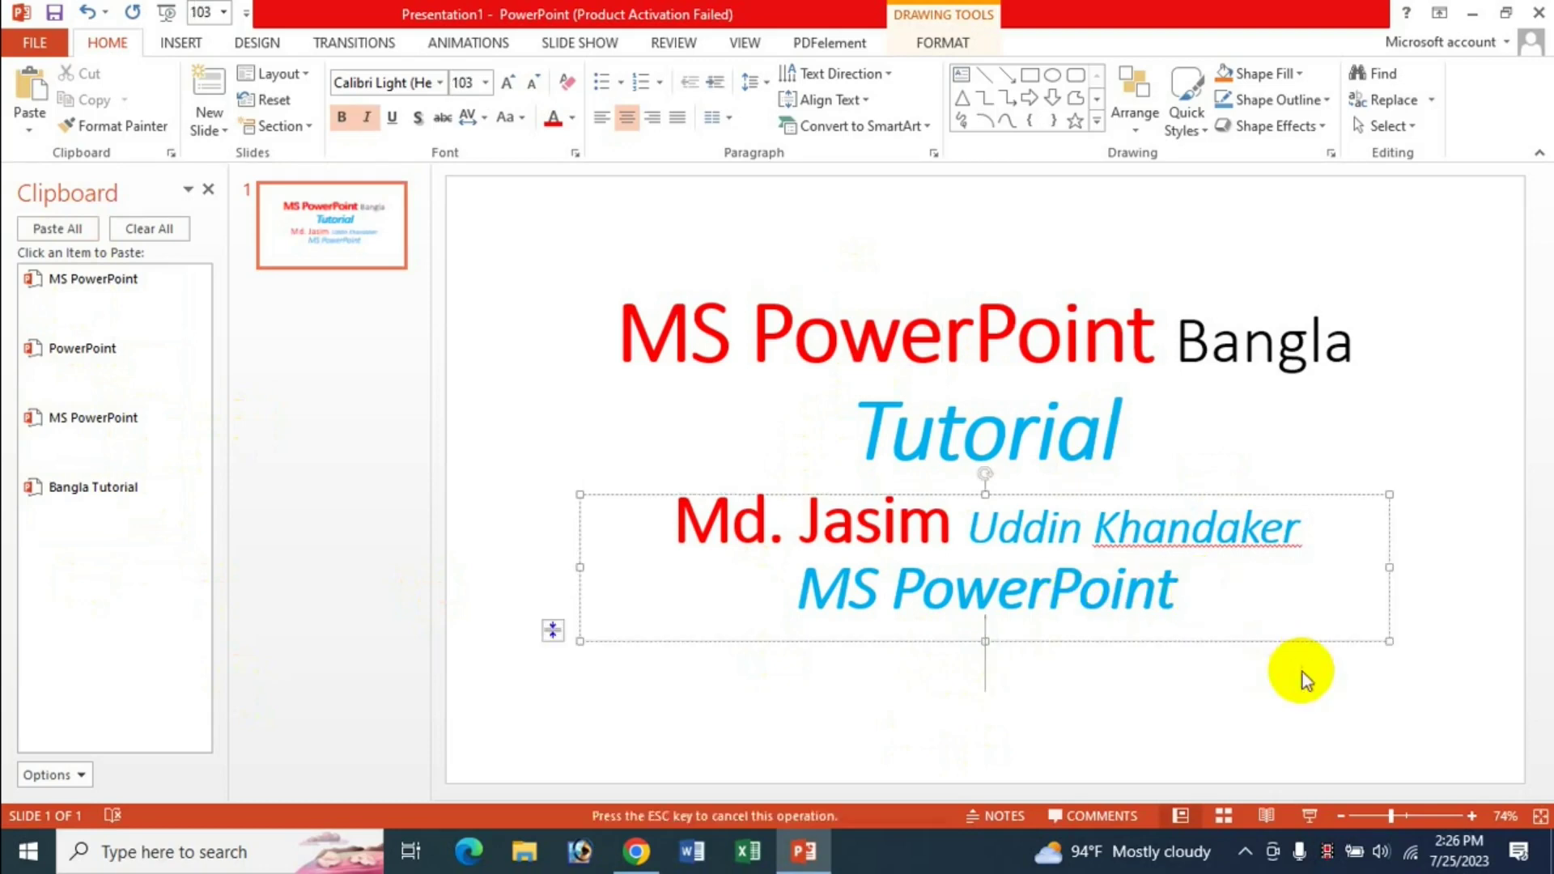
text(MS PowerPoint)
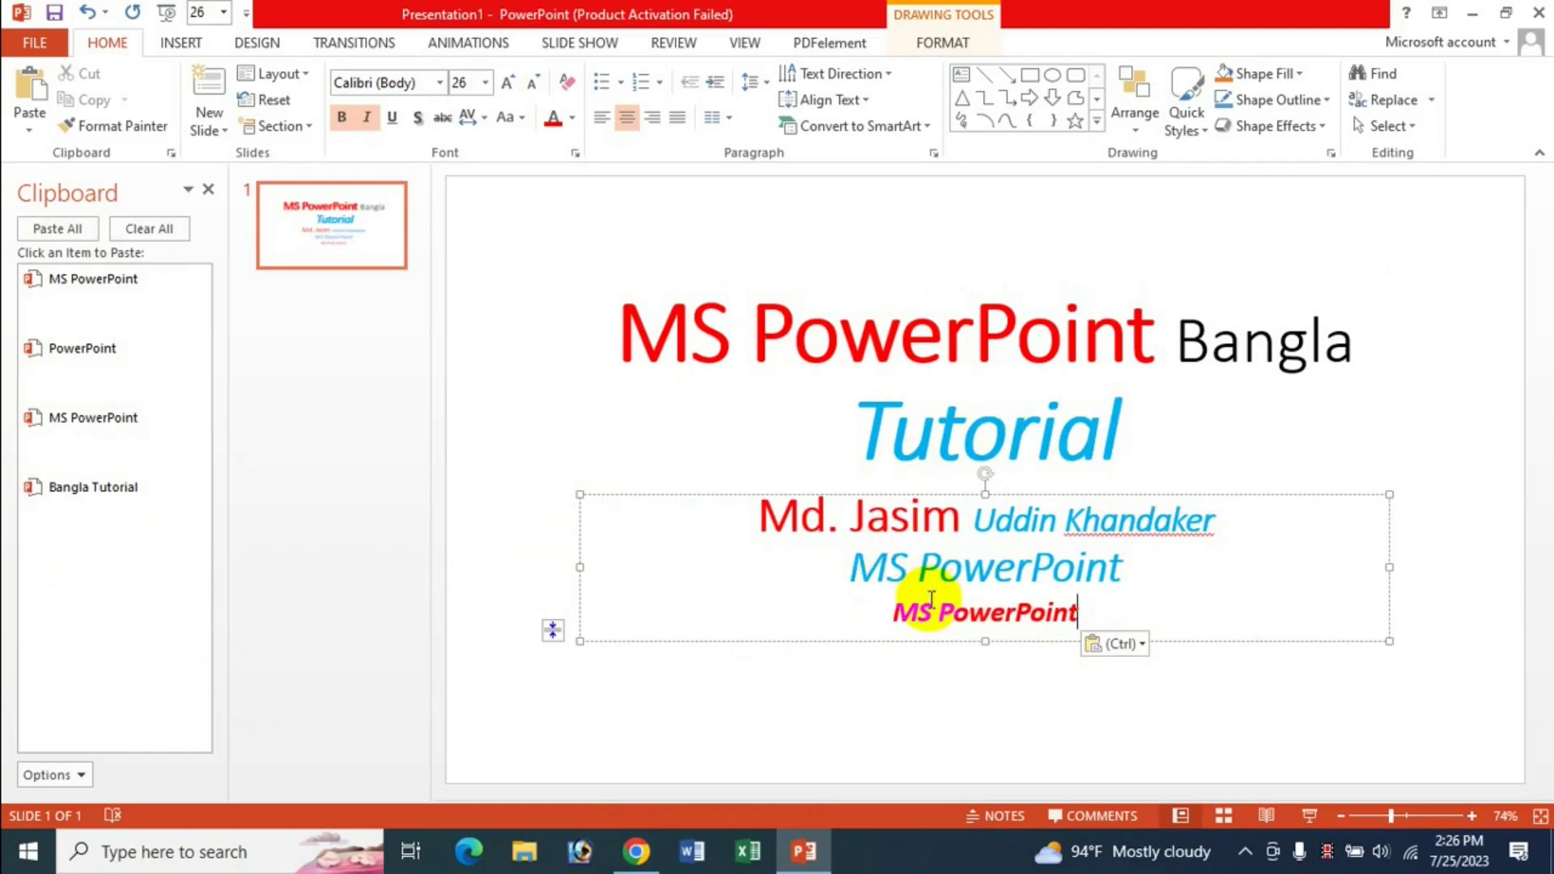
mouse_move(115, 349)
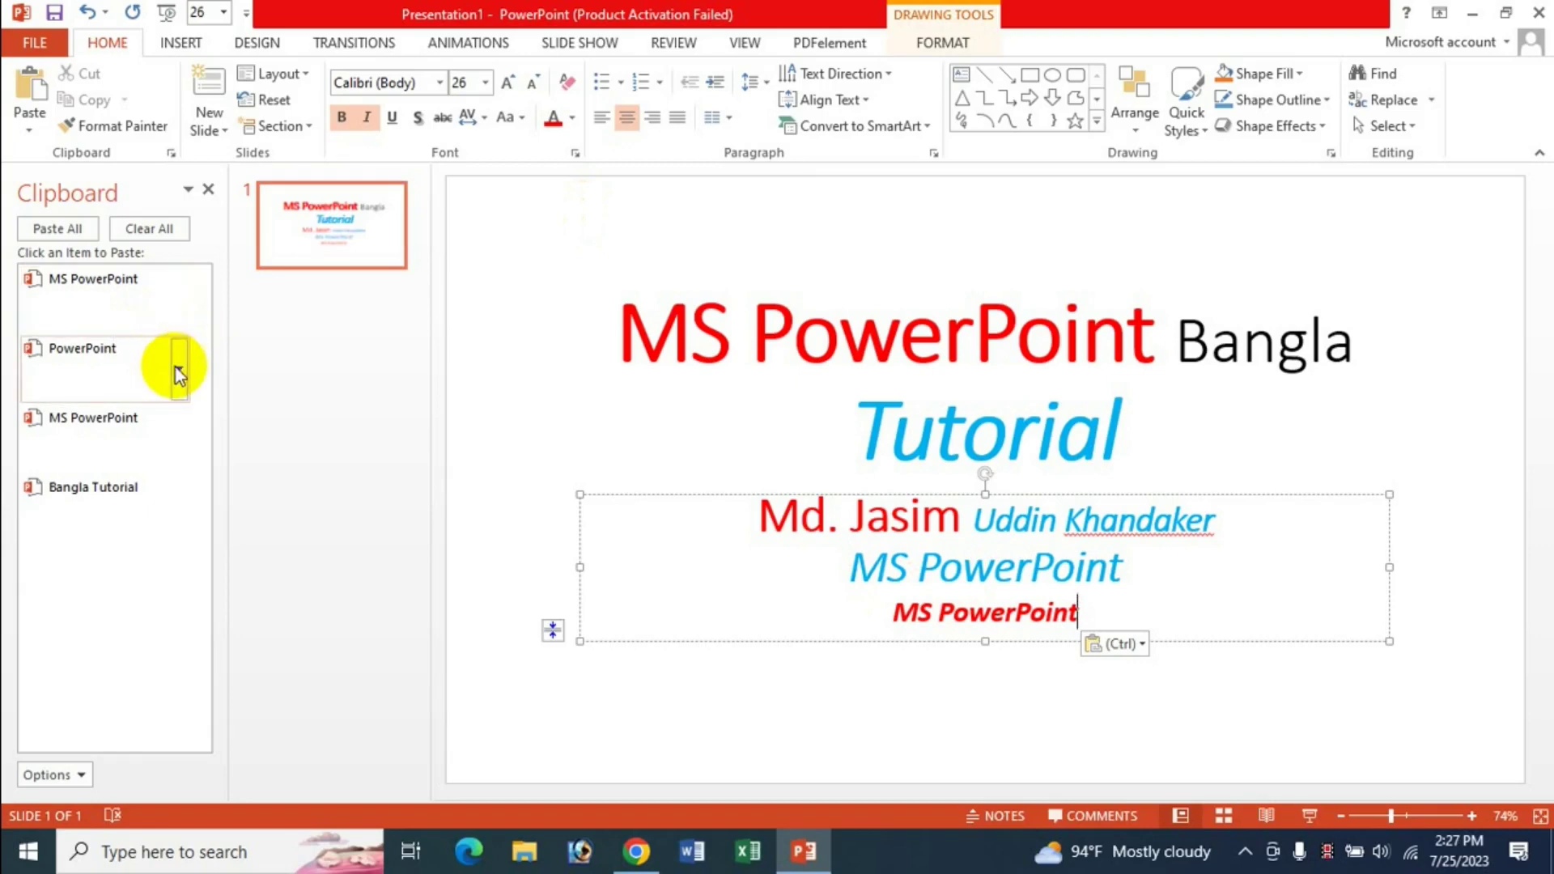
Paste the 'PowerPoint' and 'Bangla Tutorial' clipboard items after it, plus 'Bangla Tutorial' as a separate box.
click(177, 368)
click(154, 419)
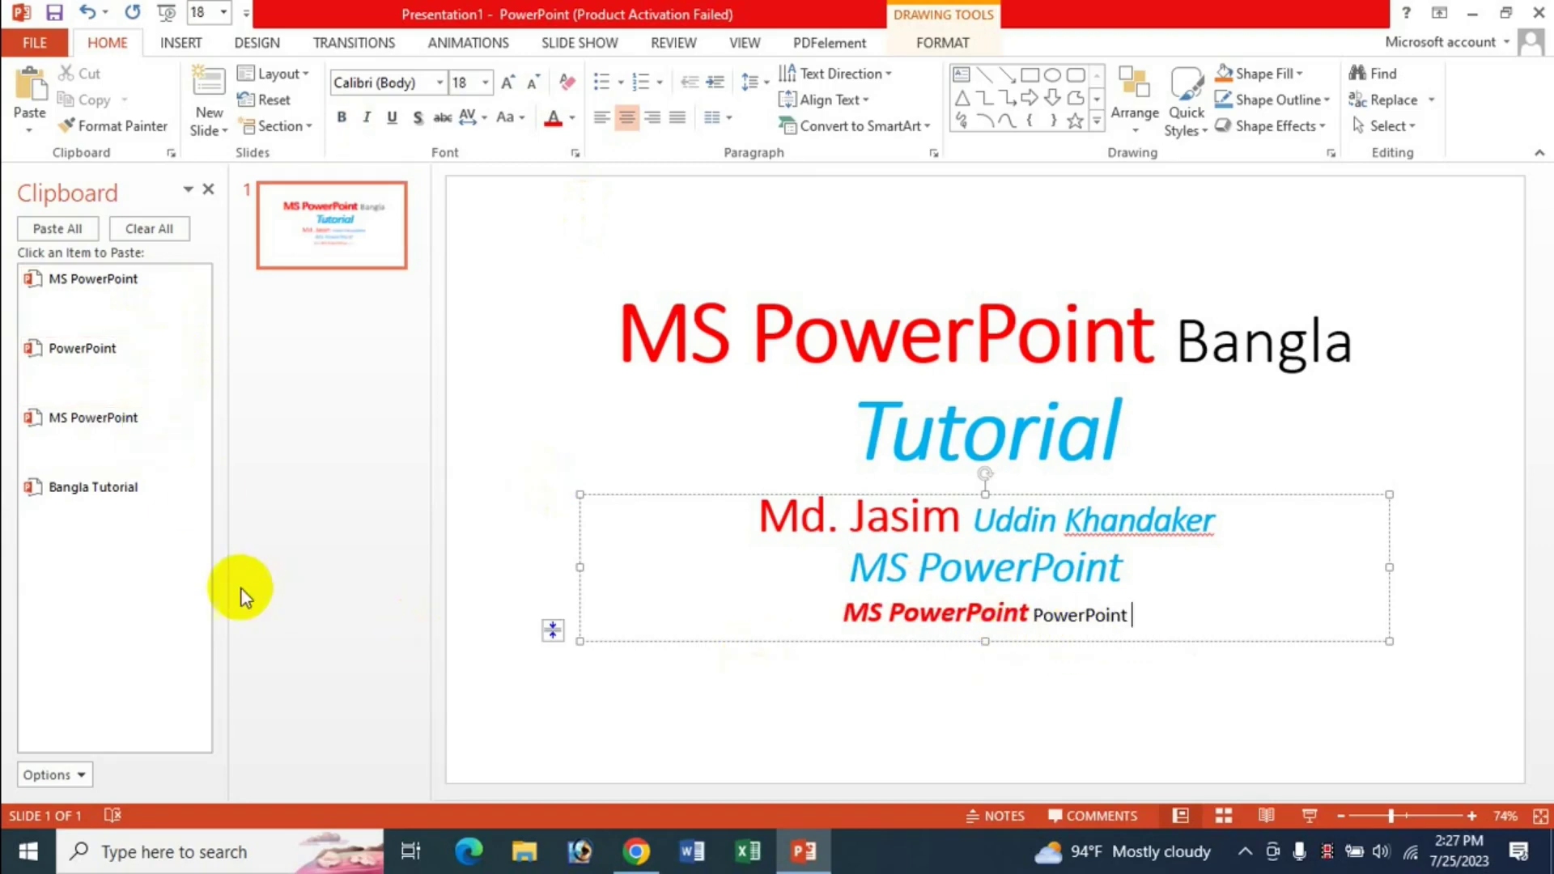
click(179, 508)
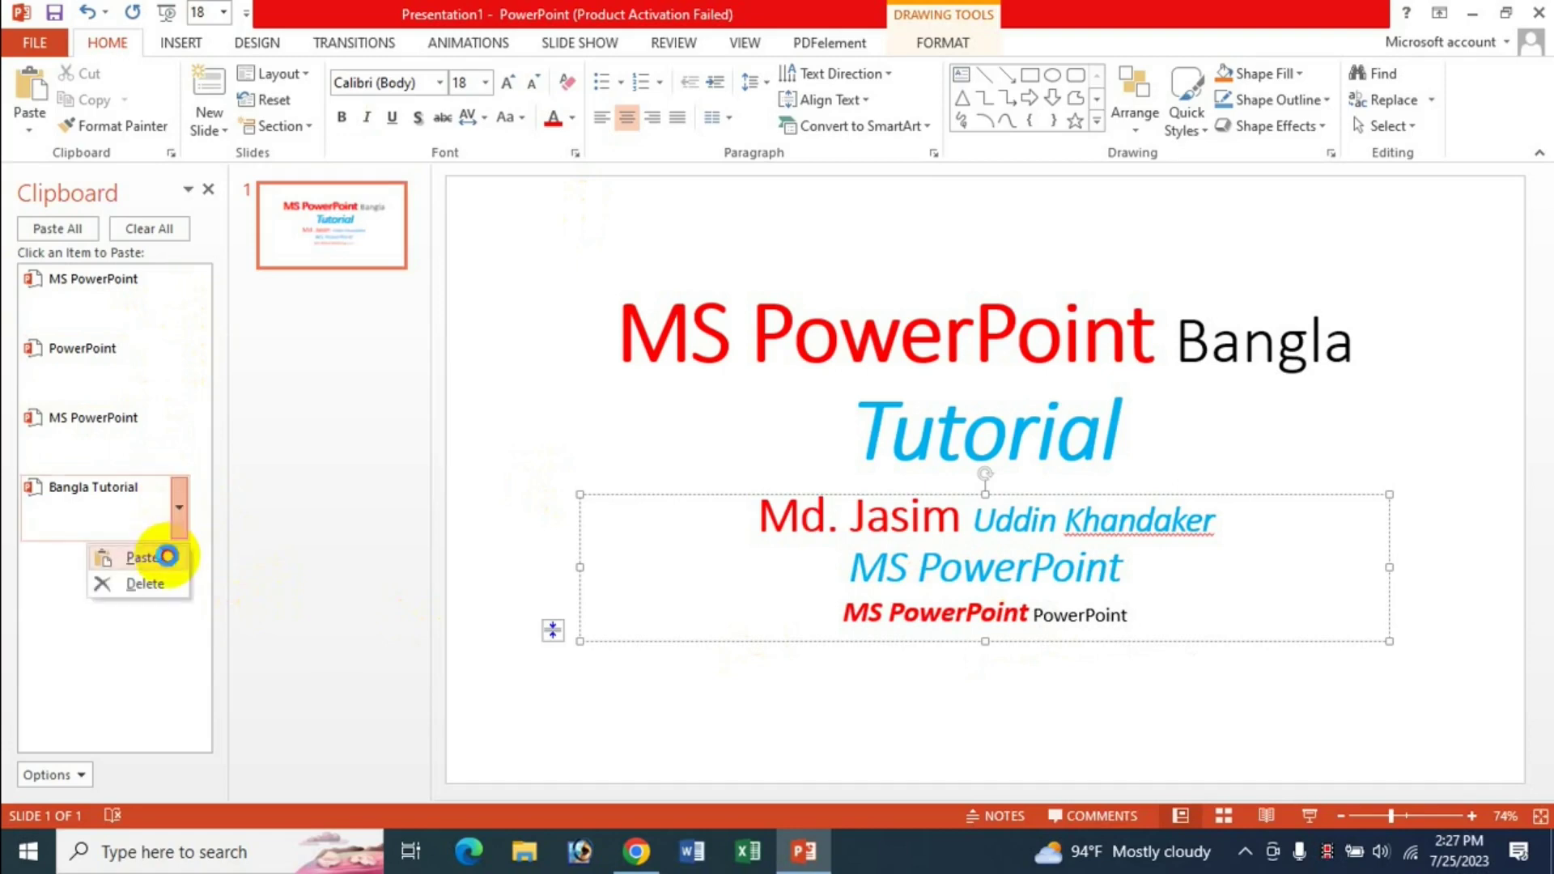
click(168, 556)
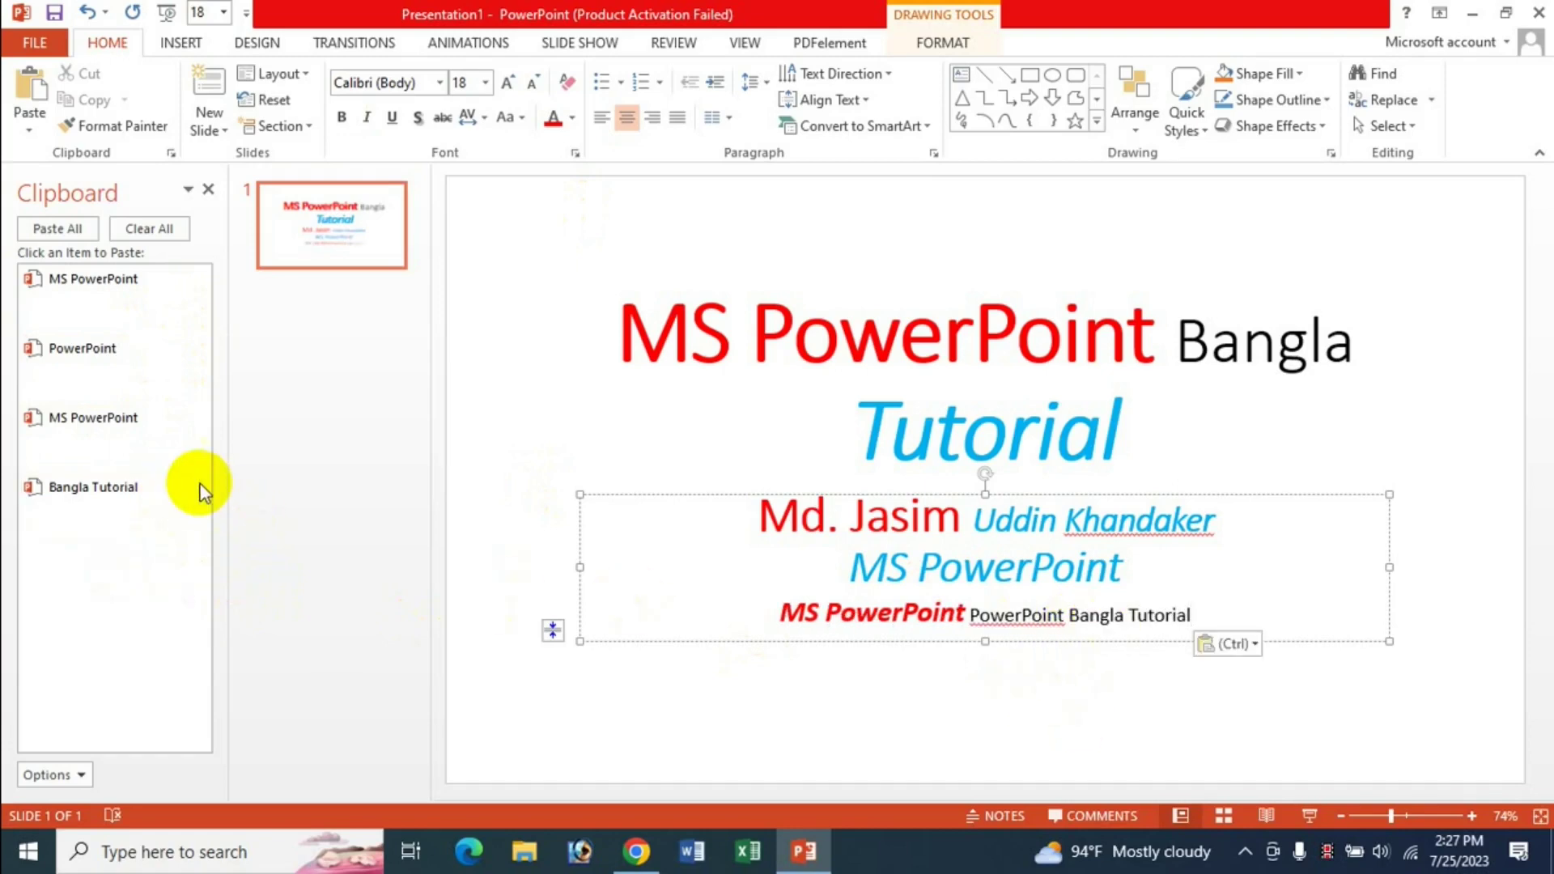
mouse_move(104, 364)
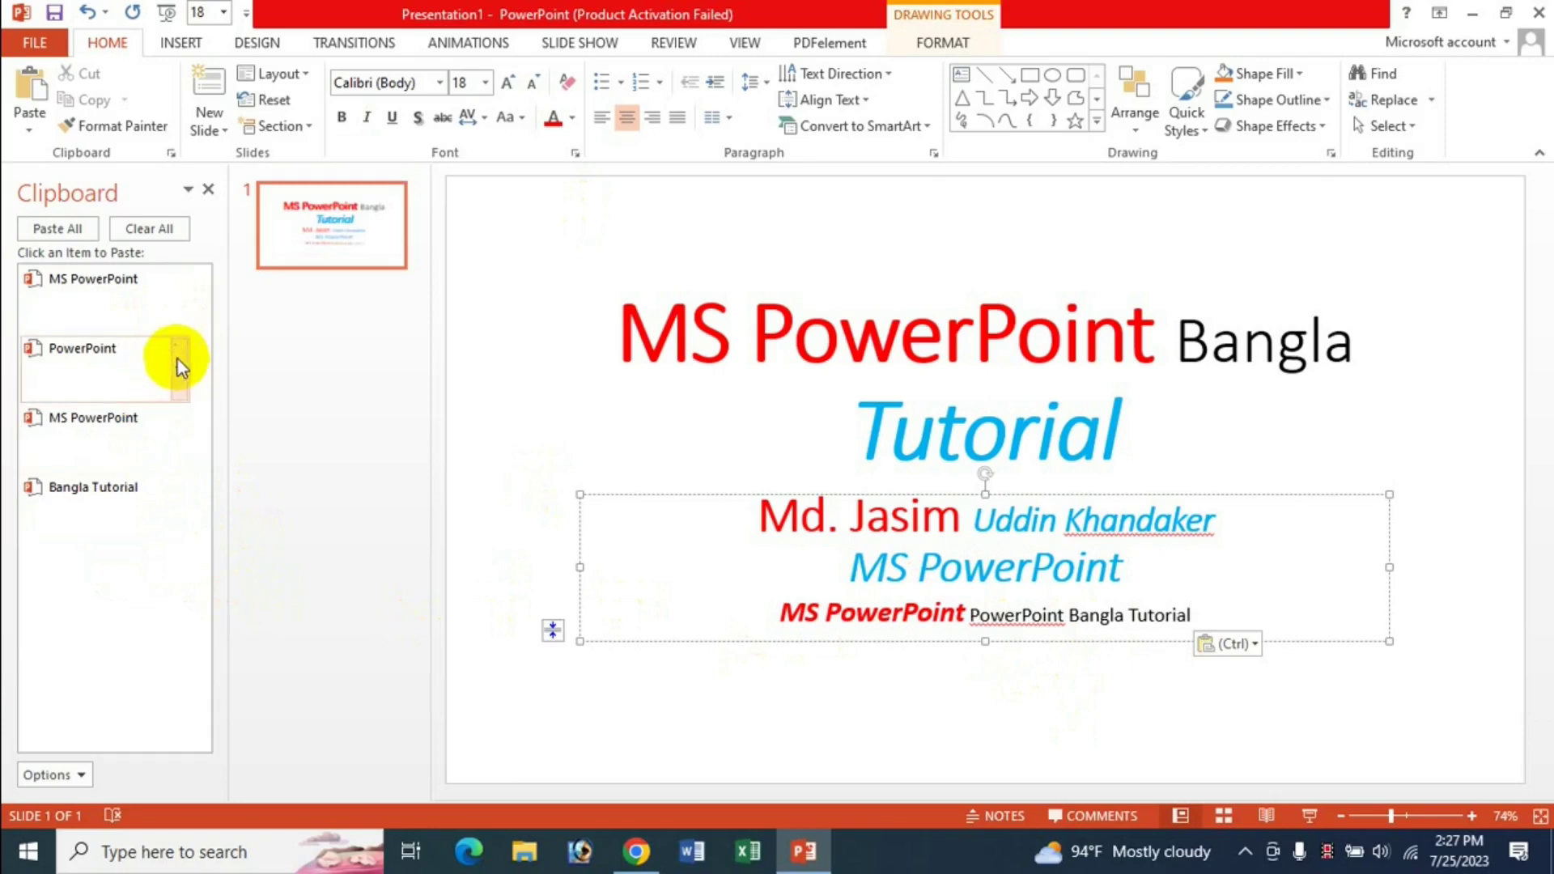
click(179, 367)
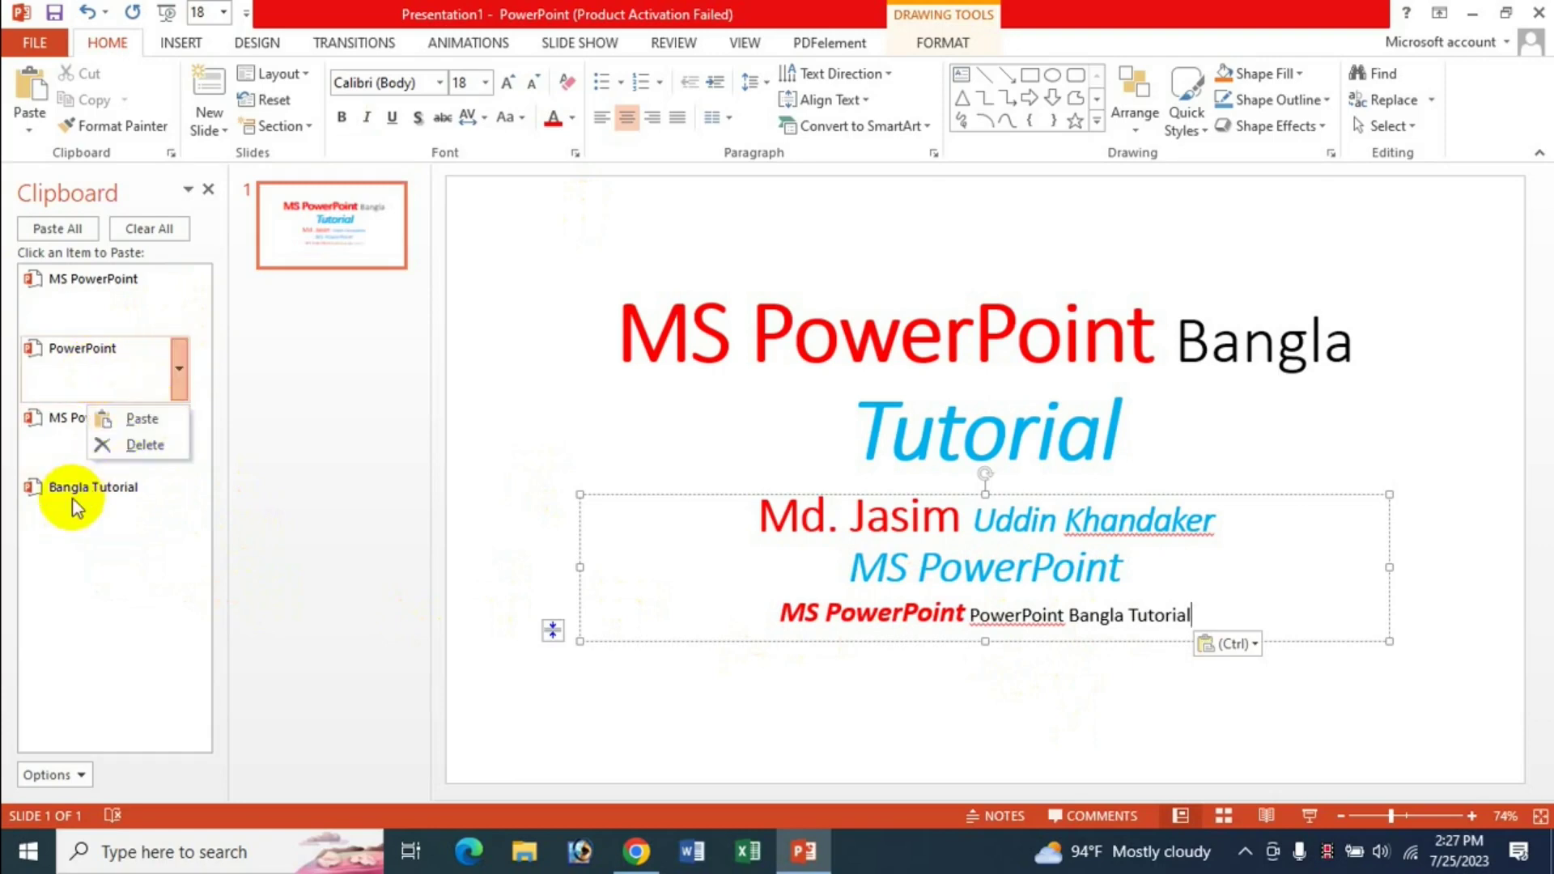
click(324, 540)
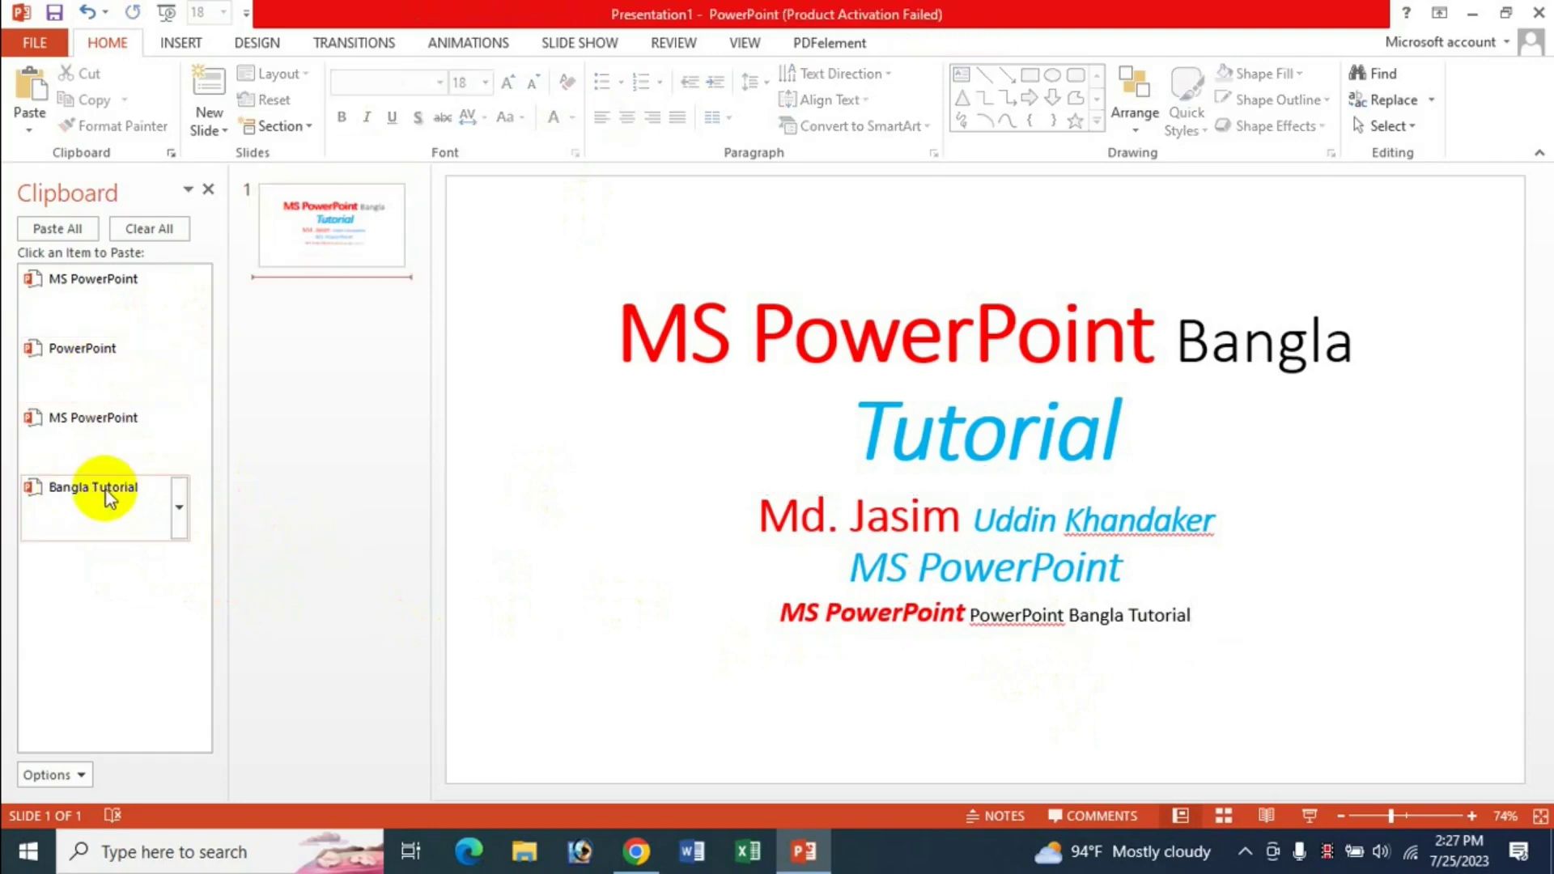
click(105, 490)
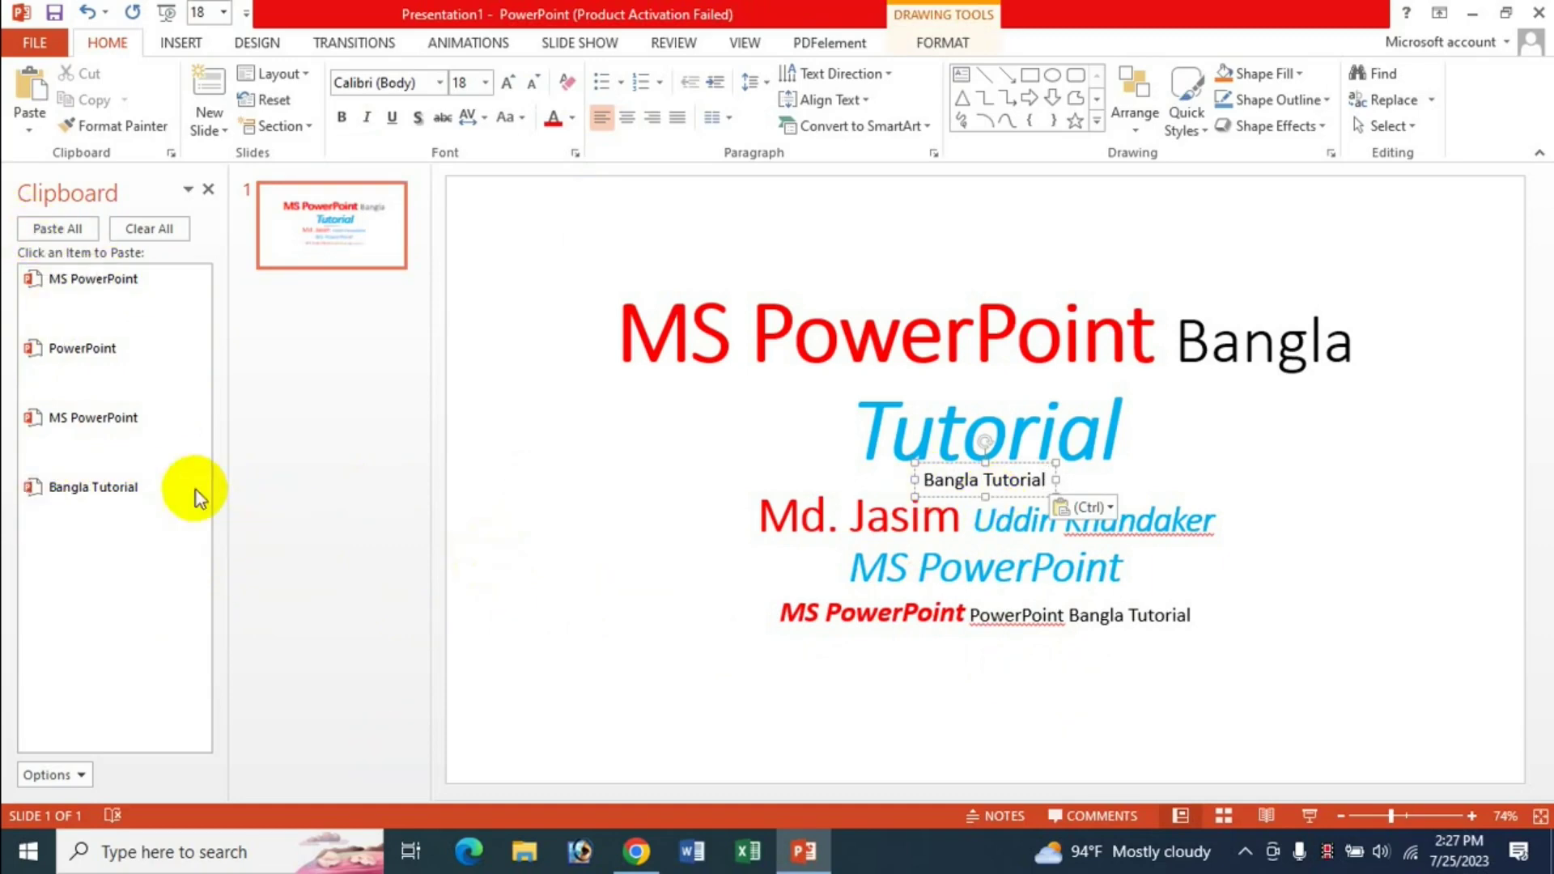
Delete the 'Bangla Tutorial' item, clear all clipboard items and close the pane.
click(180, 508)
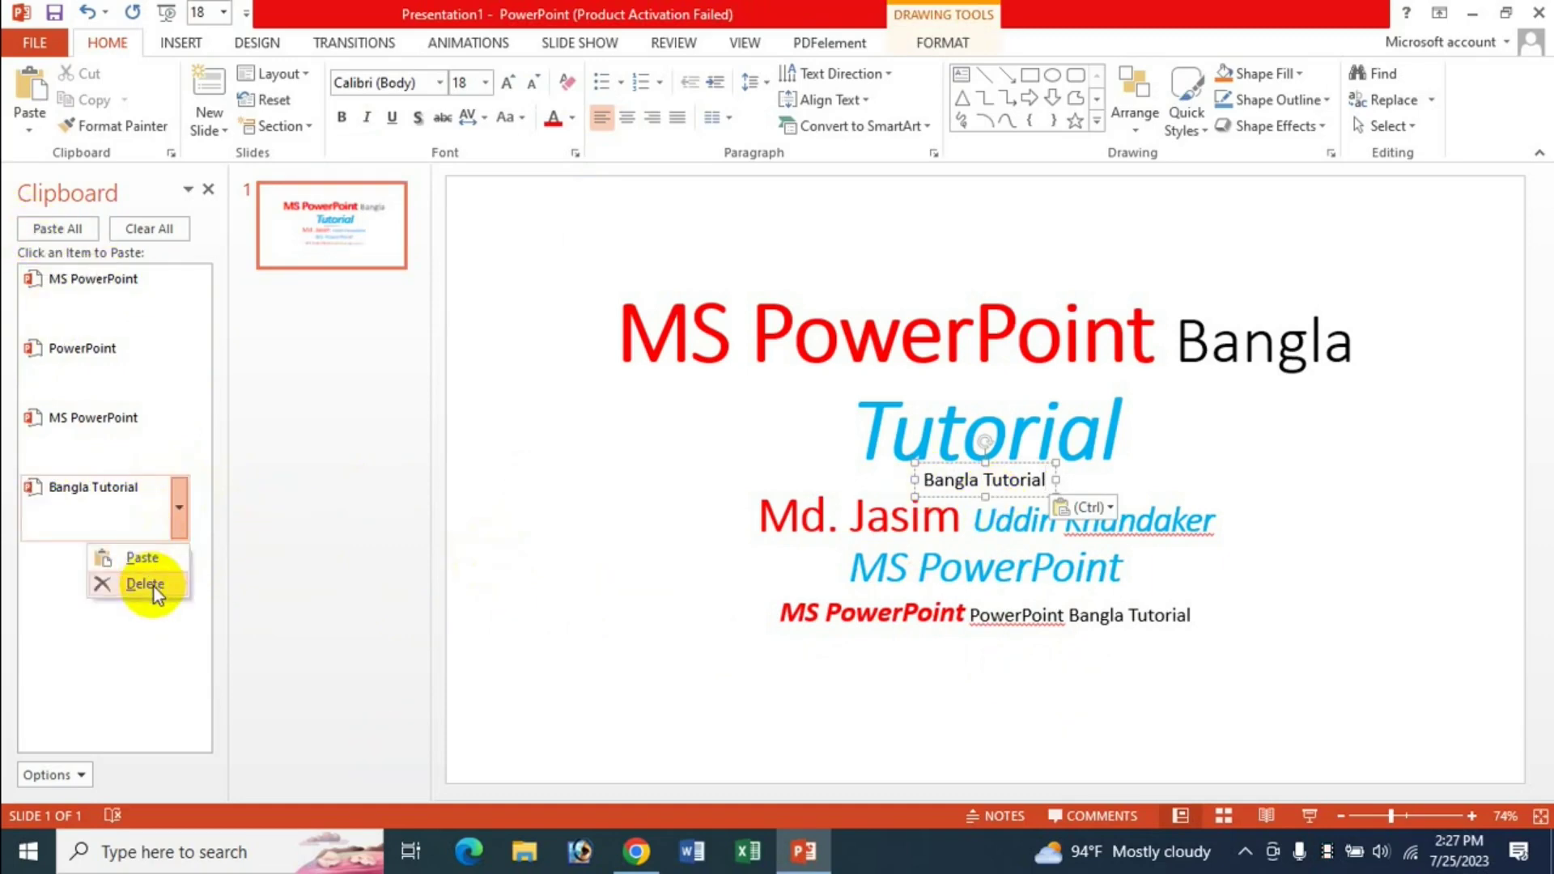
click(275, 512)
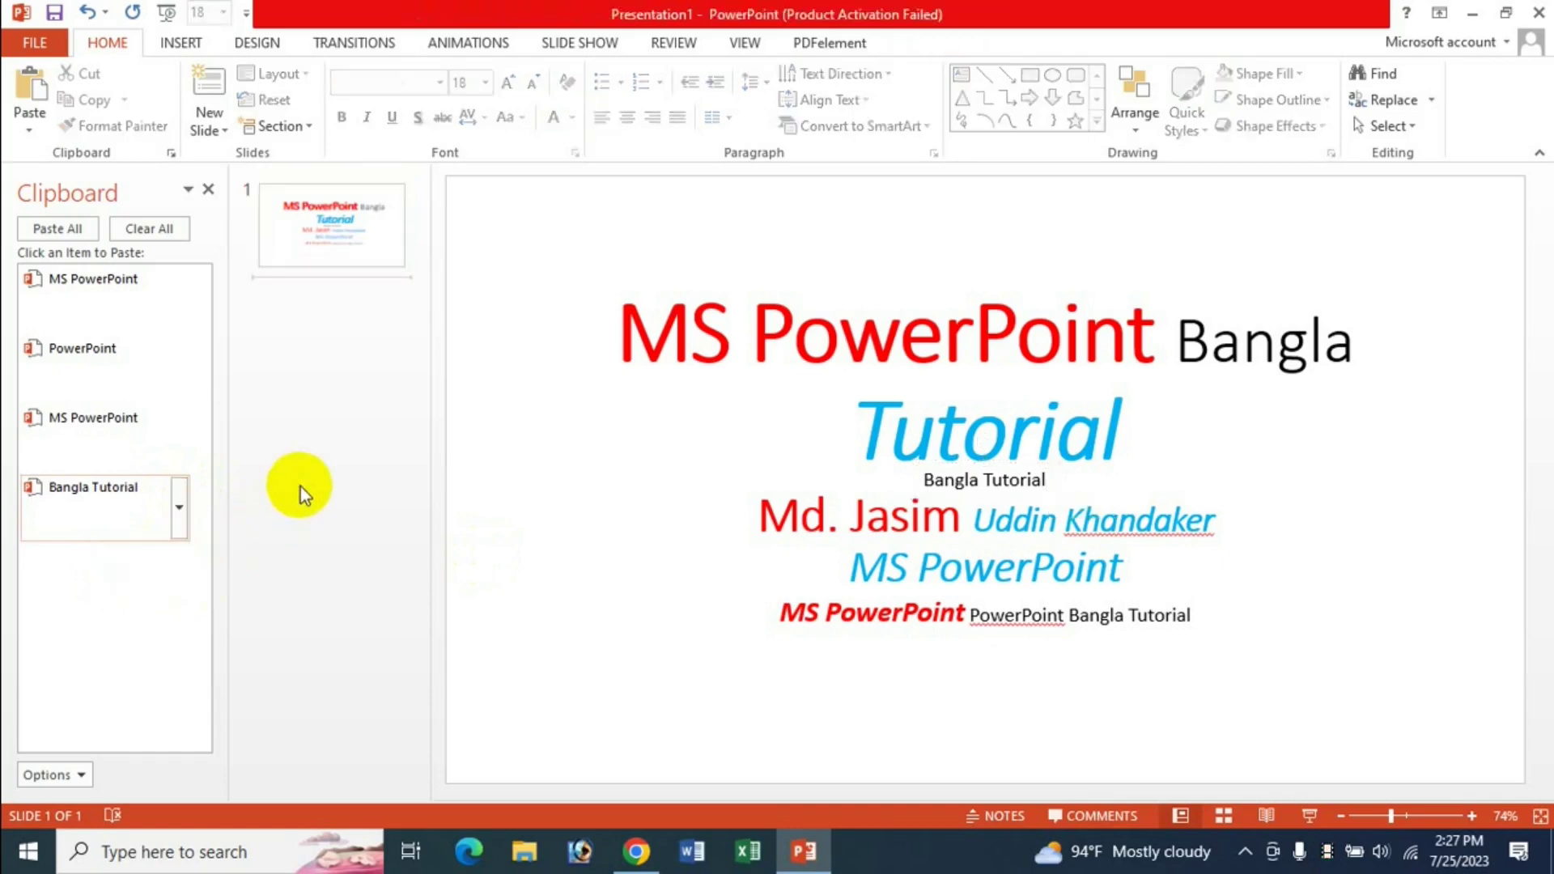
click(150, 229)
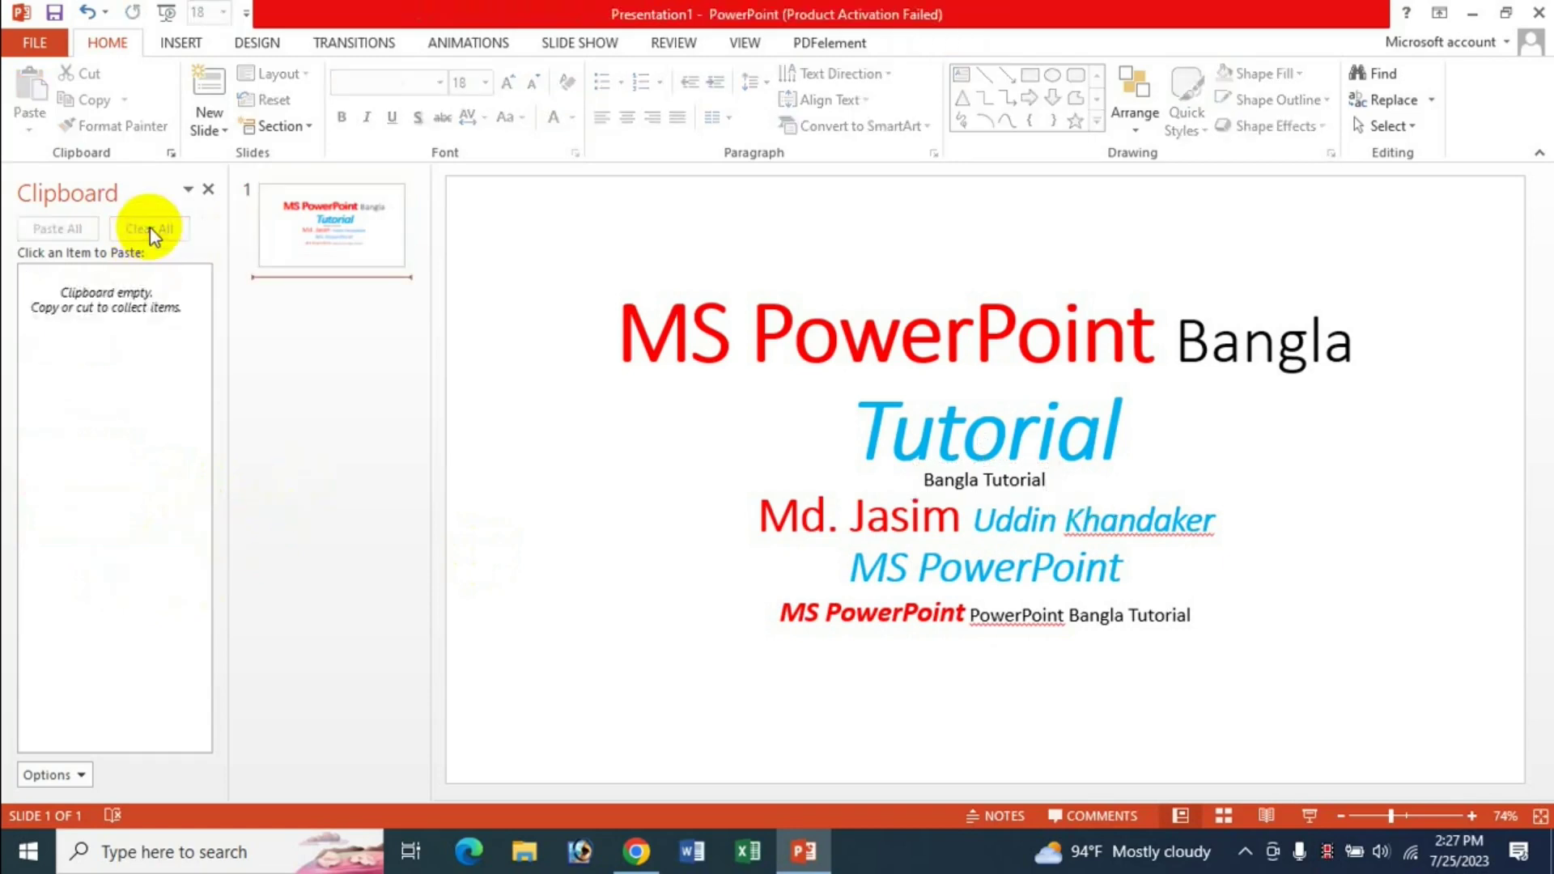
click(208, 189)
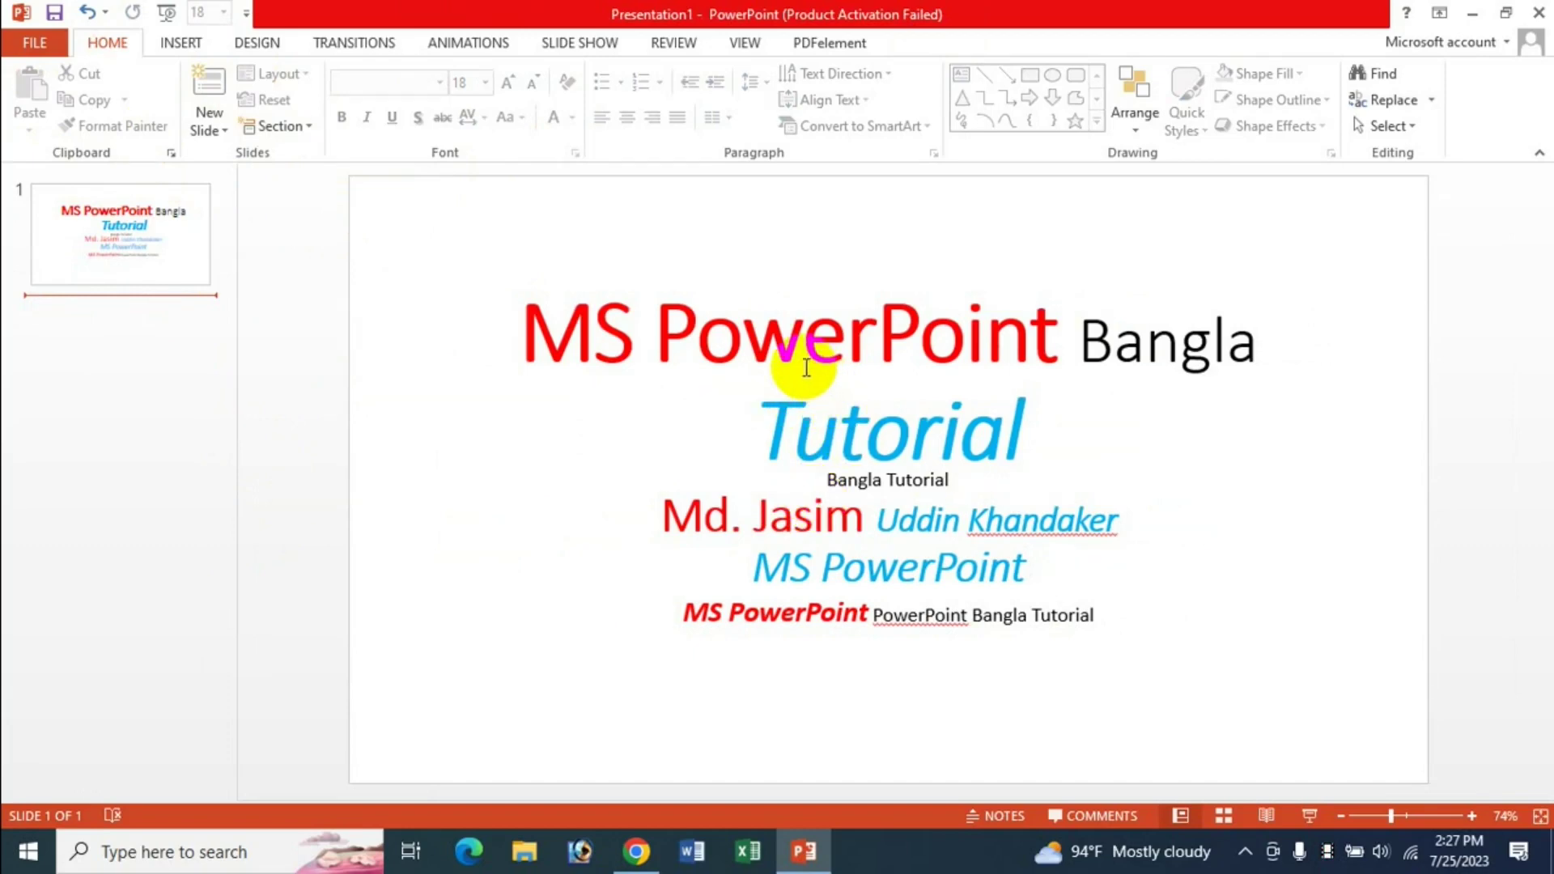
Insert a Title and Content slide as slide 2 after the title slide.
click(682, 429)
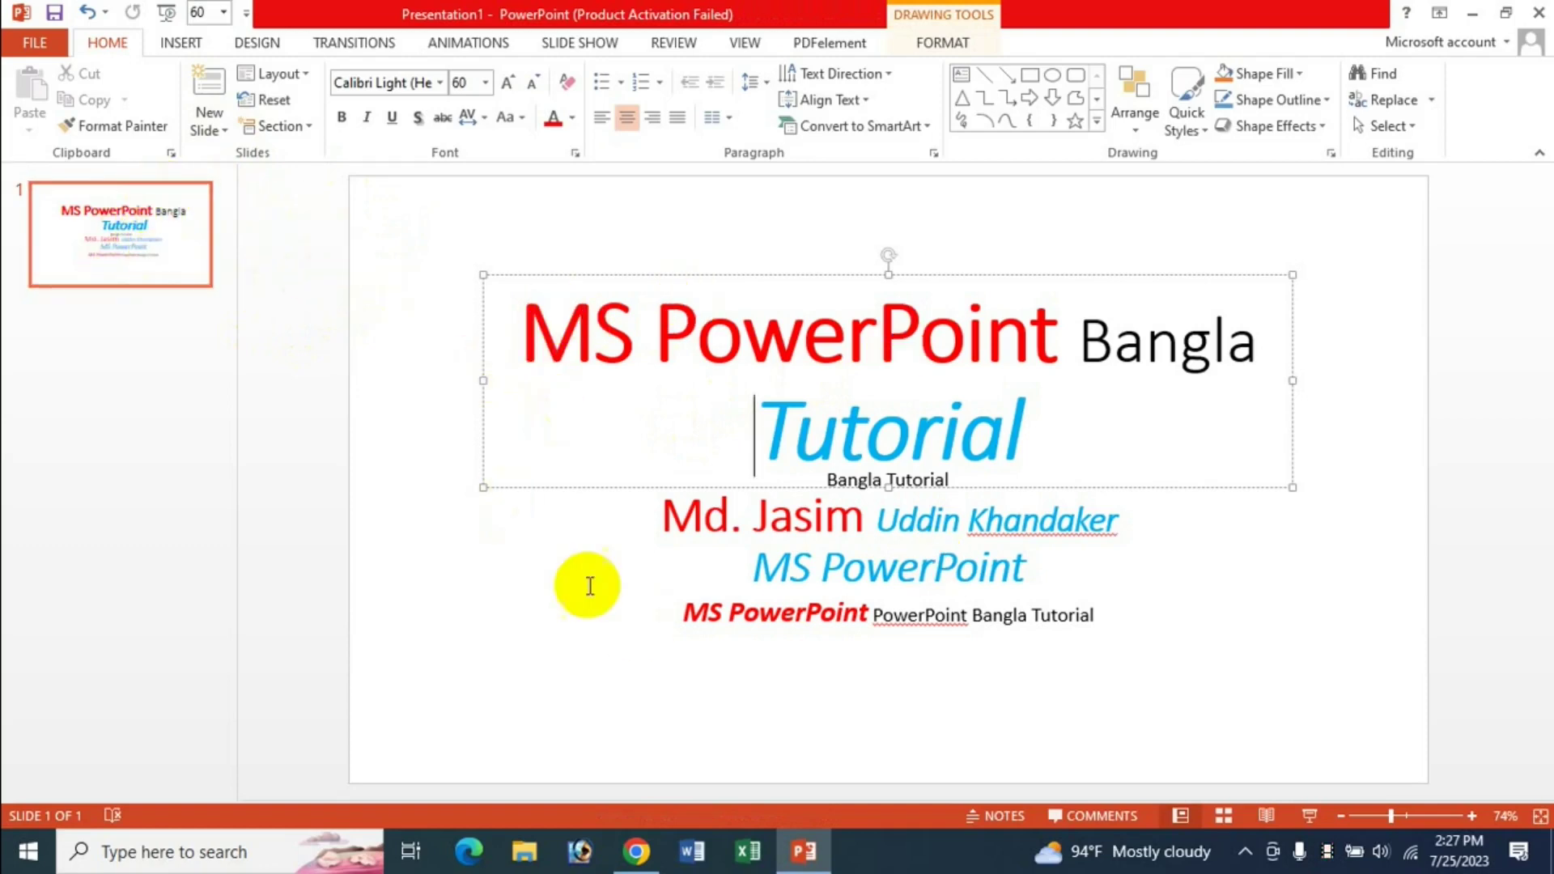
click(703, 386)
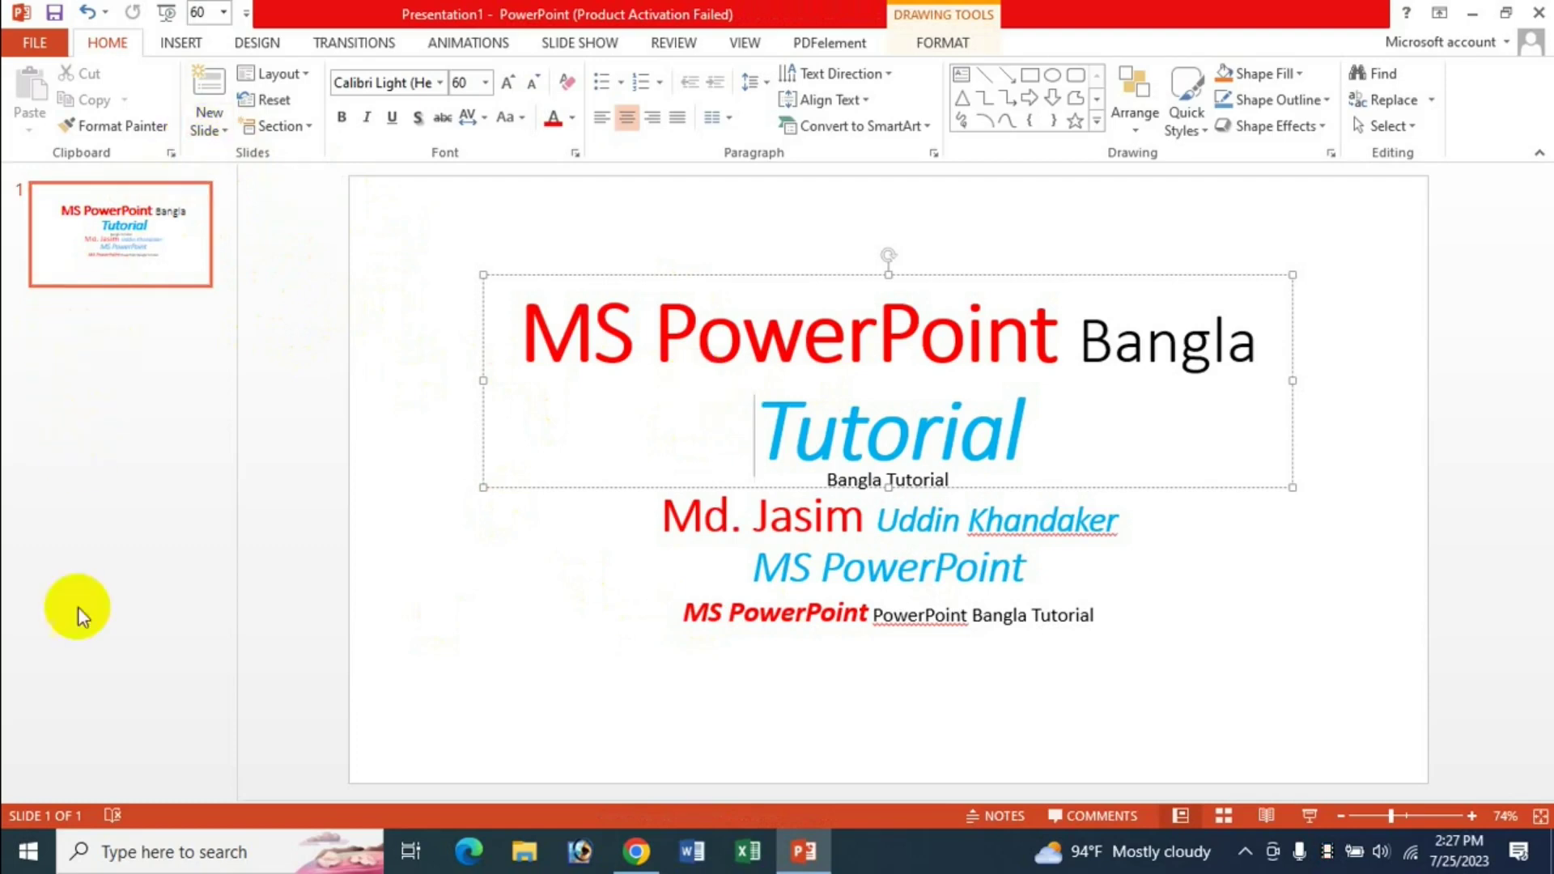
click(212, 105)
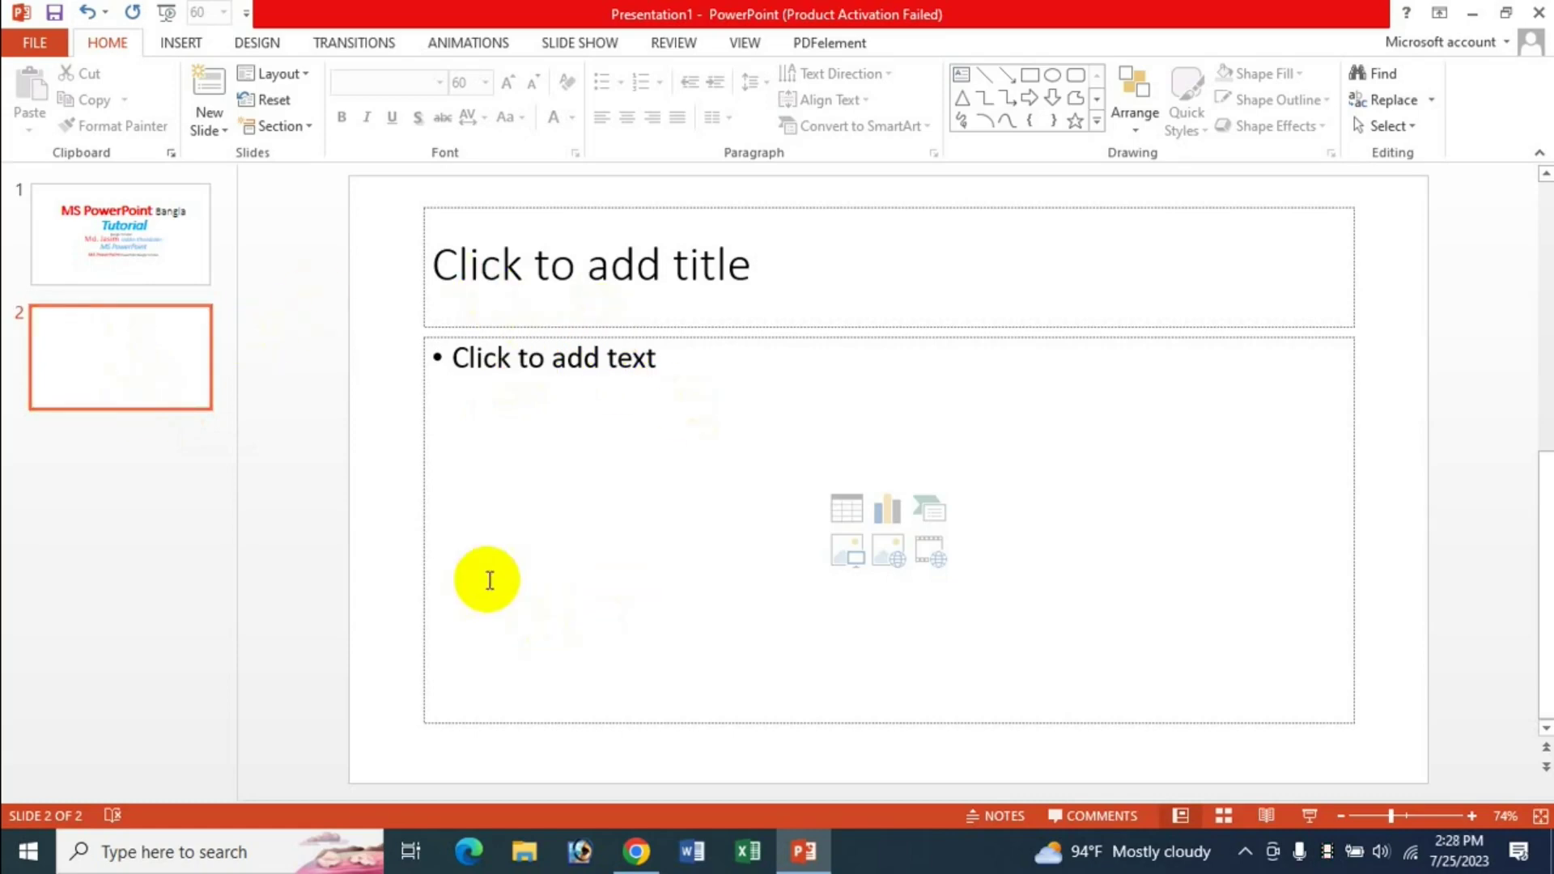
Change slide 2 to the Comparison layout.
click(85, 340)
click(309, 347)
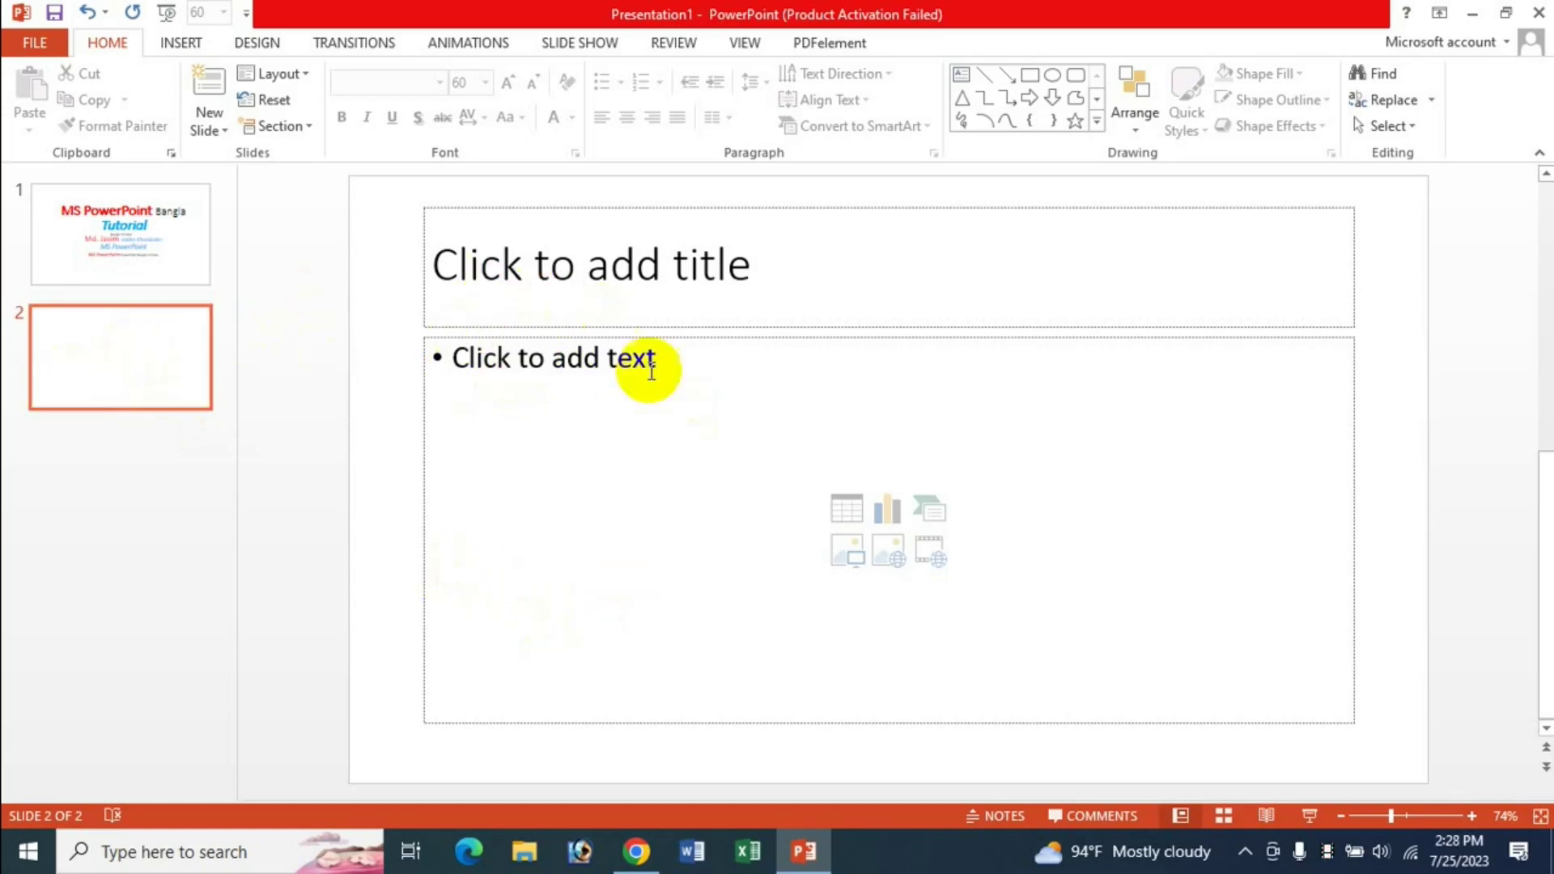
click(308, 76)
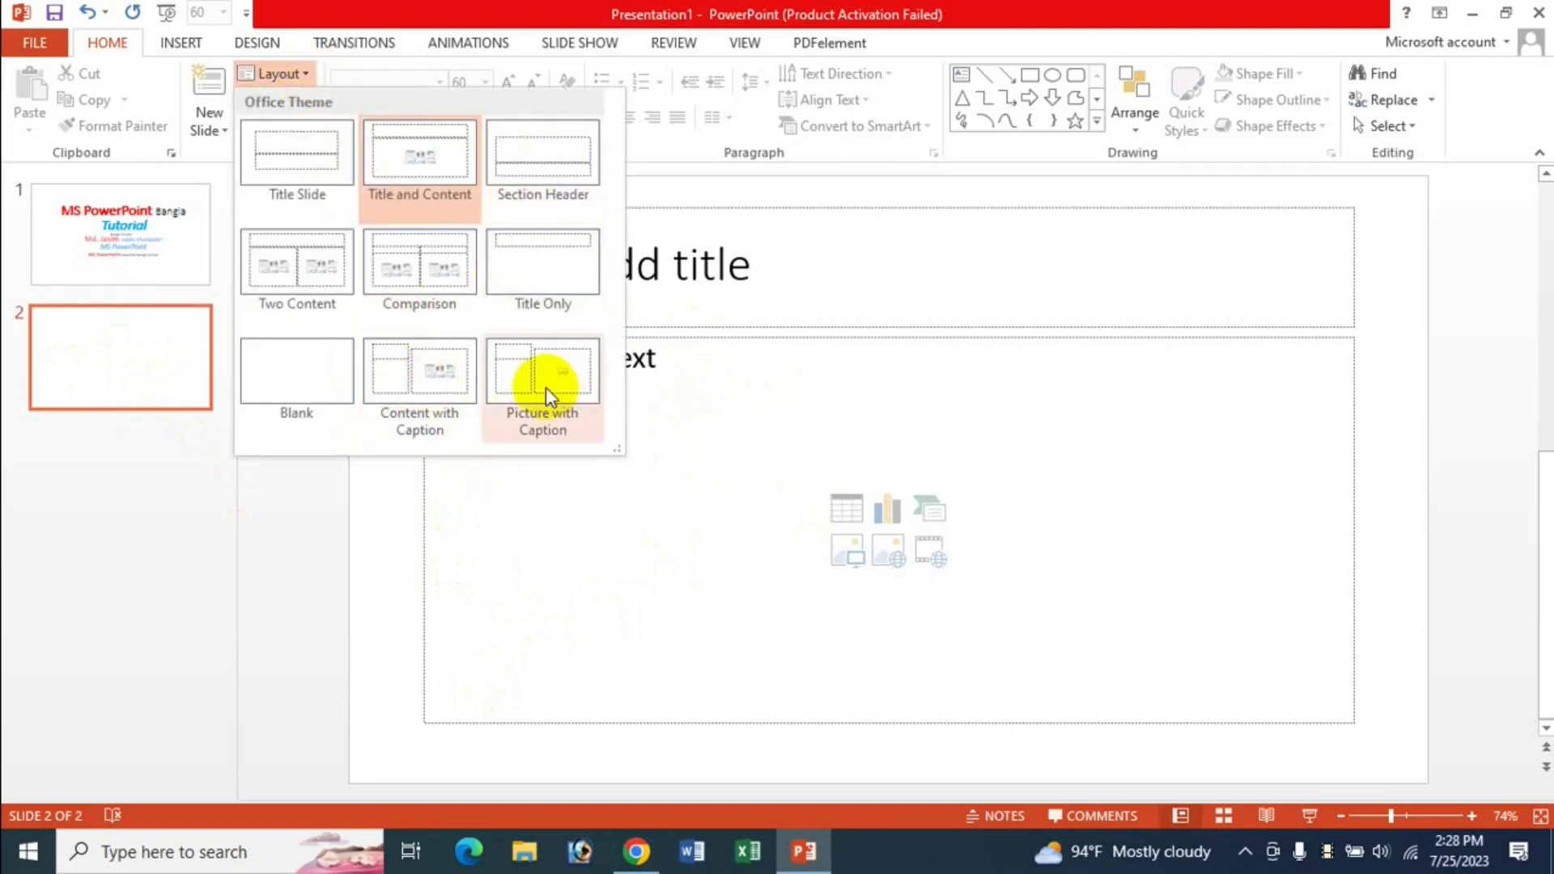
click(410, 270)
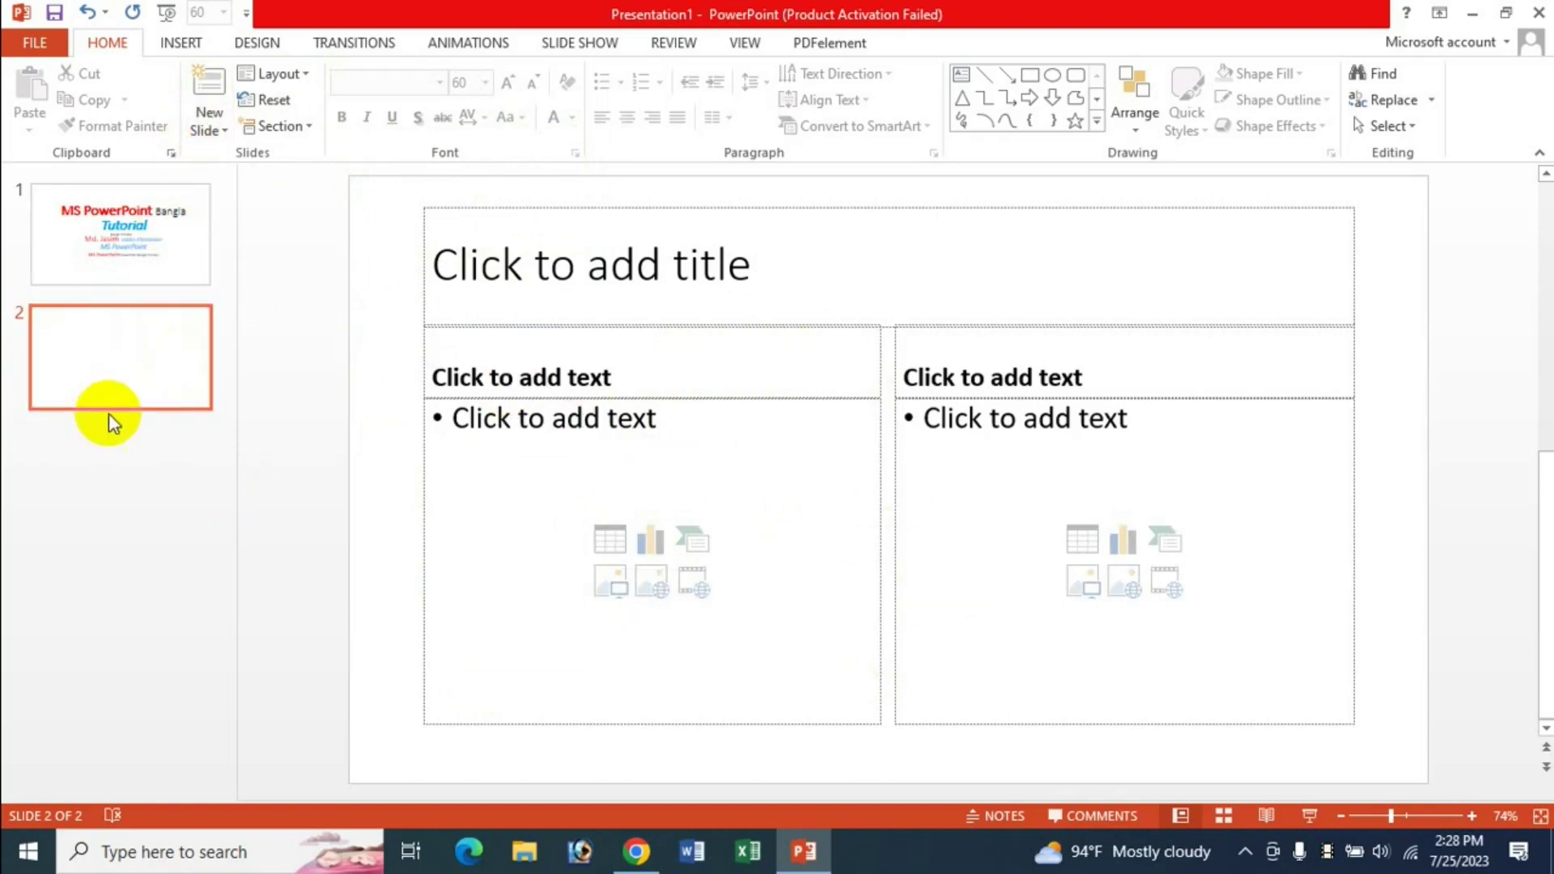
click(301, 75)
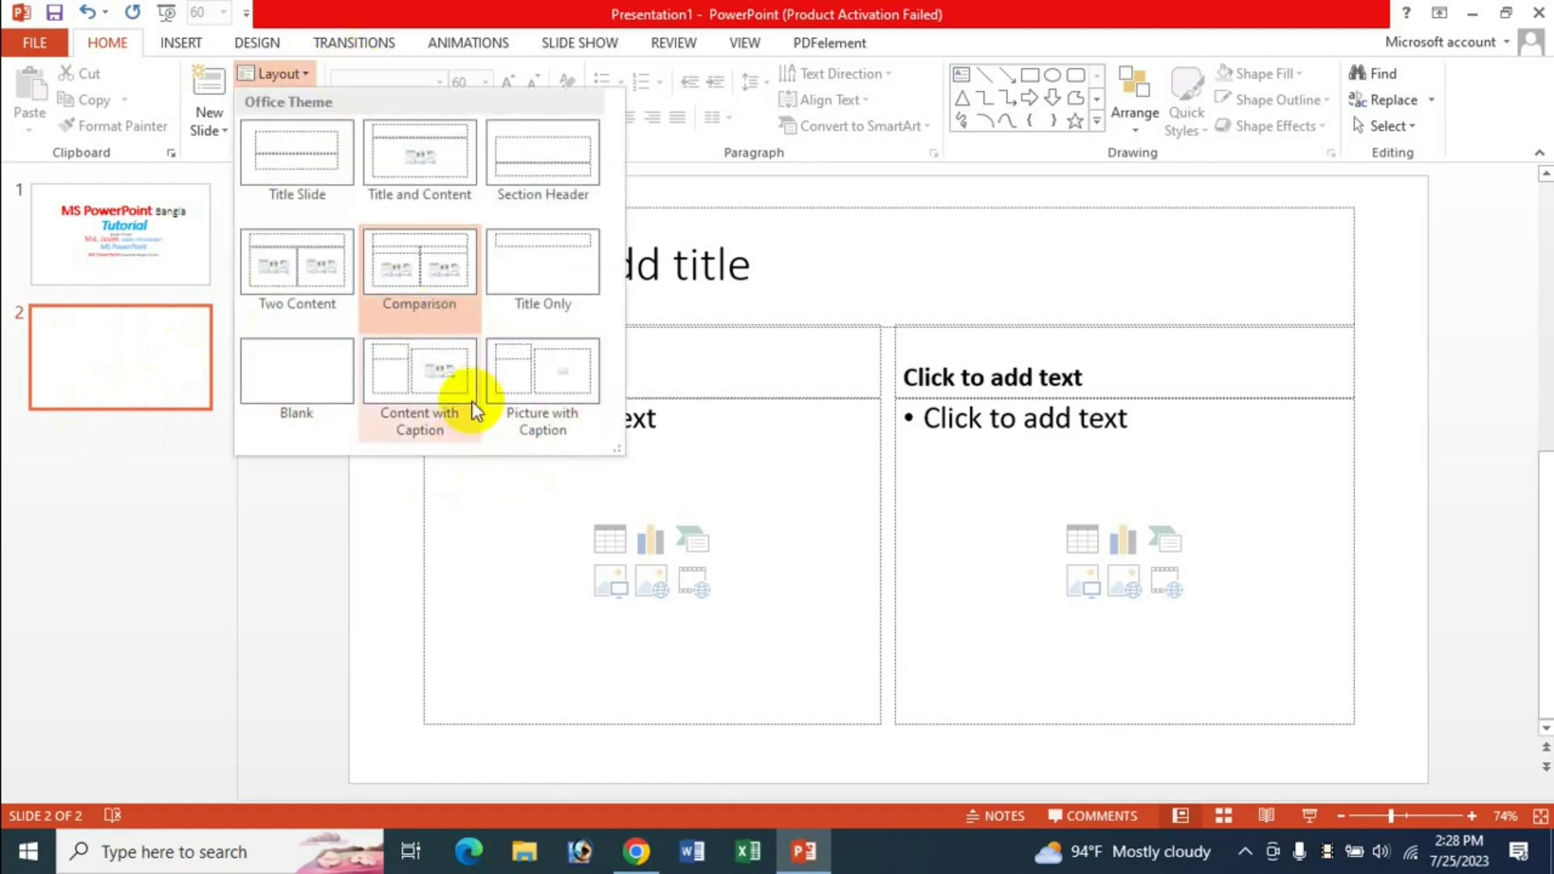
click(534, 14)
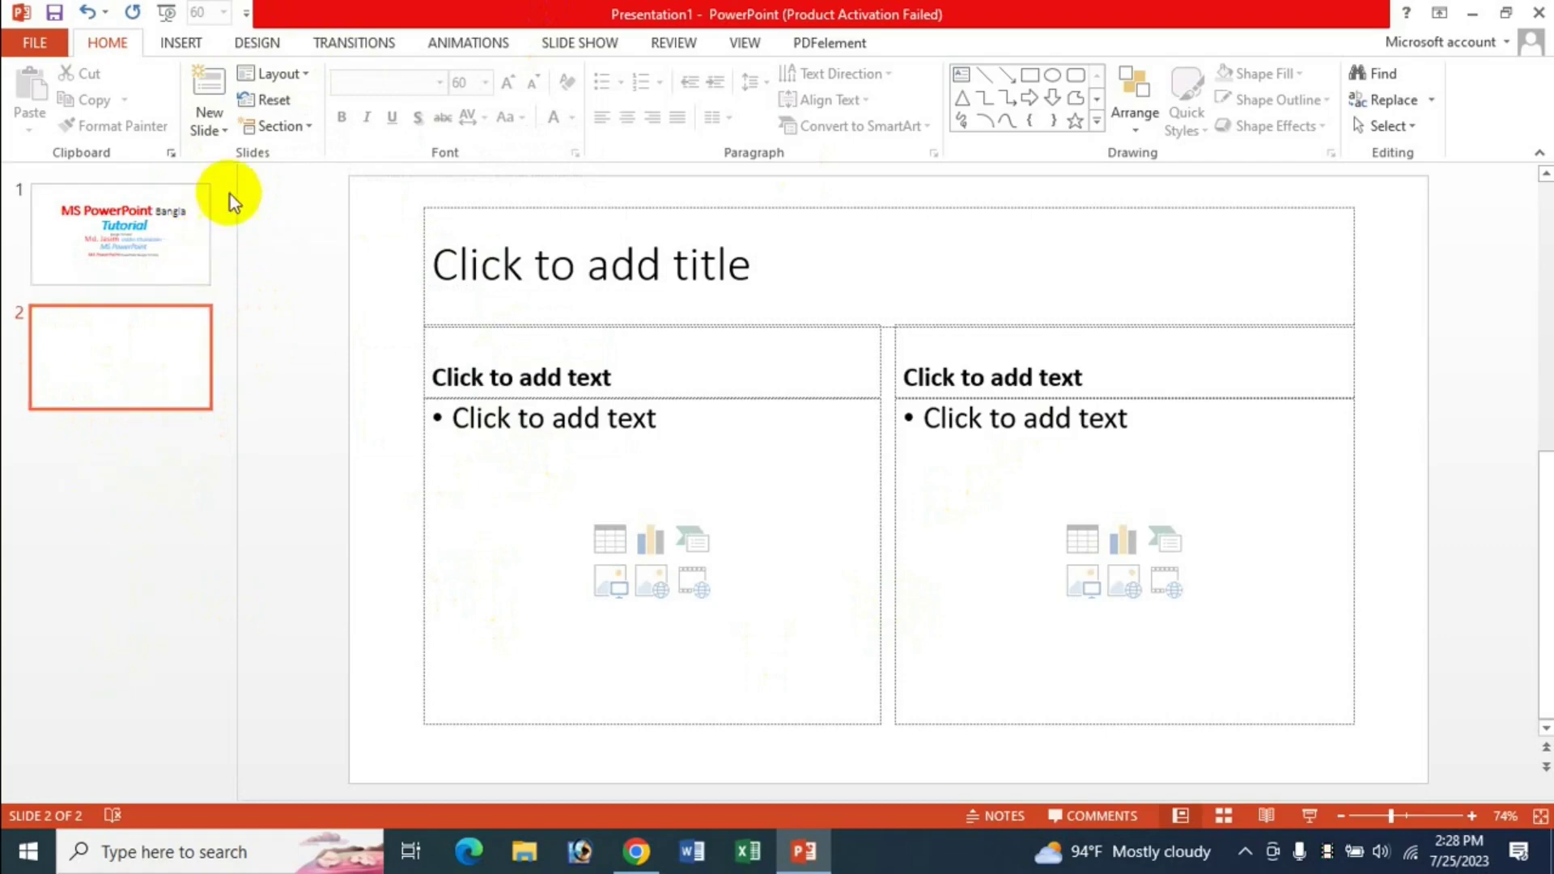
Add slide 3 with the Two Content layout.
click(226, 129)
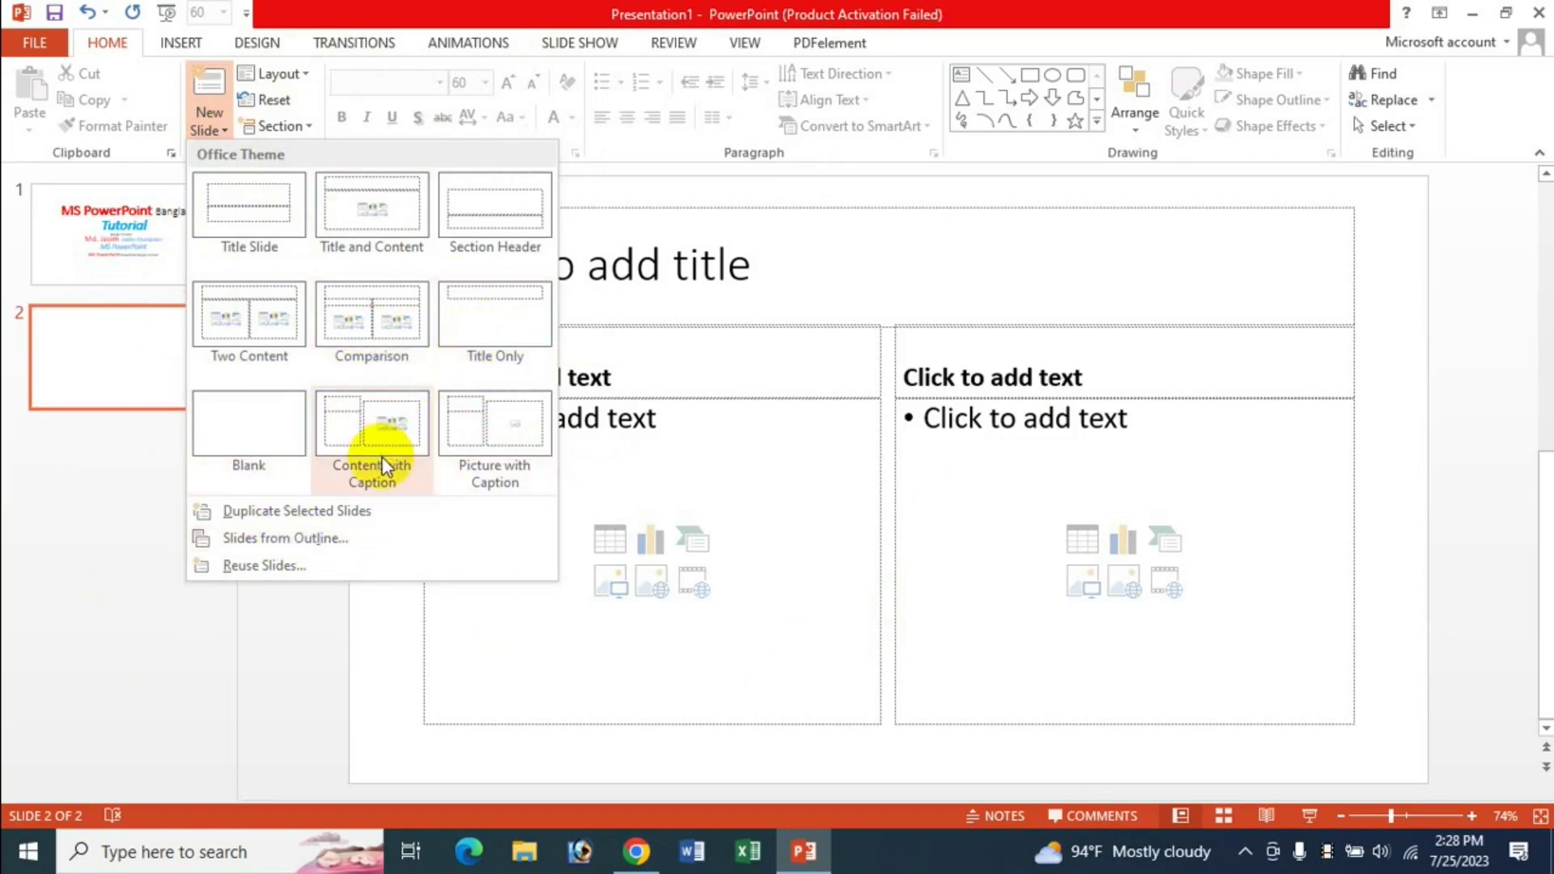
click(235, 331)
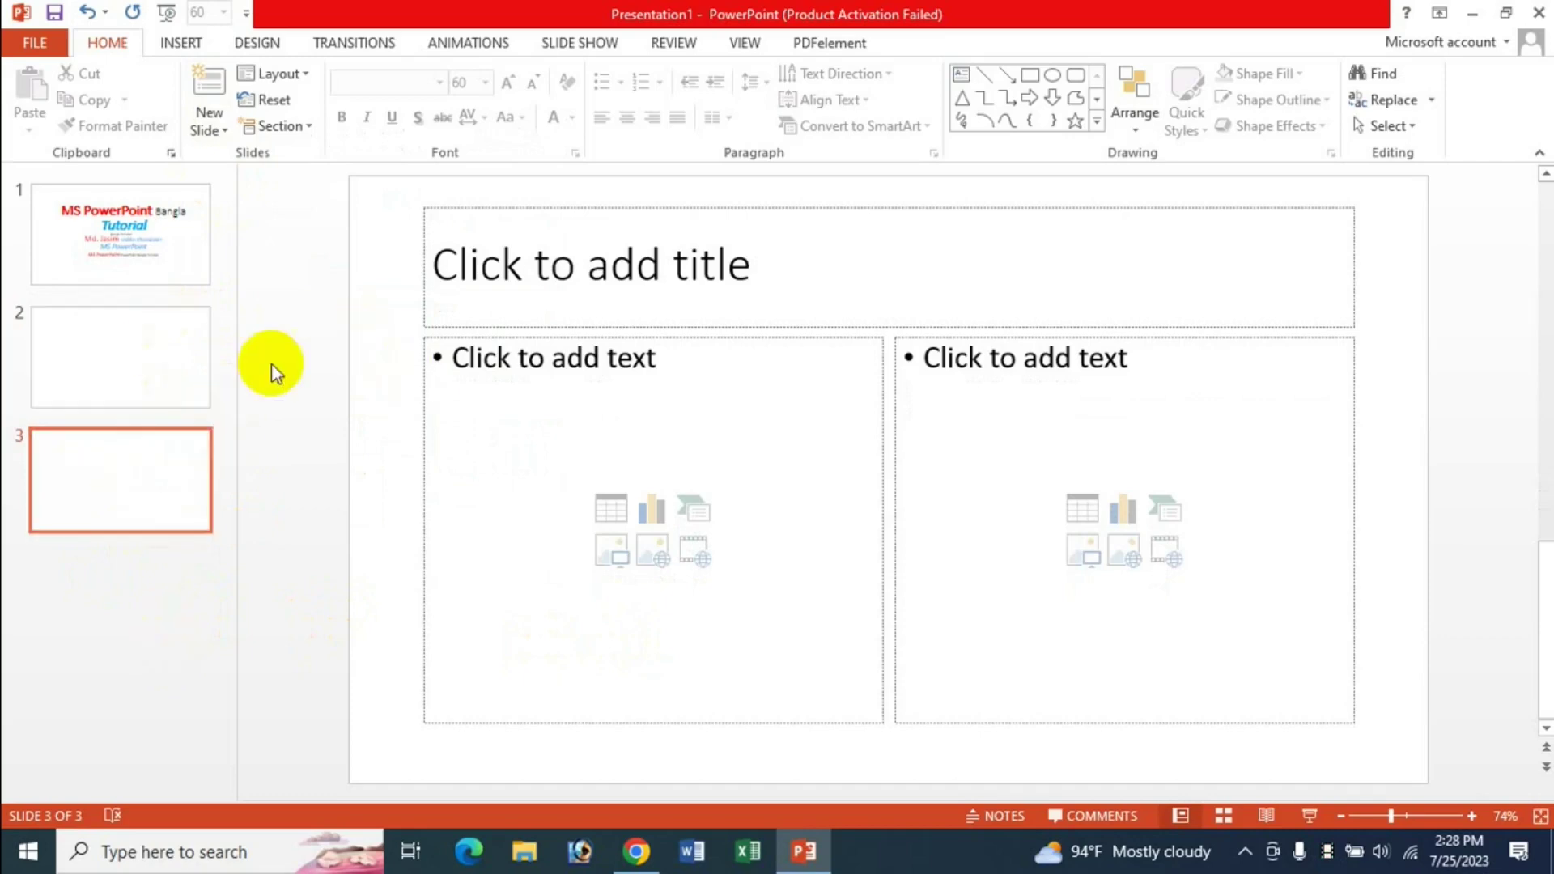
click(225, 130)
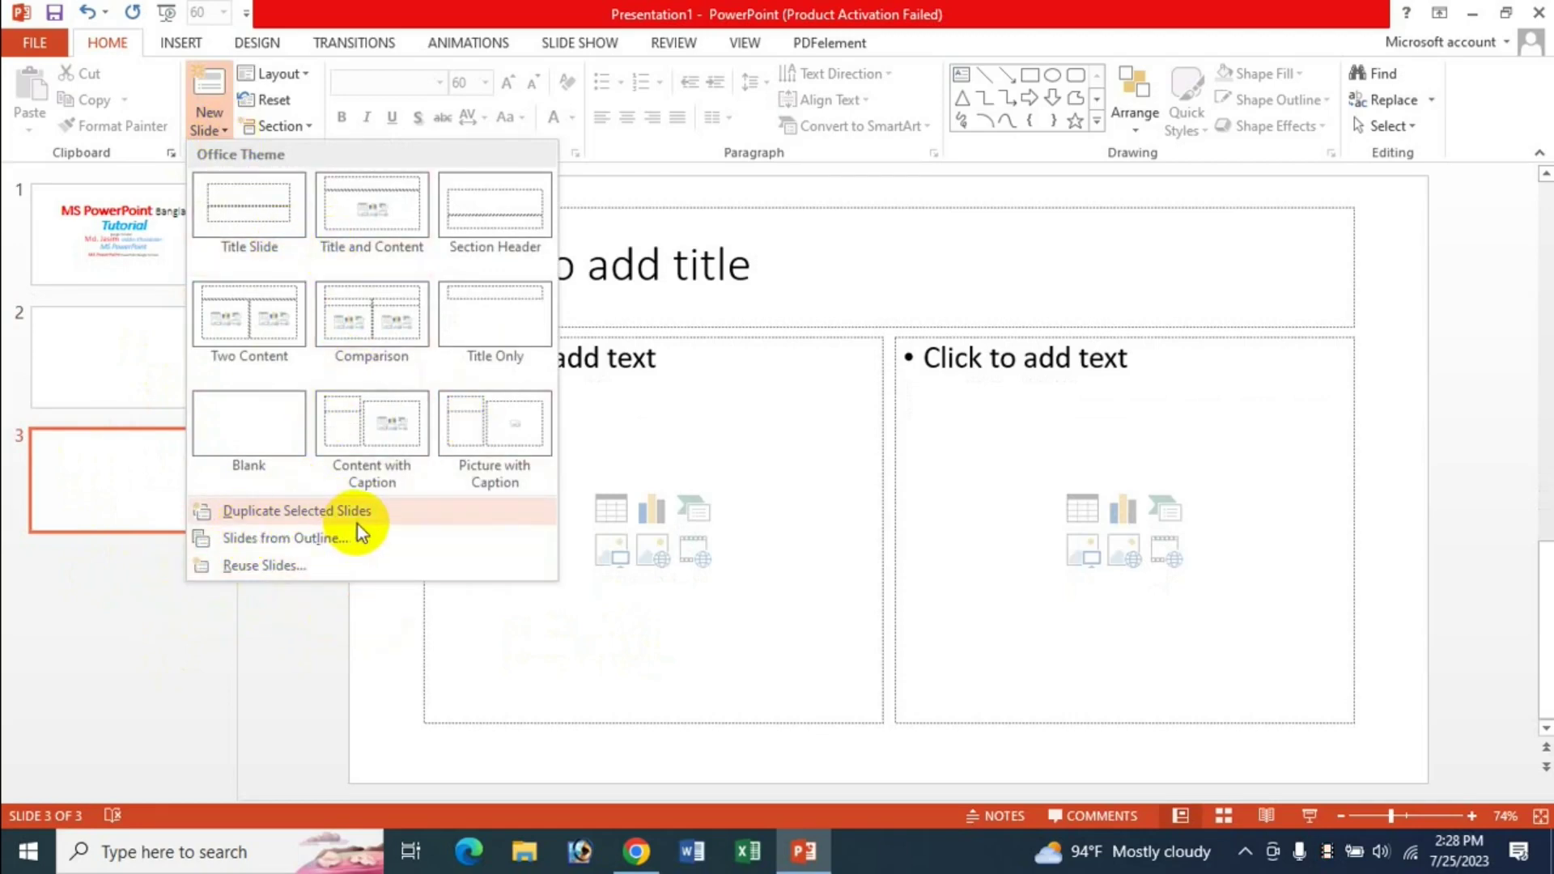
click(285, 665)
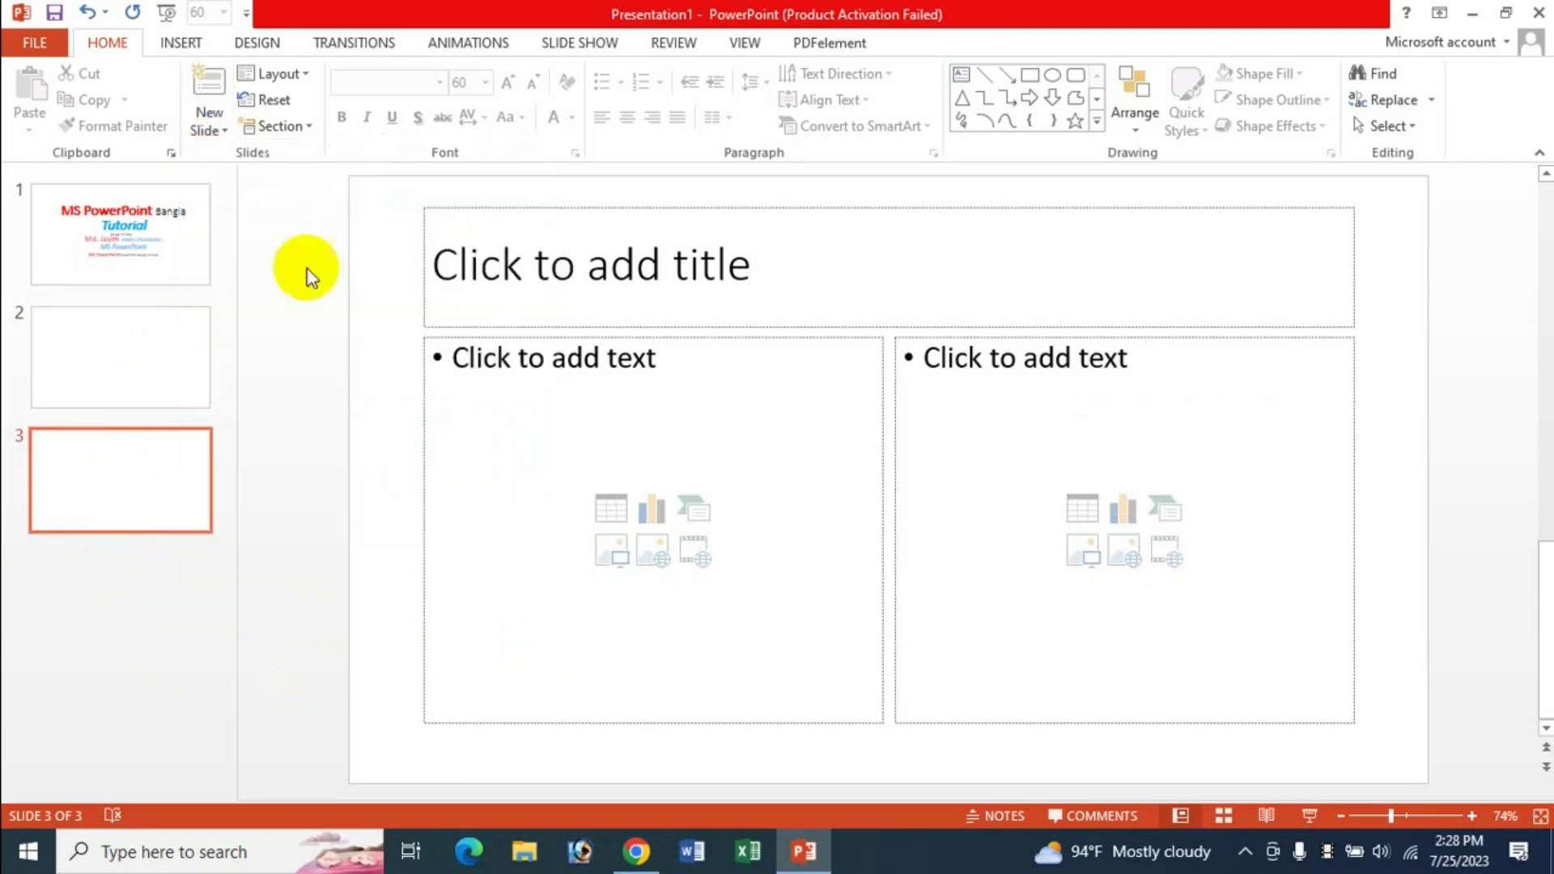
Duplicate the title slide so its copy becomes slide 2.
click(121, 227)
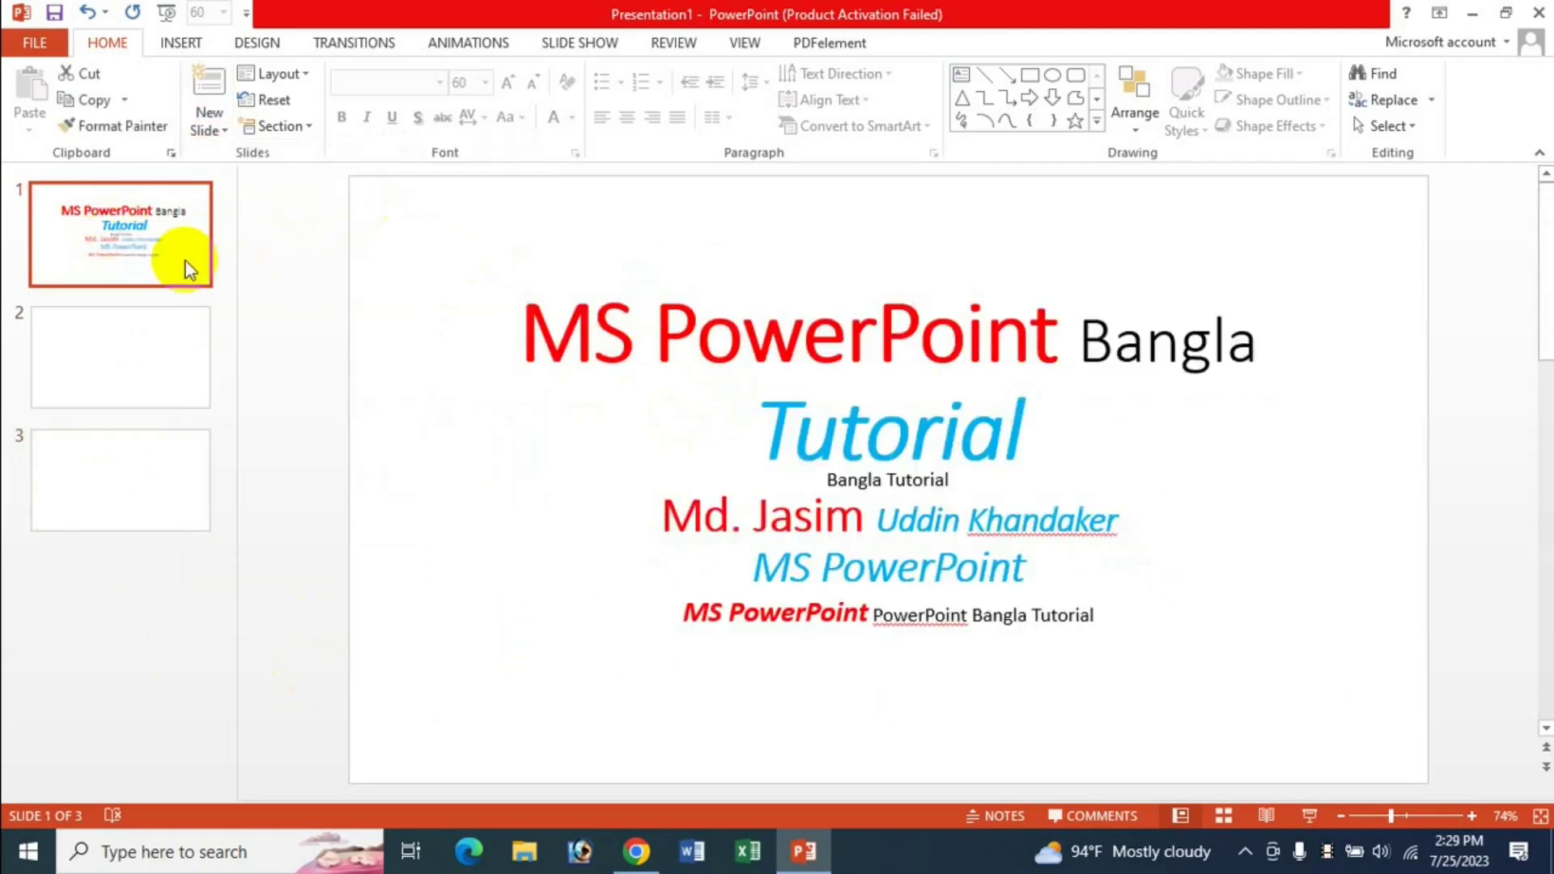
click(225, 131)
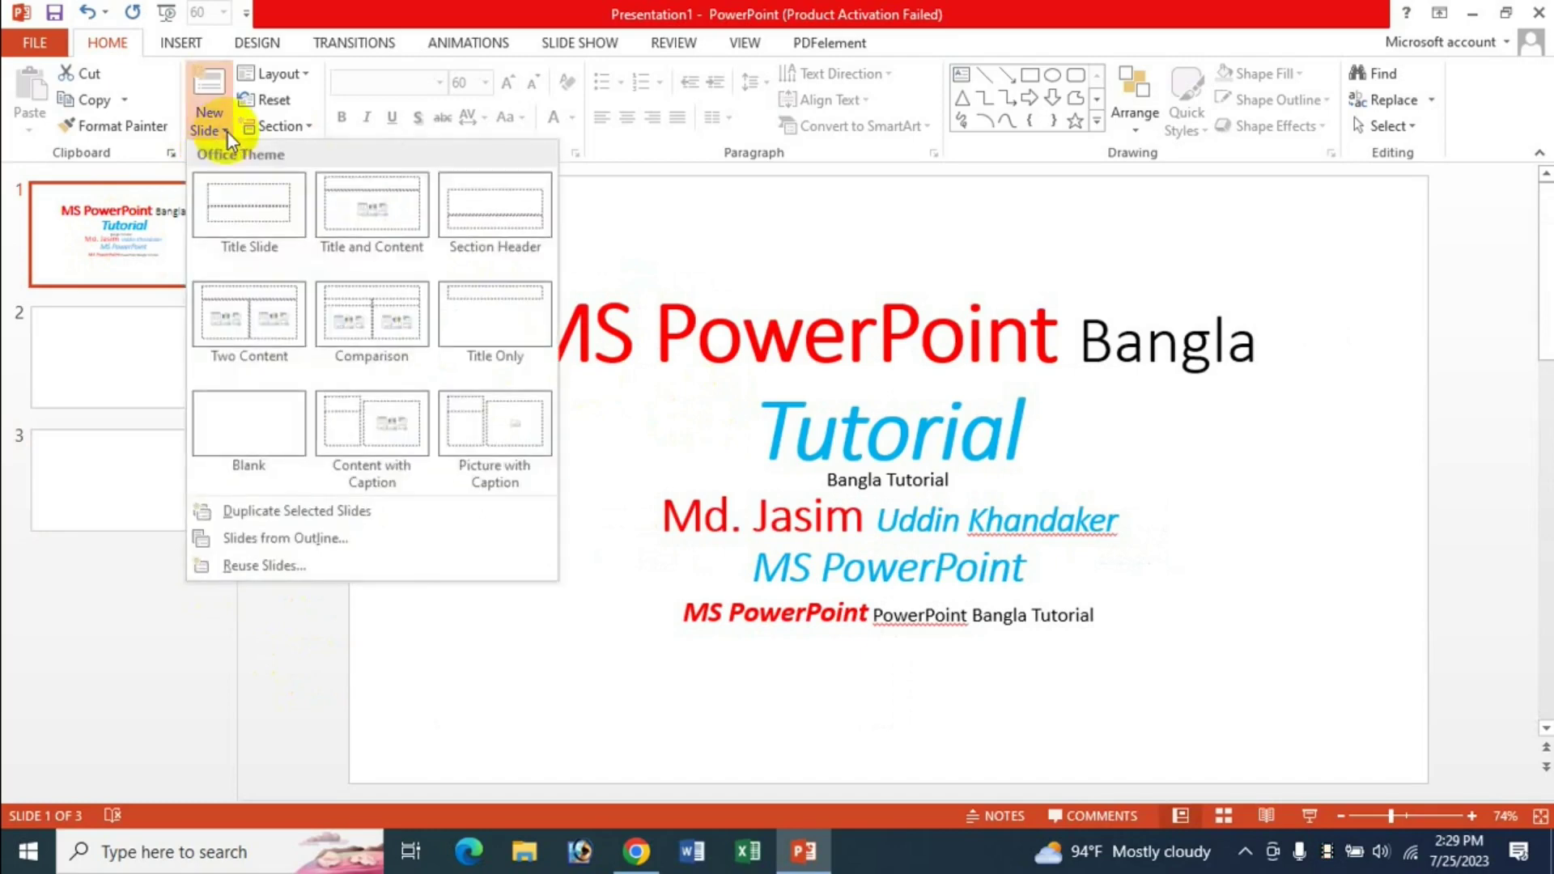
click(319, 510)
click(149, 243)
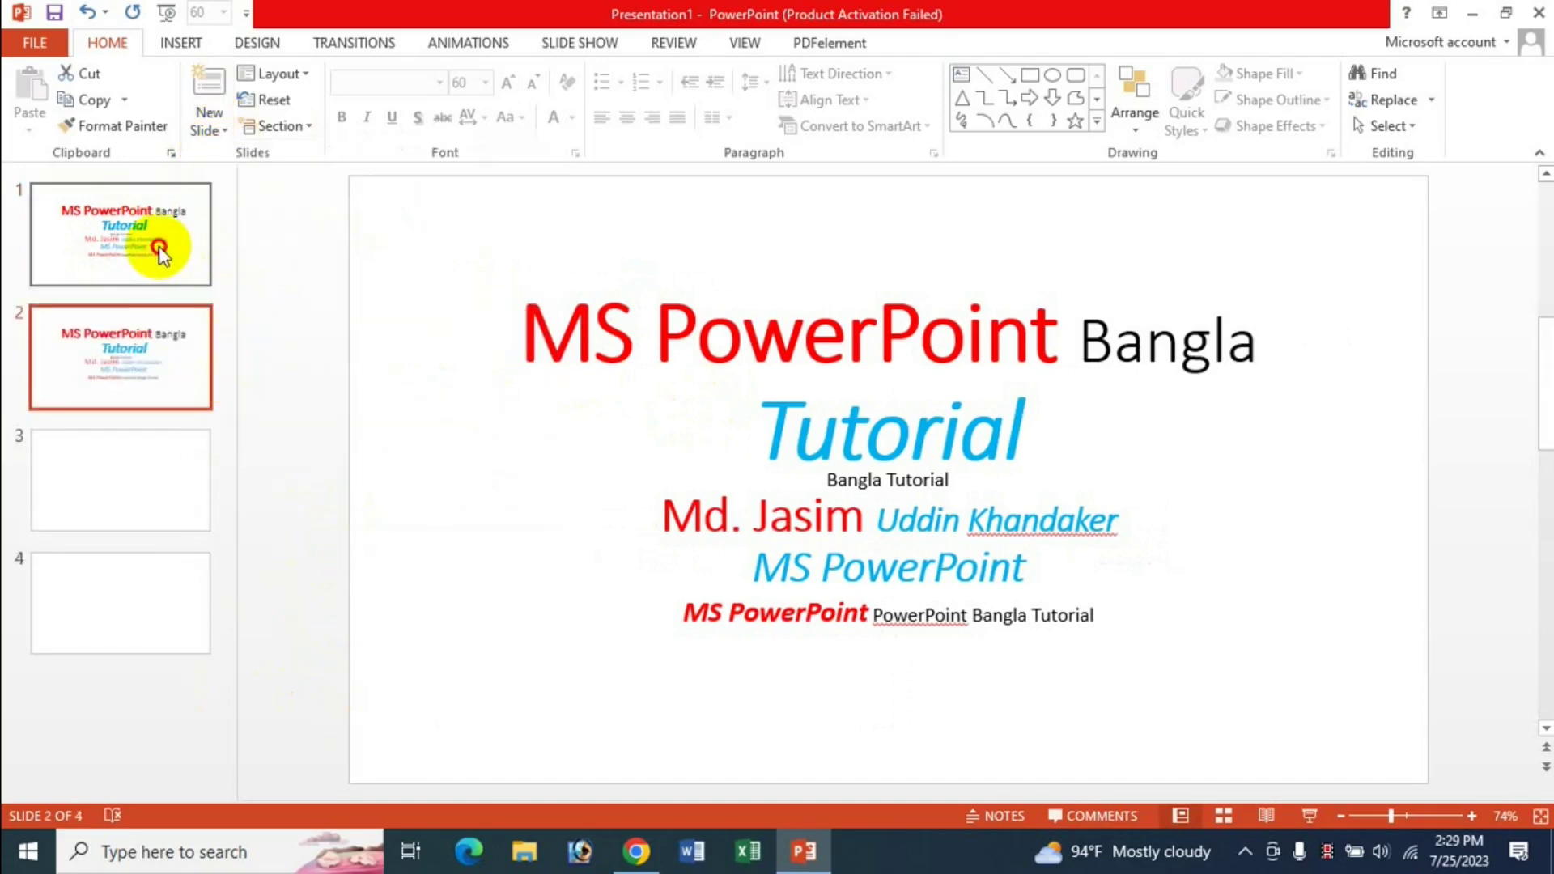
Delete the duplicated slide 2, then undo the deletion to restore it.
click(144, 327)
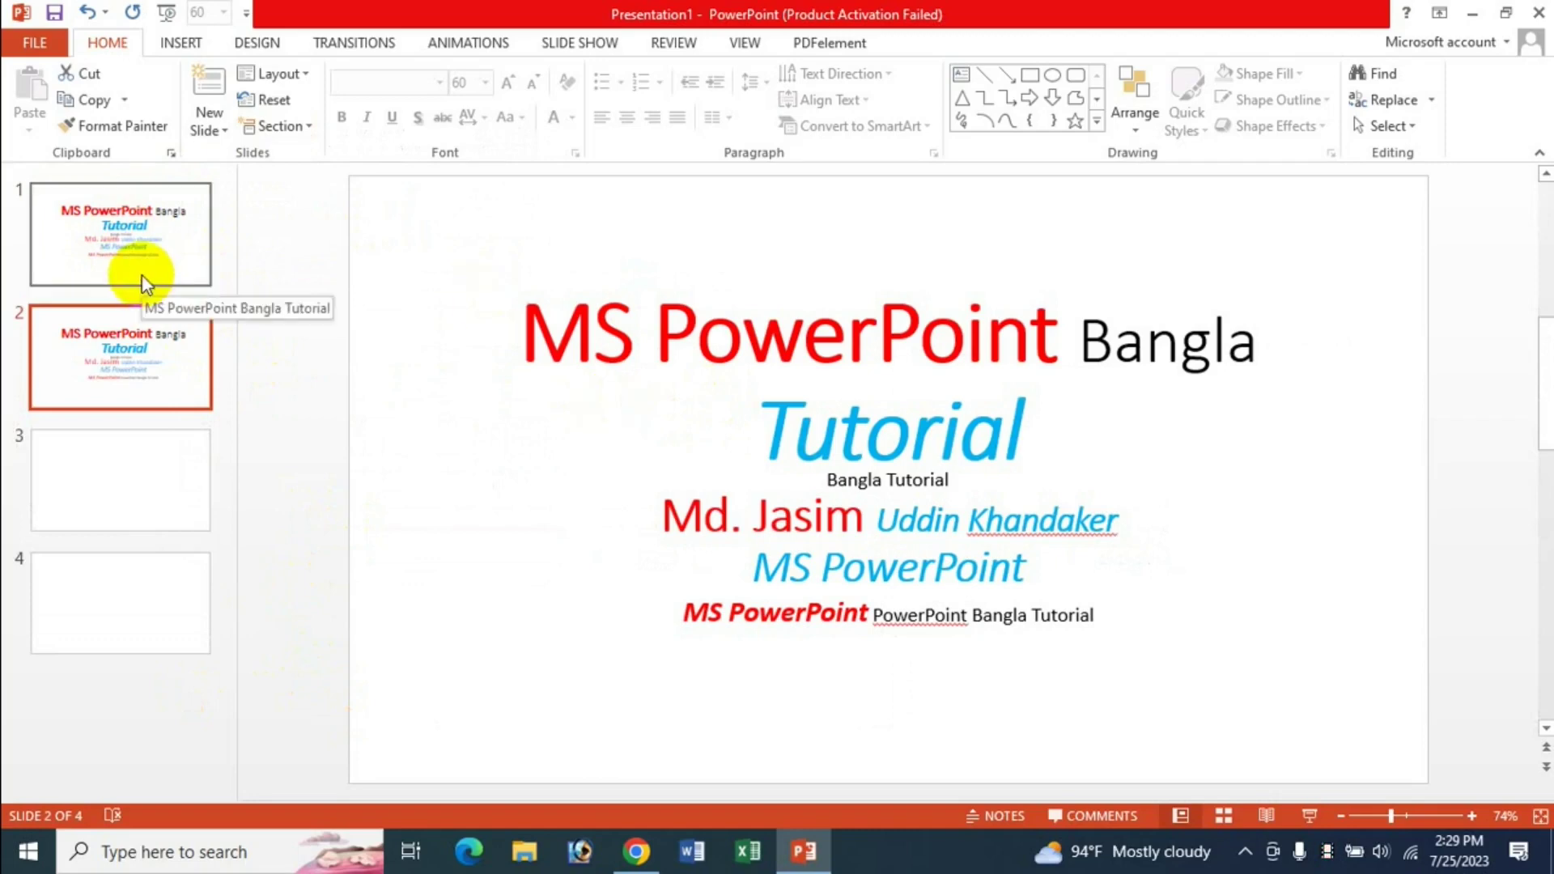
right_click(144, 347)
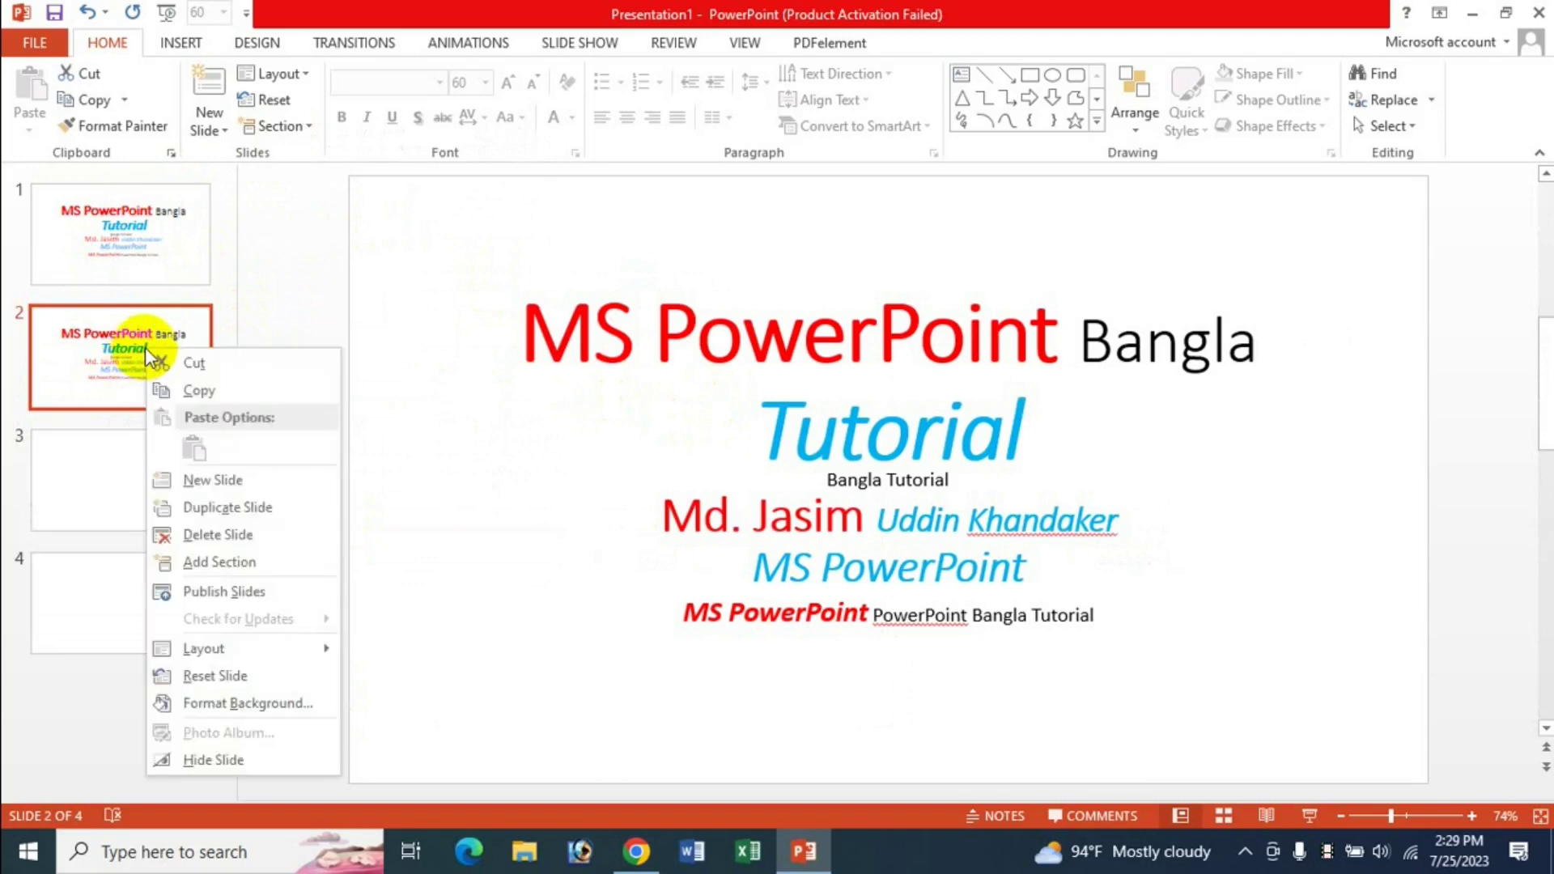
click(253, 534)
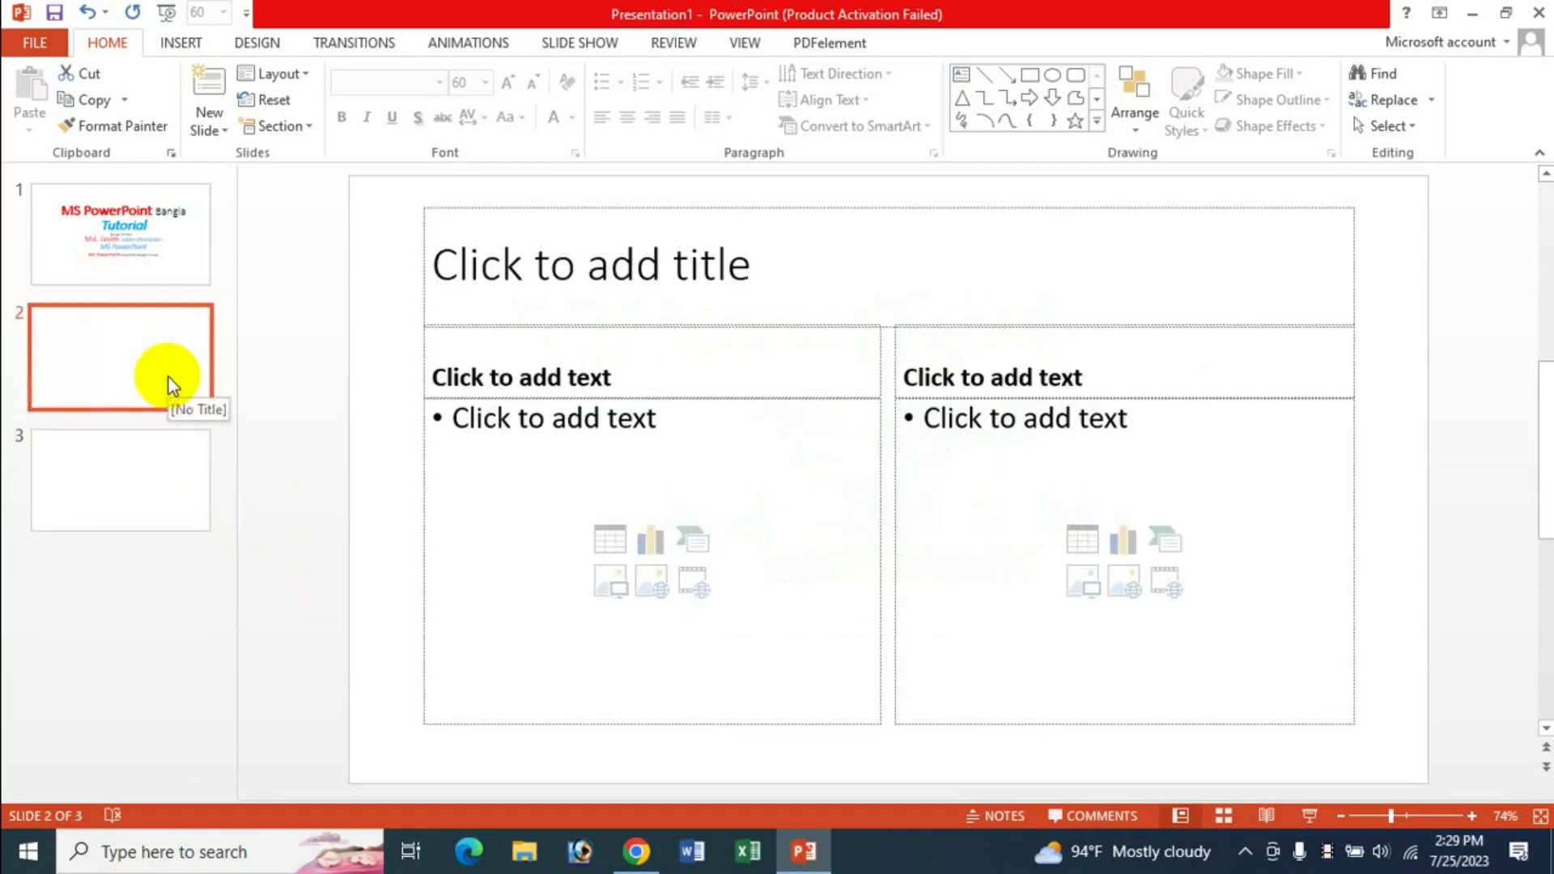
click(88, 15)
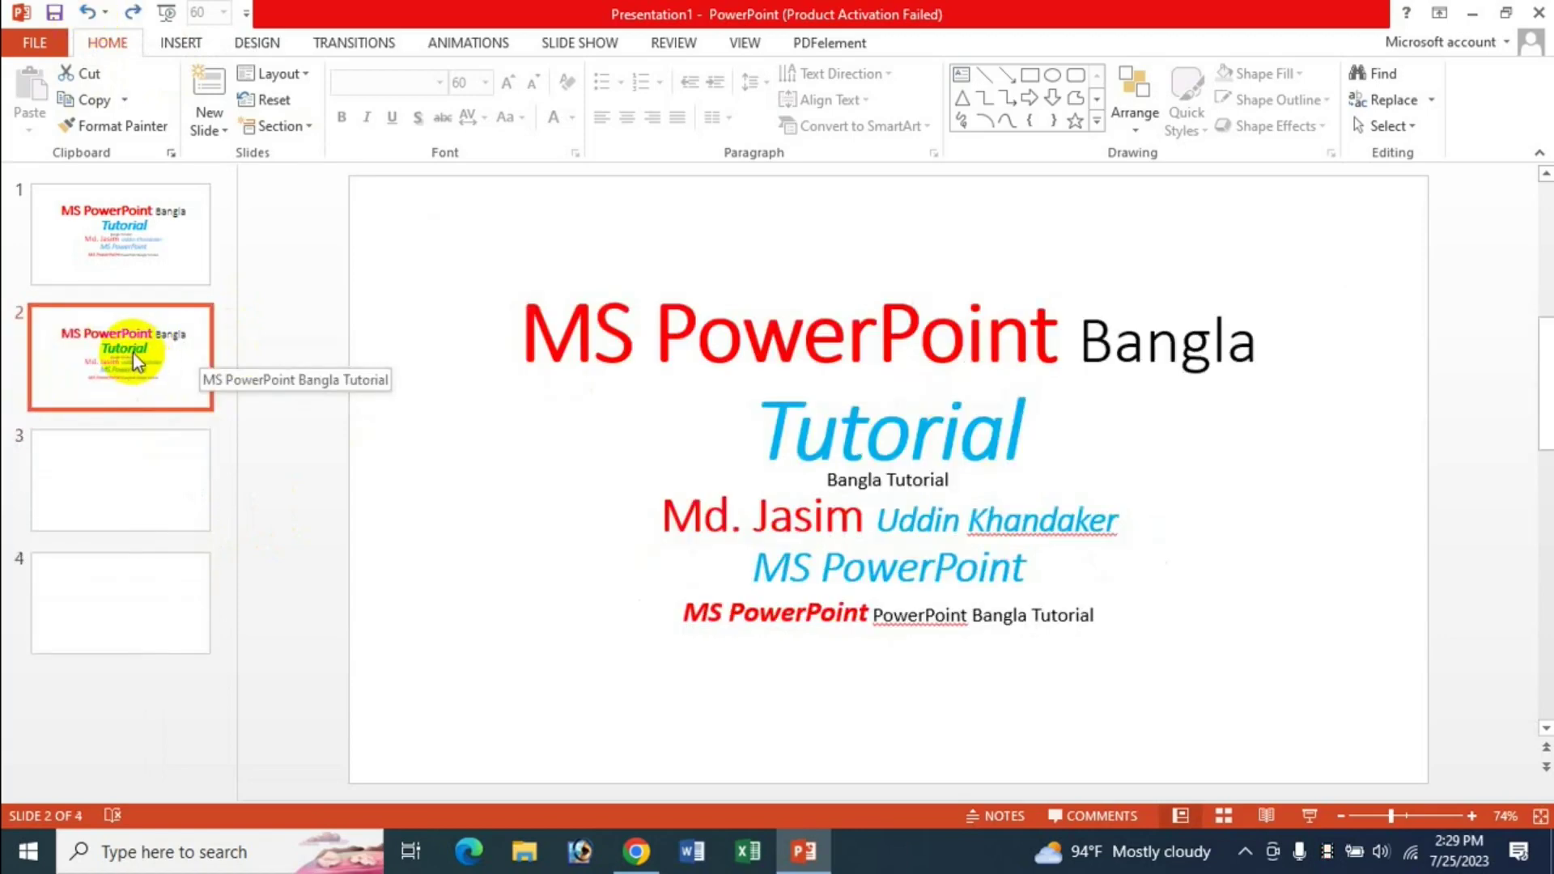
right_click(132, 353)
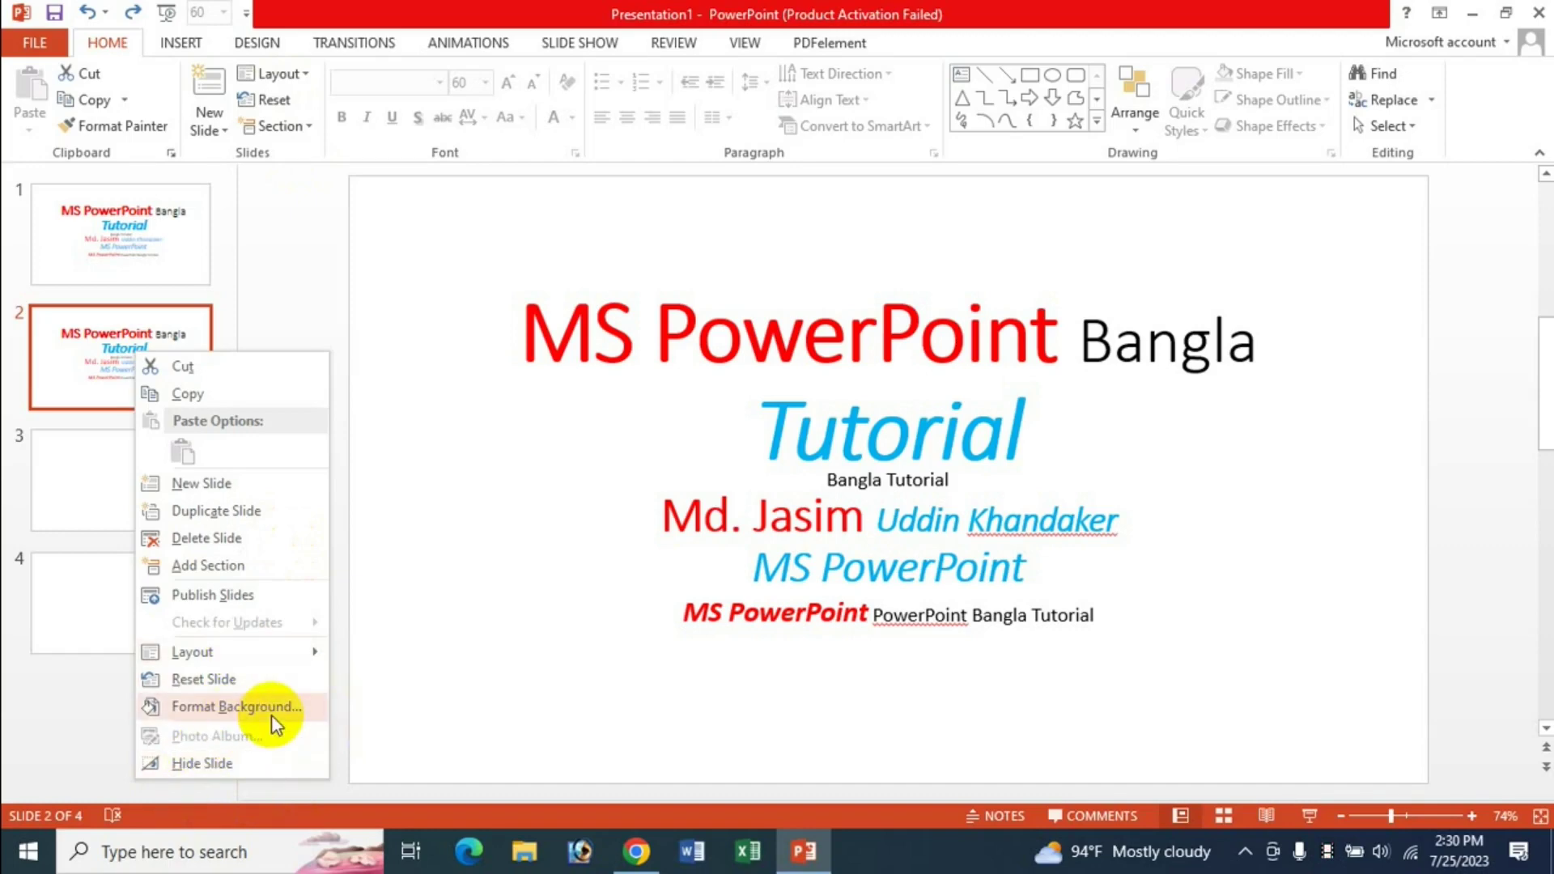
click(261, 708)
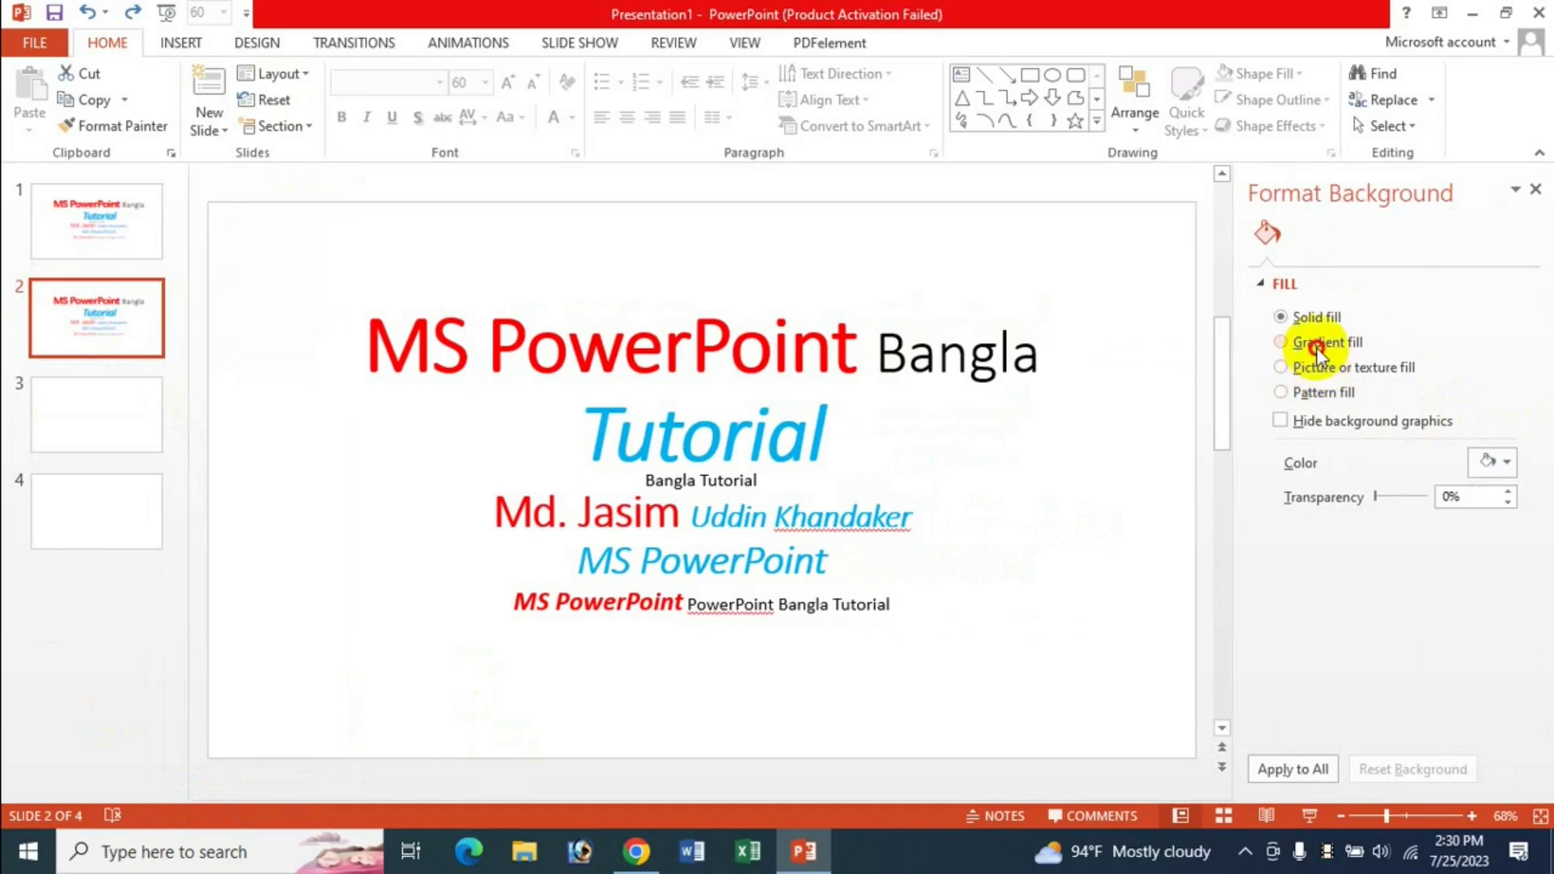
click(1317, 344)
click(1331, 393)
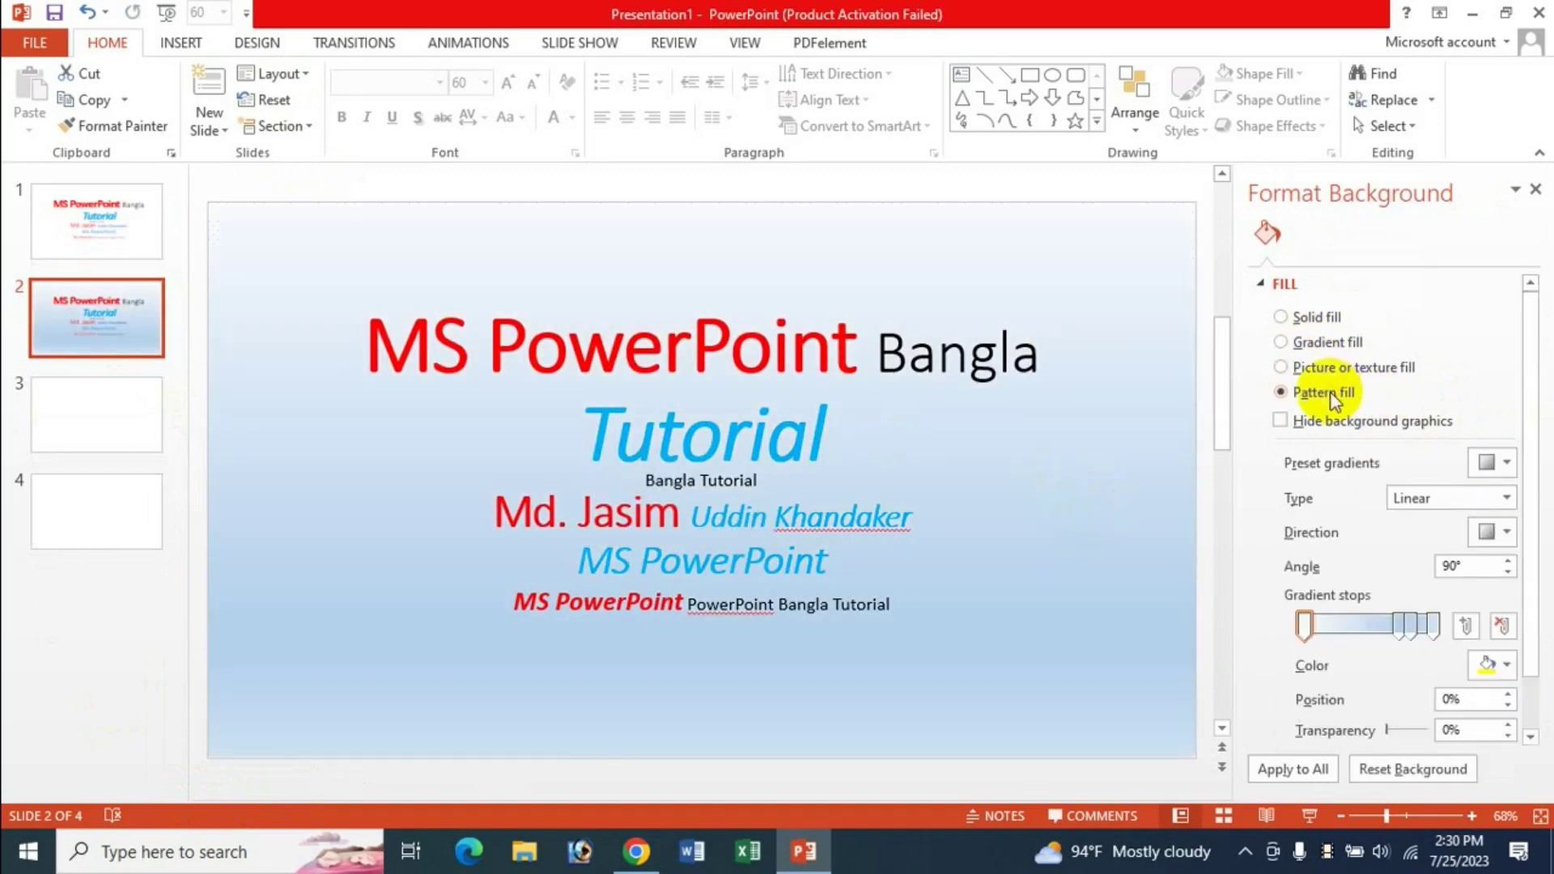
click(1418, 574)
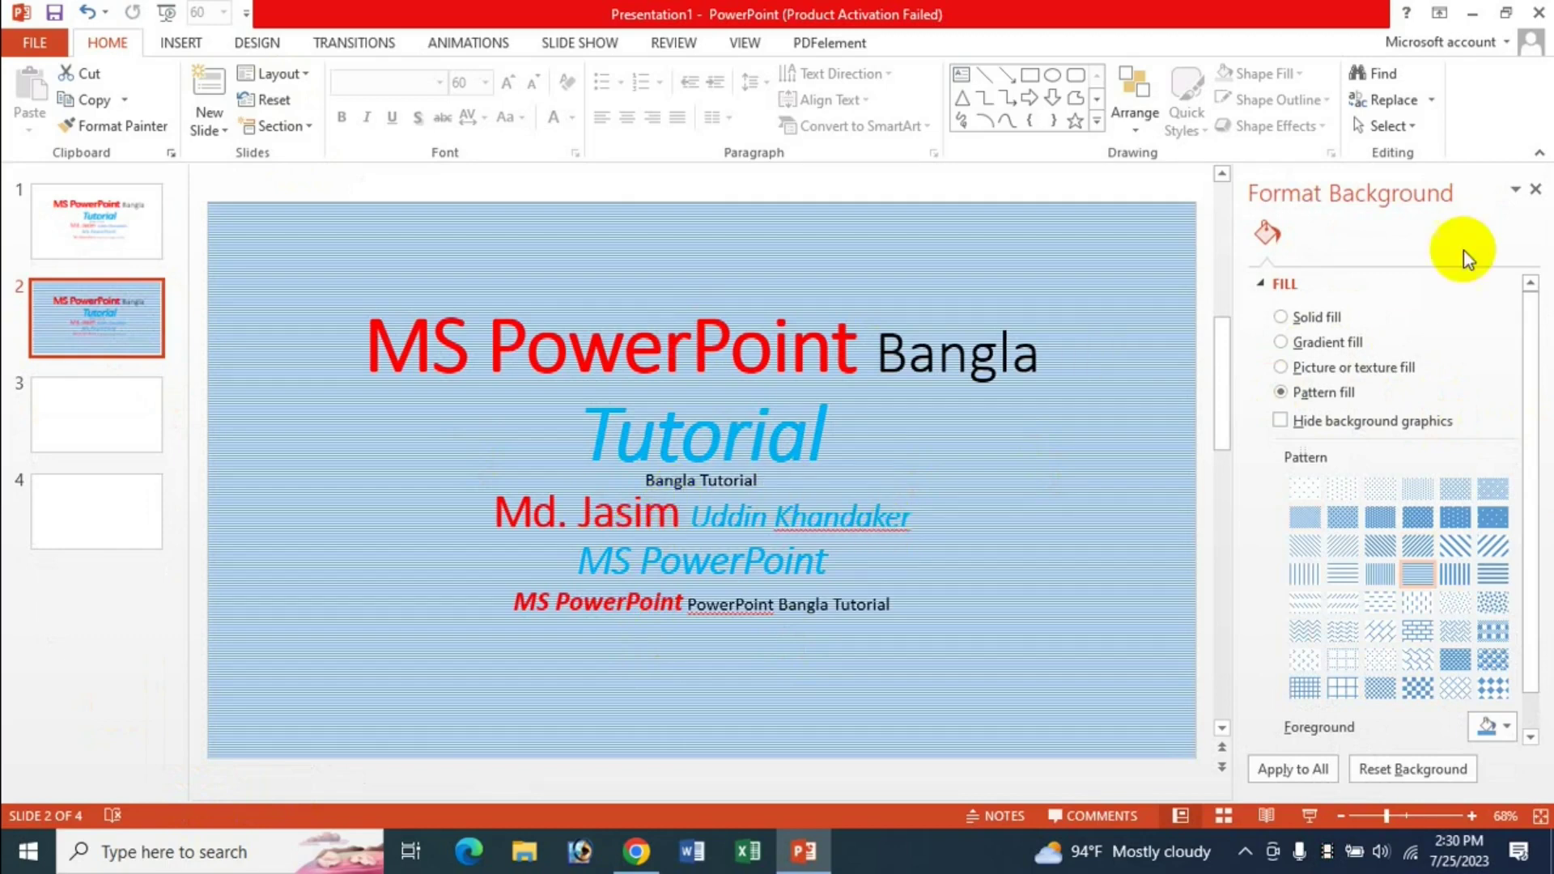
click(1312, 318)
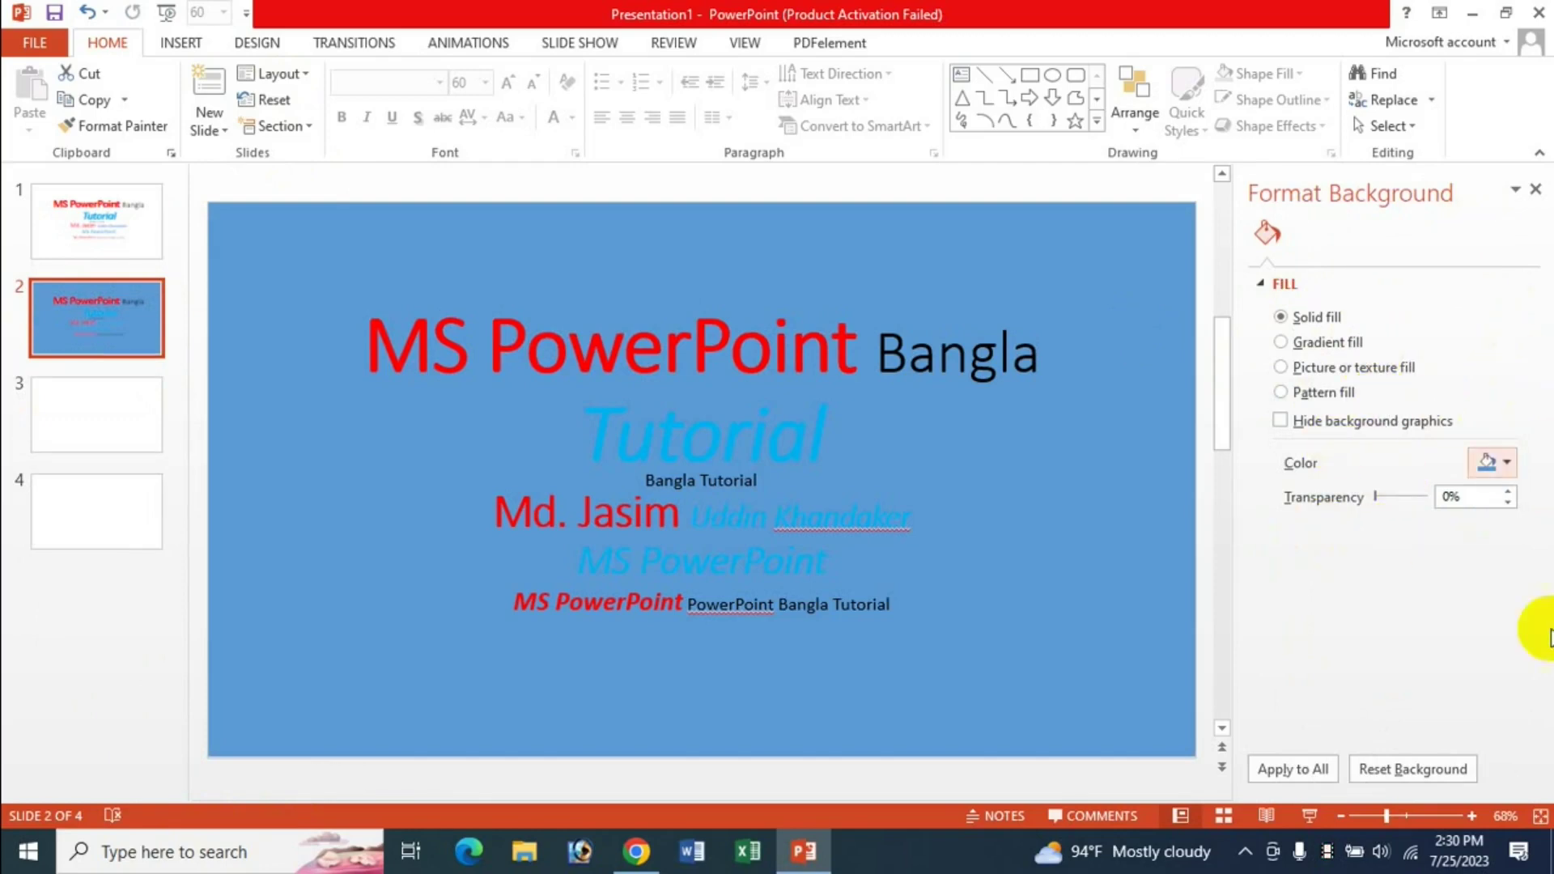
click(1429, 771)
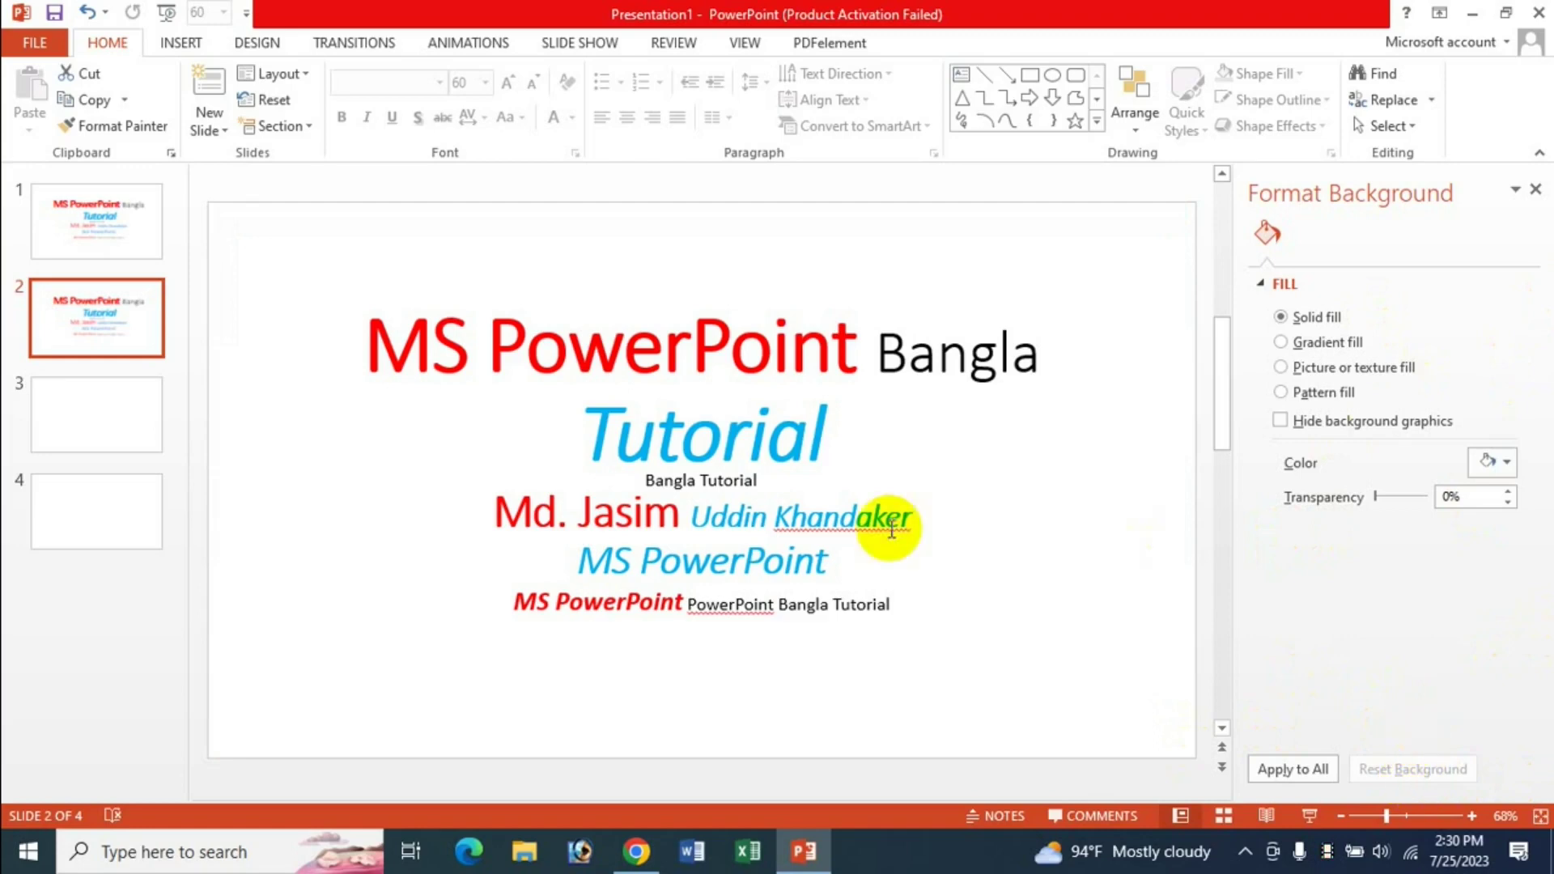
click(1536, 190)
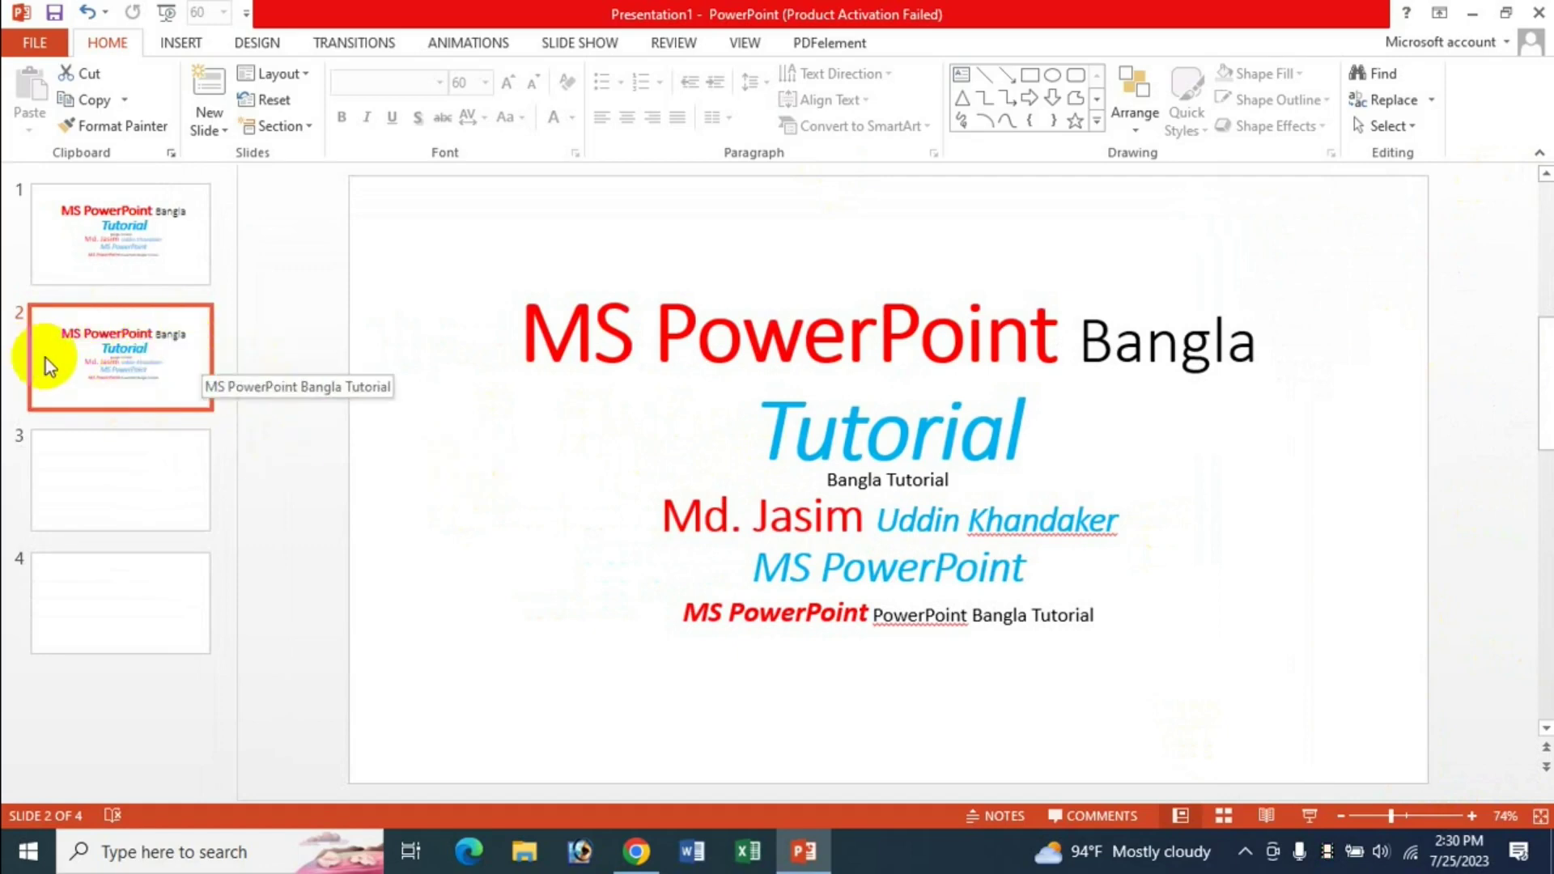
Hide slide 2 from the slideshow, then unhide it and show the New Slide layouts.
right_click(141, 343)
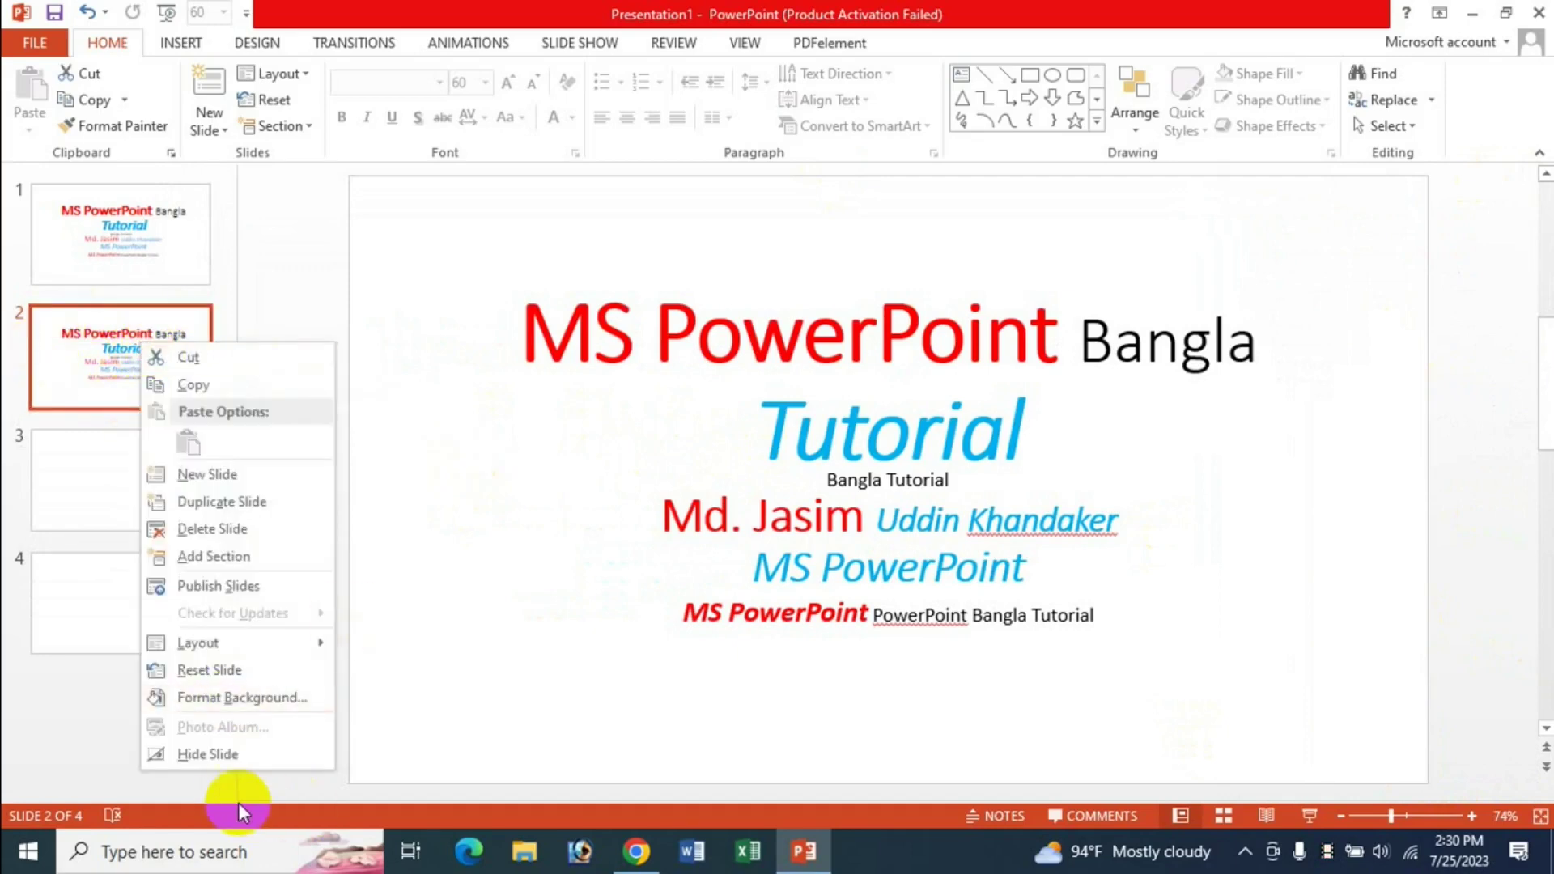
click(210, 756)
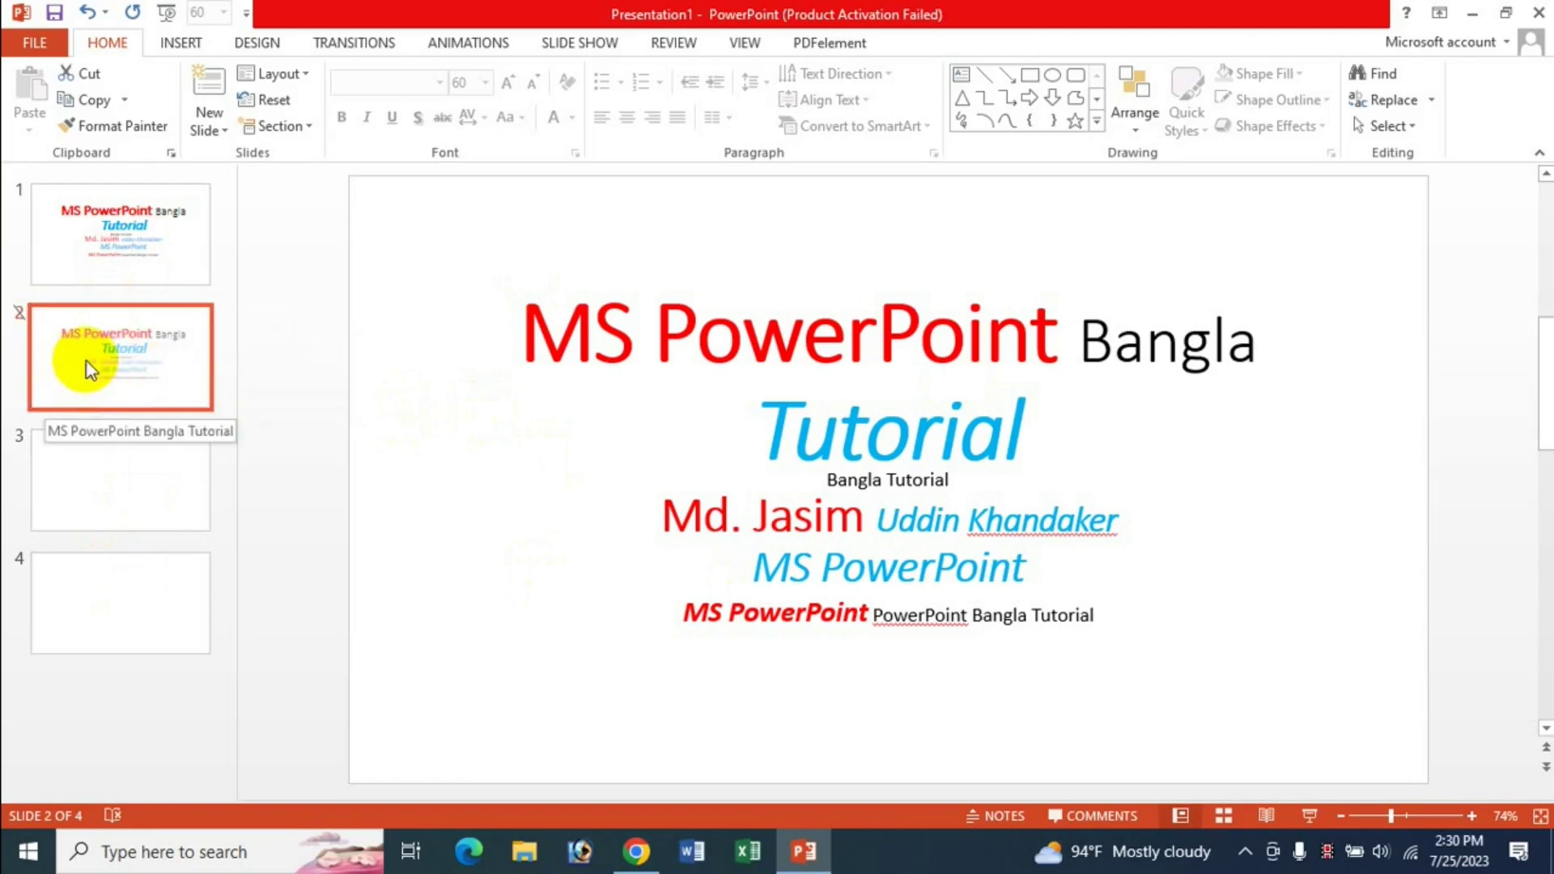
right_click(112, 347)
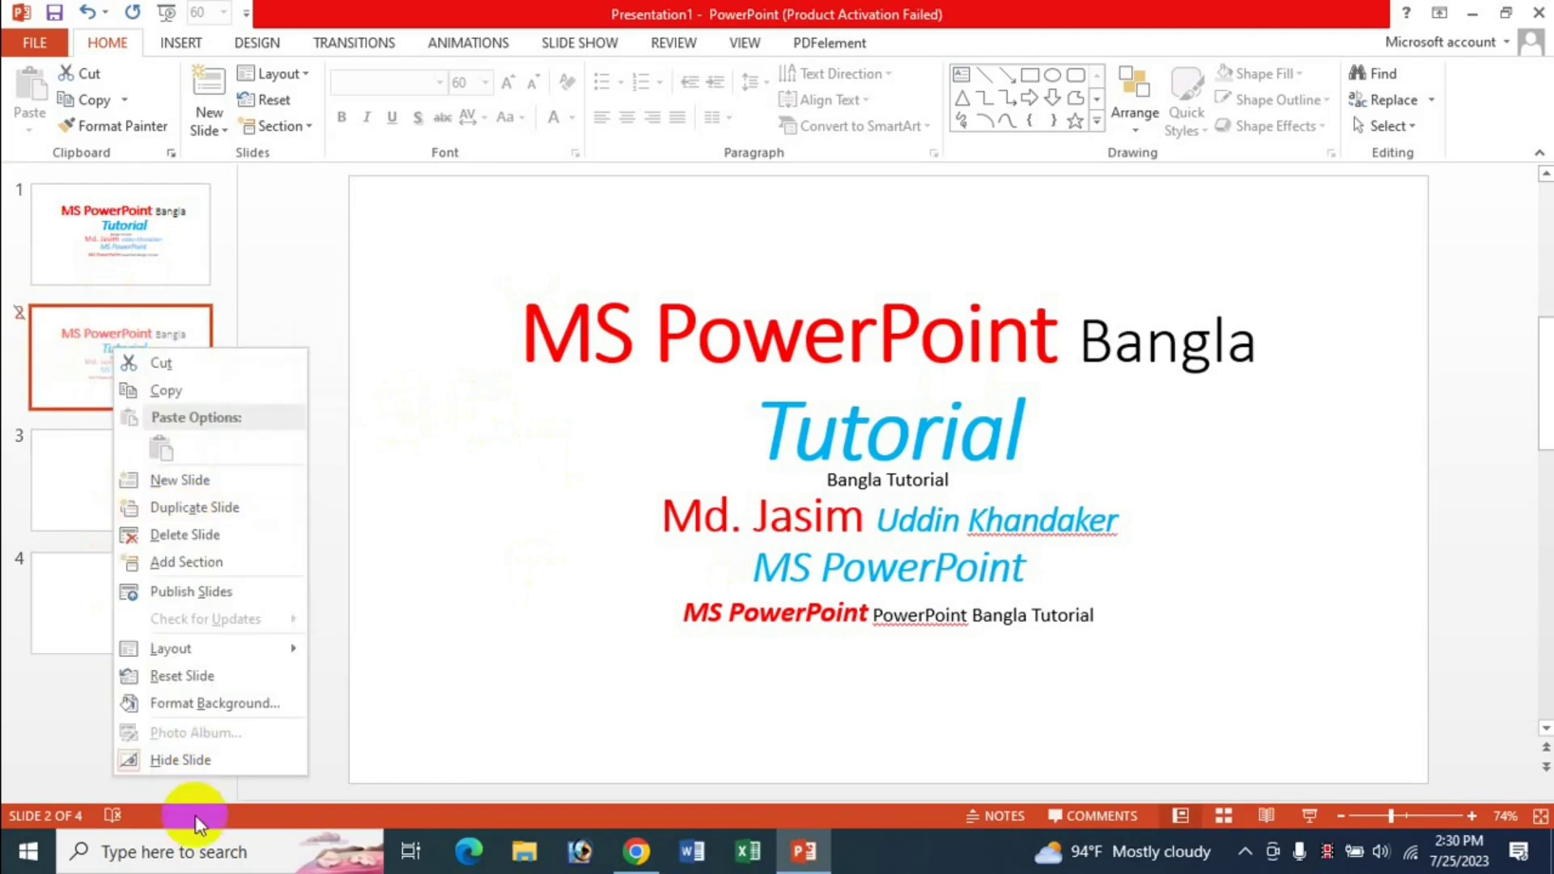
click(197, 769)
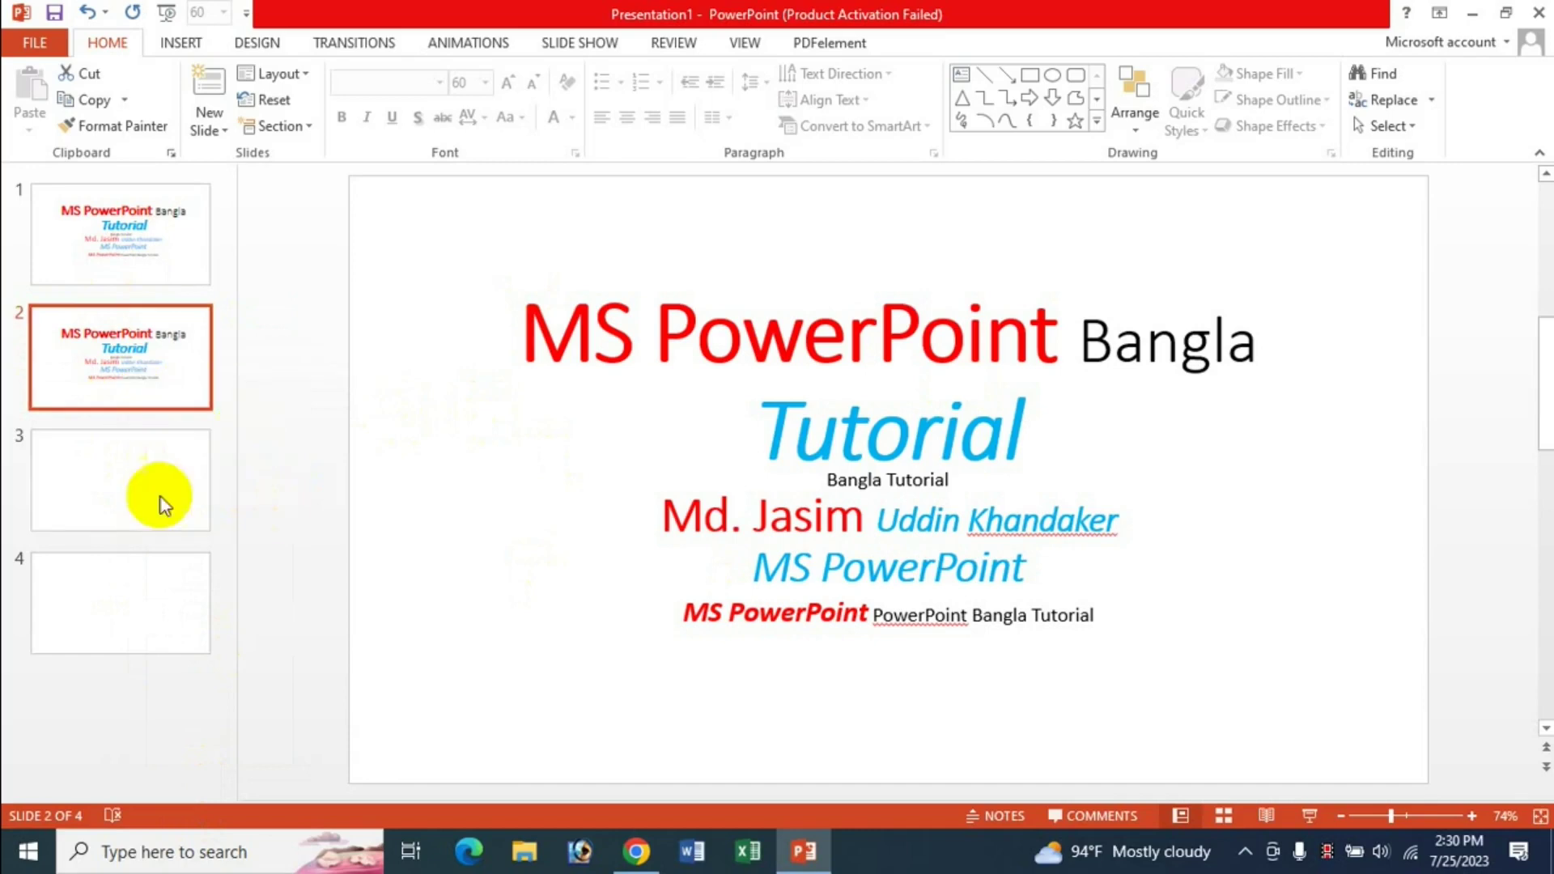
click(226, 135)
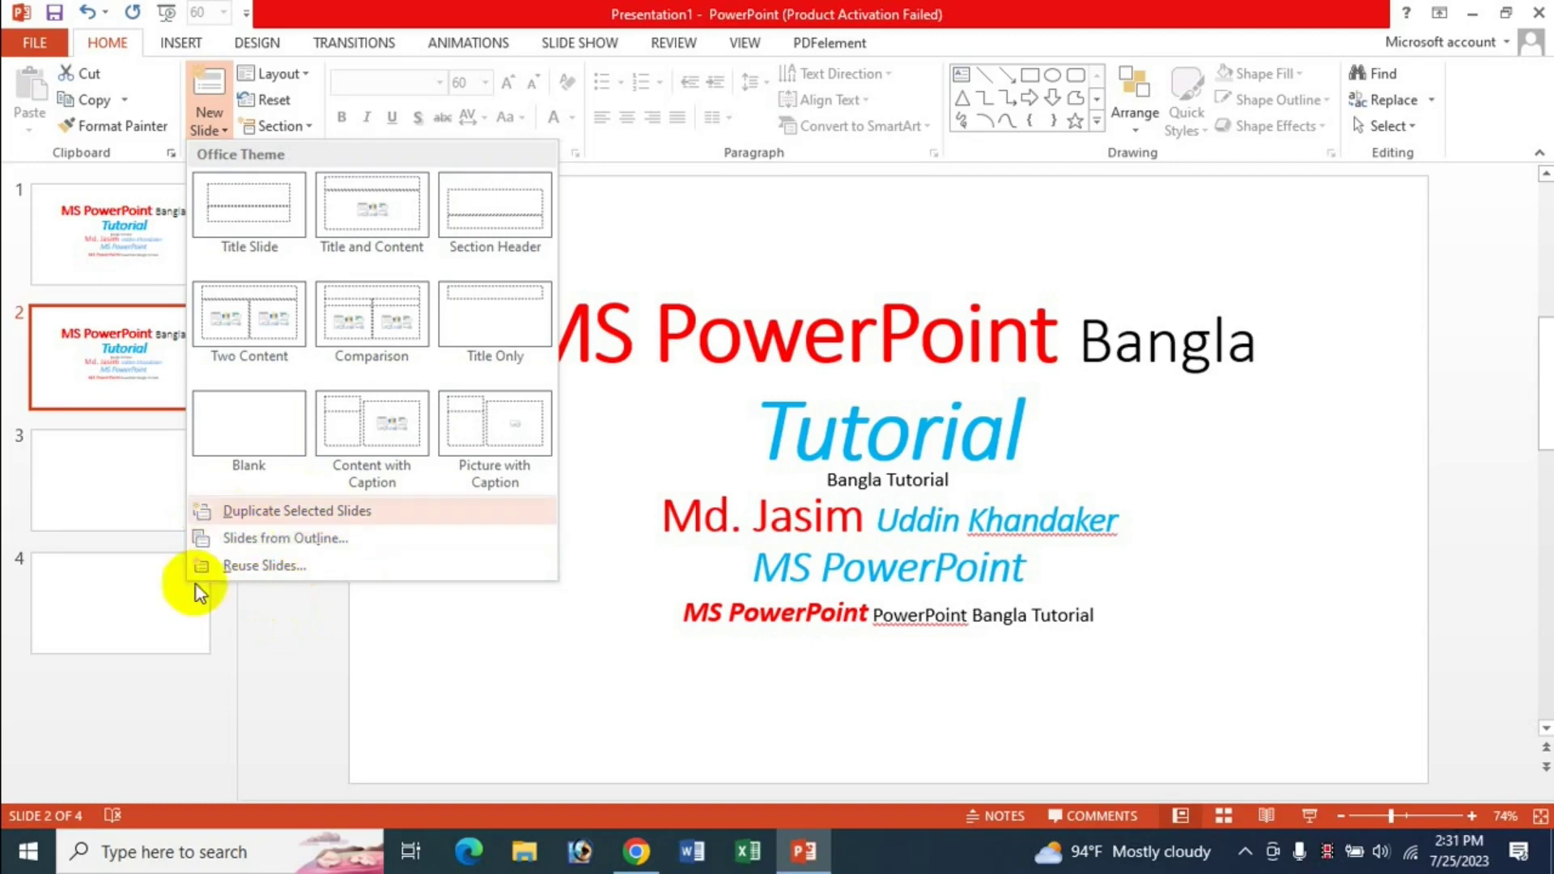
Open the Reuse Slides pane, view its Browse sources, then close it without importing.
click(304, 570)
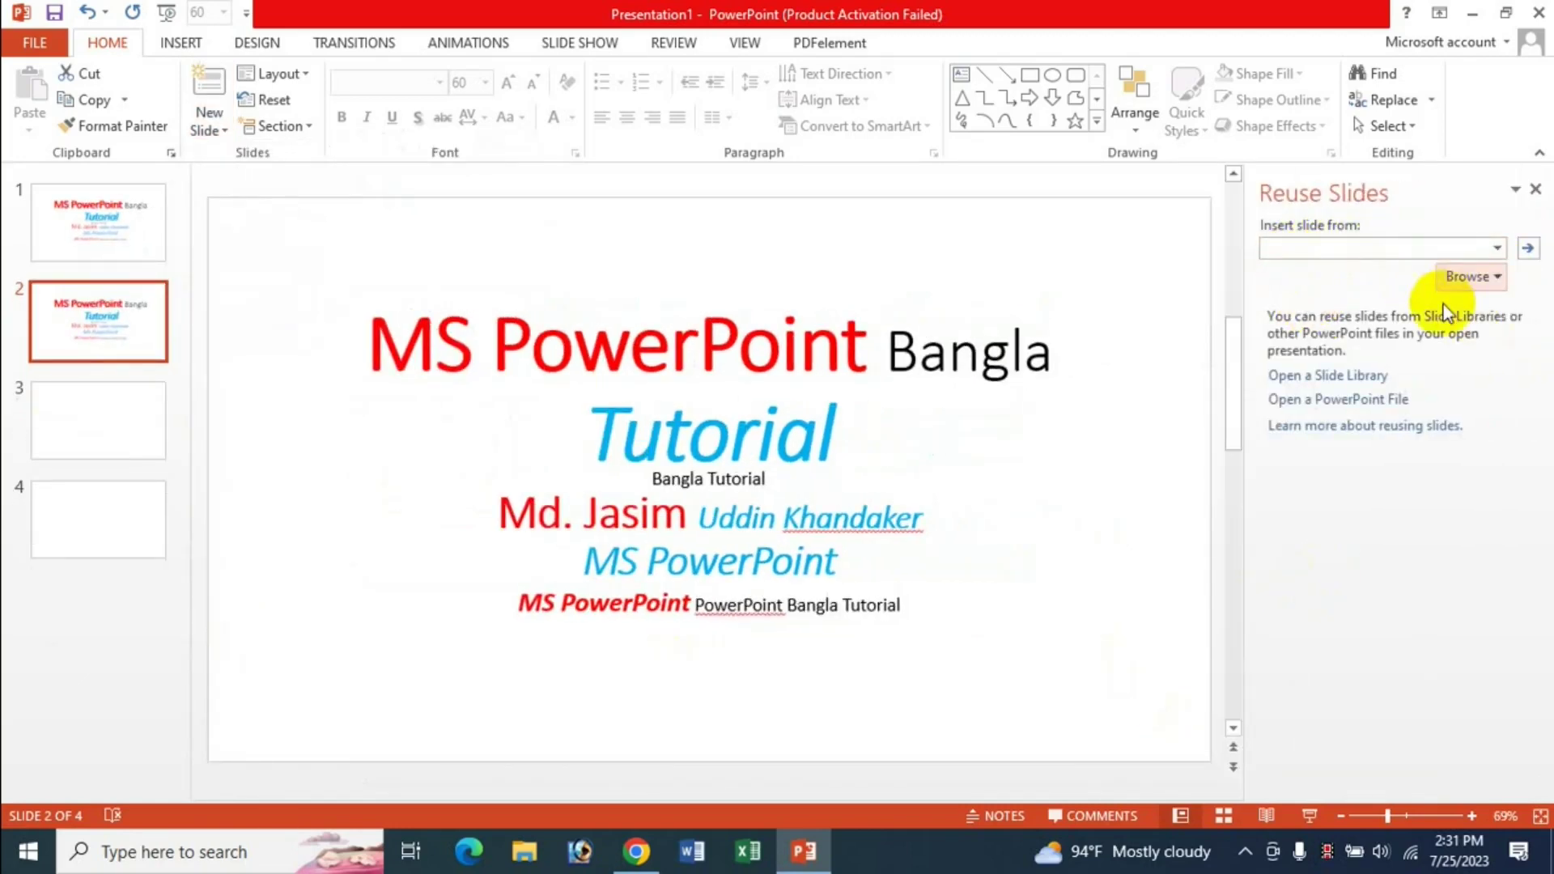
click(1502, 282)
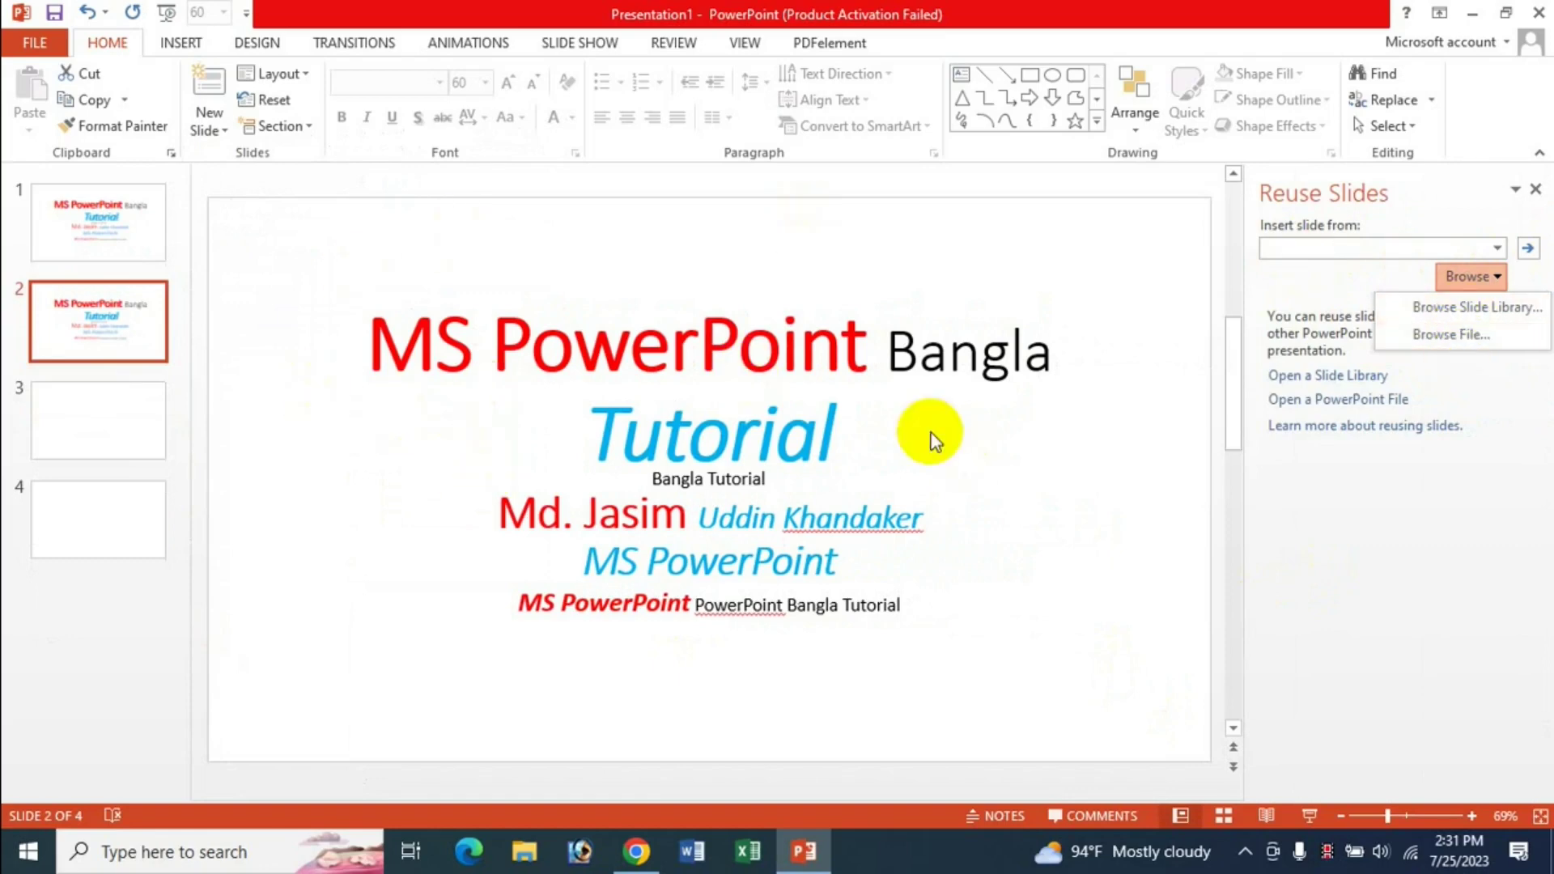
click(1538, 196)
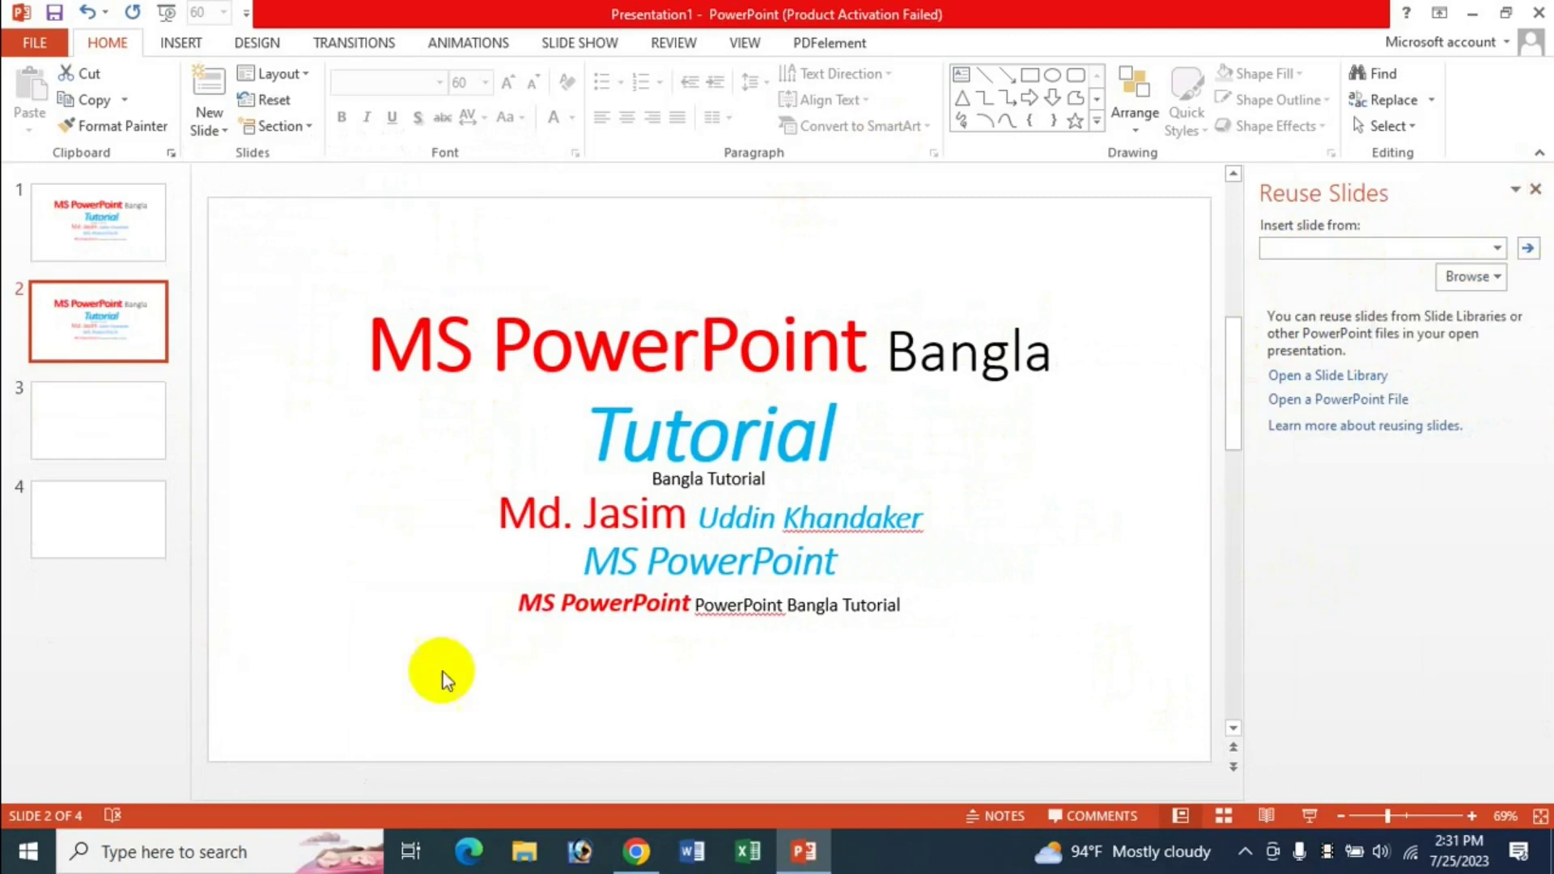
click(1538, 193)
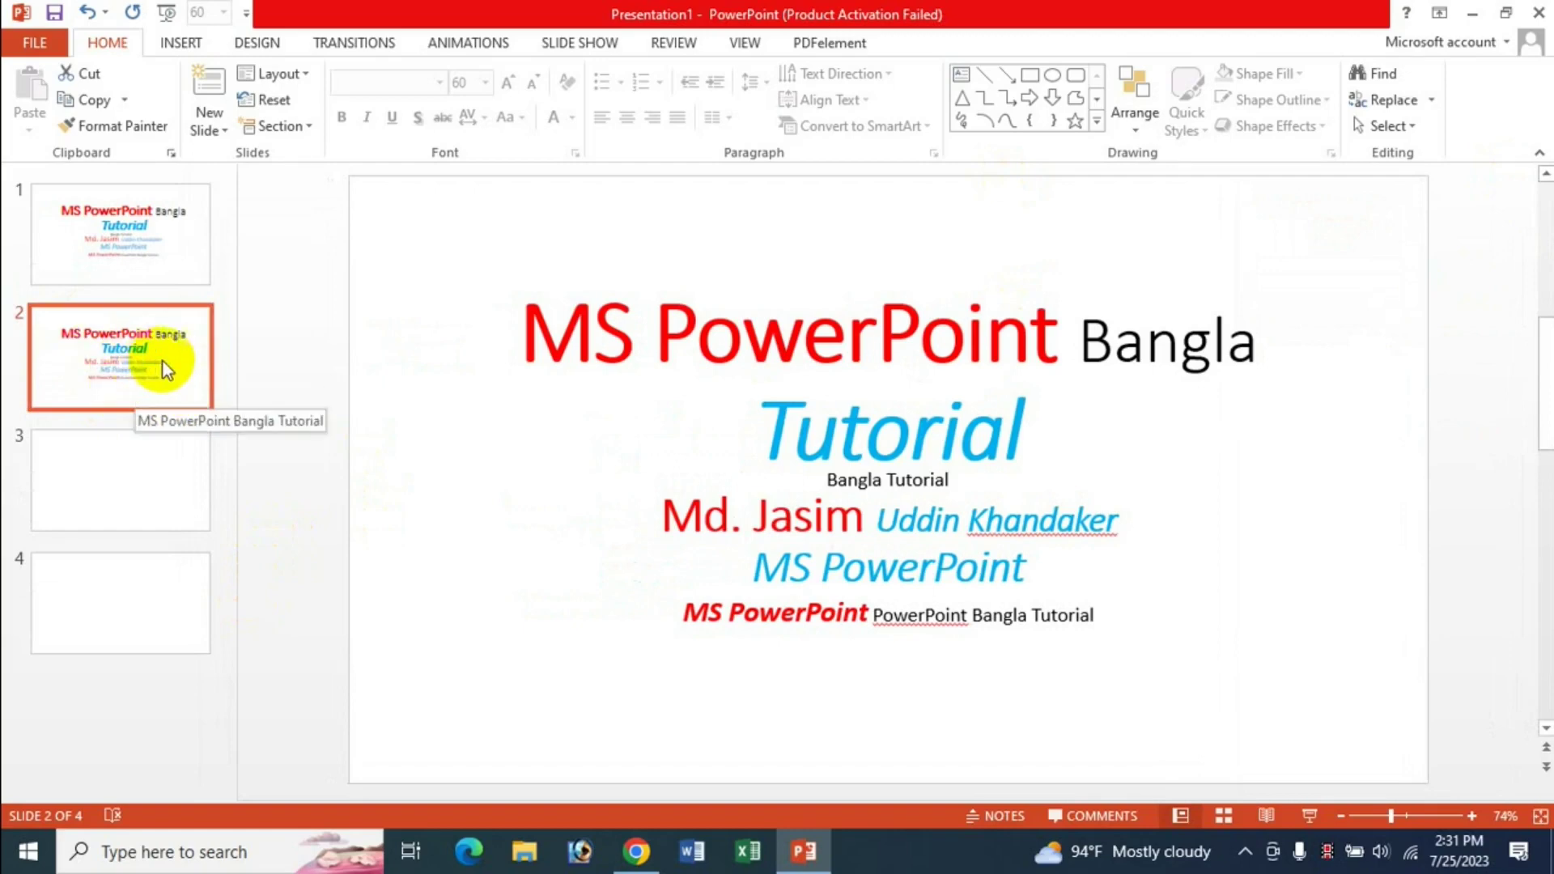
Delete the duplicated title slide at position 2, leaving three slides.
right_click(141, 358)
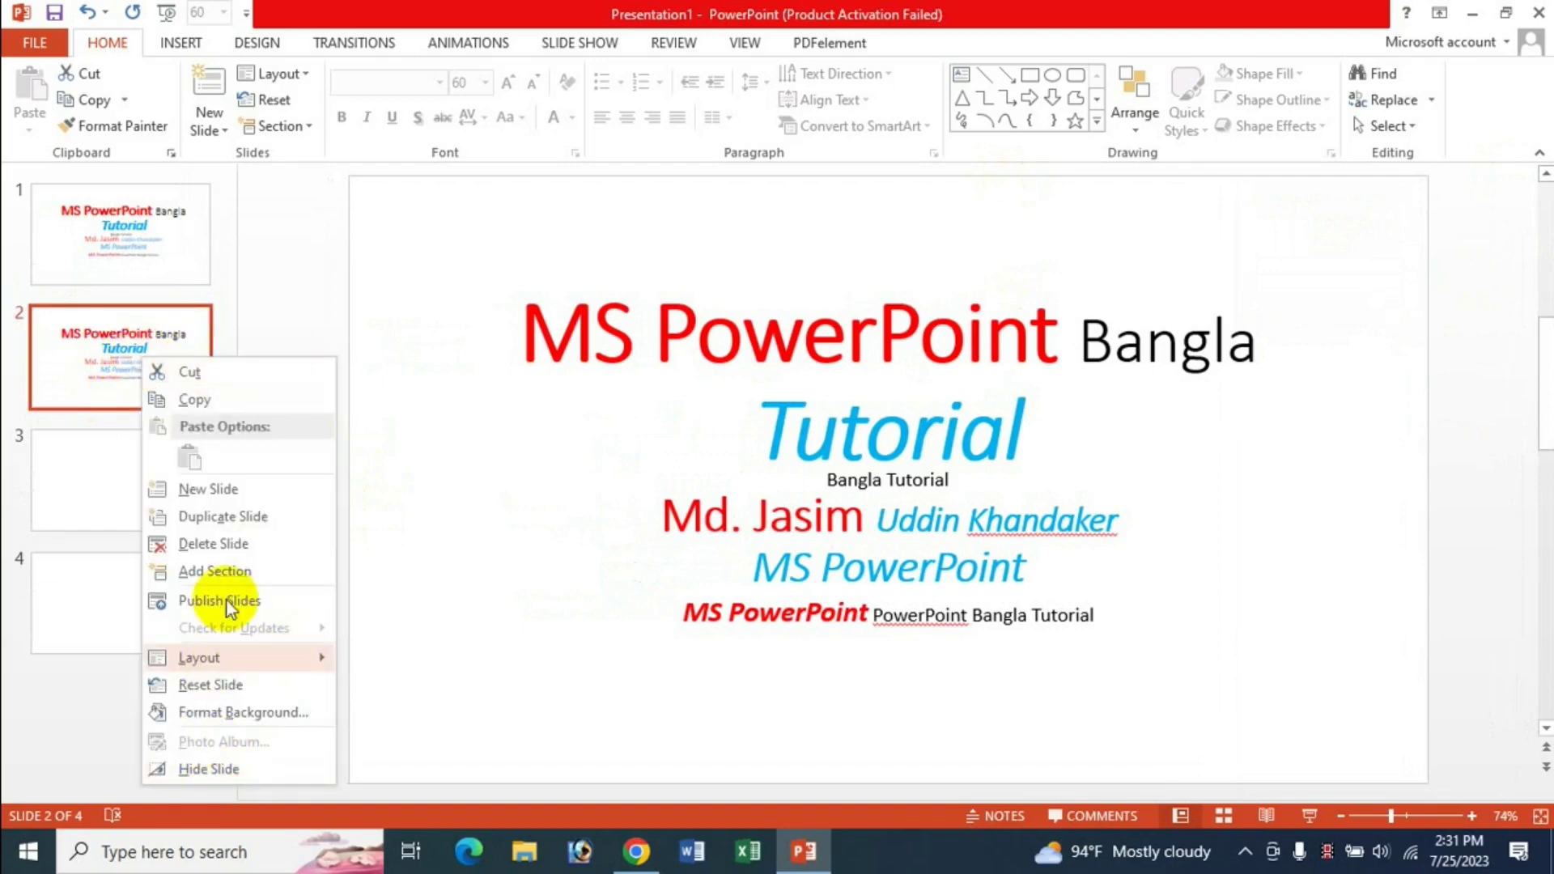
click(299, 285)
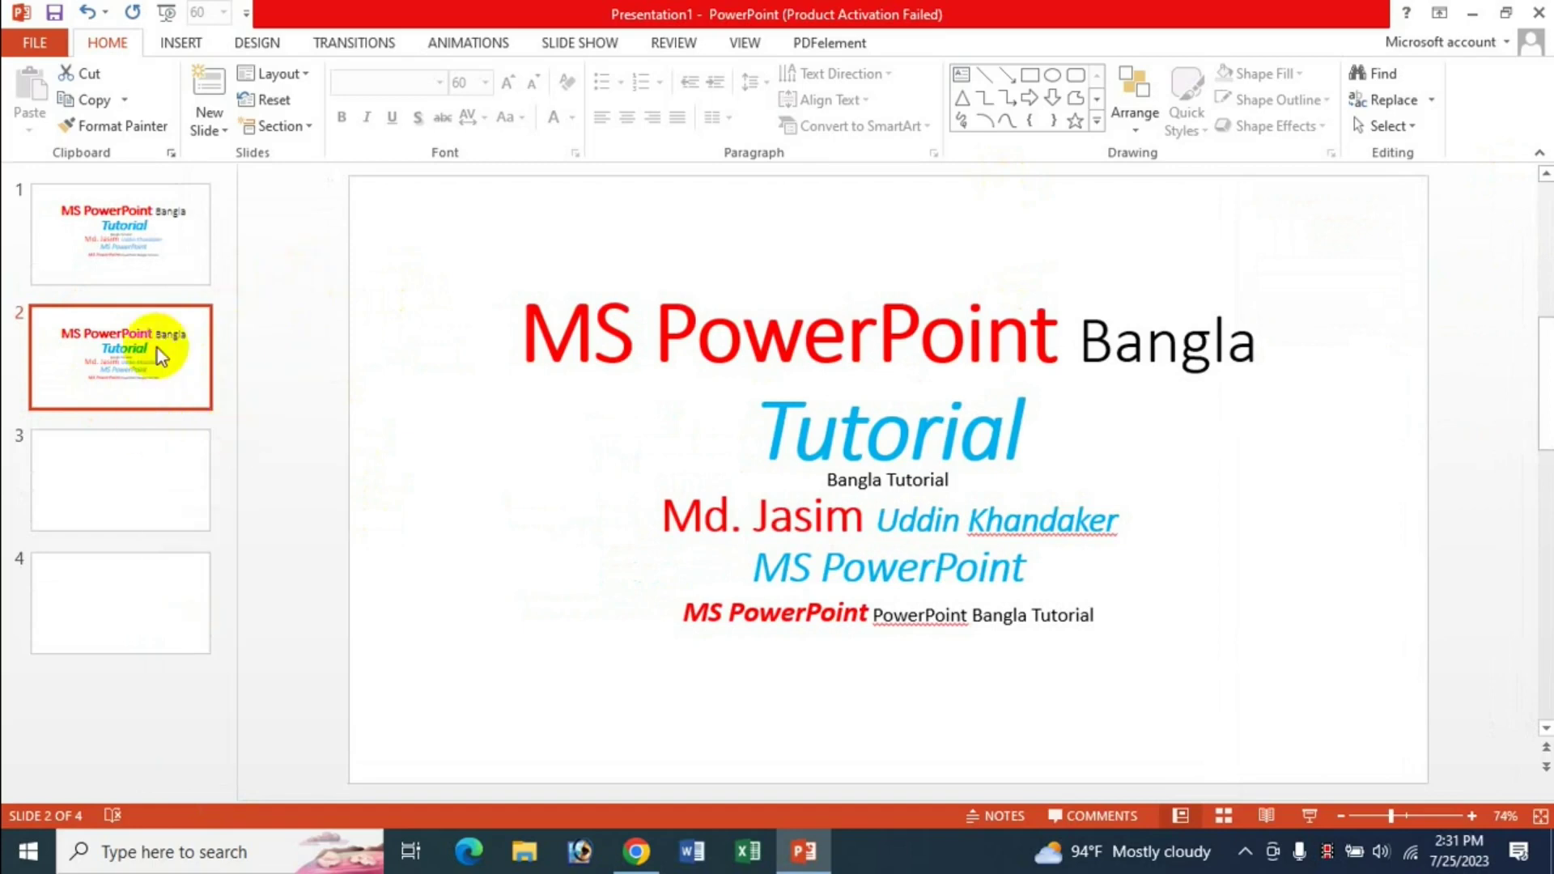
key(Delete)
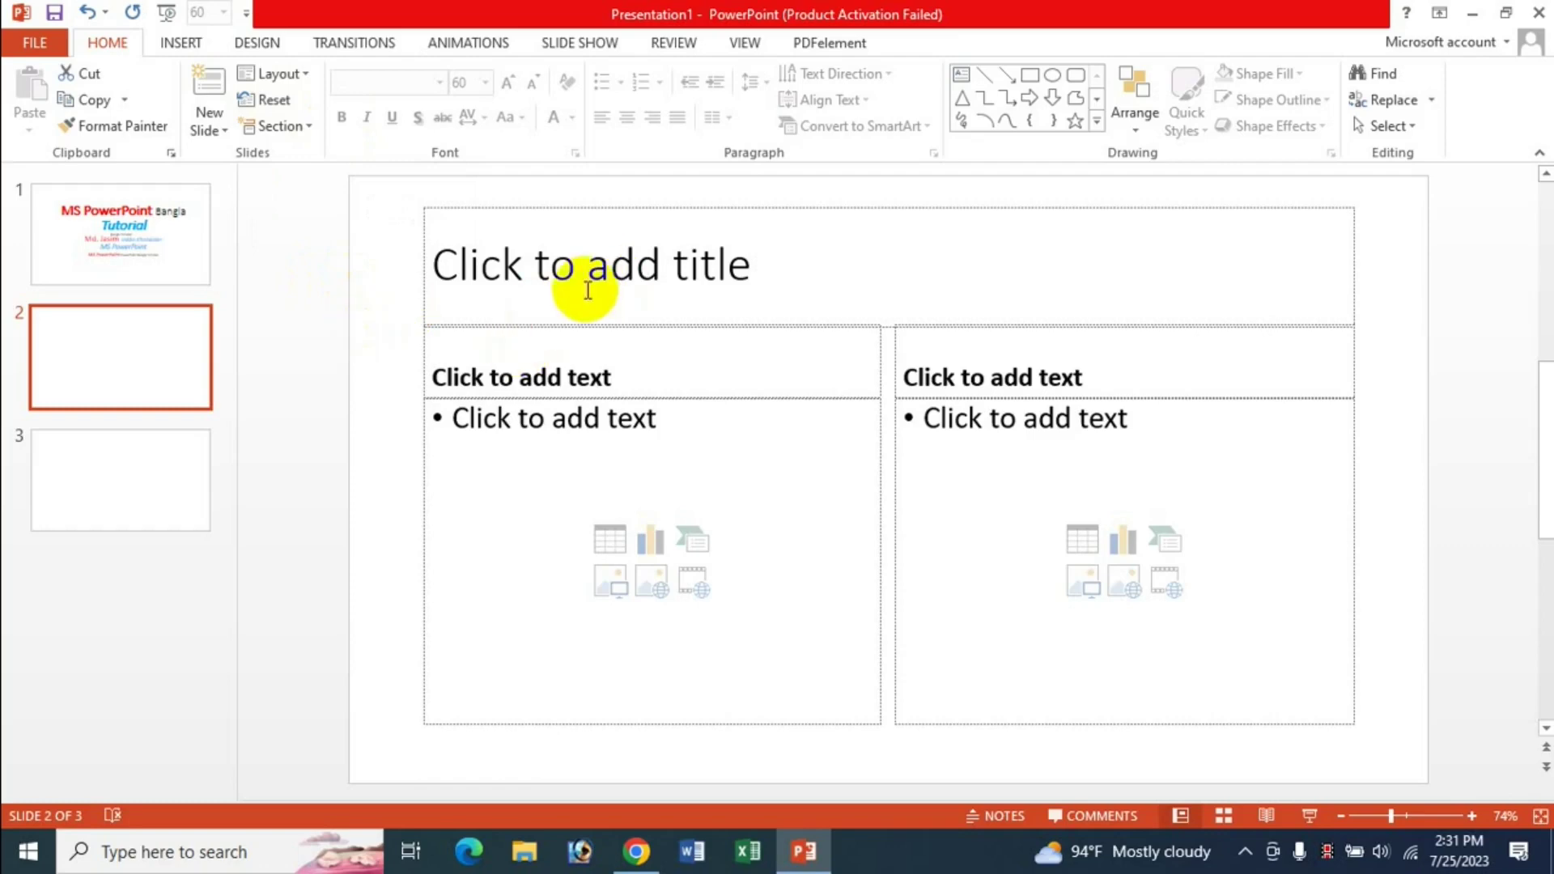
Enter 'Sfsd sdjksdf dsfsd' as slide 2's title and select the text.
click(542, 273)
text(S)
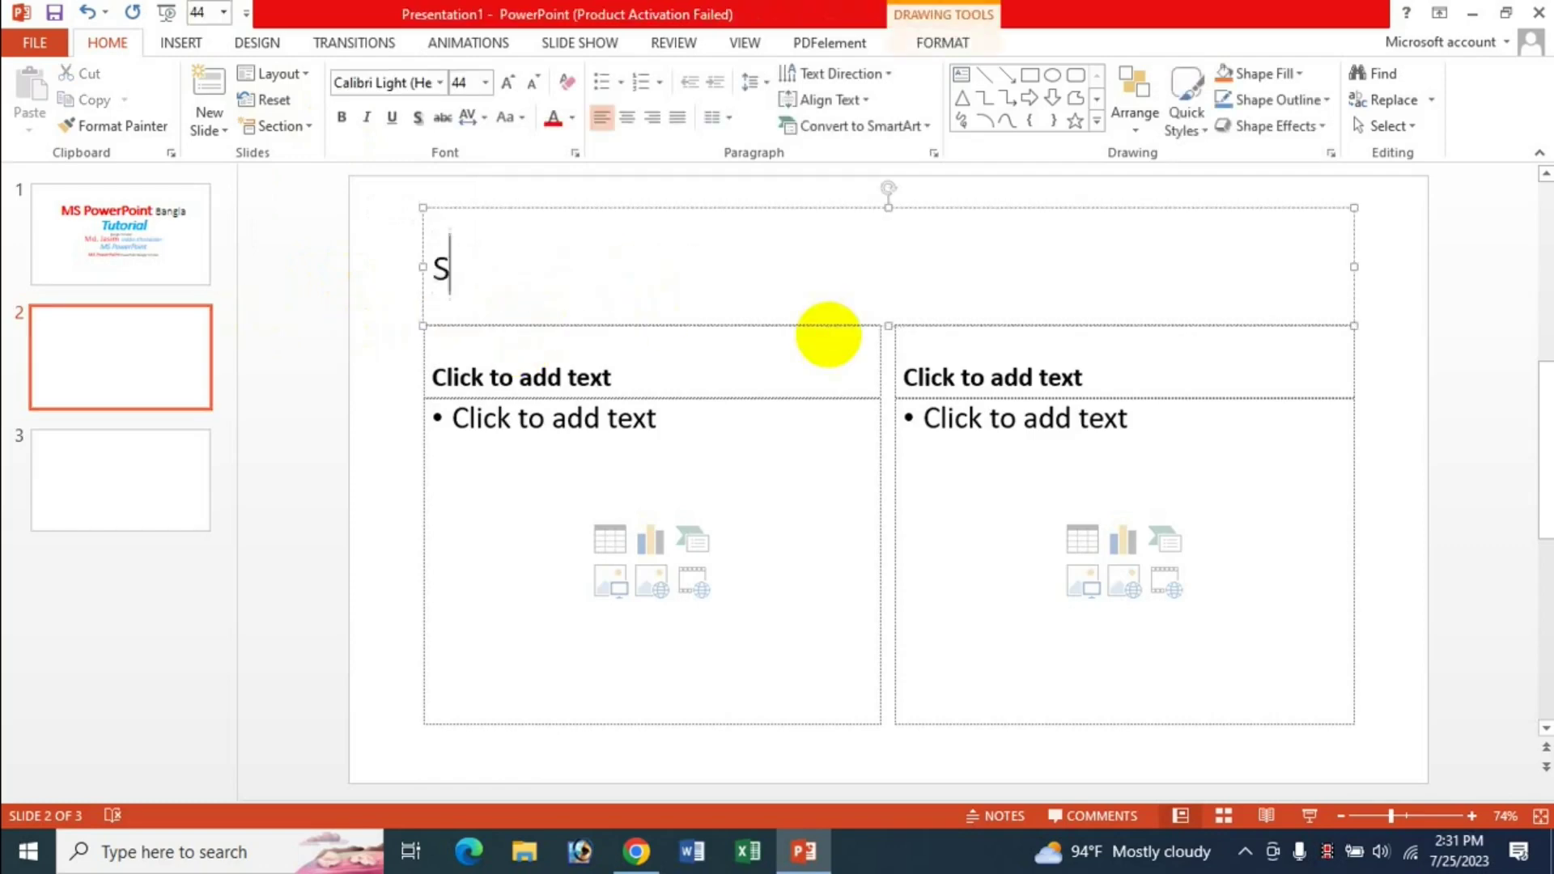
text(fsd sdjksdf dsfsd)
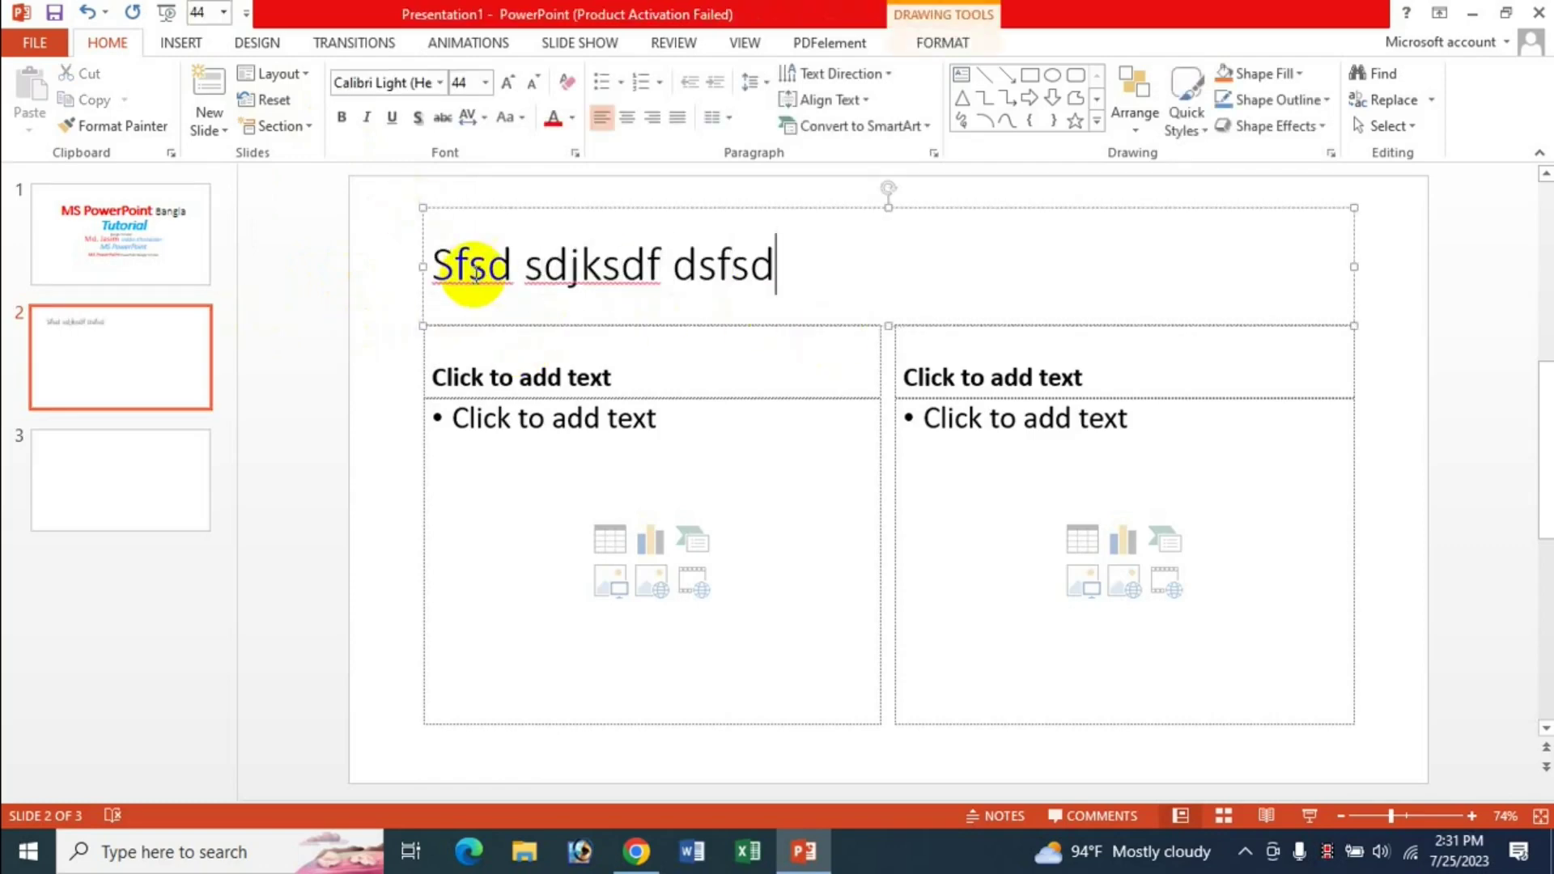
drag(430, 266, 789, 264)
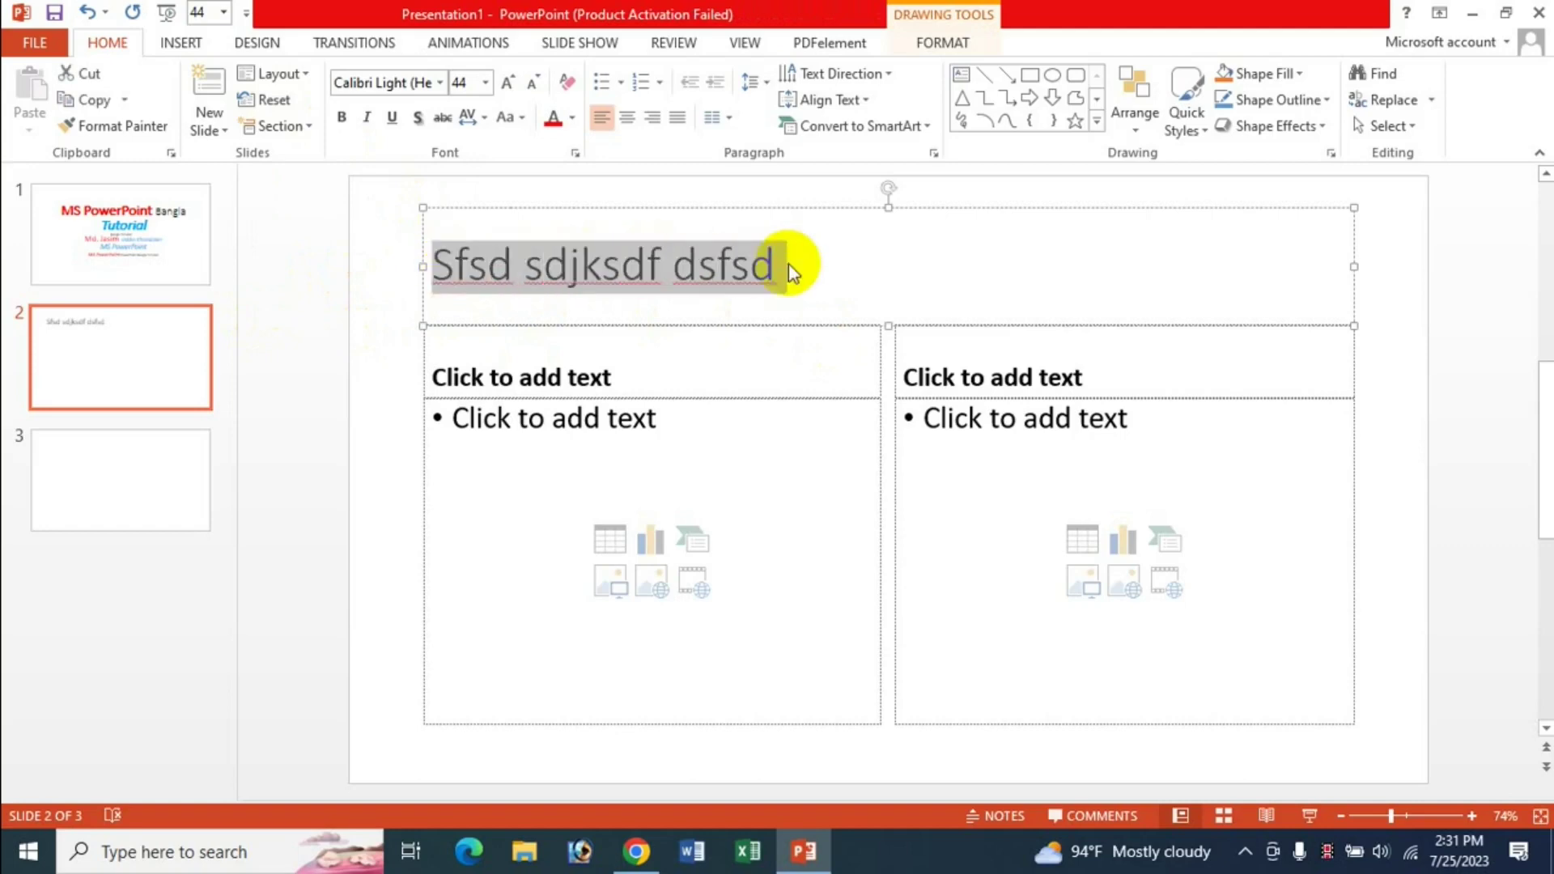
Try bold, italic, underline and red on the title, then clear formatting back to plain.
click(342, 118)
click(367, 117)
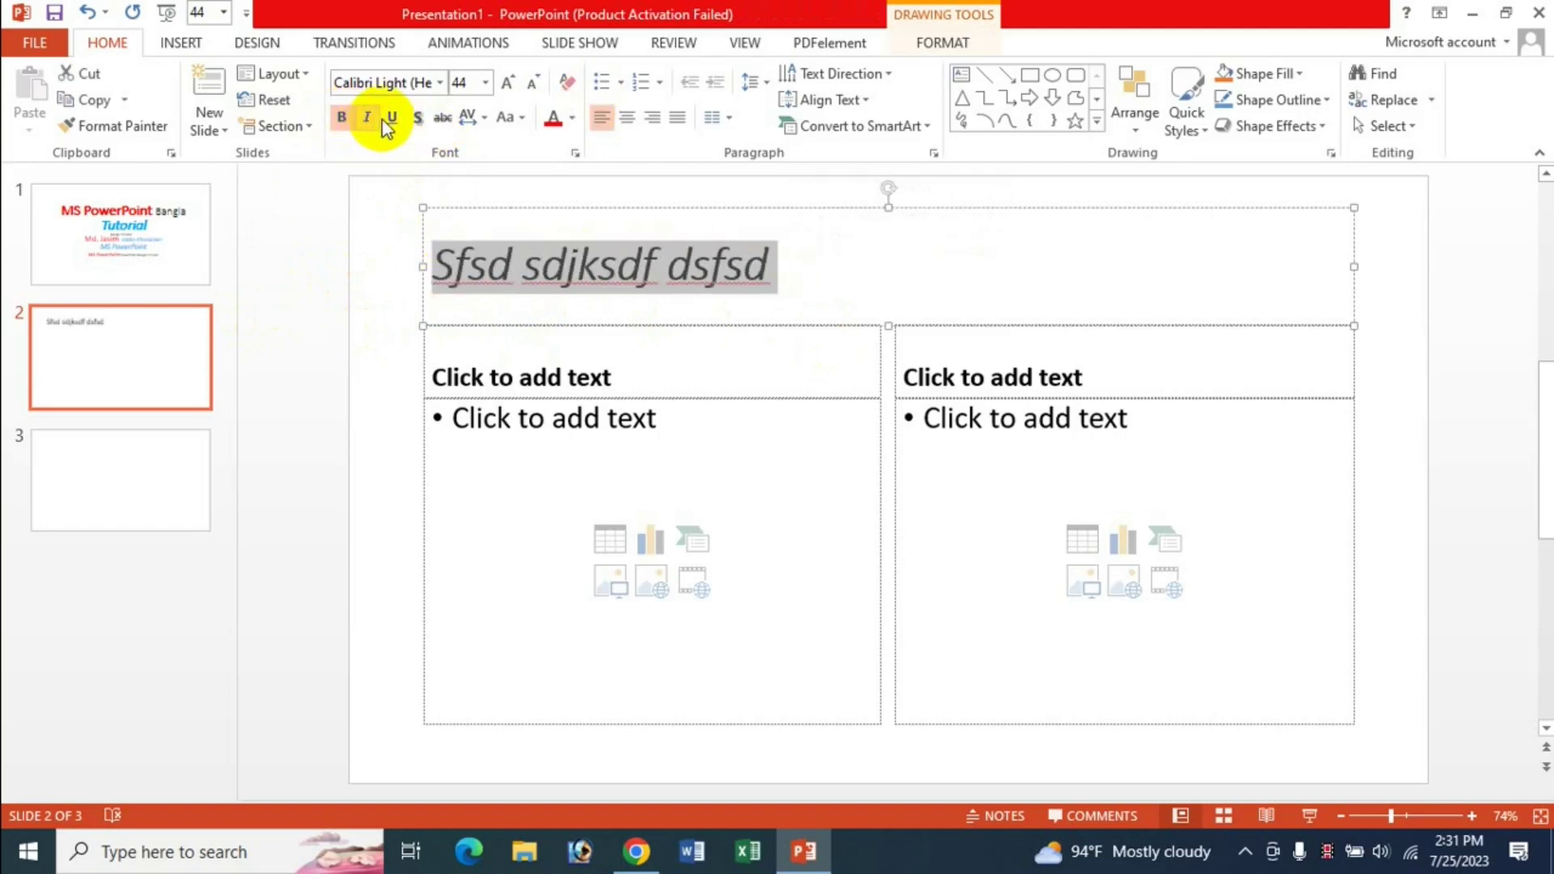
click(392, 117)
click(553, 120)
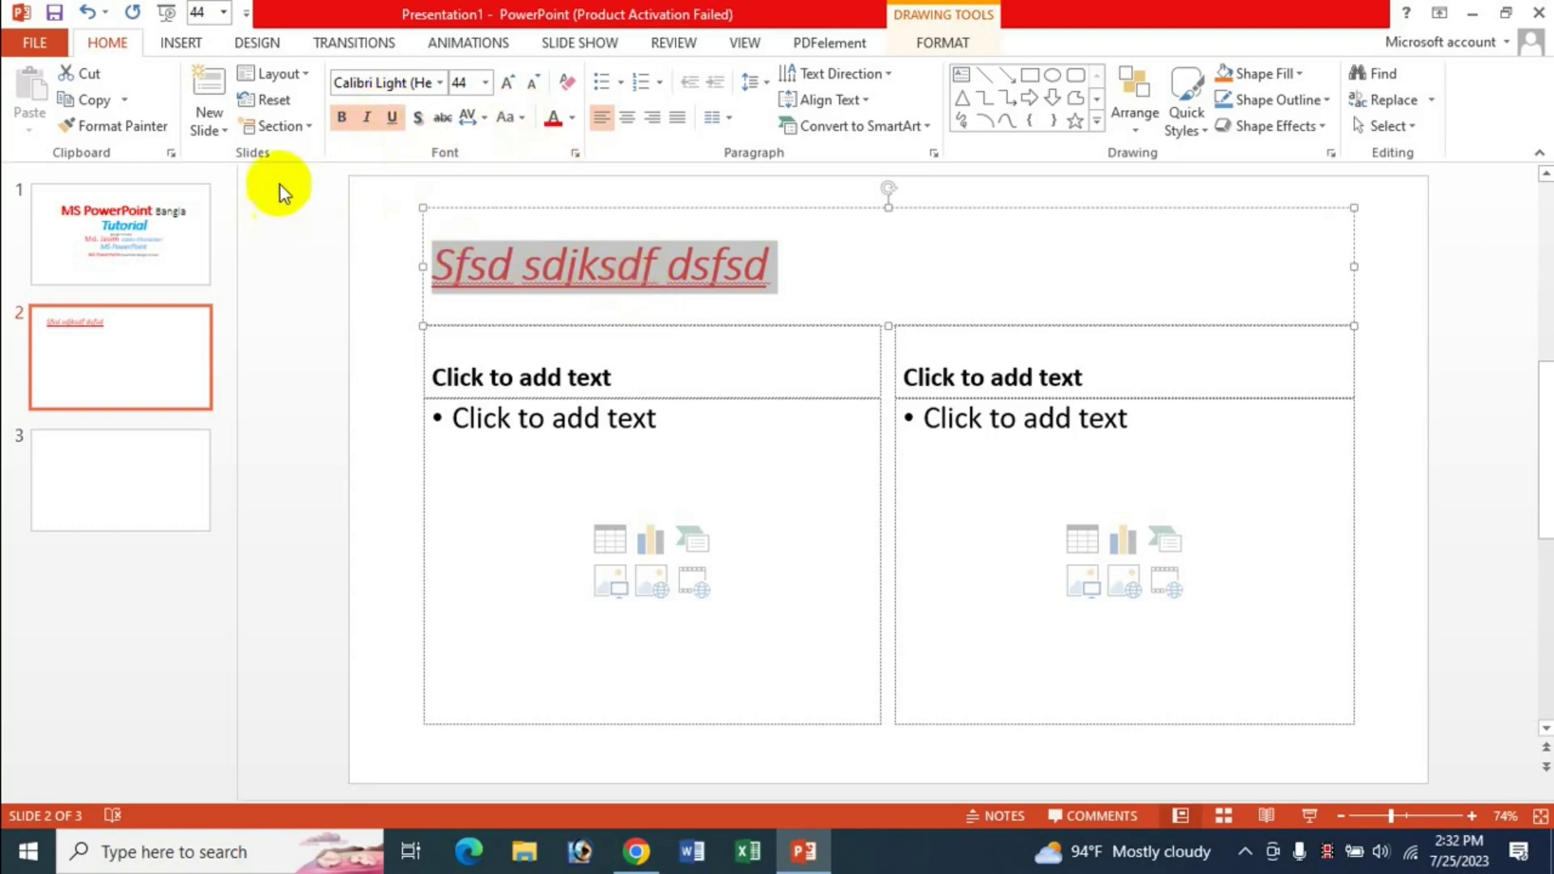
click(277, 101)
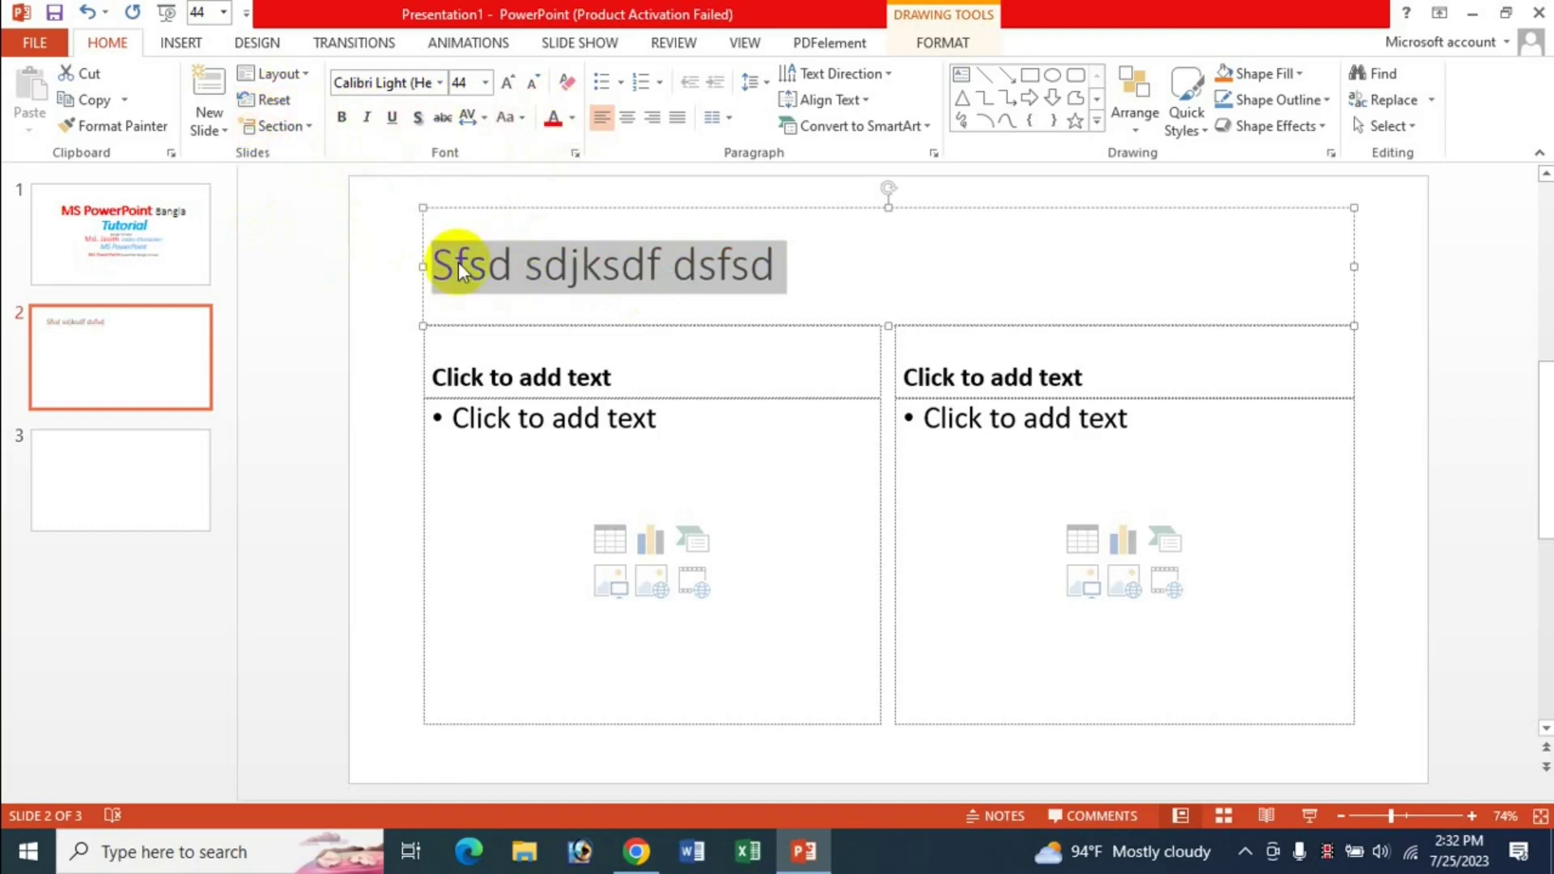
click(802, 279)
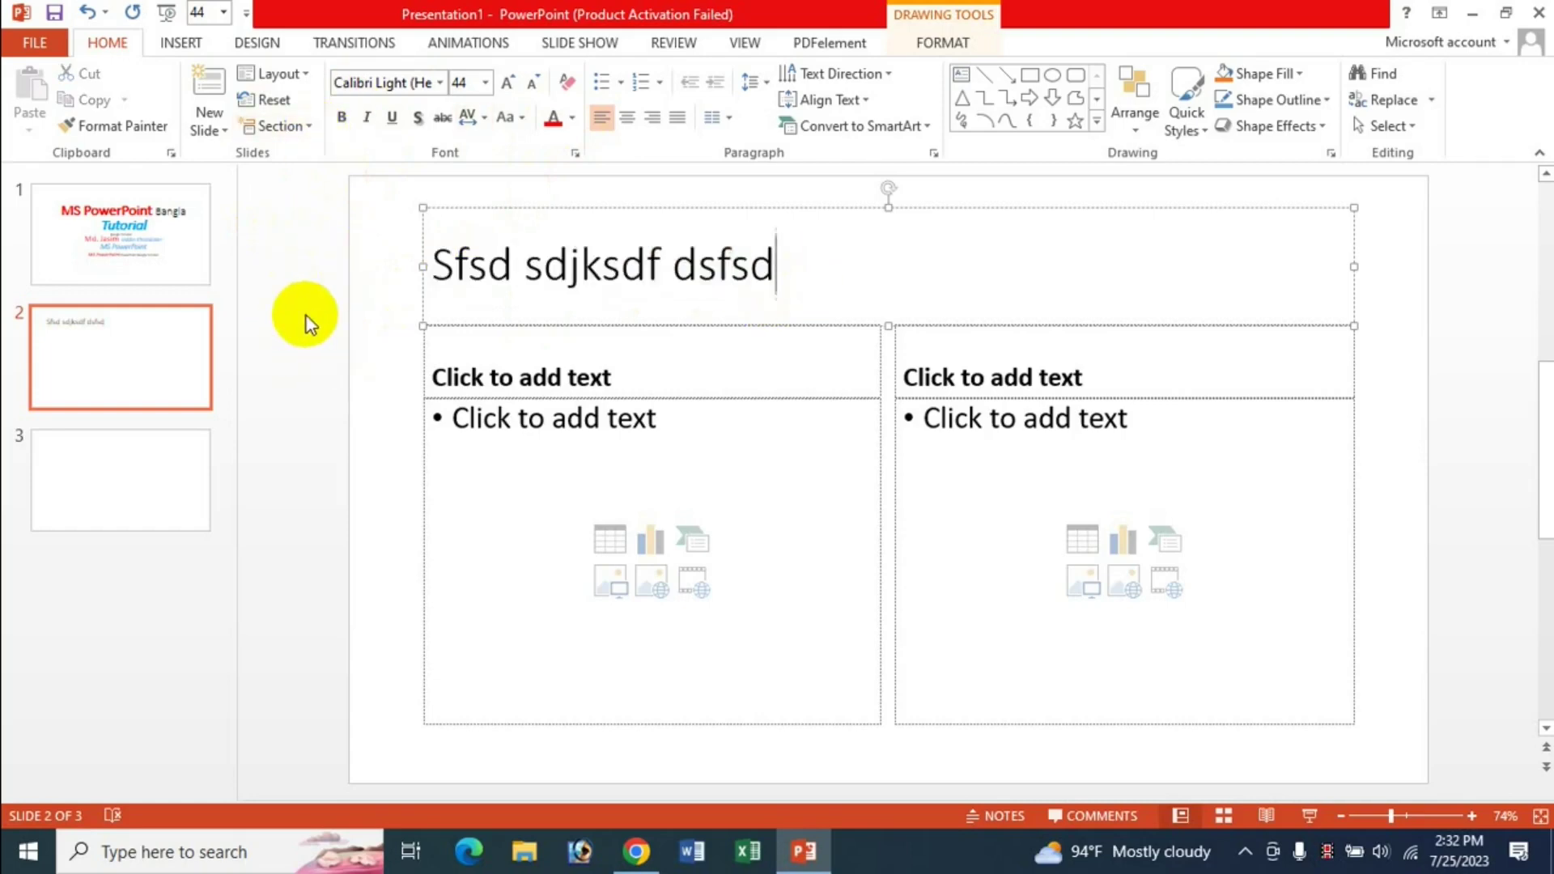
Switch slide 2 to the Picture with Caption layout, keeping its title.
click(307, 75)
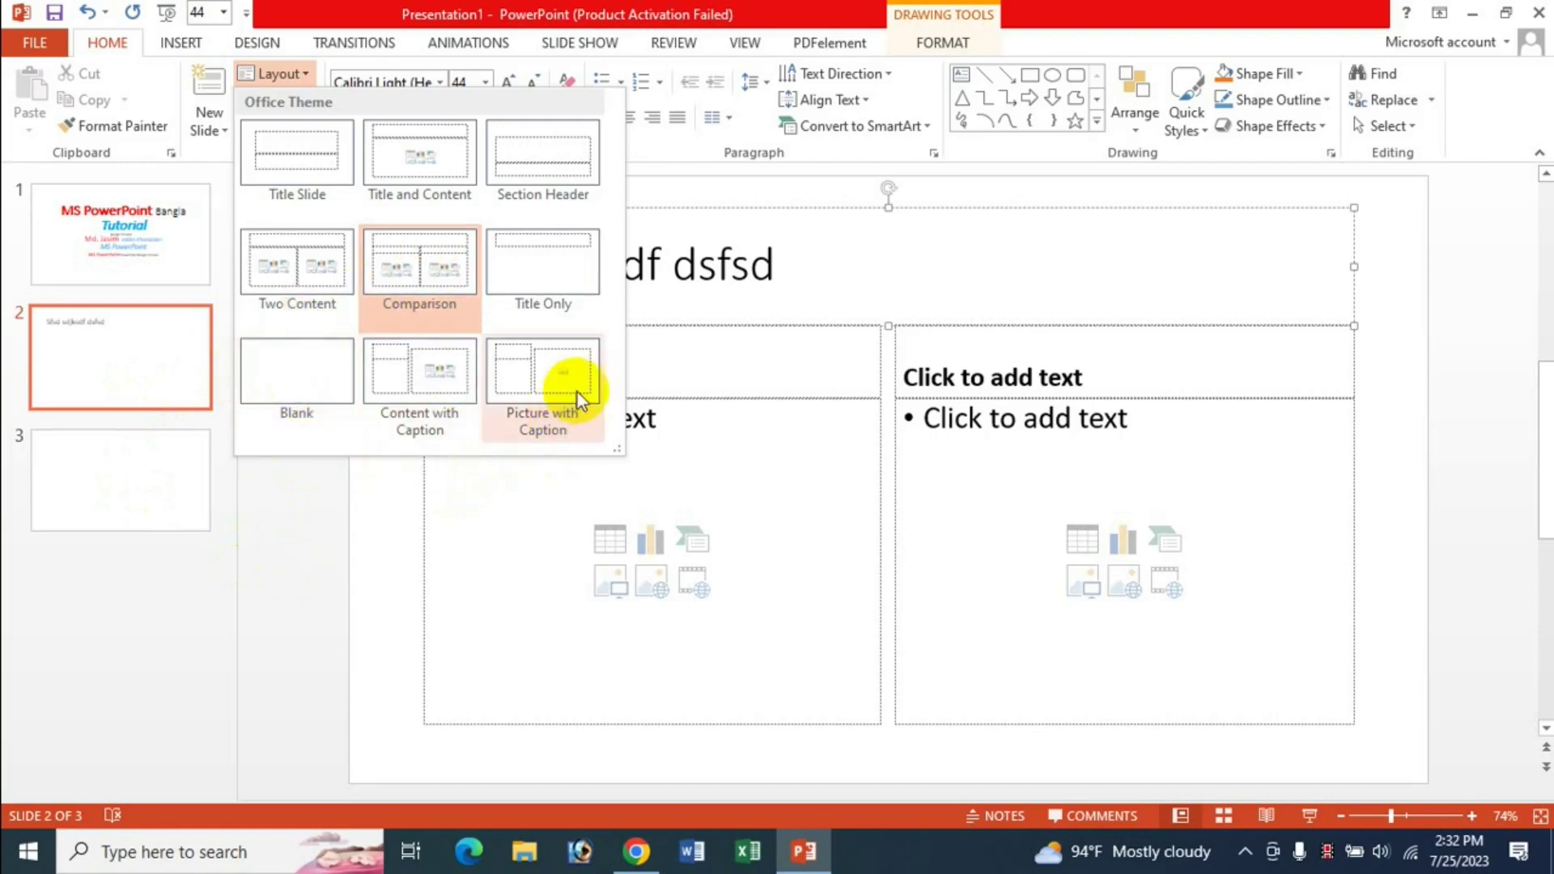
click(553, 415)
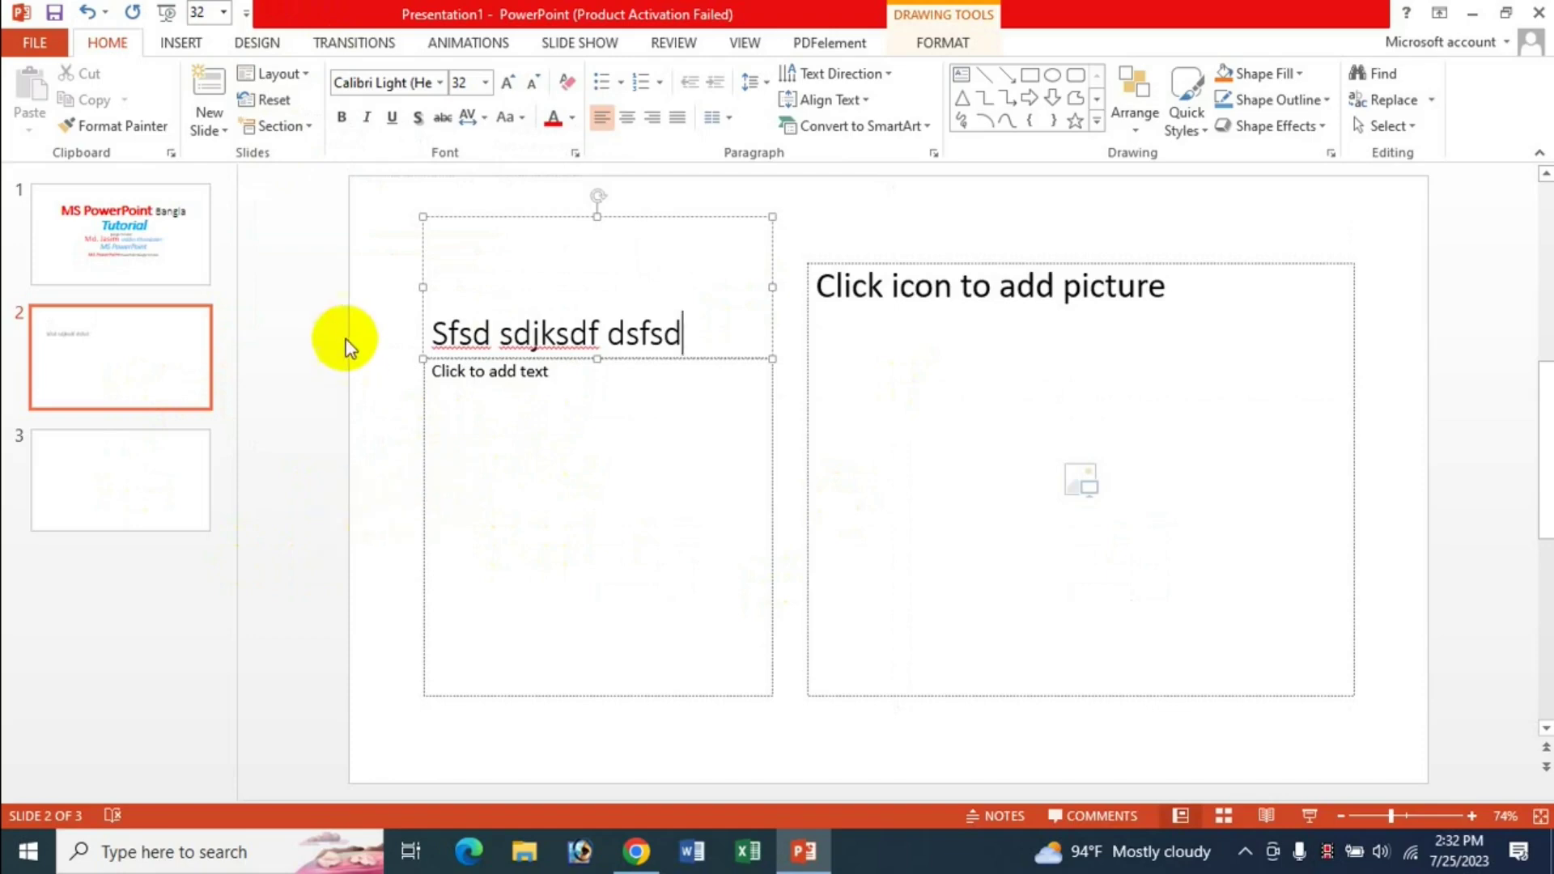
click(306, 262)
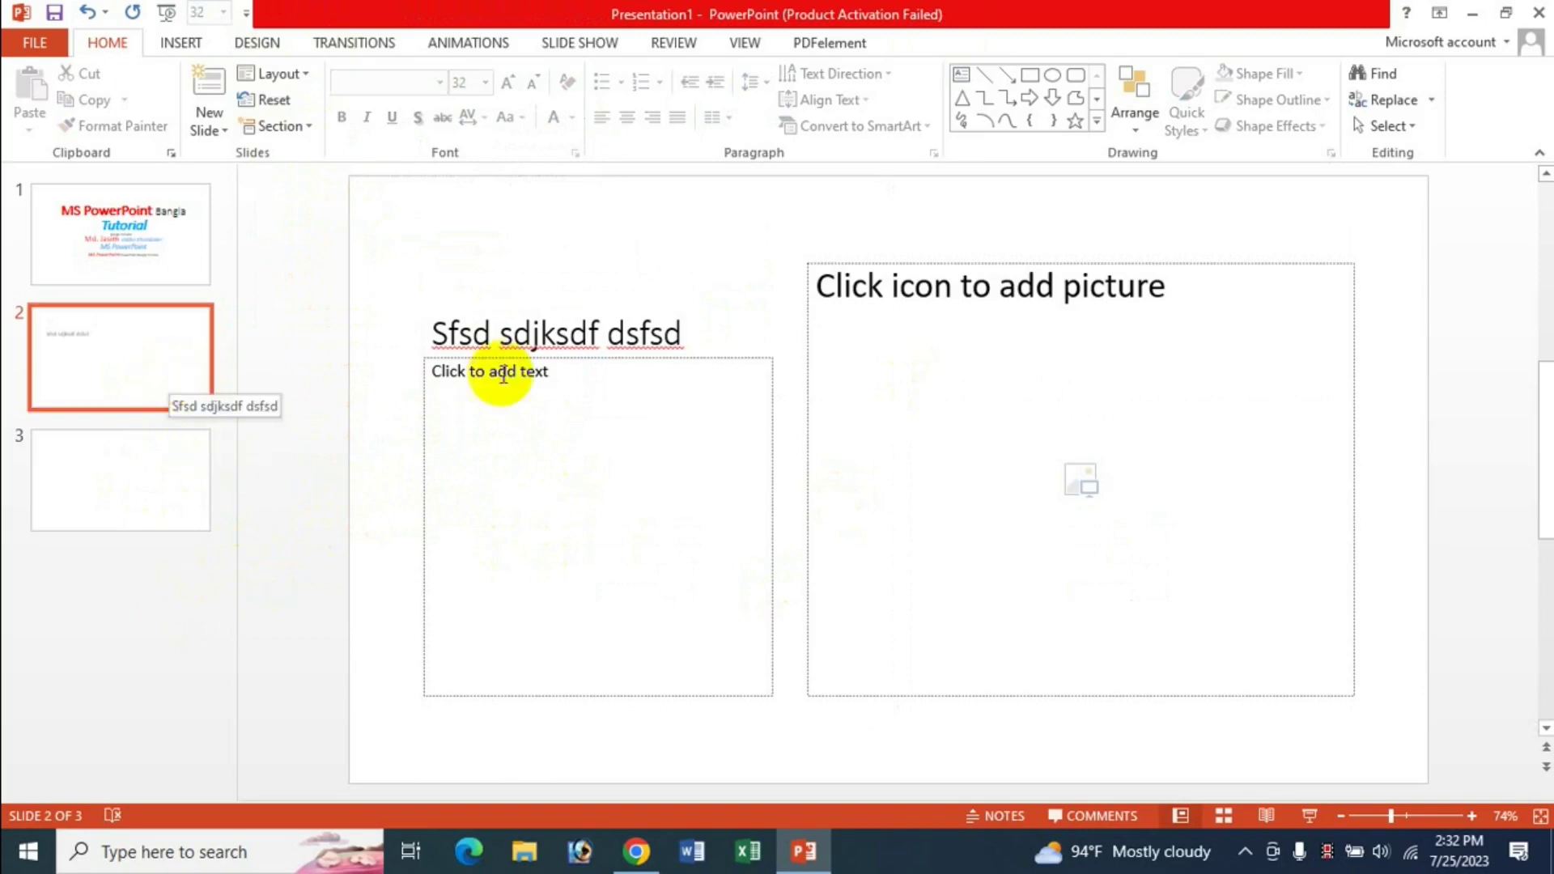
Fill slide 2's picture placeholder with photo 1002 from the Pictures folder.
click(549, 414)
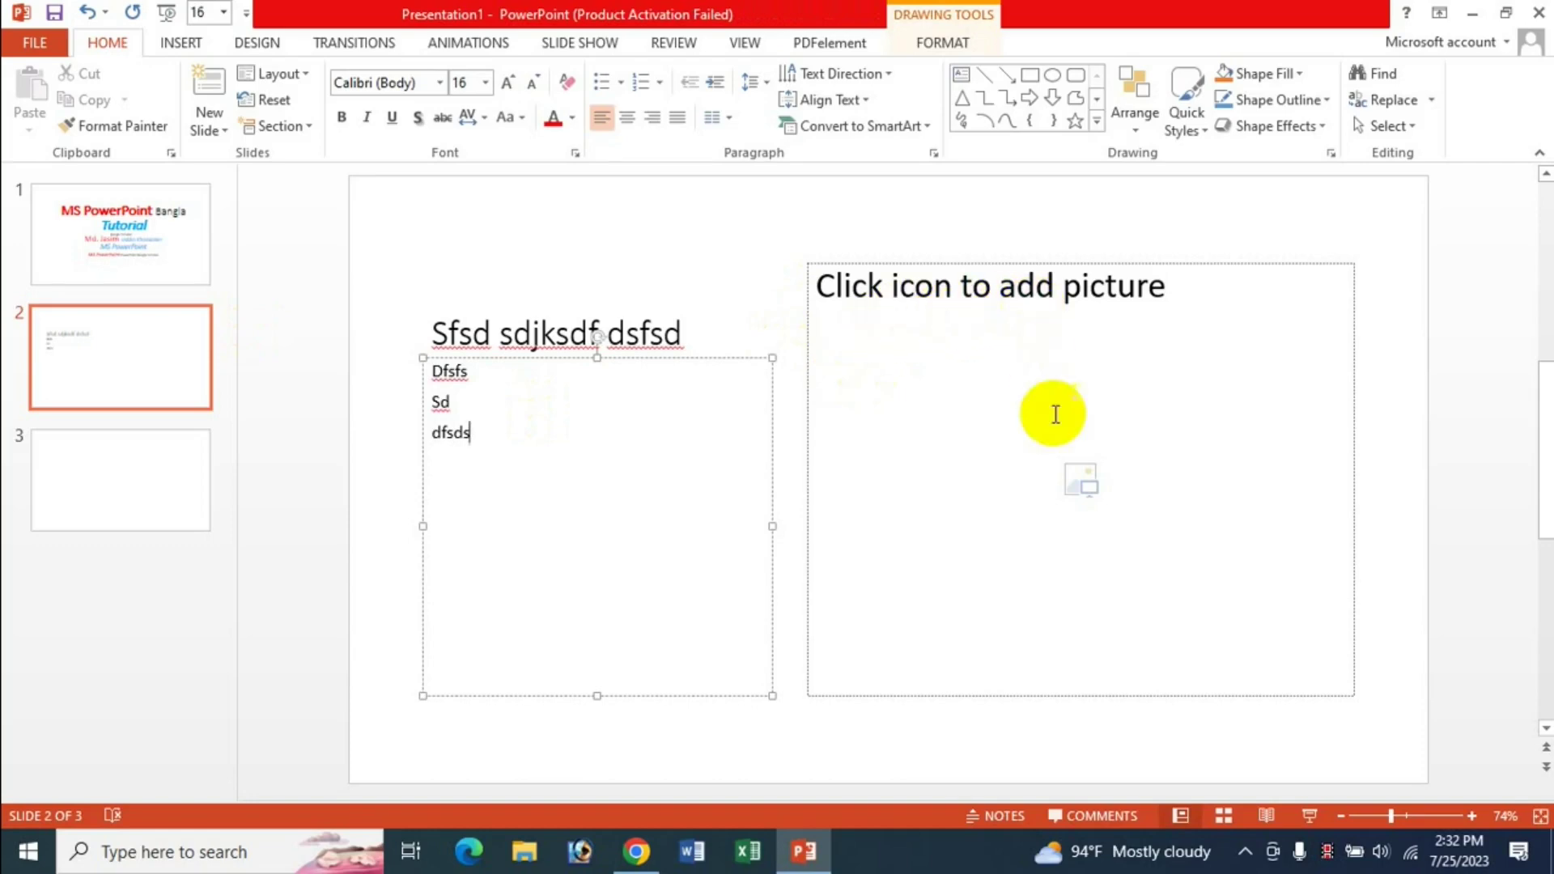
click(1084, 489)
click(565, 201)
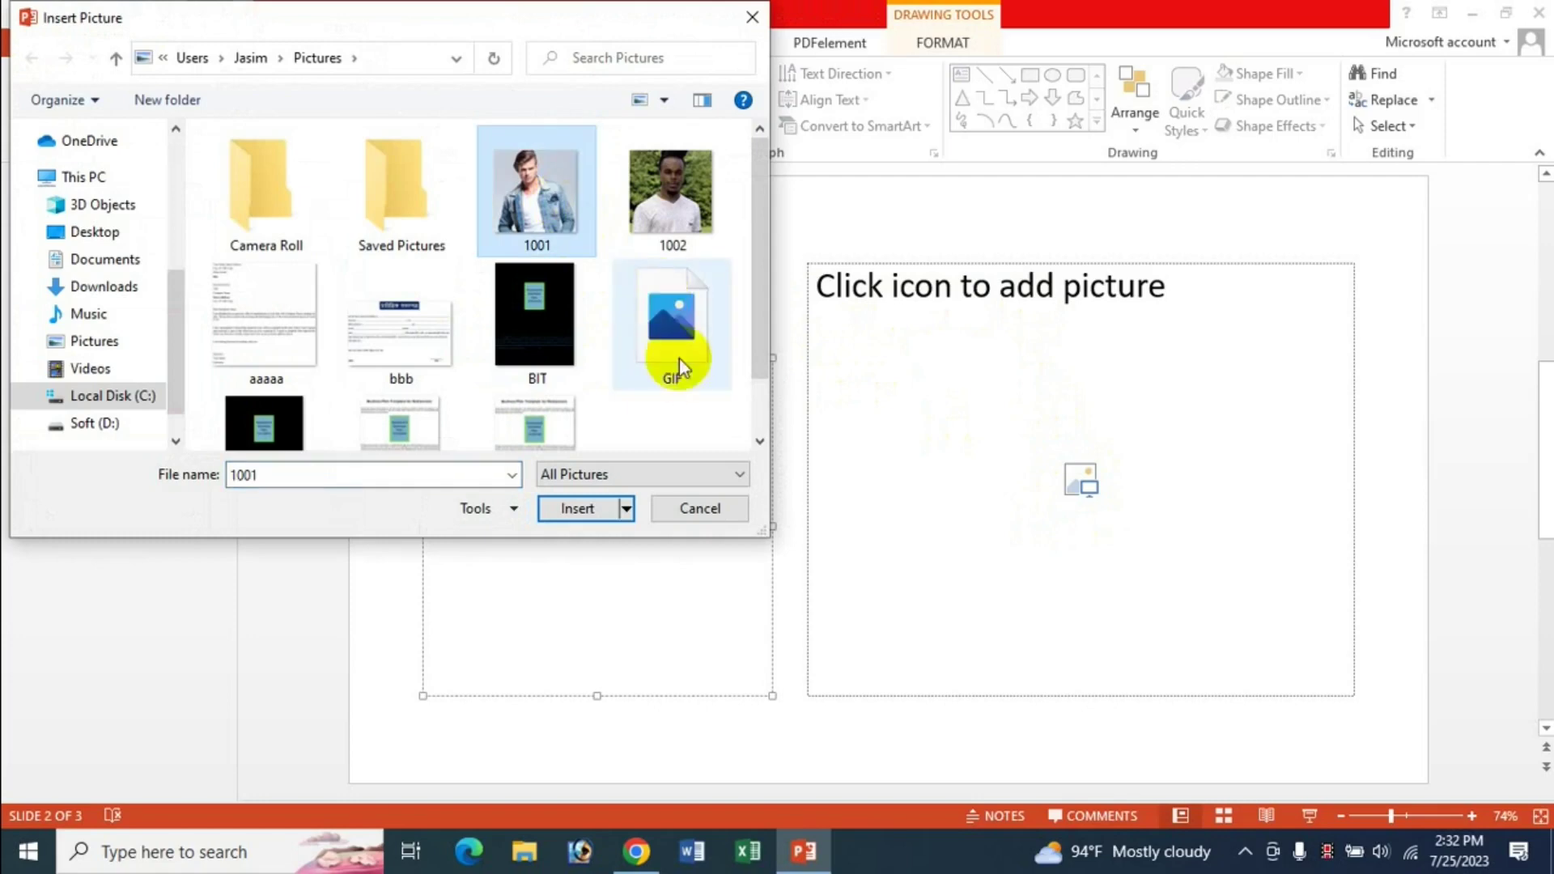
click(664, 198)
click(599, 510)
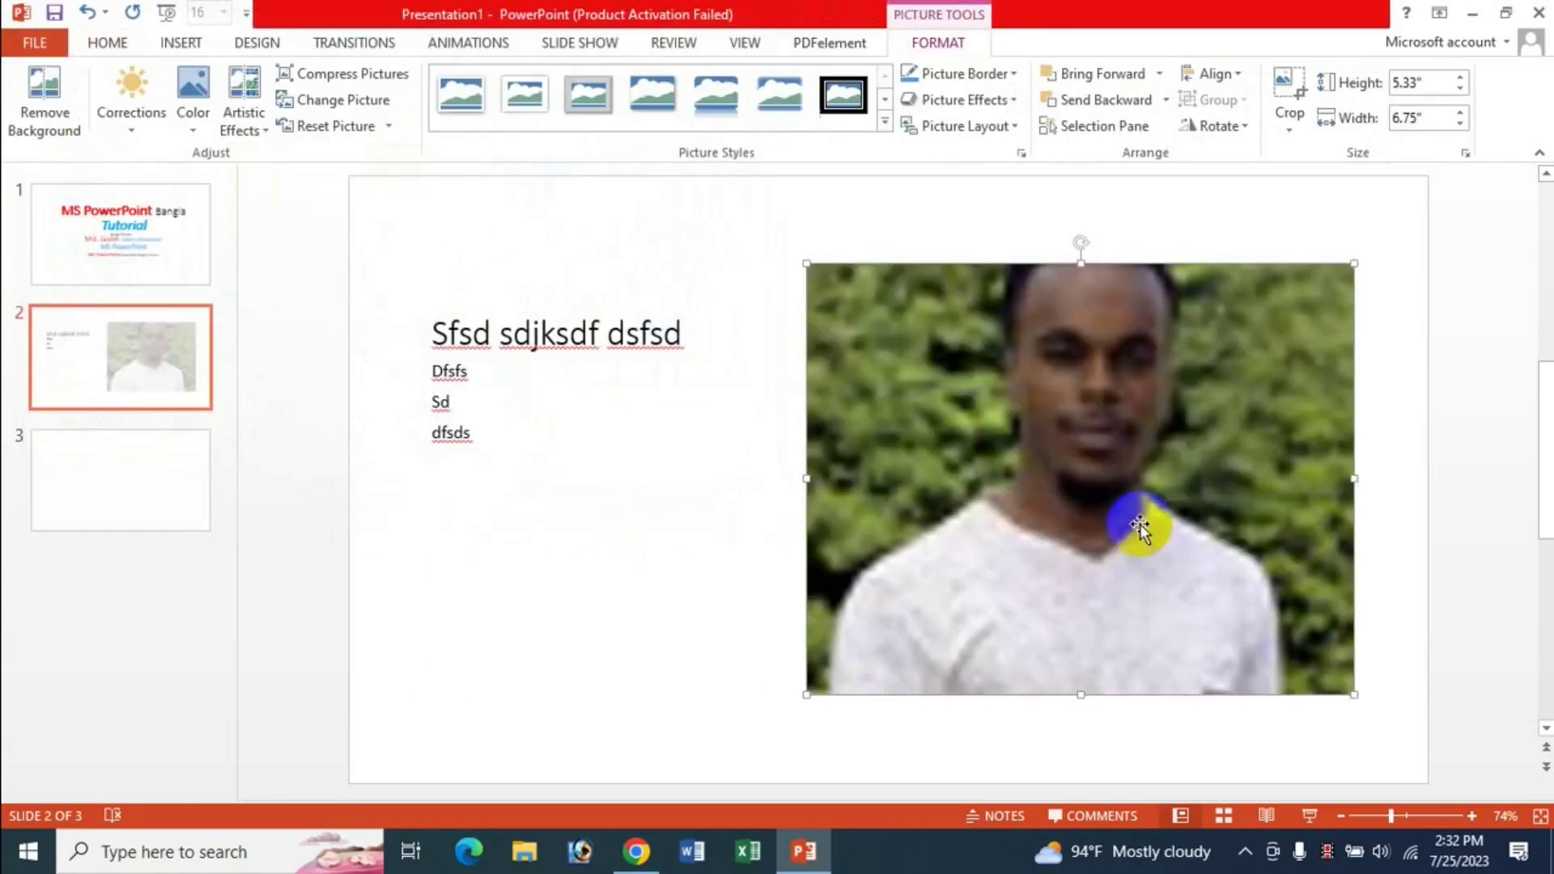
Shrink the photo to 1.63" × 2.07", move it up-right, then go to slide 3.
mouse_move(904, 611)
mouse_down()
mouse_move(932, 583)
mouse_move(914, 584)
mouse_up()
drag(1365, 237, 1058, 481)
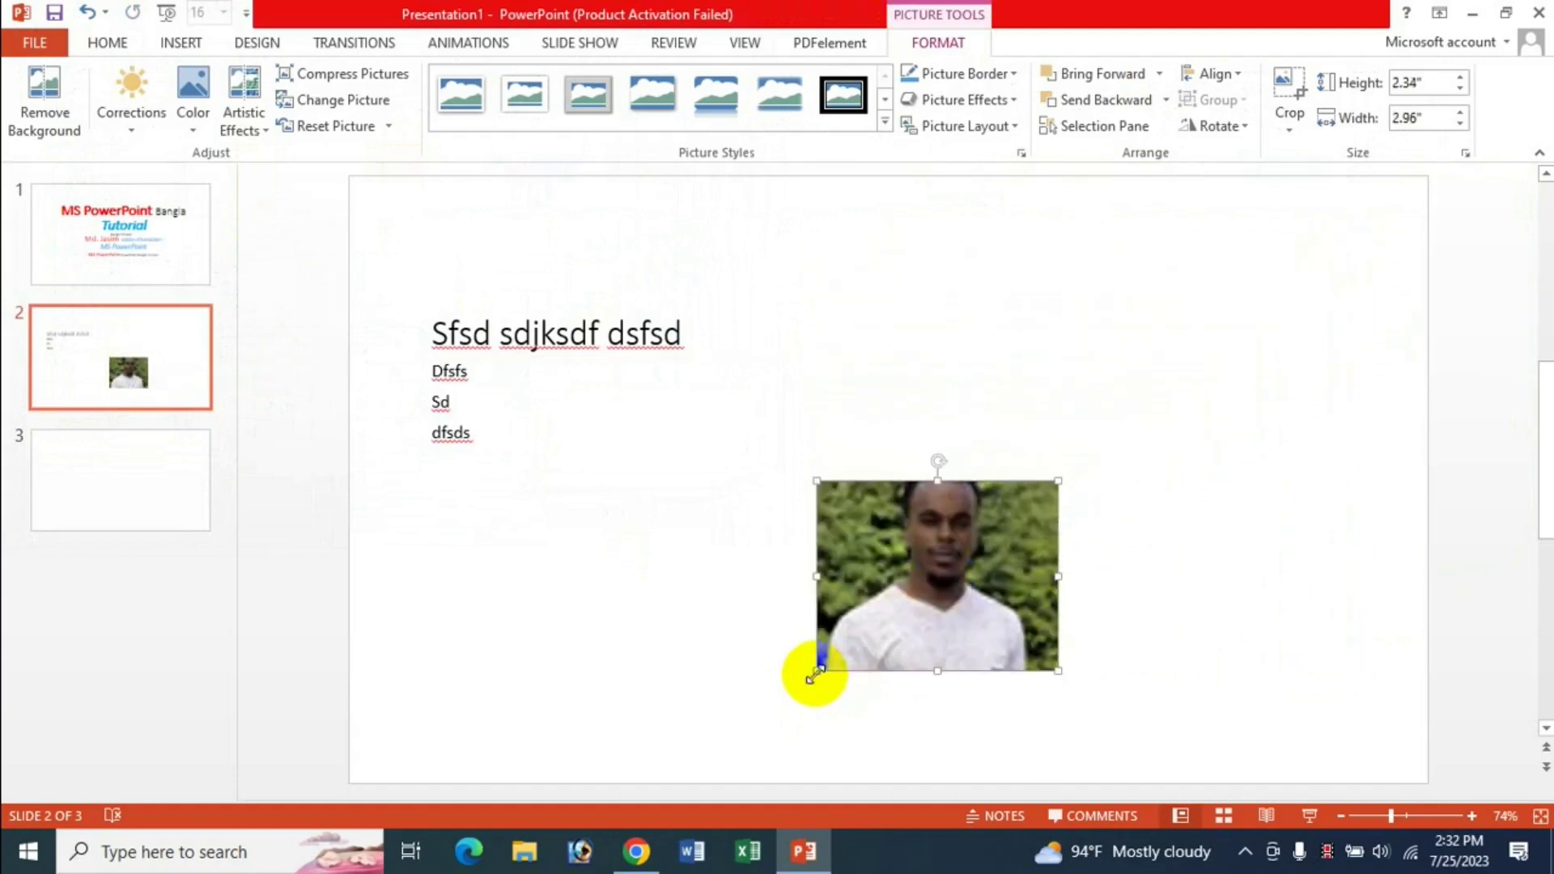
drag(813, 676, 1015, 494)
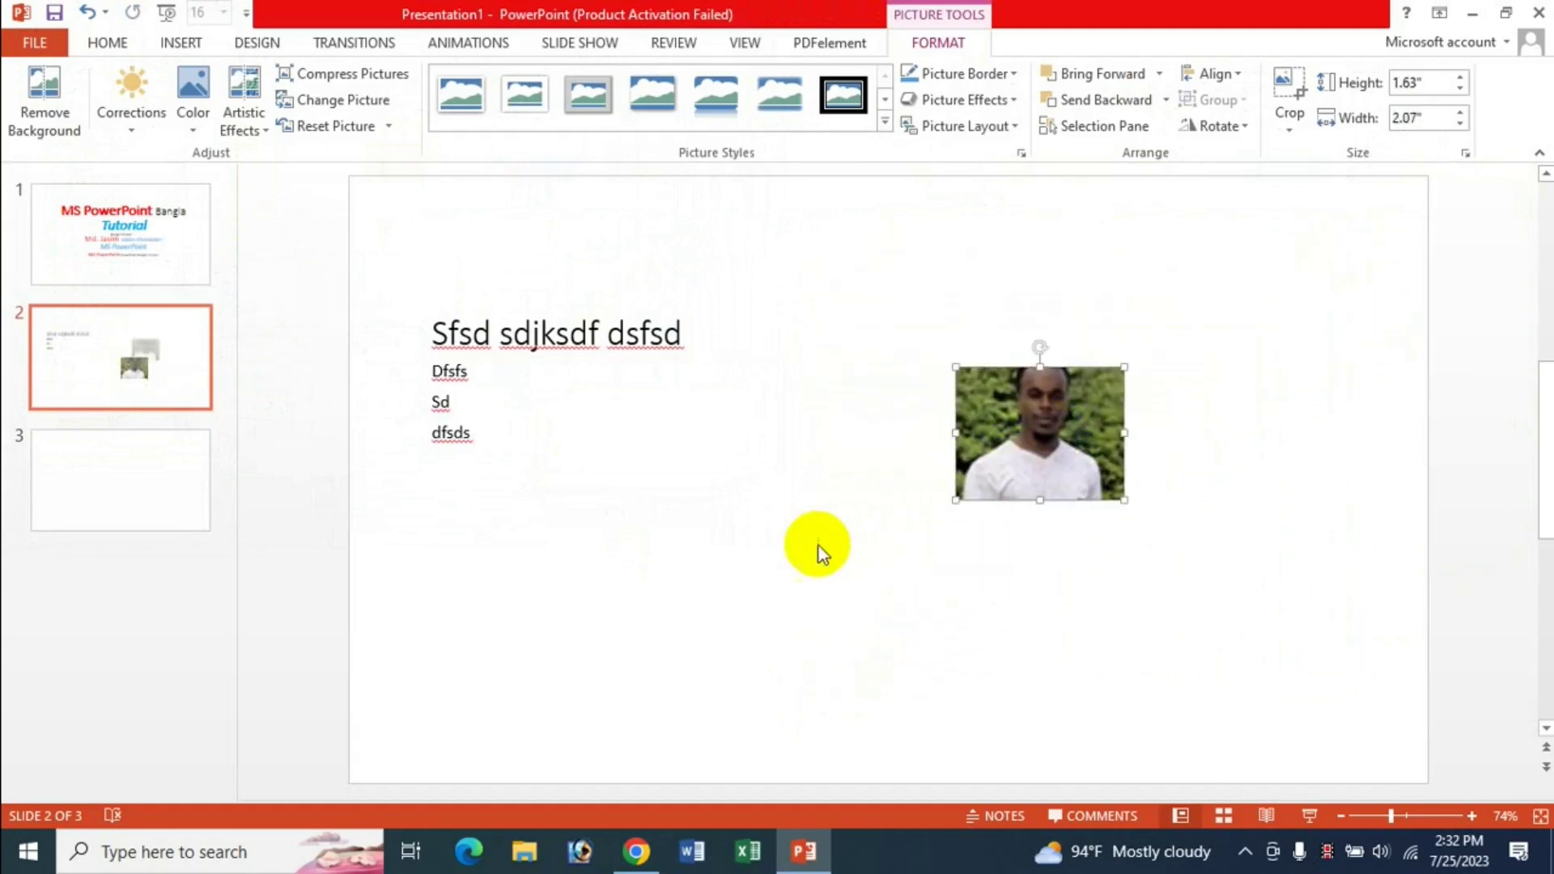
click(169, 473)
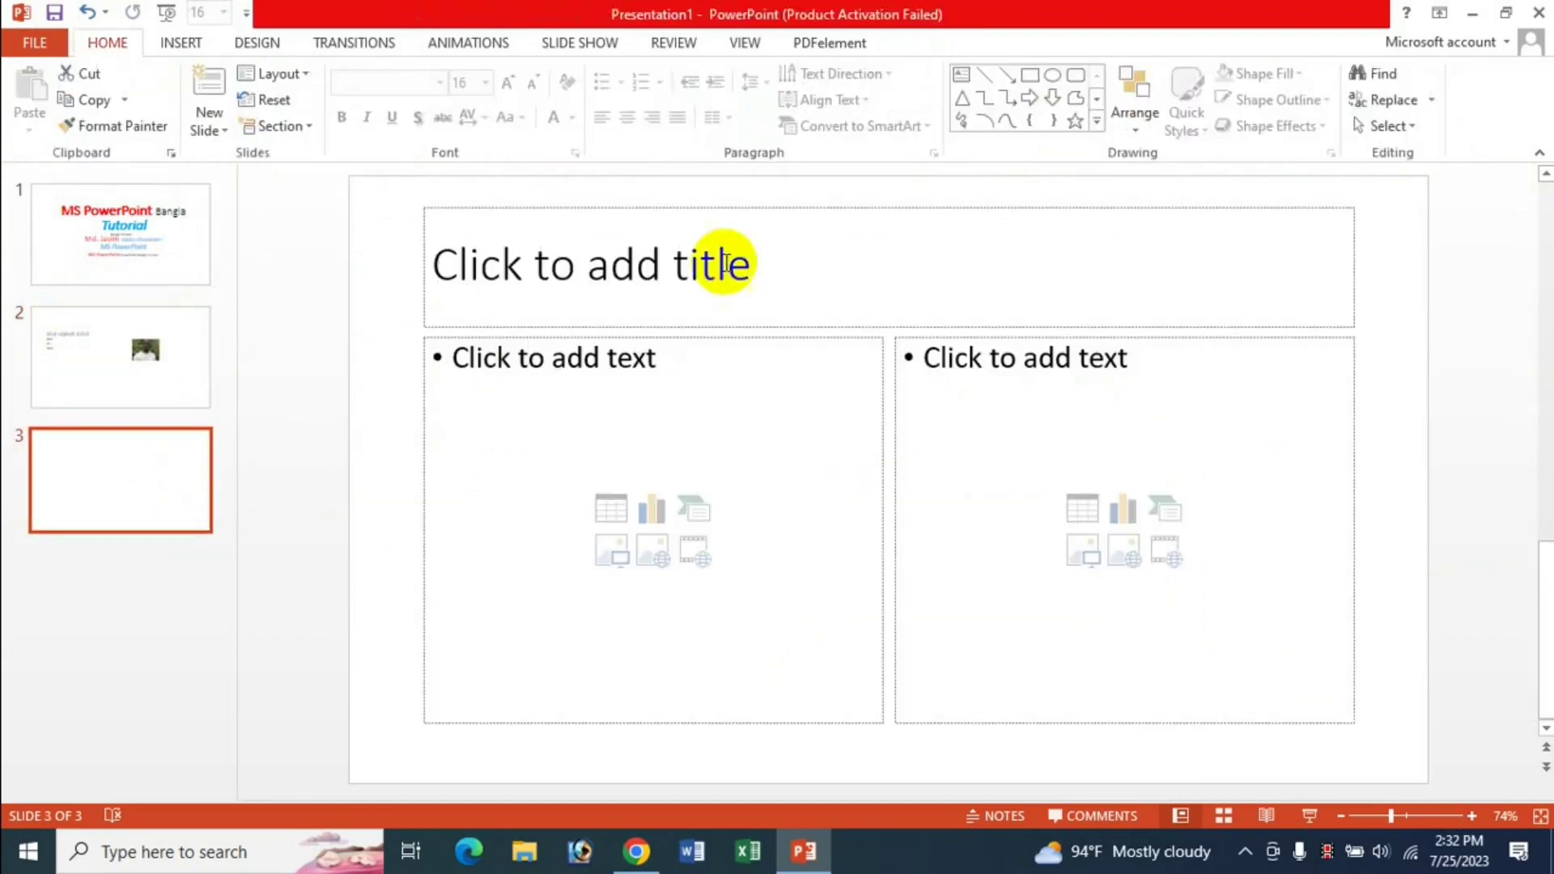
Title slide 3 'VXCVXVX' and type 'sfdsf' into the left content area.
click(628, 269)
text(VXCVXVX)
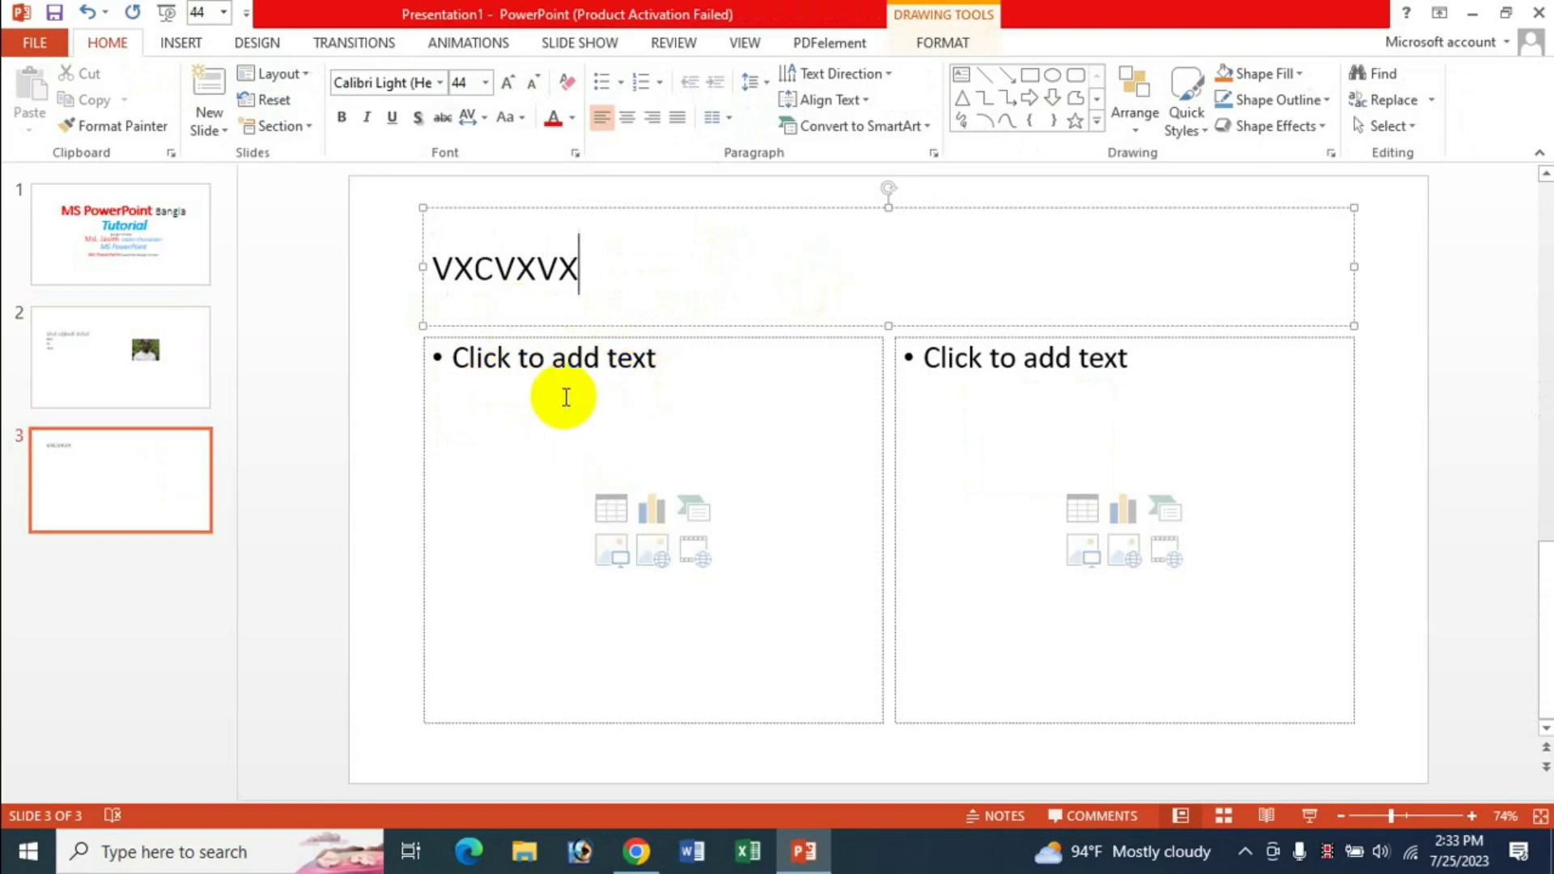
click(493, 362)
text(sfdsf)
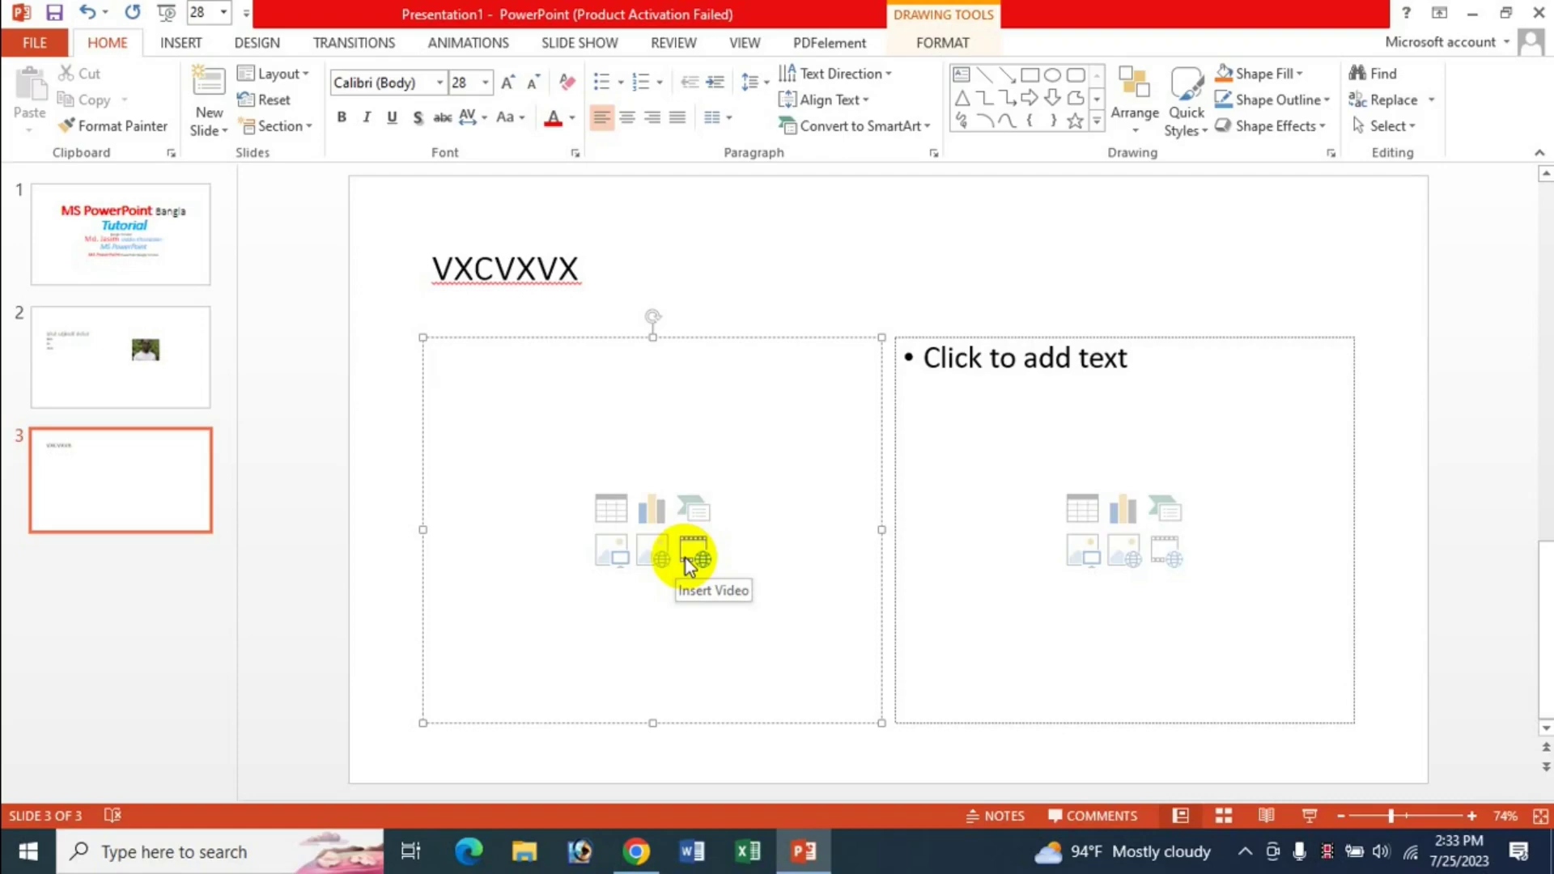
Insert a 5-column, 4-row table in the left content area of slide 3.
click(609, 510)
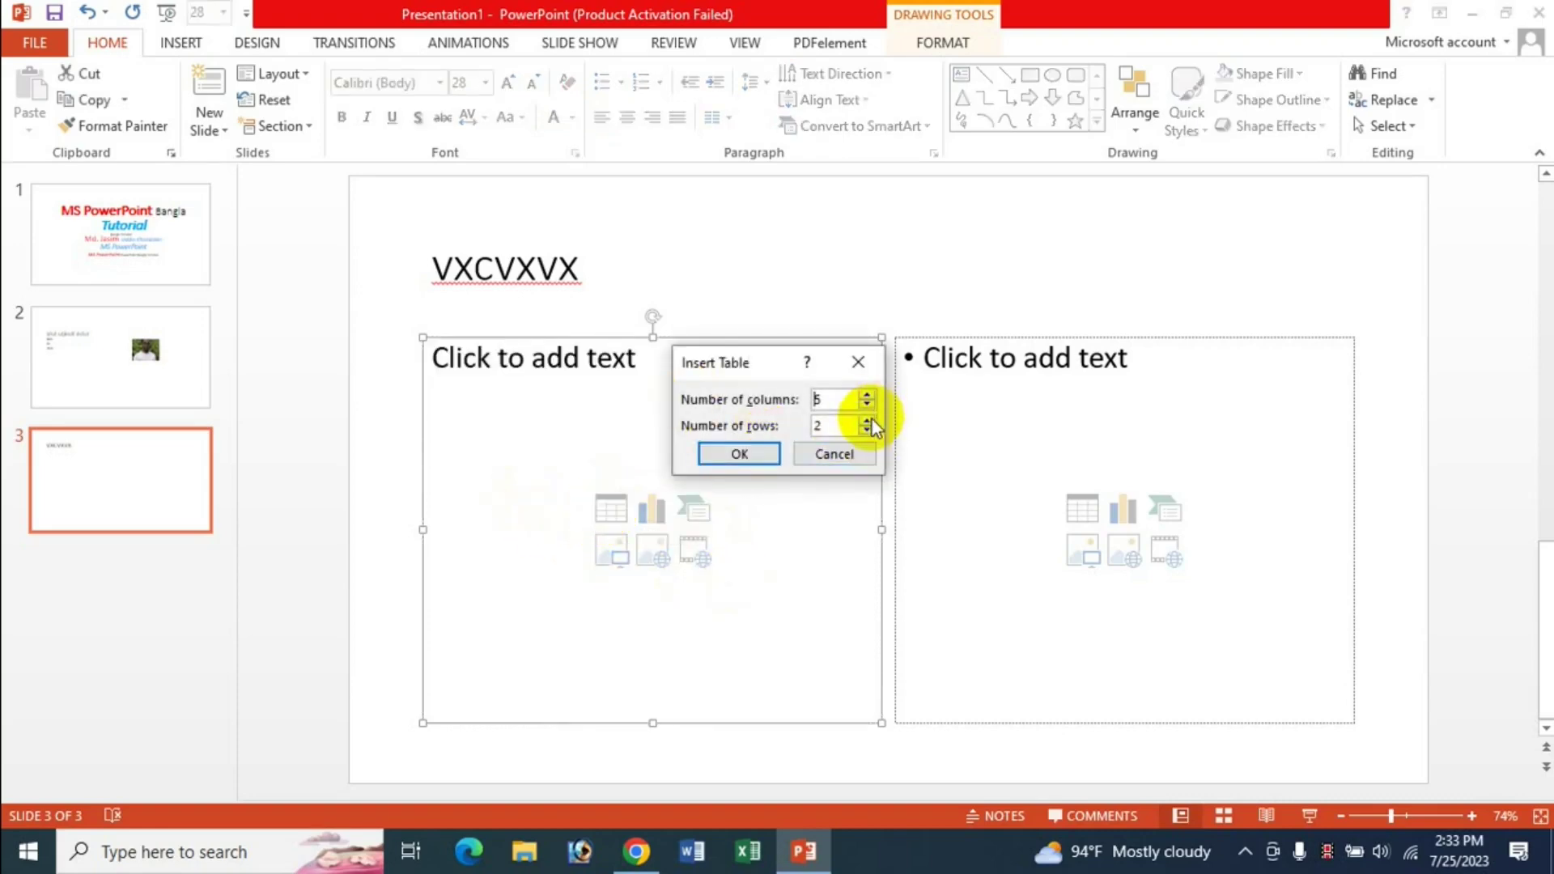
click(867, 421)
click(867, 420)
click(740, 454)
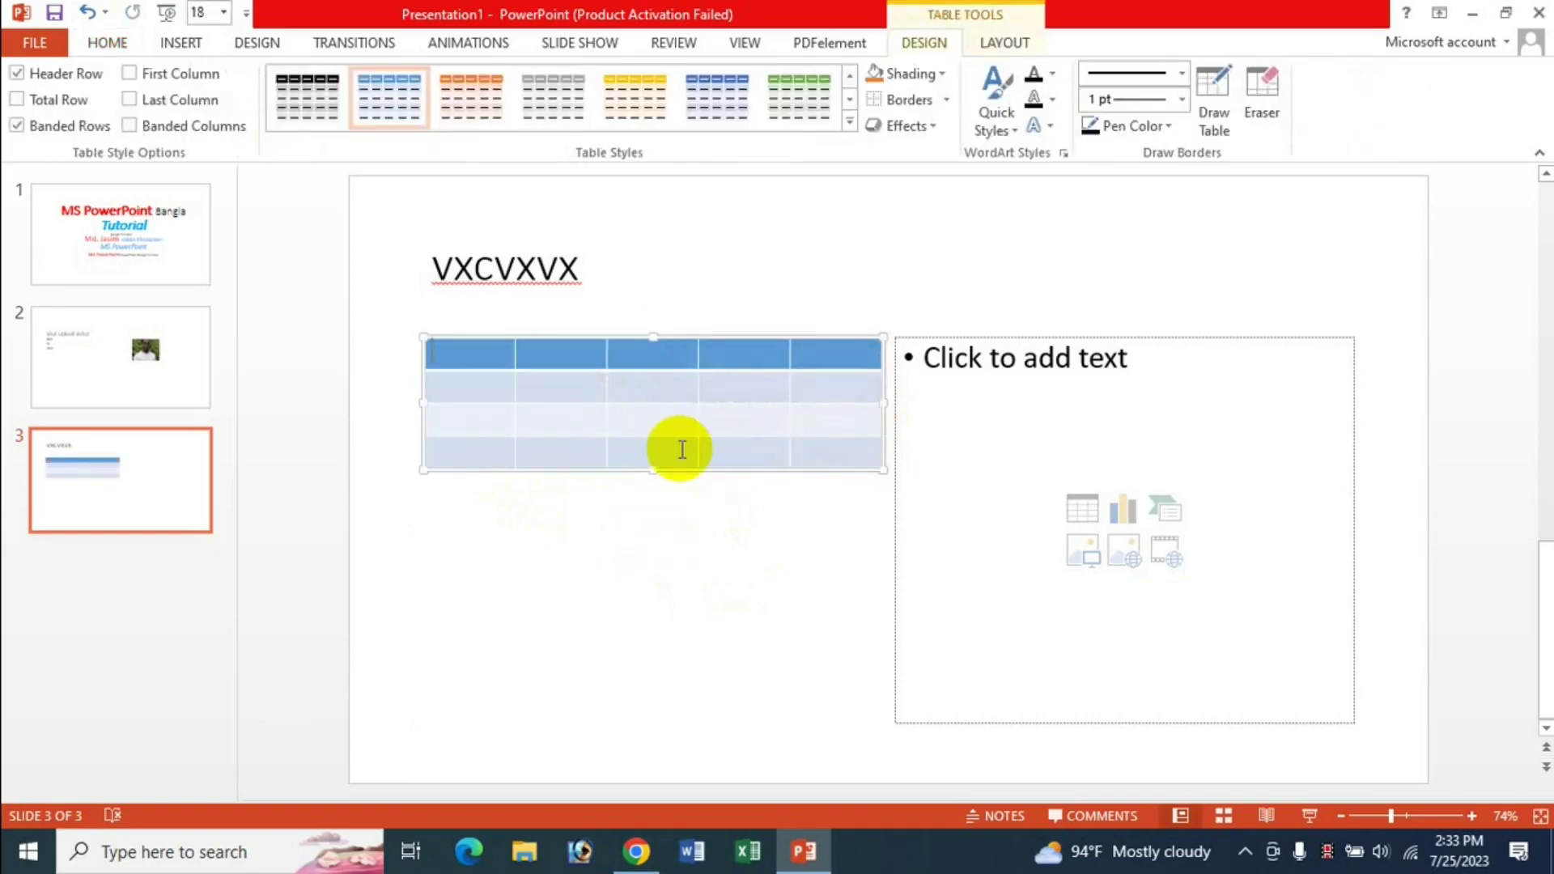
Add a Basic Block List SmartArt on the right with blocks reading cxv, vv, cxv.
click(1159, 510)
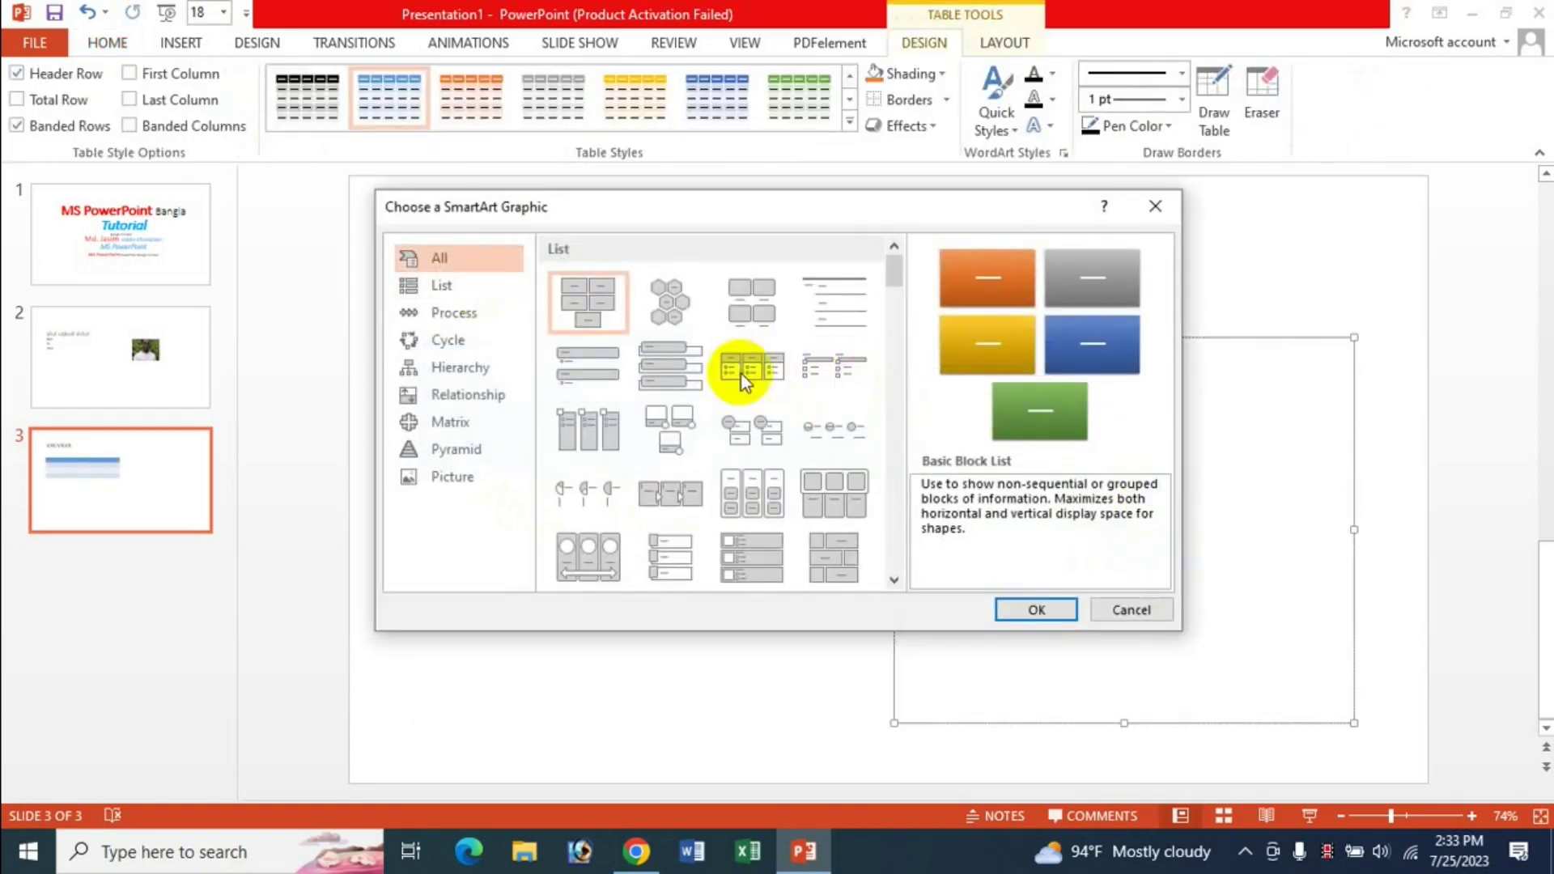
click(1026, 608)
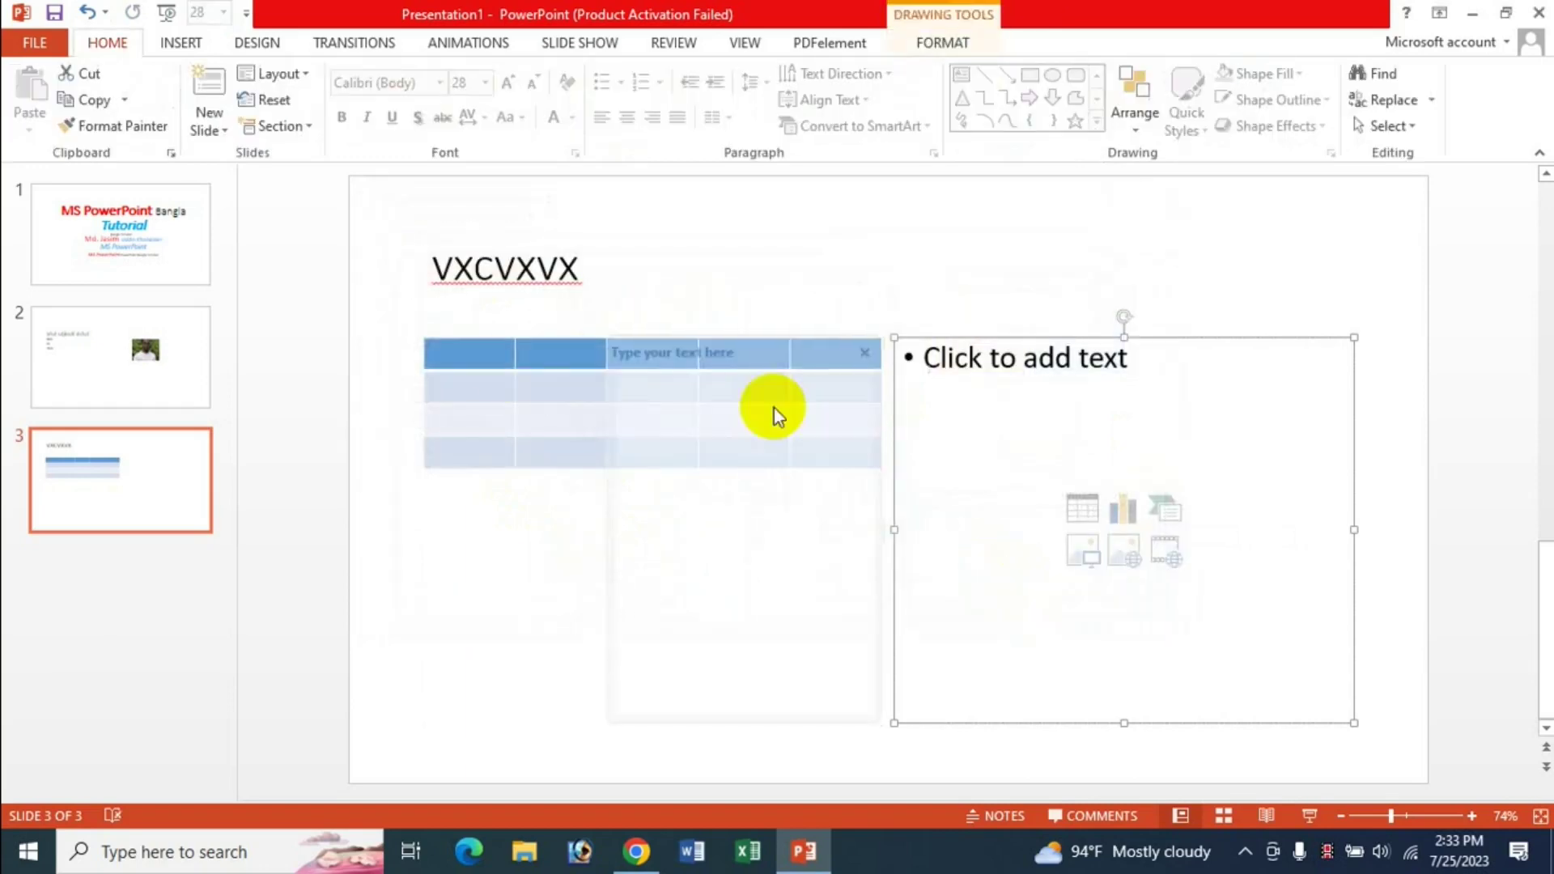
text(cxv)
click(677, 408)
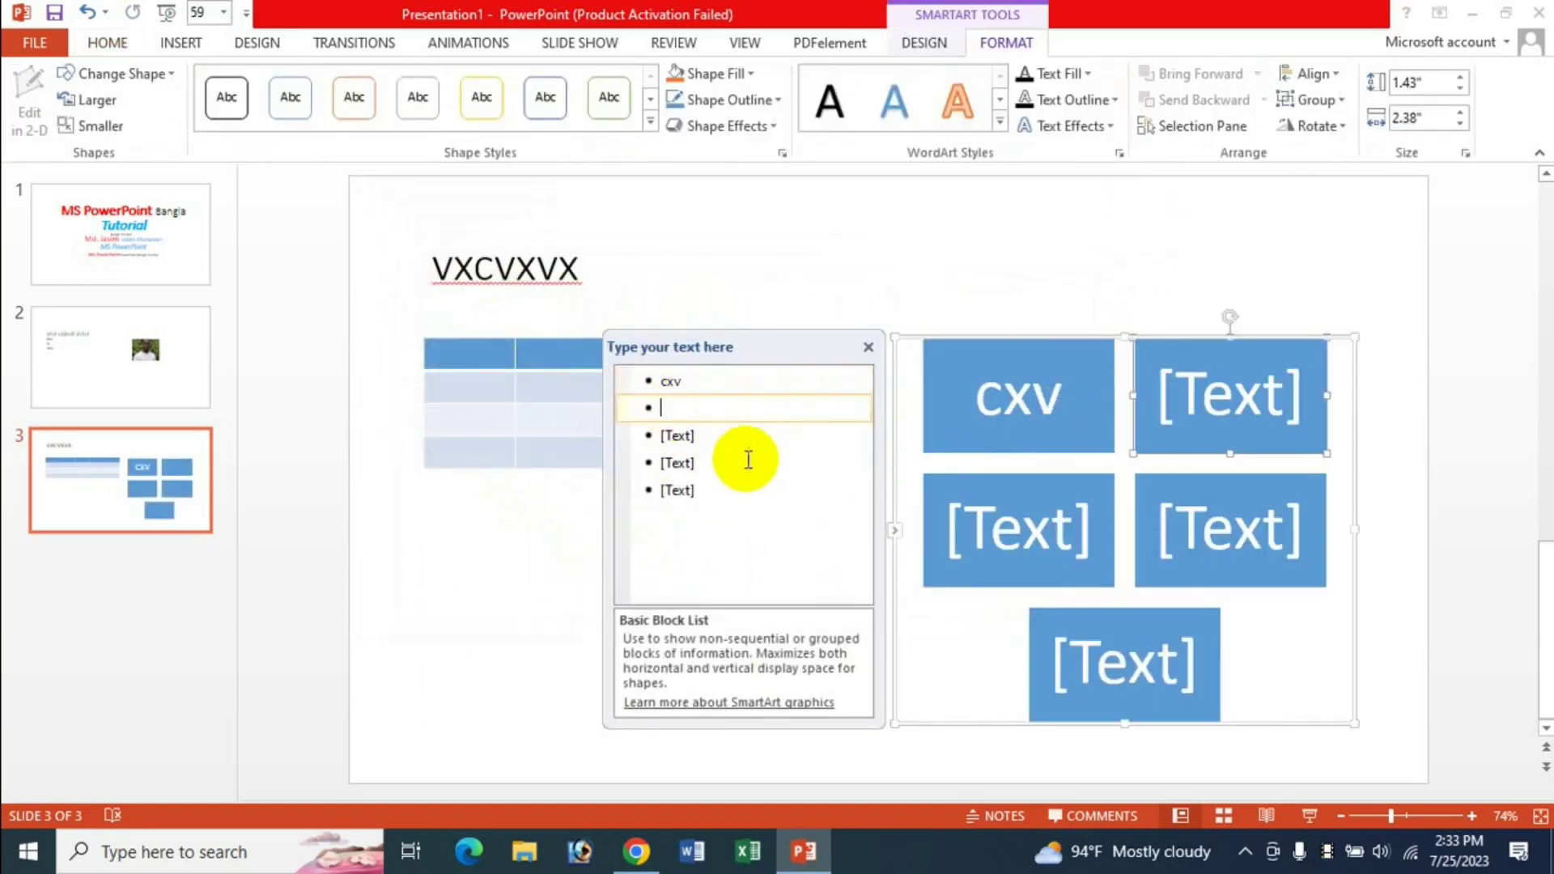
text(vv)
click(684, 437)
text(cxv)
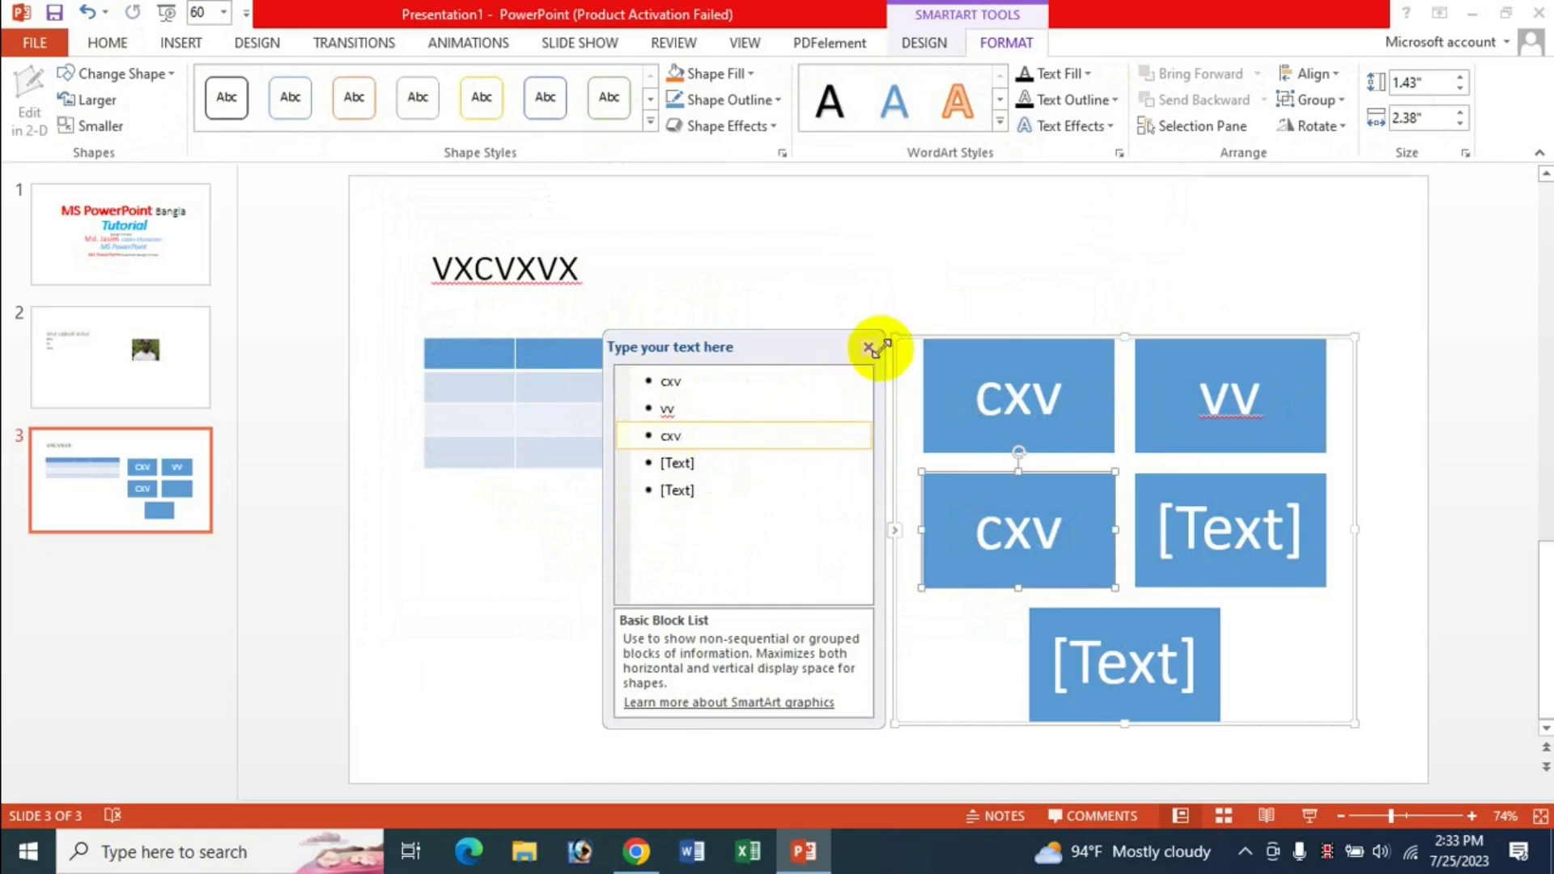
click(869, 346)
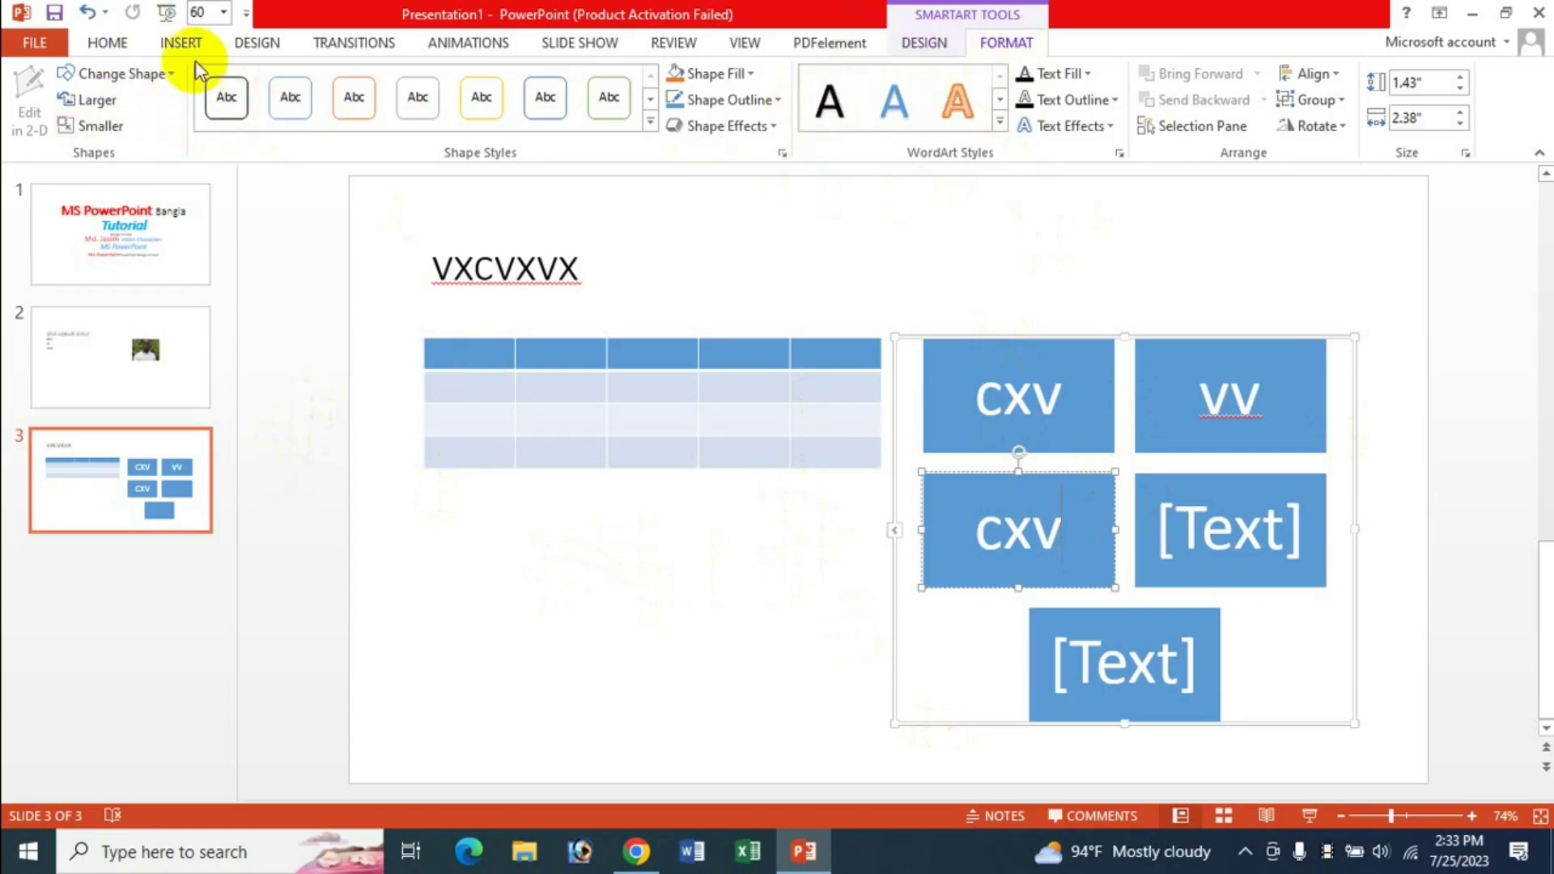
click(107, 43)
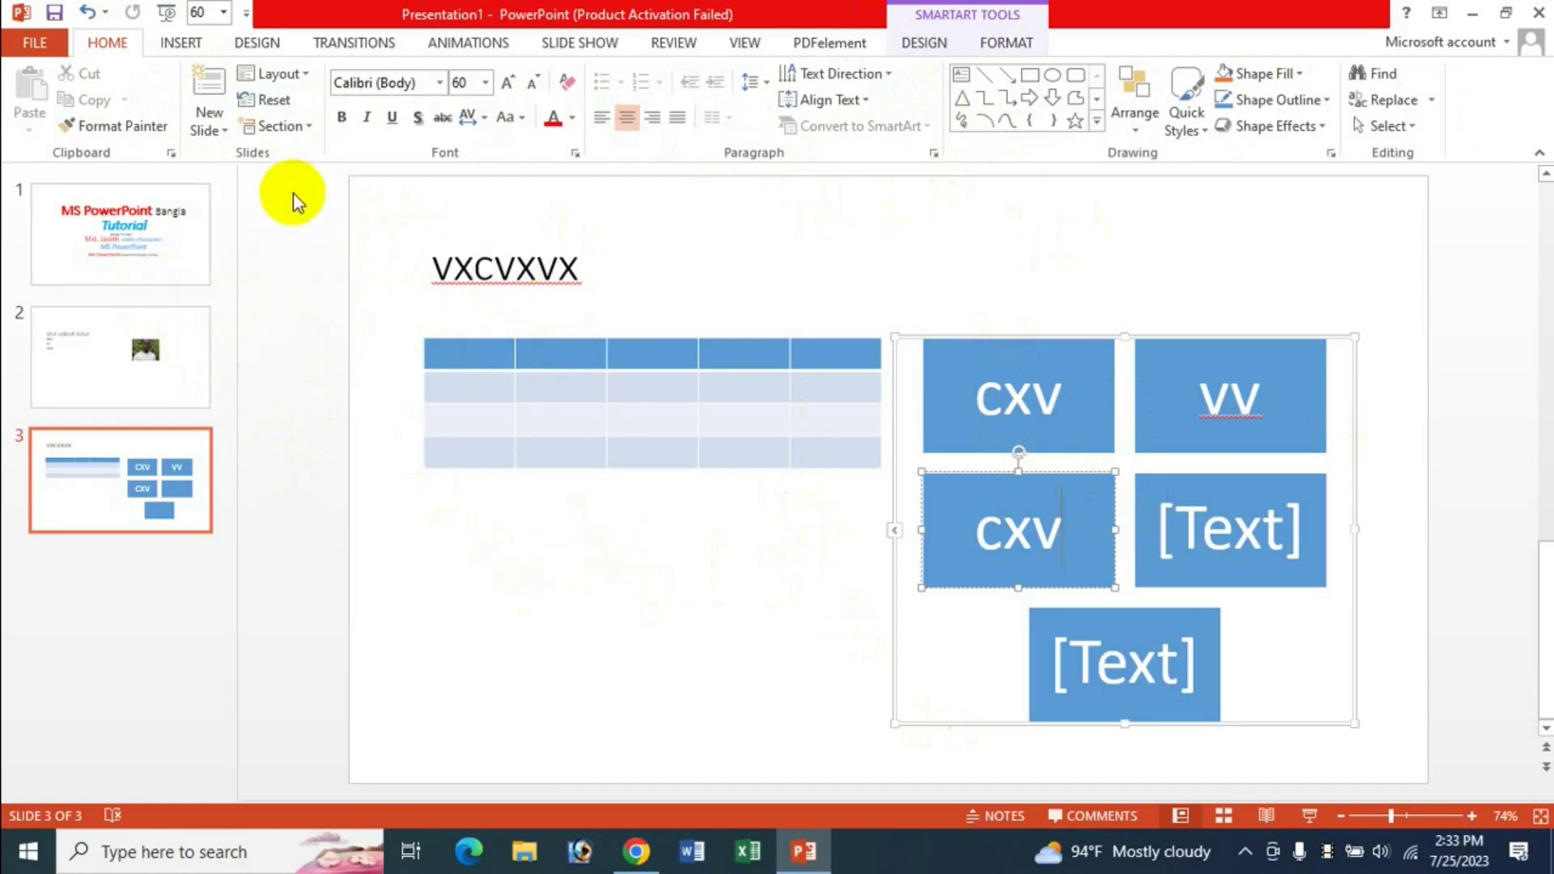
Add a new section starting at slide 2, leaving slide 1 in the Default Section.
click(157, 235)
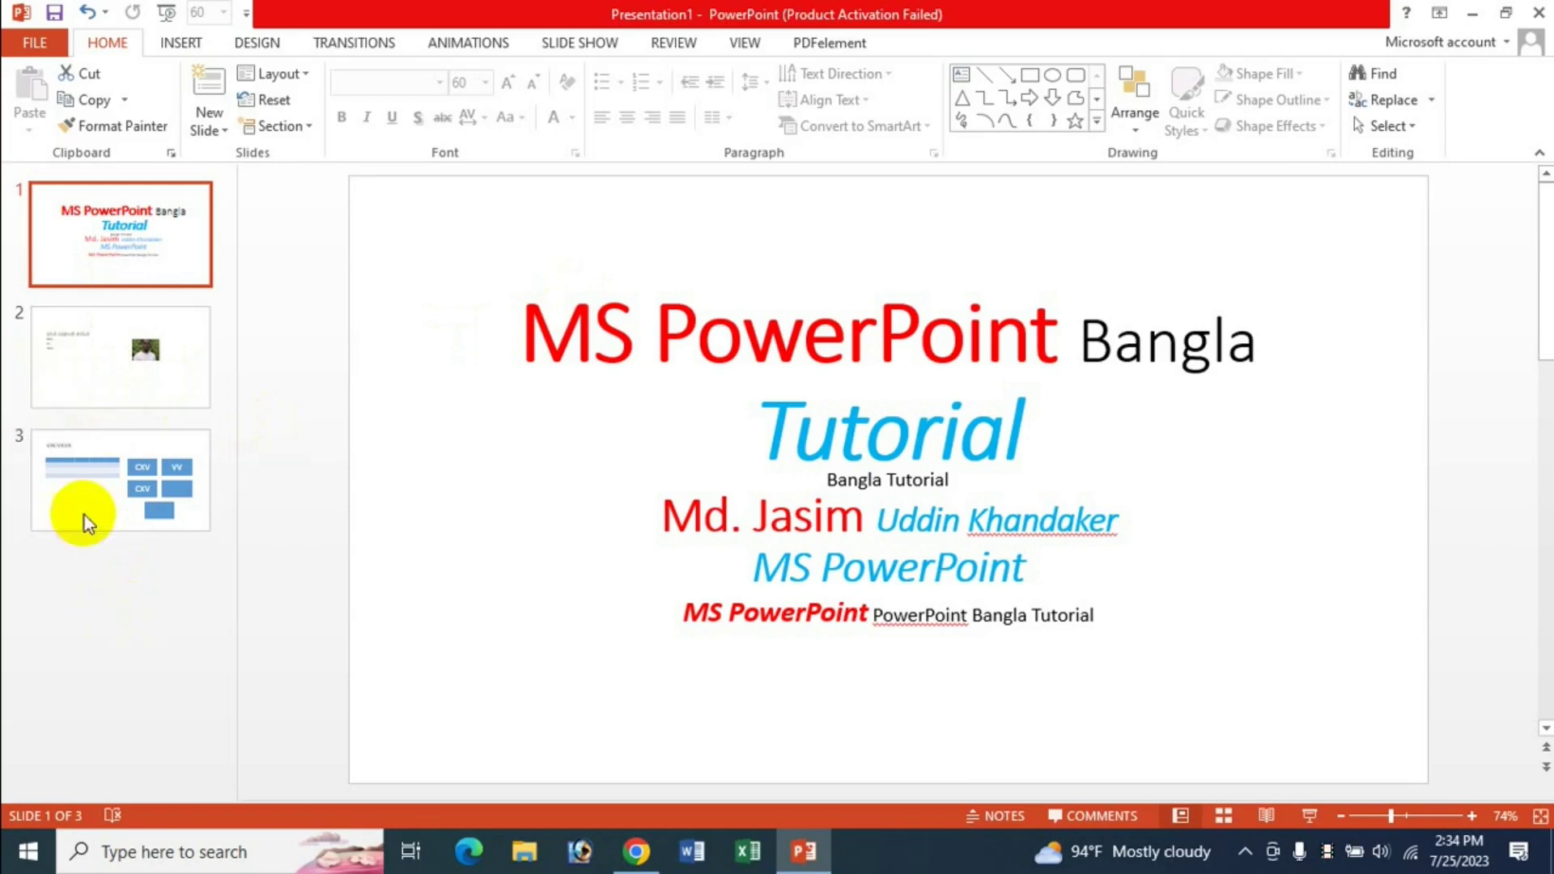
click(103, 342)
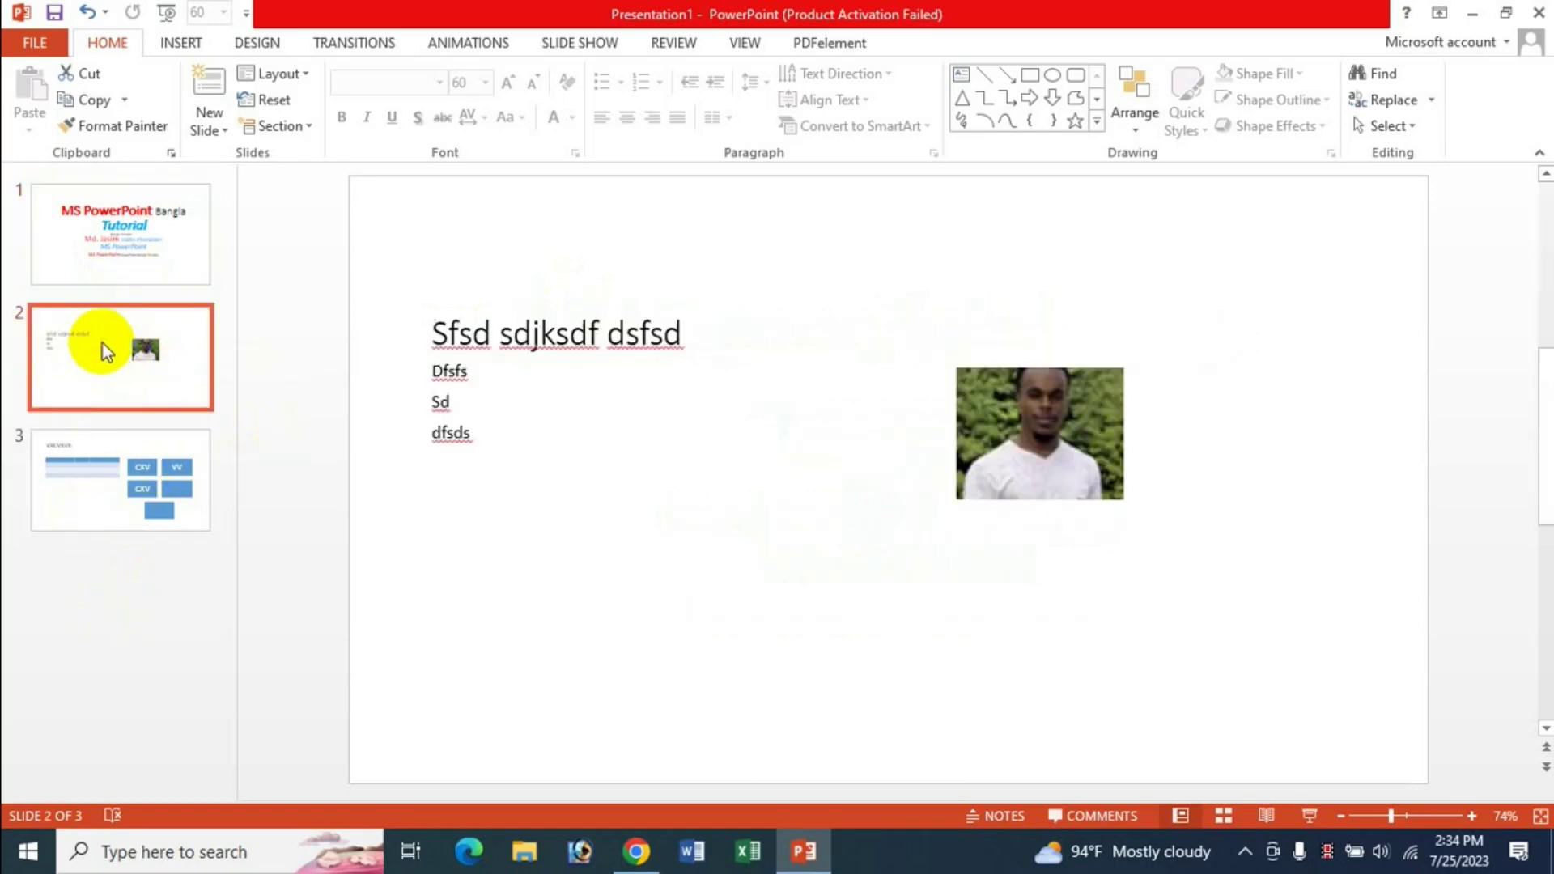
click(312, 129)
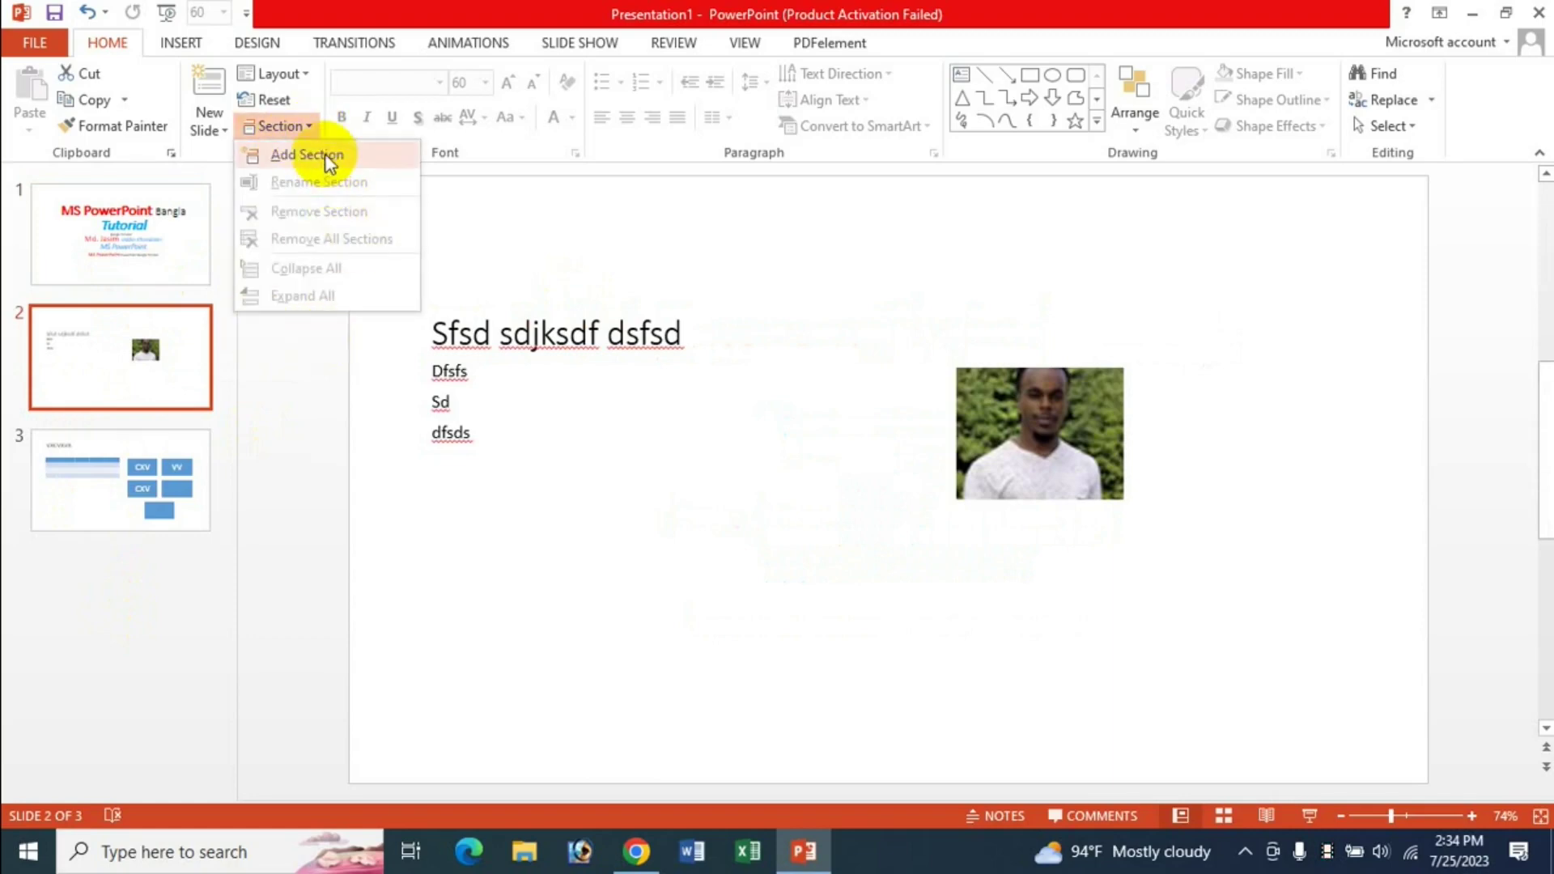
click(308, 154)
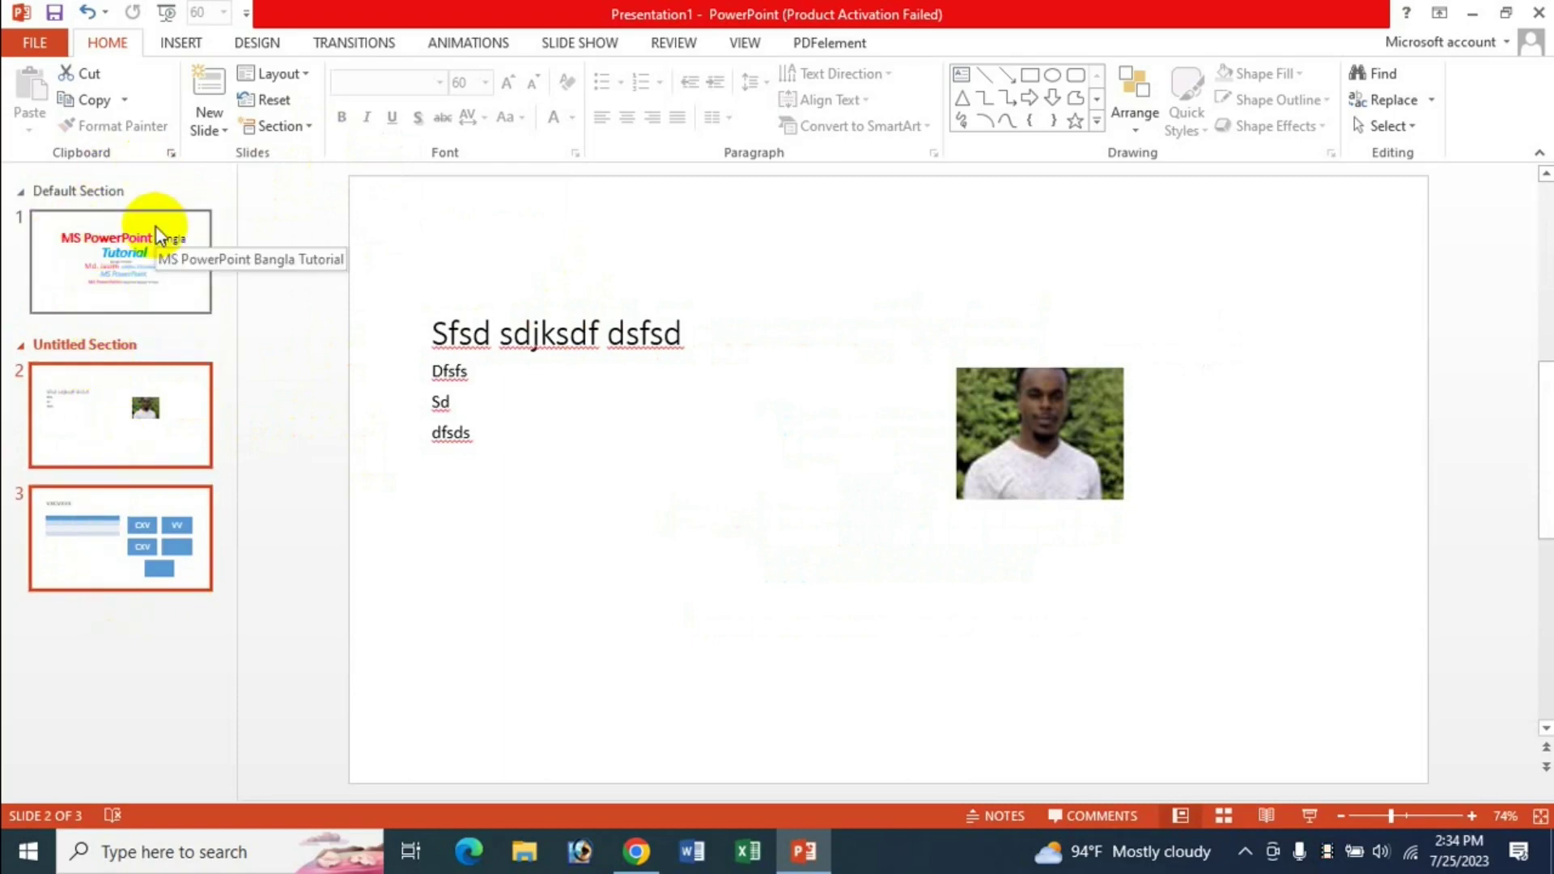
Rename the Untitled Section holding slides 2 and 3 to the presenter's first name.
click(306, 126)
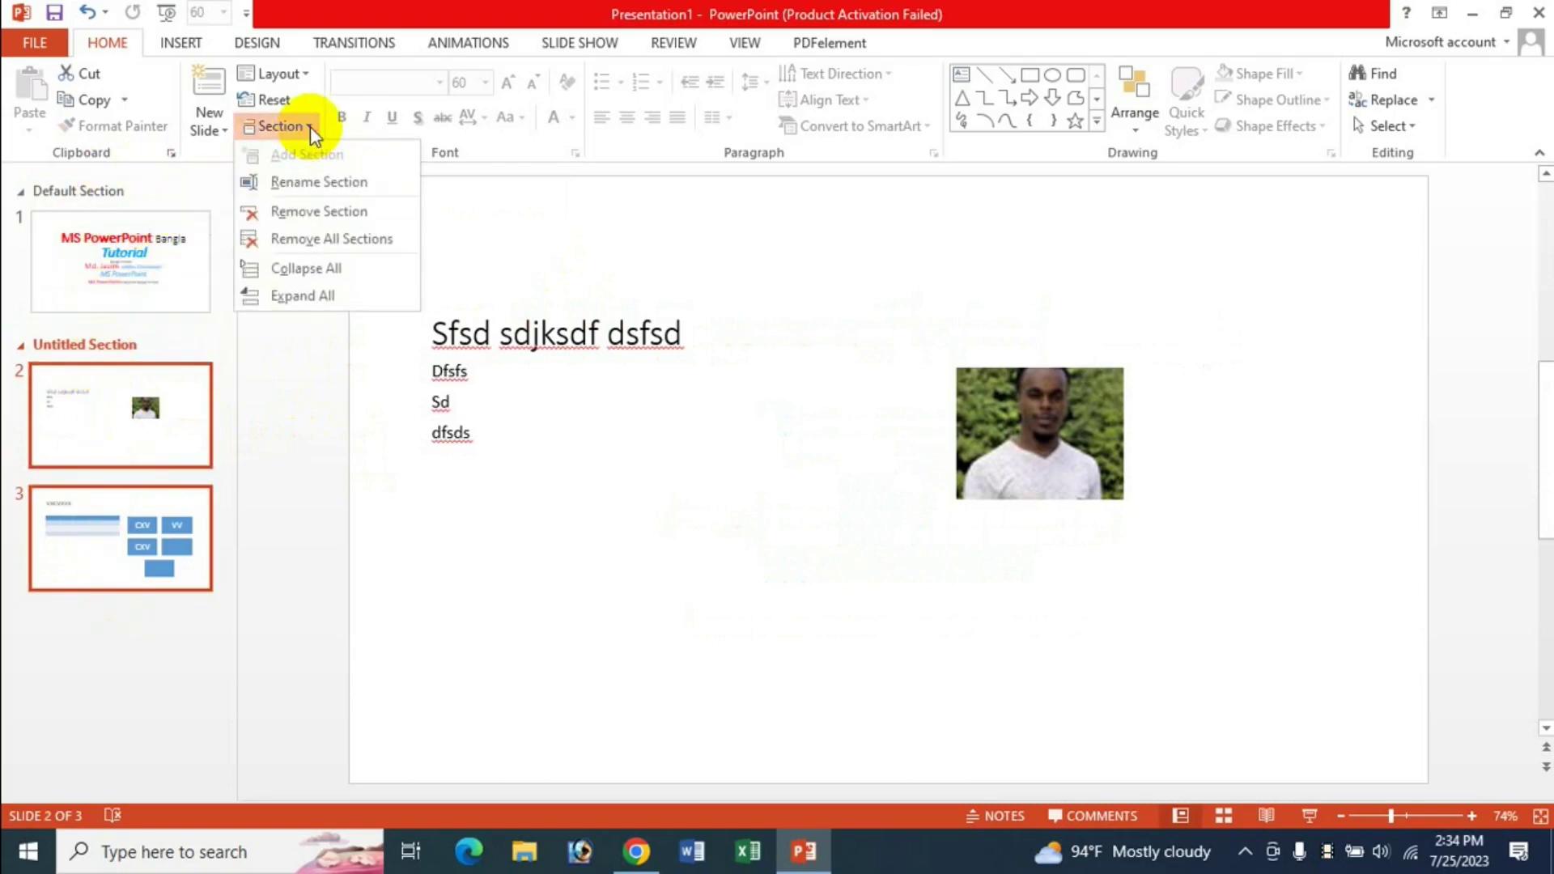
click(332, 183)
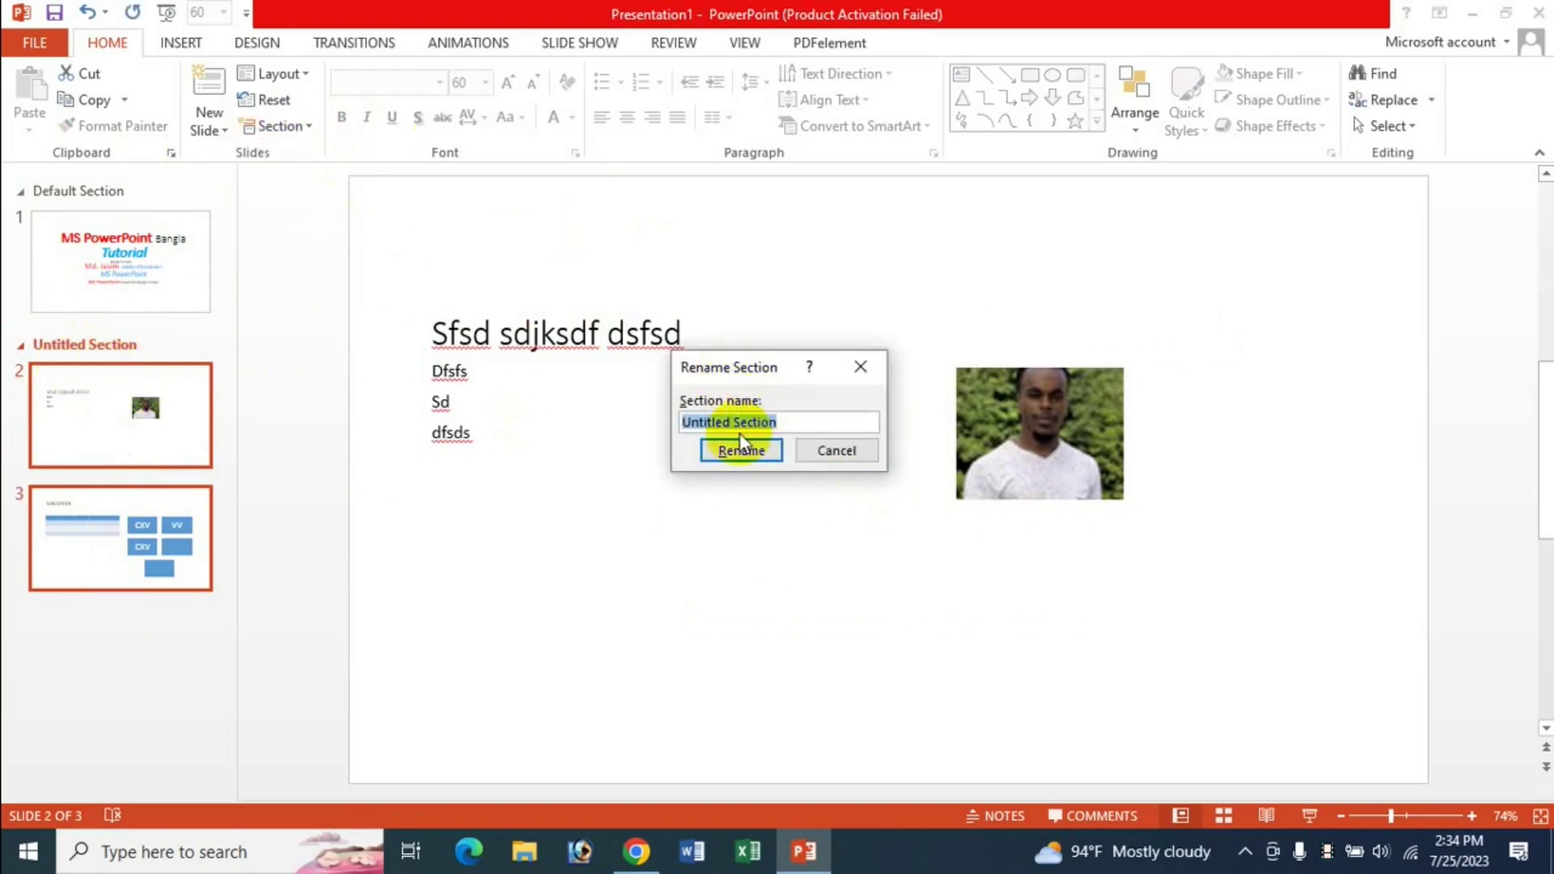
text(jasim)
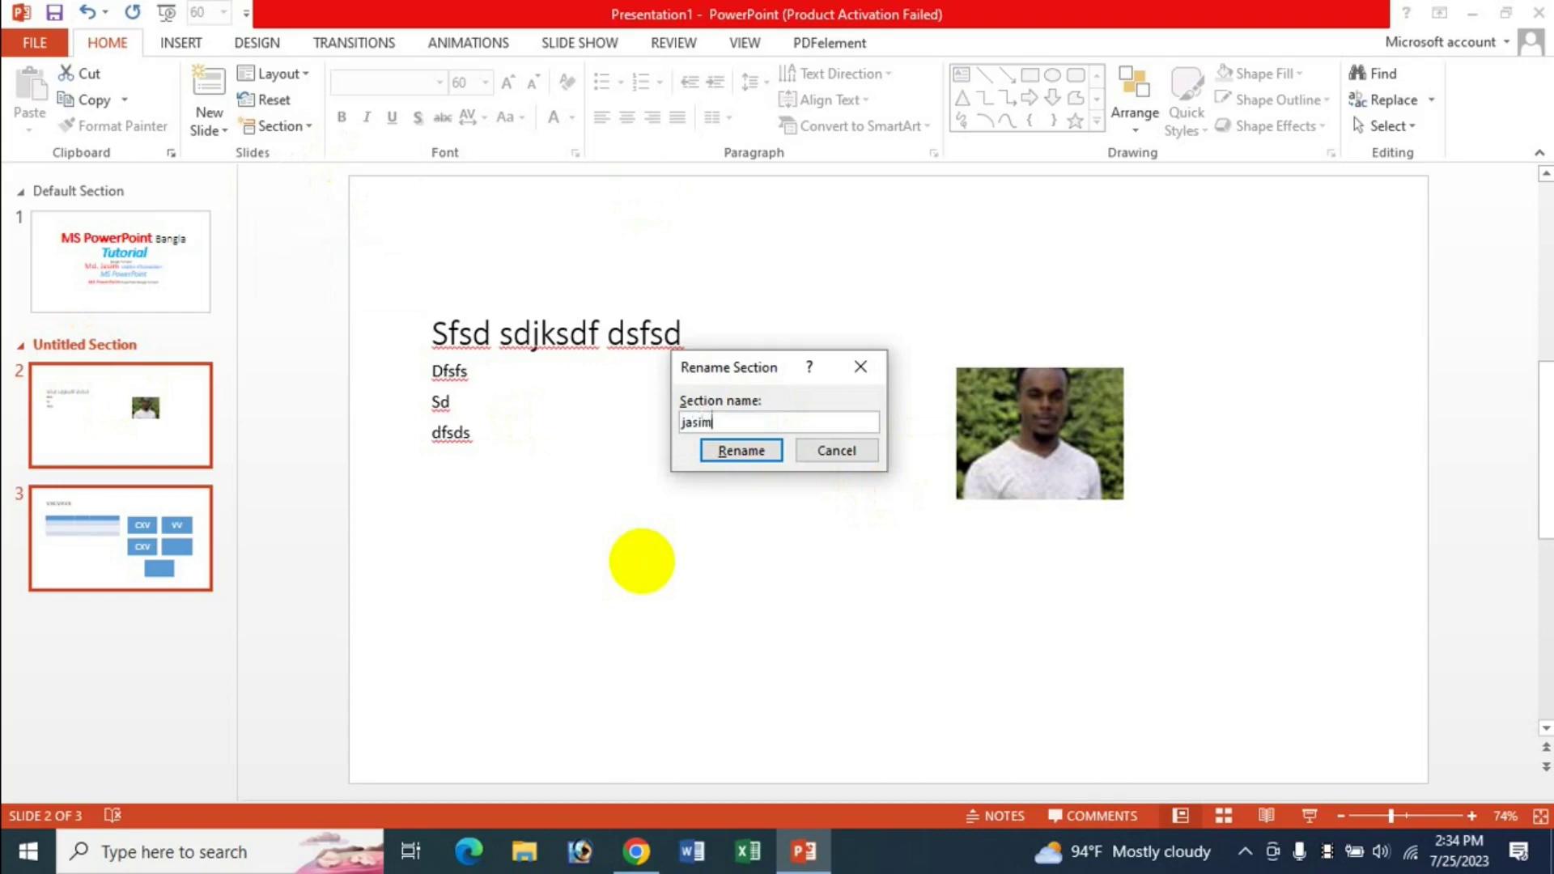
click(723, 458)
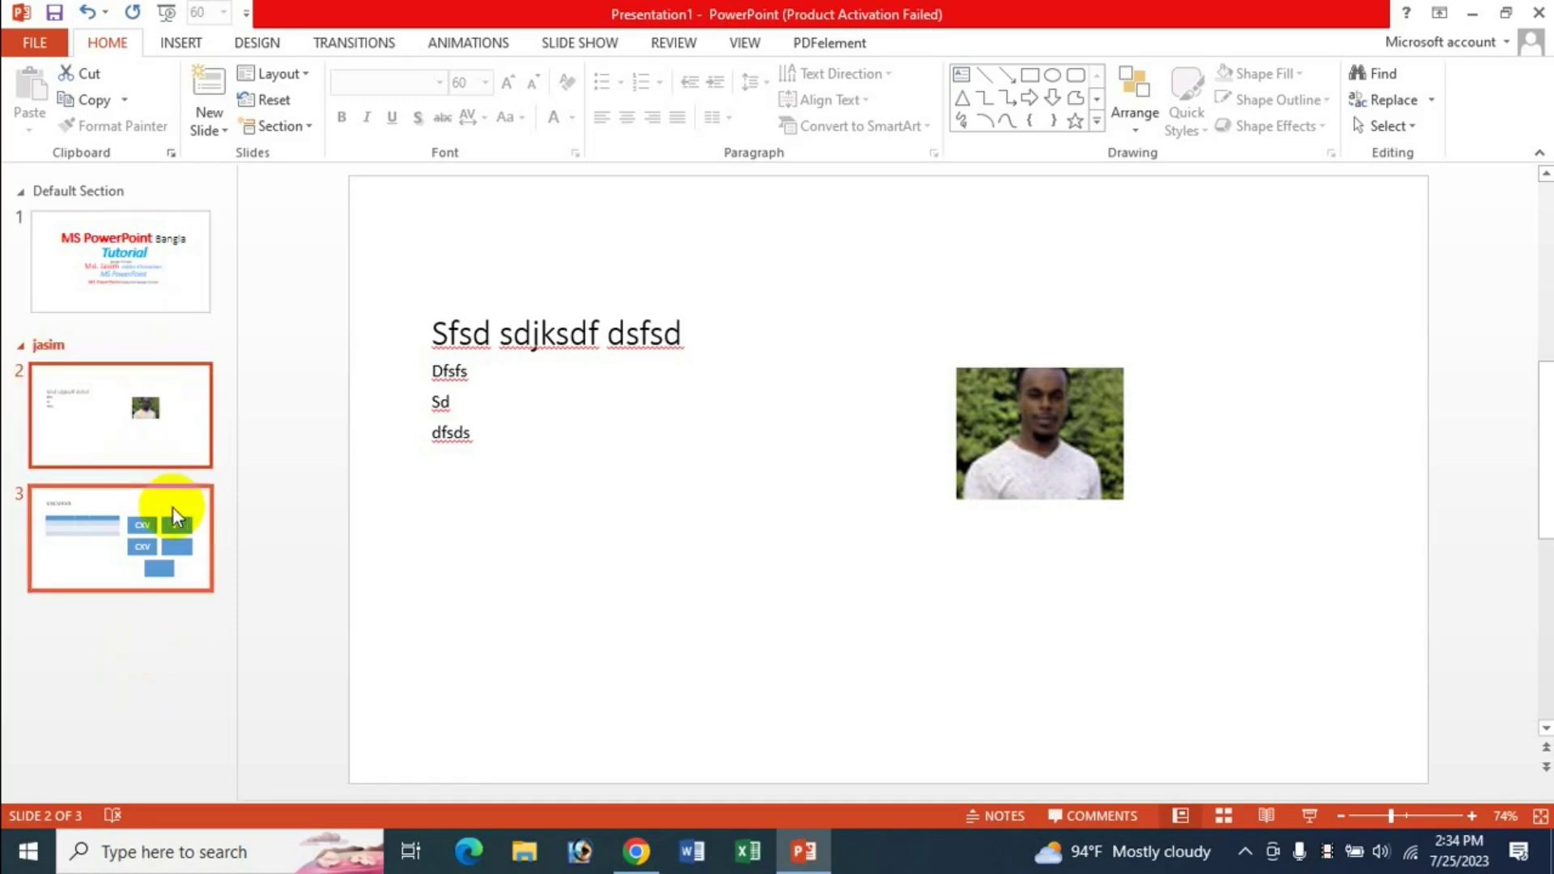
Collapse and expand all sections a few times, then remove all sections from the deck.
click(308, 134)
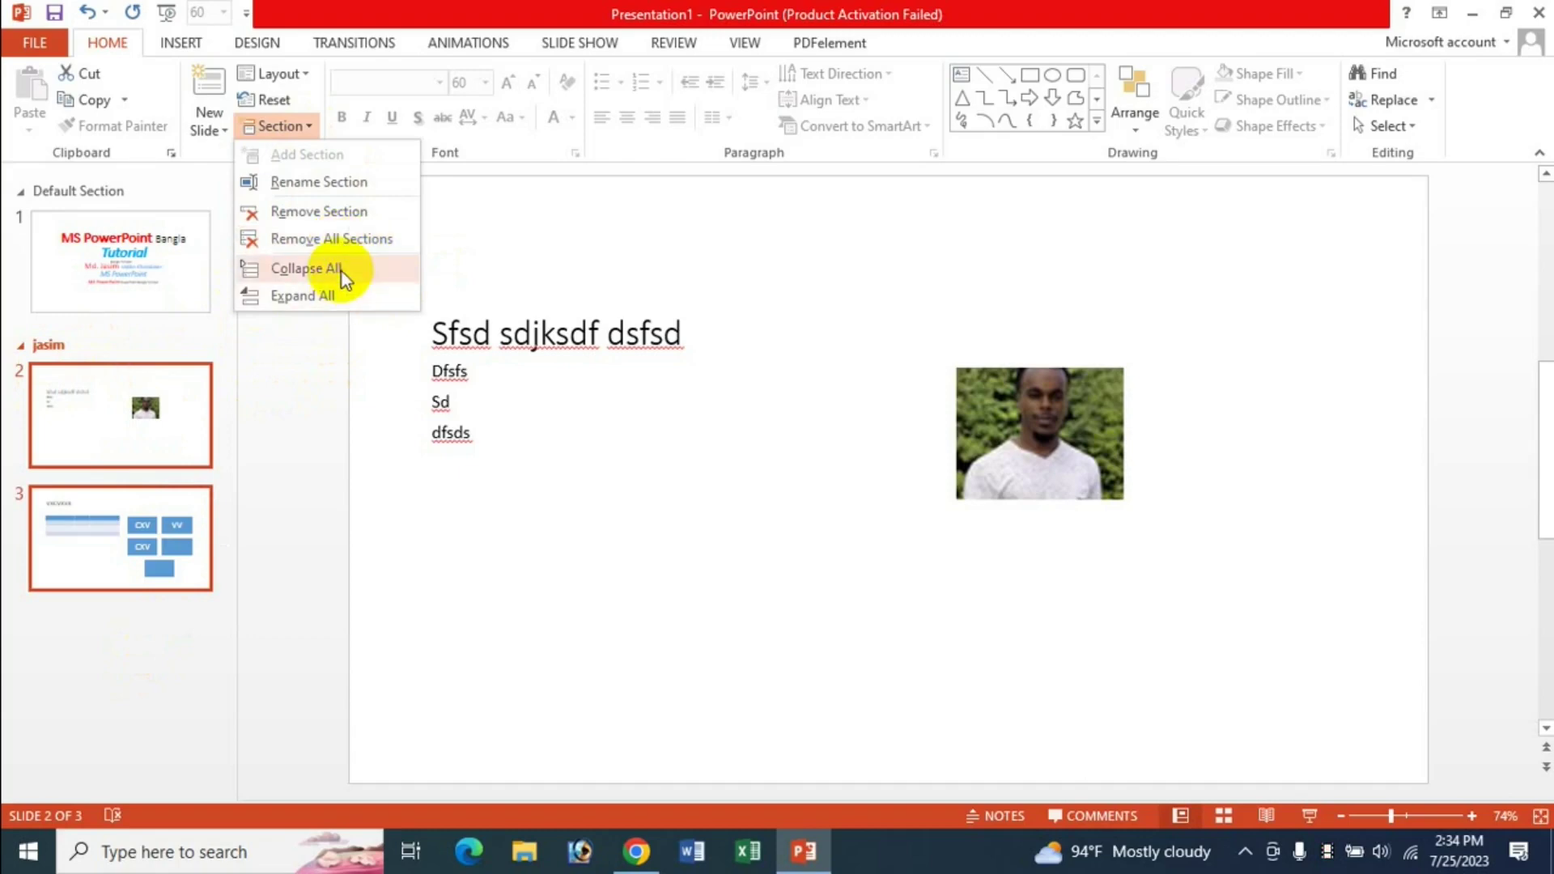
click(342, 270)
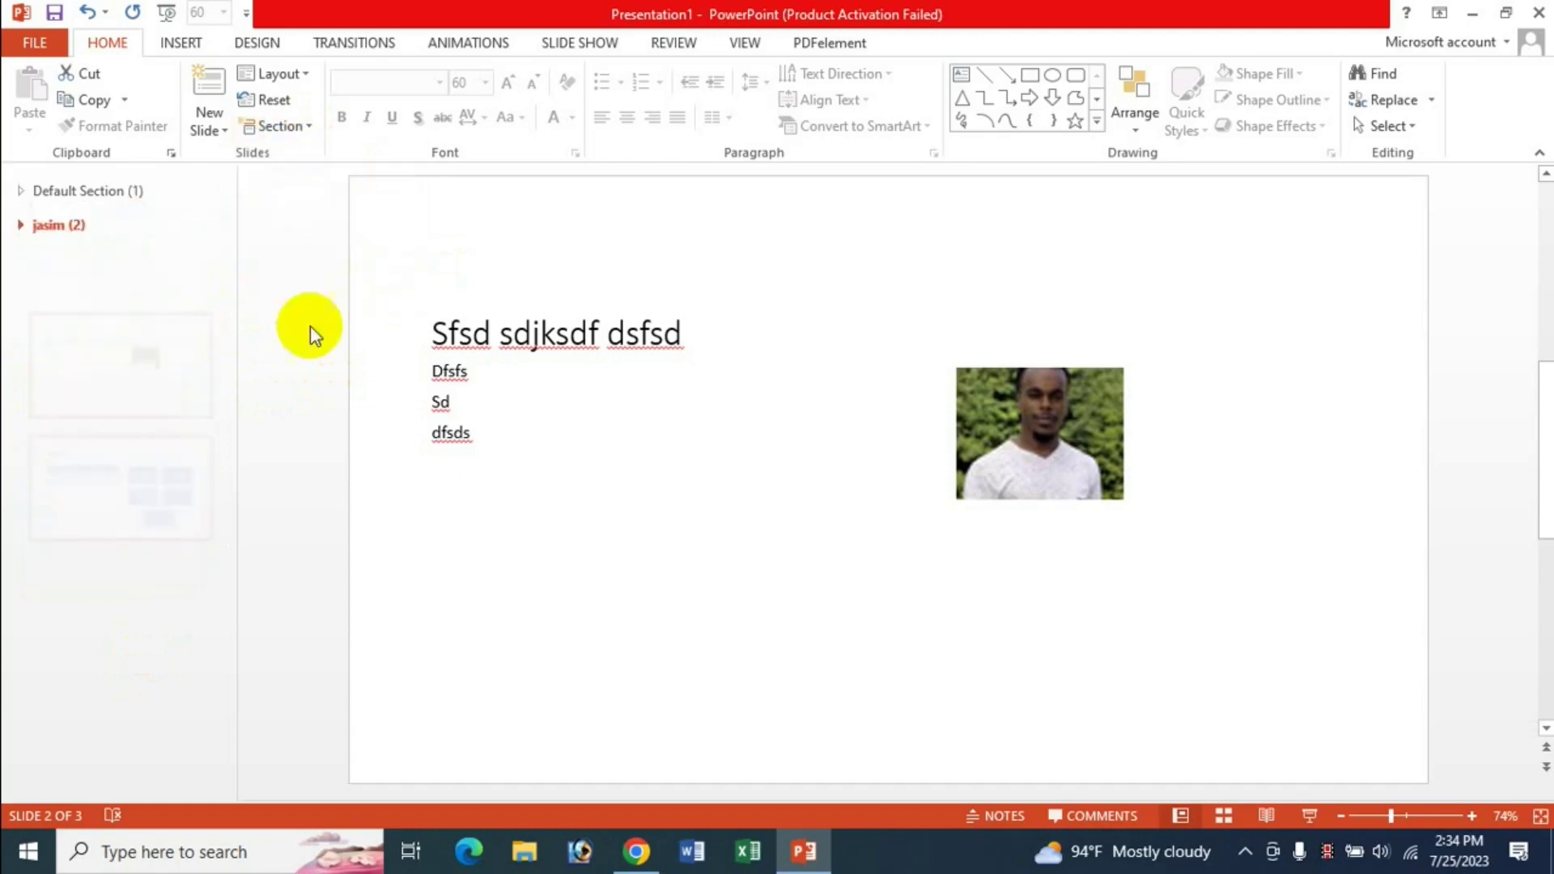
click(23, 227)
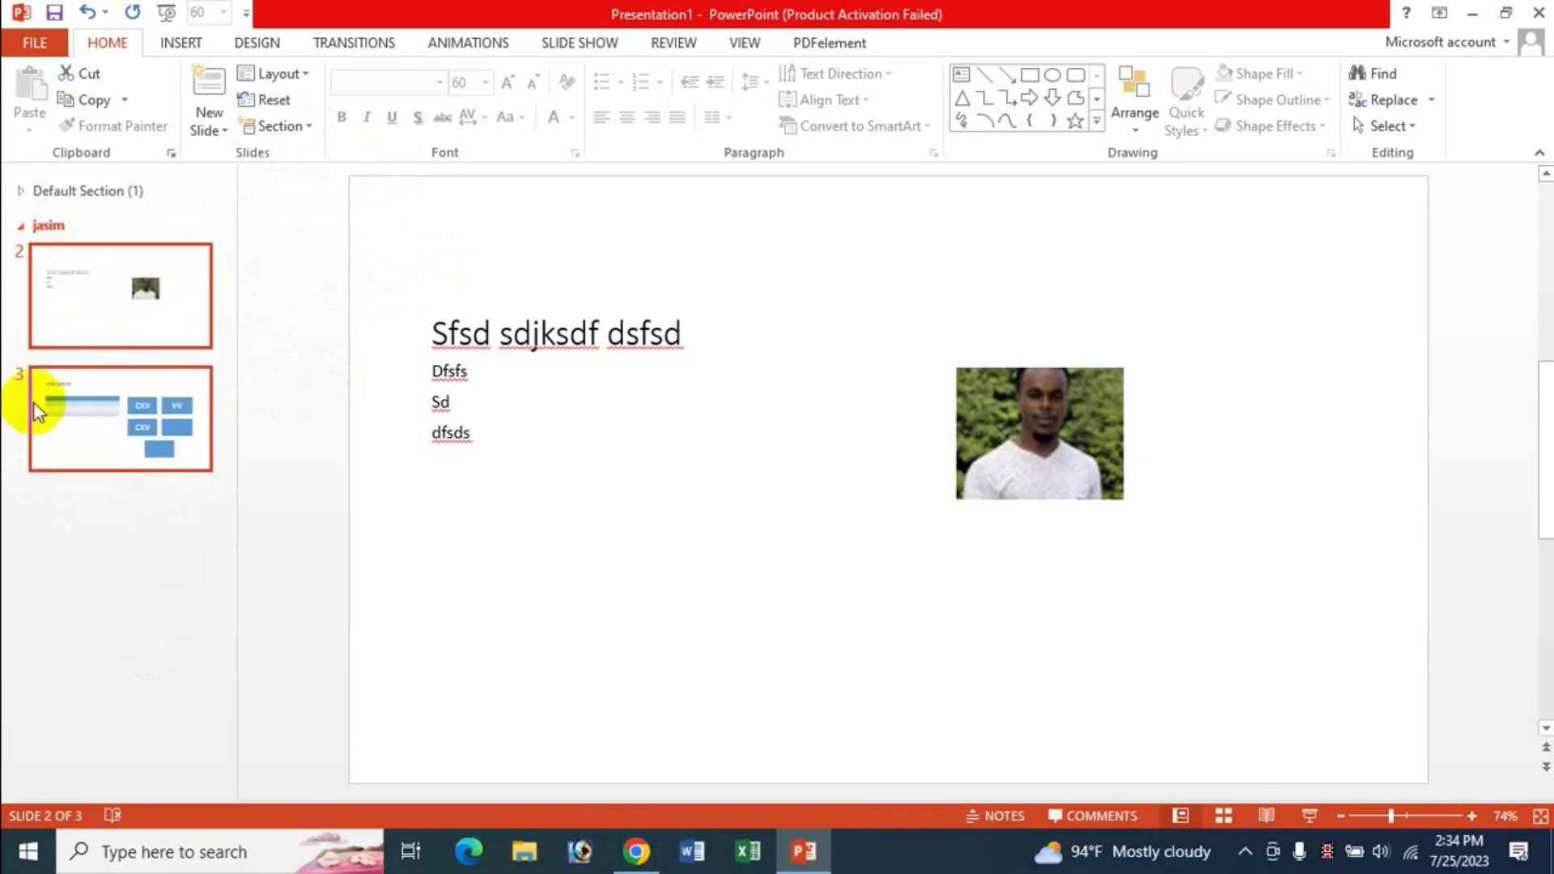
click(312, 128)
click(293, 298)
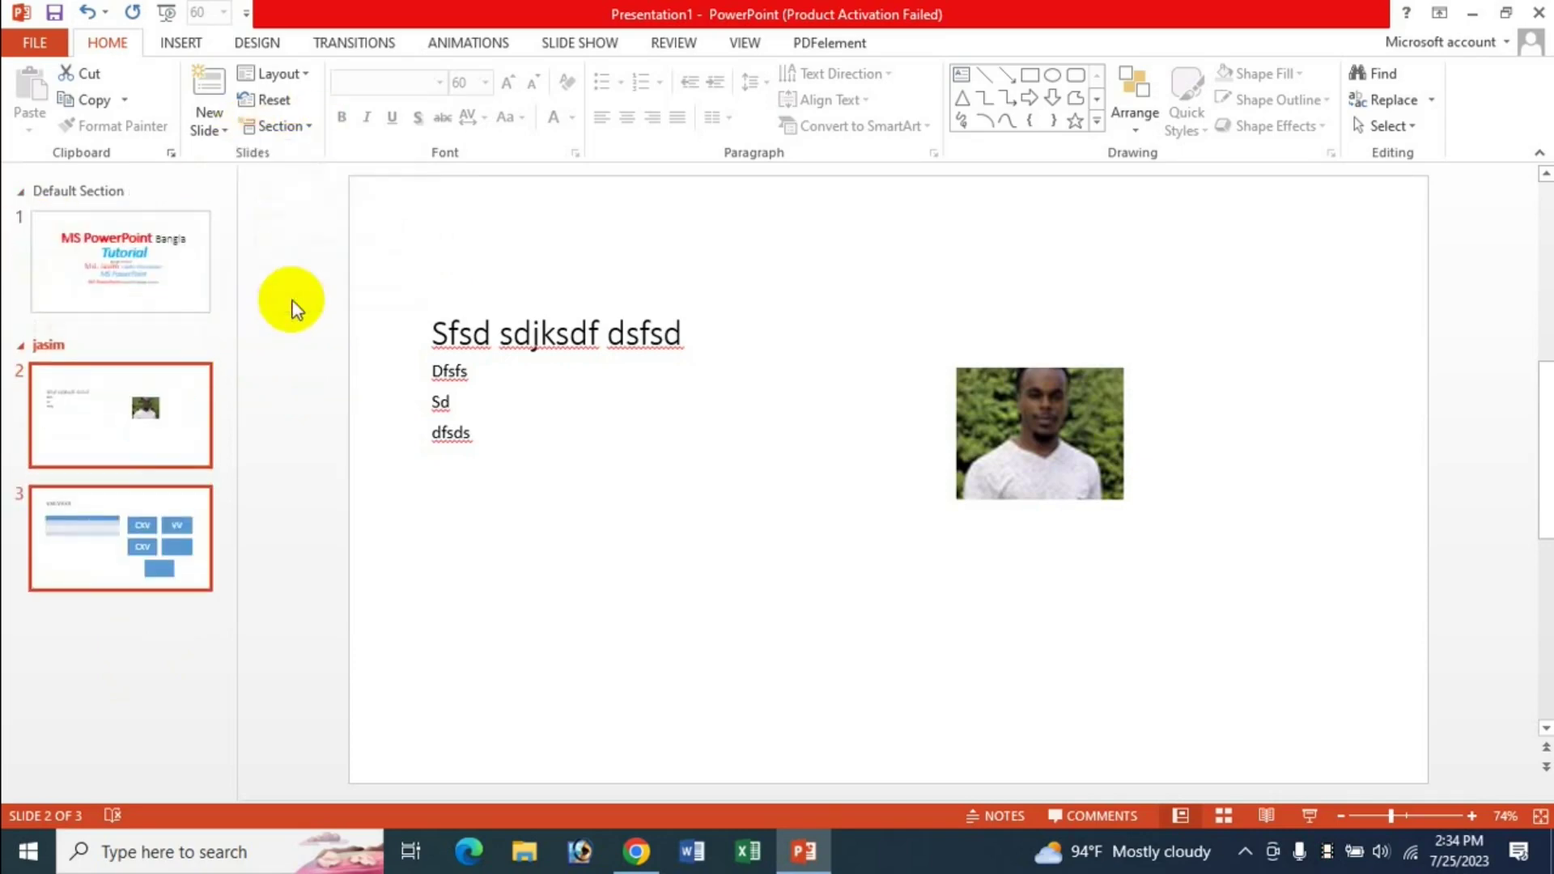
click(313, 128)
click(338, 270)
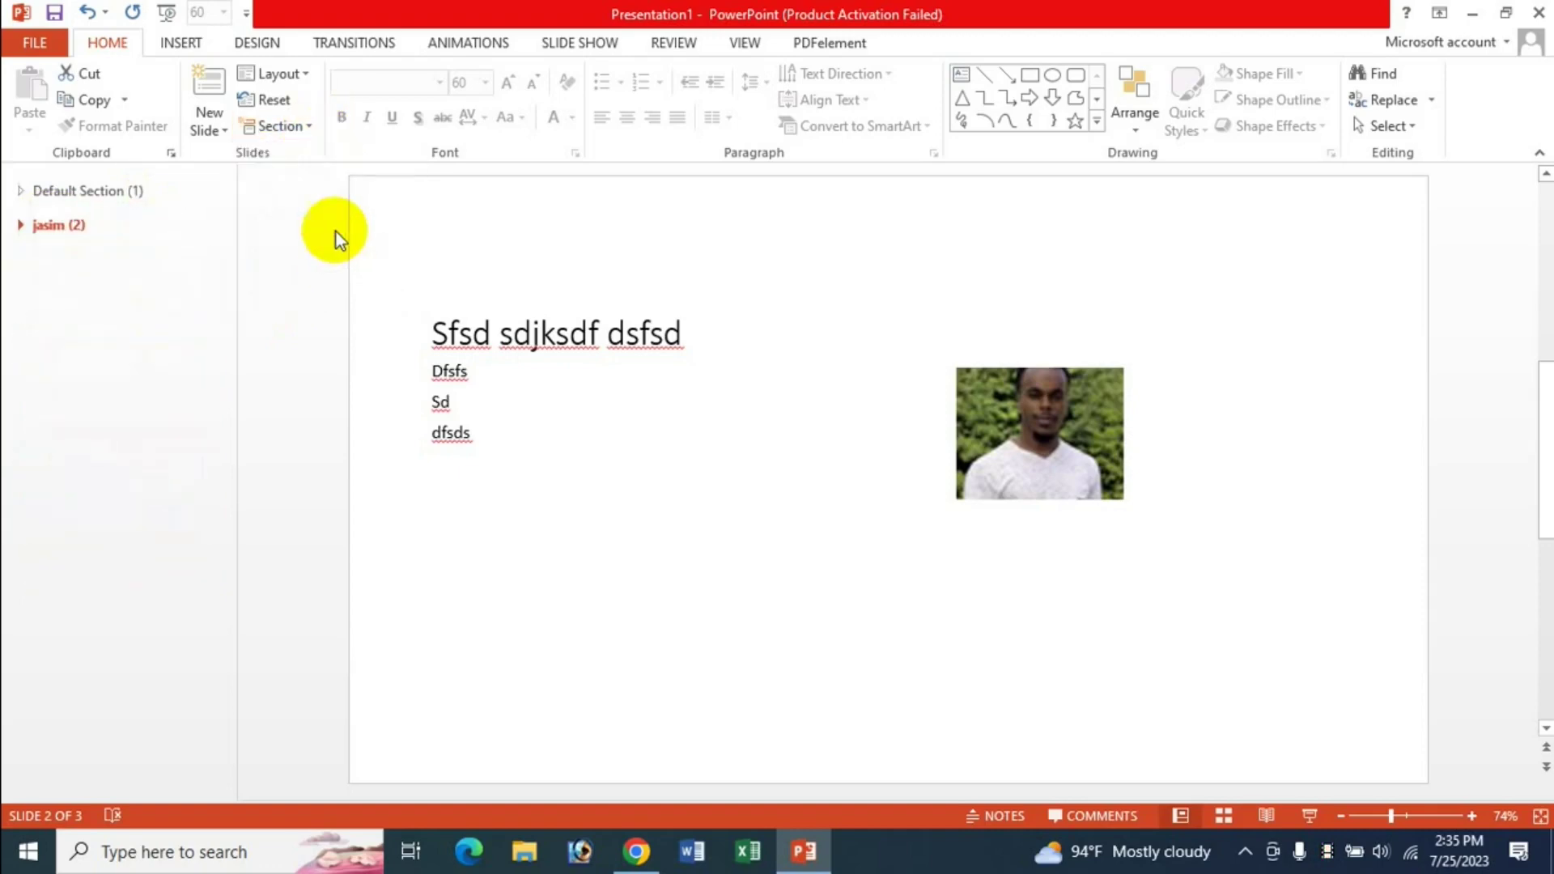
click(319, 128)
click(324, 296)
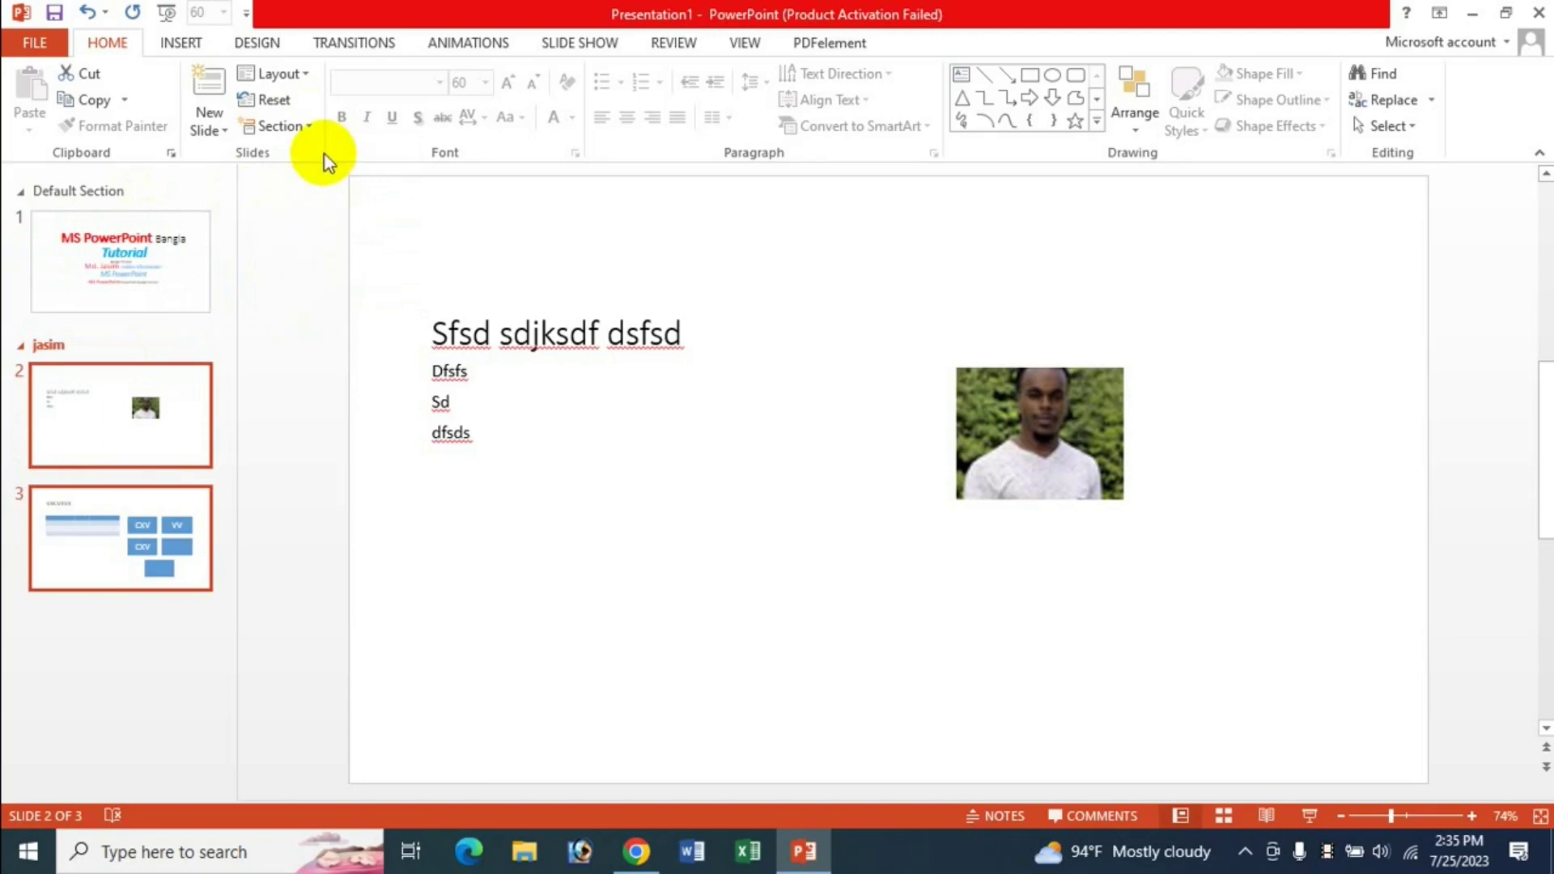
click(306, 127)
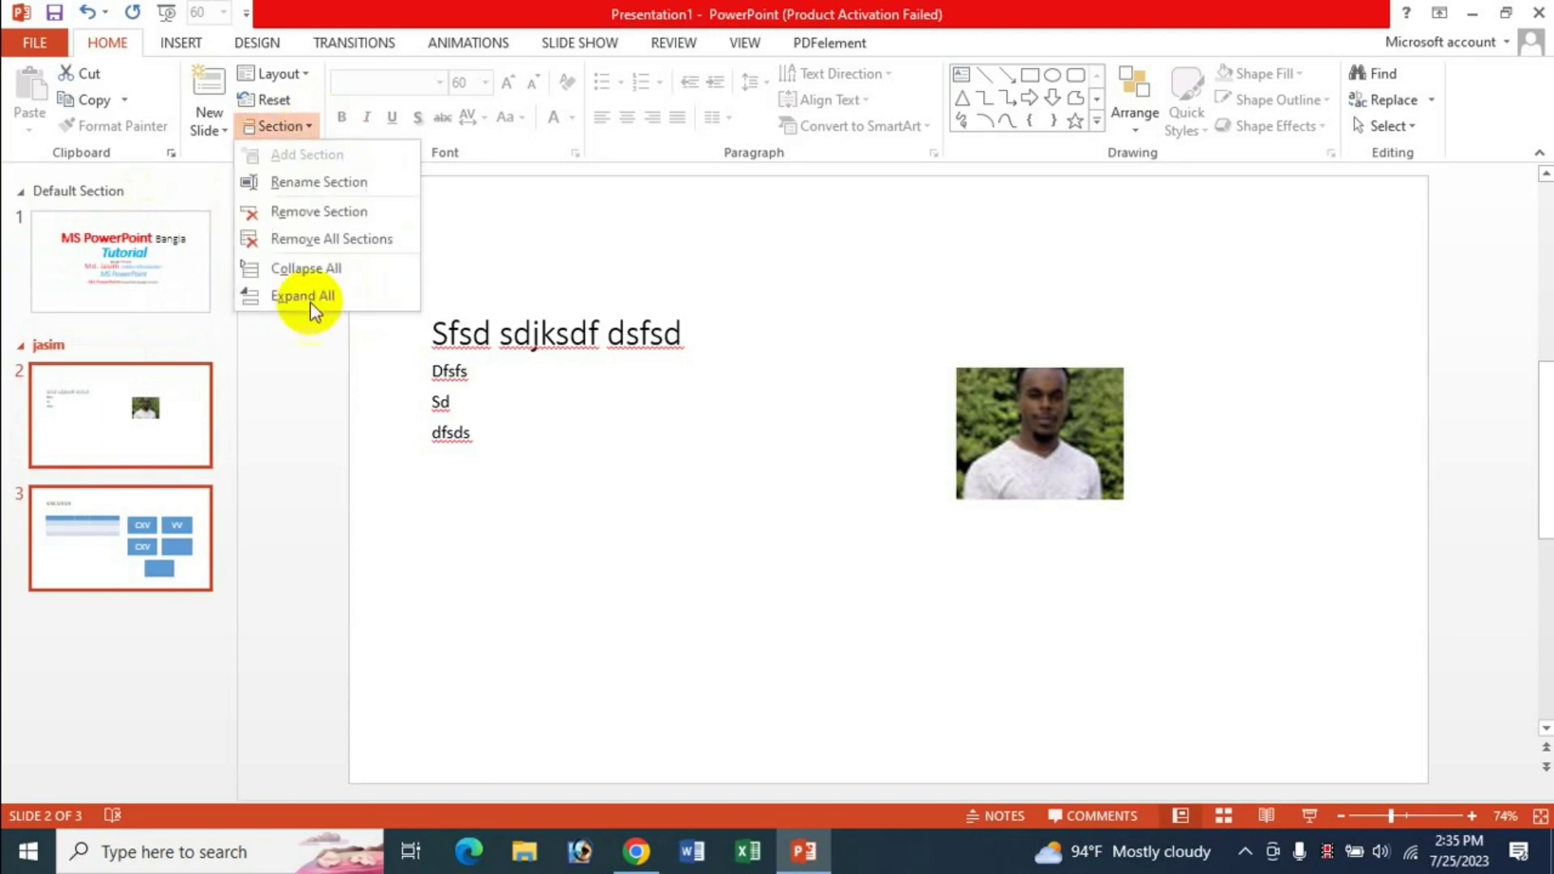
click(347, 241)
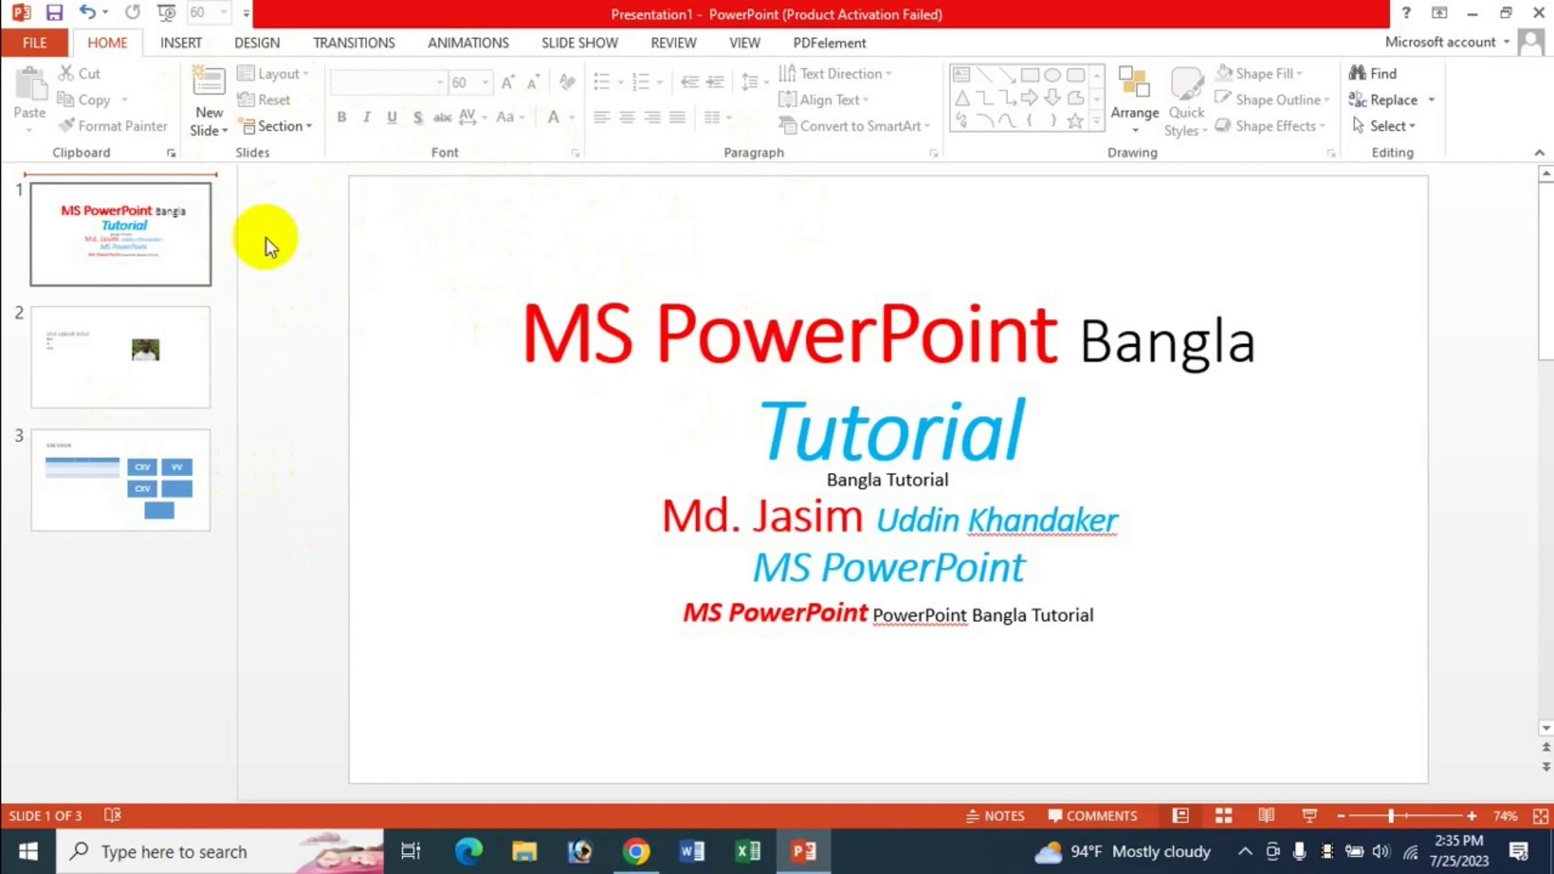
Select the slide 1 title text and apply the Bahnschrift SemiBold font.
click(632, 348)
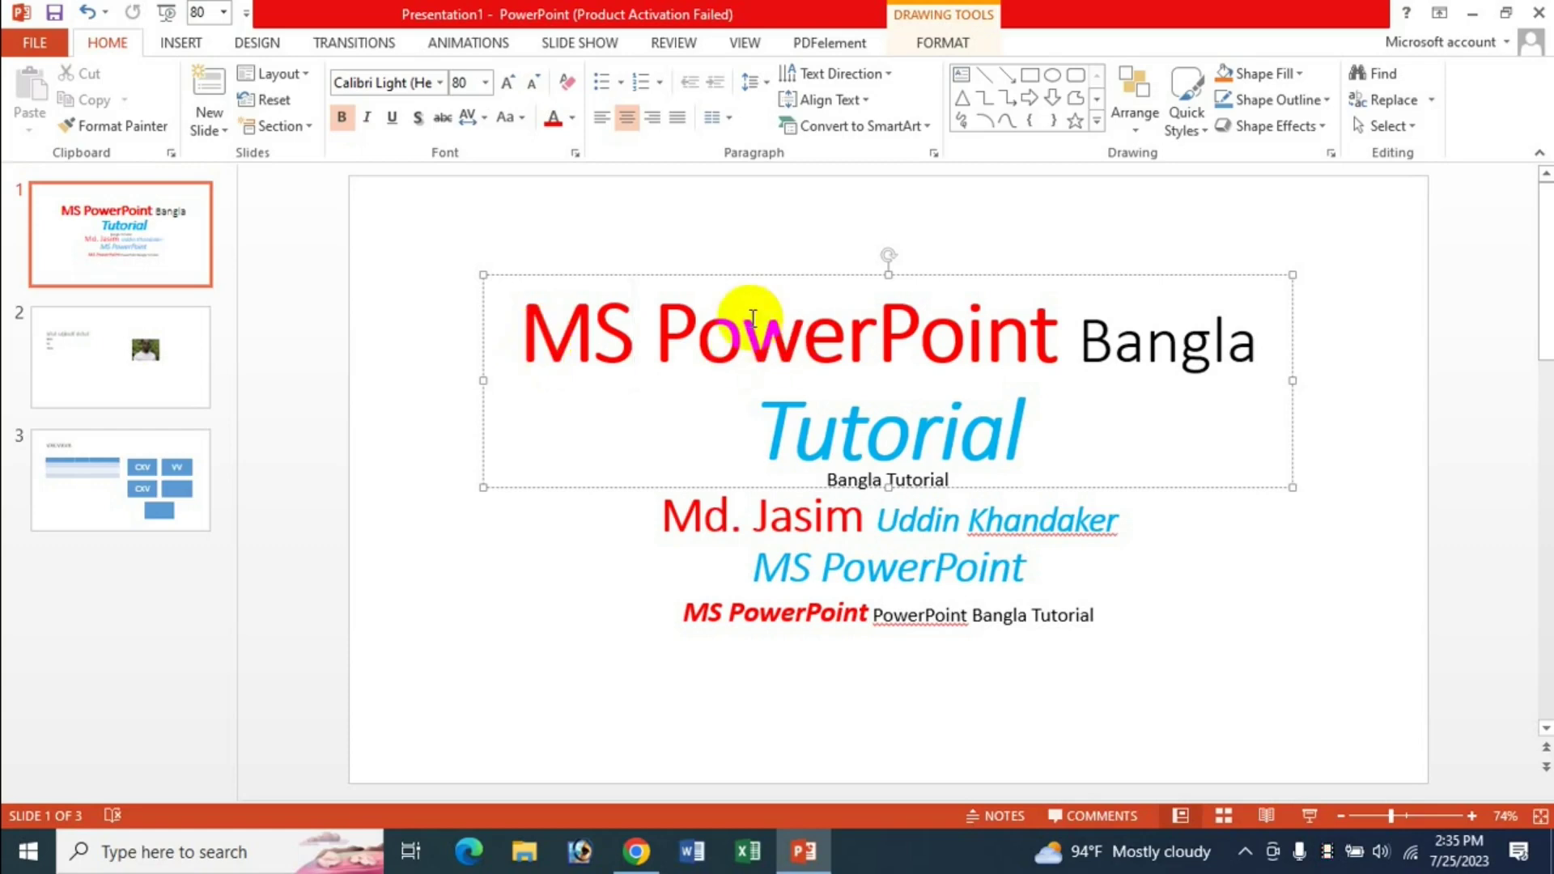
drag(520, 330, 1024, 429)
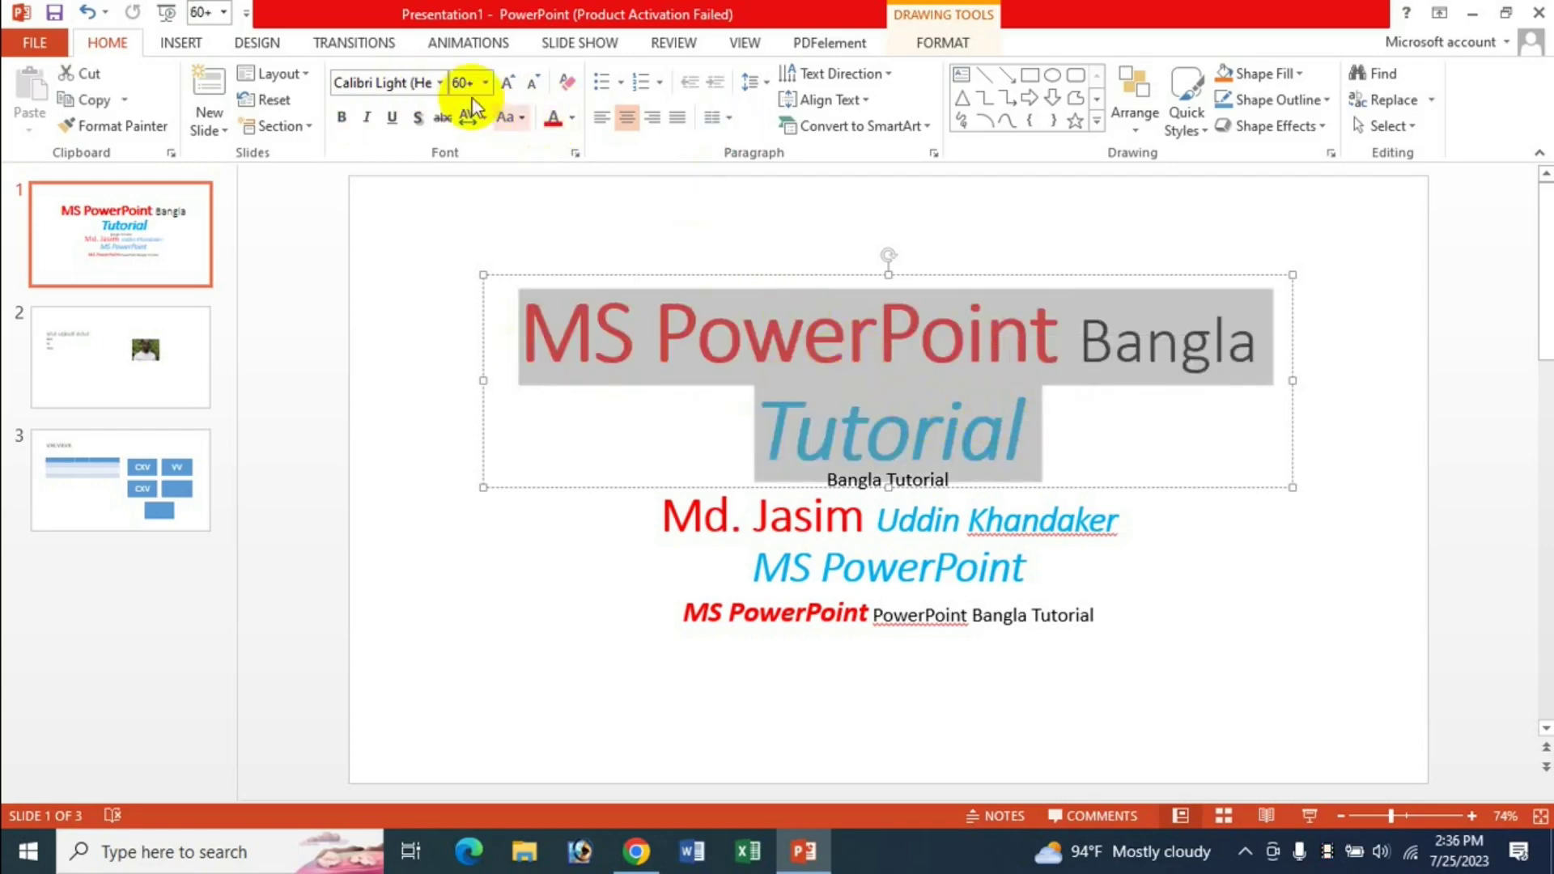
click(439, 82)
scroll(486, 295, down, 1)
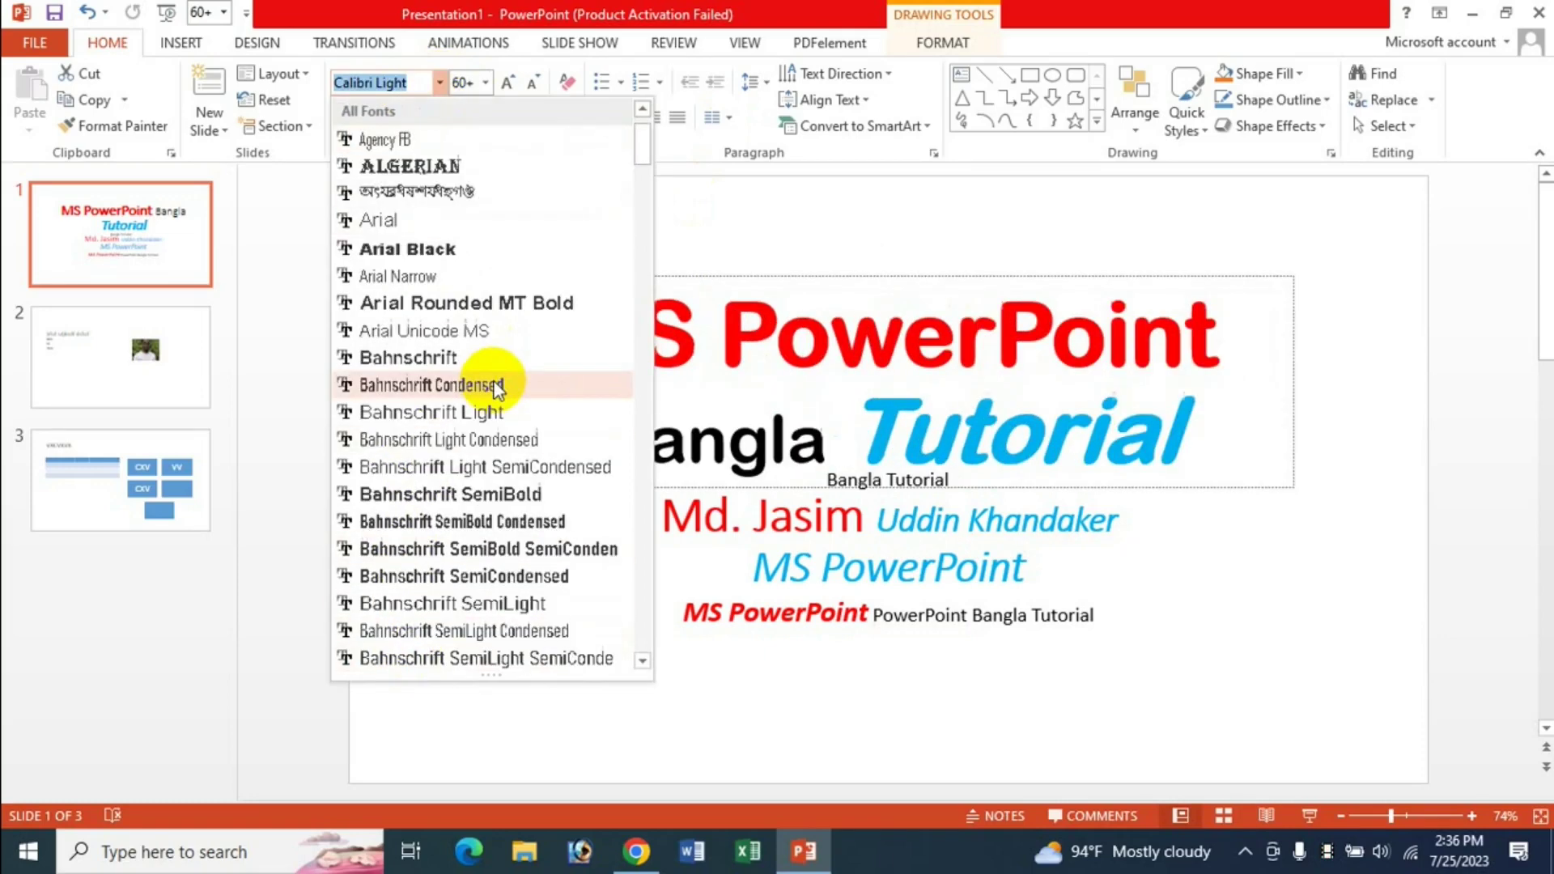
scroll(496, 381, down, 3)
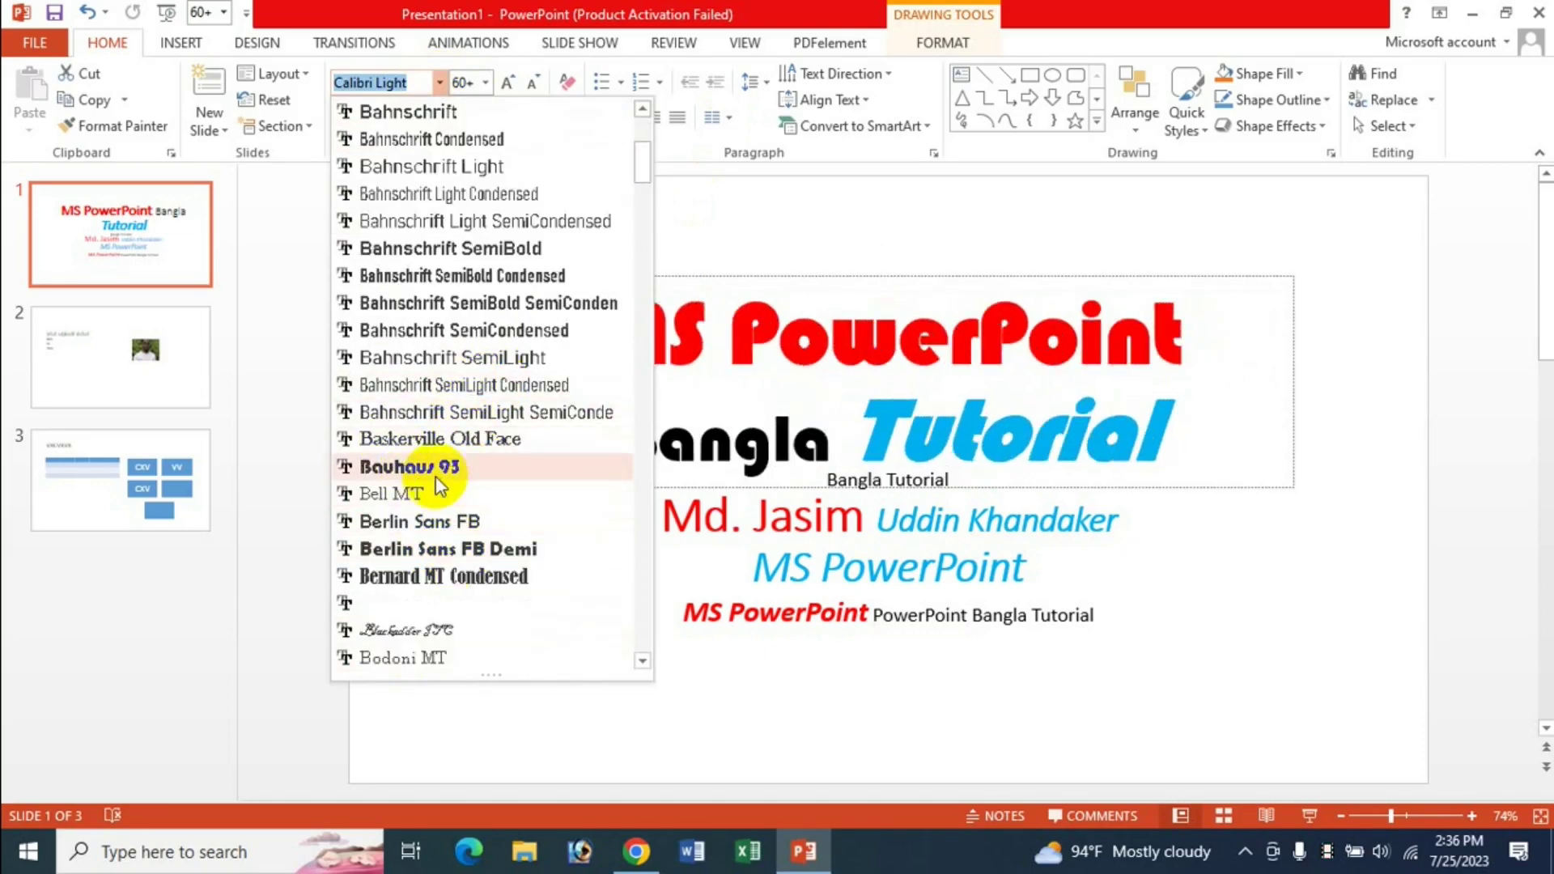
click(443, 258)
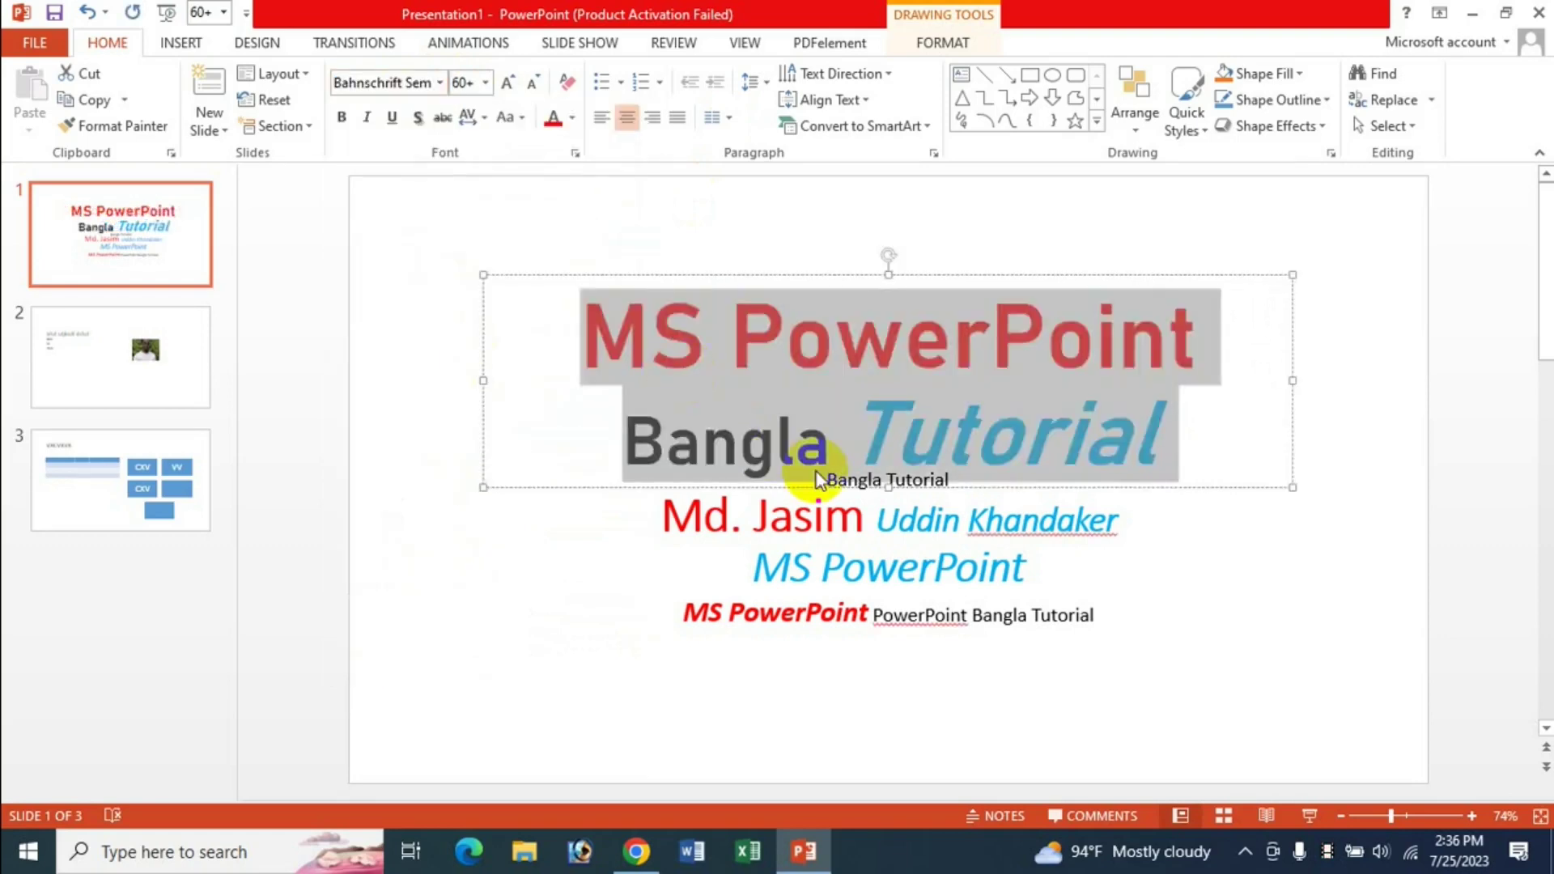
Try title size 44, grow and shrink it, then clear all formatting.
click(485, 83)
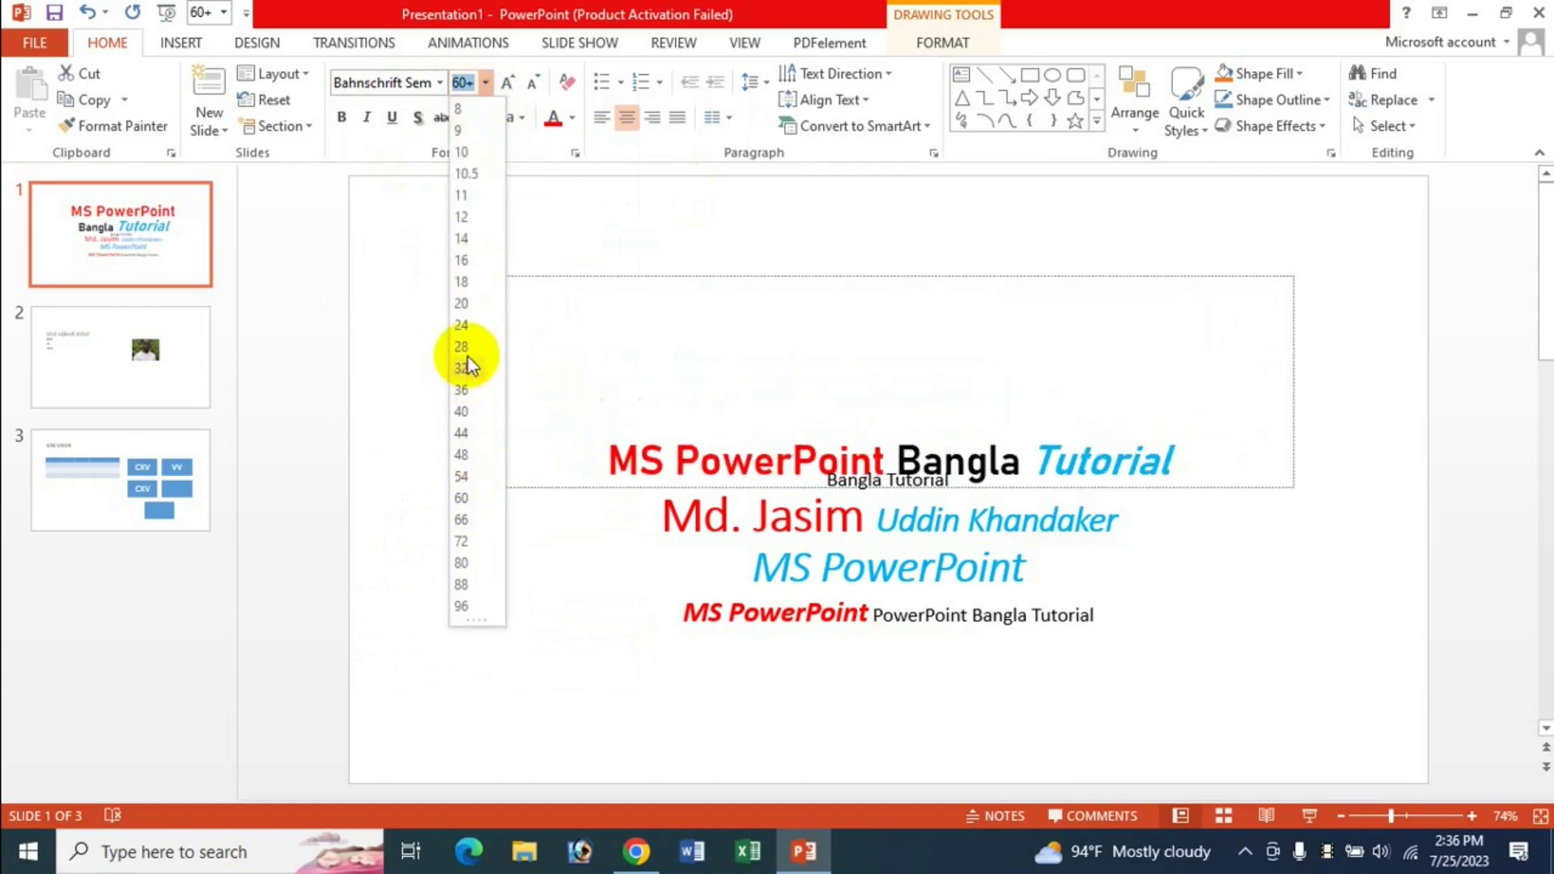
click(461, 433)
click(507, 84)
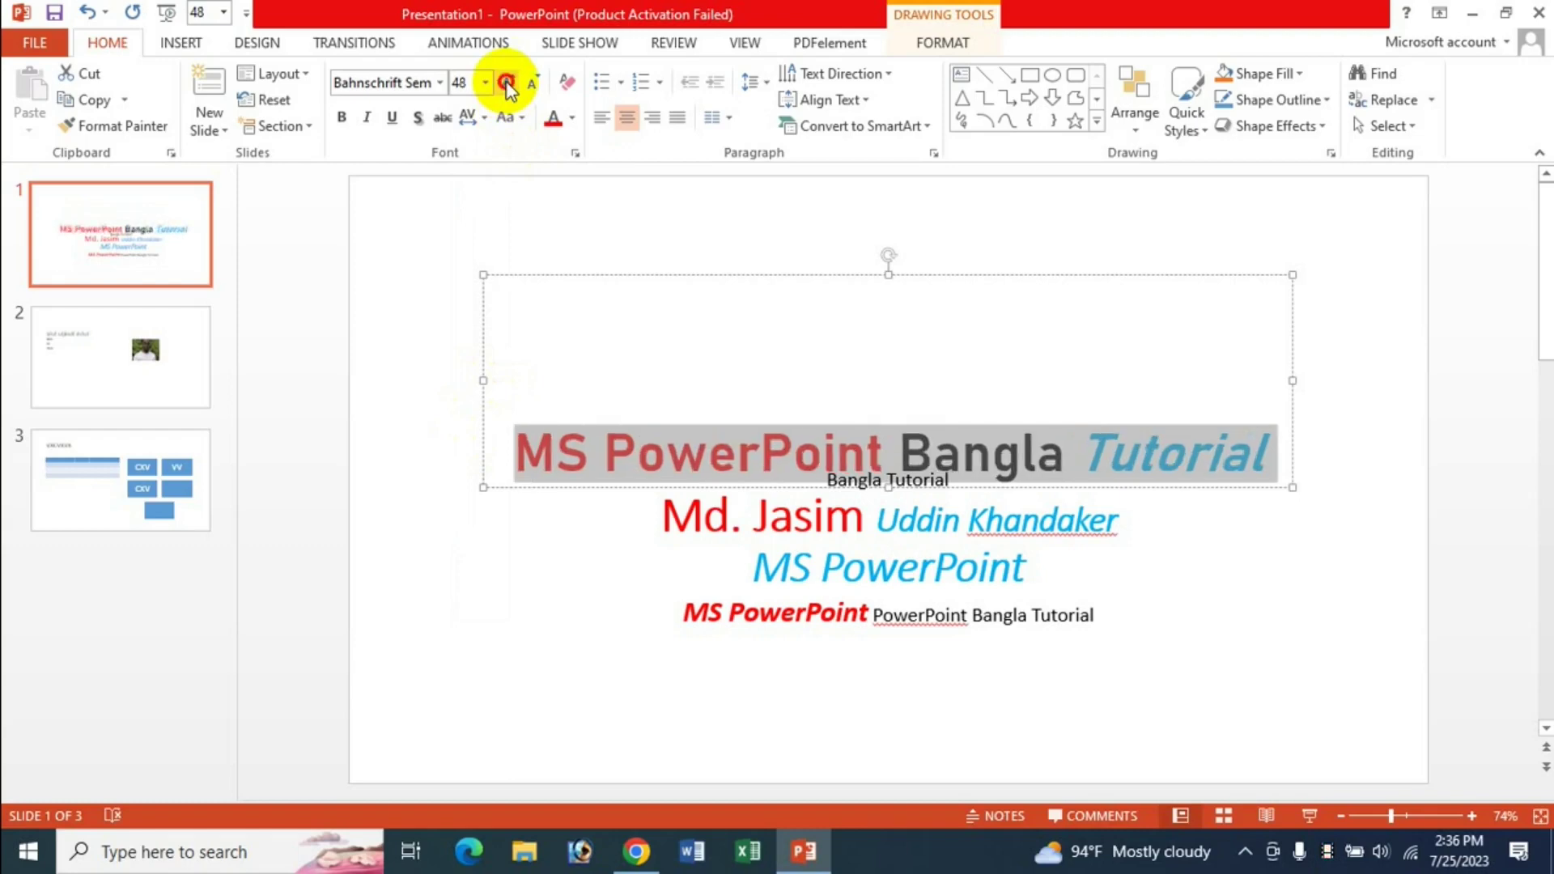
click(507, 84)
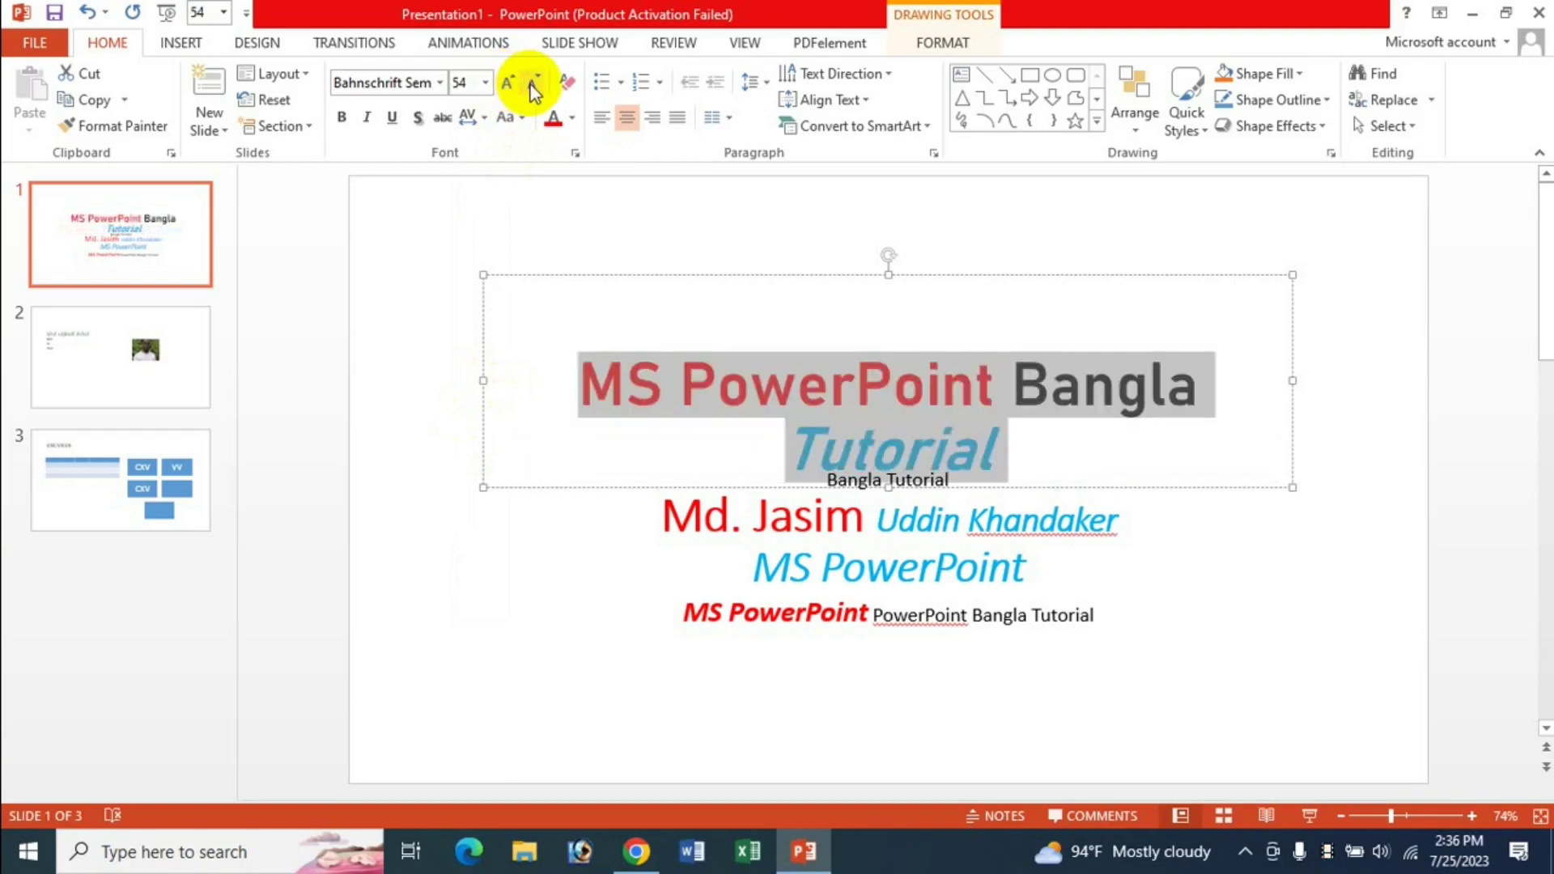
click(532, 83)
click(533, 83)
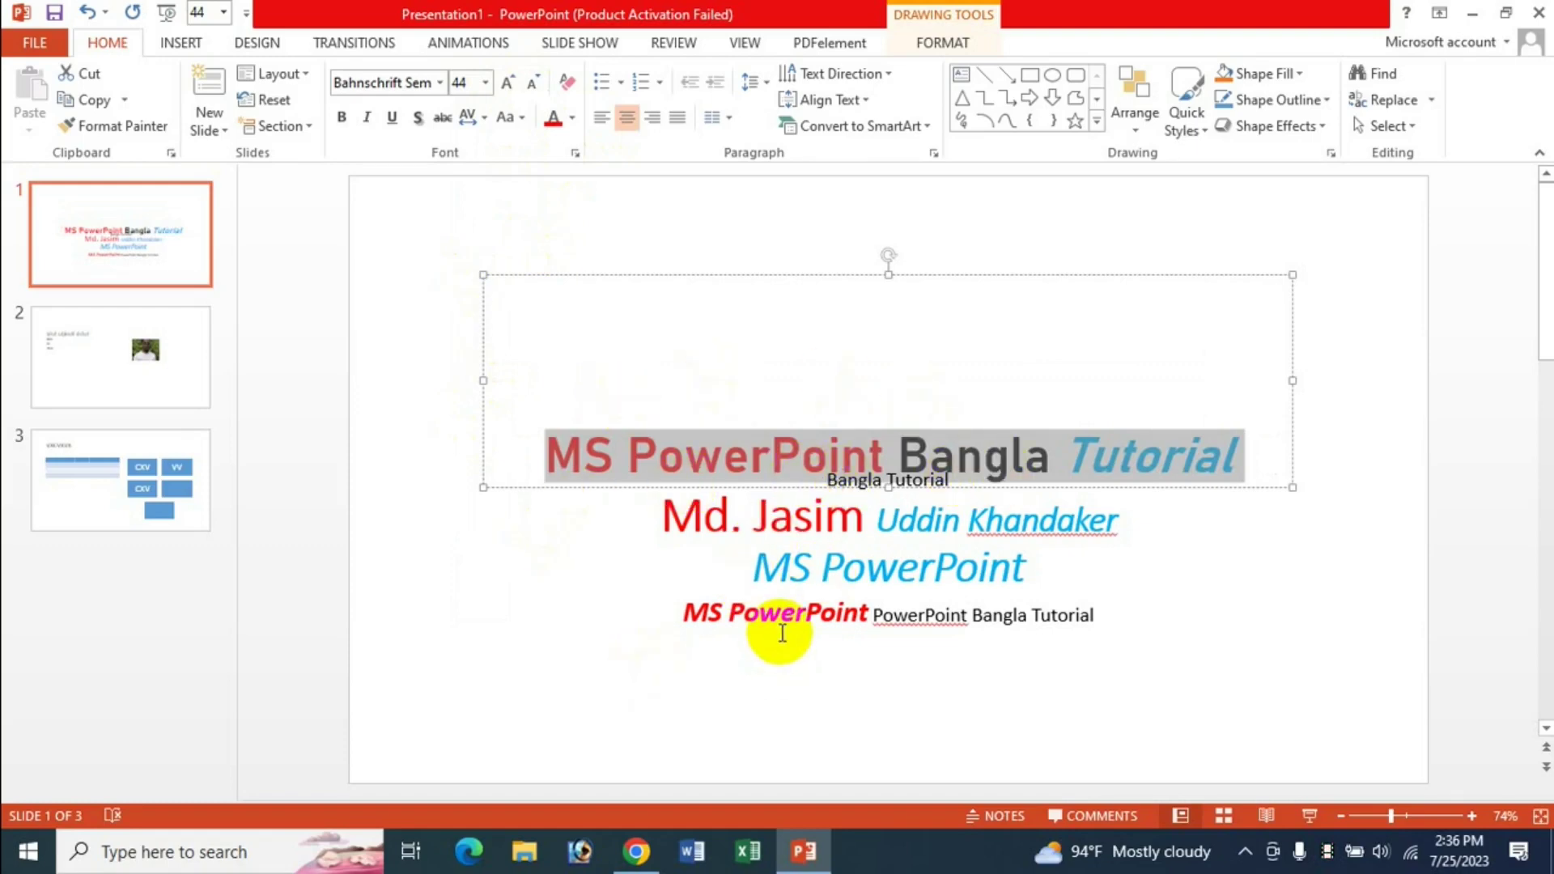
click(565, 85)
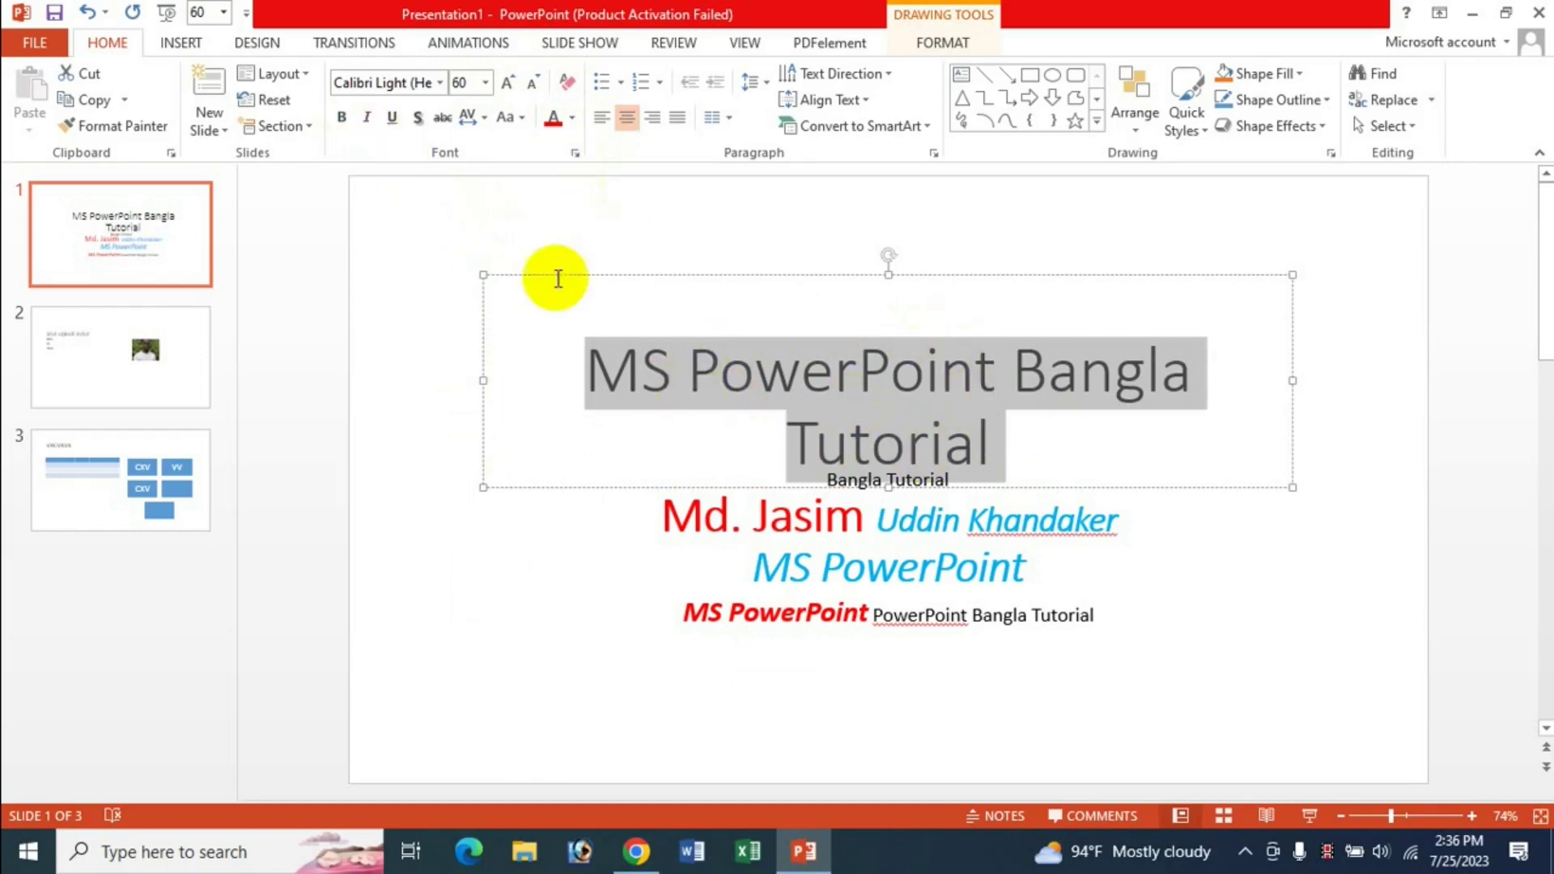
Make the title bold, italic and underlined, then reset the slide's formatting.
click(340, 118)
click(368, 118)
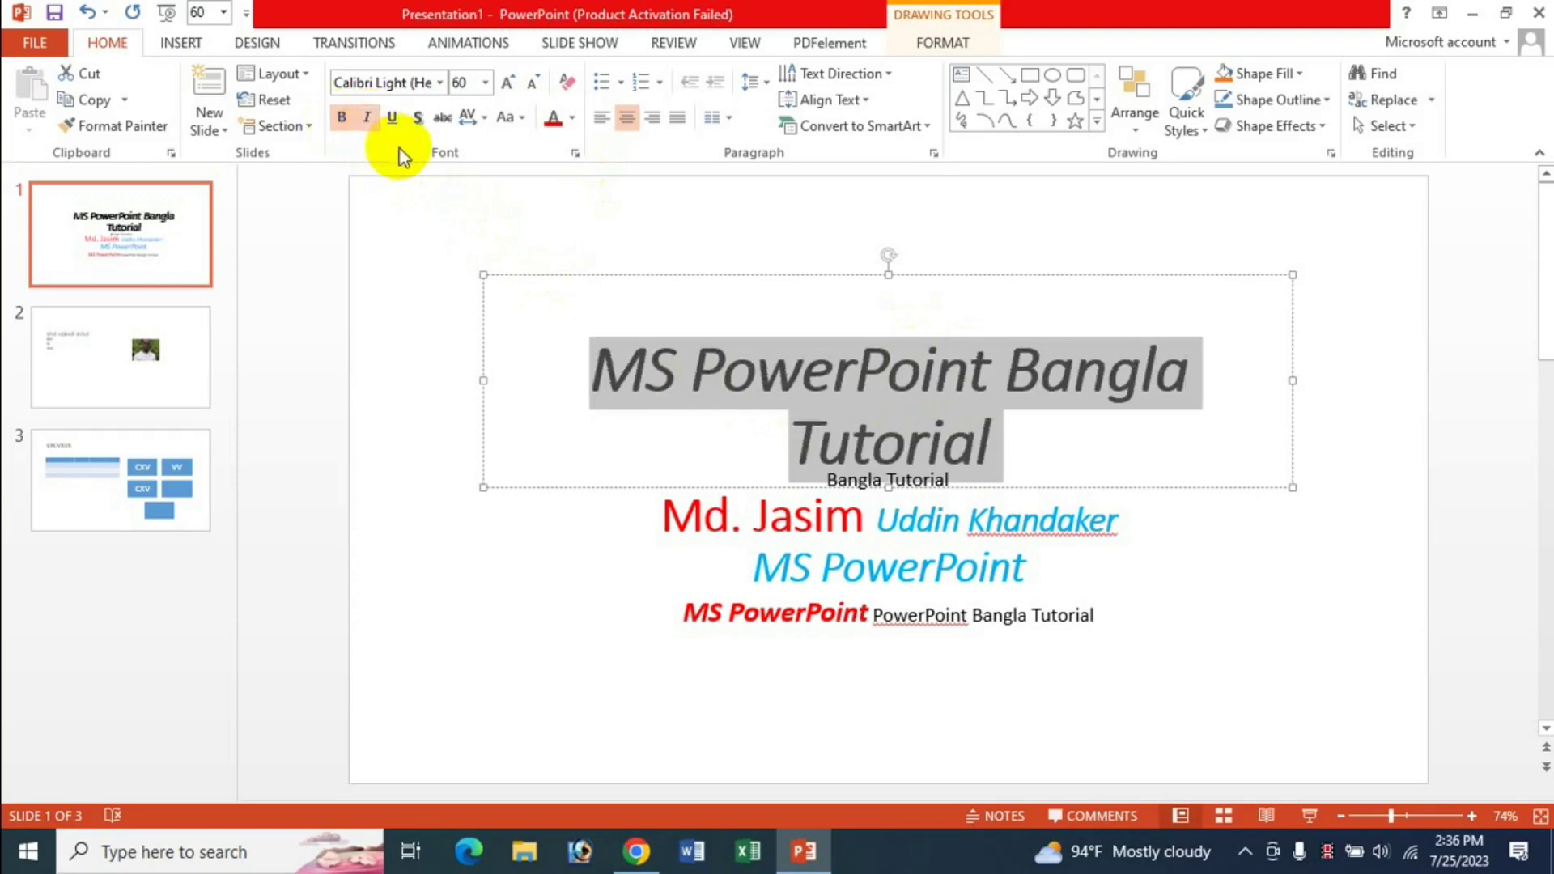
click(396, 120)
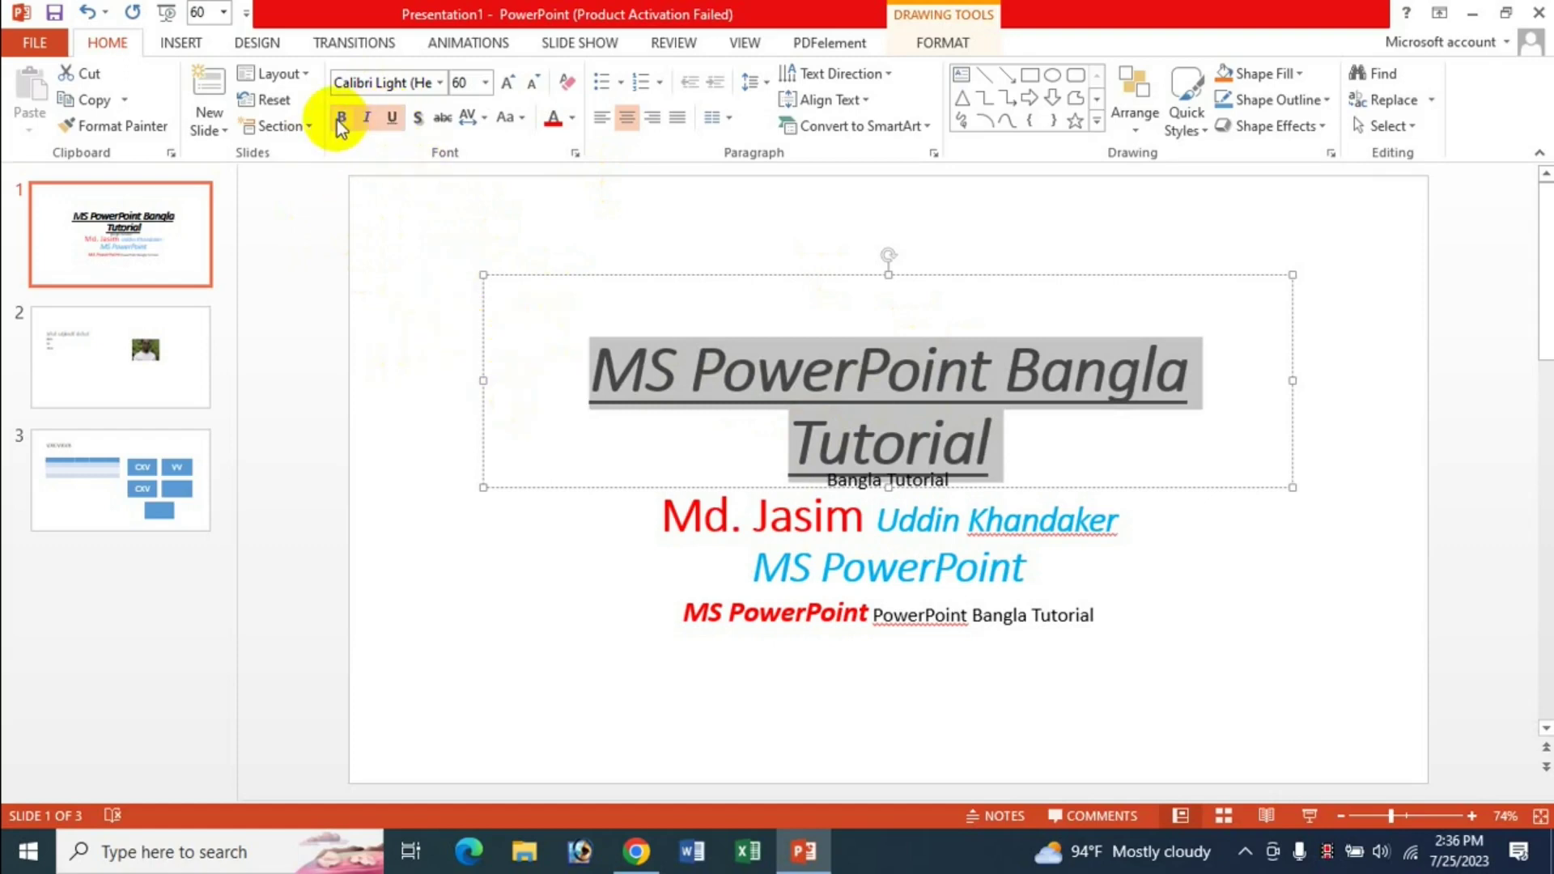
click(285, 105)
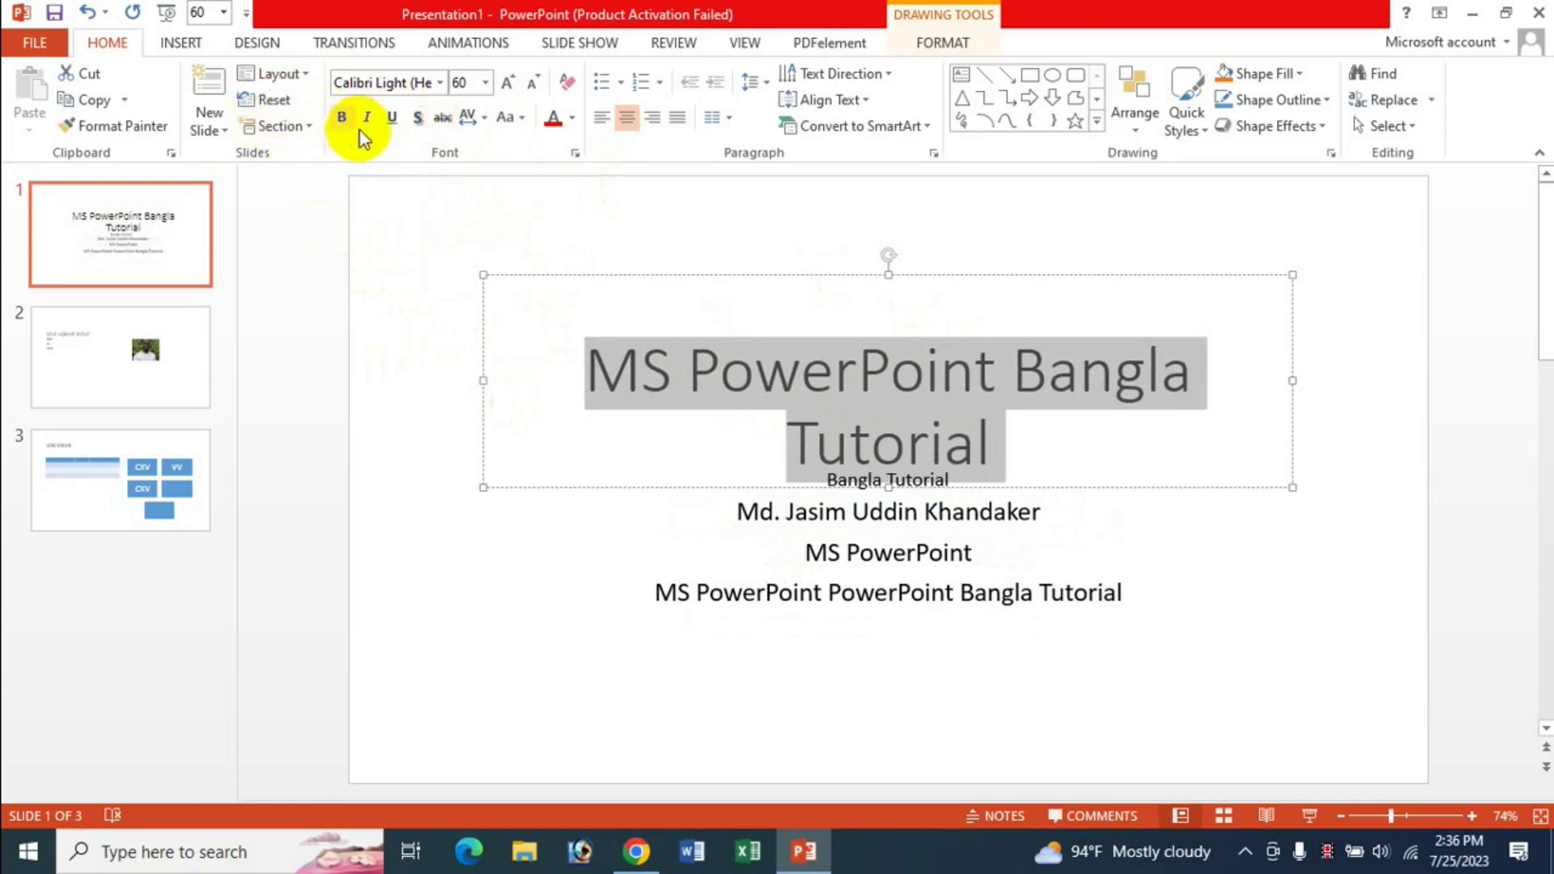
Toggle text shadow and strikethrough on the title on and back off.
click(418, 119)
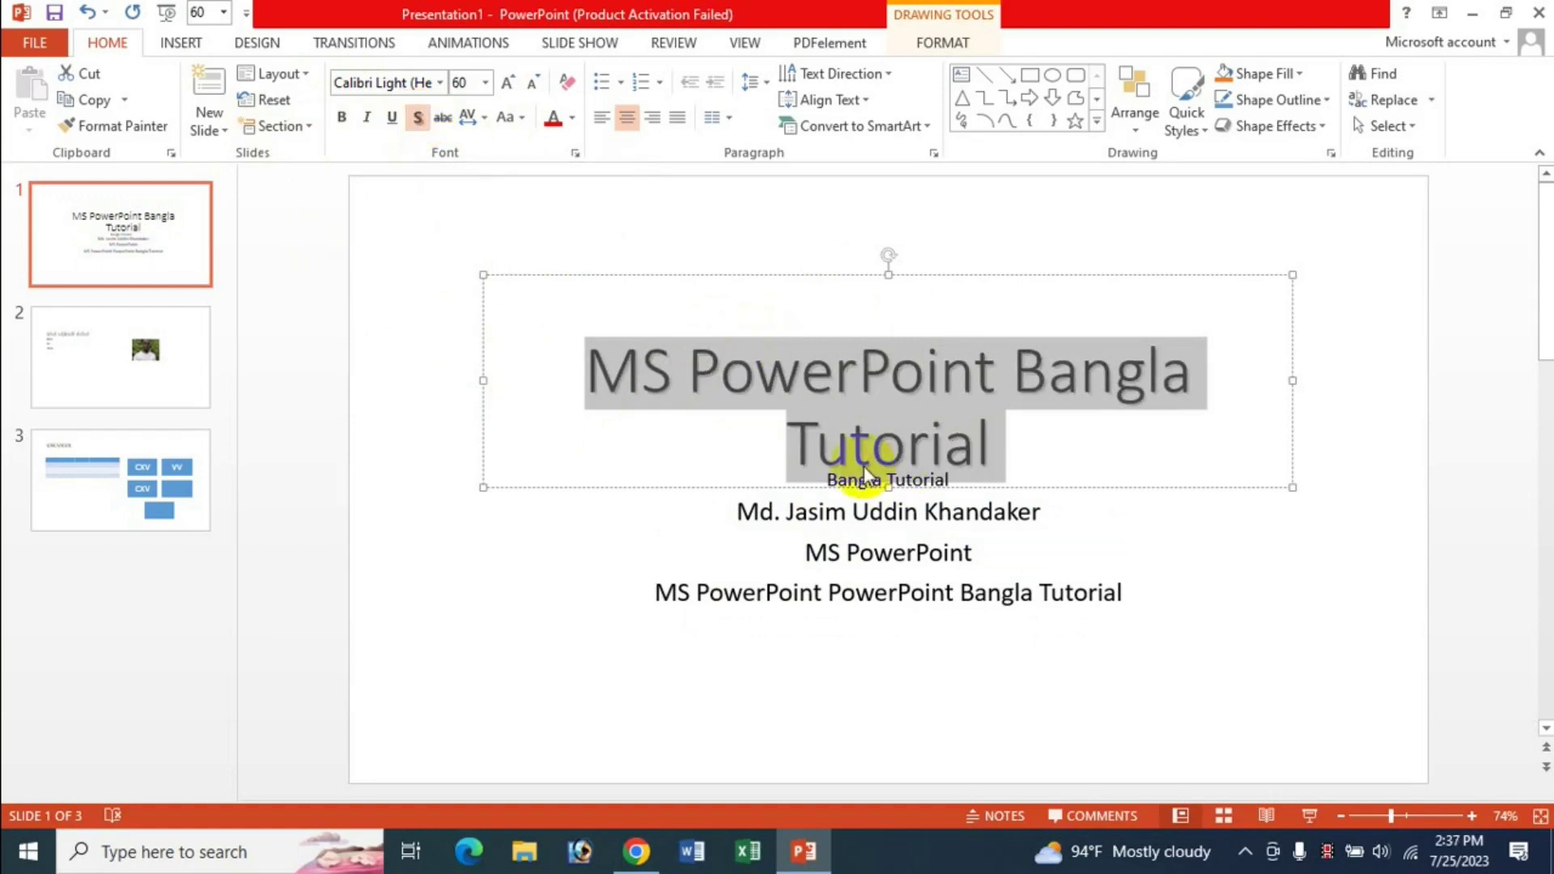
click(420, 122)
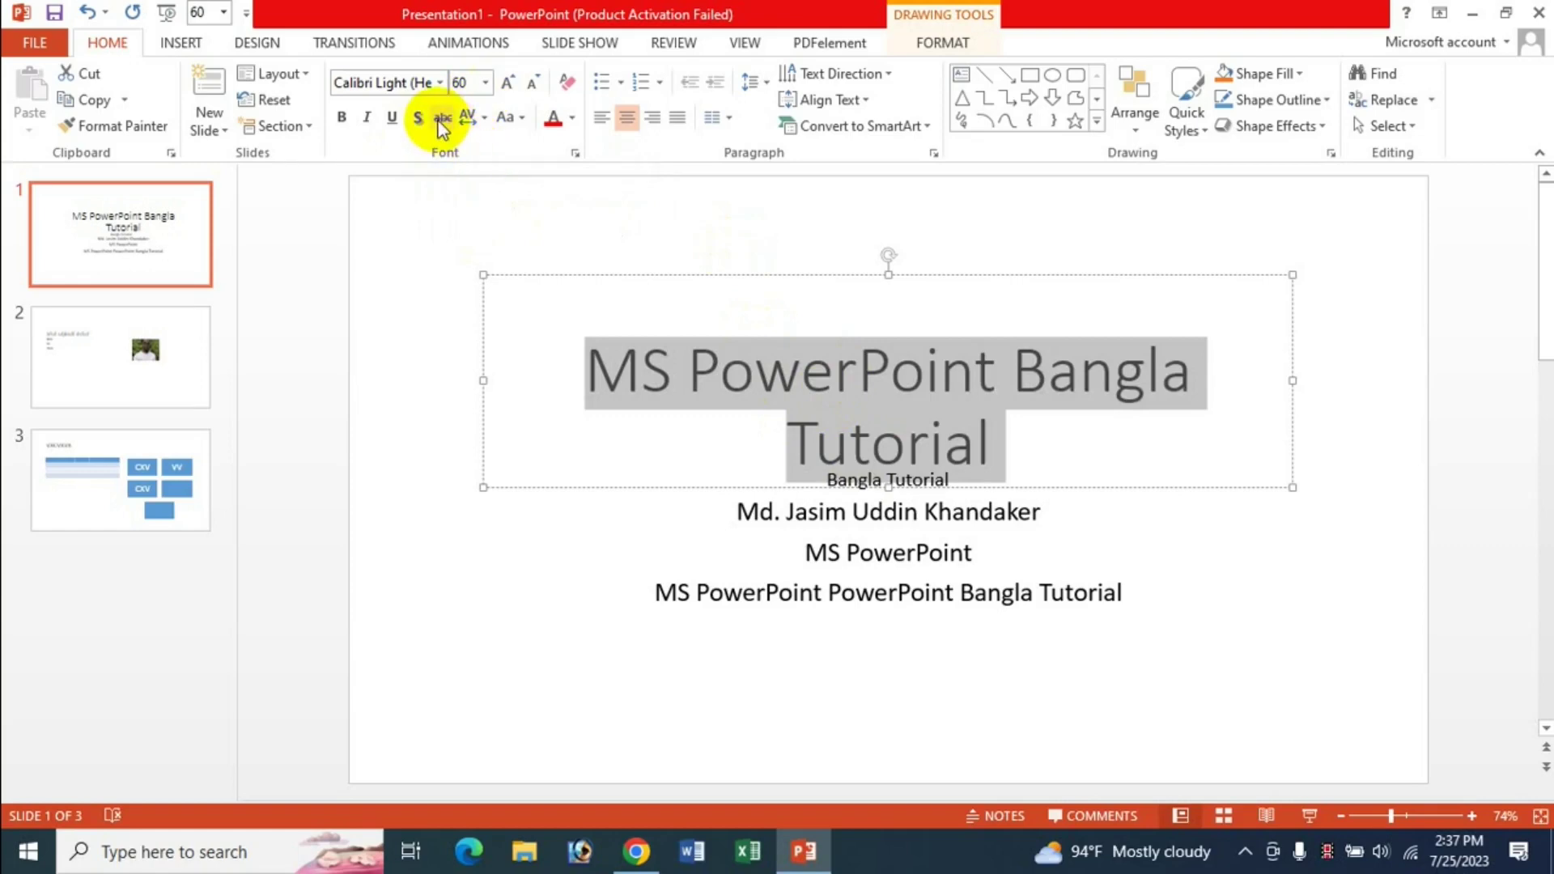
click(442, 118)
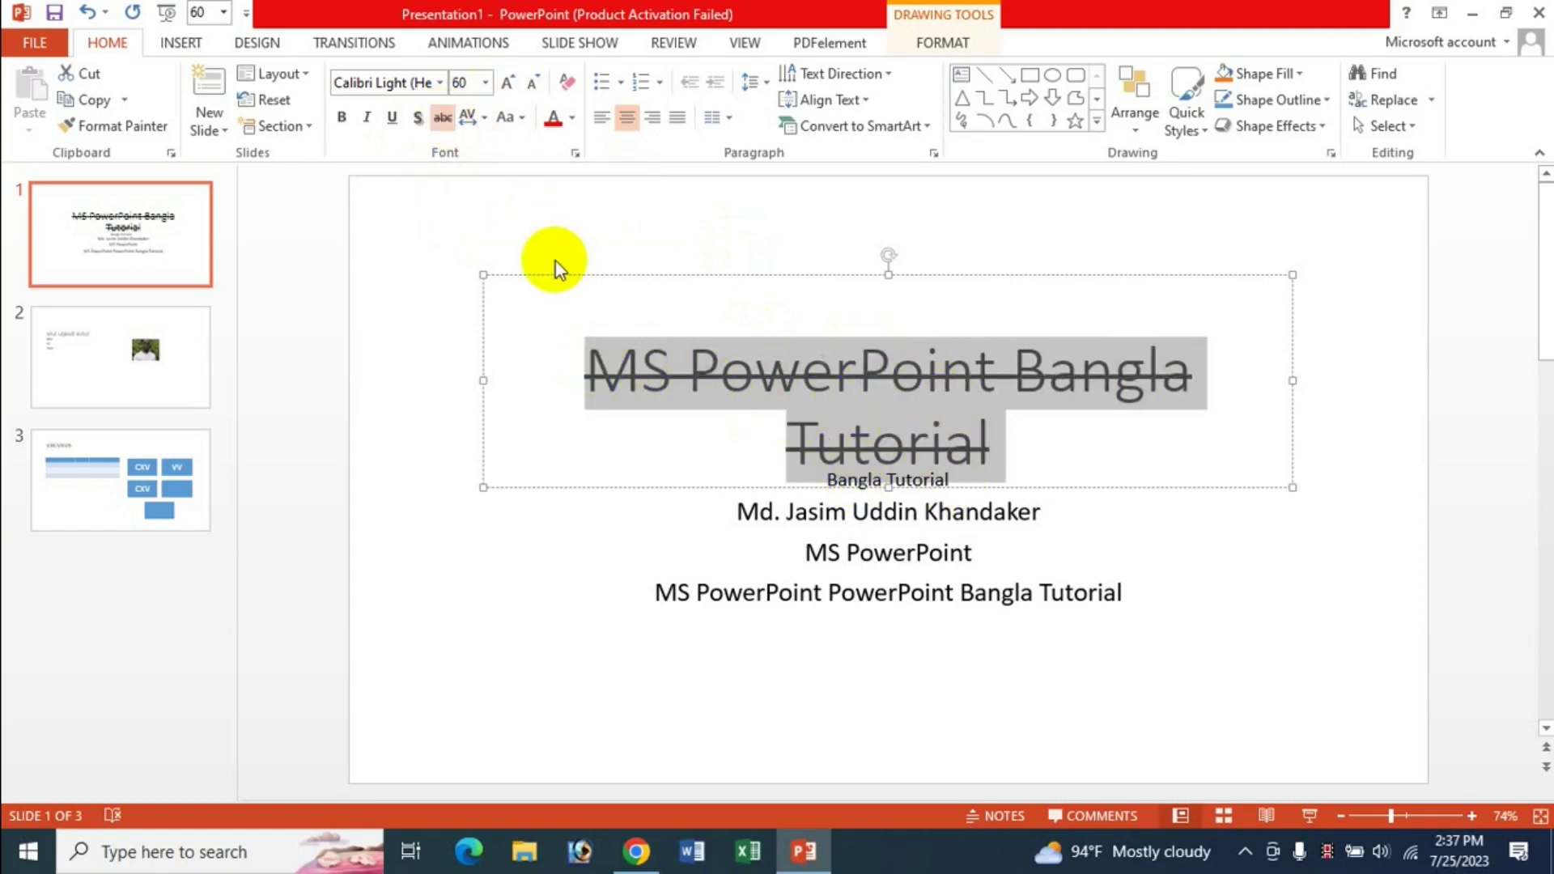
click(440, 122)
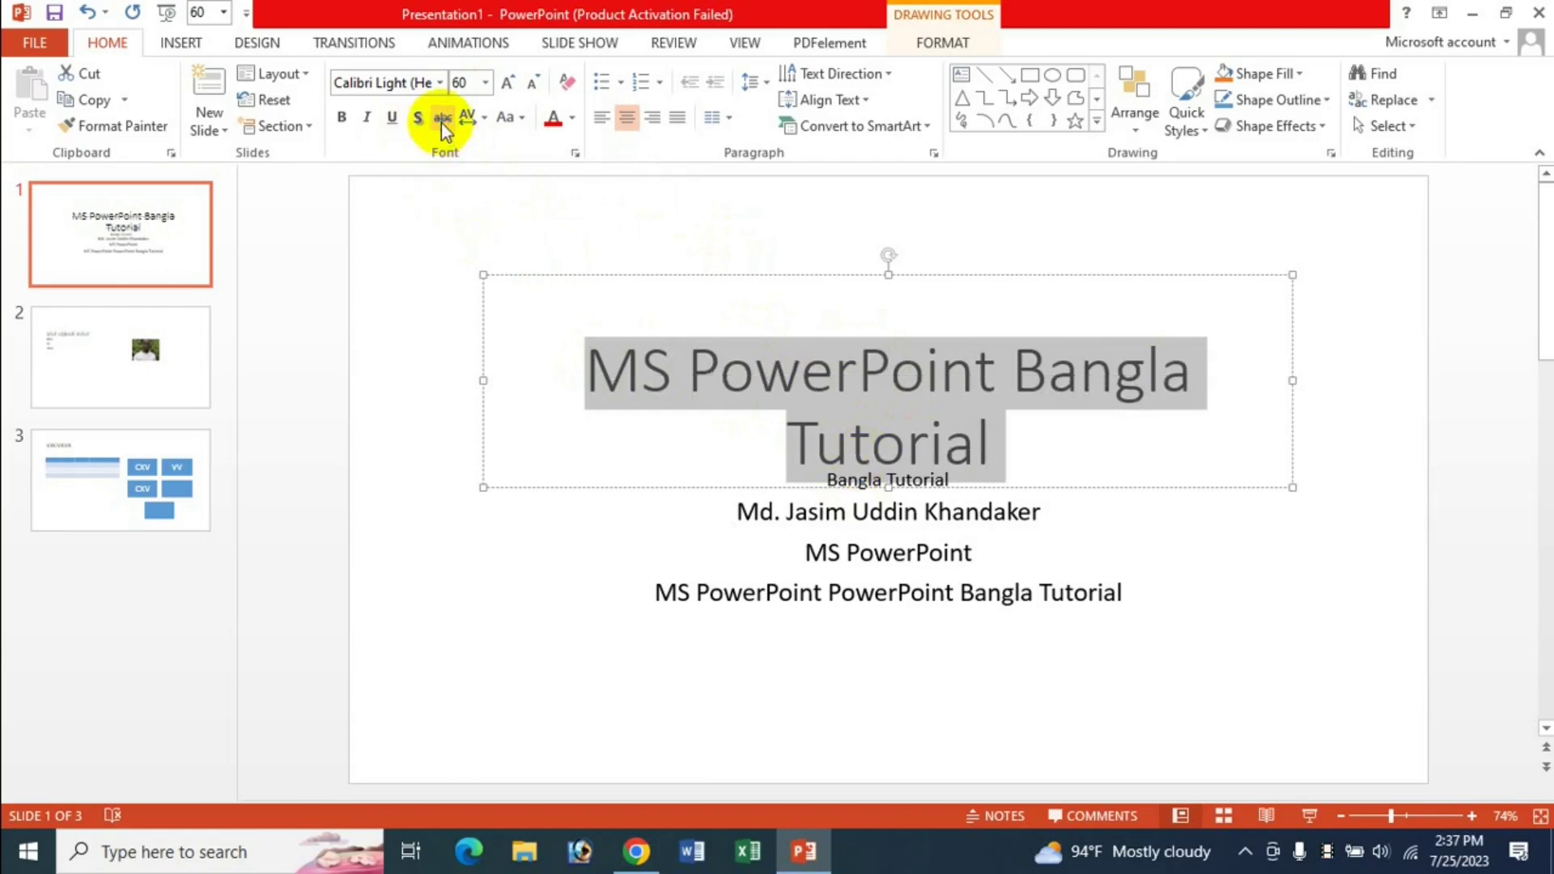
Try Very Tight character spacing on the title, then apply Very Loose spacing.
click(483, 120)
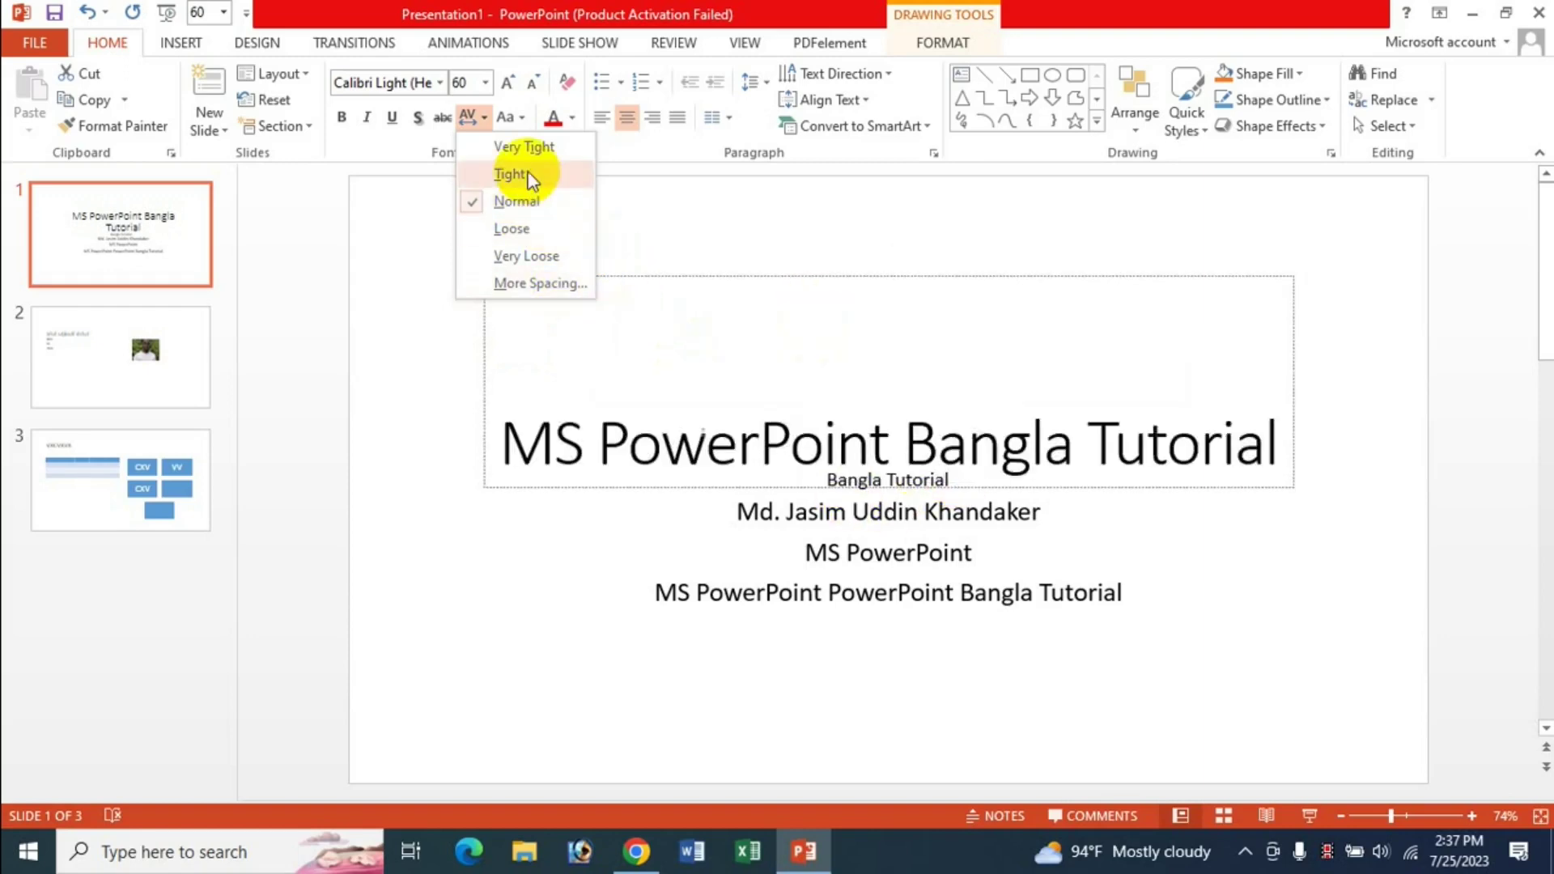
click(537, 146)
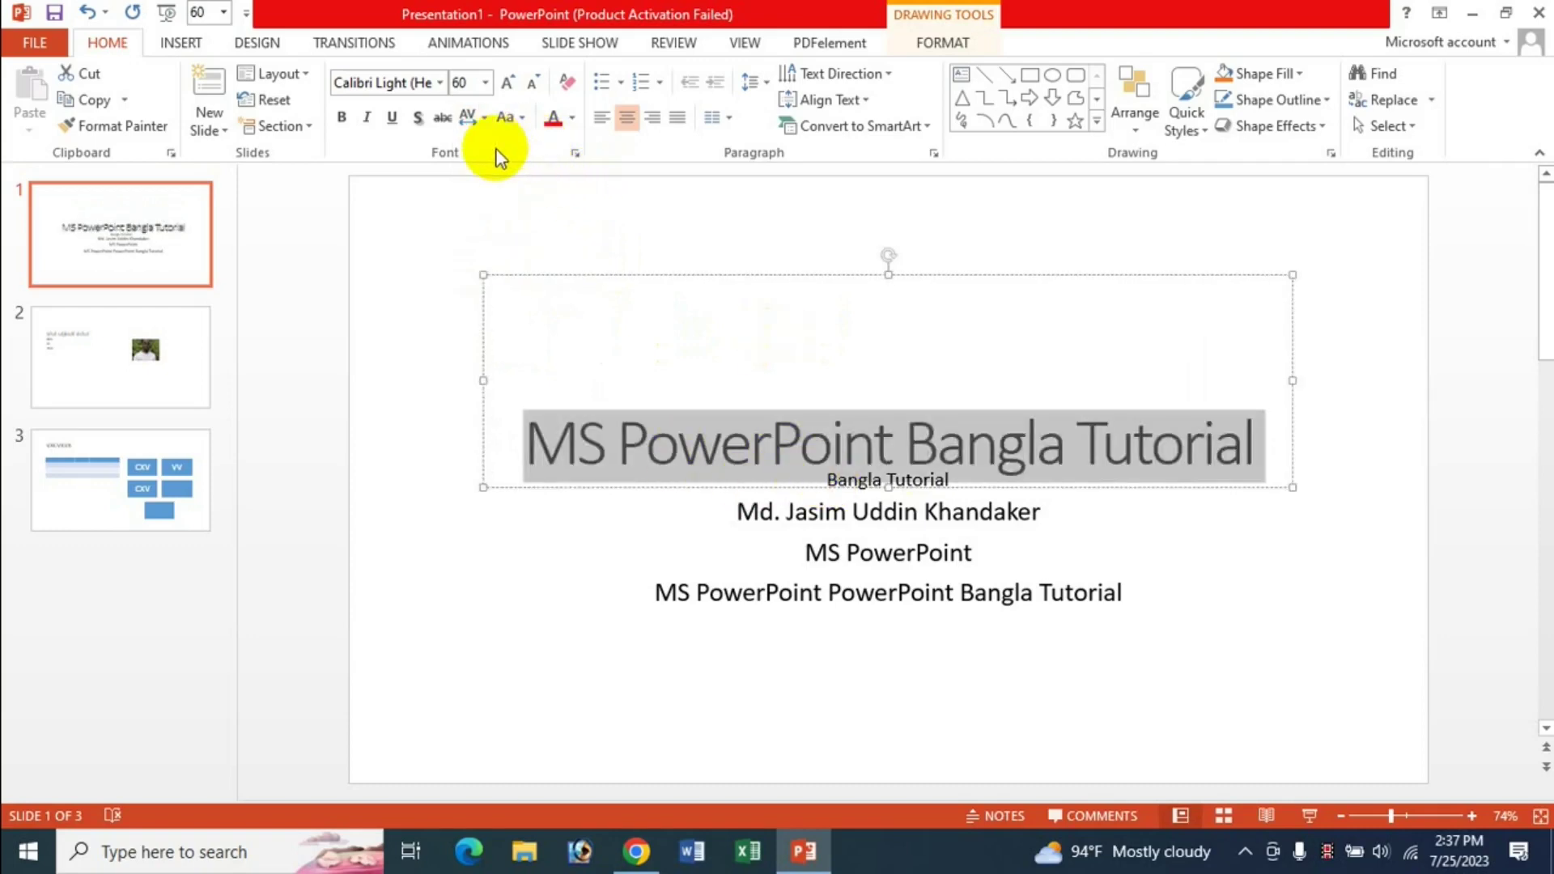
click(486, 119)
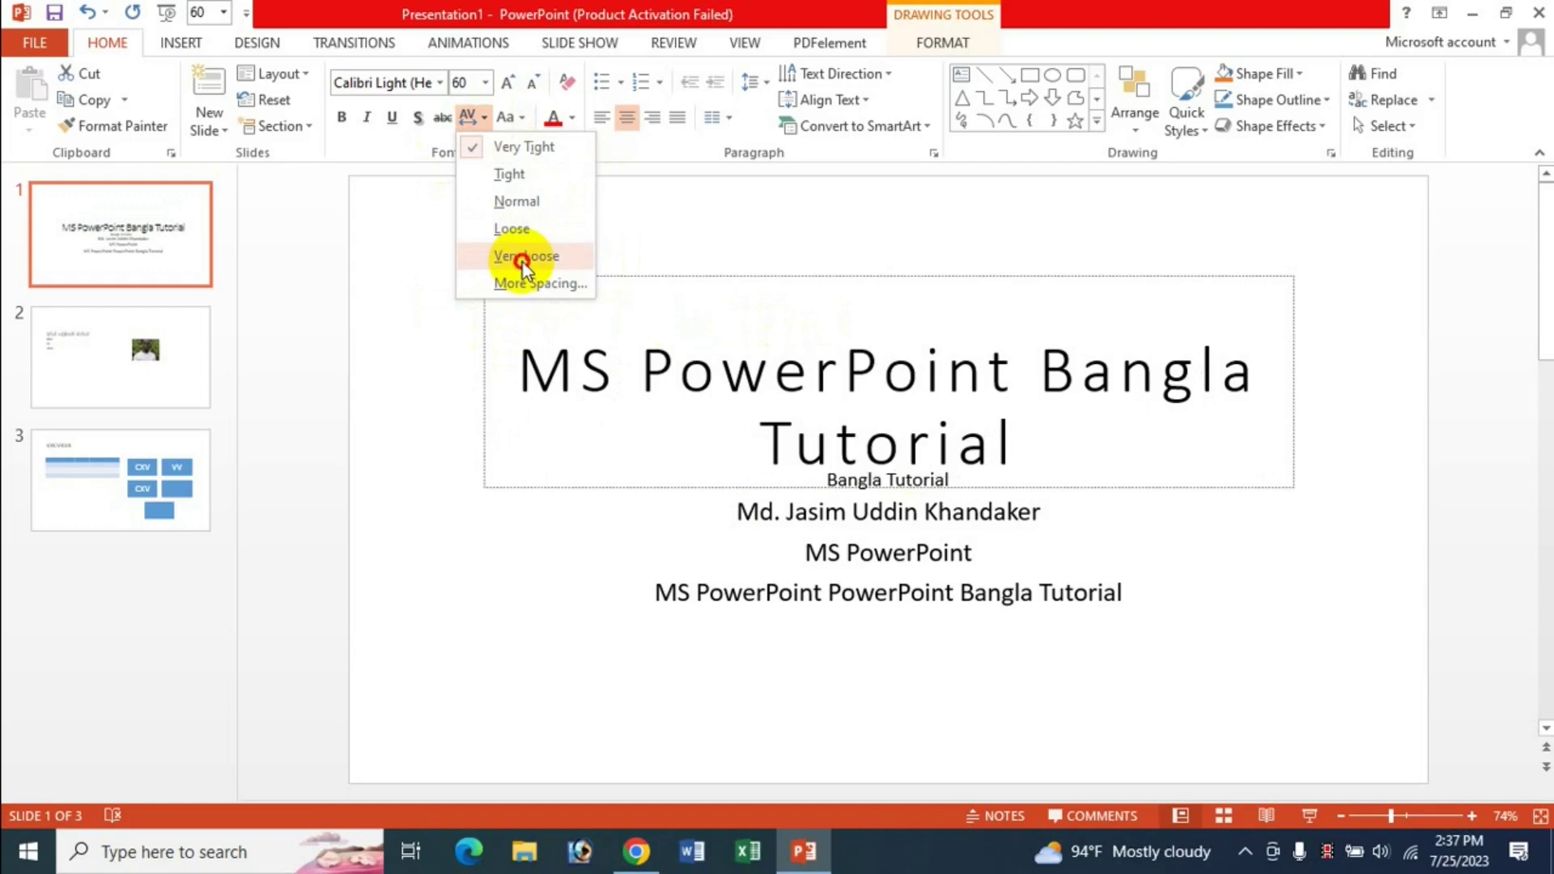
click(523, 261)
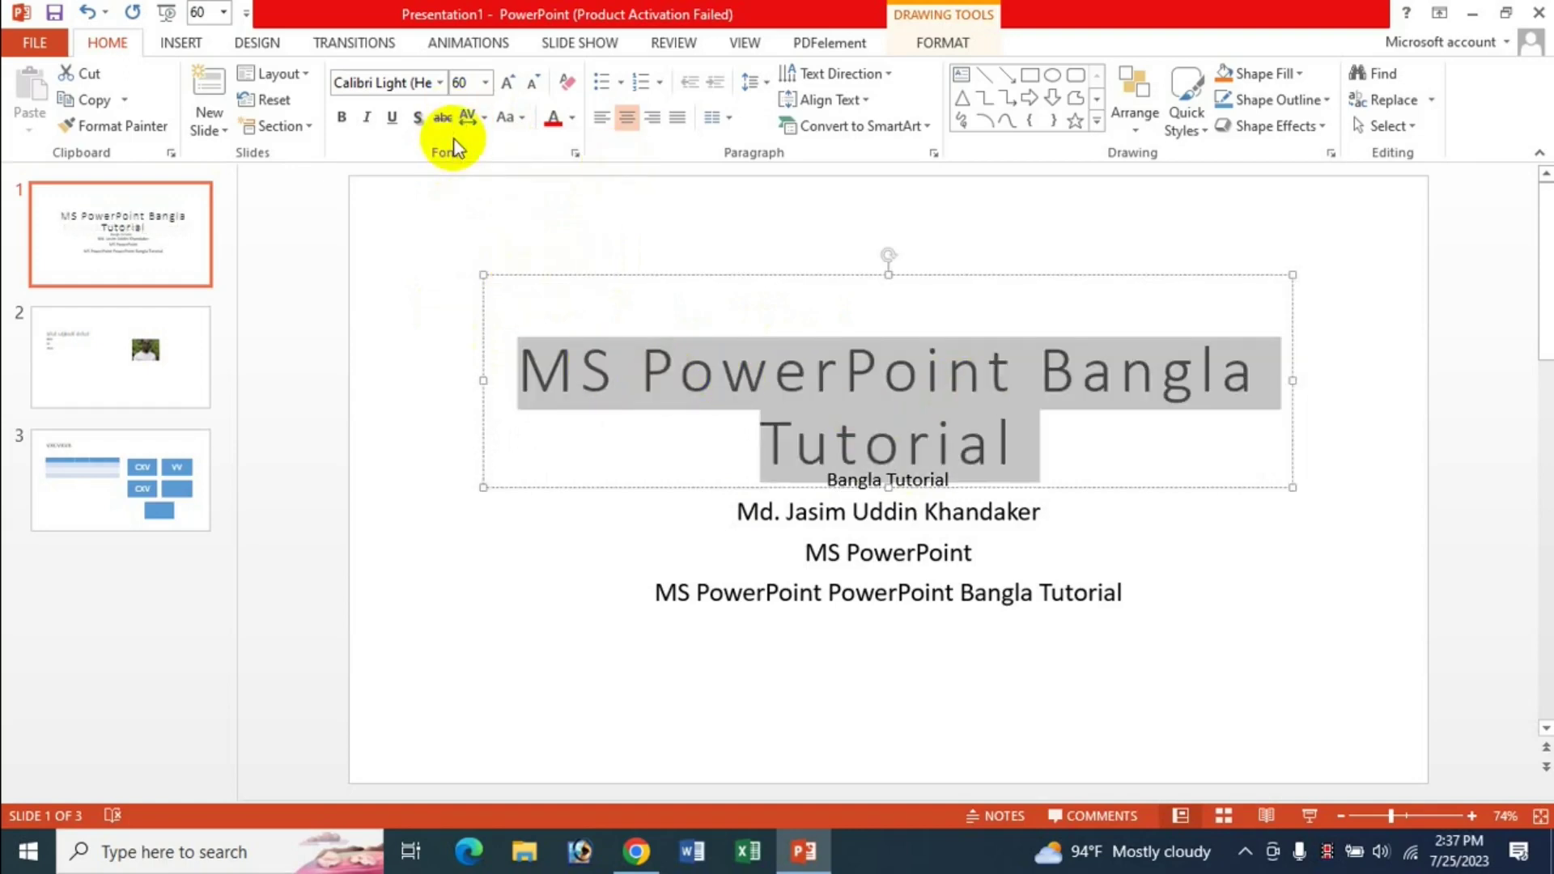
click(483, 120)
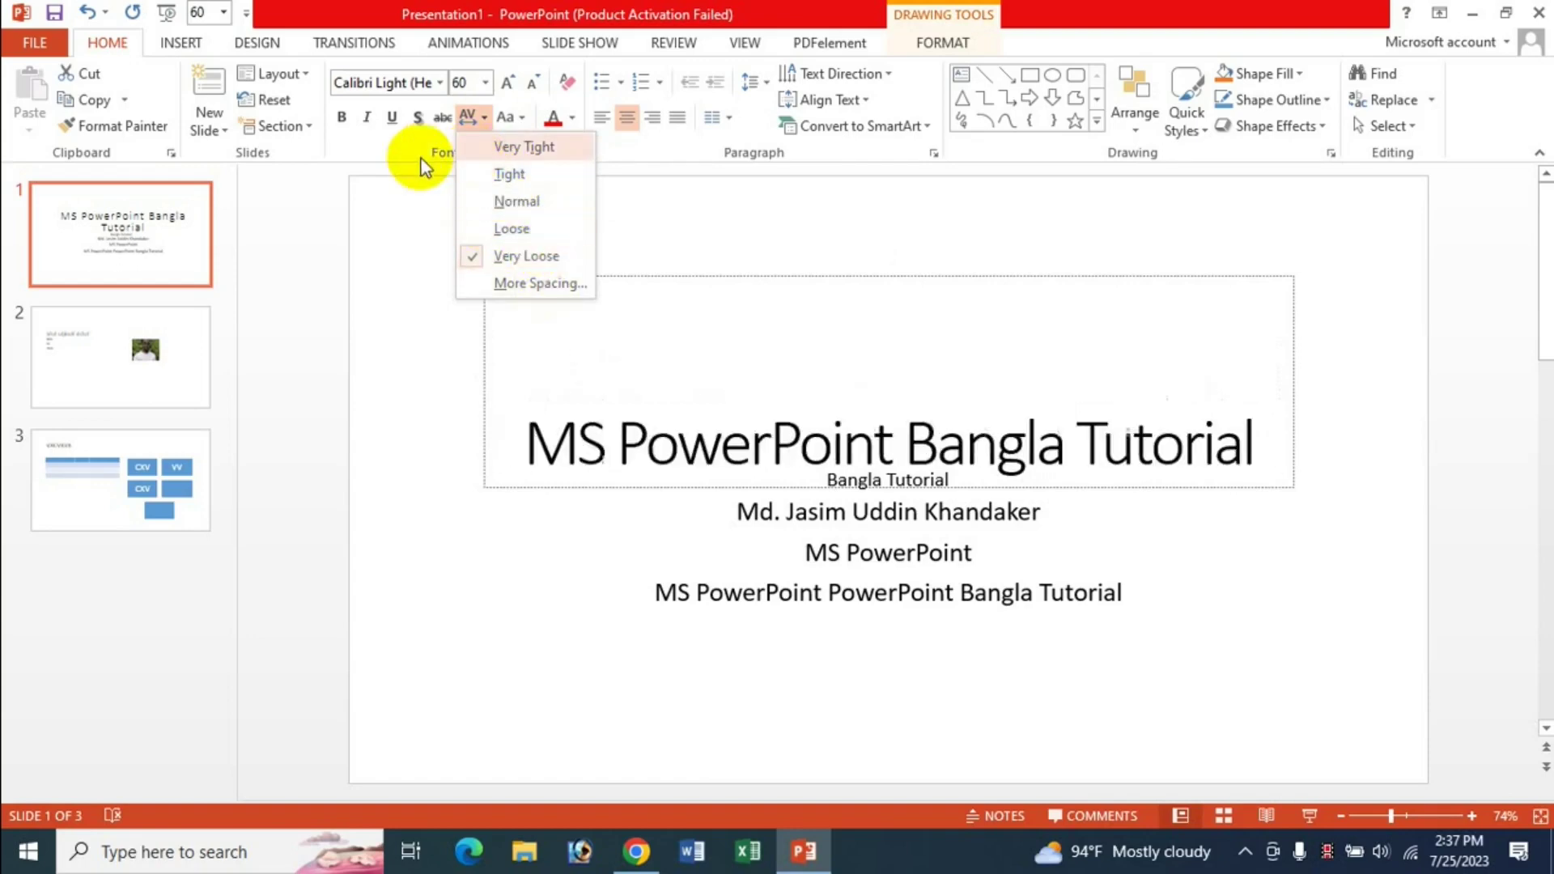
click(377, 160)
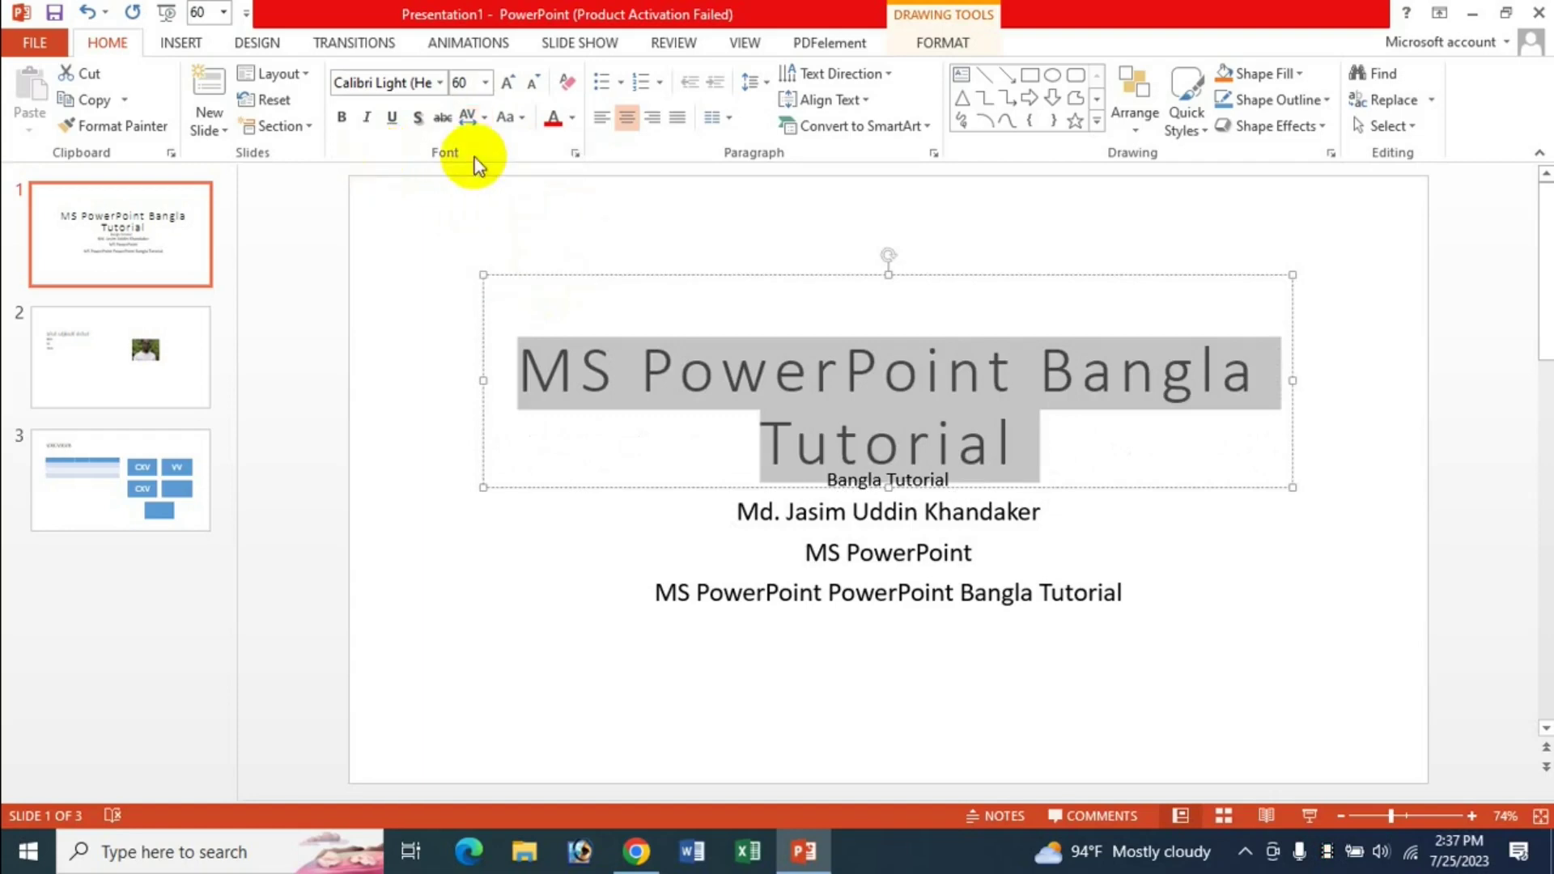
click(518, 121)
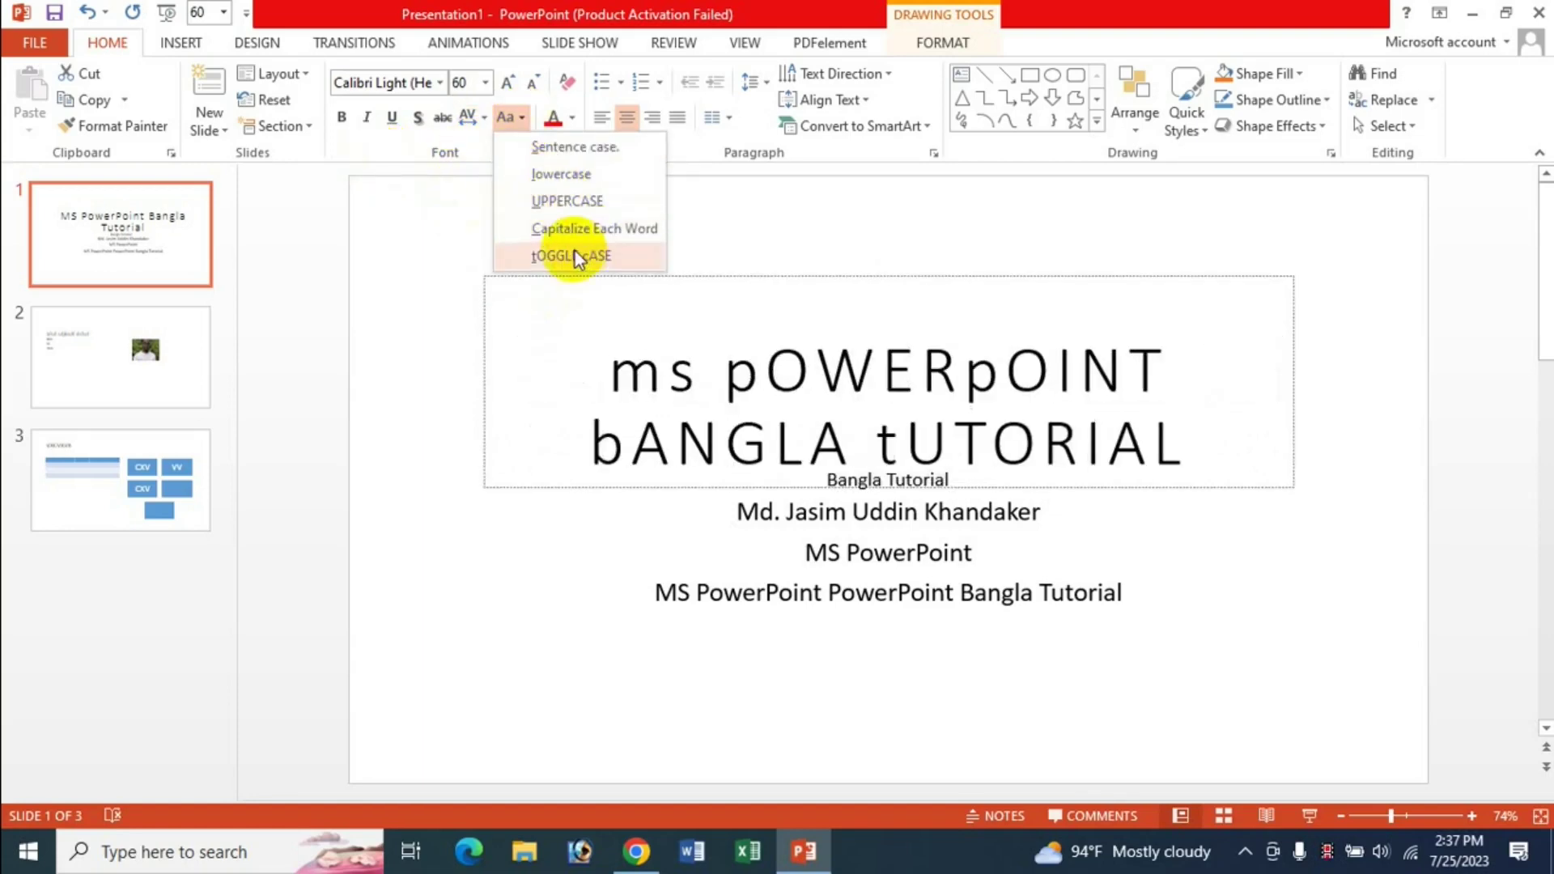
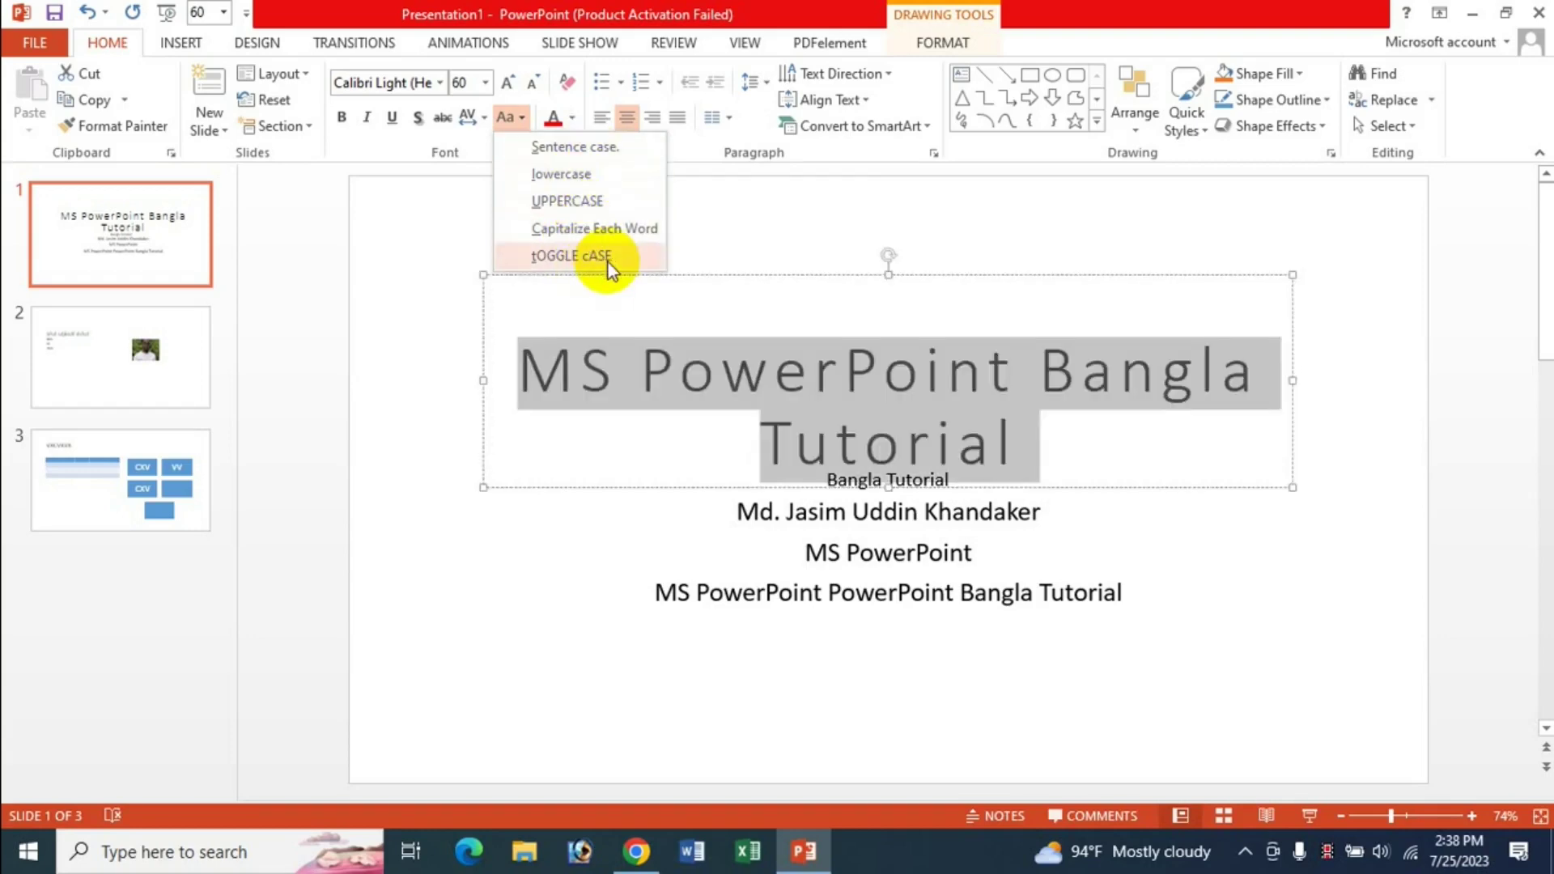
Apply the chosen capitalization and dark blue font colour to the title, then open the Font dialog.
click(564, 151)
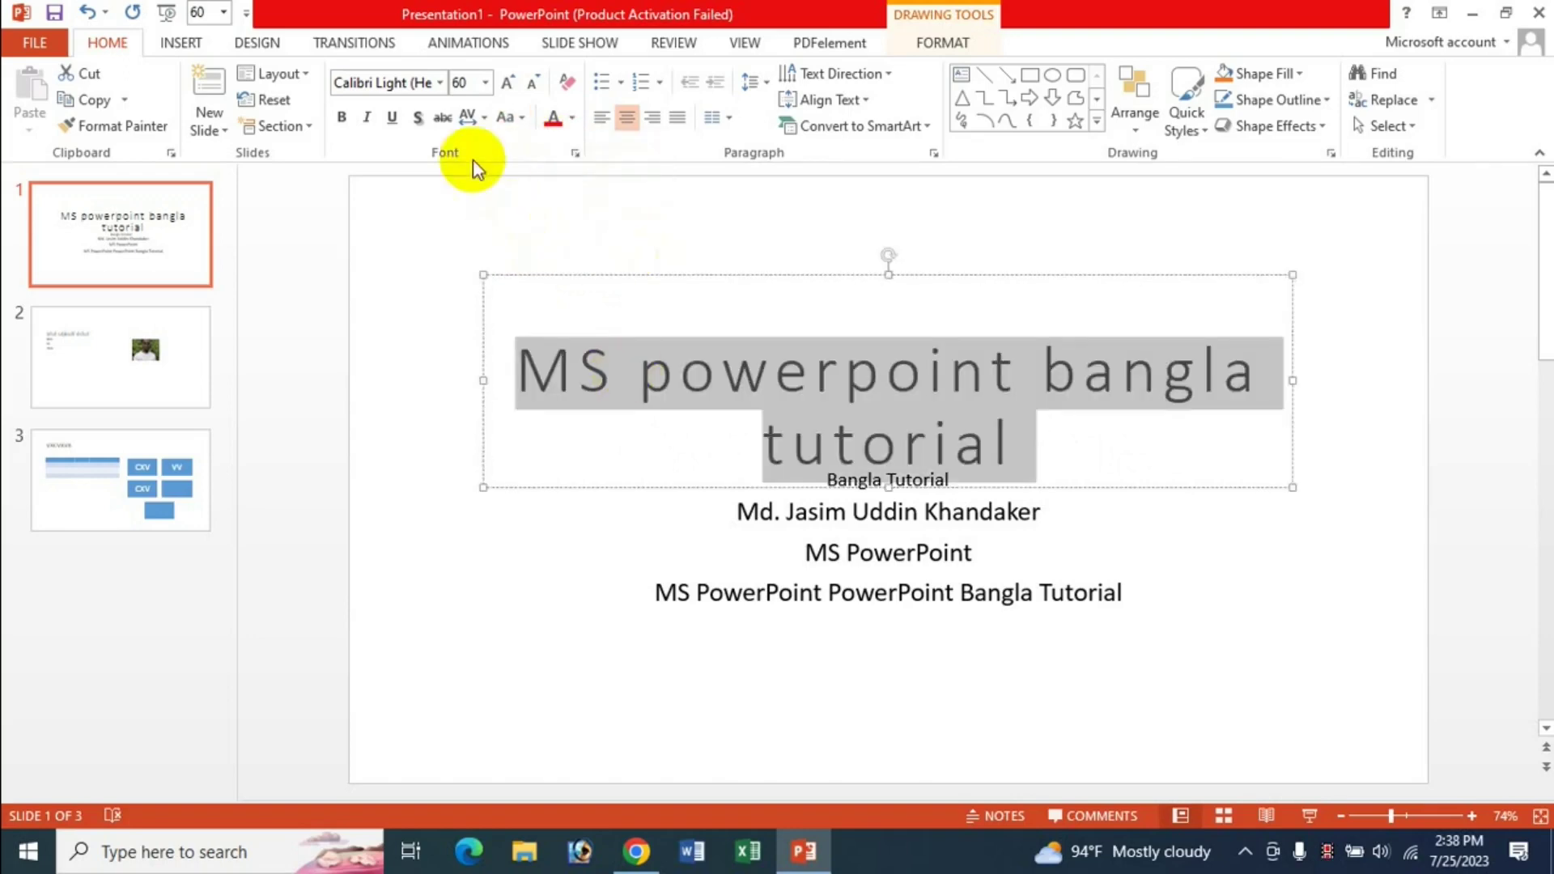
click(574, 118)
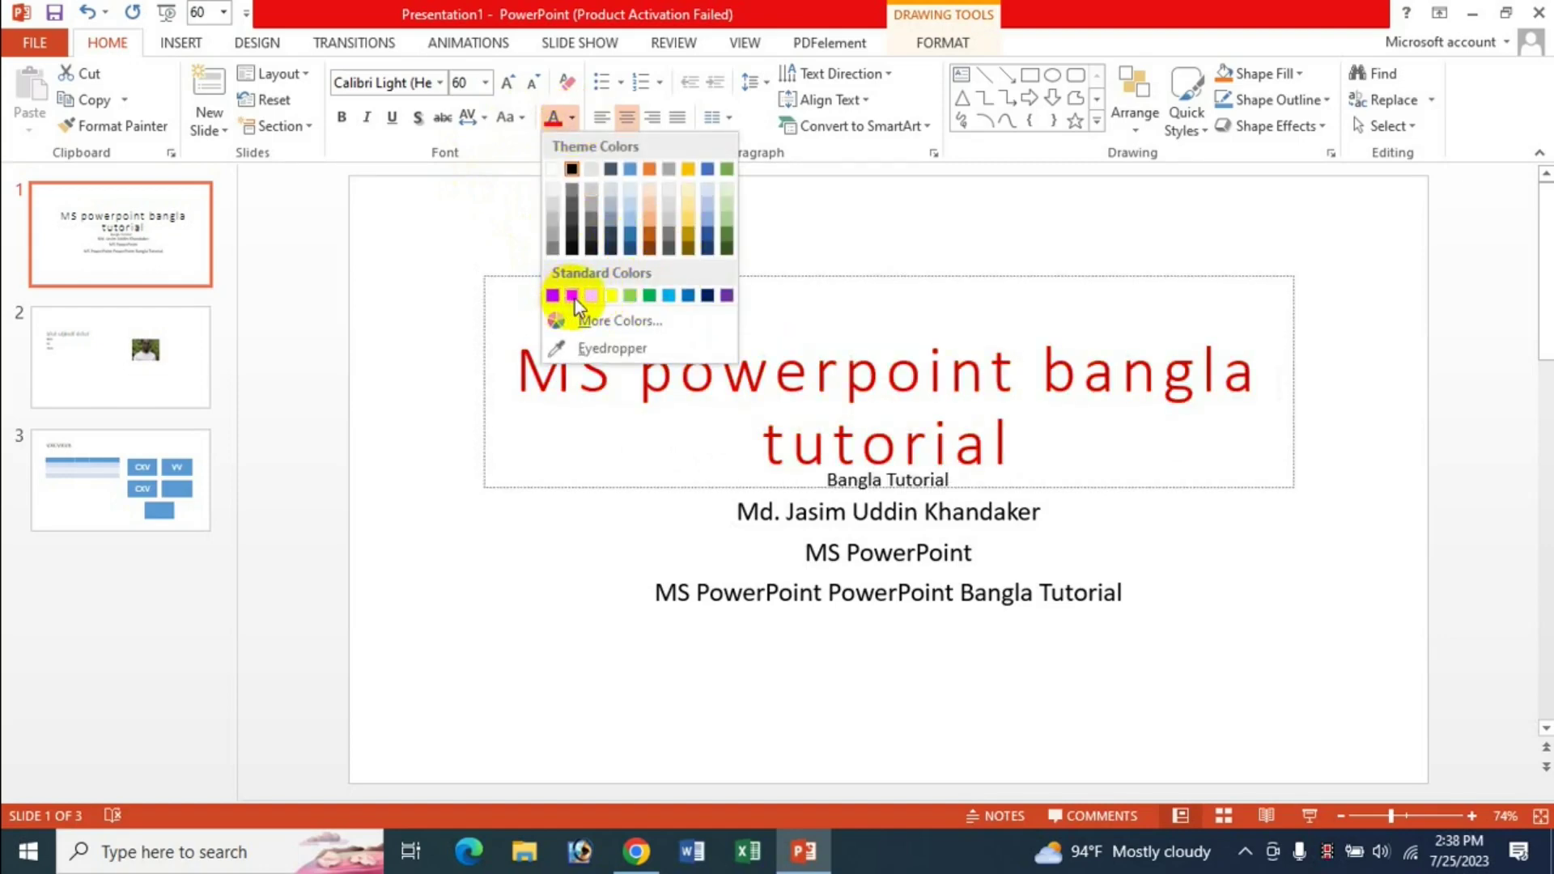
click(706, 296)
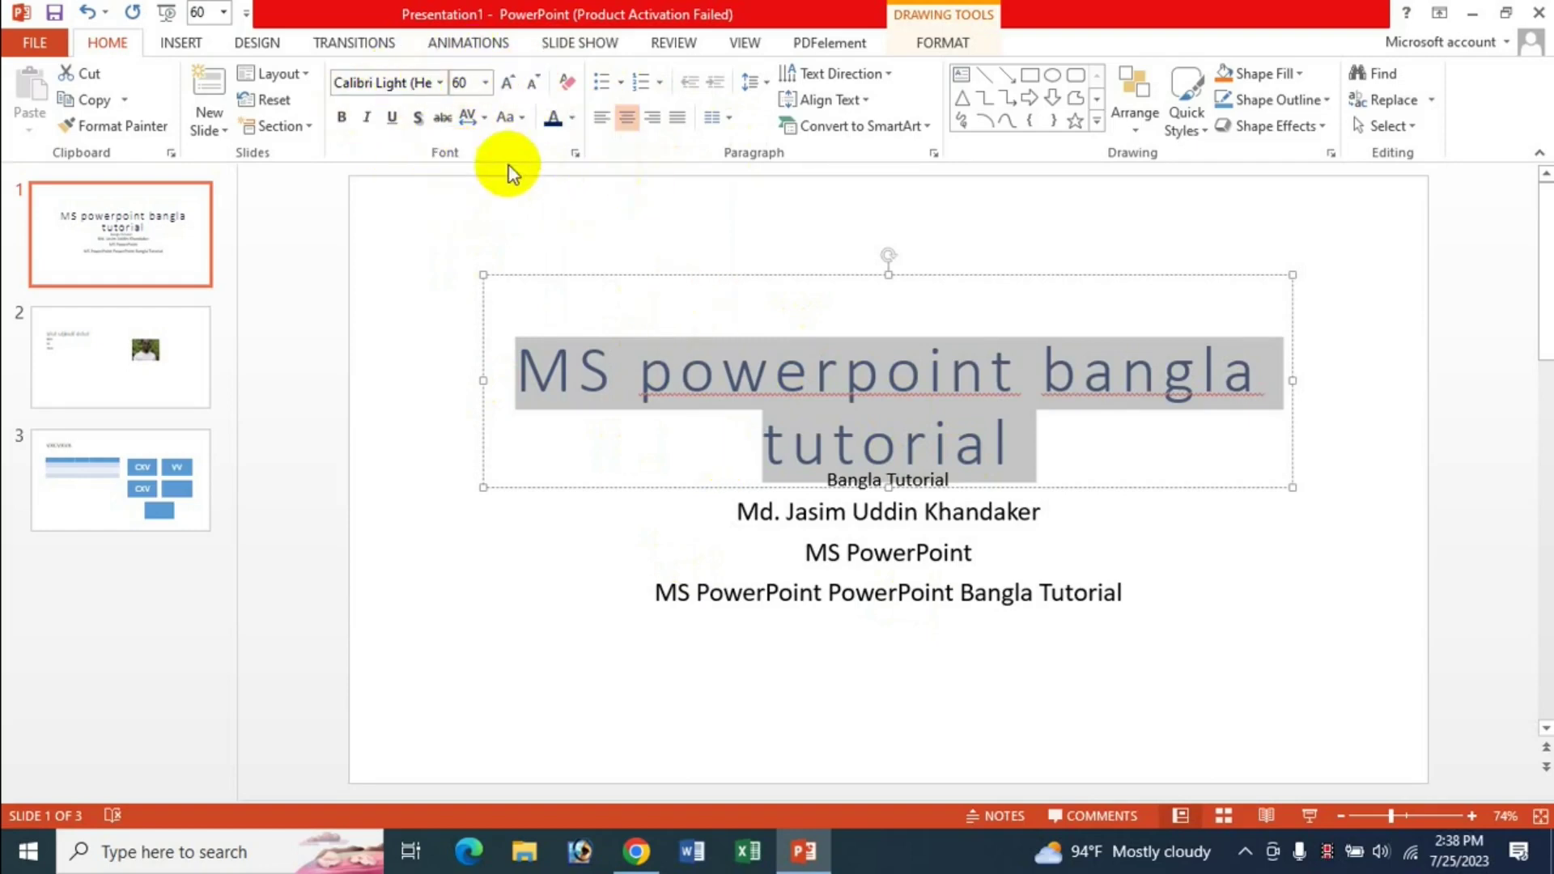
click(575, 158)
mouse_move(739, 237)
mouse_down()
mouse_move(660, 311)
mouse_move(704, 316)
mouse_move(807, 274)
mouse_up()
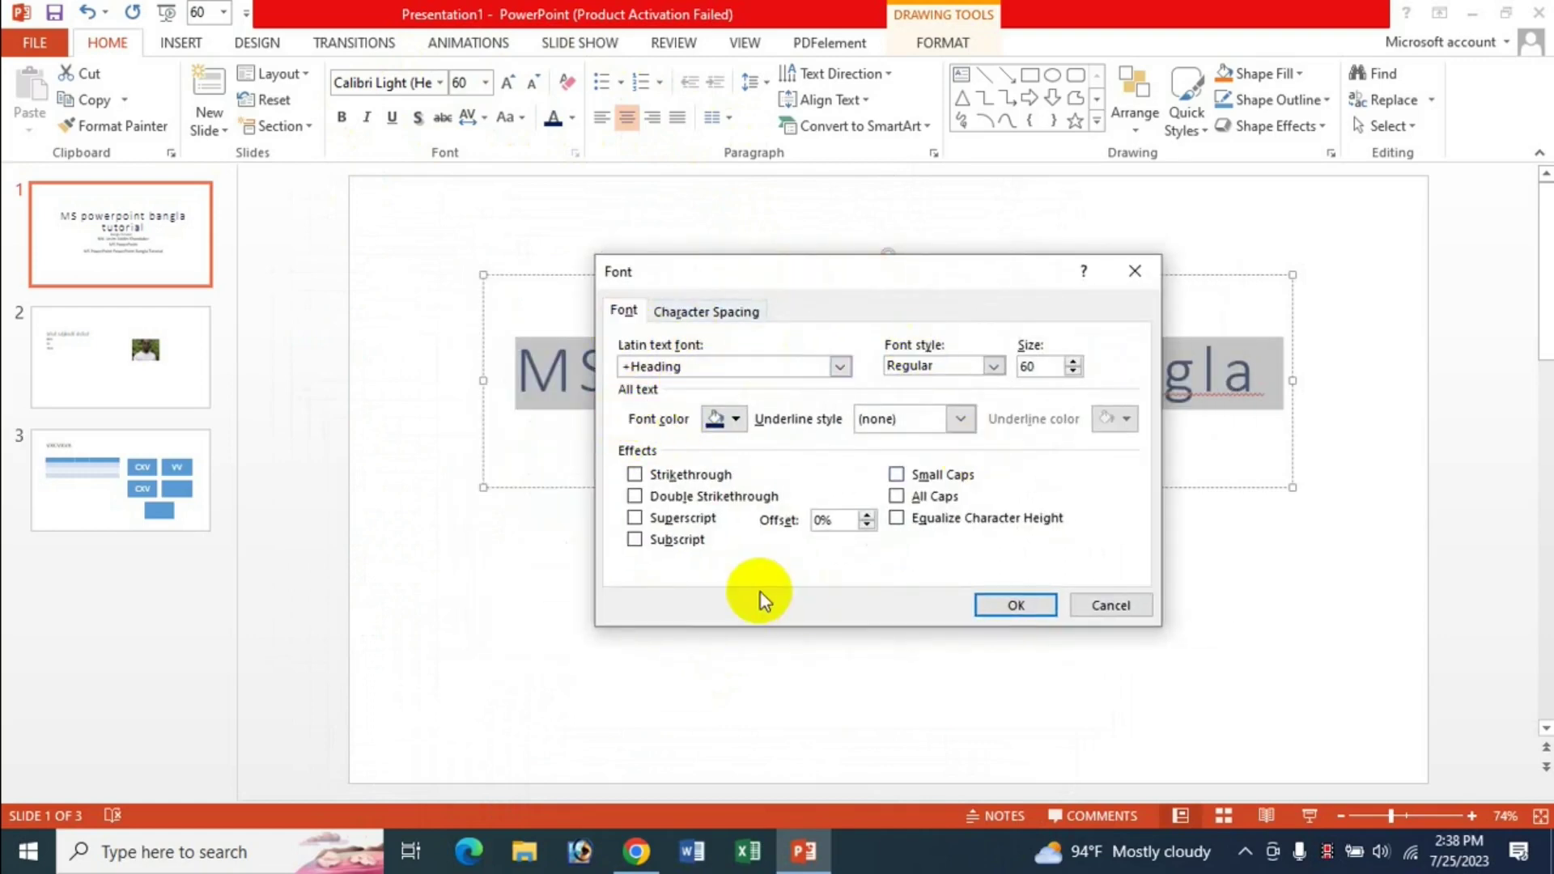
Set the title font to Arial, Bold, size 59.5 in the Font dialog.
double_click(737, 371)
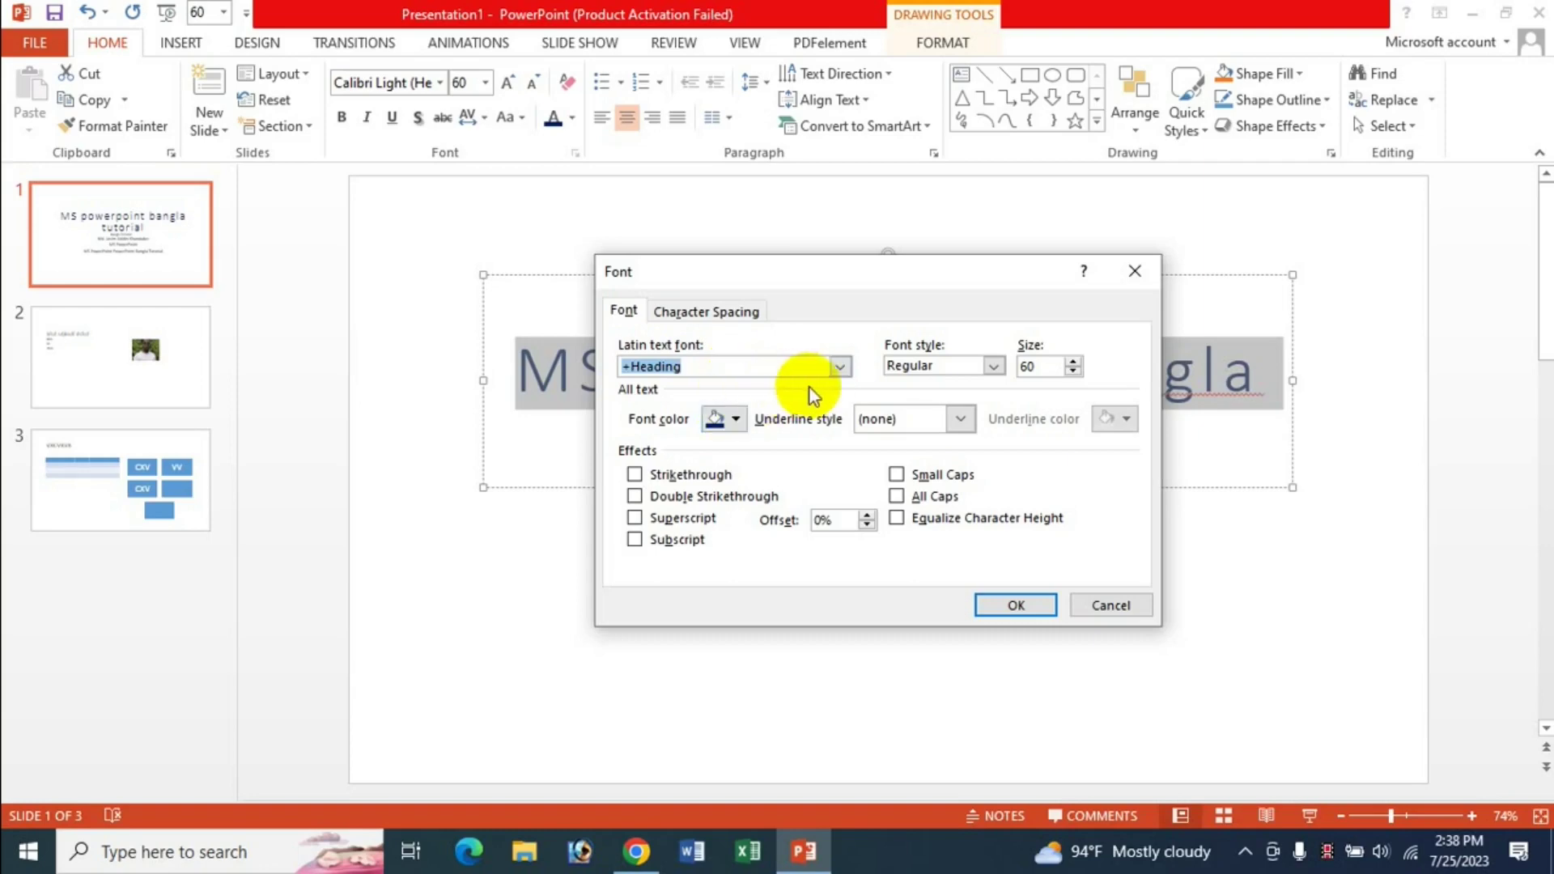
click(842, 366)
click(683, 502)
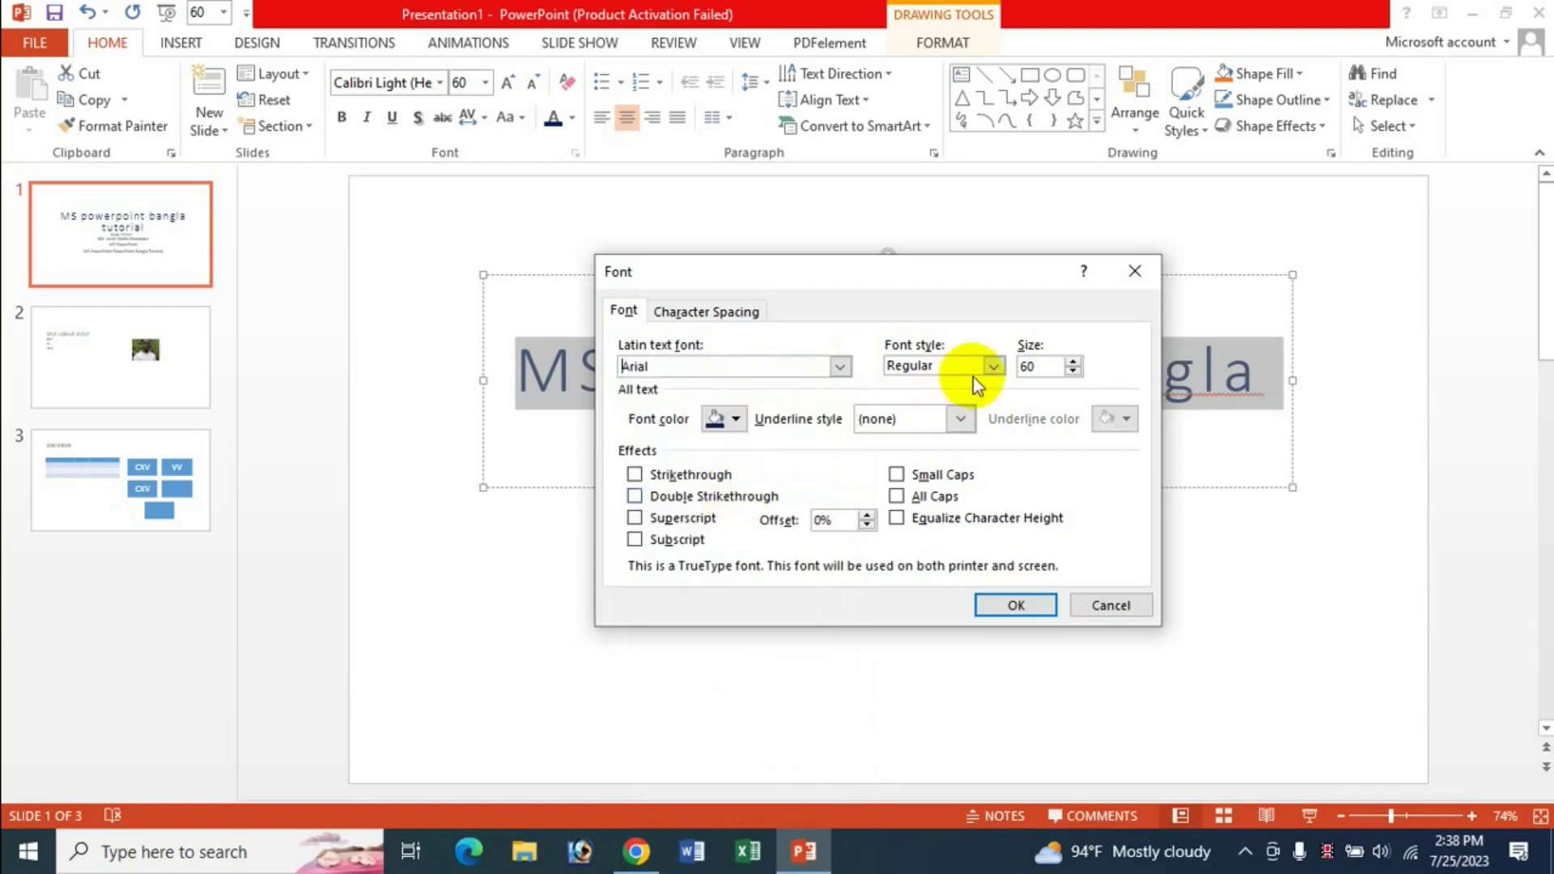
click(995, 367)
click(944, 425)
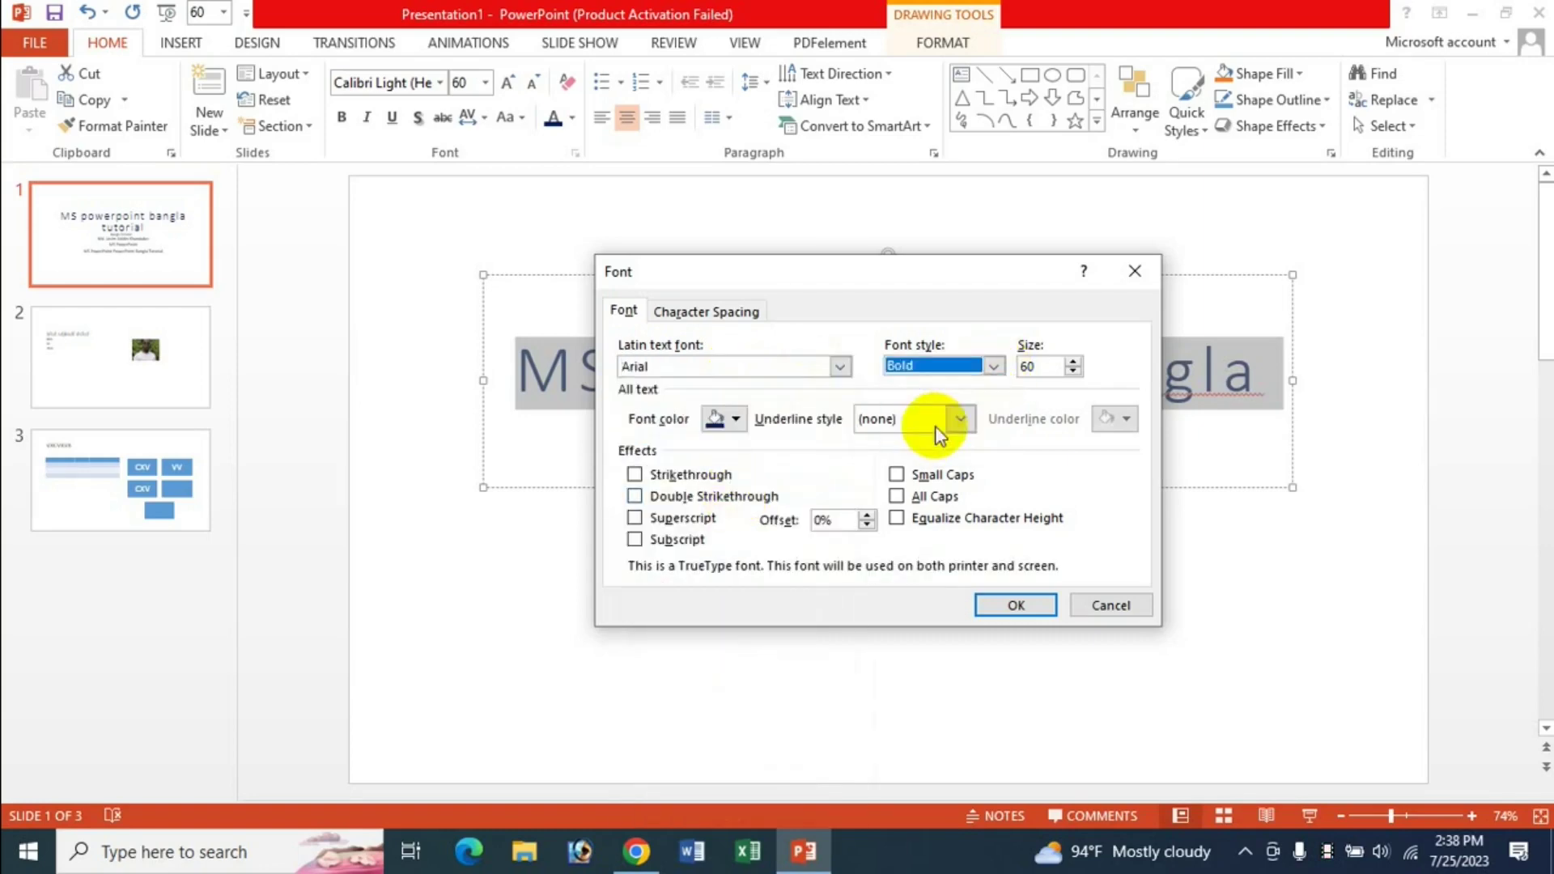
double_click(1073, 371)
triple_click(1074, 371)
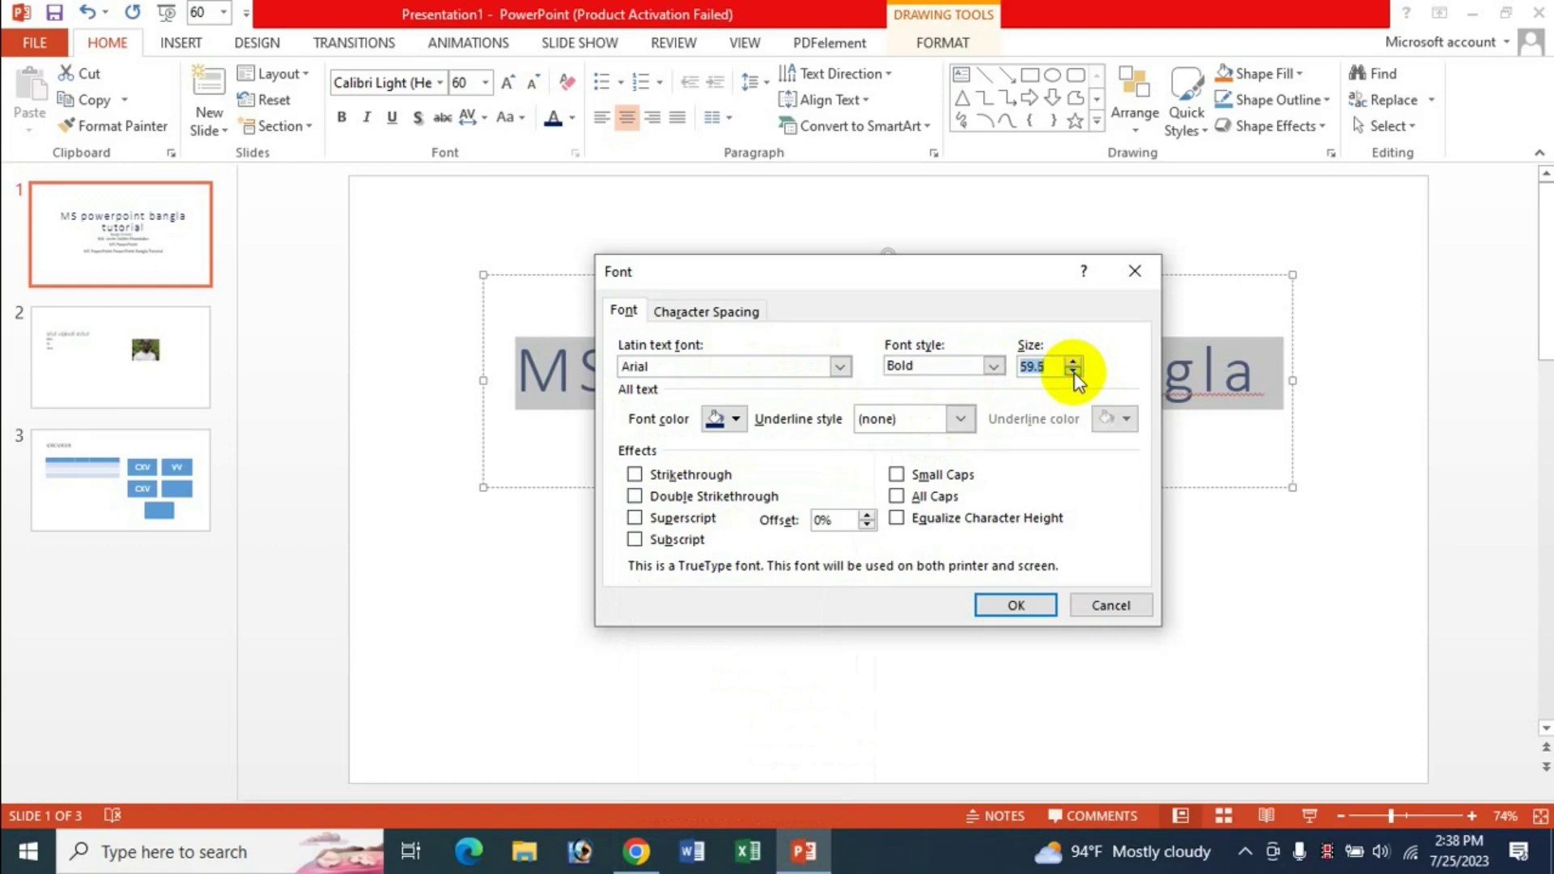
Make the title green with a red Dotted heavy underline and double strikethrough, then revert to default formatting.
click(741, 427)
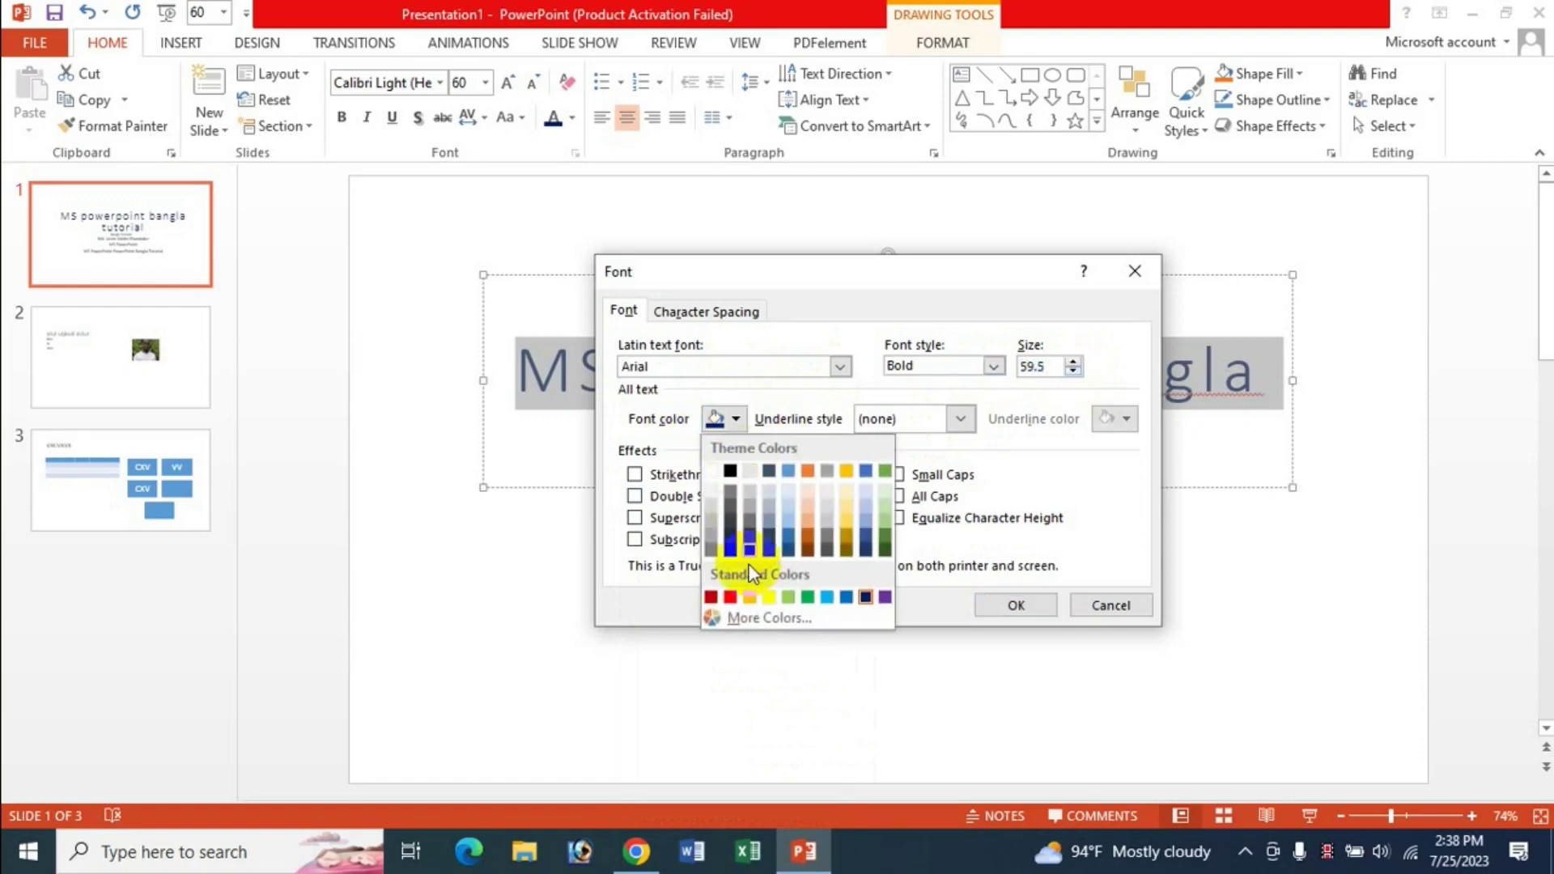
click(810, 599)
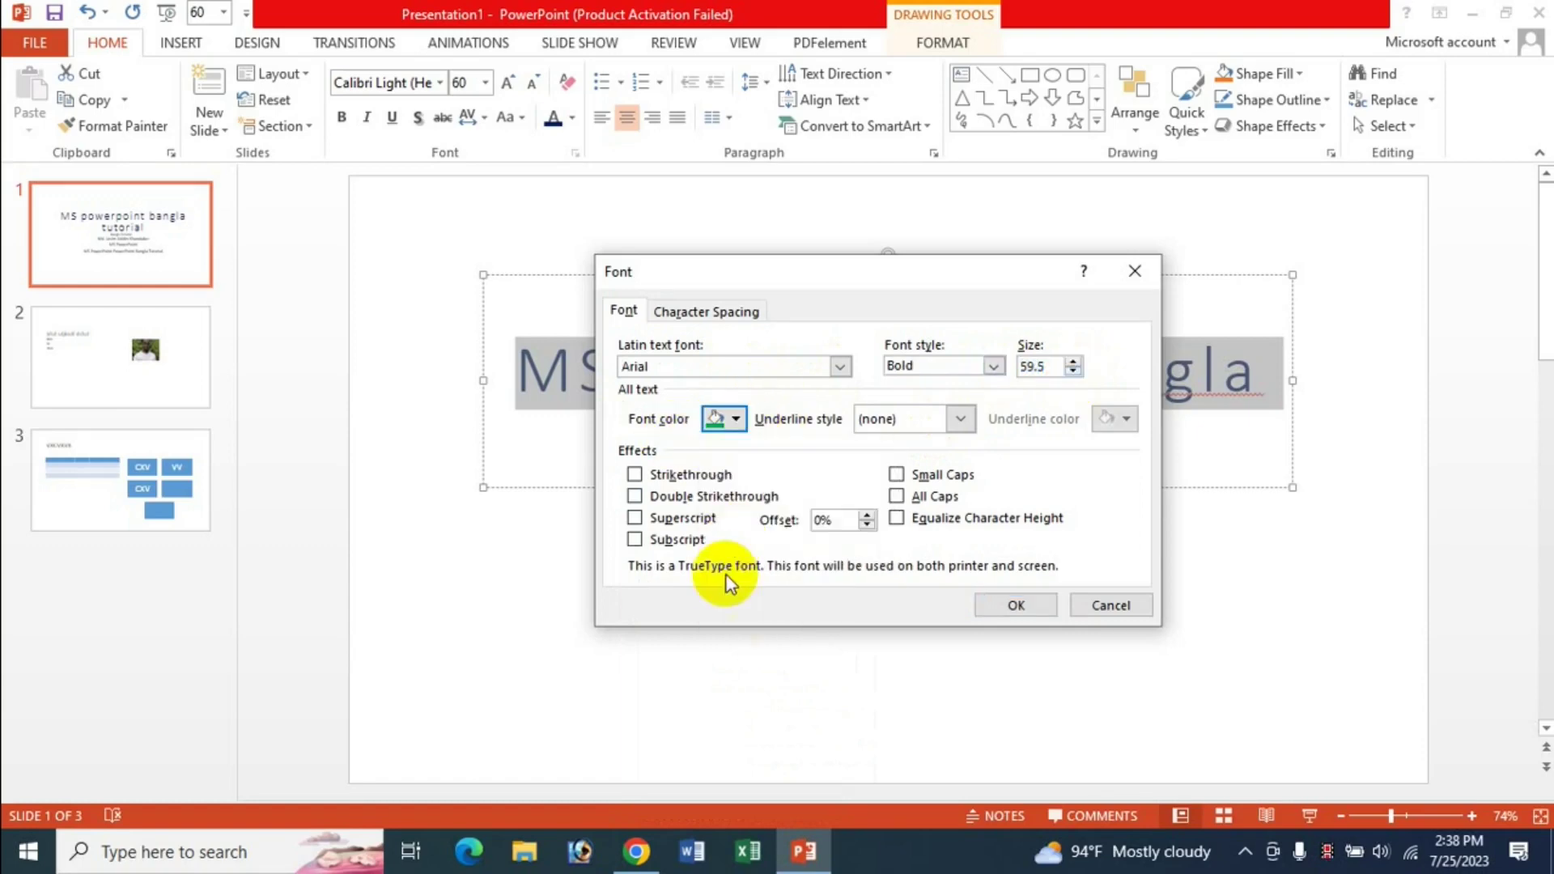
click(947, 418)
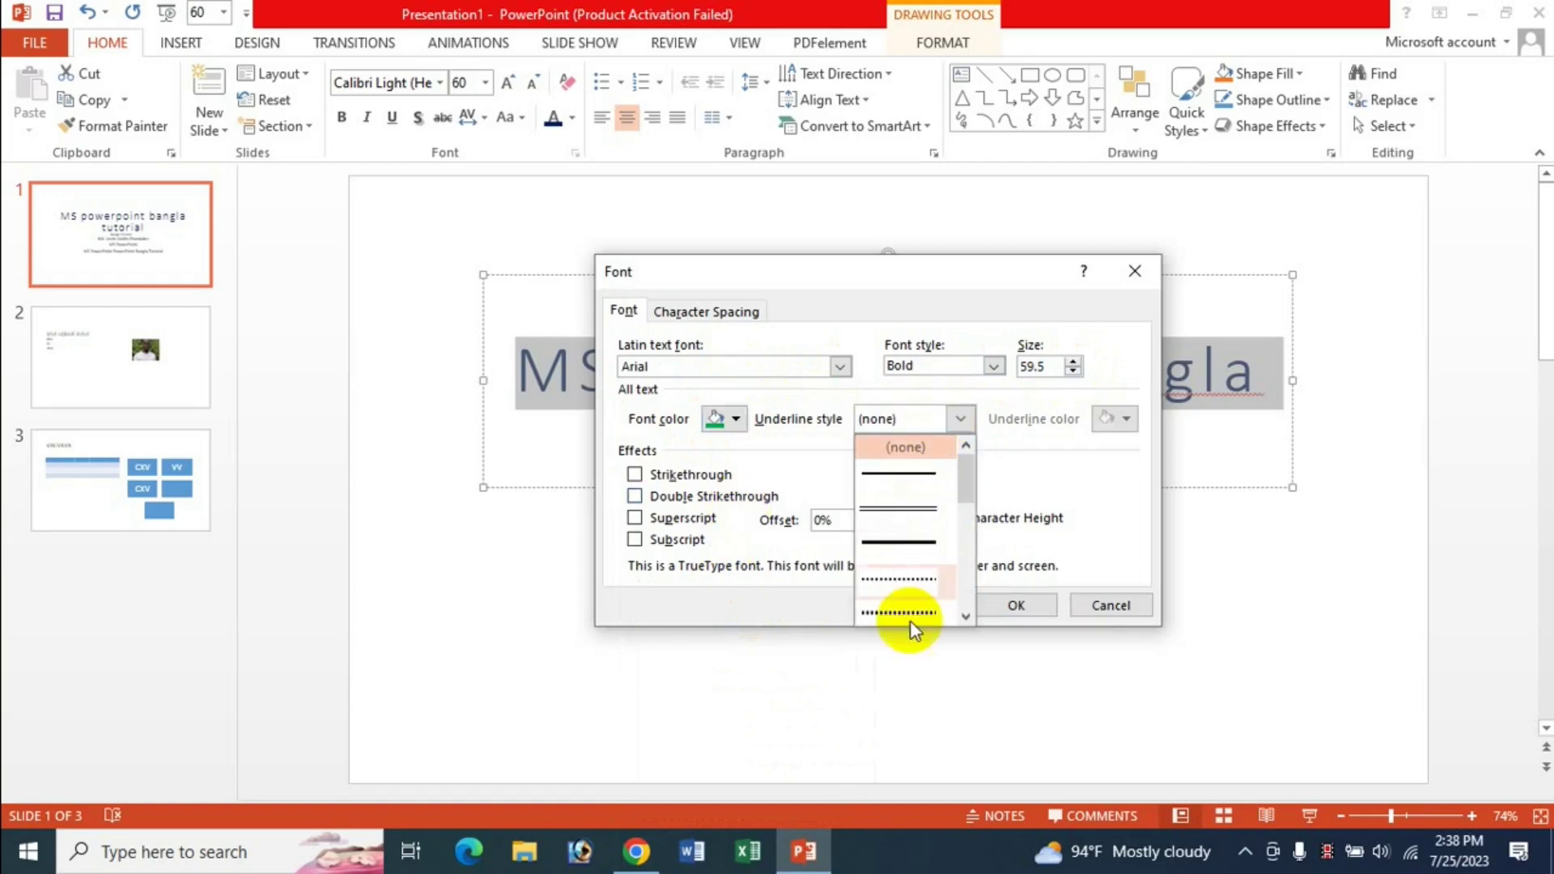
drag(961, 497, 964, 503)
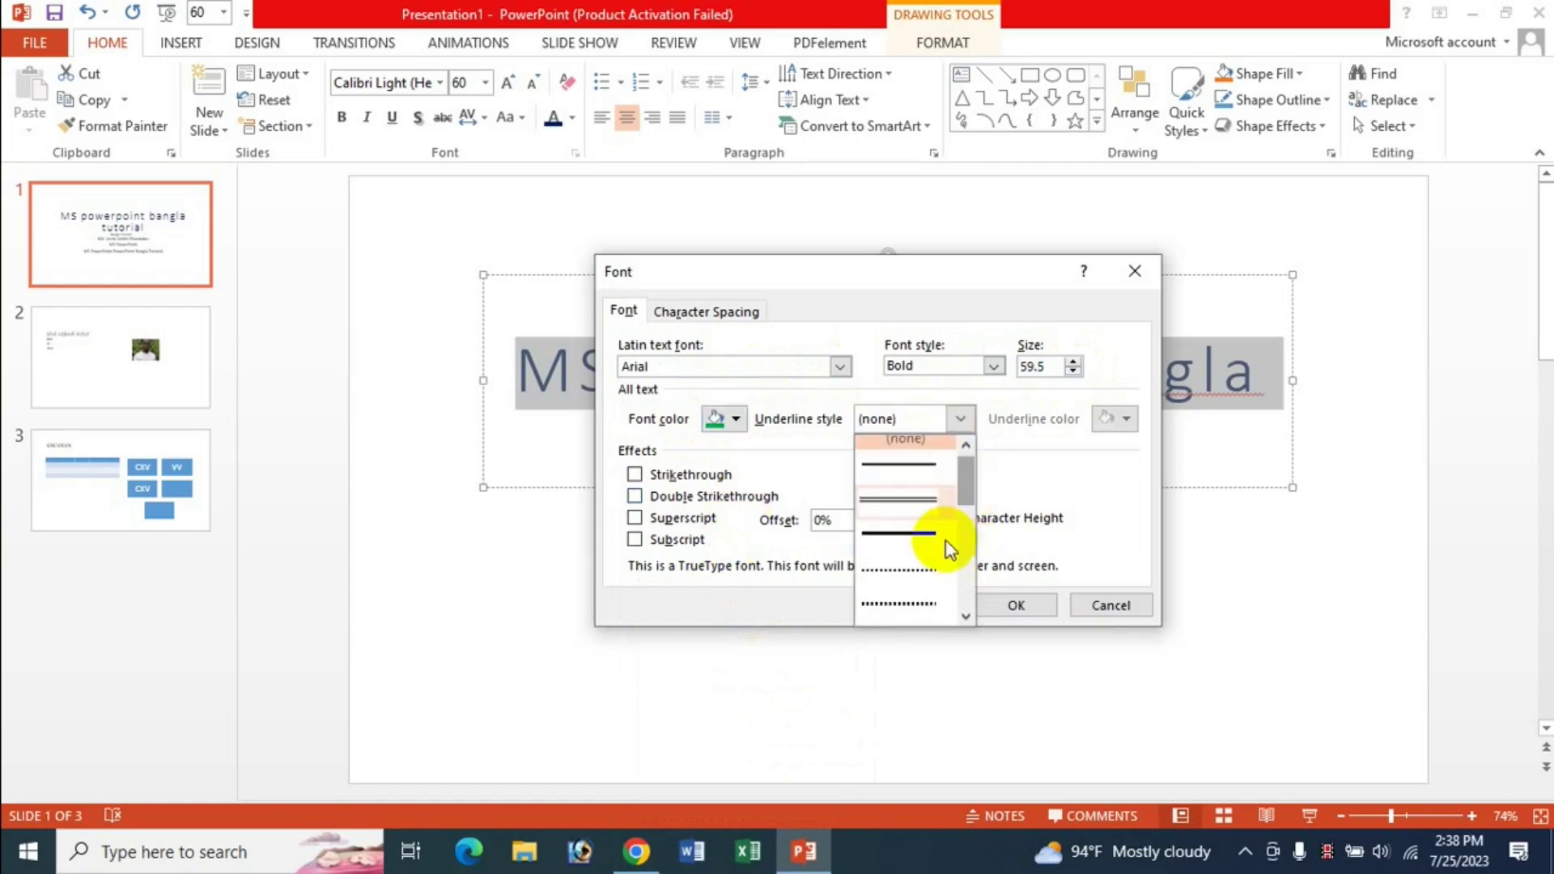
click(908, 595)
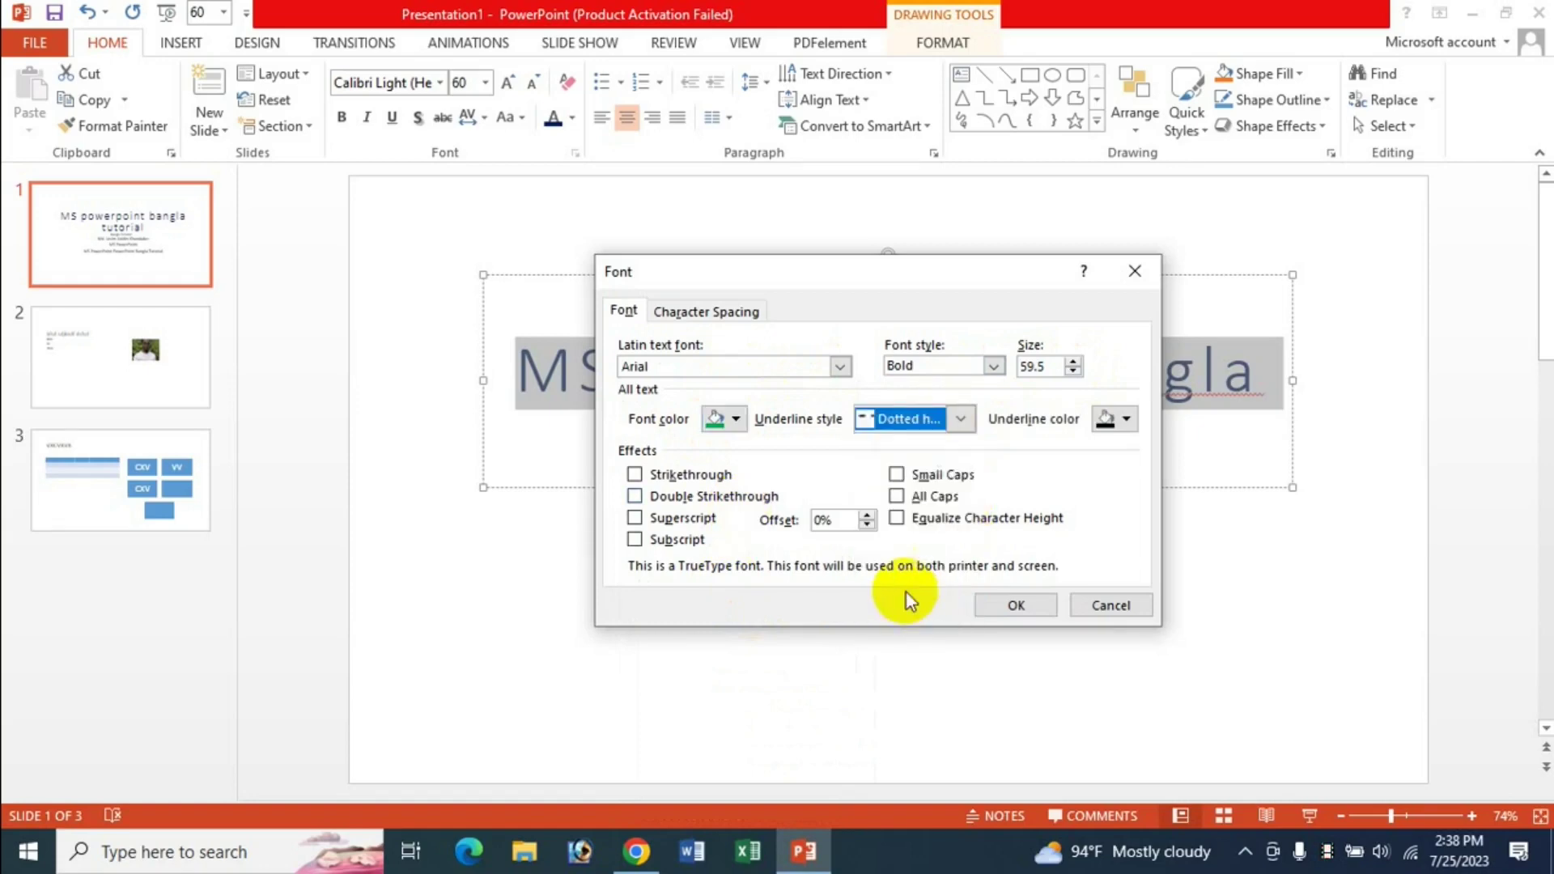
click(1127, 419)
click(1118, 617)
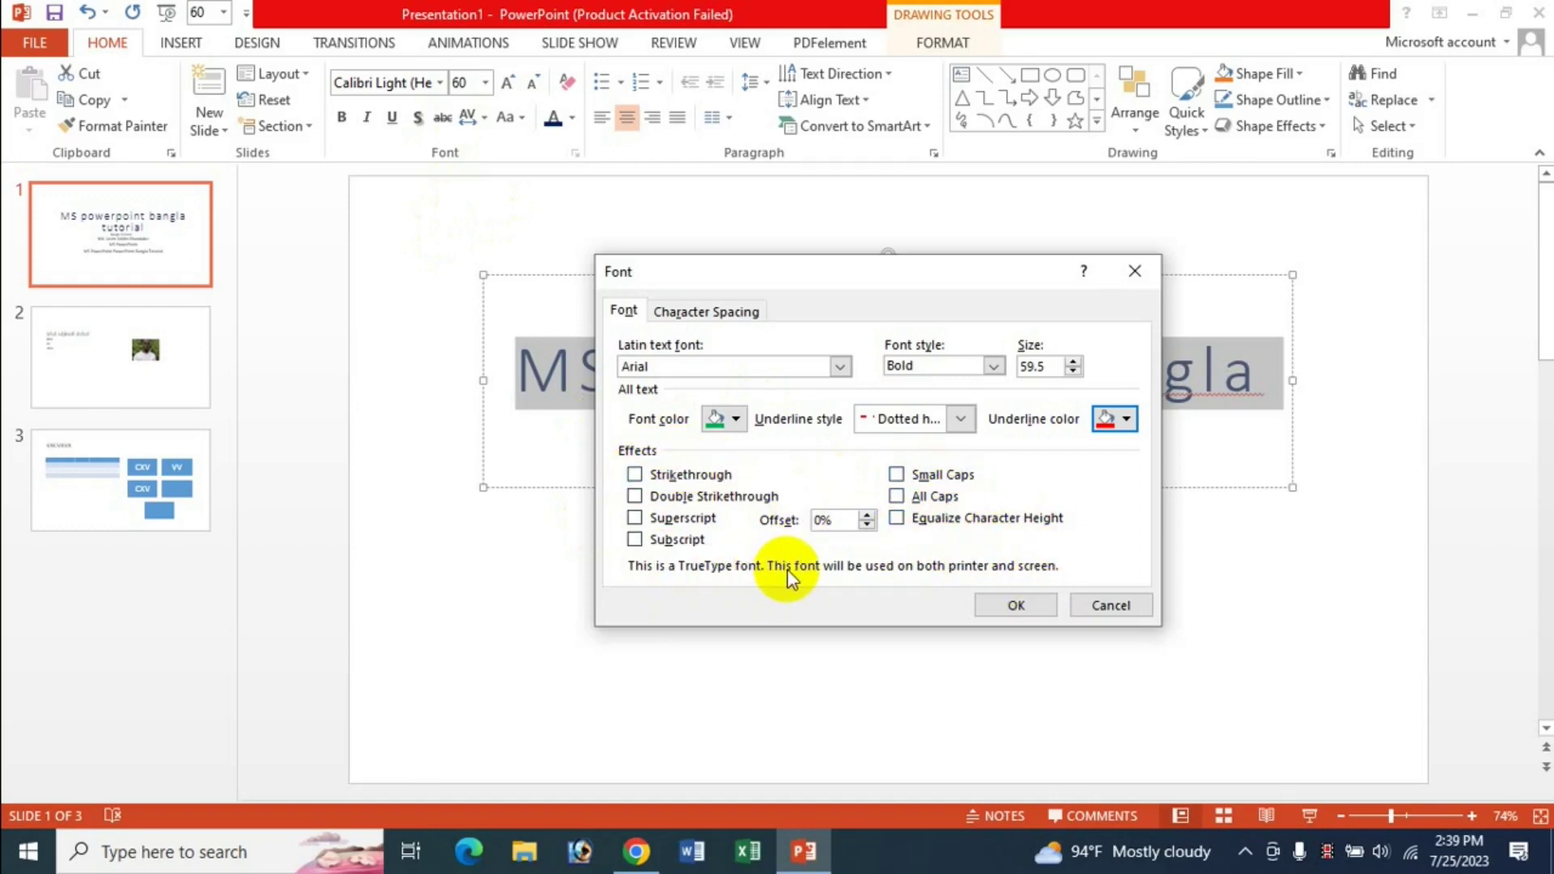
click(673, 499)
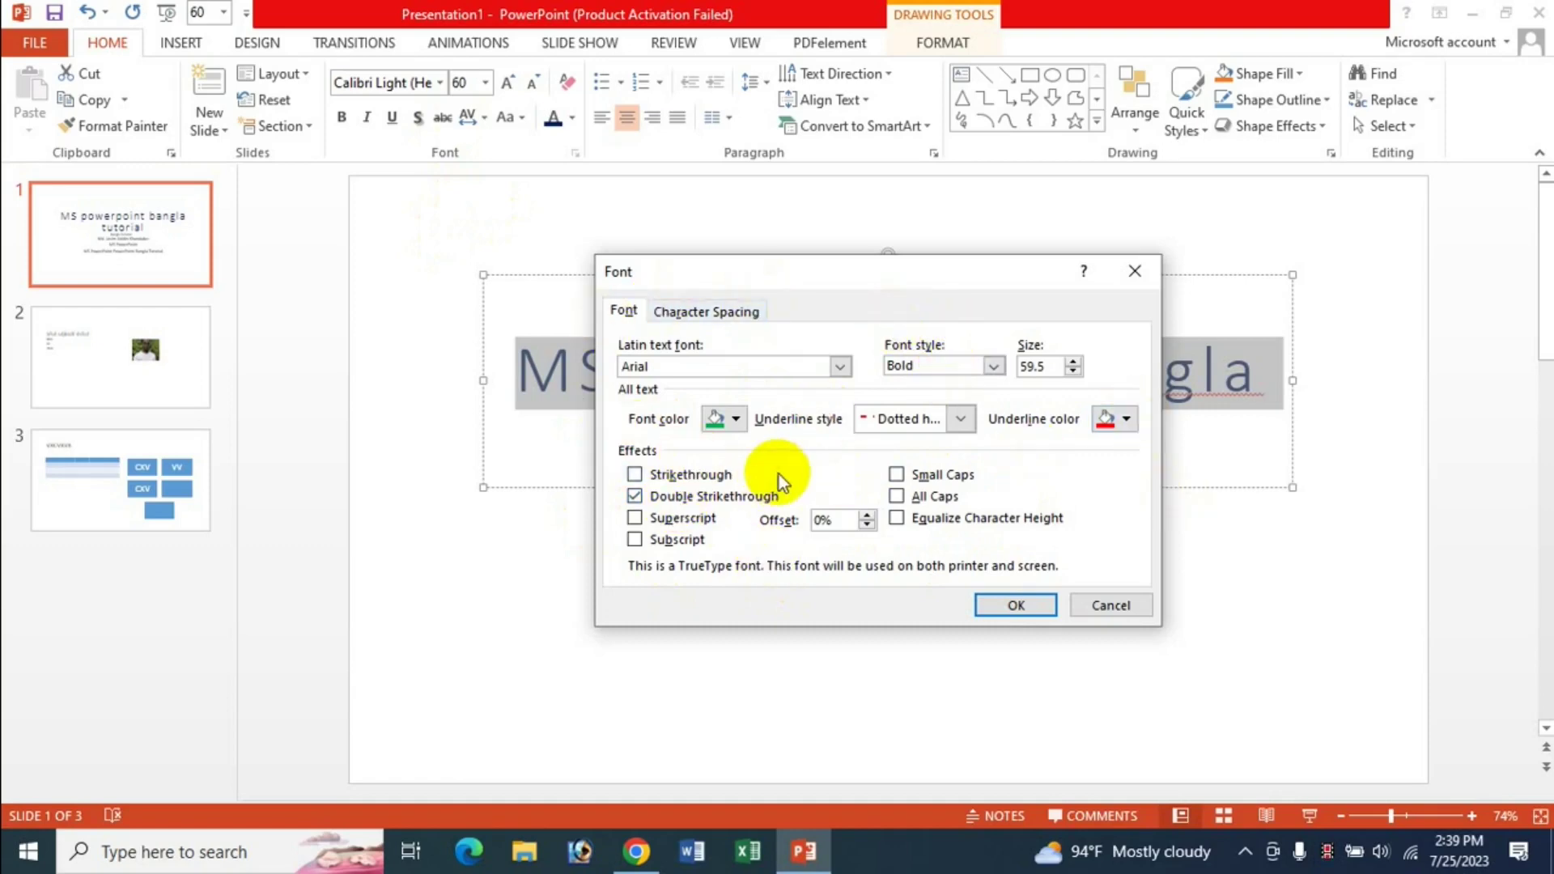
click(1012, 608)
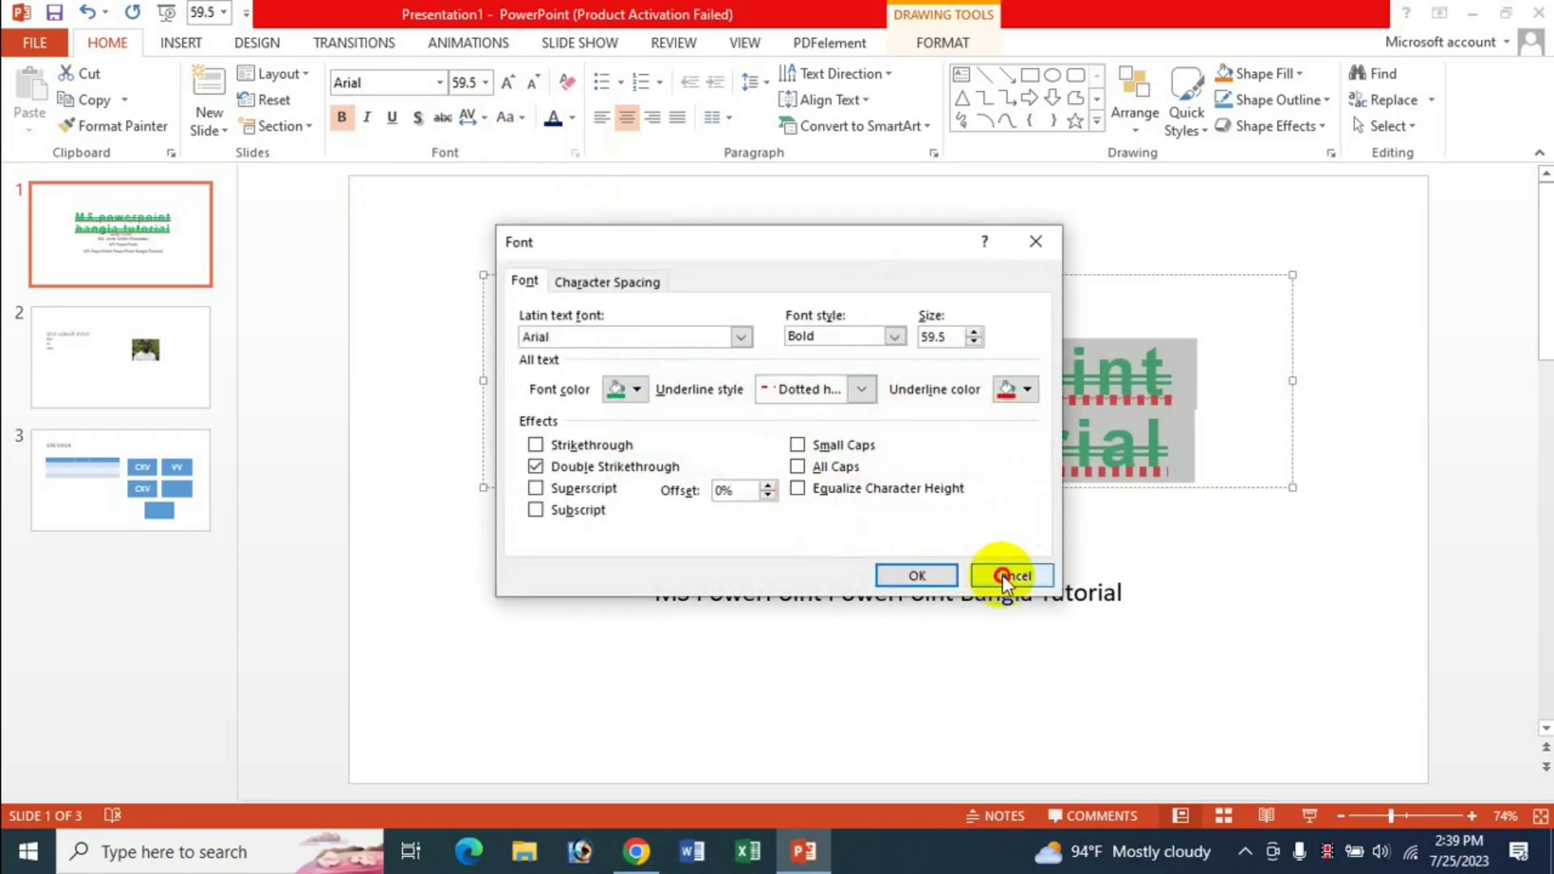
click(1002, 575)
click(272, 100)
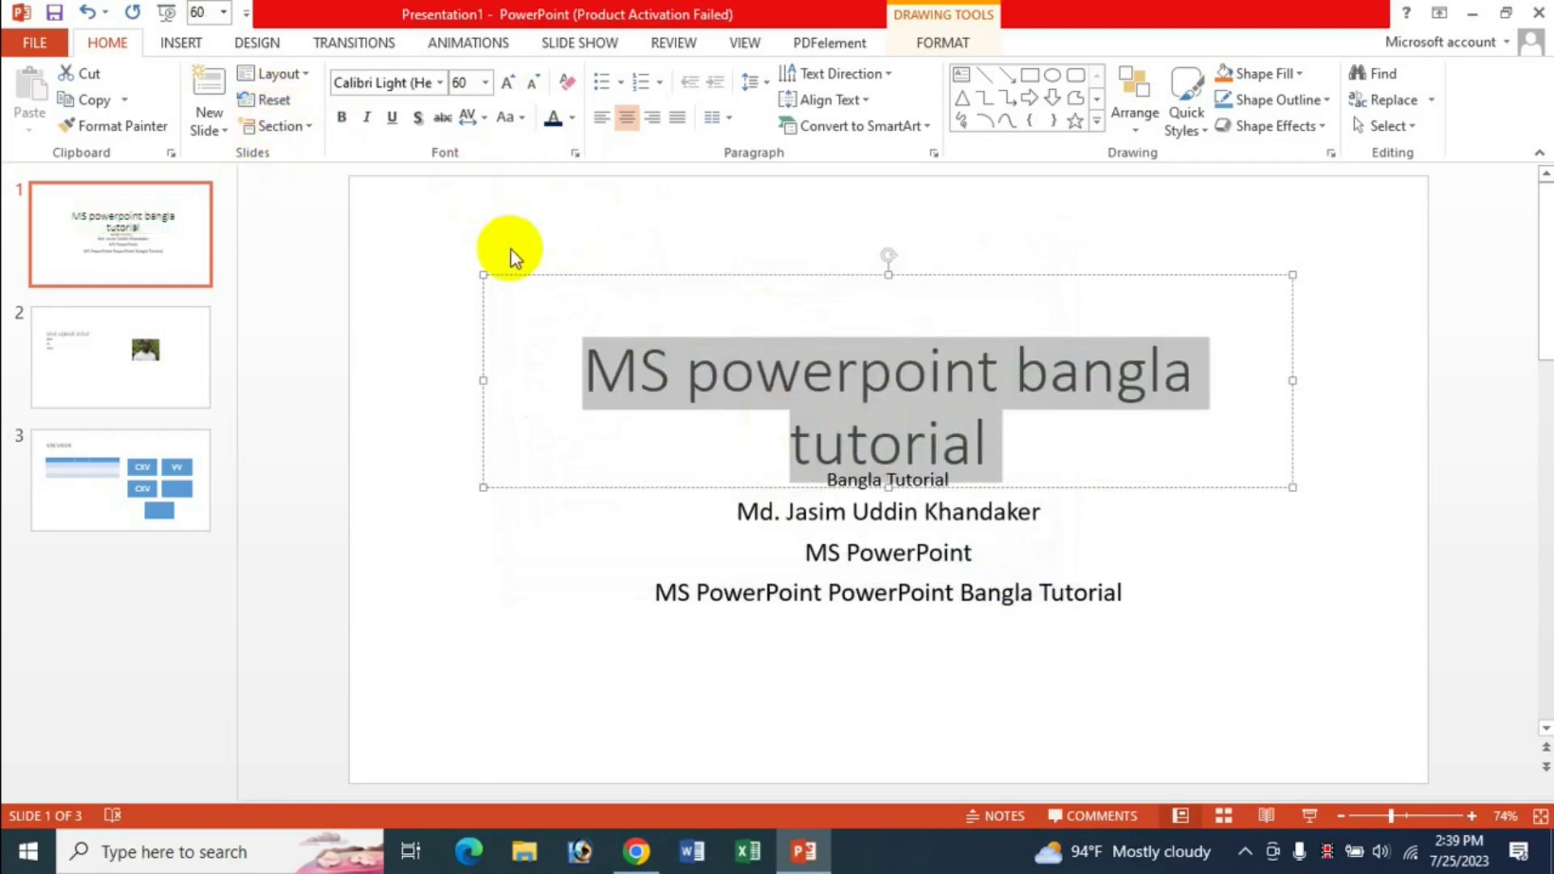
Set the title's character spacing to Expanded, raising the By amount two steps.
click(575, 153)
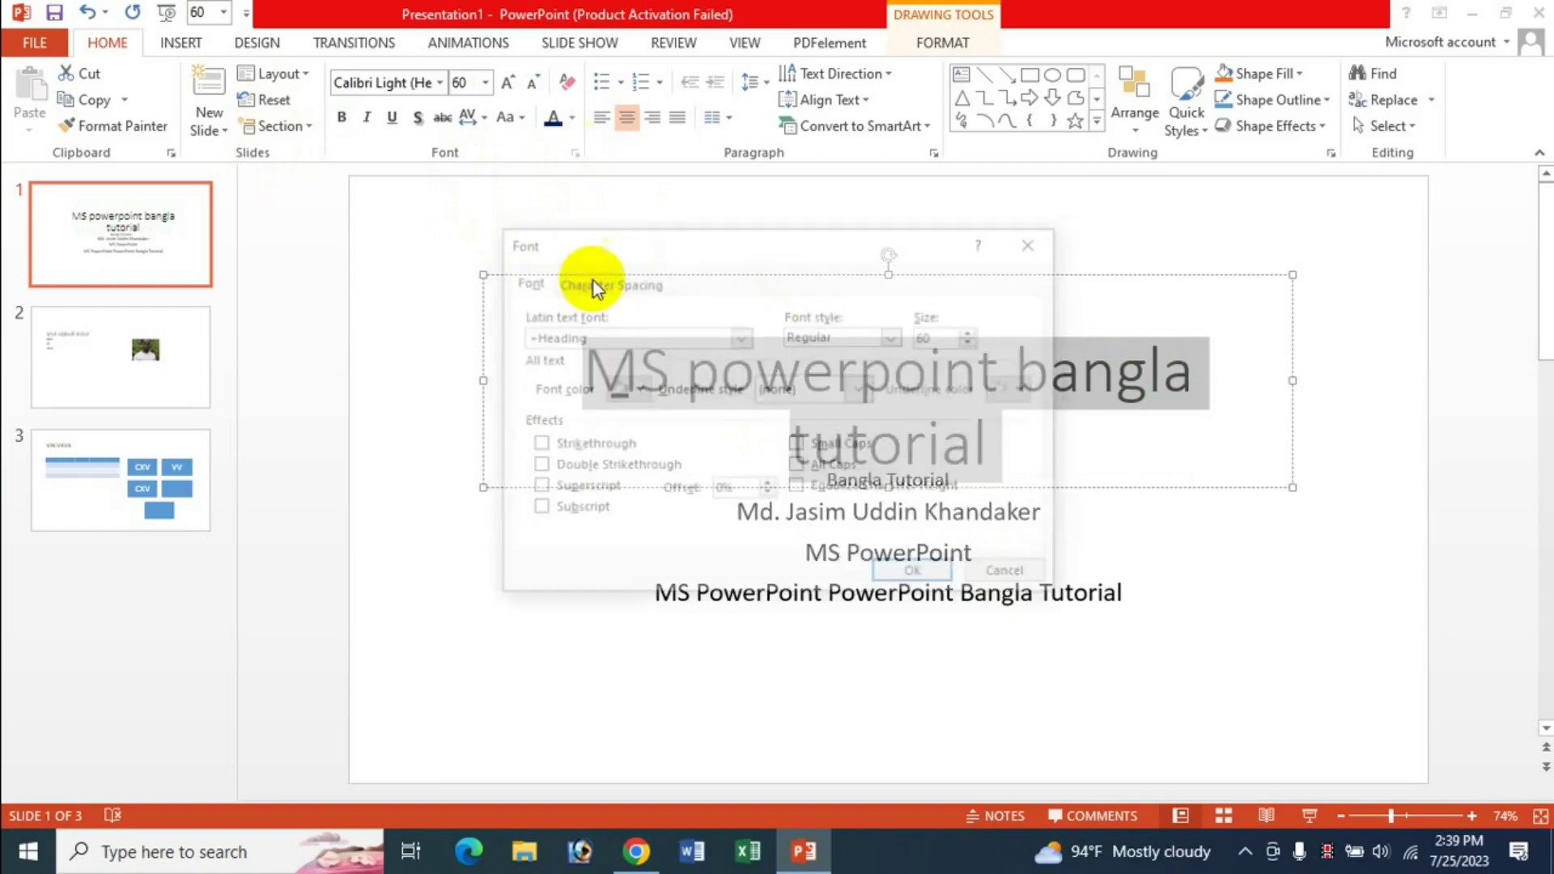
click(603, 281)
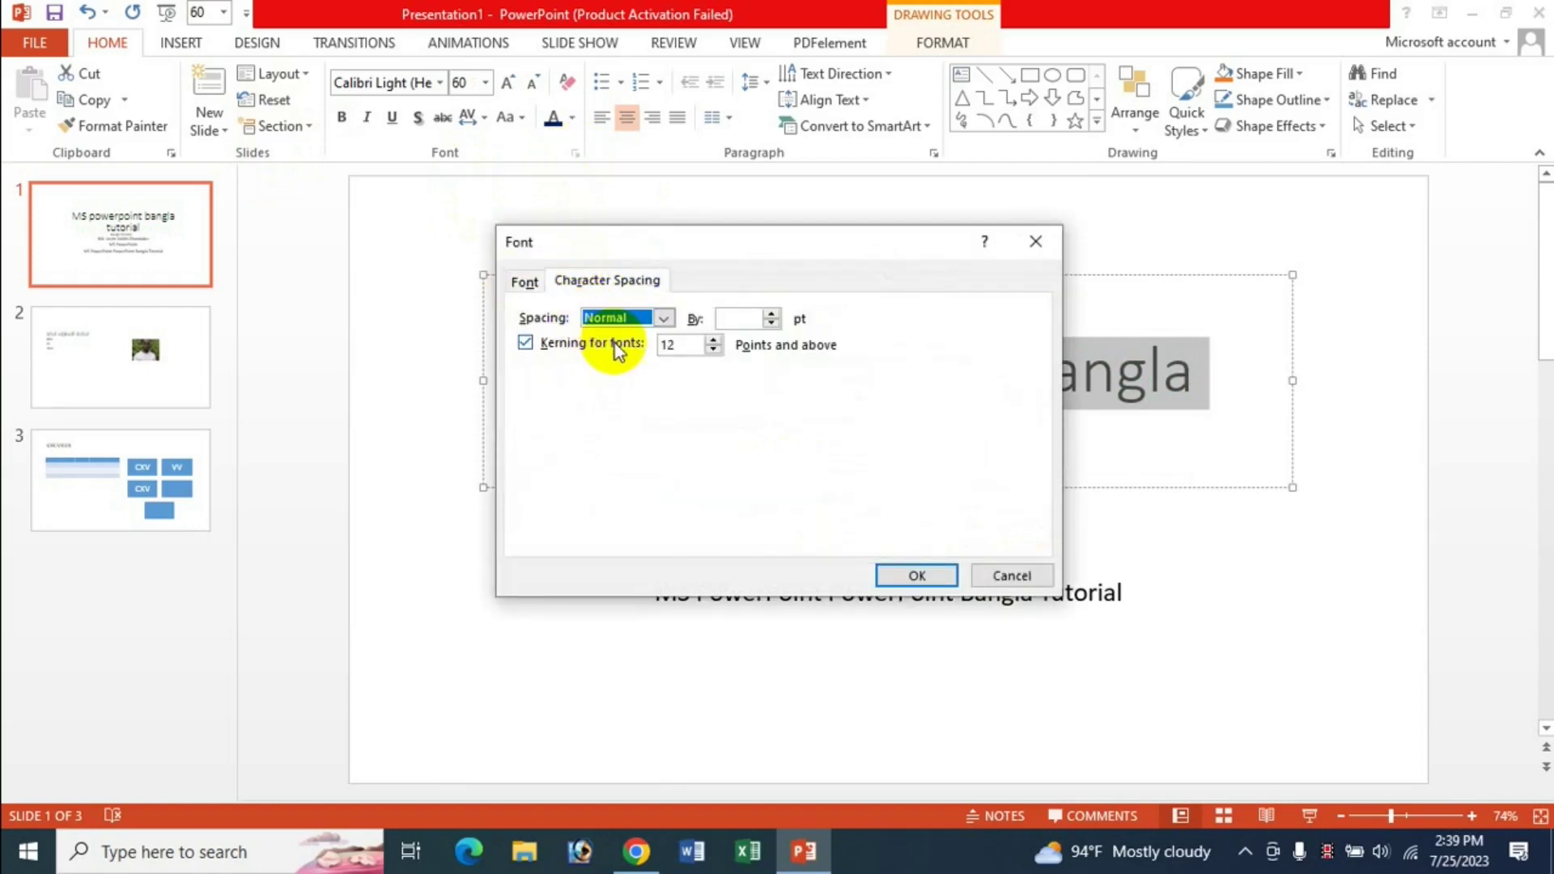
click(663, 317)
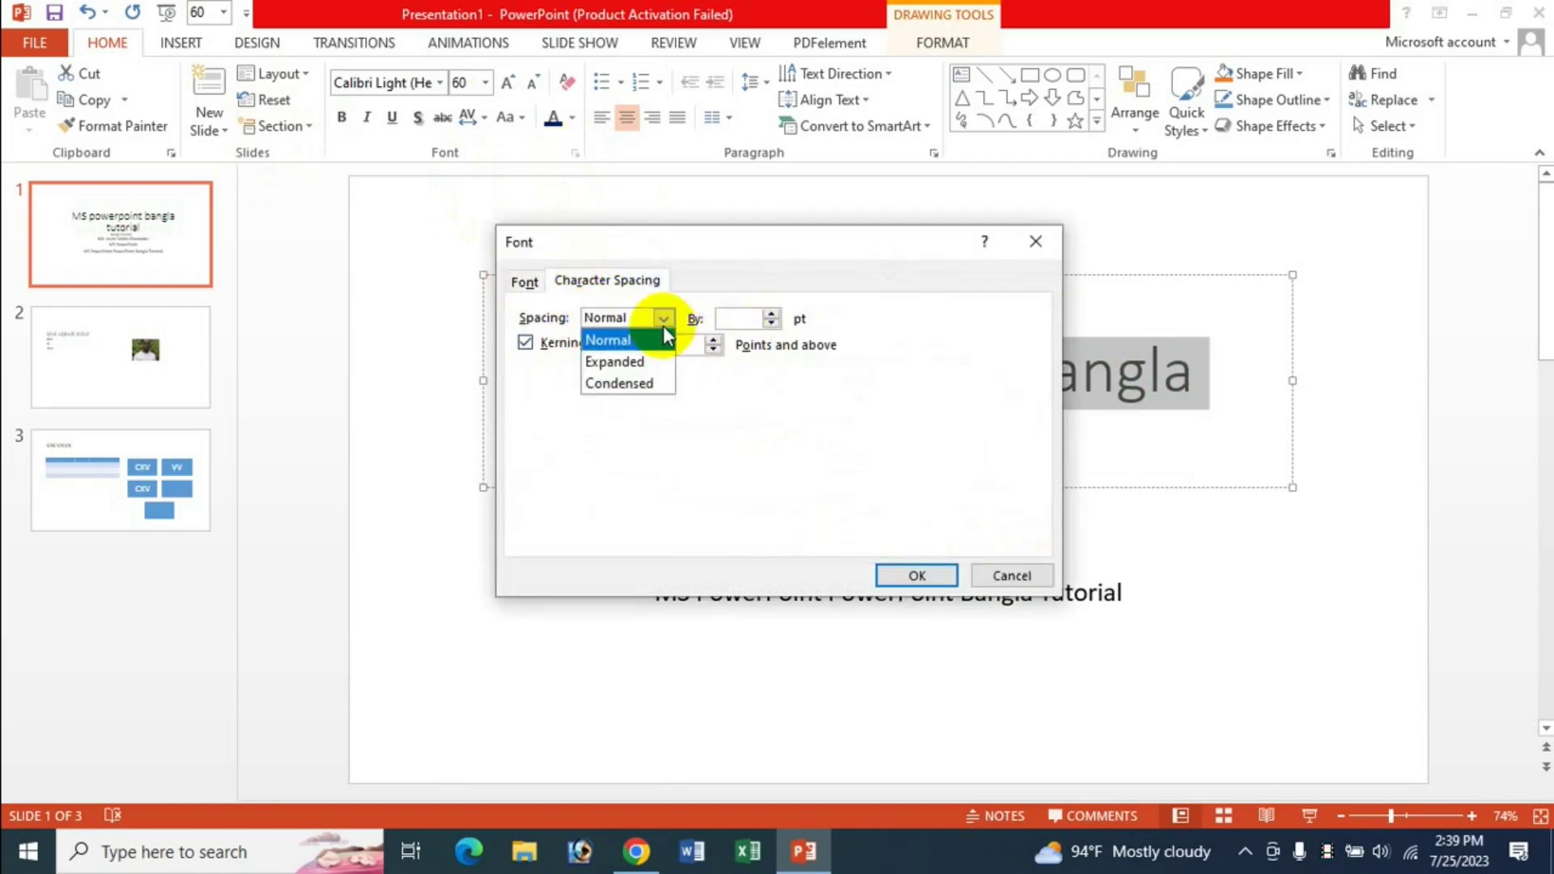
click(636, 361)
click(772, 313)
click(772, 313)
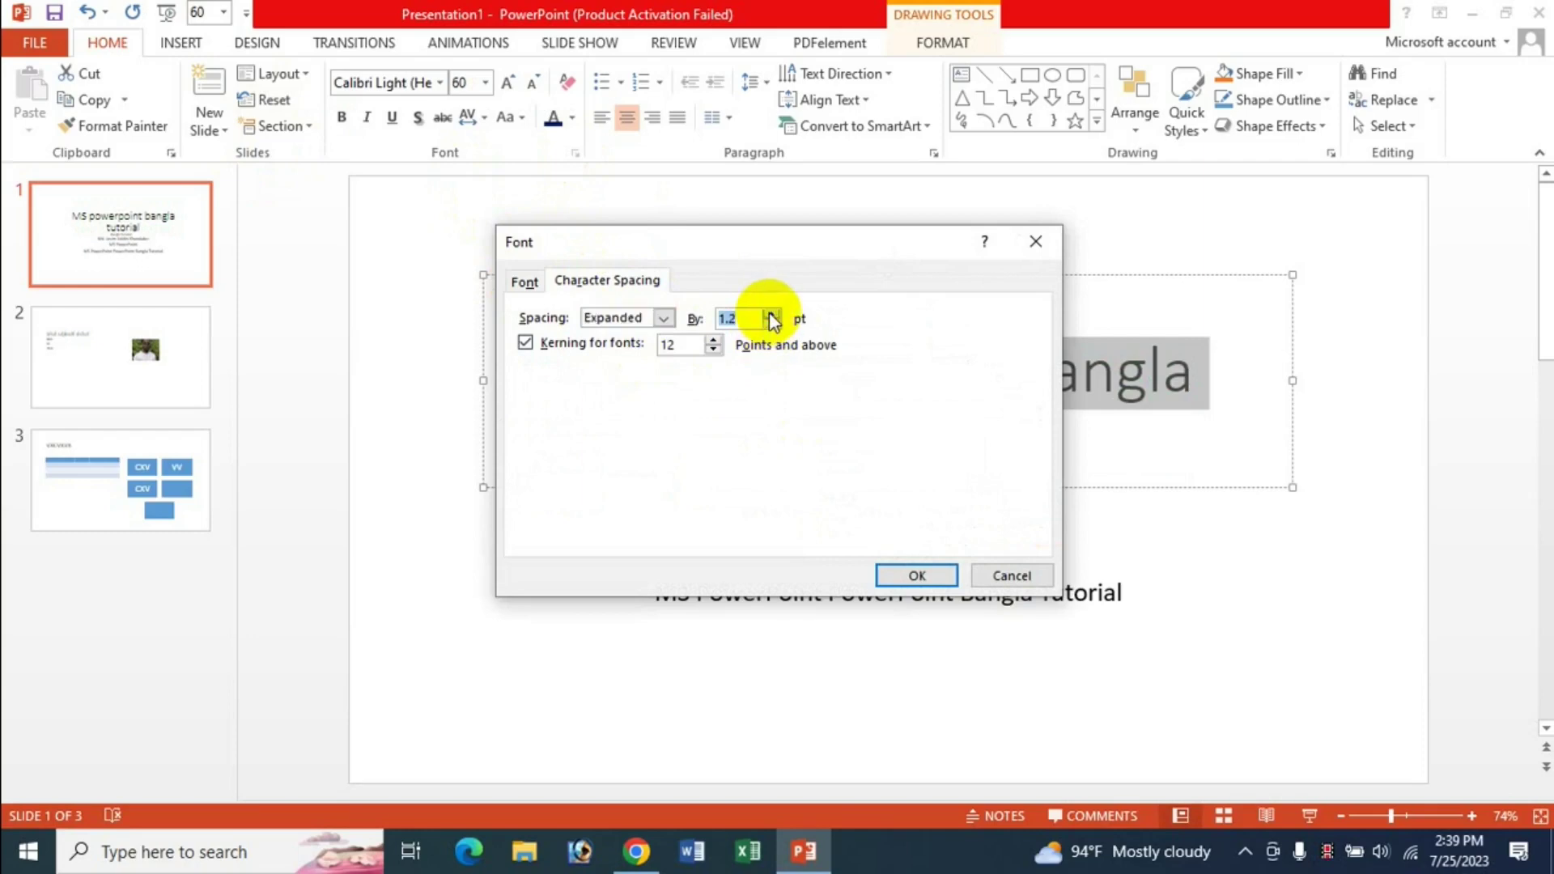
click(771, 313)
click(771, 313)
click(913, 575)
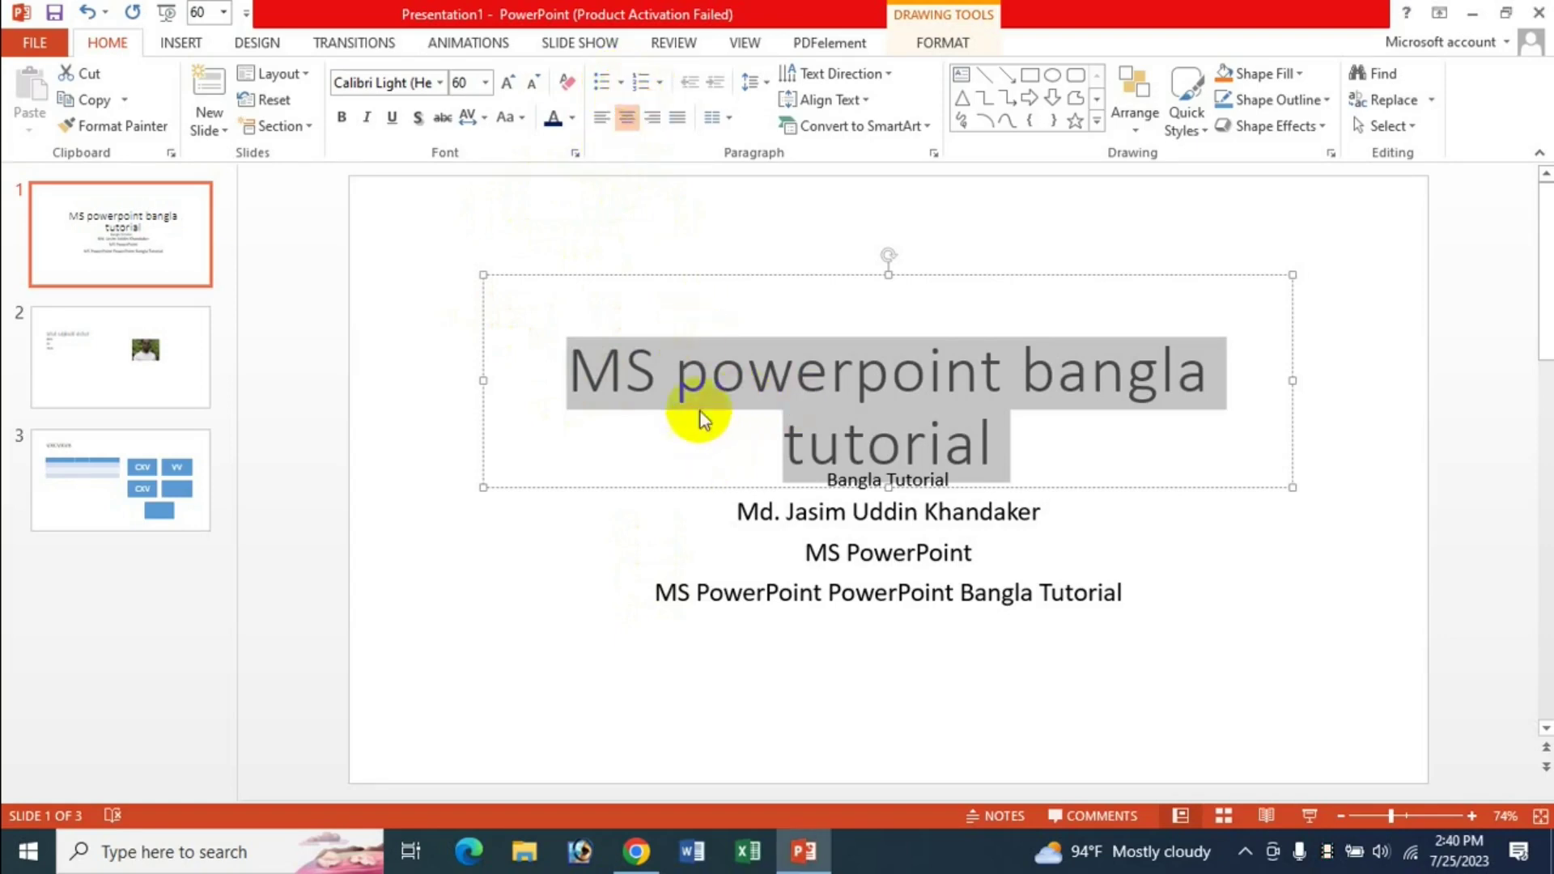
Give the three subtitle lines four-diamond ❖ bullets.
click(694, 451)
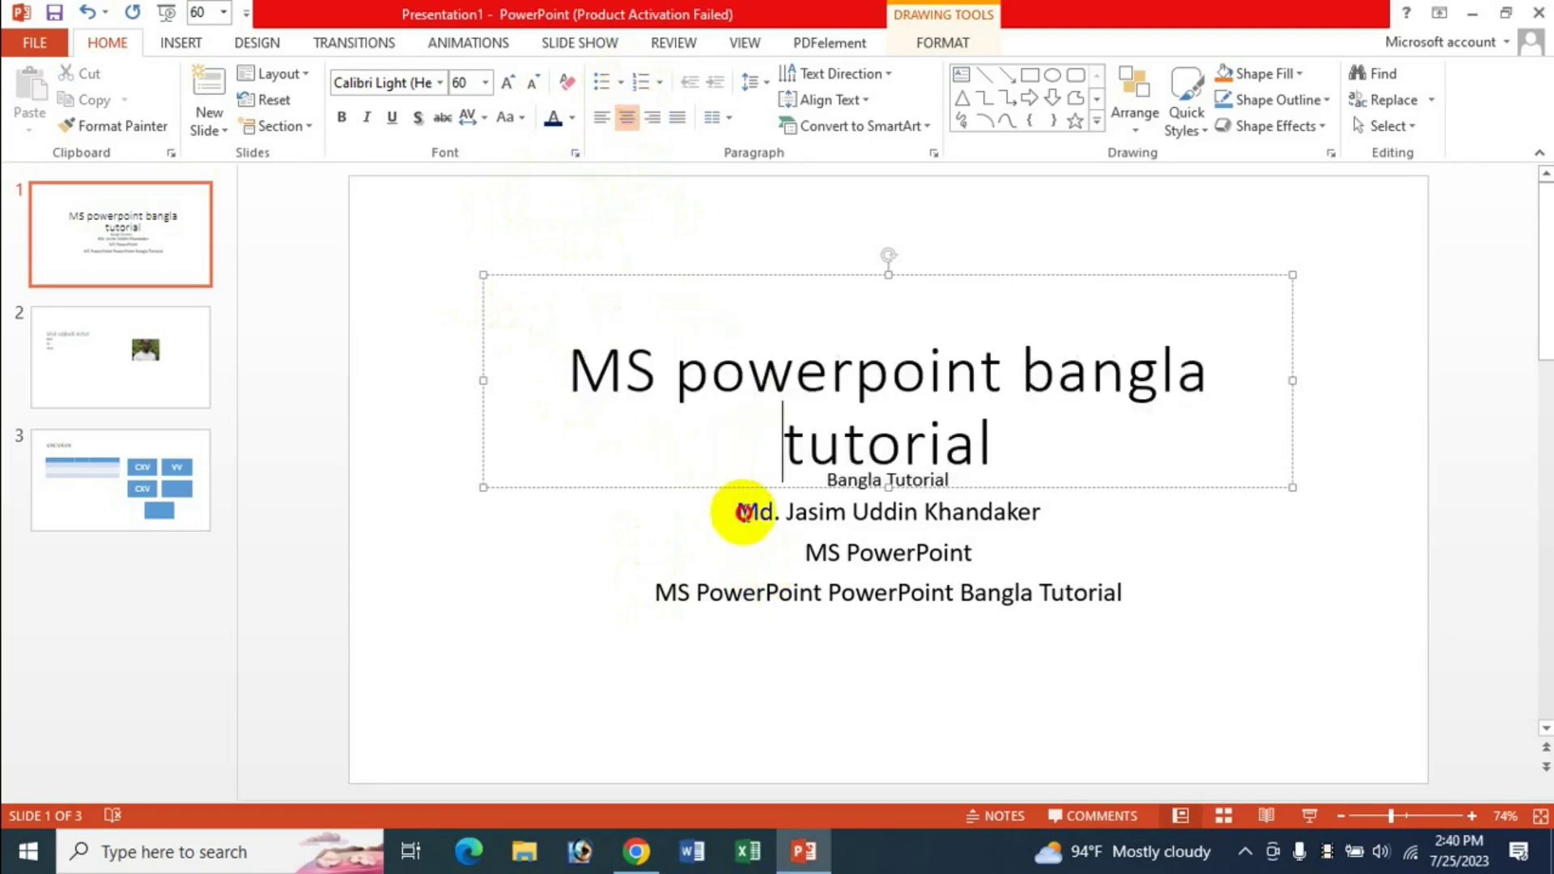
drag(738, 512, 1127, 595)
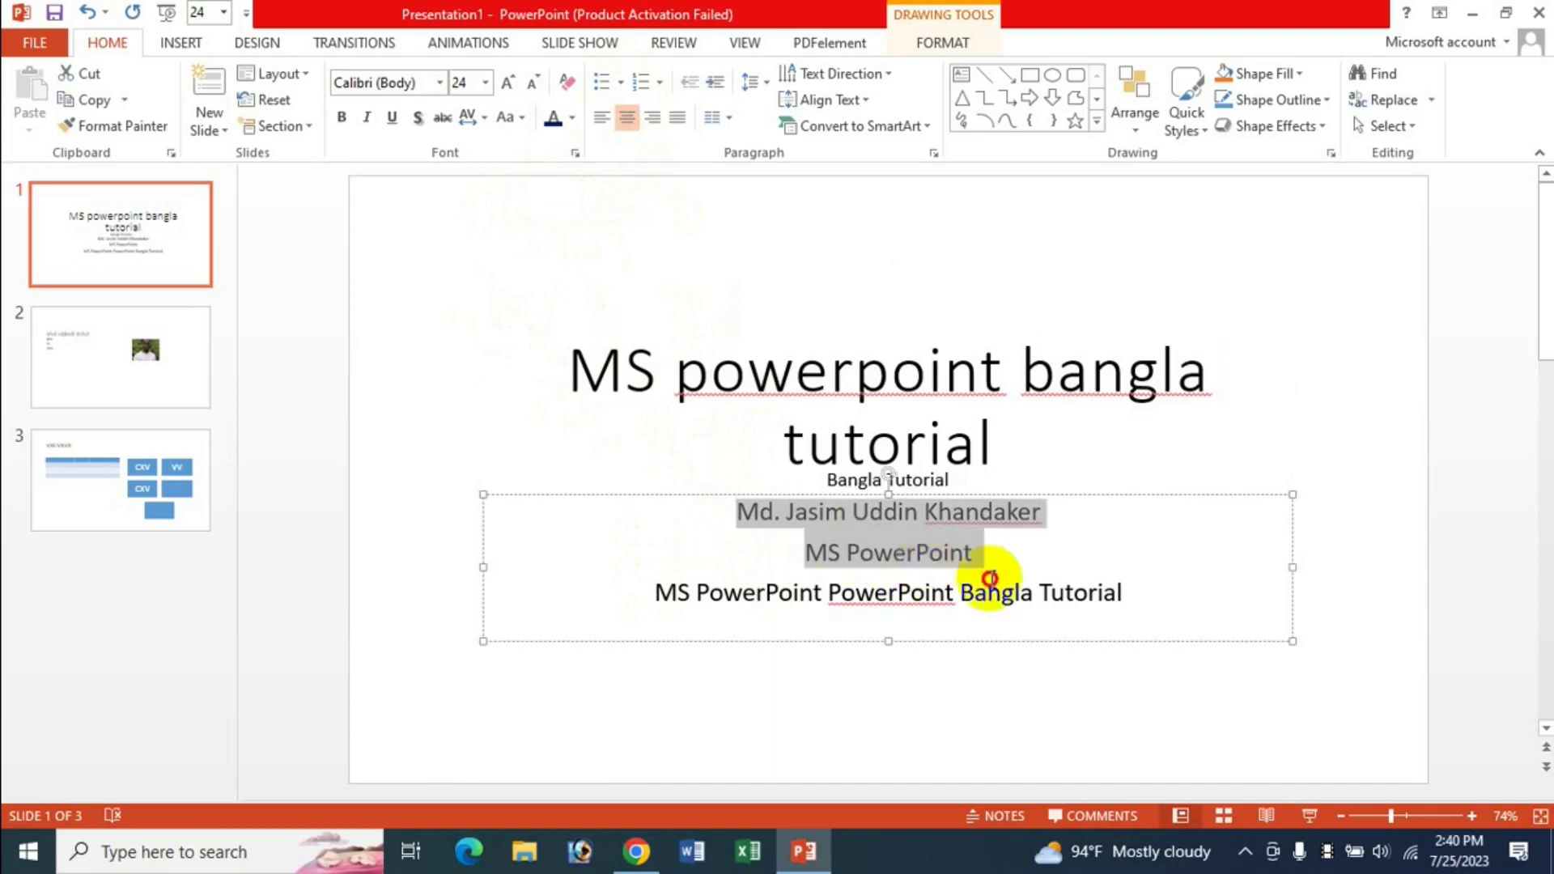
click(619, 84)
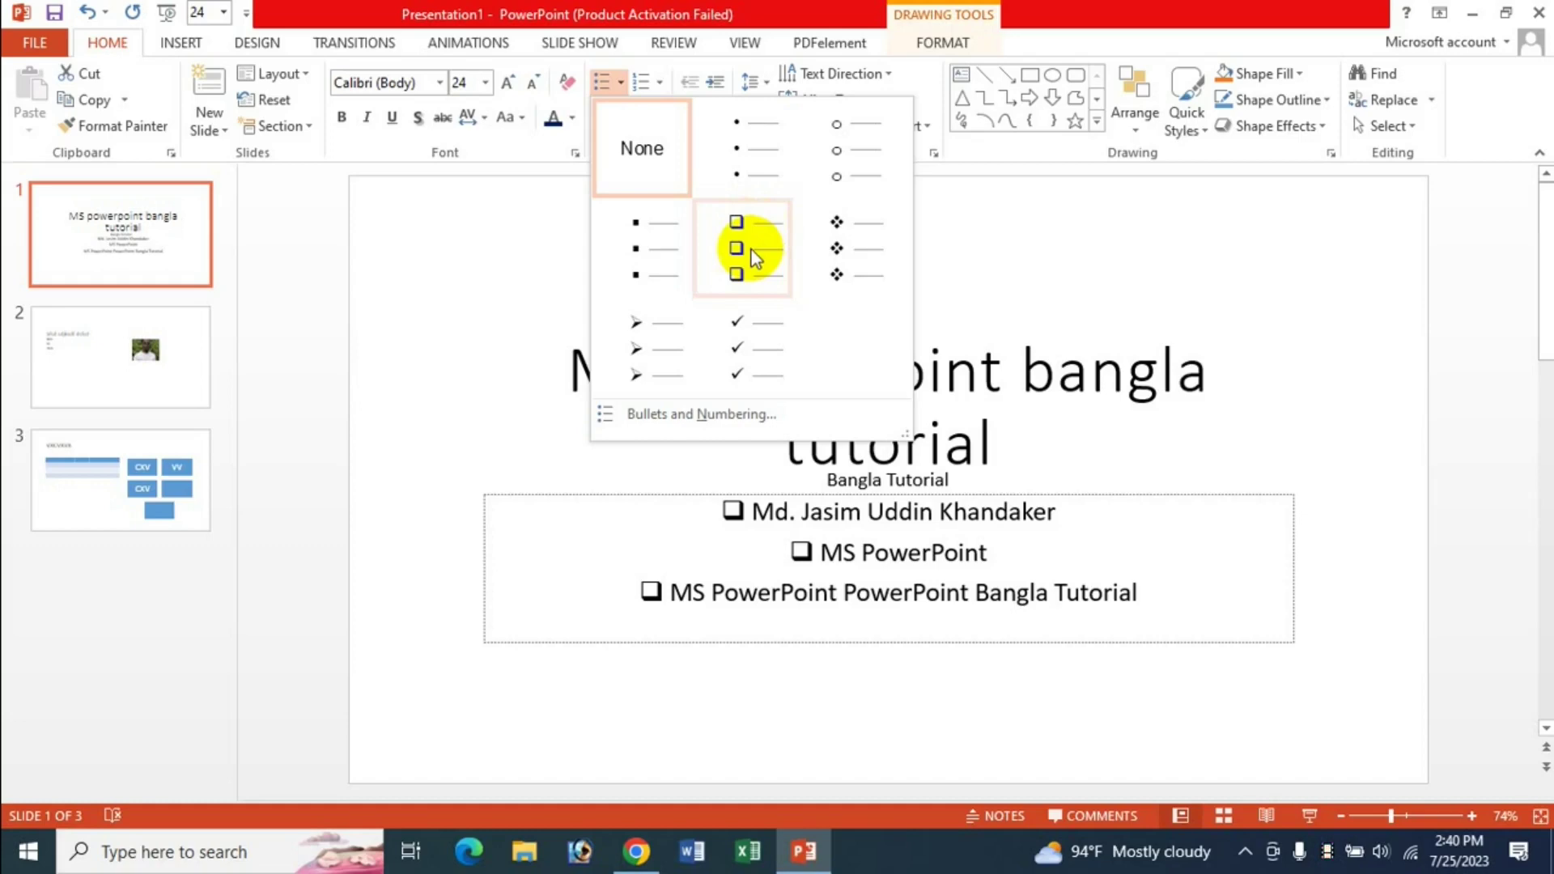
click(858, 244)
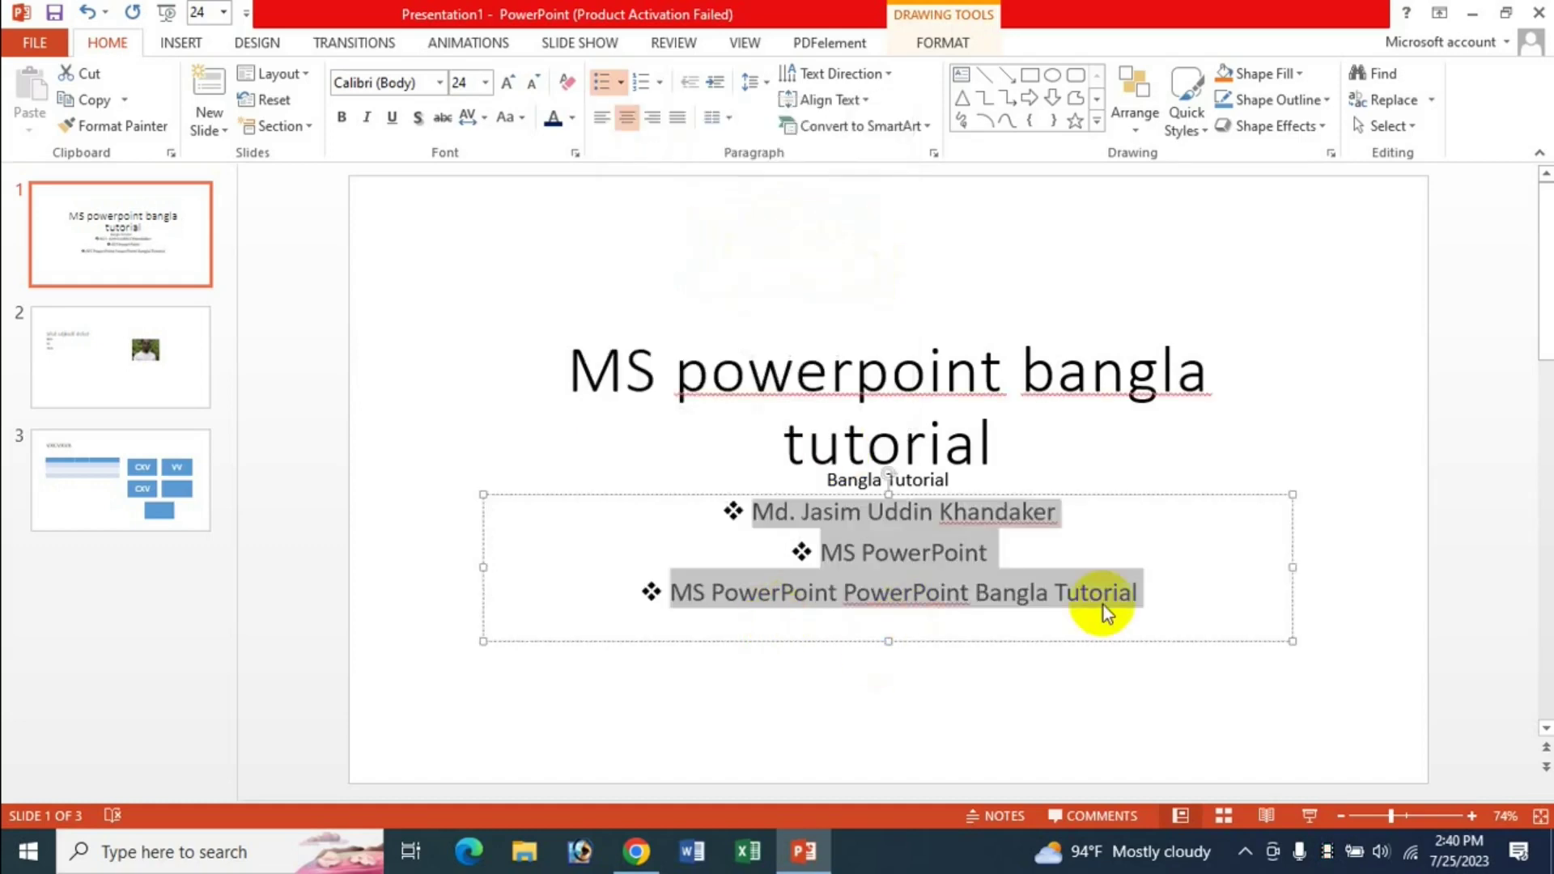
Add three bullet lines 'fsdfs', 'sdfds' and 'sdfsd' after the last subtitle line.
click(1172, 593)
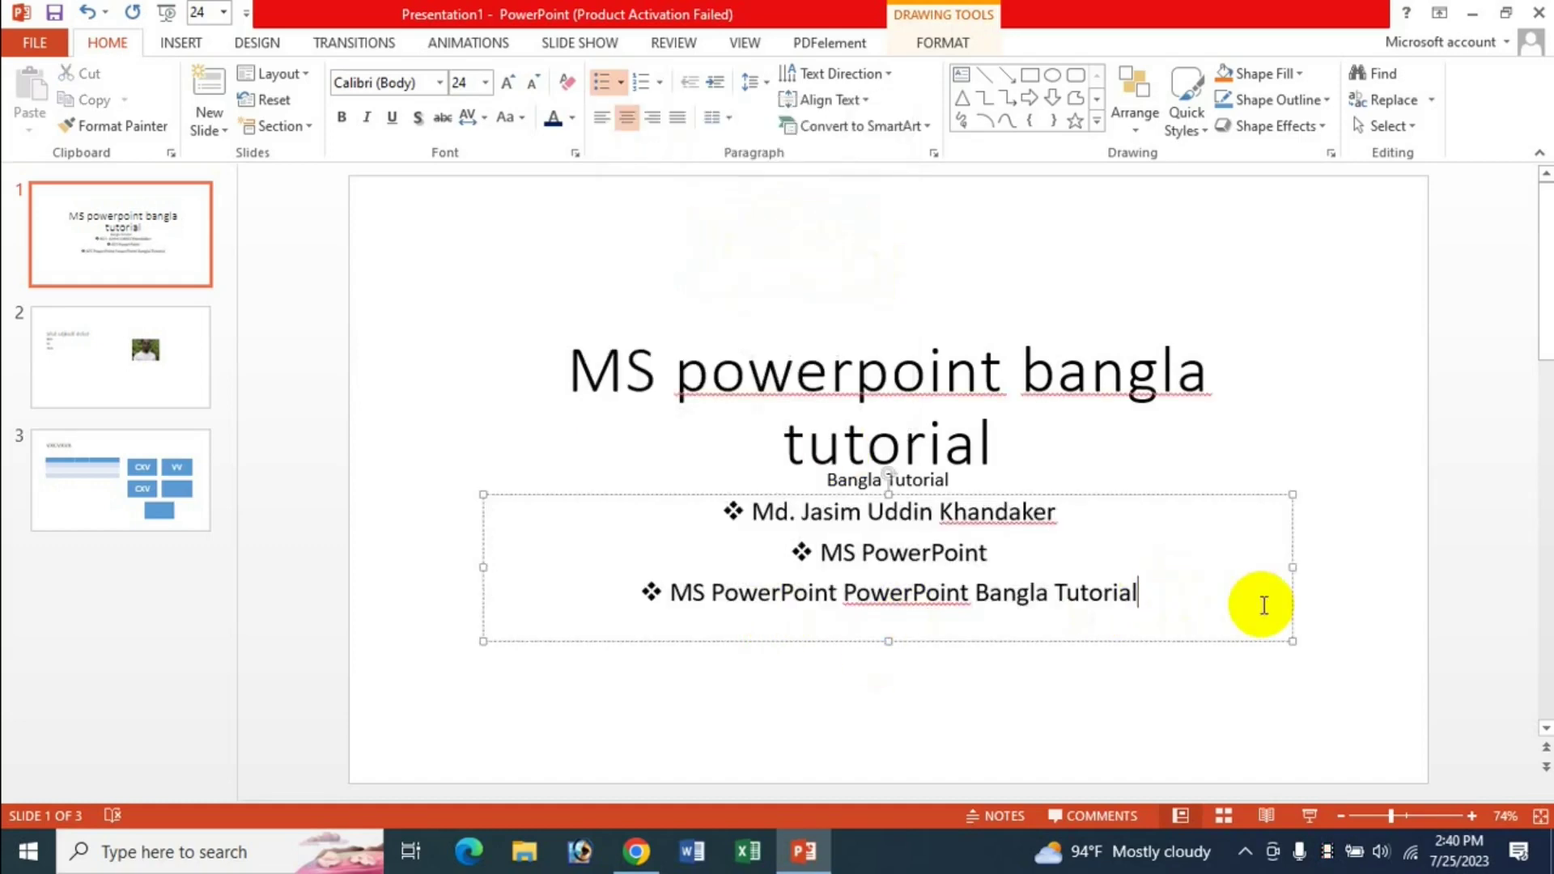
text(fsdfs)
key(Return)
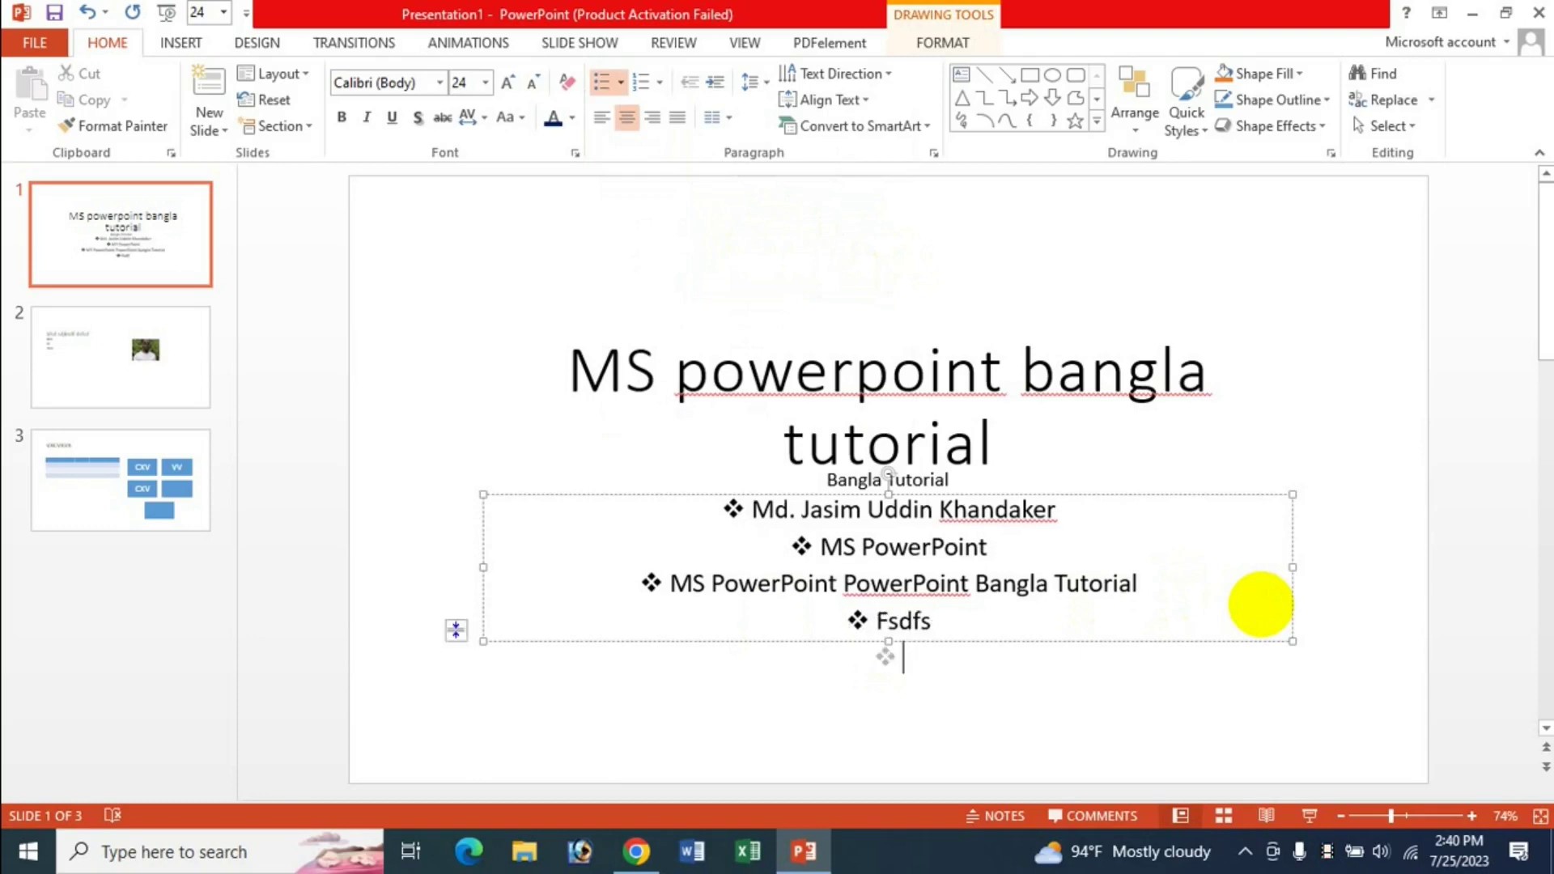
text(sdfds)
key(Return)
text(sdfsd)
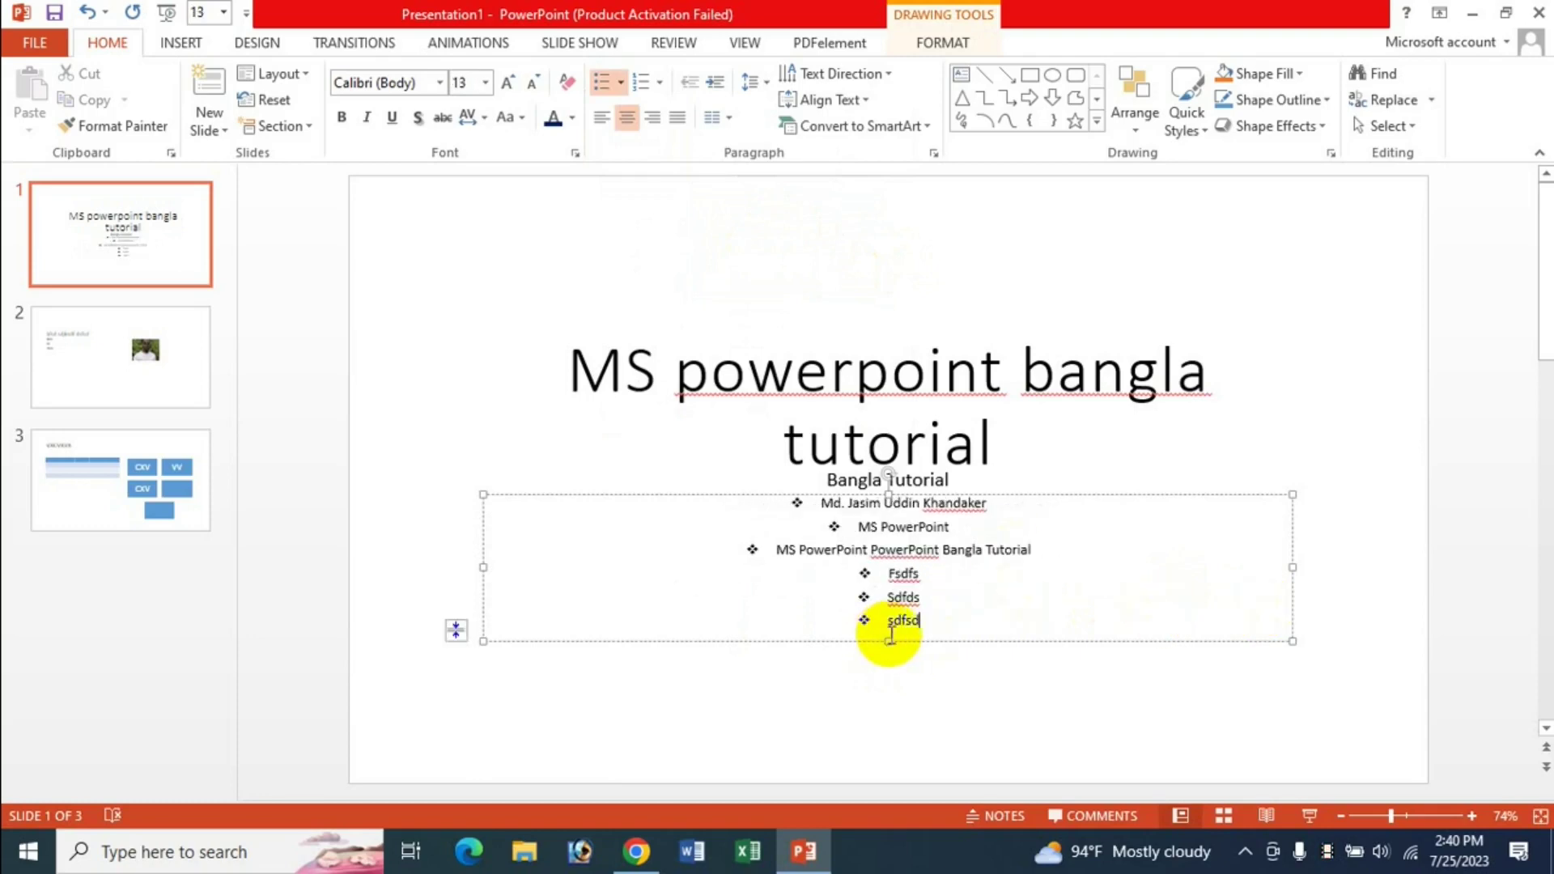
Select all six bullet lines and open the Bullets gallery.
click(795, 501)
drag(900, 569, 937, 618)
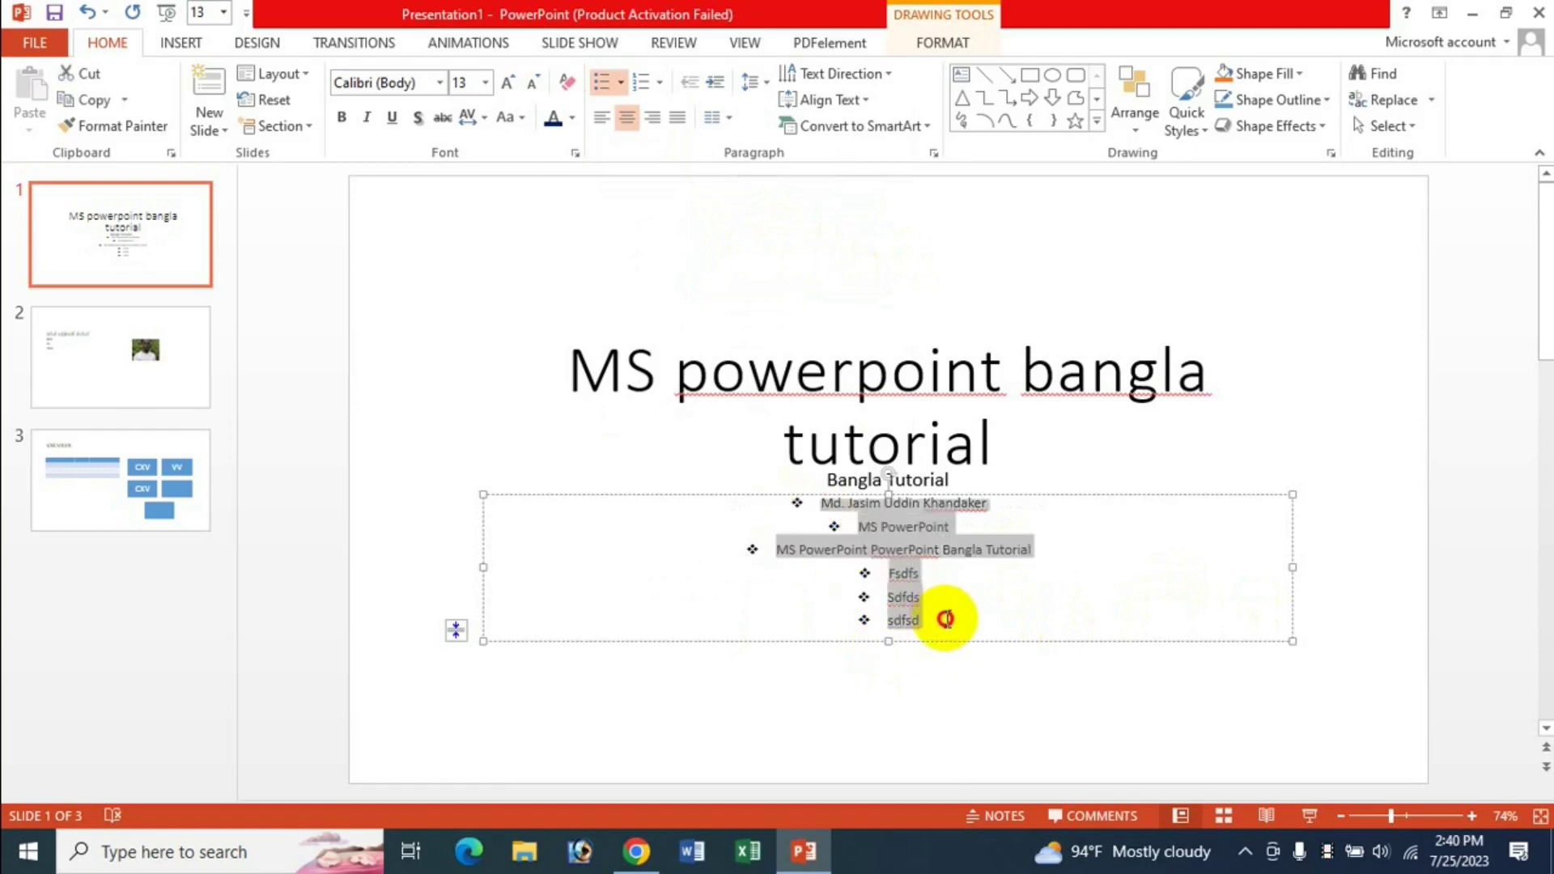
click(621, 84)
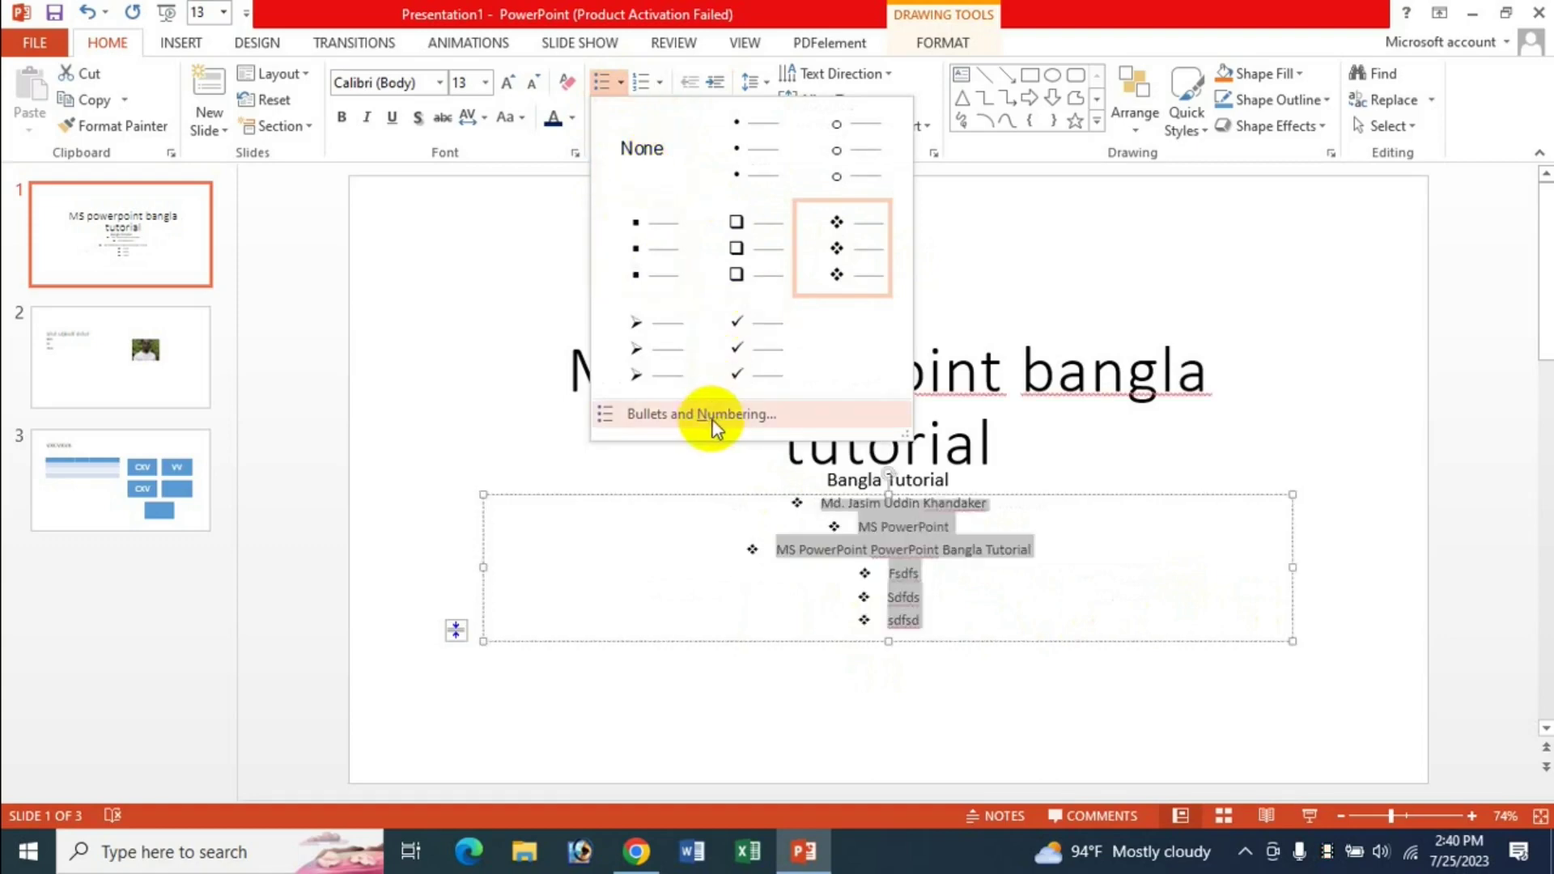
key(Escape)
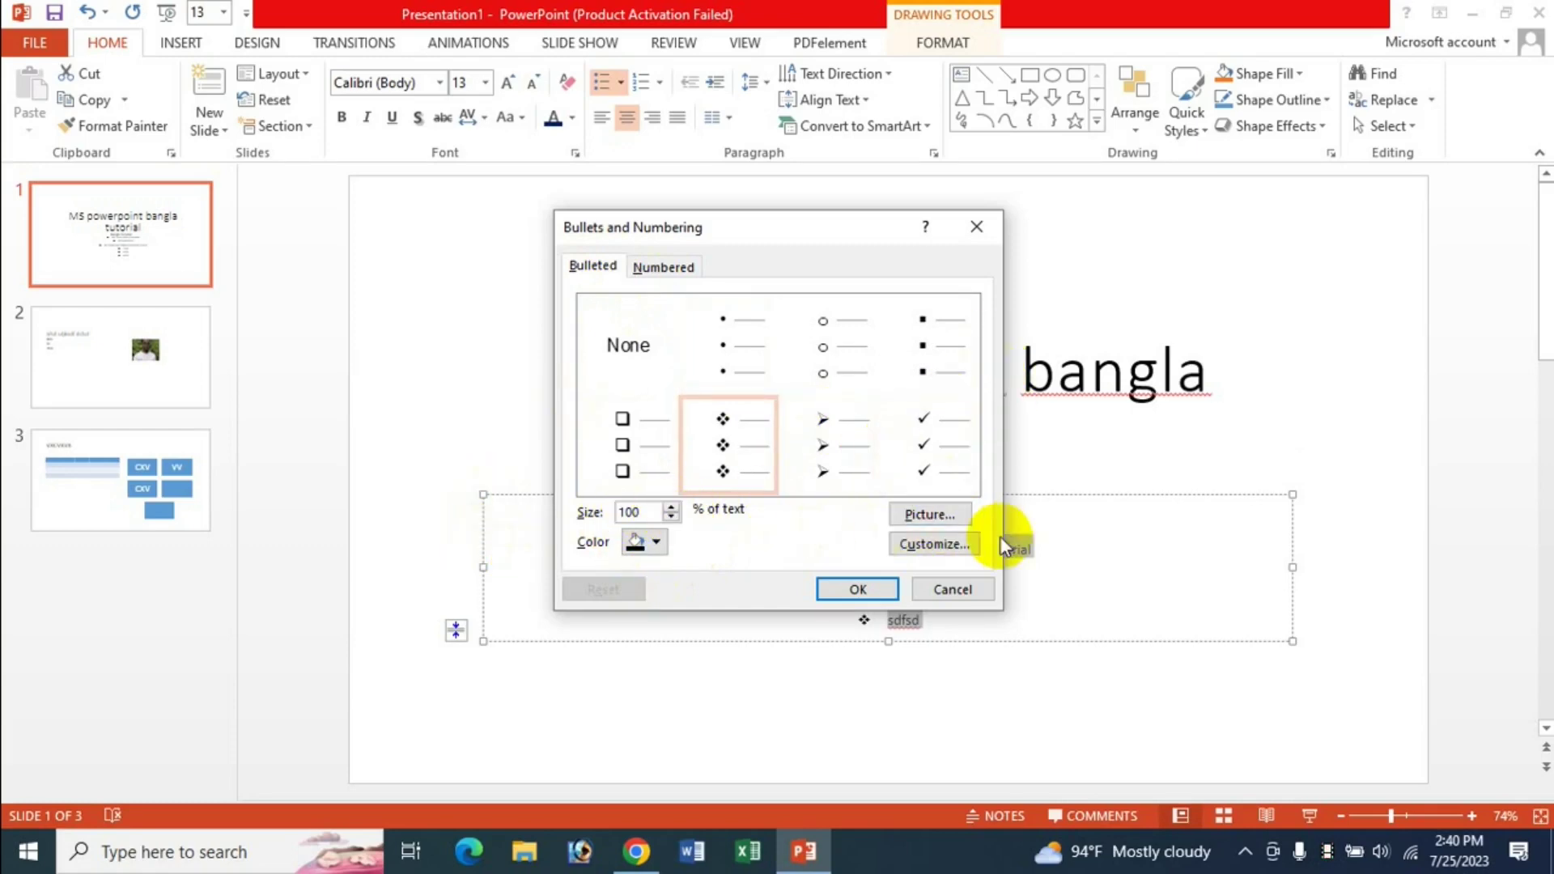
Use picture 1001 from a file as the list's bullet image.
click(928, 516)
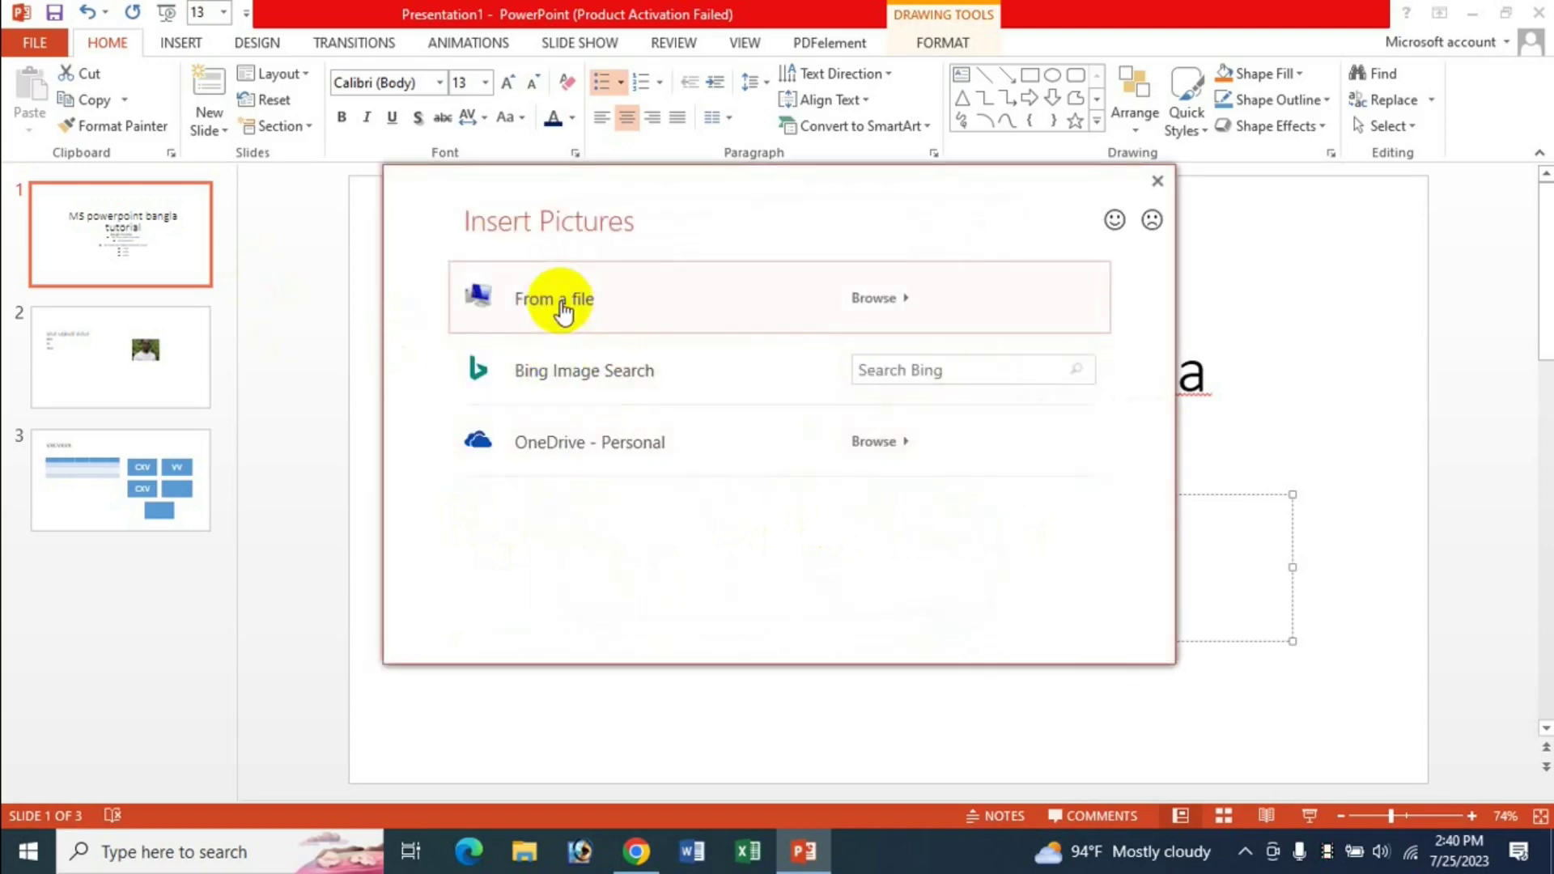
click(560, 305)
click(1090, 435)
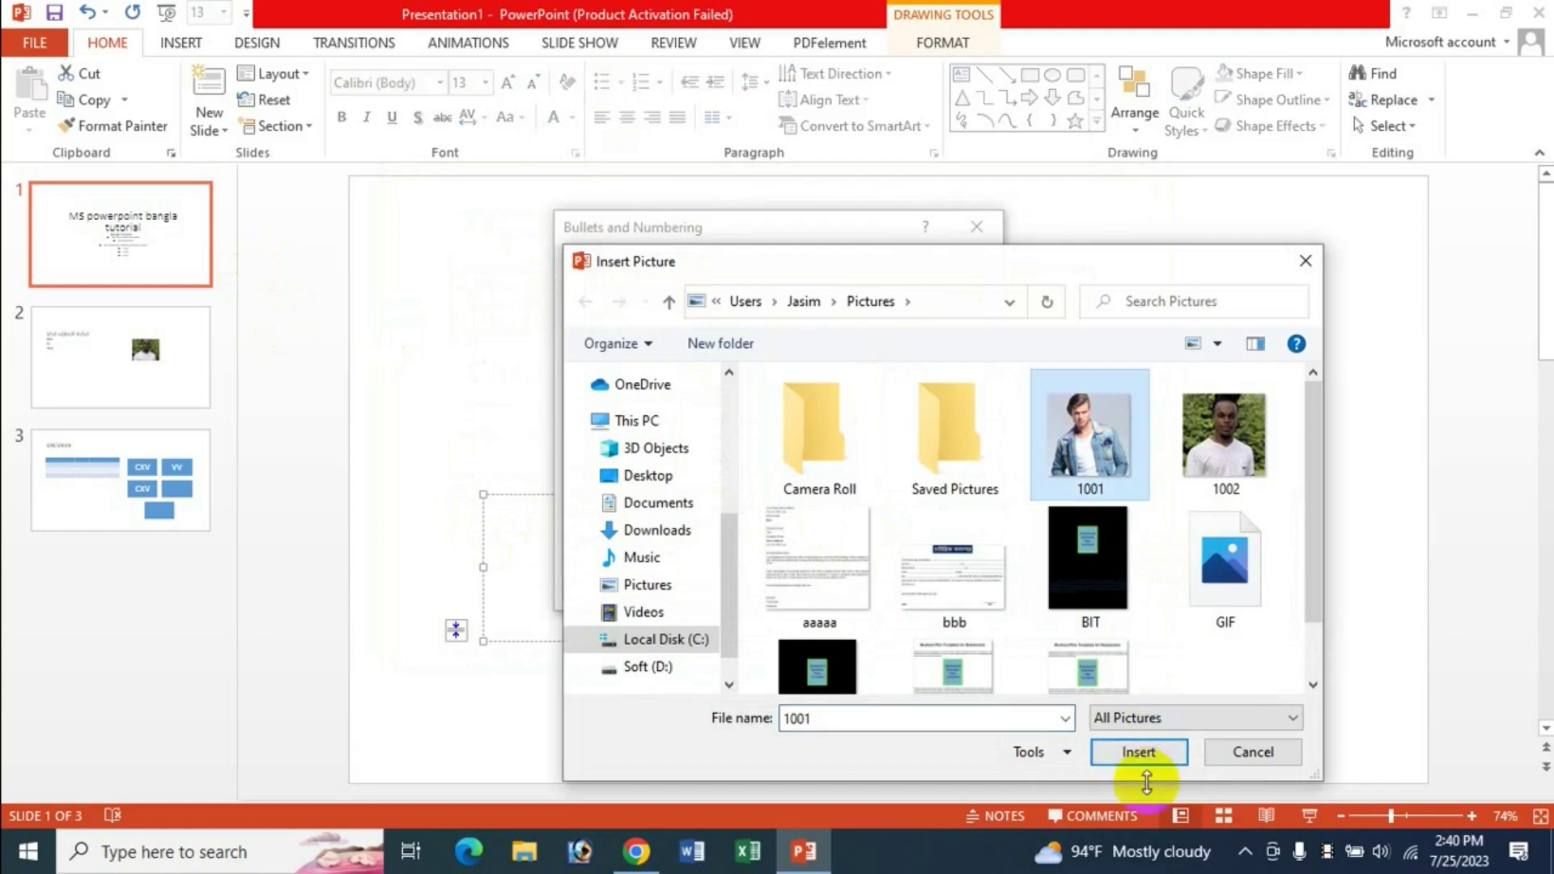
click(1140, 753)
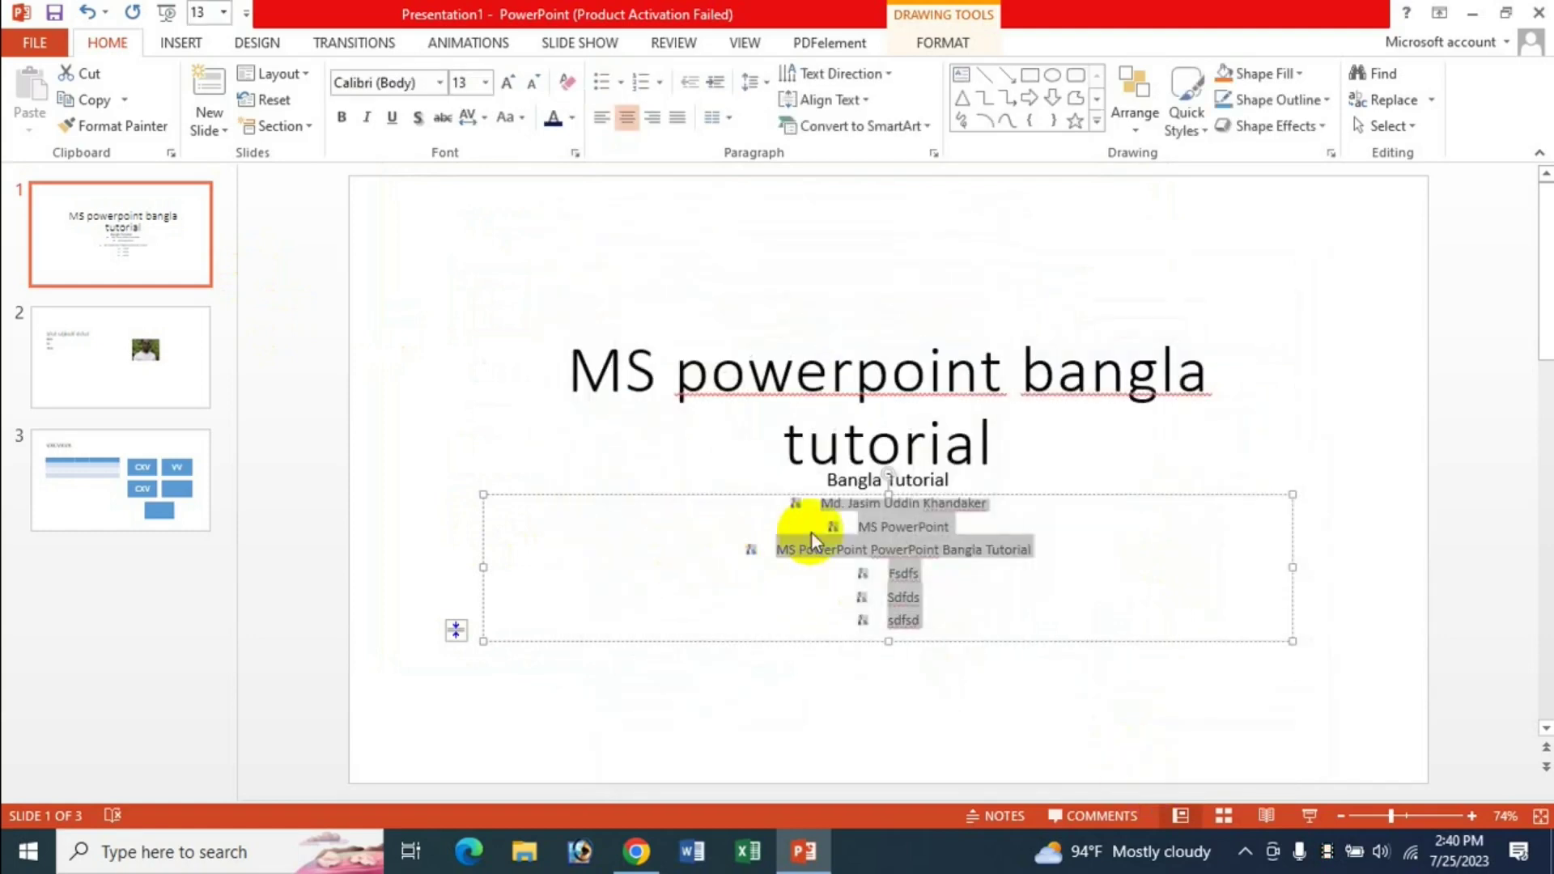
Set the list text to 16 pt after trying 22, then reopen Bullets and Numbering.
click(485, 83)
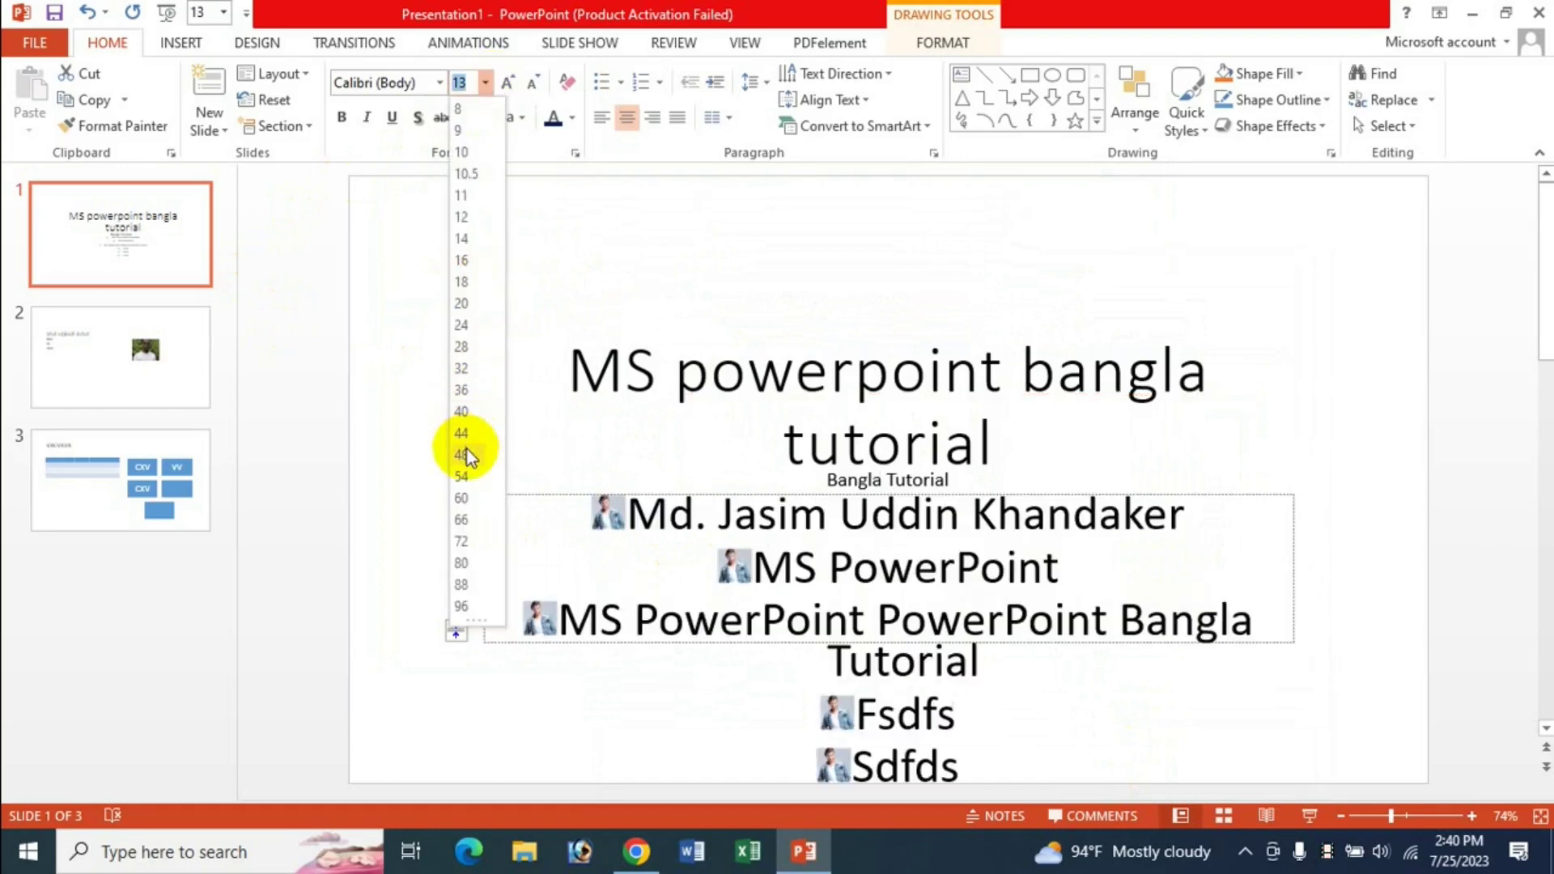
click(468, 455)
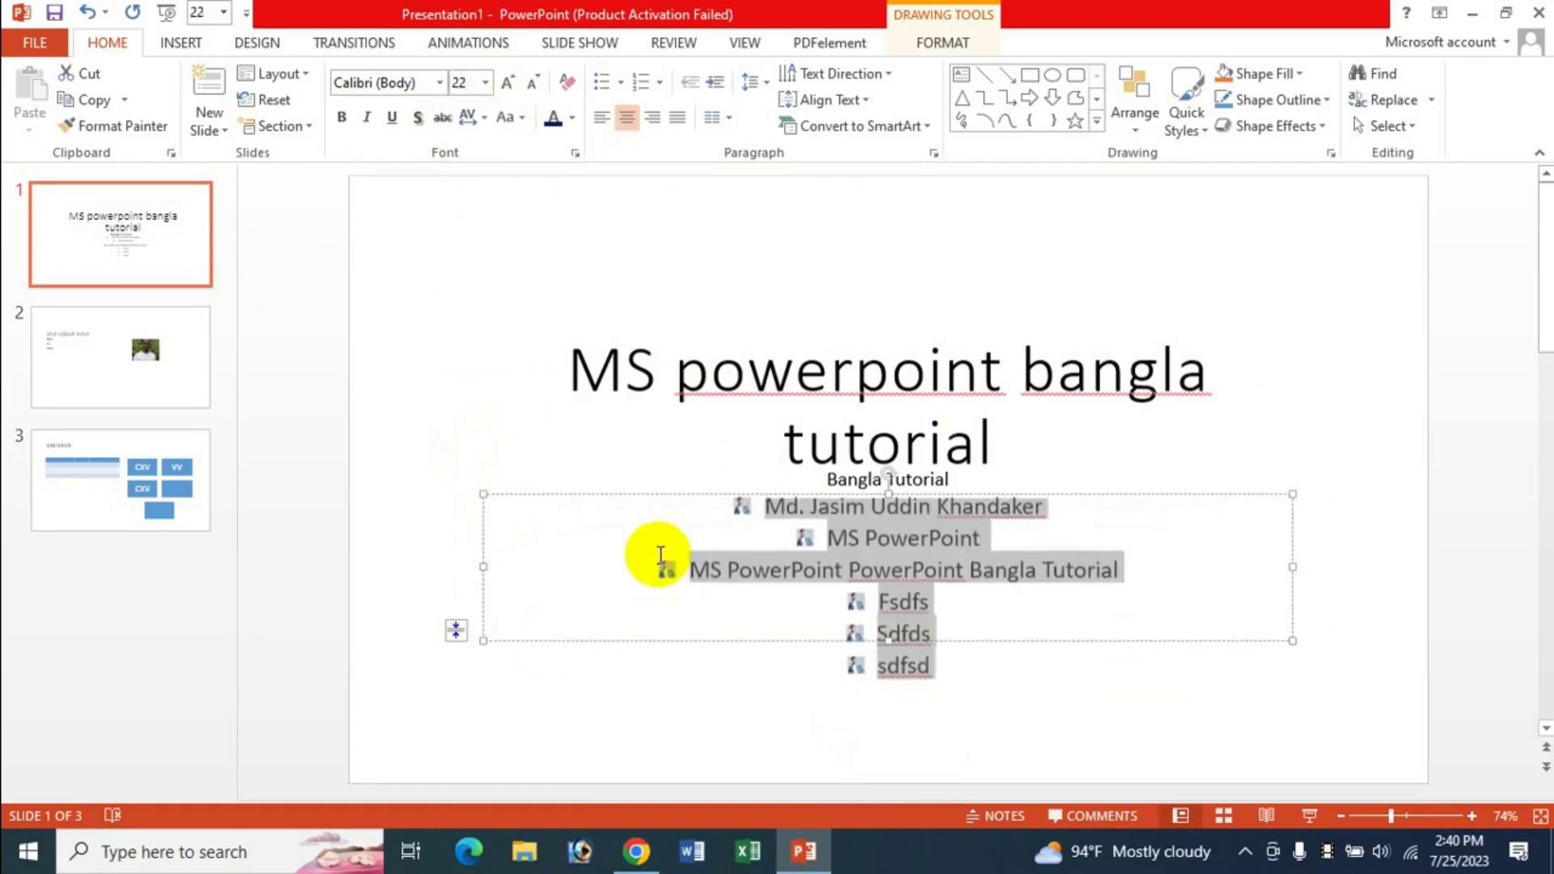
click(485, 82)
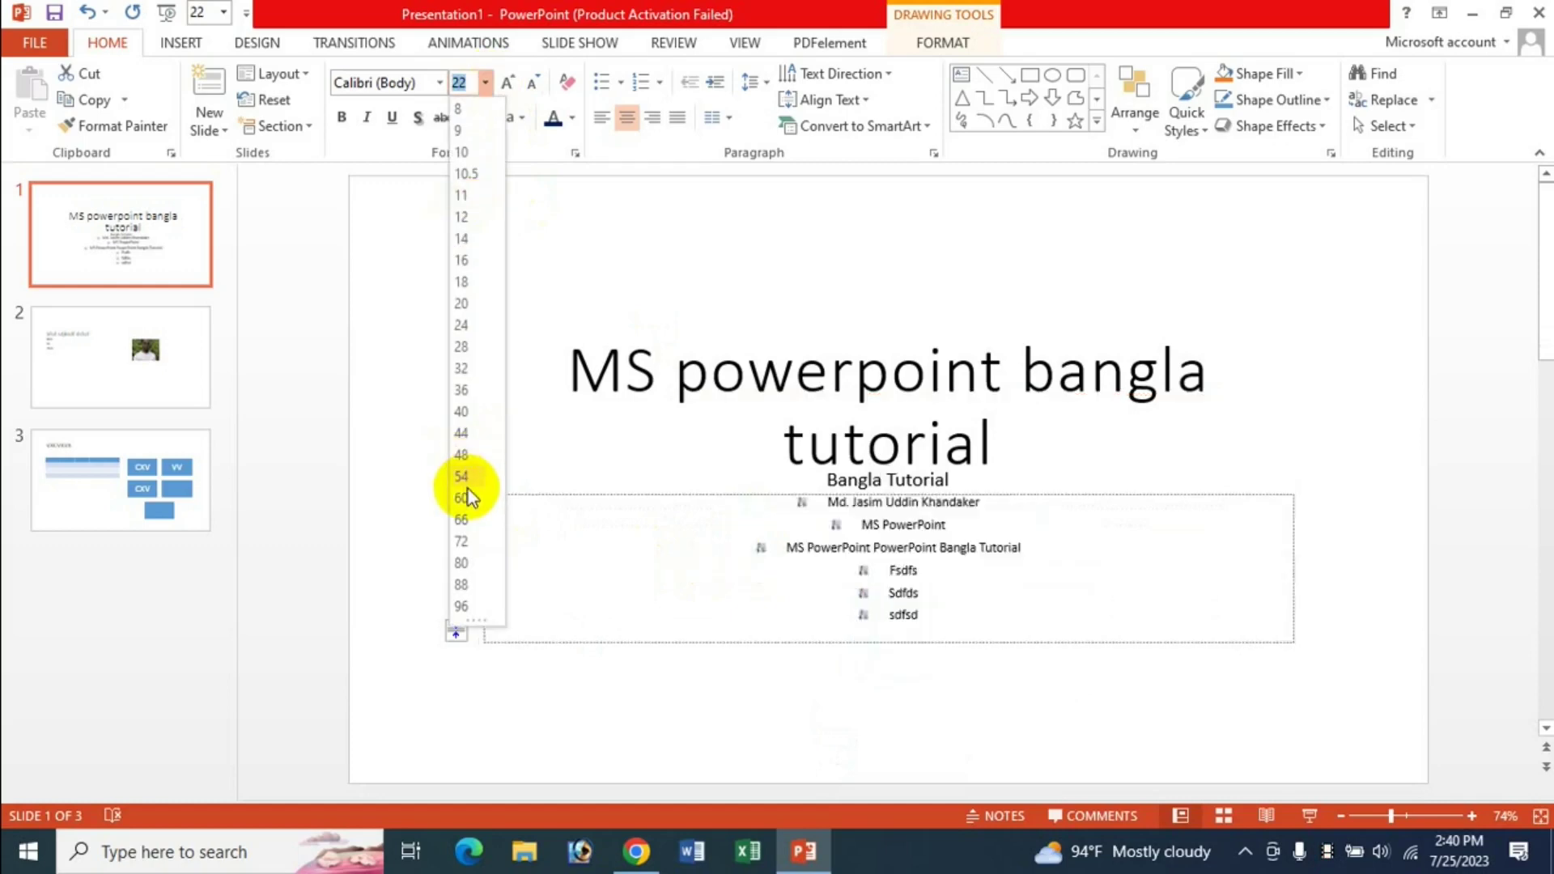
click(462, 259)
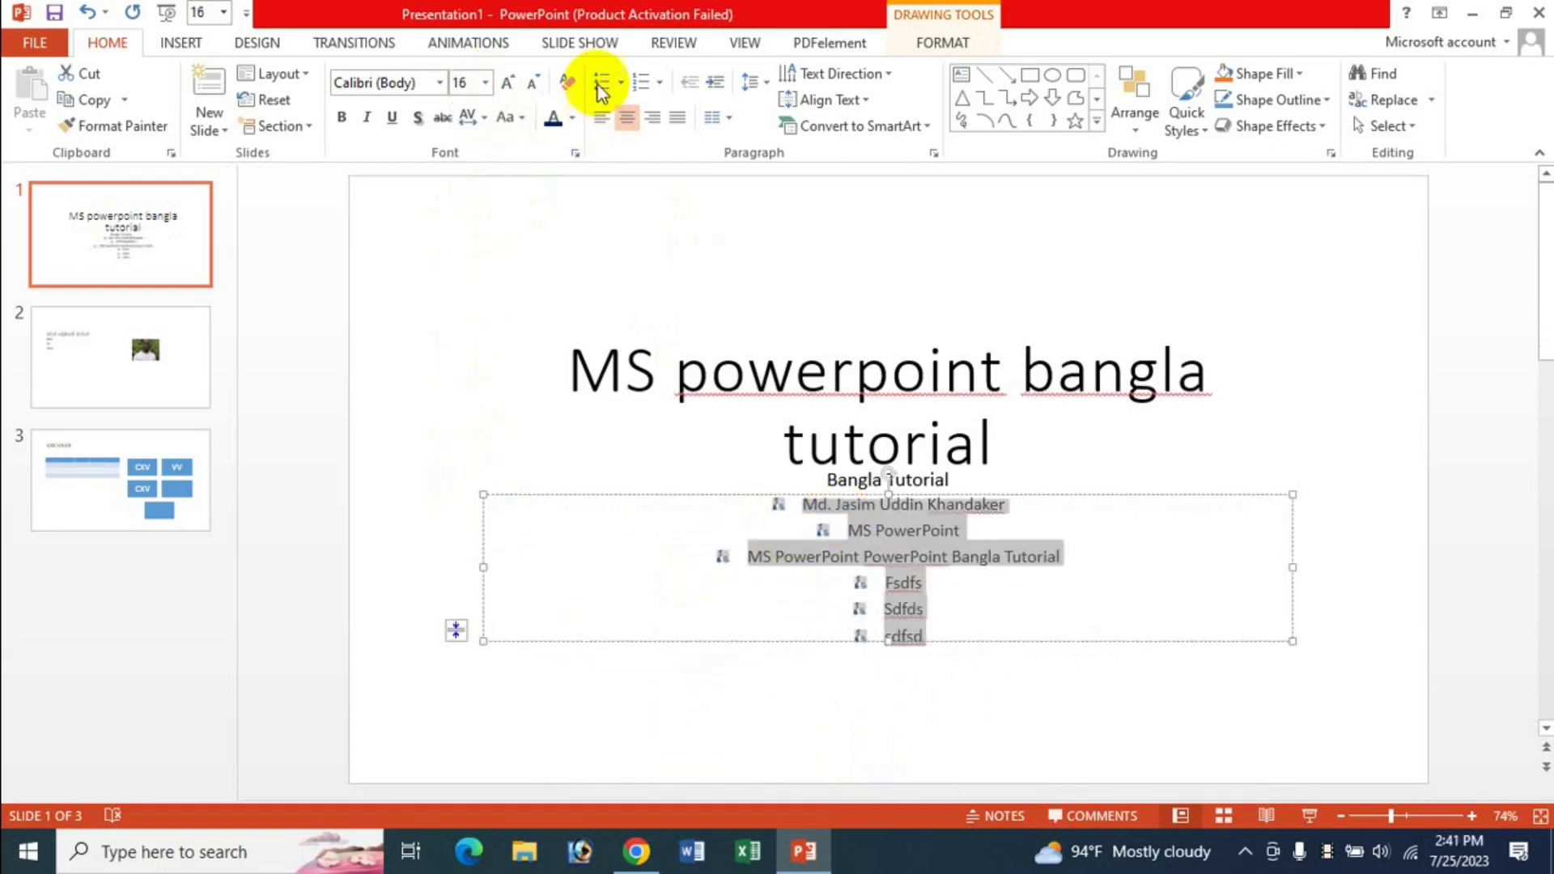
click(624, 90)
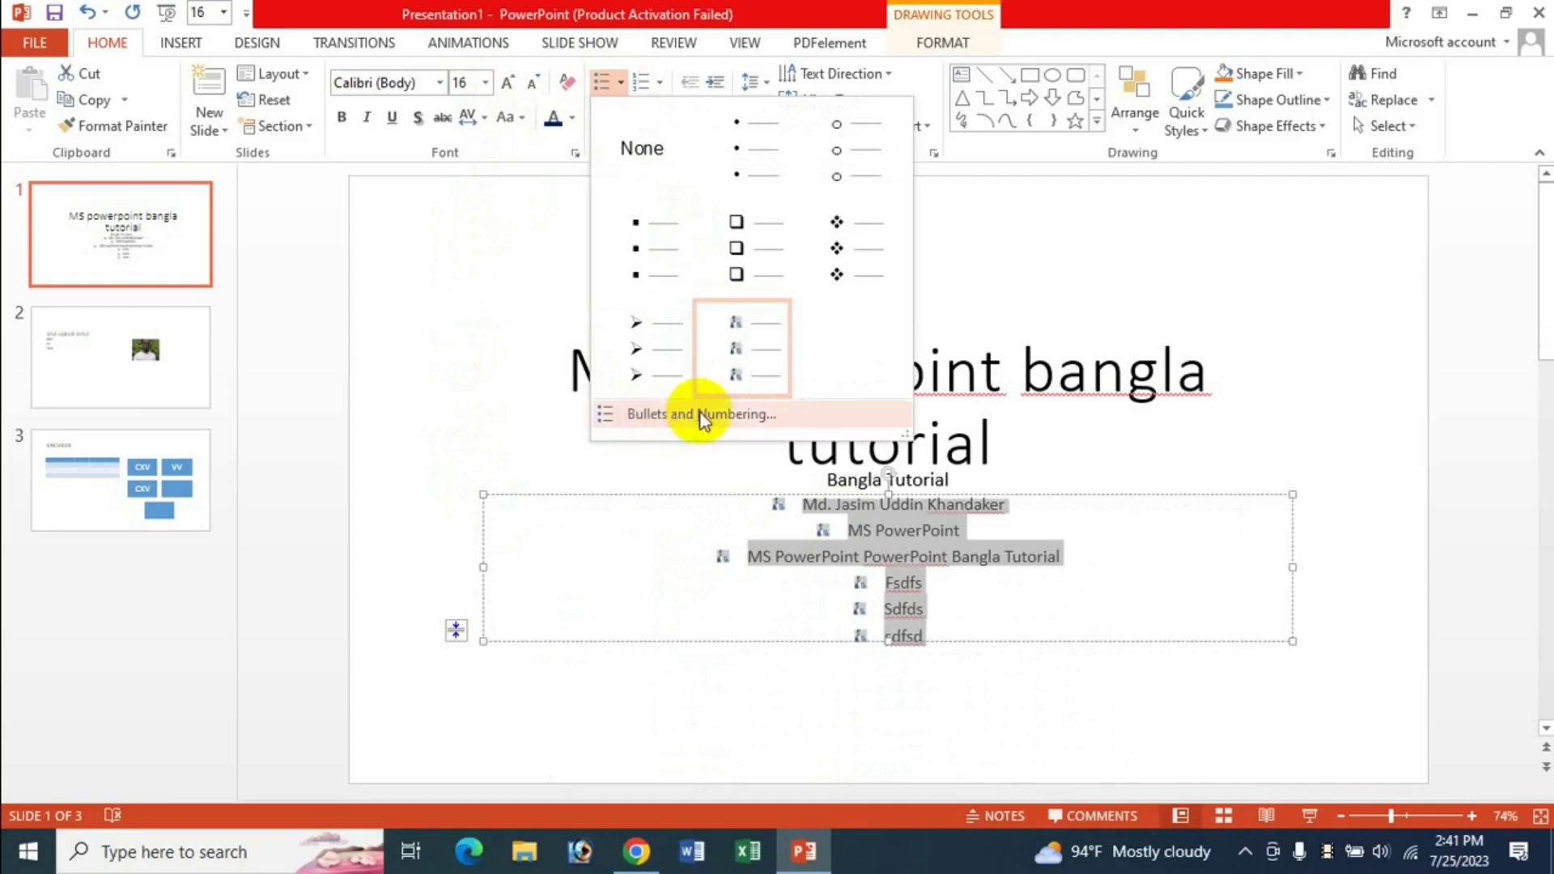
click(722, 417)
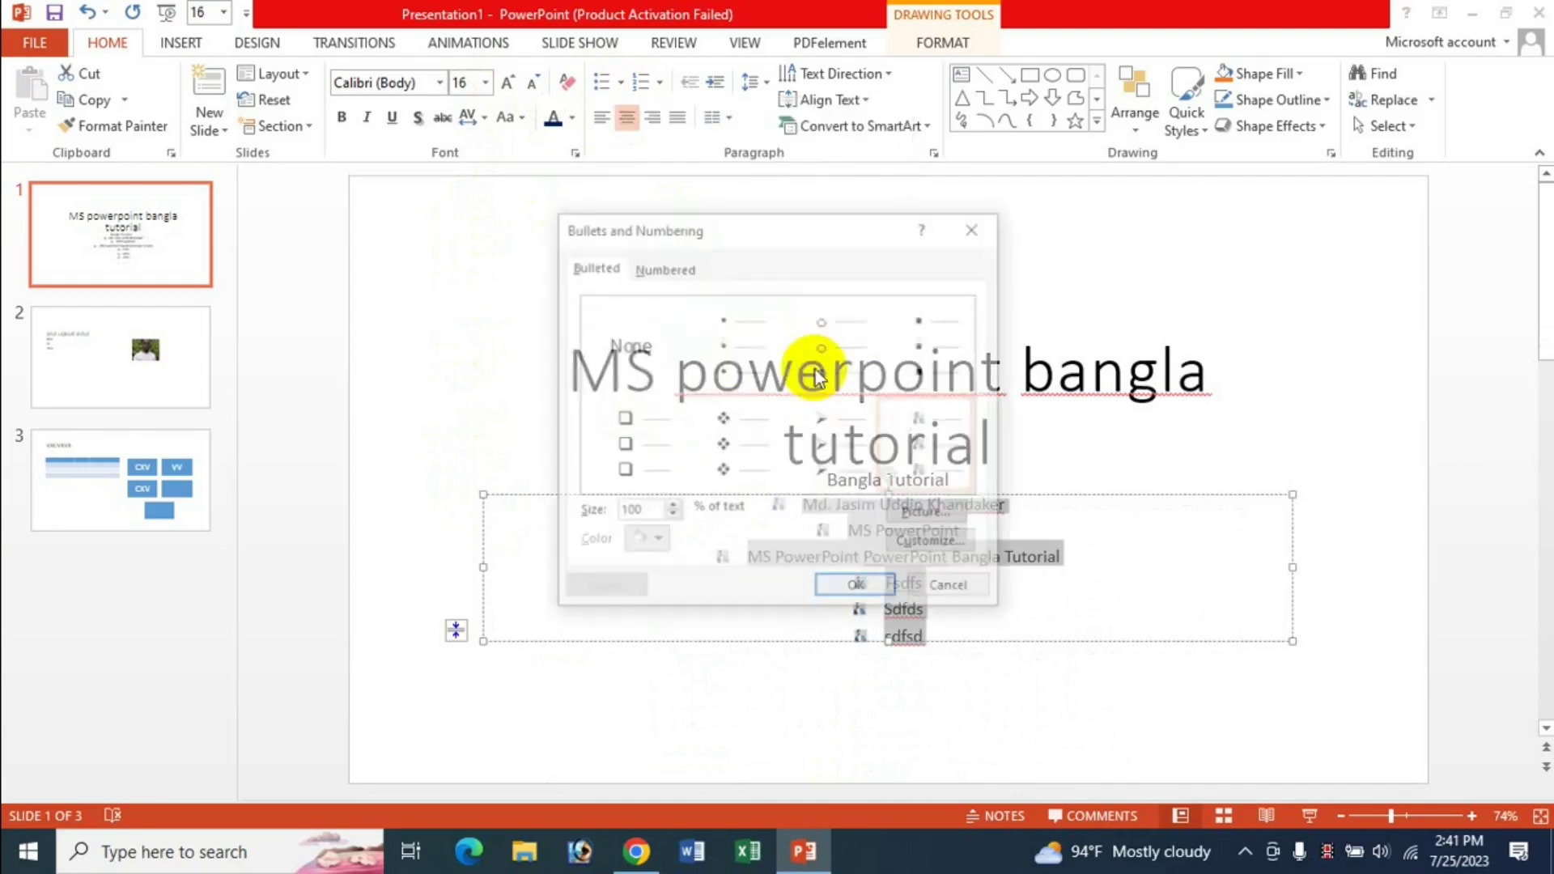
Number the subtitle lines 1) to 6), browse other list styles, then set numbering to None.
click(662, 267)
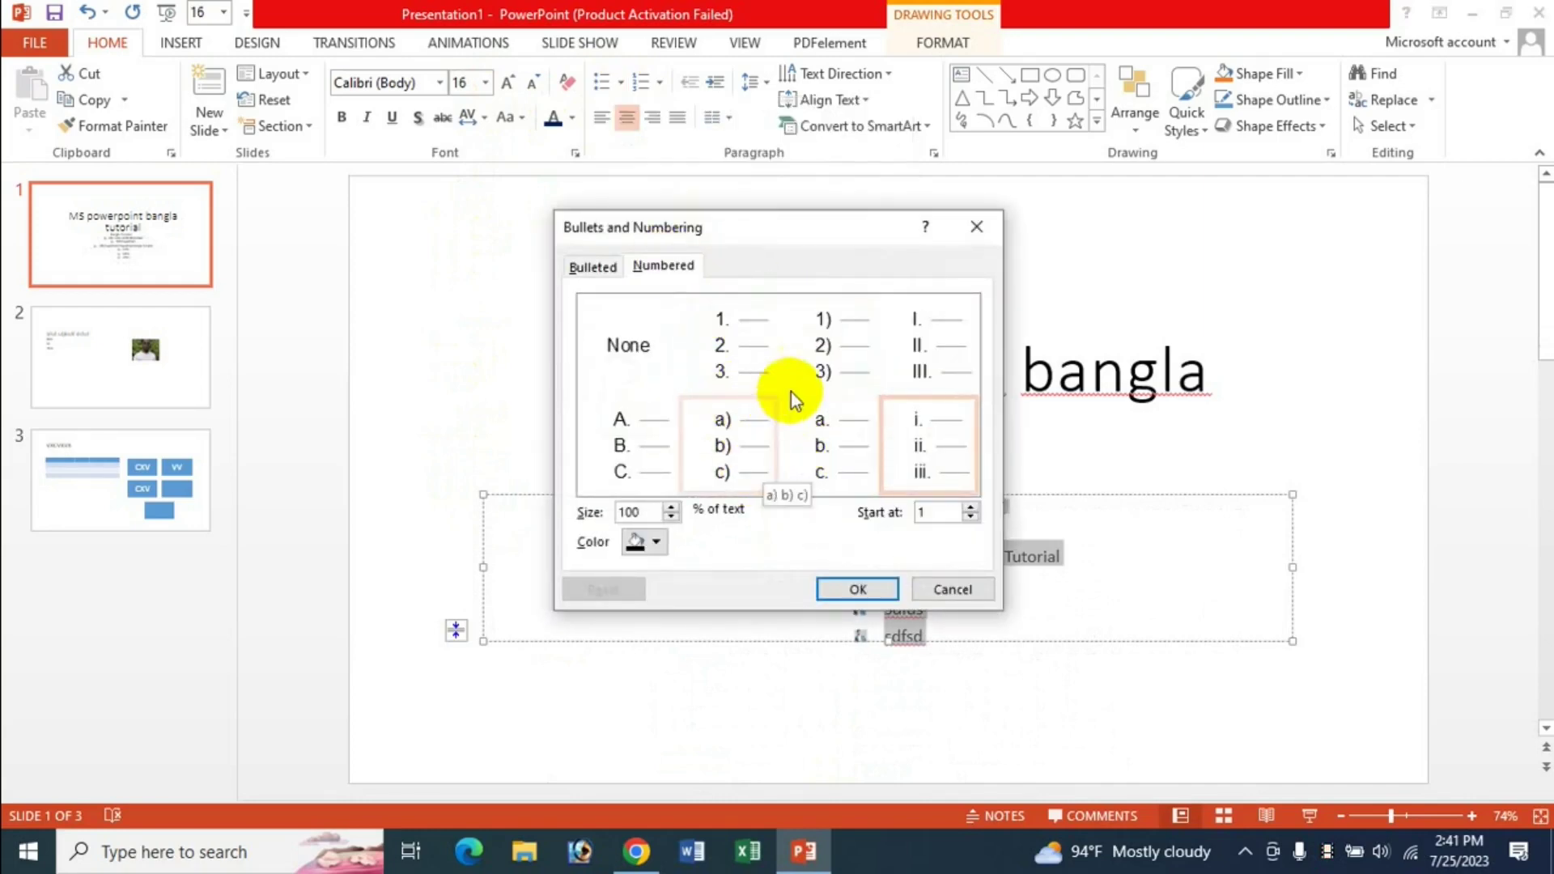
click(818, 356)
click(859, 590)
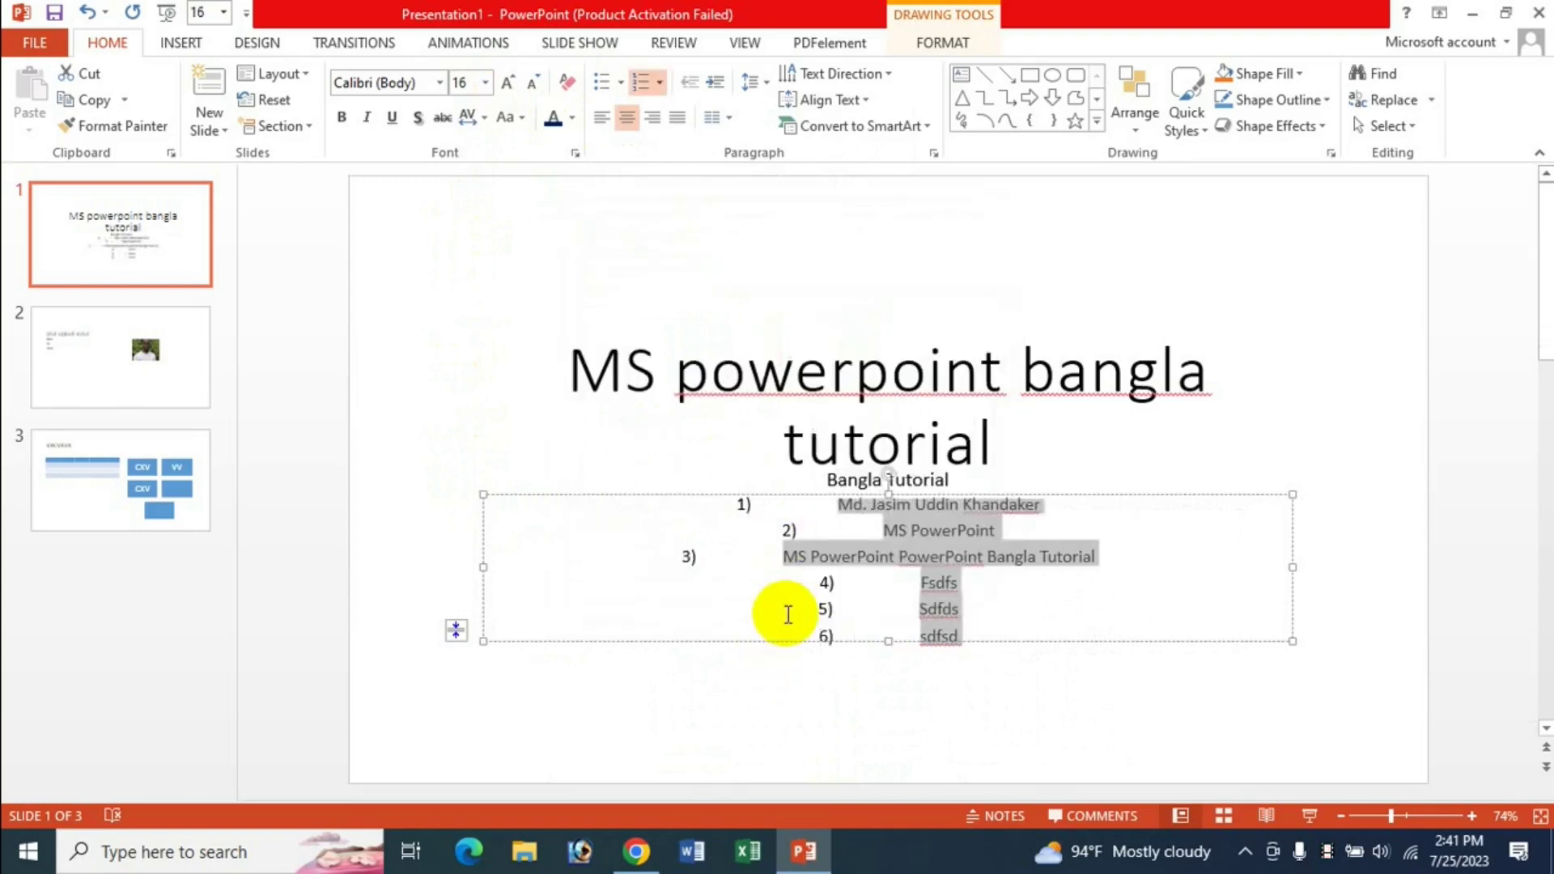
click(661, 91)
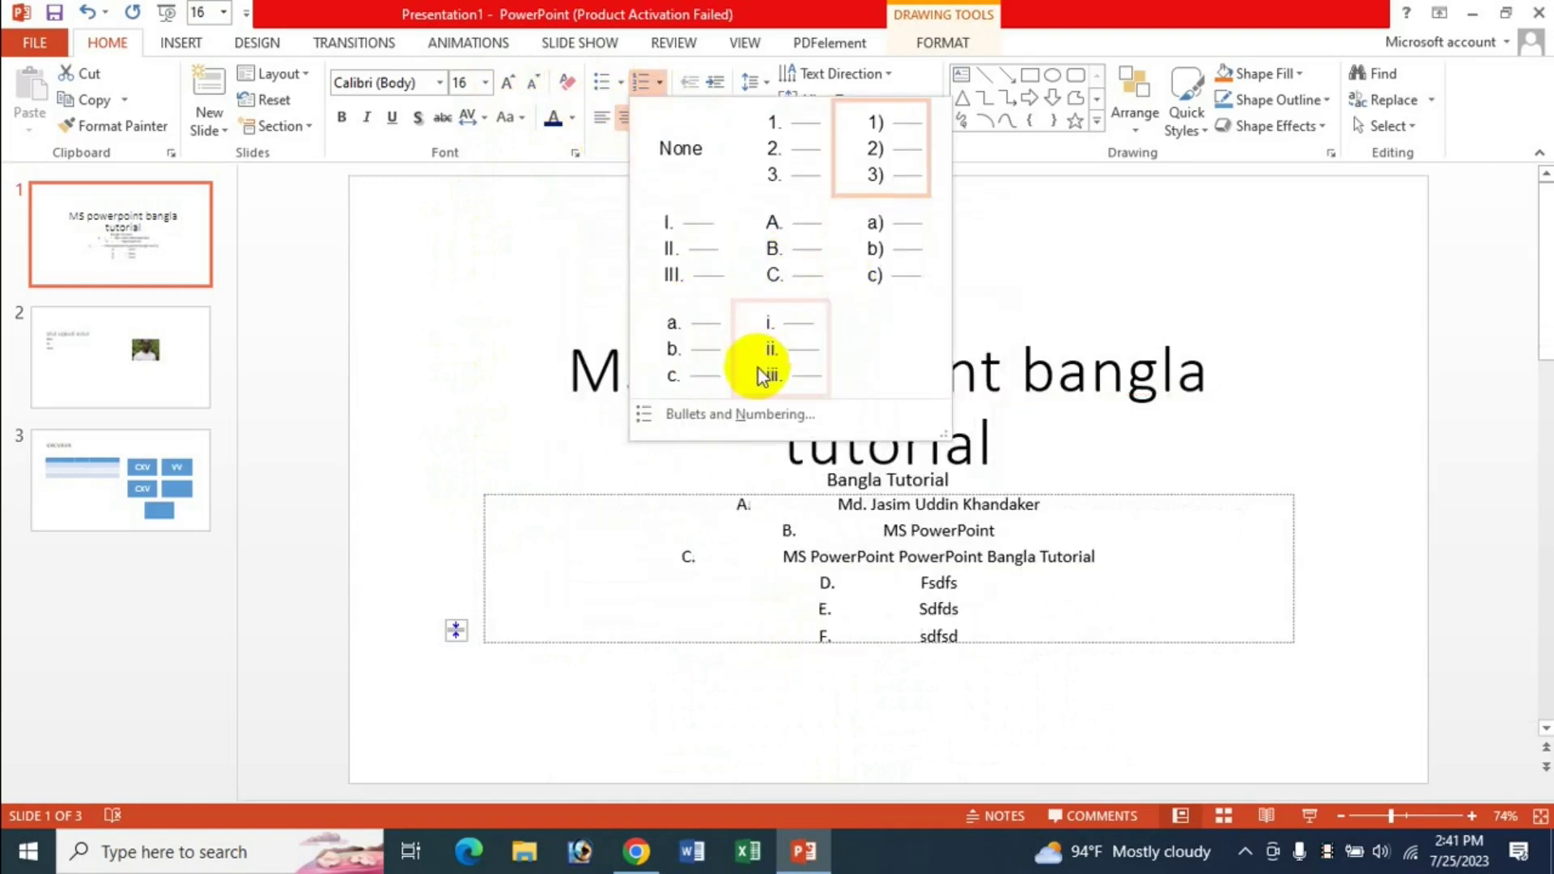
click(622, 83)
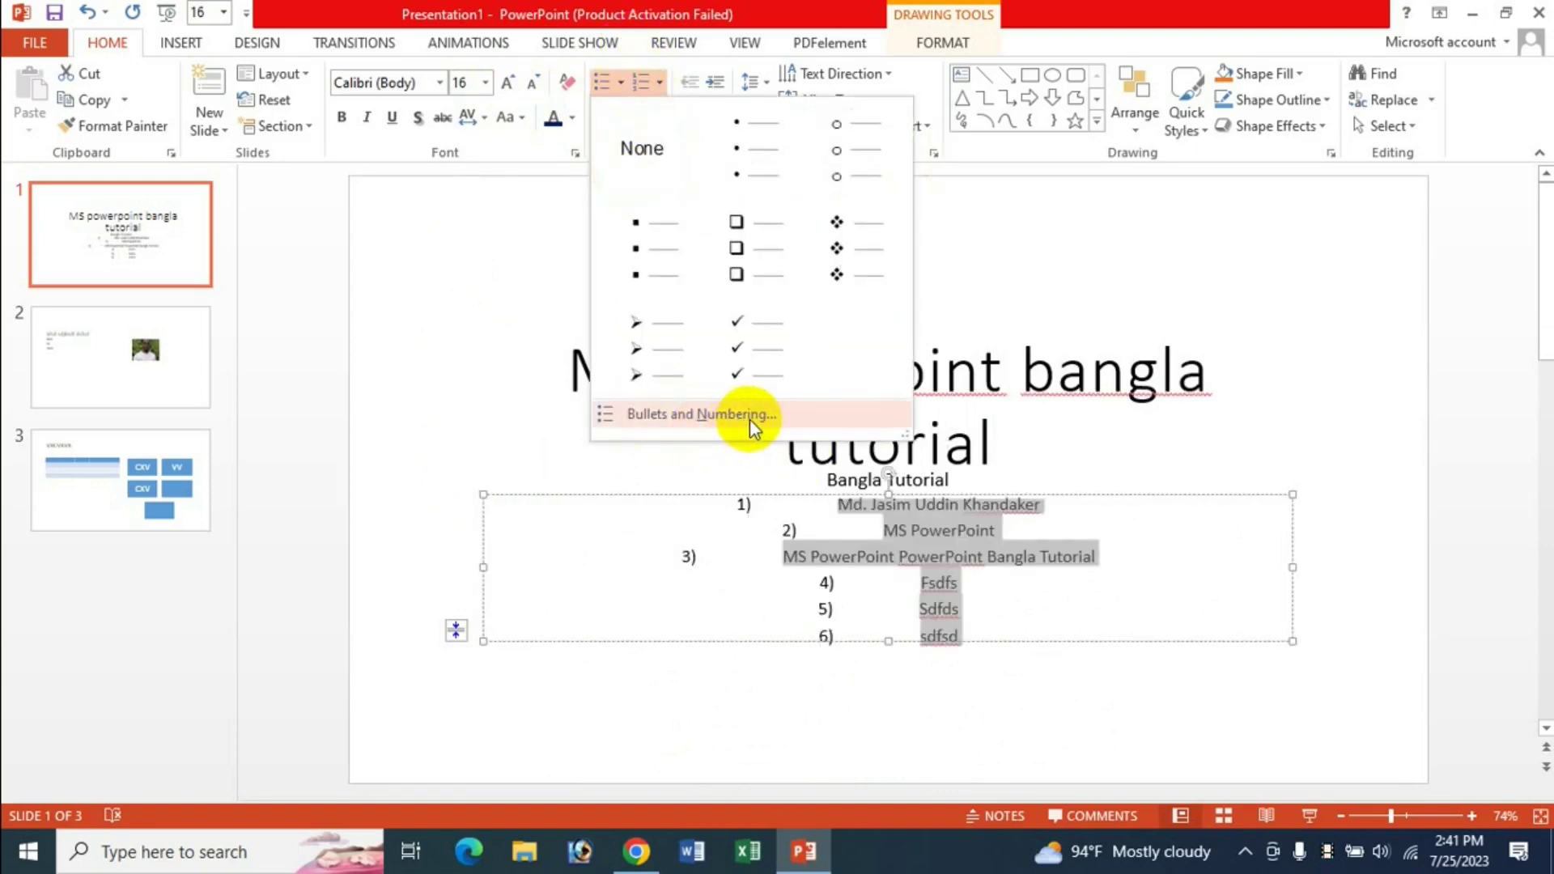
click(664, 84)
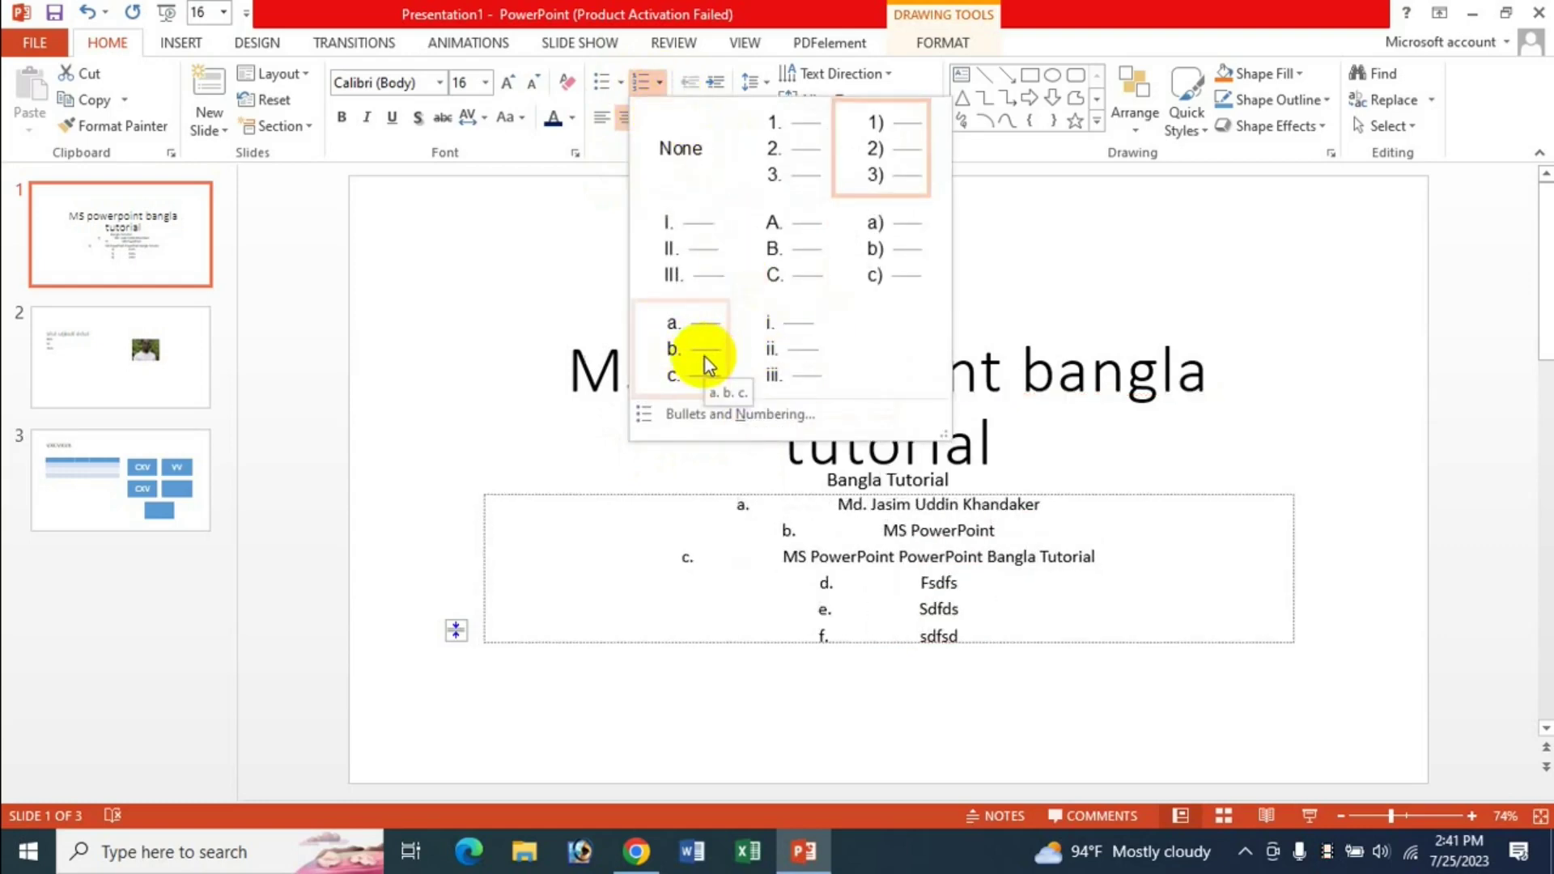
click(680, 148)
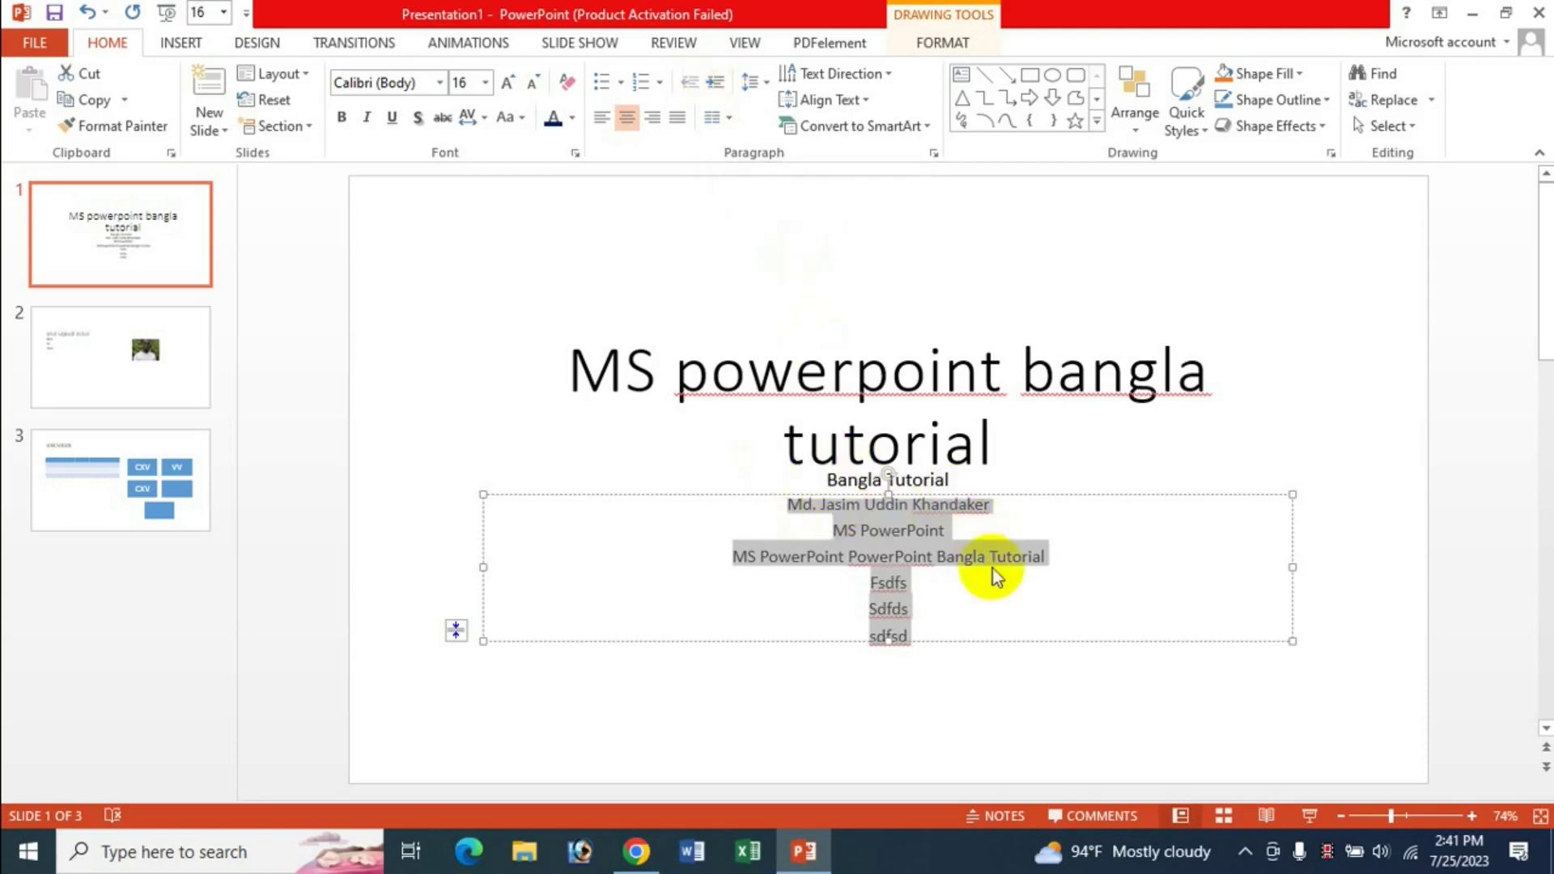
click(716, 84)
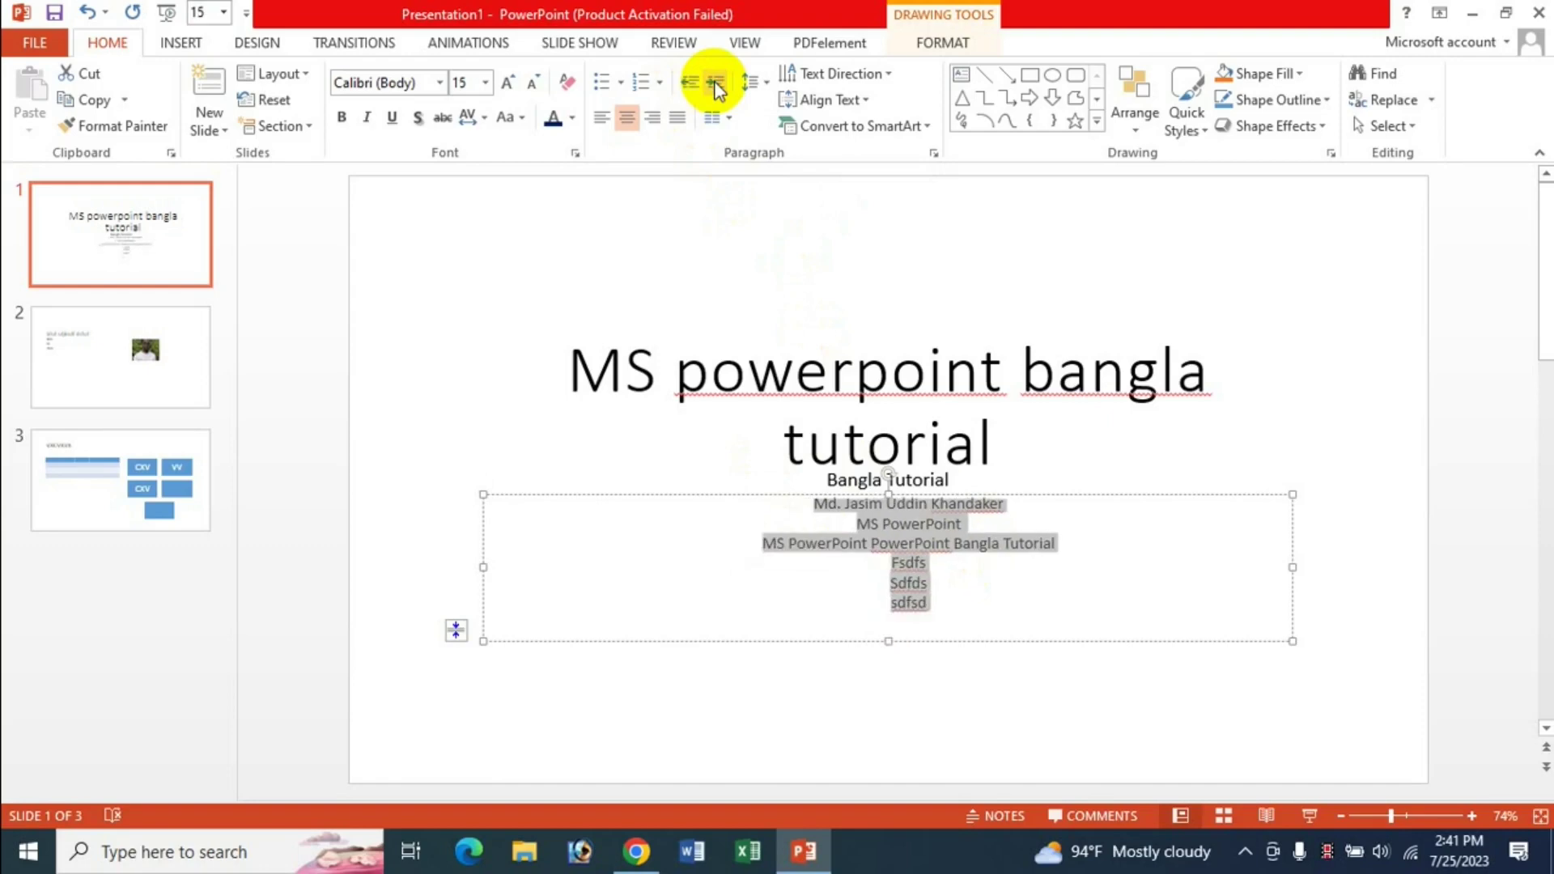
click(716, 84)
click(716, 84)
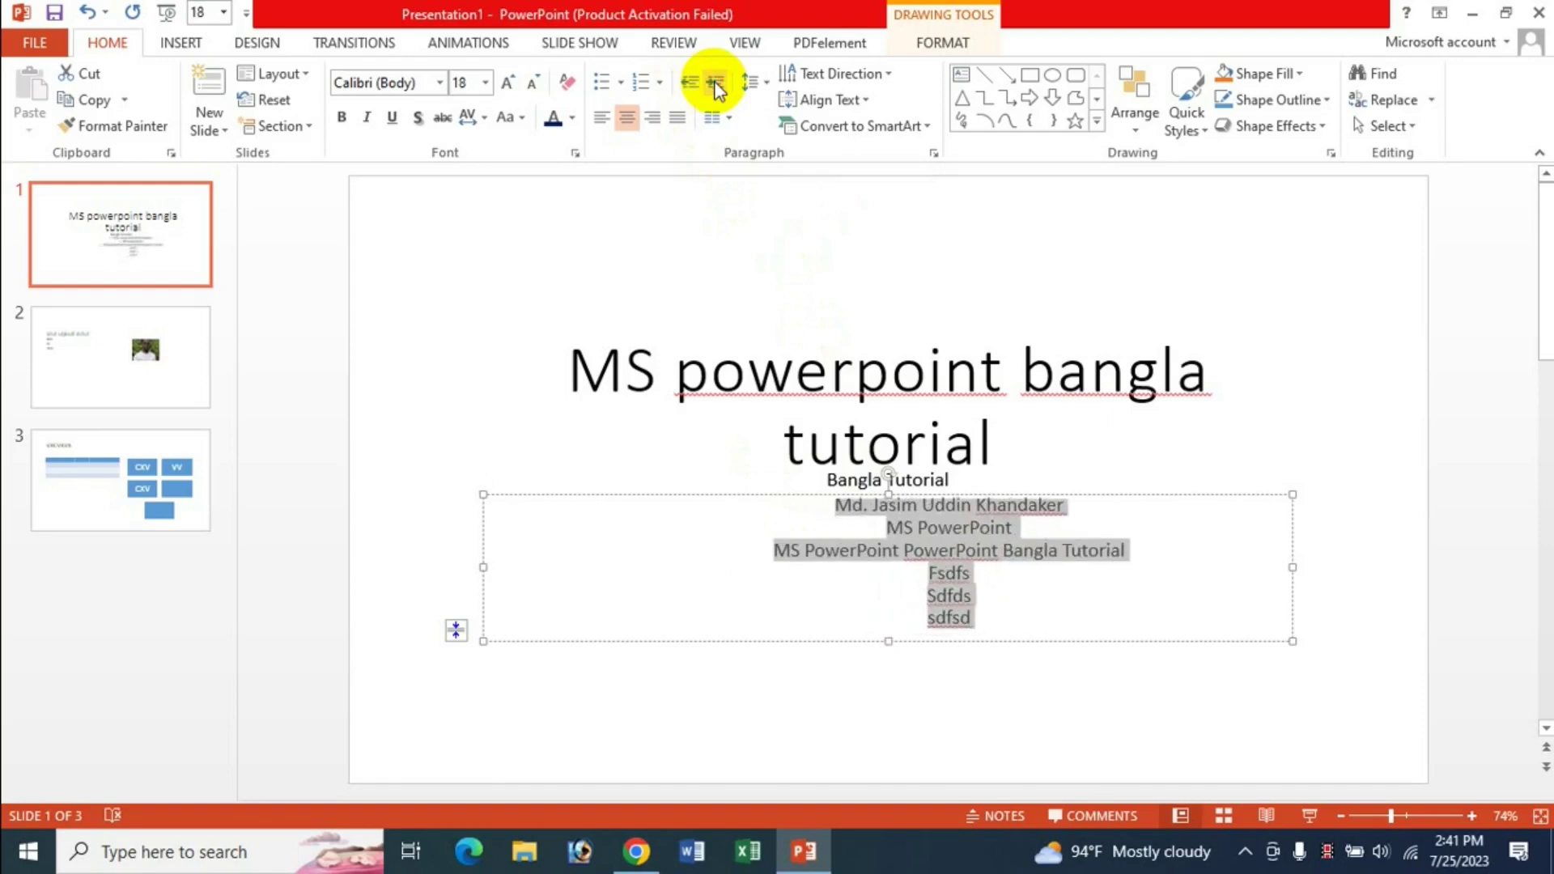
click(715, 84)
click(715, 84)
click(716, 84)
click(716, 85)
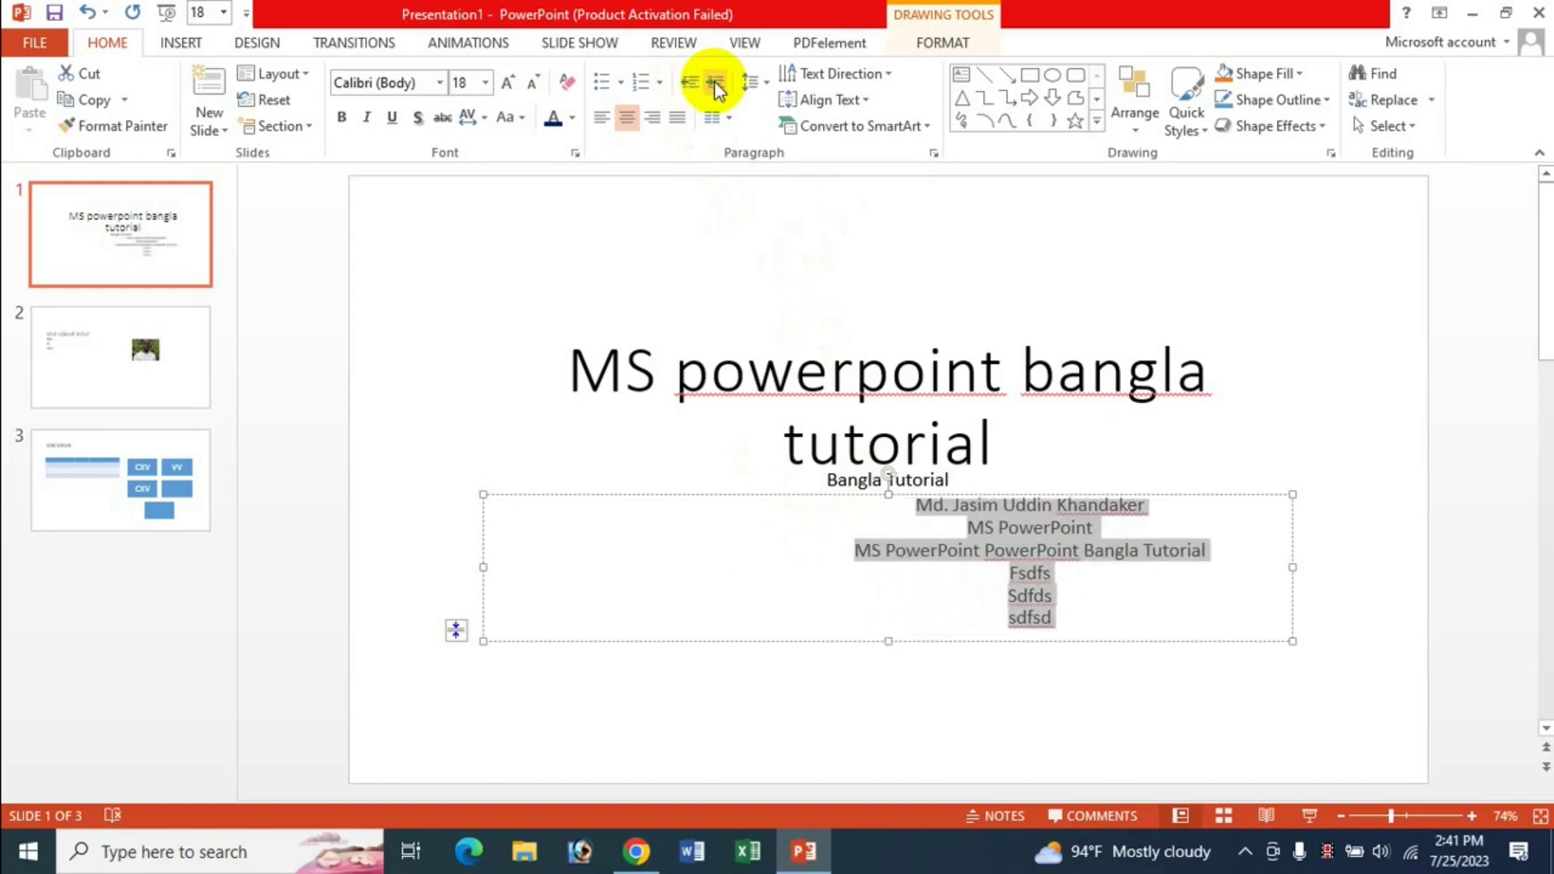
click(715, 84)
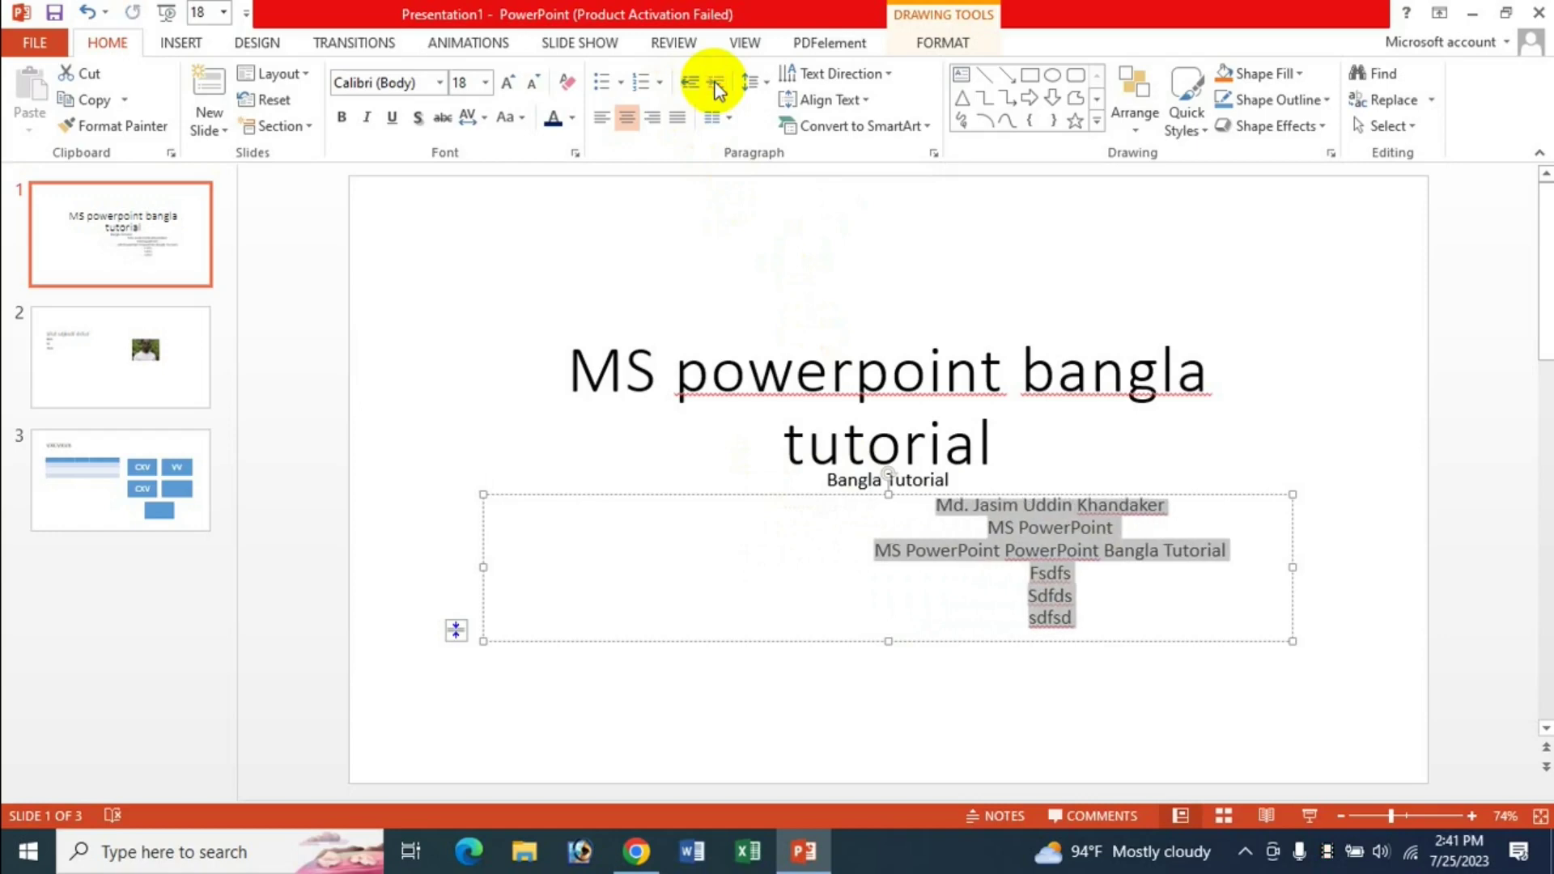
click(604, 126)
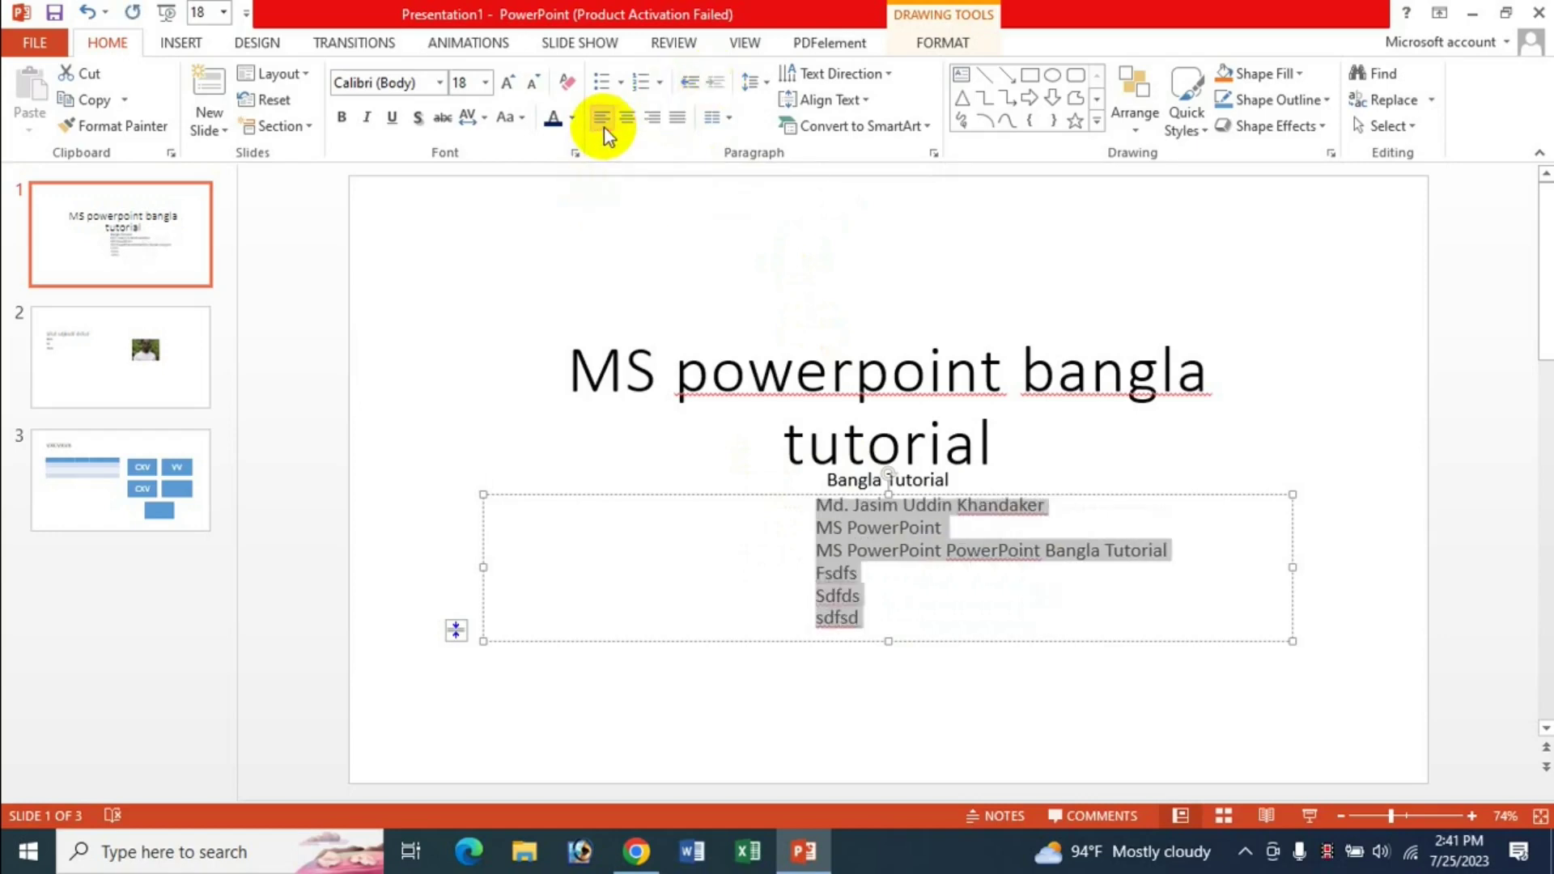
click(717, 89)
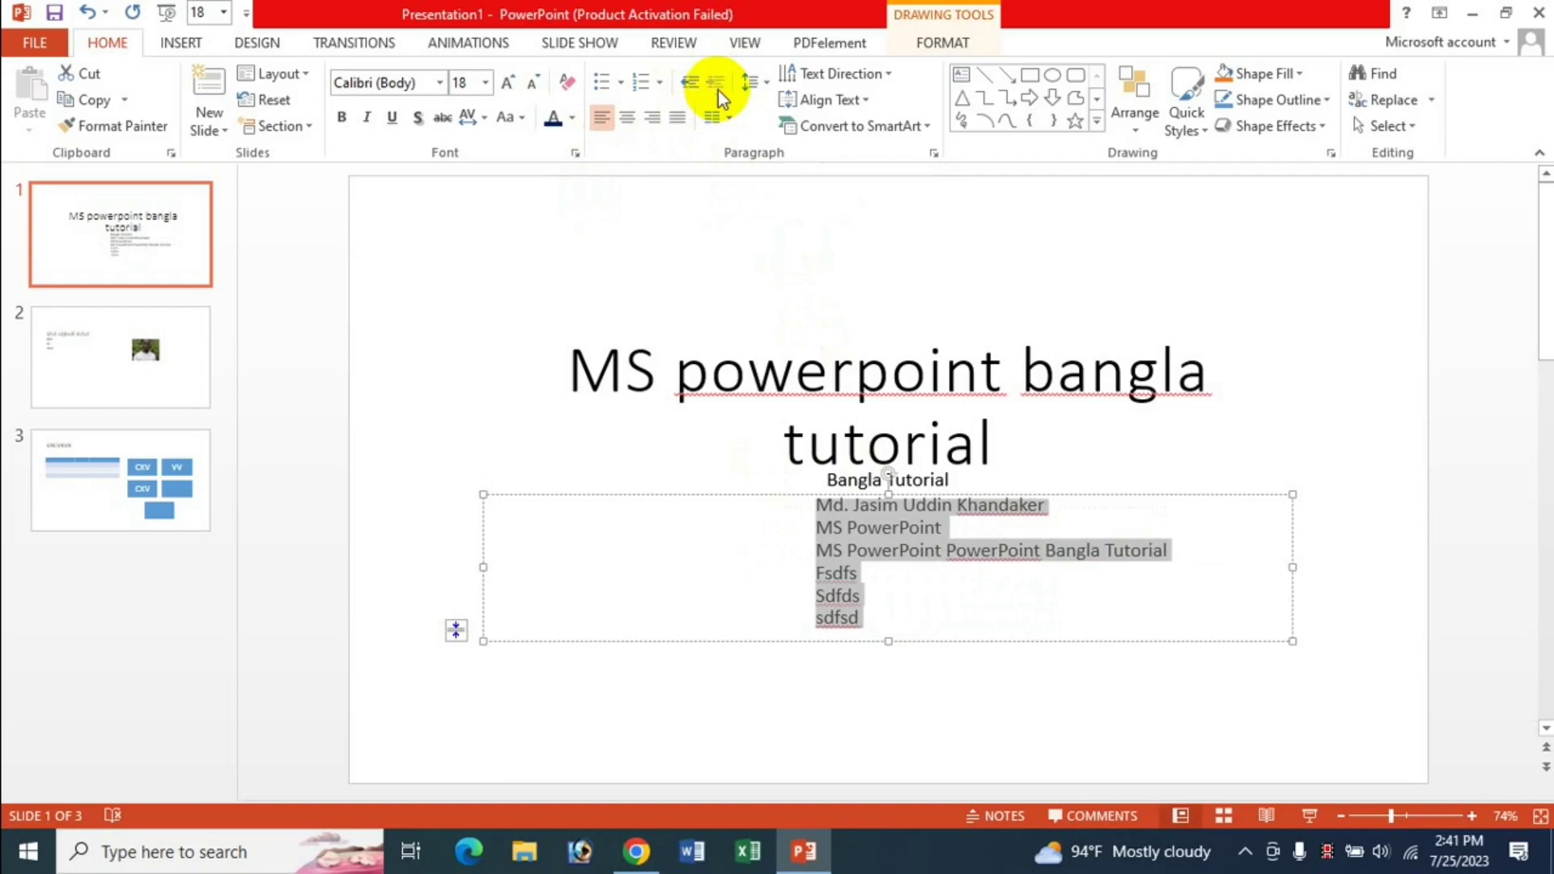
click(687, 84)
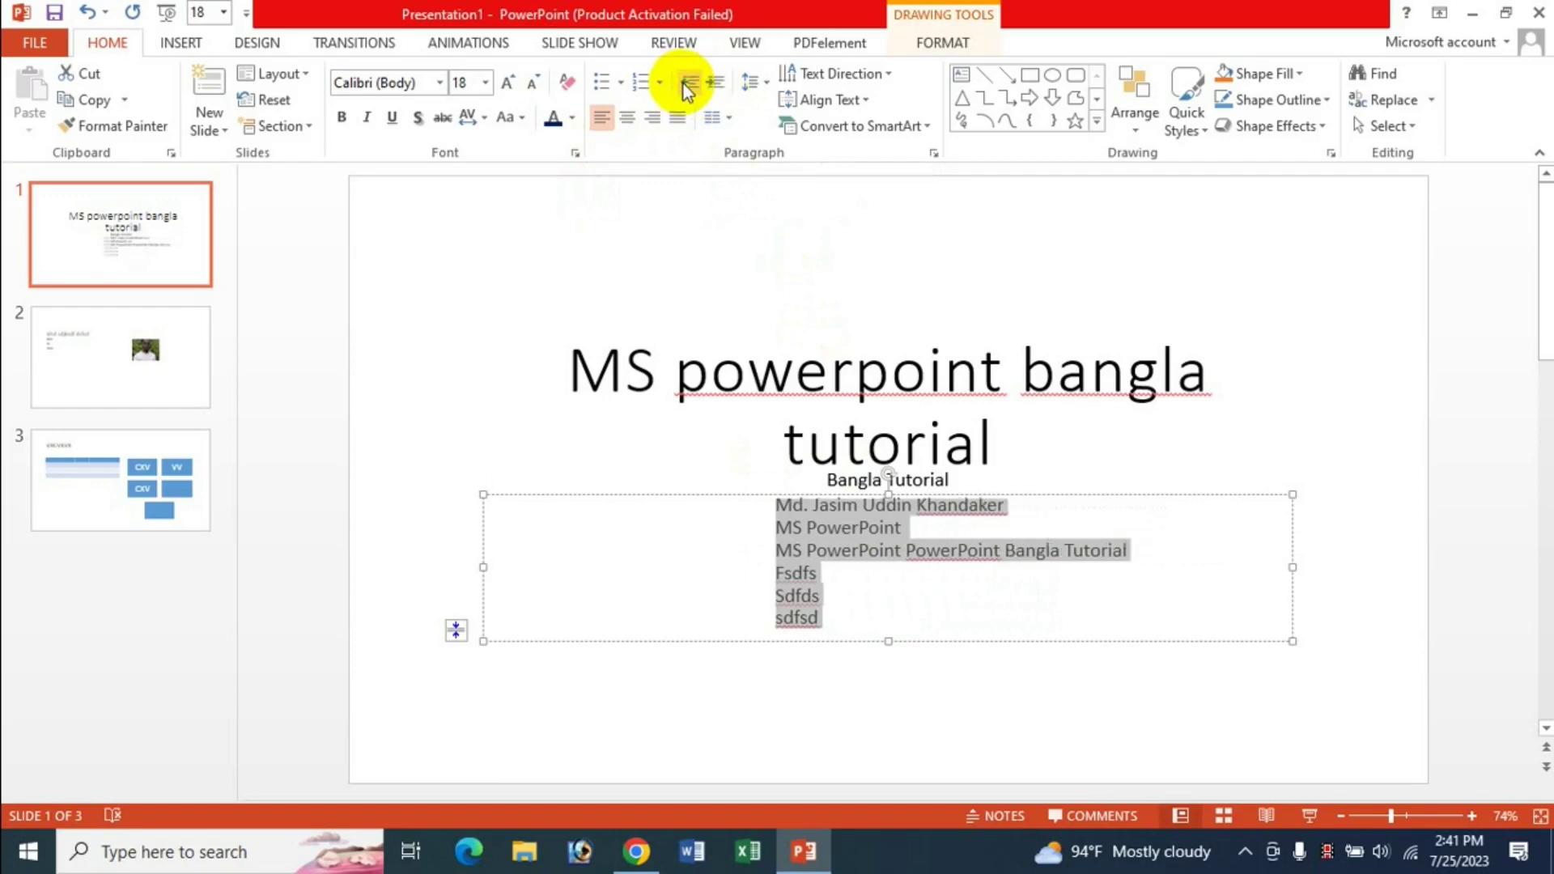
click(686, 84)
click(686, 84)
click(687, 84)
click(686, 84)
click(687, 85)
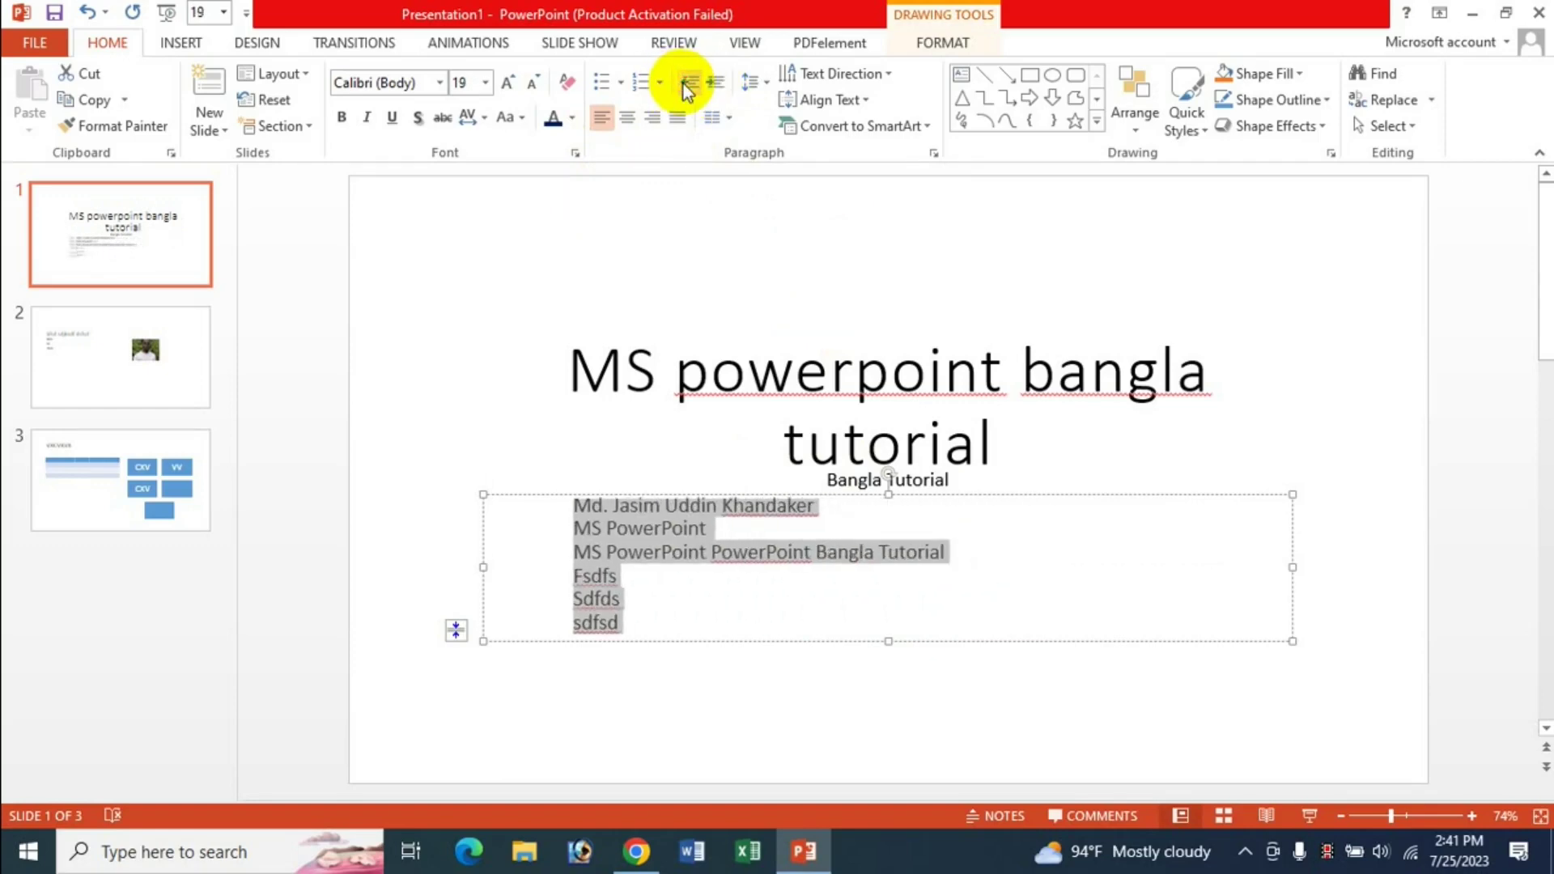
click(686, 84)
click(630, 120)
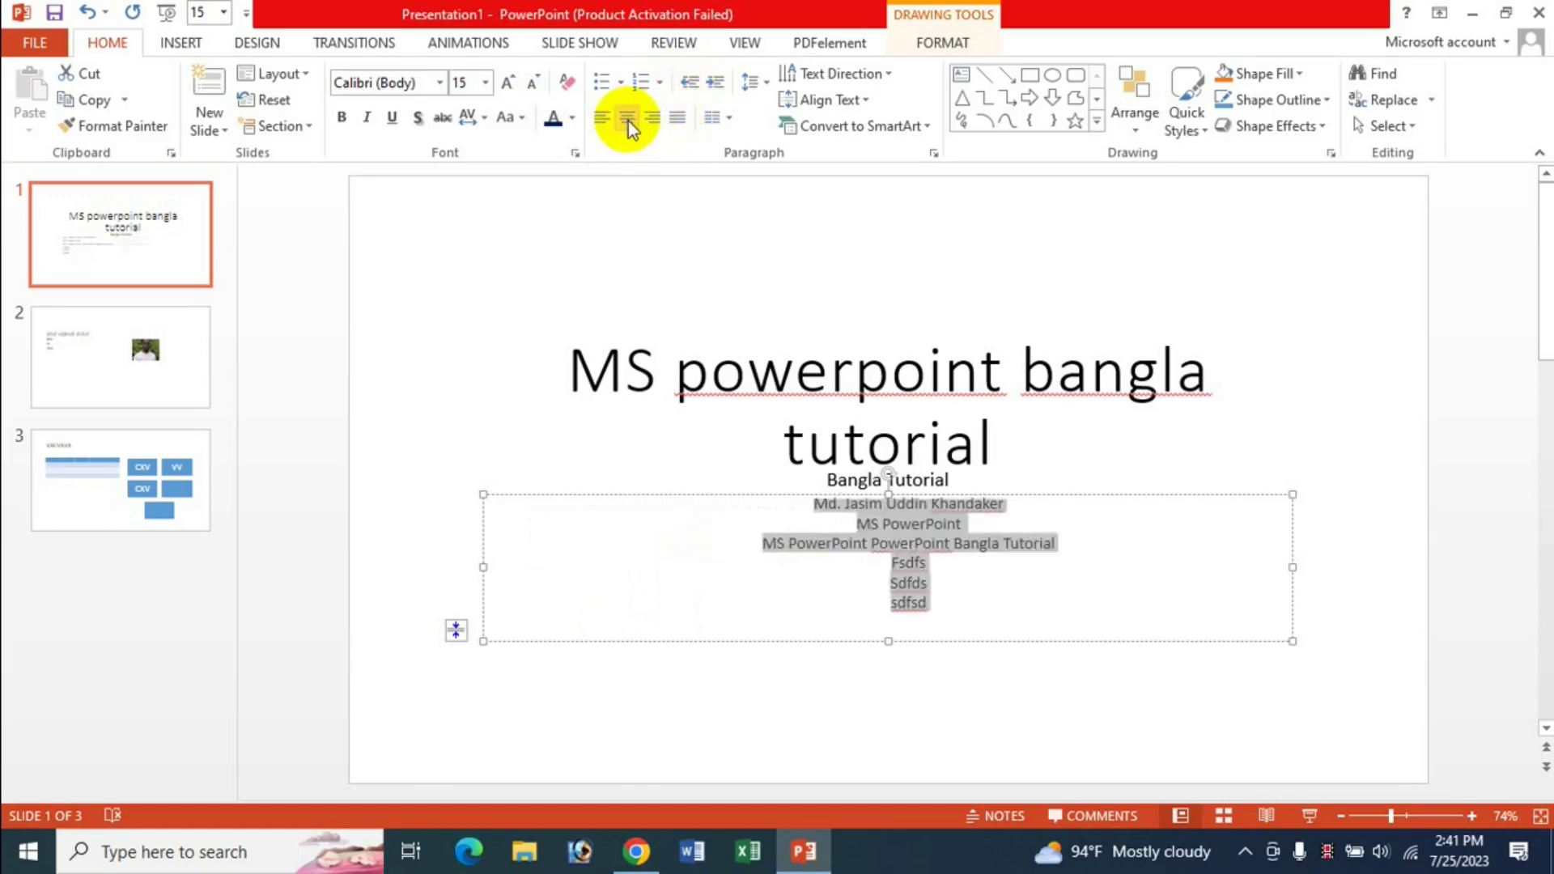
click(714, 85)
click(714, 86)
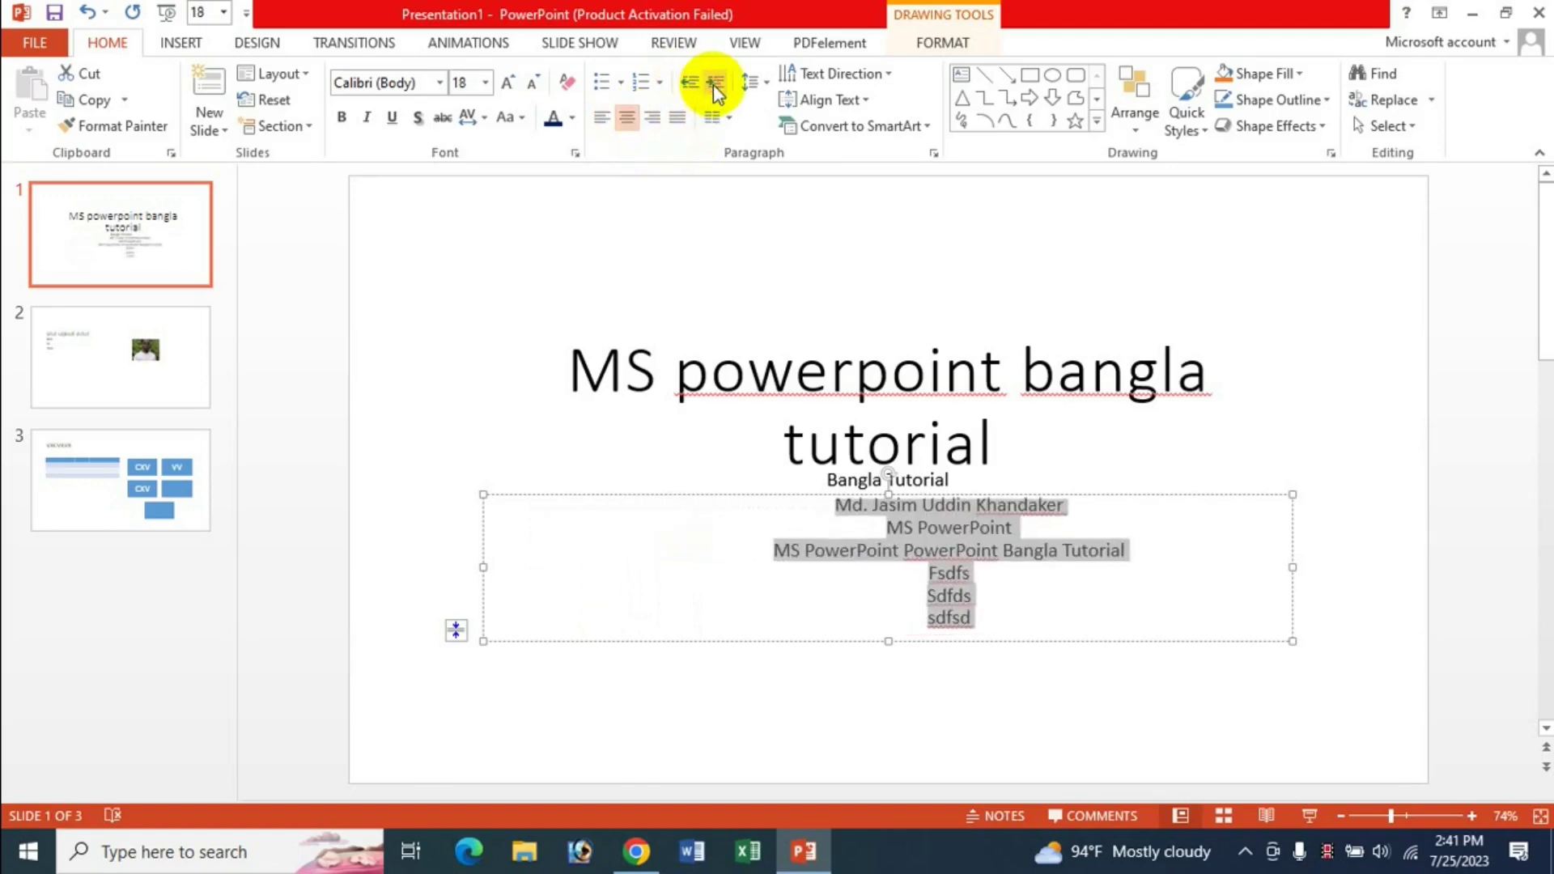
click(714, 86)
click(714, 86)
click(689, 86)
click(690, 86)
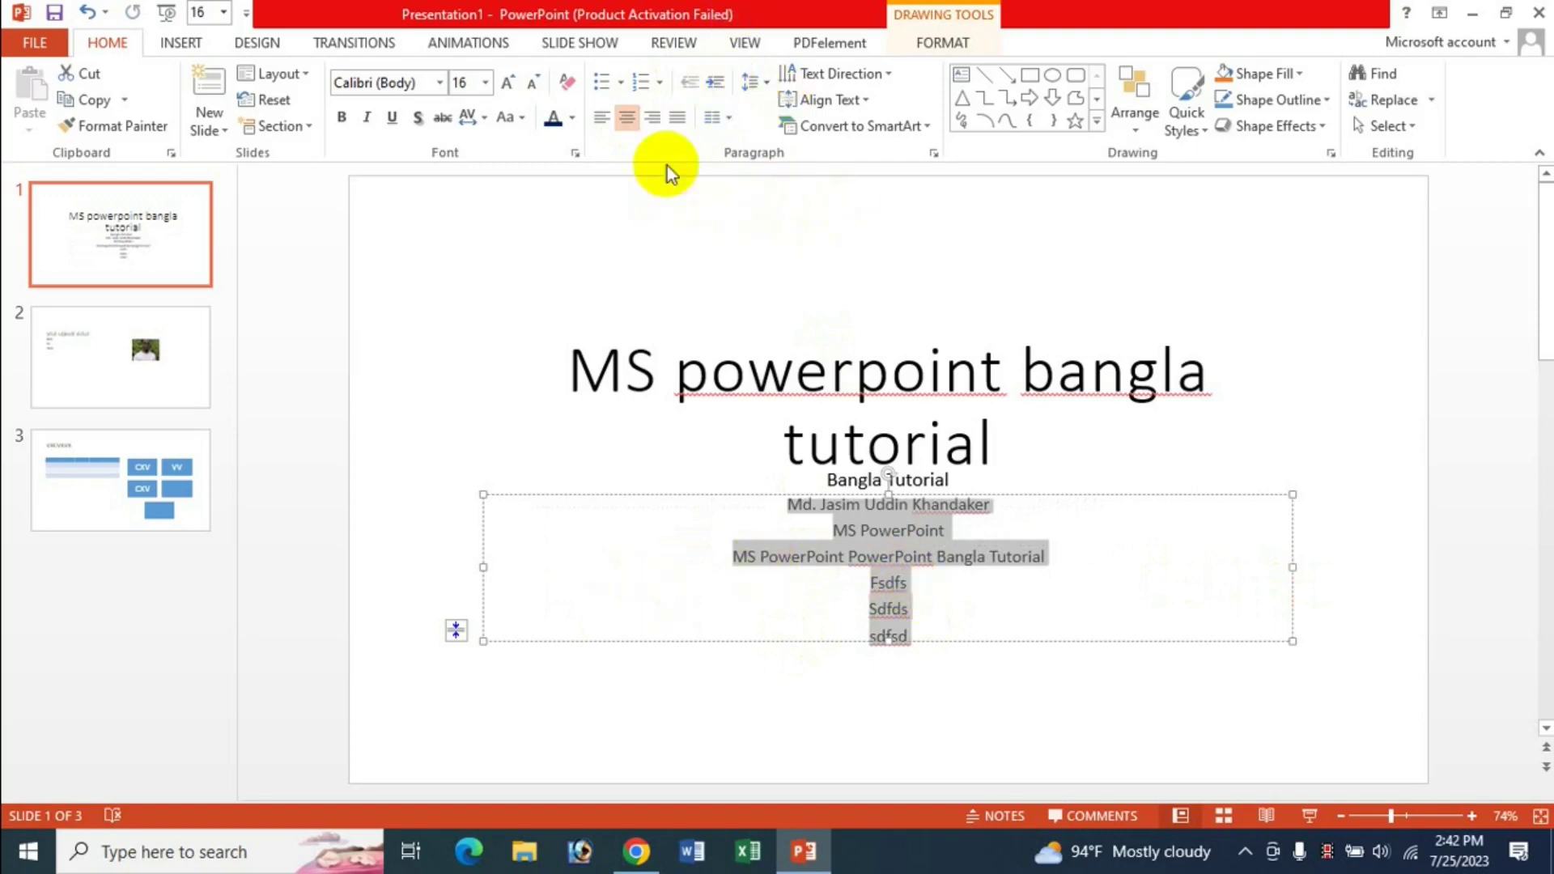
Try 2.5 and then a 4.5 multiple line spacing on the body text before returning to 1.0.
click(769, 84)
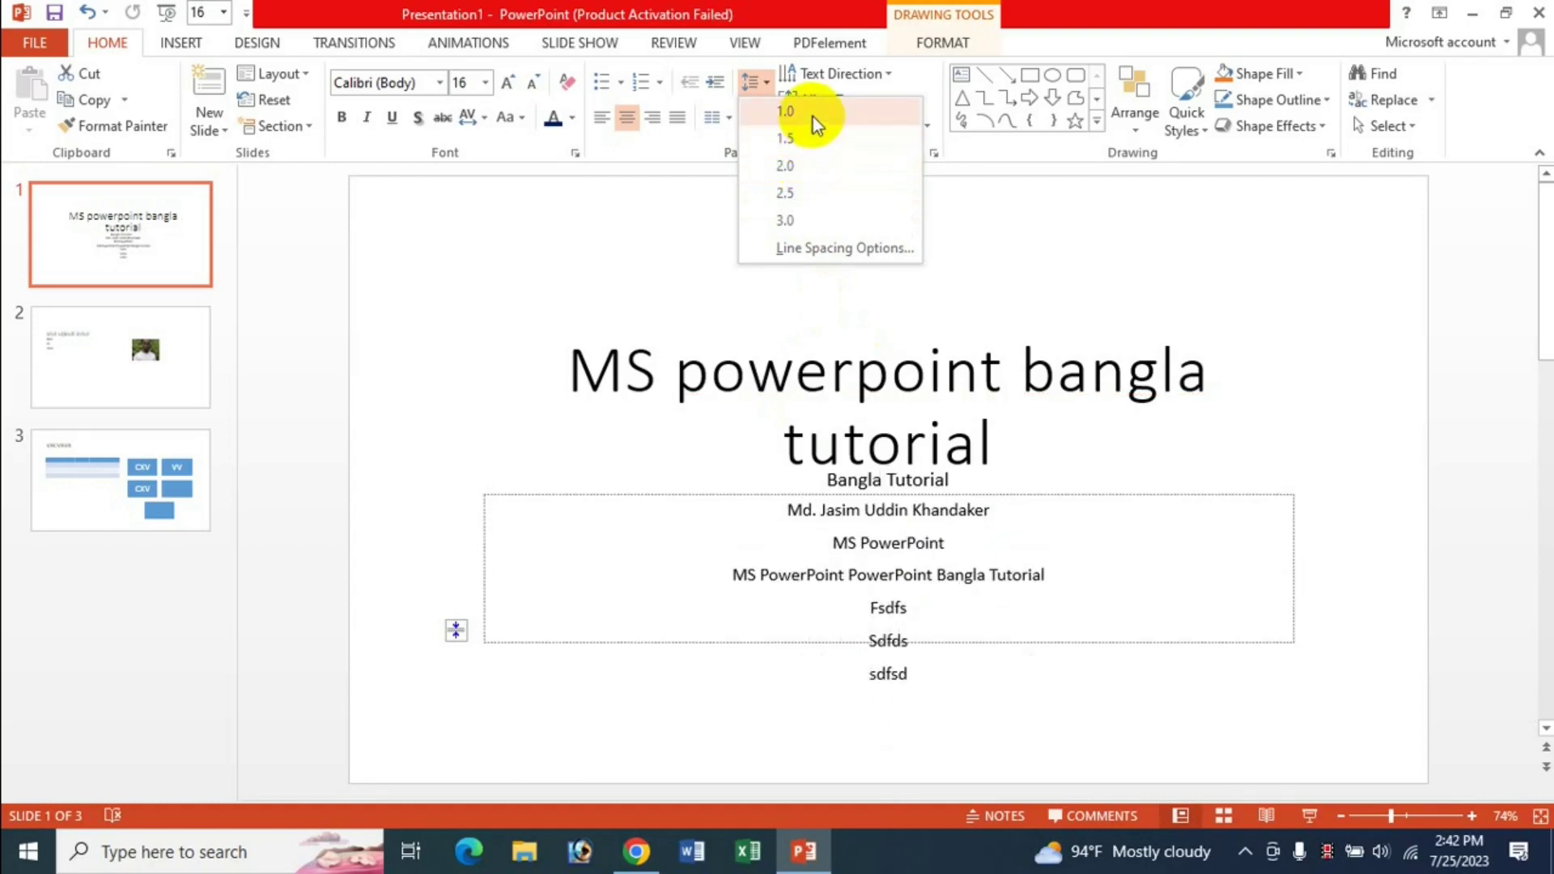
click(805, 191)
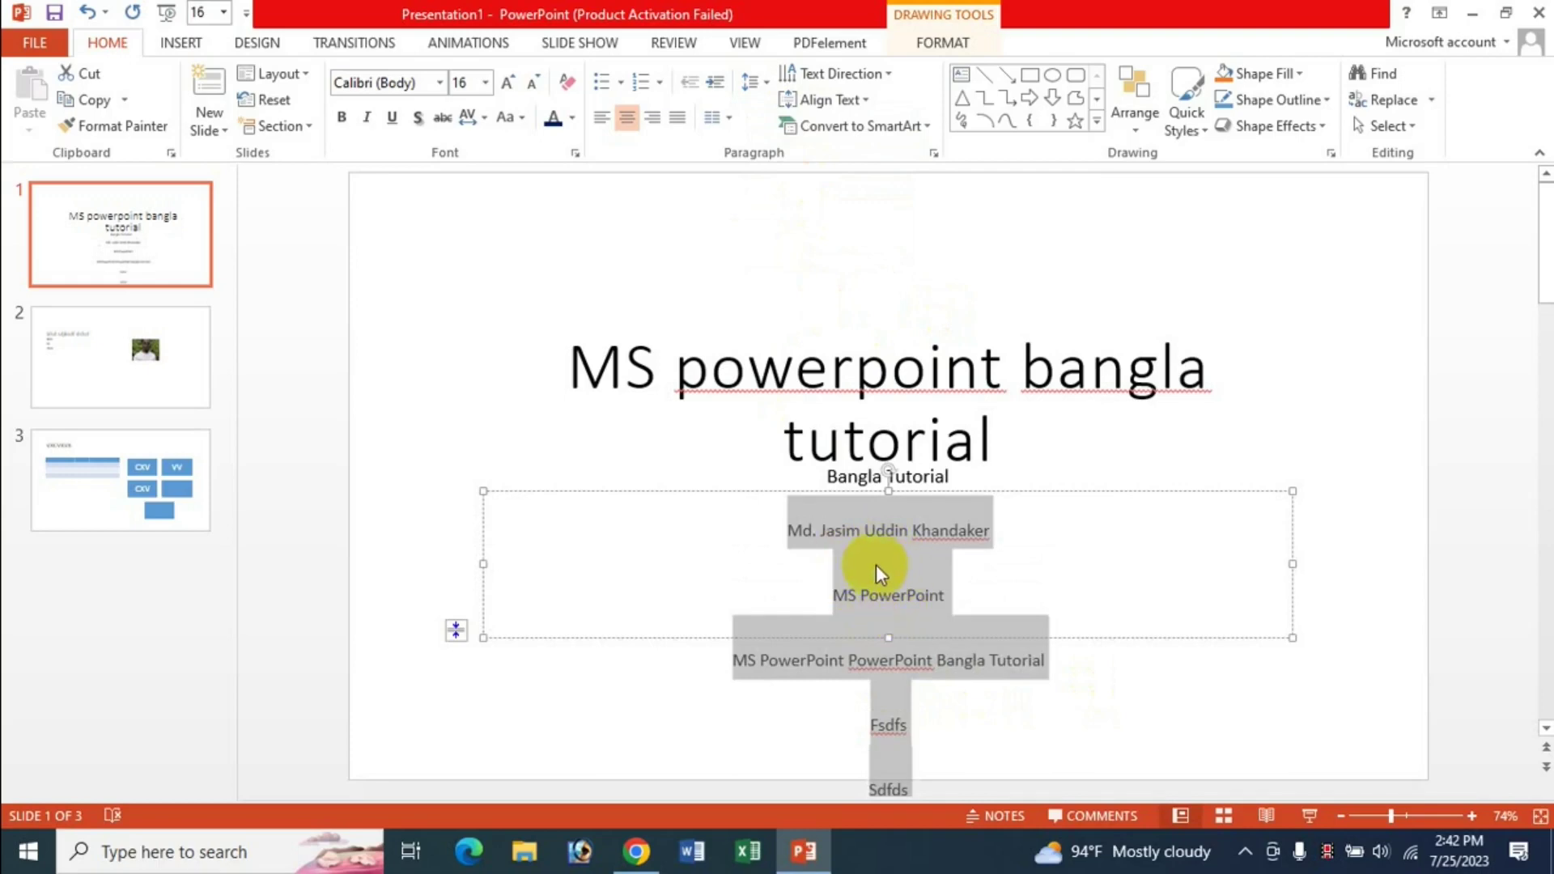
click(761, 84)
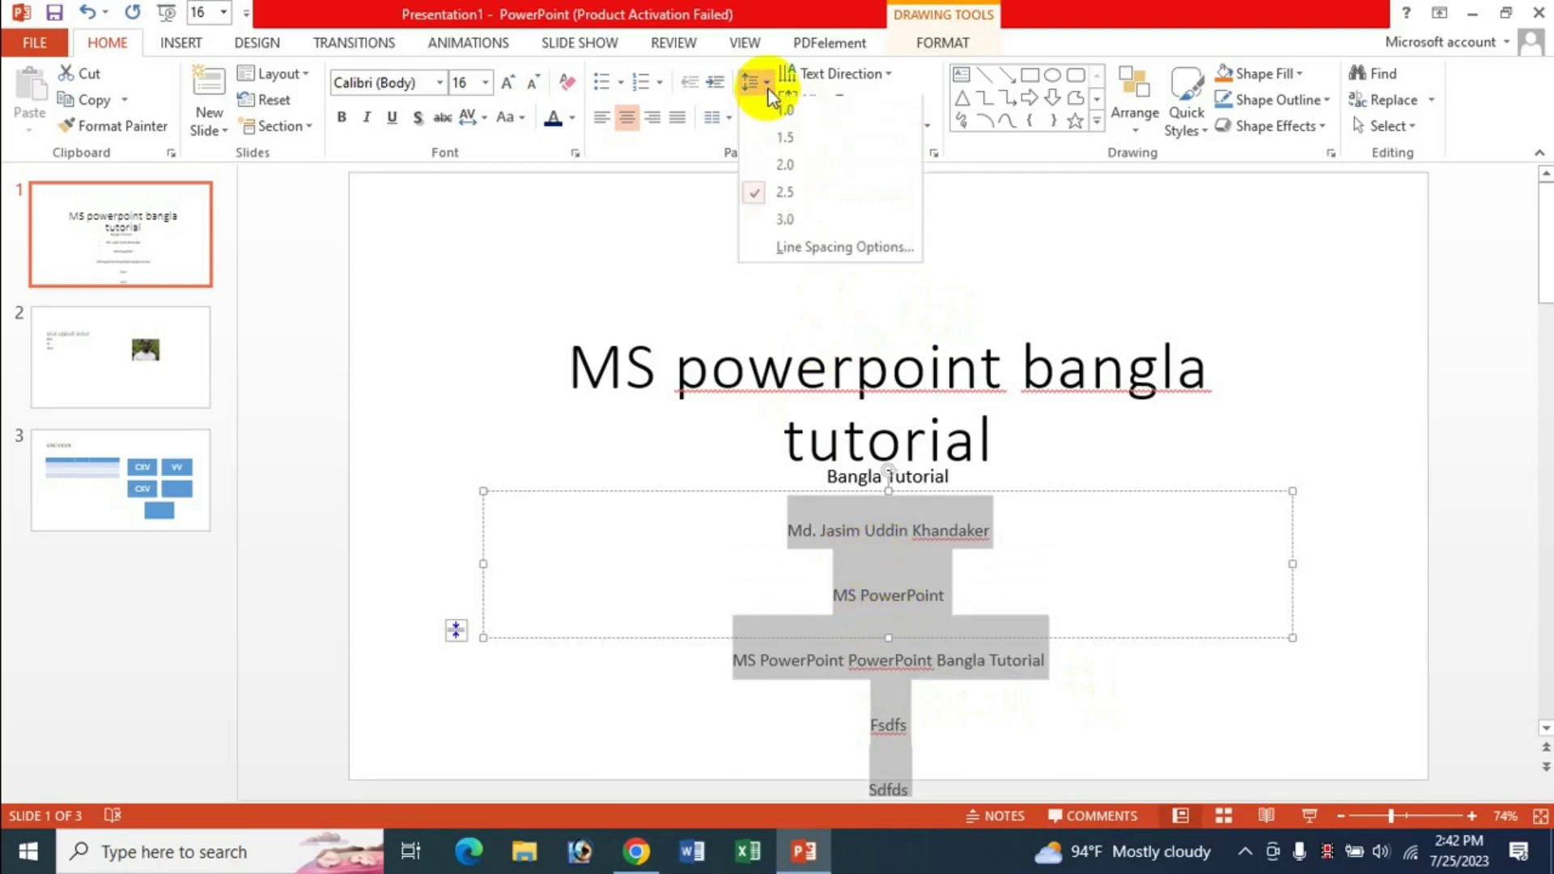
click(853, 256)
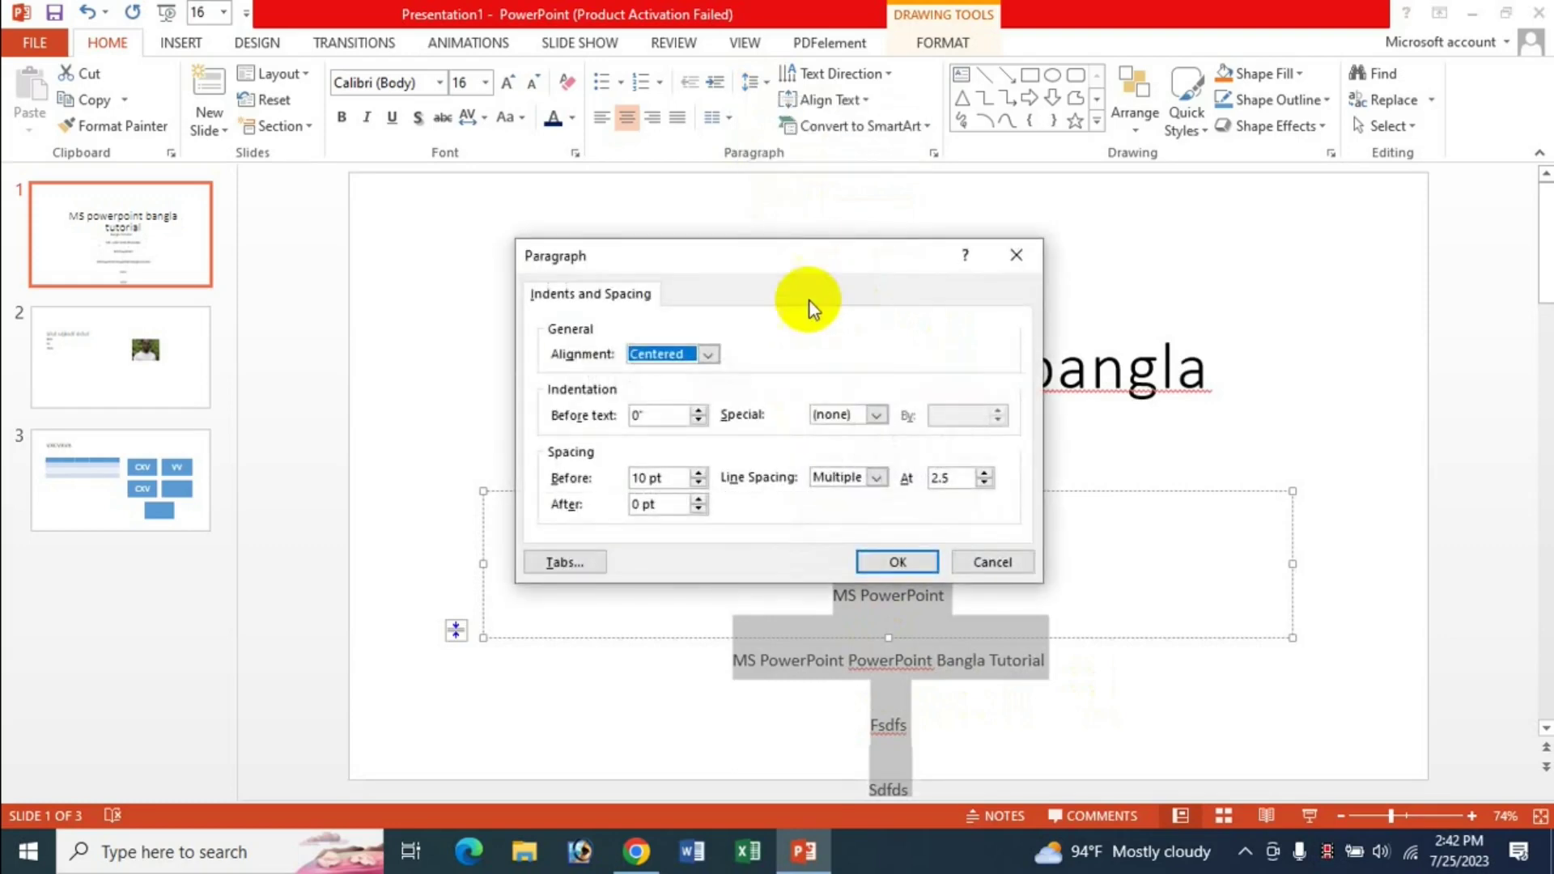
drag(774, 254, 863, 109)
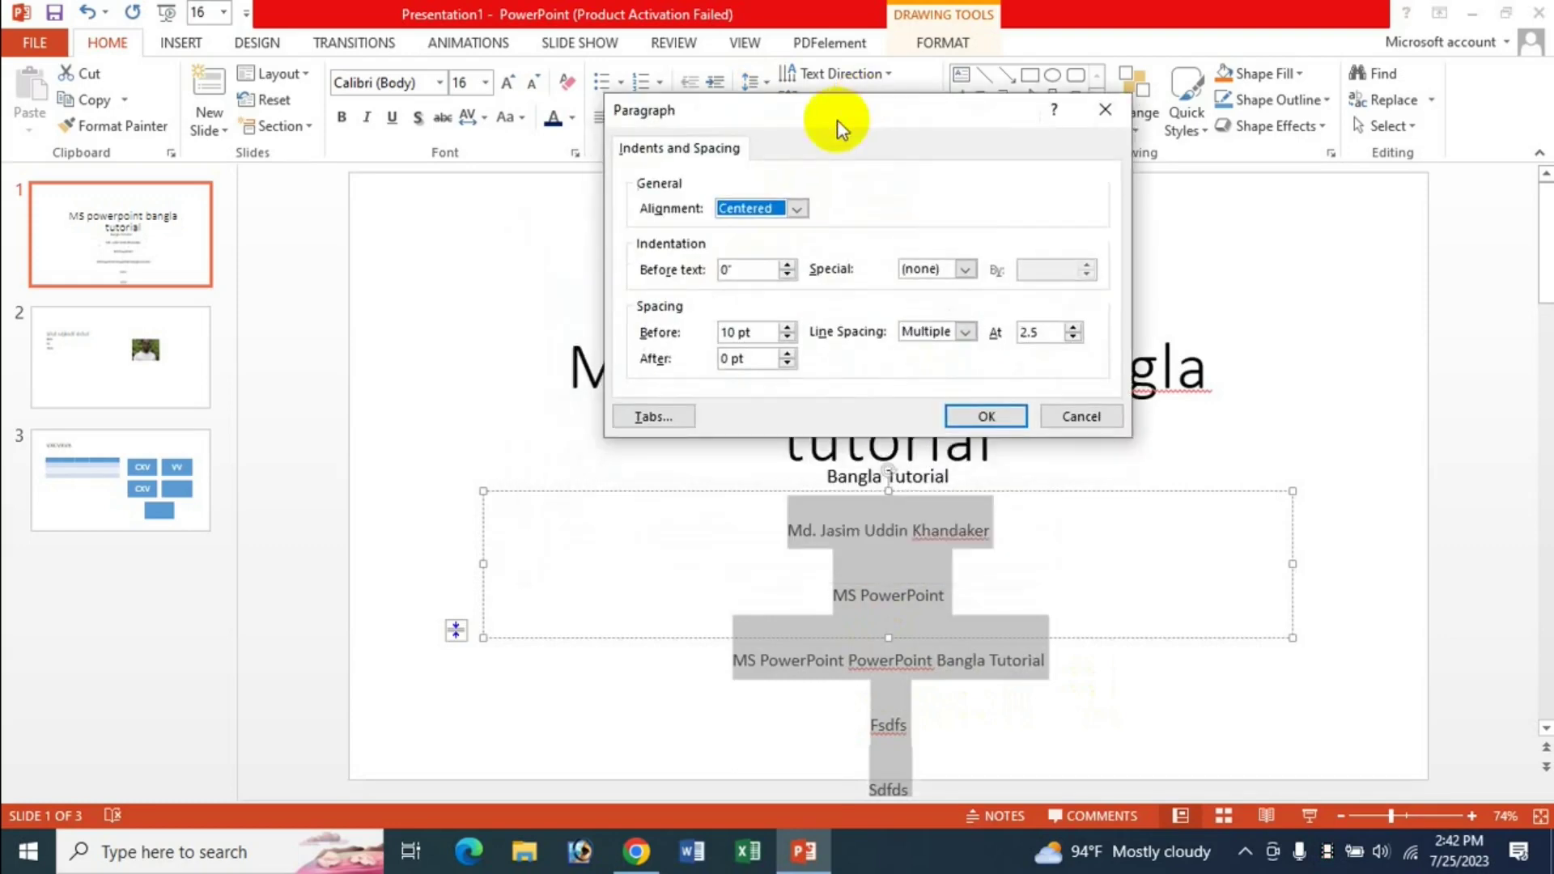
click(958, 333)
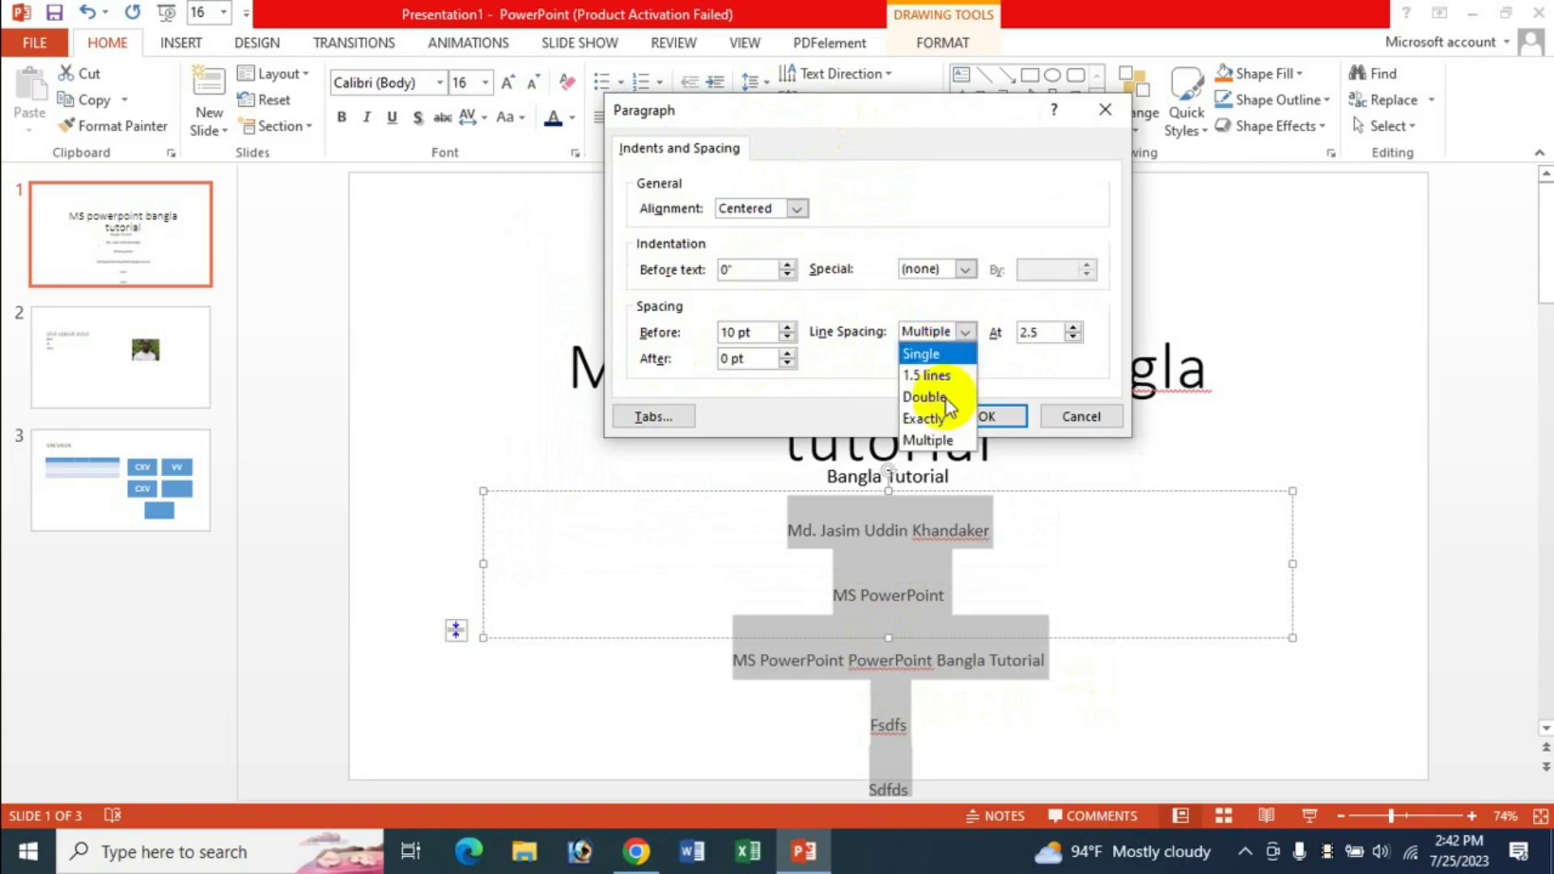
click(1053, 332)
click(1074, 327)
click(1074, 327)
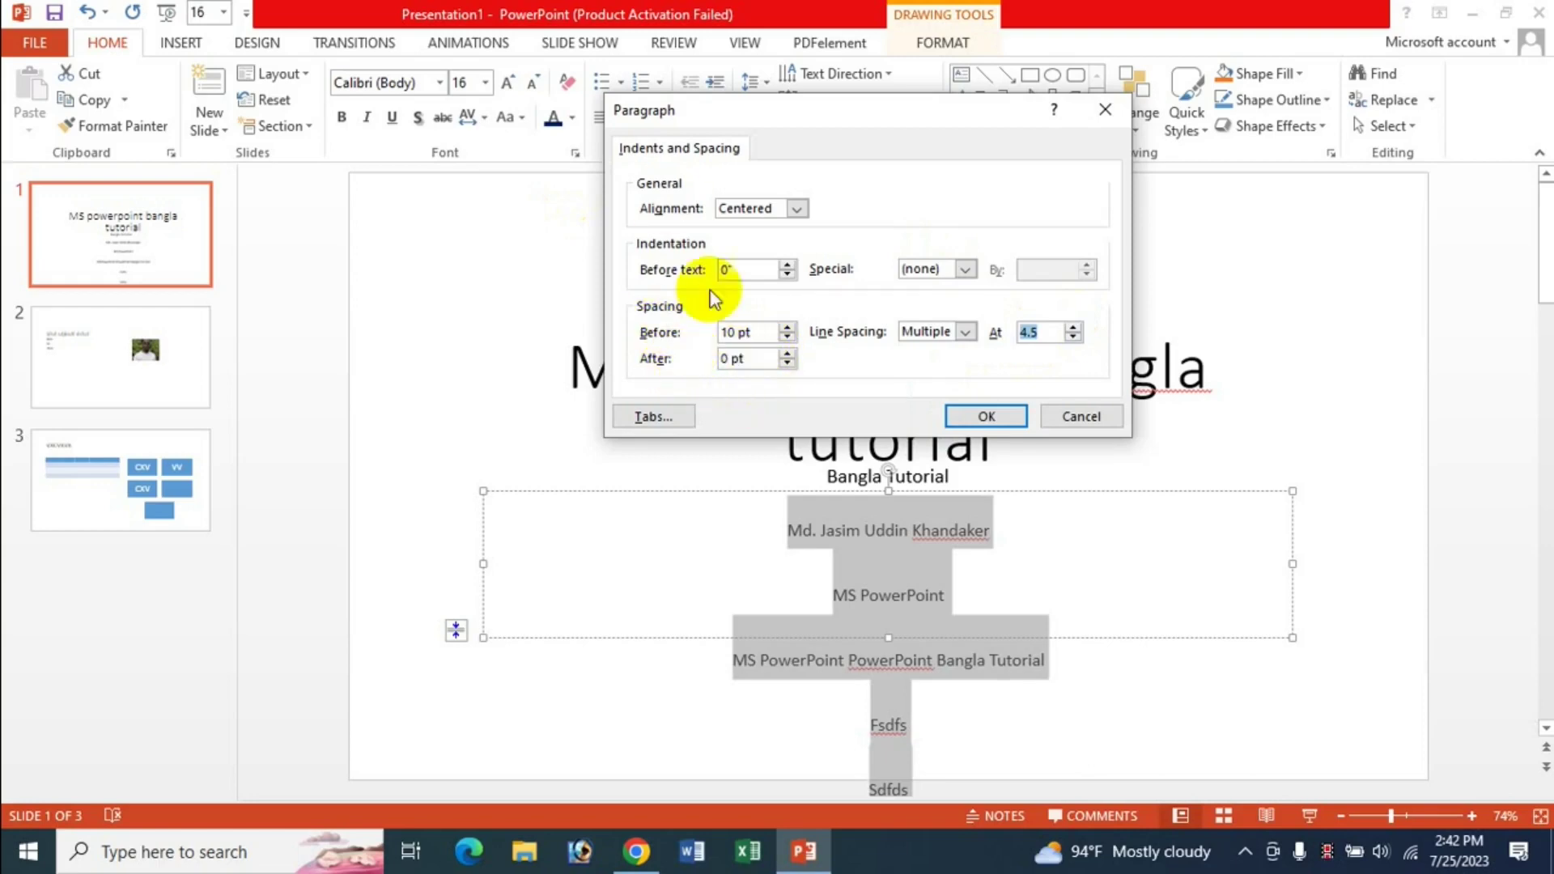
click(988, 417)
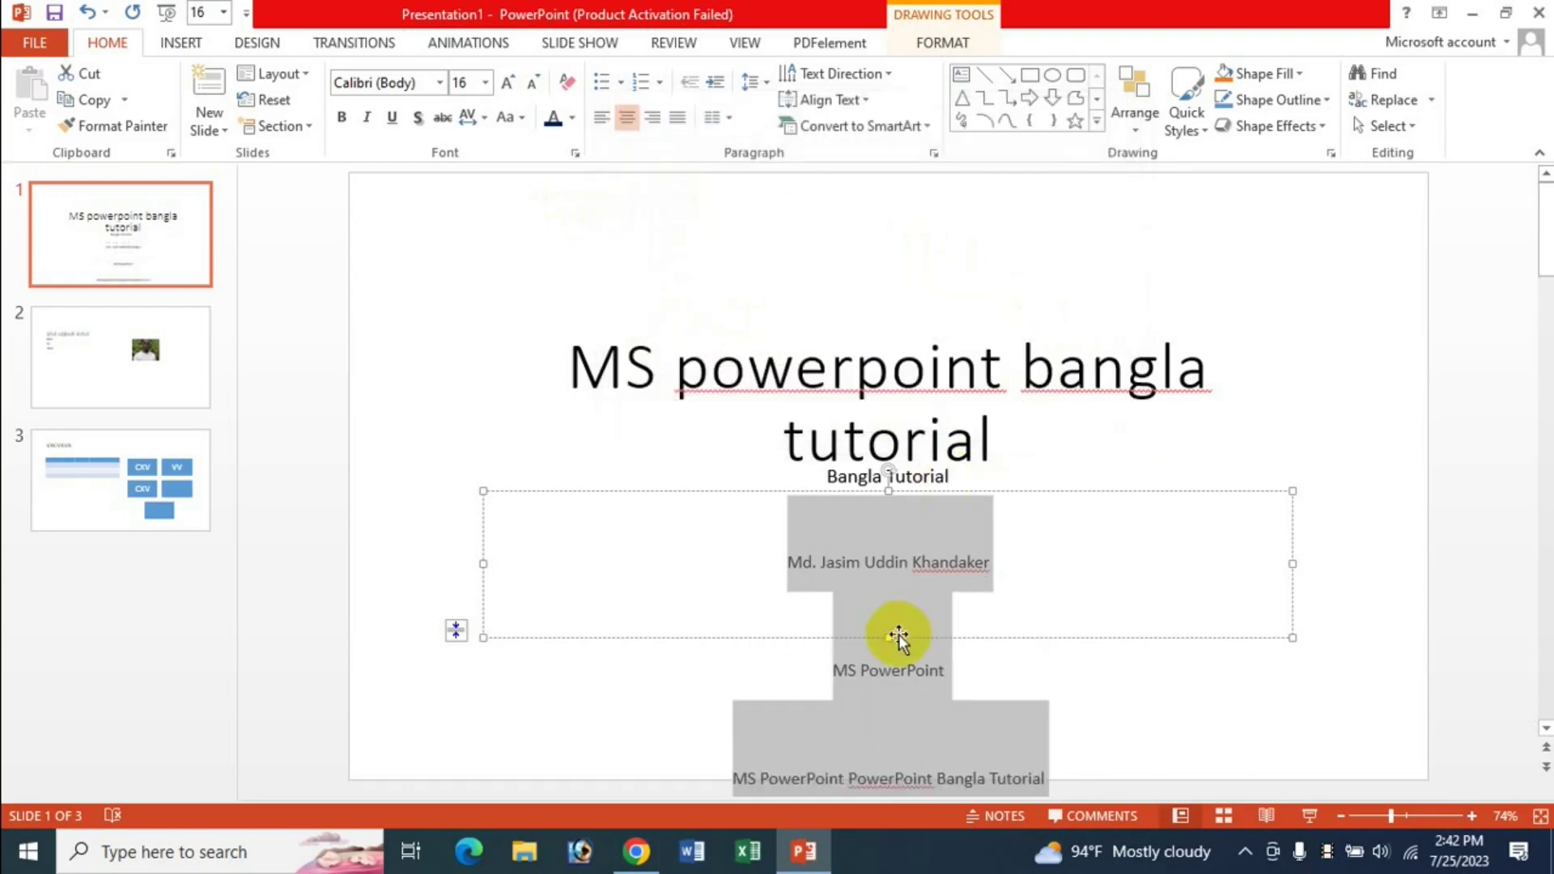
click(751, 82)
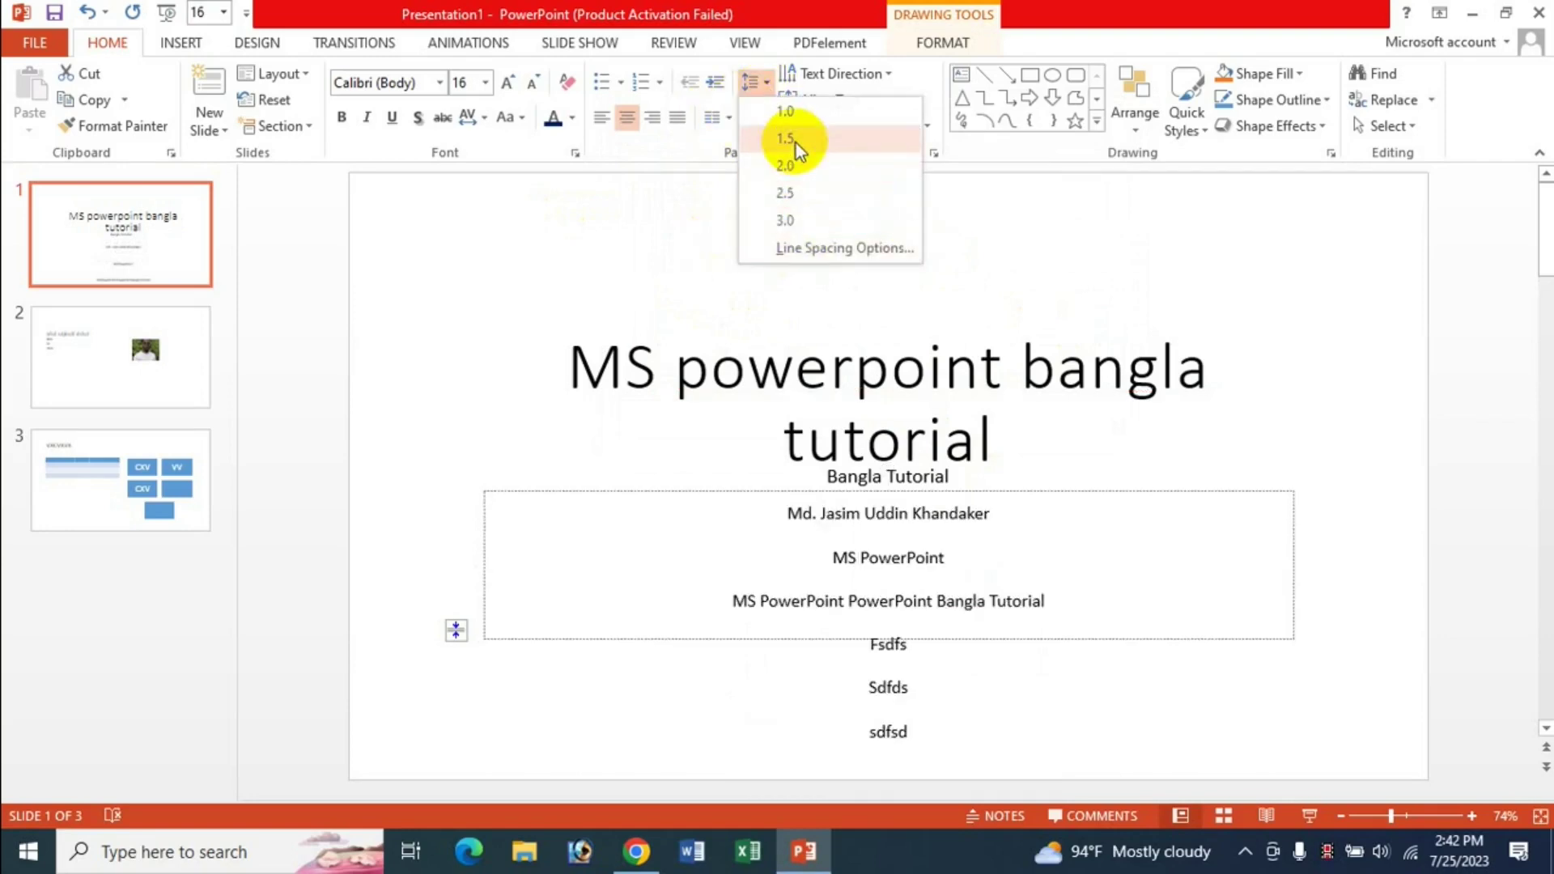
click(809, 111)
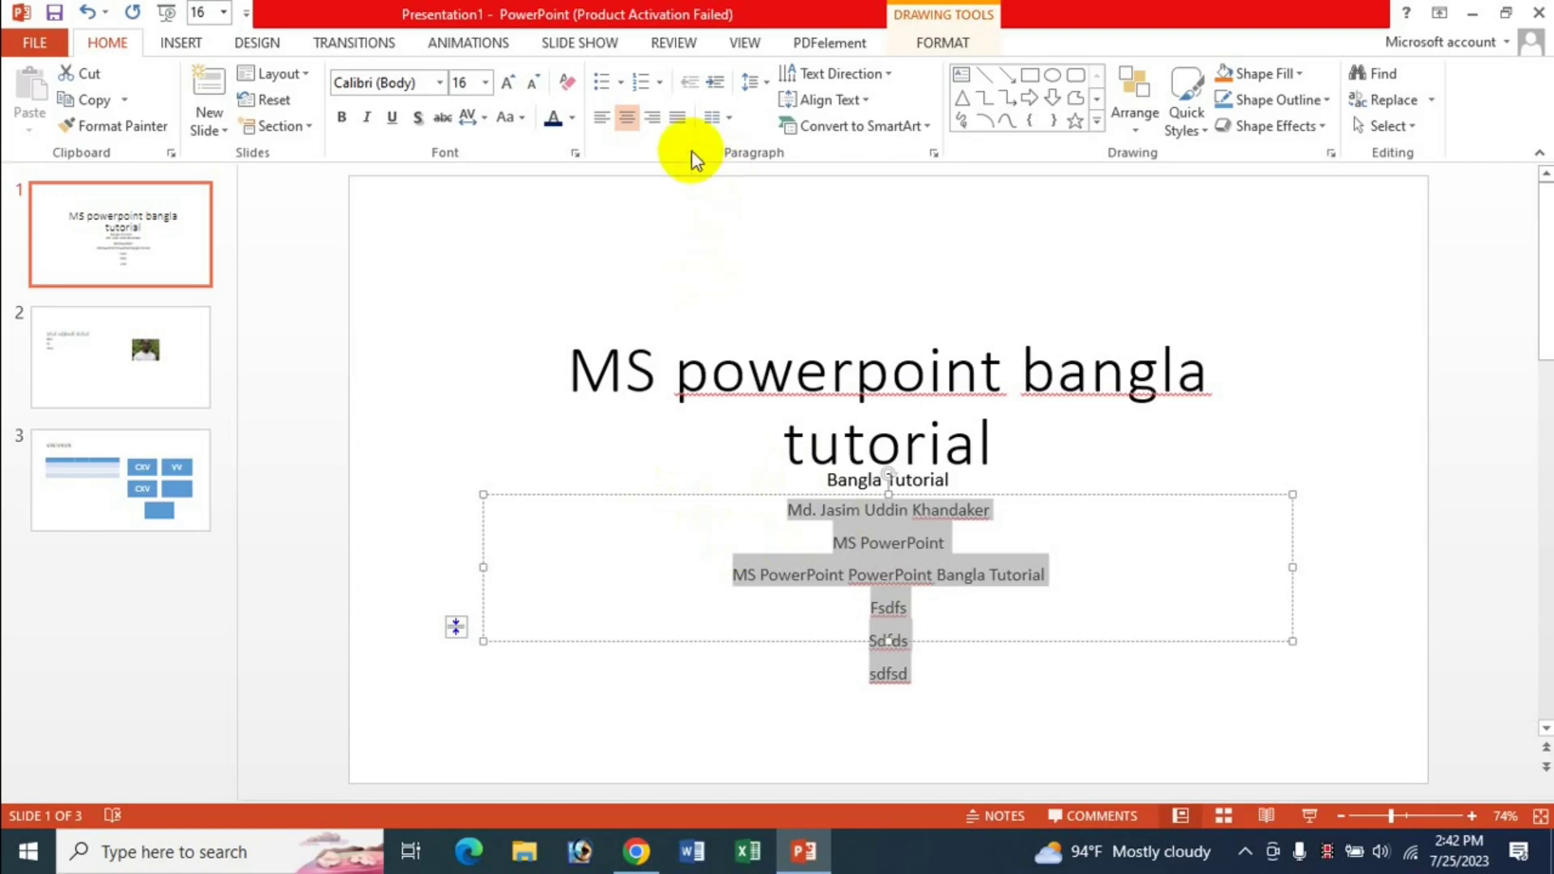
Cycle the body text through left, right and center alignment, finishing with Justify.
click(606, 126)
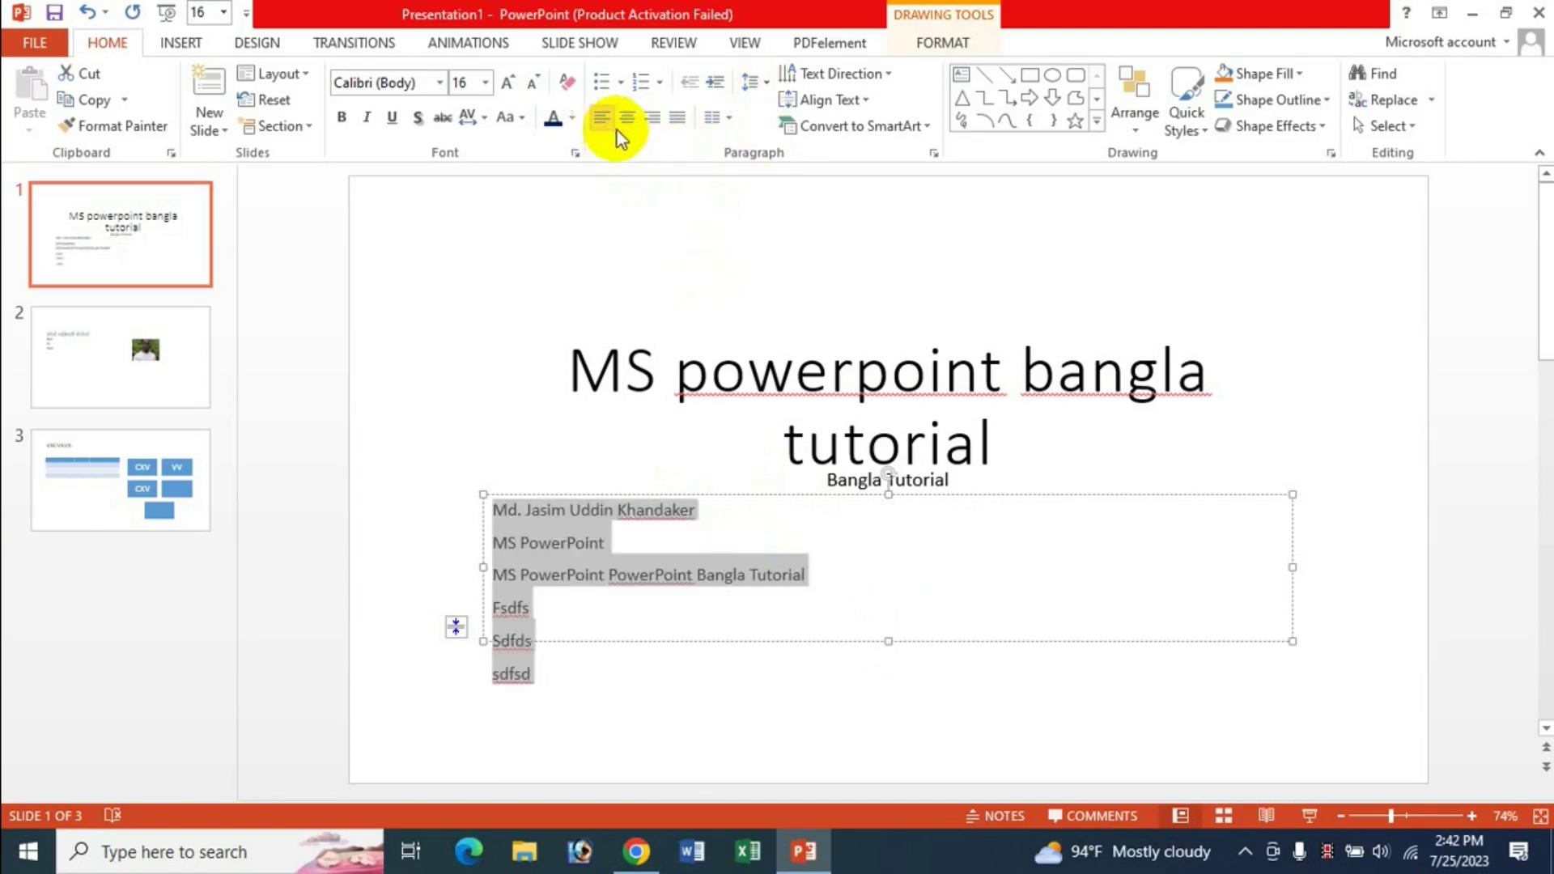
click(652, 124)
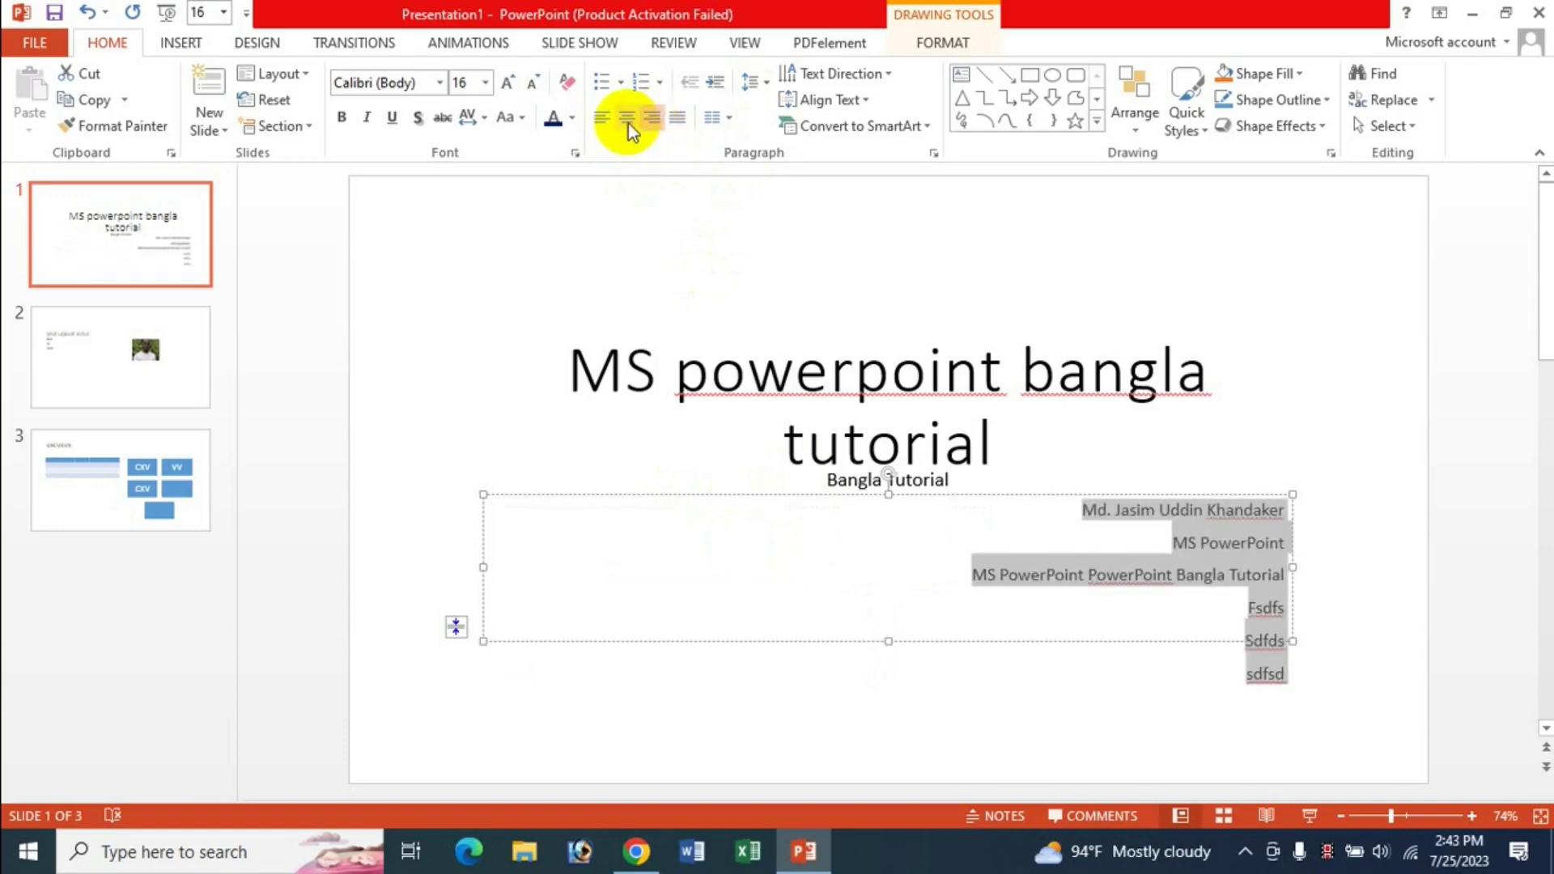
click(629, 123)
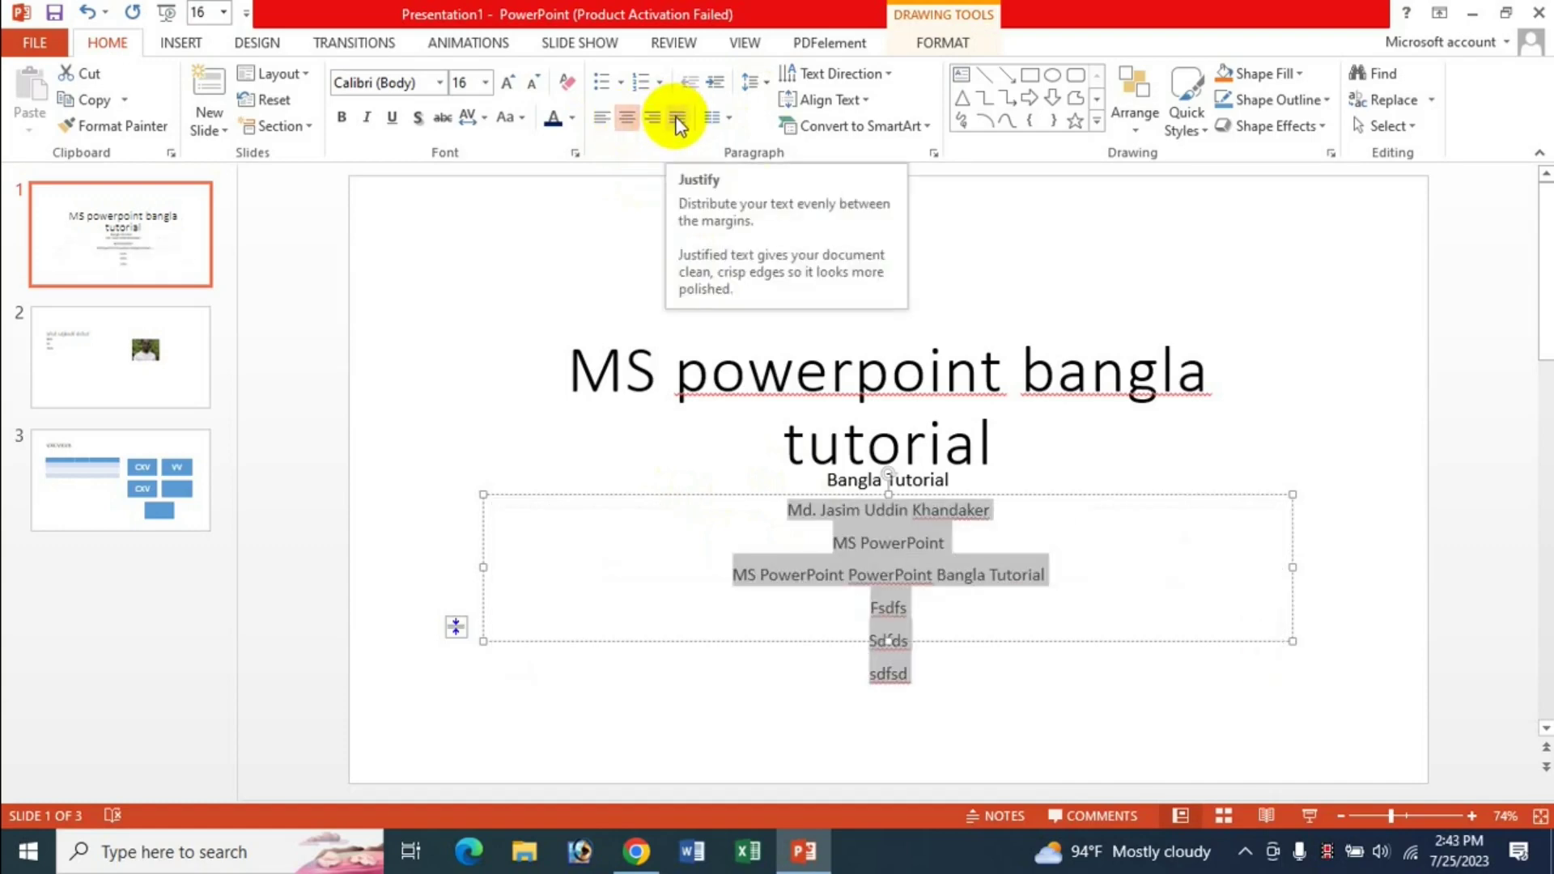
click(678, 120)
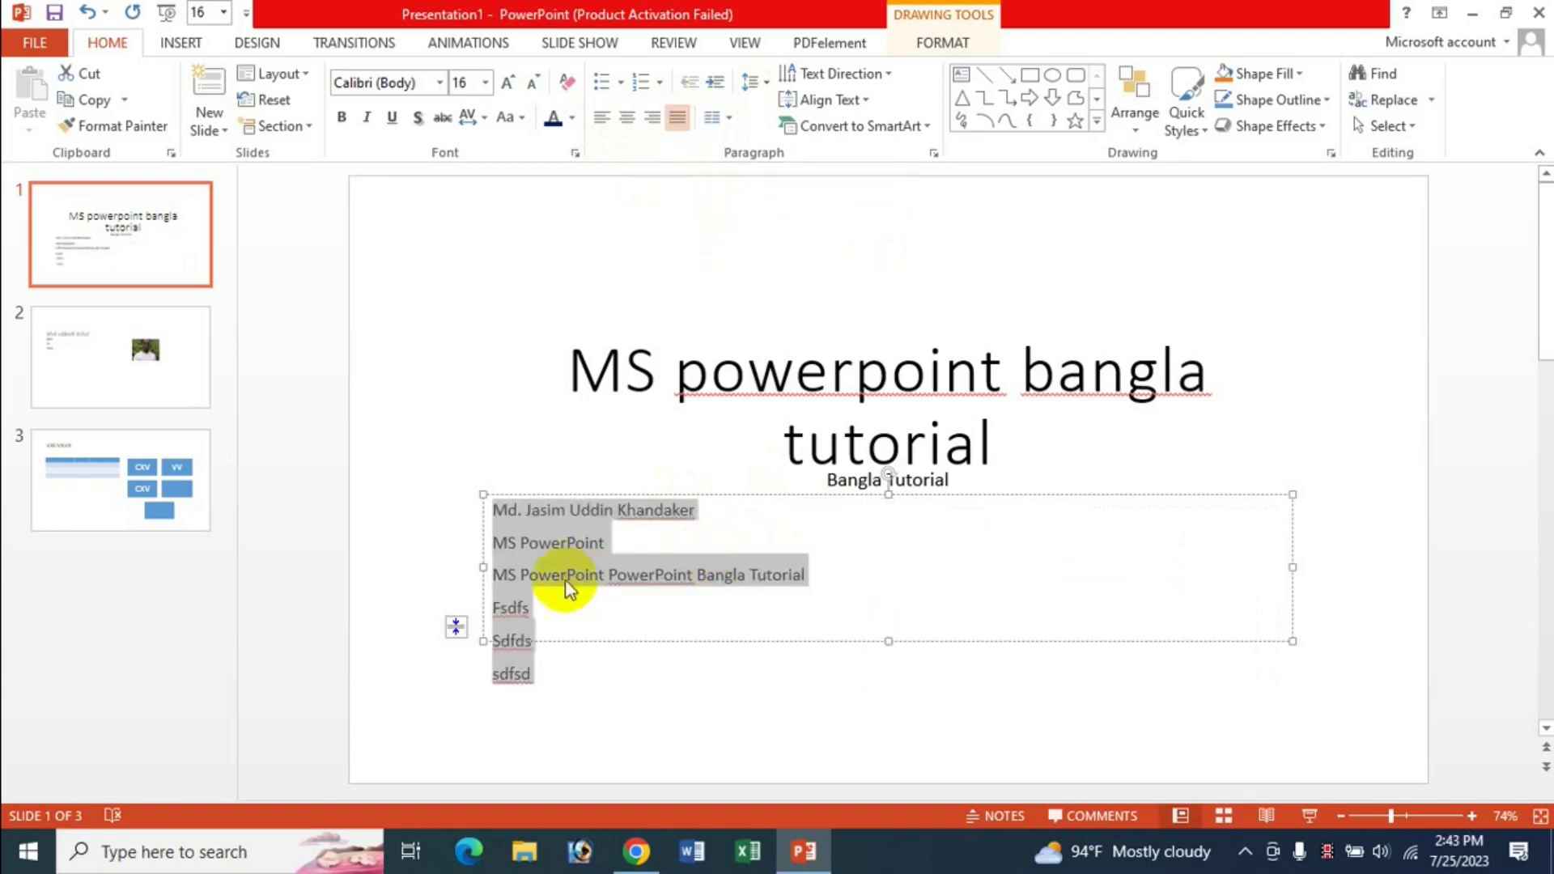
click(776, 511)
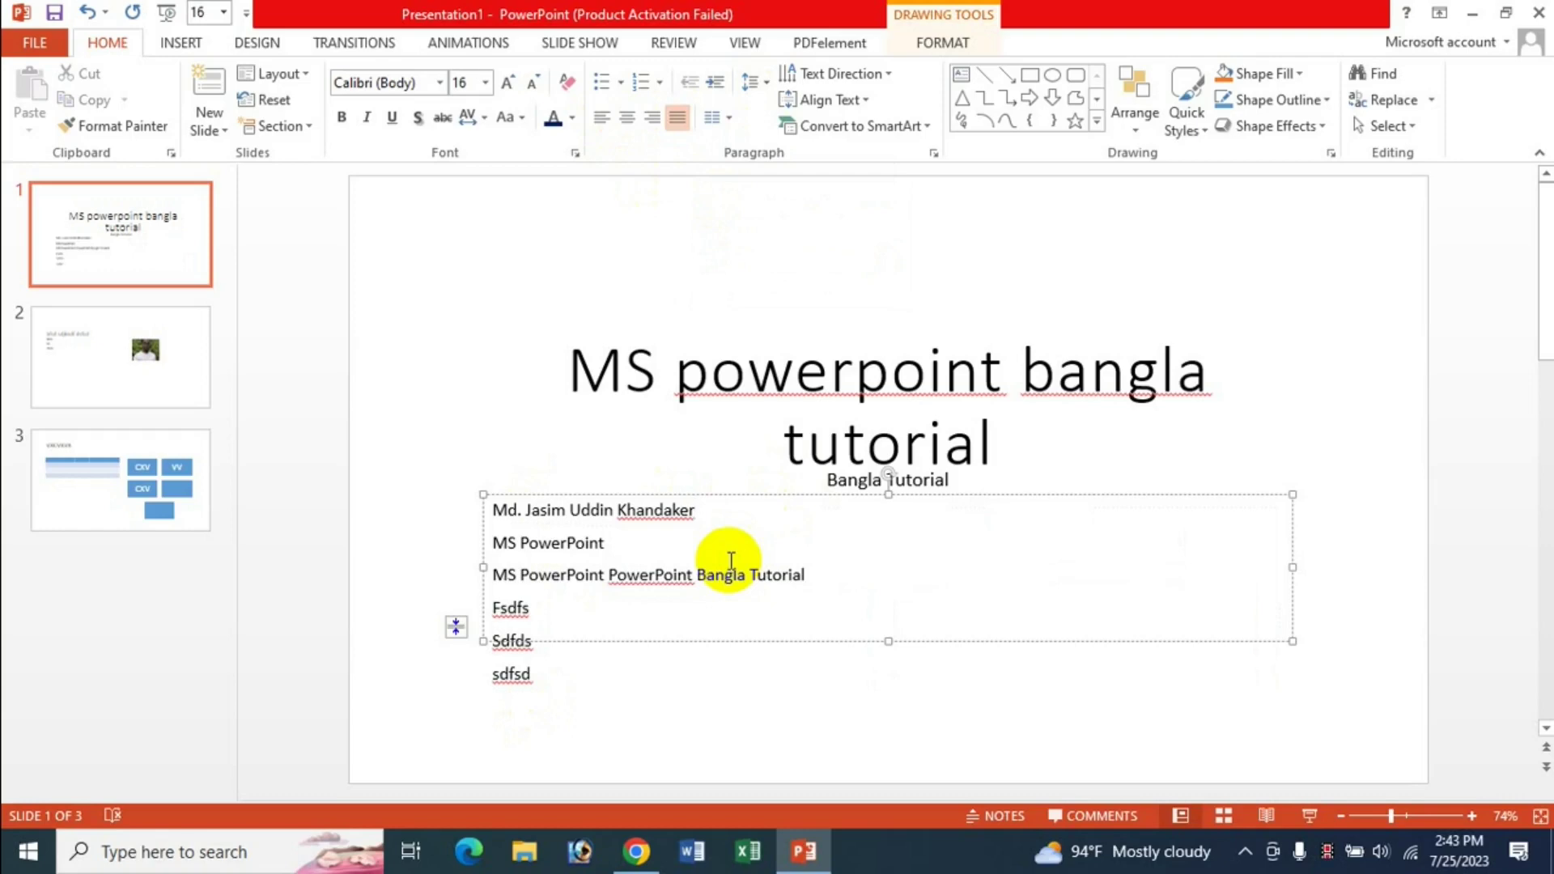
click(734, 128)
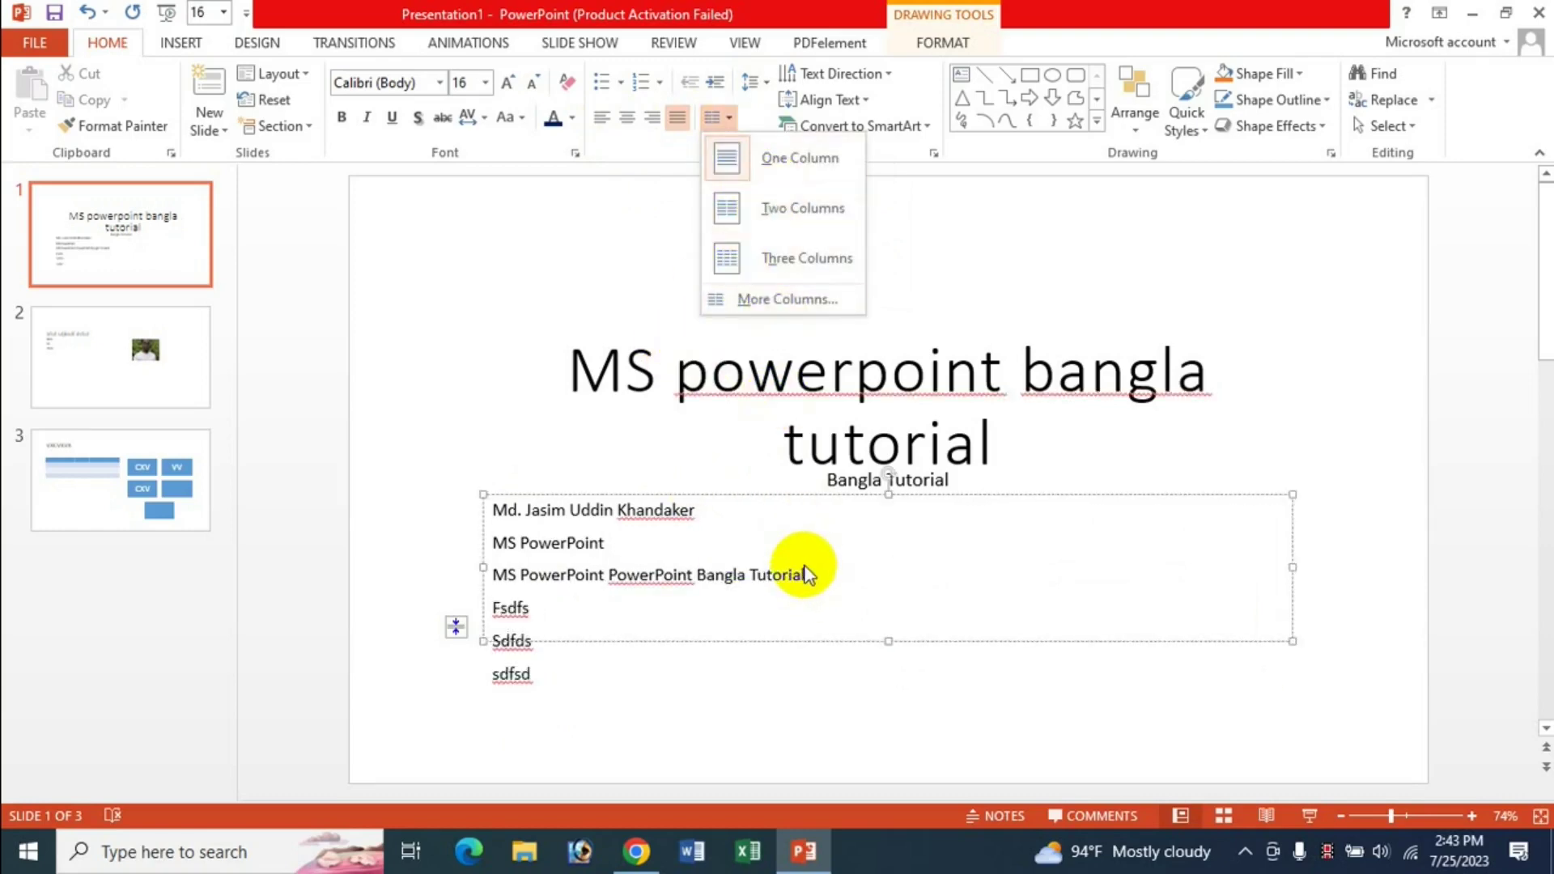
Split the body text into Two Columns, then select and delete all of it.
click(773, 528)
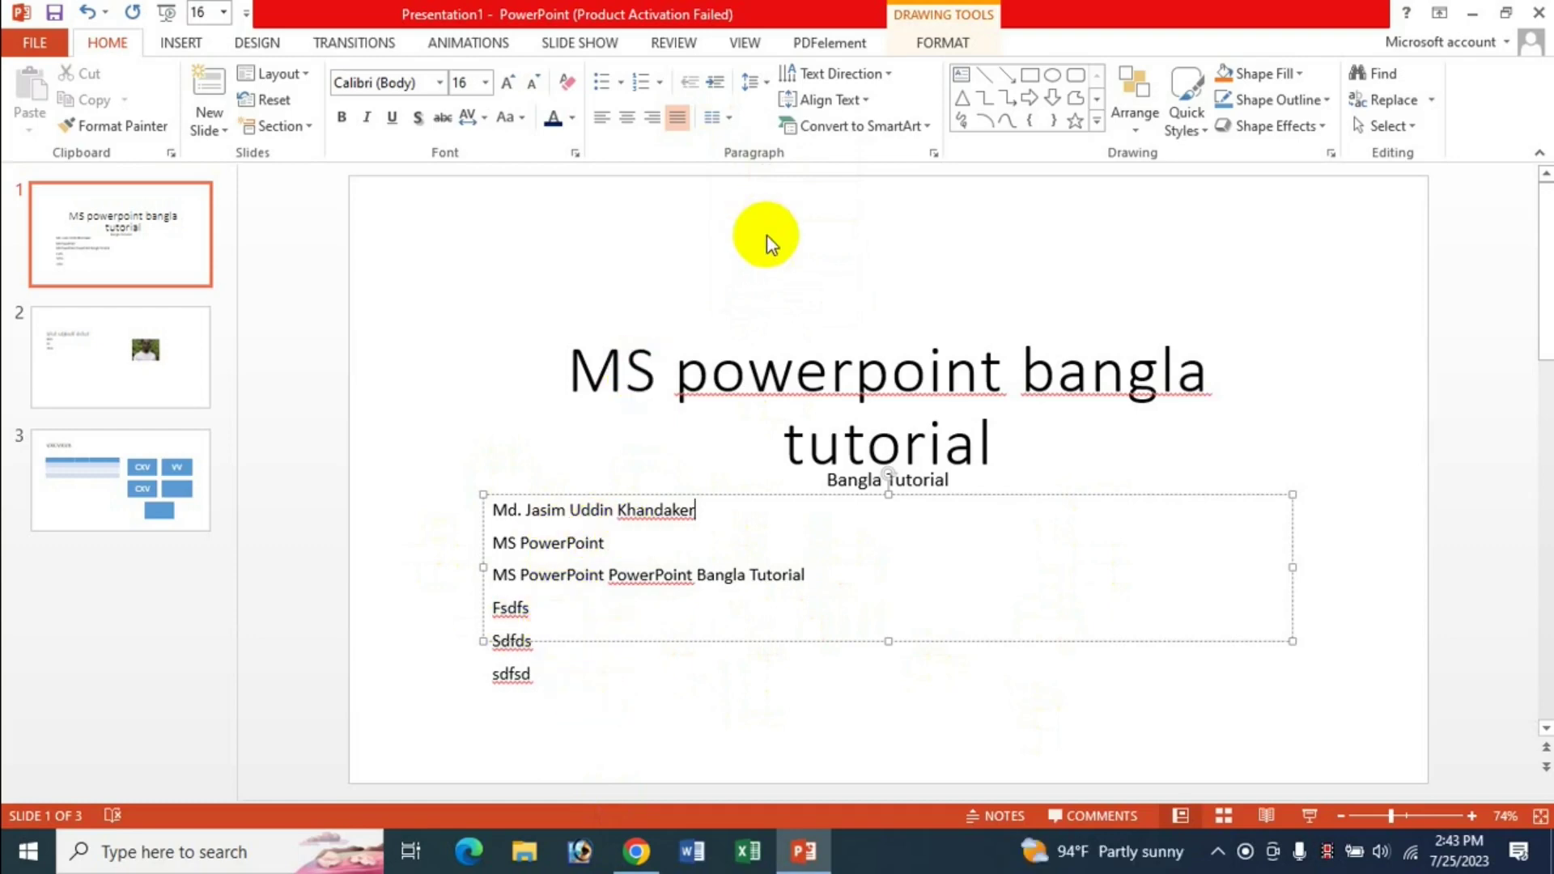
click(735, 119)
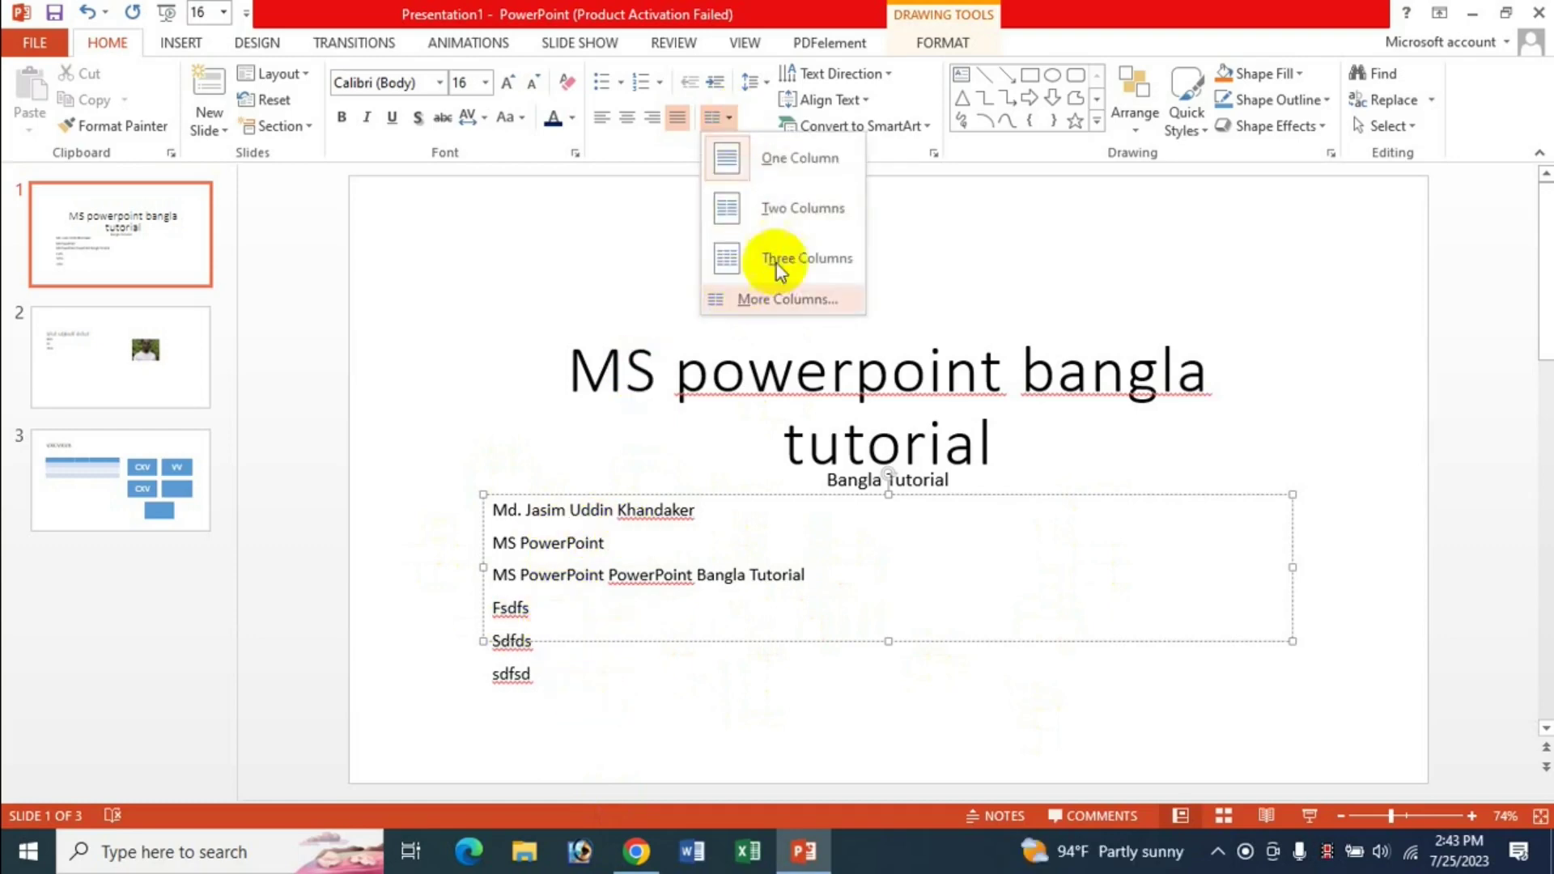
click(793, 211)
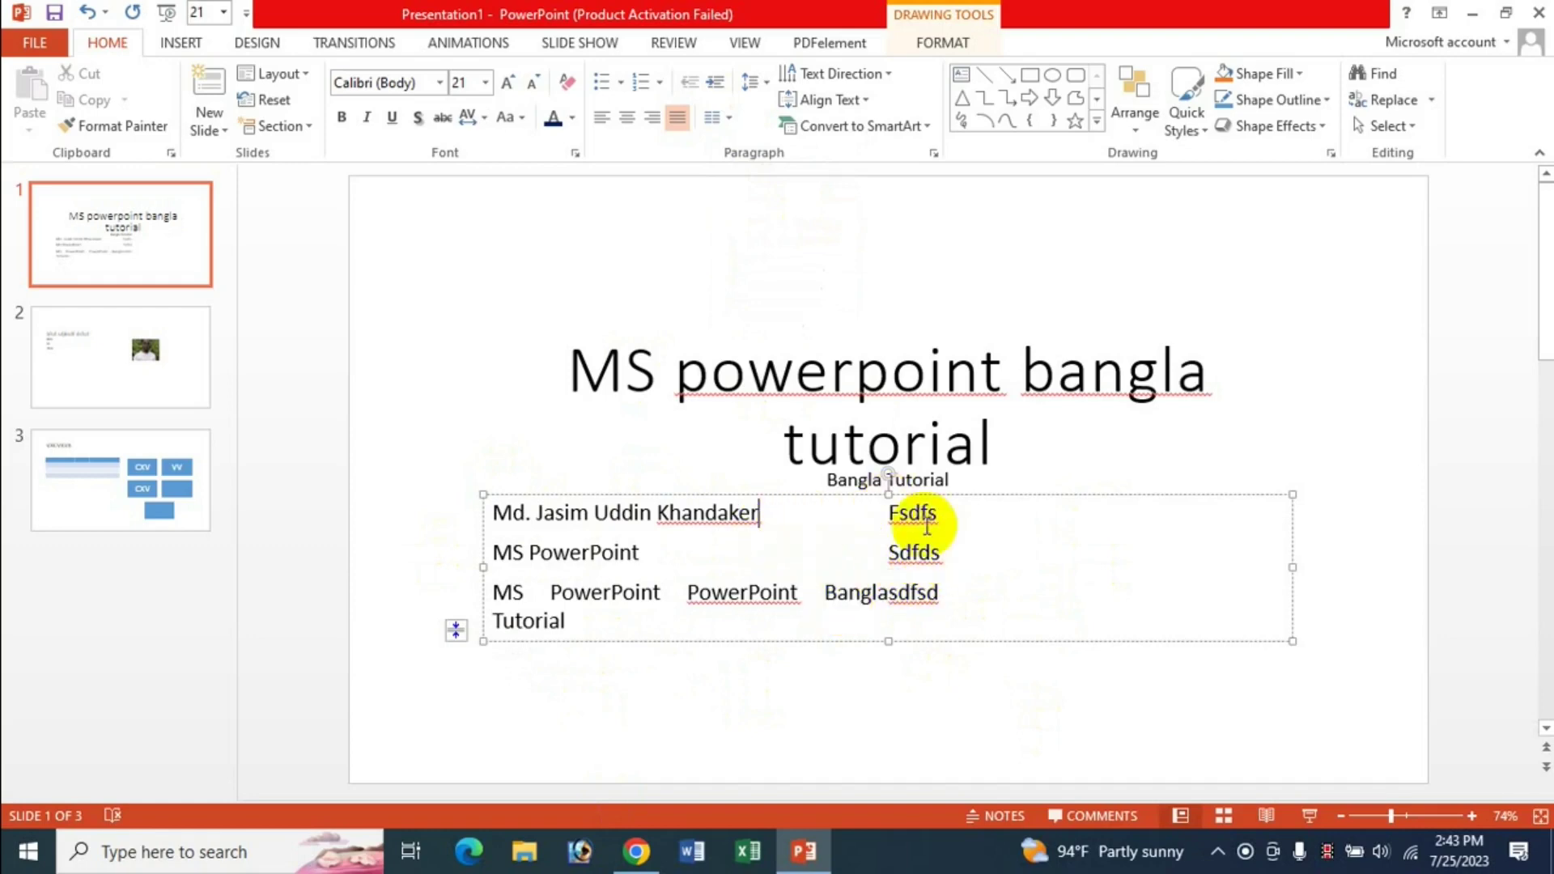
click(928, 518)
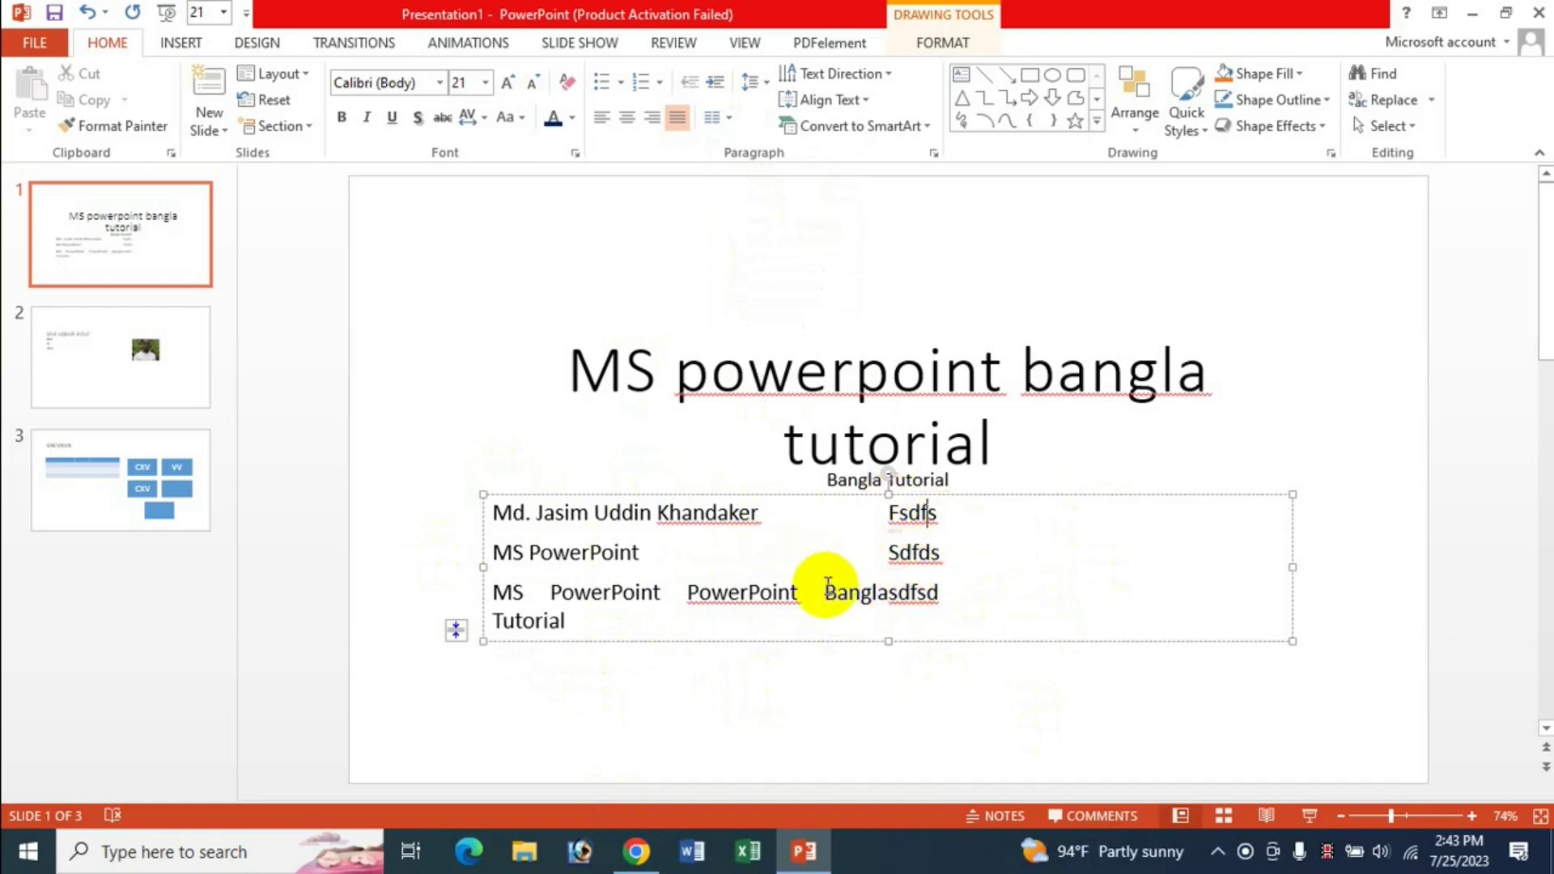
drag(496, 513, 967, 602)
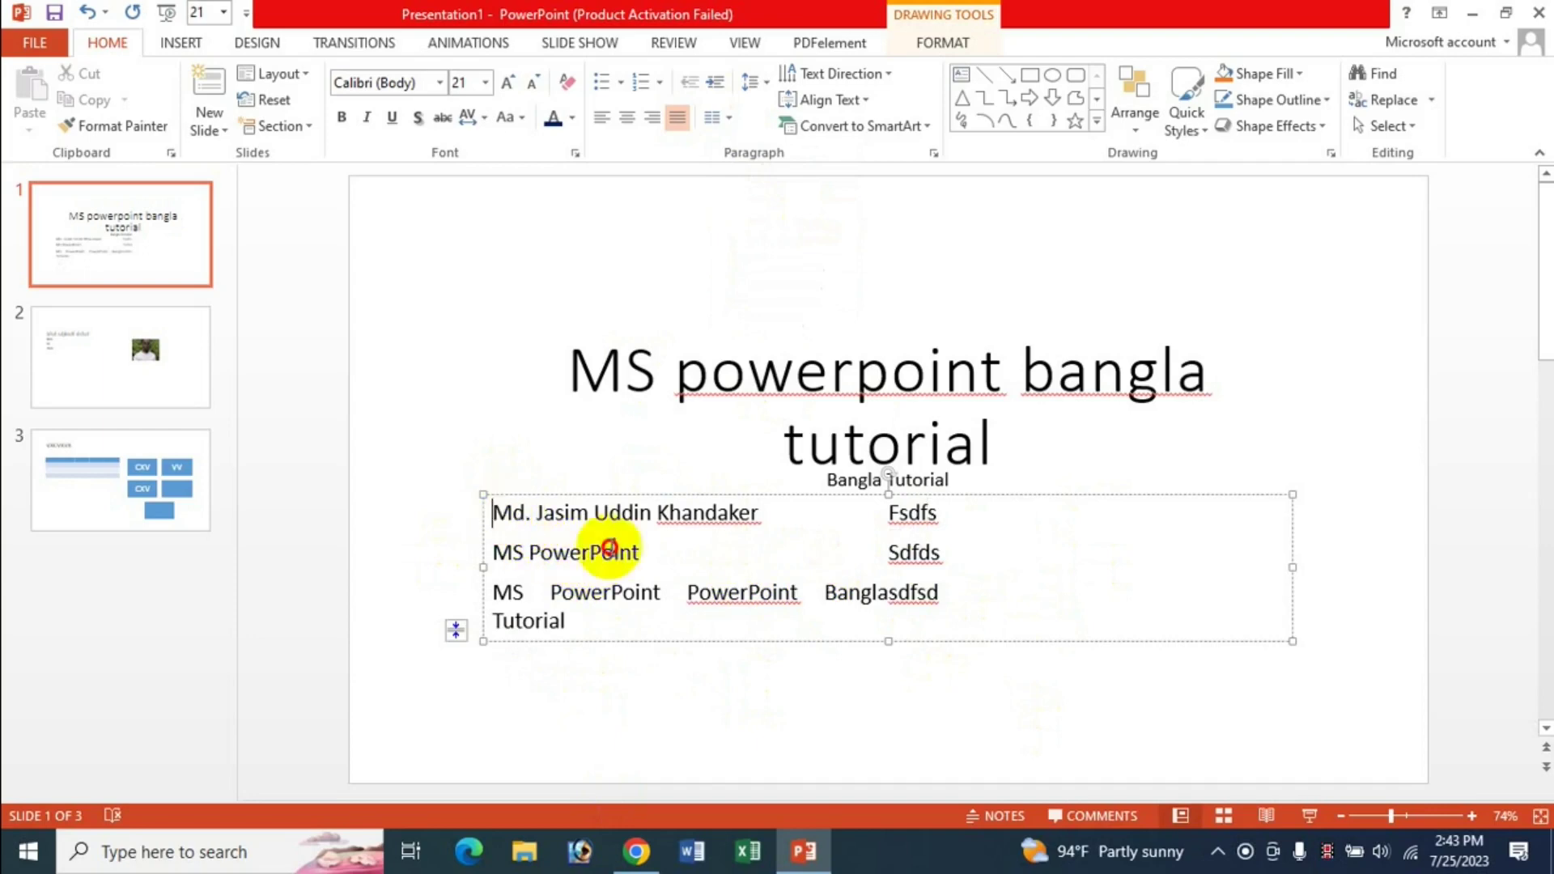
key(Delete)
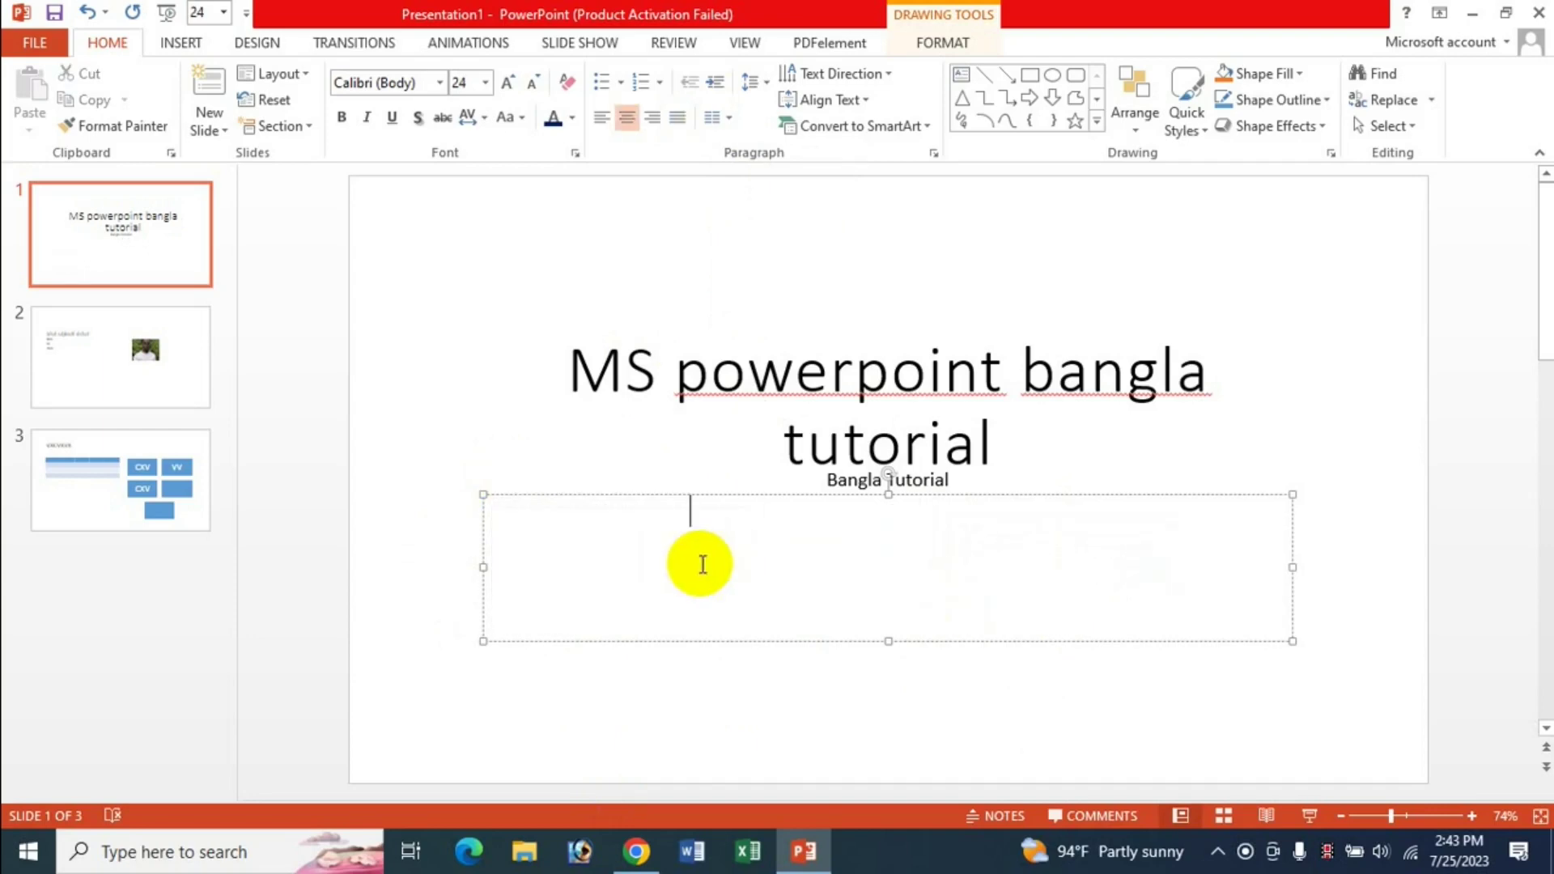
Return the empty box to One Column and Align Left, typing and deleting a test line.
click(733, 129)
click(797, 174)
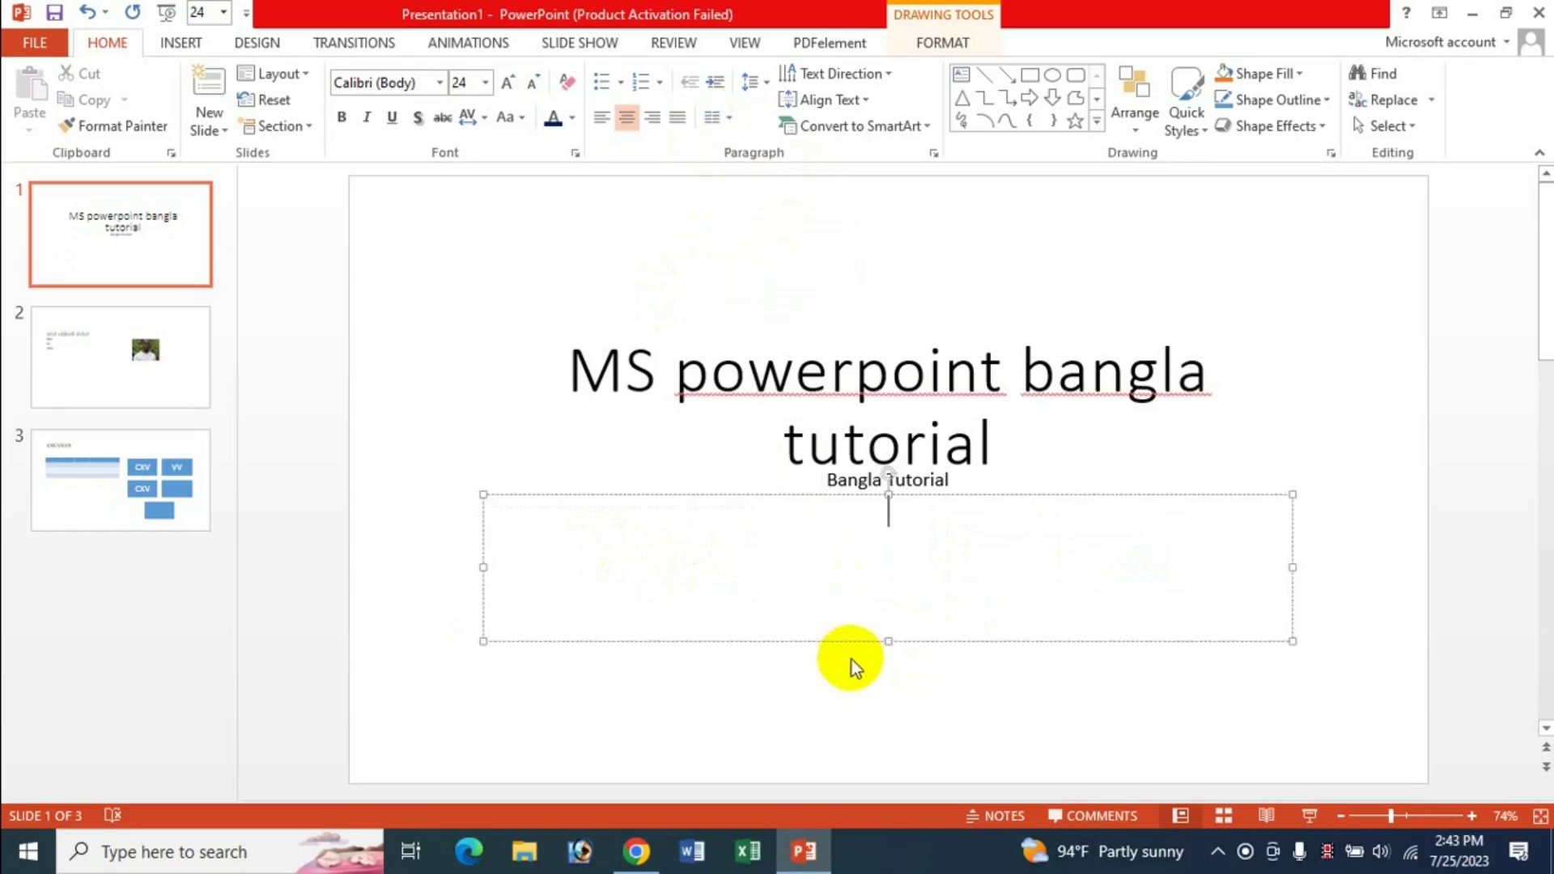
click(603, 128)
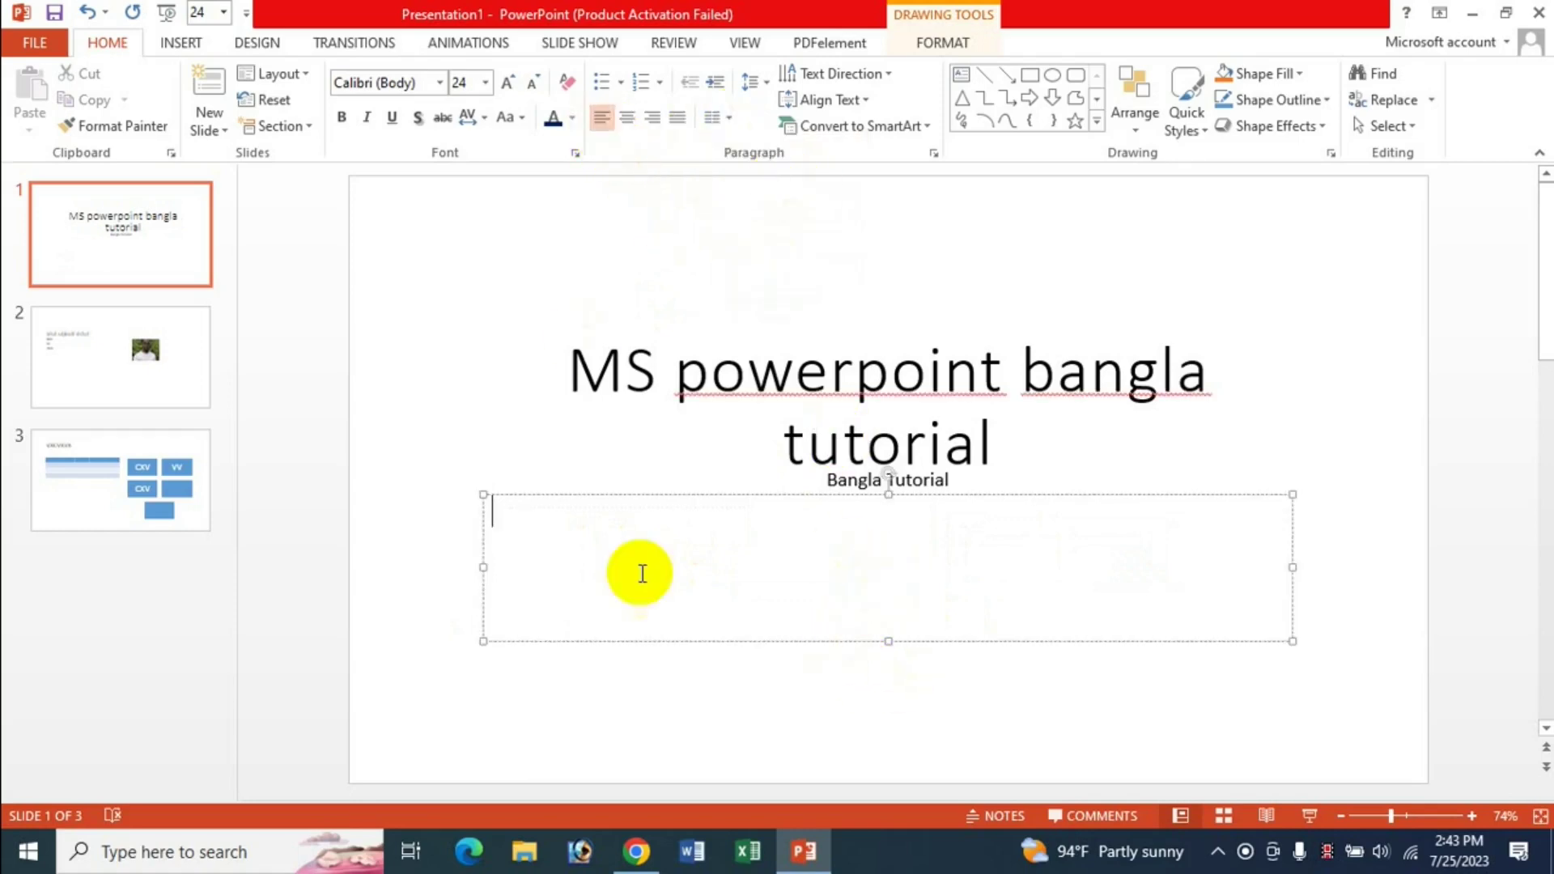
text(jdsjf dkfsd ldsk)
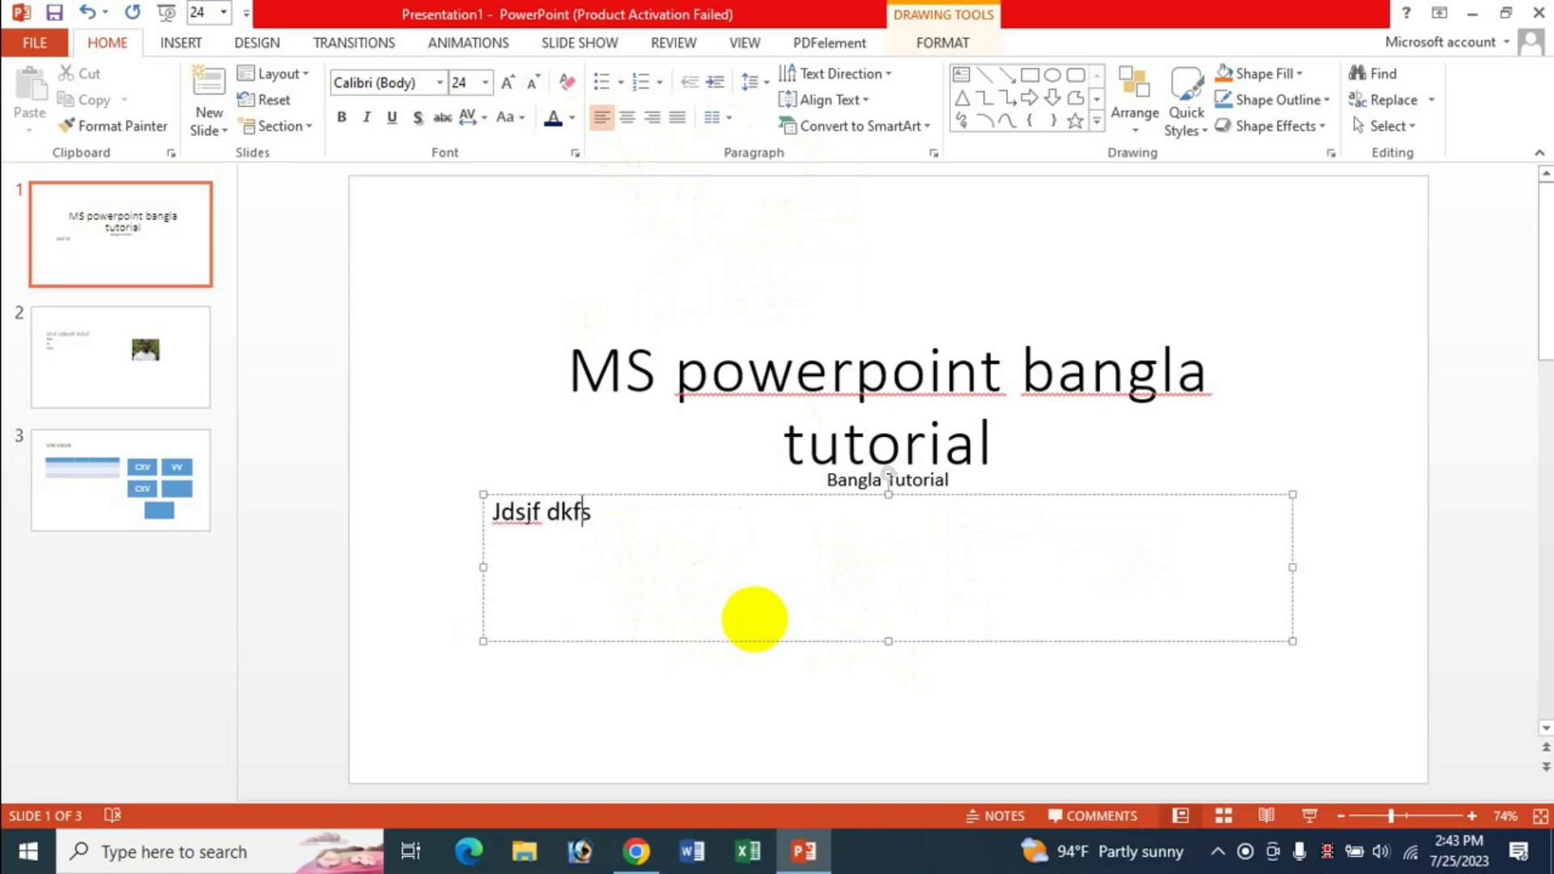
text(f dfkldf sdfsddssdf lkdsfnsdf d)
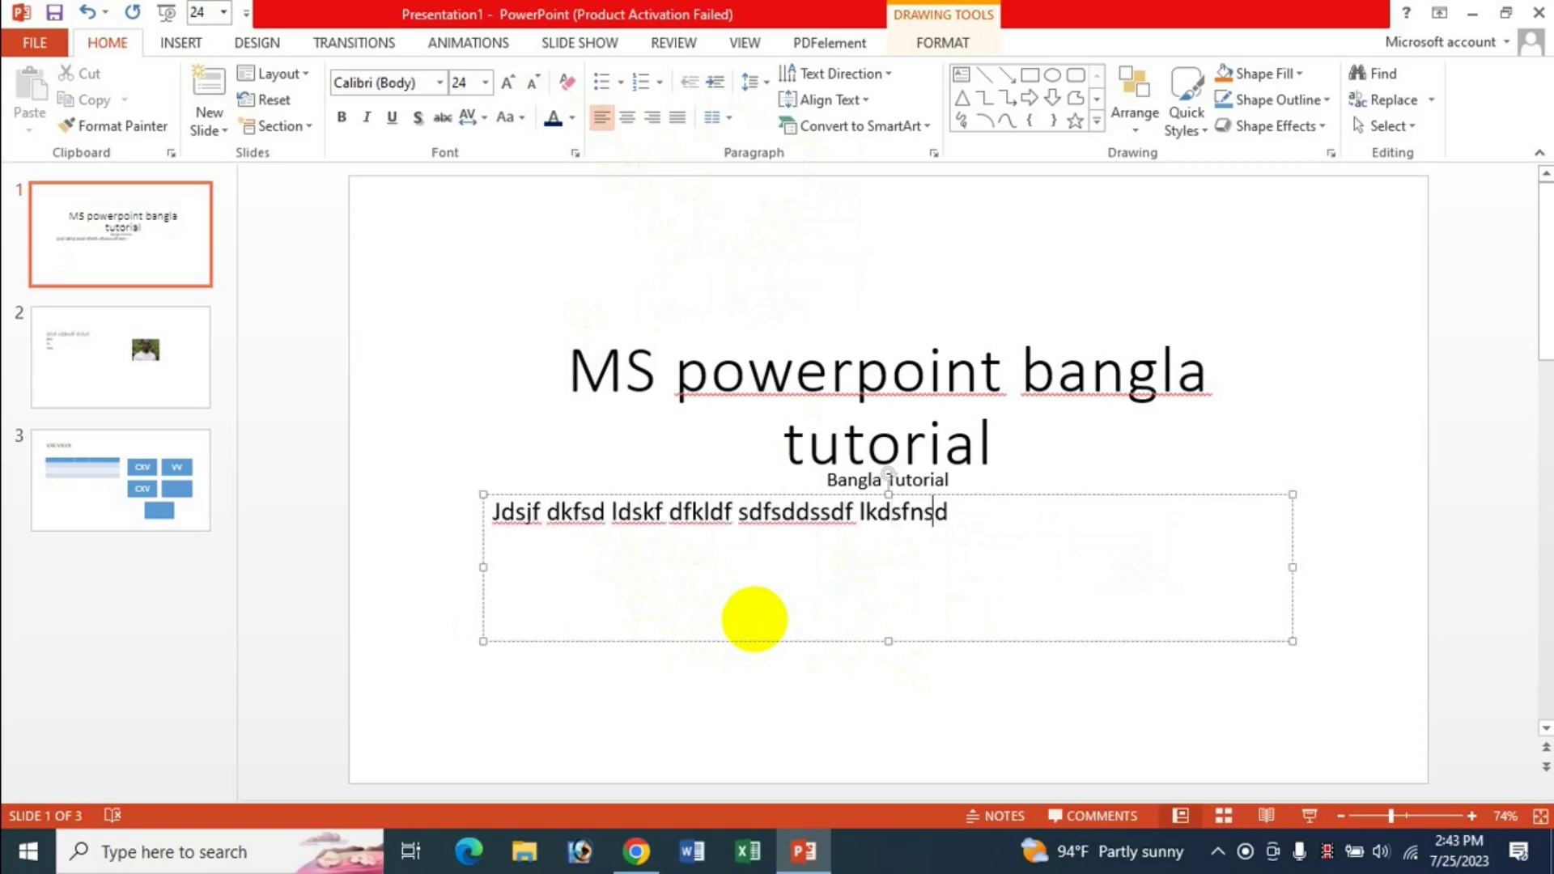
text(klsdfkdsjkfsd dslkfksjkfdsfsd)
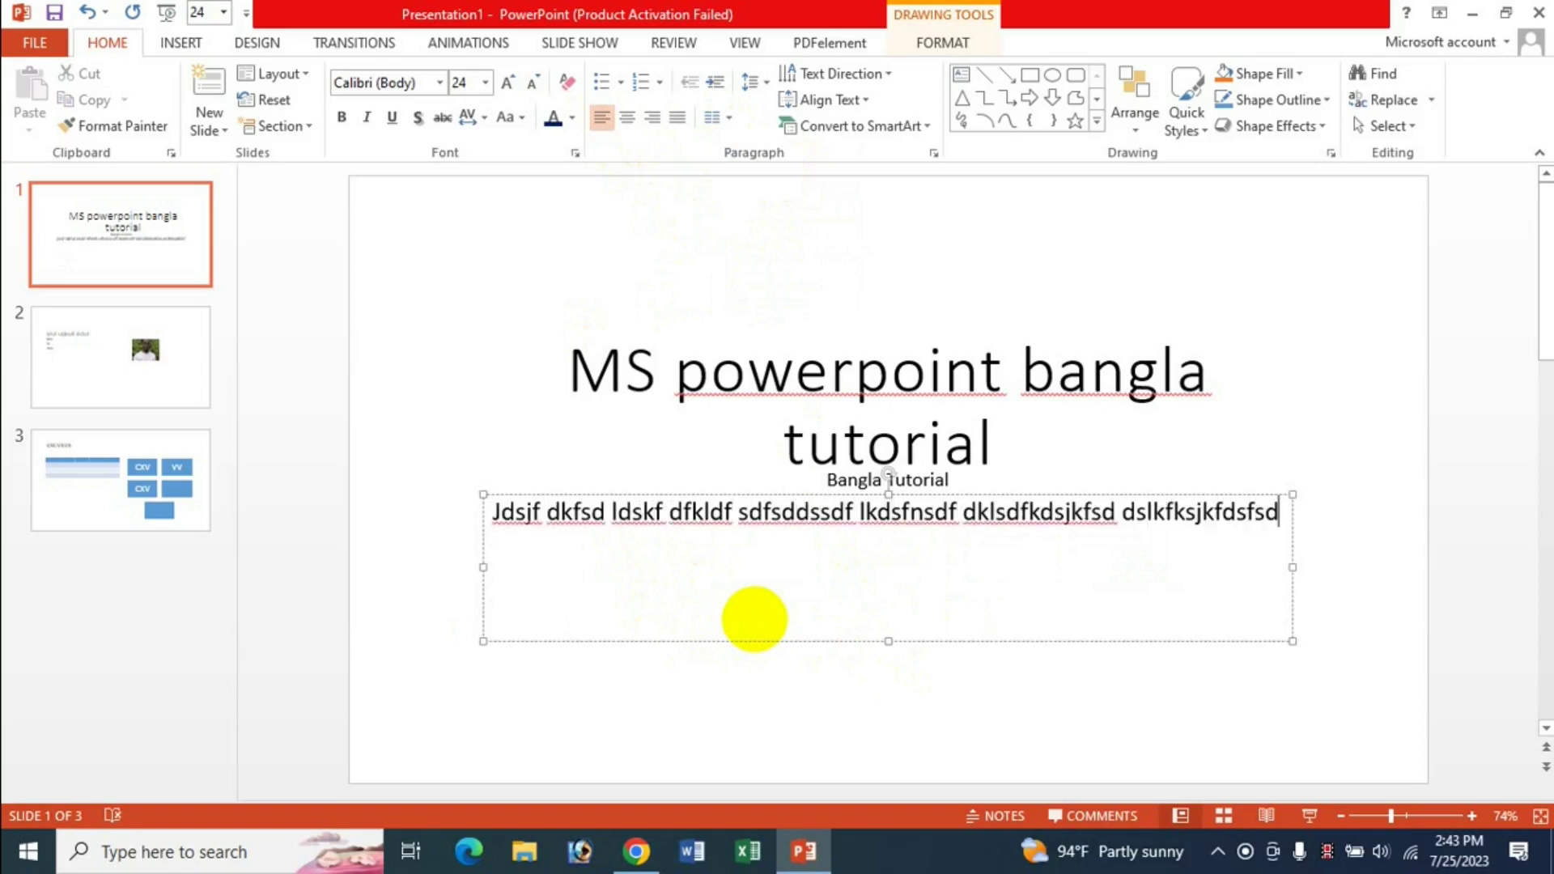
key(ctrl+a)
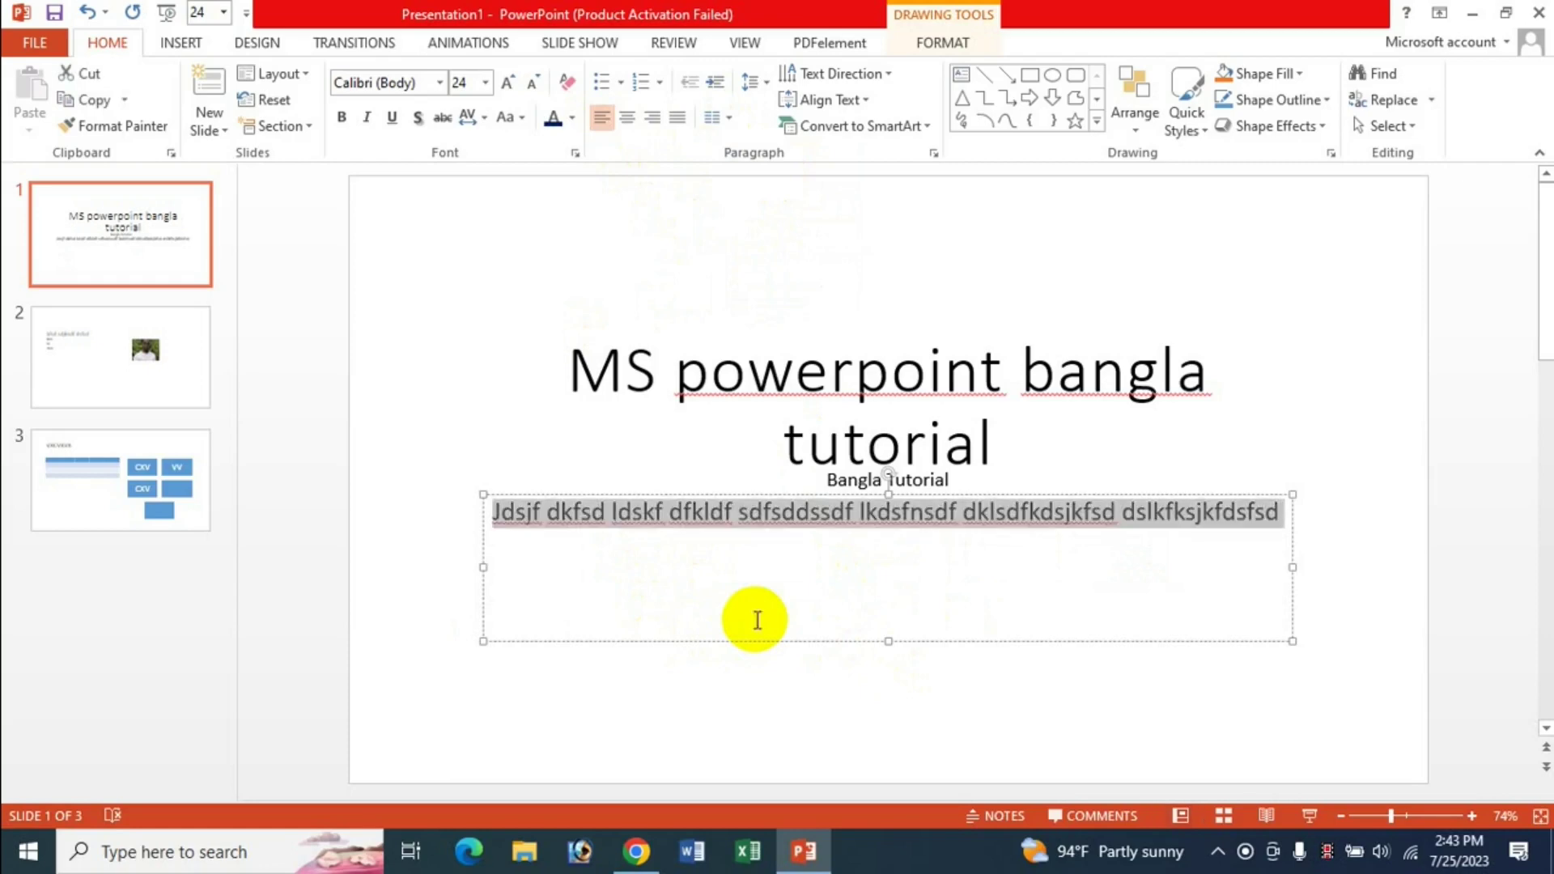
key(BackSpace)
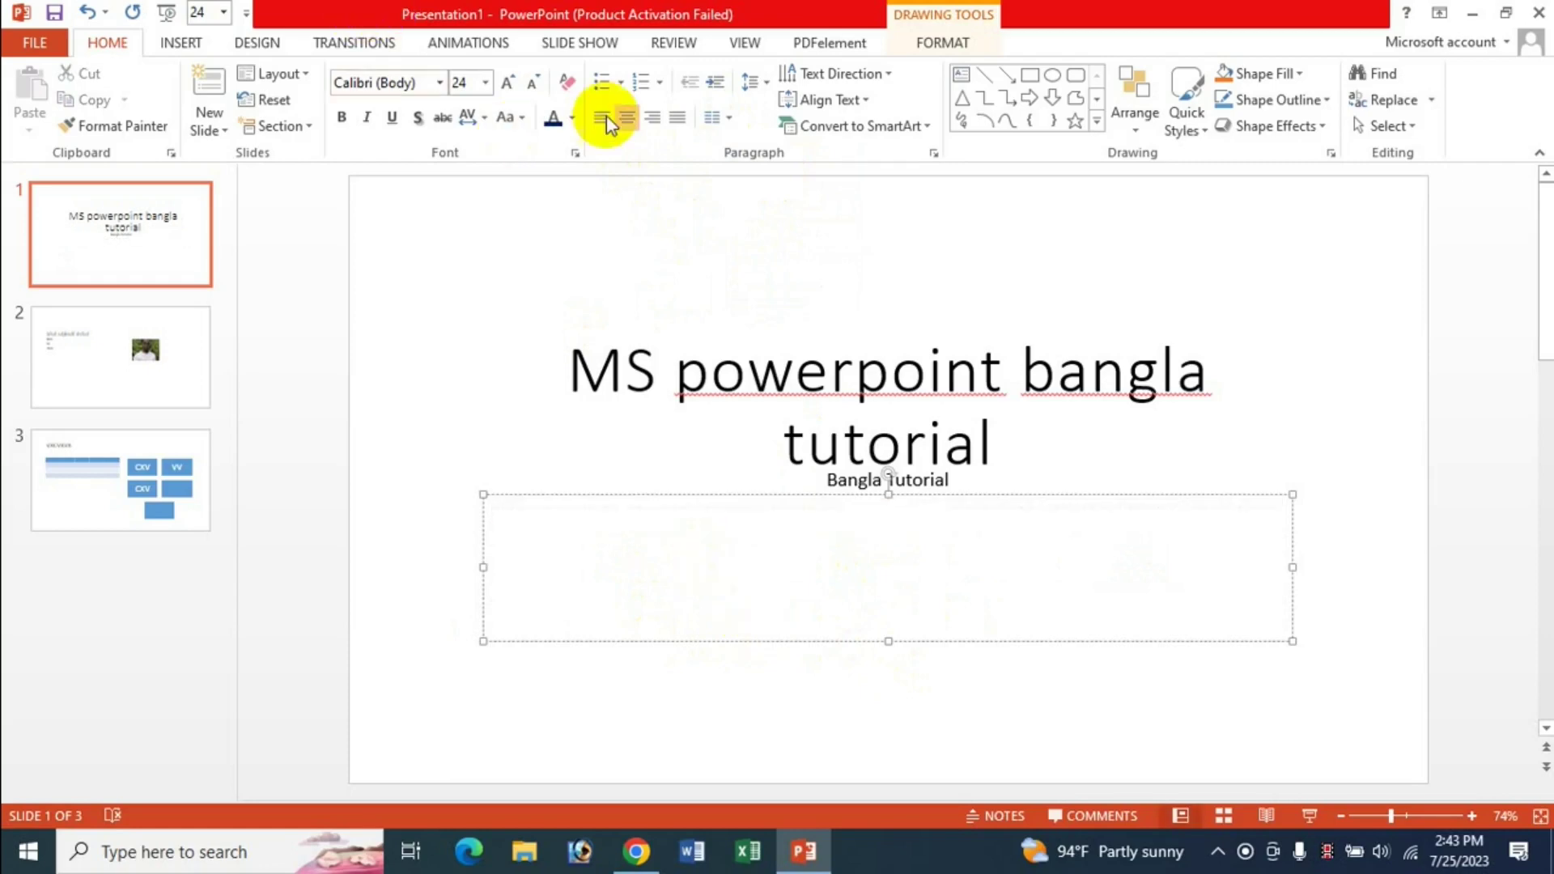
click(599, 121)
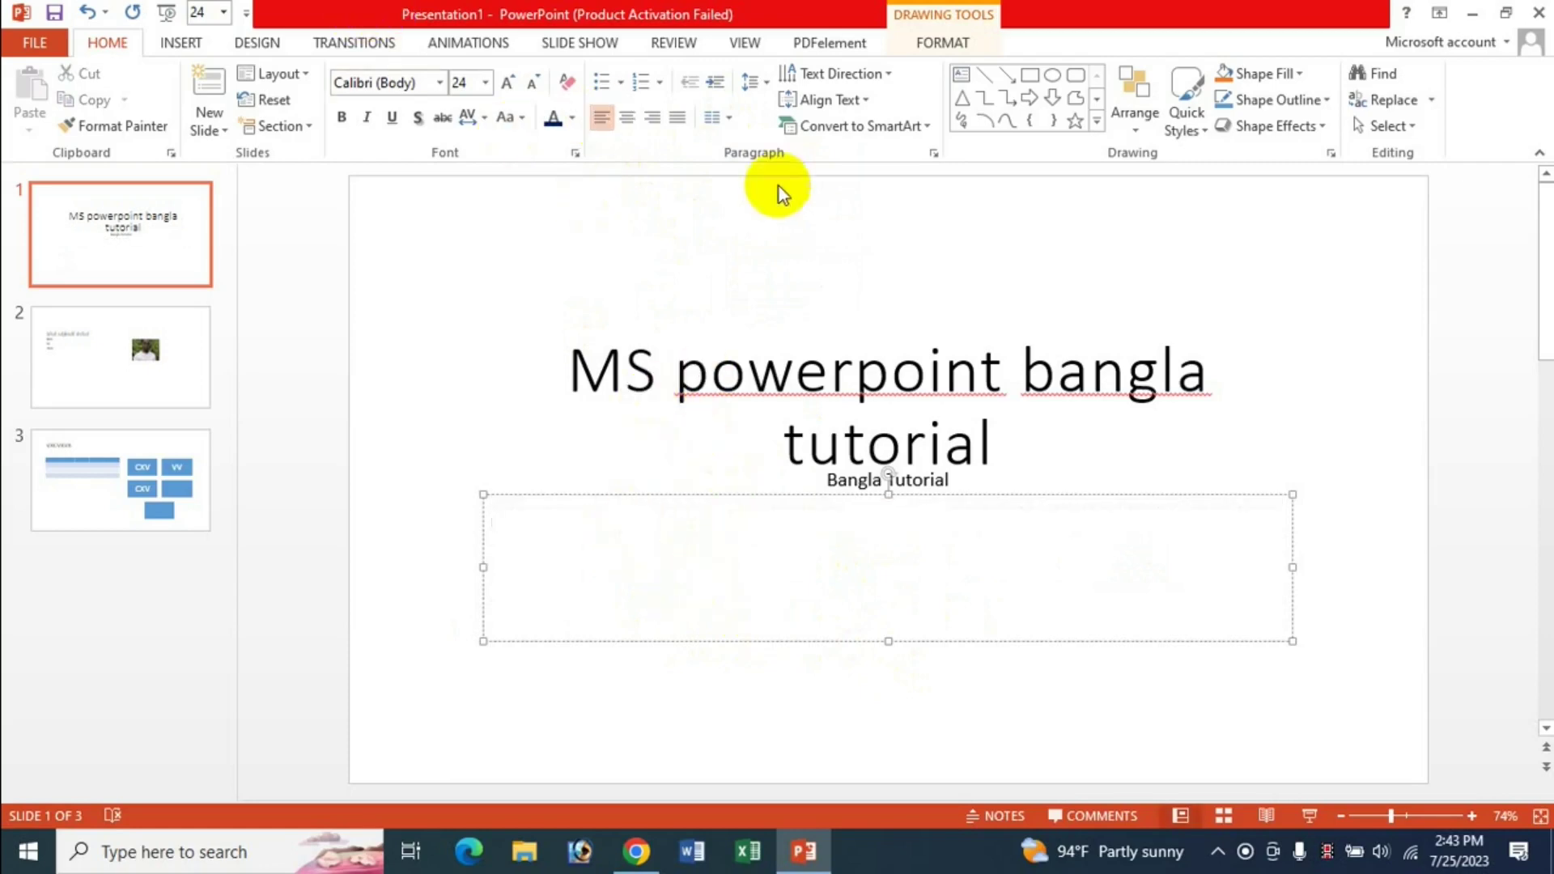
Open More Columns for the empty box, close it unchanged, then pick a column layout.
click(732, 117)
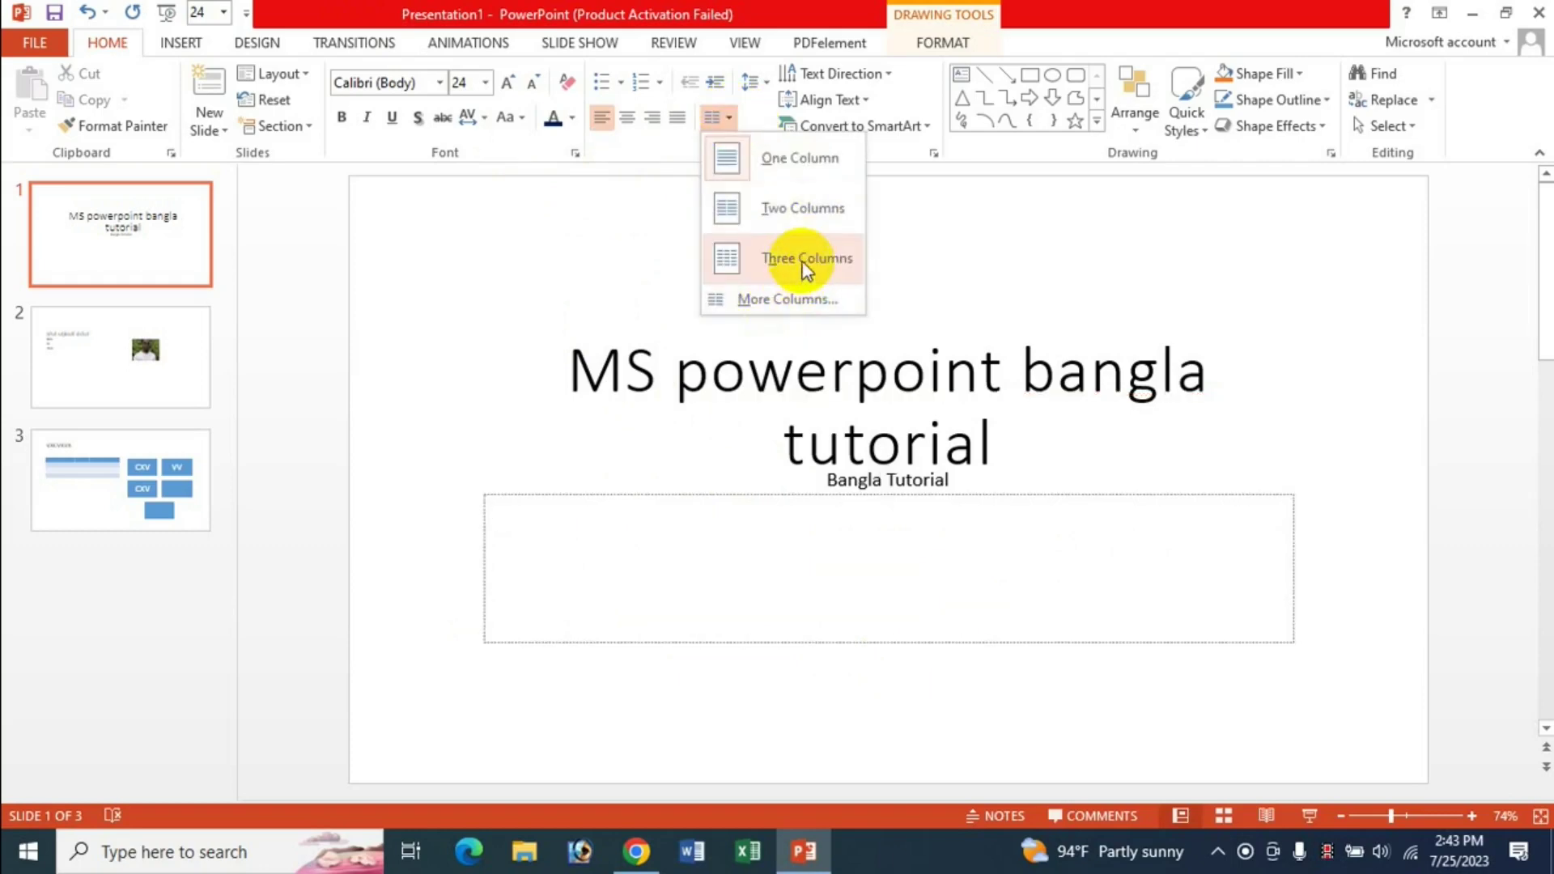
click(798, 301)
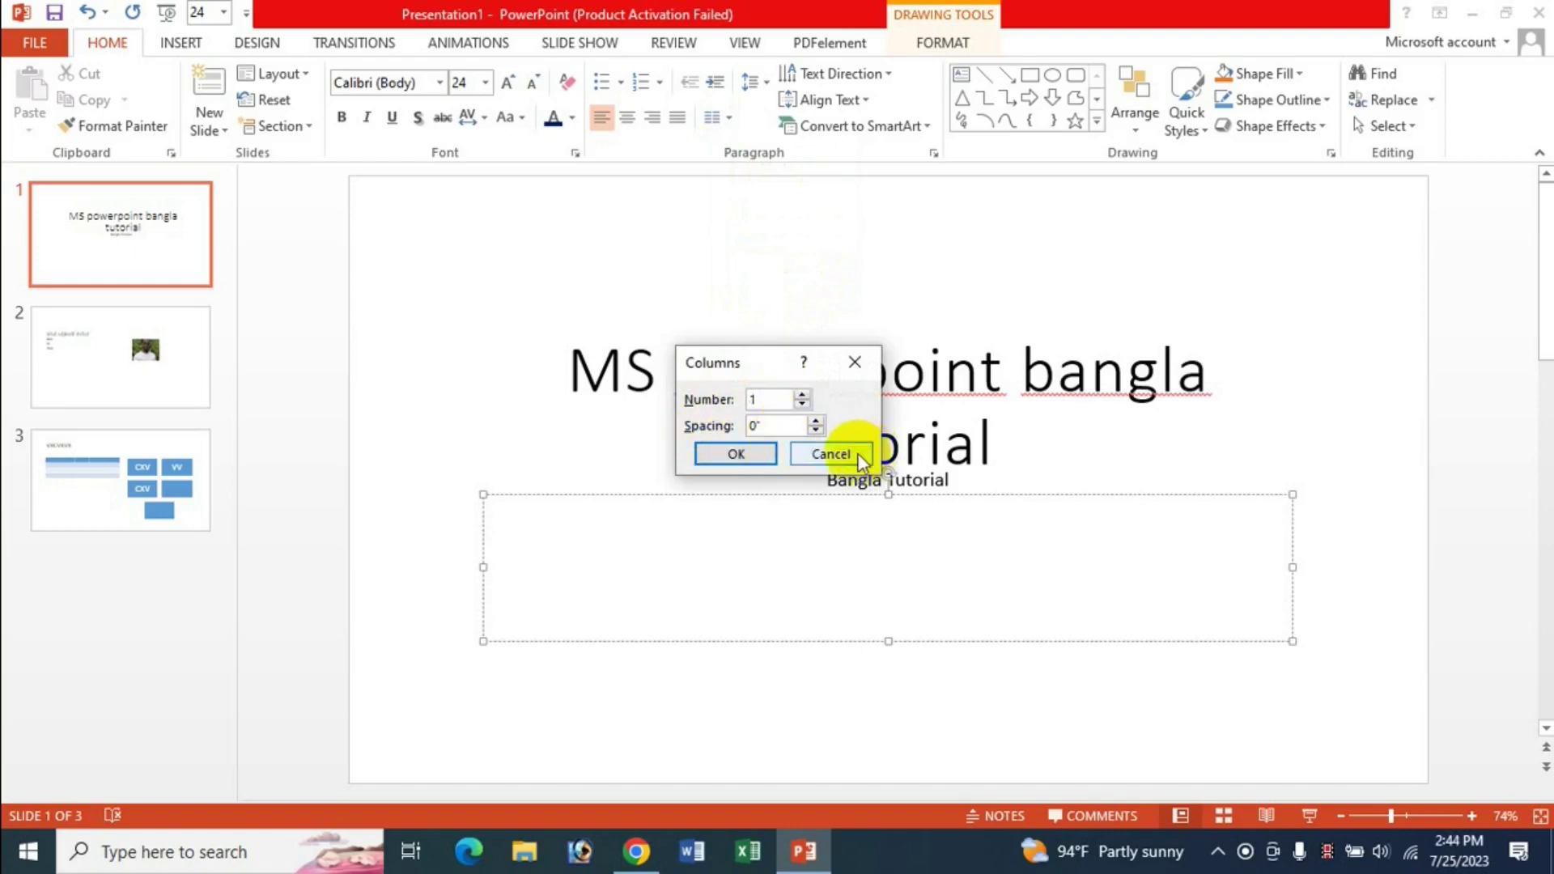
click(767, 409)
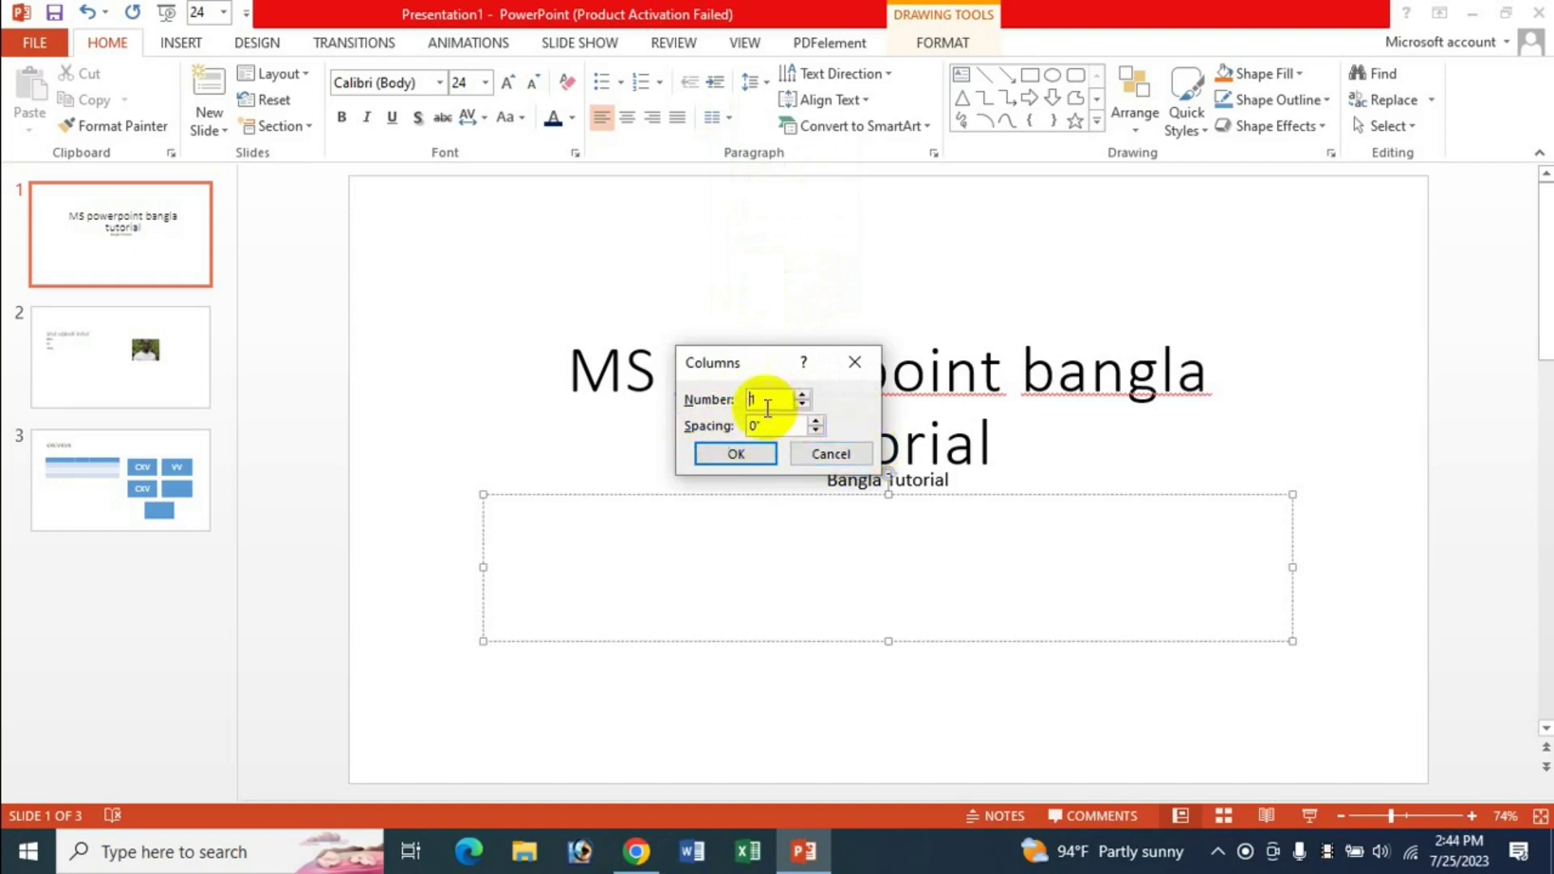
click(831, 454)
click(733, 121)
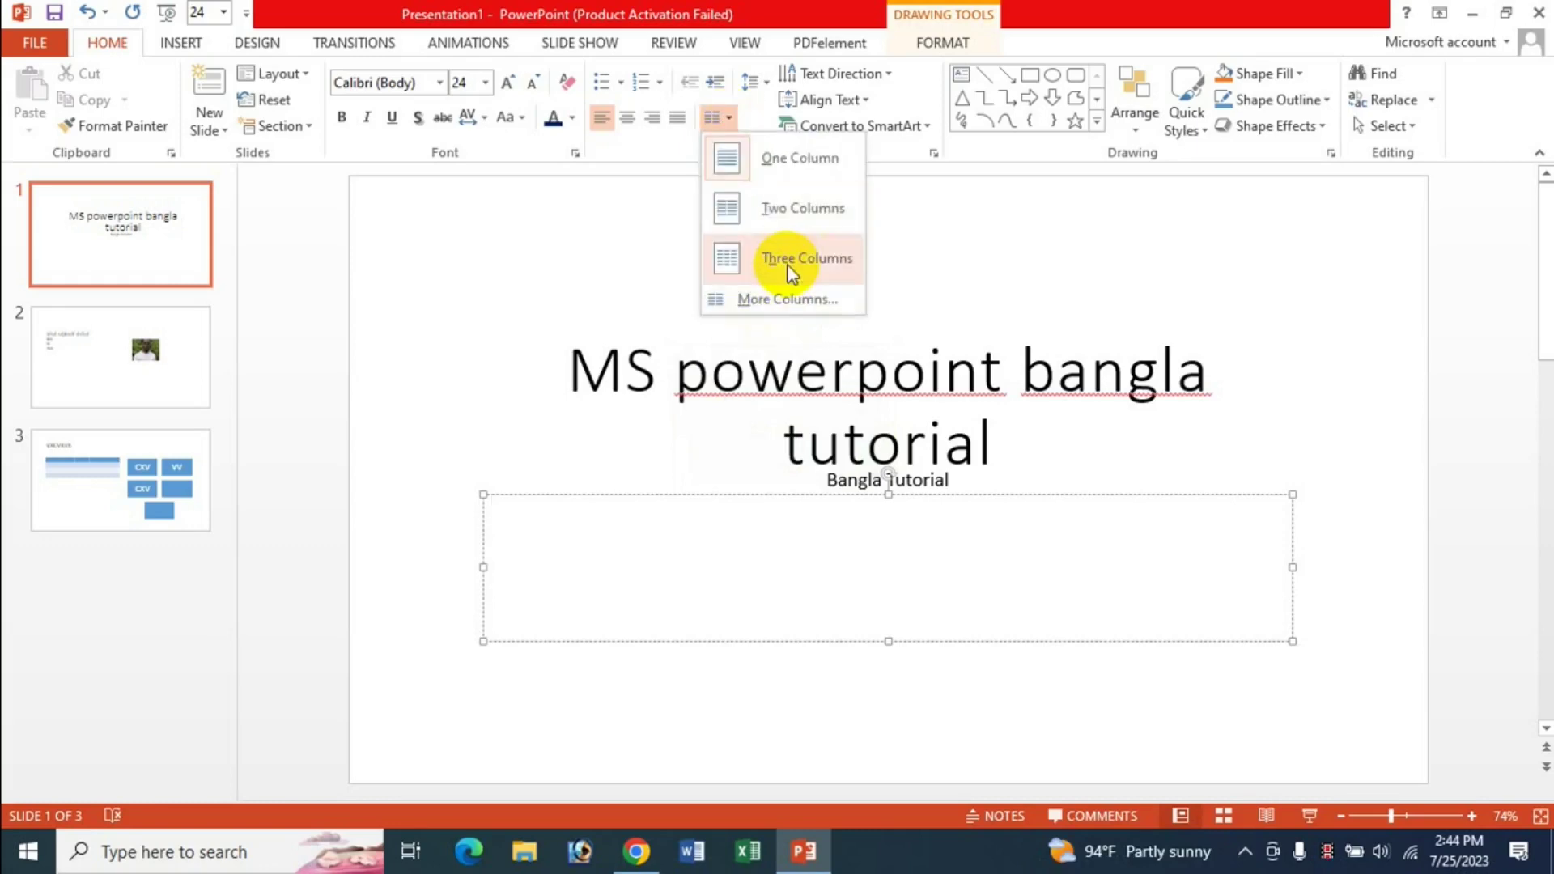
click(786, 260)
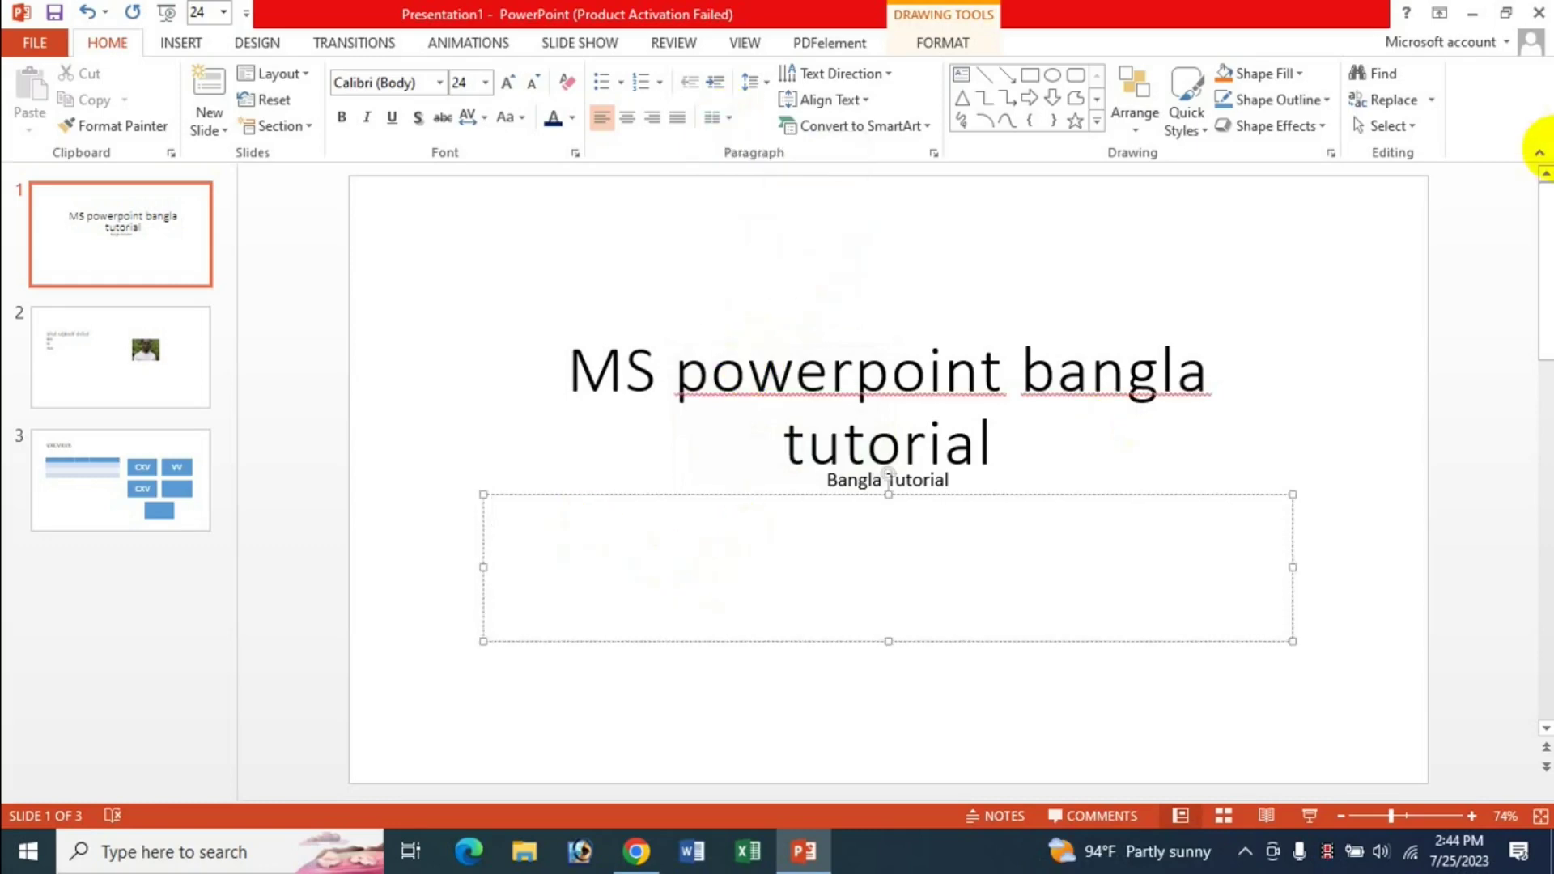
Type filler lines such as 'kdljkldsf dlkfs dflksdfksdjfk' into the three-column text box.
text(fkdljkldsf dlkfs dflksdfksdjfkdkjsdfdsds)
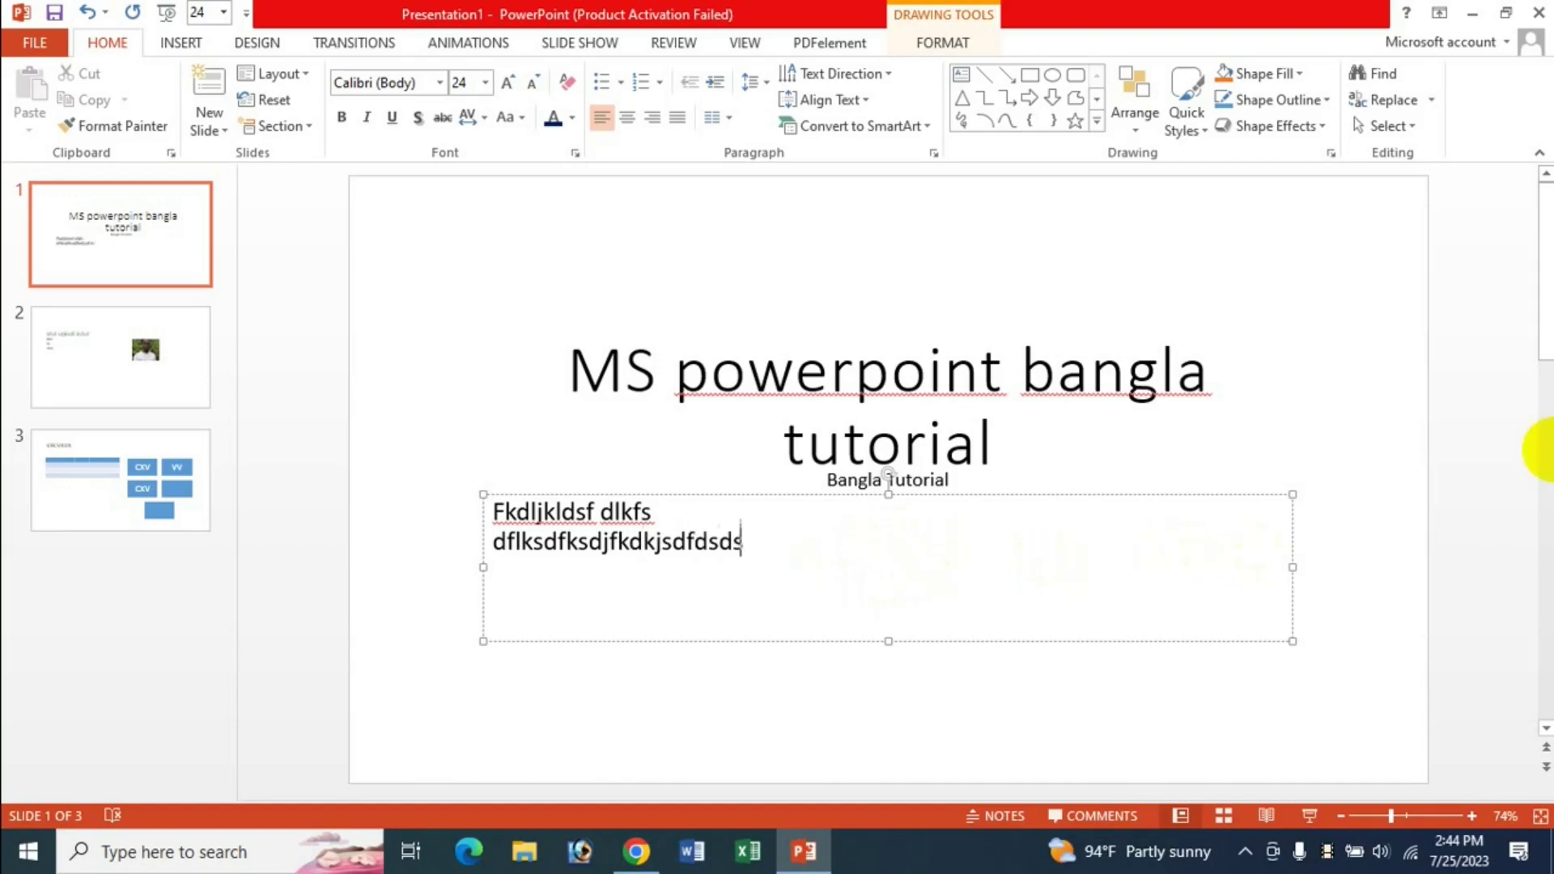
key(Return)
text(dsklfjksdfksdfksjfk)
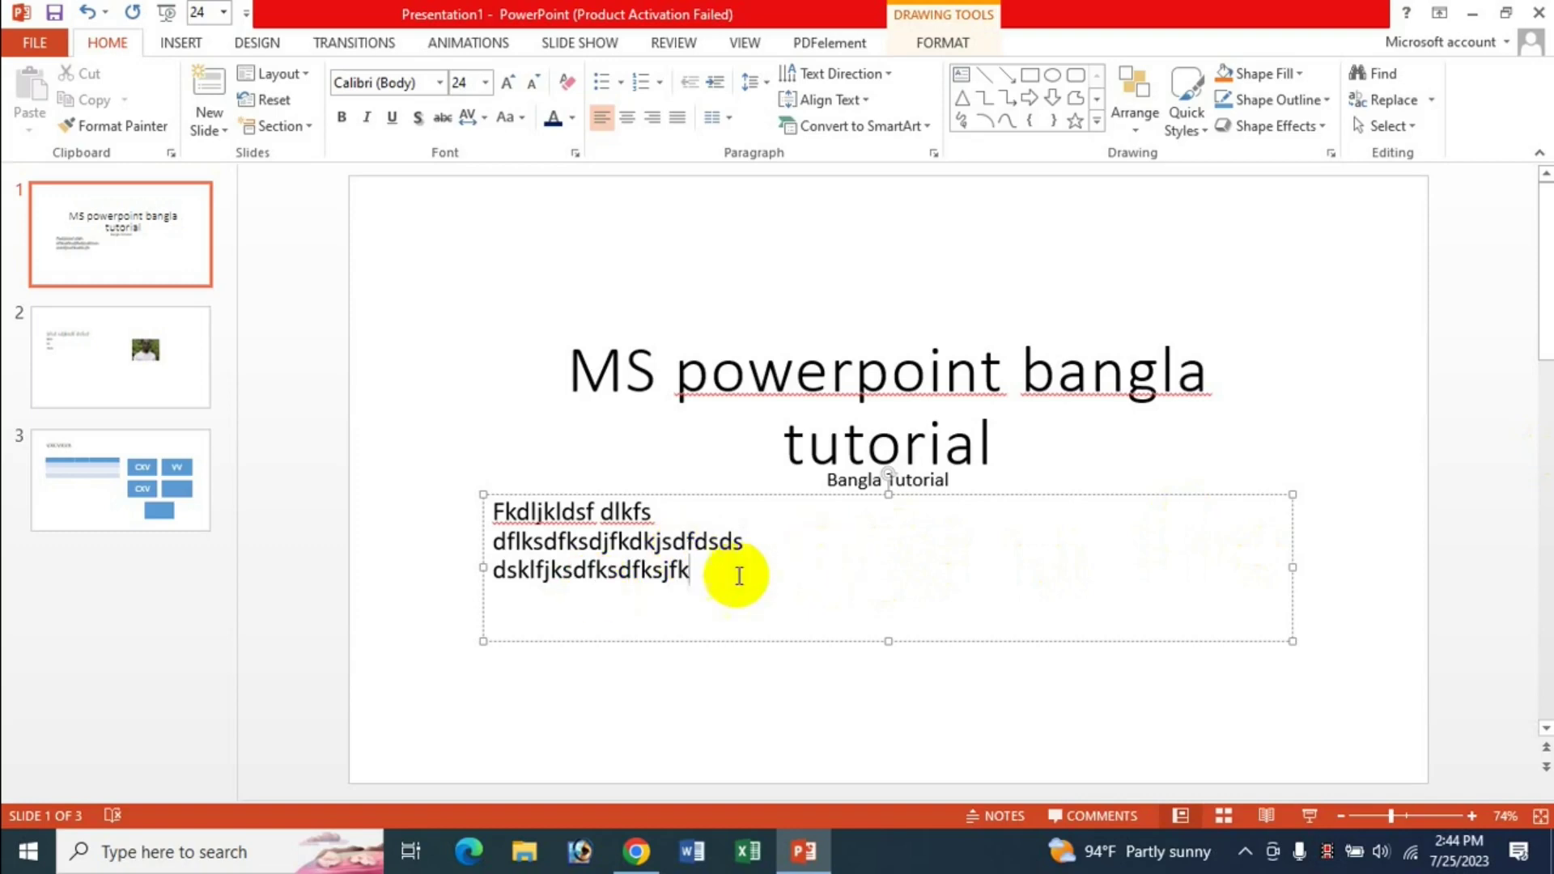
mouse_move(736, 575)
mouse_down()
mouse_move(671, 590)
mouse_move(746, 538)
mouse_move(1092, 589)
mouse_up()
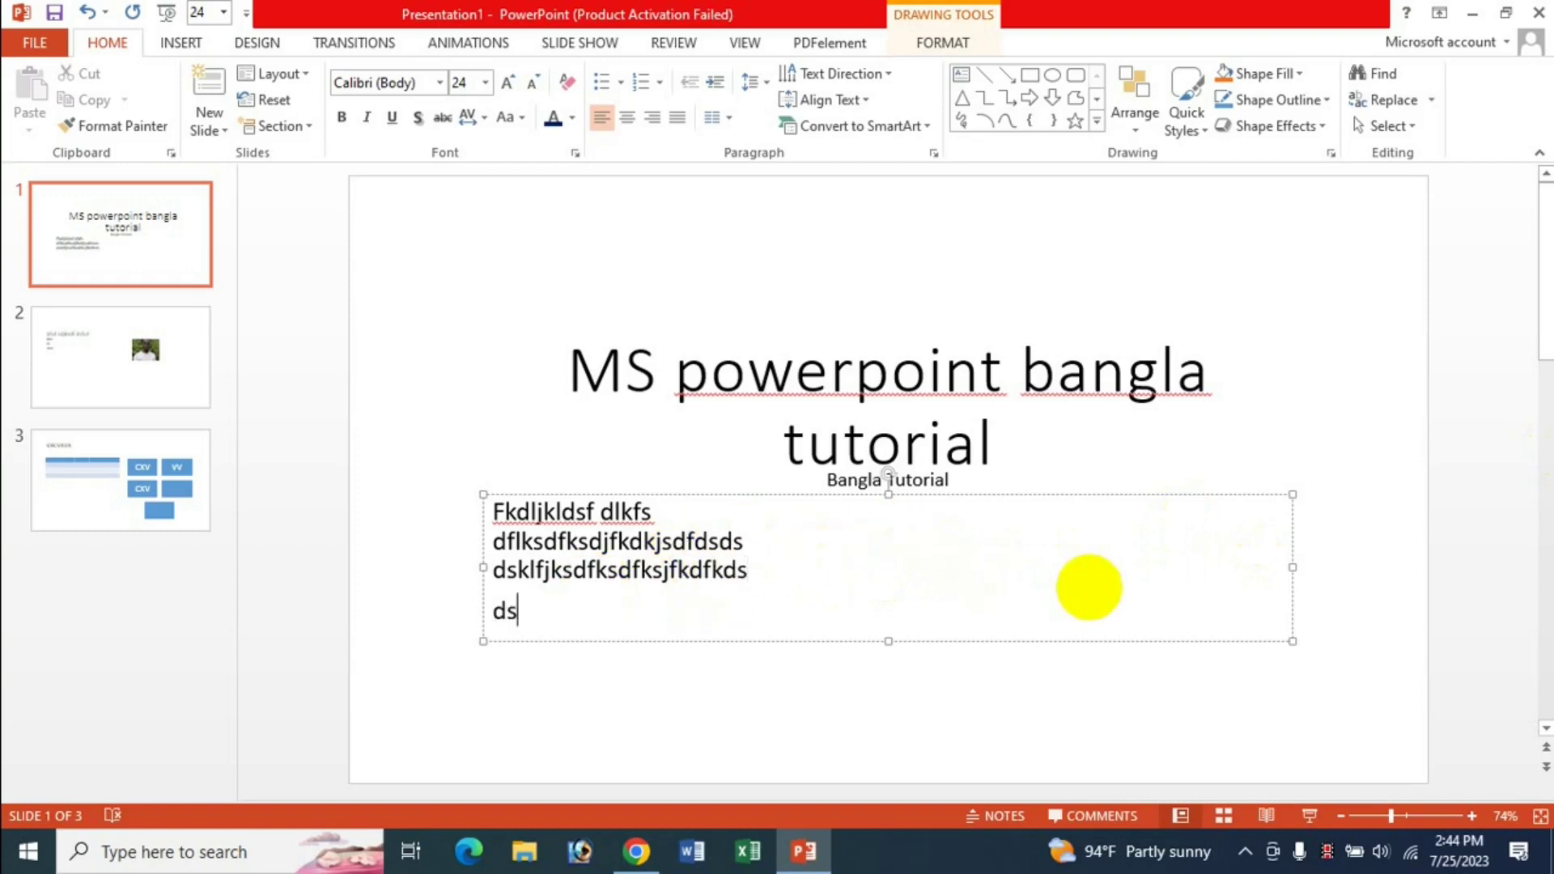
text(fdsfsdlkfskdfjkfkdsjfjs)
key(Tab)
text(dsfdsfsdddfsdfsdklfjdff)
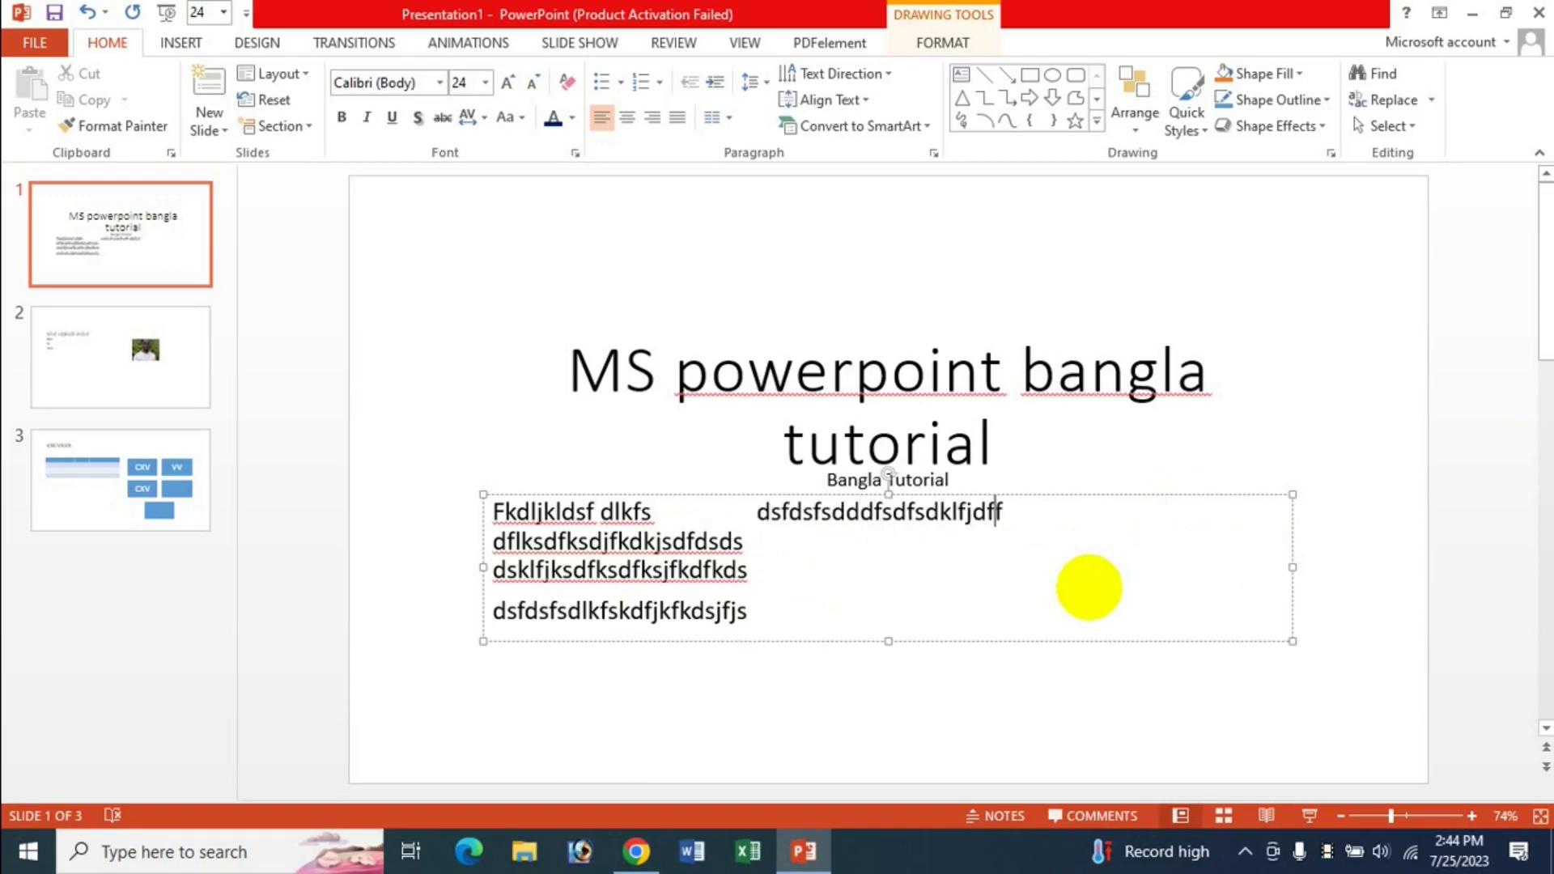
Add more filler lines, including 'dsfdsfsd' and 'dsf', in the third column.
text(dsklfjslkfjsdlkjf dslkfkldfk)
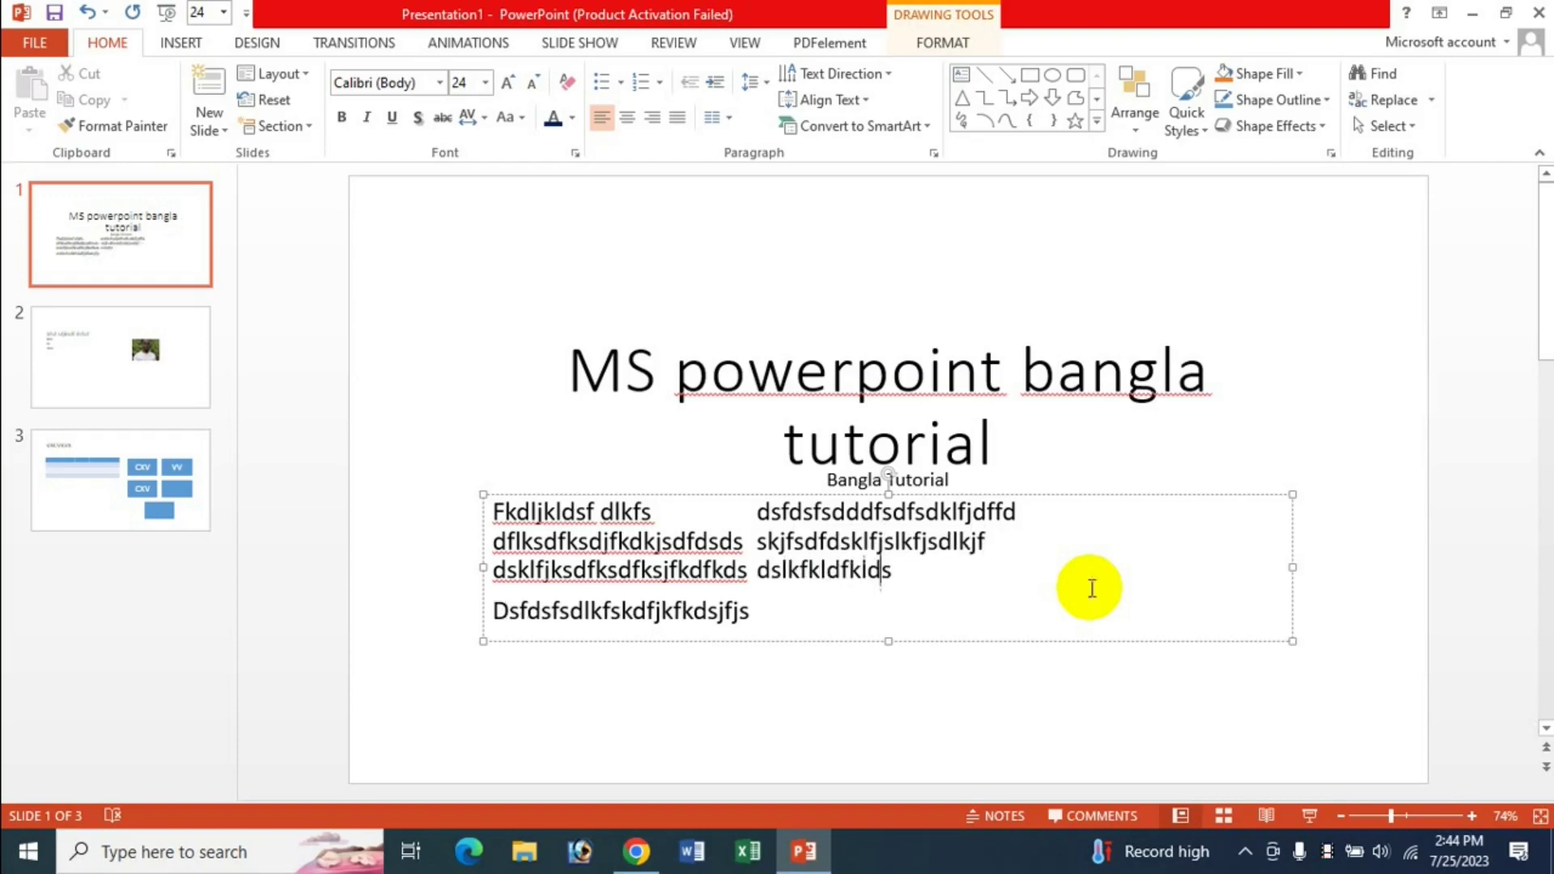
text(ldsfjskjfsdklf)
text(jdjfkldsfdskjfjdkl)
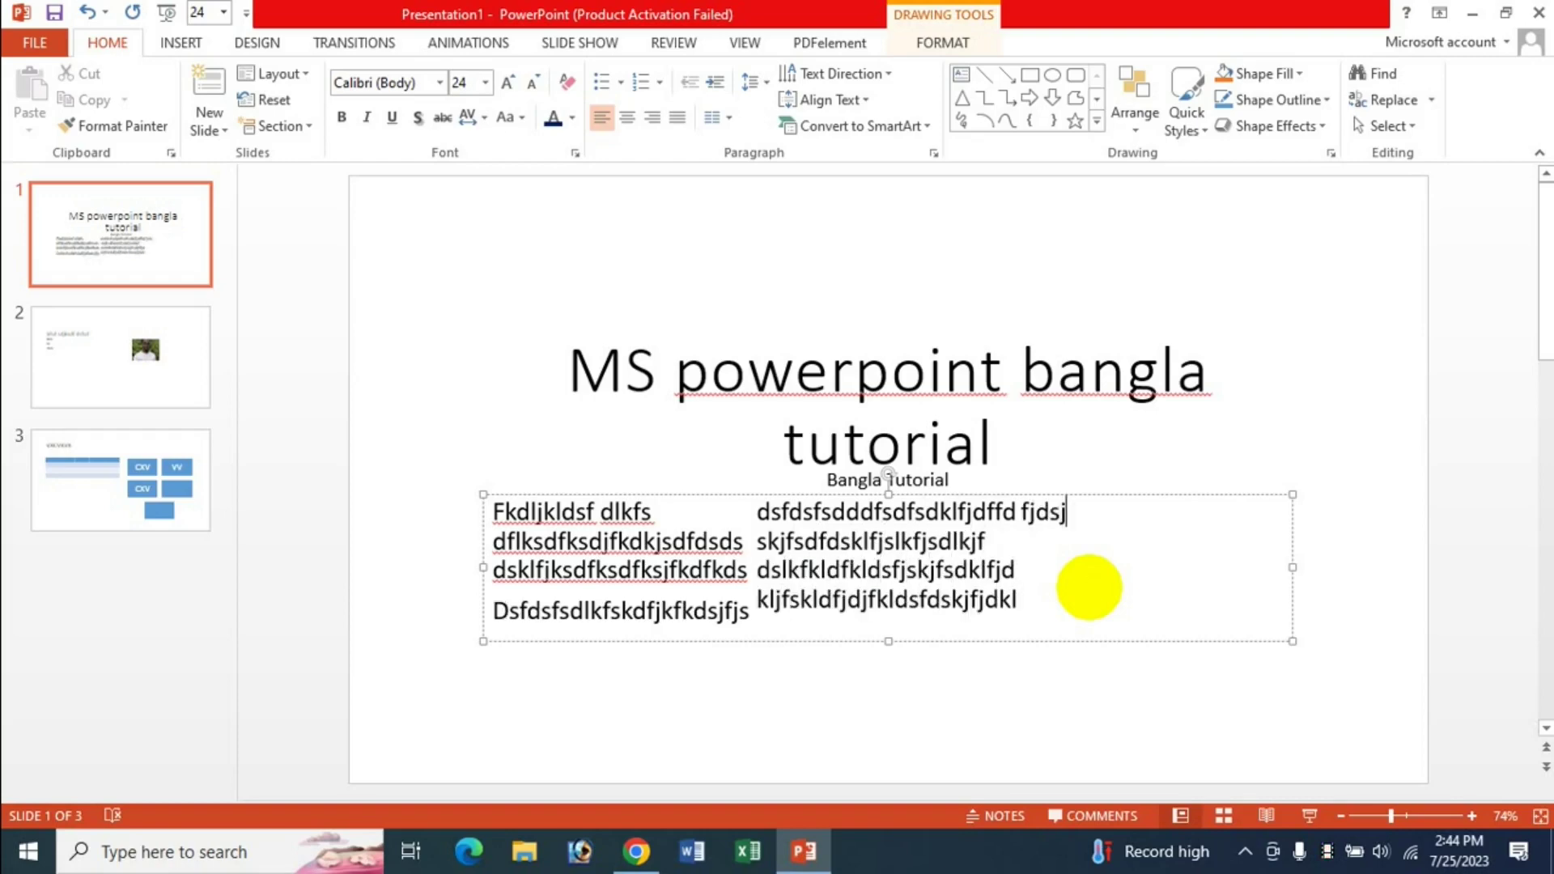
text(dfkdsjfsdfkldsj)
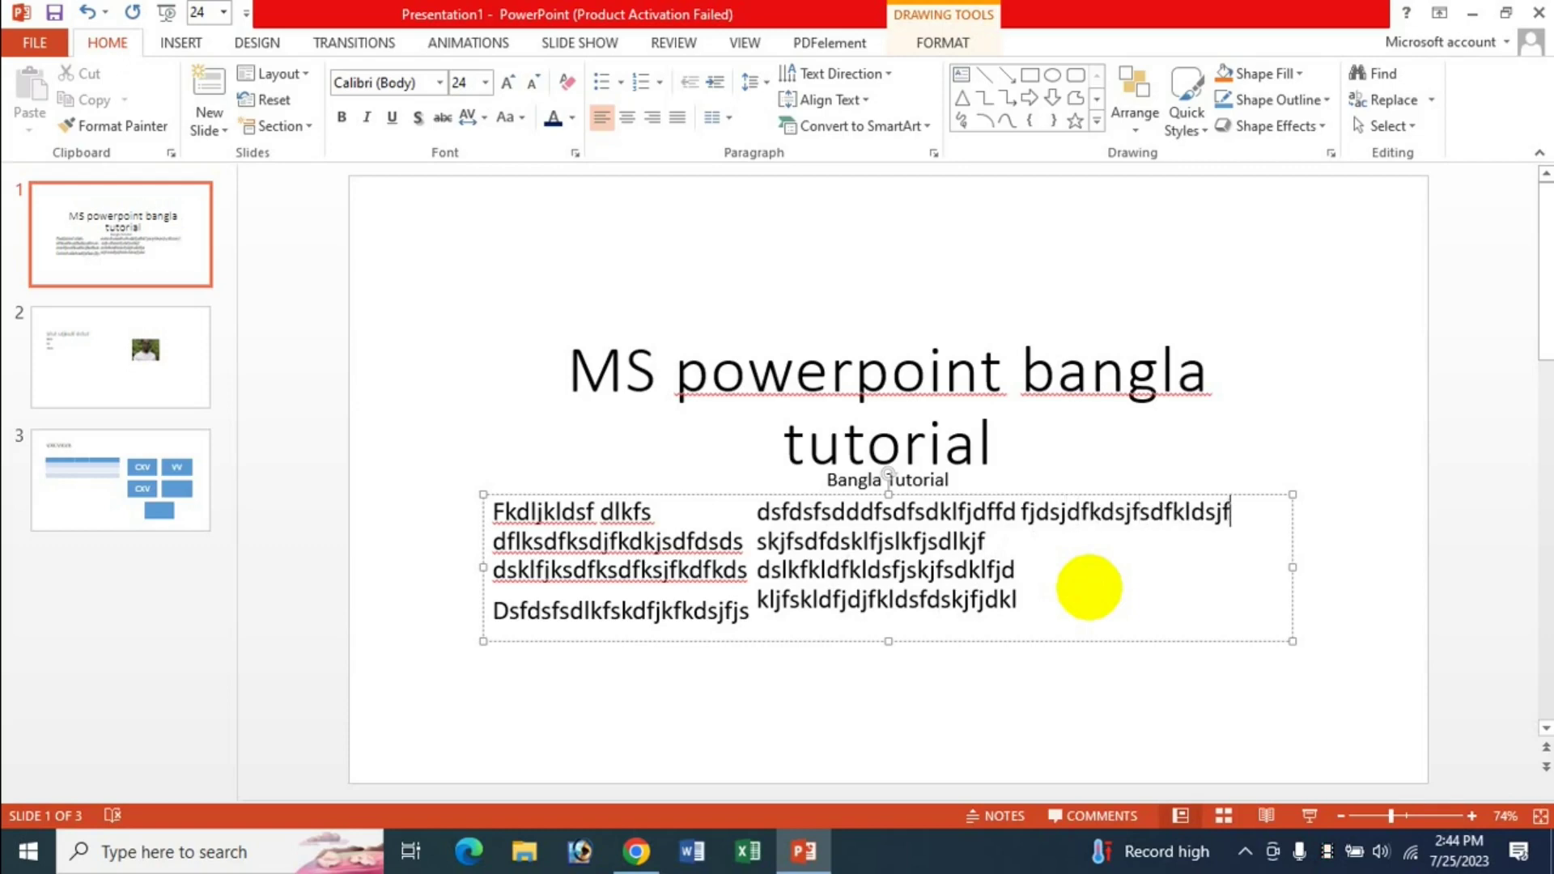
text(f)
key(Return)
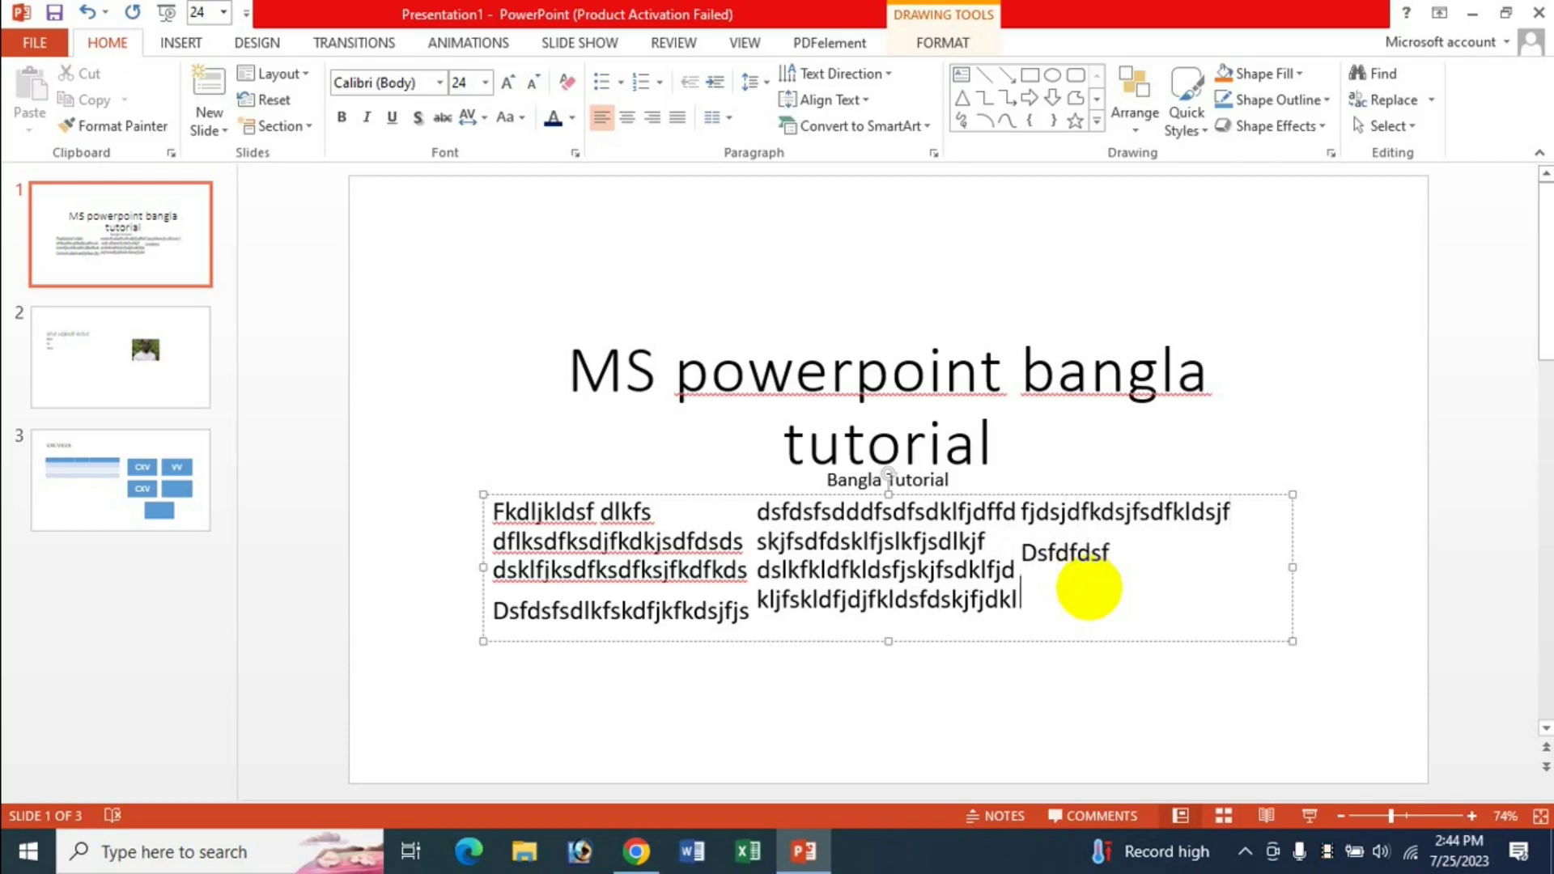
text(dsfdsfsd)
key(Return)
text(dsf)
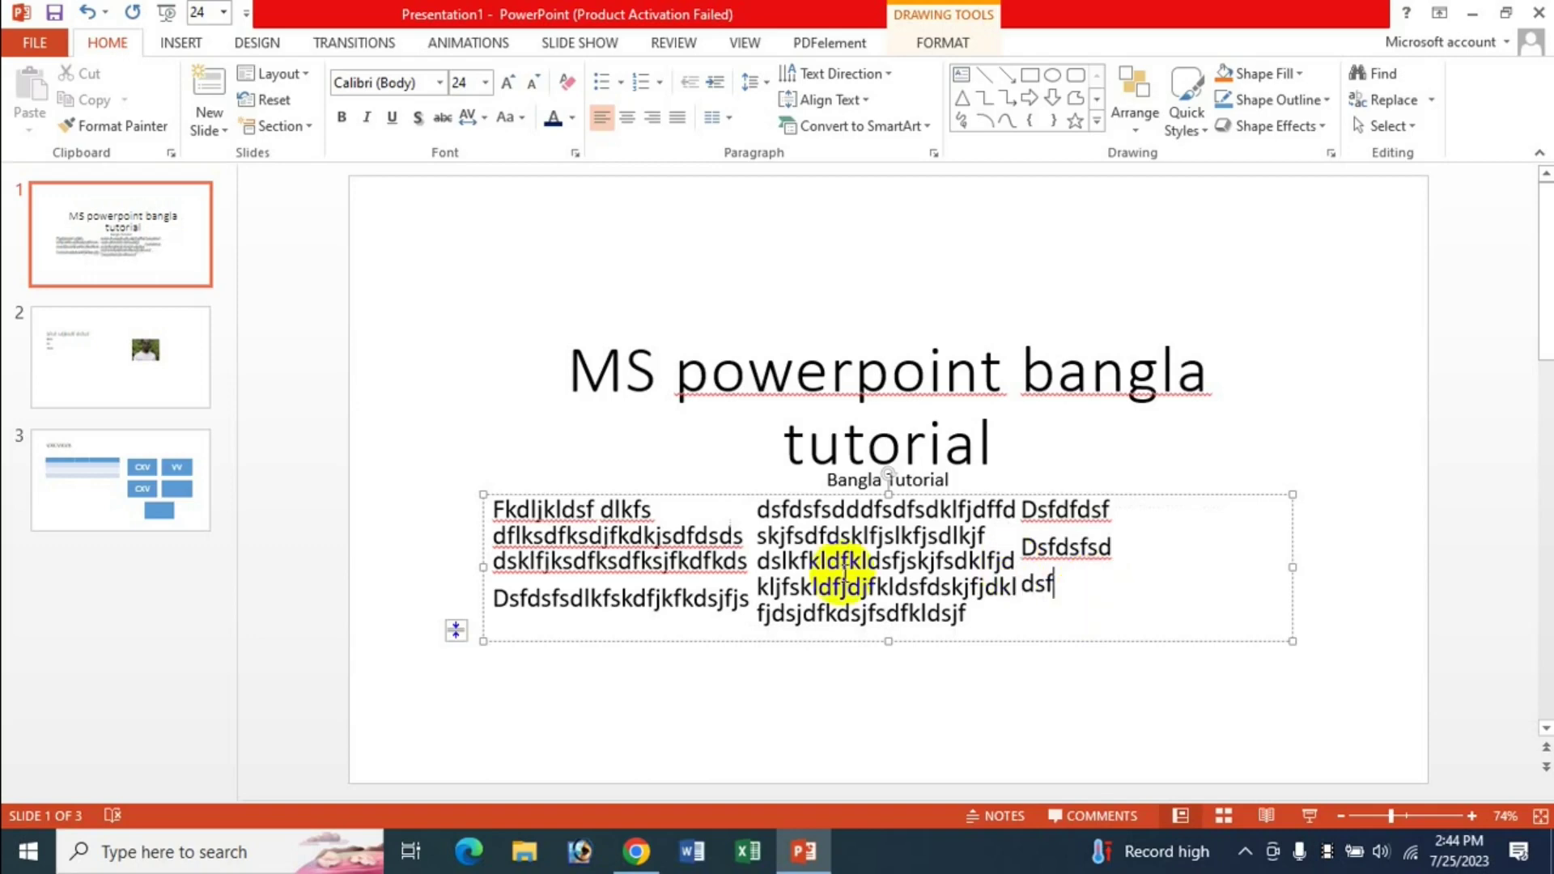
click(1064, 548)
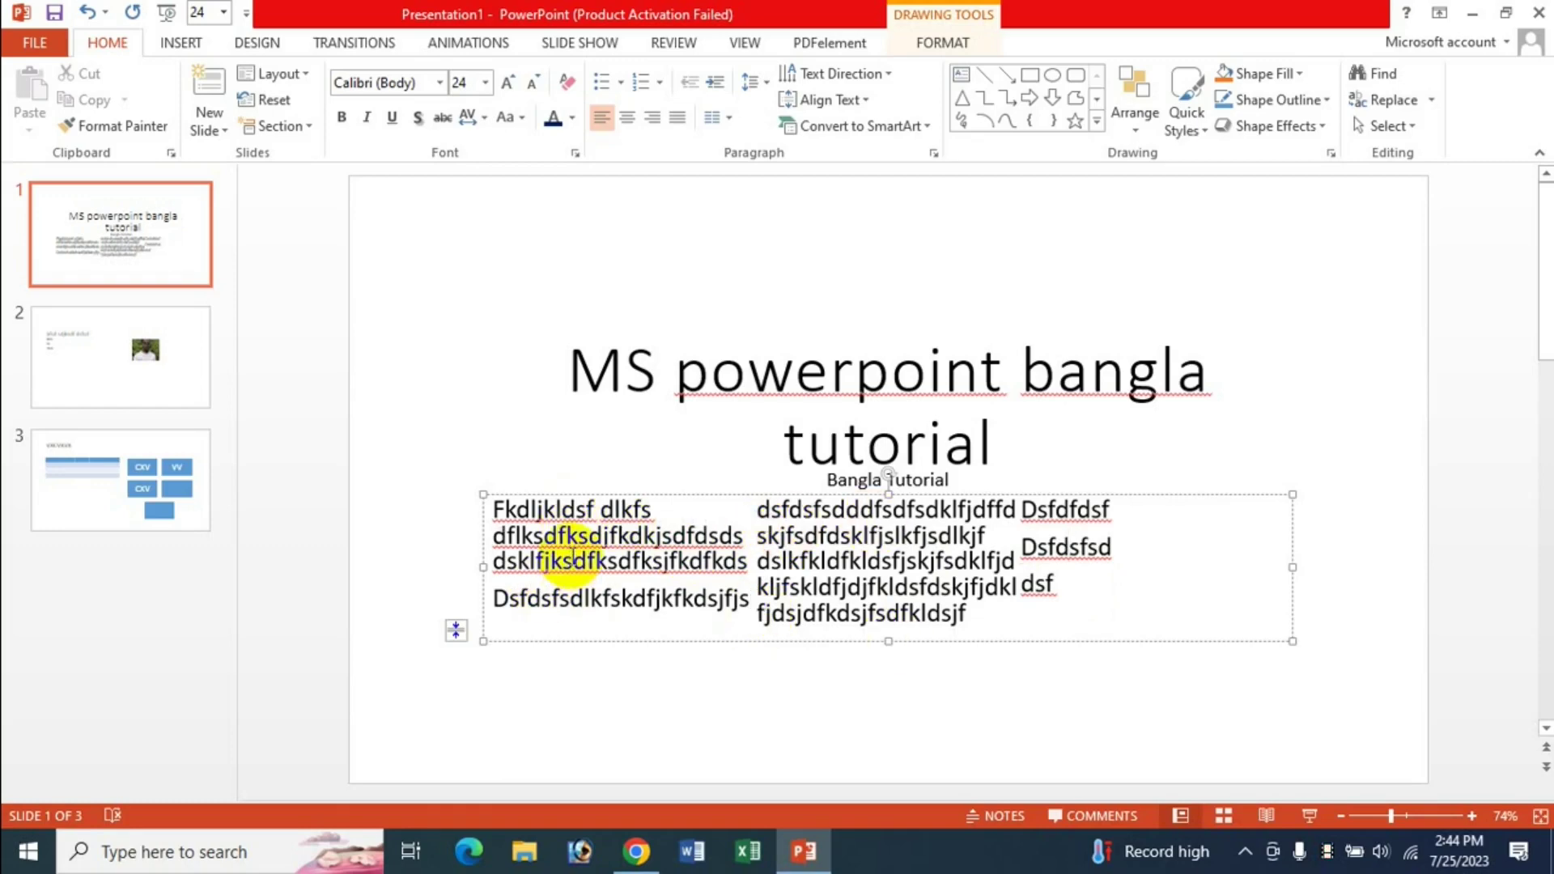
click(745, 118)
Switch the filler text to One Column so AutoFit shrinks it to fit.
click(781, 162)
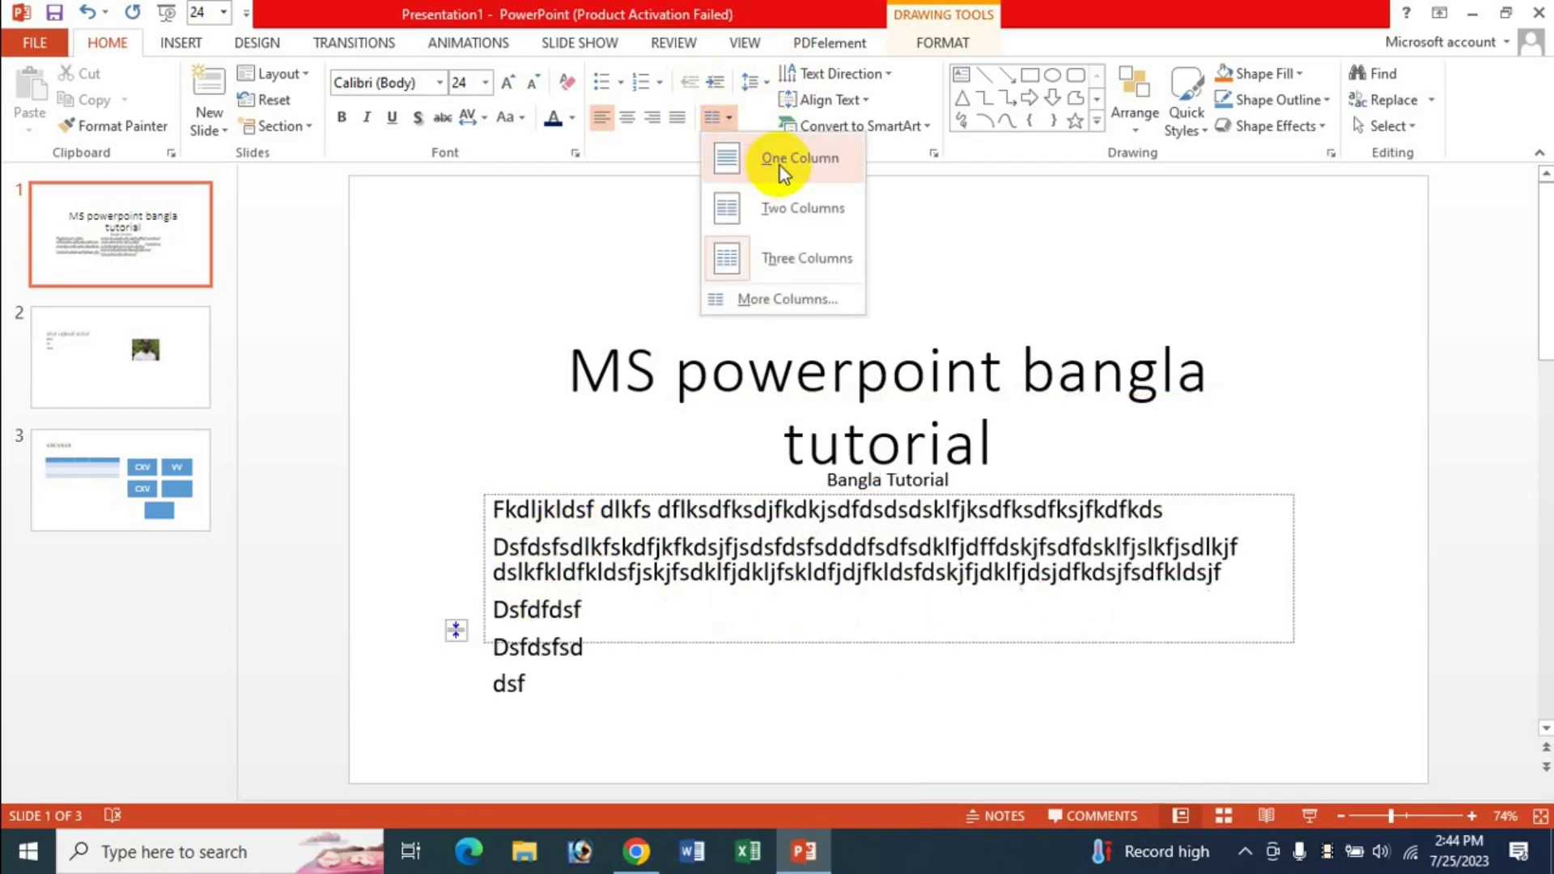
click(713, 557)
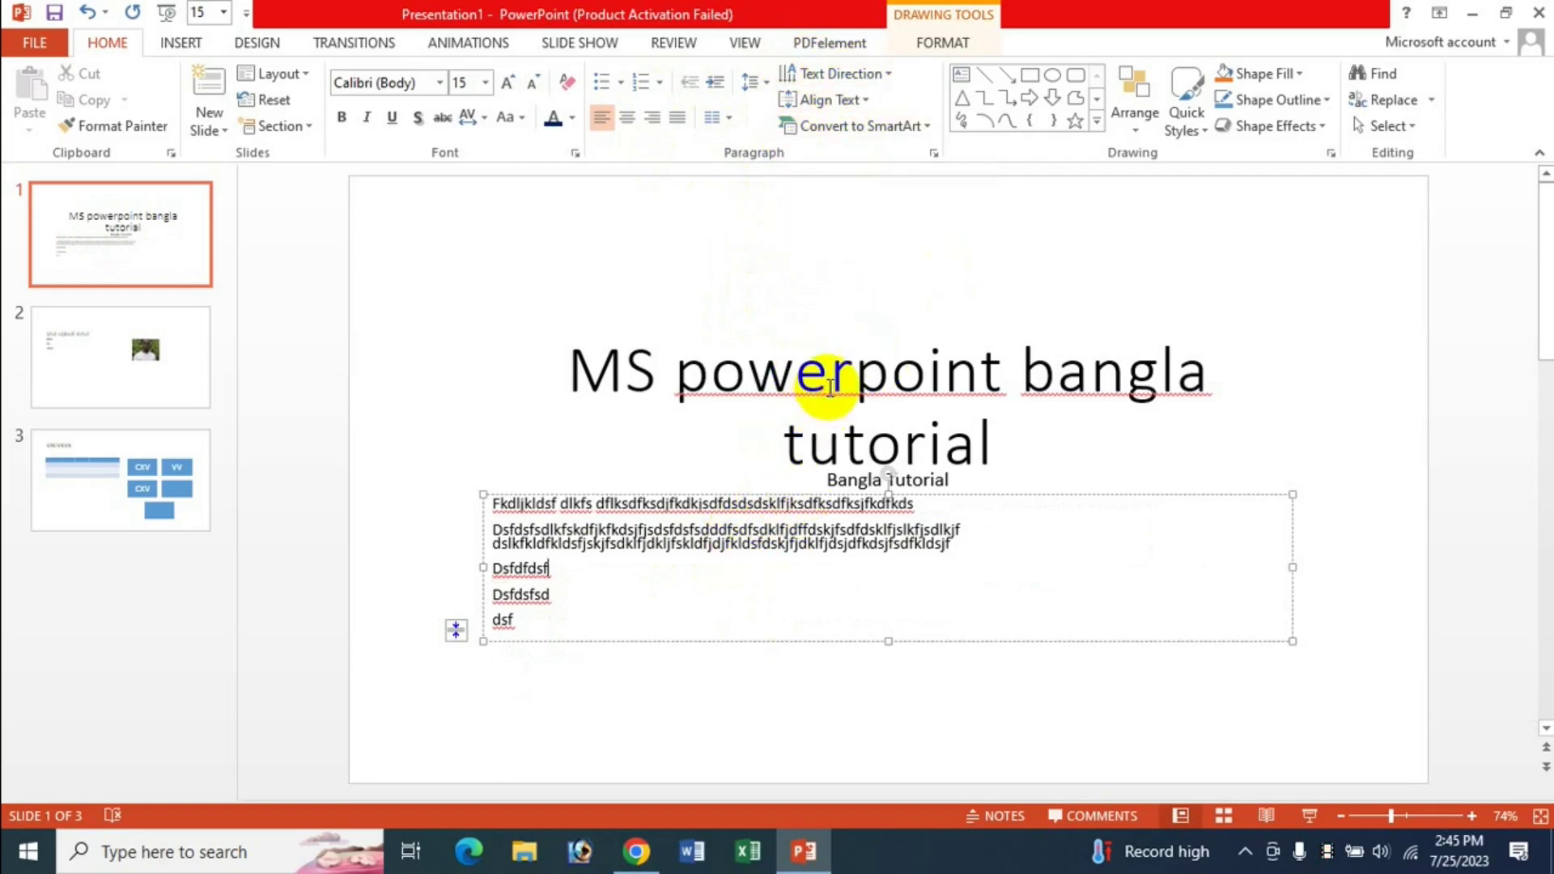
click(830, 387)
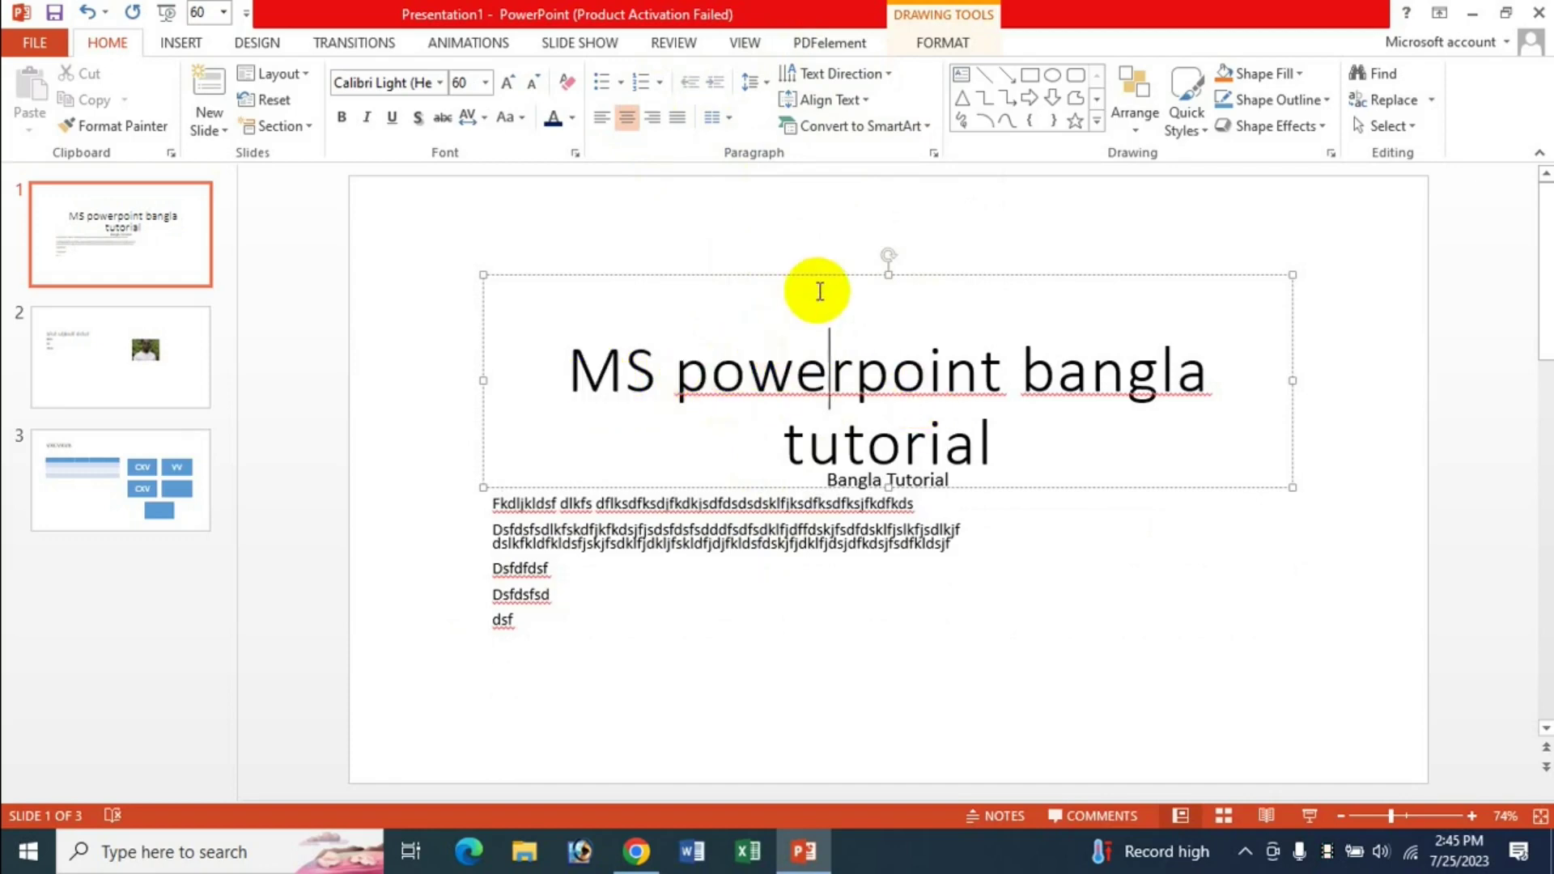
click(891, 72)
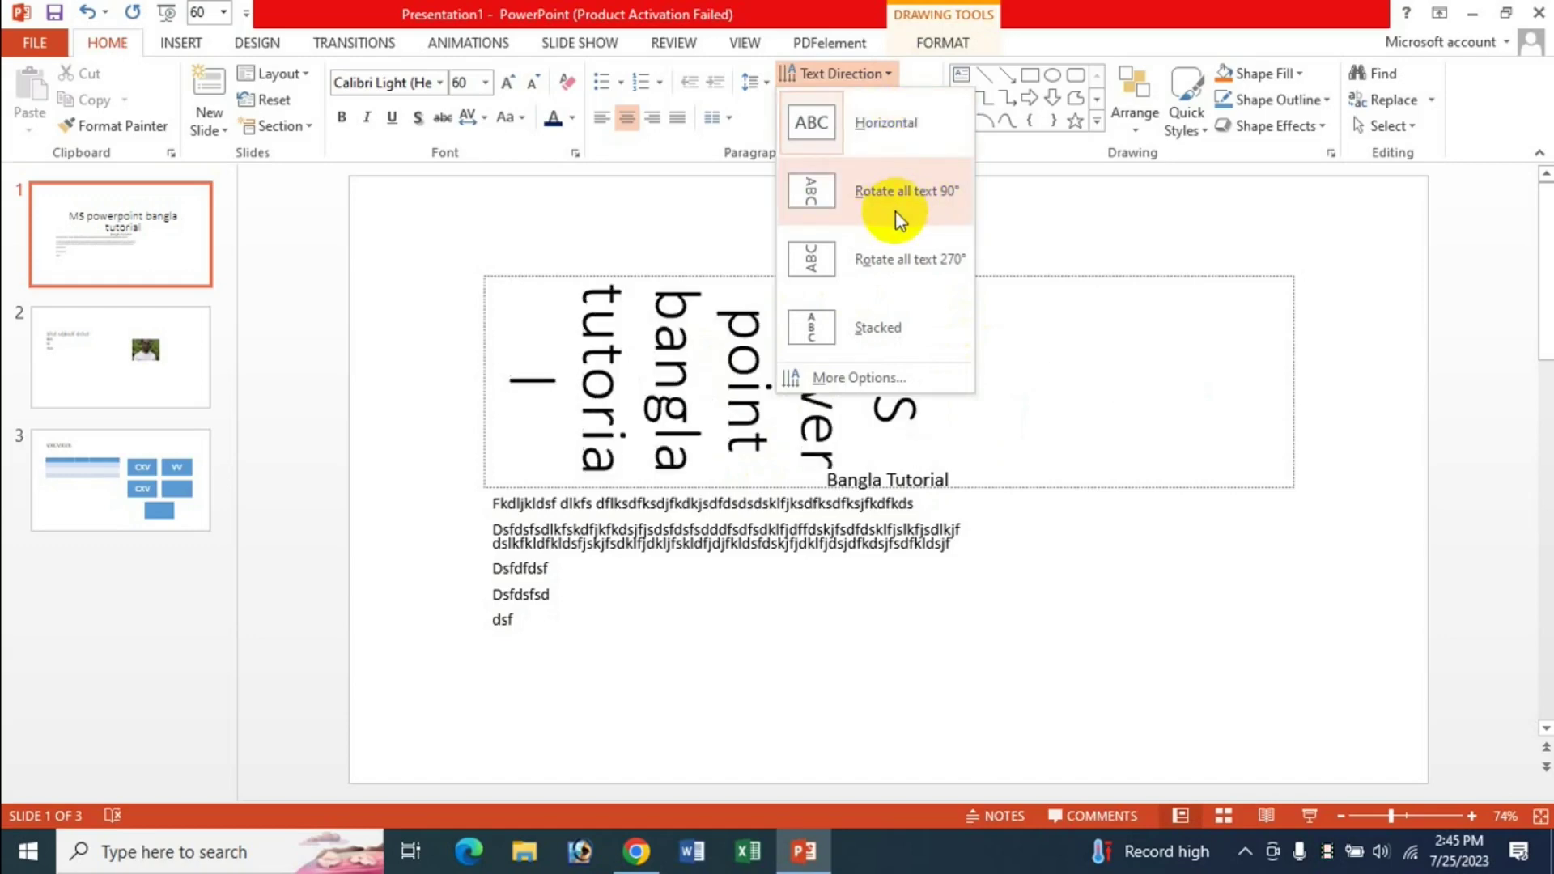
click(945, 192)
click(892, 71)
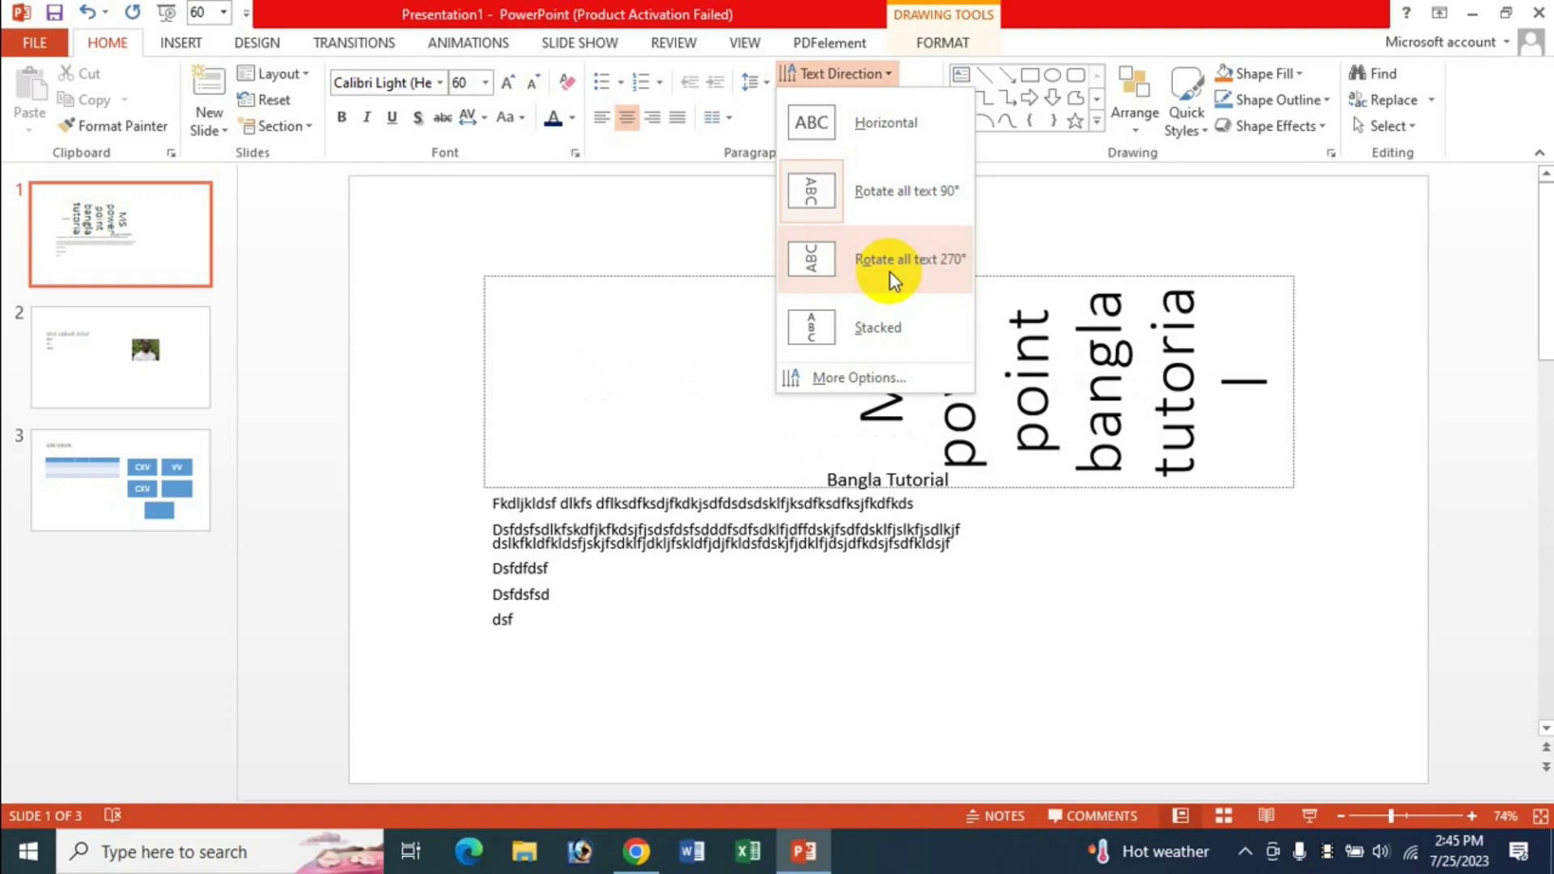
click(1111, 417)
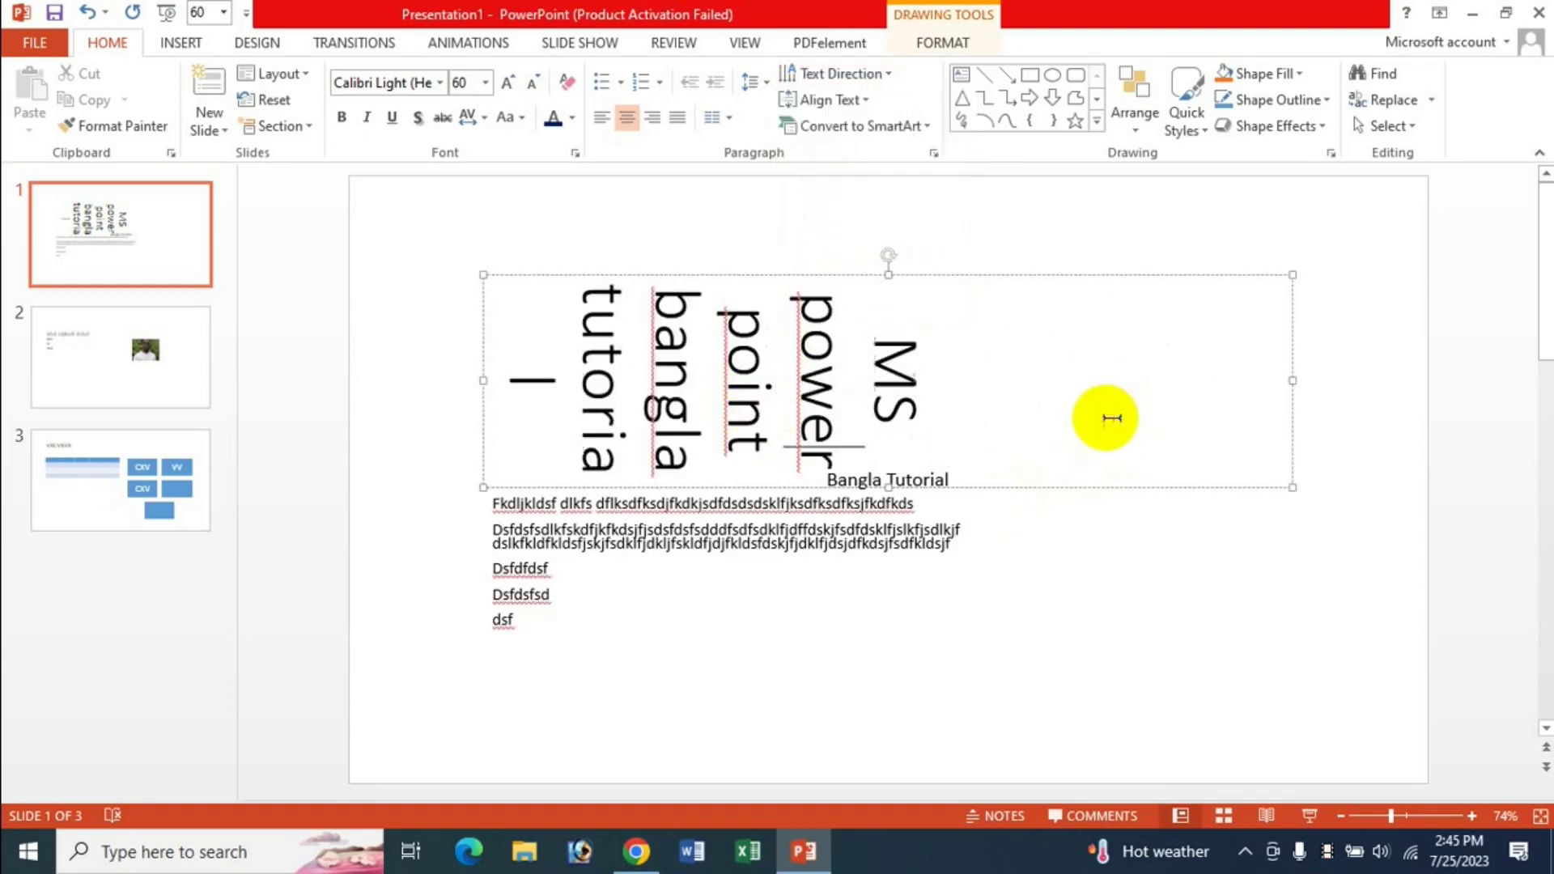
click(886, 74)
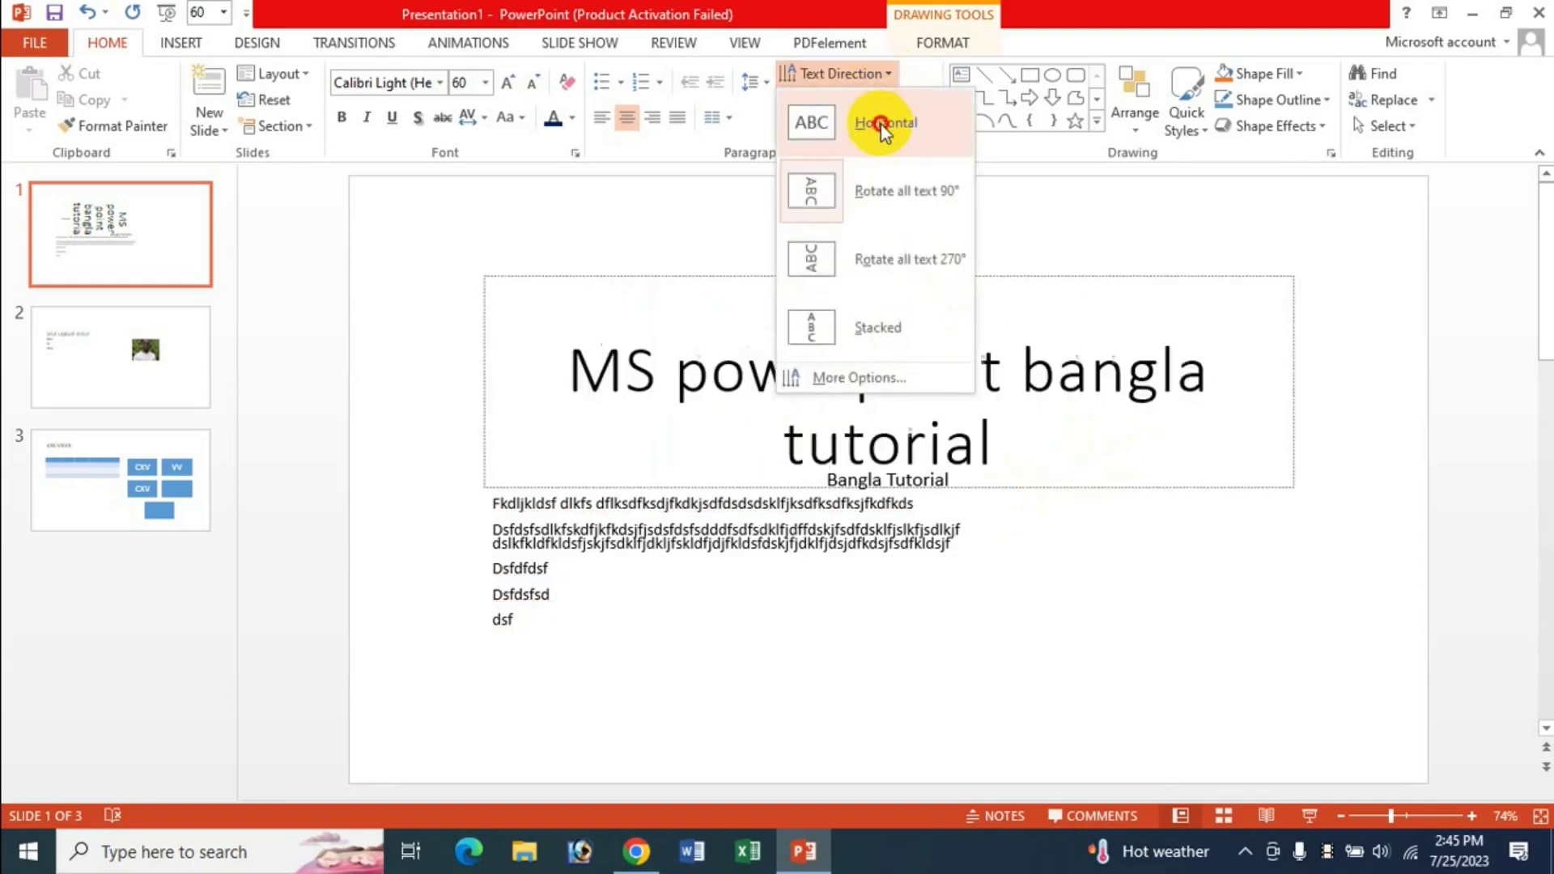
click(880, 125)
Set the slide title's vertical text alignment to Top.
click(866, 101)
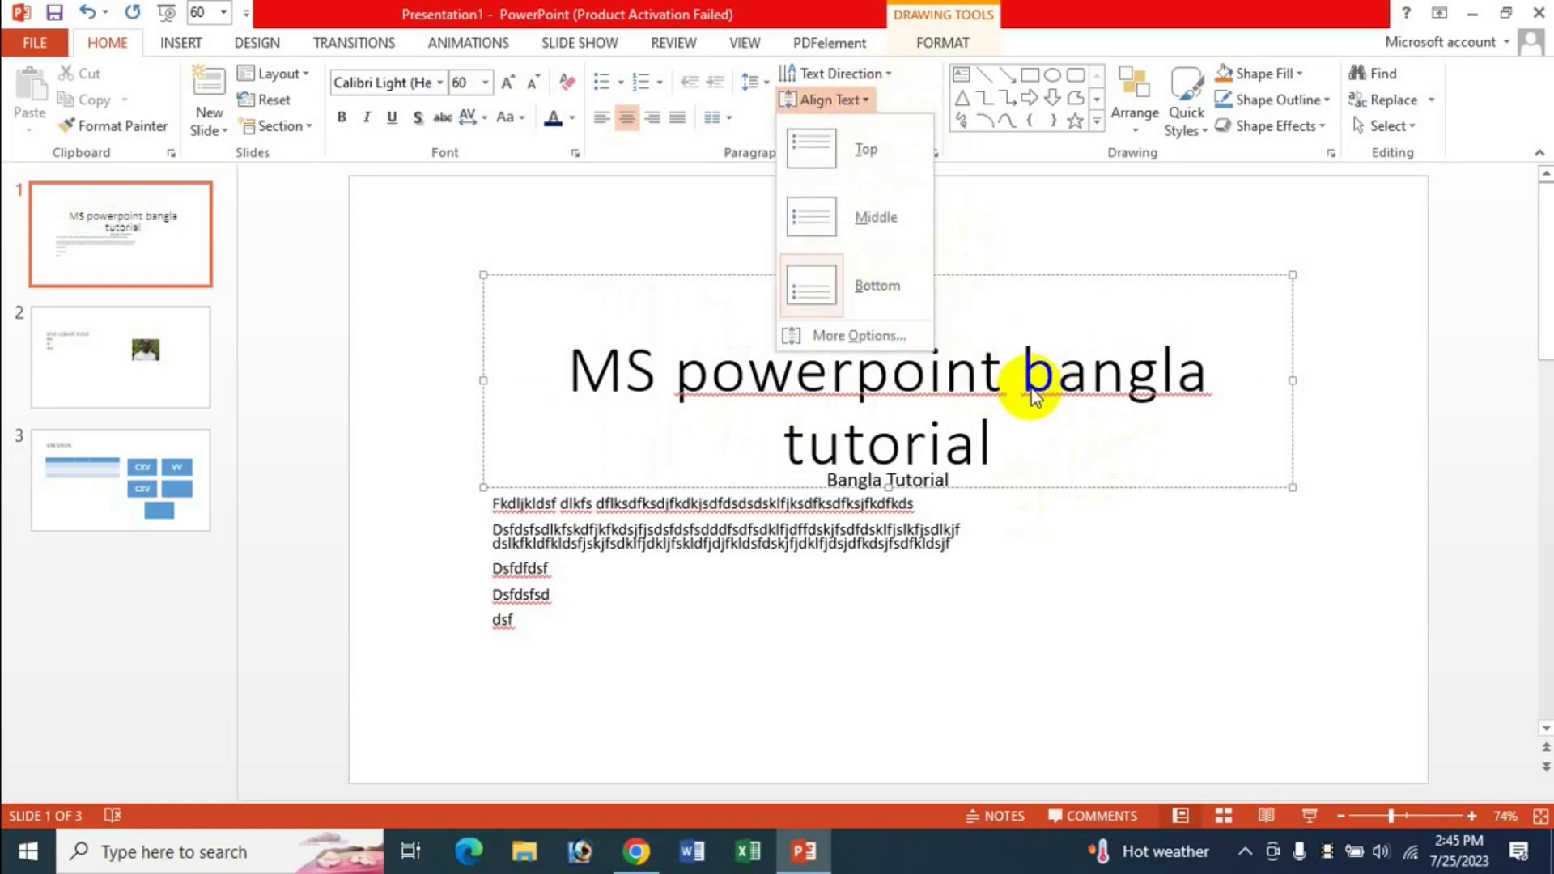
click(886, 158)
click(873, 109)
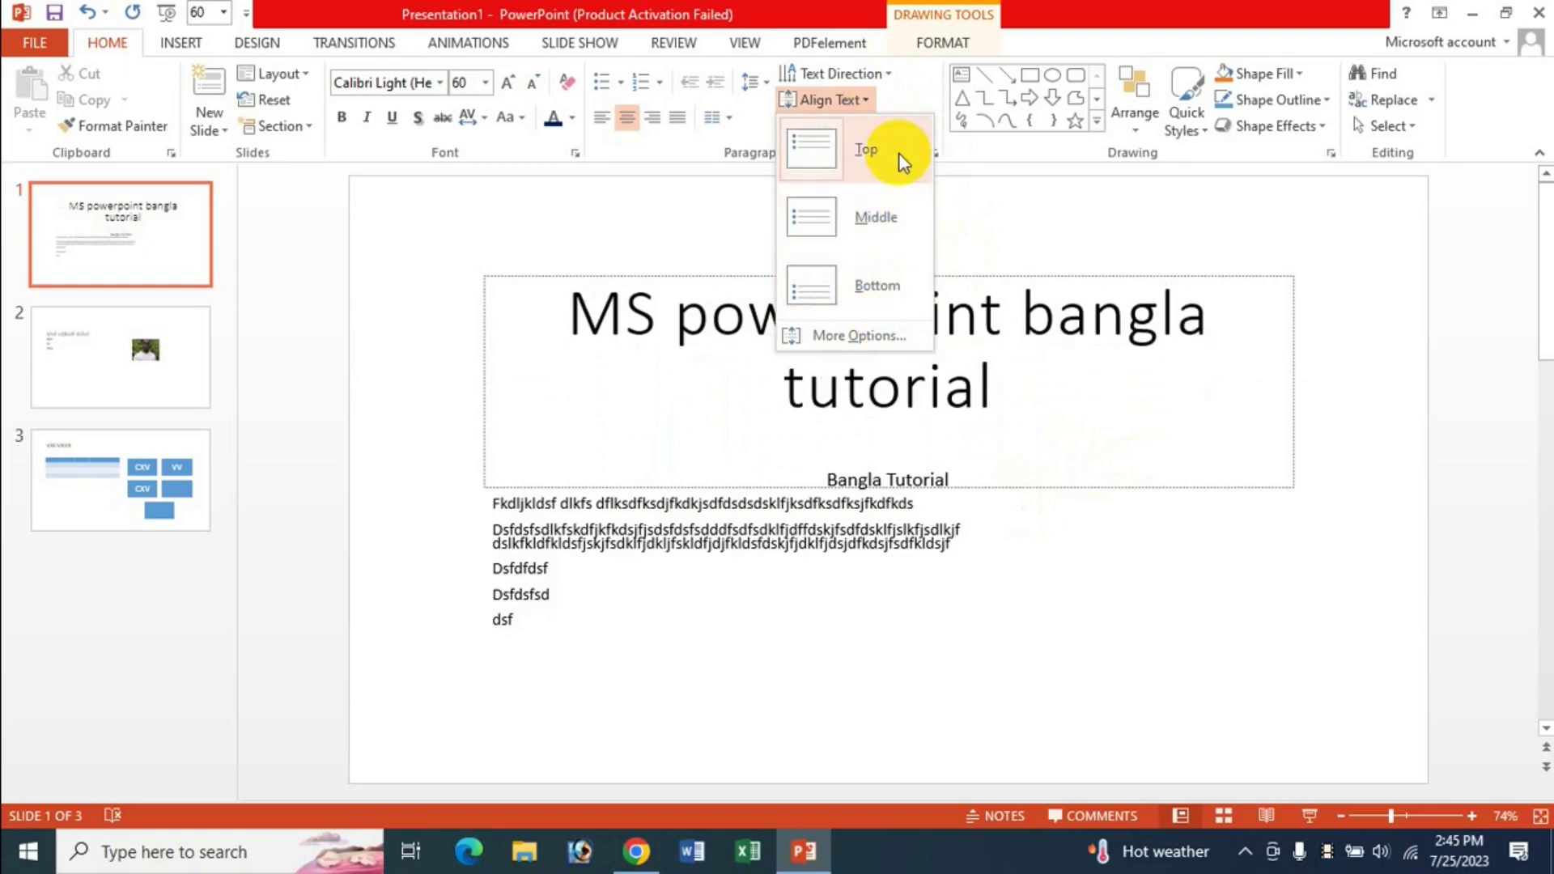
click(1027, 382)
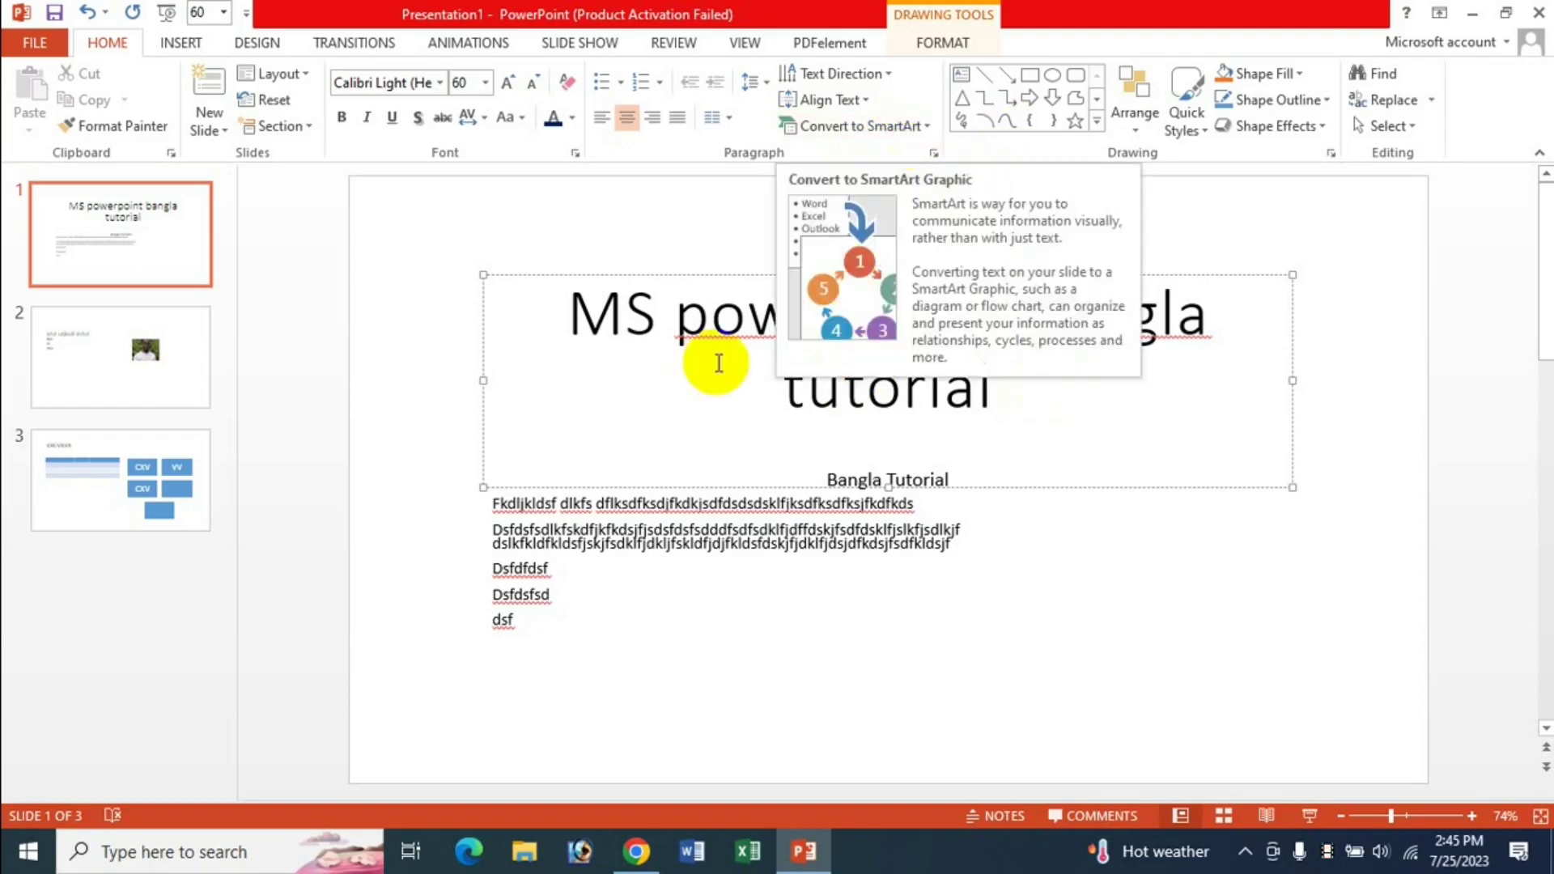
Convert the slide title to SmartArt using the first layout in the gallery.
click(727, 328)
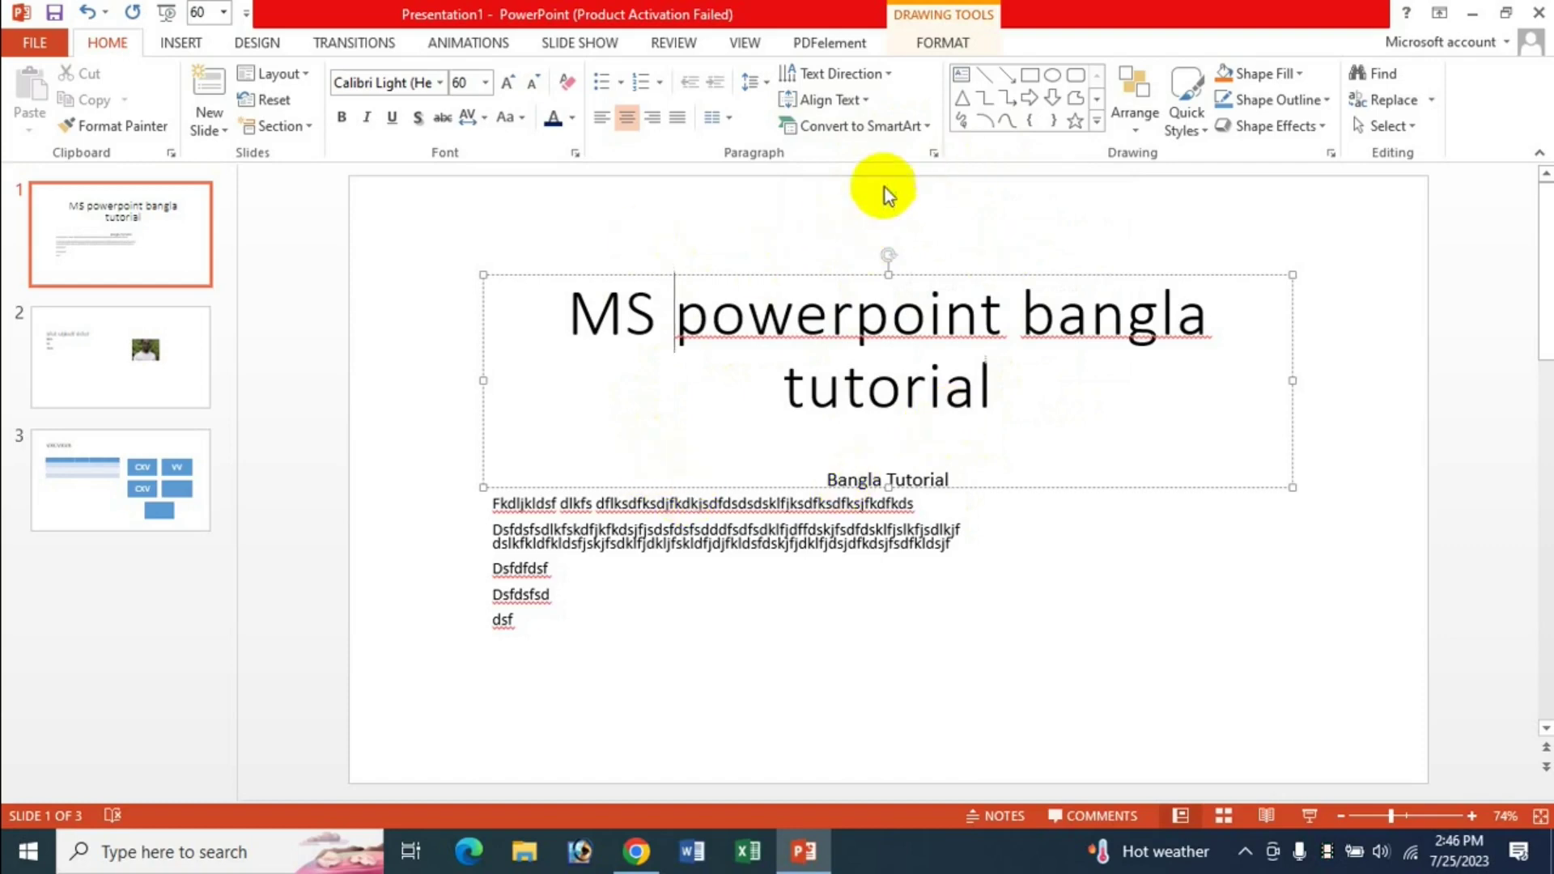
click(929, 127)
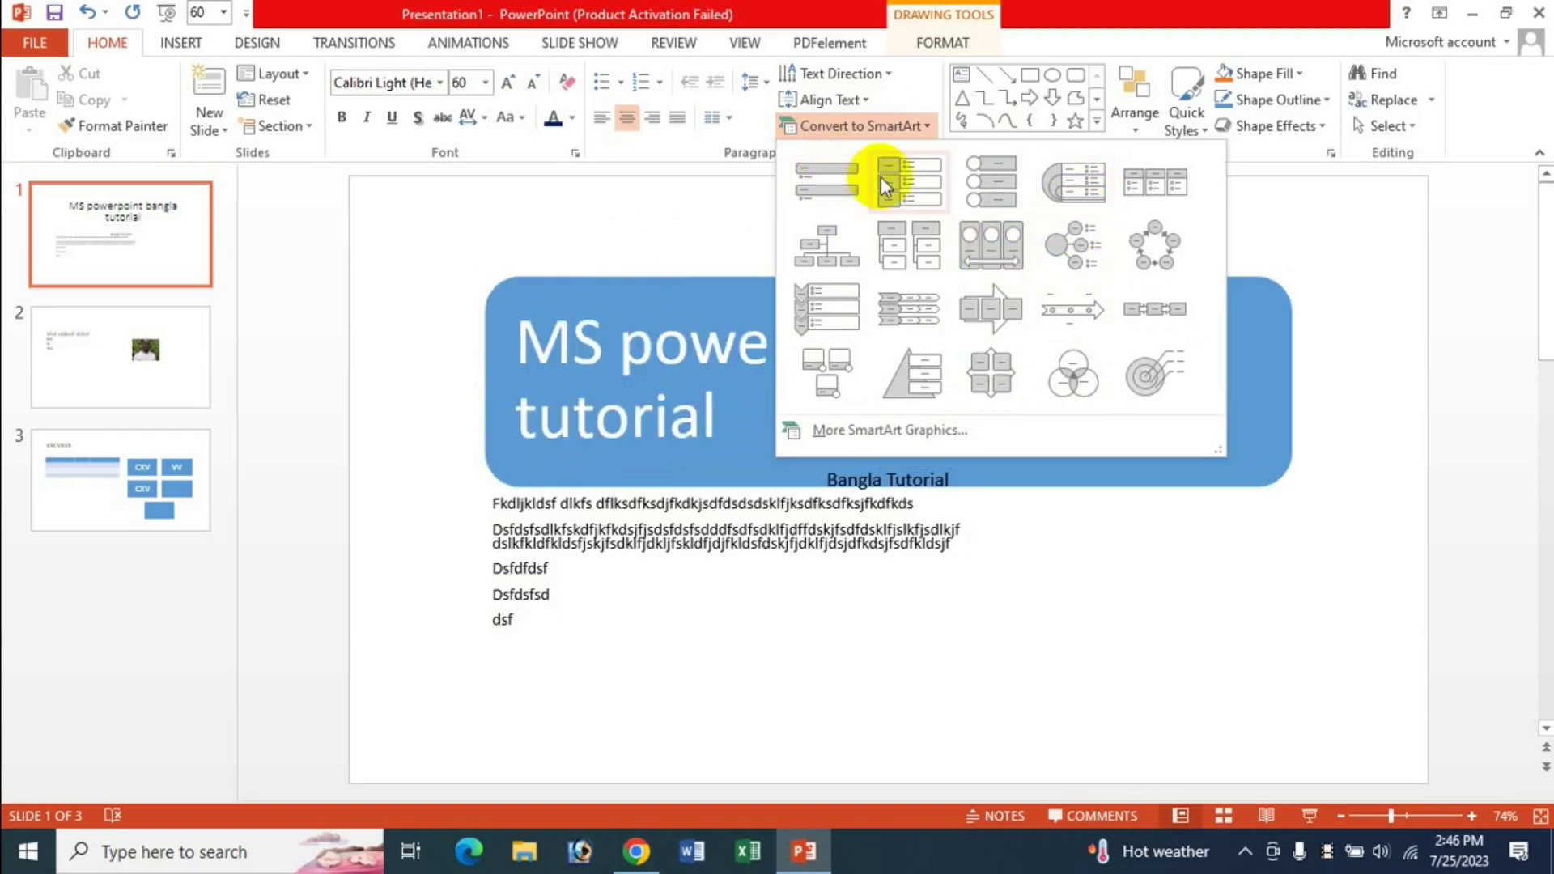
click(830, 183)
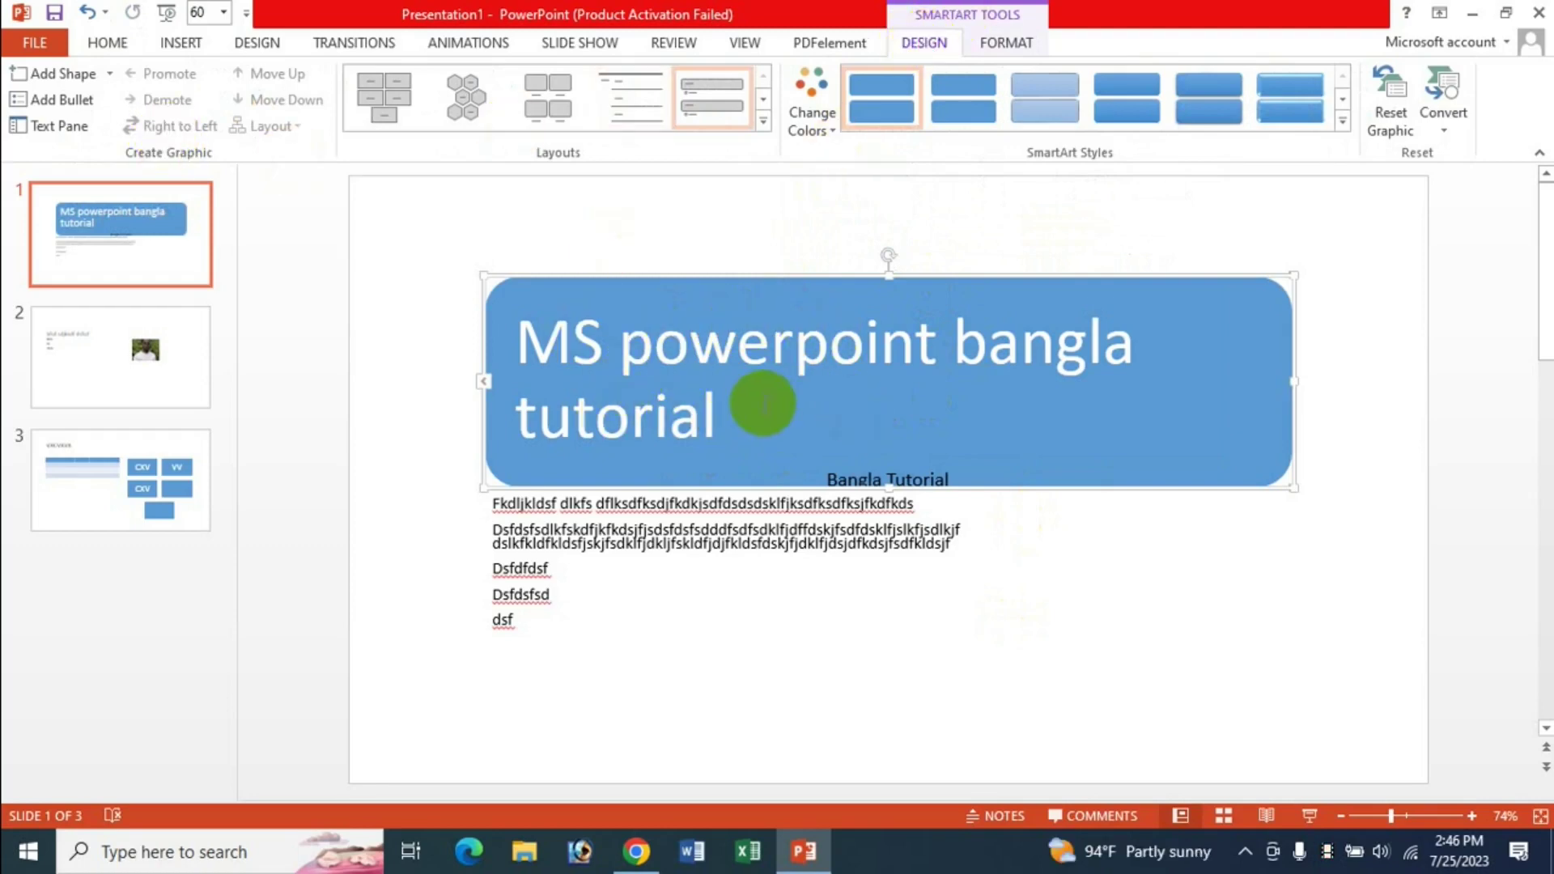
Try a picture-and-text SmartArt layout and insert photo 1002 into its placeholder.
click(762, 125)
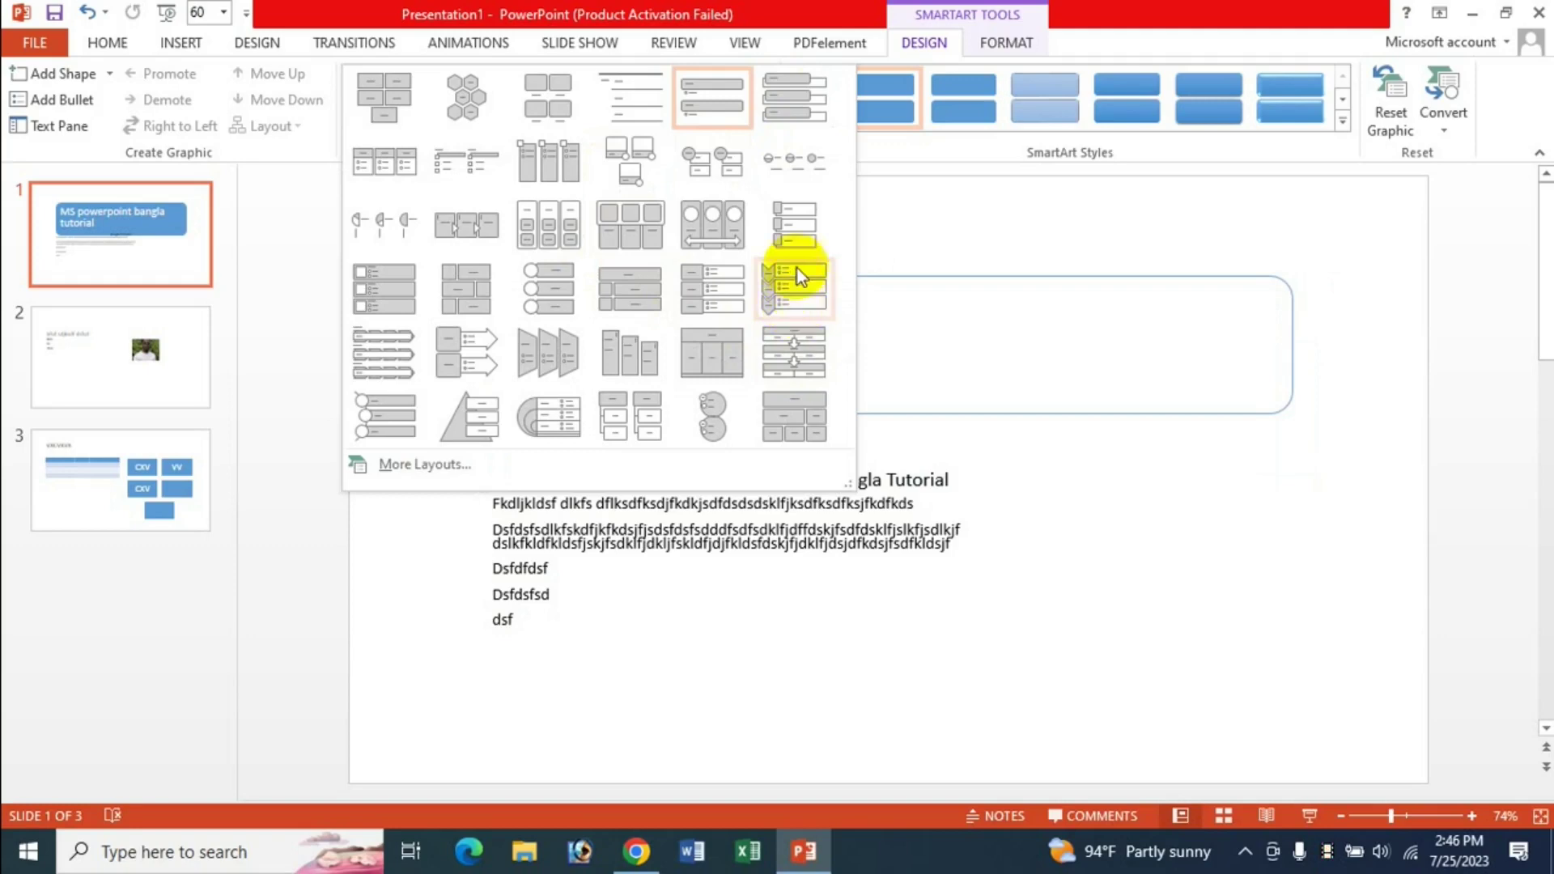
click(798, 238)
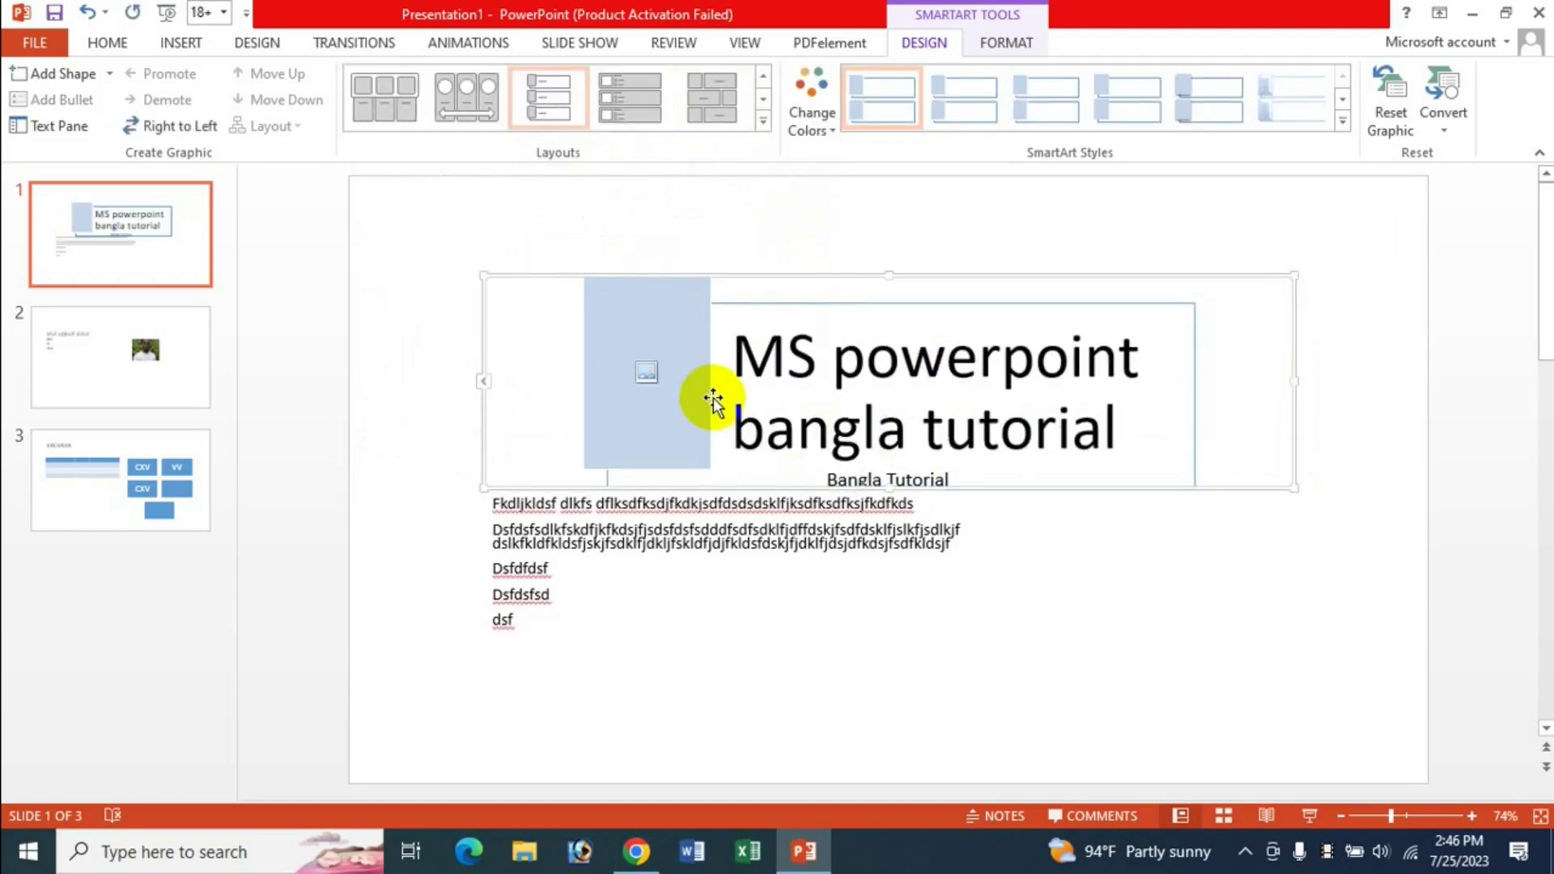
click(646, 373)
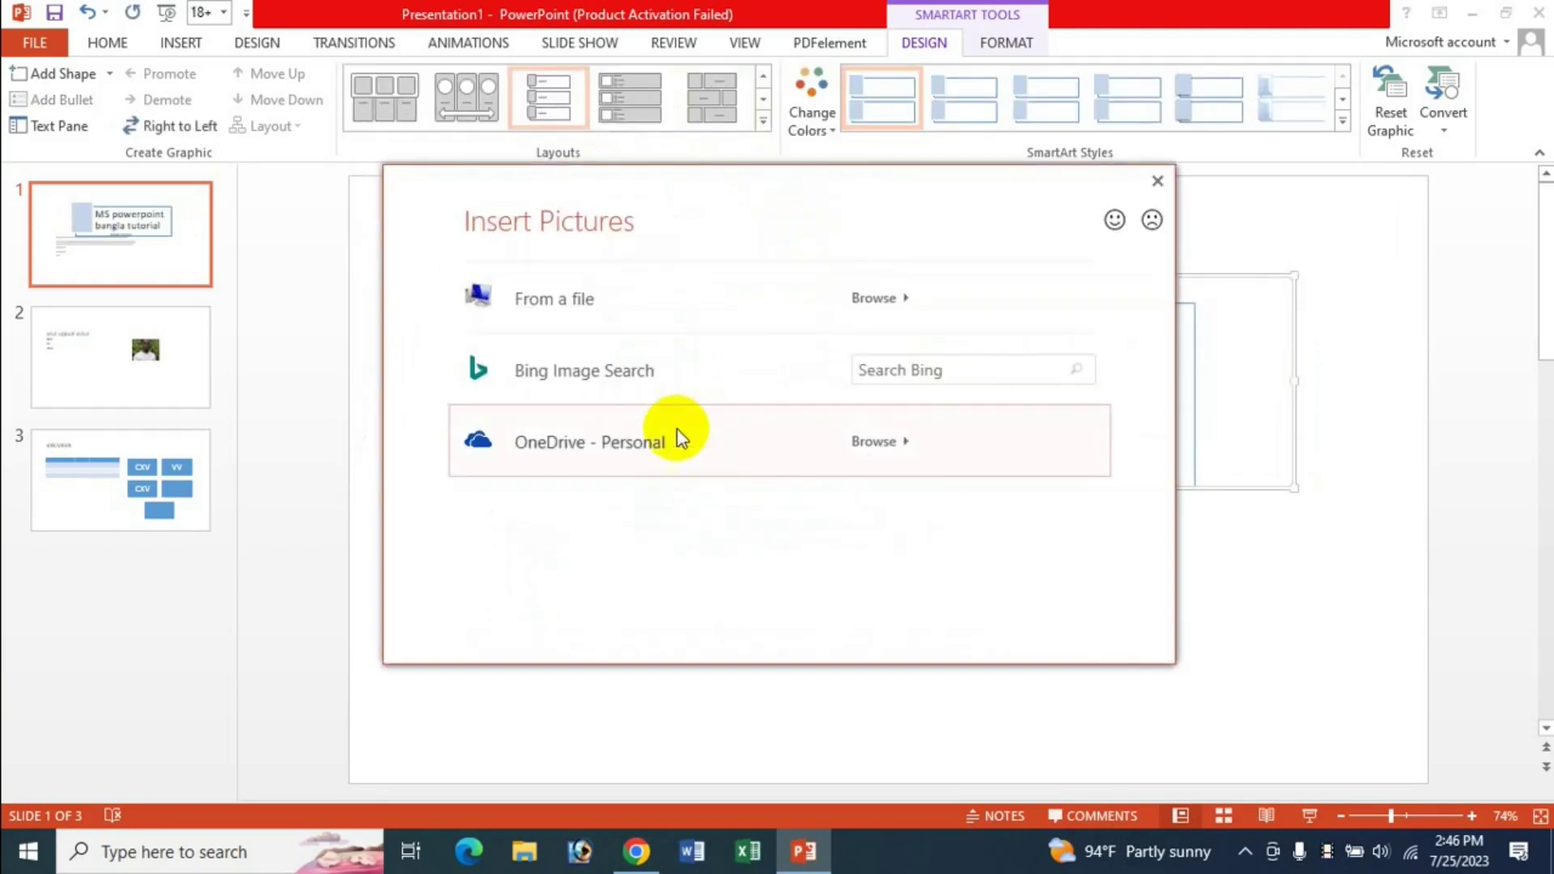
click(609, 312)
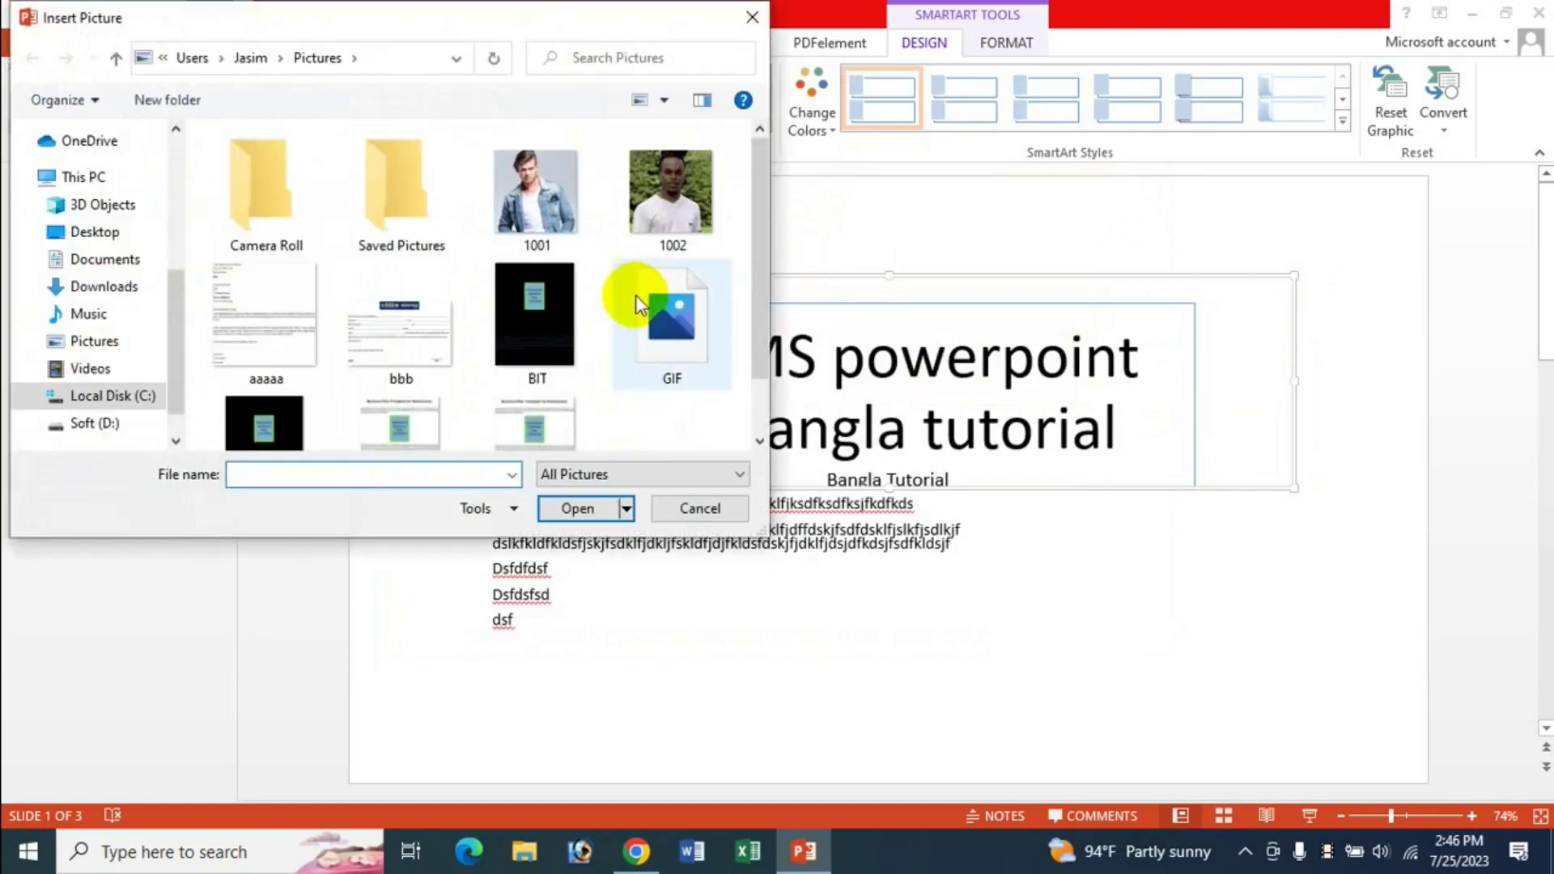
double_click(659, 220)
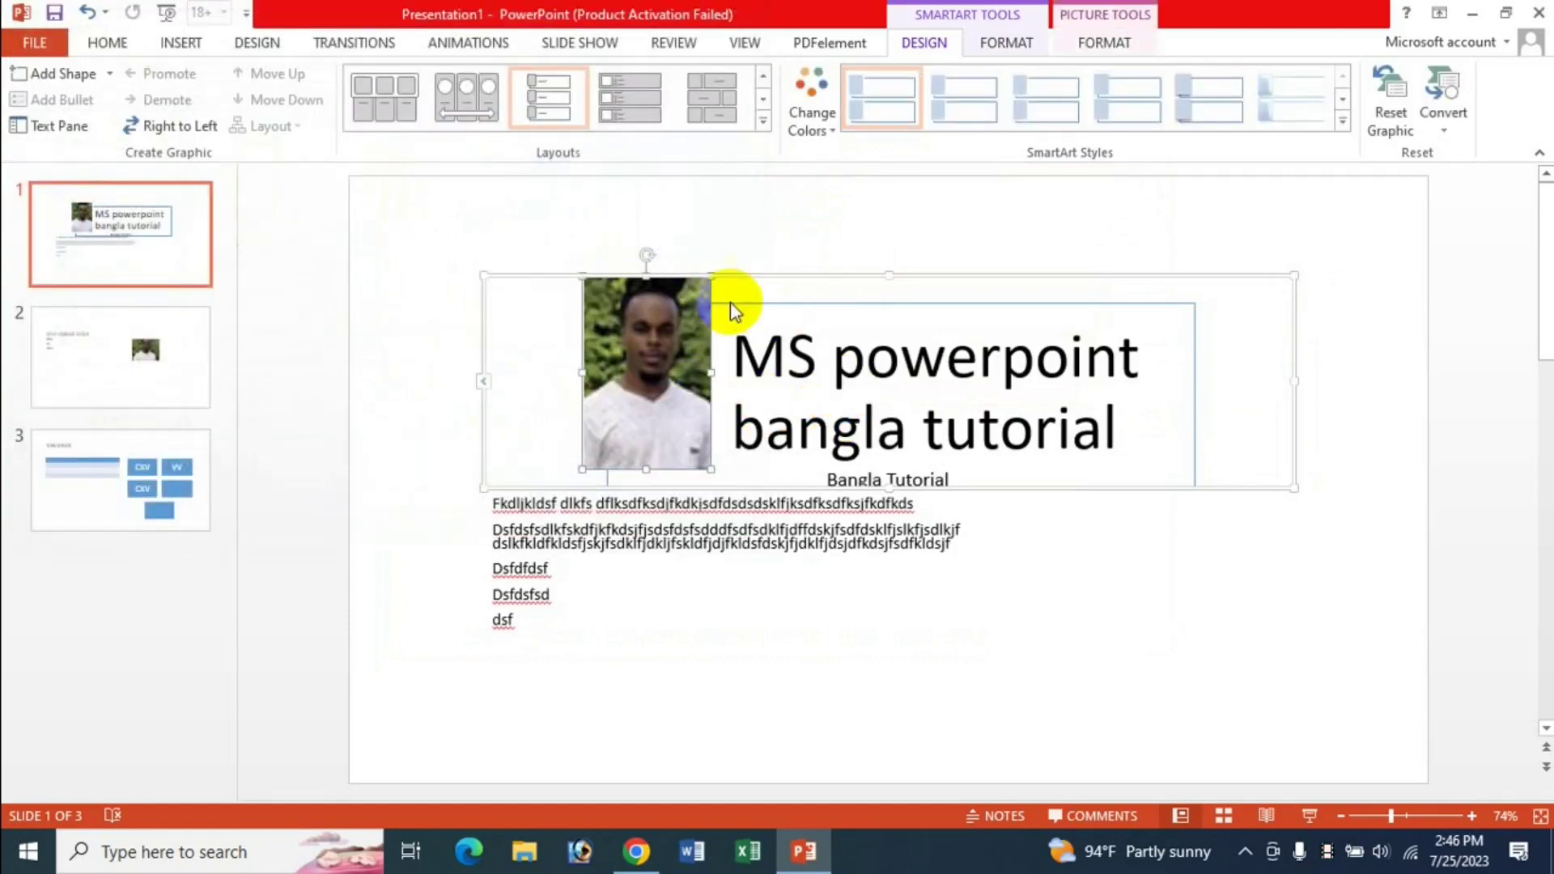
click(663, 394)
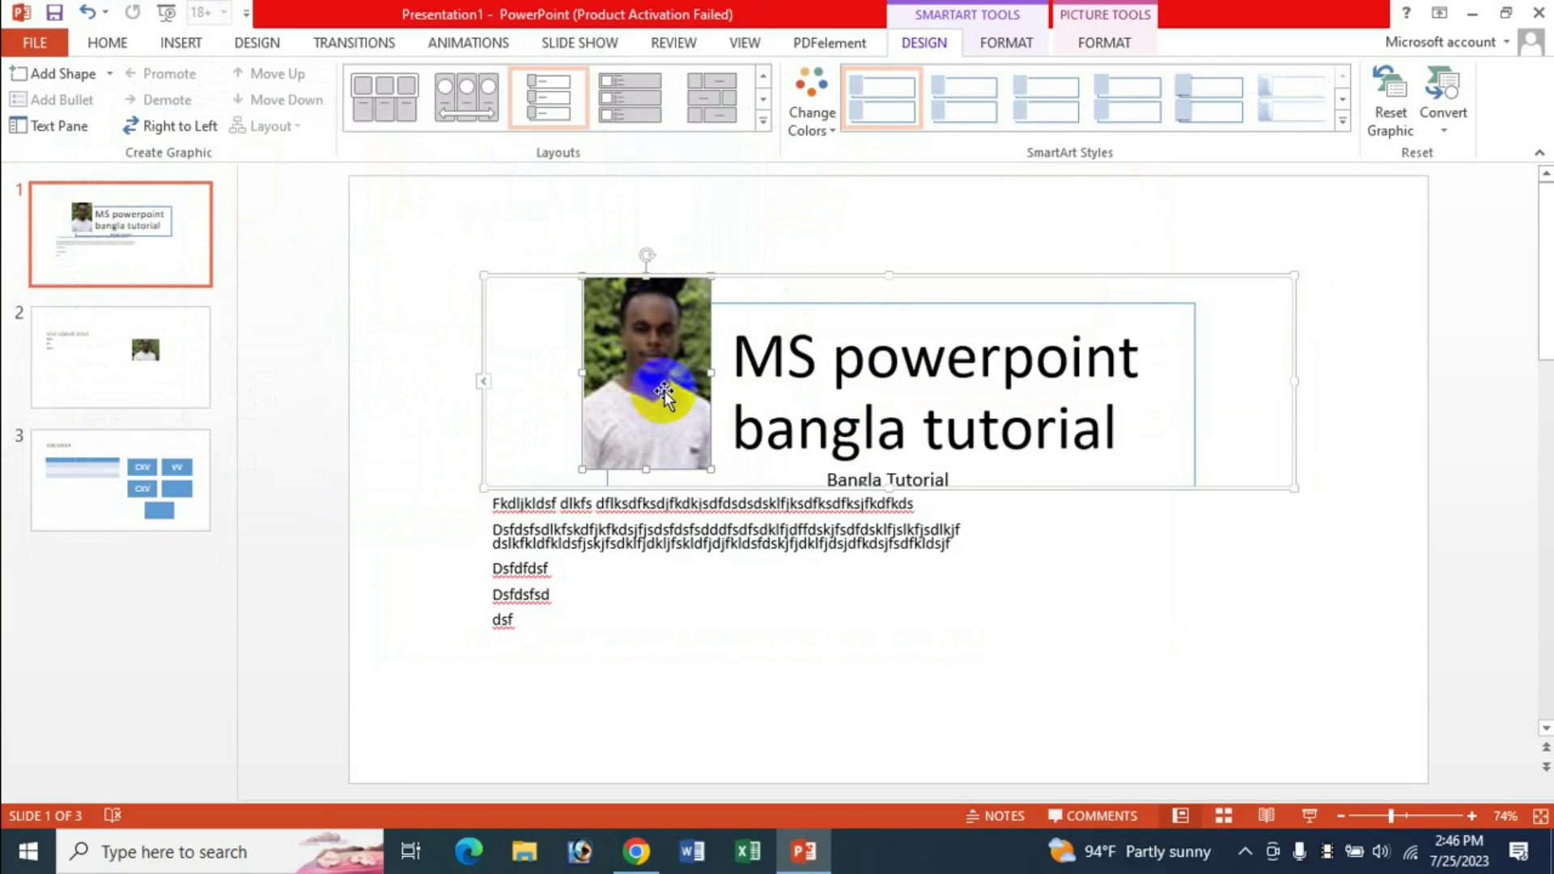
click(762, 123)
Switch the title SmartArt to a narrow vertical bar layout, then a picture layout.
click(634, 348)
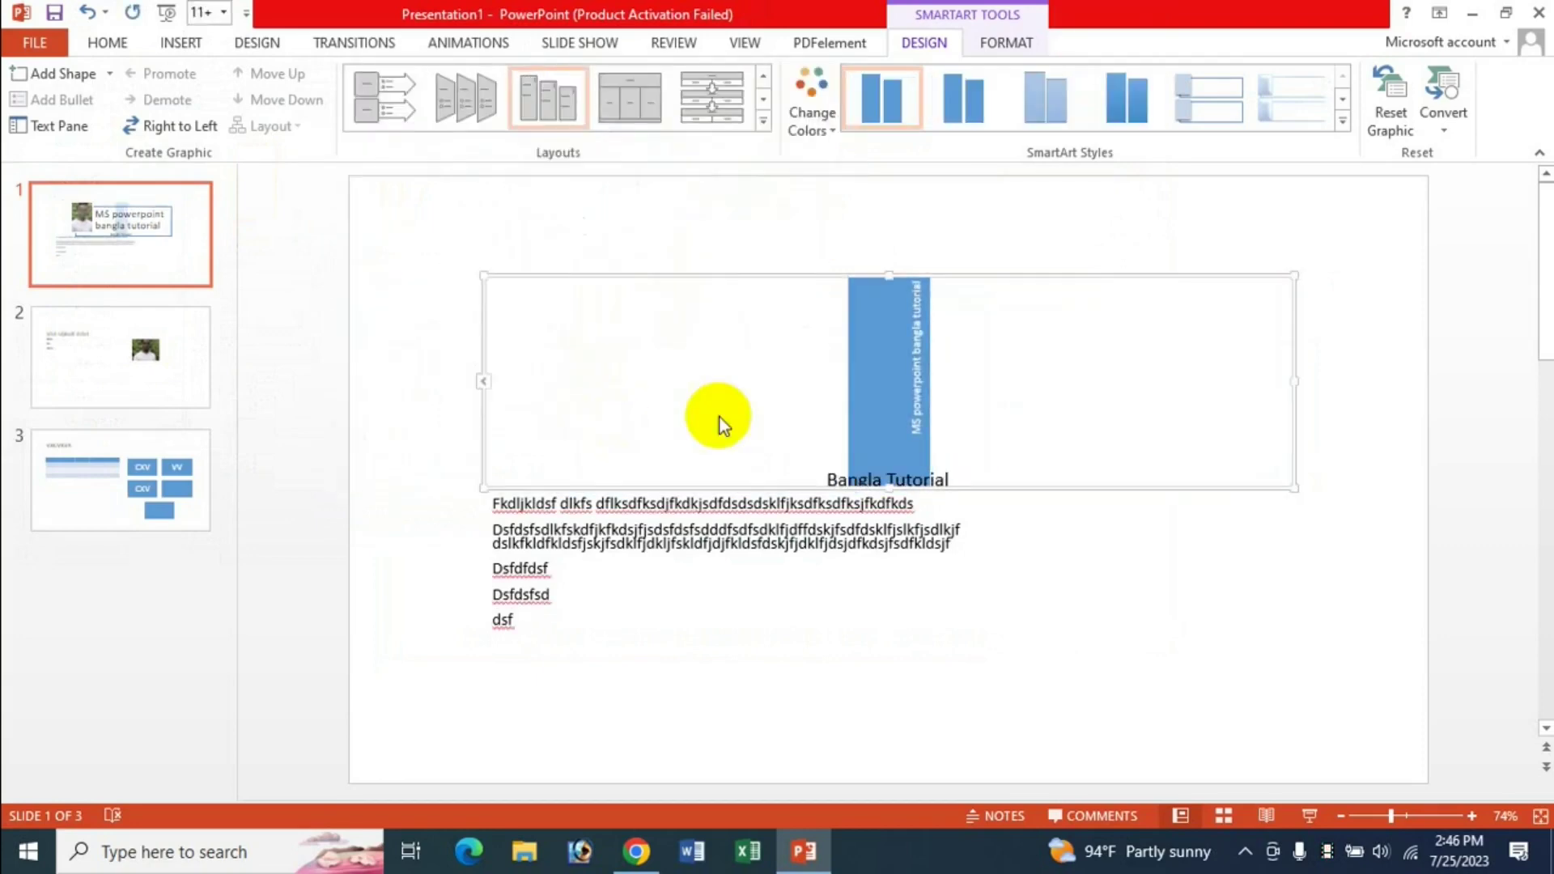
click(762, 122)
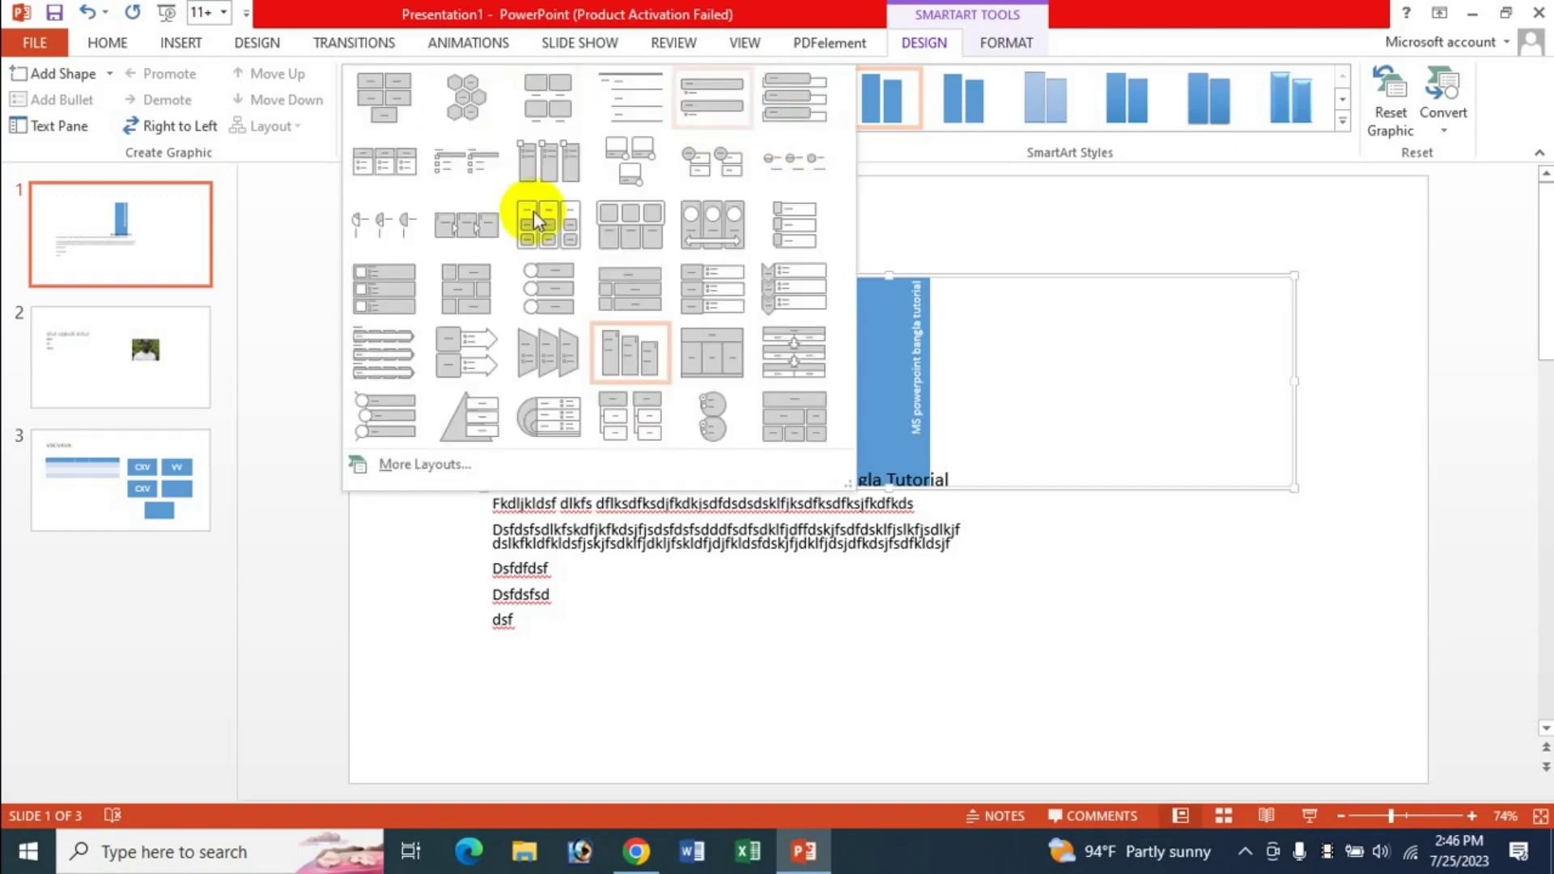
click(396, 285)
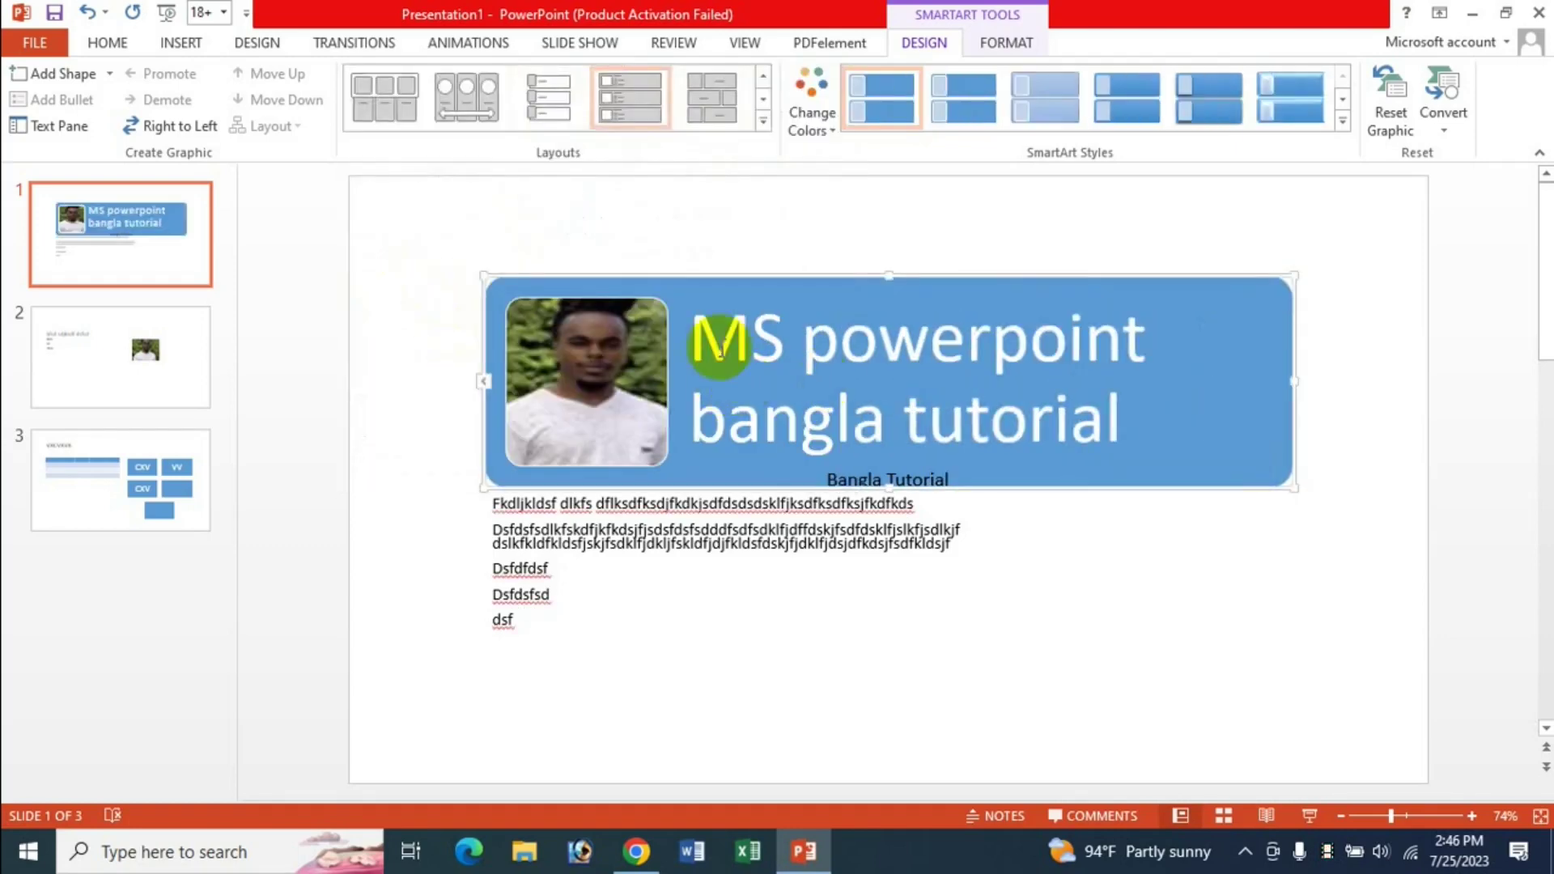
Recolour the SmartArt with orange Accent 2 and apply a lighter shaded 3-D style.
click(816, 109)
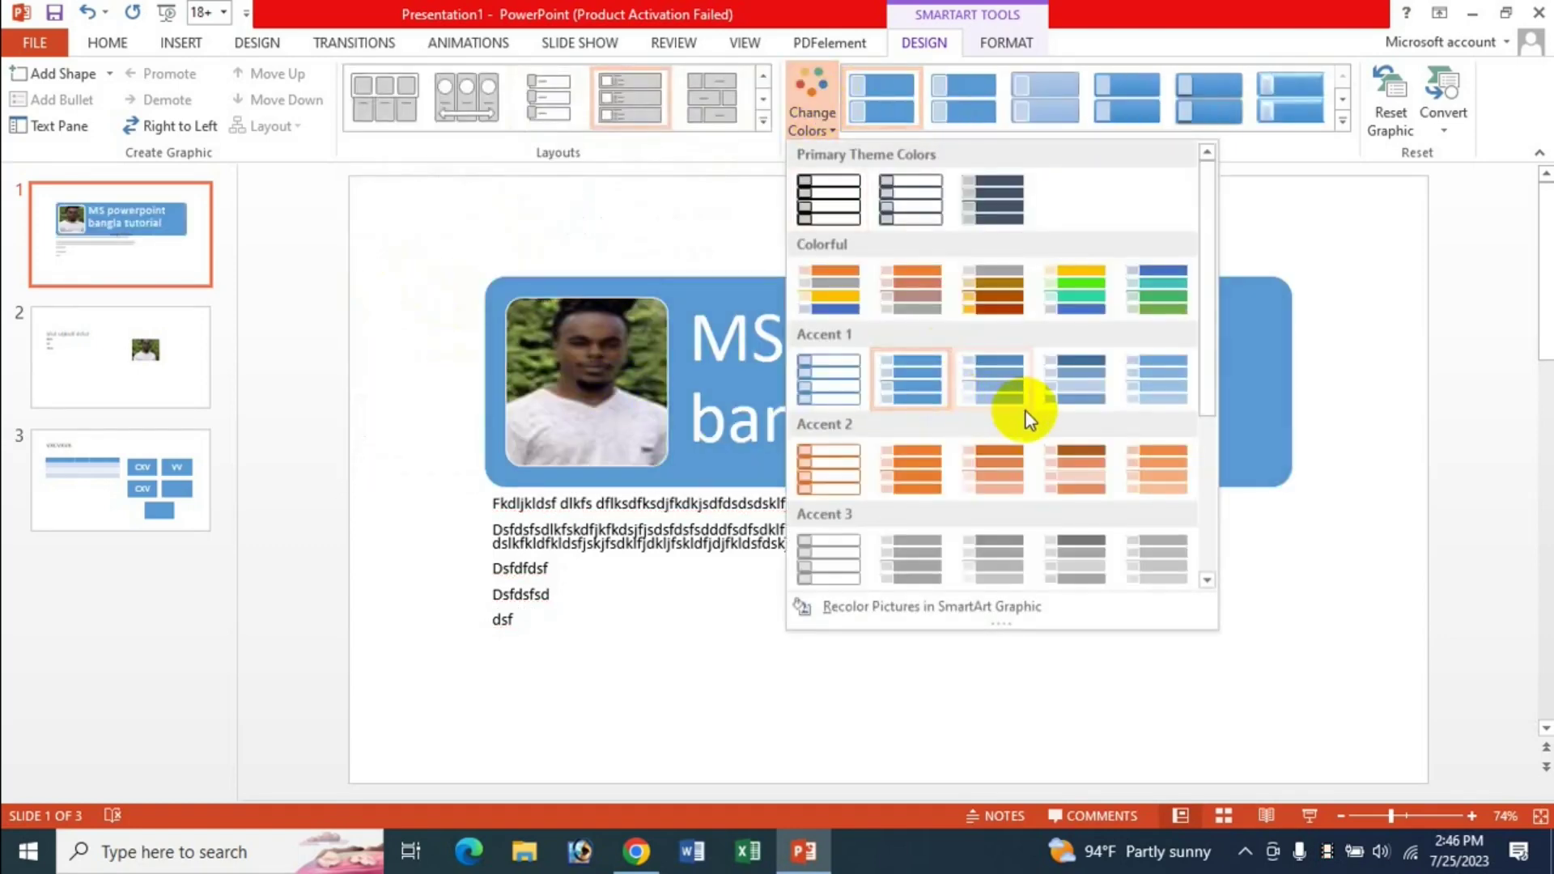
click(1003, 460)
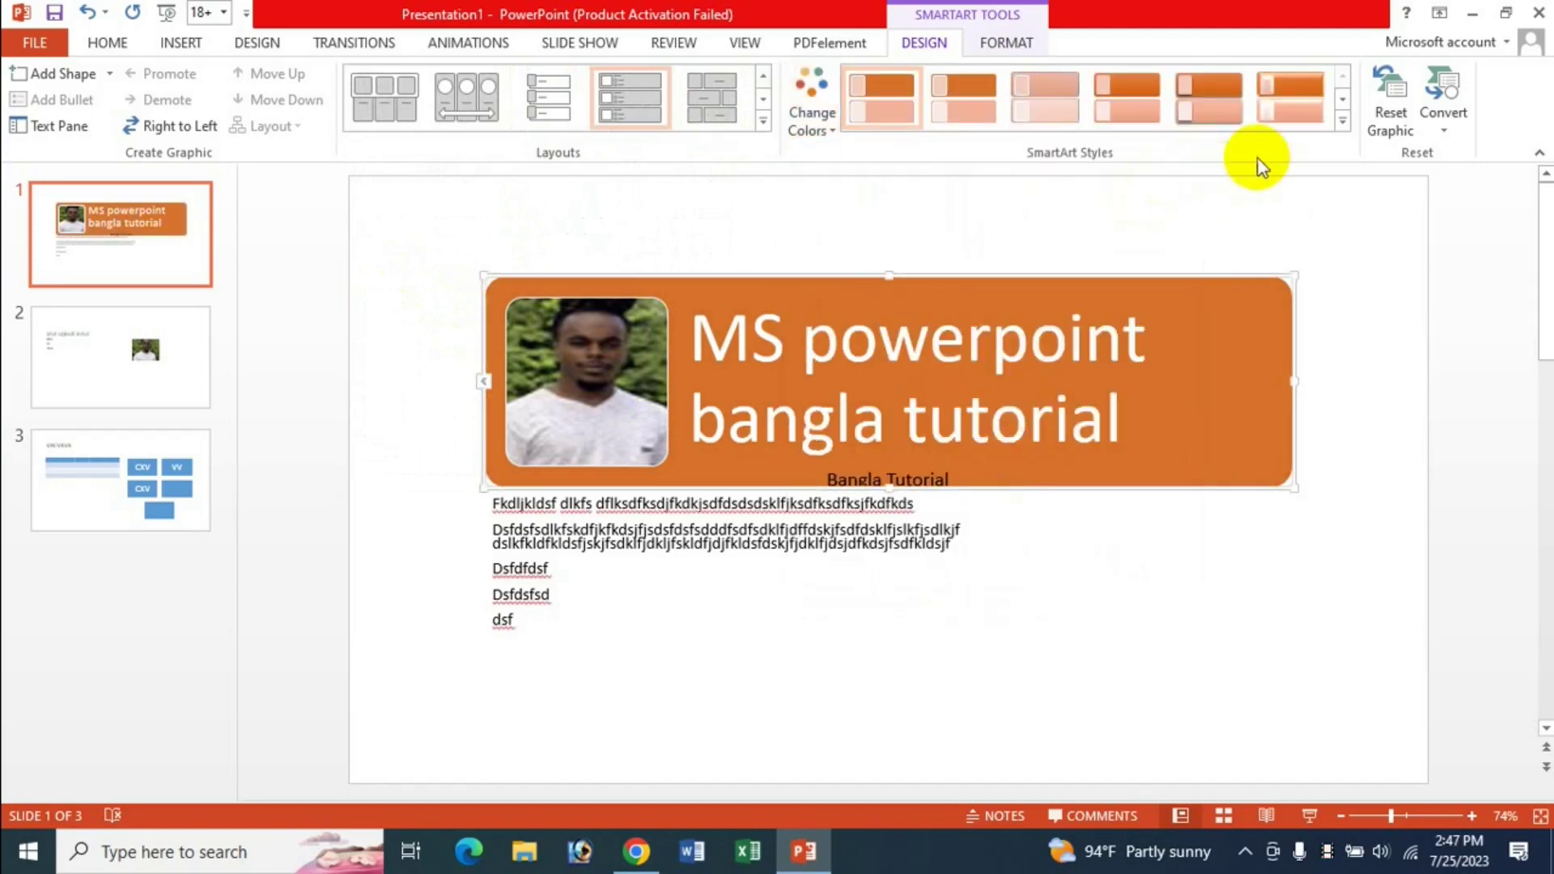
click(1349, 128)
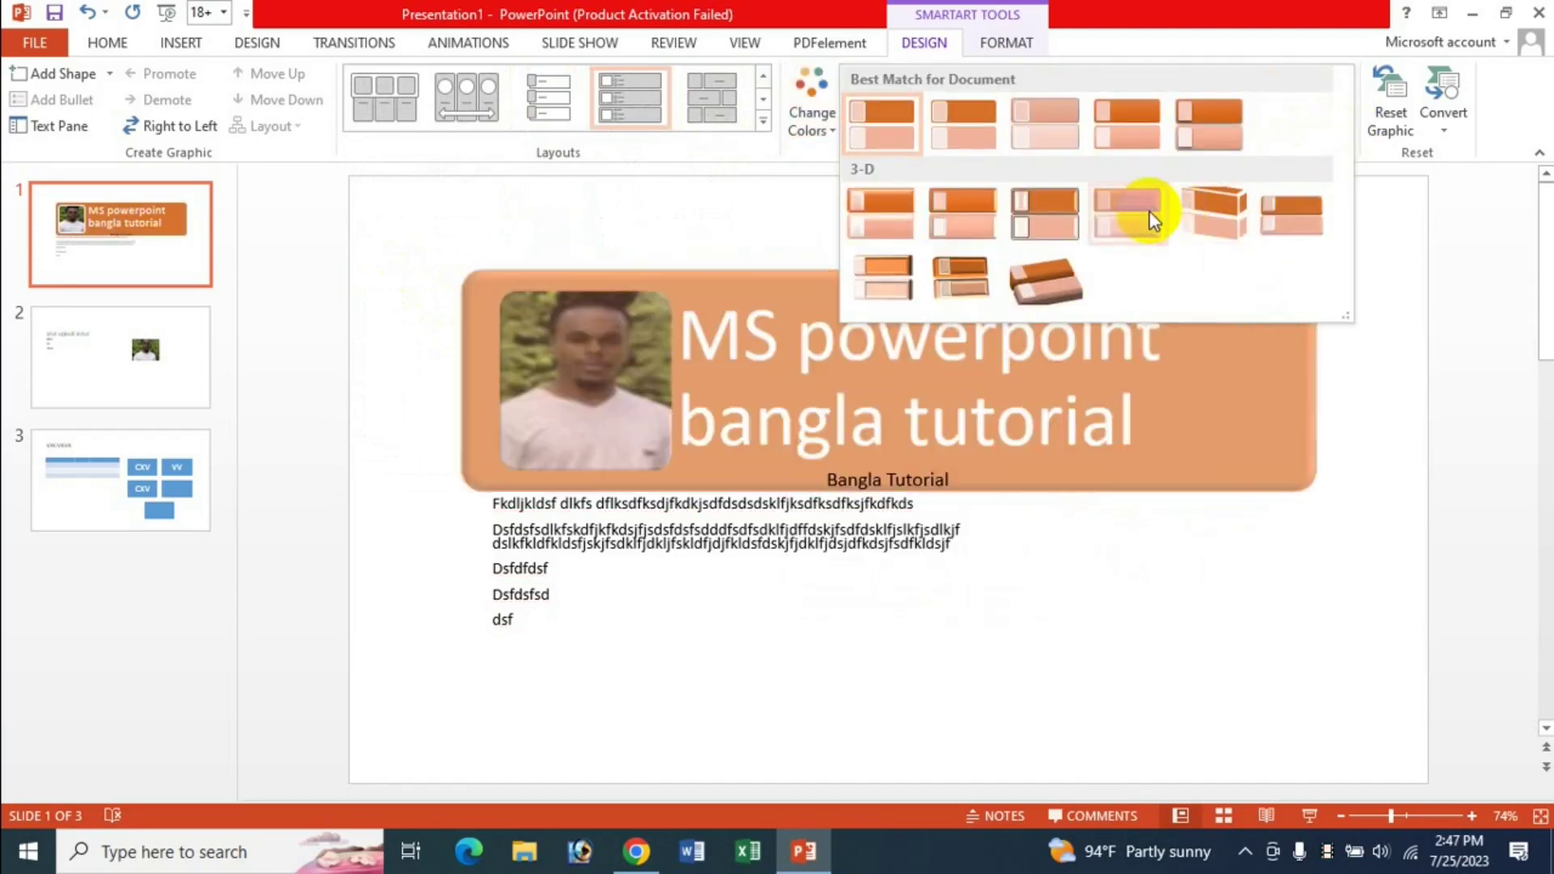
click(1152, 213)
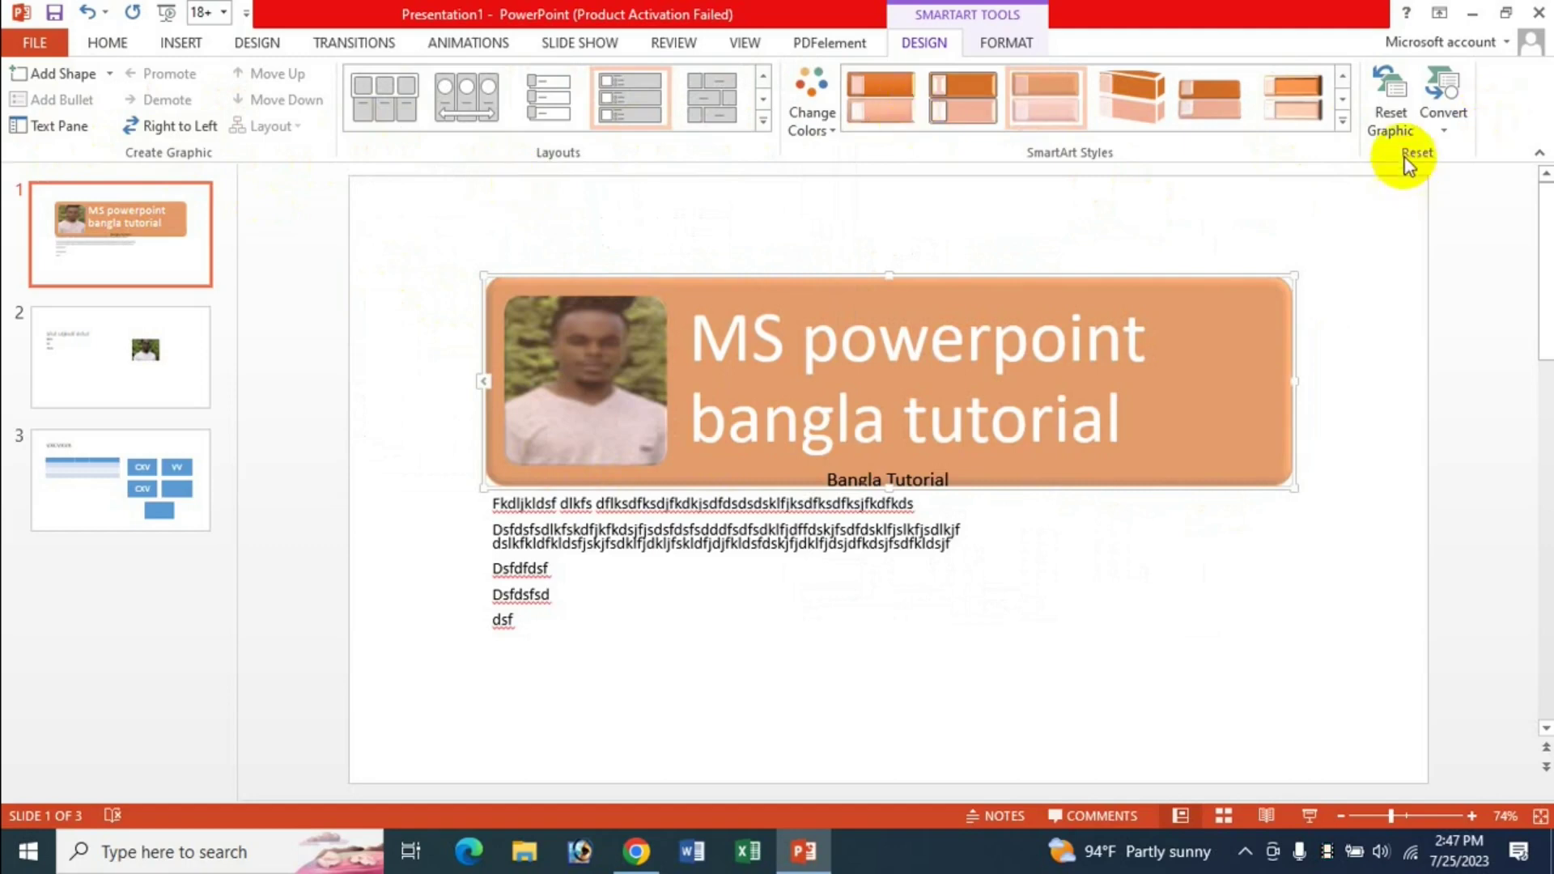
click(1443, 121)
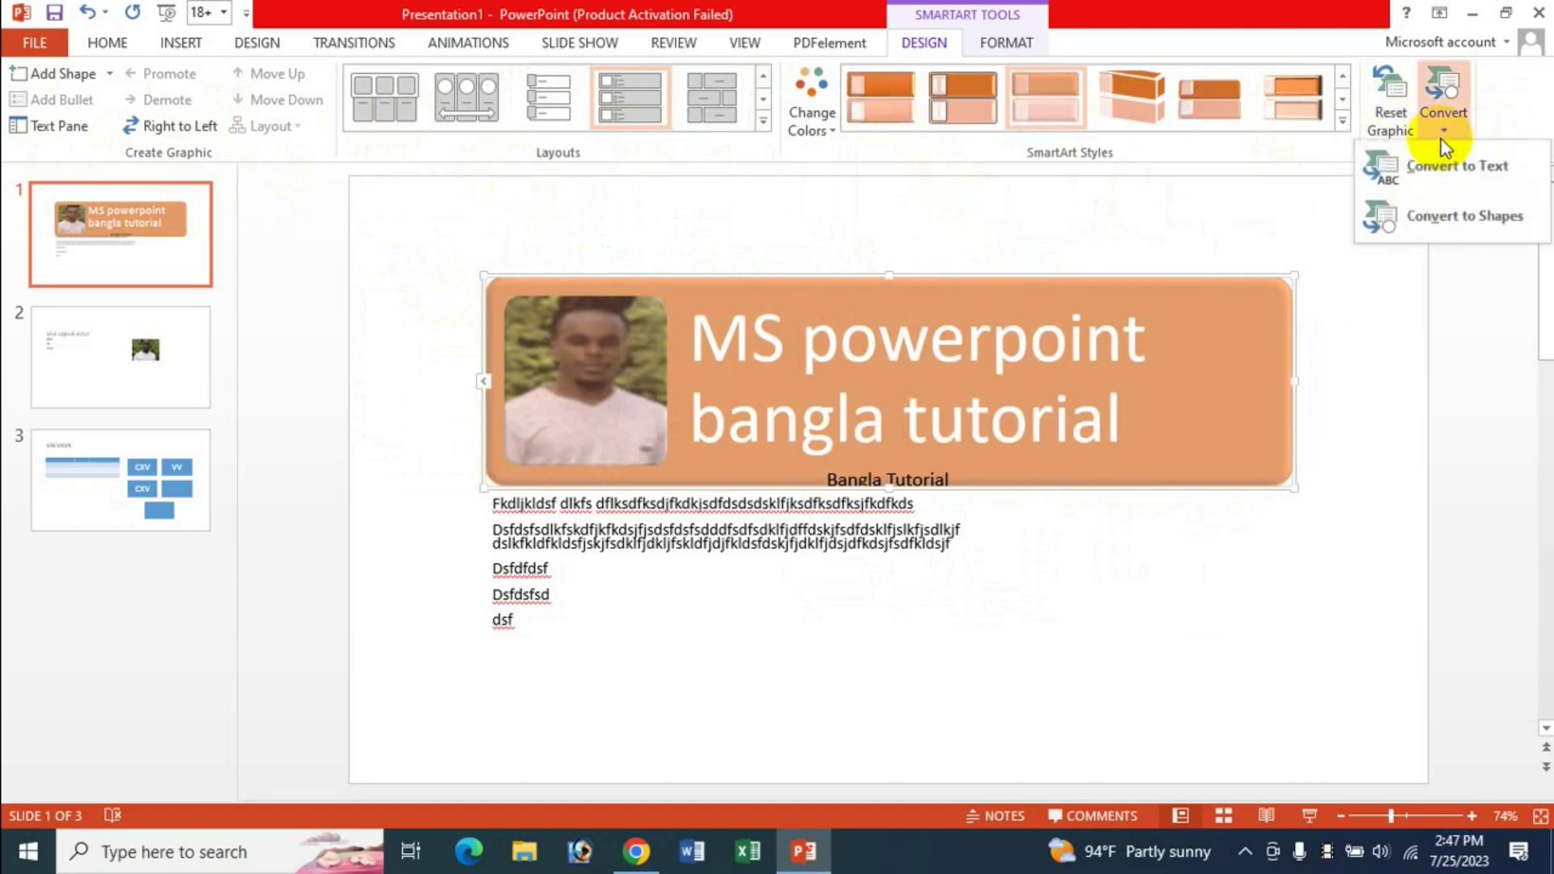
click(1274, 10)
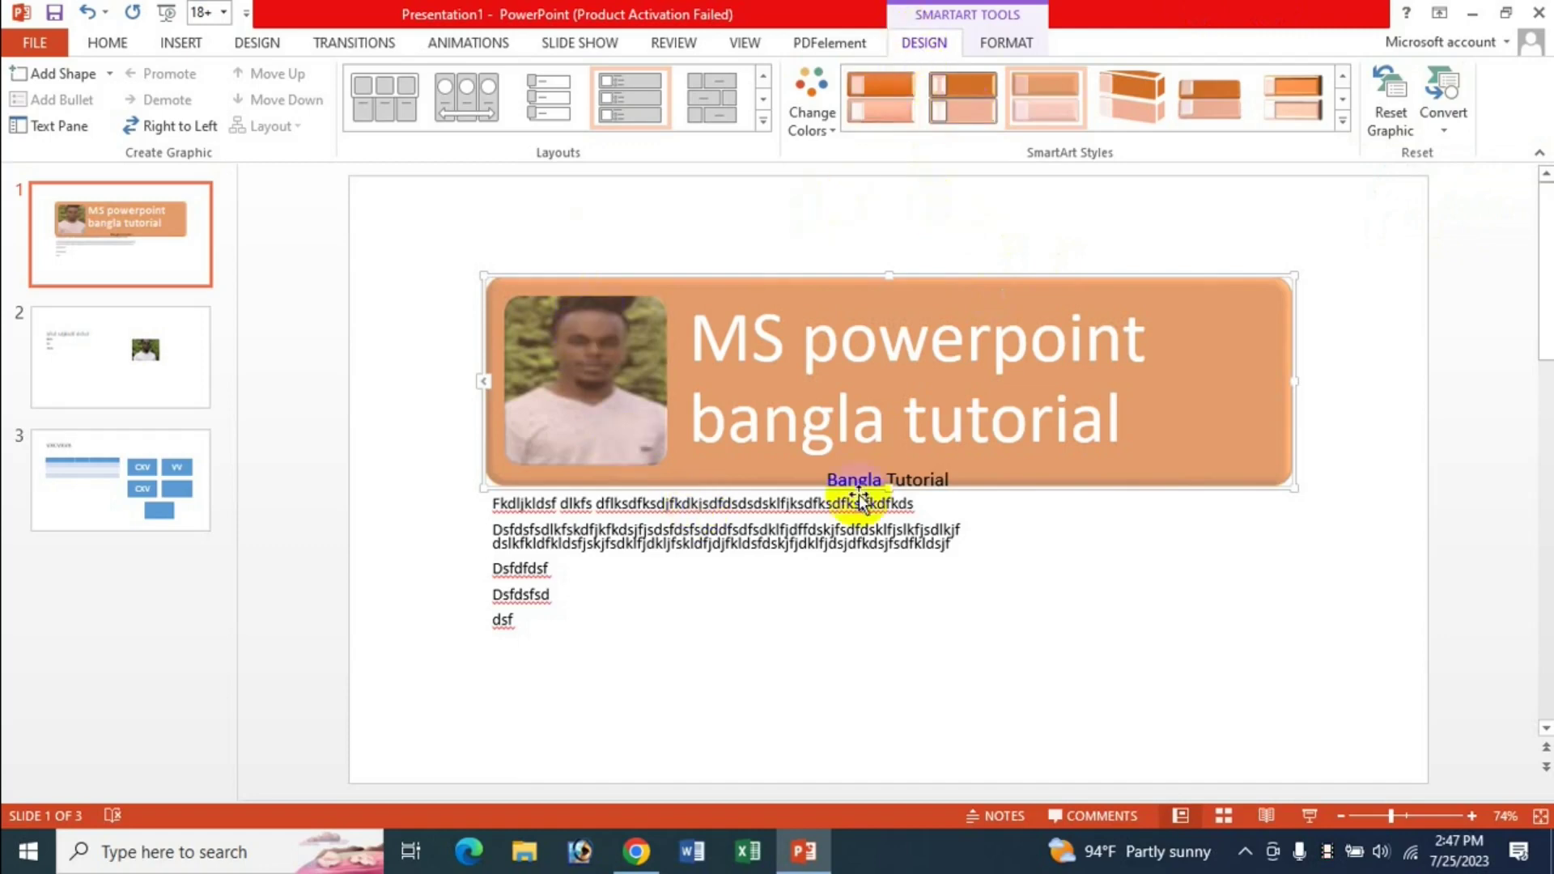
click(1012, 44)
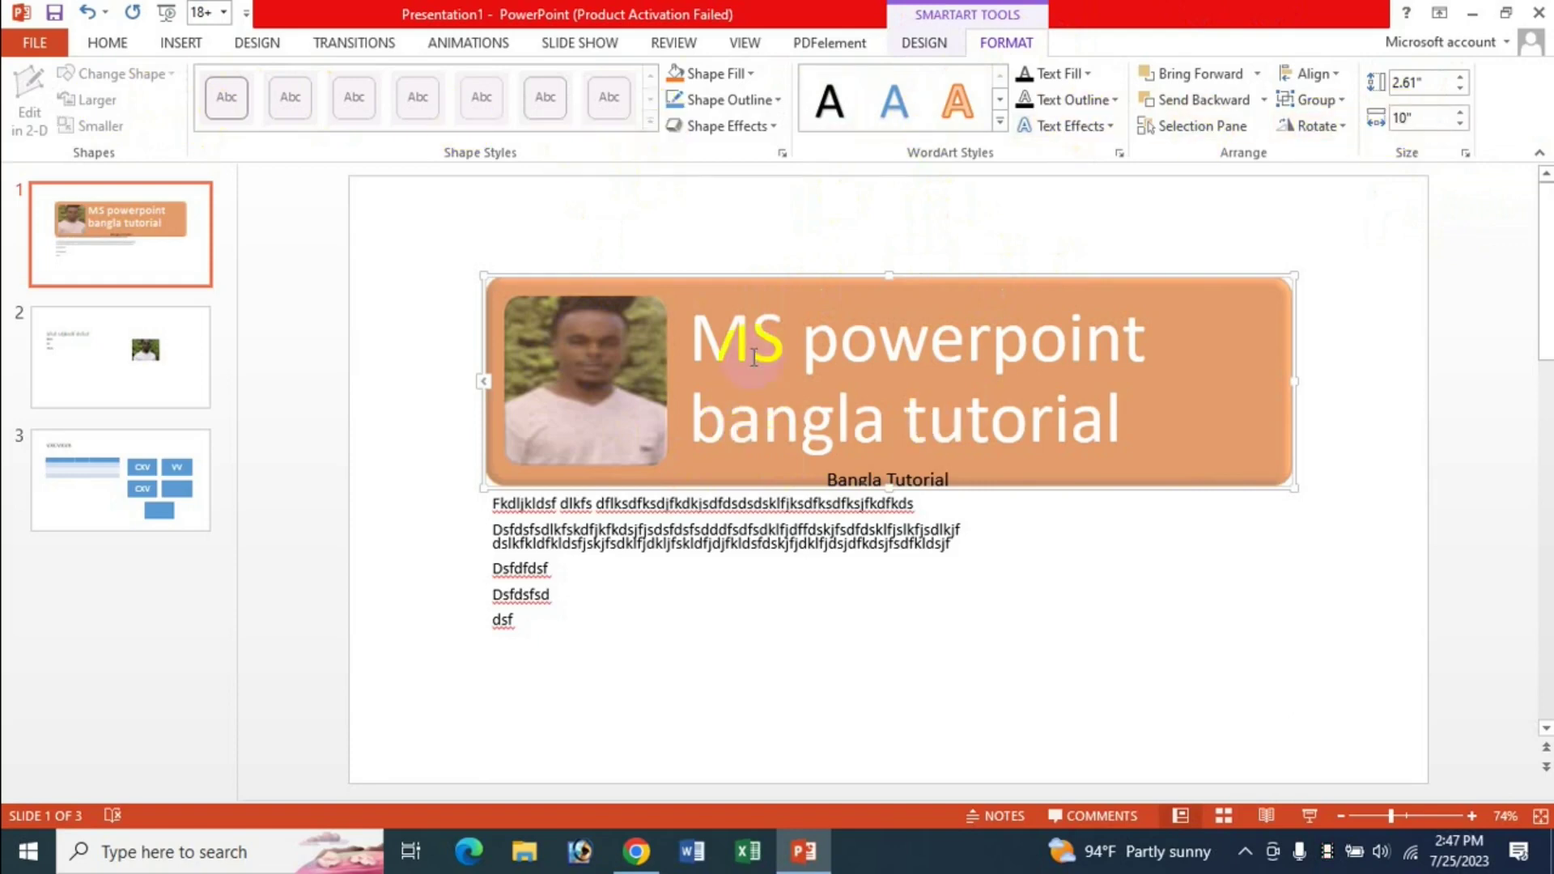
click(752, 76)
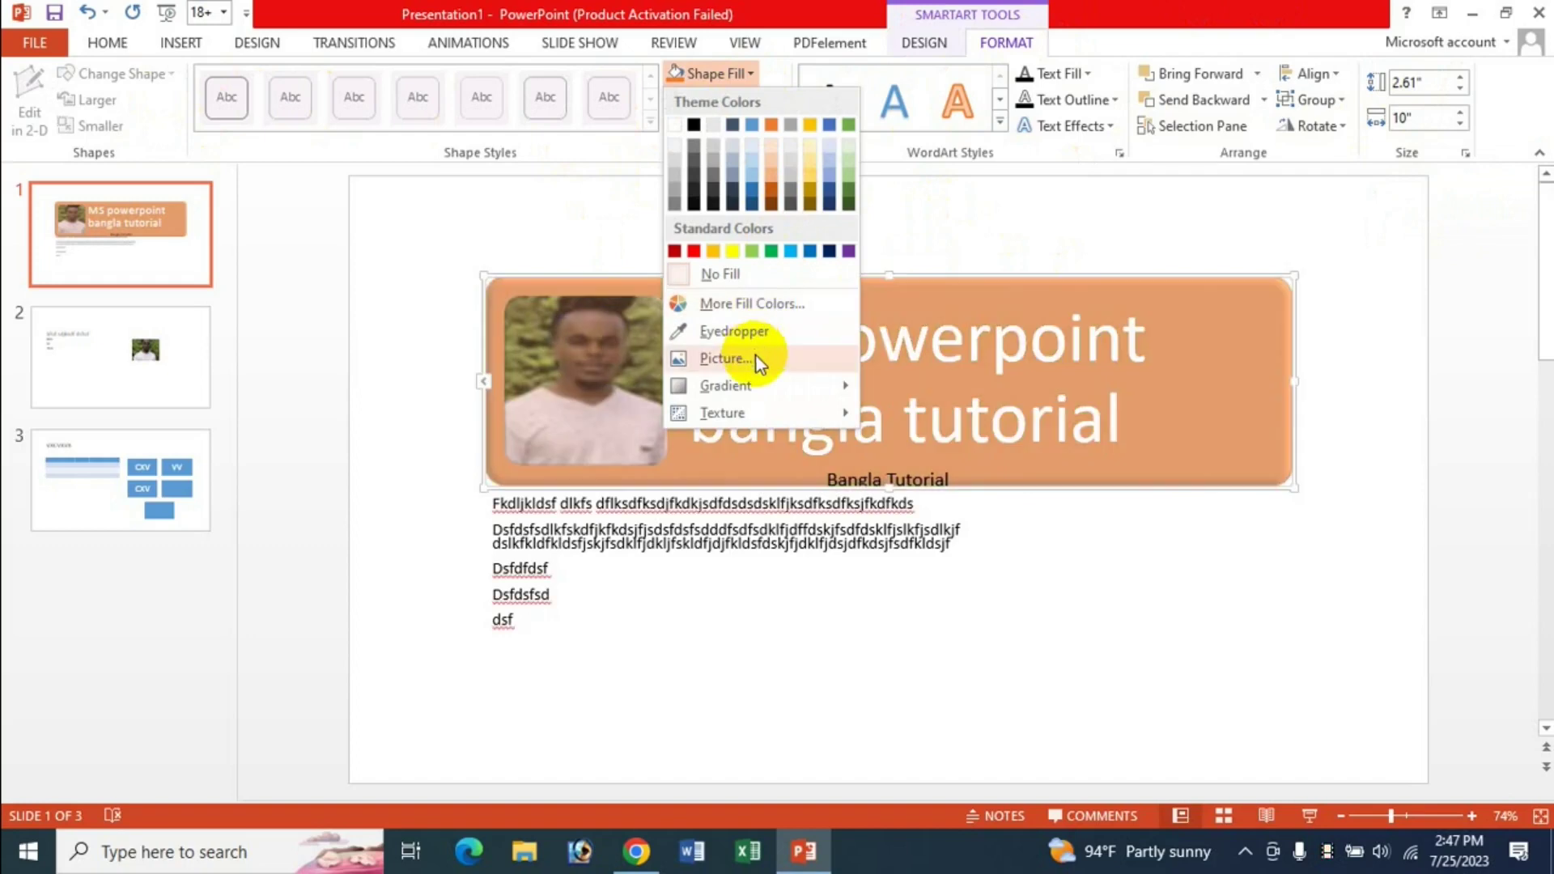
mouse_move(726, 385)
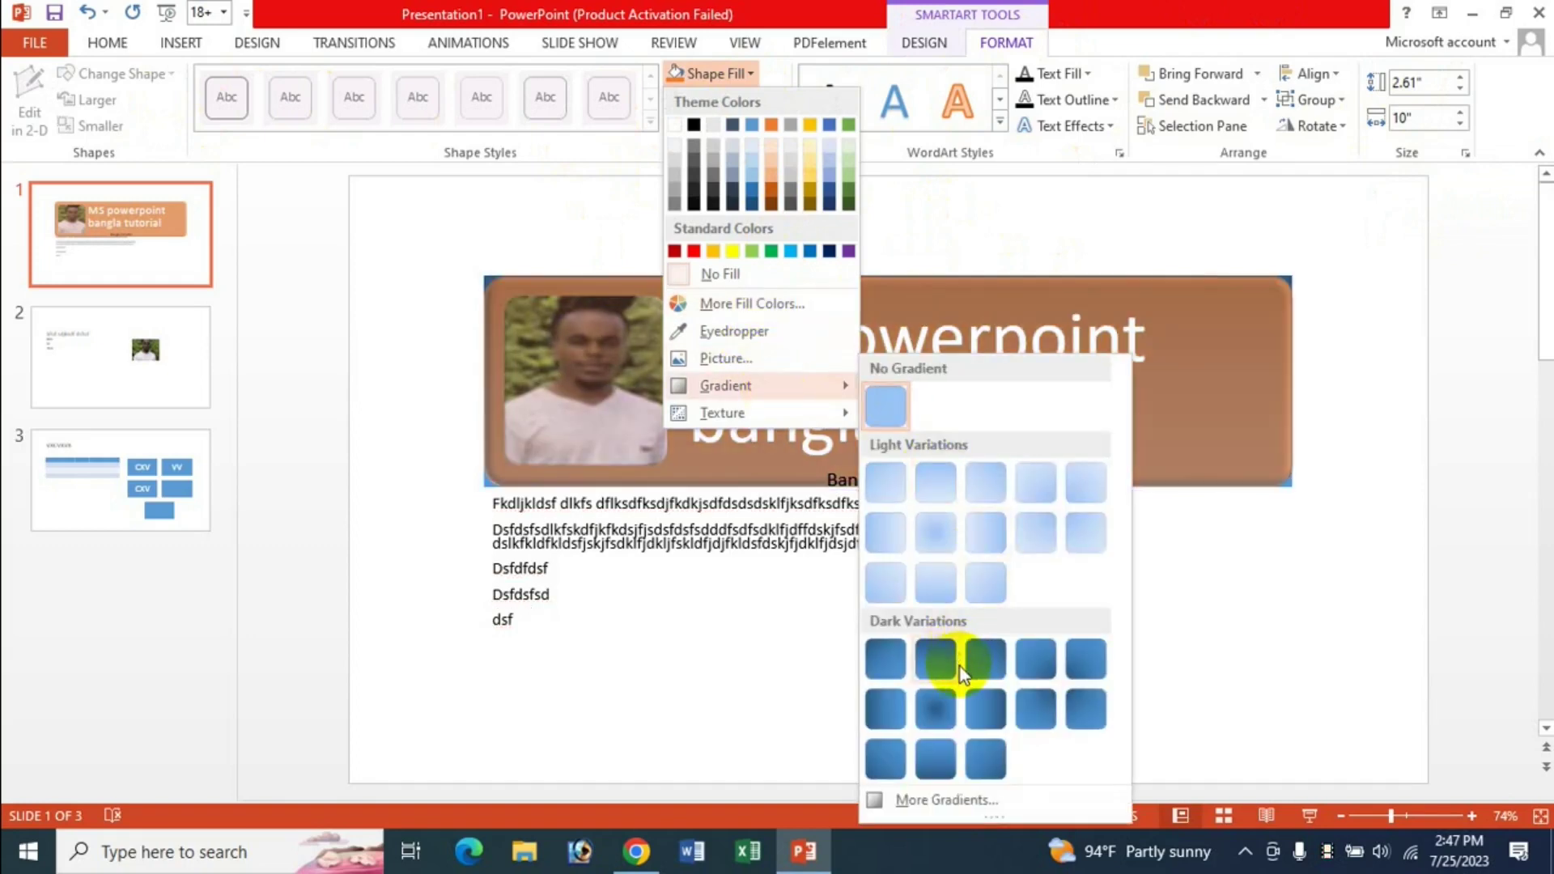
click(780, 102)
click(776, 105)
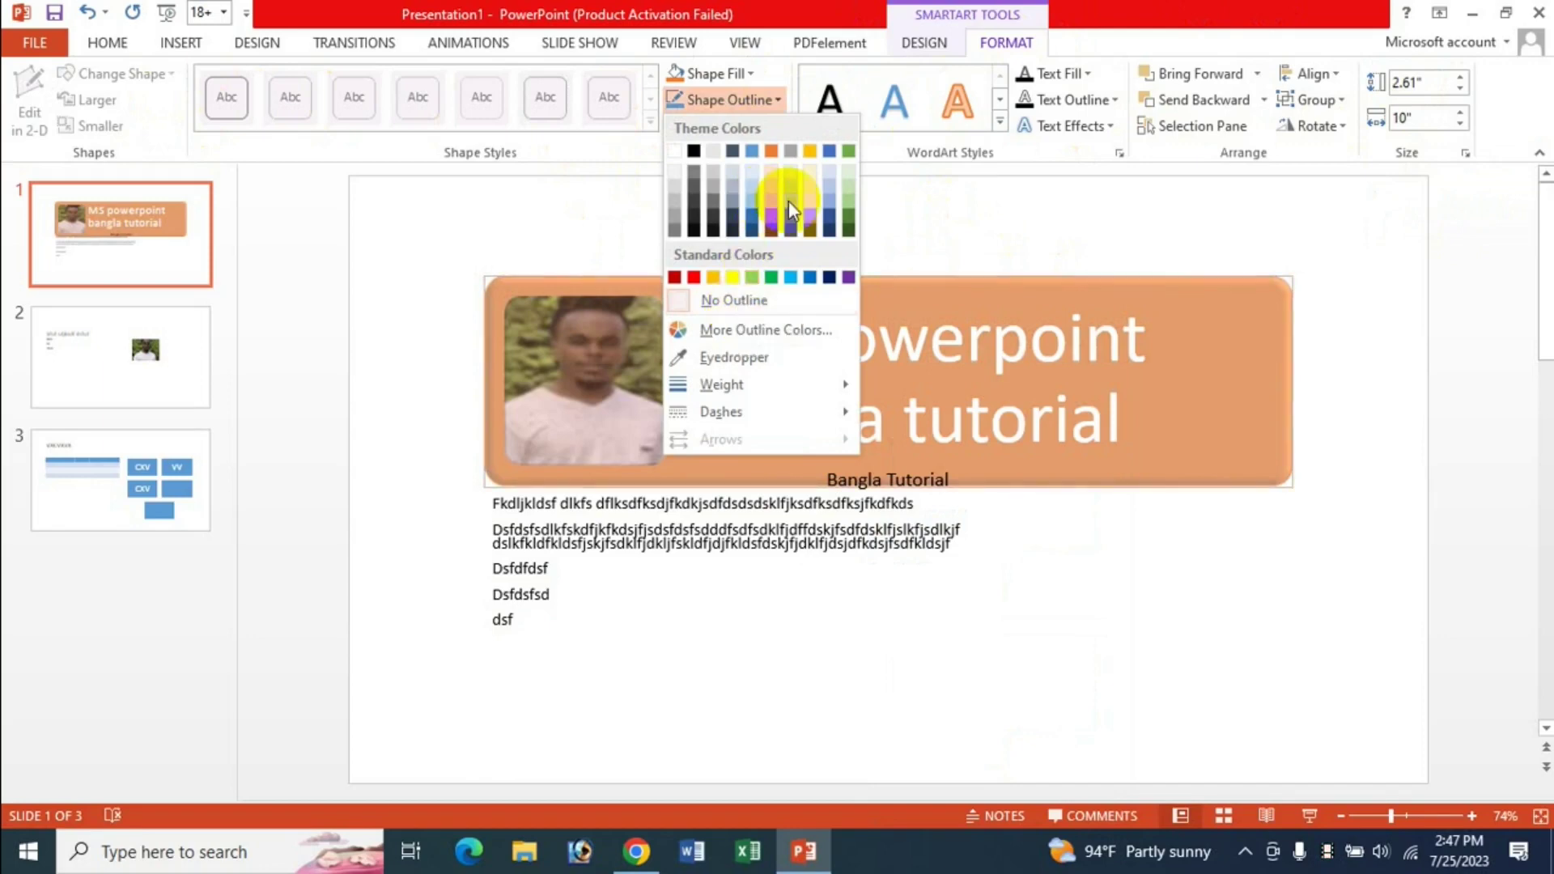
click(761, 102)
click(767, 129)
mouse_move(749, 367)
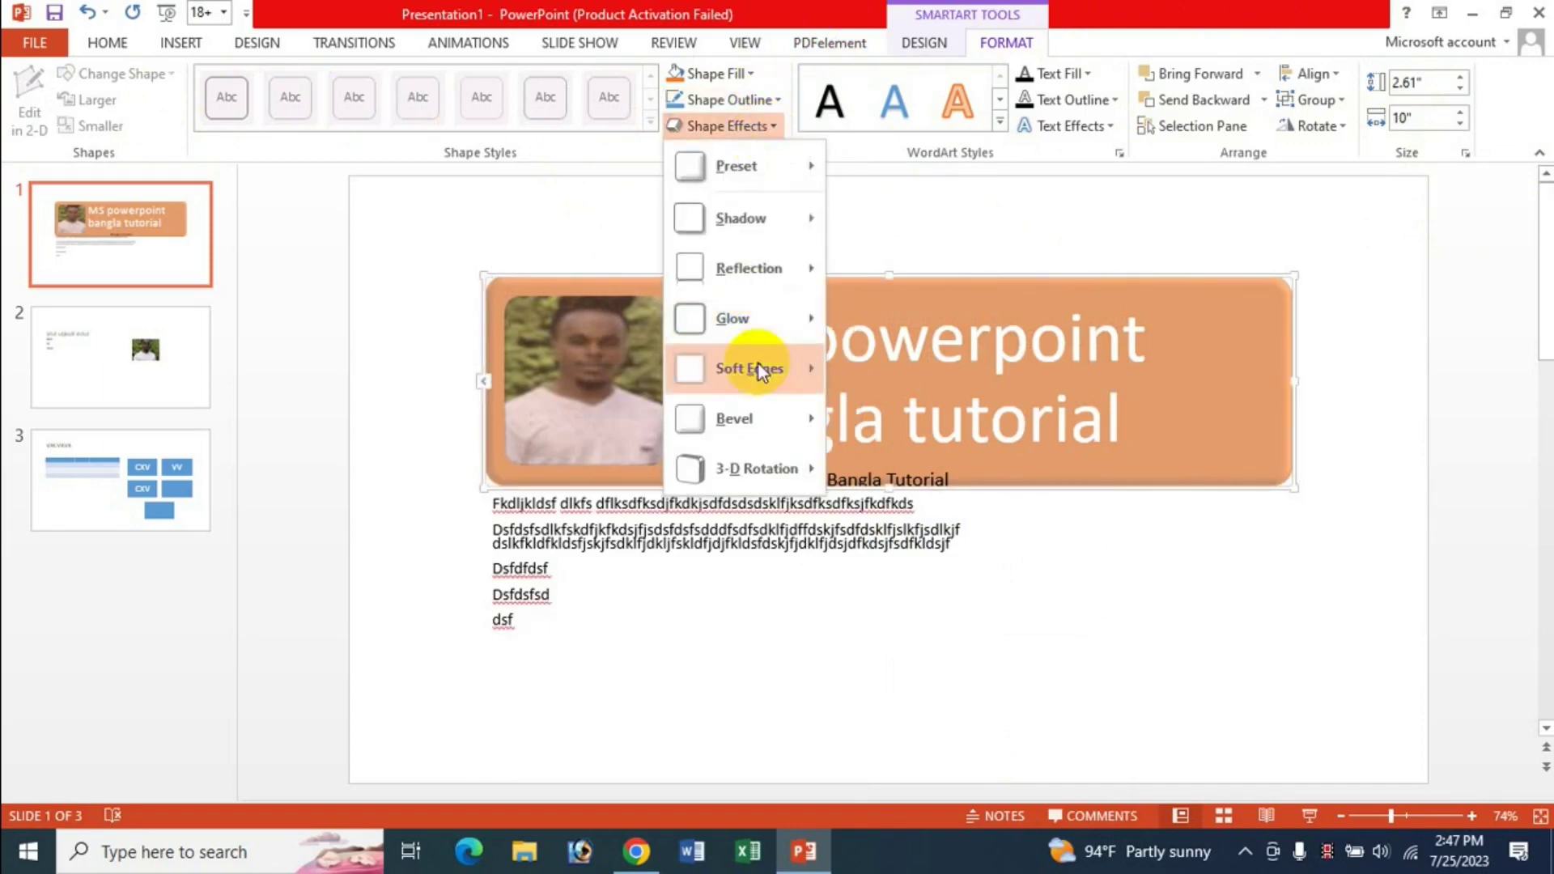
click(1110, 310)
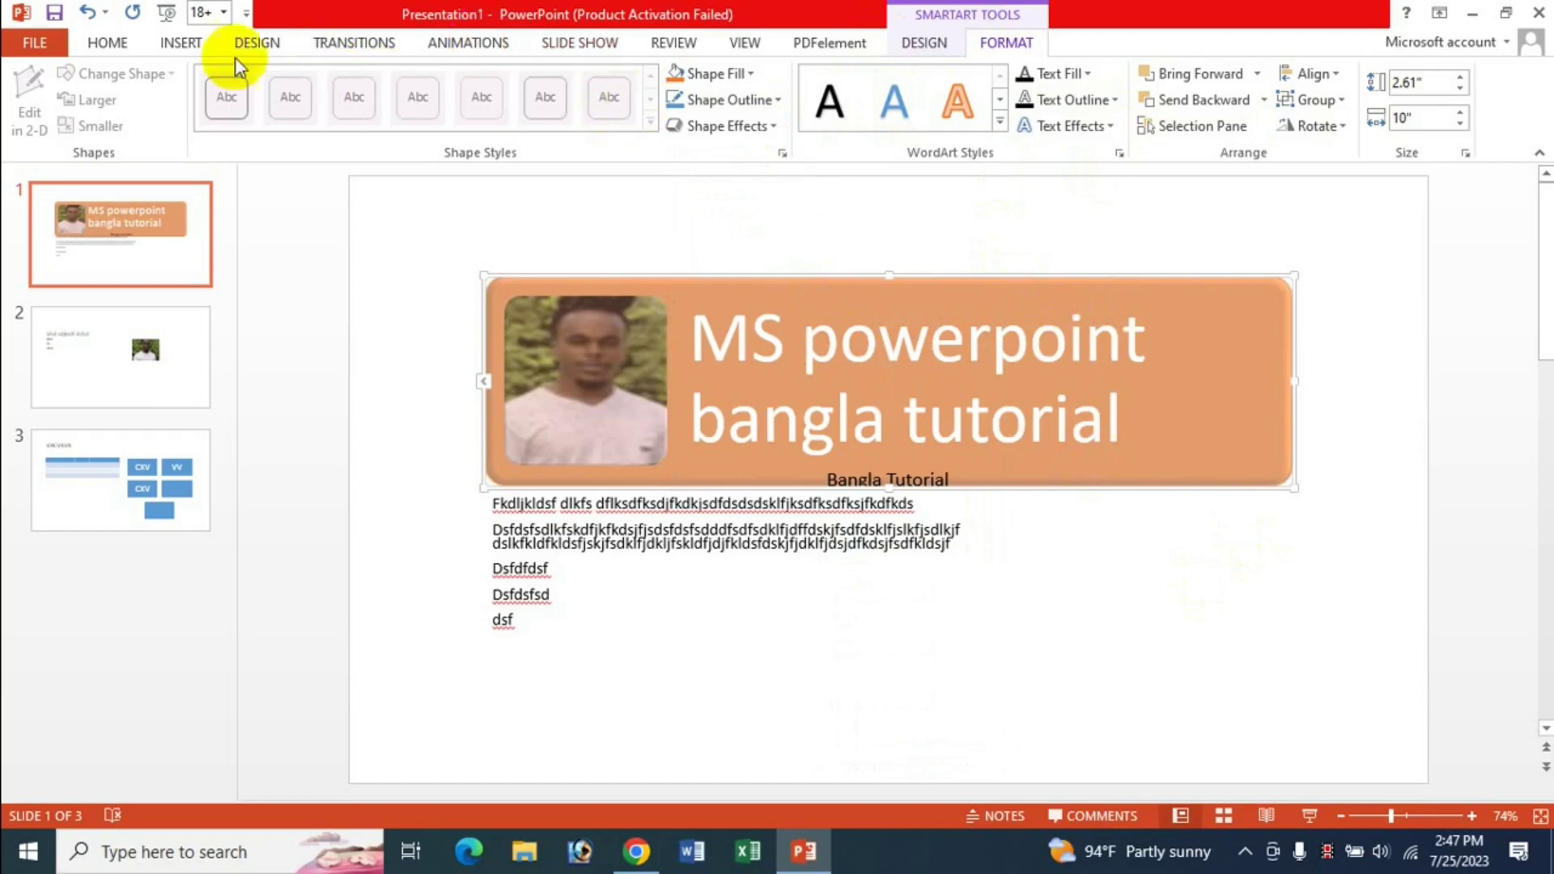
click(120, 42)
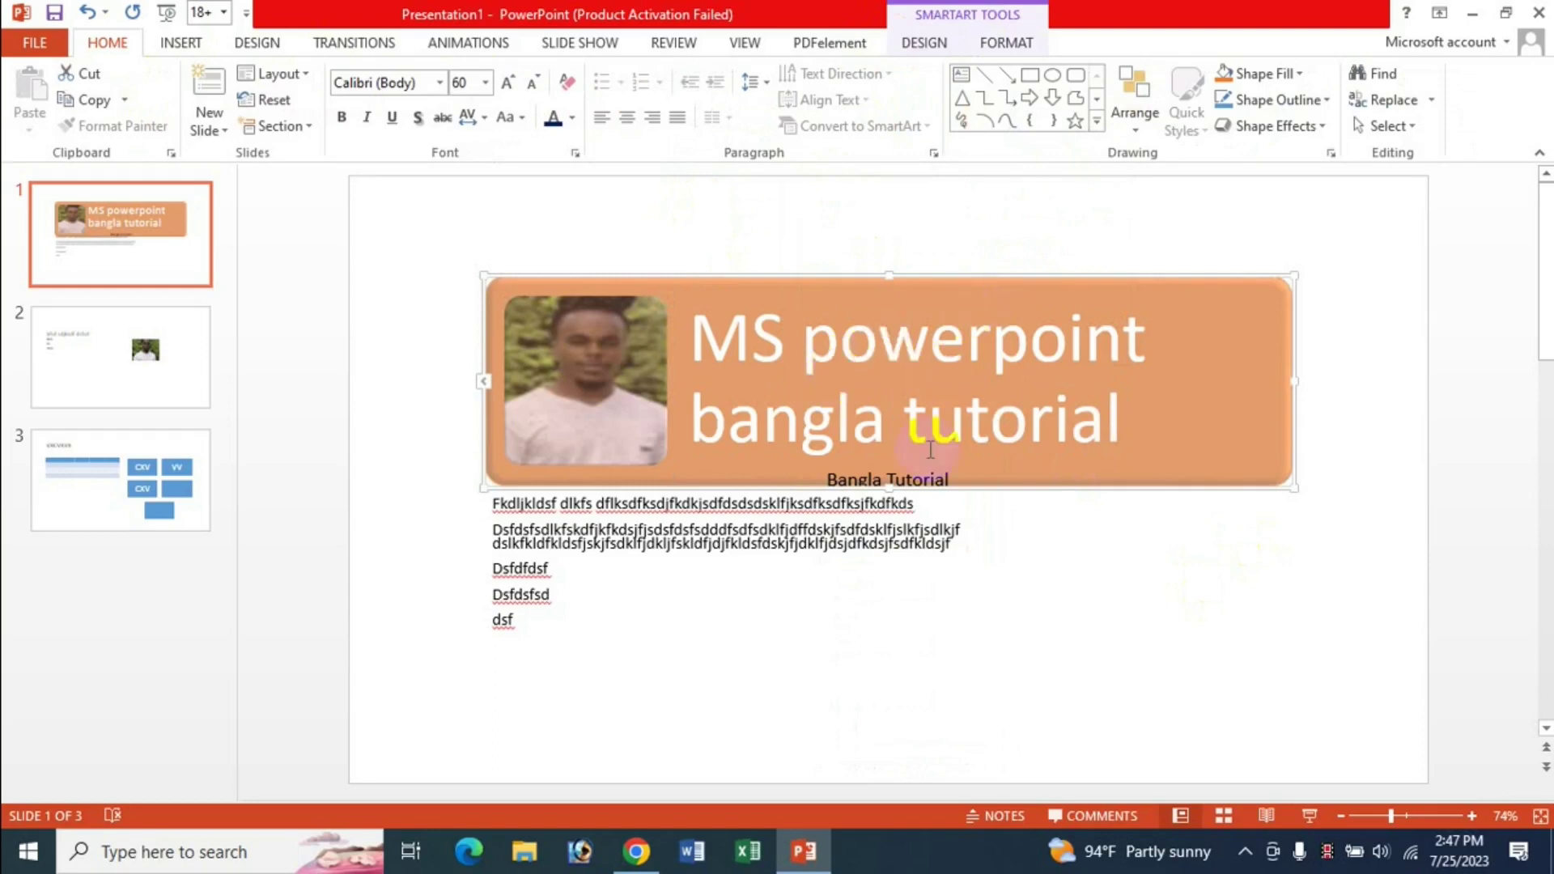
click(991, 371)
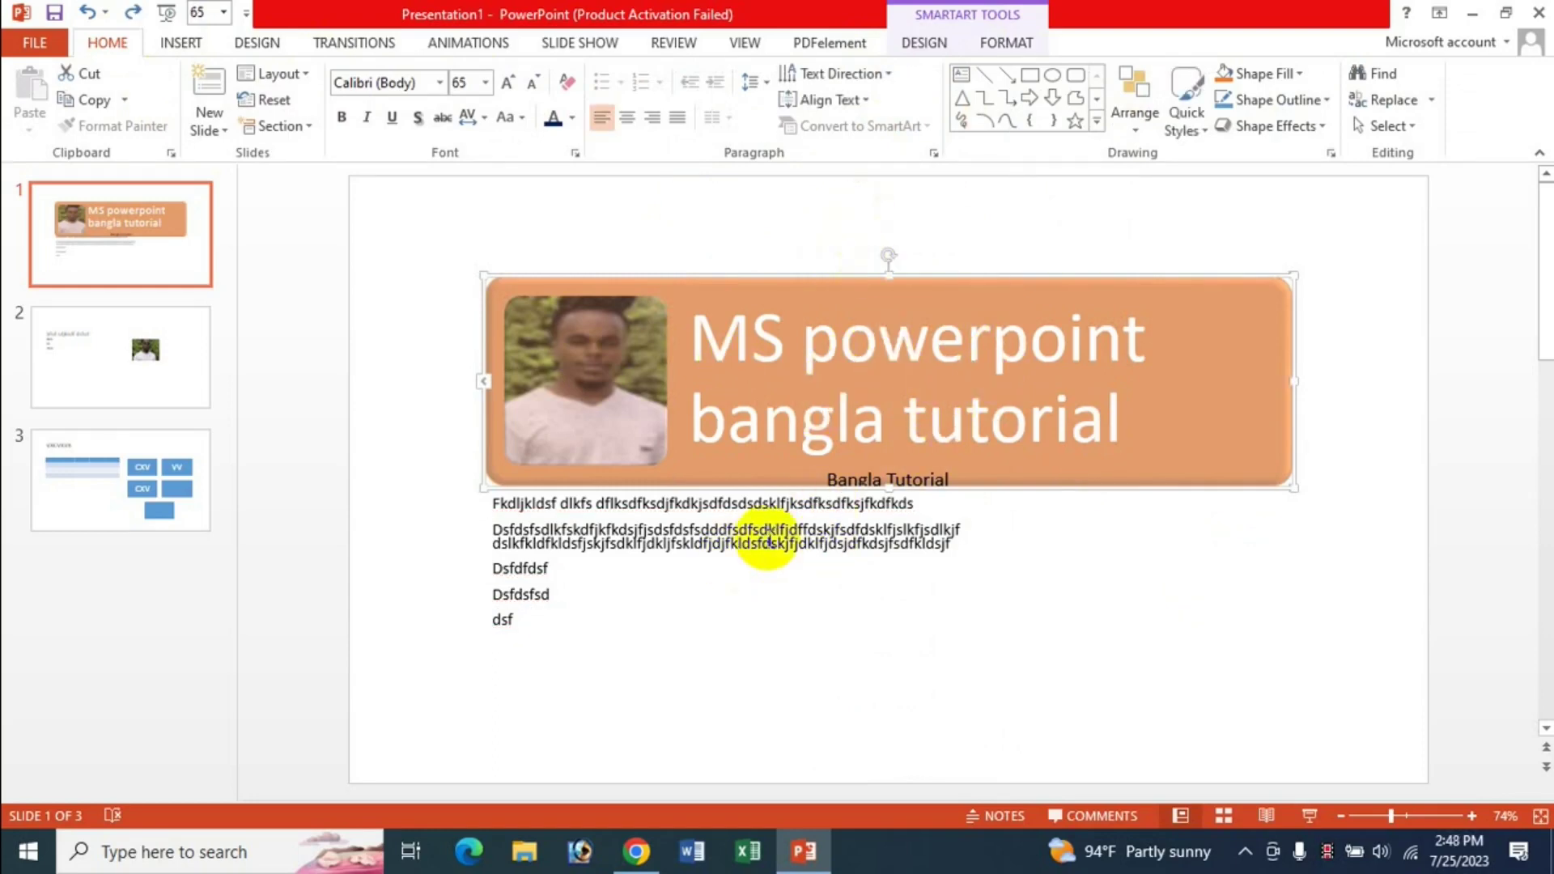
click(759, 531)
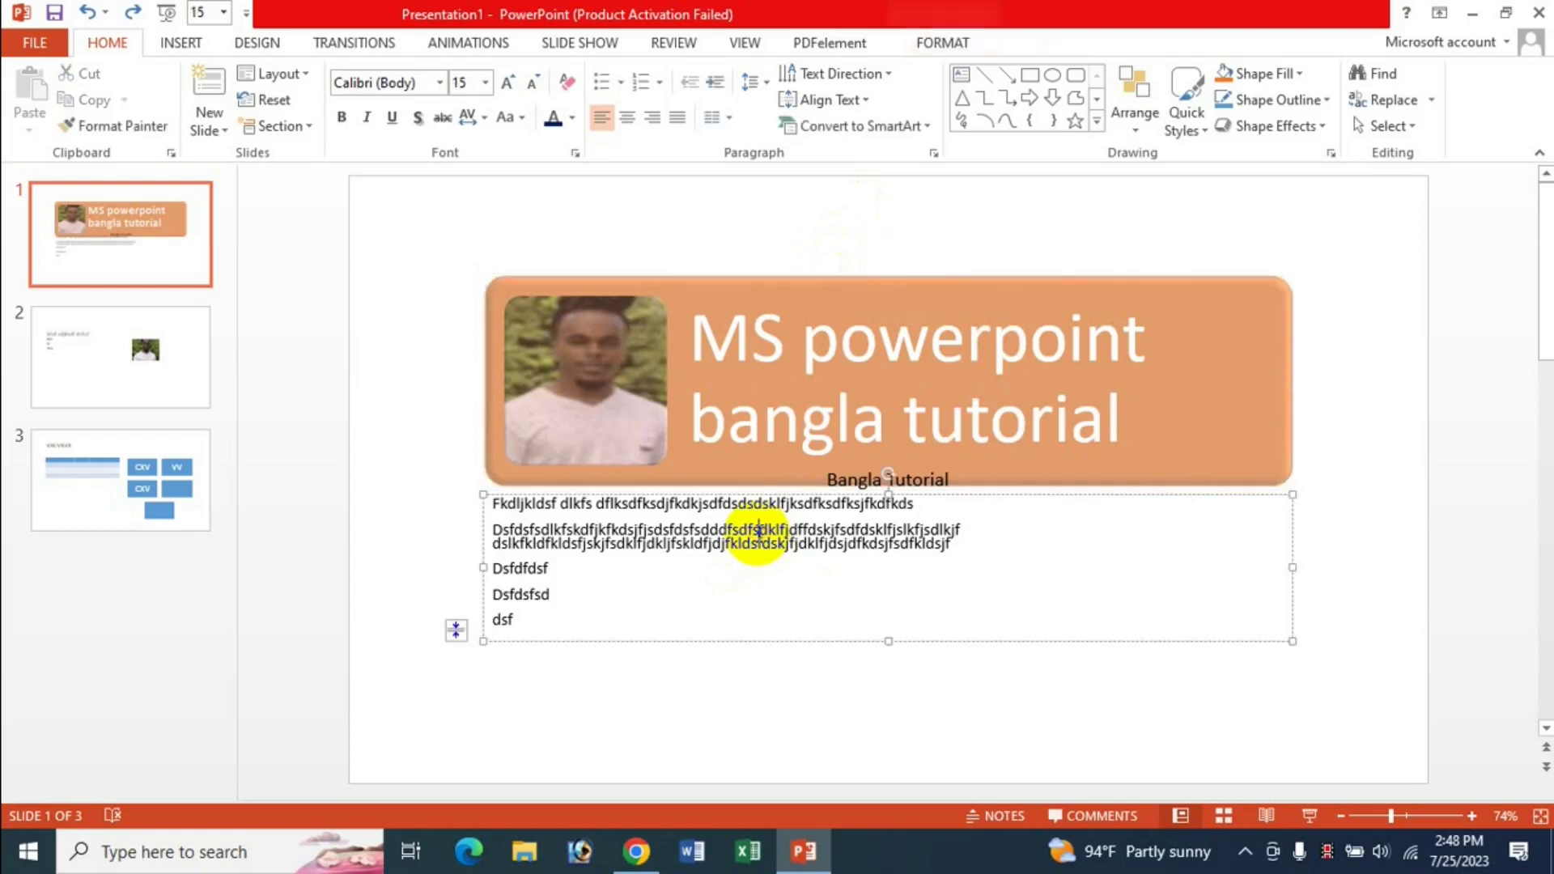
click(933, 154)
drag(764, 257, 877, 206)
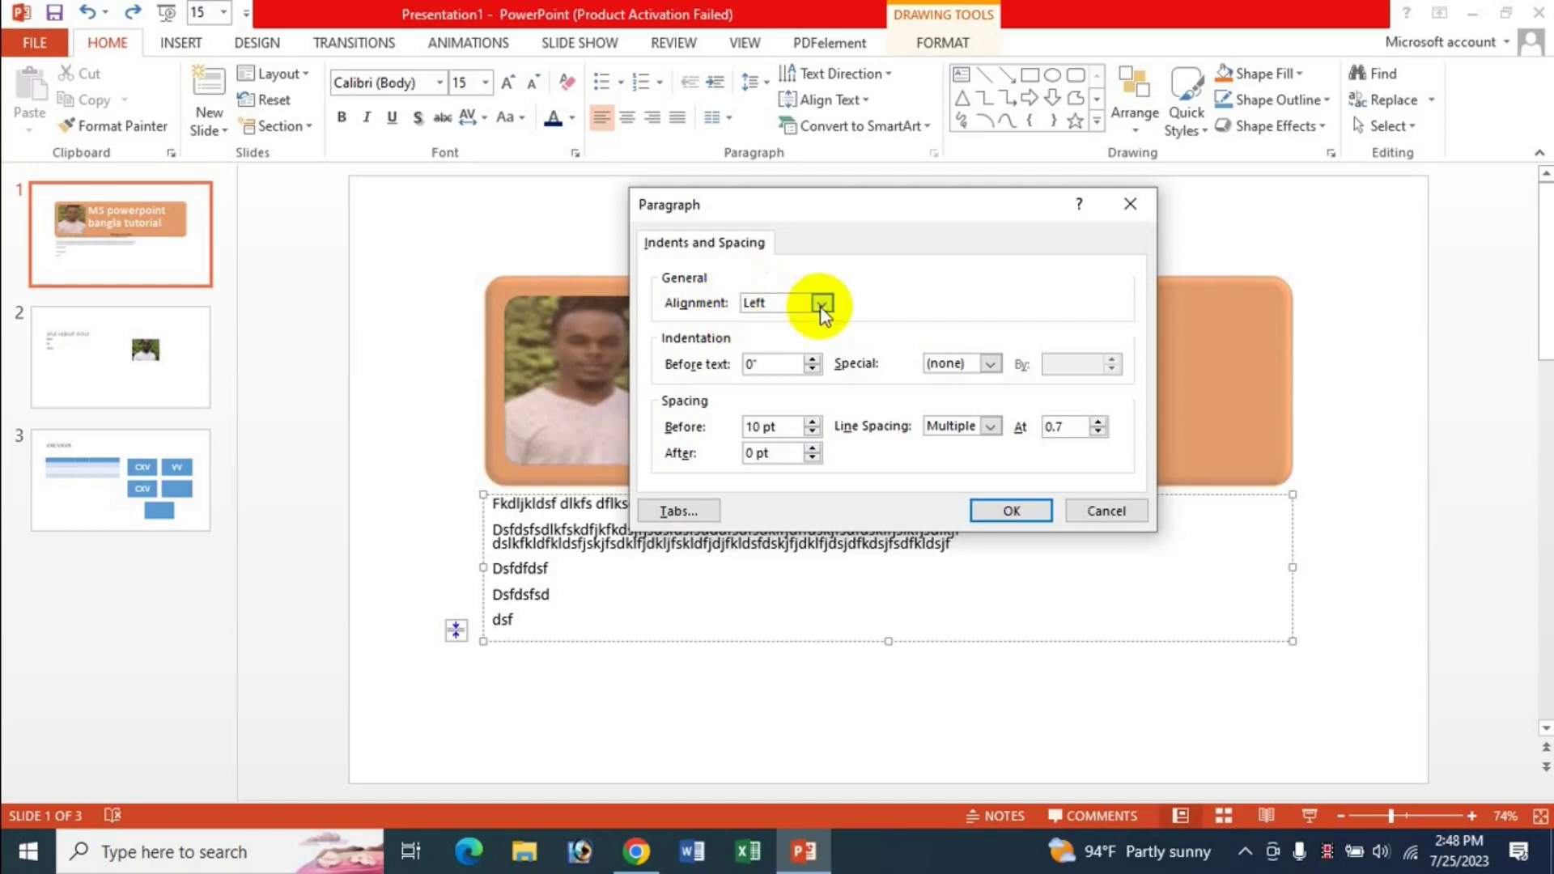
click(820, 303)
click(821, 303)
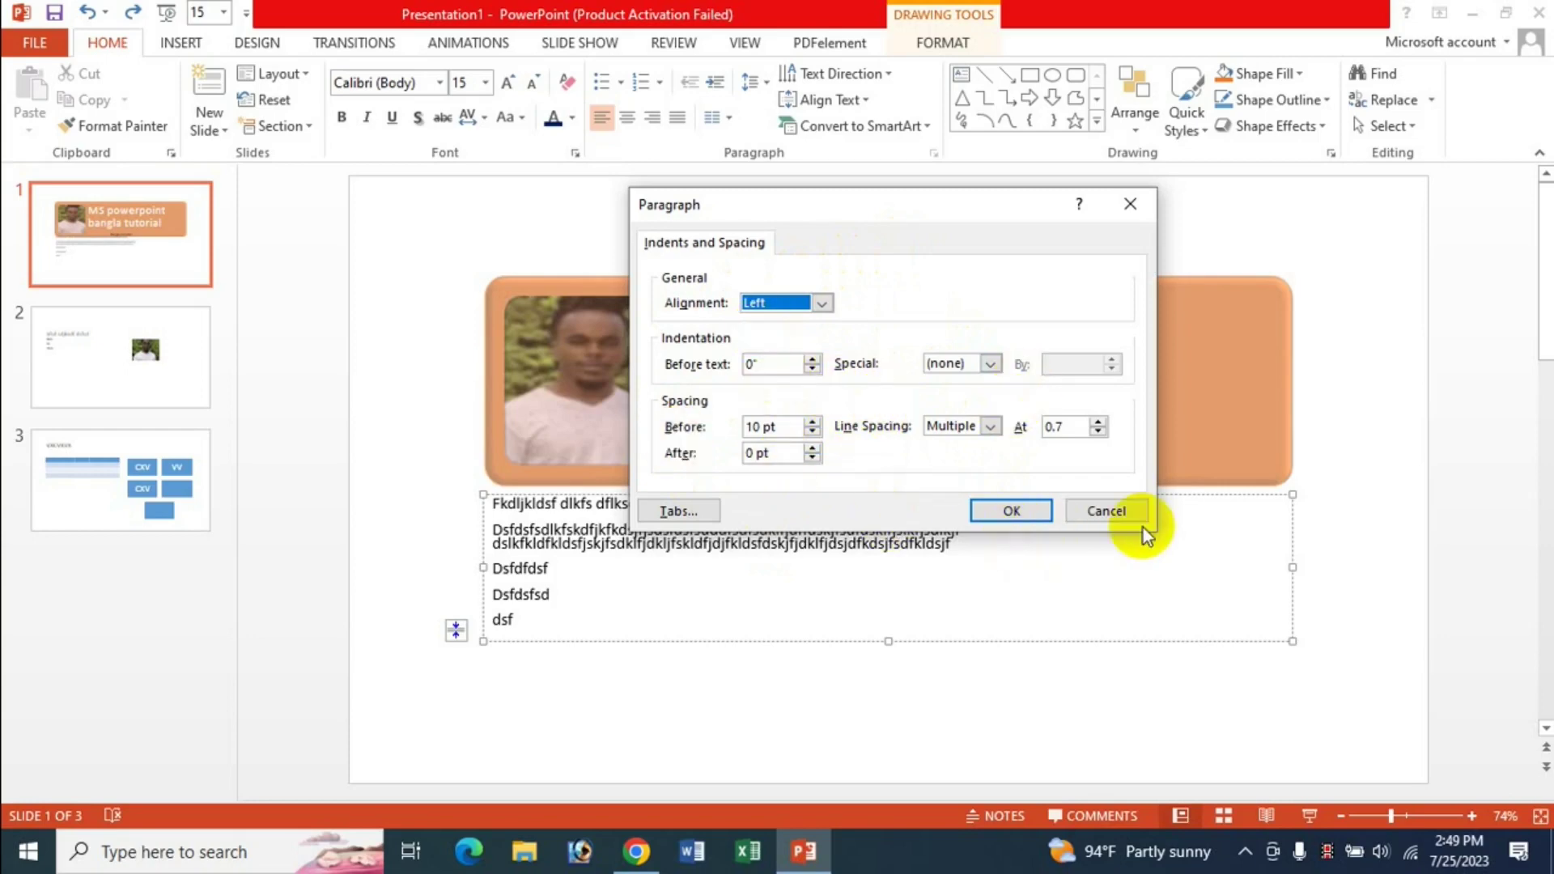
click(692, 515)
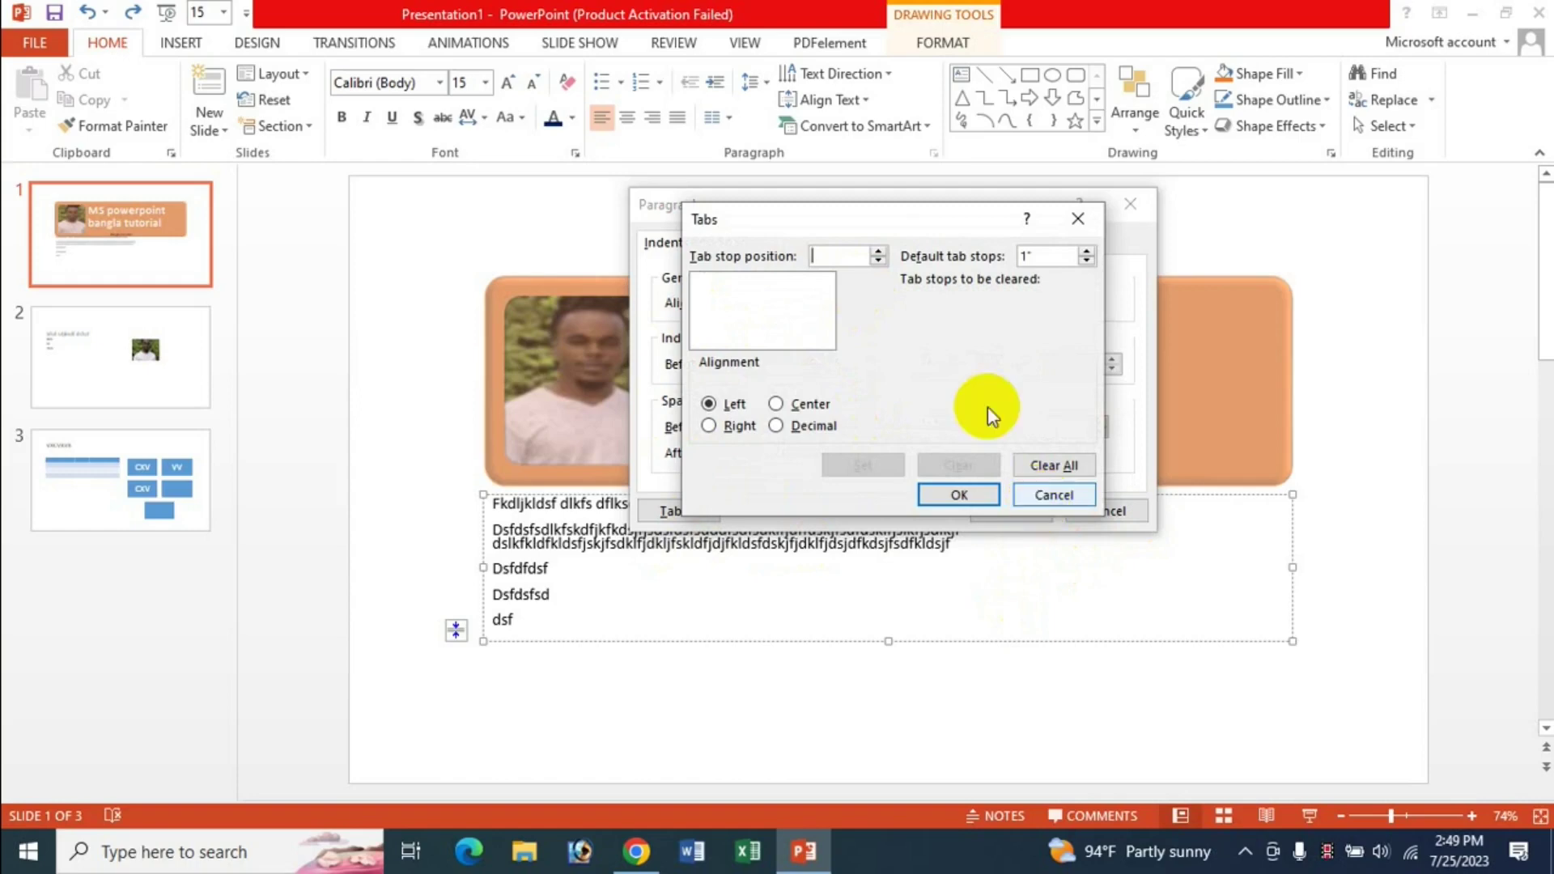
click(1052, 495)
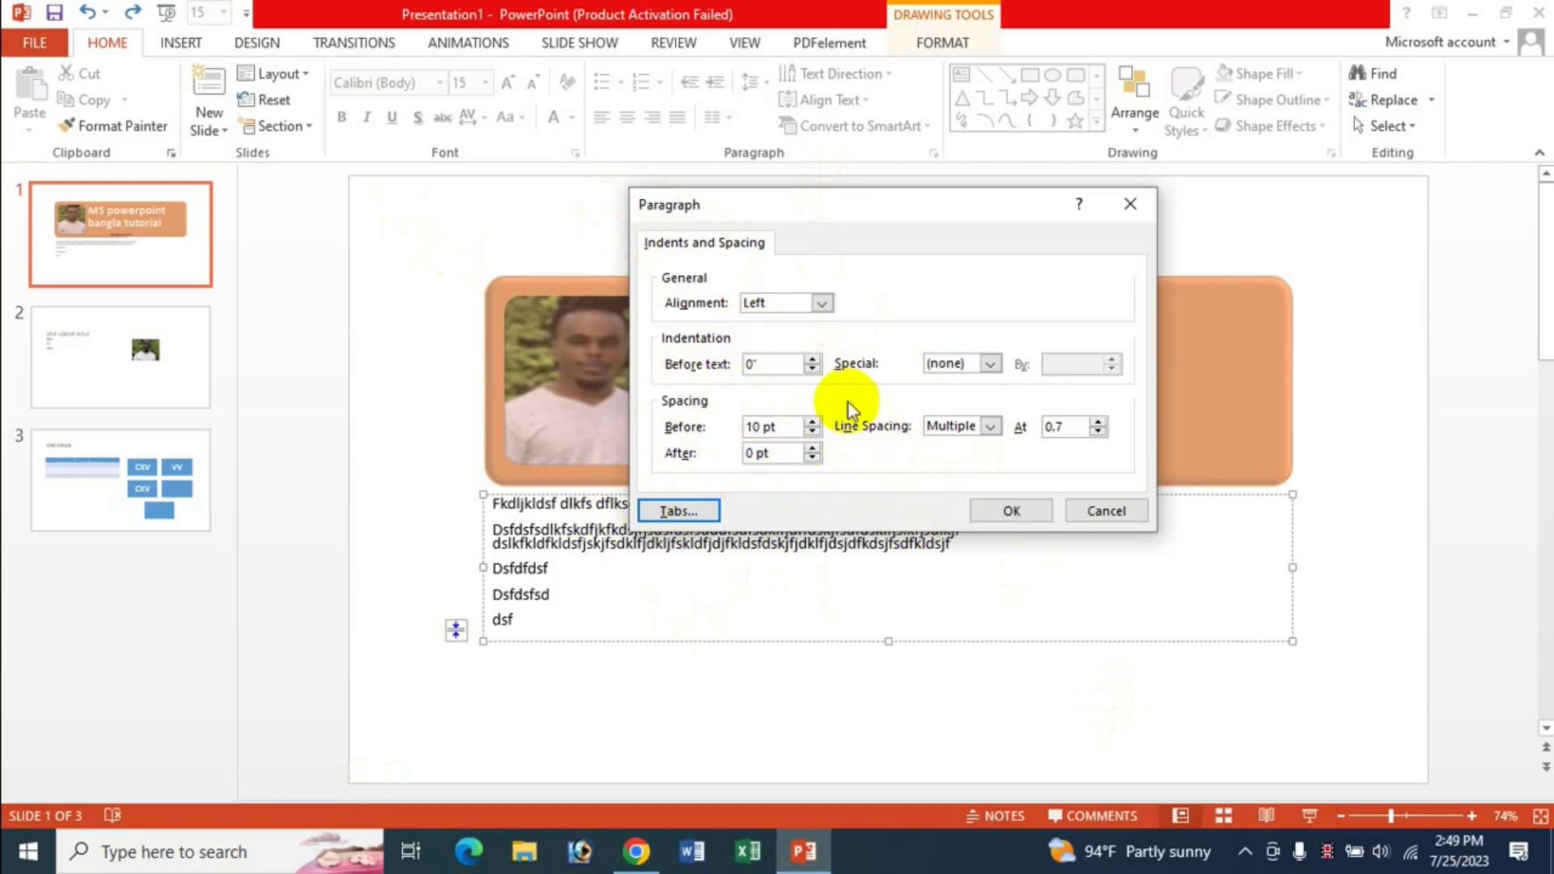
click(1117, 510)
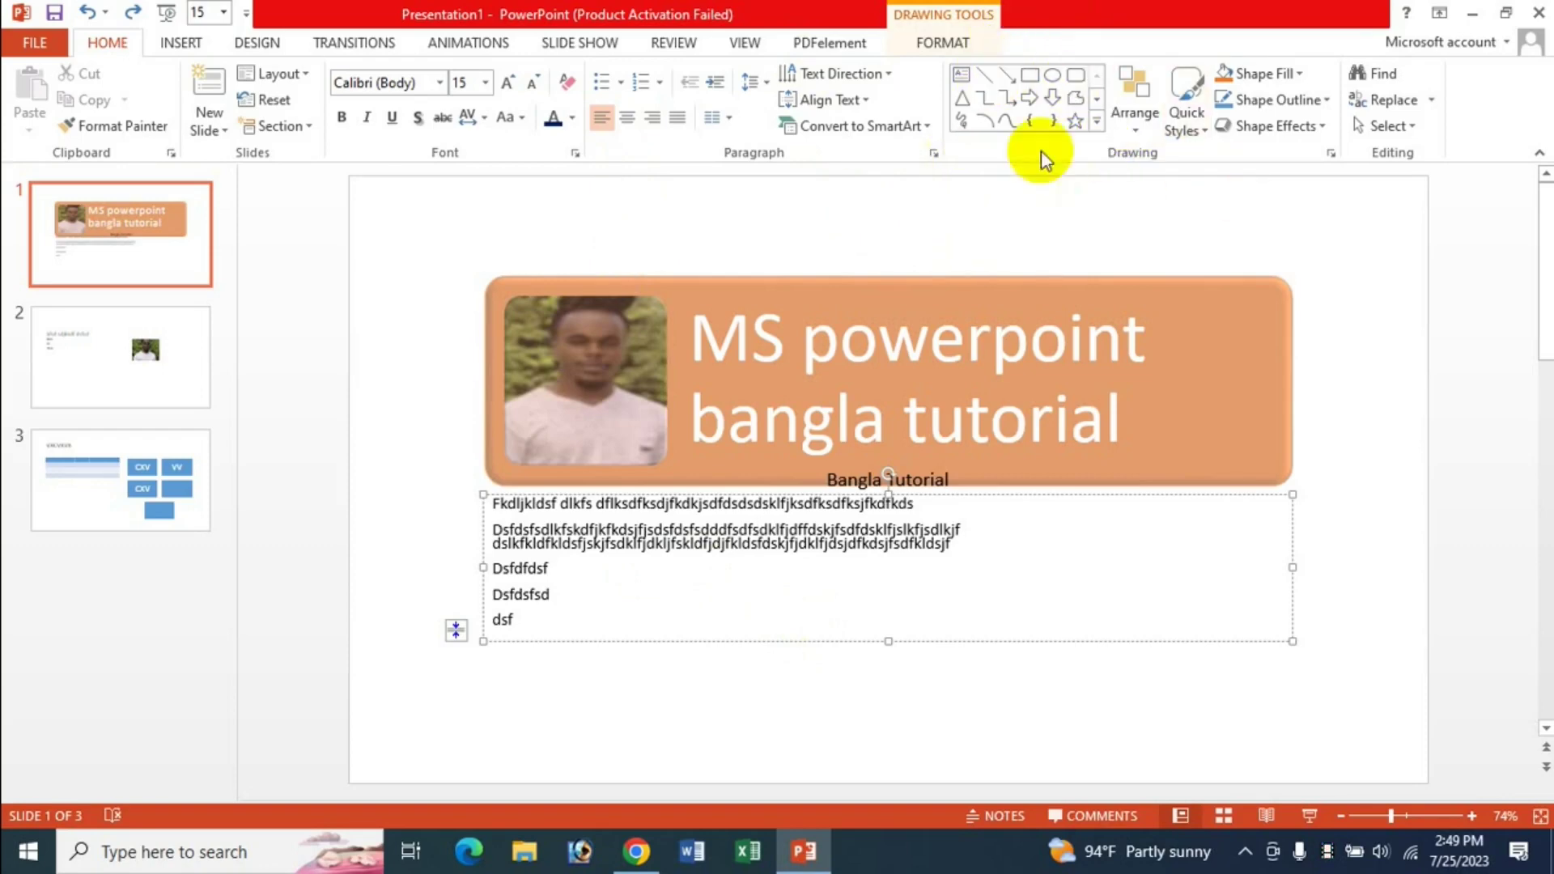
click(1097, 121)
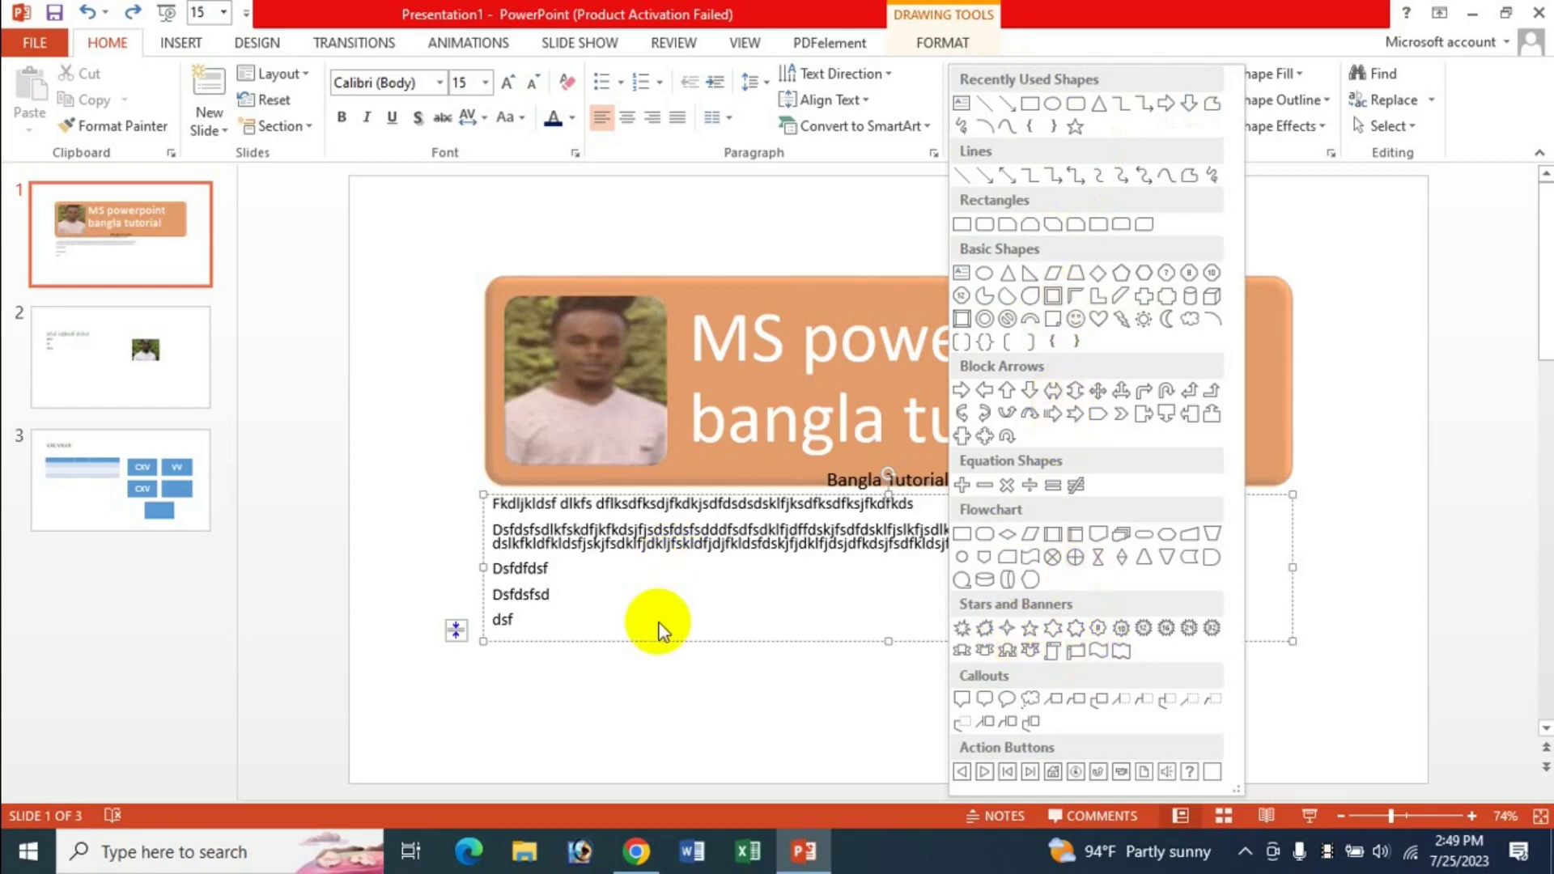
click(1145, 283)
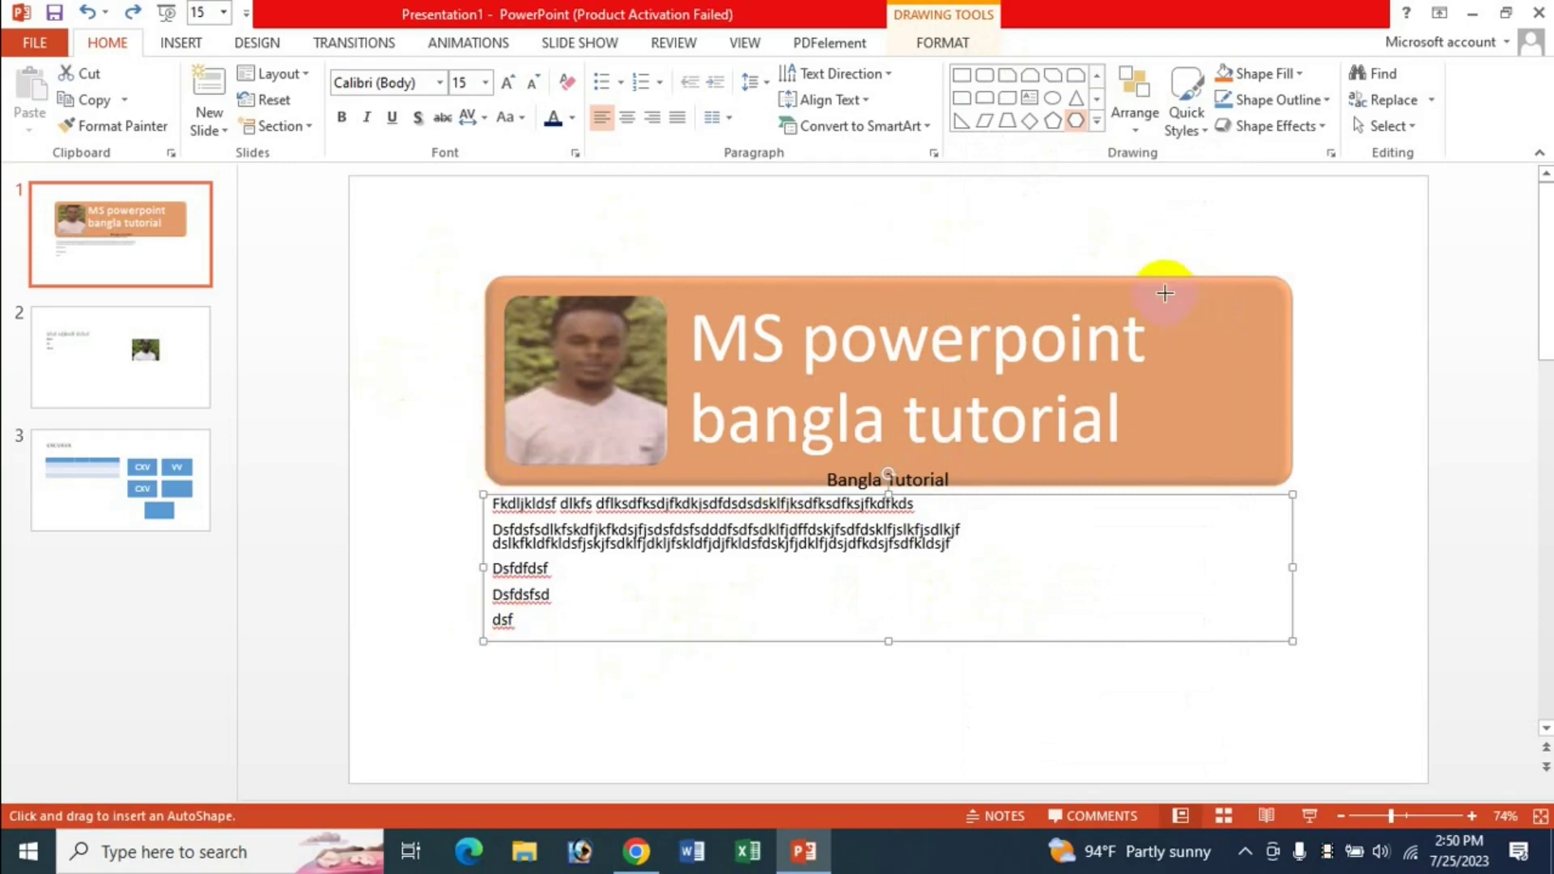
drag(1145, 283, 1333, 480)
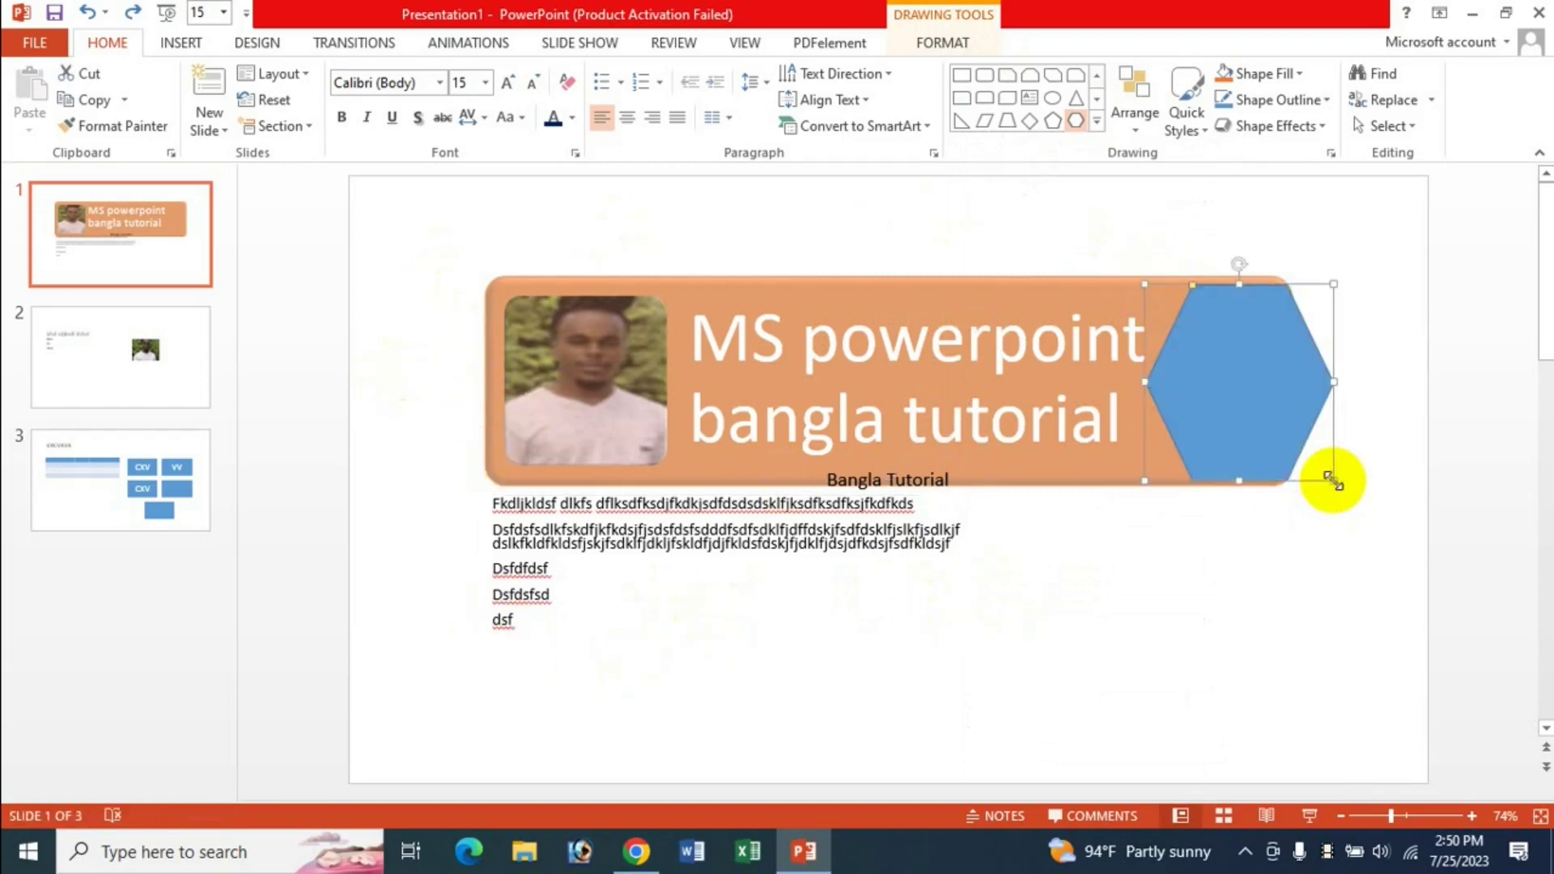
drag(1265, 385, 1244, 386)
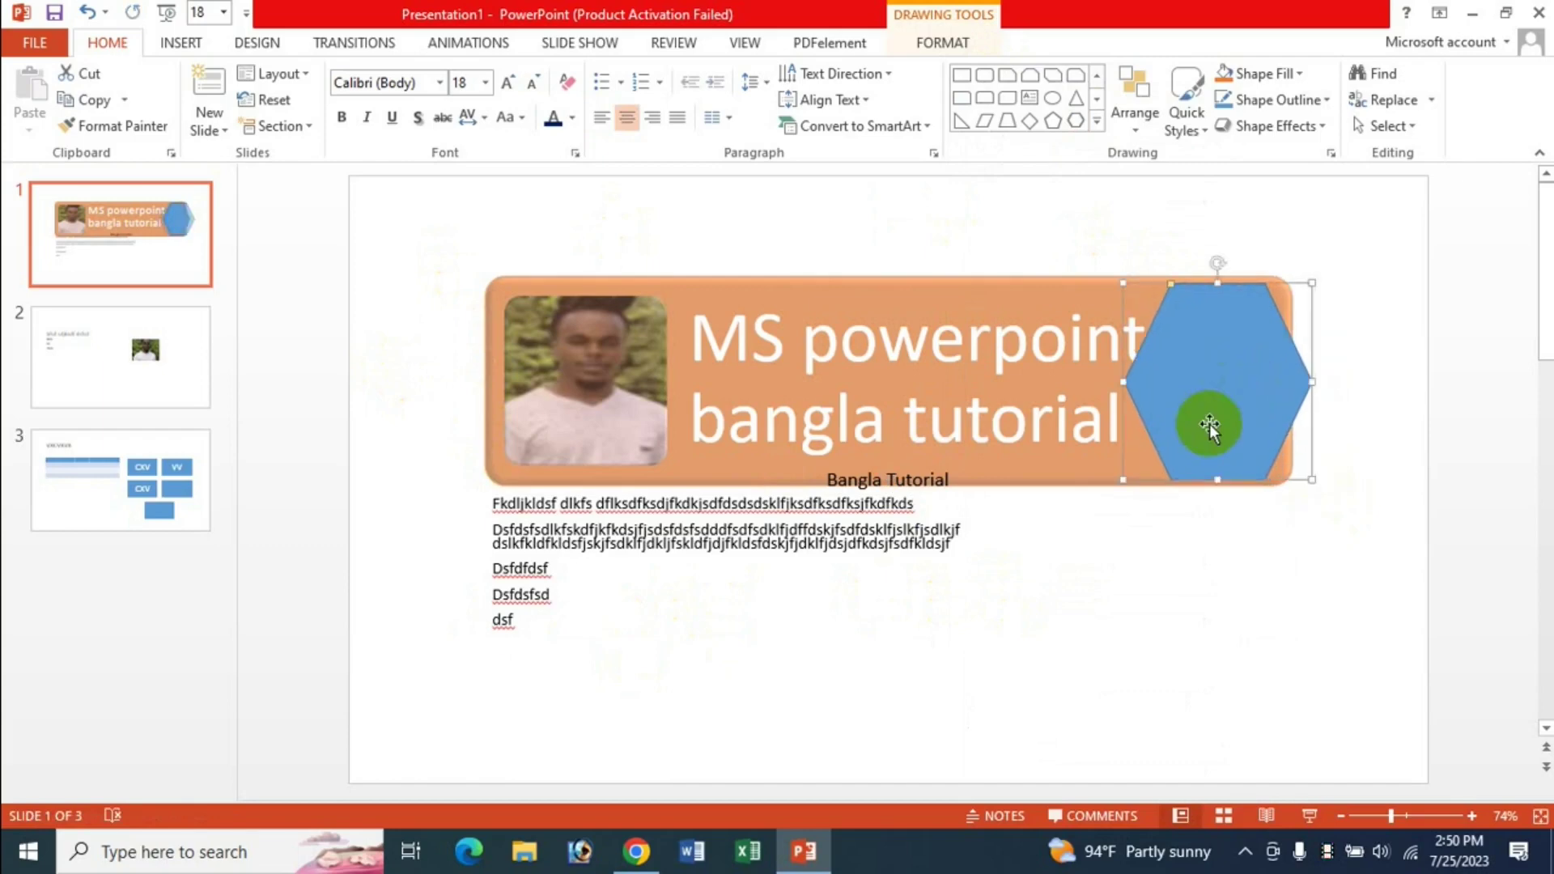
click(945, 44)
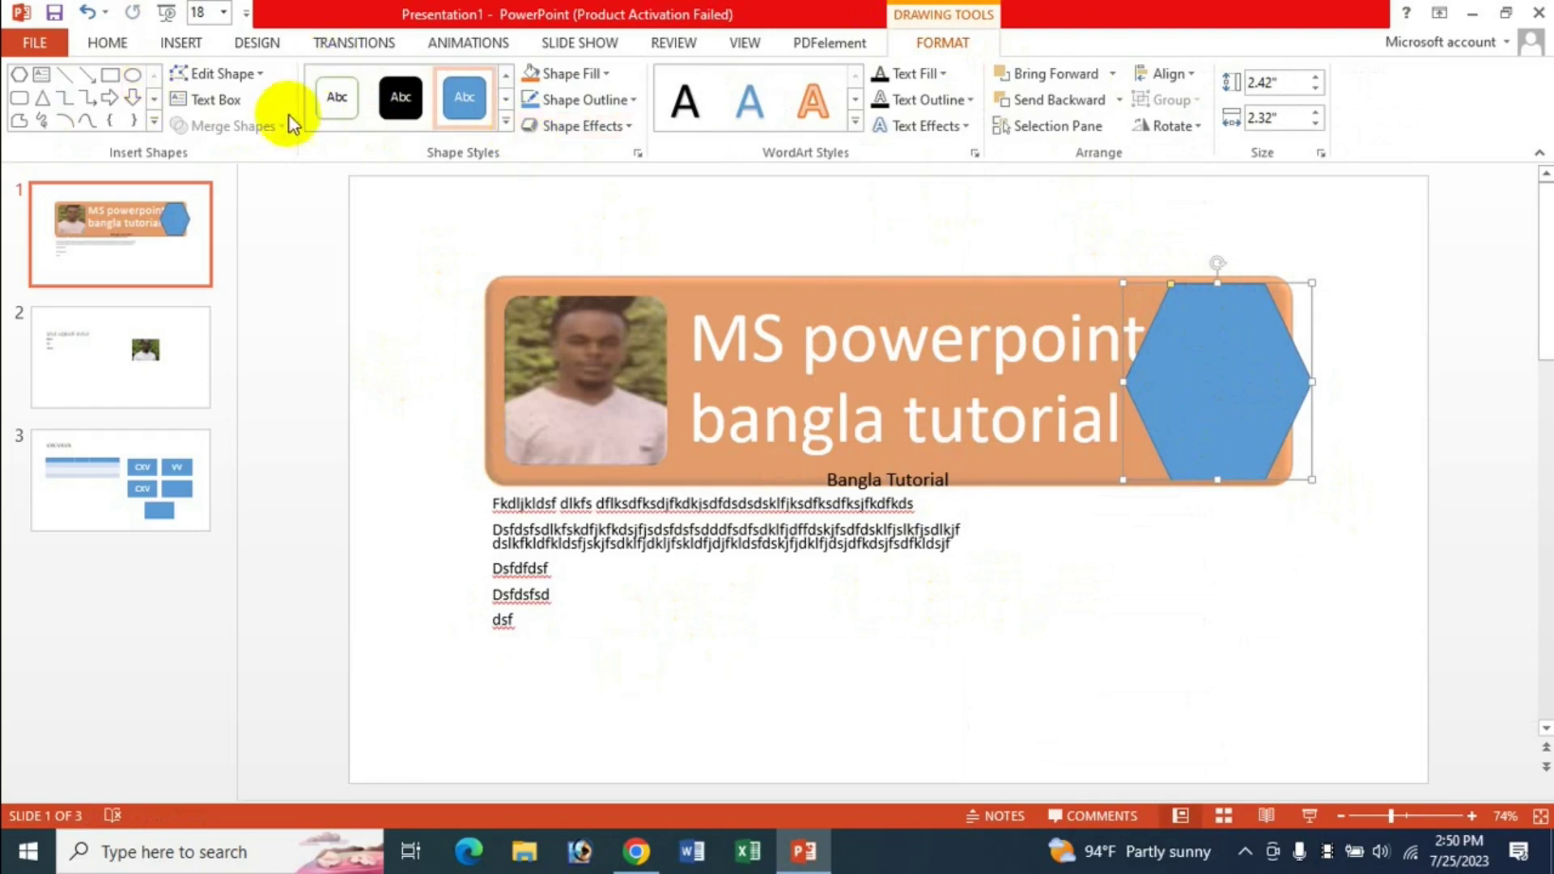
click(505, 121)
click(473, 229)
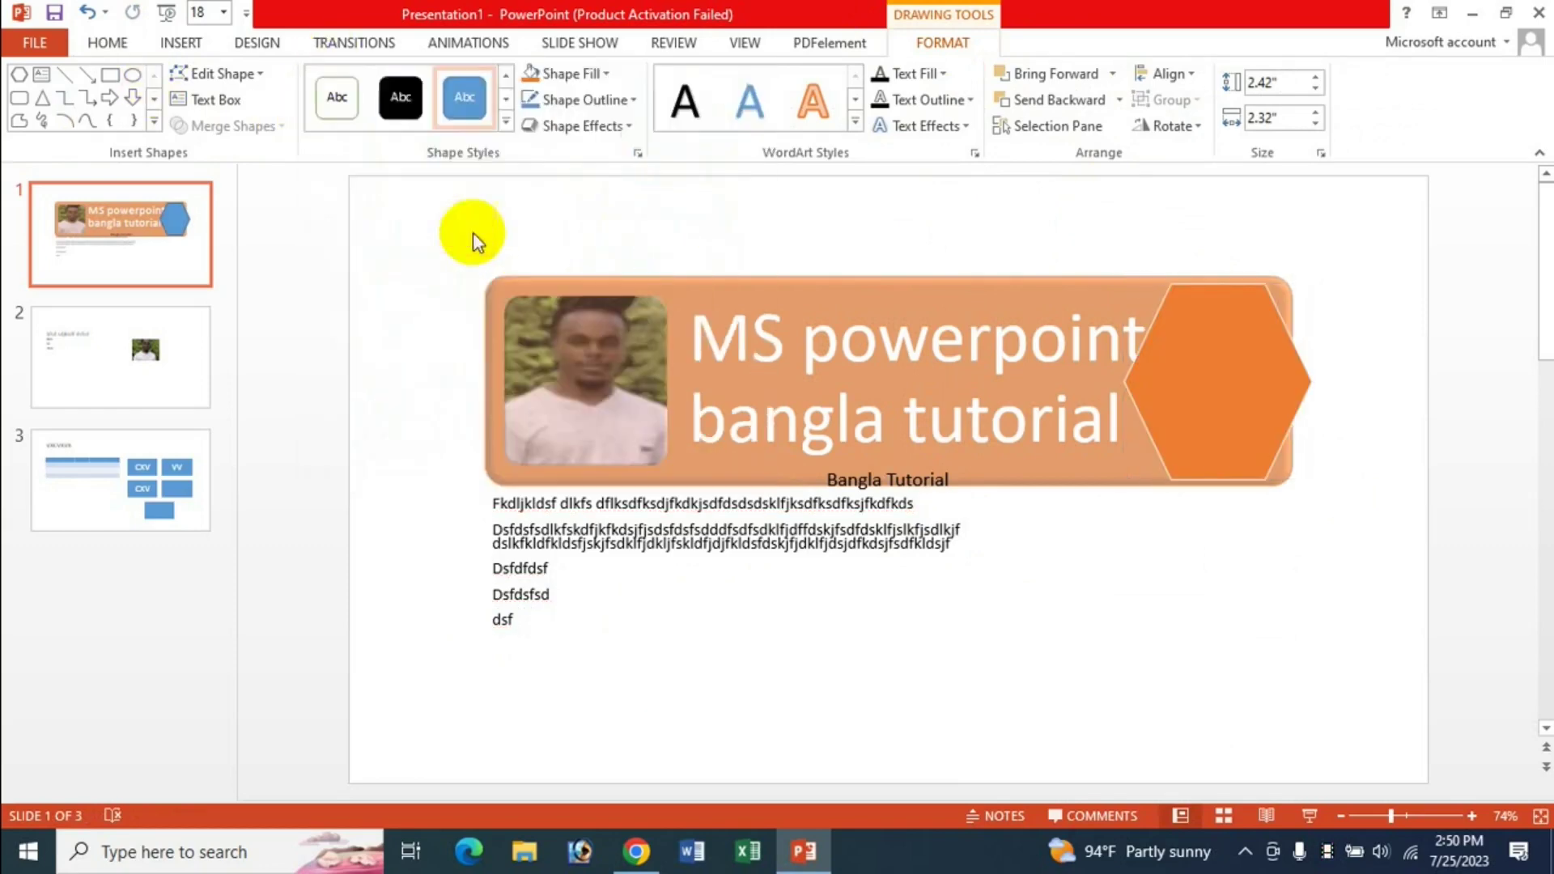
click(583, 73)
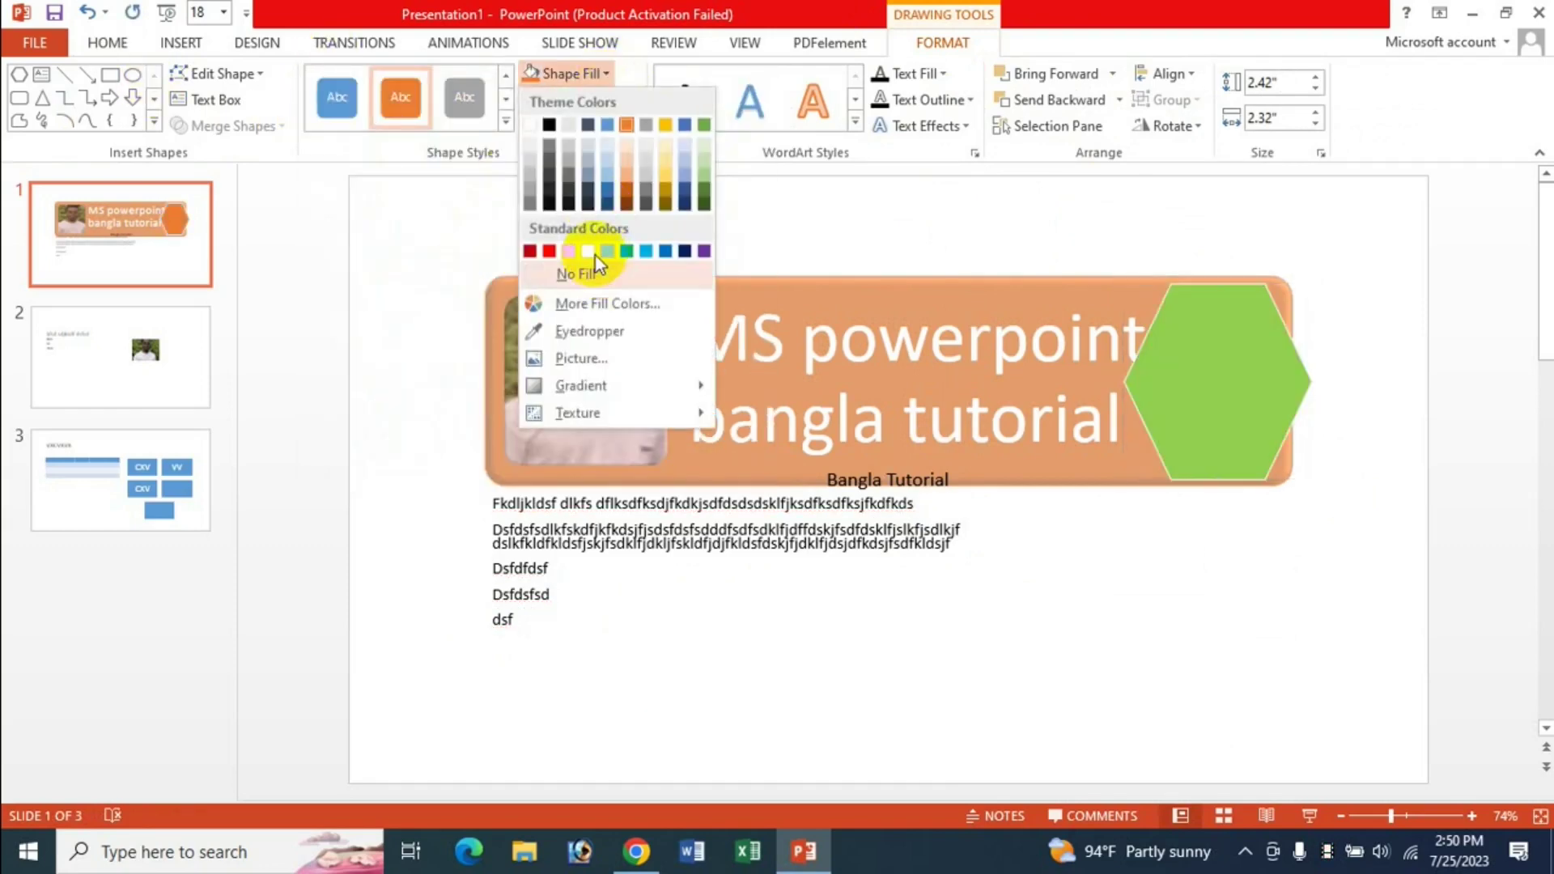
click(589, 255)
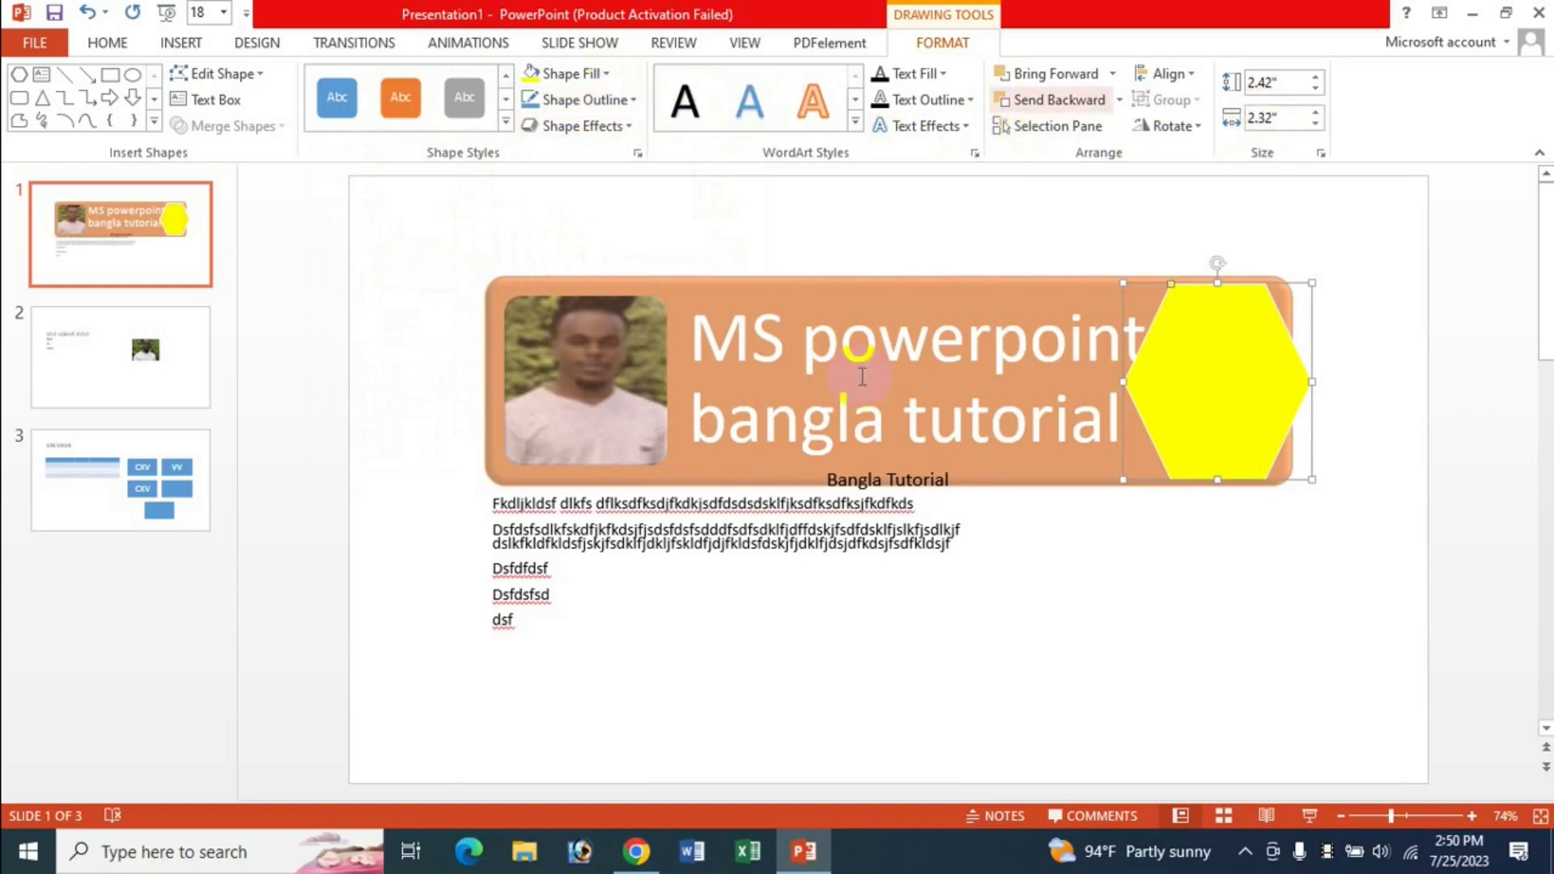
click(113, 43)
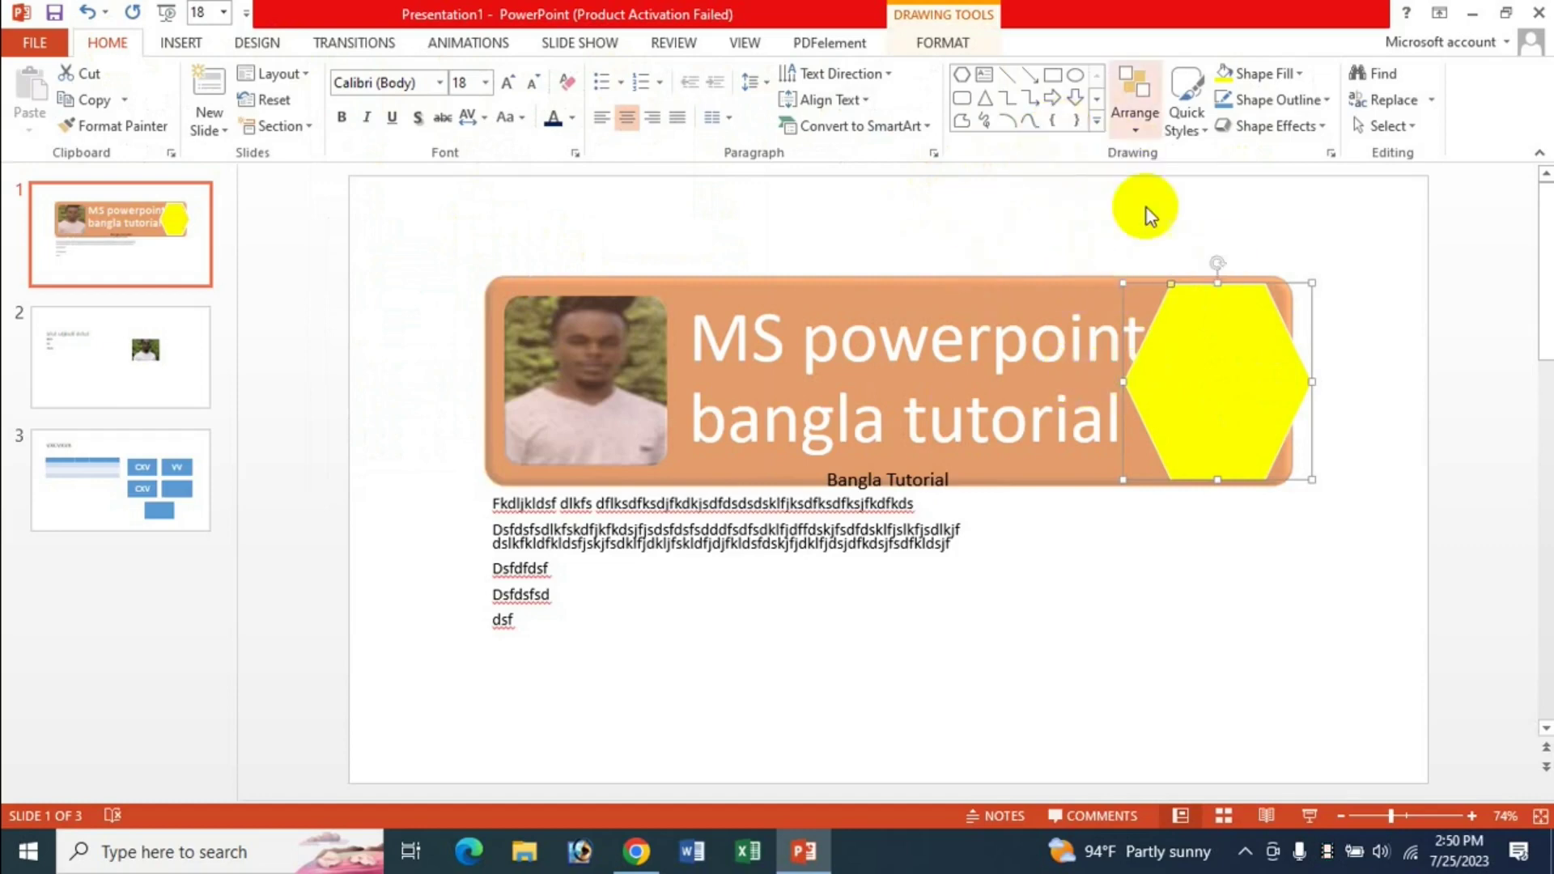
click(1136, 125)
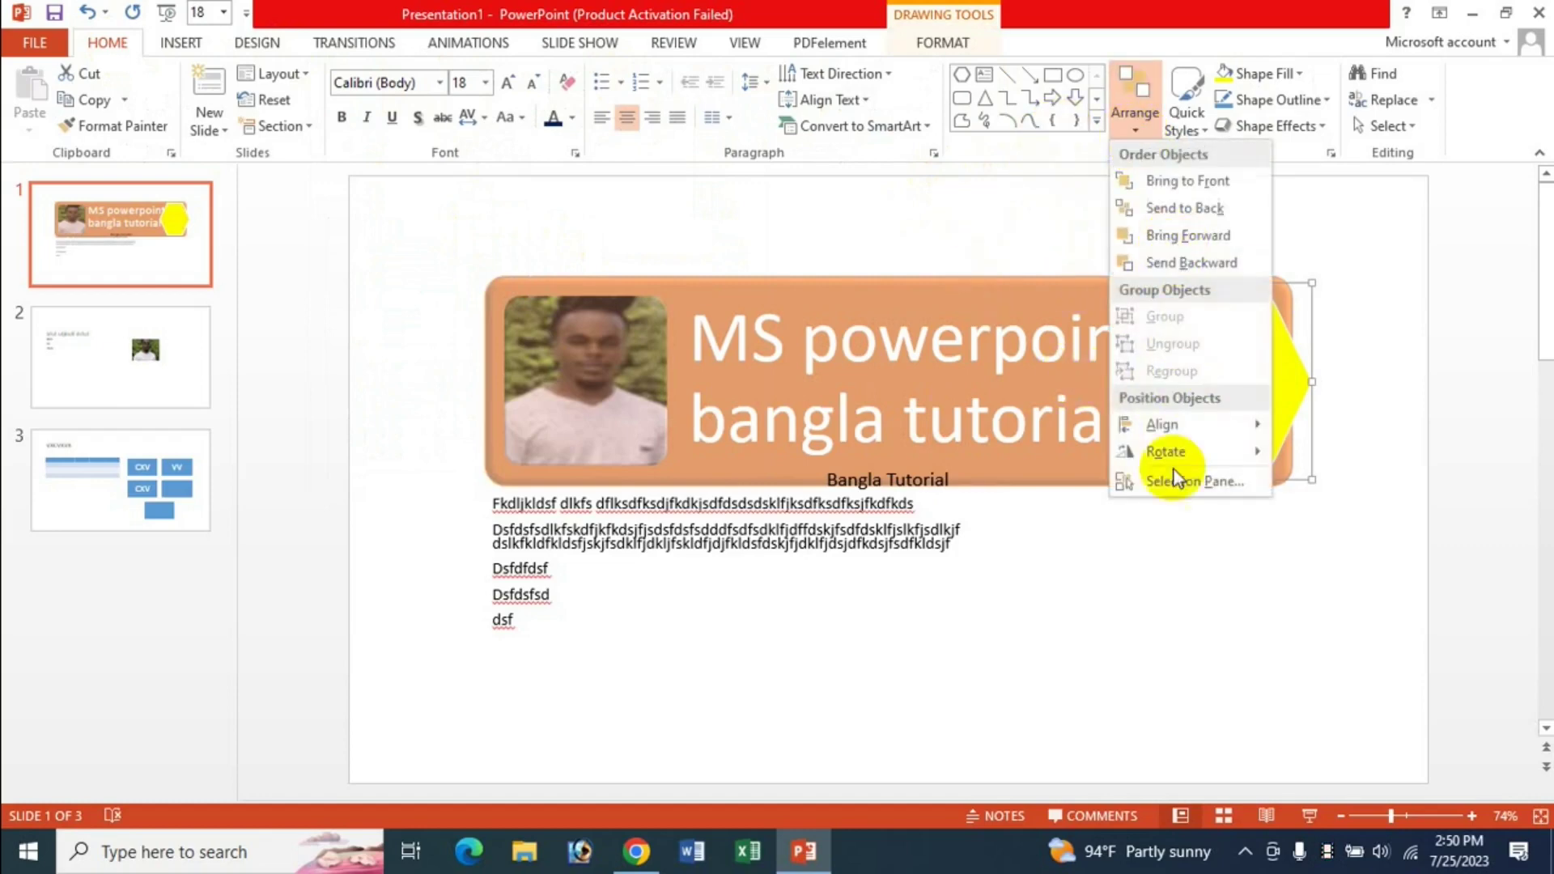
click(909, 591)
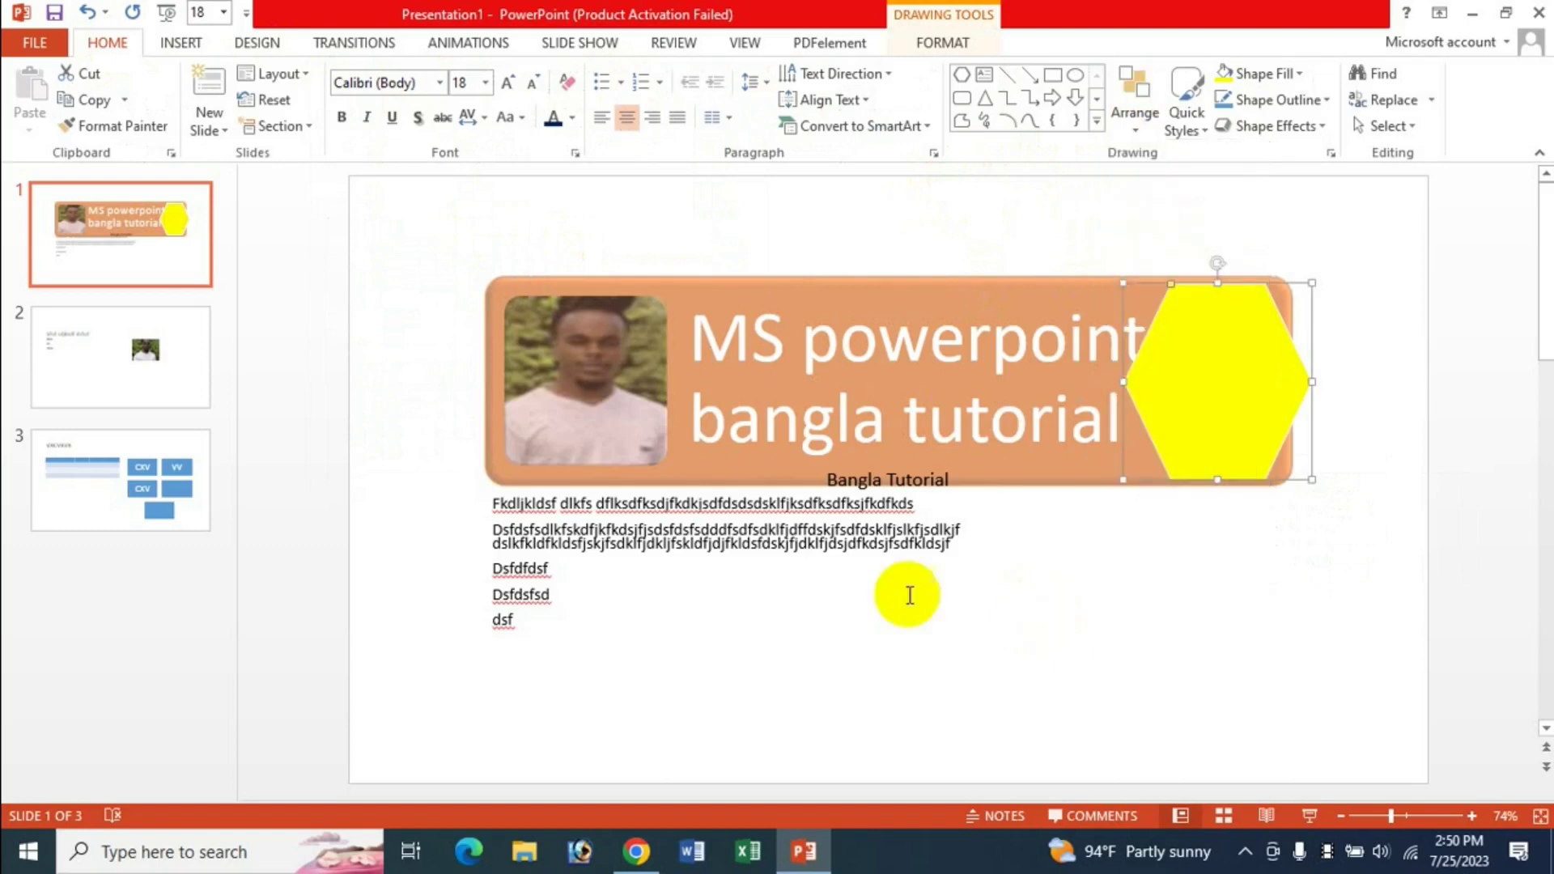
click(1263, 417)
On slide 2, draw a blue frame shape below the bullet list.
click(186, 379)
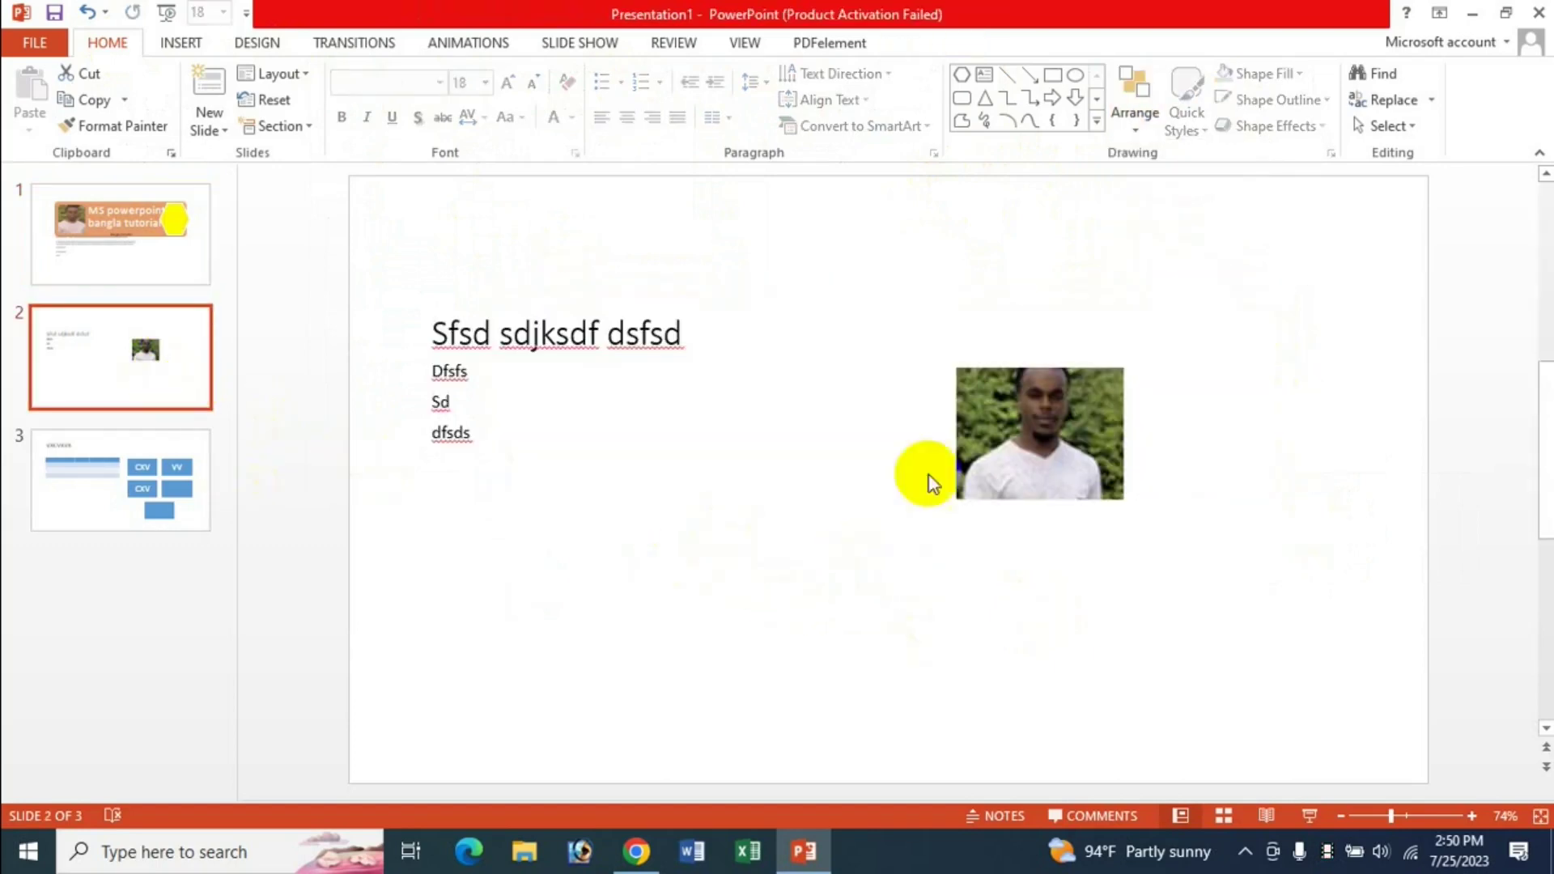
click(722, 500)
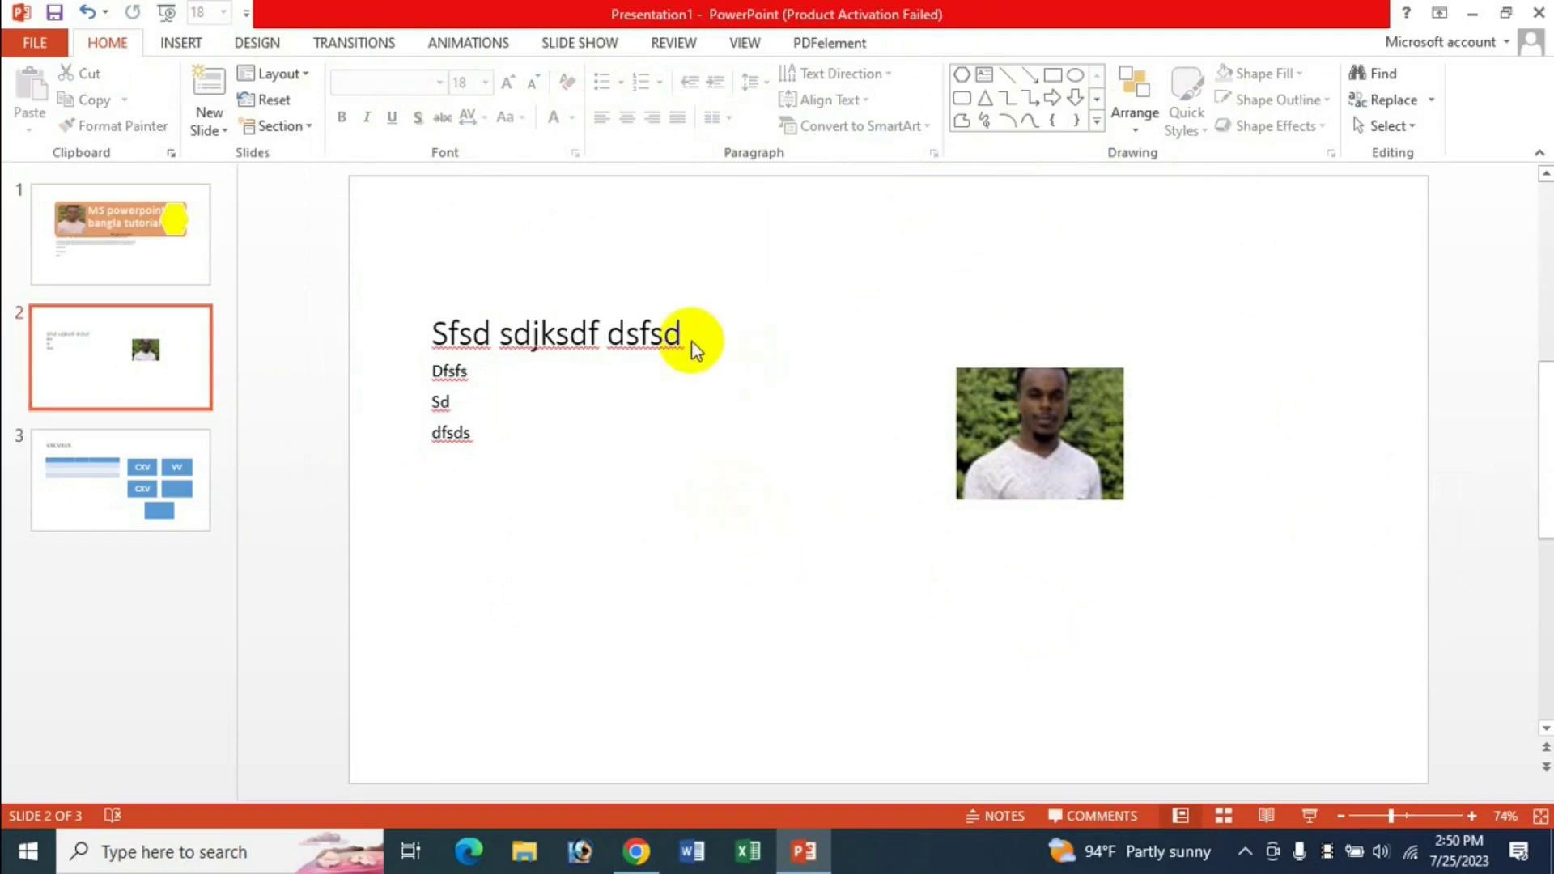
click(1097, 121)
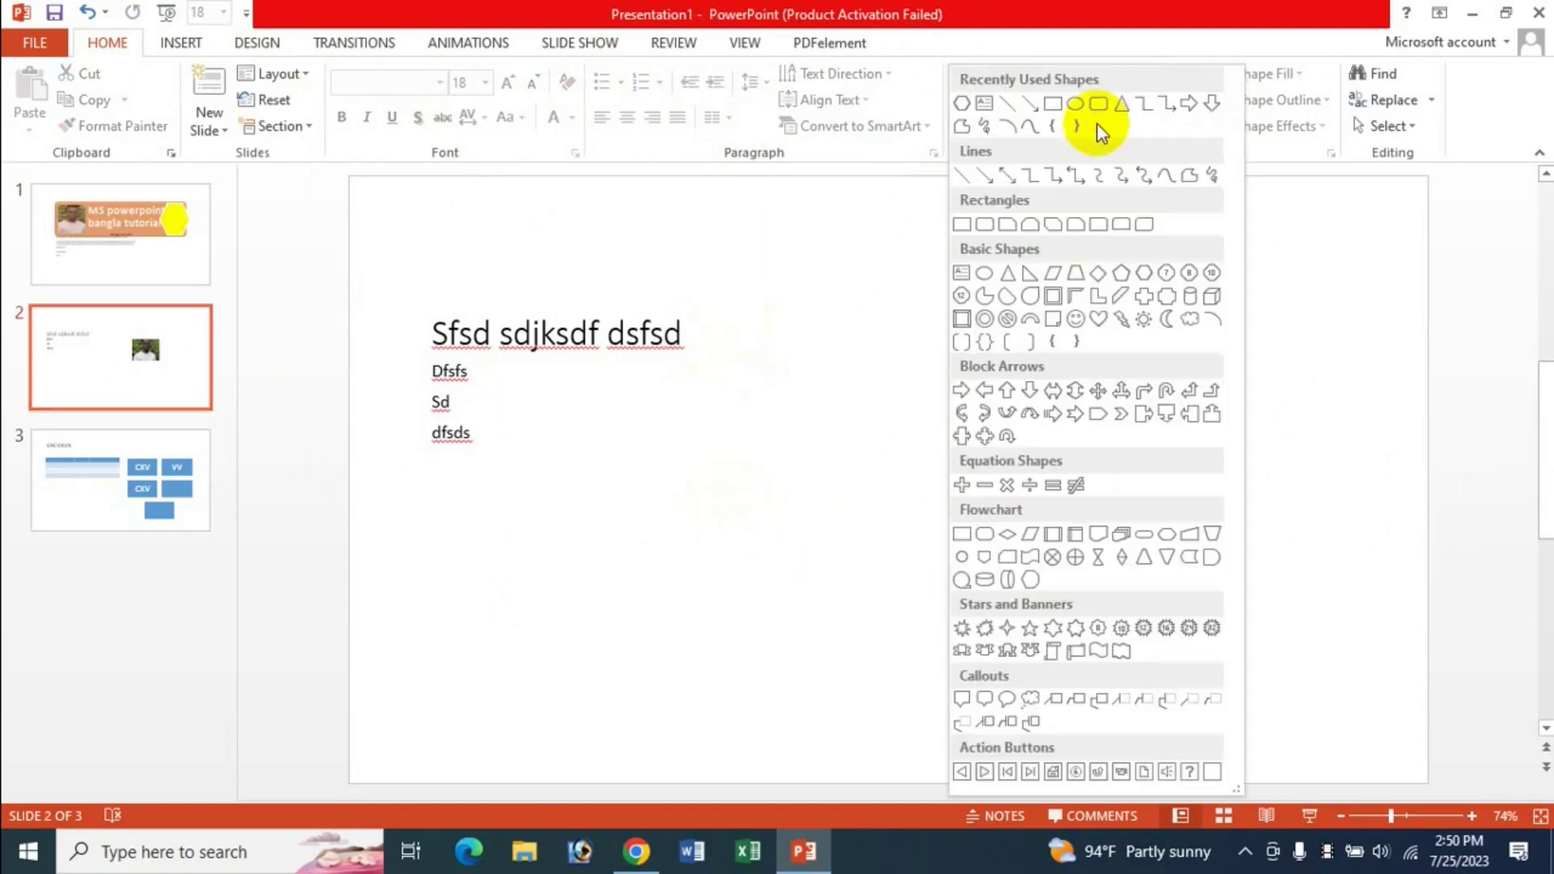
click(1050, 296)
drag(554, 465, 670, 579)
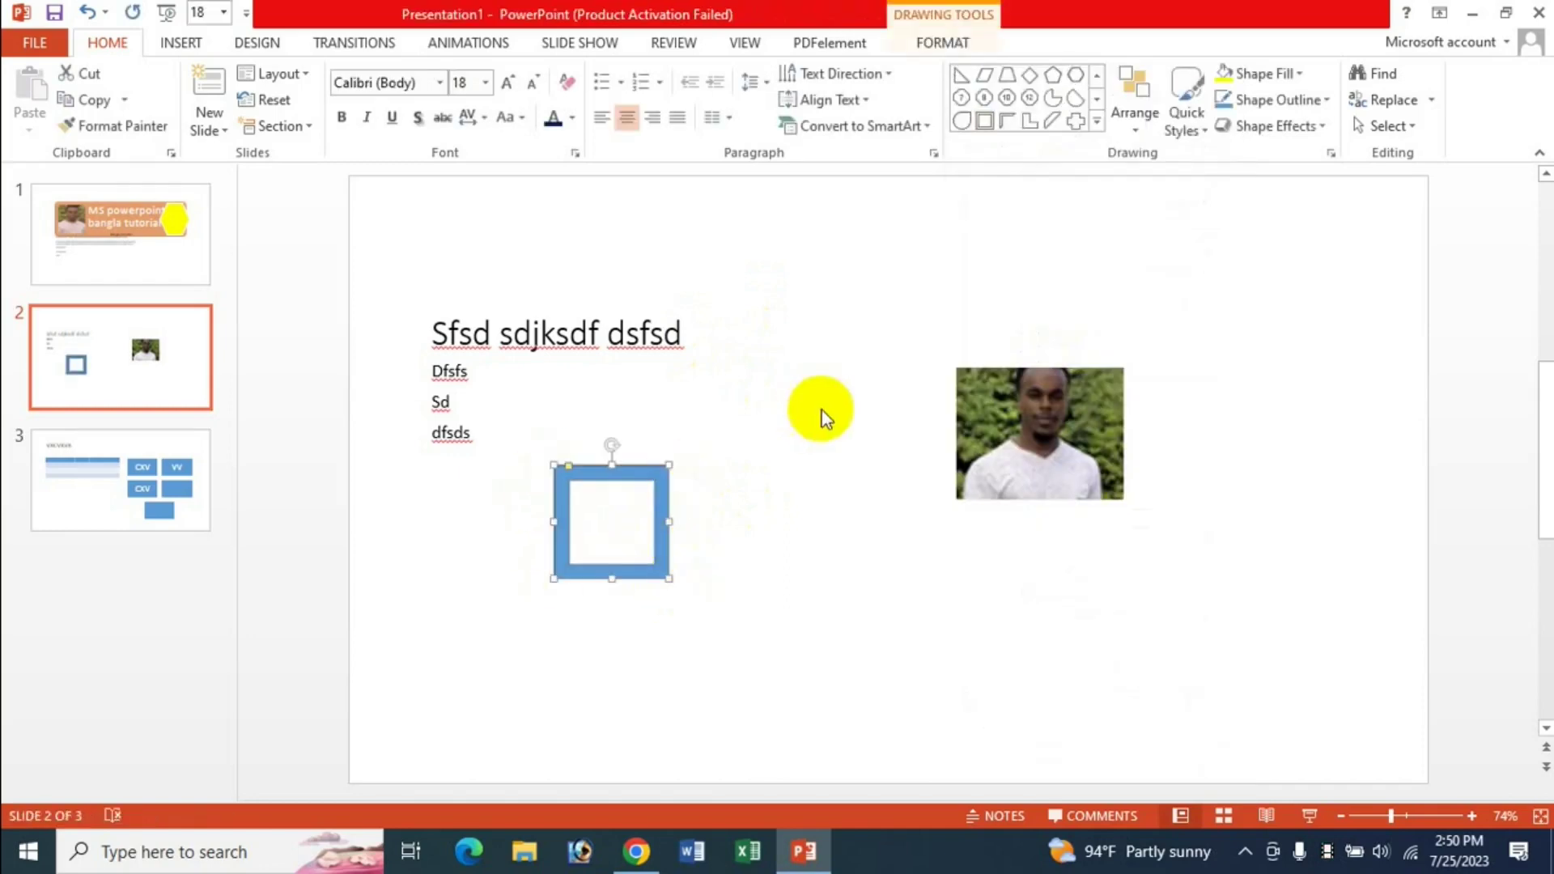
Draw a chord shape right of the frame and fill it yellow.
click(1075, 98)
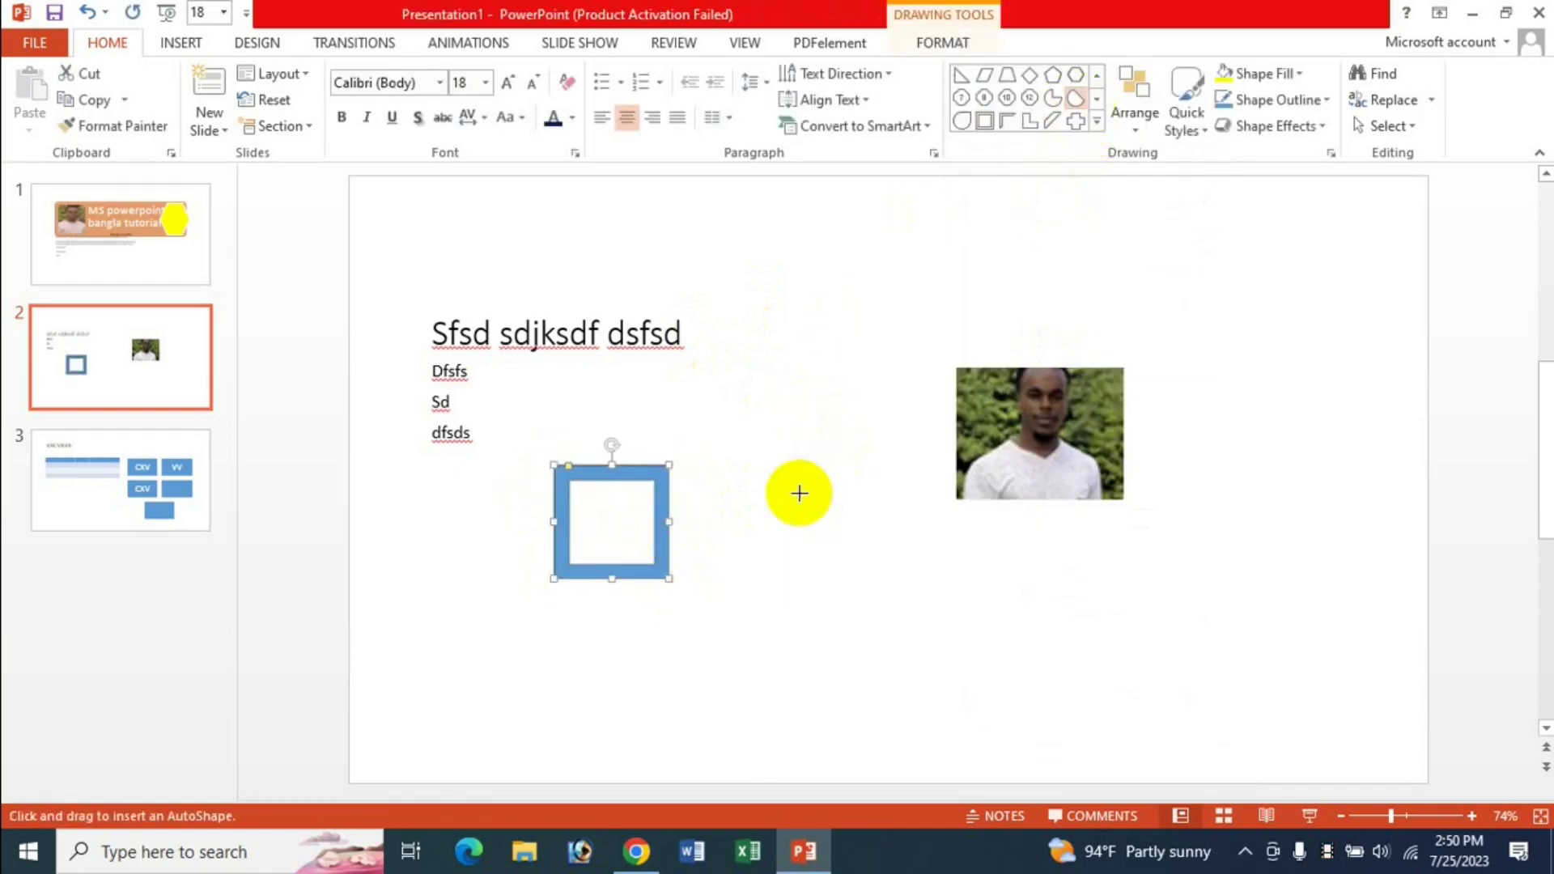
drag(726, 442, 852, 596)
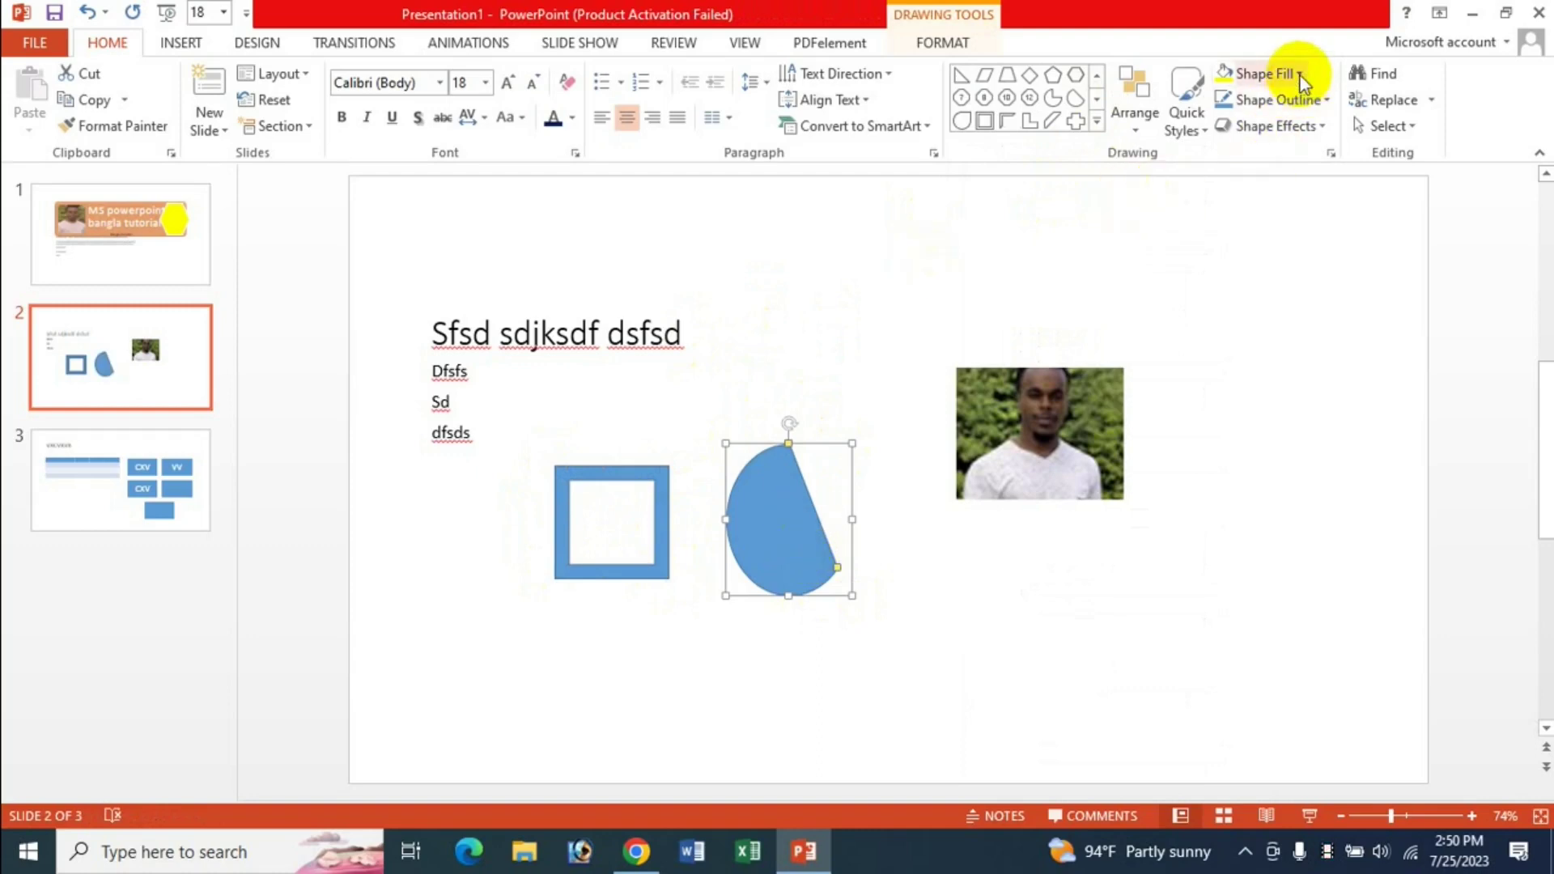
click(1276, 74)
click(1281, 252)
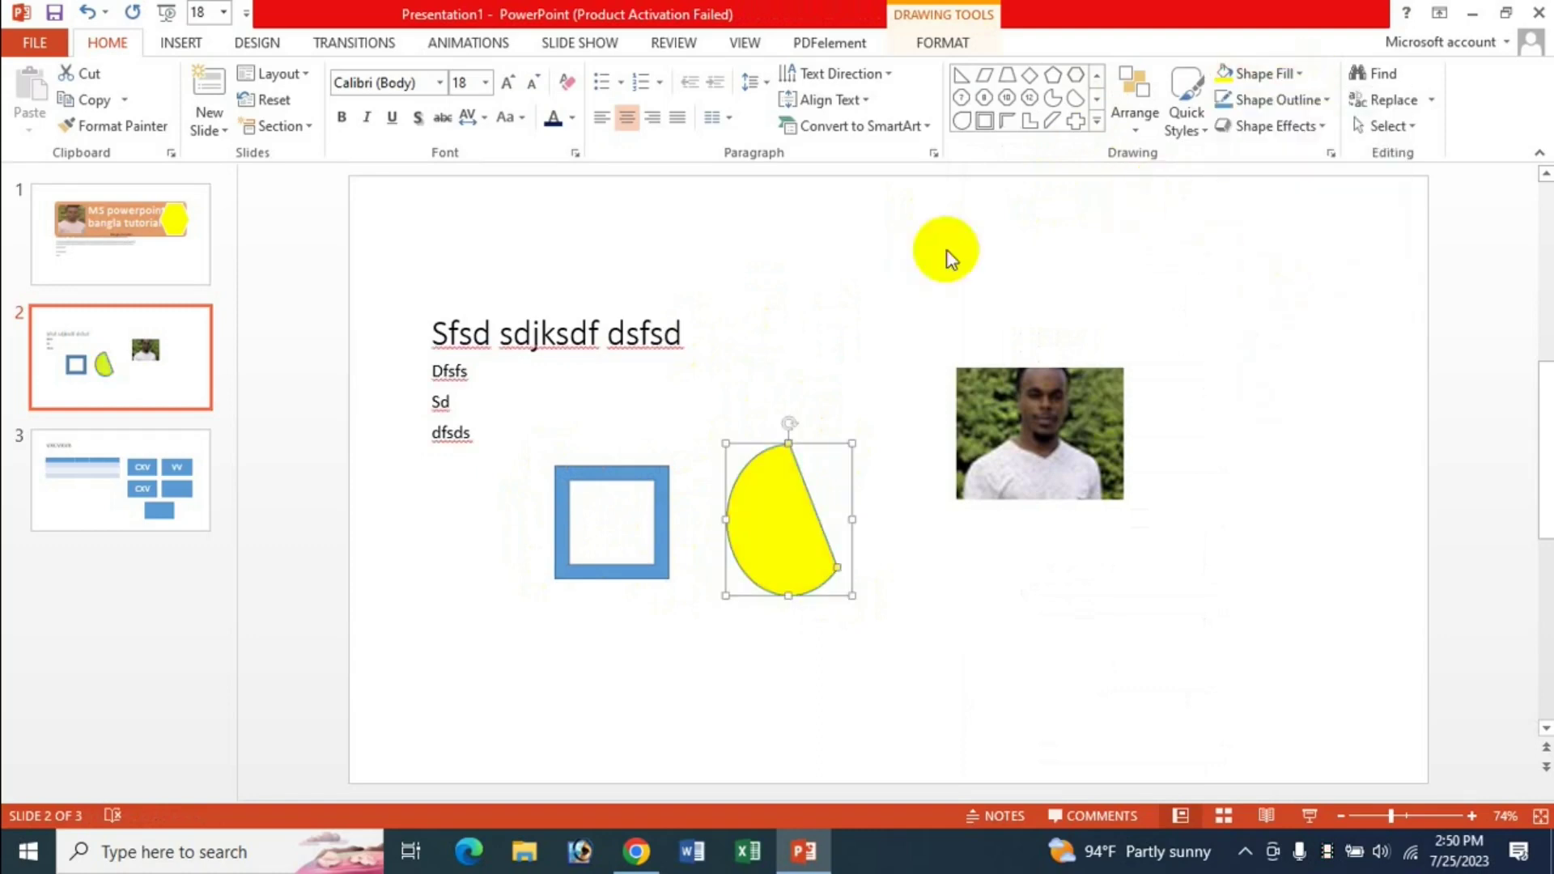
click(1097, 123)
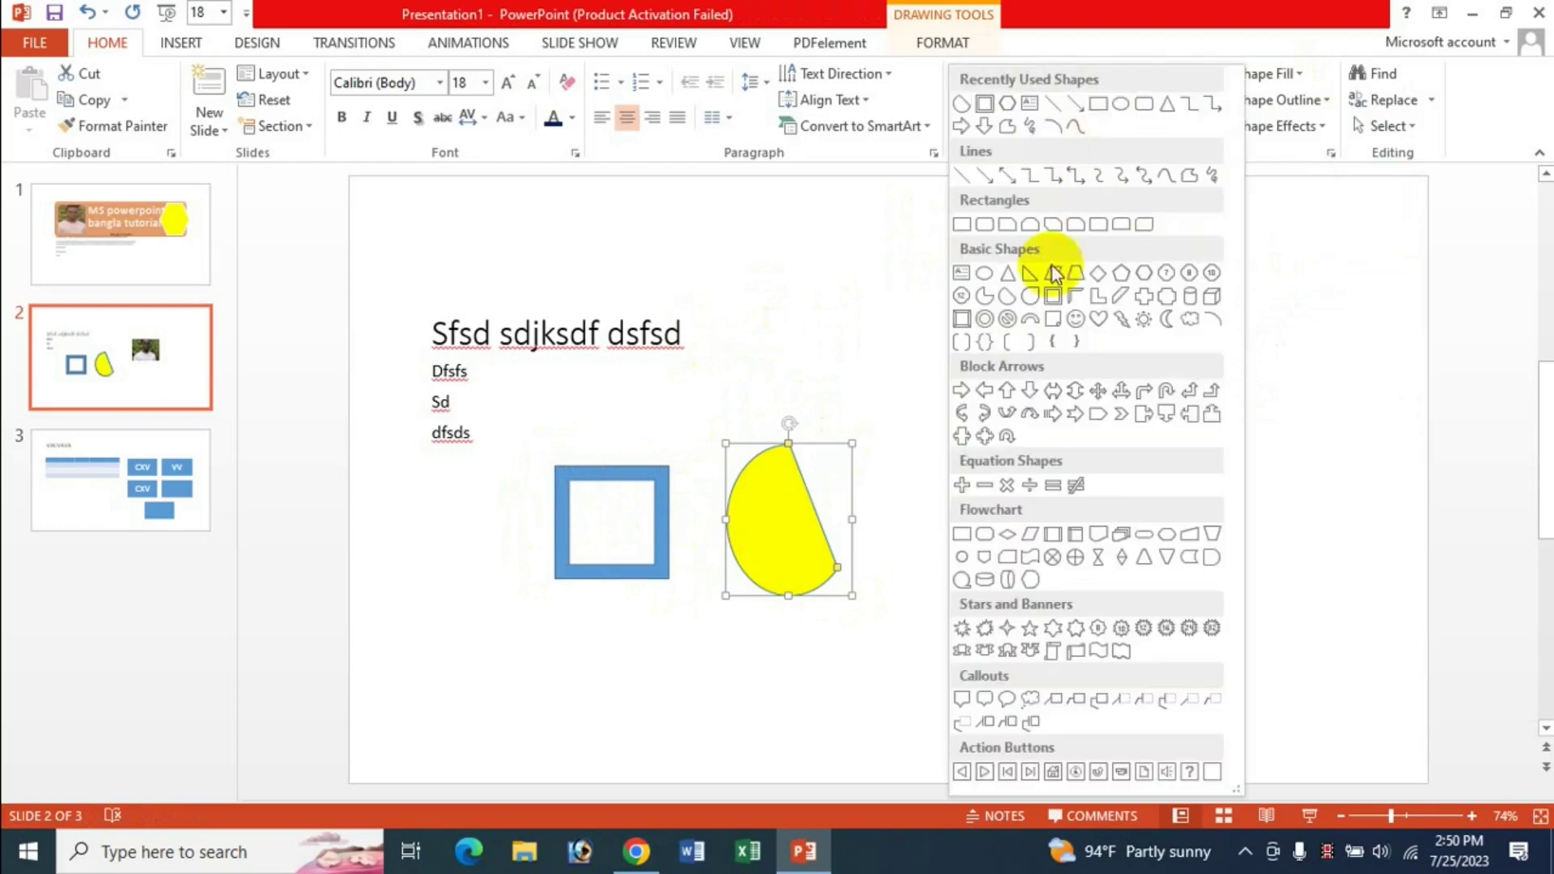
click(1098, 320)
Draw a heart above the chord and fill it red.
drag(791, 260, 915, 358)
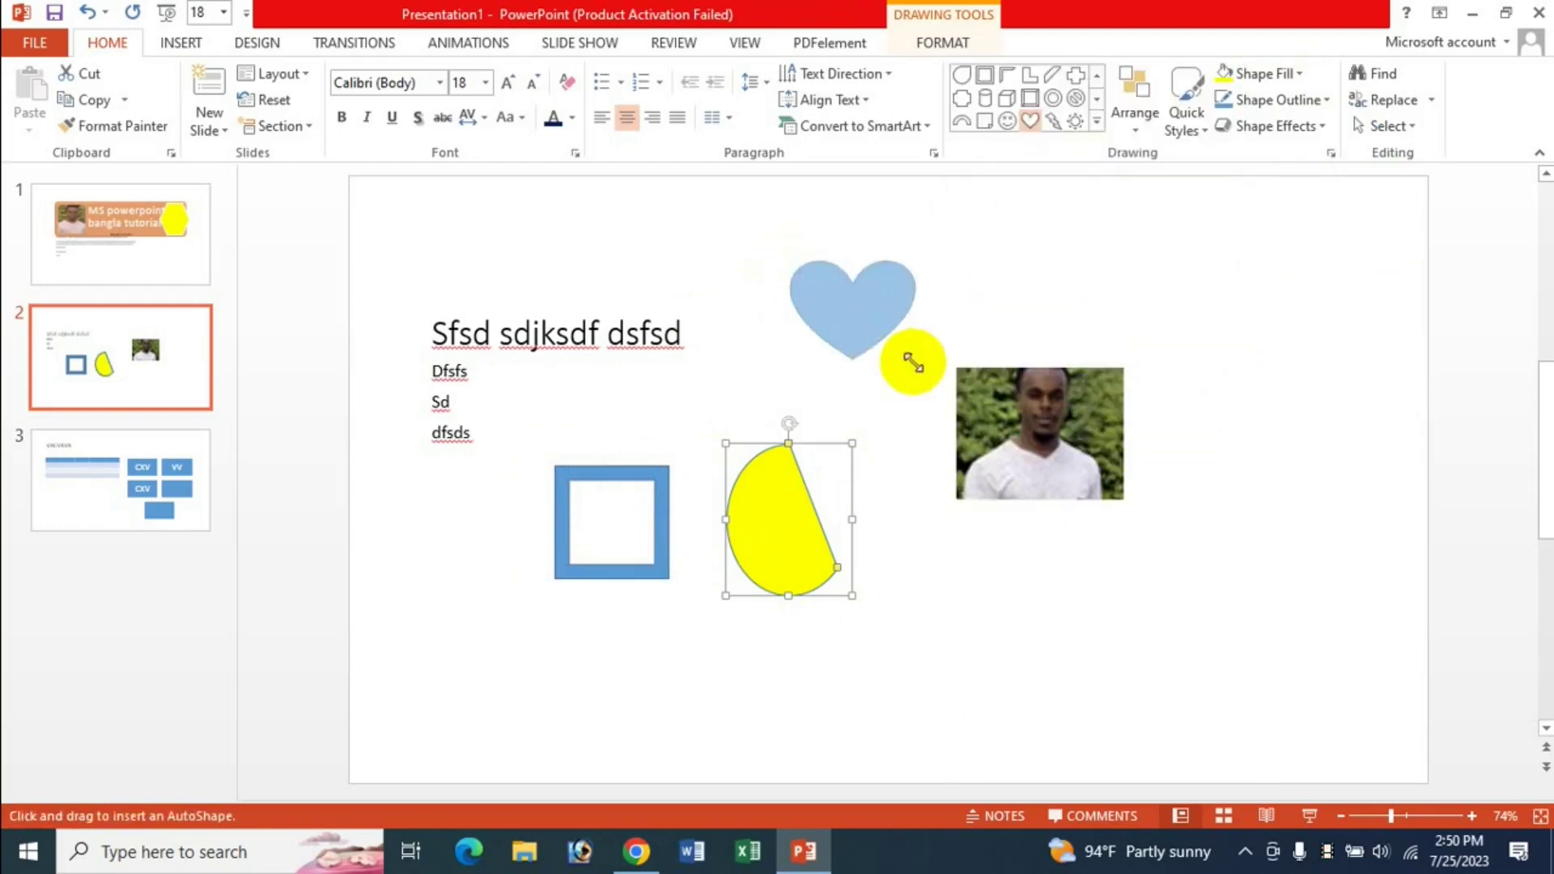
click(1303, 77)
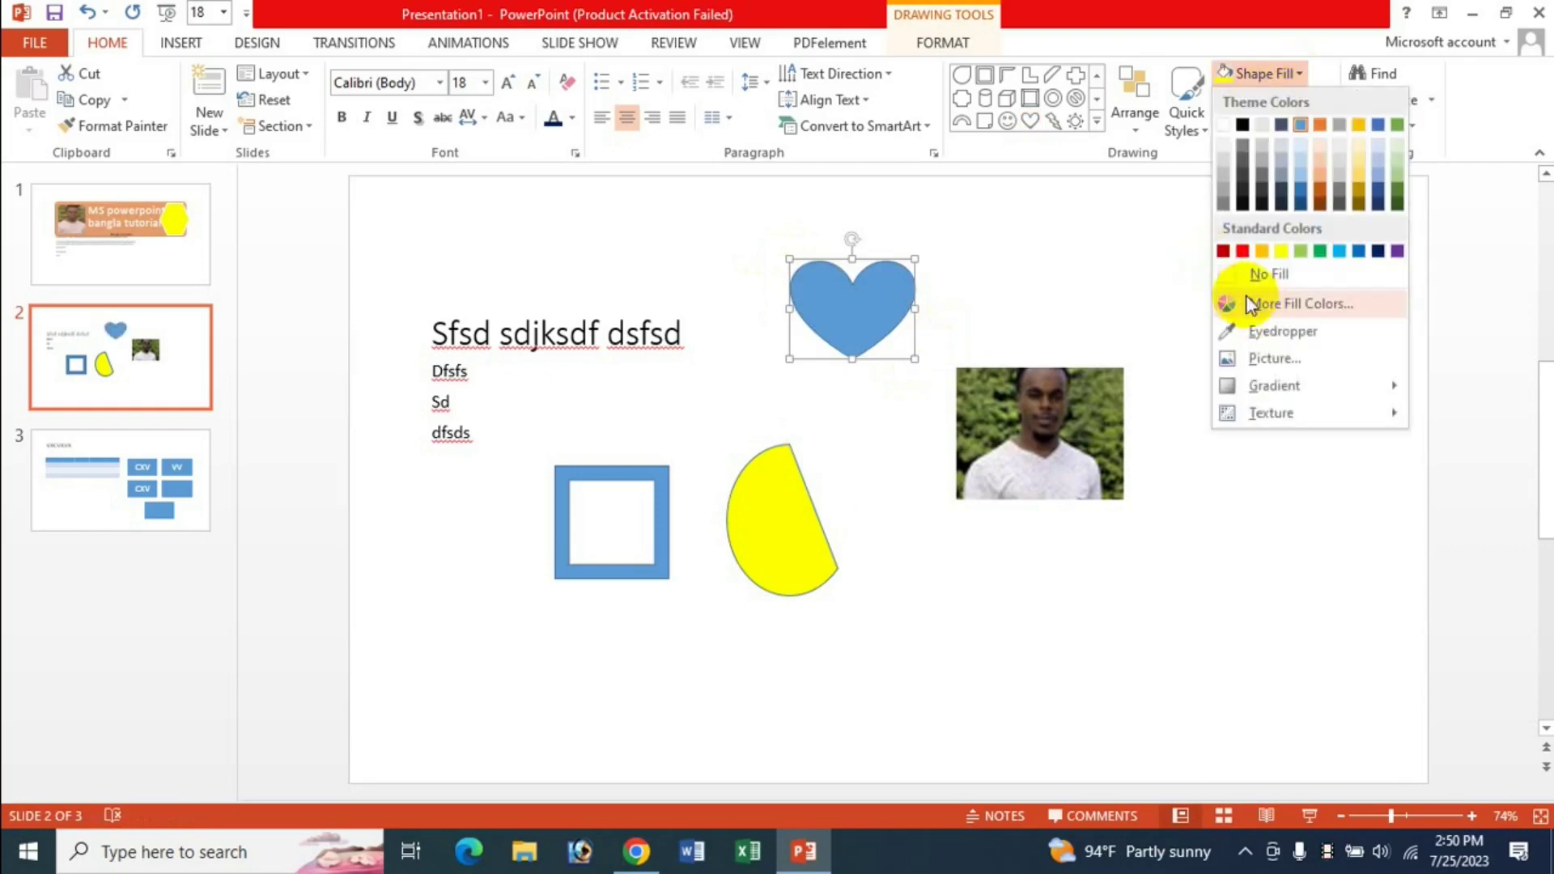
click(1243, 251)
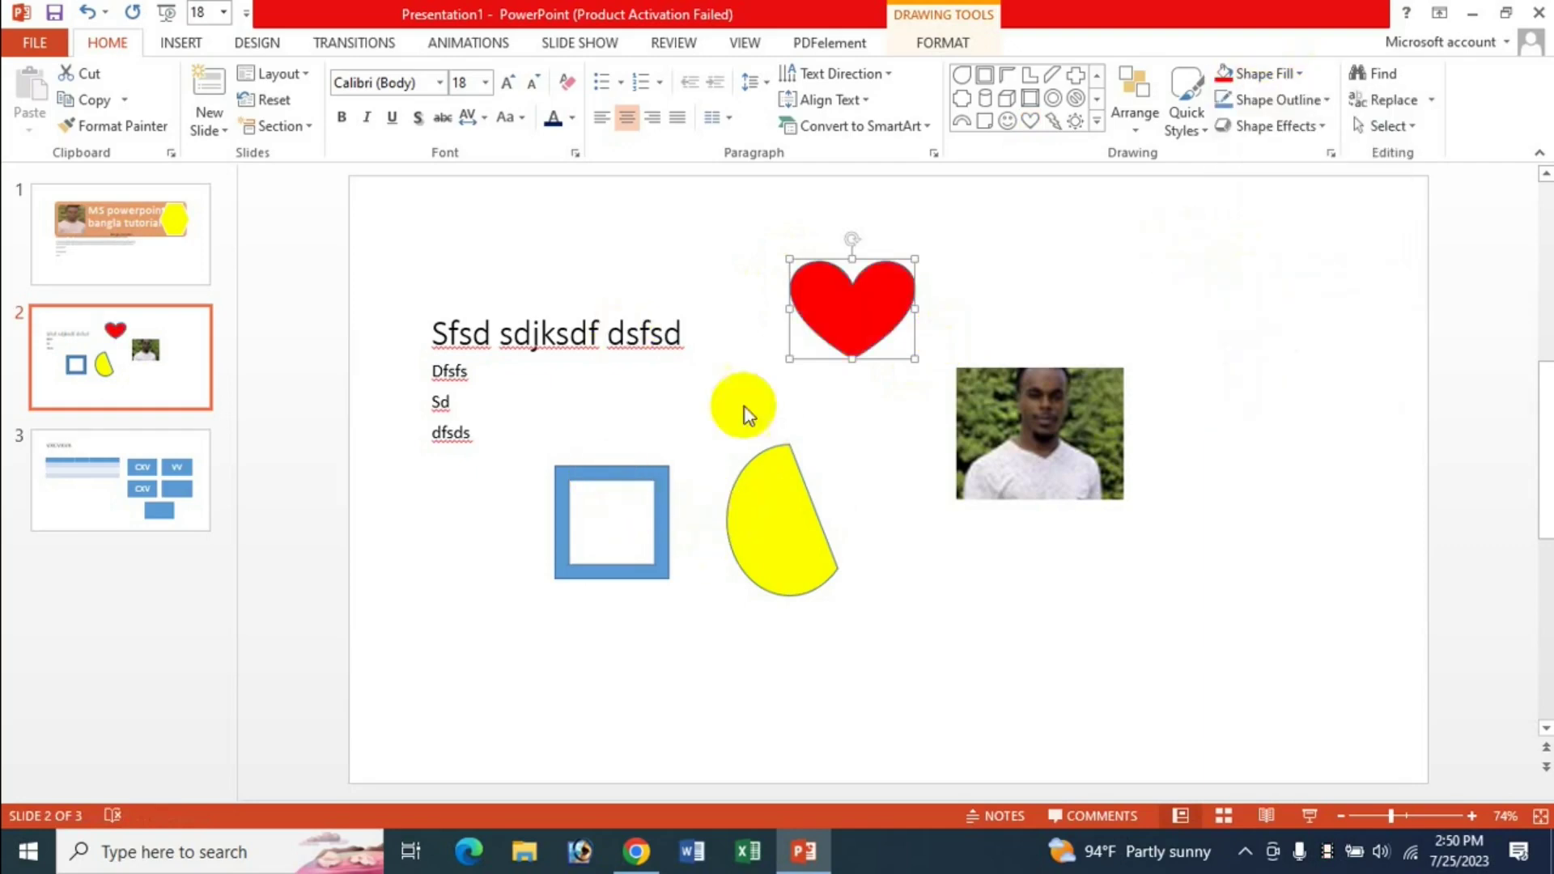
Drag the frame, chord and heart together so they overlap, heart on top.
drag(625, 482, 660, 416)
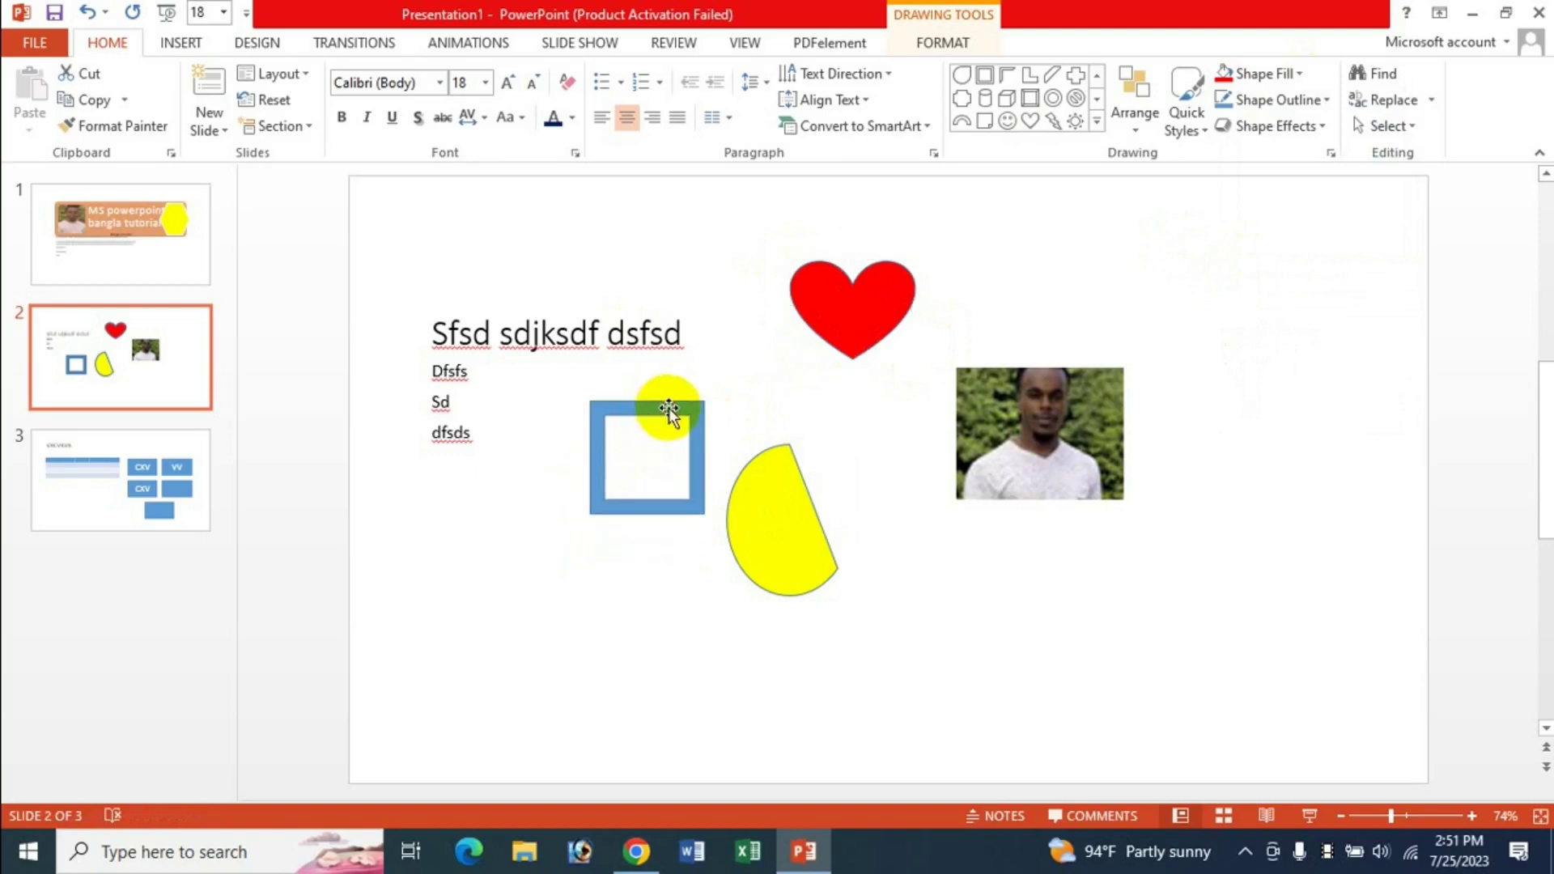
click(1136, 128)
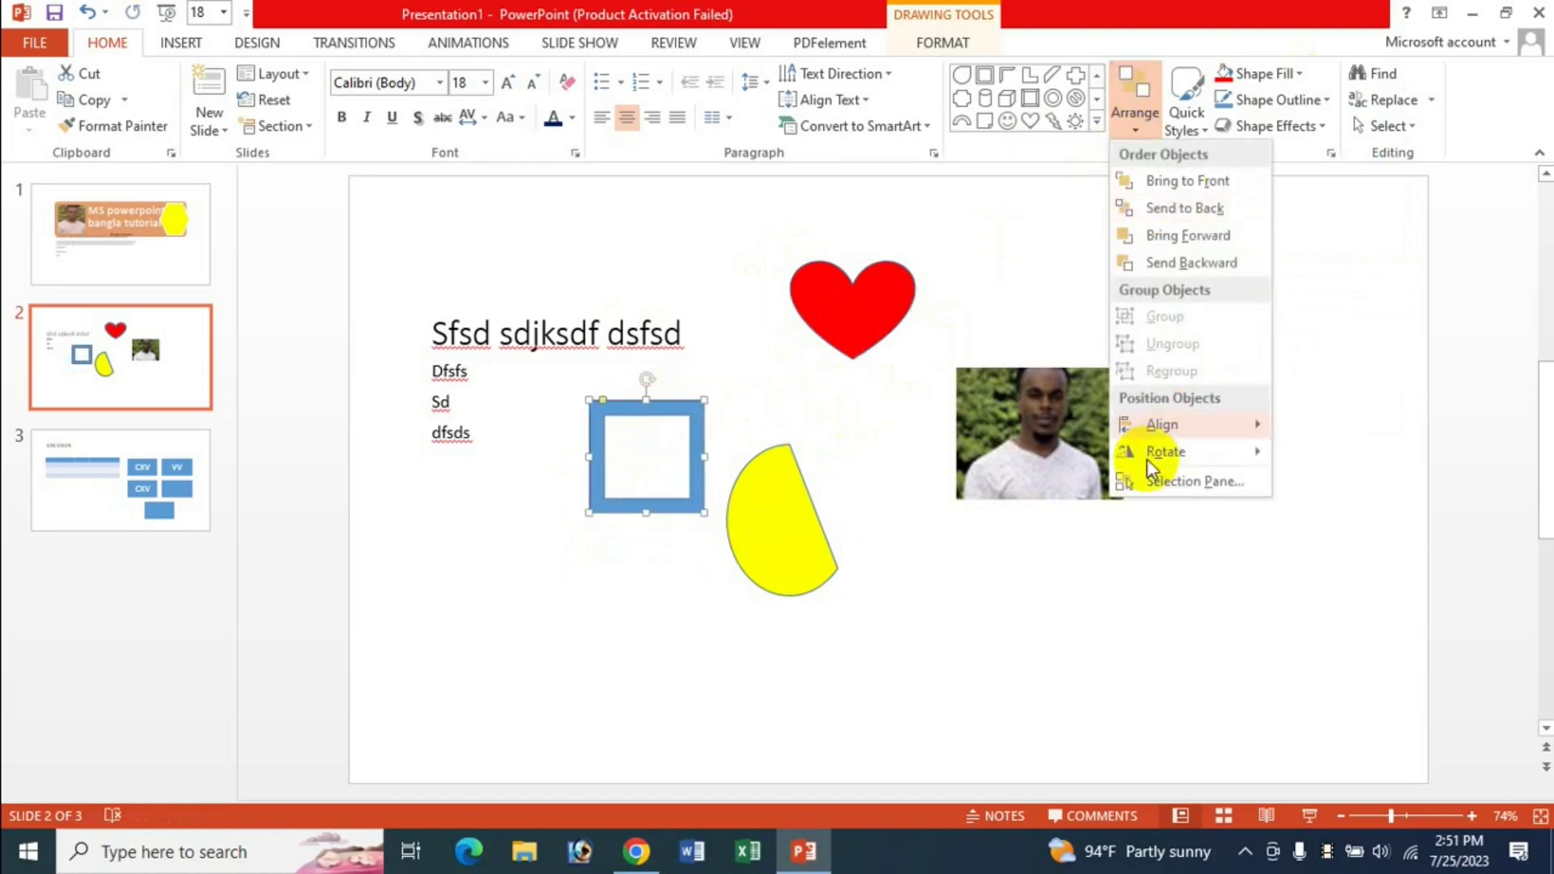
click(852, 323)
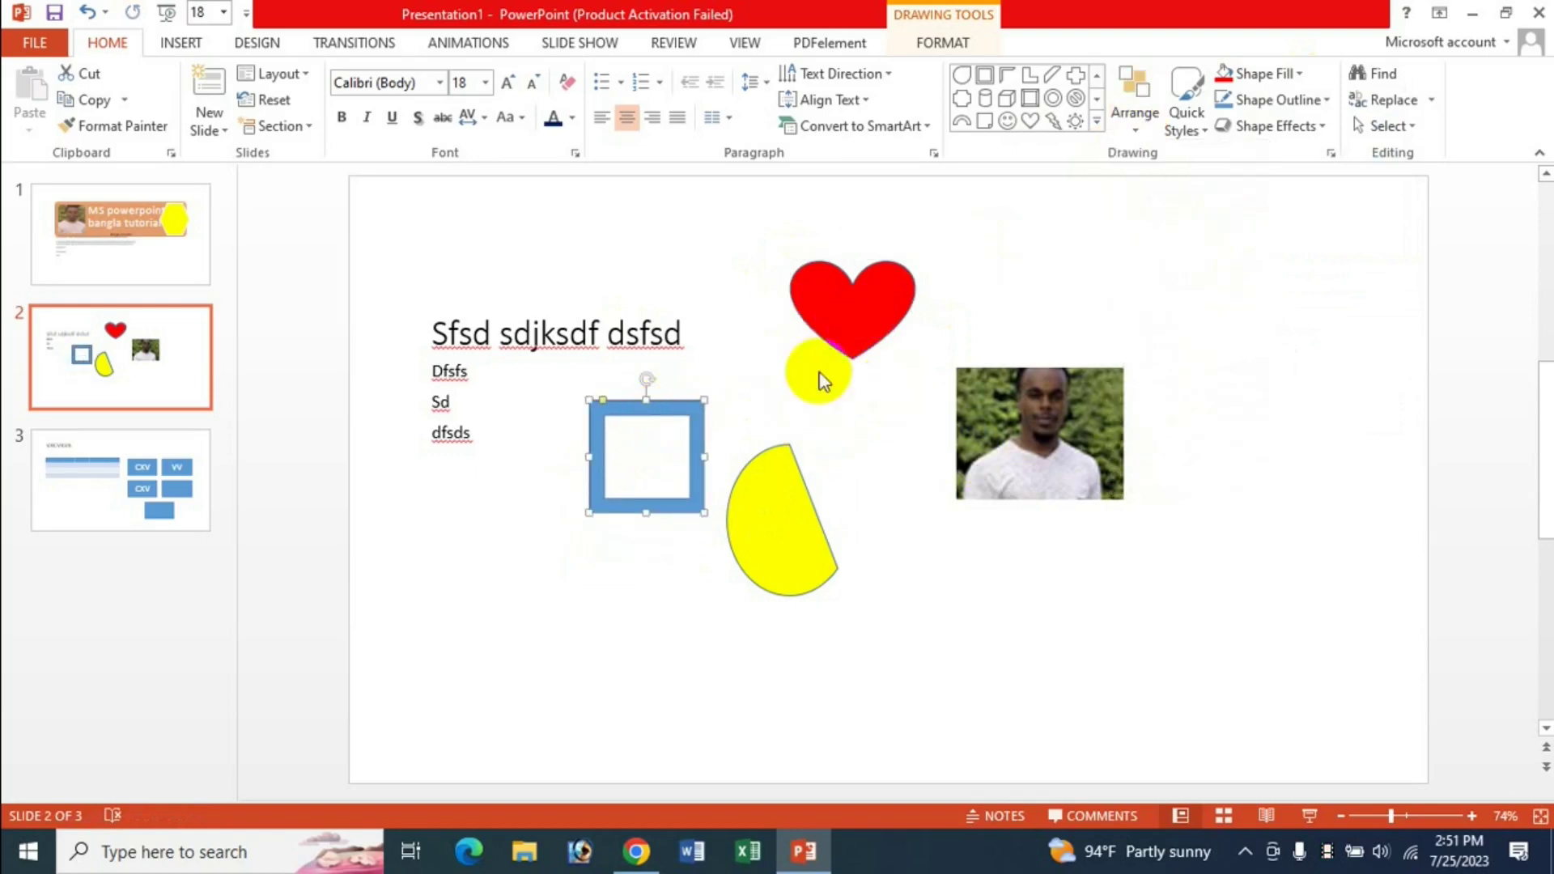
drag(859, 323, 640, 488)
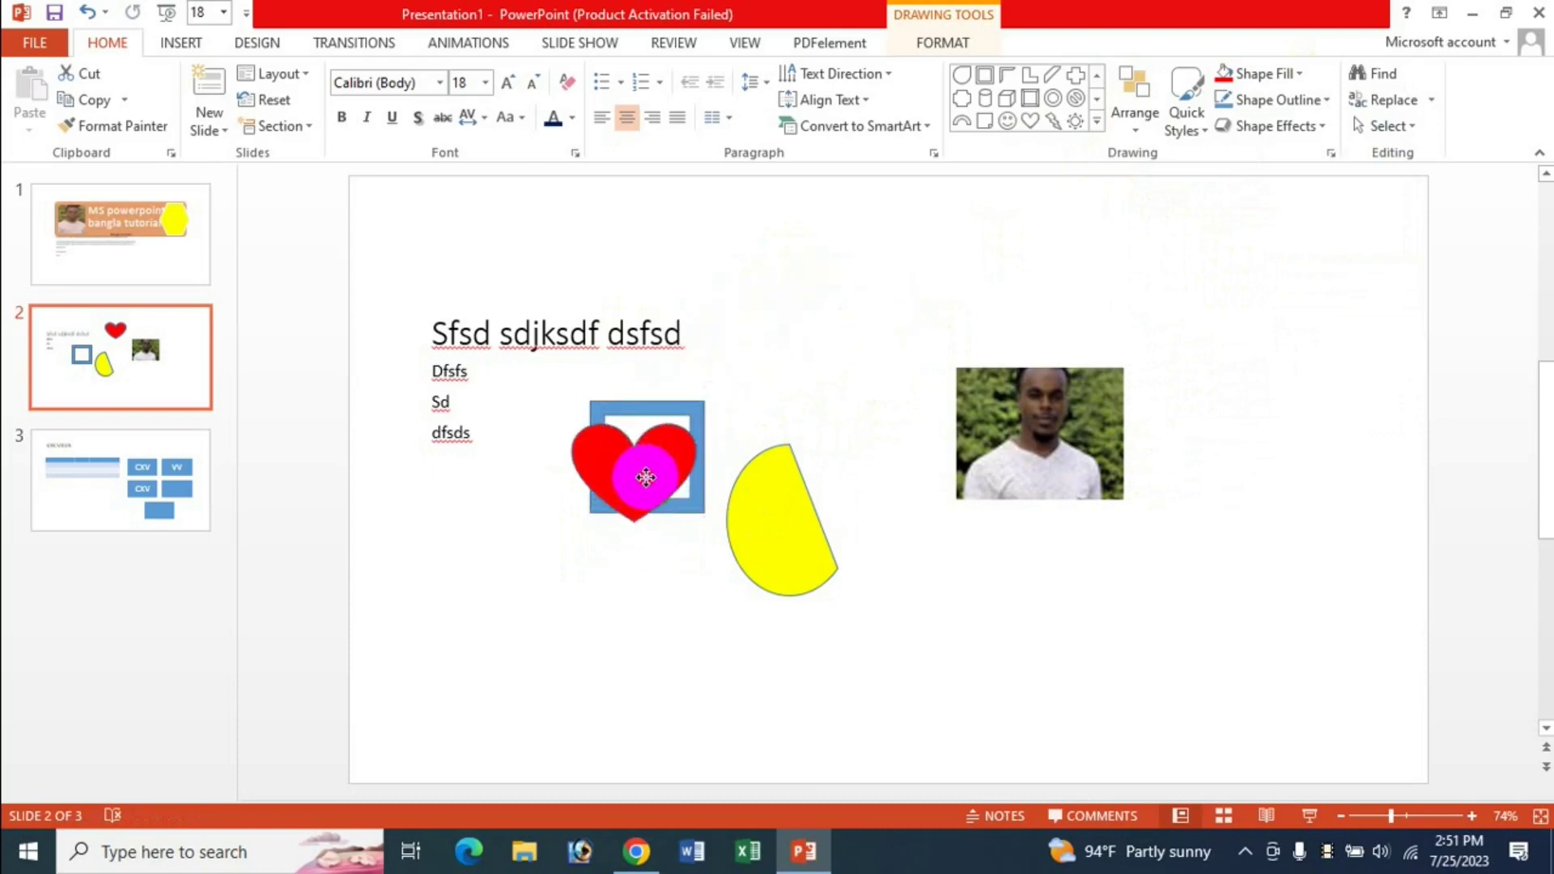
drag(804, 553, 687, 579)
drag(632, 459, 545, 496)
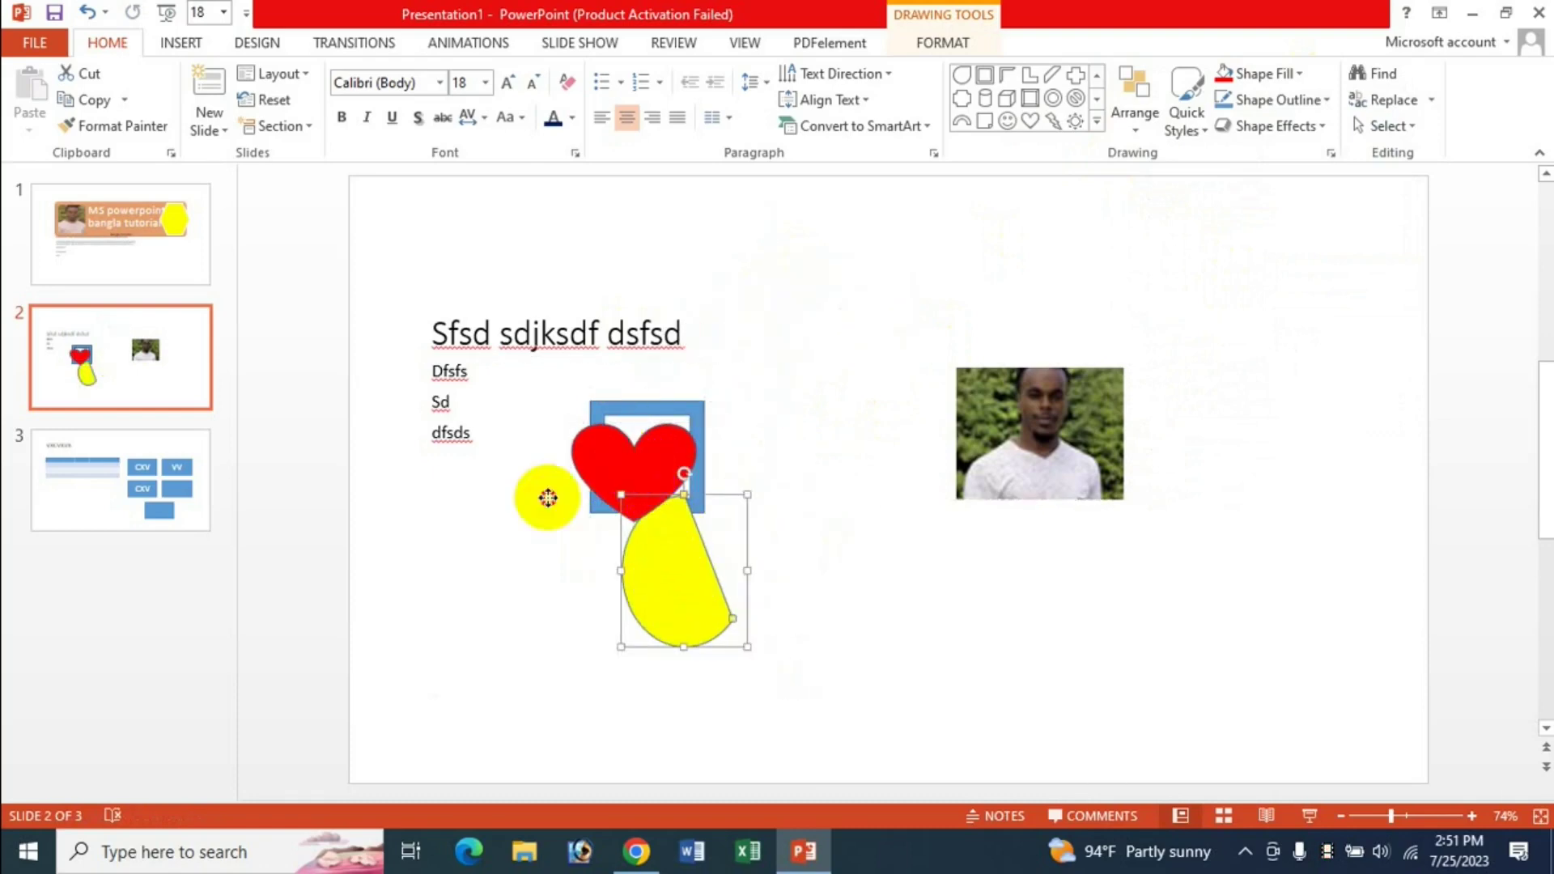
mouse_move(658, 588)
mouse_down()
mouse_move(648, 503)
mouse_move(615, 518)
mouse_move(660, 533)
mouse_move(670, 514)
mouse_up()
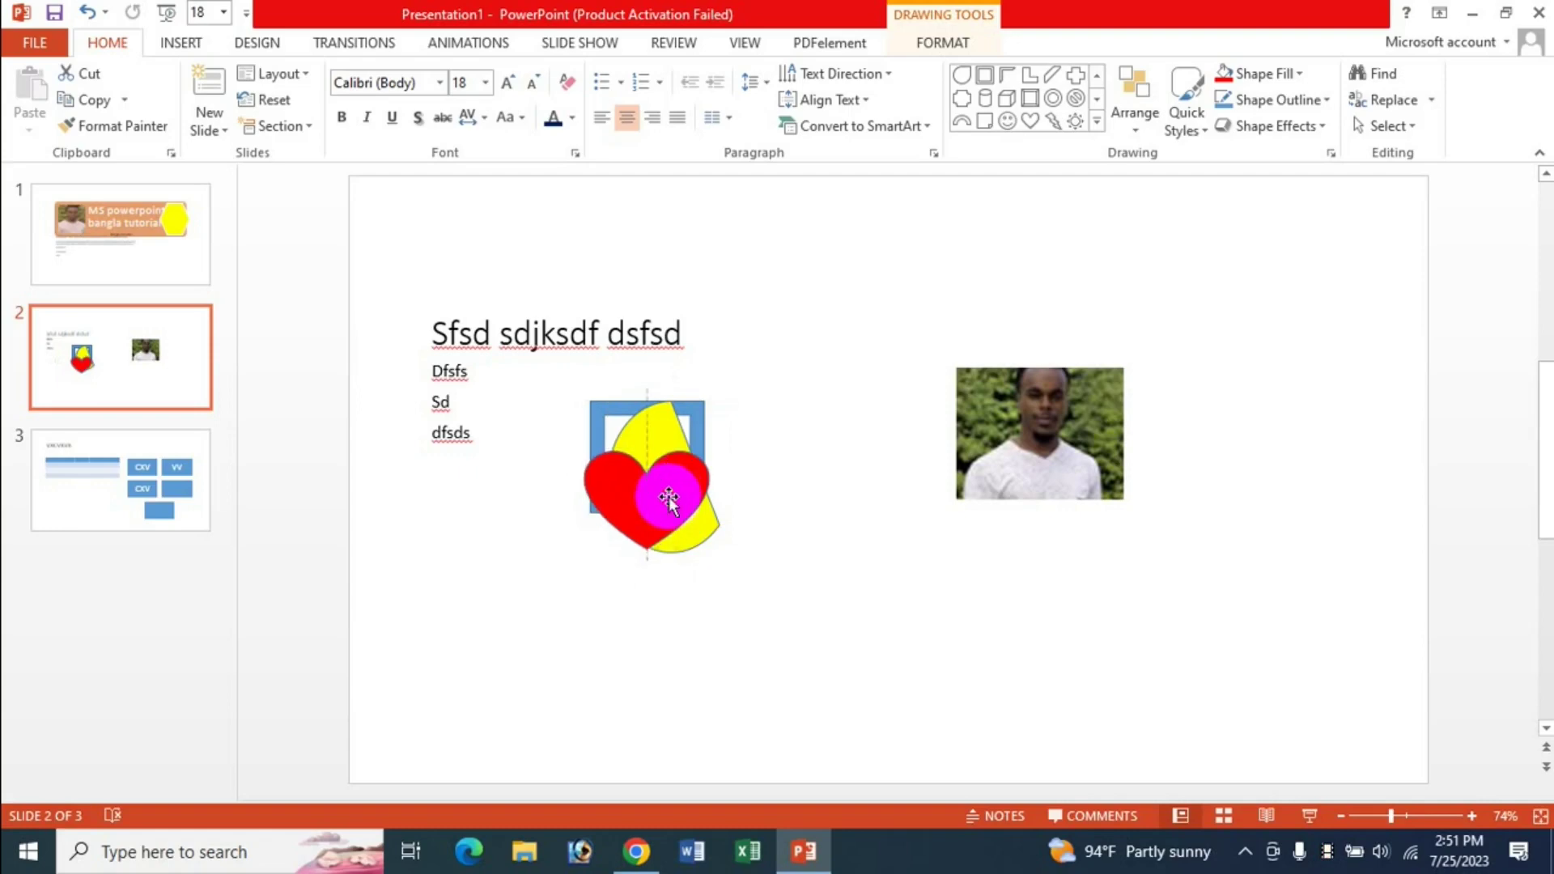
drag(667, 502, 672, 478)
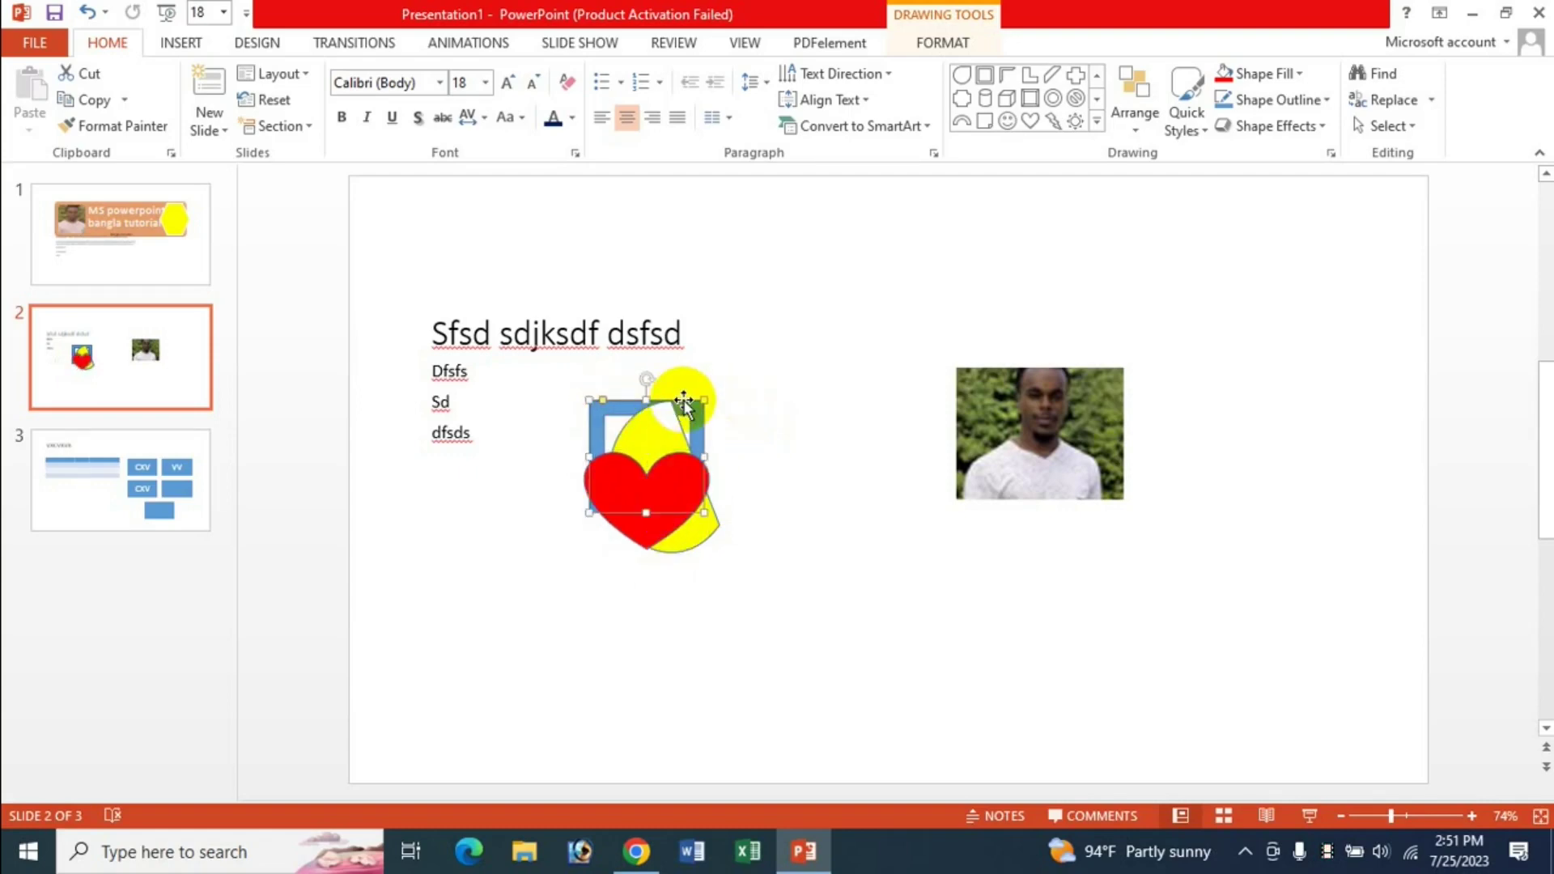
Bring the blue frame to front, then send it to the back.
click(662, 490)
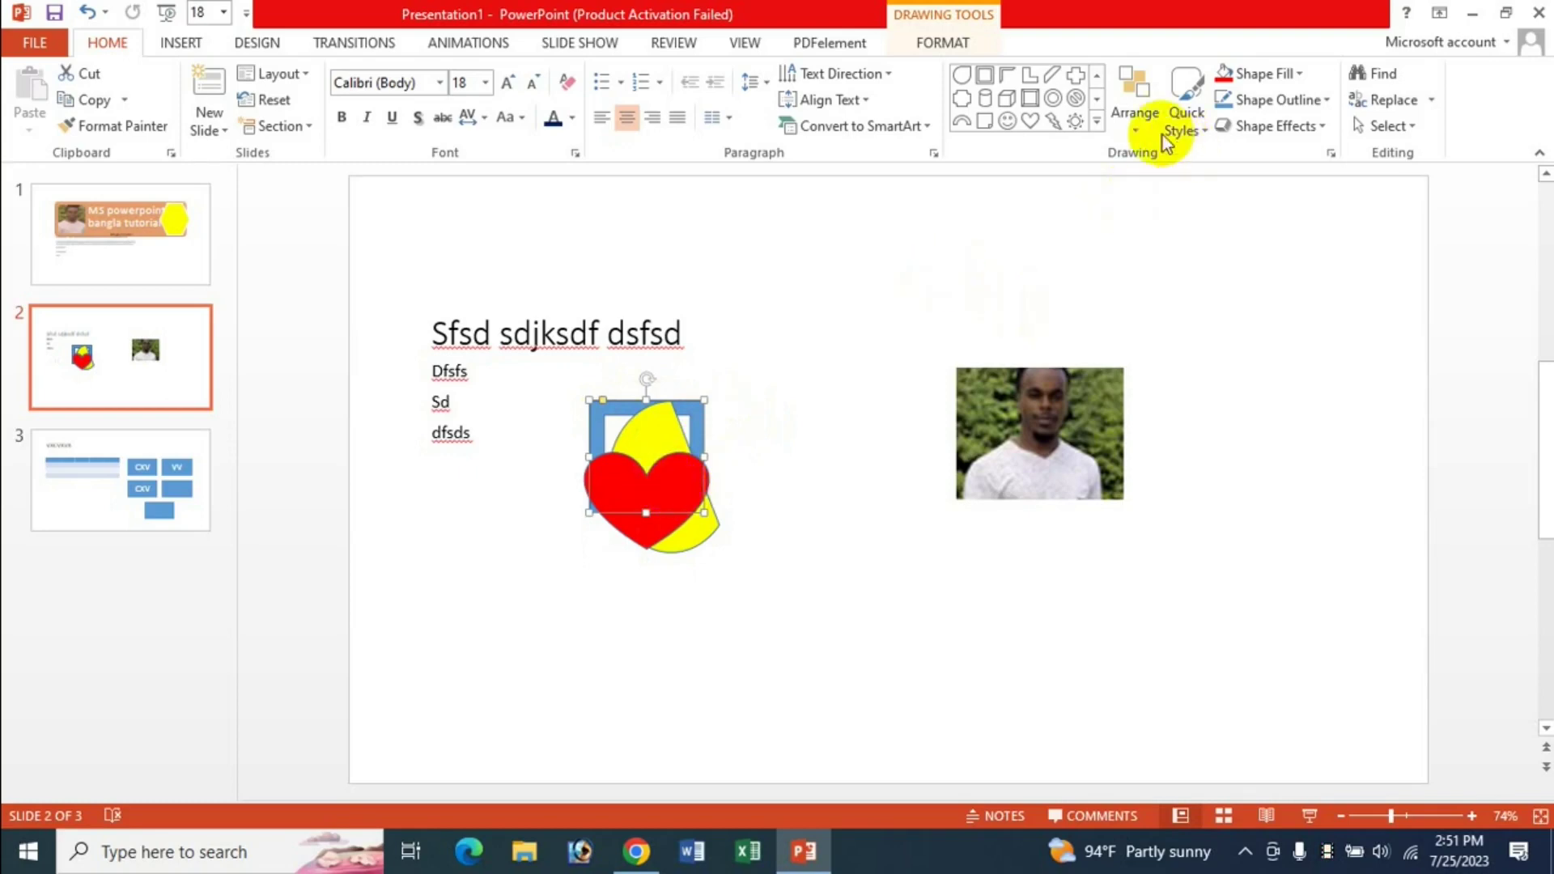
click(1140, 125)
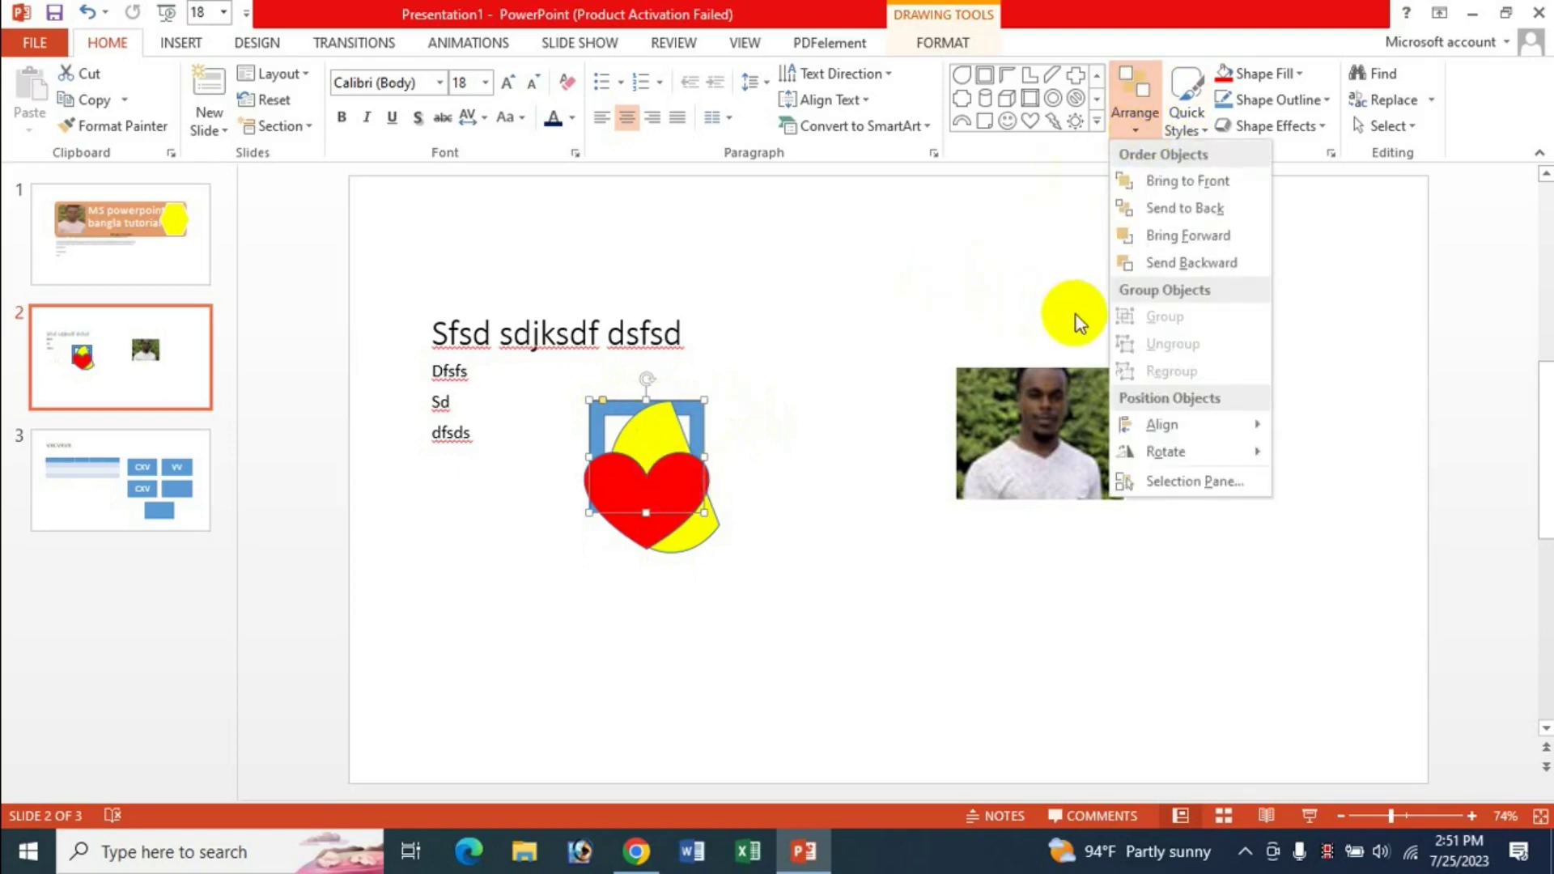
click(1191, 184)
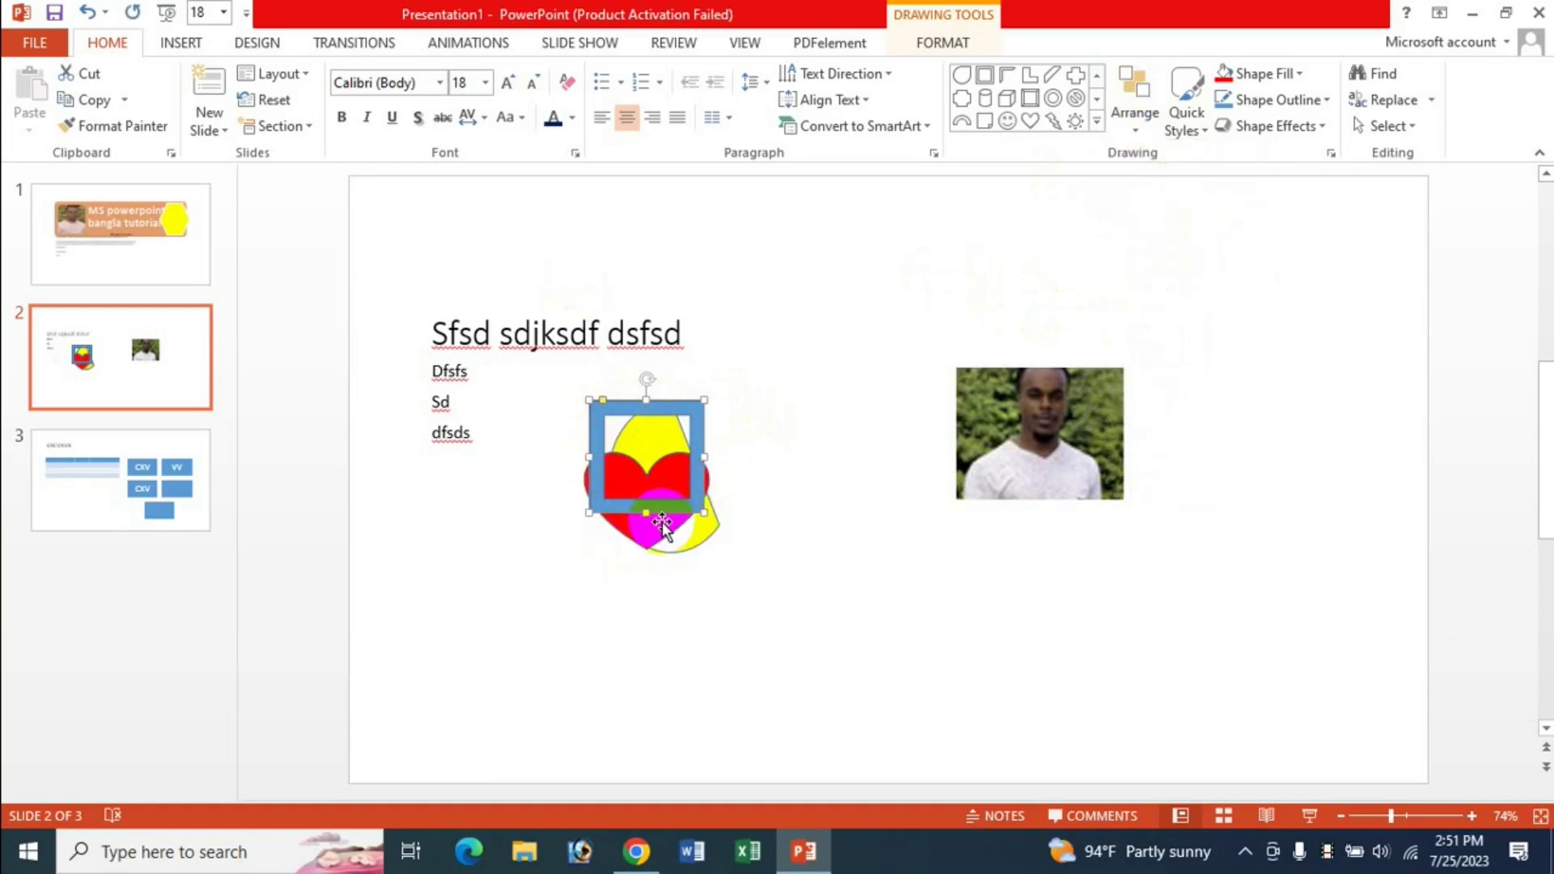
click(1141, 130)
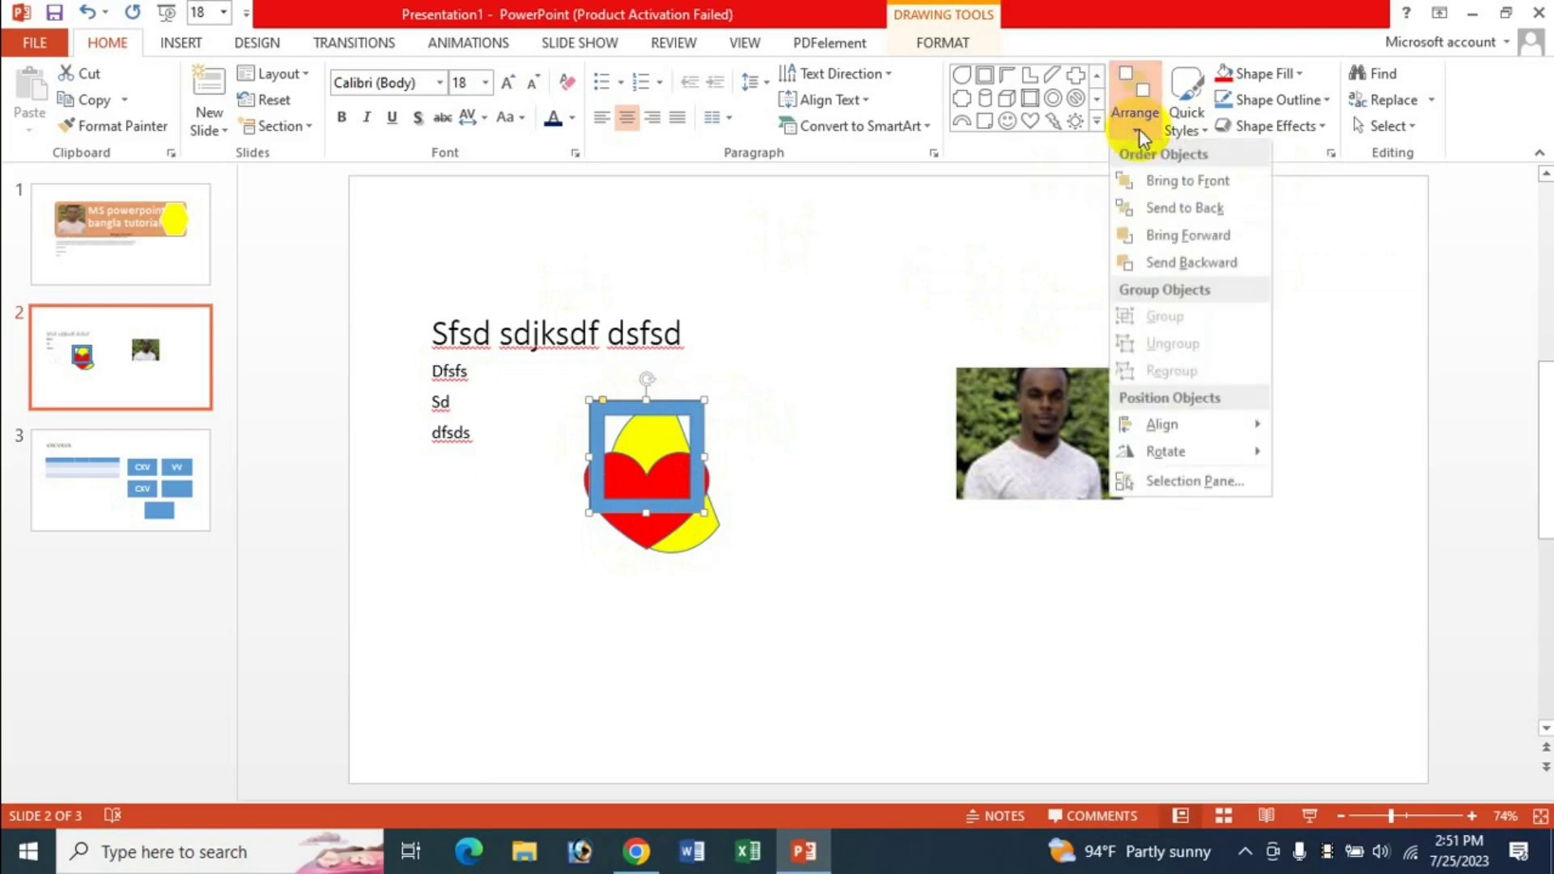
click(1188, 207)
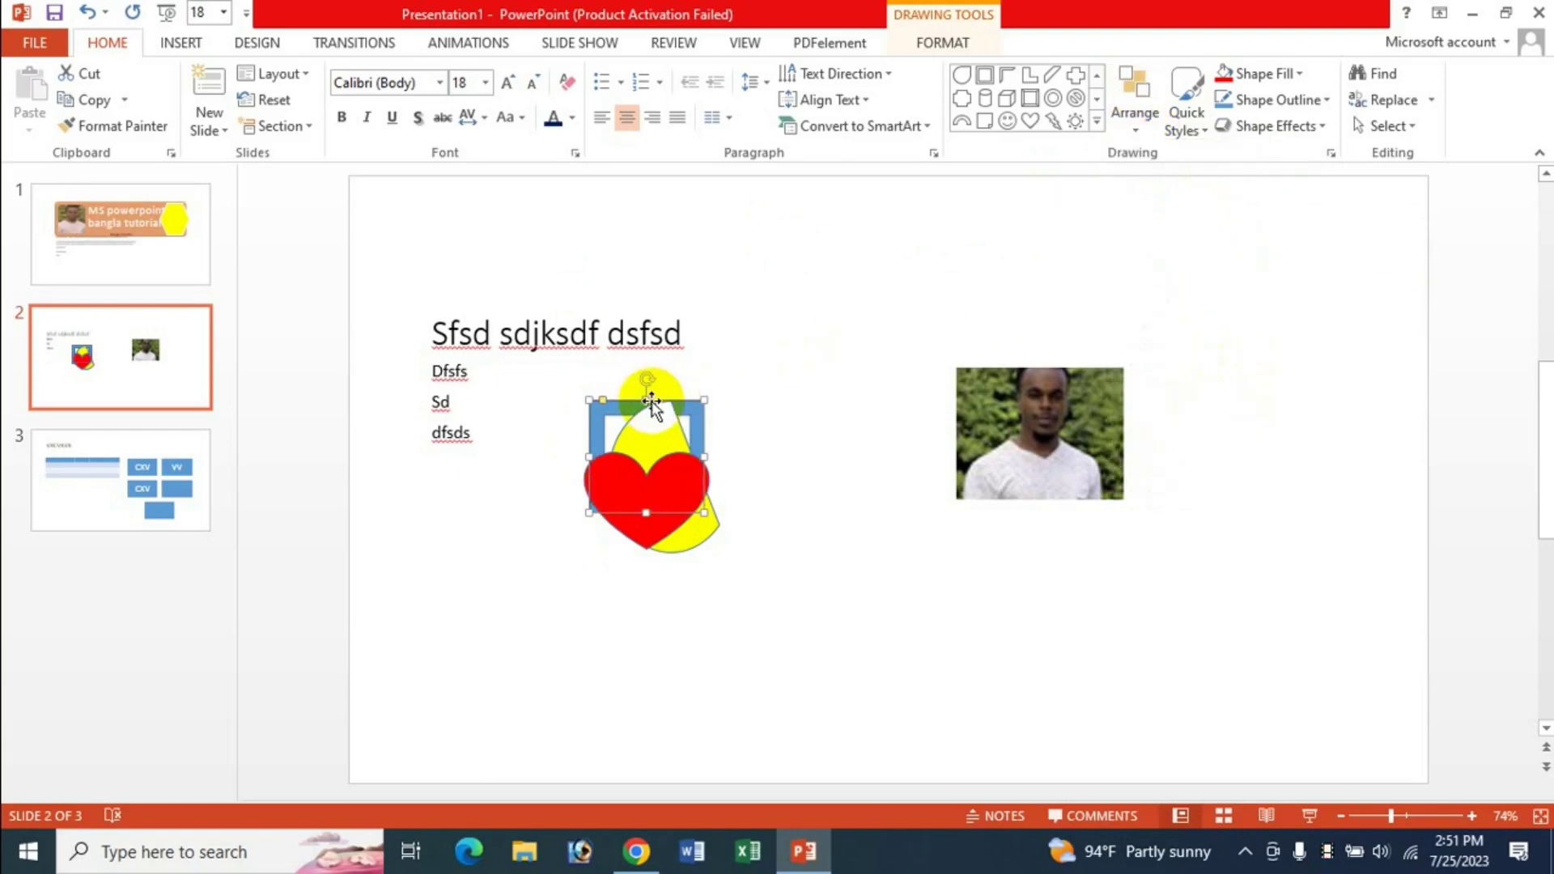
Bring the yellow chord forward over the heart, then send it backward behind it.
mouse_move(652, 403)
mouse_down()
mouse_move(770, 431)
mouse_move(658, 490)
mouse_move(663, 445)
mouse_move(654, 495)
mouse_up()
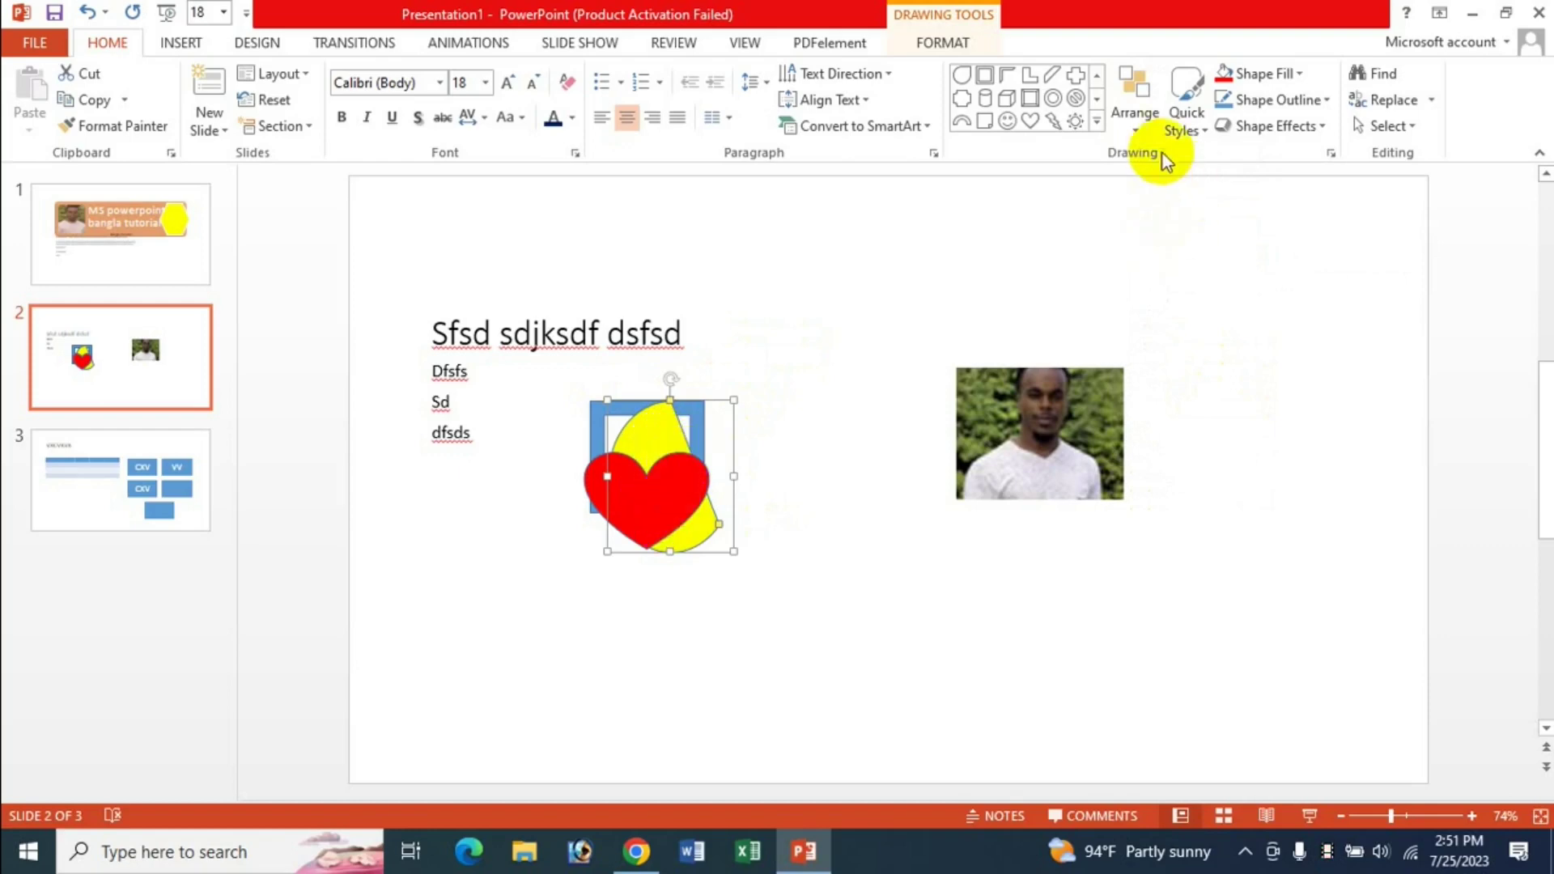
click(1137, 126)
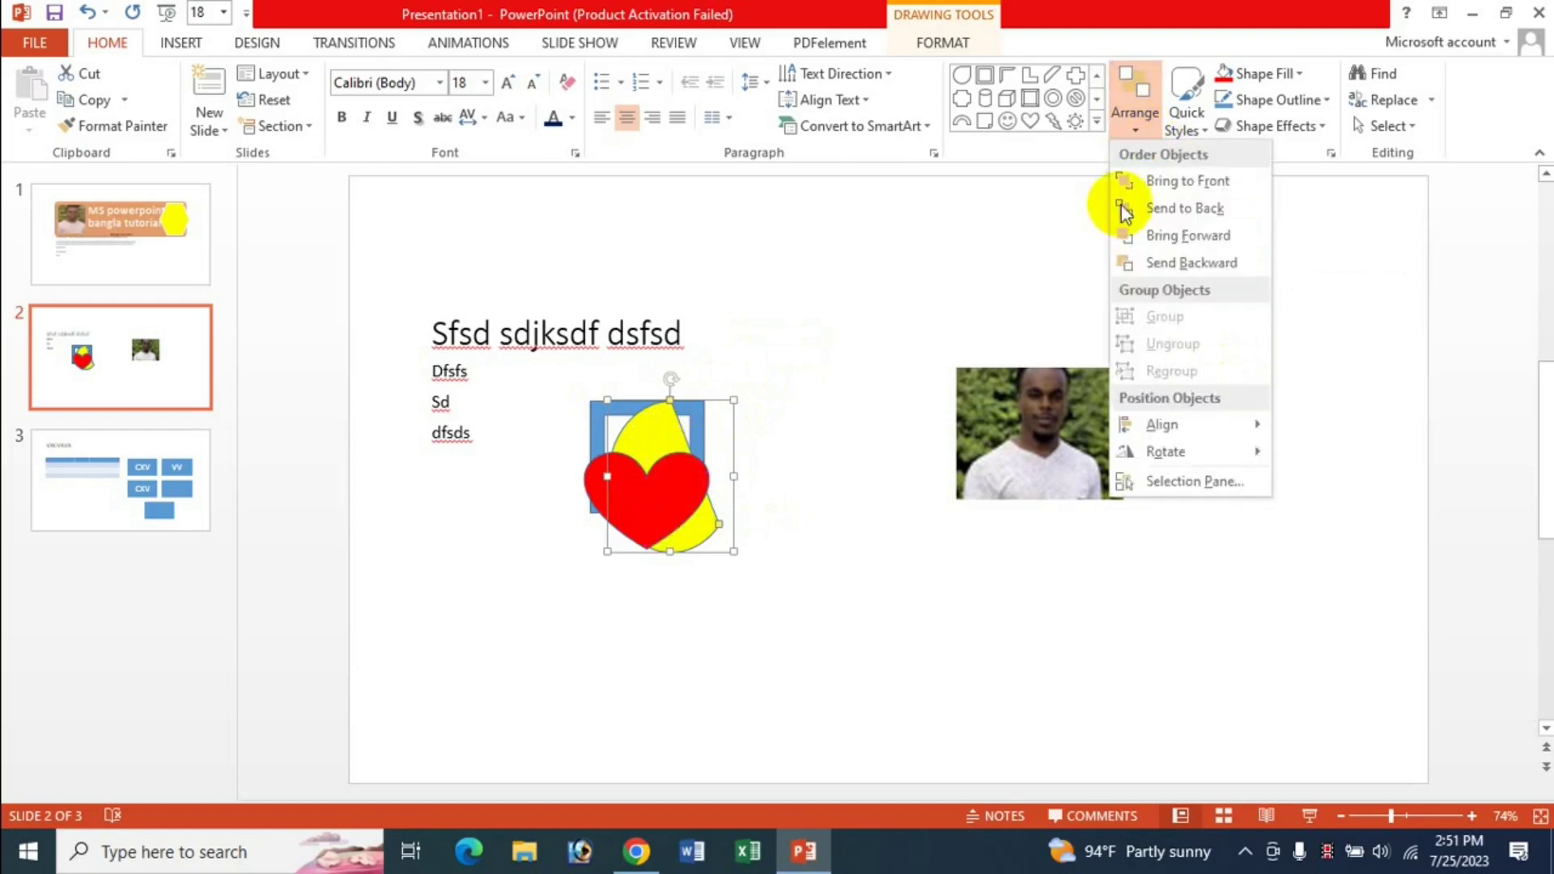
click(1187, 236)
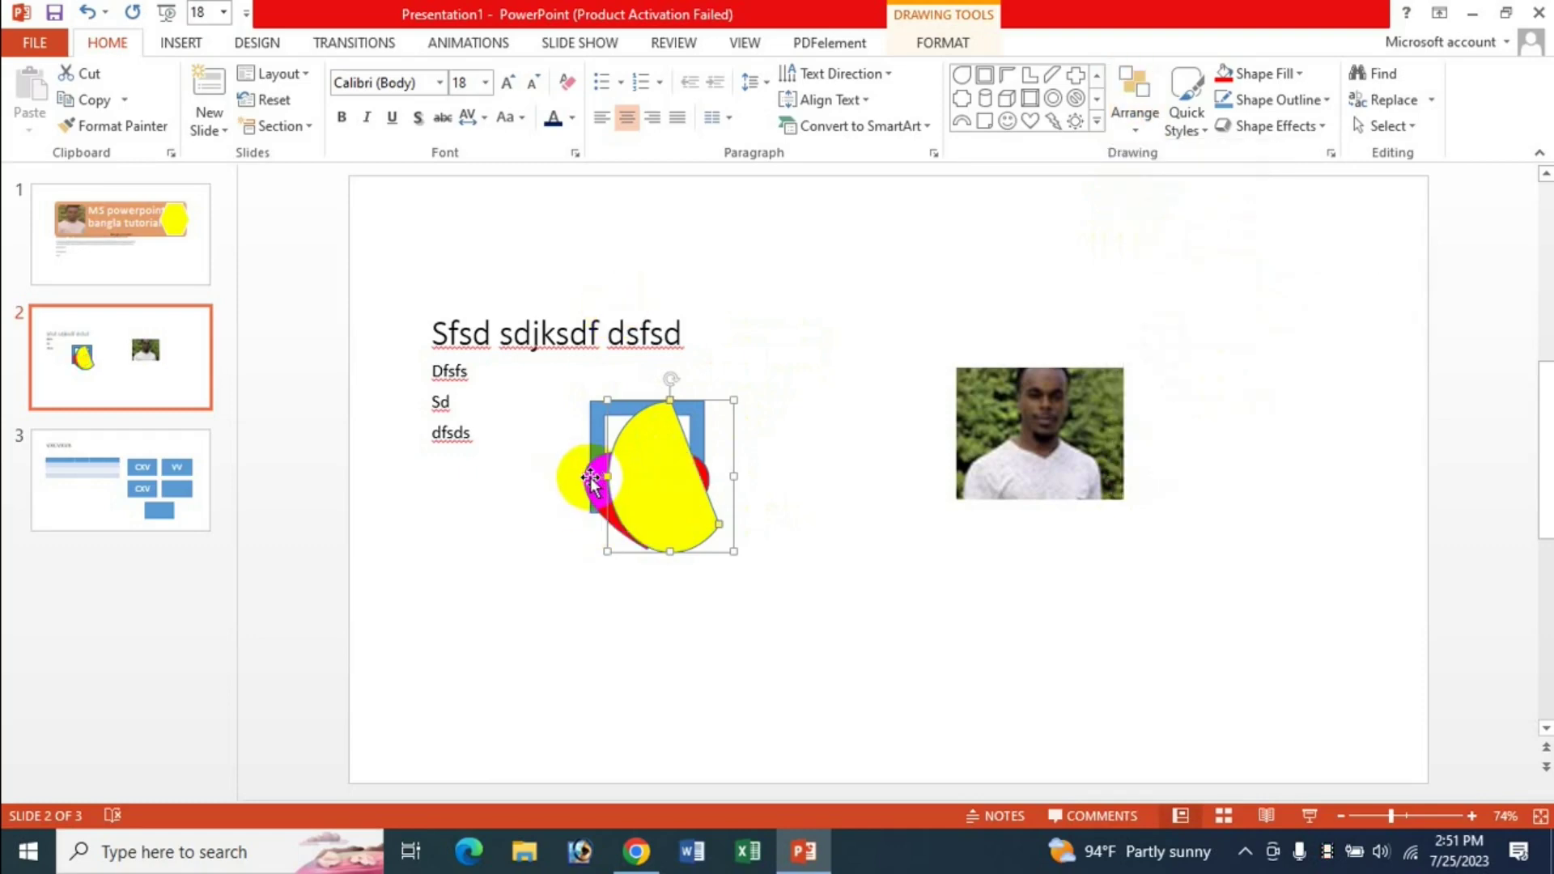
drag(591, 480, 655, 503)
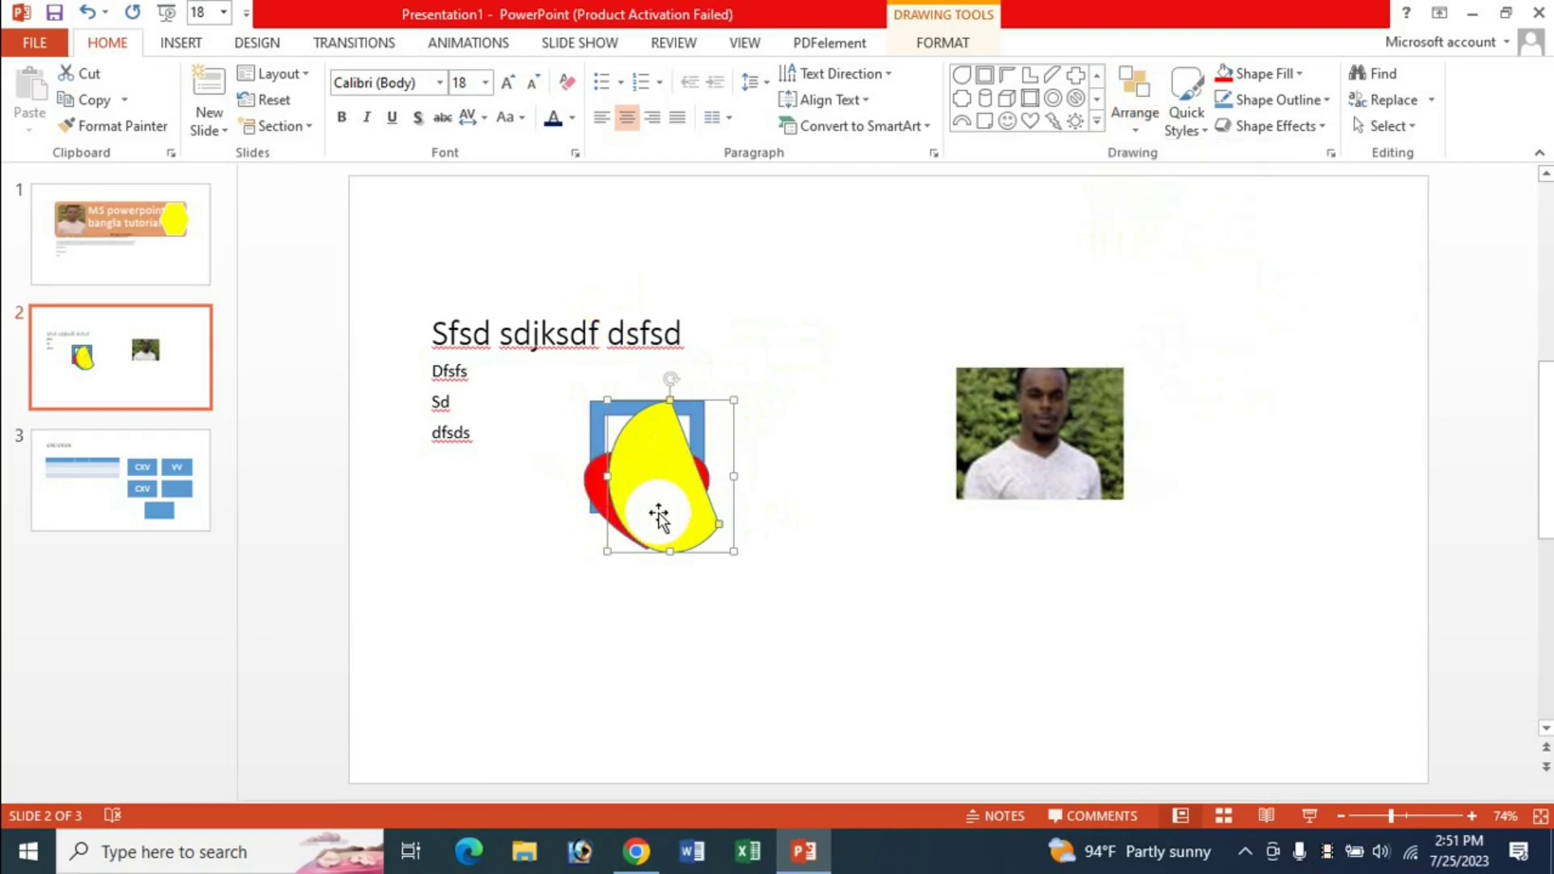
click(1125, 133)
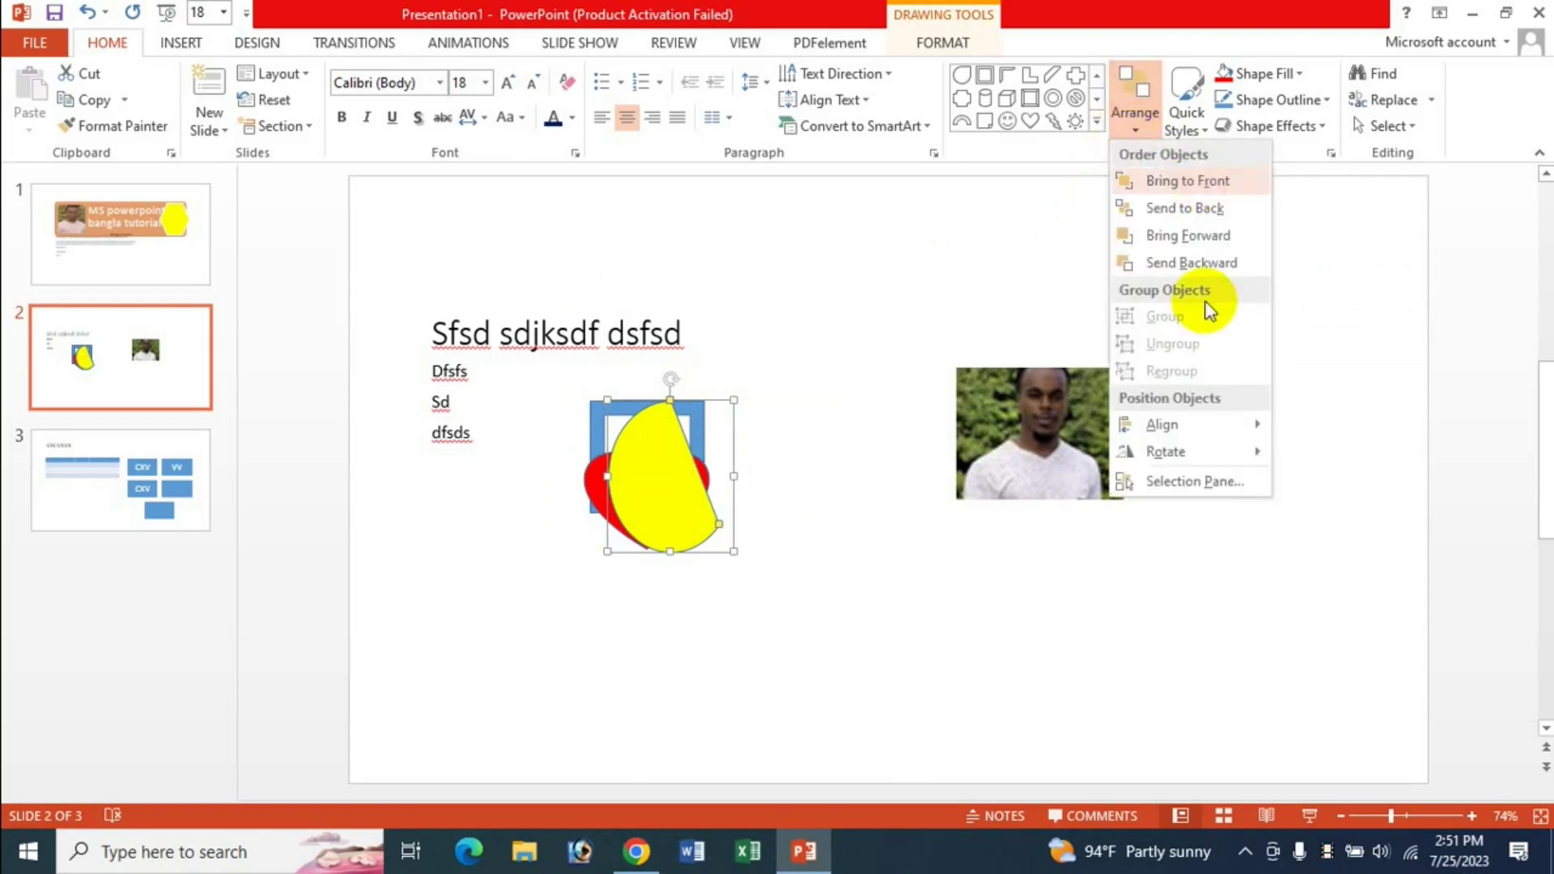
click(1182, 263)
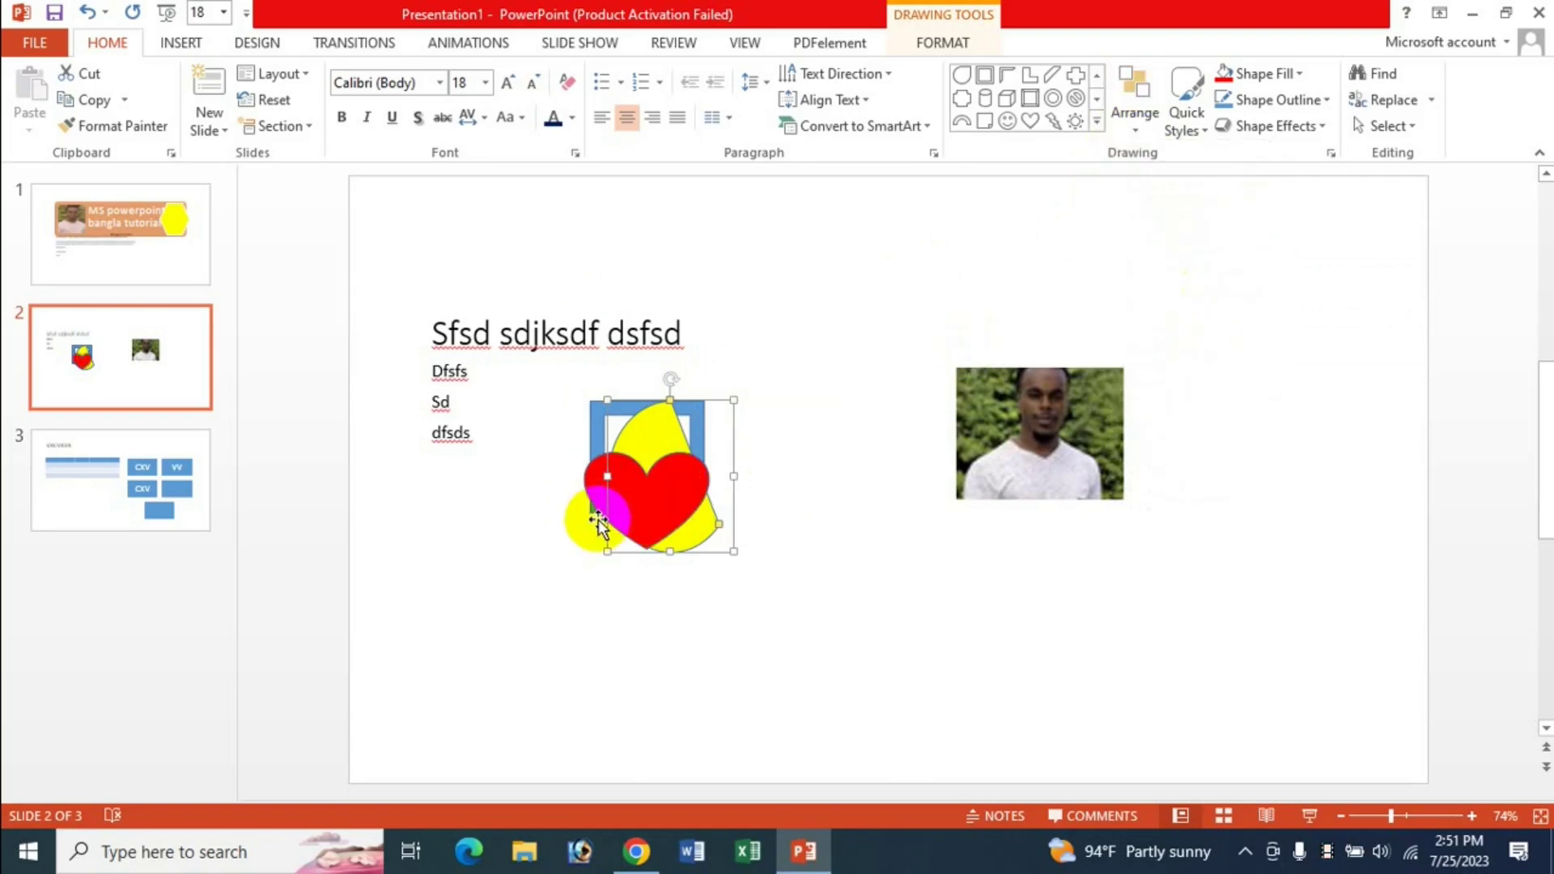
click(1136, 130)
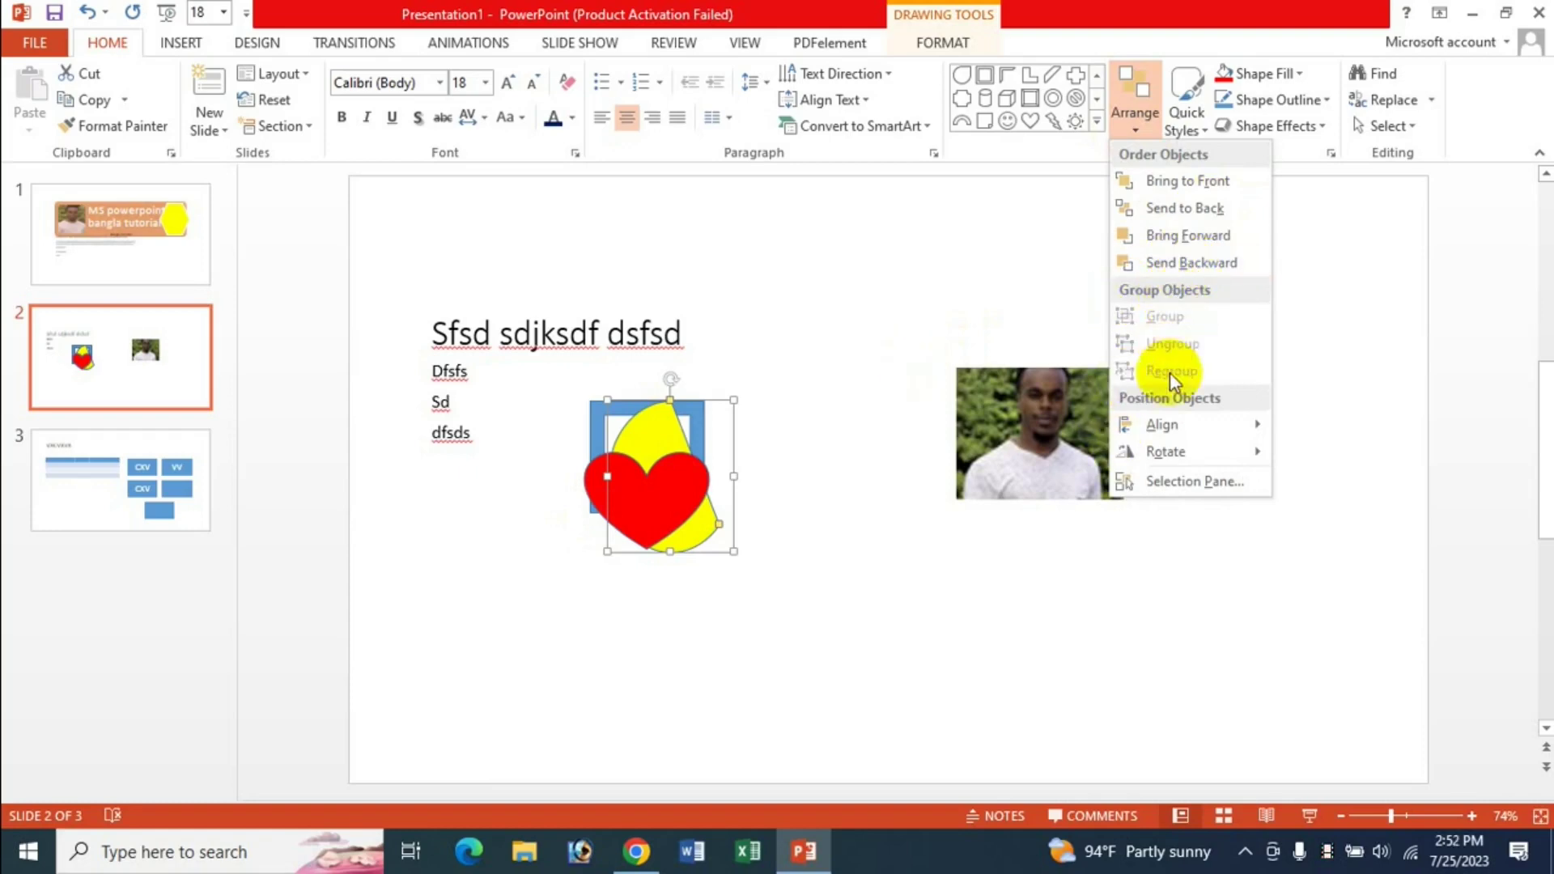
click(777, 411)
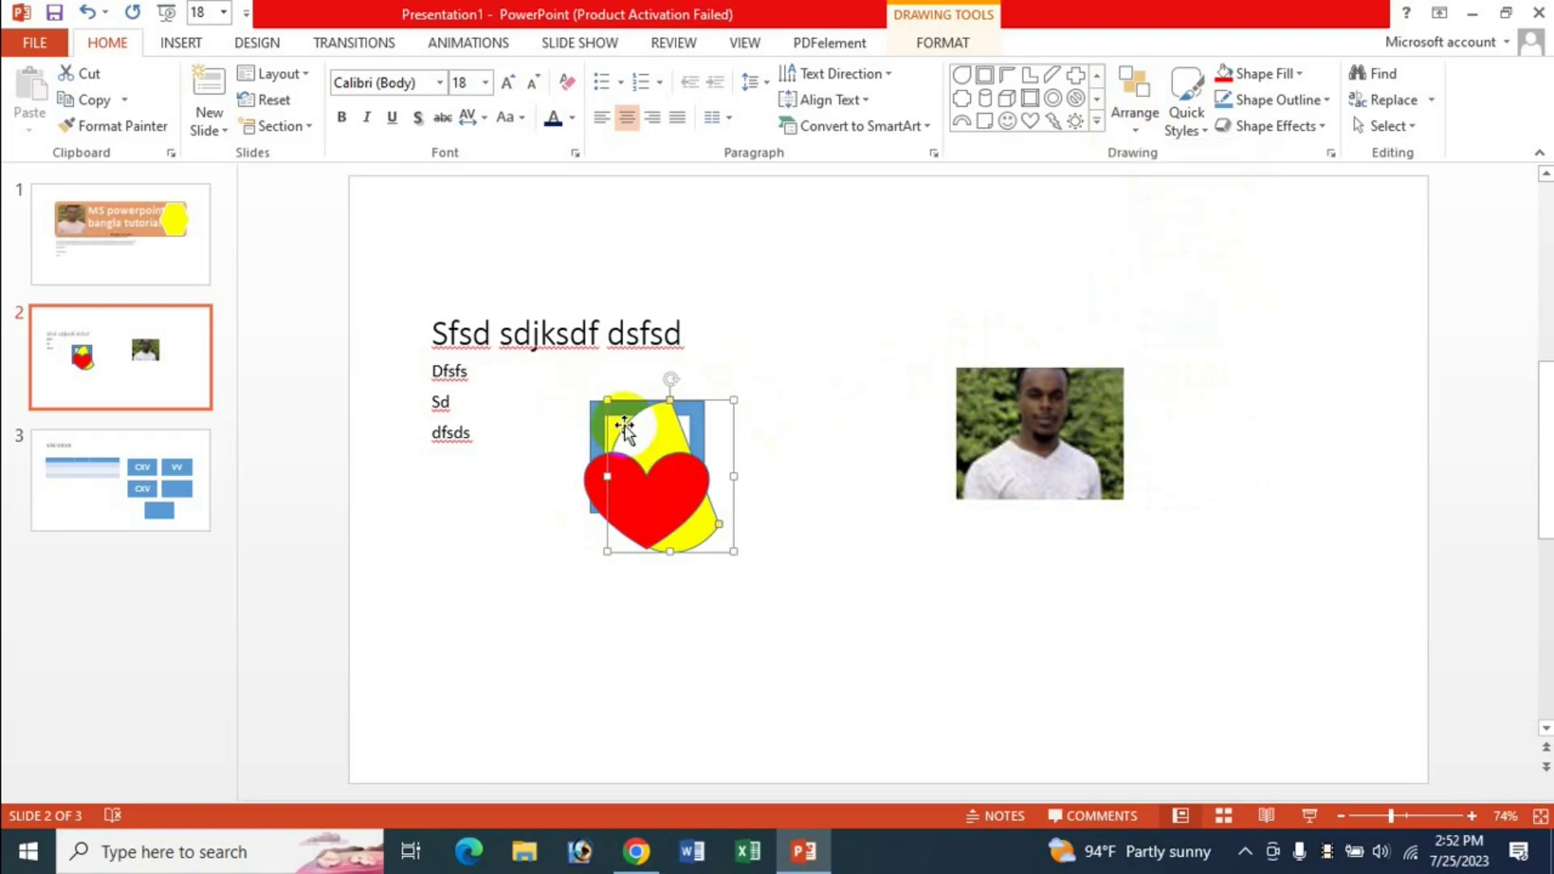
Select the frame, chord and heart and group them into one object.
click(507, 440)
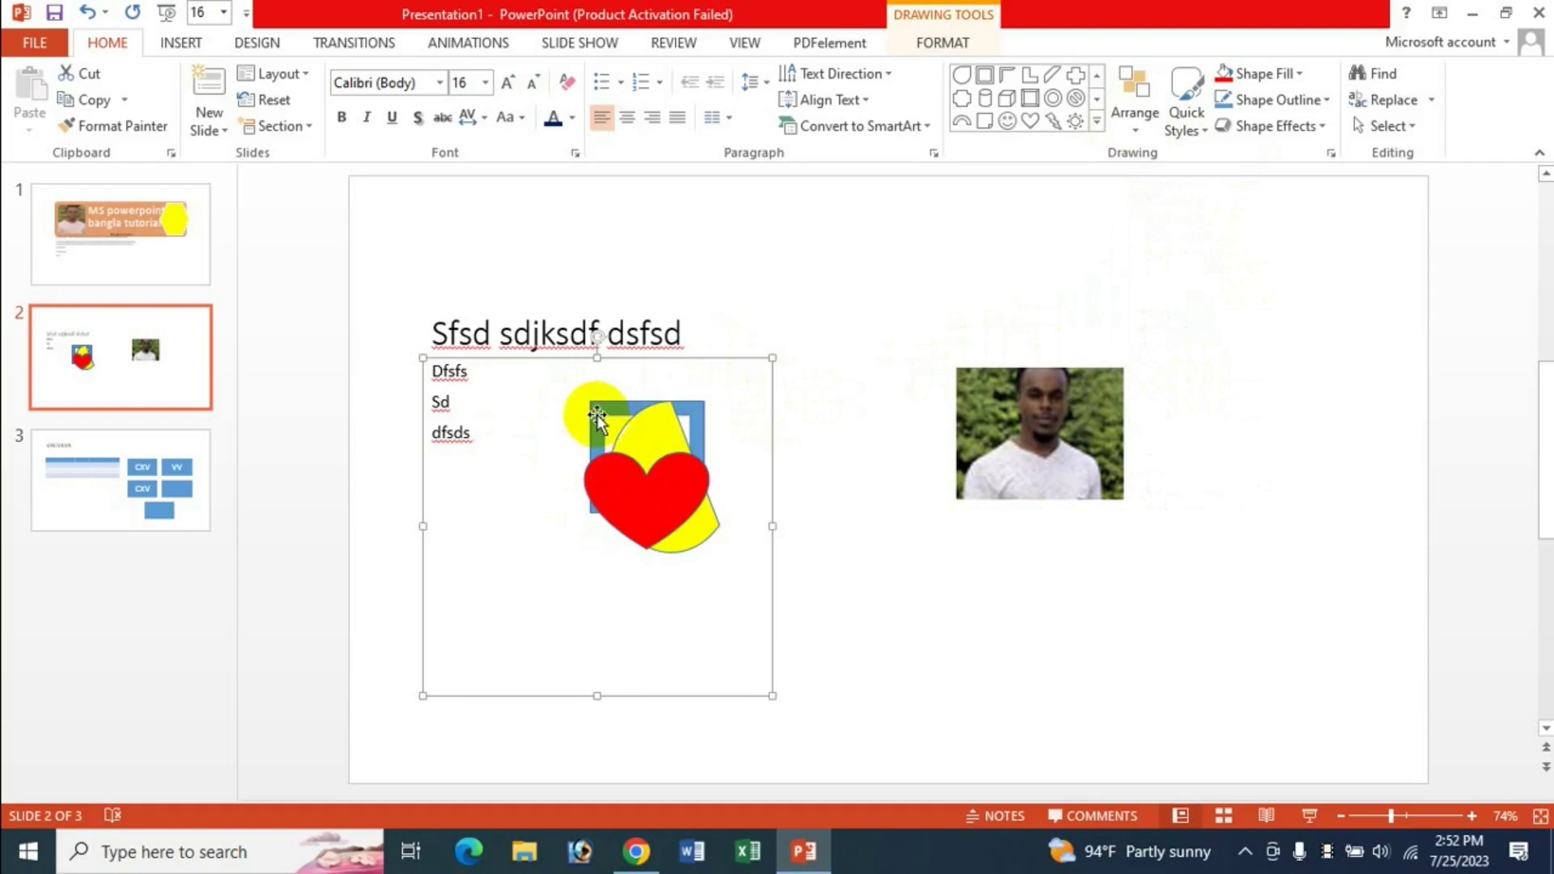
click(596, 414)
mouse_move(691, 455)
mouse_down()
mouse_move(675, 456)
mouse_move(716, 424)
mouse_up()
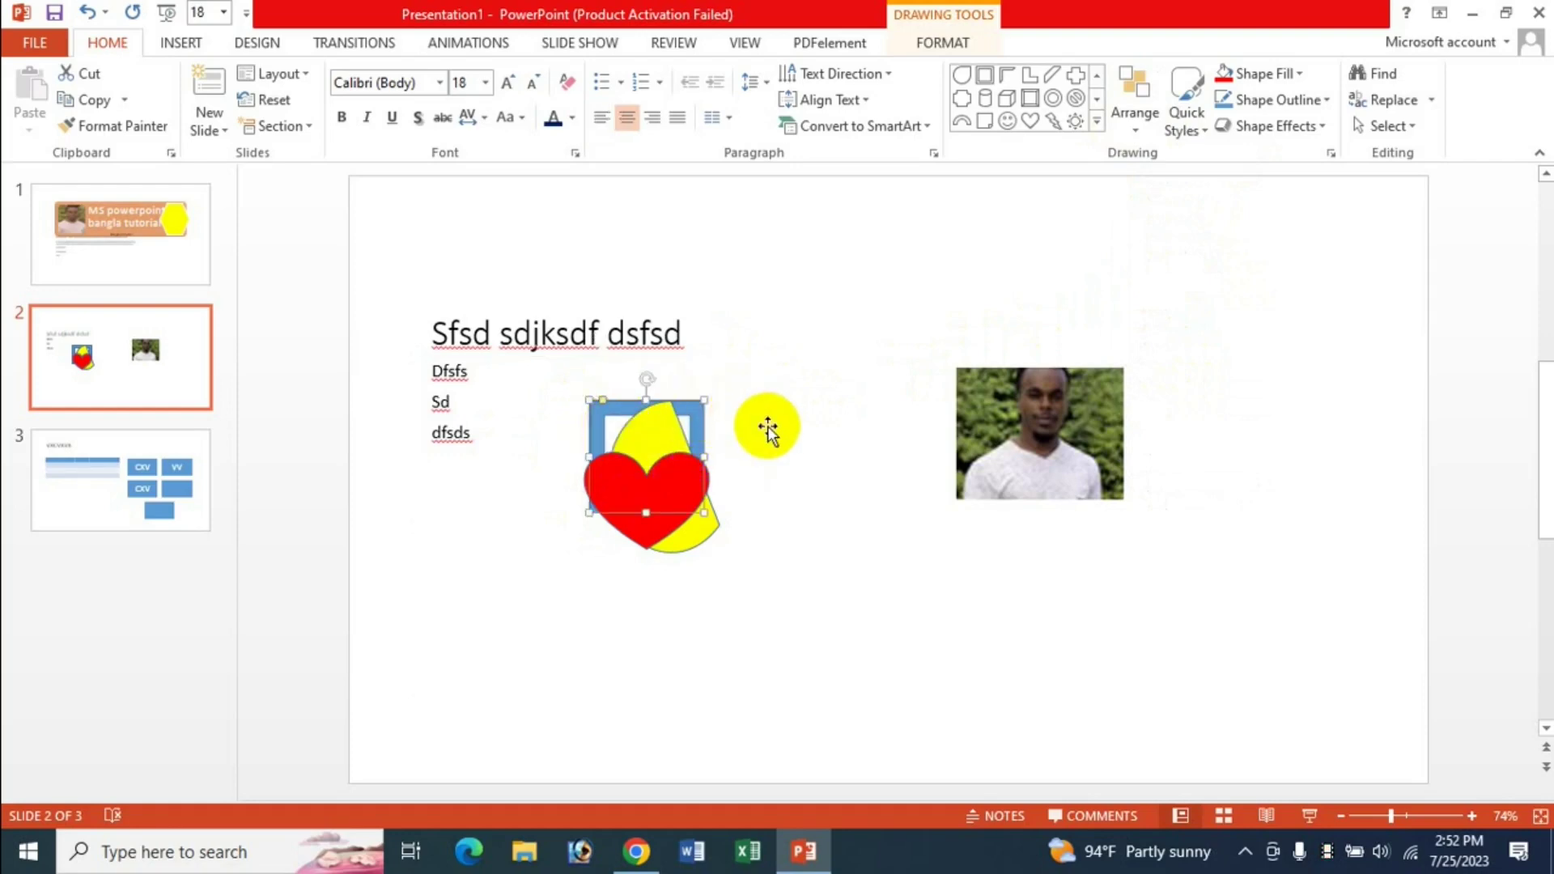
shift+click(680, 487)
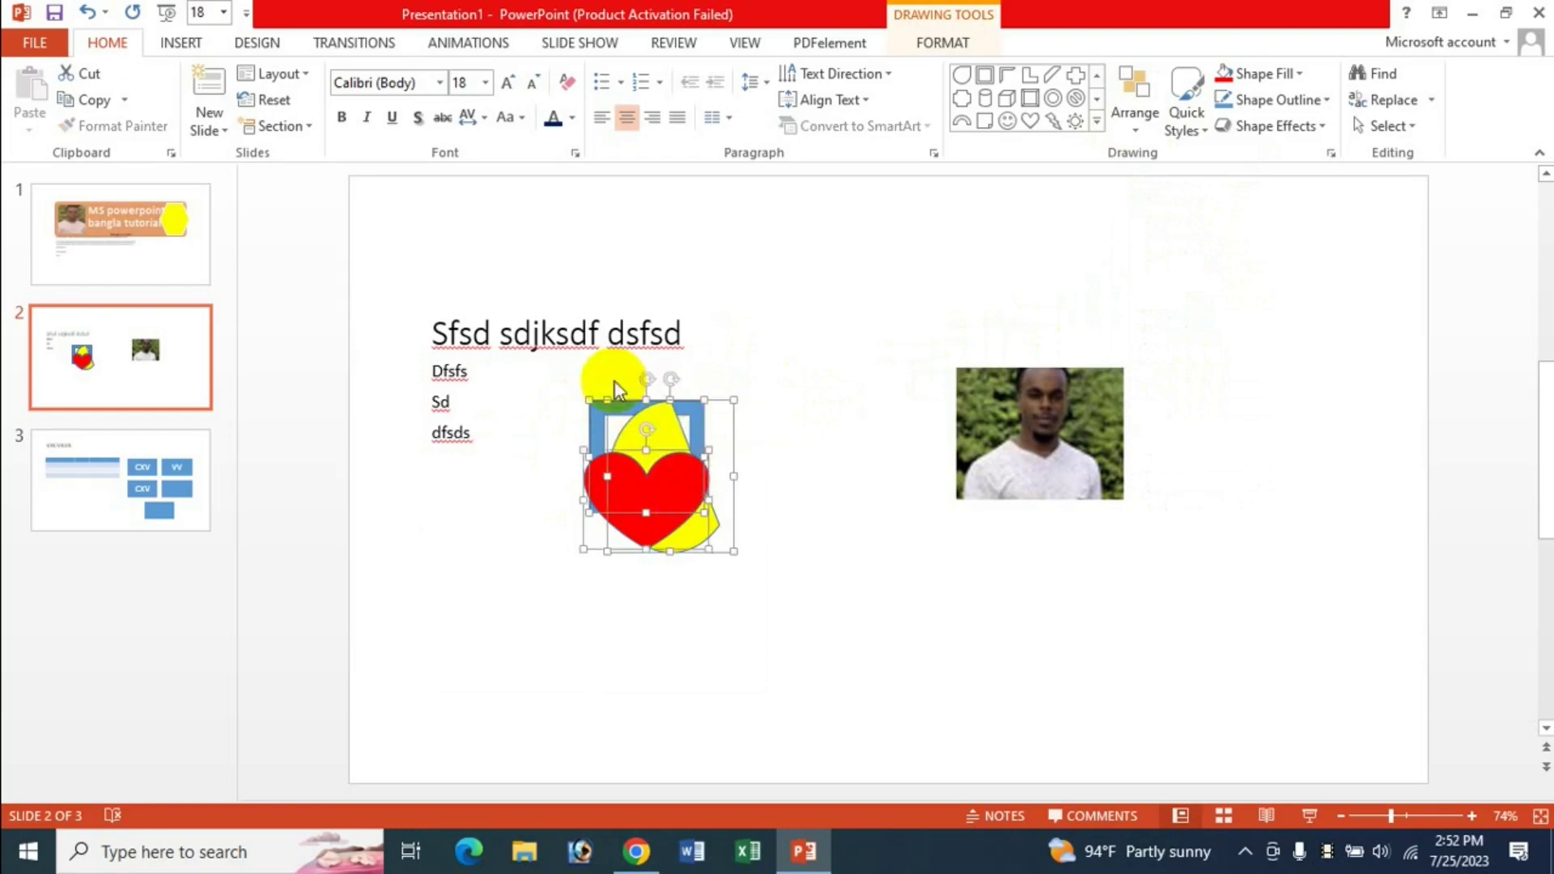
click(1135, 134)
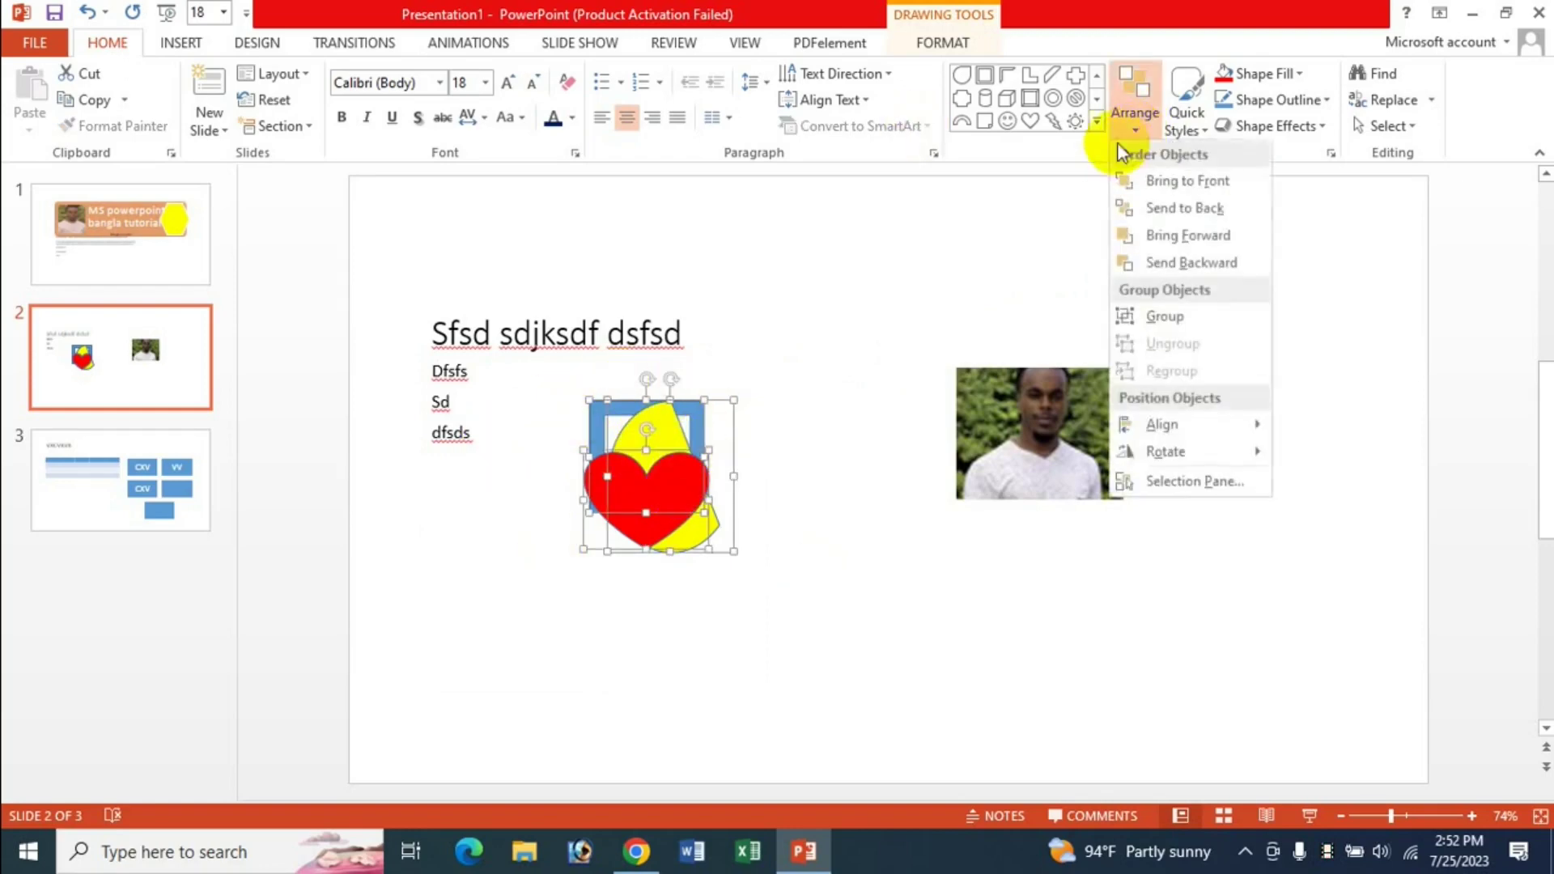
click(1167, 327)
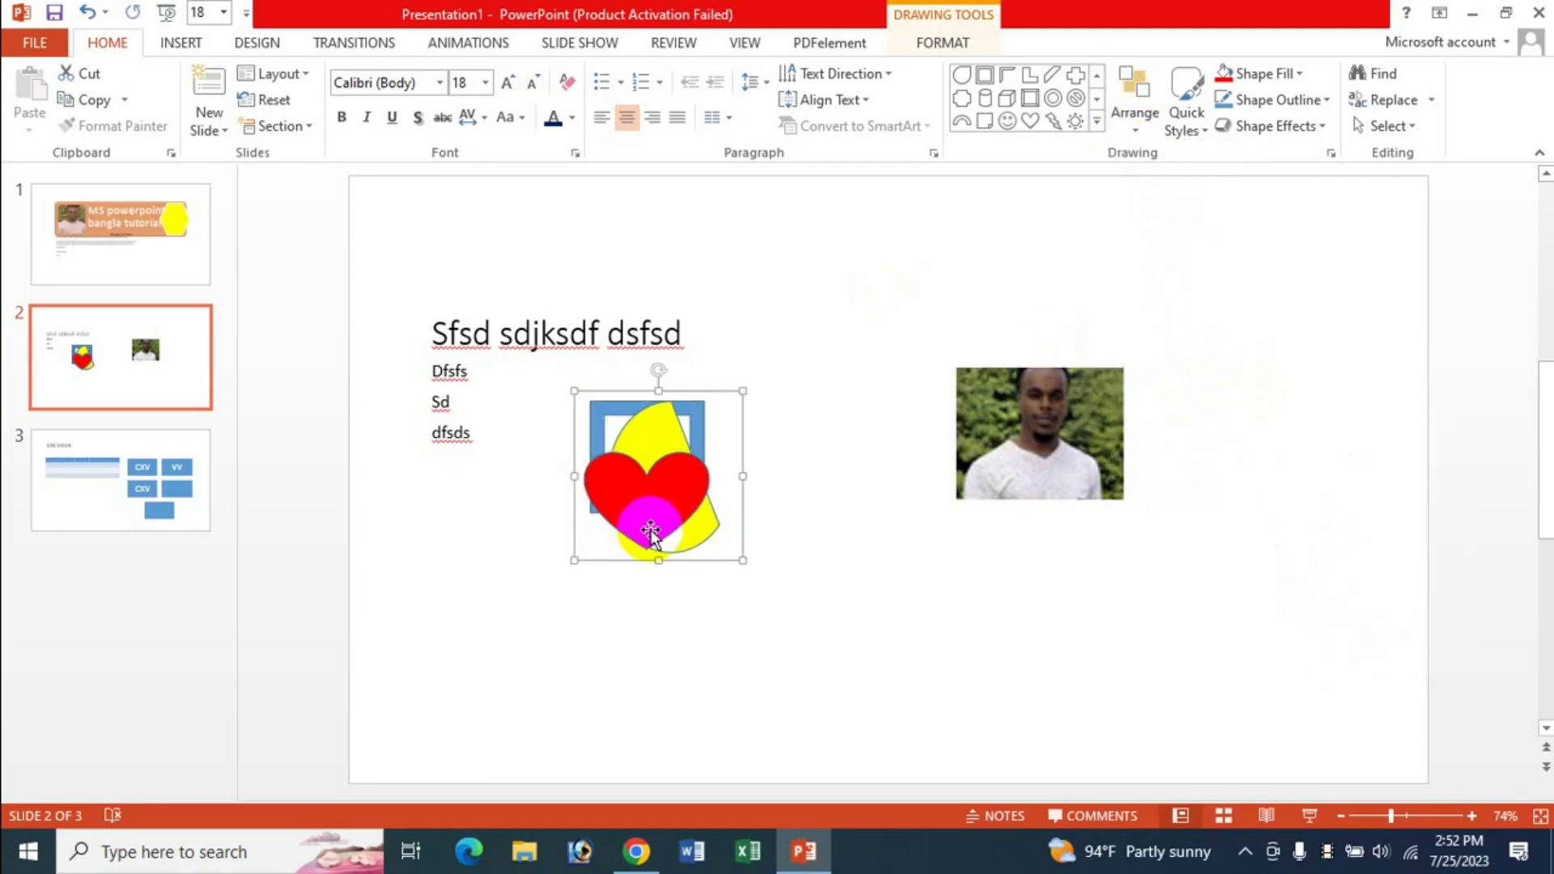
Enlarge the grouped shapes and place them left beside the bullet text.
drag(664, 526, 696, 518)
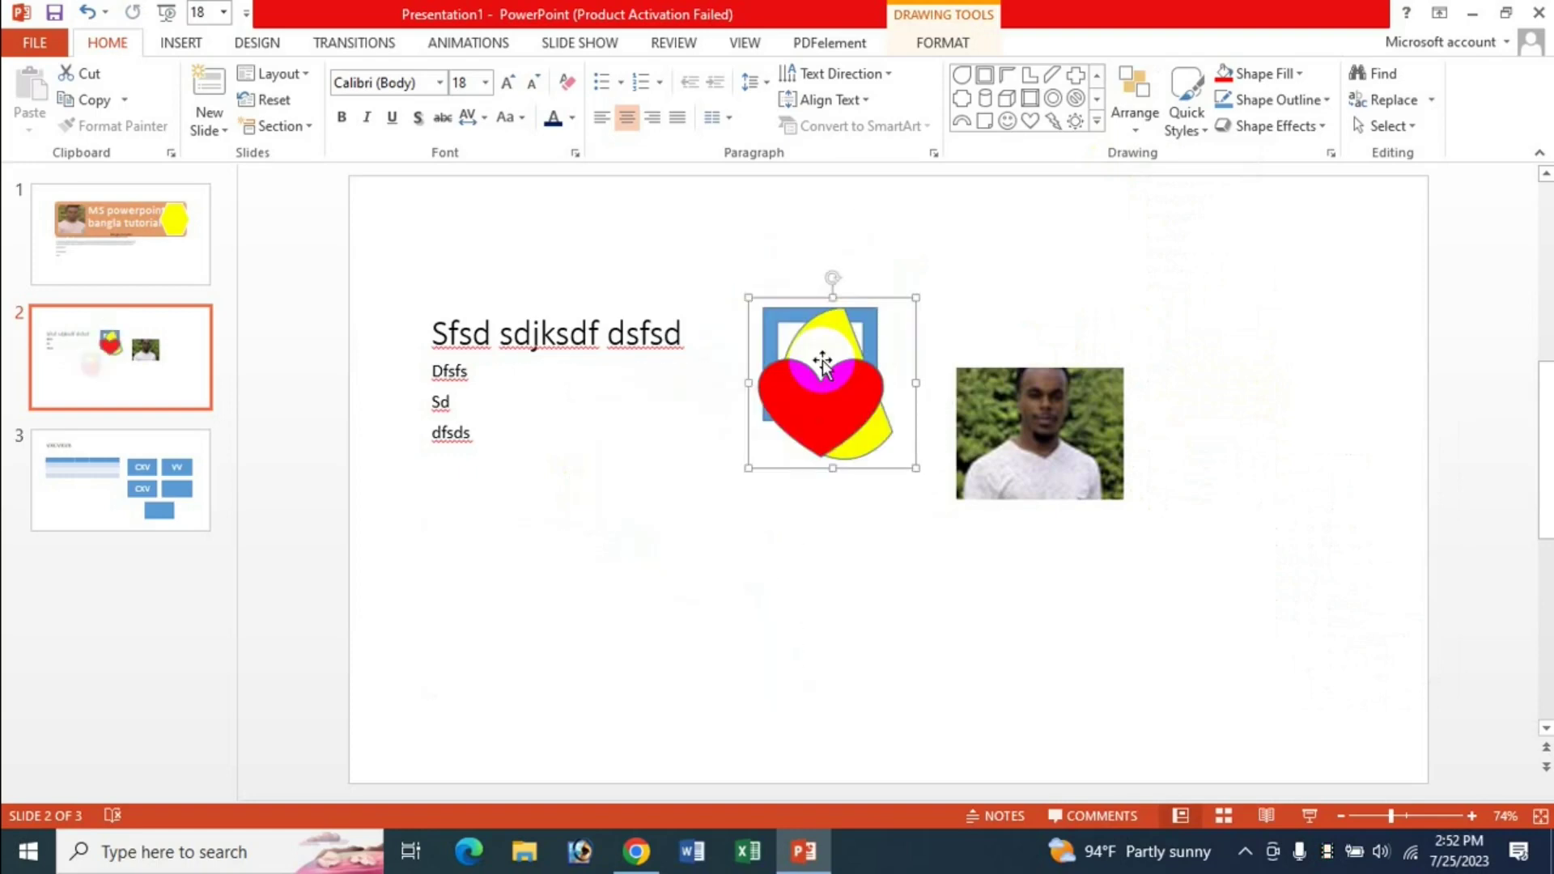
drag(696, 519, 697, 481)
drag(799, 574, 906, 674)
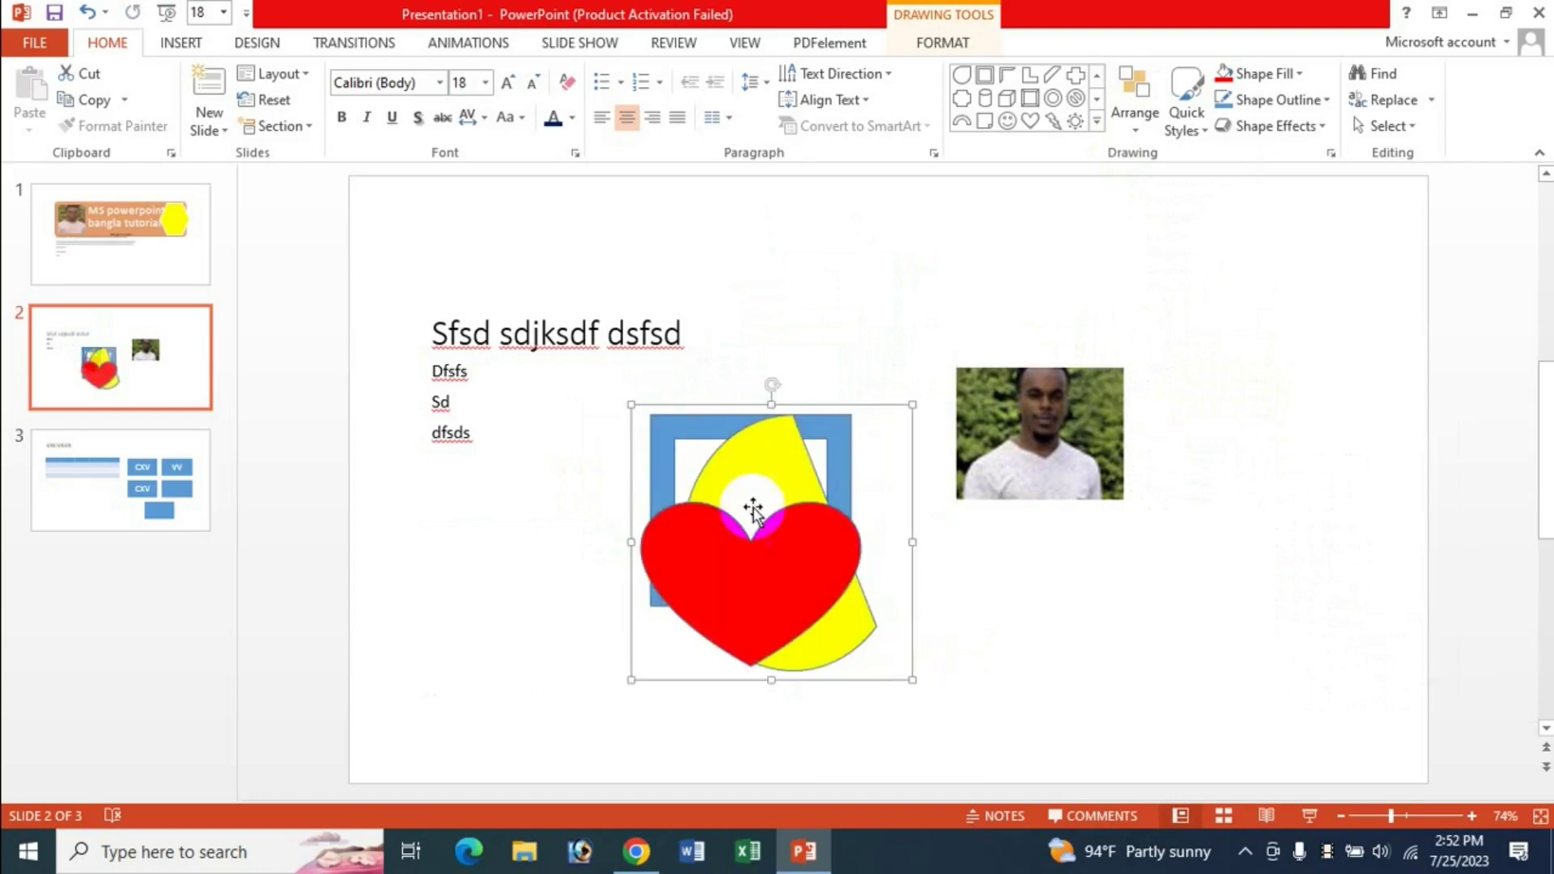
drag(766, 509, 694, 494)
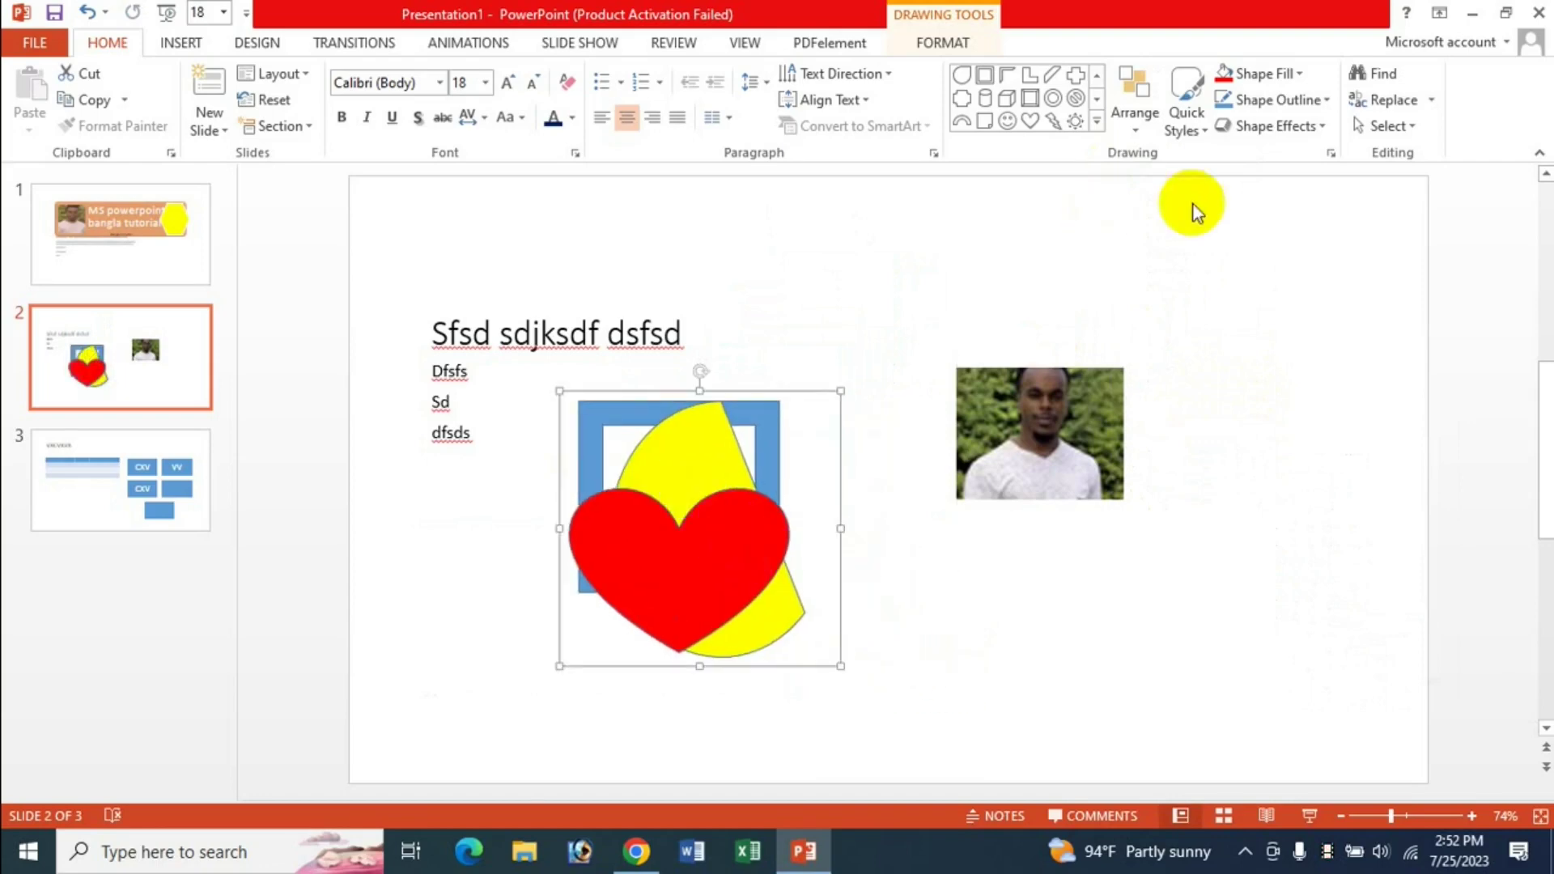
click(1134, 131)
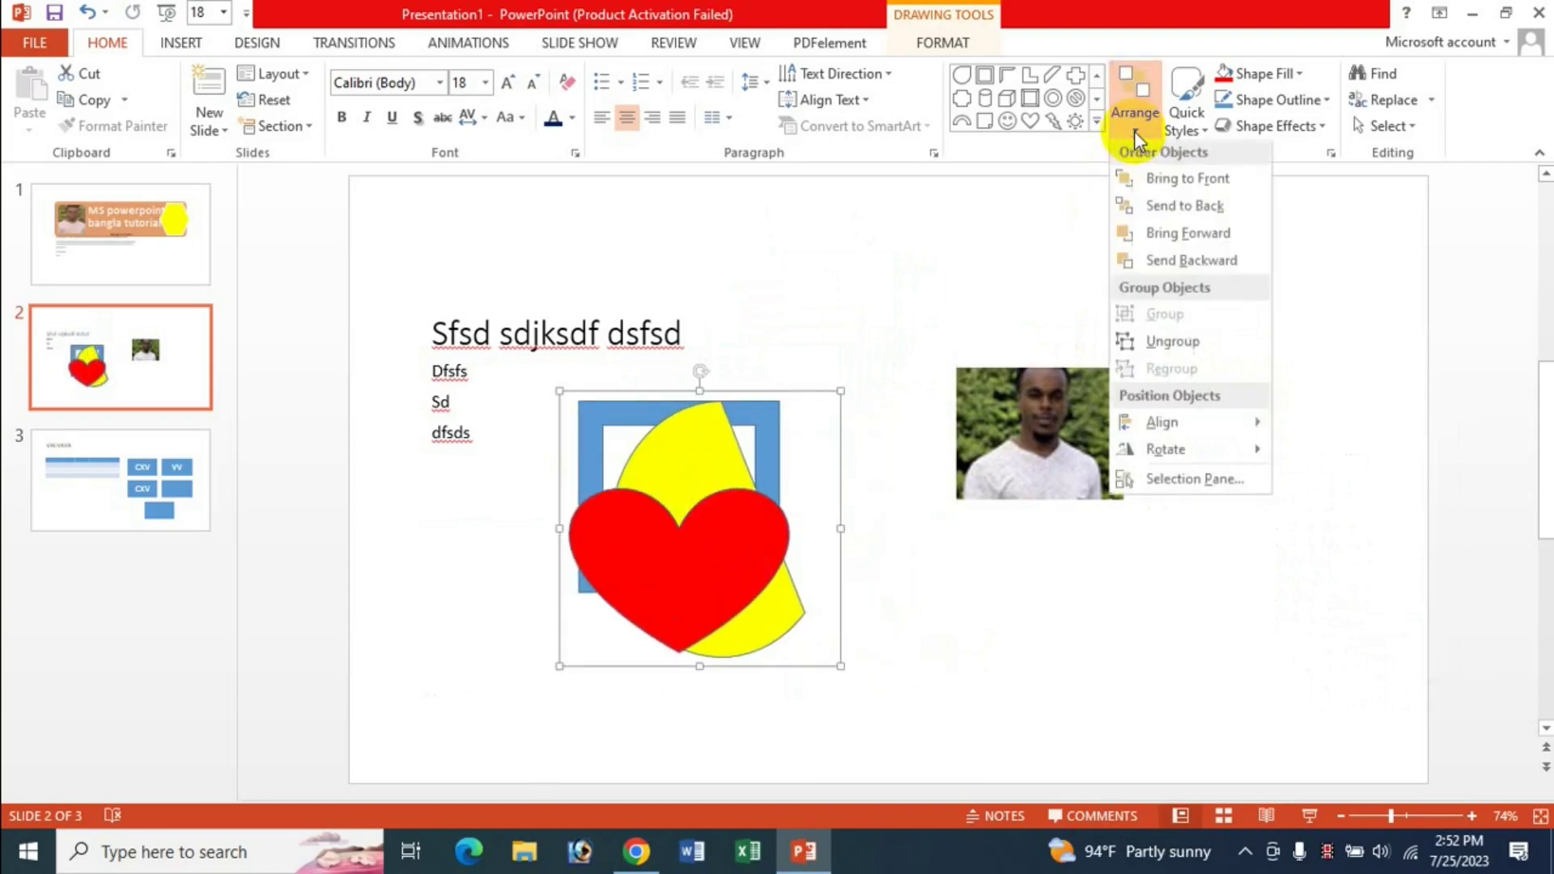
Ungroup the shapes and drag the heart, blue frame and yellow chord apart.
click(1188, 352)
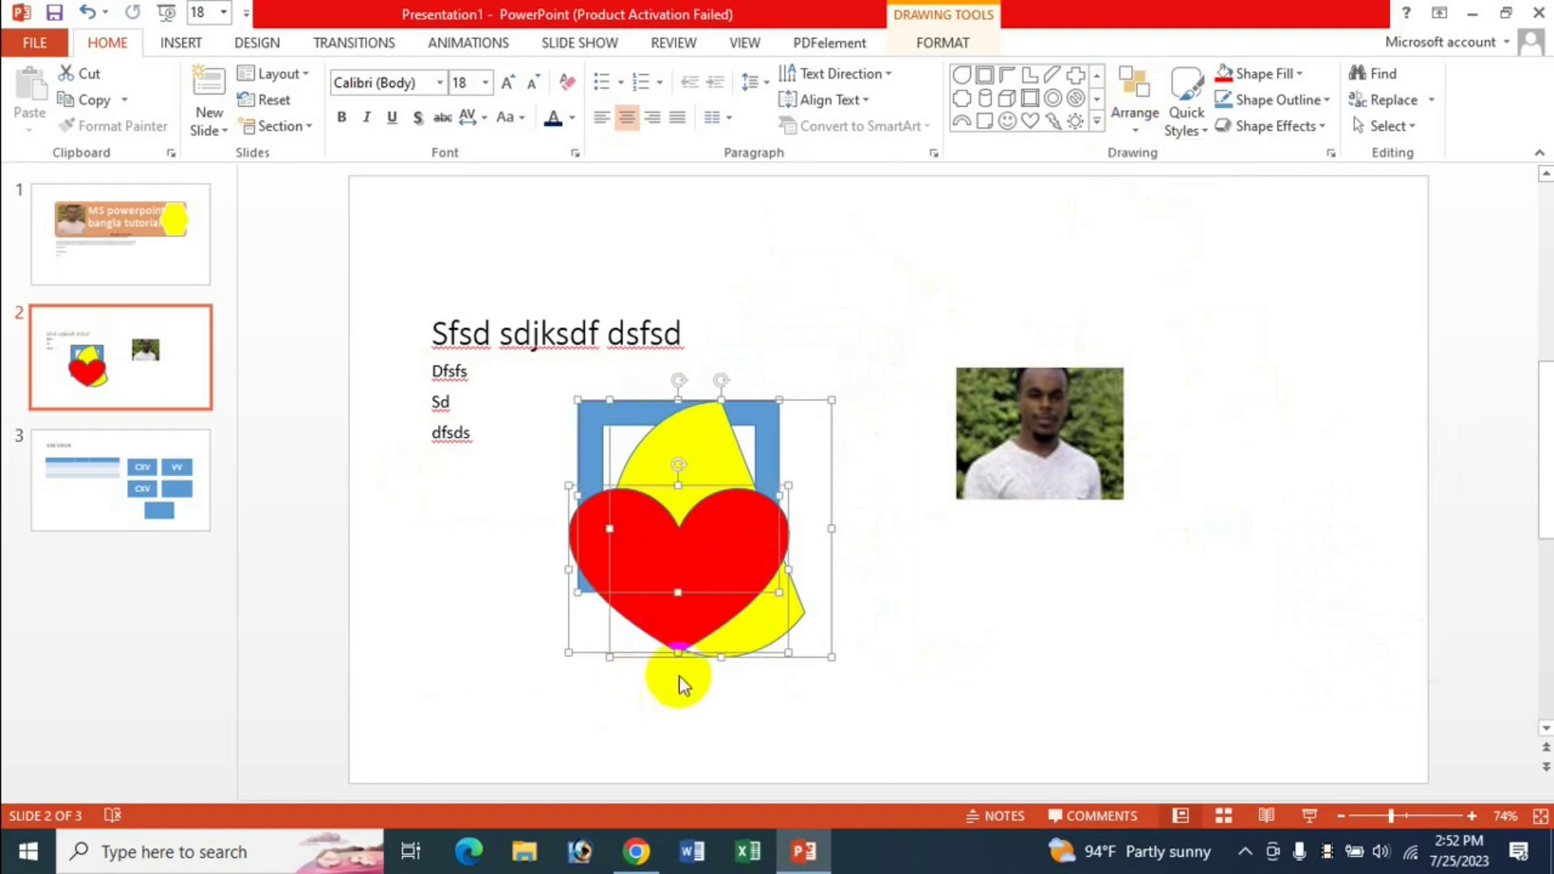
click(661, 559)
drag(661, 558, 862, 575)
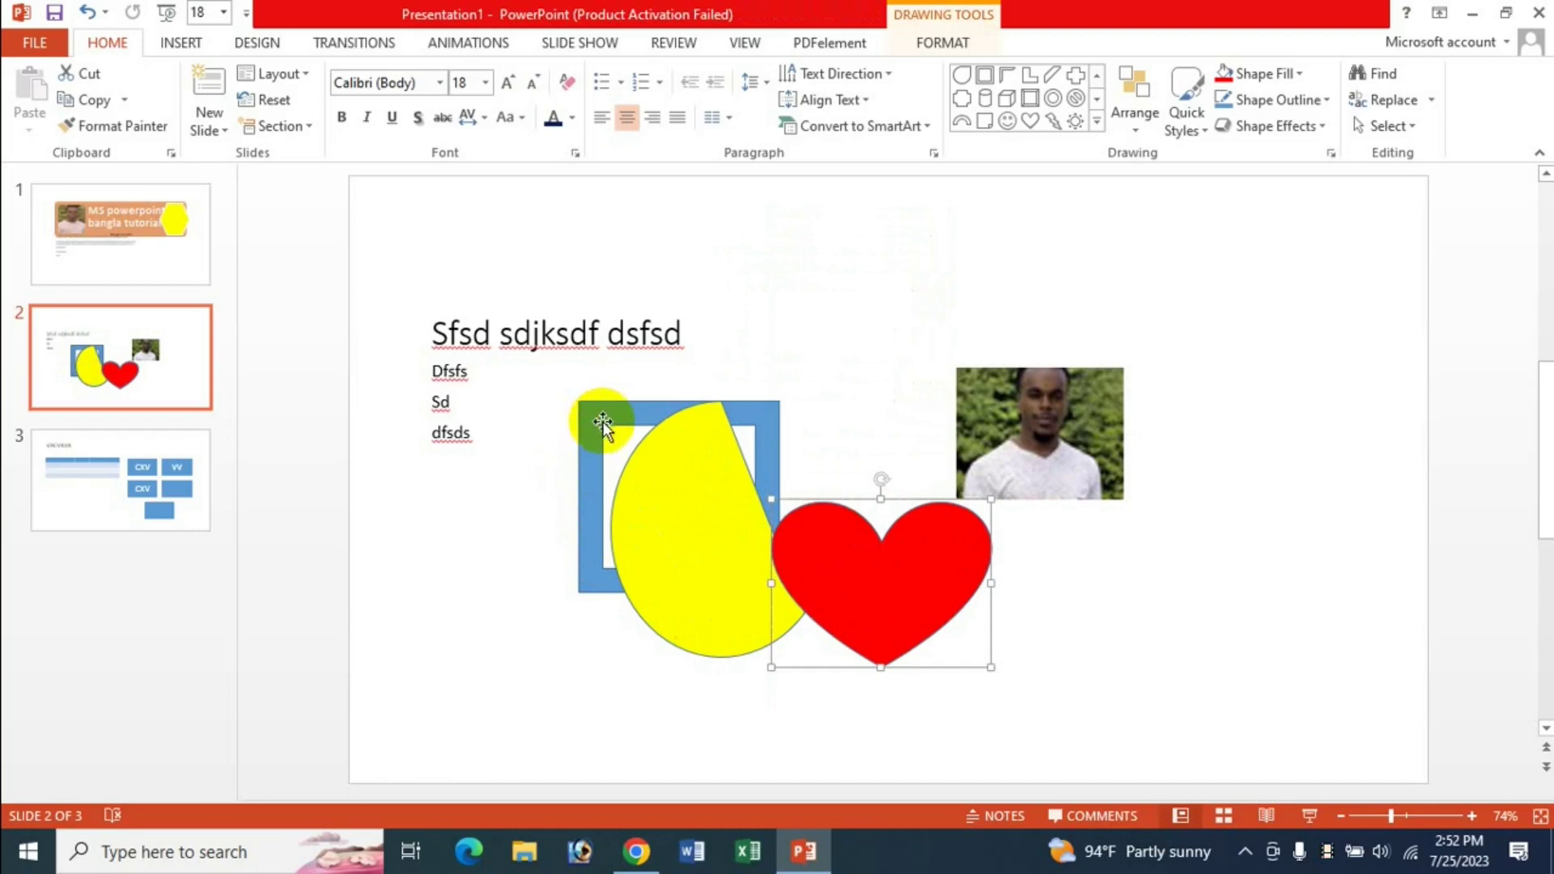
drag(601, 422, 418, 307)
drag(651, 522, 643, 504)
drag(885, 617, 931, 603)
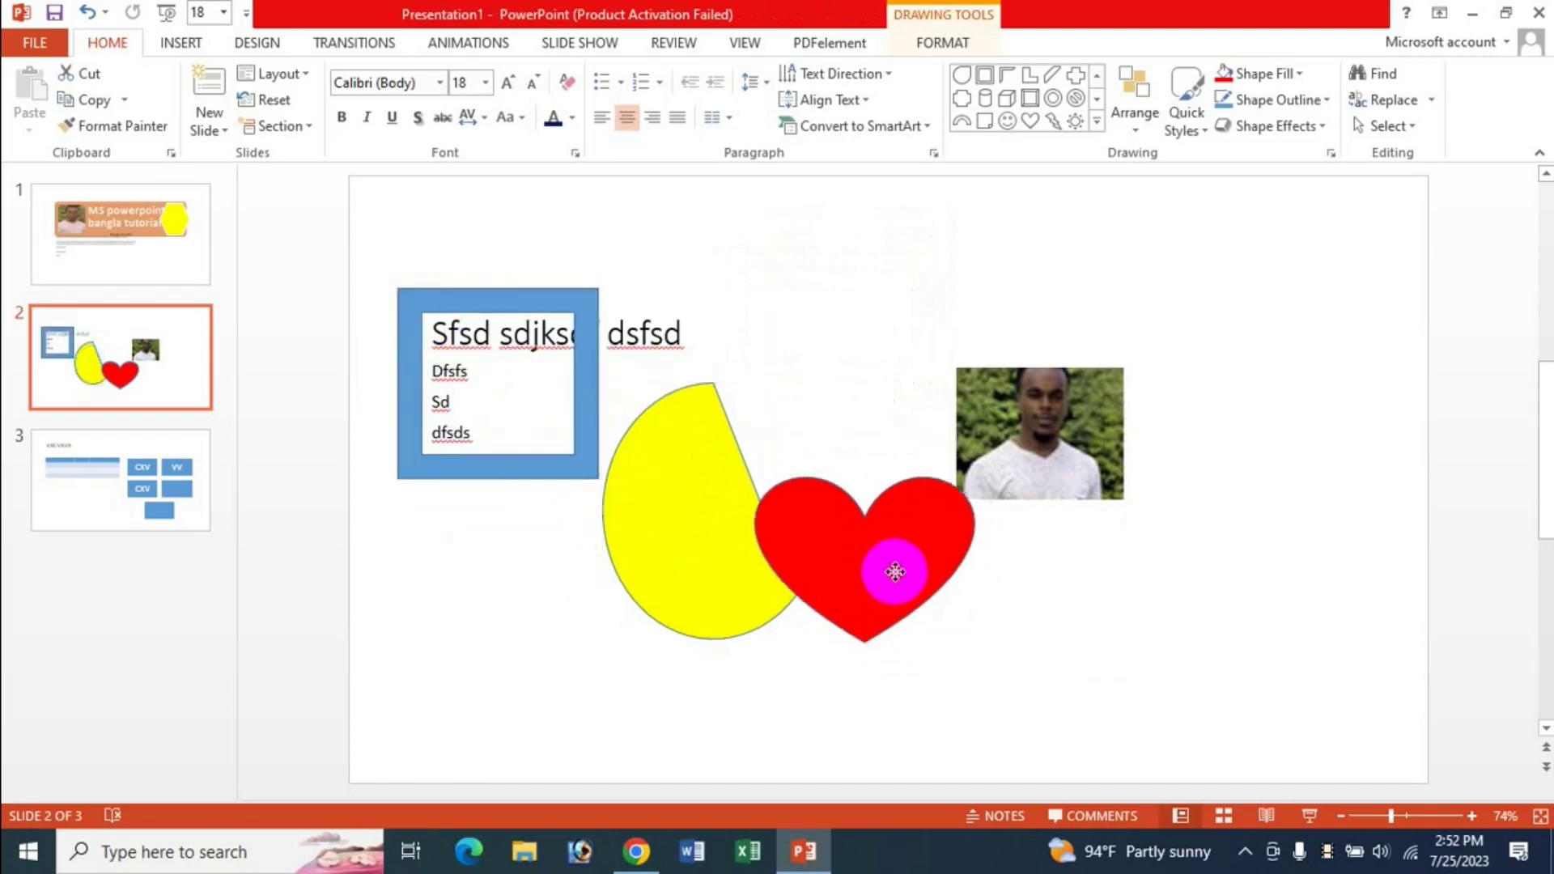
Select the frame, chord and heart and align them on their left edges.
click(1133, 128)
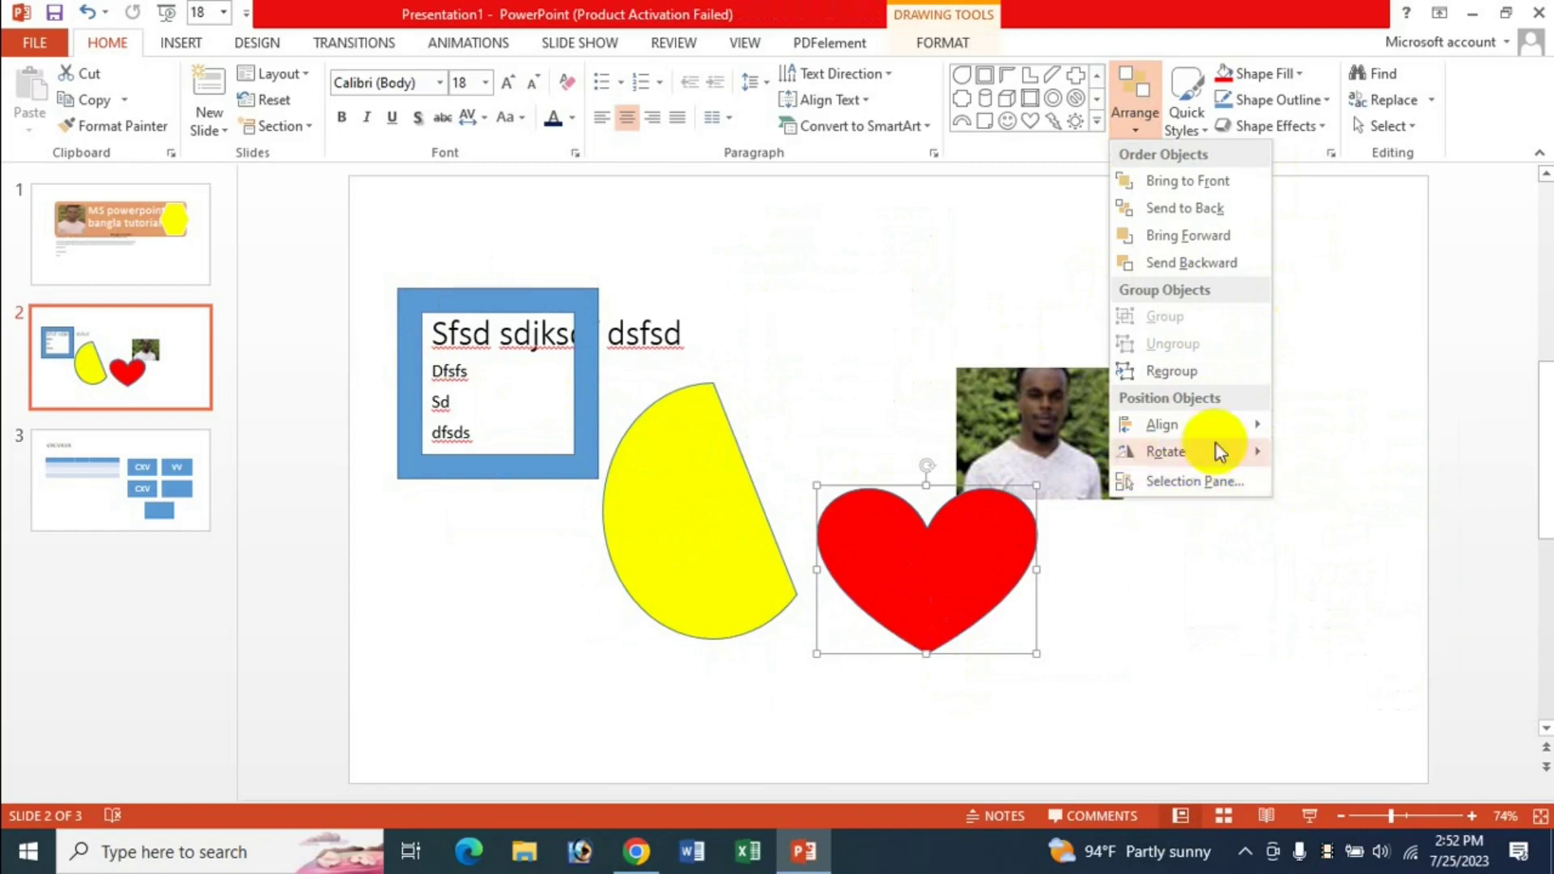
mouse_move(1162, 425)
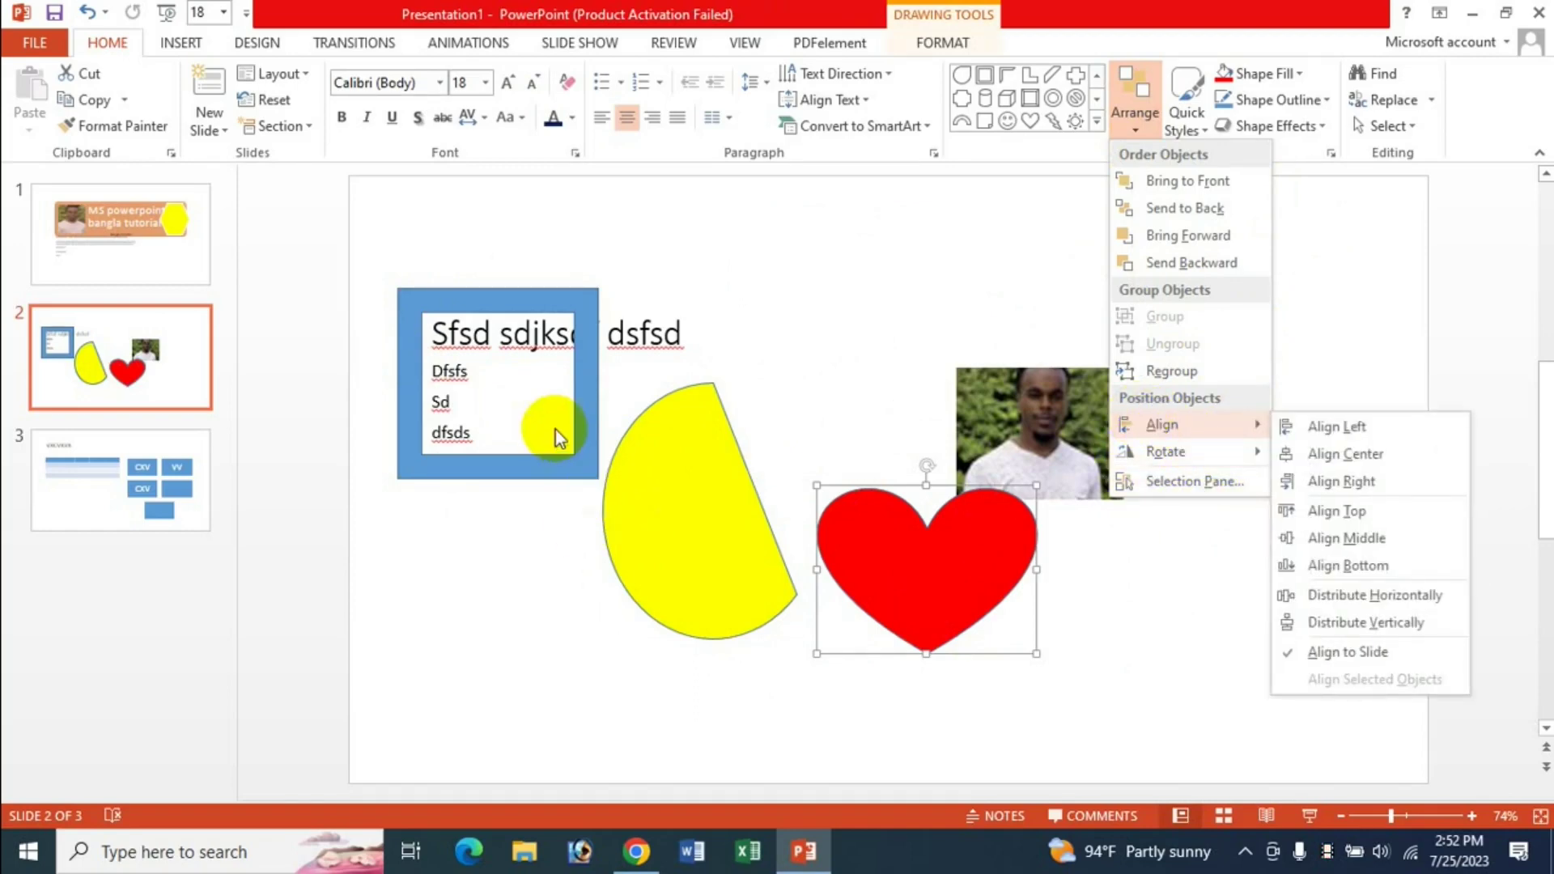
click(559, 312)
click(562, 306)
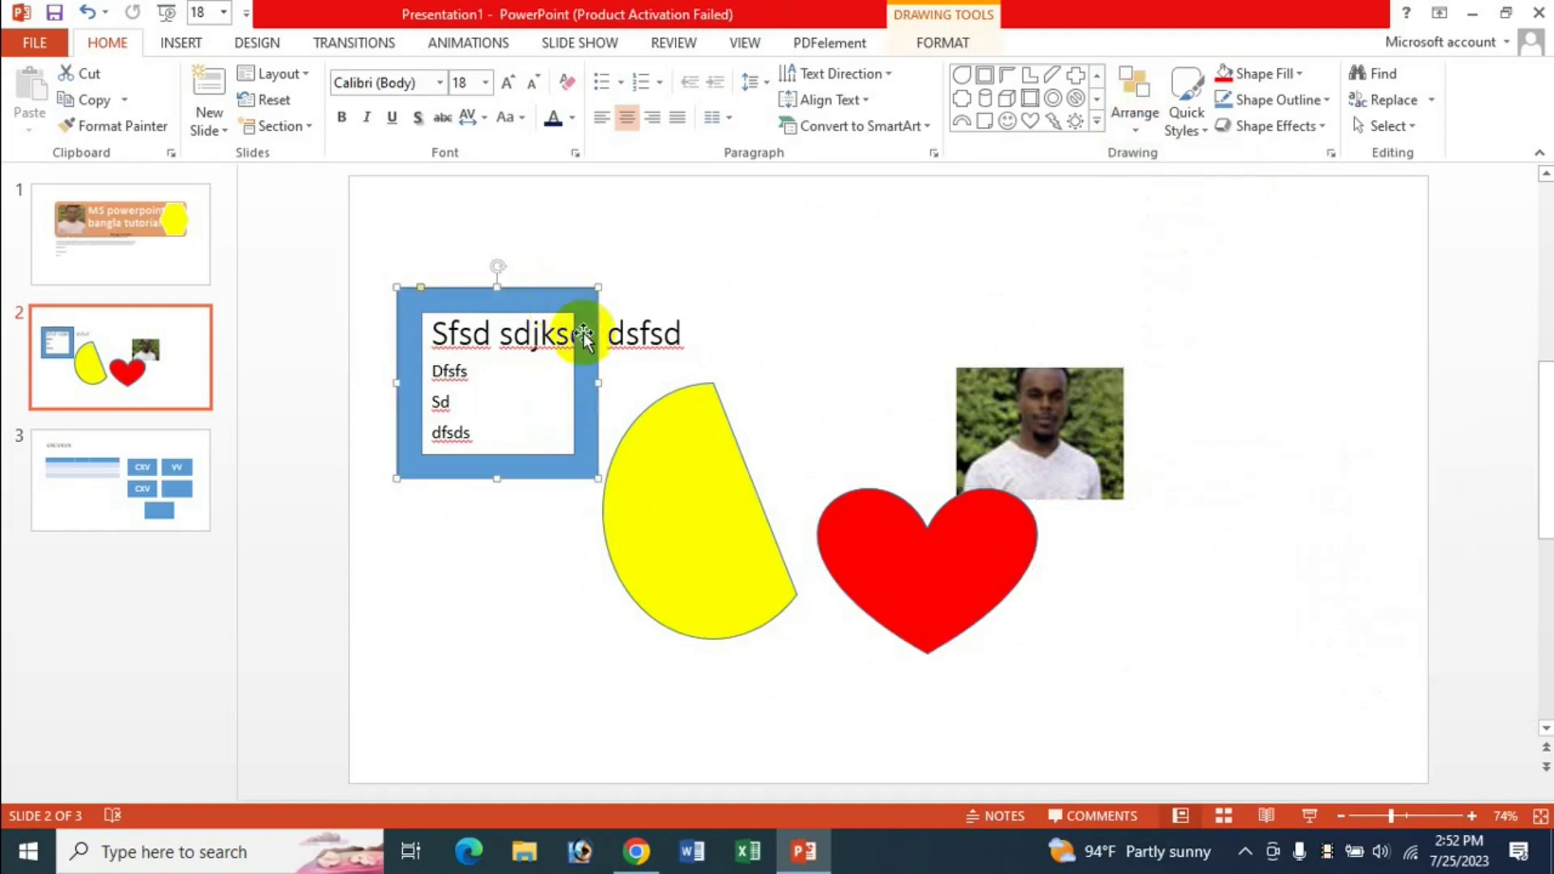
shift+click(725, 573)
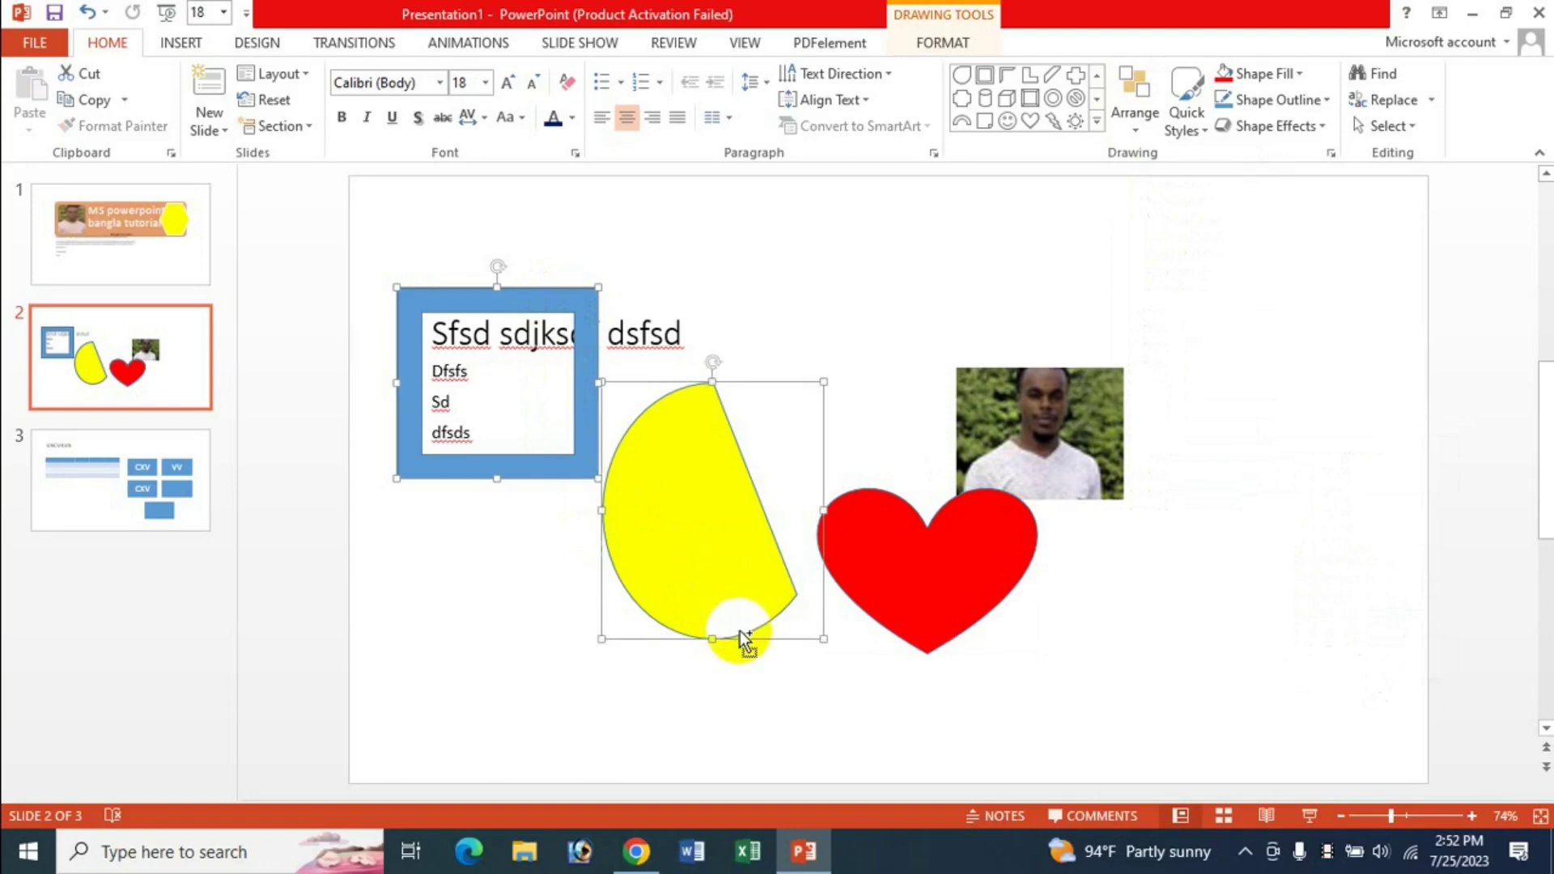
shift+click(910, 573)
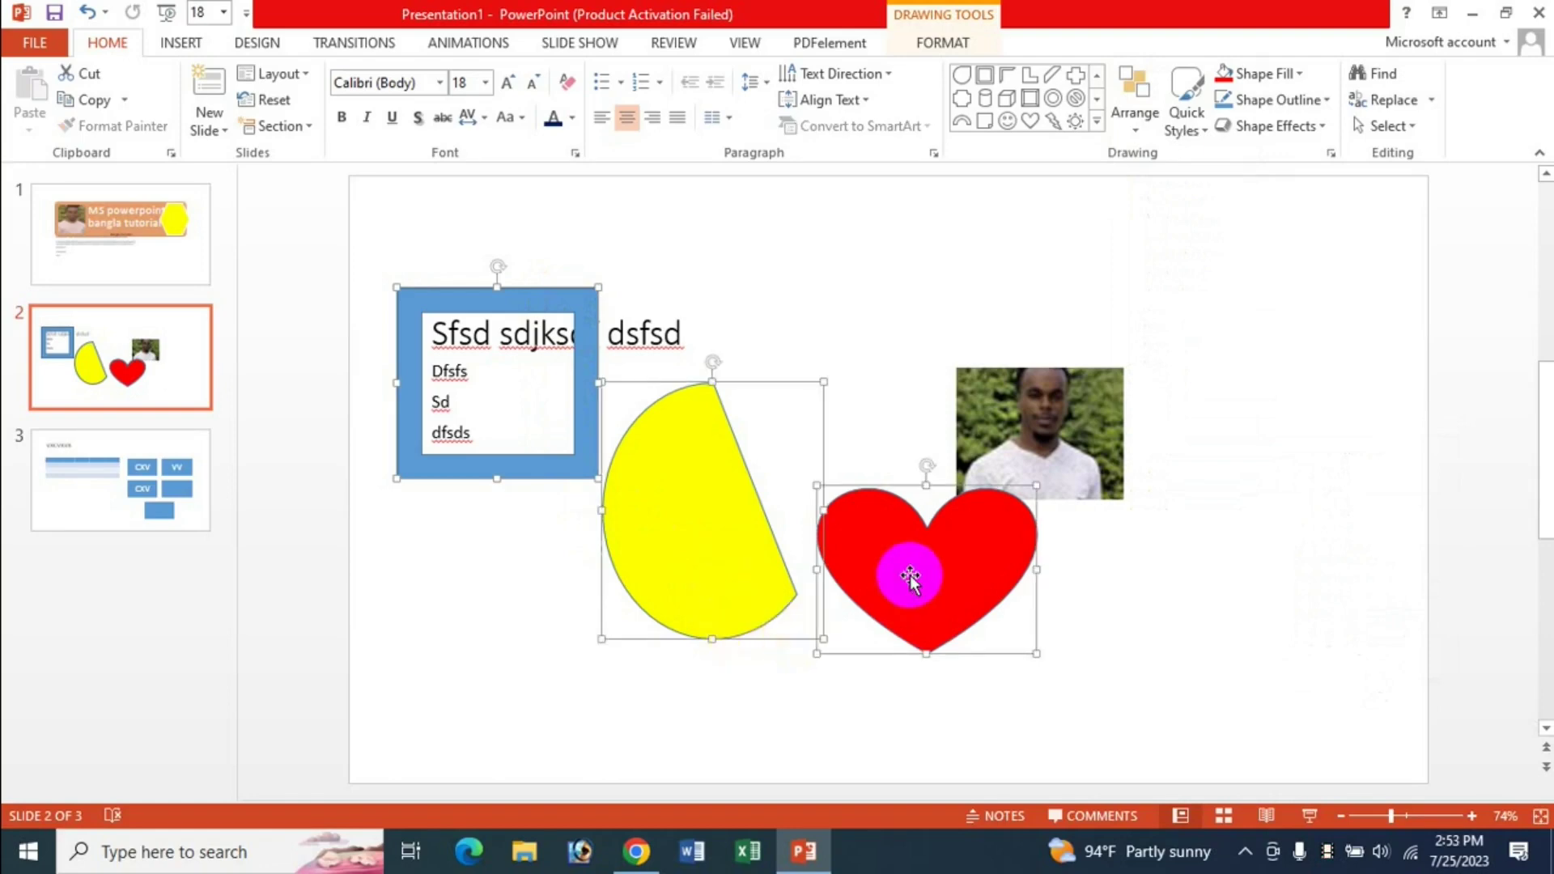
click(1135, 134)
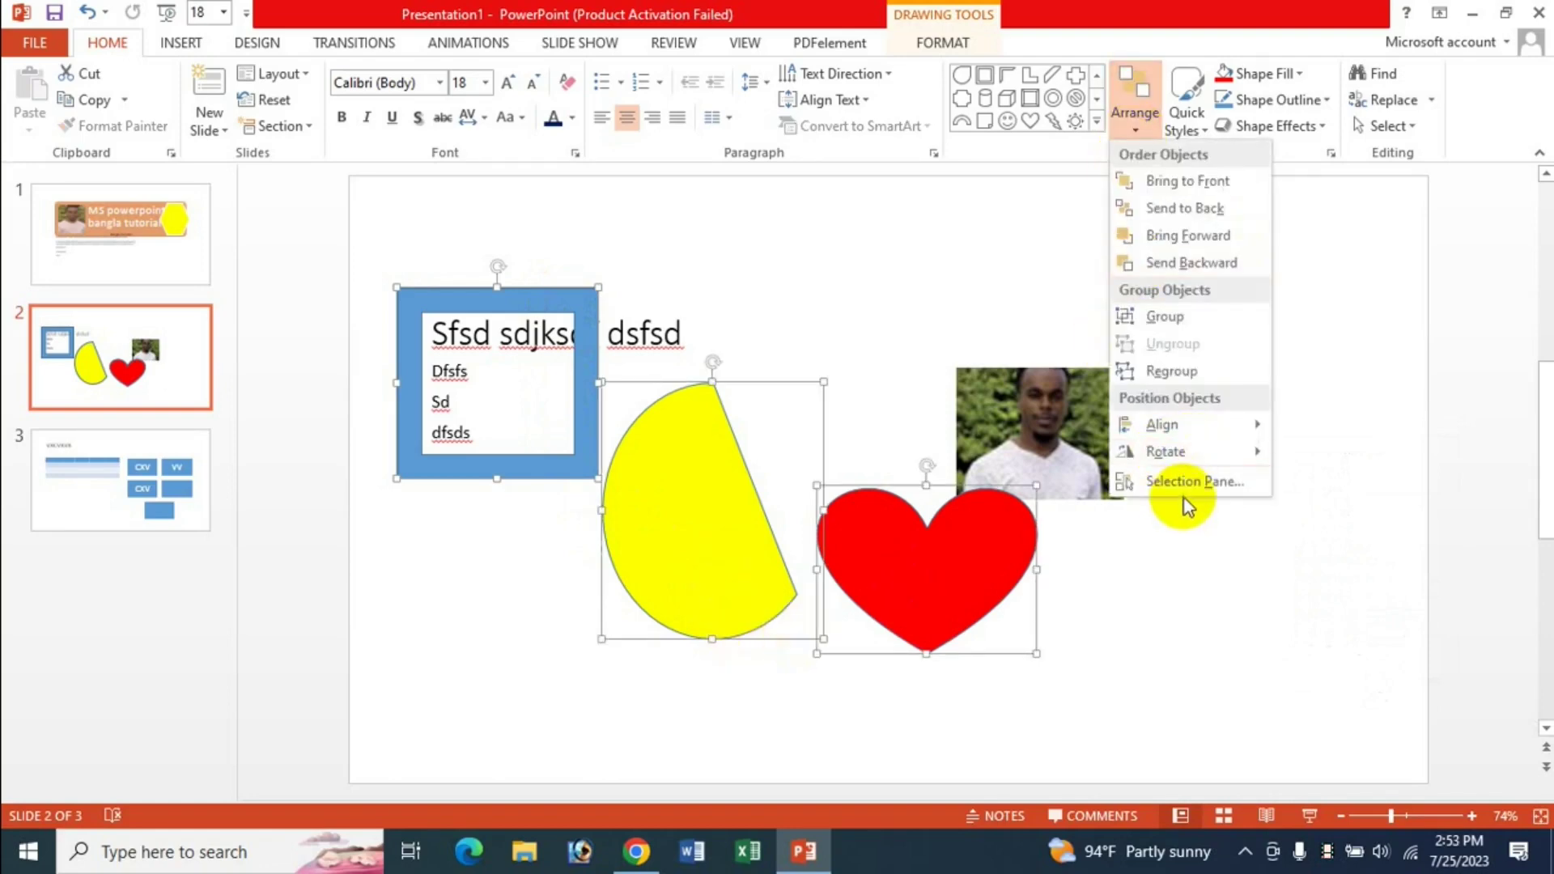
mouse_move(1163, 425)
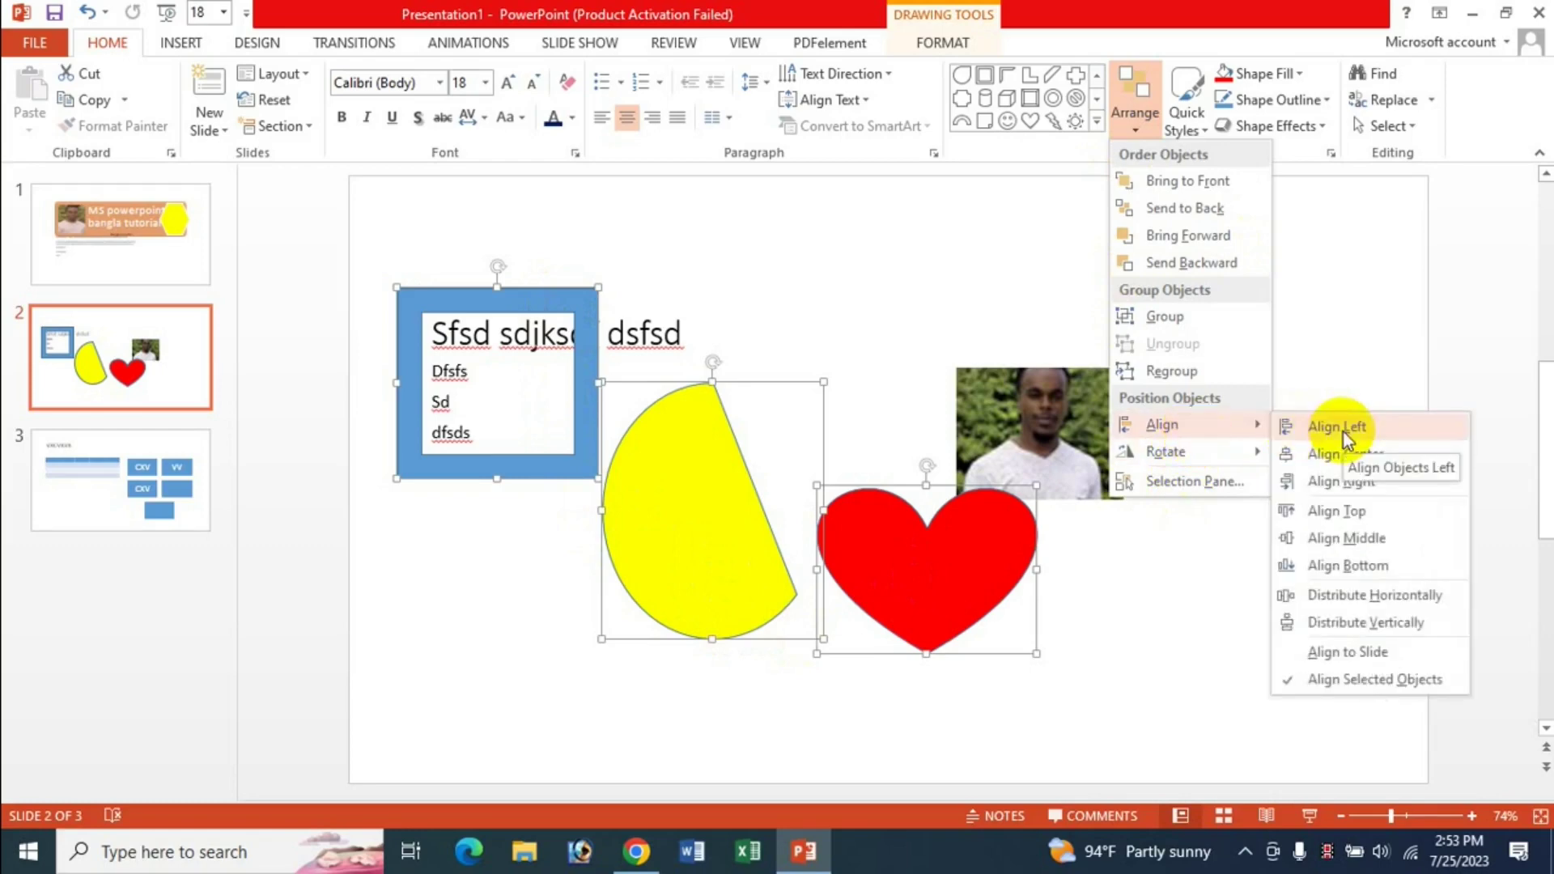
click(1344, 432)
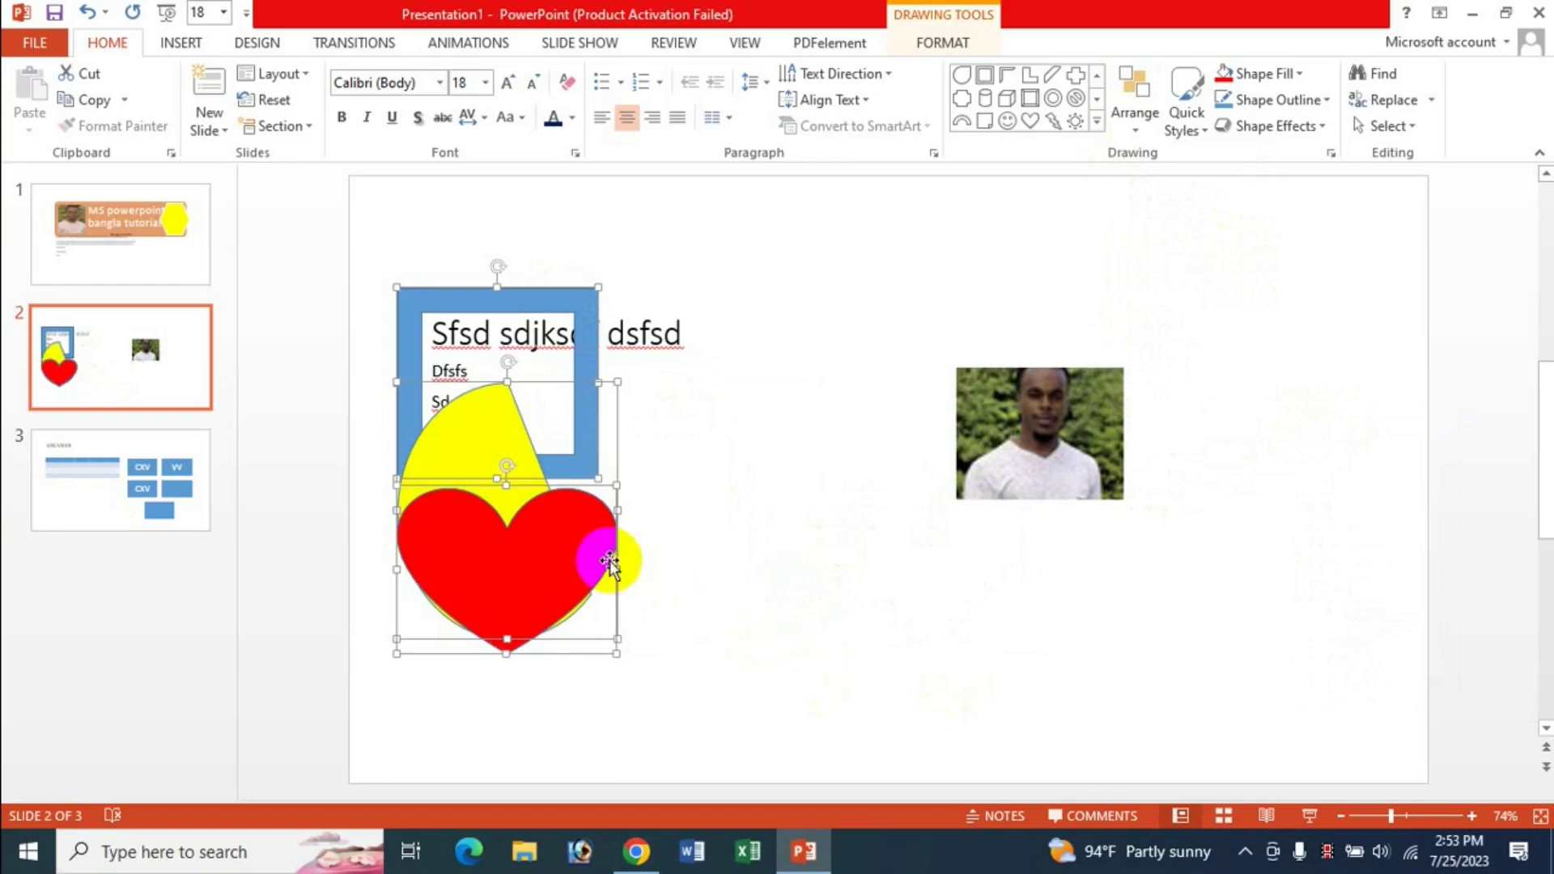
Undo the left alignment and reselect the blue frame on slide 2.
scroll(871, 598, down, 1)
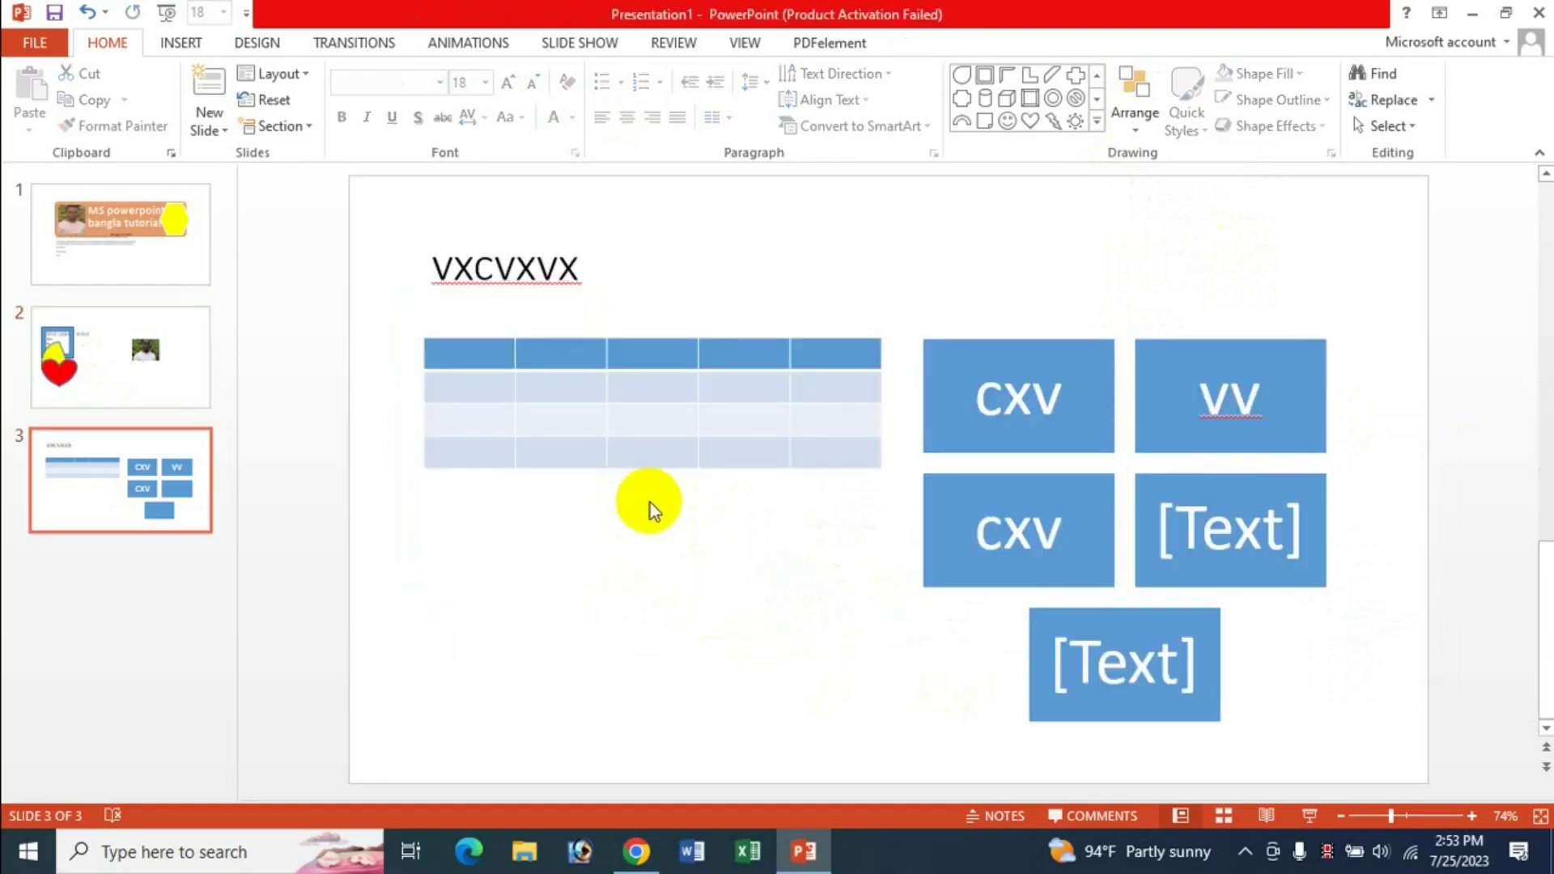
scroll(649, 503, up, 2)
click(89, 356)
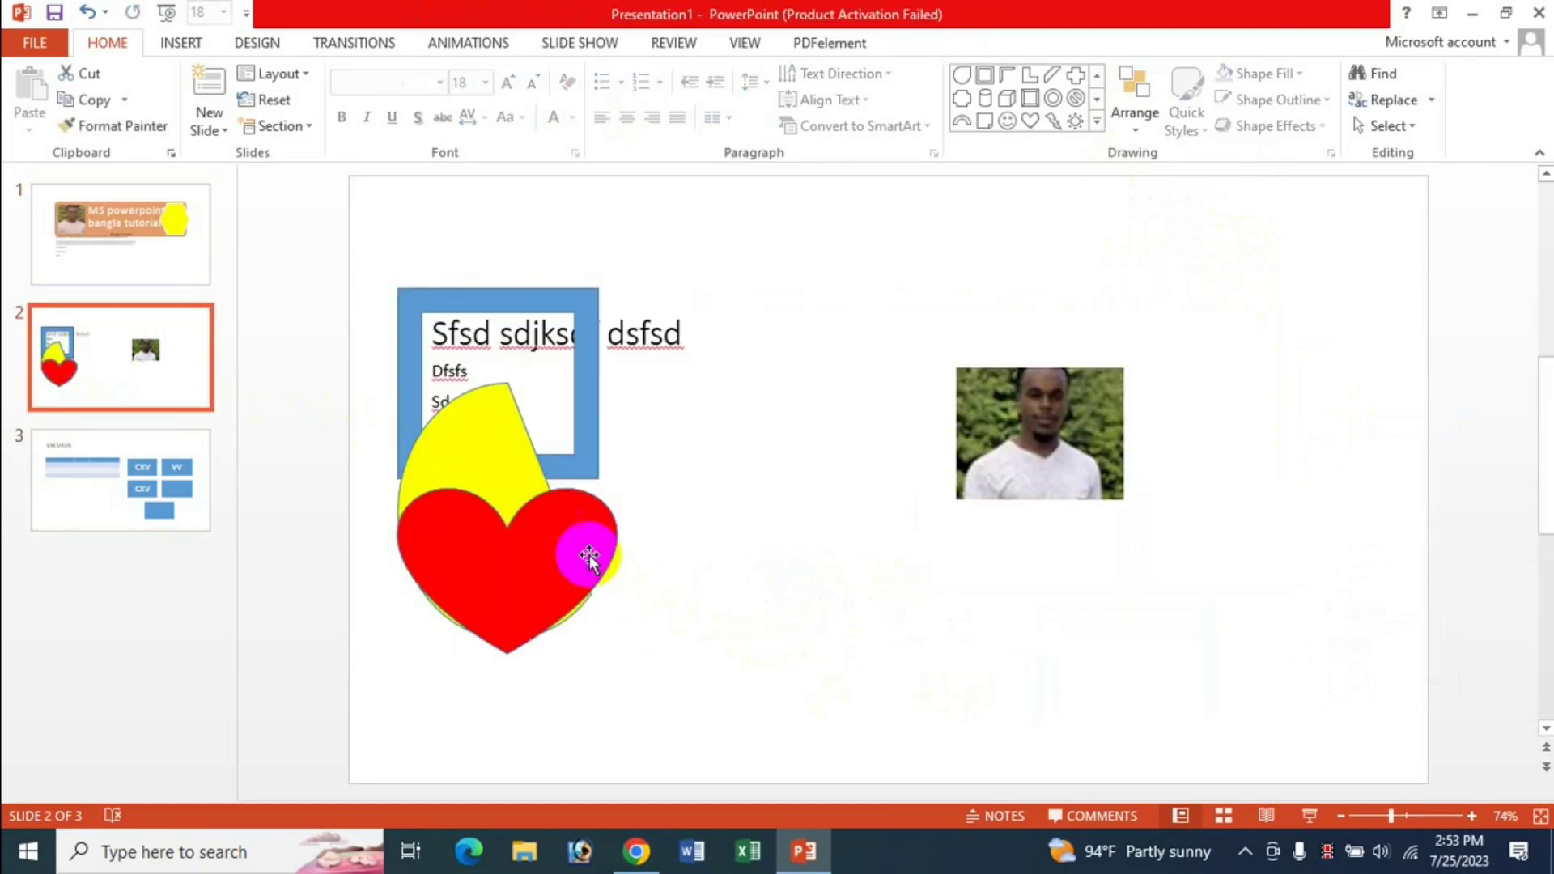
click(589, 557)
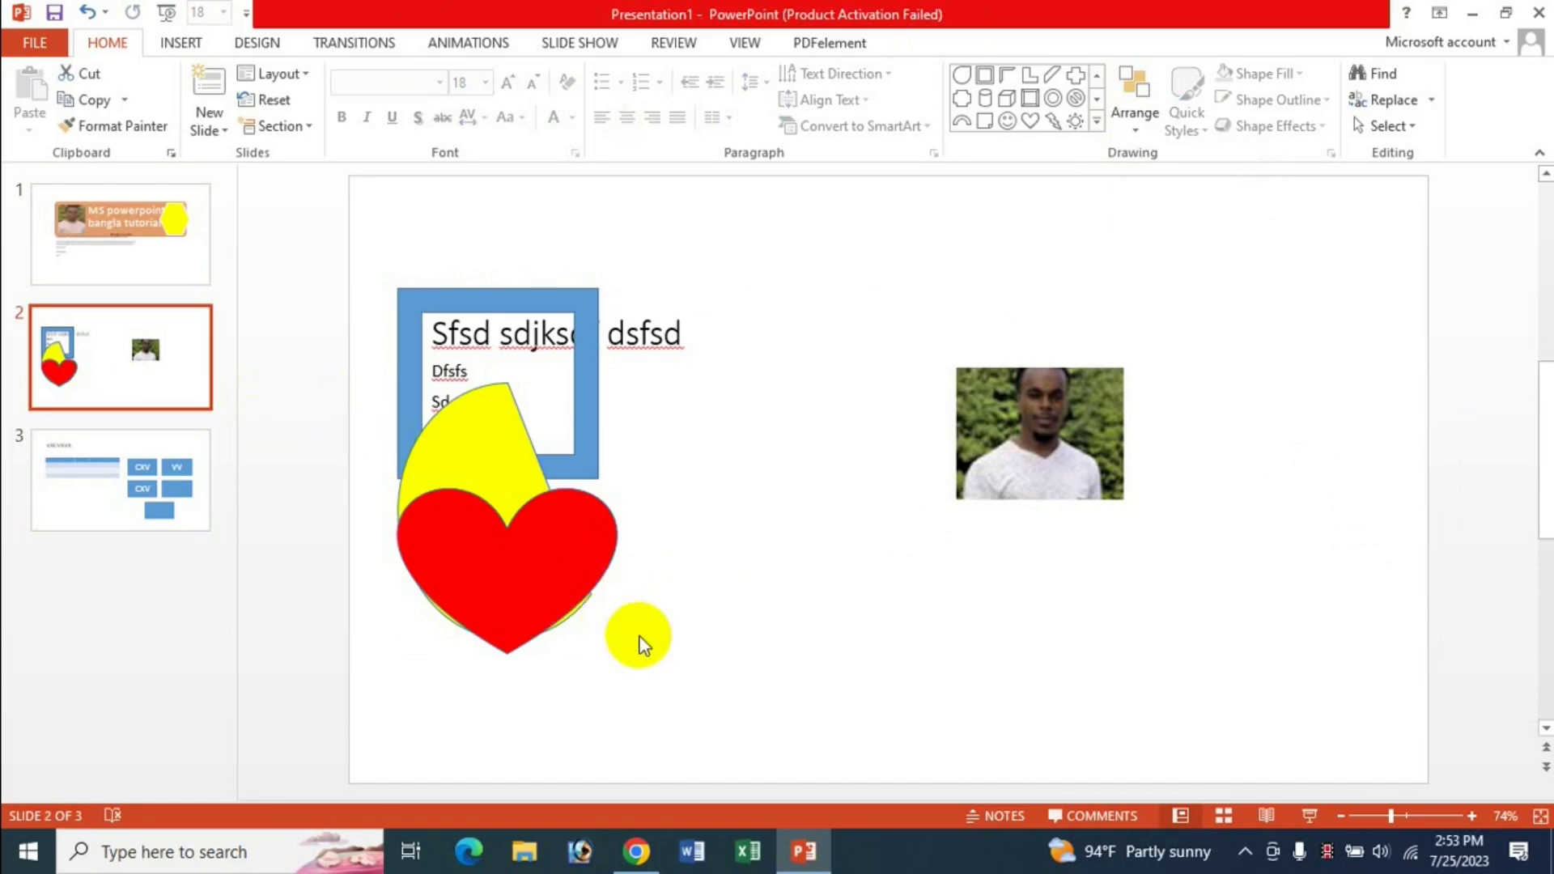
key(ctrl+z)
click(771, 732)
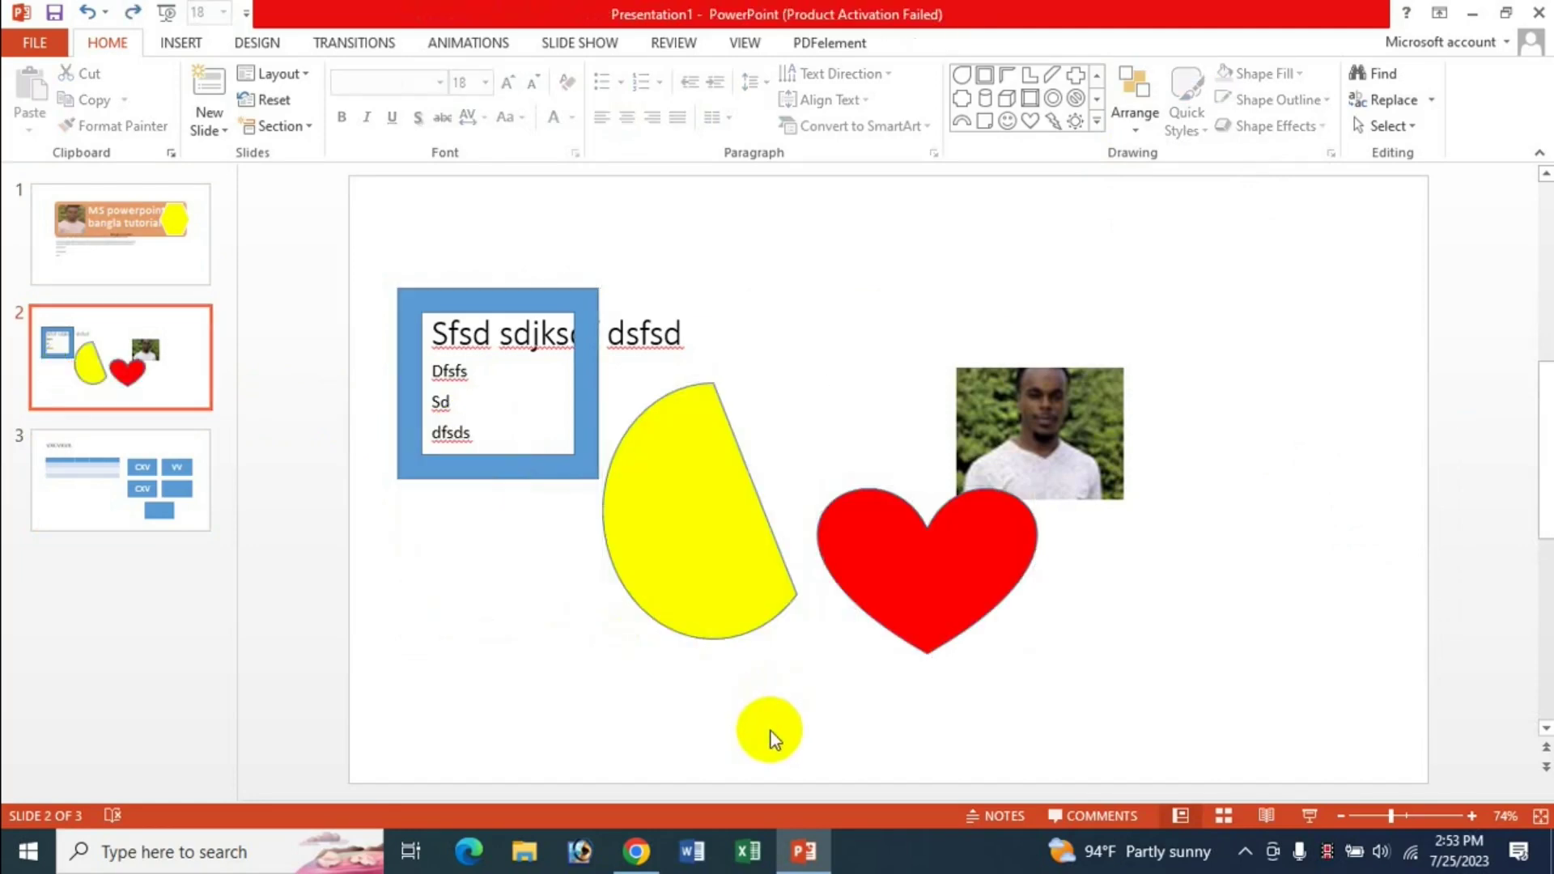
scroll(1246, 720, down, 1)
scroll(1182, 704, up, 2)
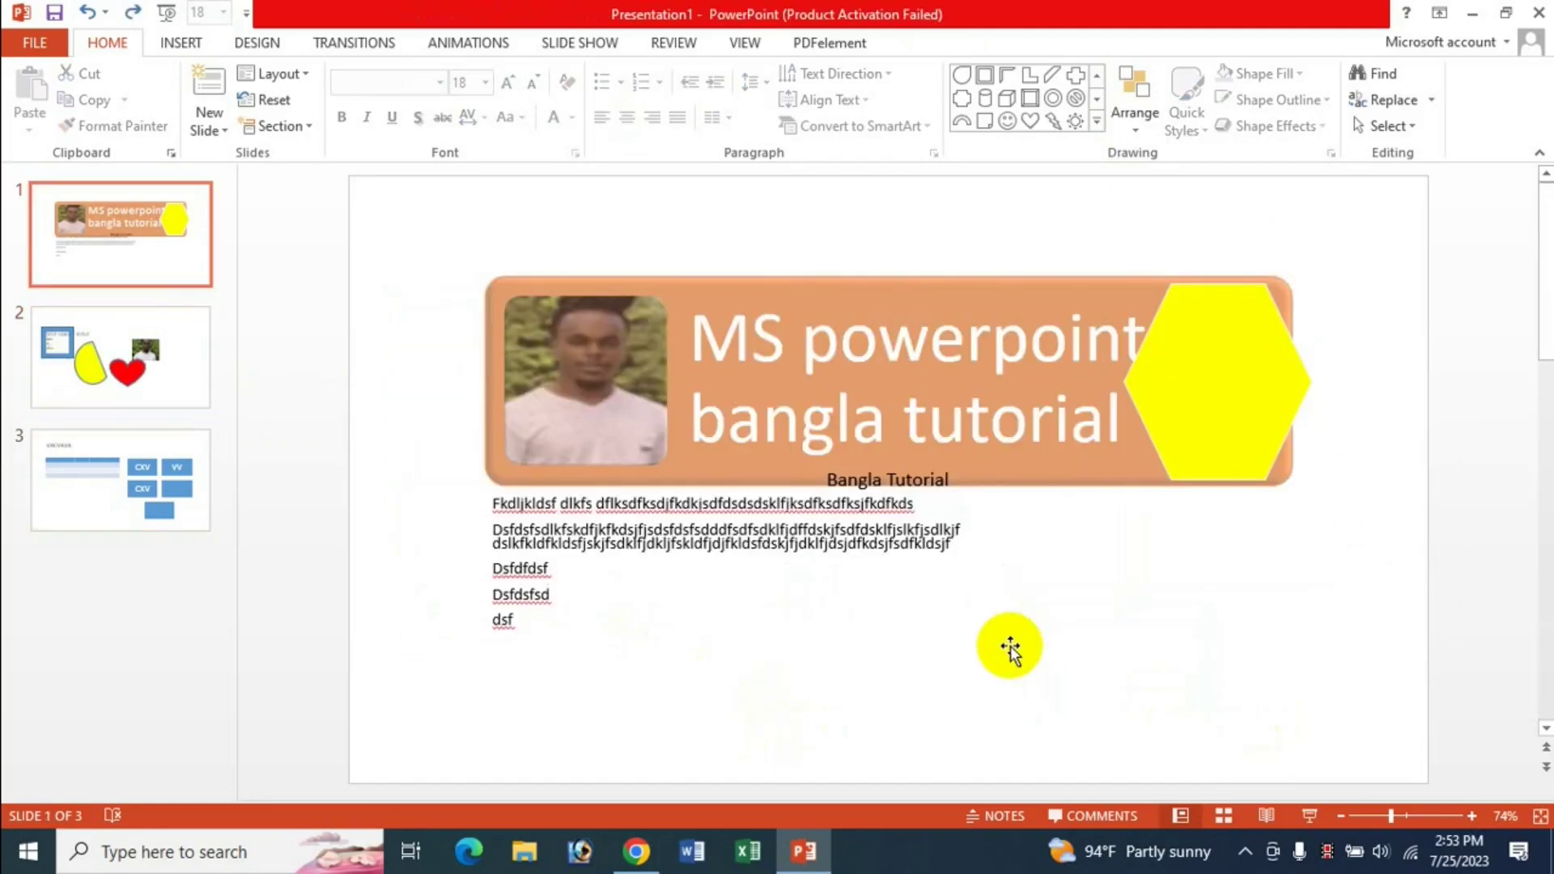
click(41, 356)
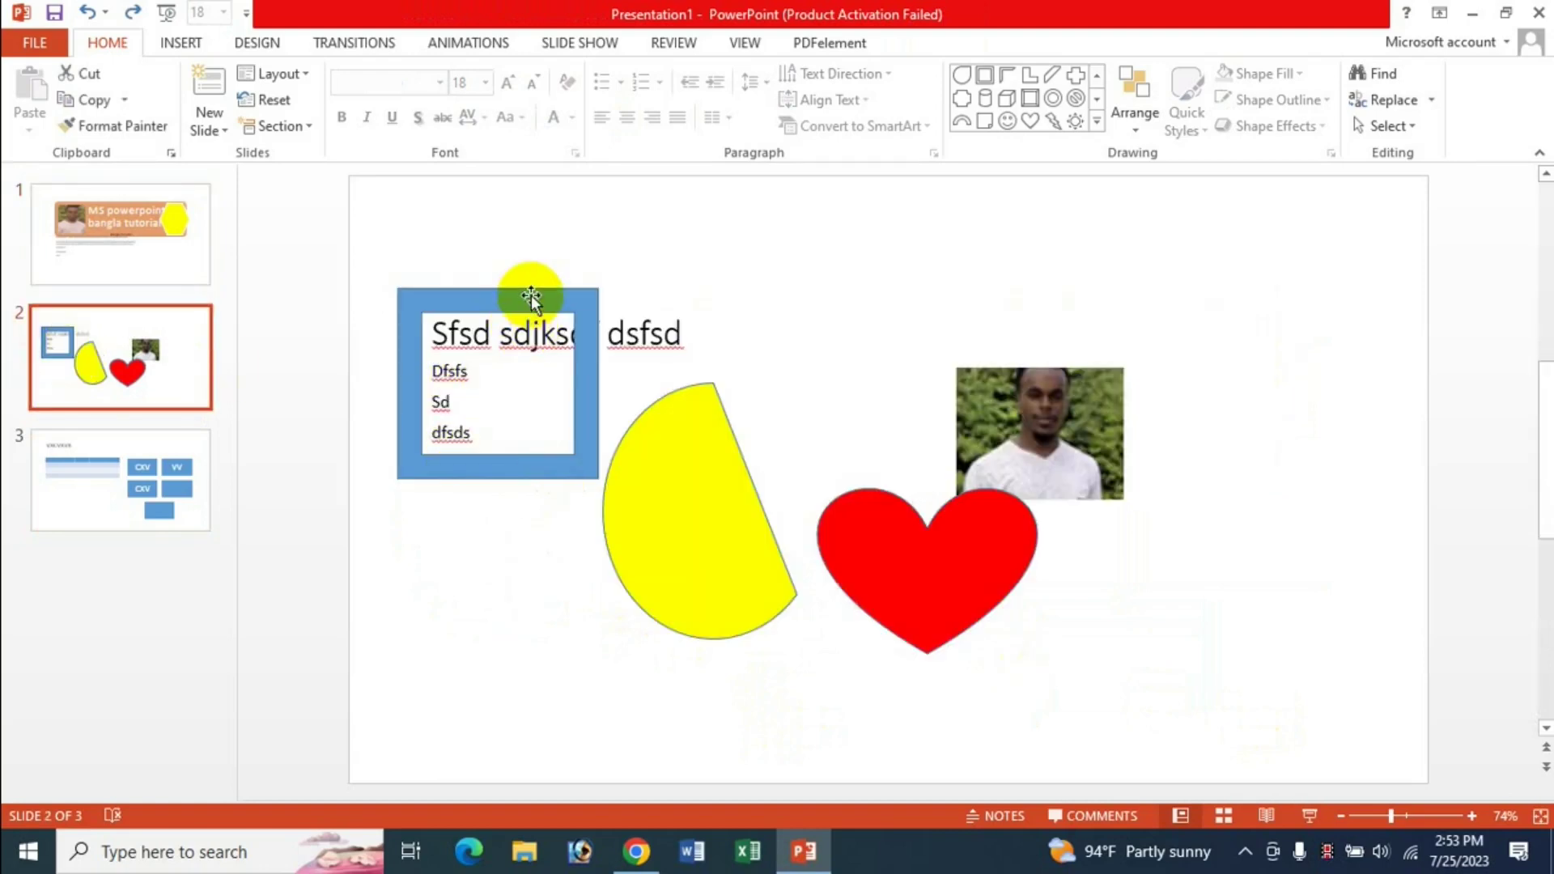
click(551, 216)
Move the blue frame up, shrink it around the title, and shrink the yellow chord.
drag(551, 216, 551, 192)
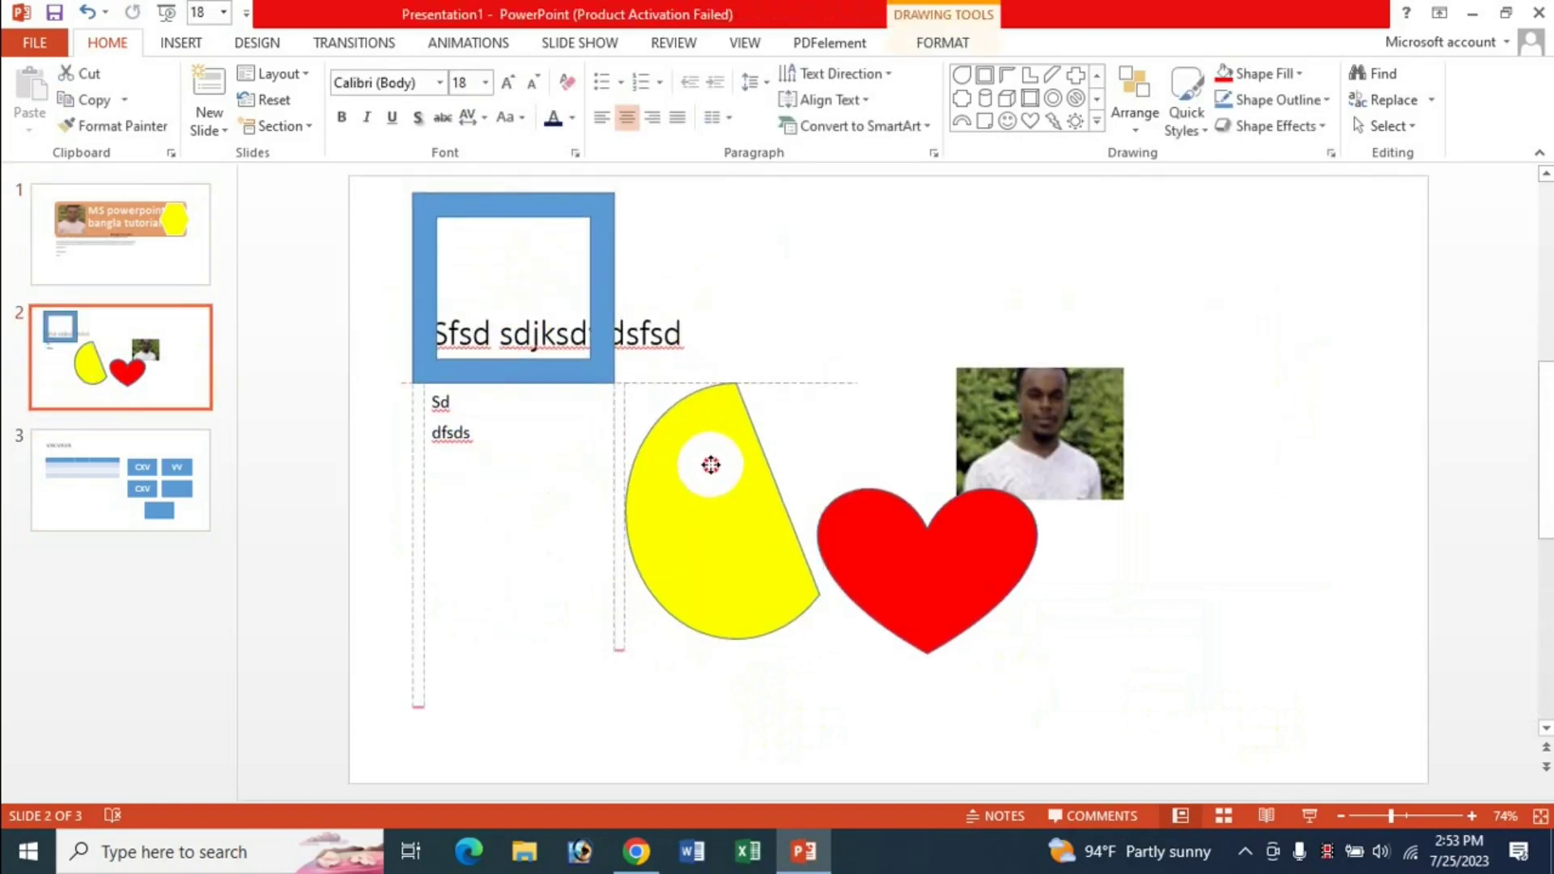
mouse_move(674, 492)
mouse_down()
mouse_move(695, 479)
mouse_move(672, 506)
mouse_up()
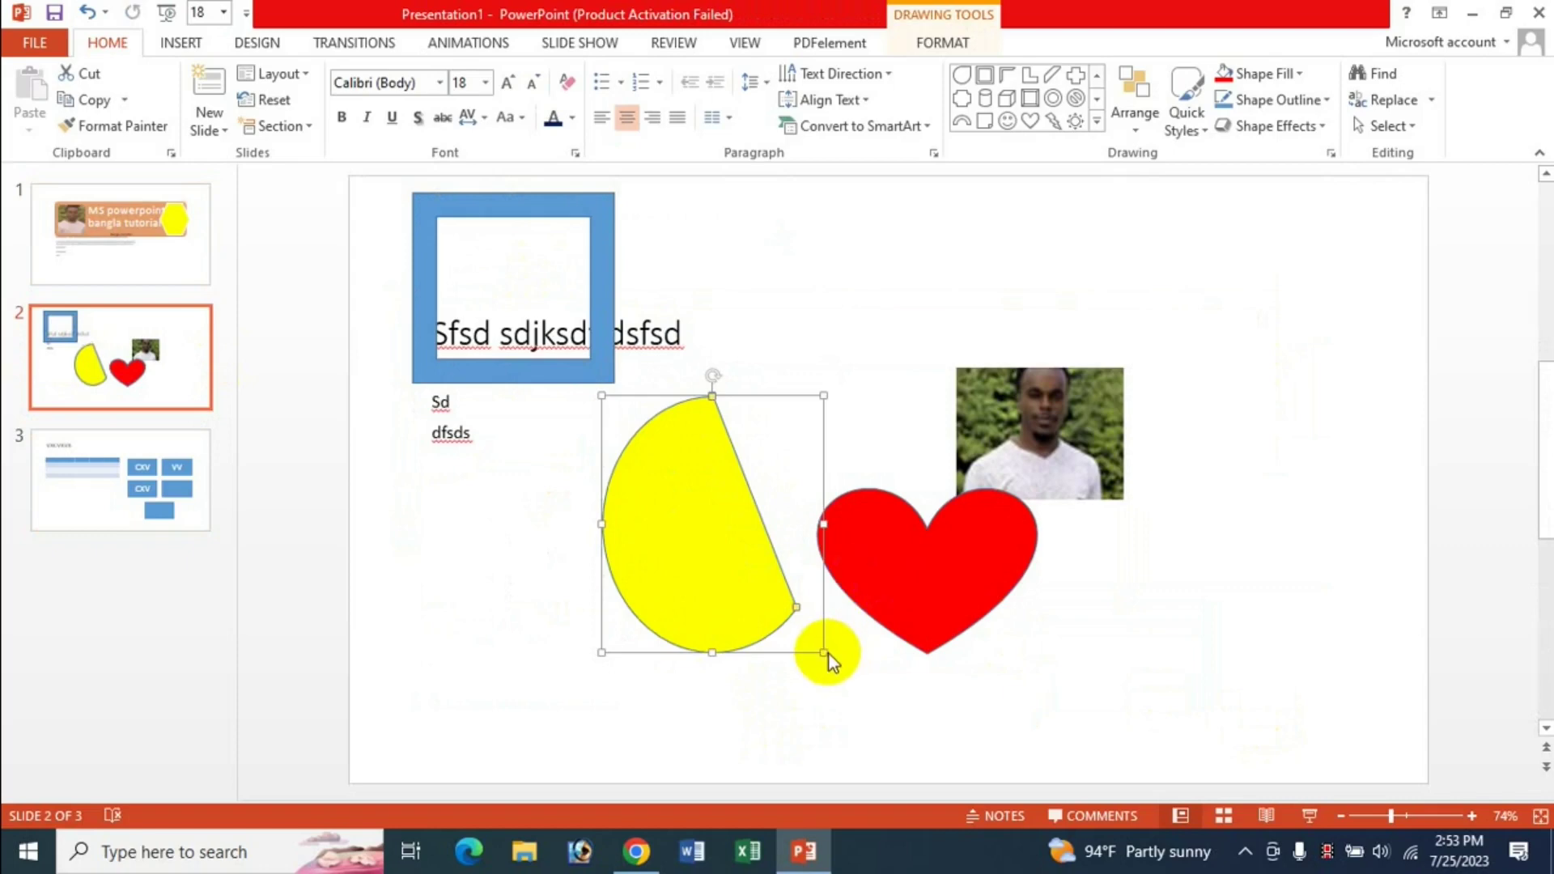
click(588, 217)
drag(620, 192, 541, 283)
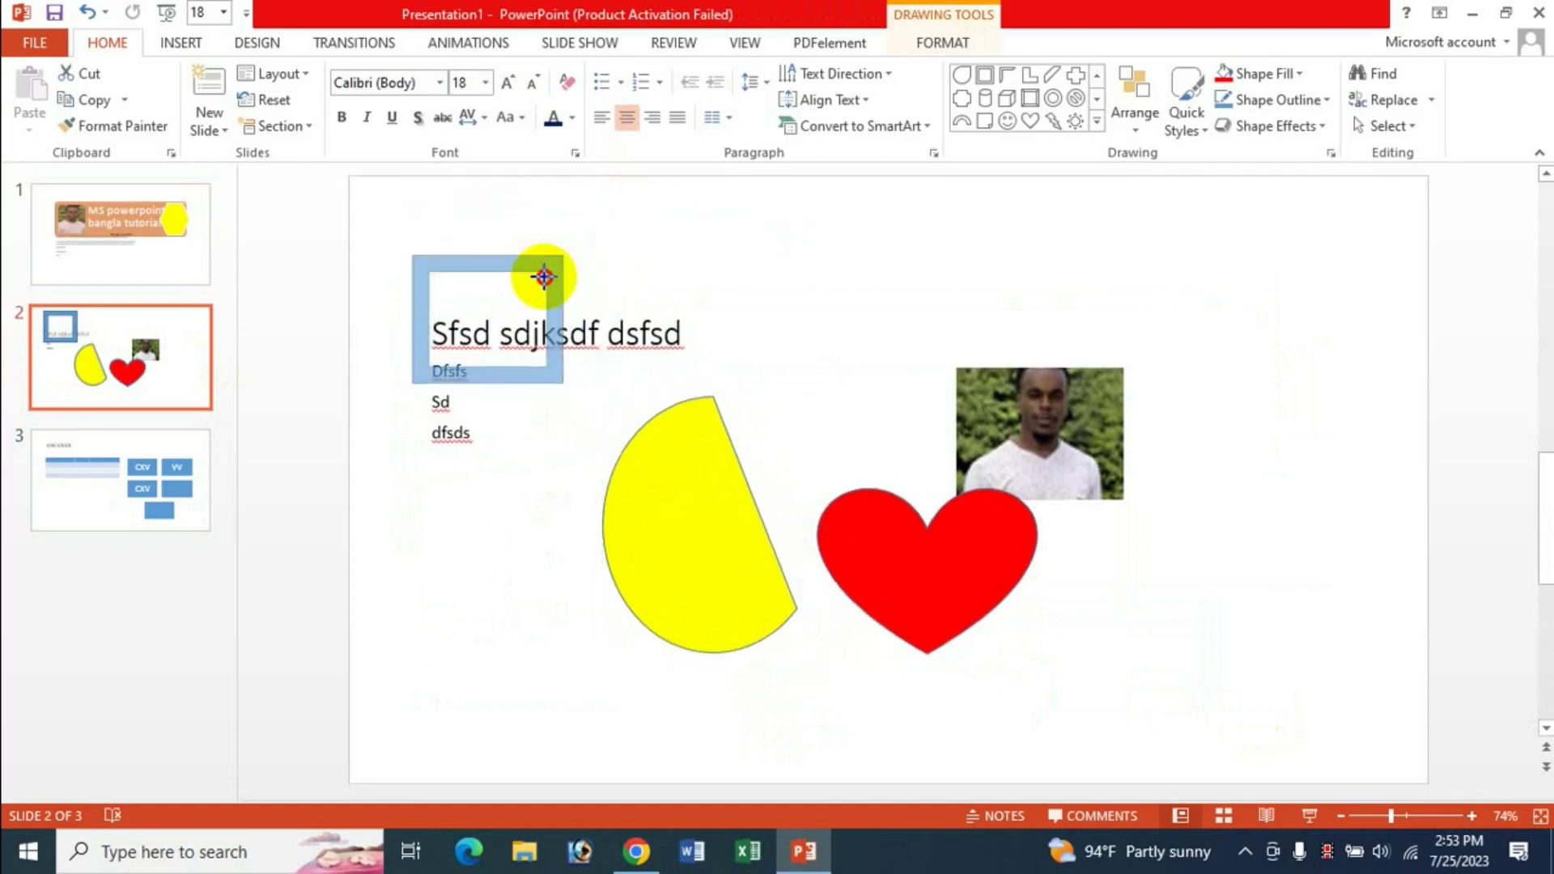
click(642, 485)
drag(732, 559, 599, 468)
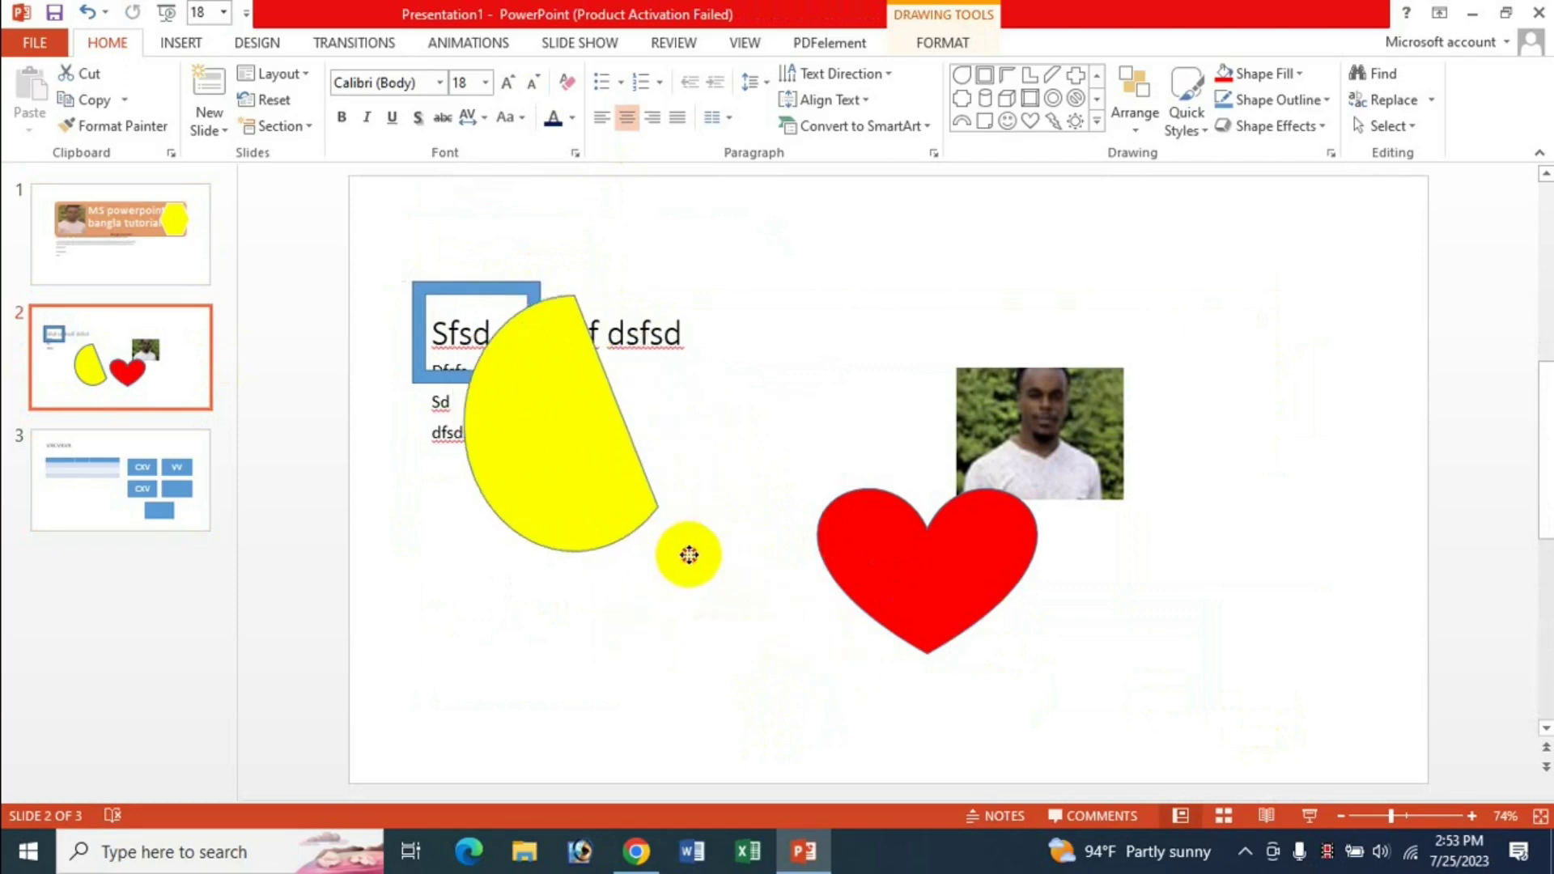
drag(690, 561, 584, 448)
Shrink the heart, place it below the pie, then select frame, pie and heart together.
click(902, 548)
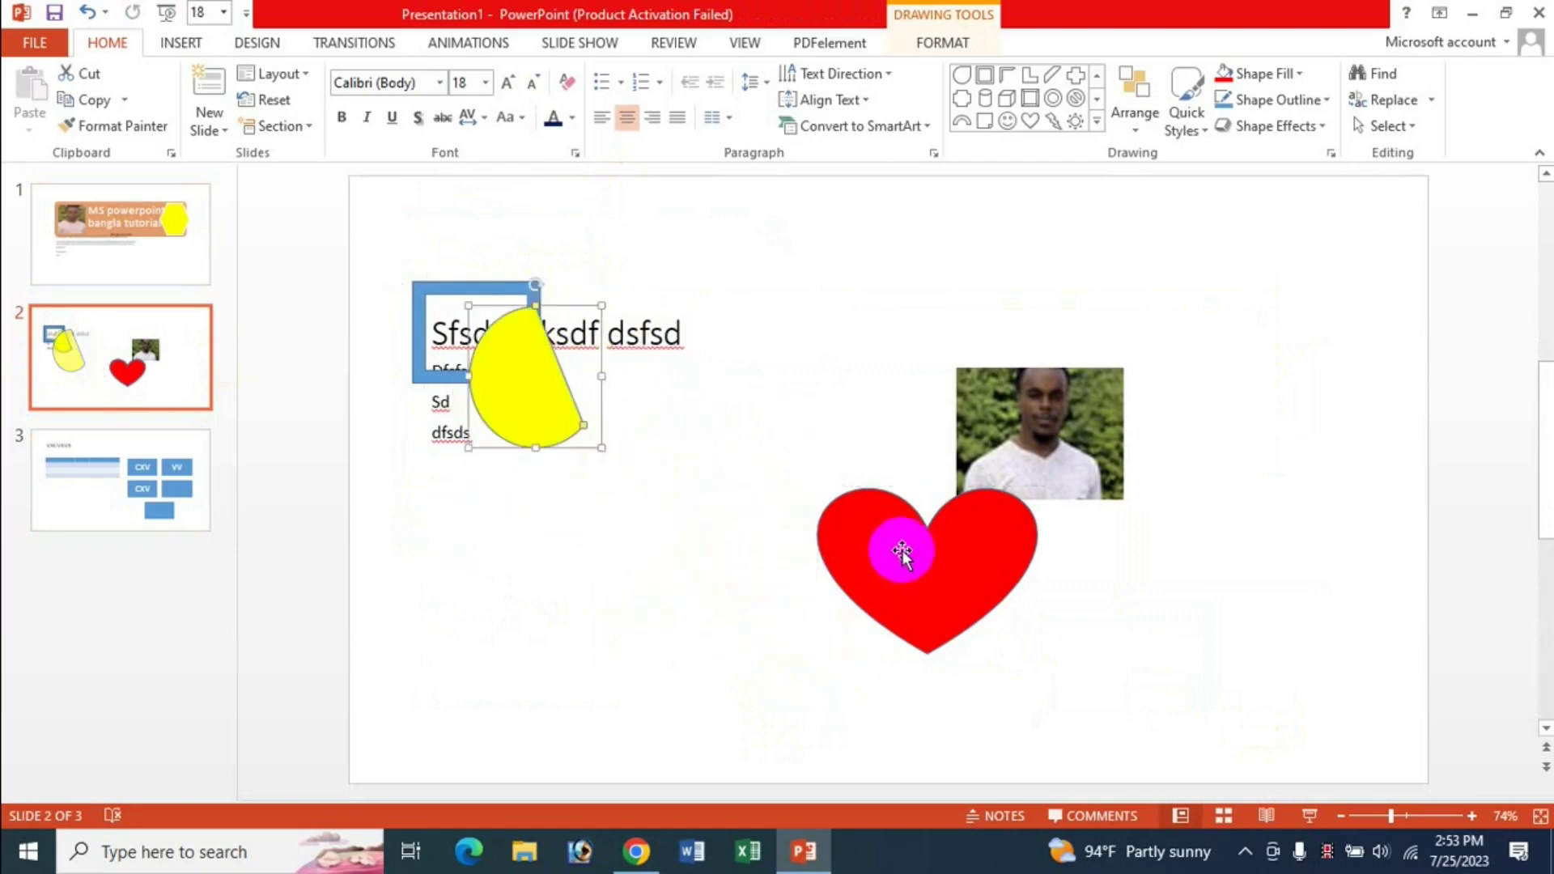
mouse_move(1032, 654)
mouse_down()
mouse_move(938, 593)
mouse_move(690, 570)
mouse_up()
drag(544, 425, 642, 452)
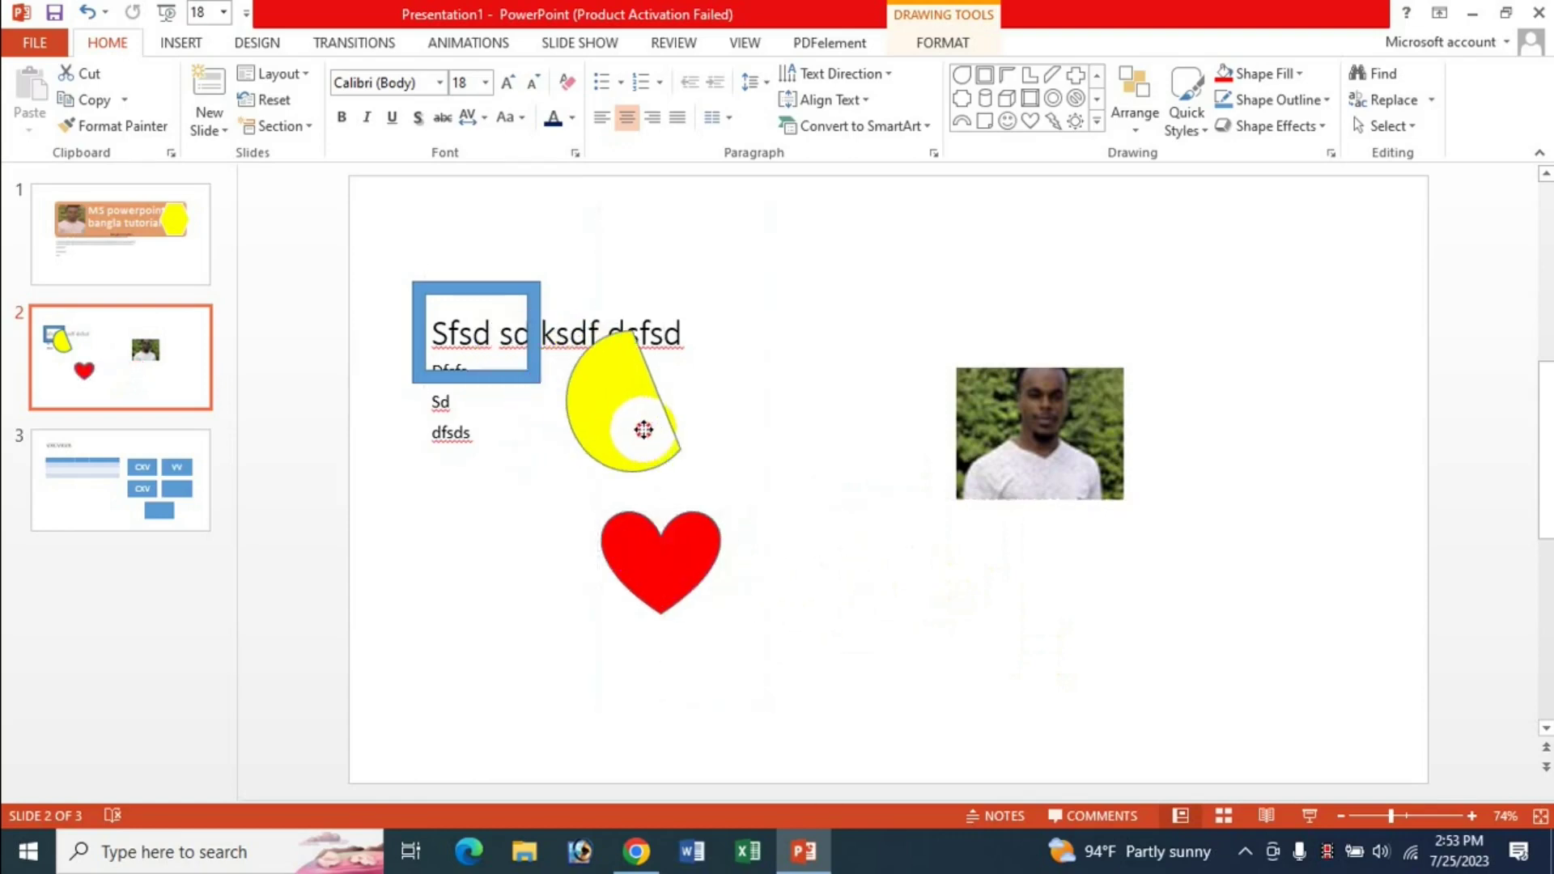
drag(697, 571, 749, 612)
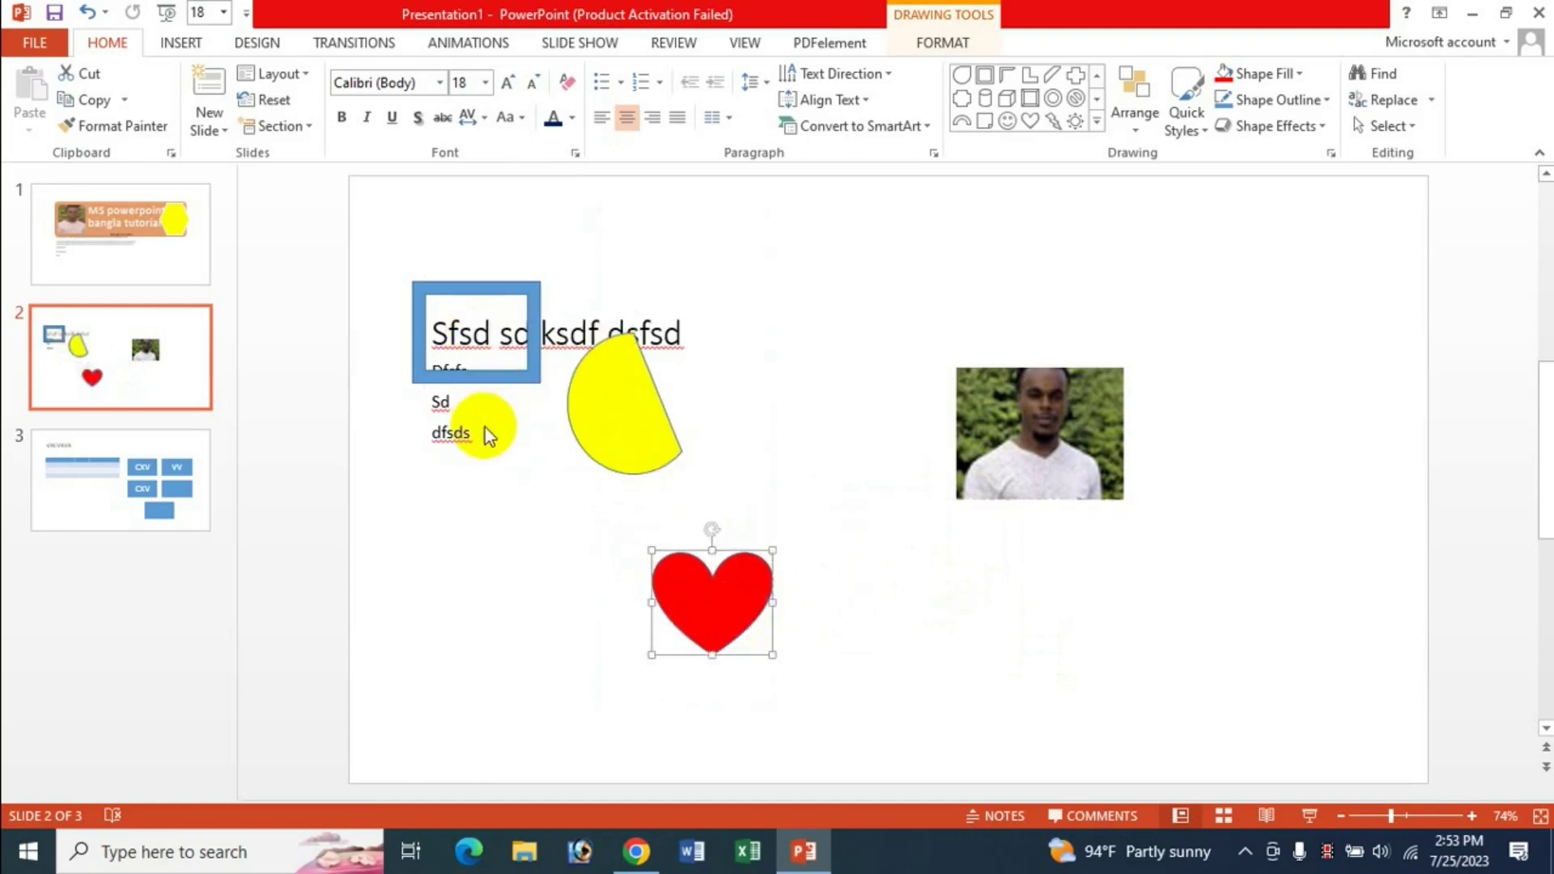
drag(610, 430, 609, 450)
click(503, 283)
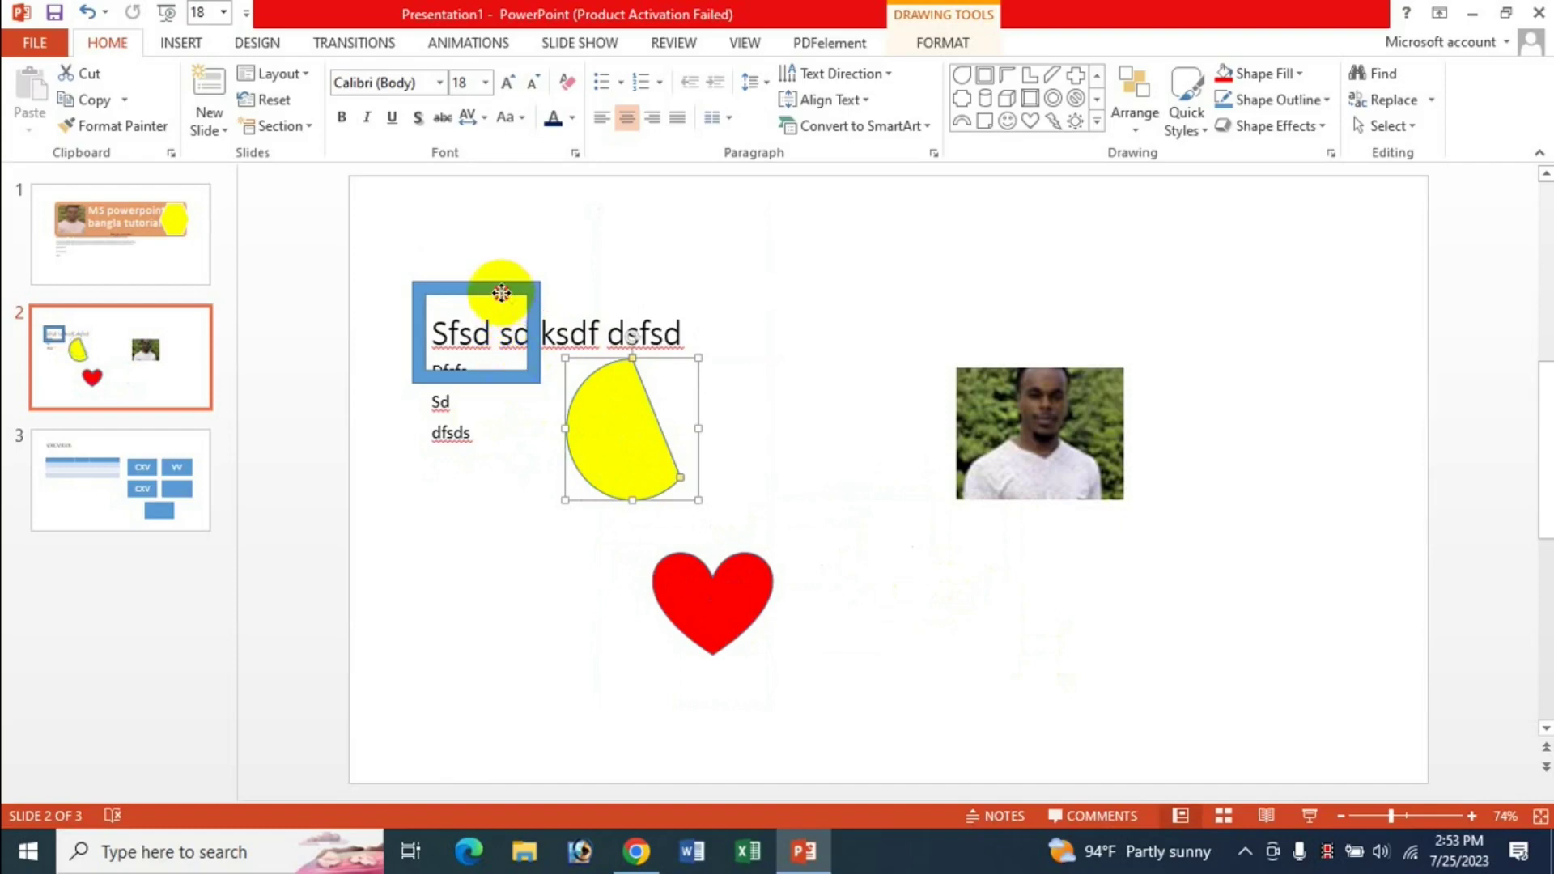
shift+click(590, 423)
shift+click(722, 587)
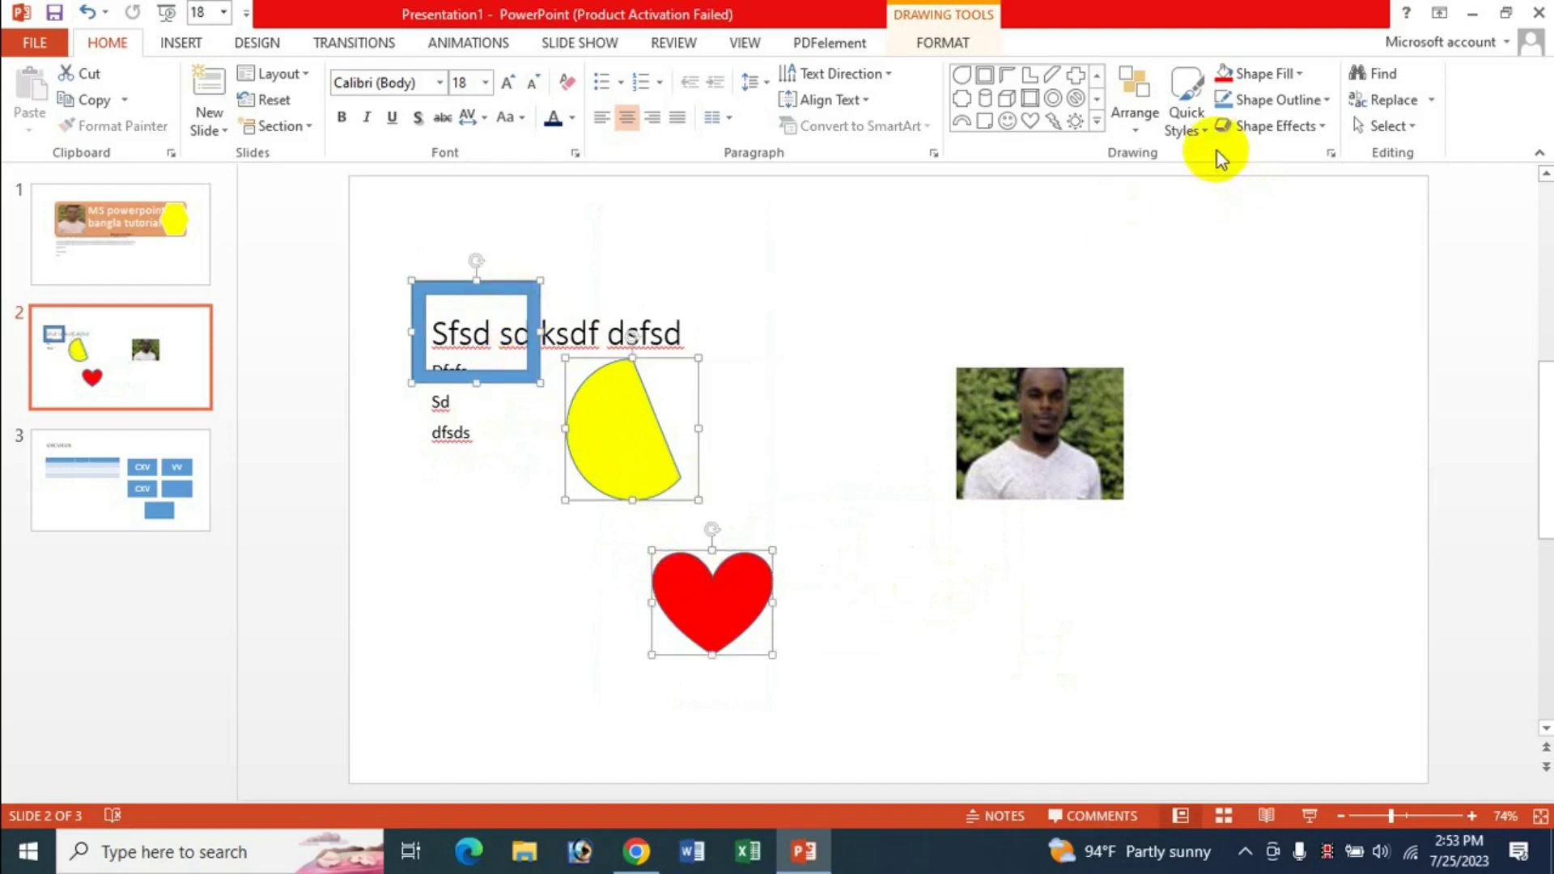
Try Align Left and Align Right on the three shapes, then settle on Align Center.
click(1138, 126)
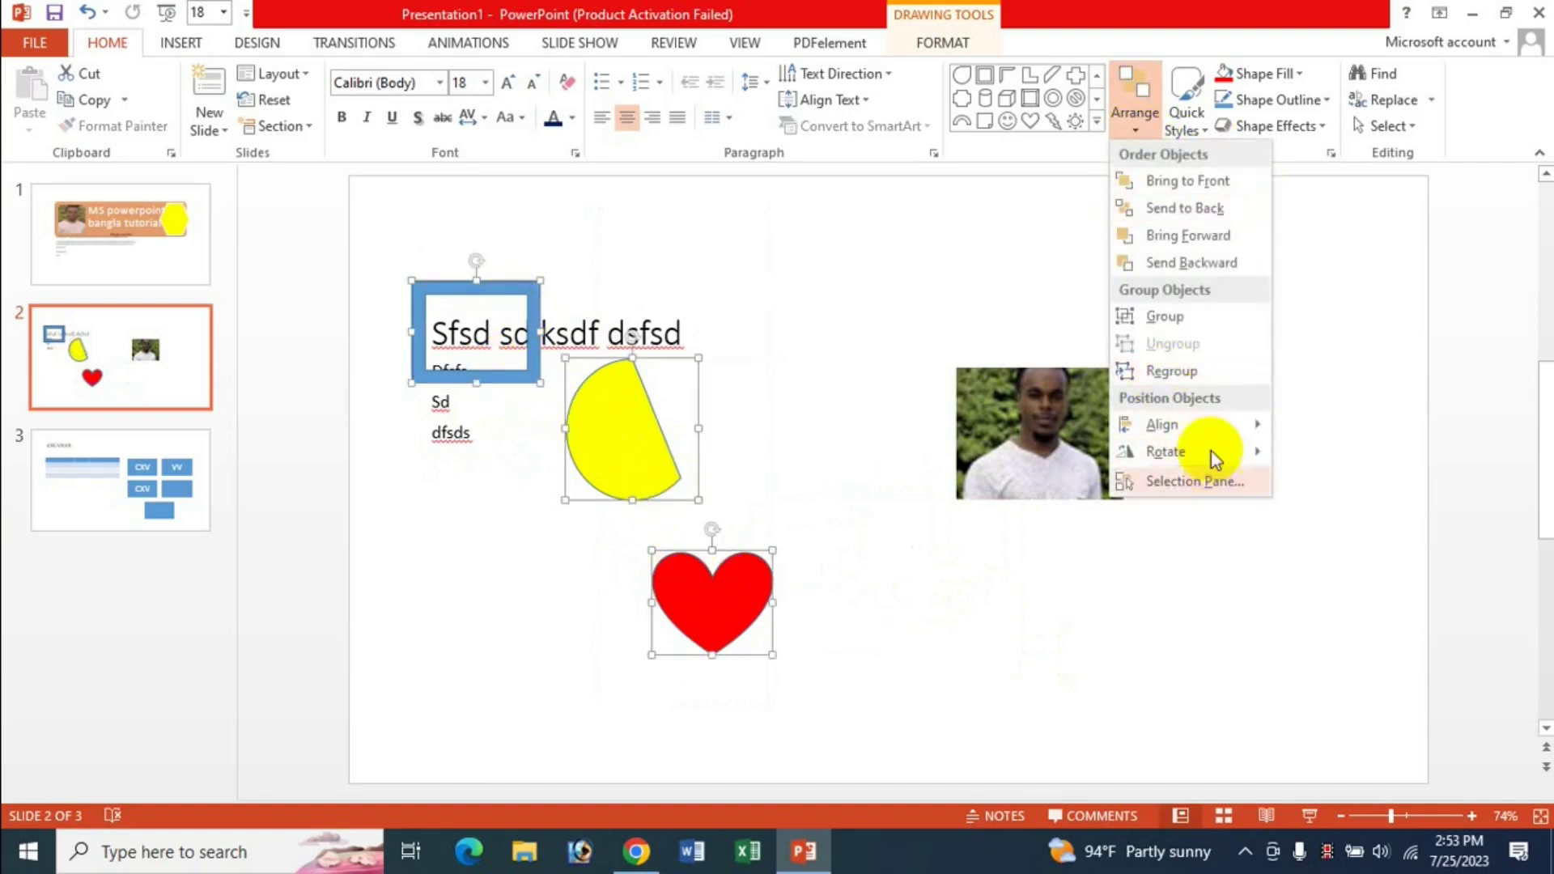
click(1393, 433)
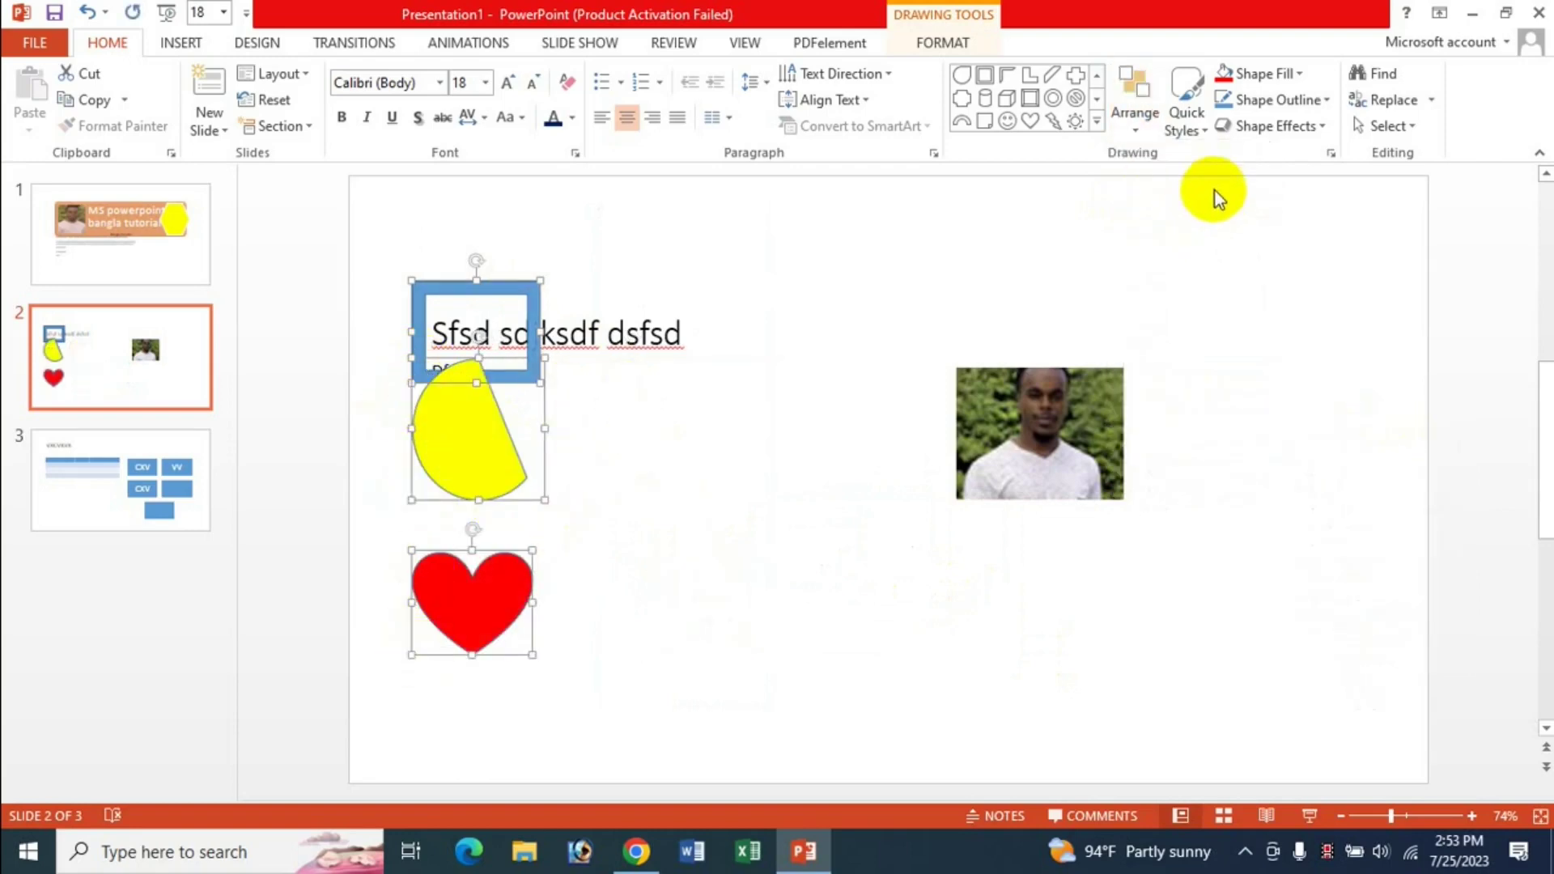
click(1136, 104)
mouse_move(1162, 425)
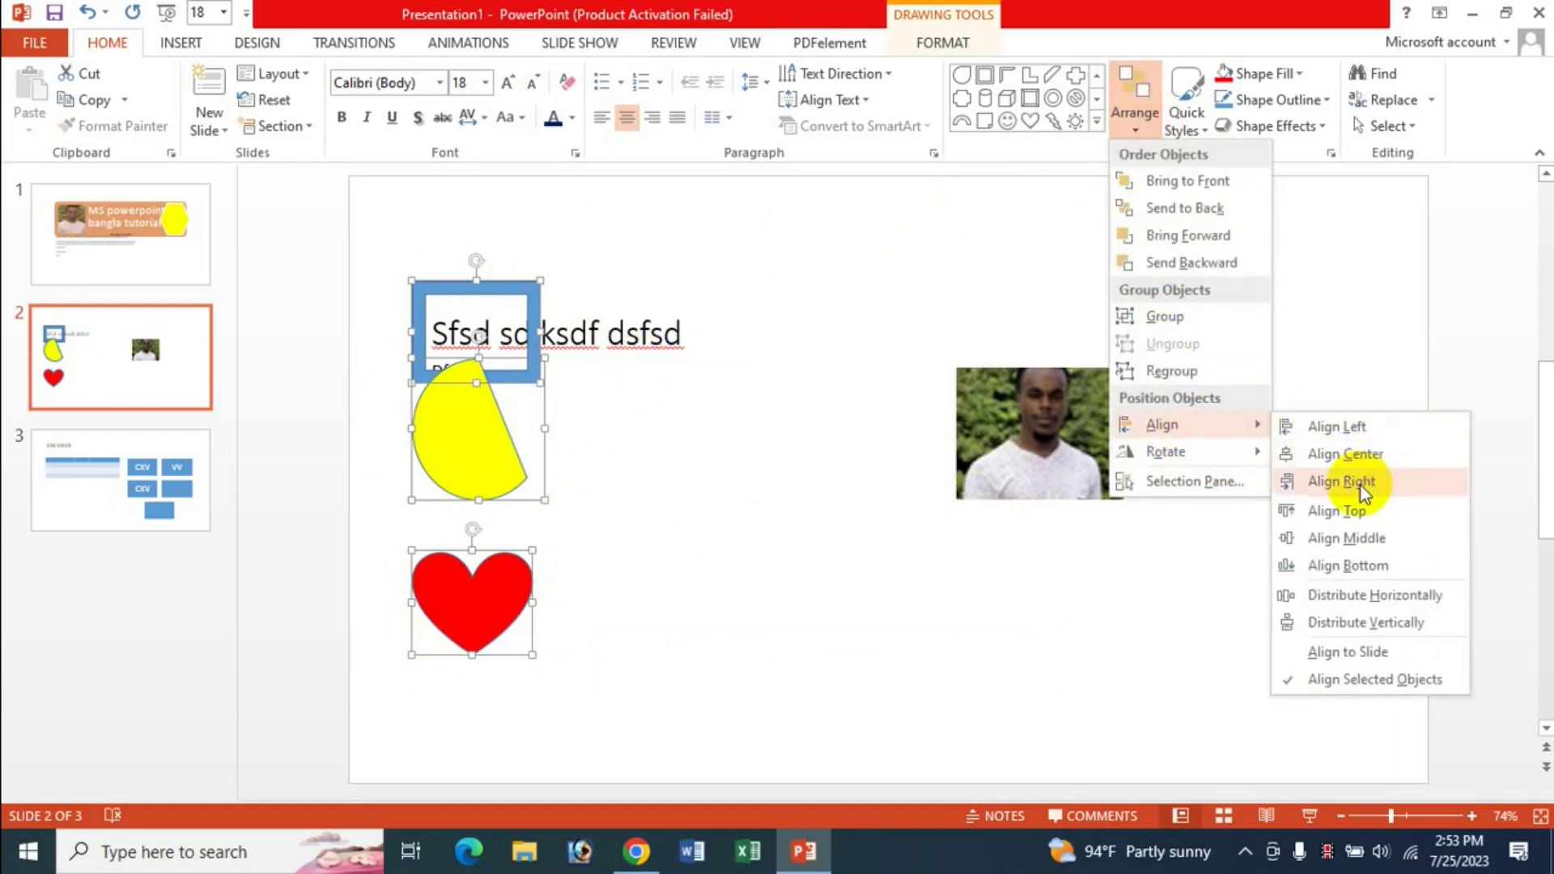
click(1363, 486)
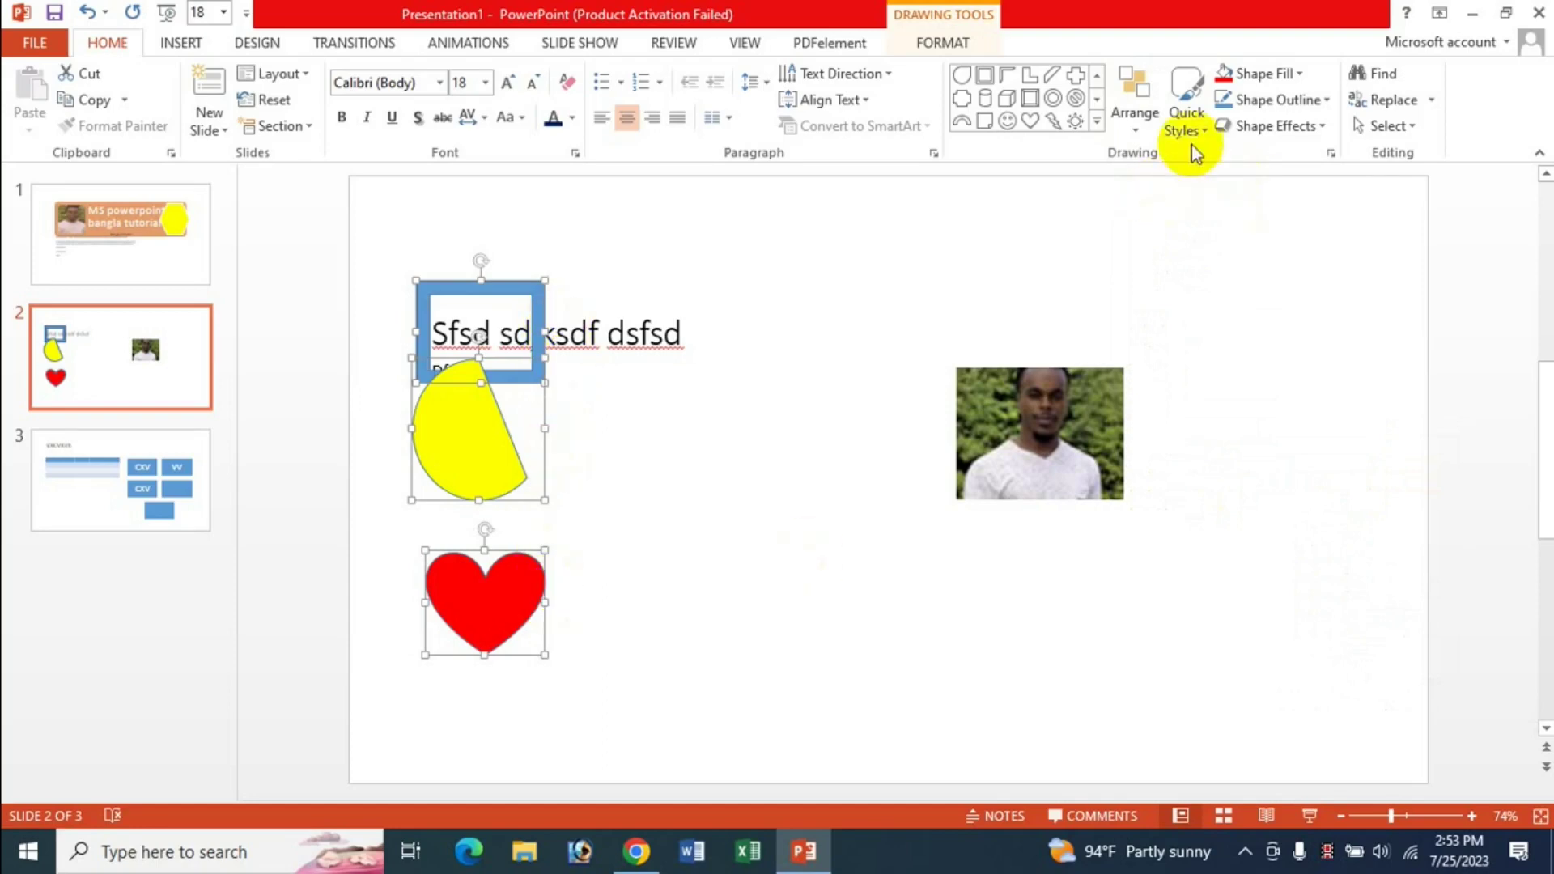
click(1138, 130)
mouse_move(1163, 425)
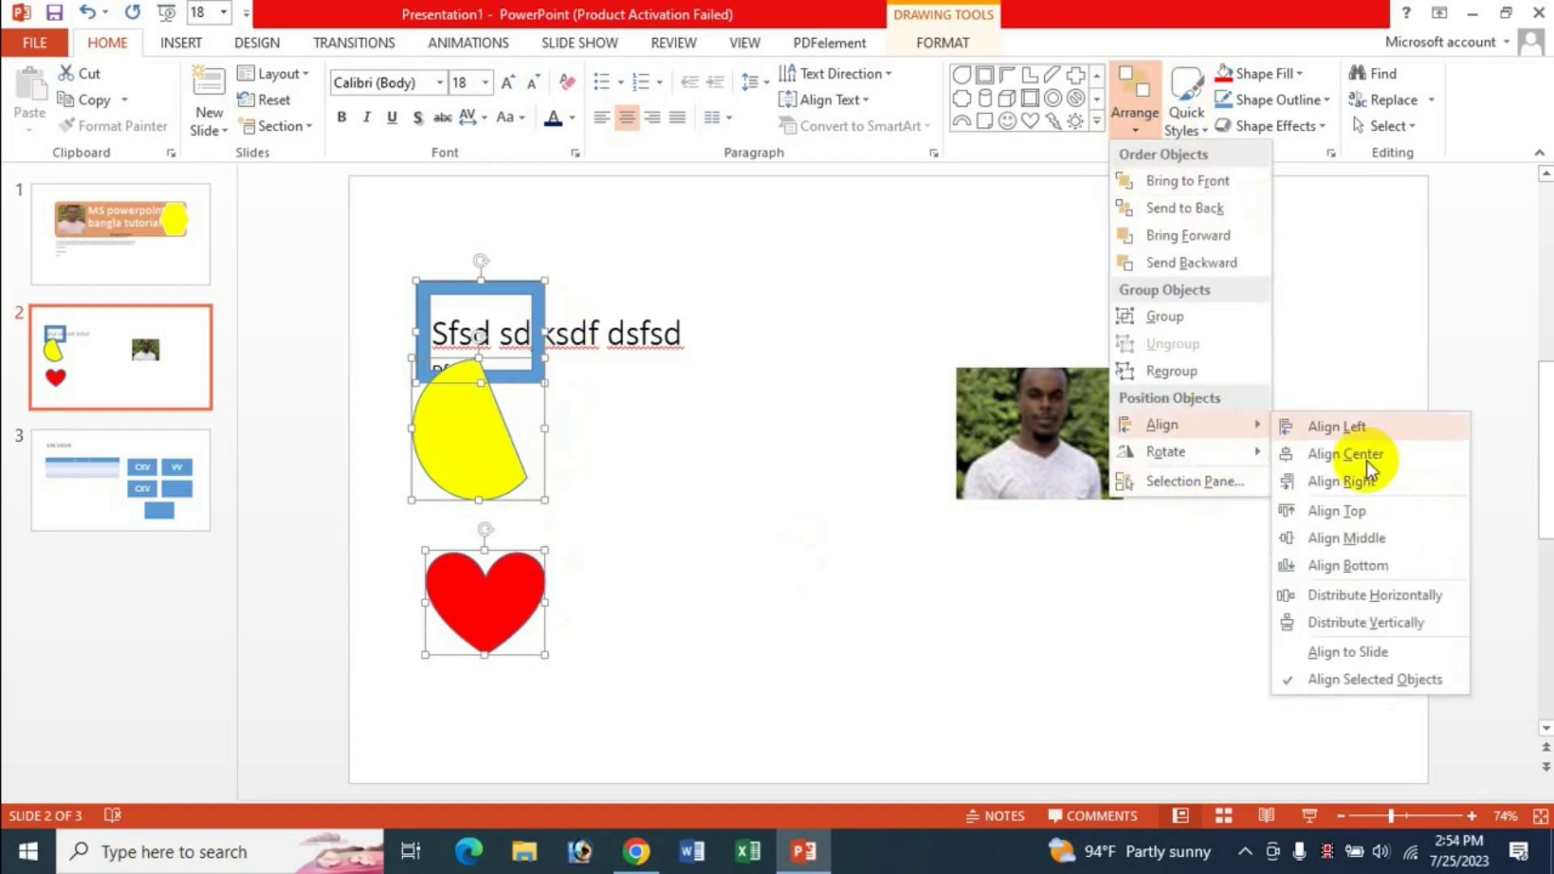
click(1355, 463)
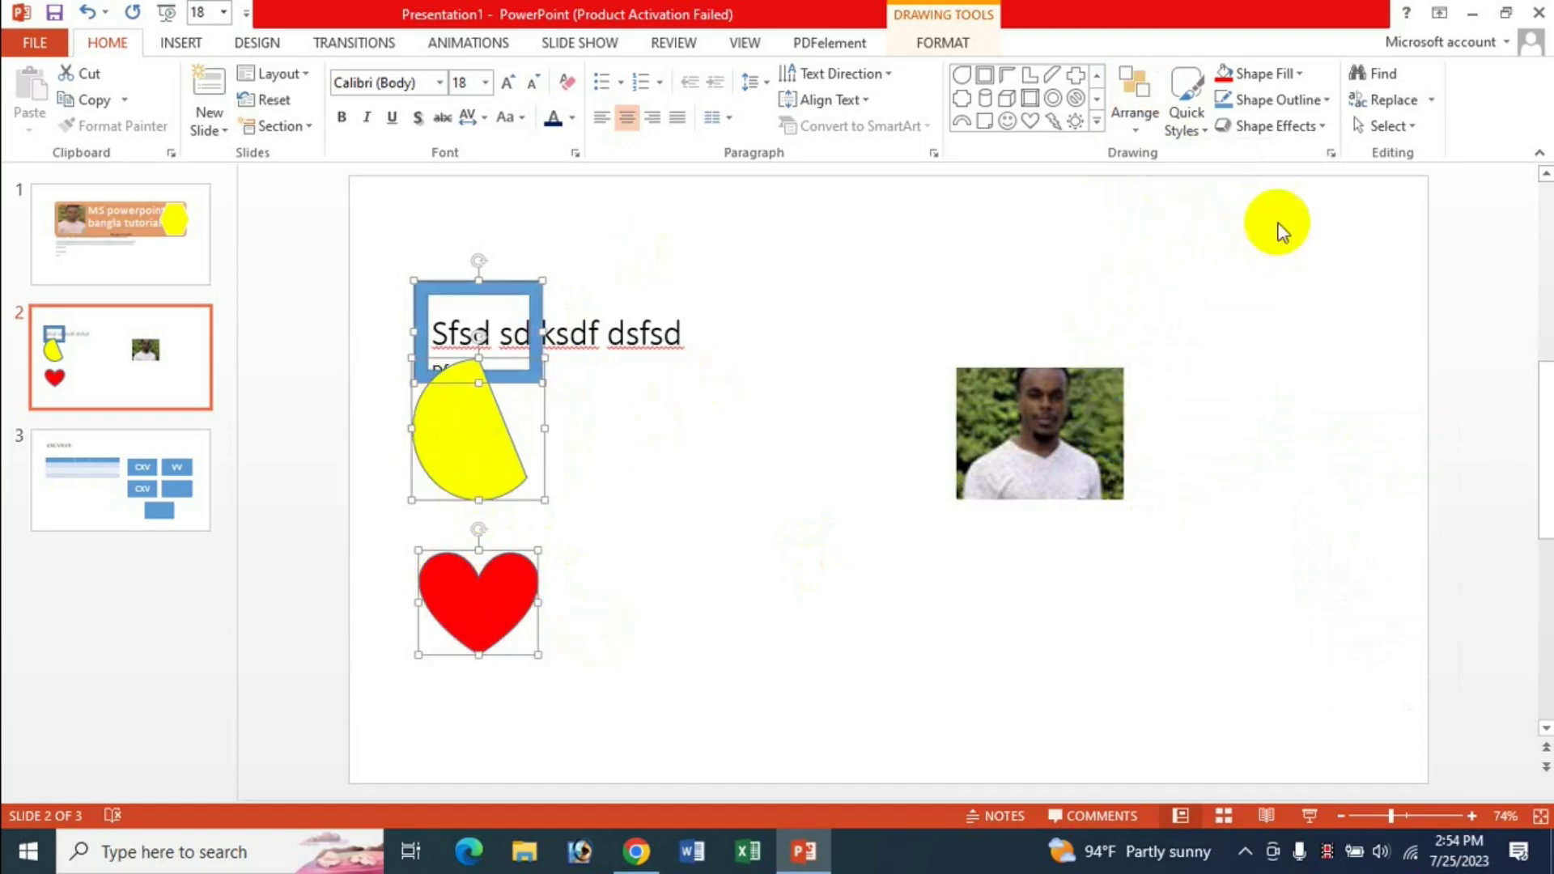
click(646, 463)
Drag the yellow pie and heart to the right and select all three shapes.
drag(489, 455, 683, 459)
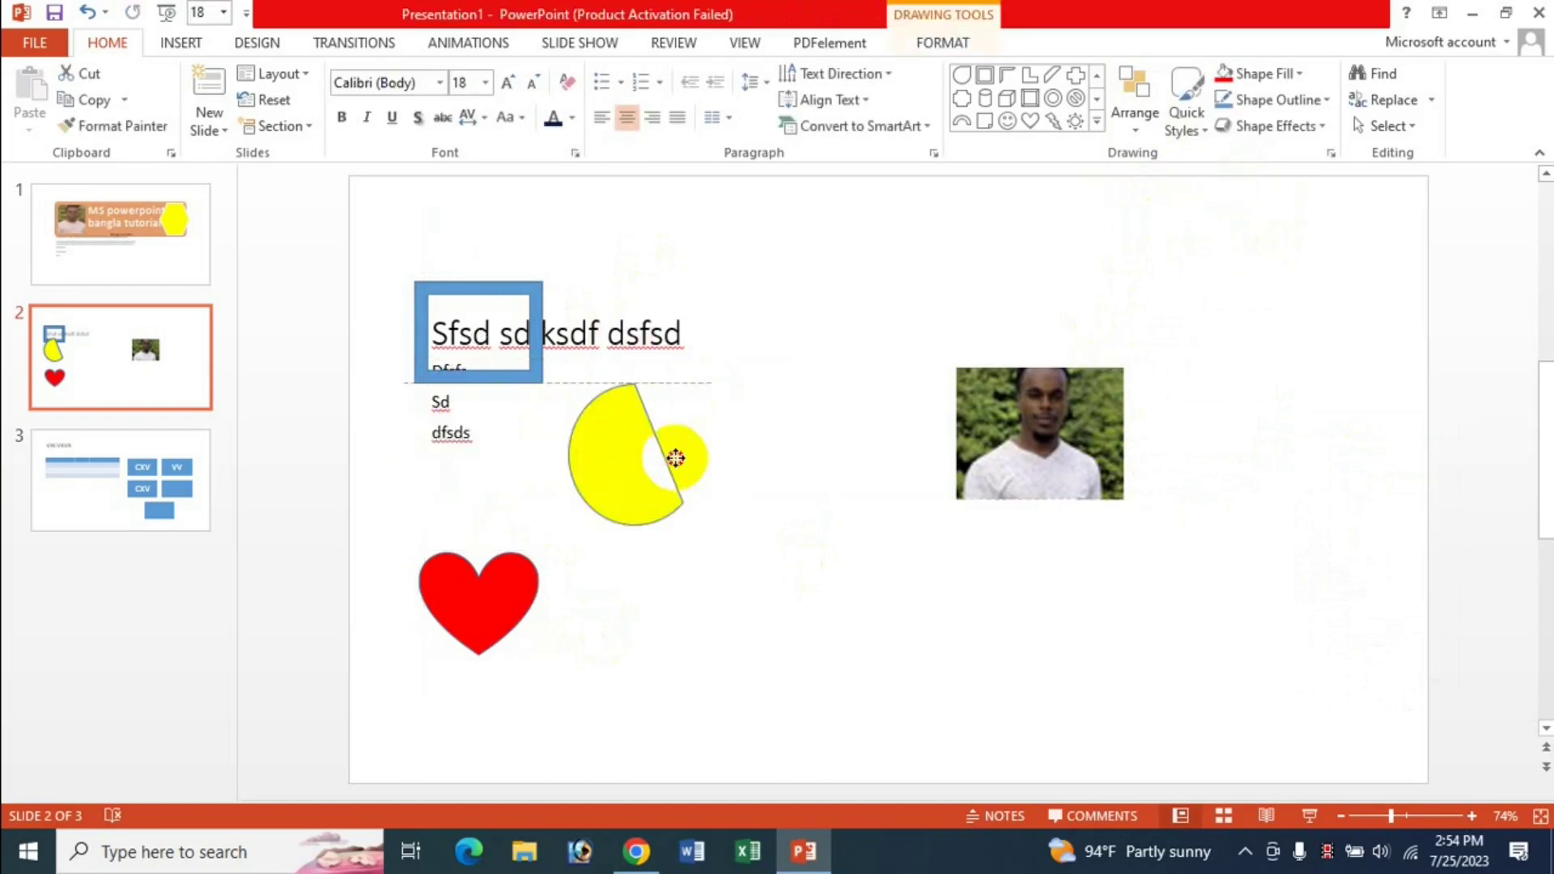
mouse_move(506, 597)
mouse_down()
mouse_move(743, 612)
mouse_move(939, 578)
mouse_up()
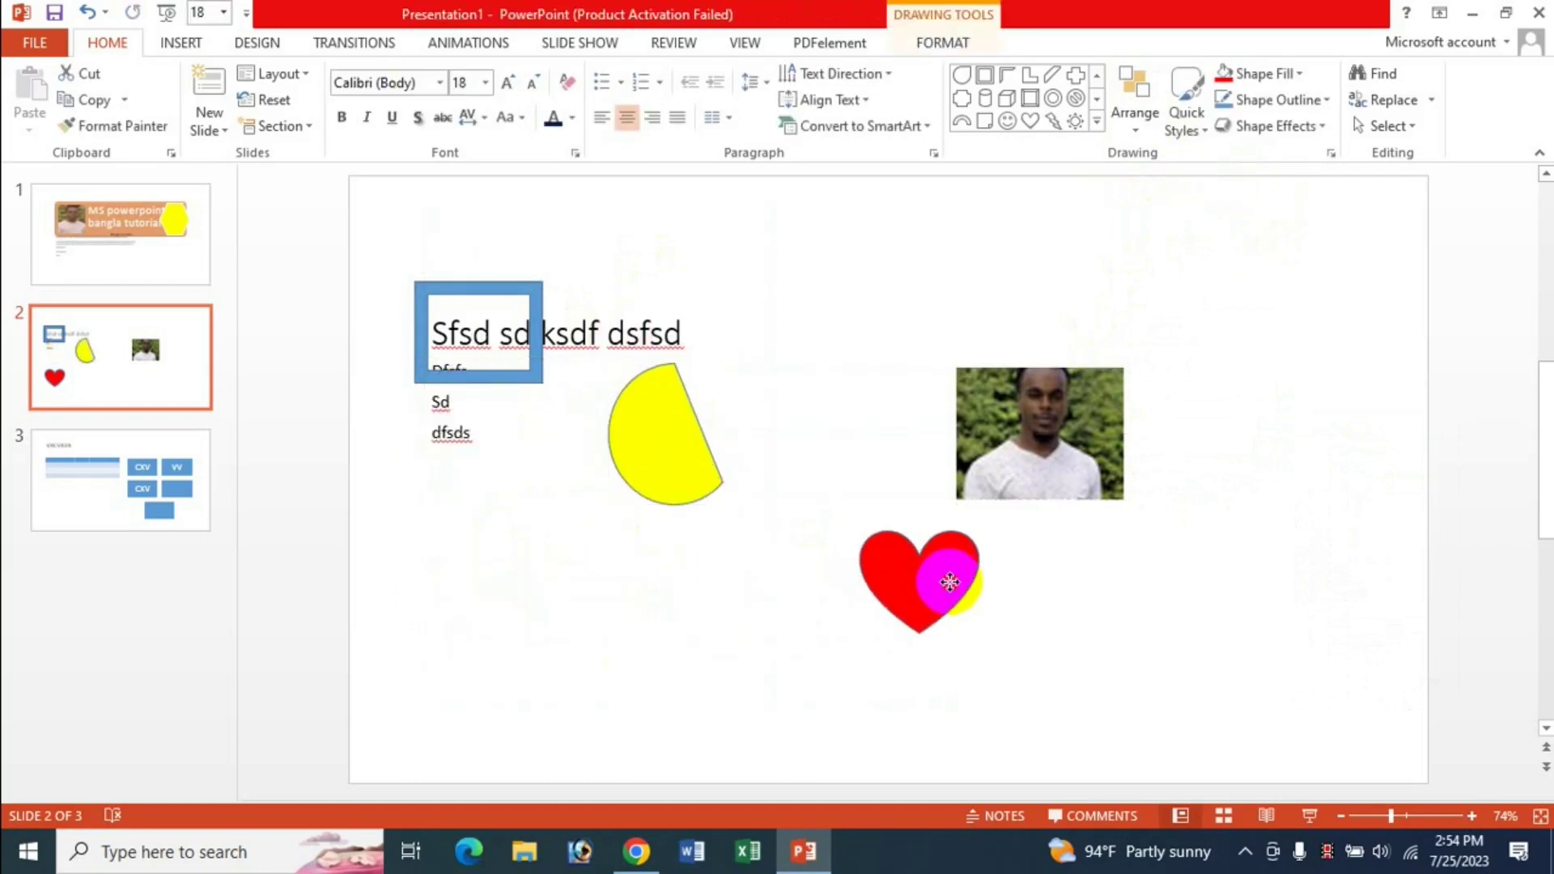
click(485, 305)
shift+click(716, 447)
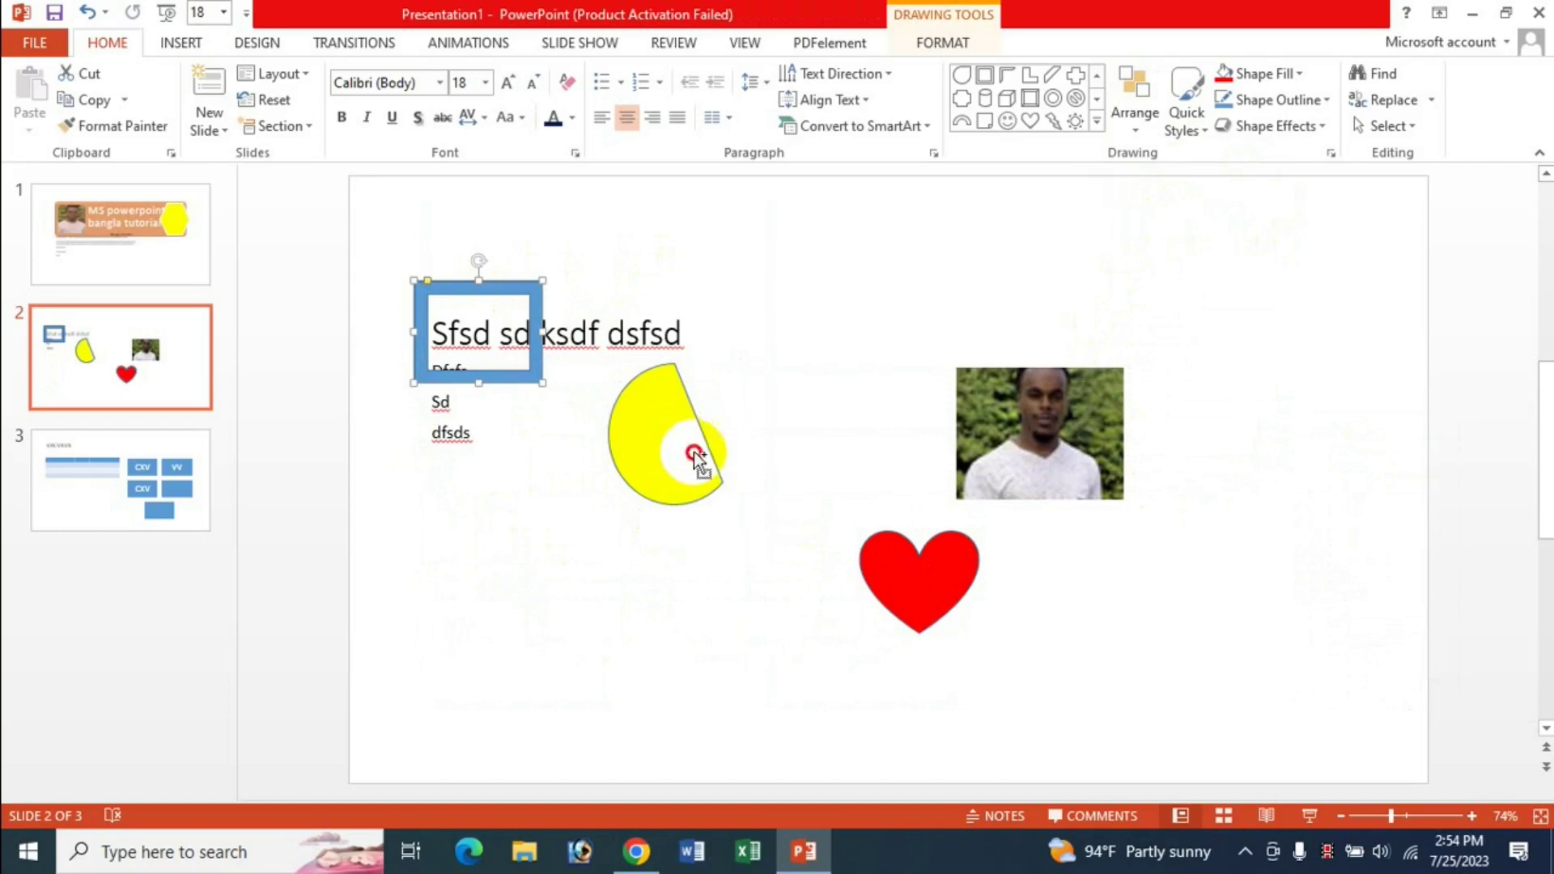
shift+click(919, 581)
Try Align Top and Align Bottom, then align the three shapes' middles.
click(1134, 120)
mouse_move(1162, 425)
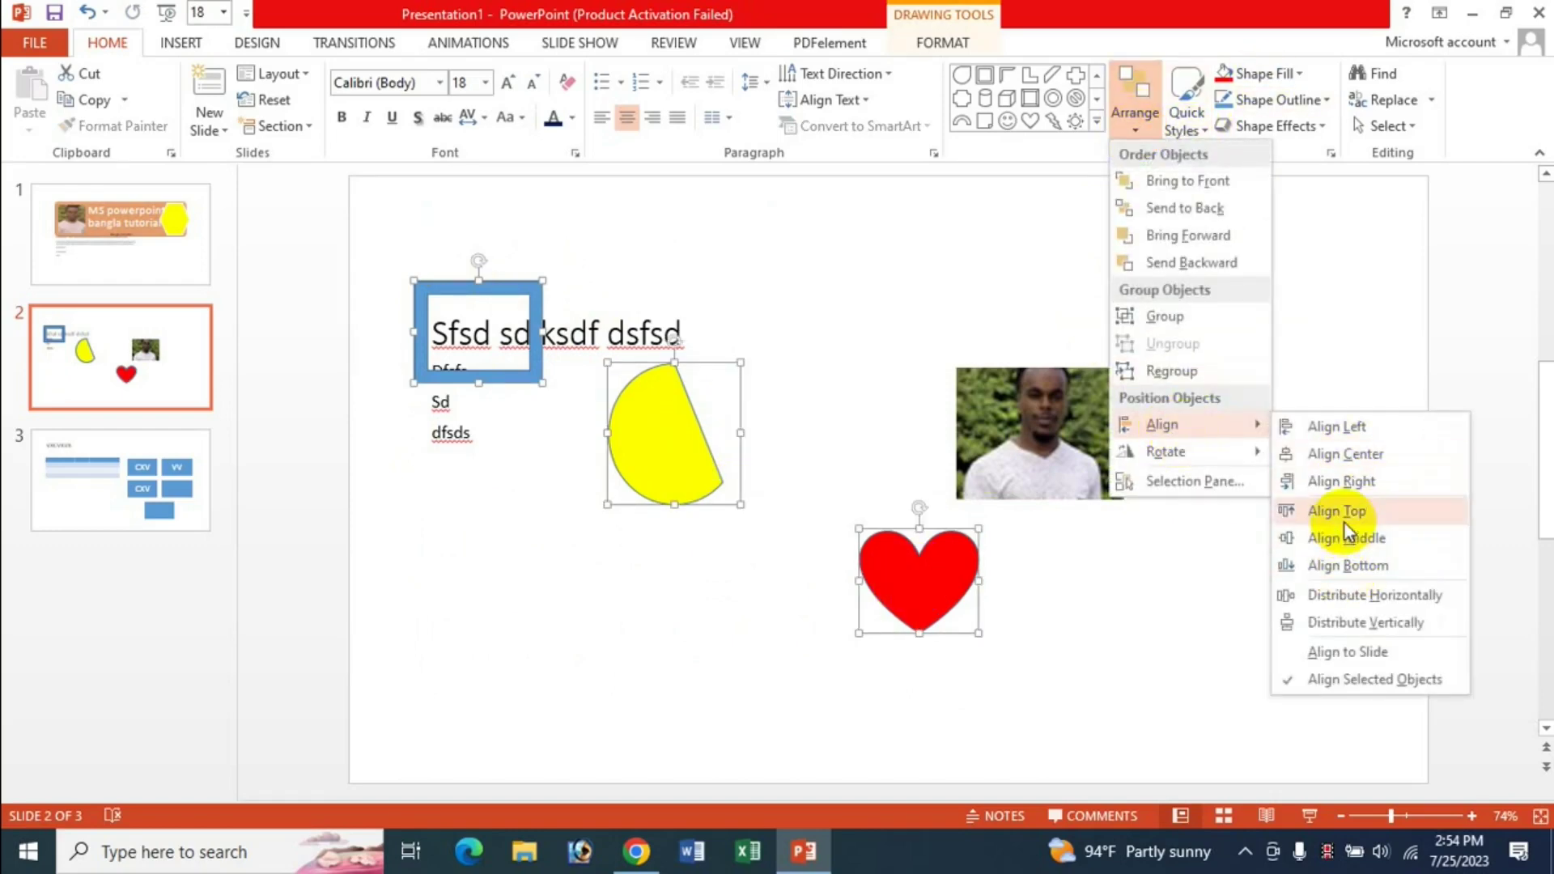
click(1344, 517)
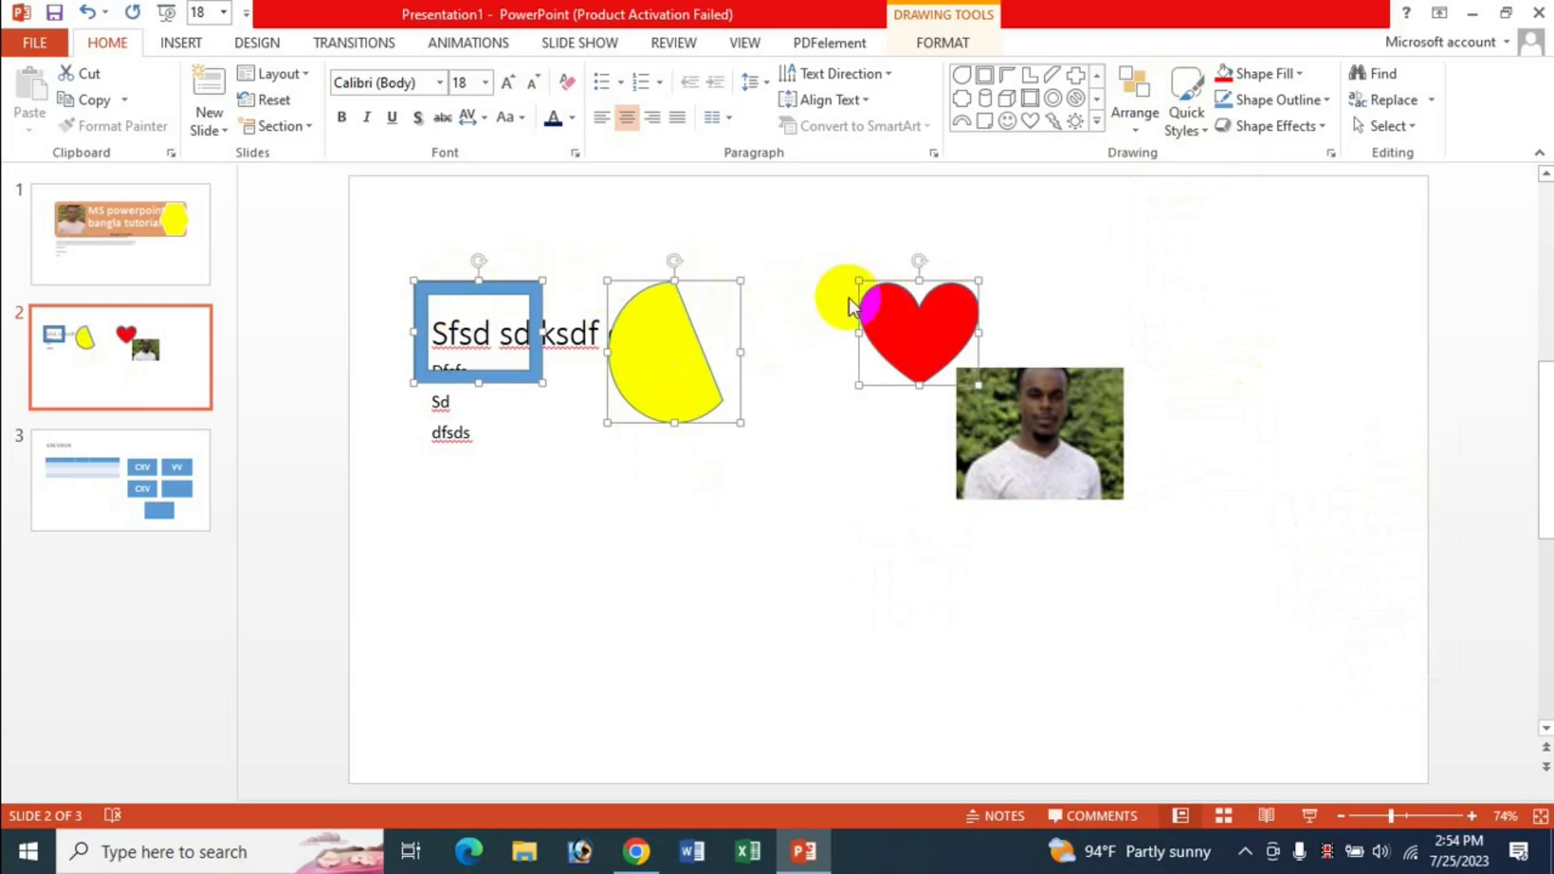
click(1148, 127)
mouse_move(1163, 425)
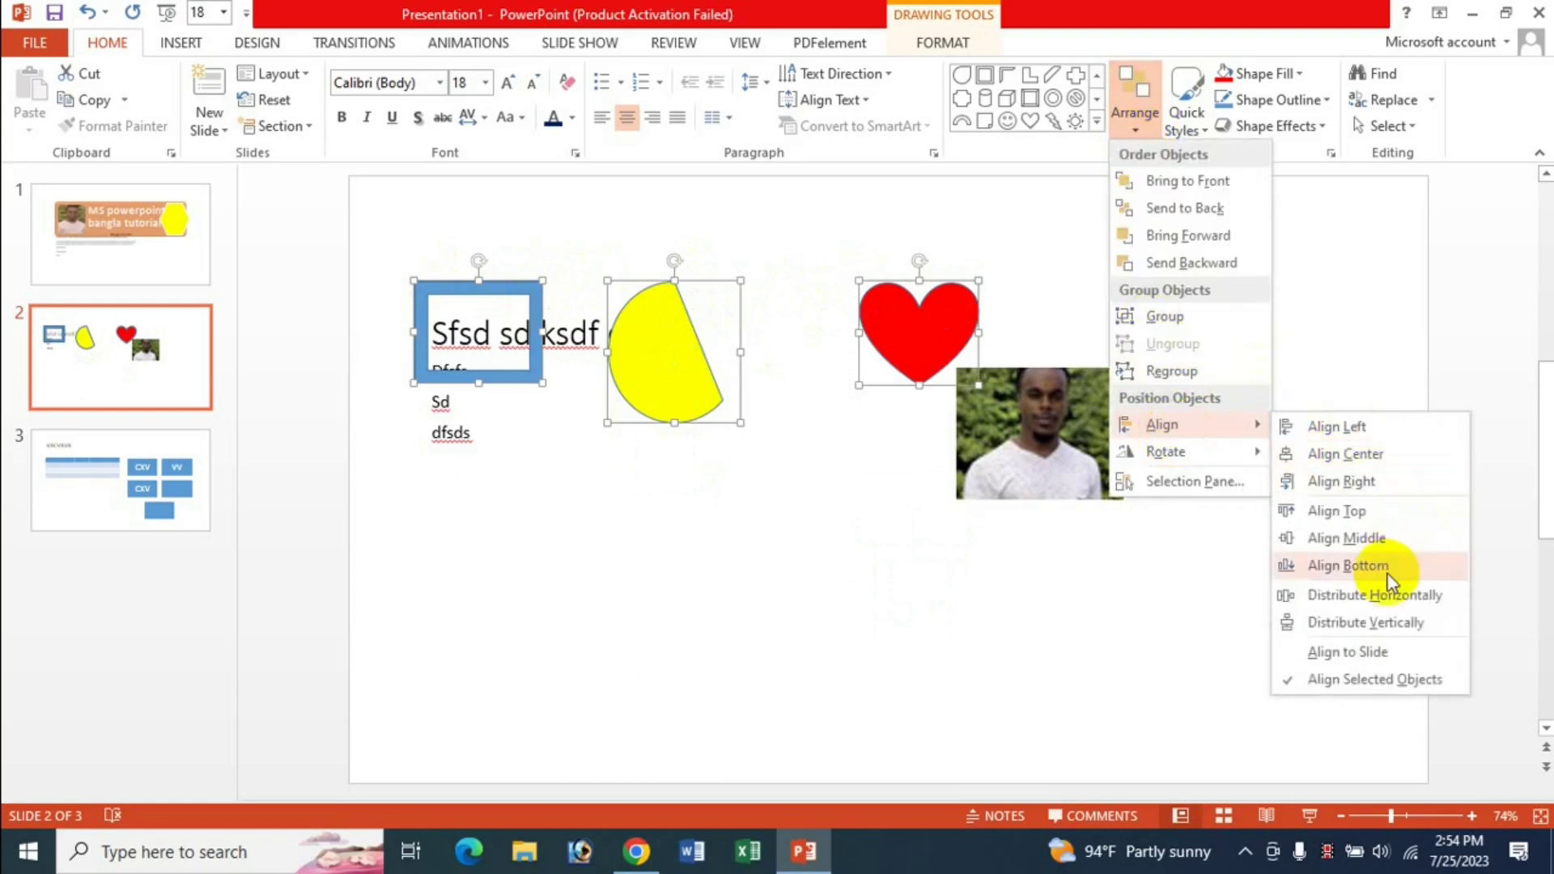
click(1347, 565)
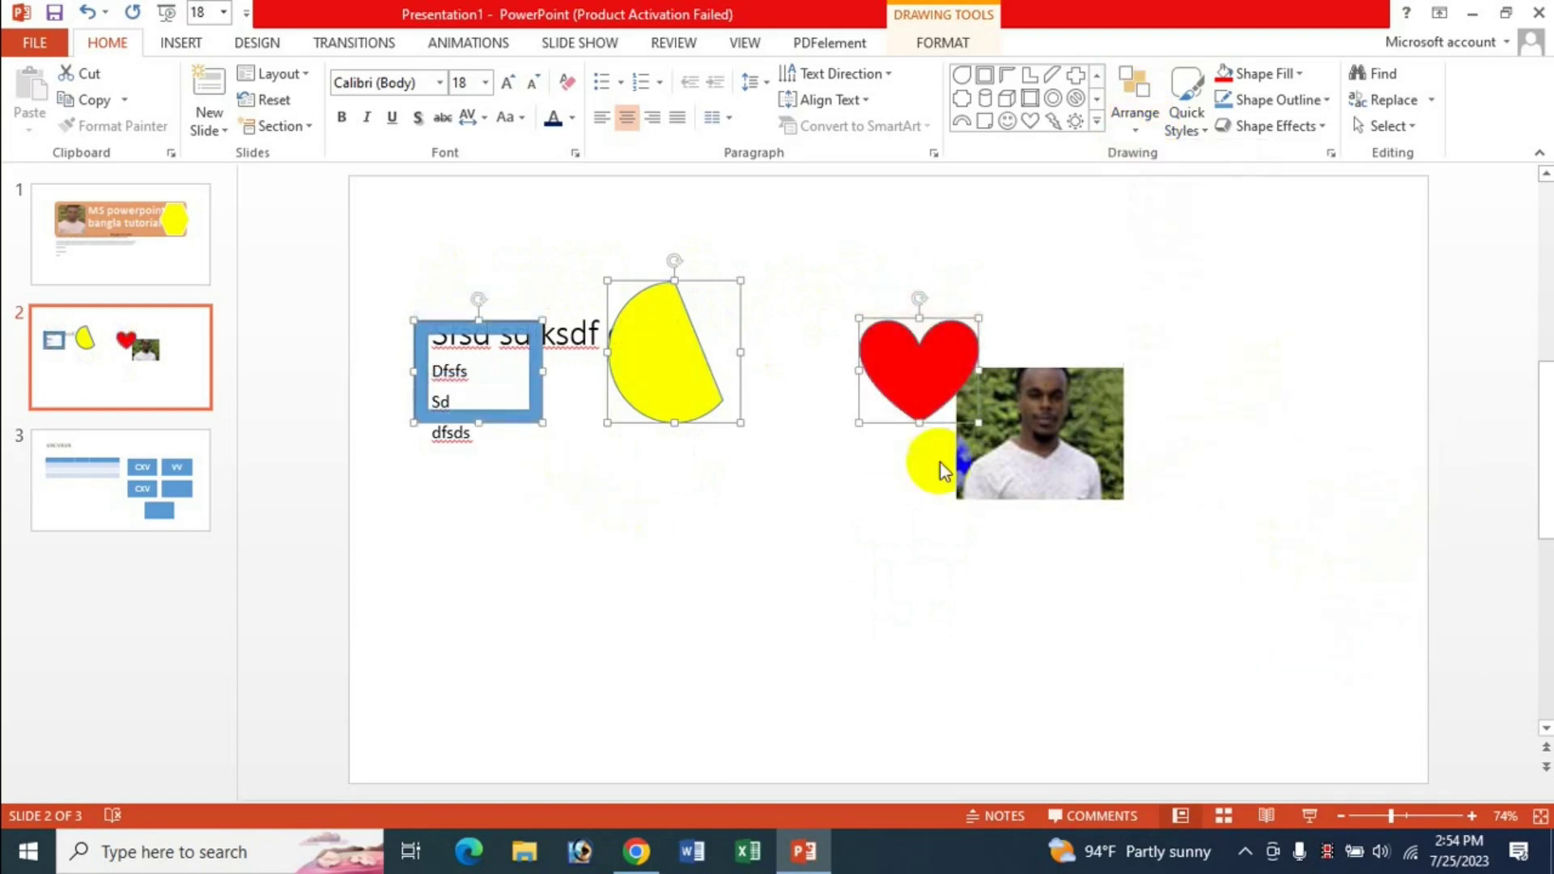
click(1135, 148)
click(1144, 132)
mouse_move(1163, 425)
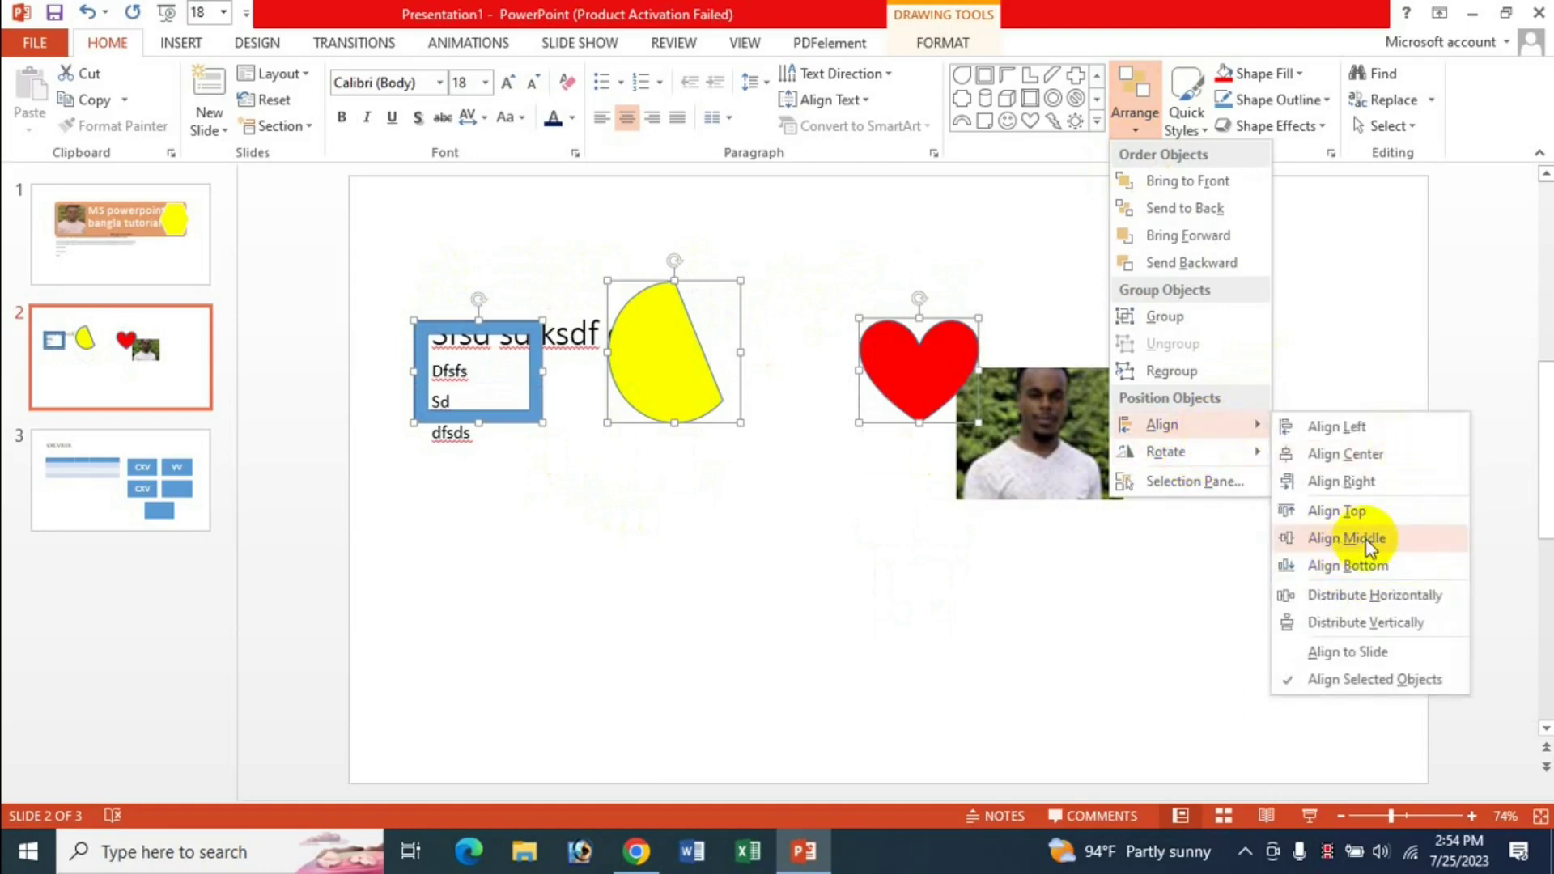
click(1367, 539)
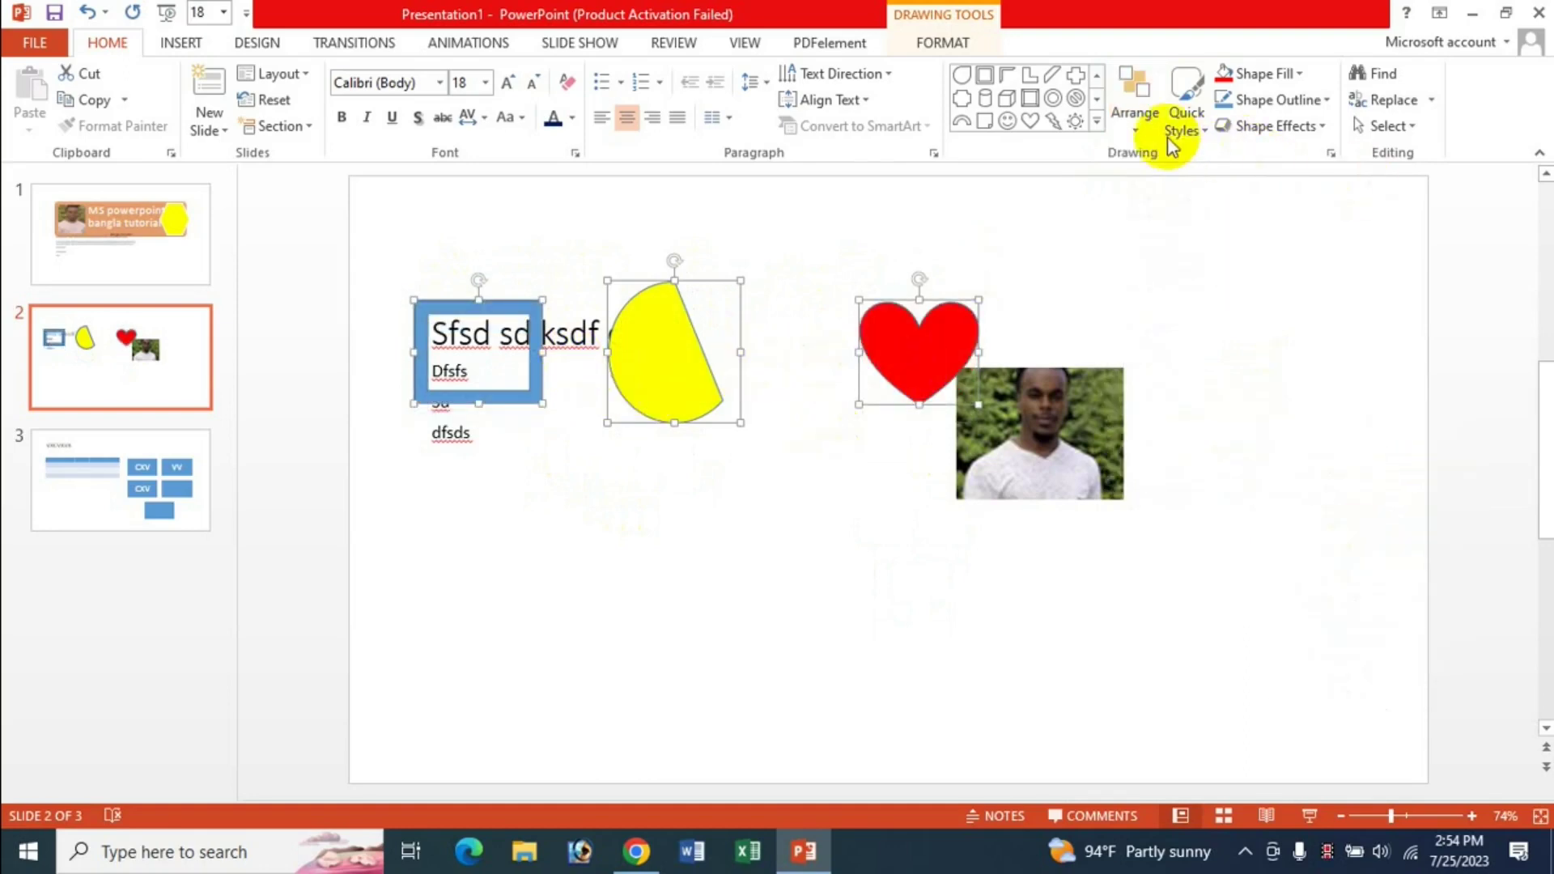
click(1136, 133)
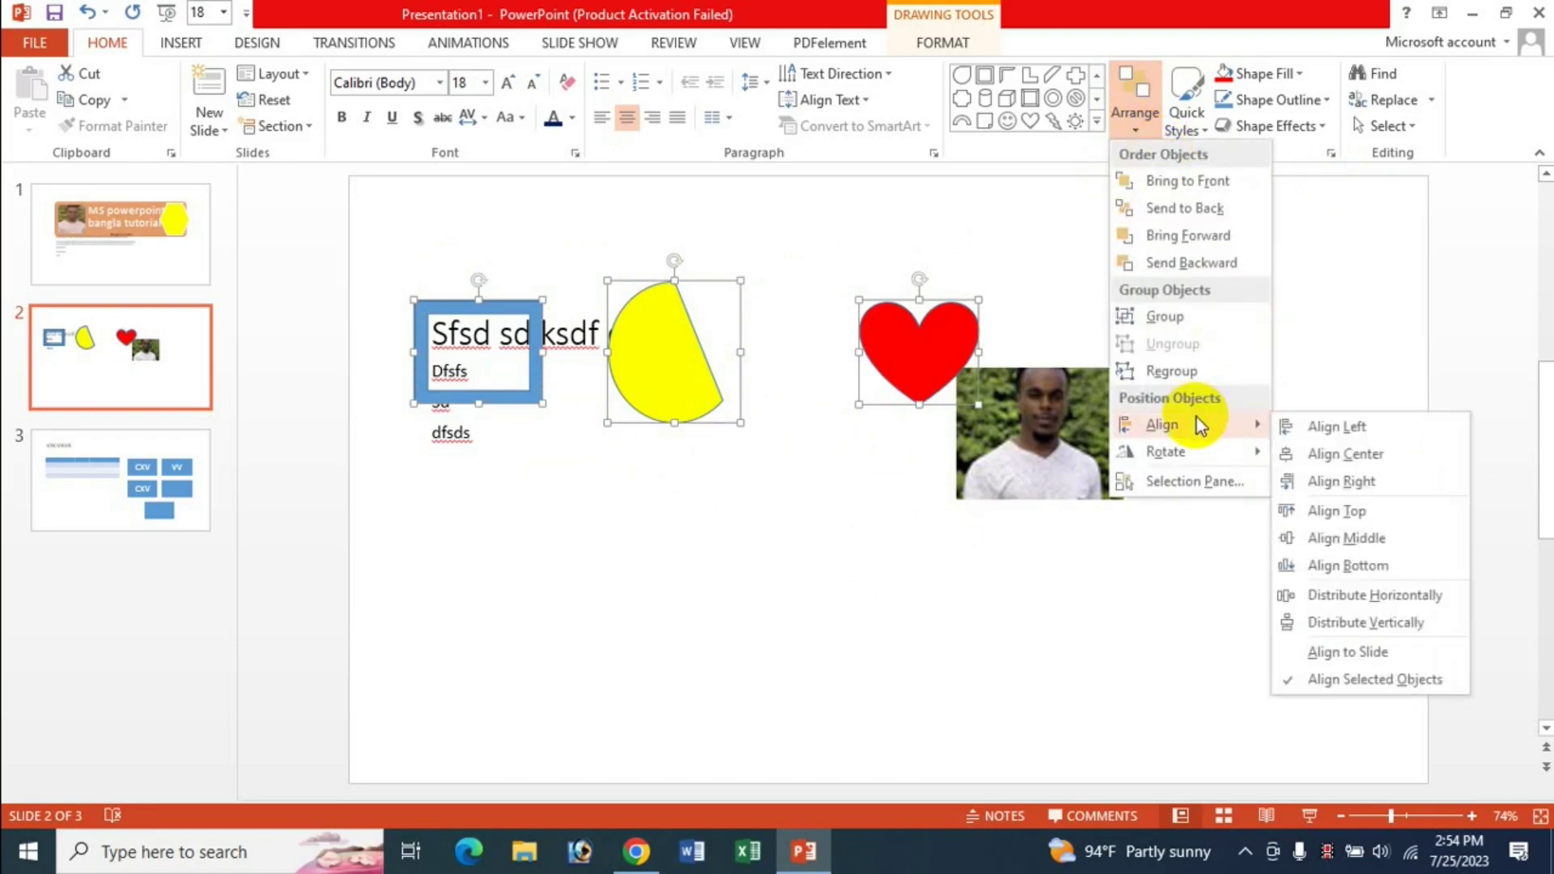
mouse_move(1163, 424)
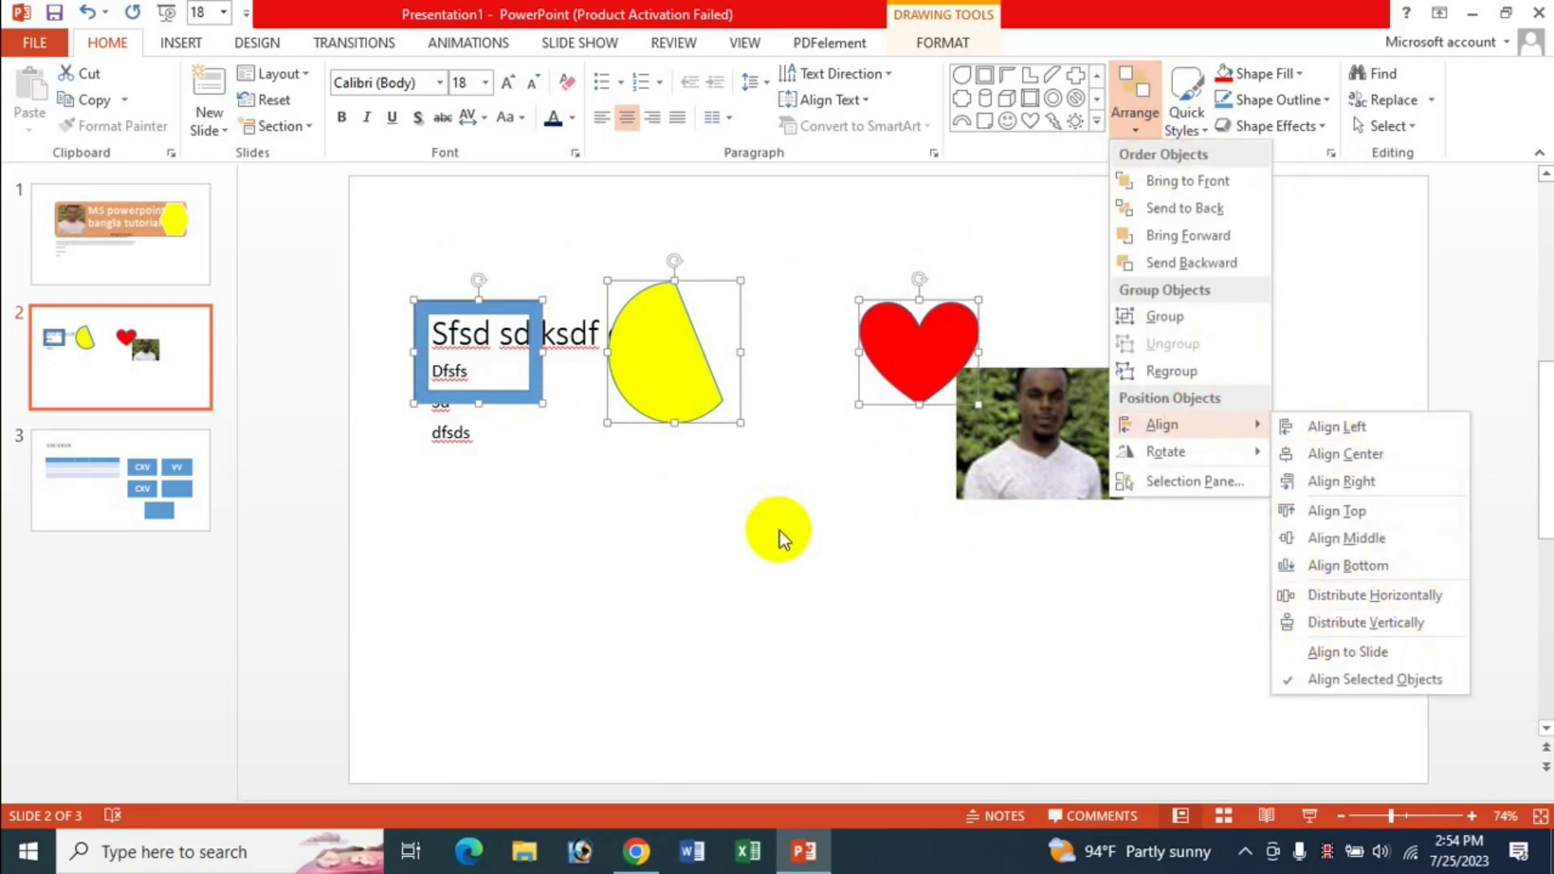
Apply Distribute Horizontally to the frame, pie and heart, then clear the selection.
click(1198, 16)
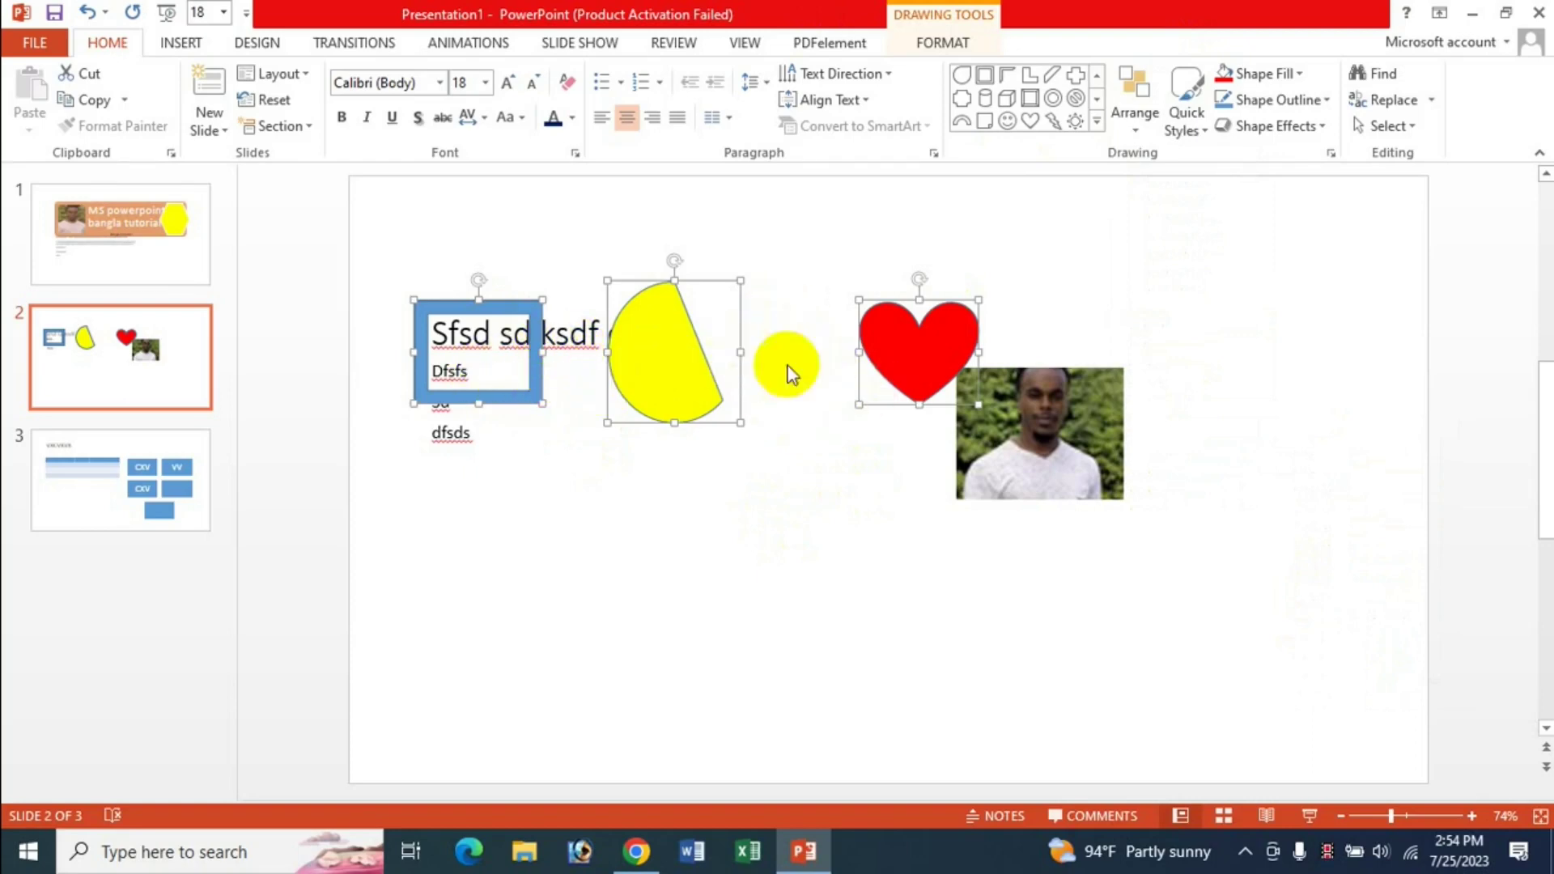
click(1134, 129)
mouse_move(1187, 424)
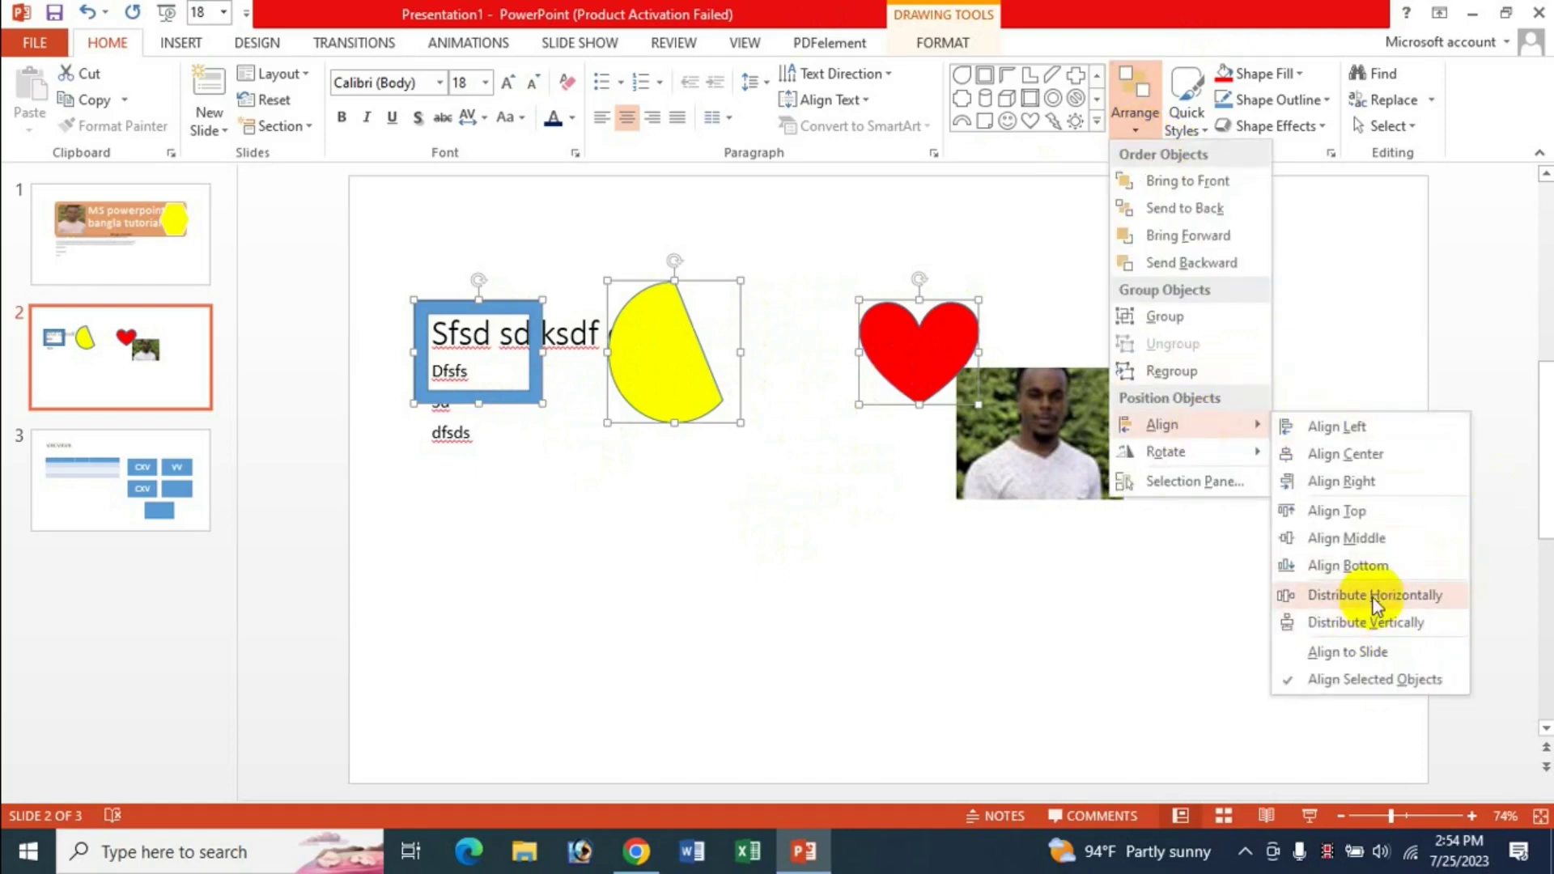
click(1373, 595)
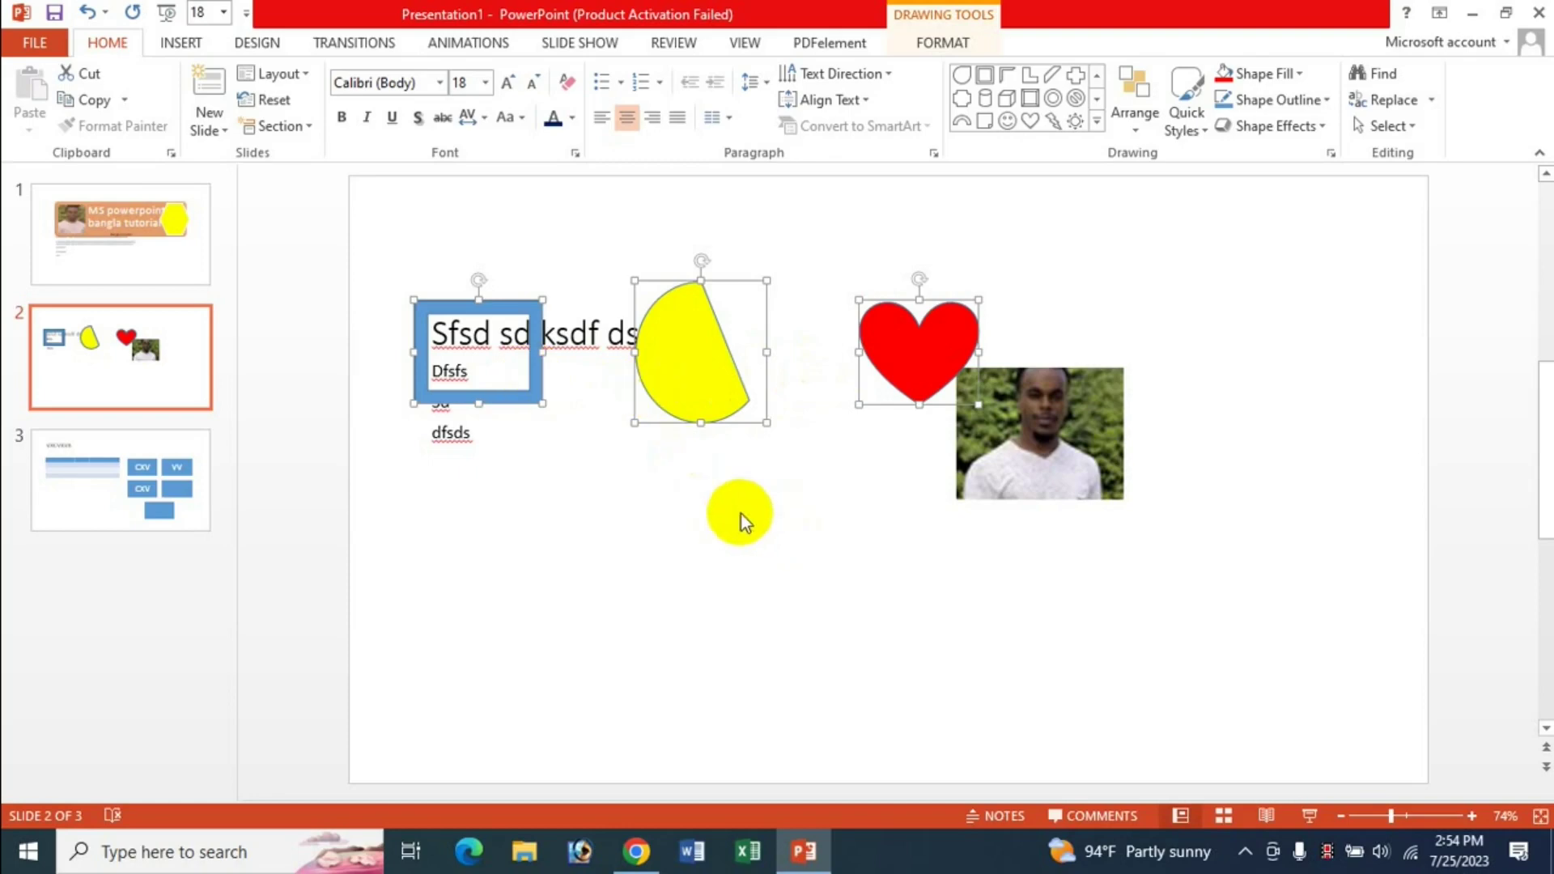
click(757, 514)
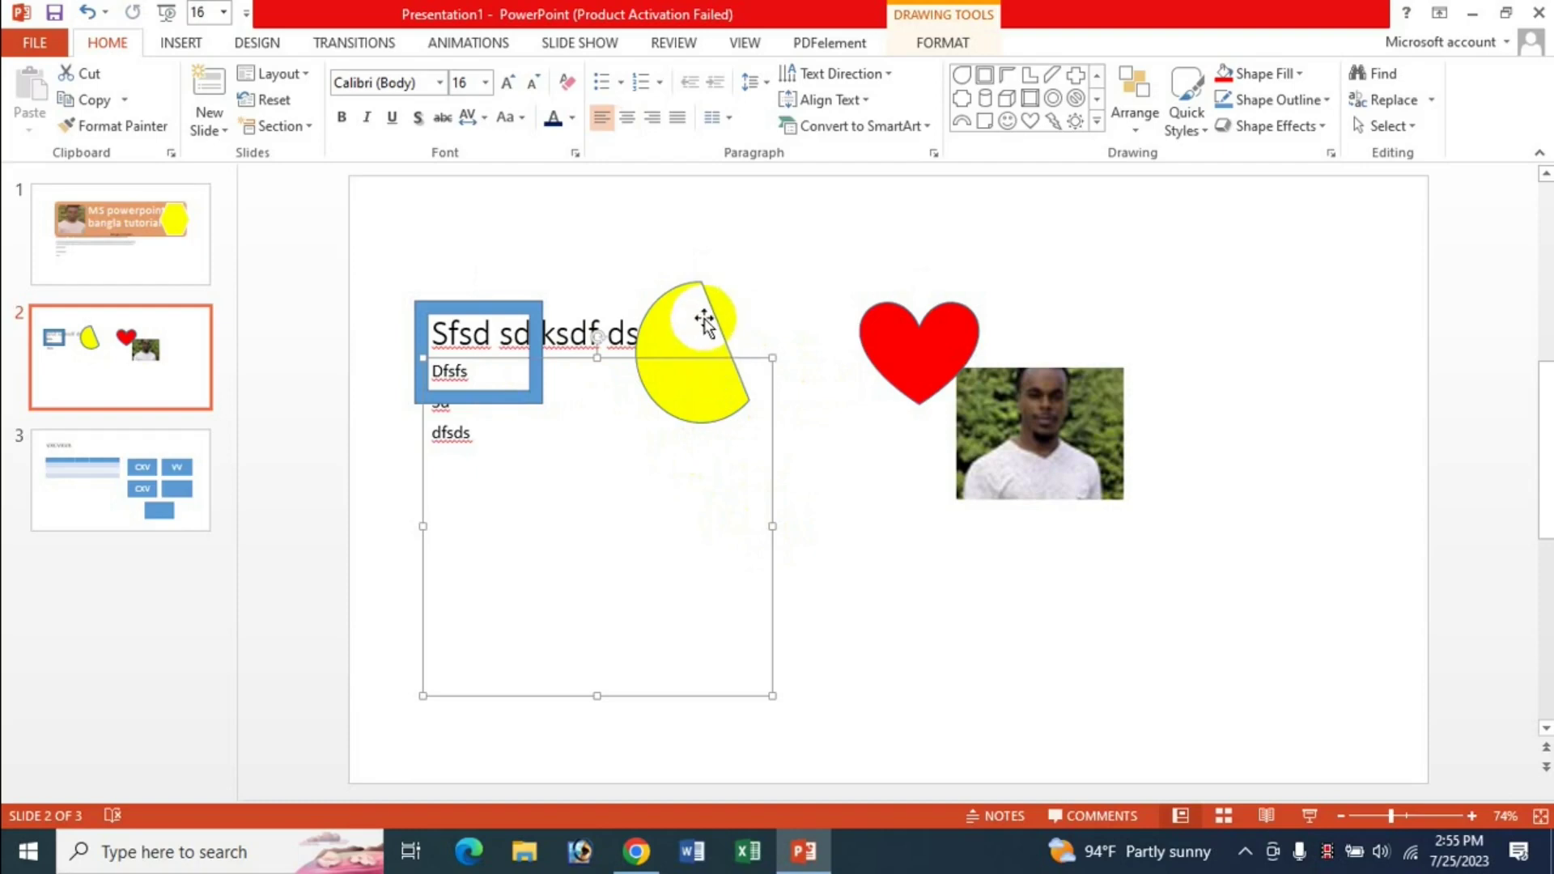
Drop the pie and heart lower in a column and apply Distribute Vertically.
drag(709, 340, 647, 514)
drag(947, 332, 725, 655)
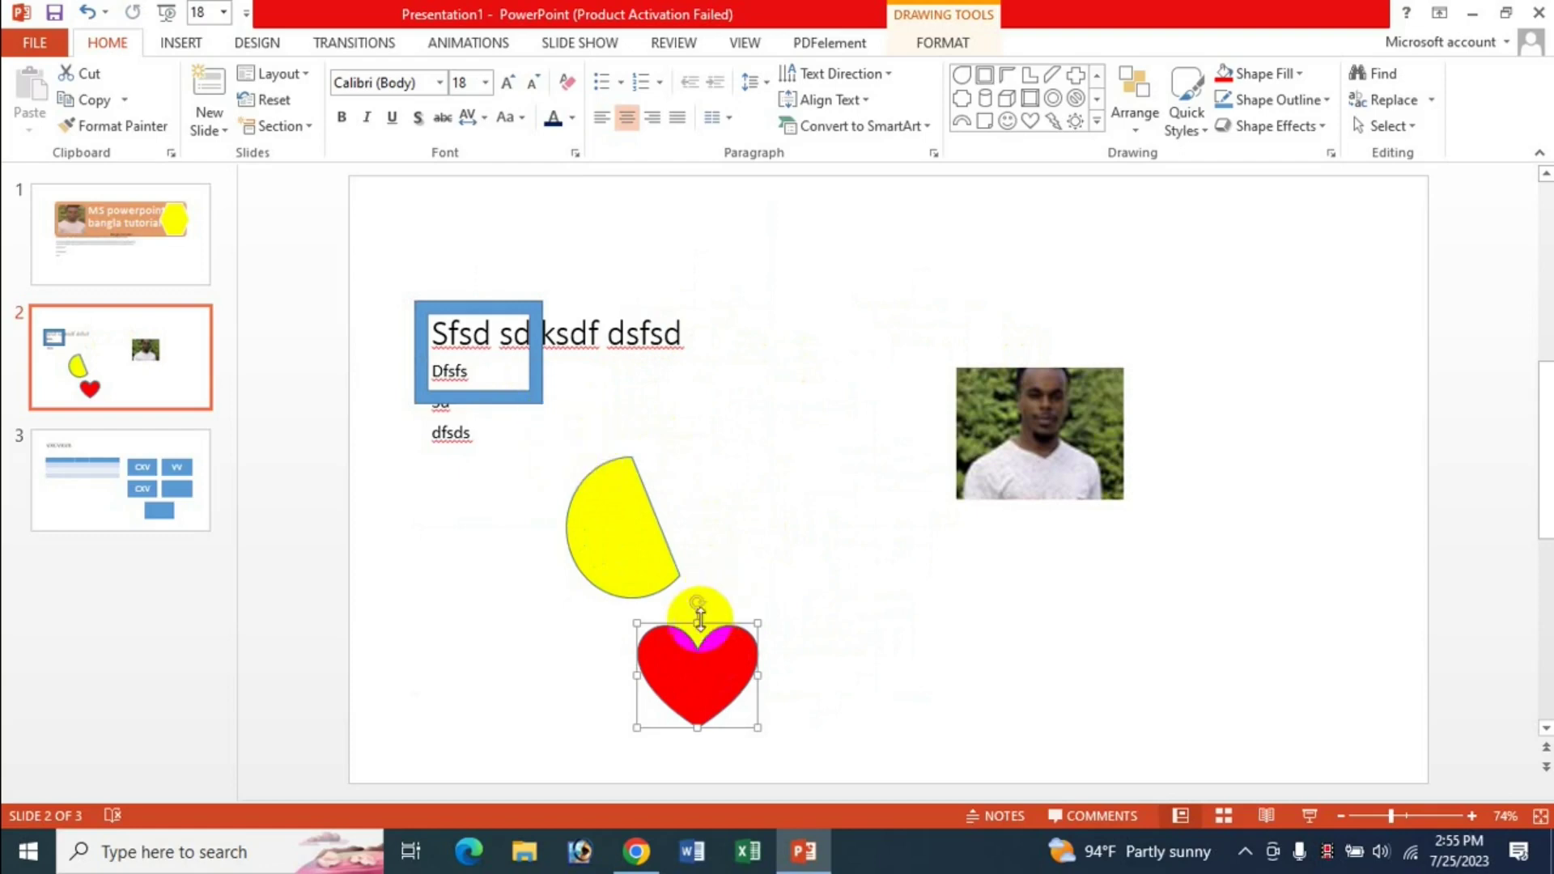
shift+click(539, 377)
shift+click(647, 543)
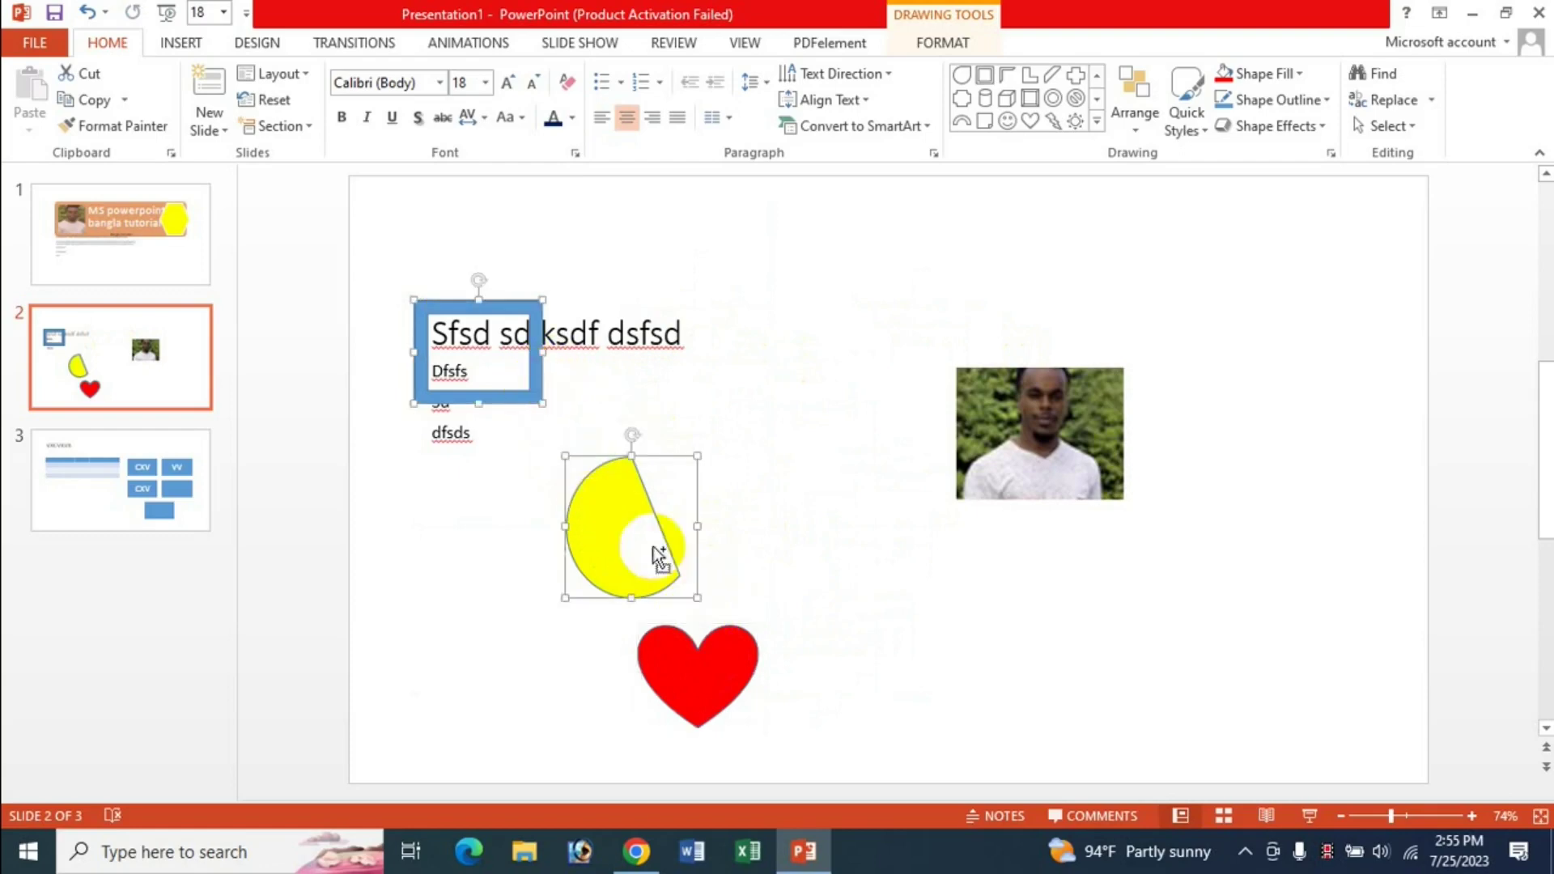
click(1141, 122)
mouse_move(1162, 425)
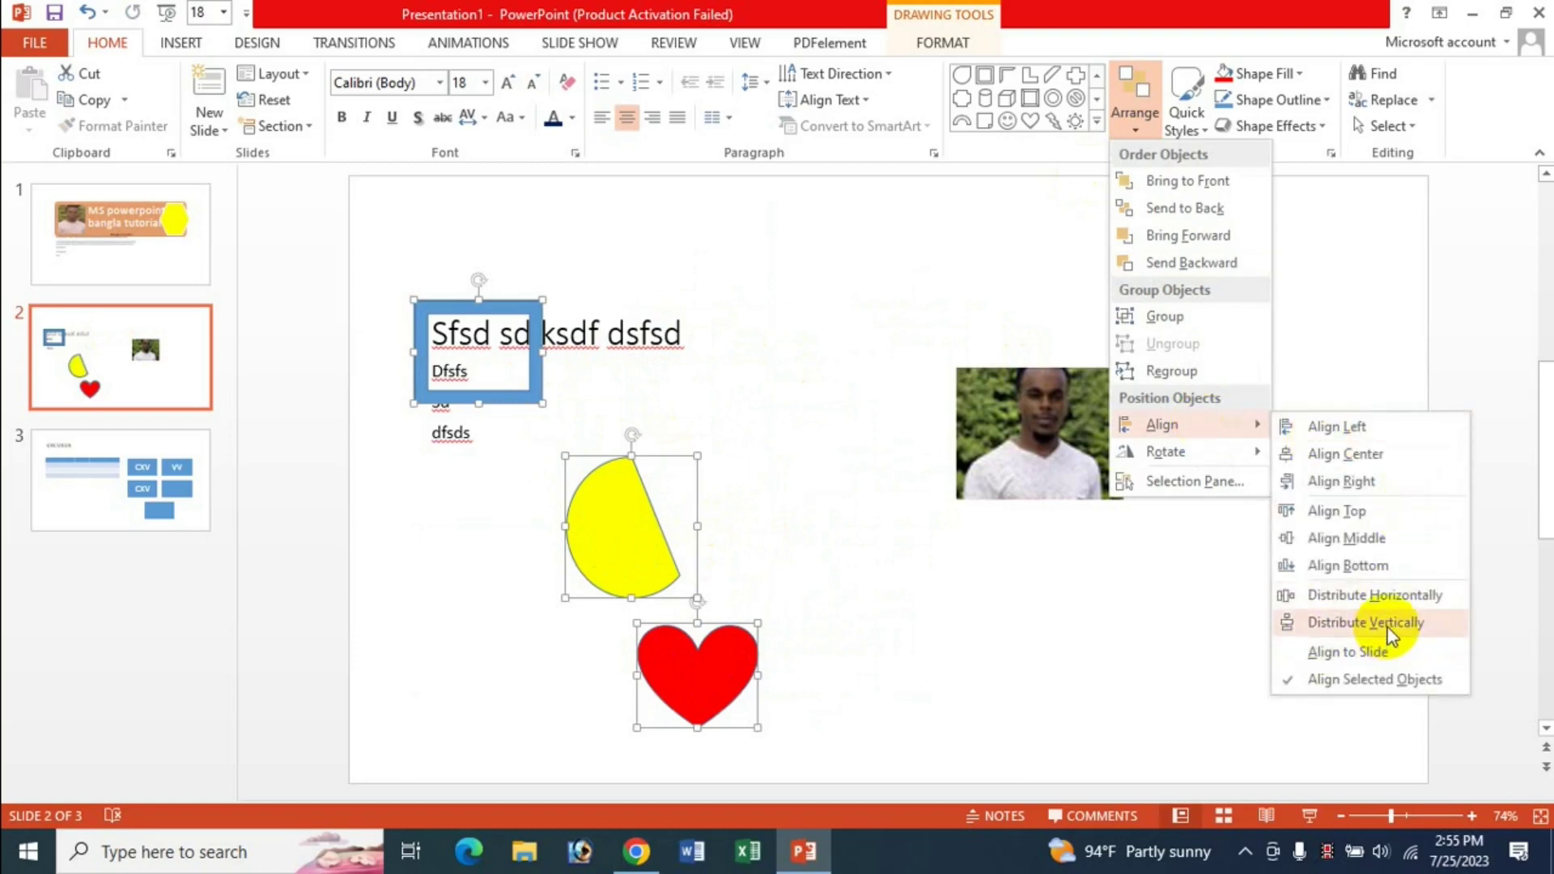
click(1388, 630)
click(683, 607)
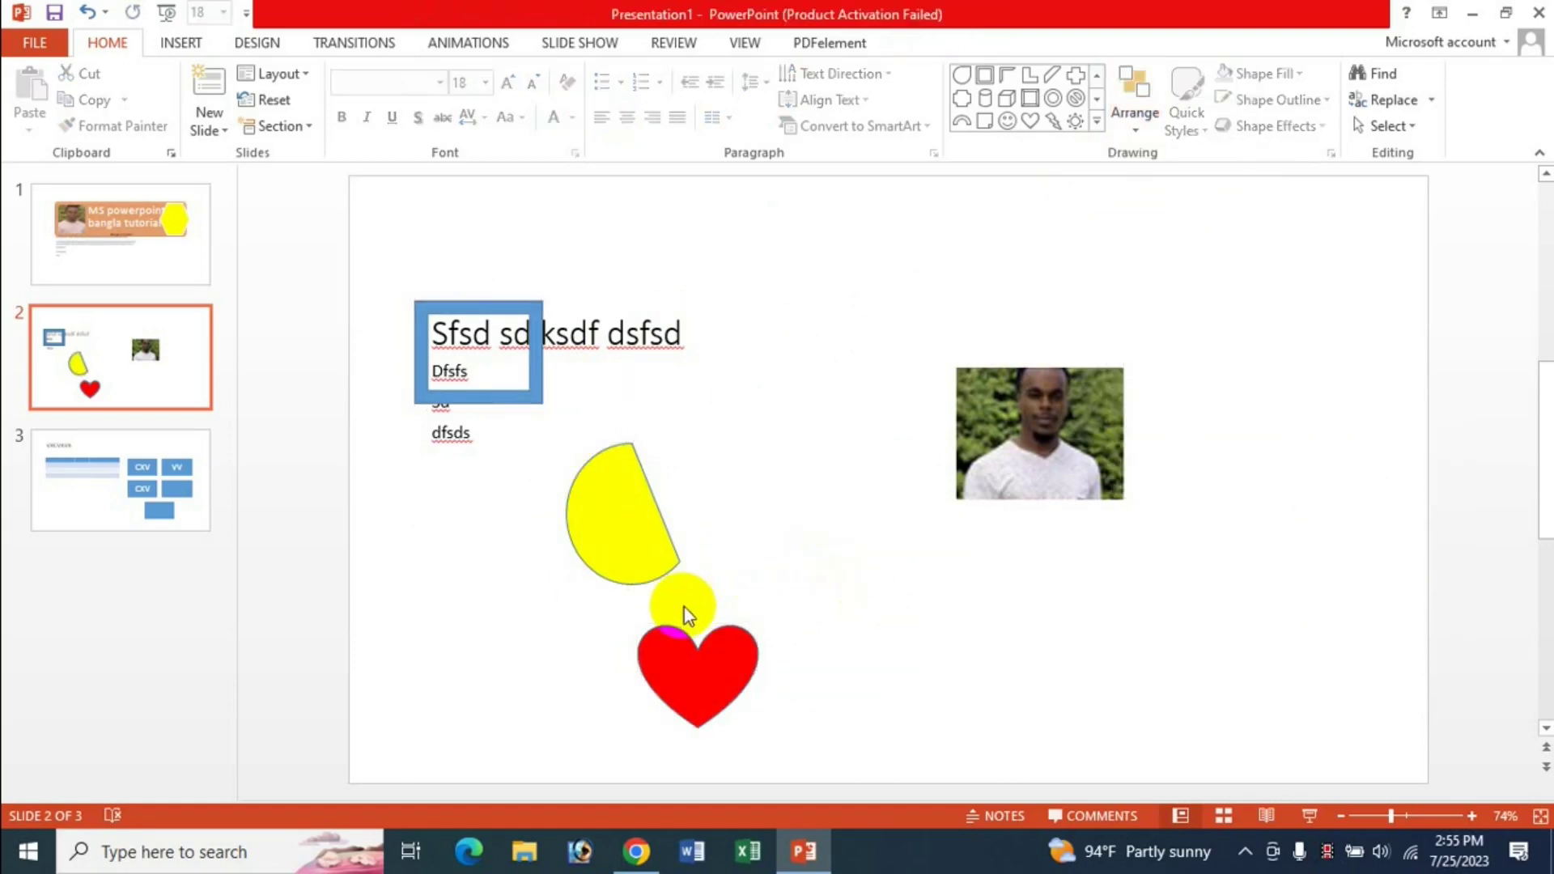
Reselect the shapes and reopen the Align options to view Align to Slide.
mouse_move(683, 607)
mouse_down()
mouse_move(710, 648)
mouse_move(658, 508)
mouse_move(513, 357)
mouse_up()
click(539, 388)
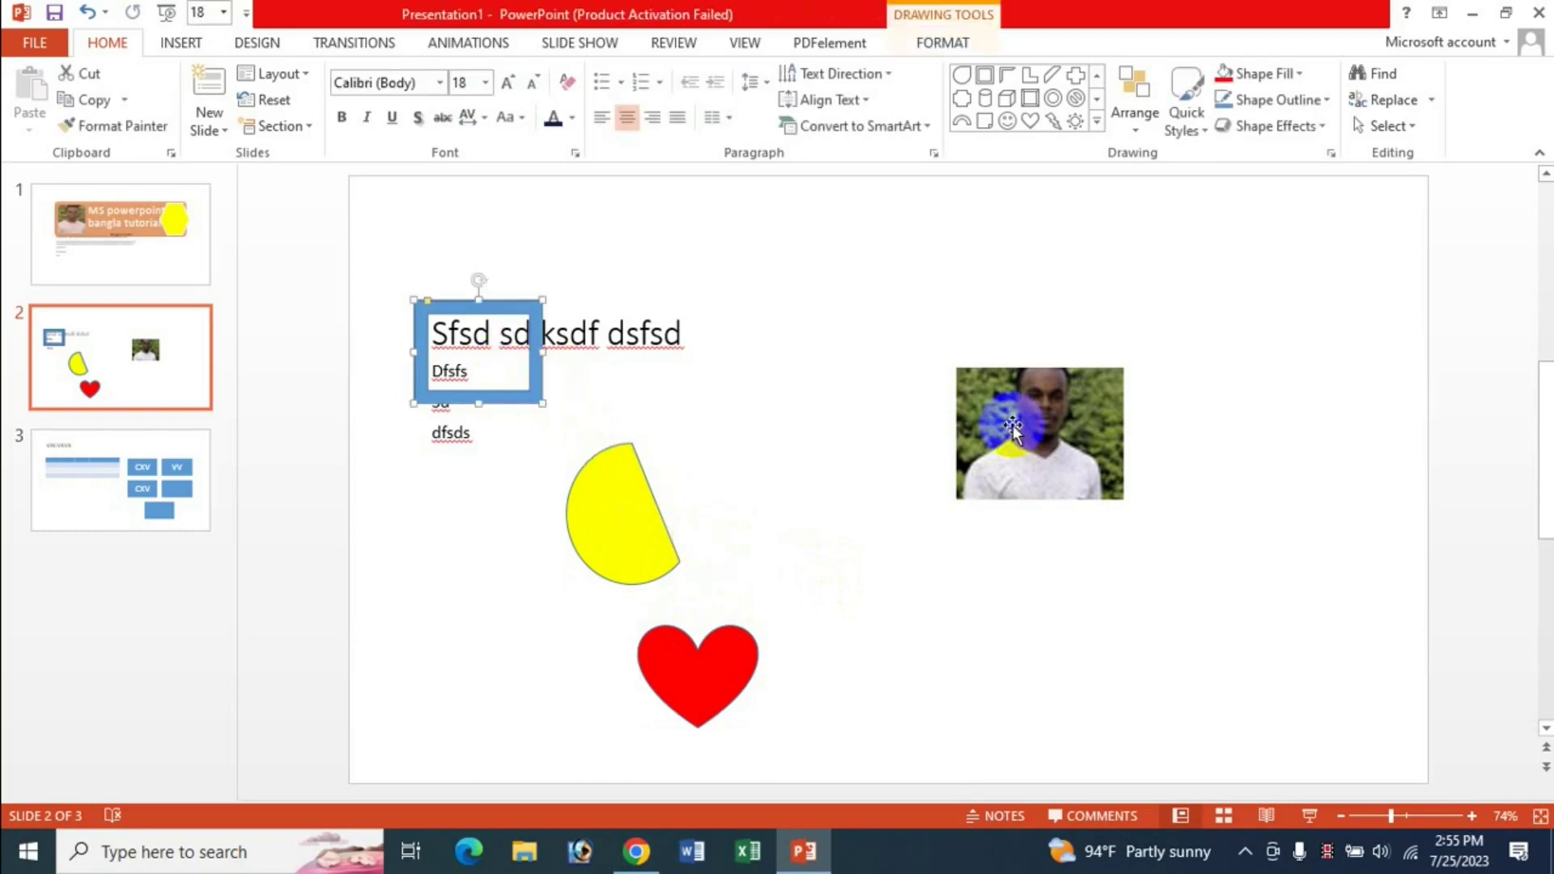
click(1131, 128)
mouse_move(1162, 425)
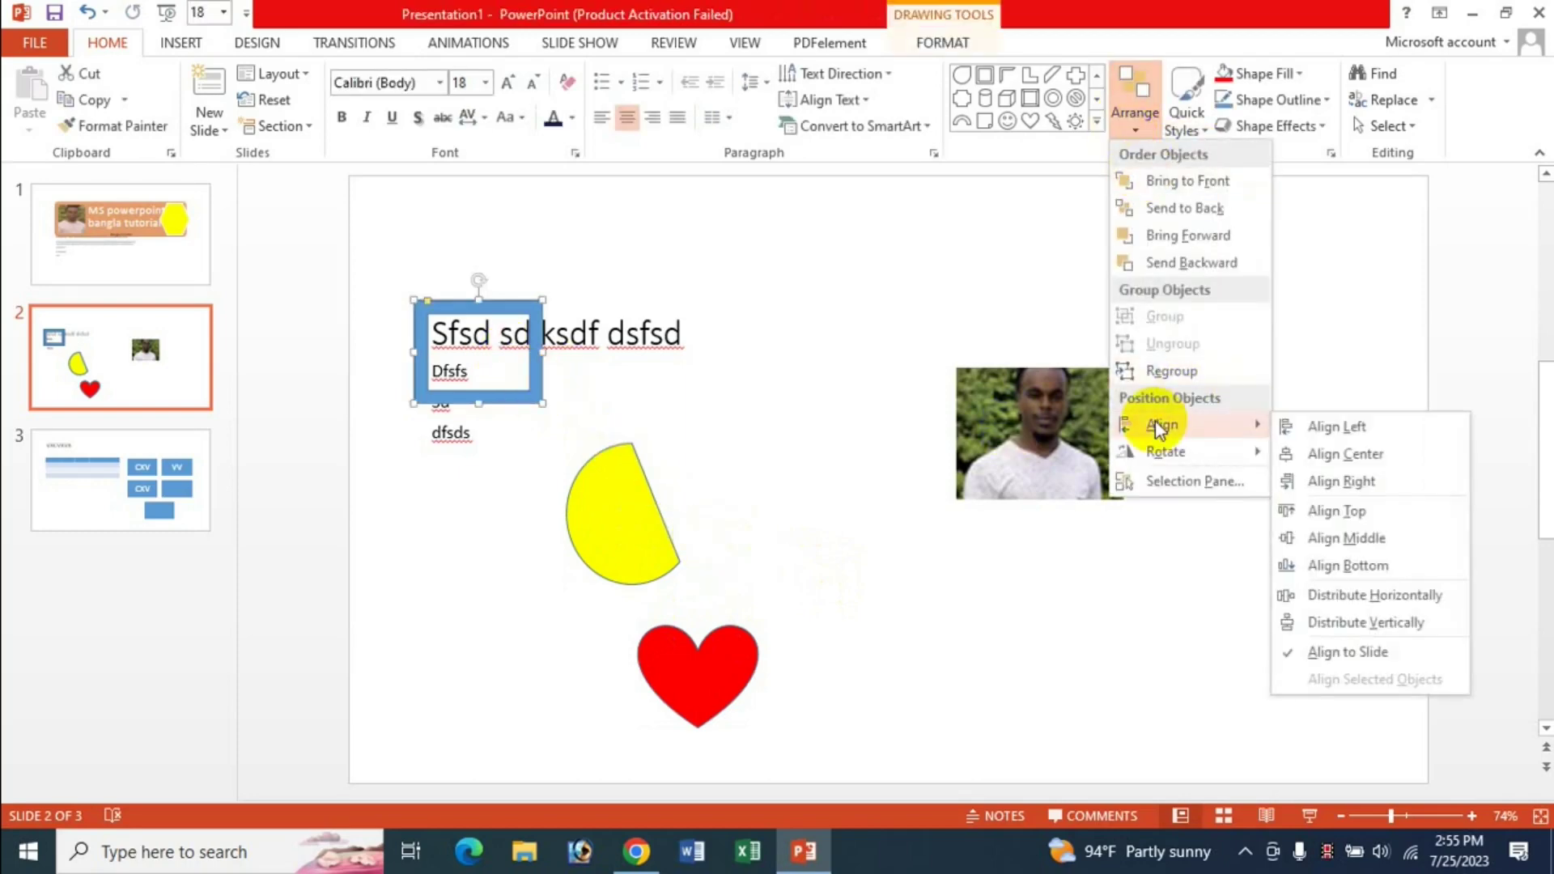
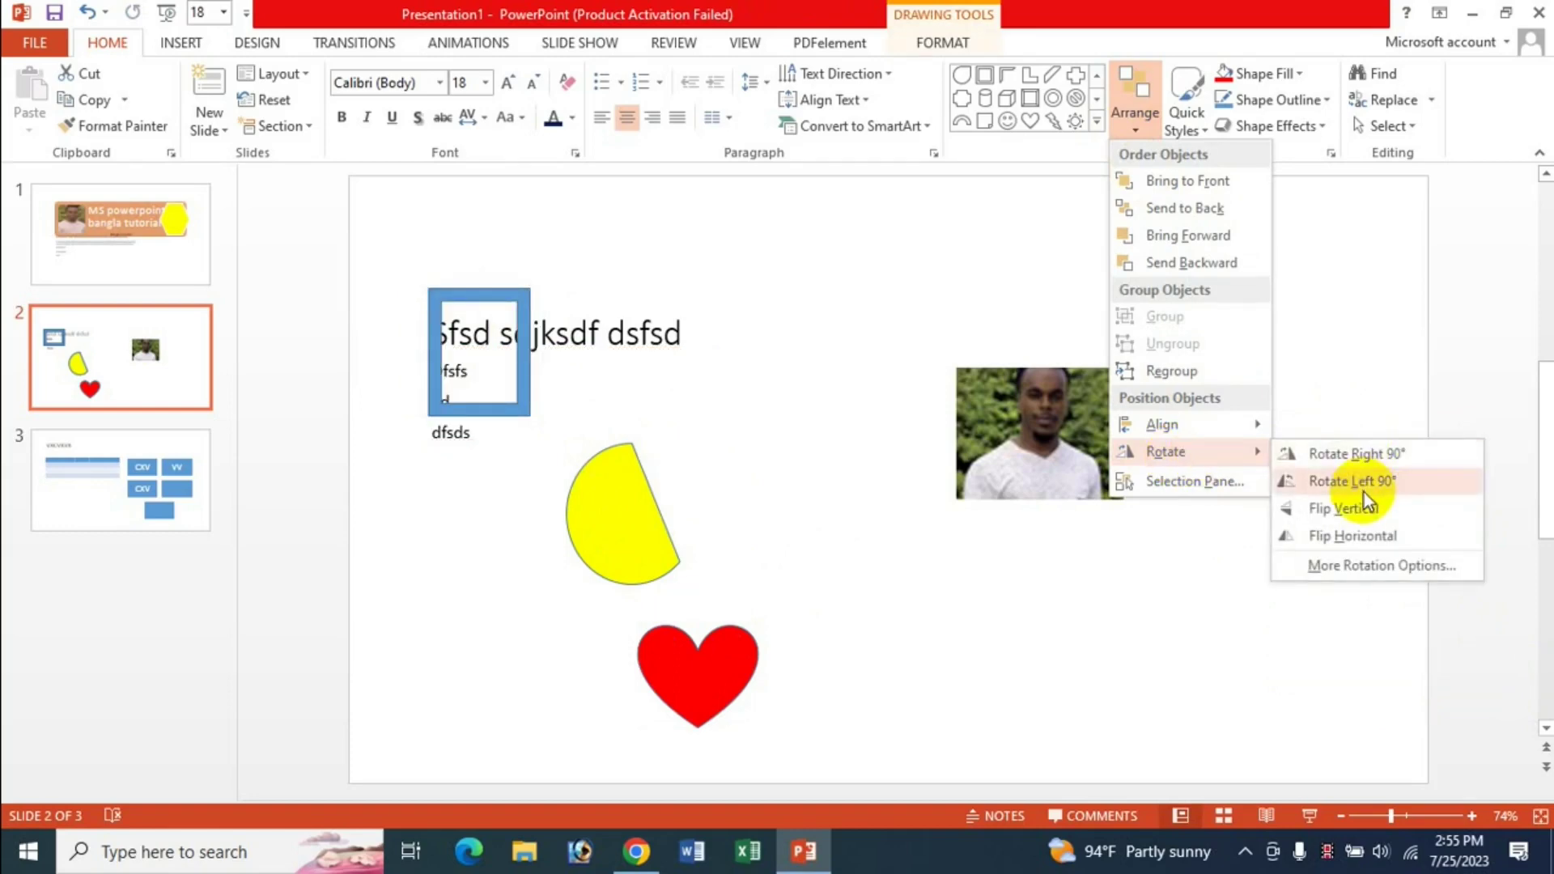
Add the yellow pie shape to the selection and group the selected shapes into one object.
click(619, 510)
click(612, 540)
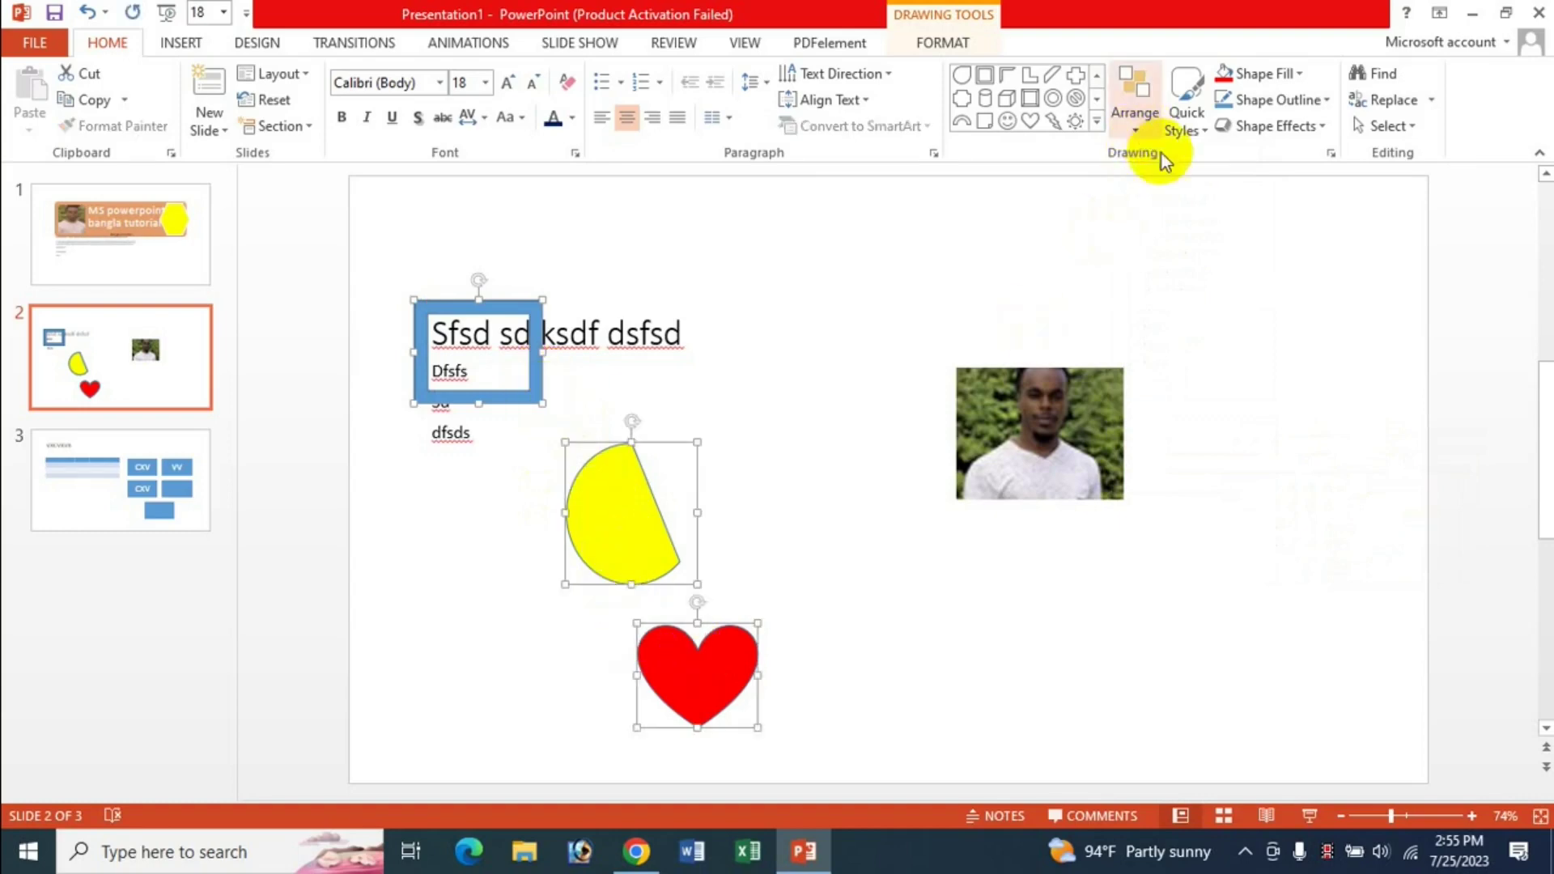
click(1143, 129)
mouse_move(1166, 452)
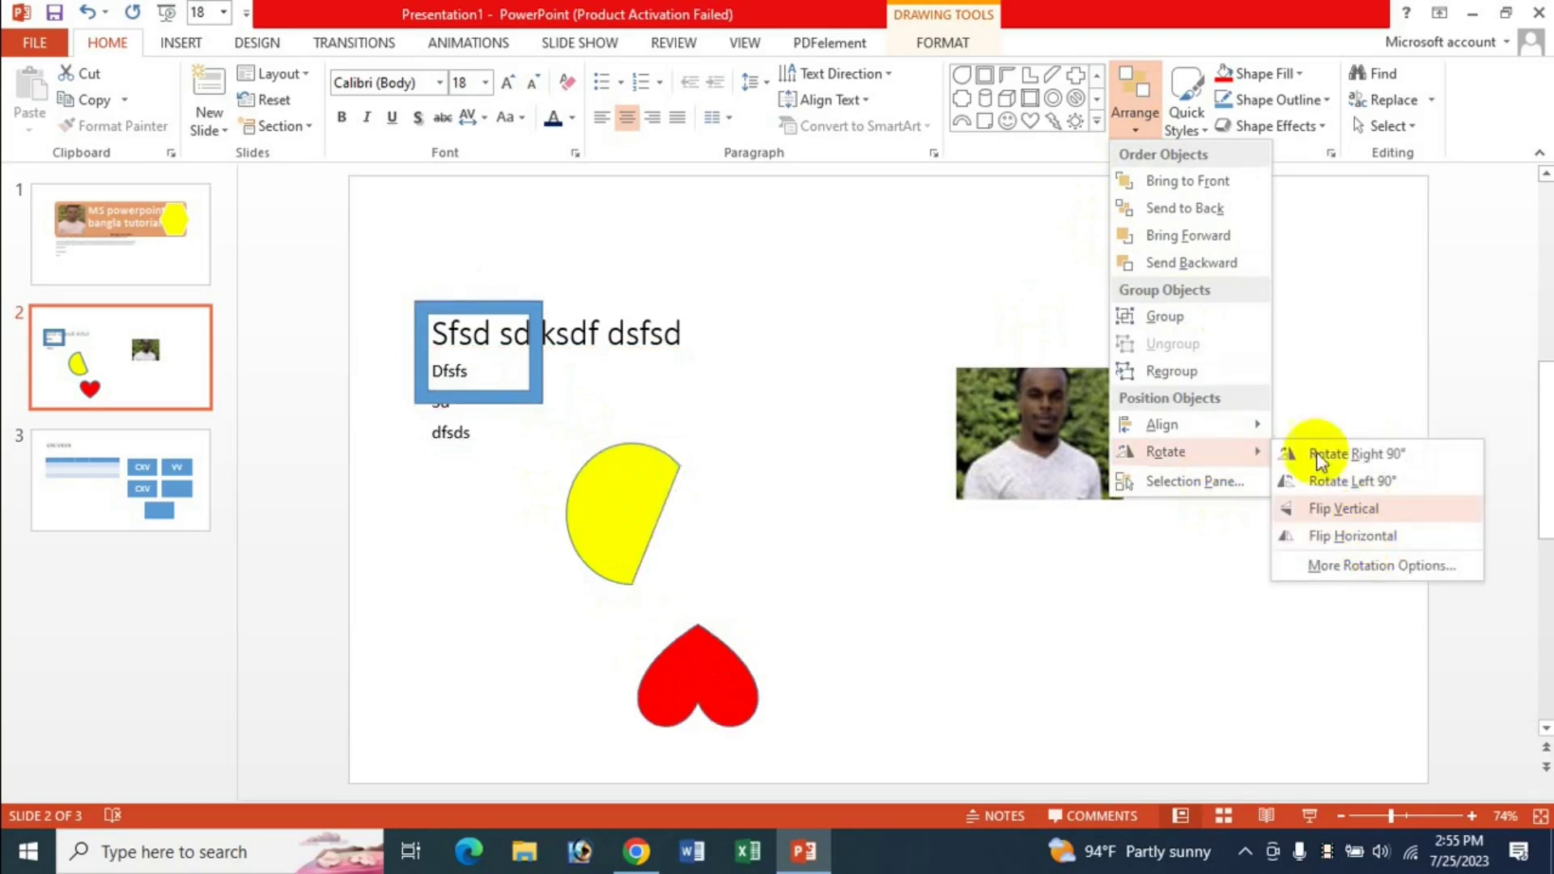
click(1206, 324)
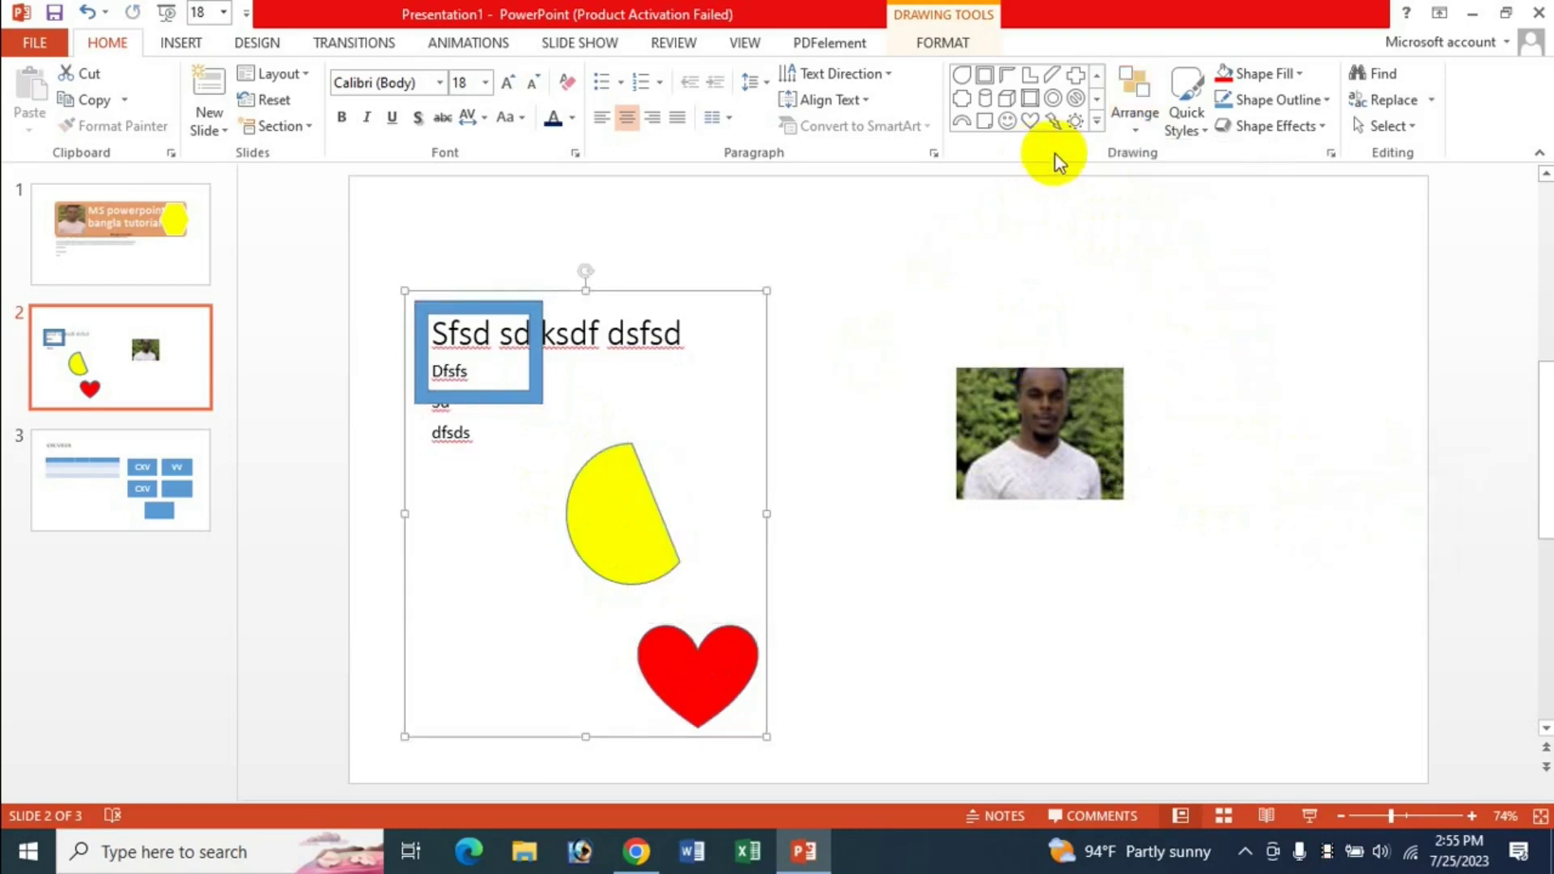
Ungroup the shapes, deselect them, and show the Selection pane listing the slide's objects.
click(1146, 134)
mouse_move(1166, 452)
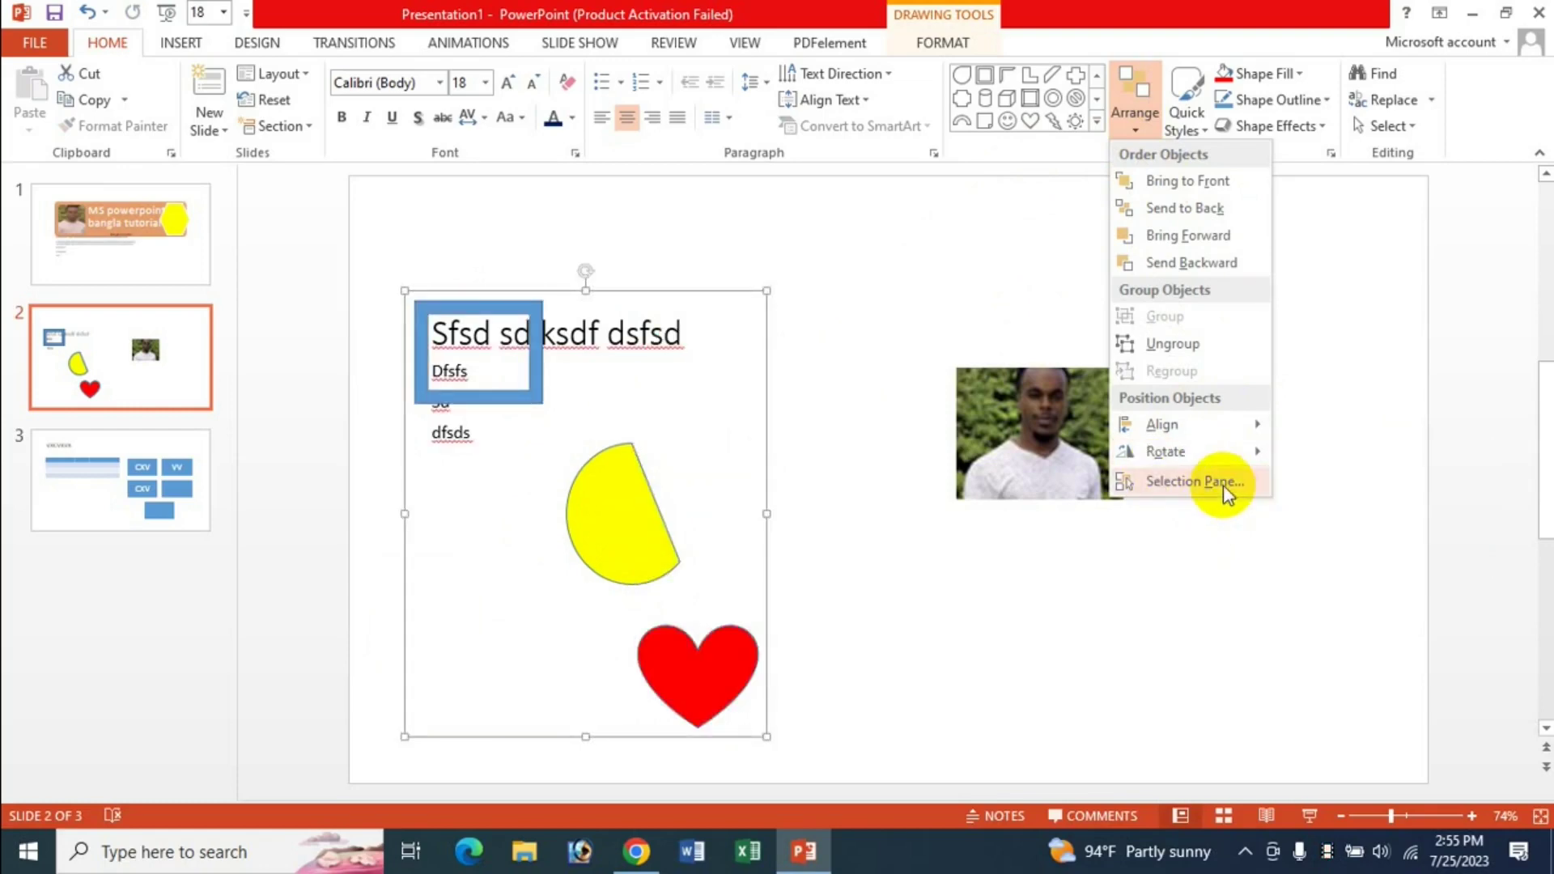
click(1176, 347)
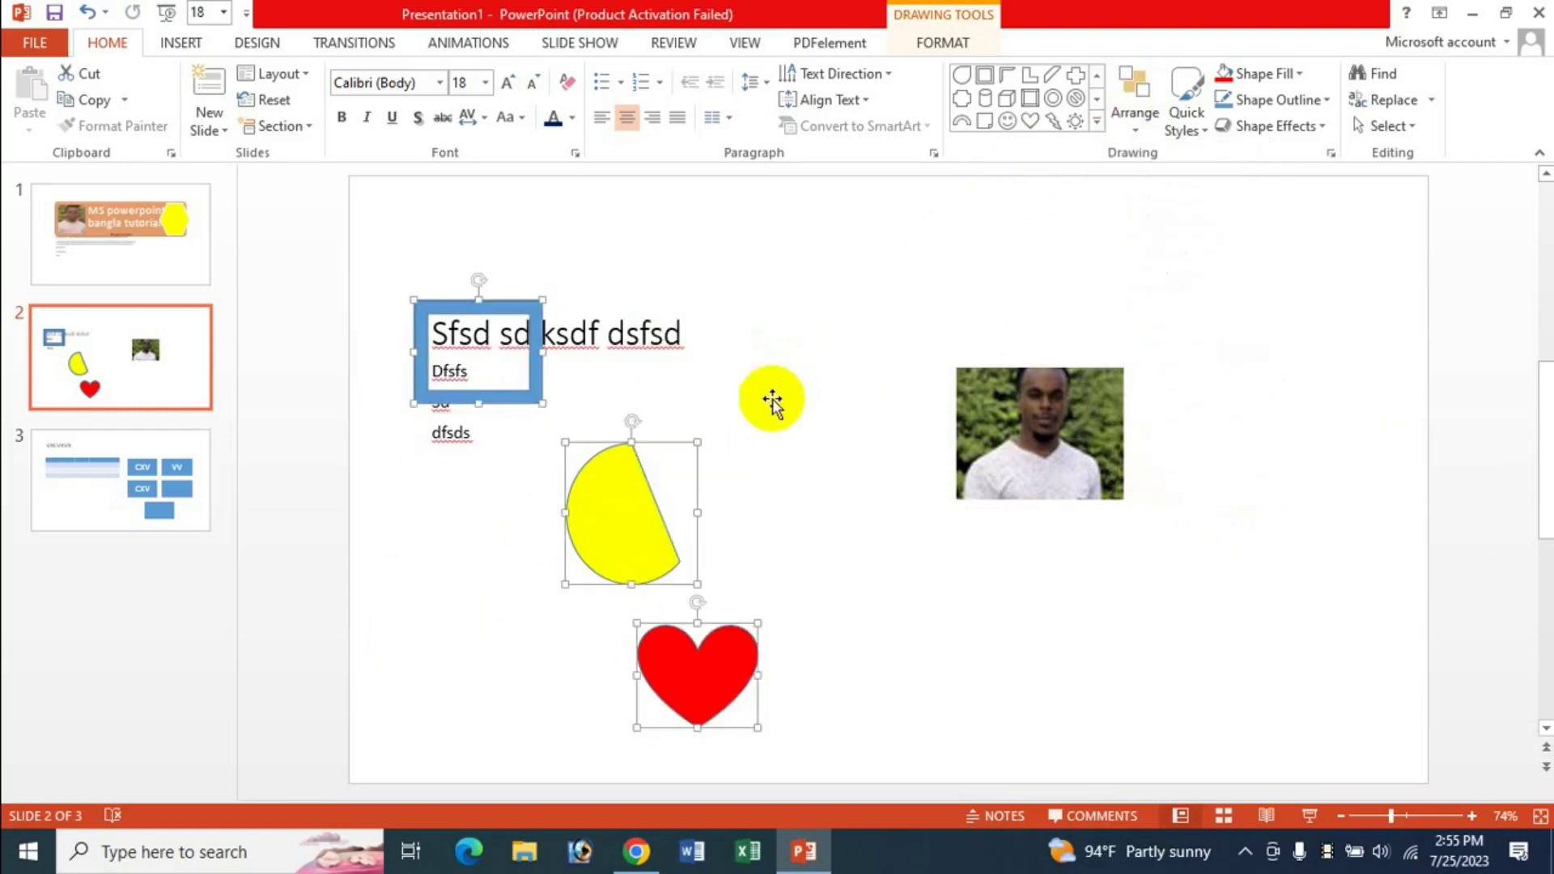
click(827, 364)
click(1138, 133)
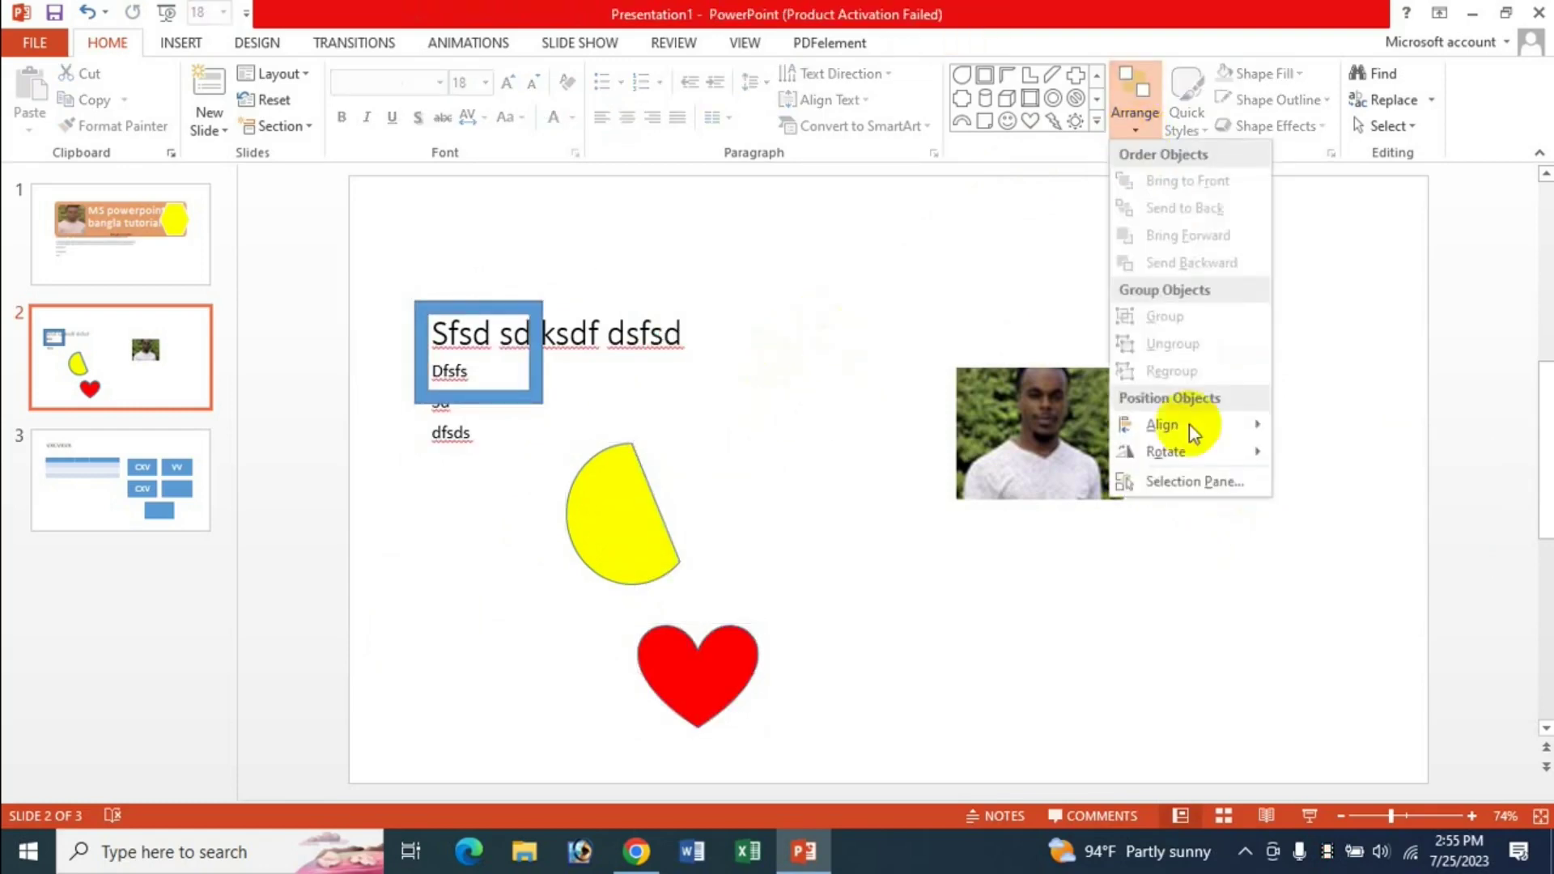
click(1201, 480)
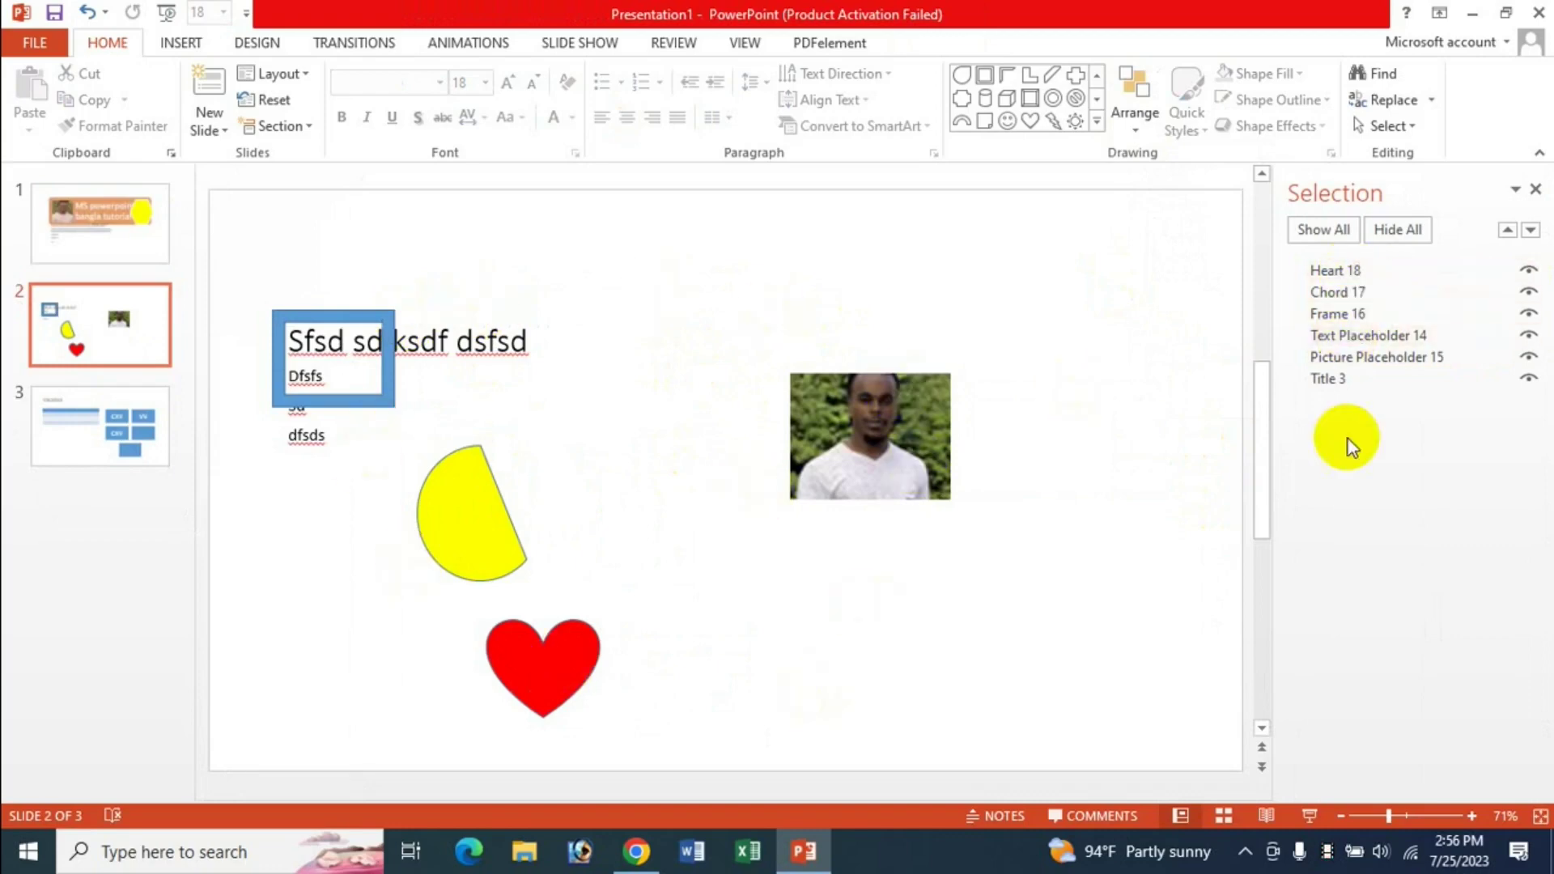
click(1529, 272)
click(1528, 313)
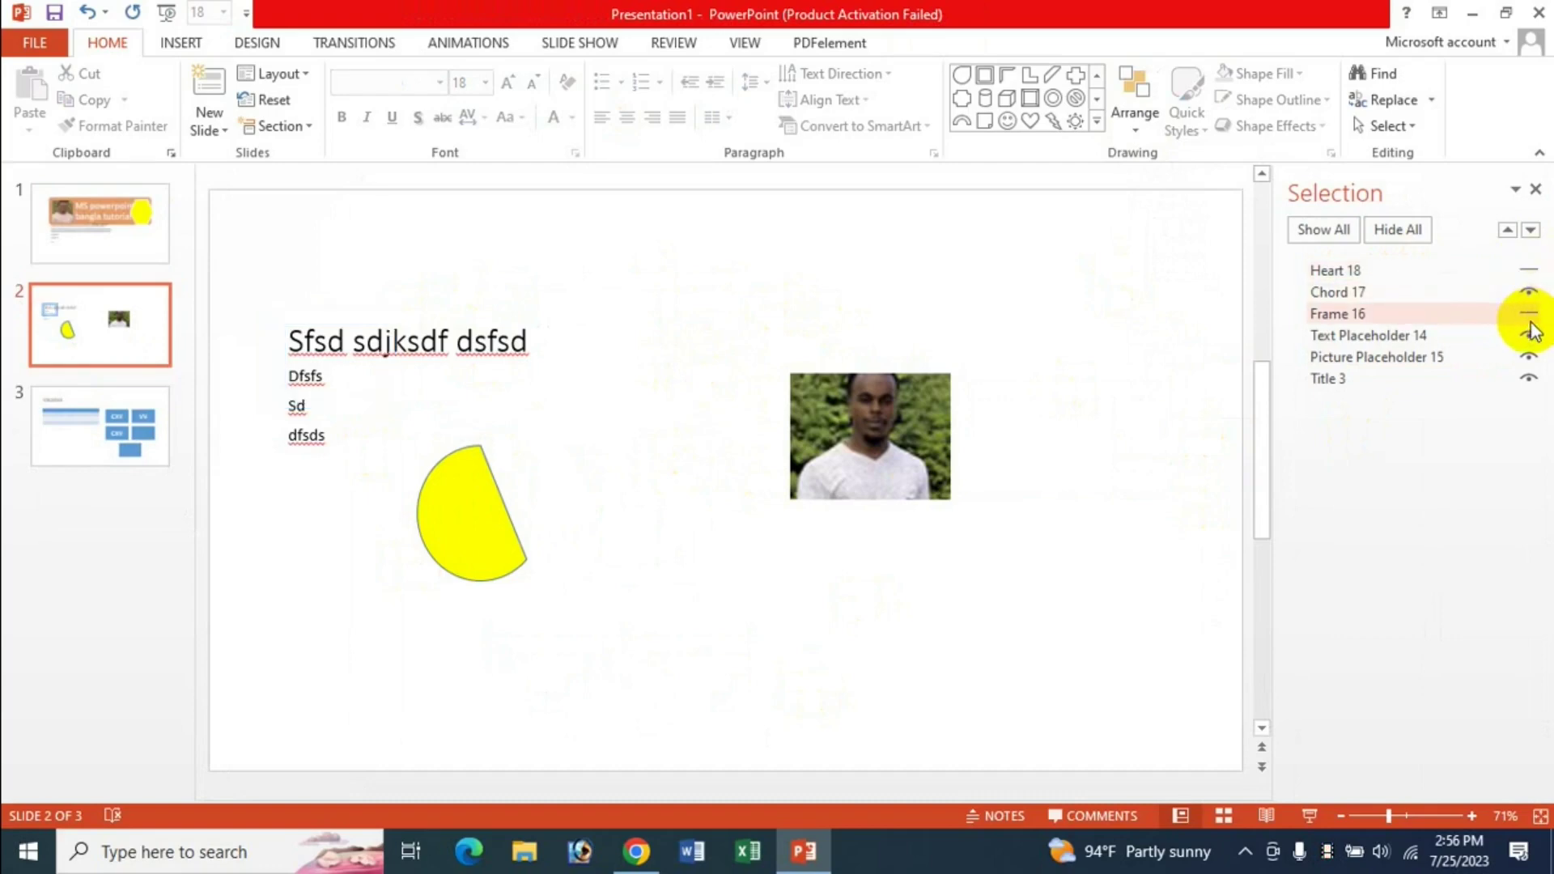
click(1529, 378)
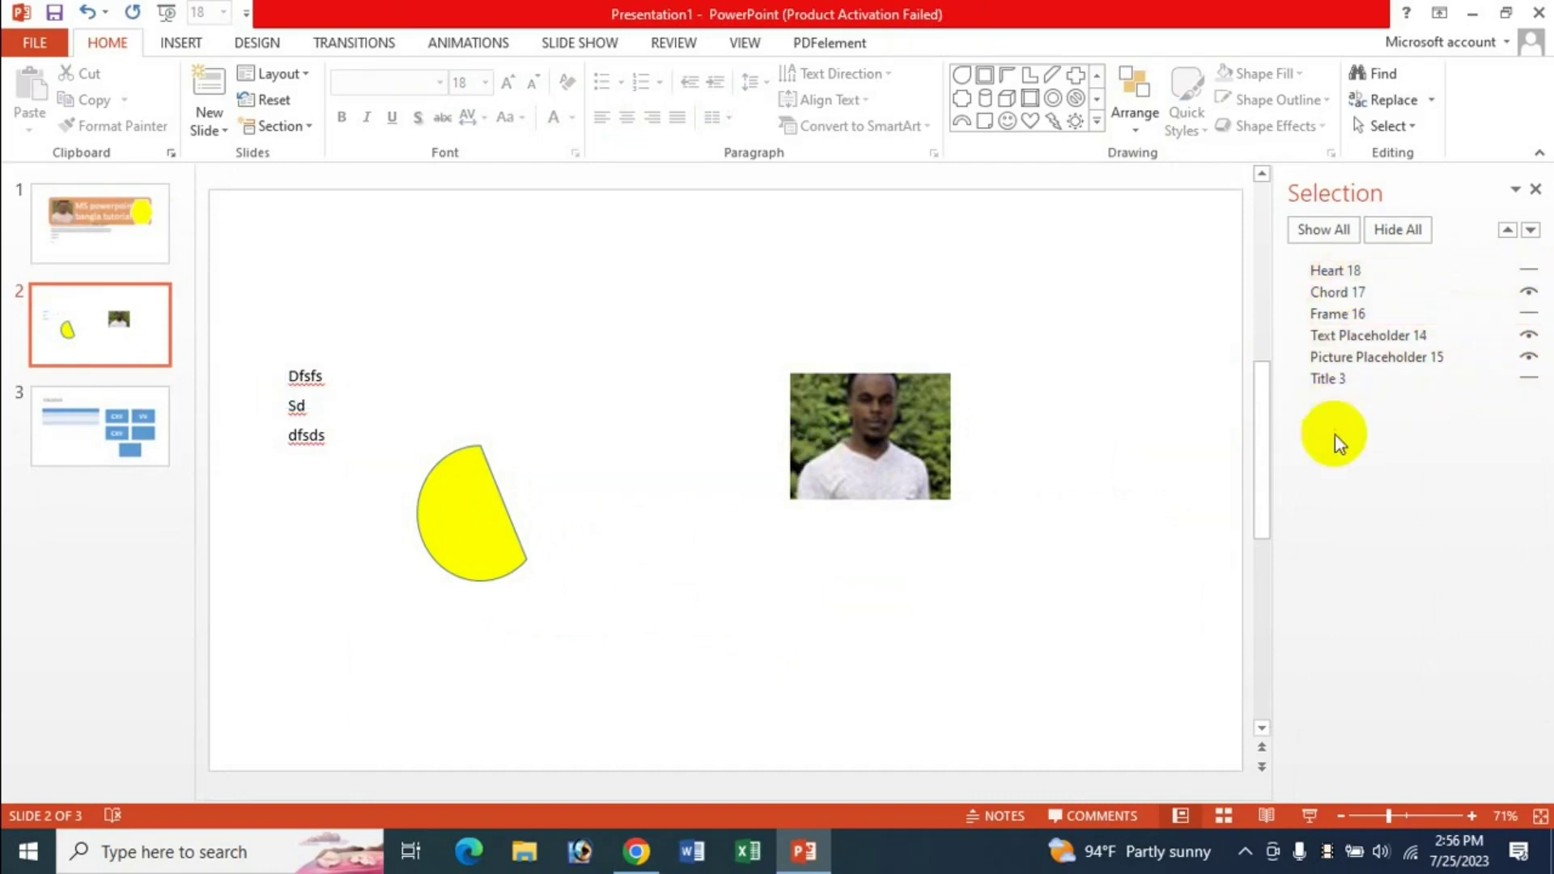
click(1528, 270)
click(1529, 378)
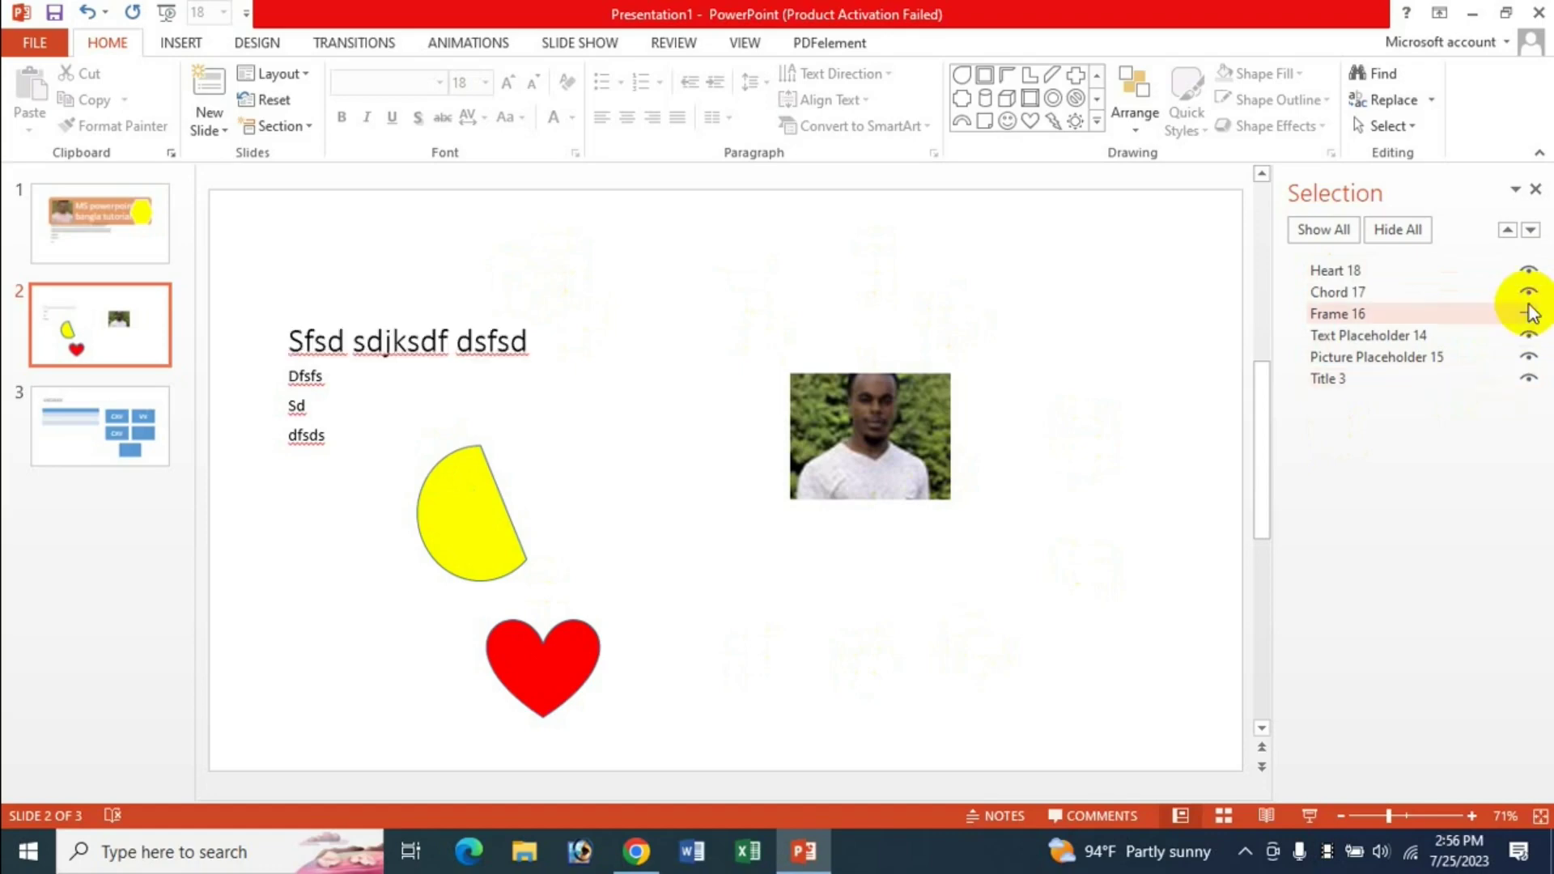
click(1529, 314)
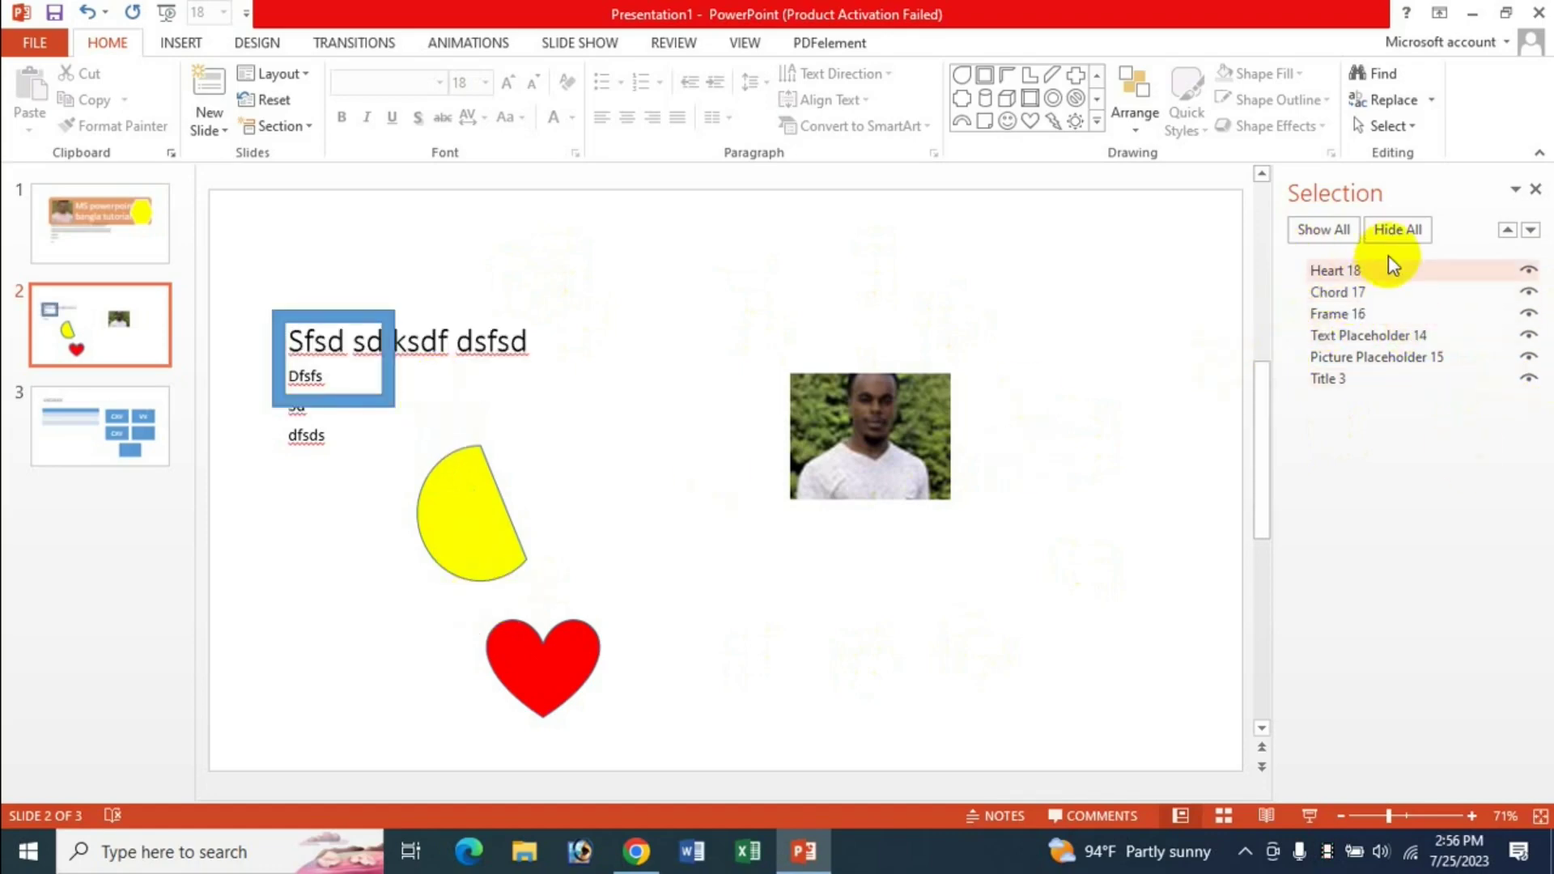
click(1390, 227)
click(1316, 229)
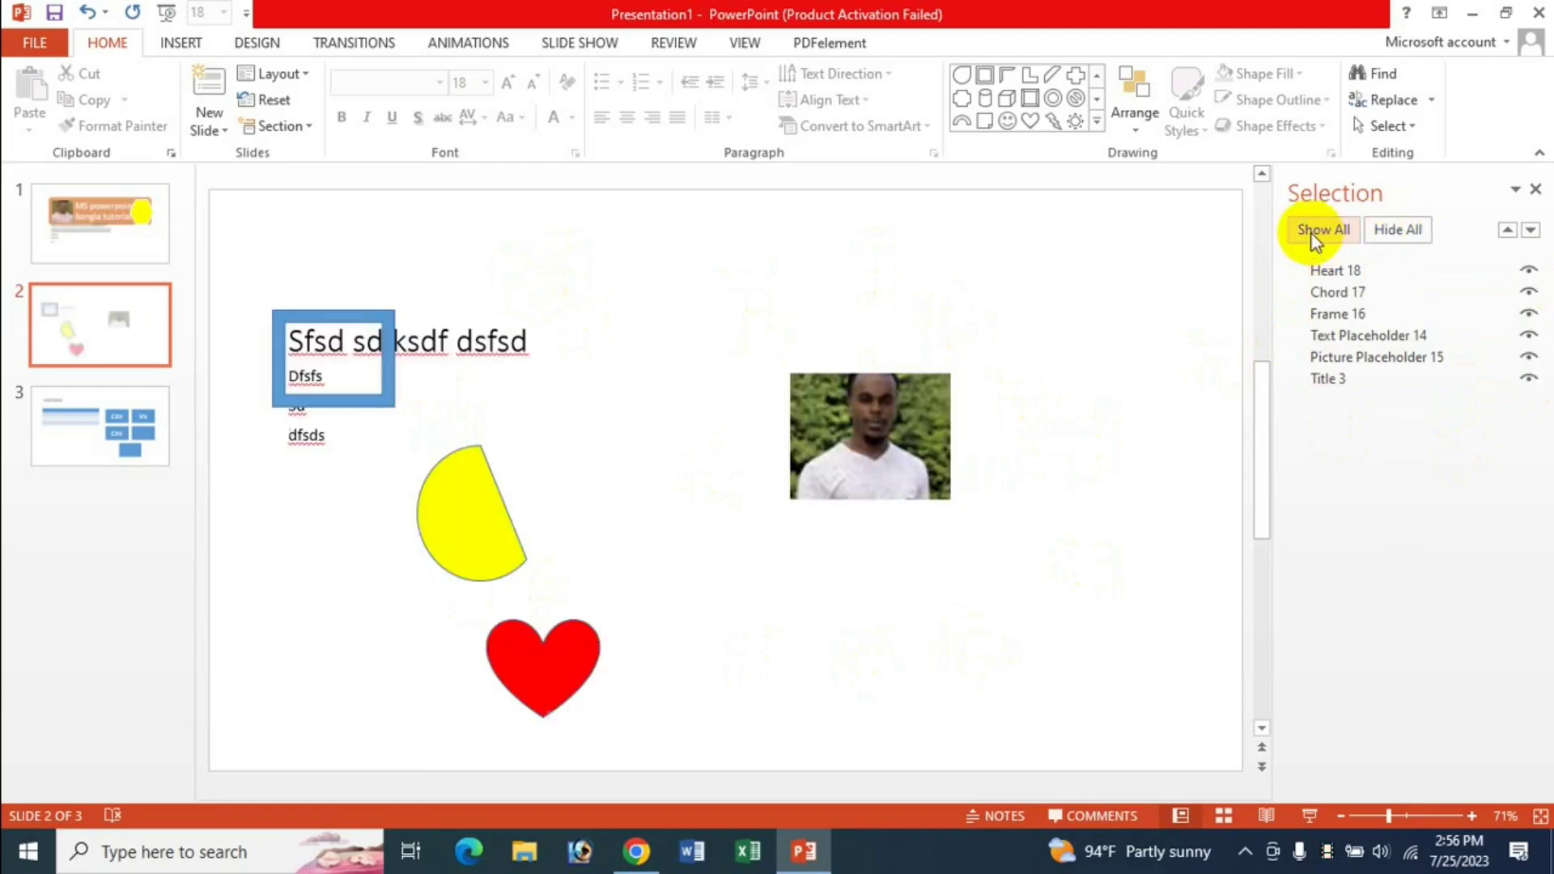
click(1358, 319)
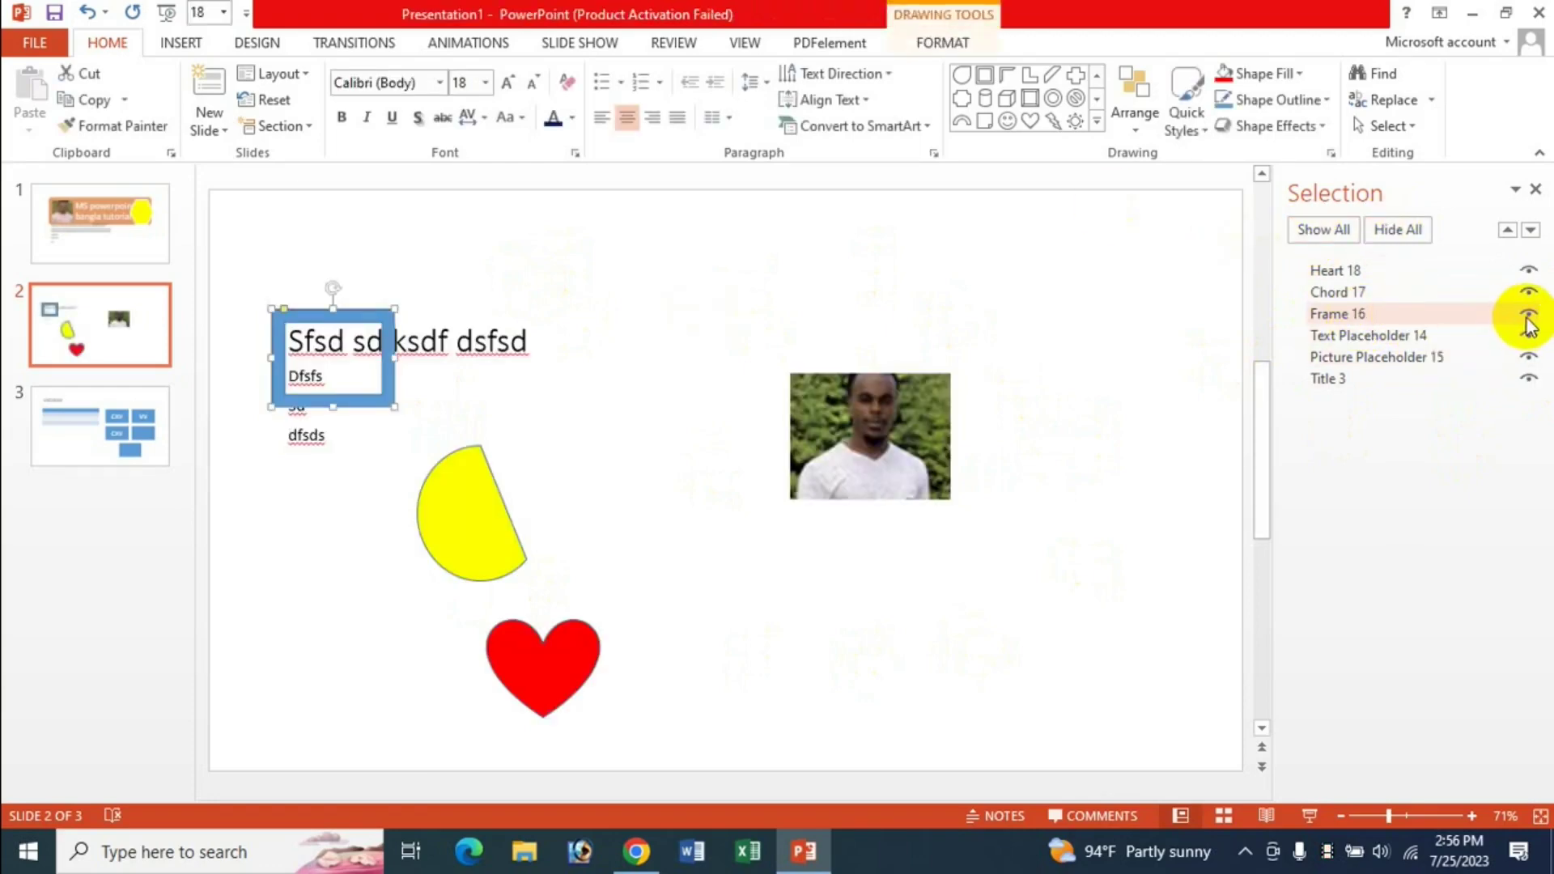
click(1527, 314)
click(1528, 314)
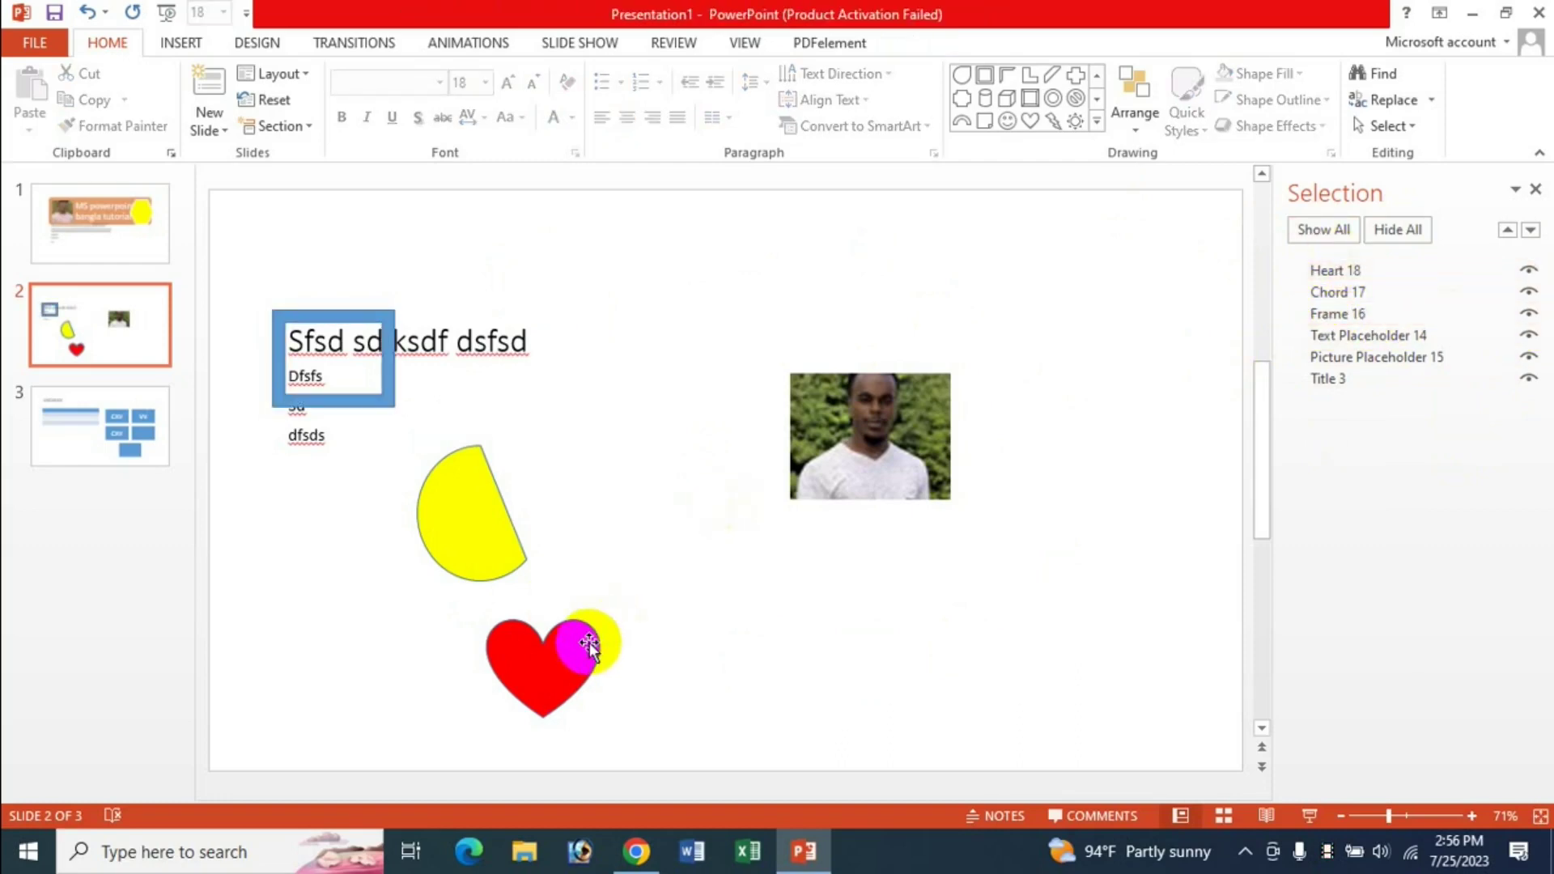
Bring Frame 16 forward two layers, then send it back down below Chord 17.
click(1366, 318)
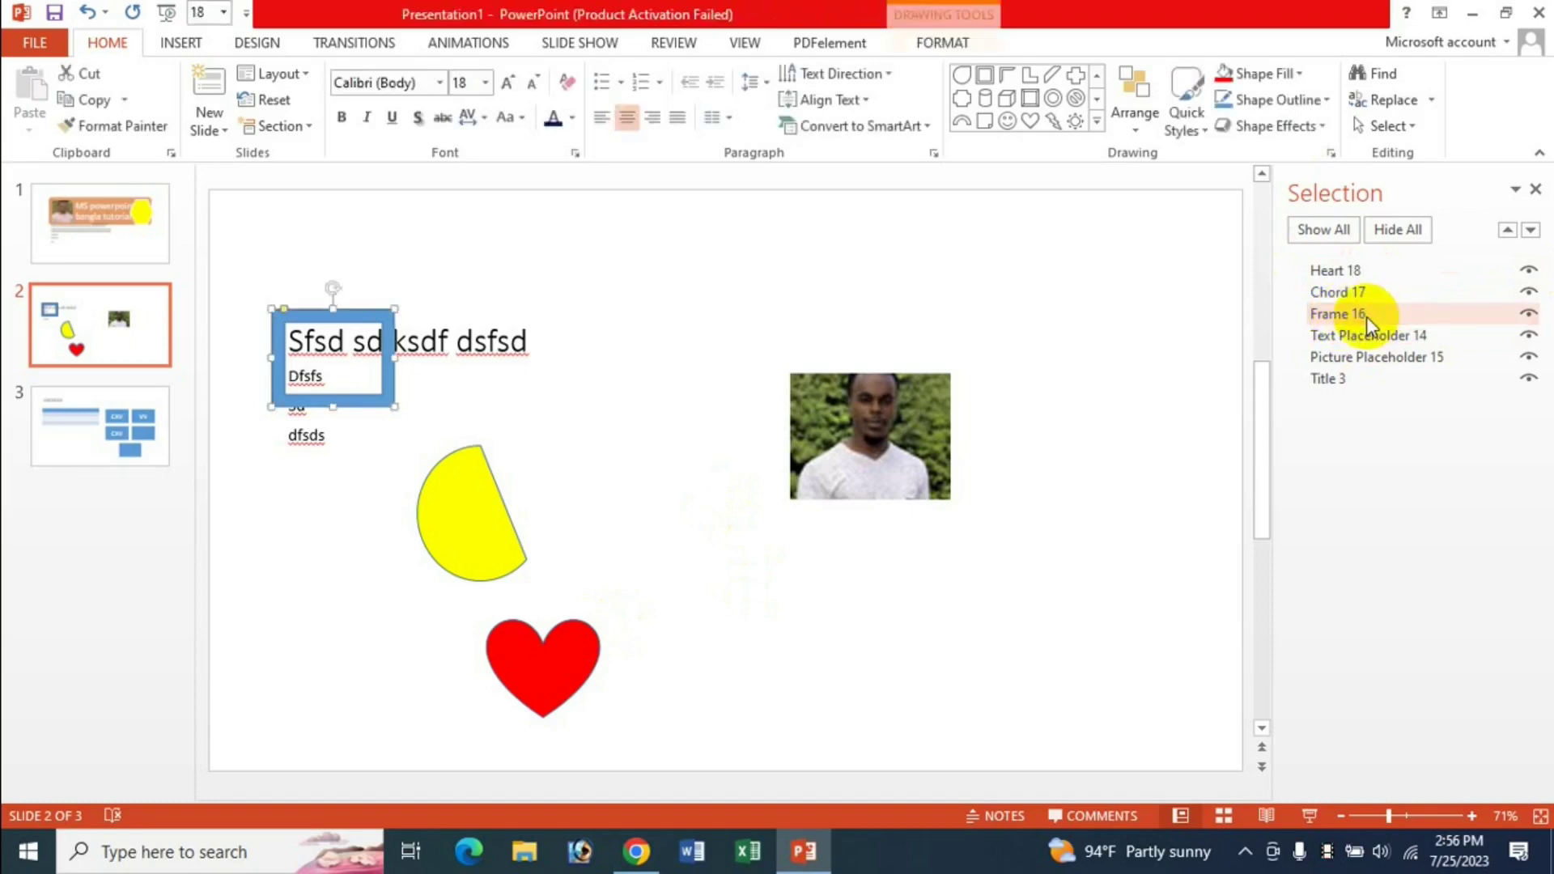
click(1508, 232)
click(1508, 232)
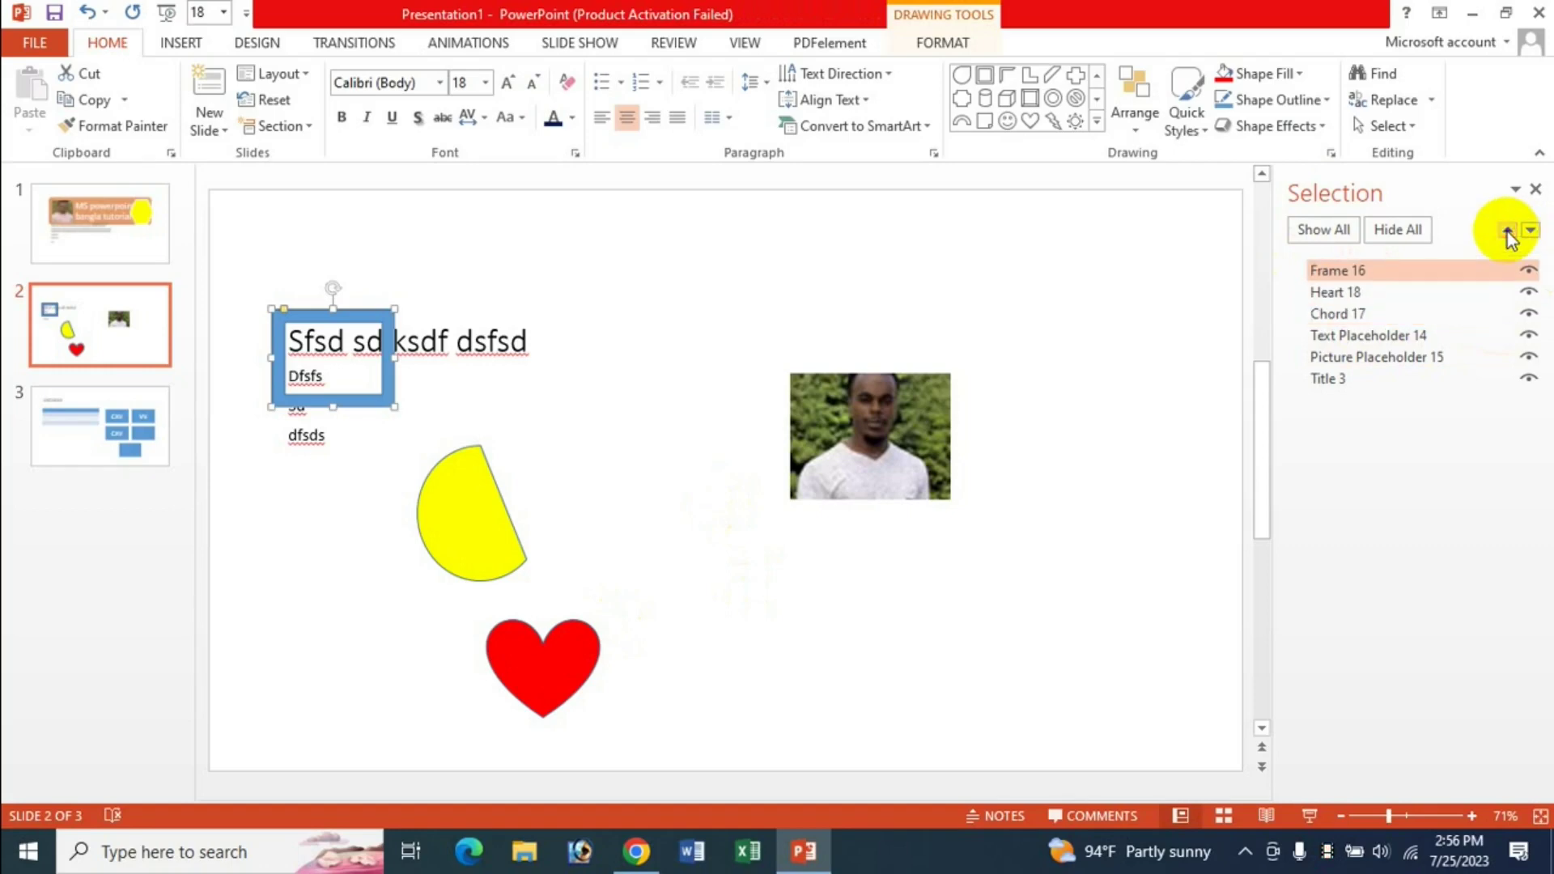
click(1531, 233)
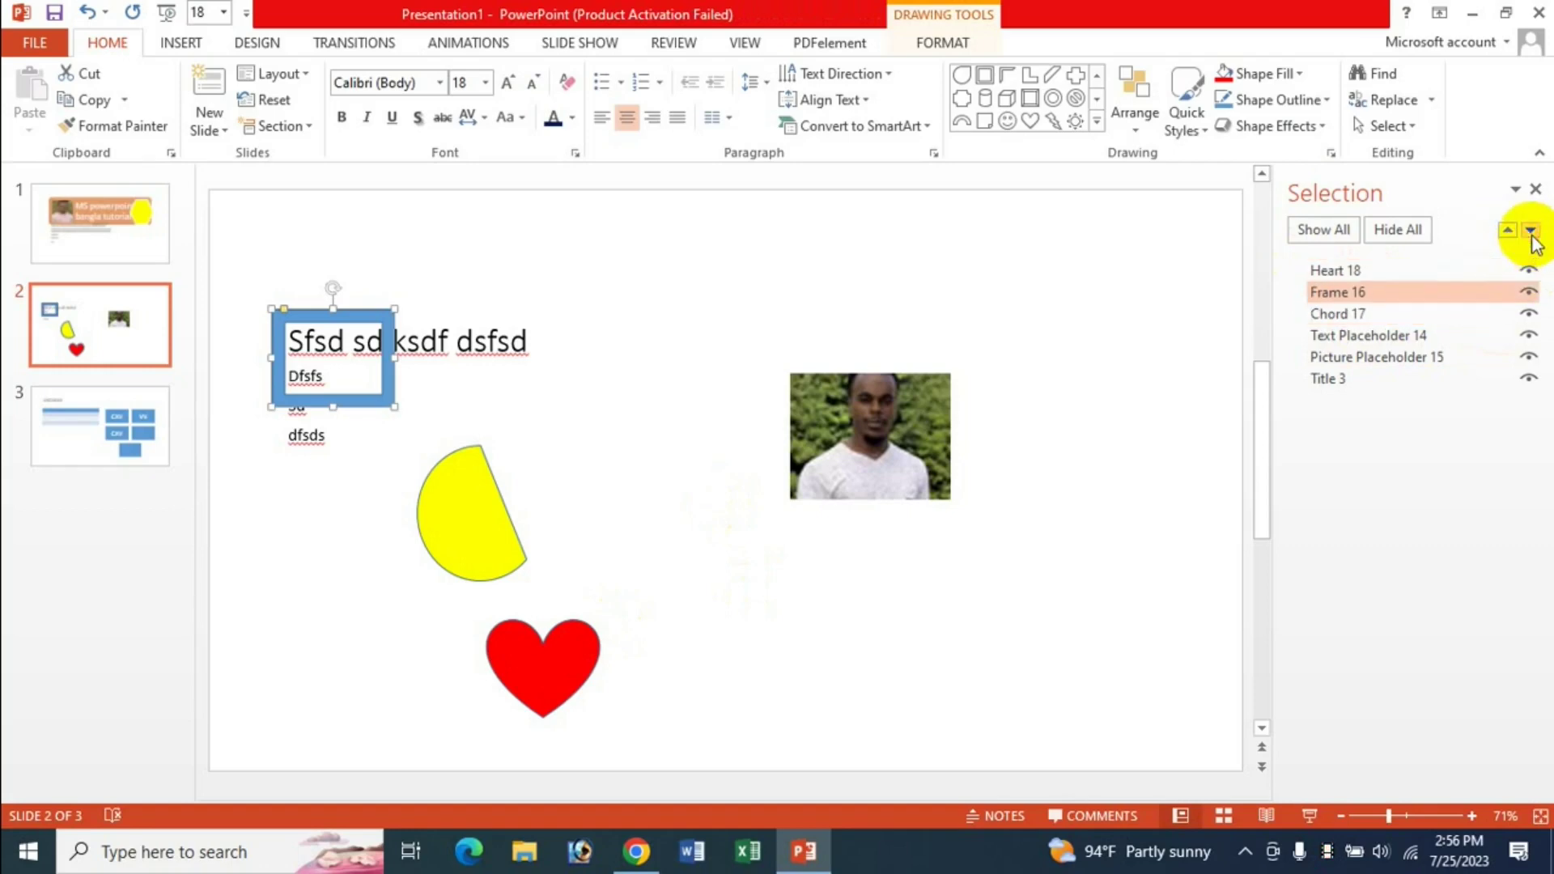
click(1531, 232)
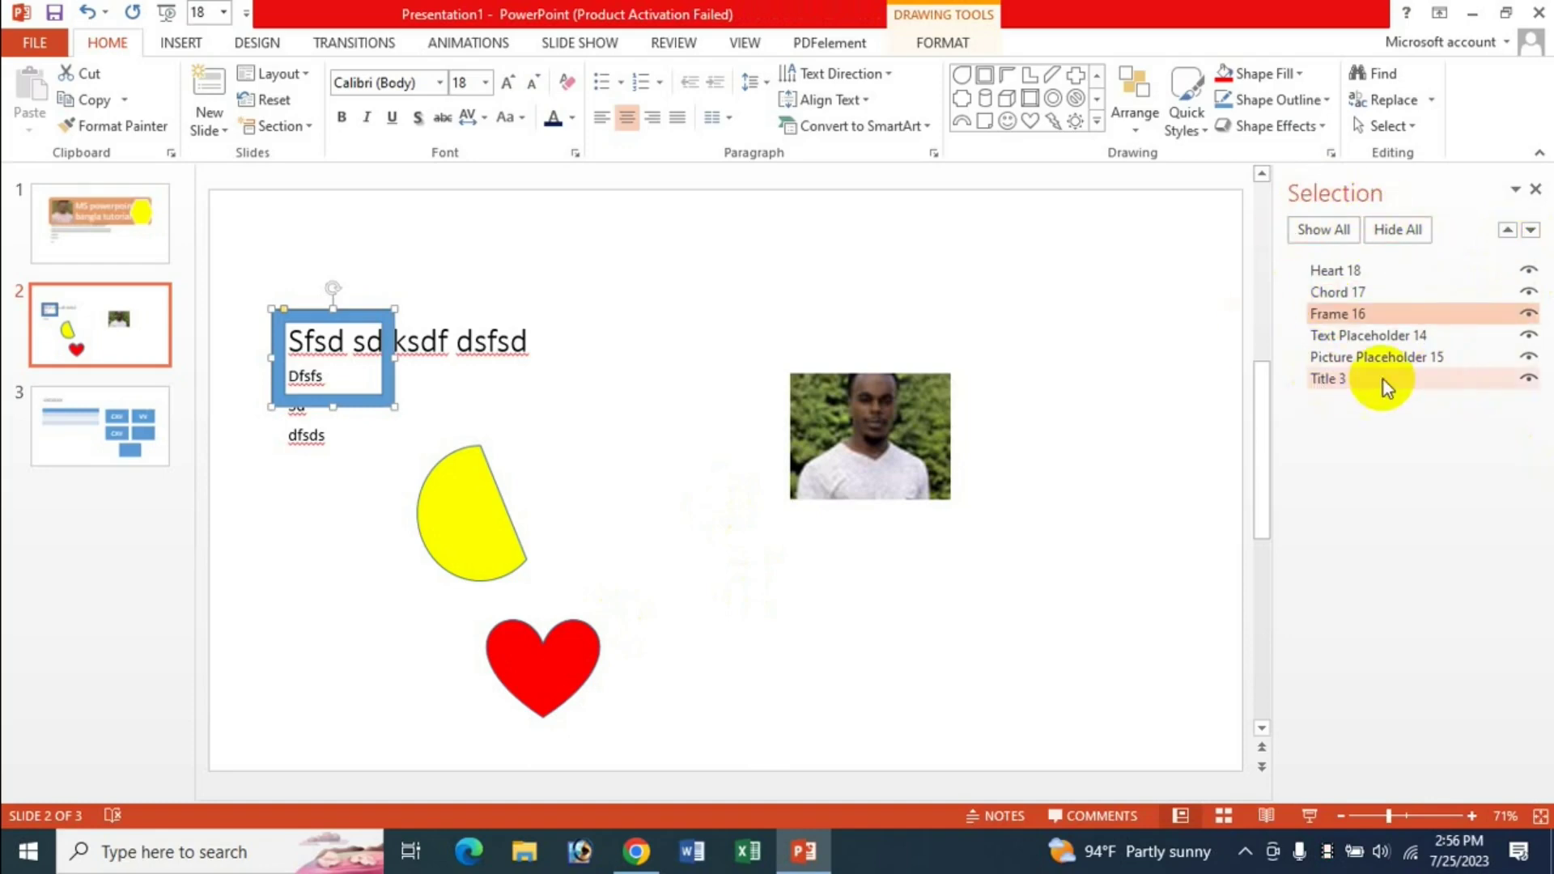
Select Title 3, the picture, Text Placeholder 14, Frame 16, Chord 17 and Heart 18 together.
click(1337, 382)
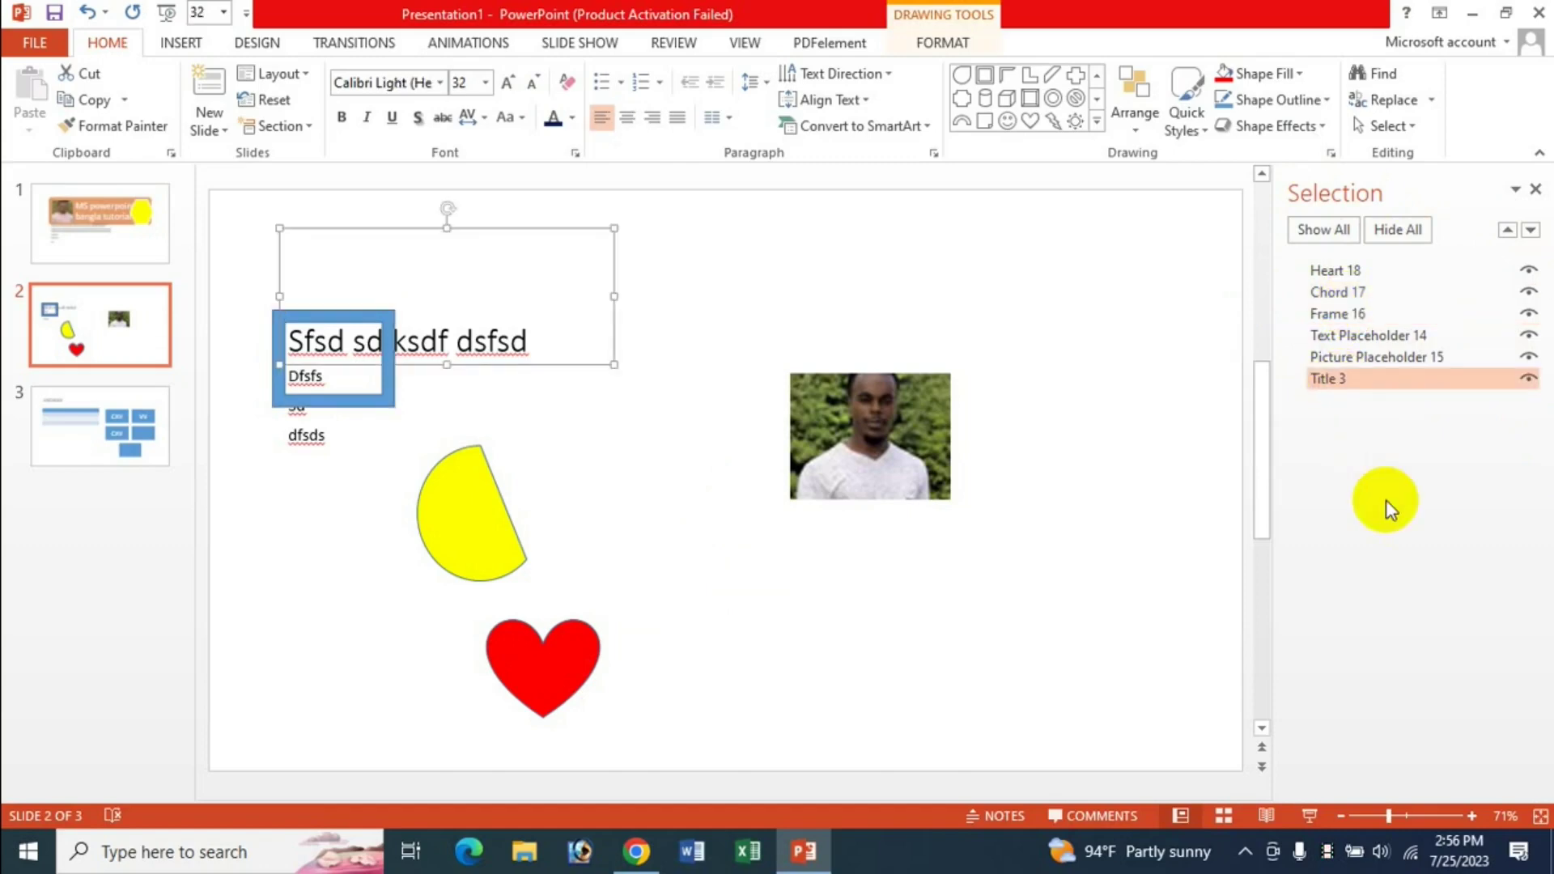
ctrl+click(1371, 360)
ctrl+click(1368, 335)
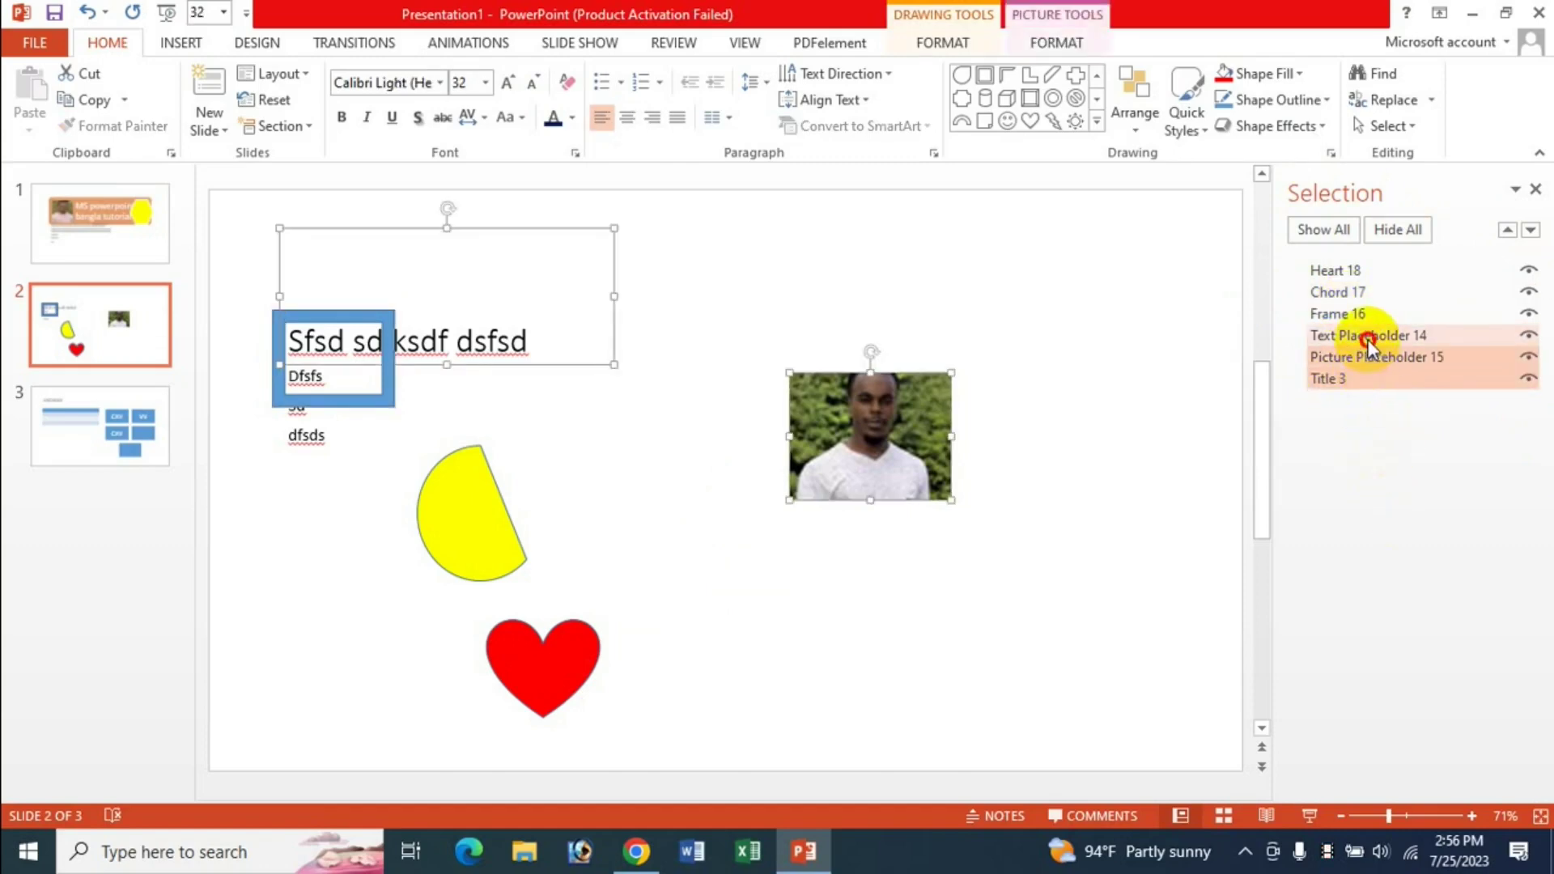
ctrl+click(1349, 314)
ctrl+click(1337, 293)
ctrl+click(1334, 270)
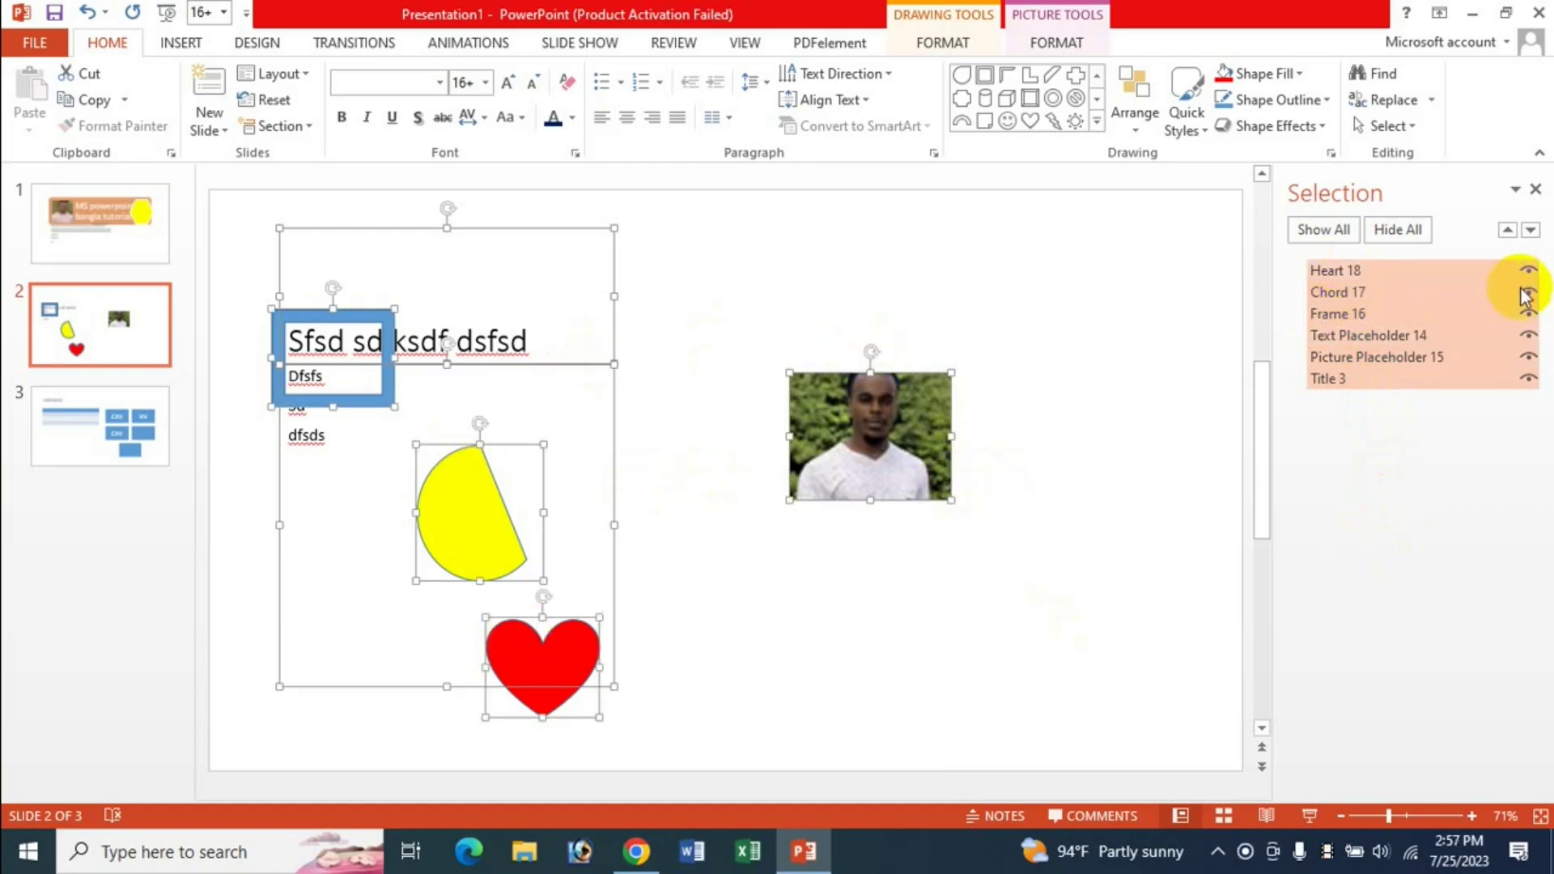
Close the Selection pane, deselect all shapes, and dismiss the Arrange options.
click(1538, 196)
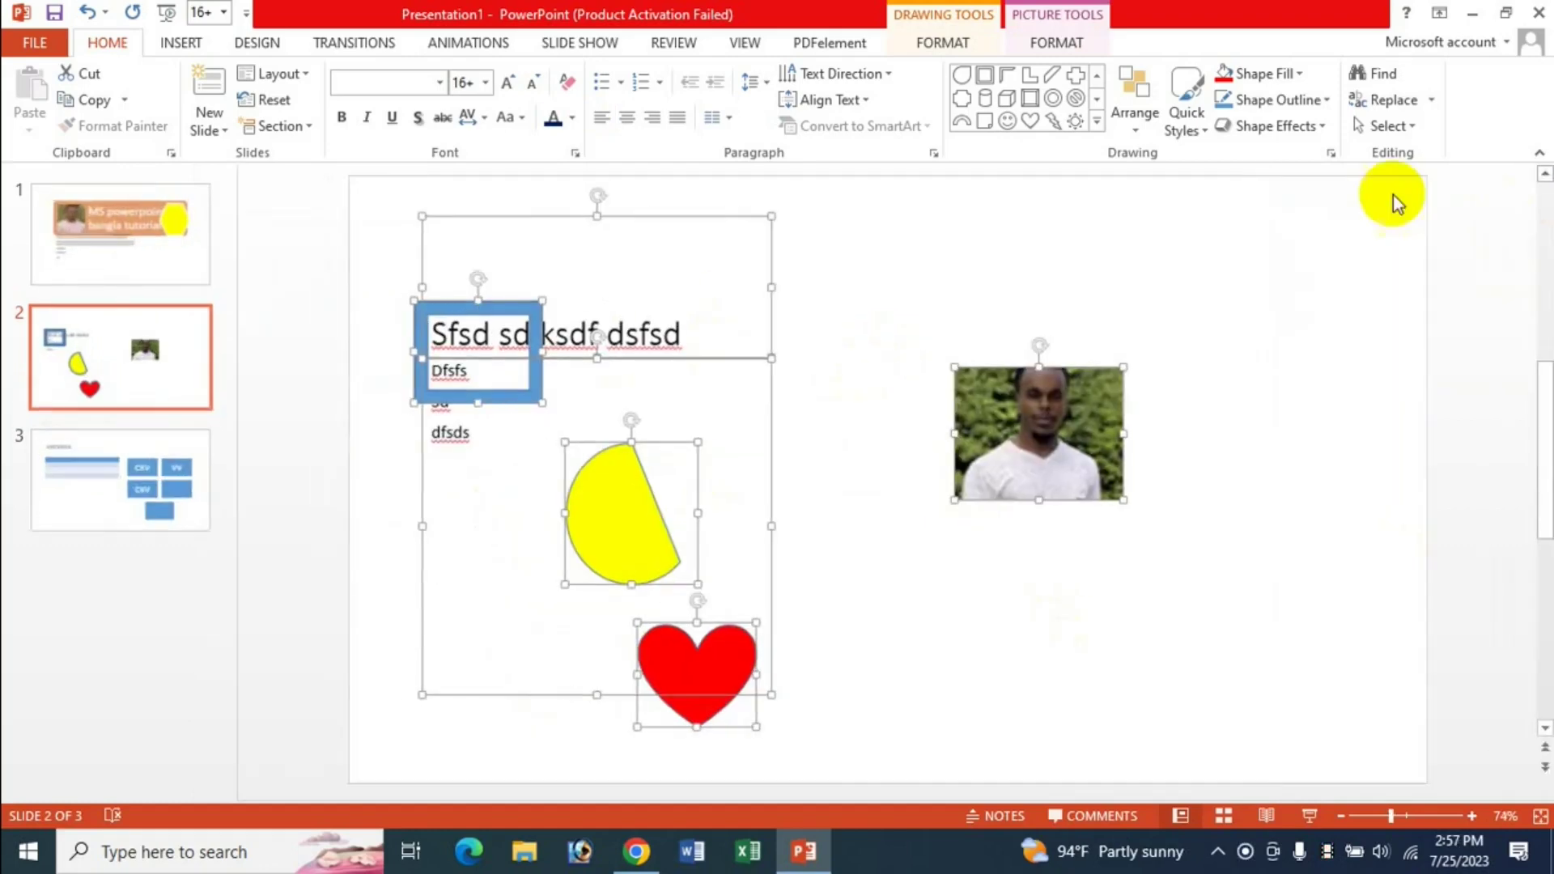
click(921, 288)
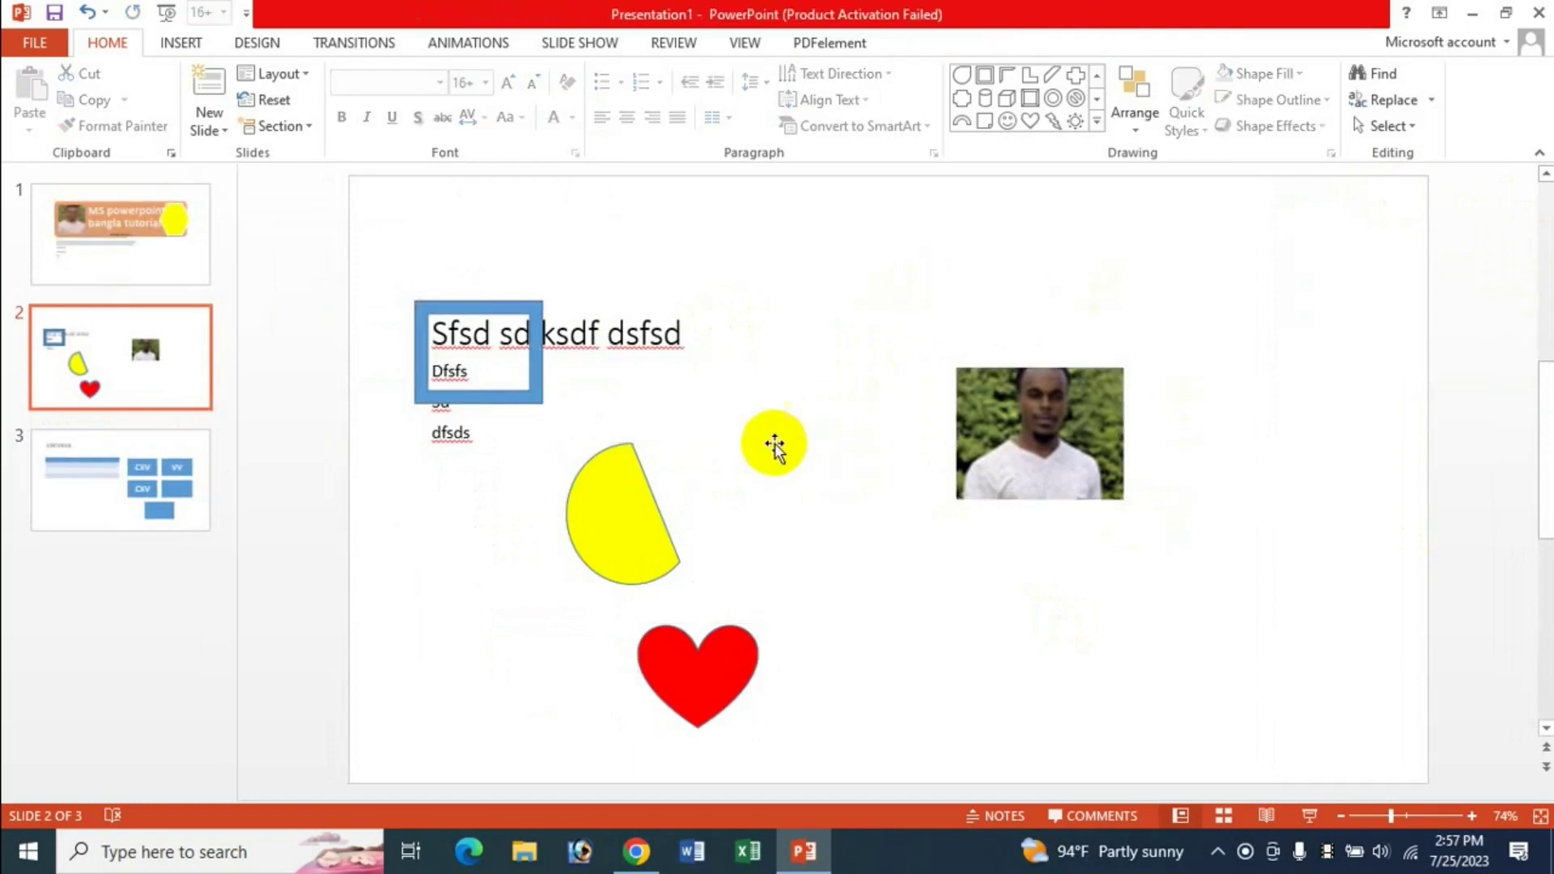
click(1138, 130)
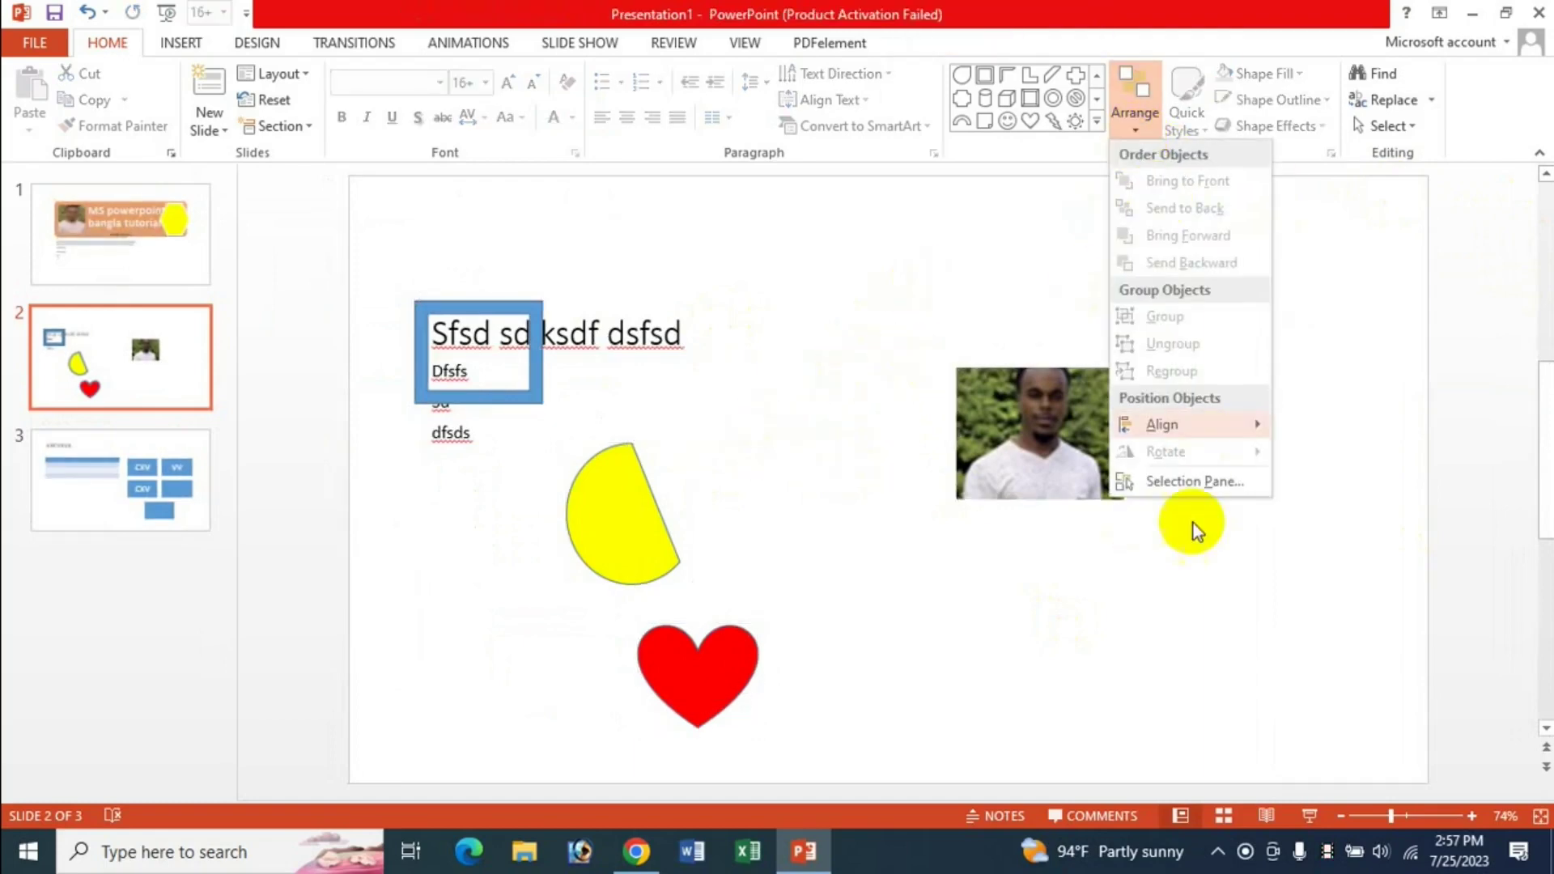
click(827, 278)
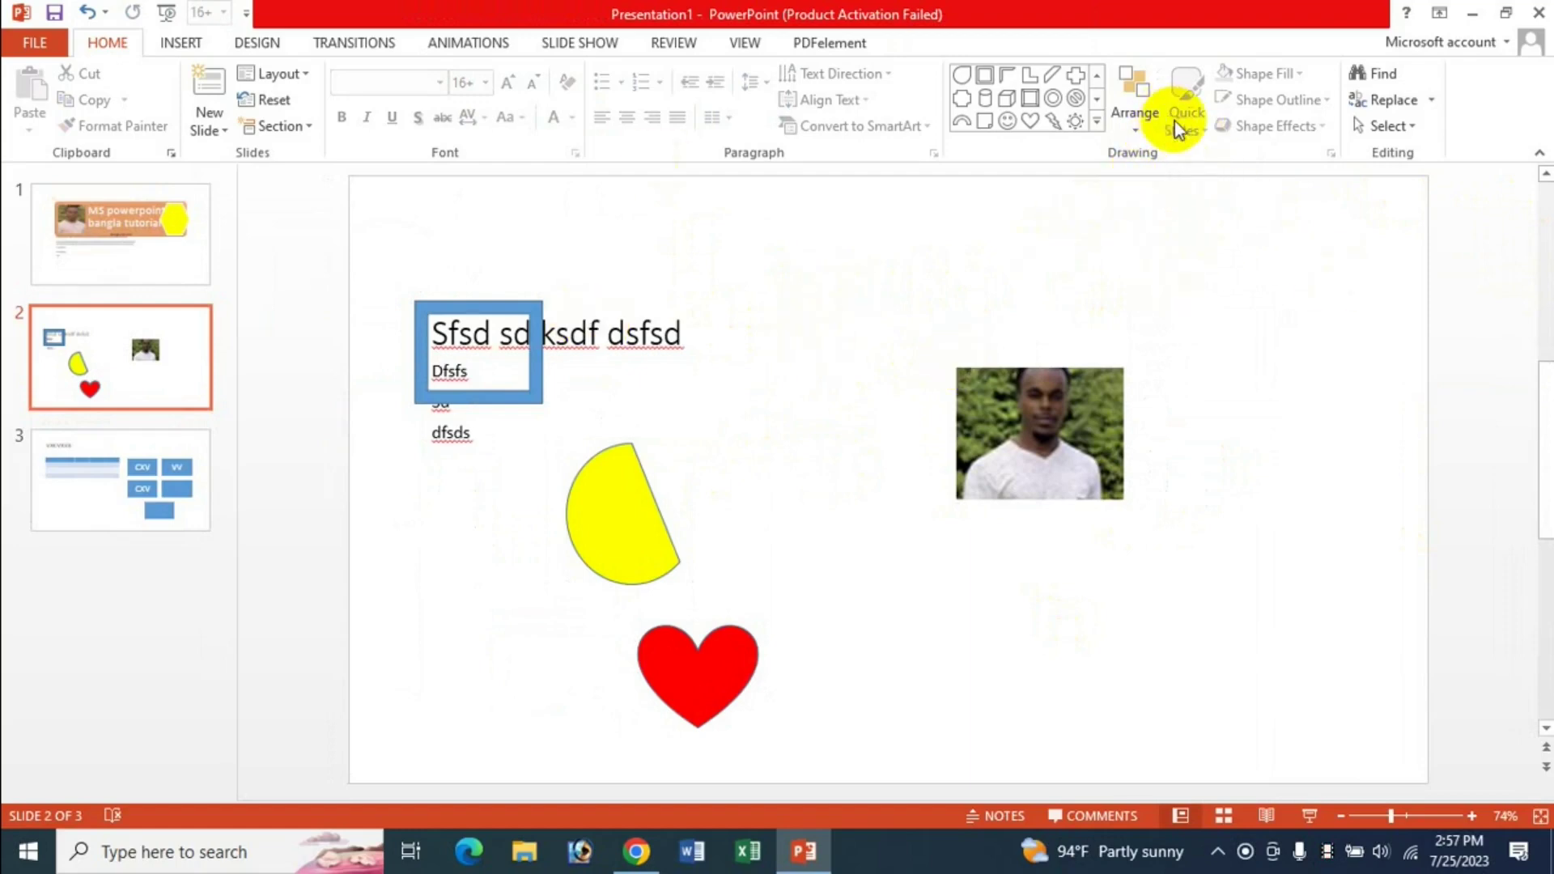
Select the title text box and browse the Quick Styles gallery without applying one.
click(629, 322)
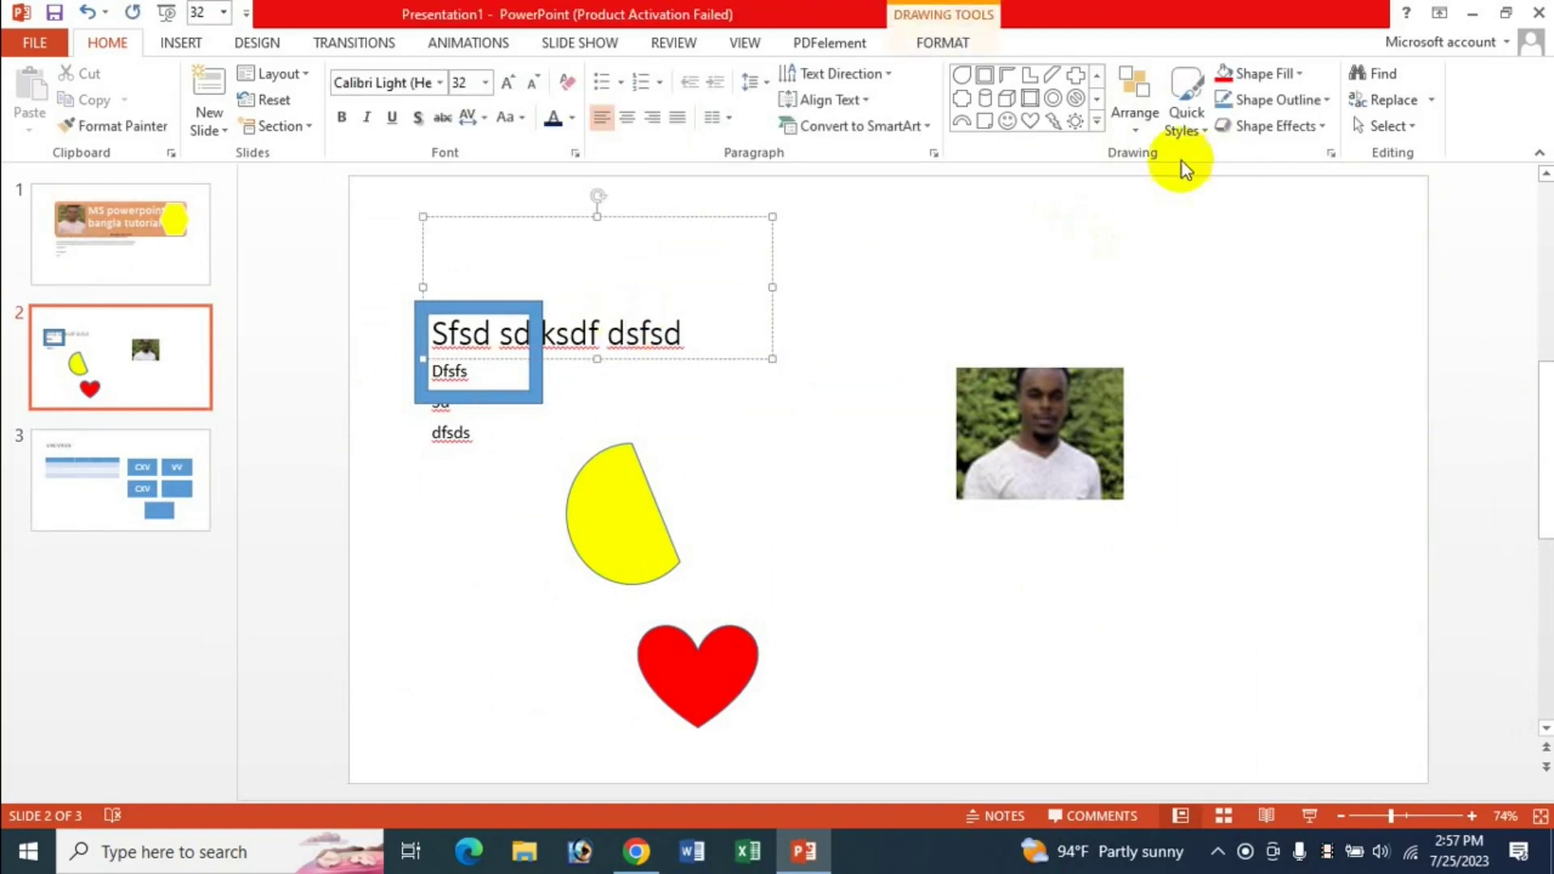
click(1193, 127)
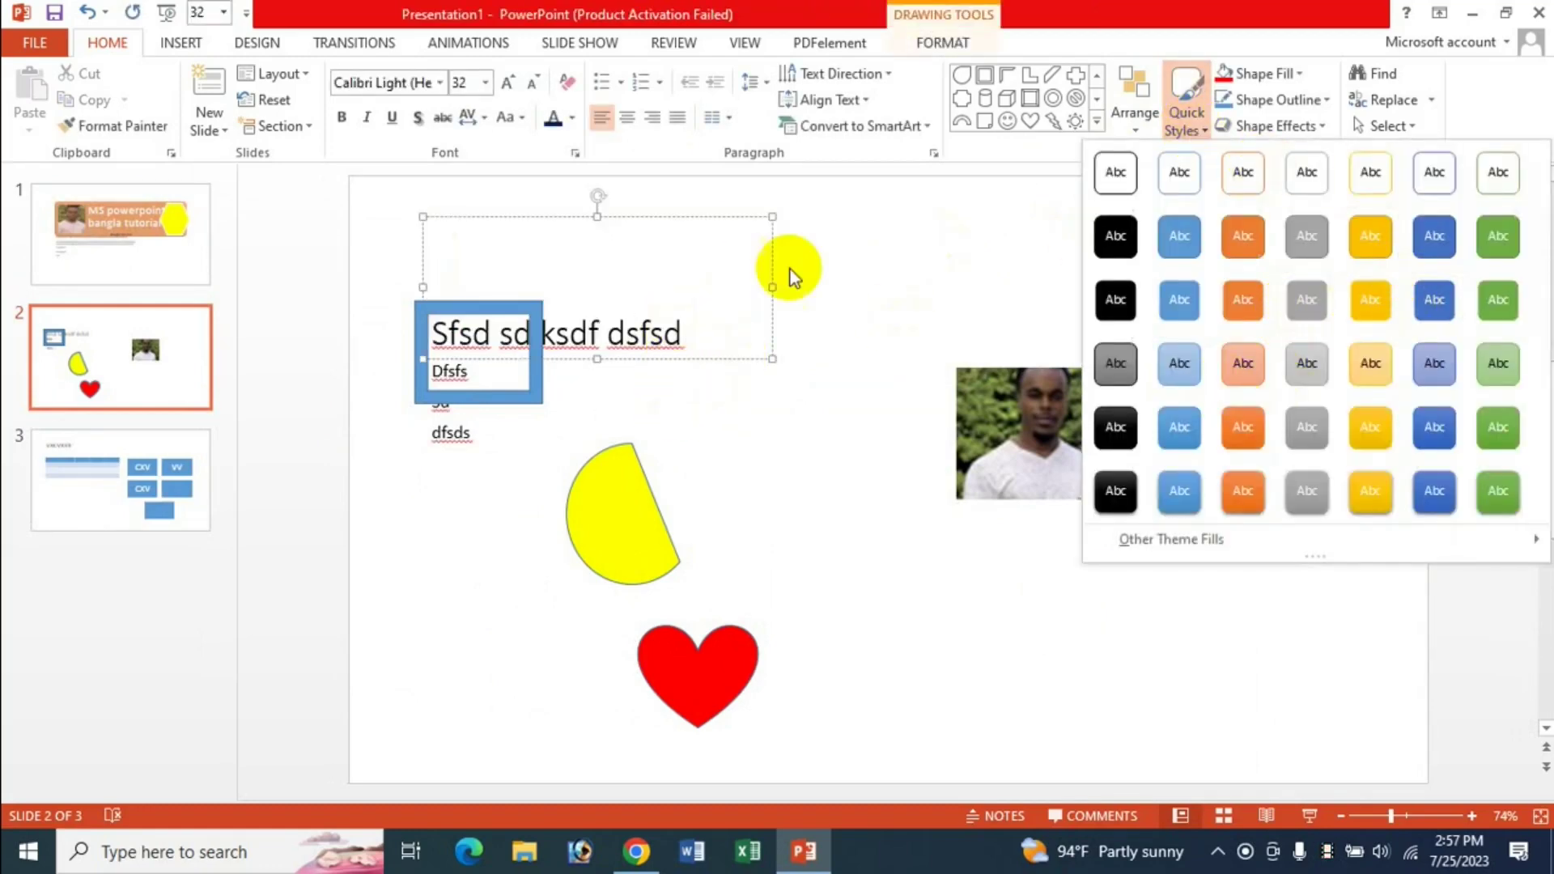
click(685, 234)
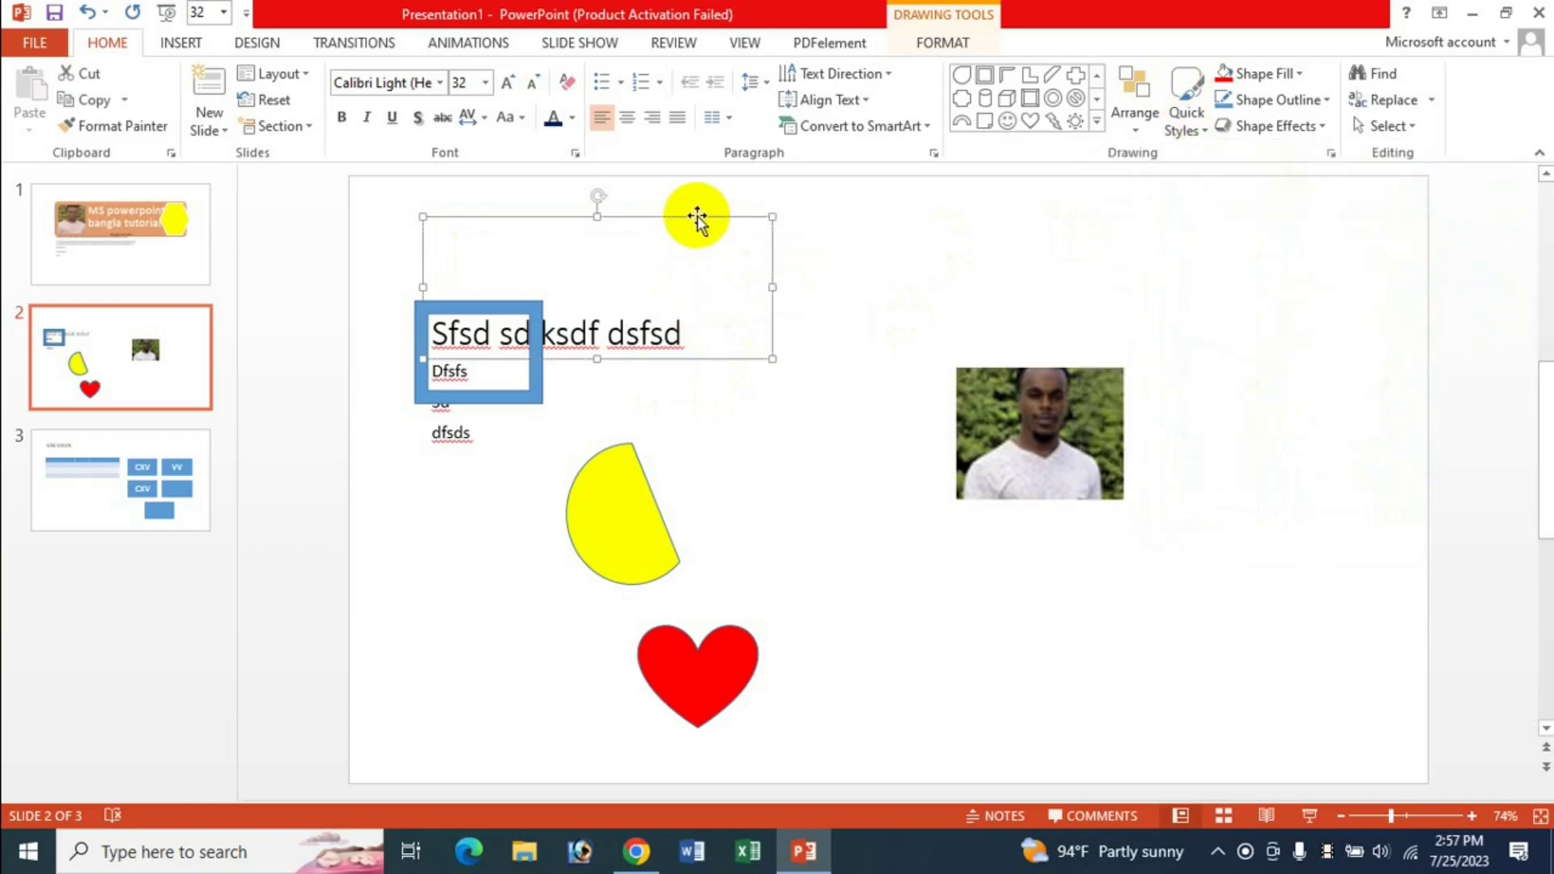
click(1195, 142)
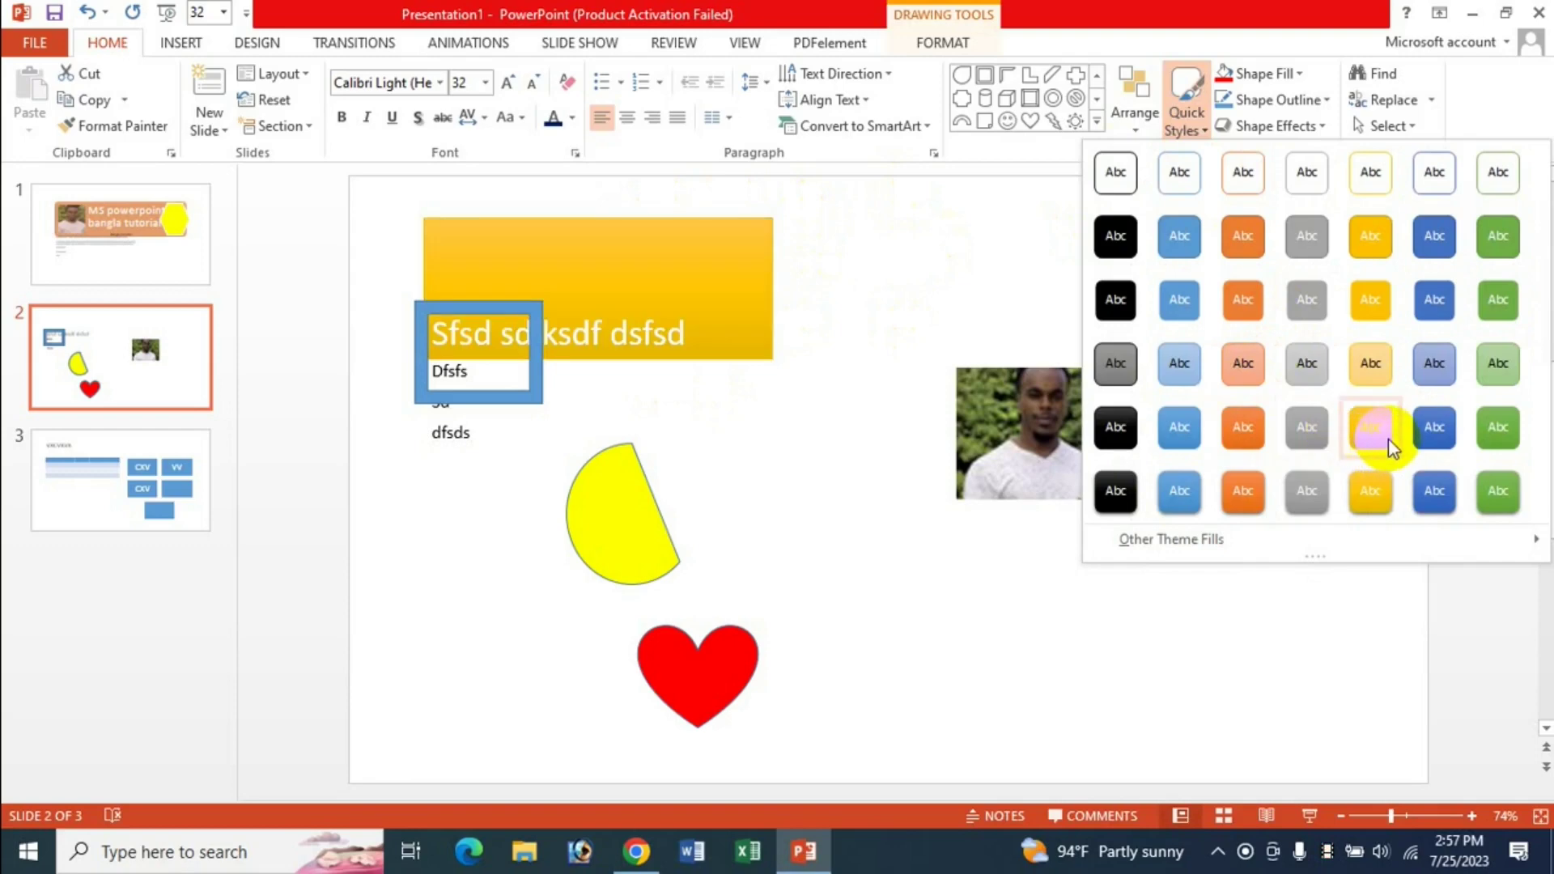
Apply the black fill Quick Style to the yellow pie shape.
click(588, 395)
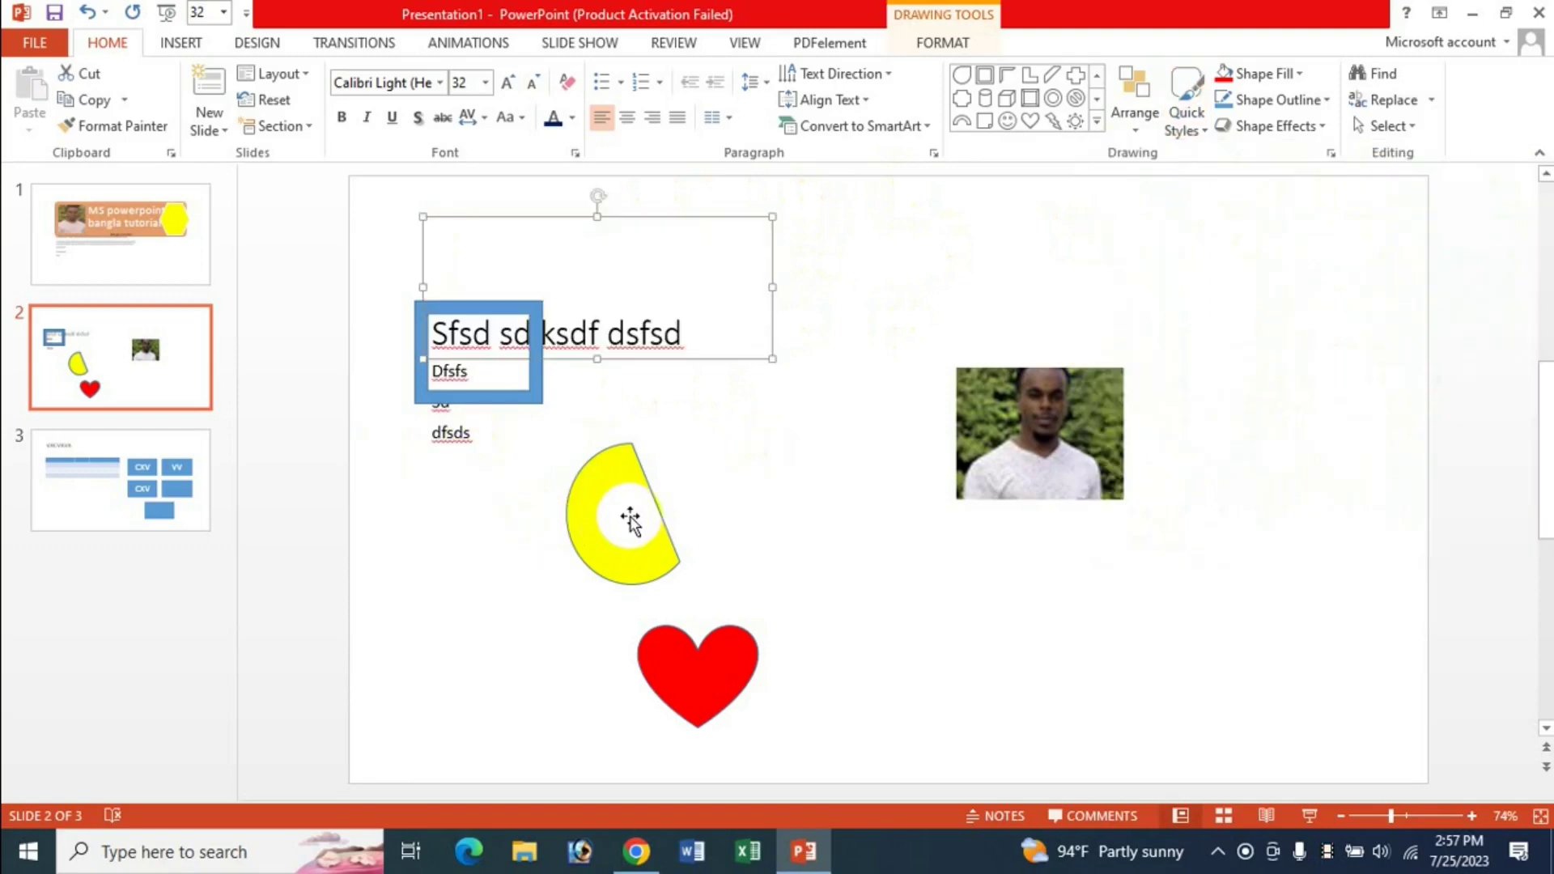
click(629, 517)
click(1187, 113)
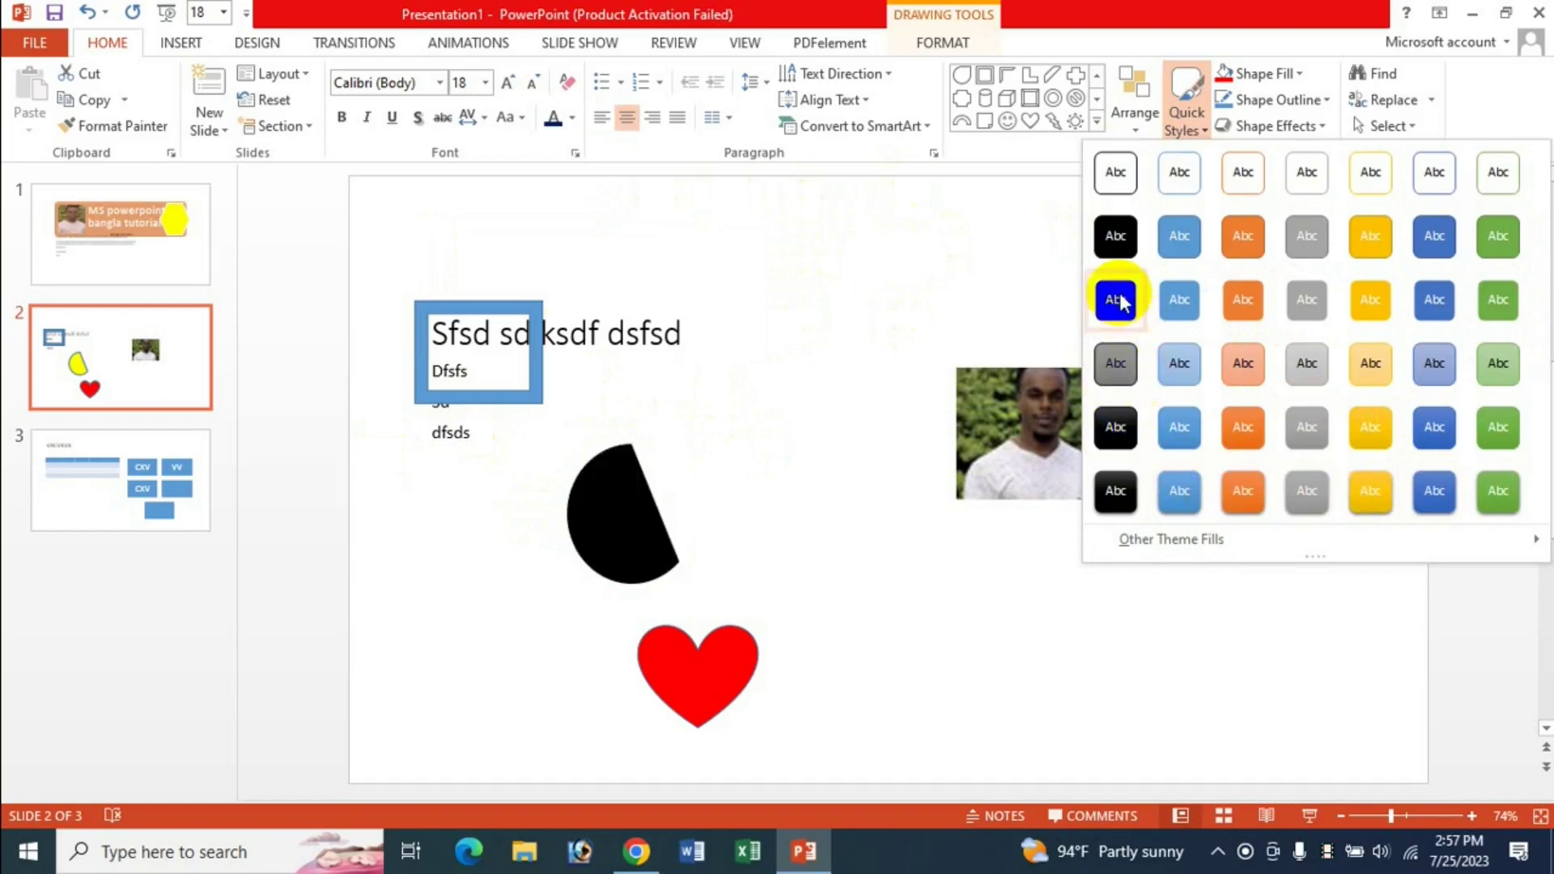
click(1117, 241)
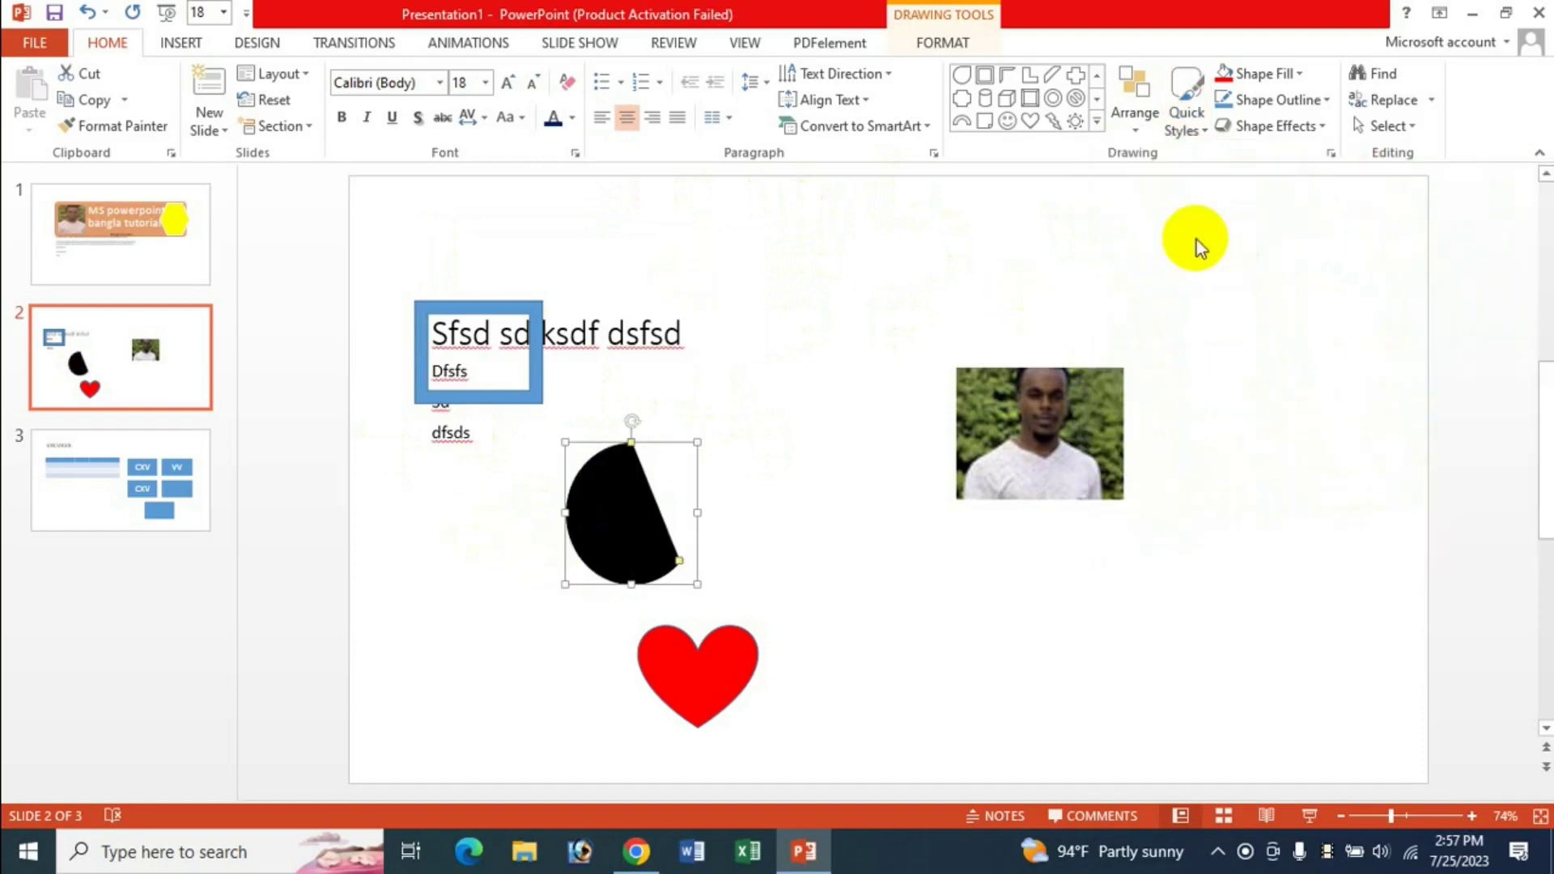
View the blue text box's fill colour choices, then reselect the black pie shape.
click(1232, 276)
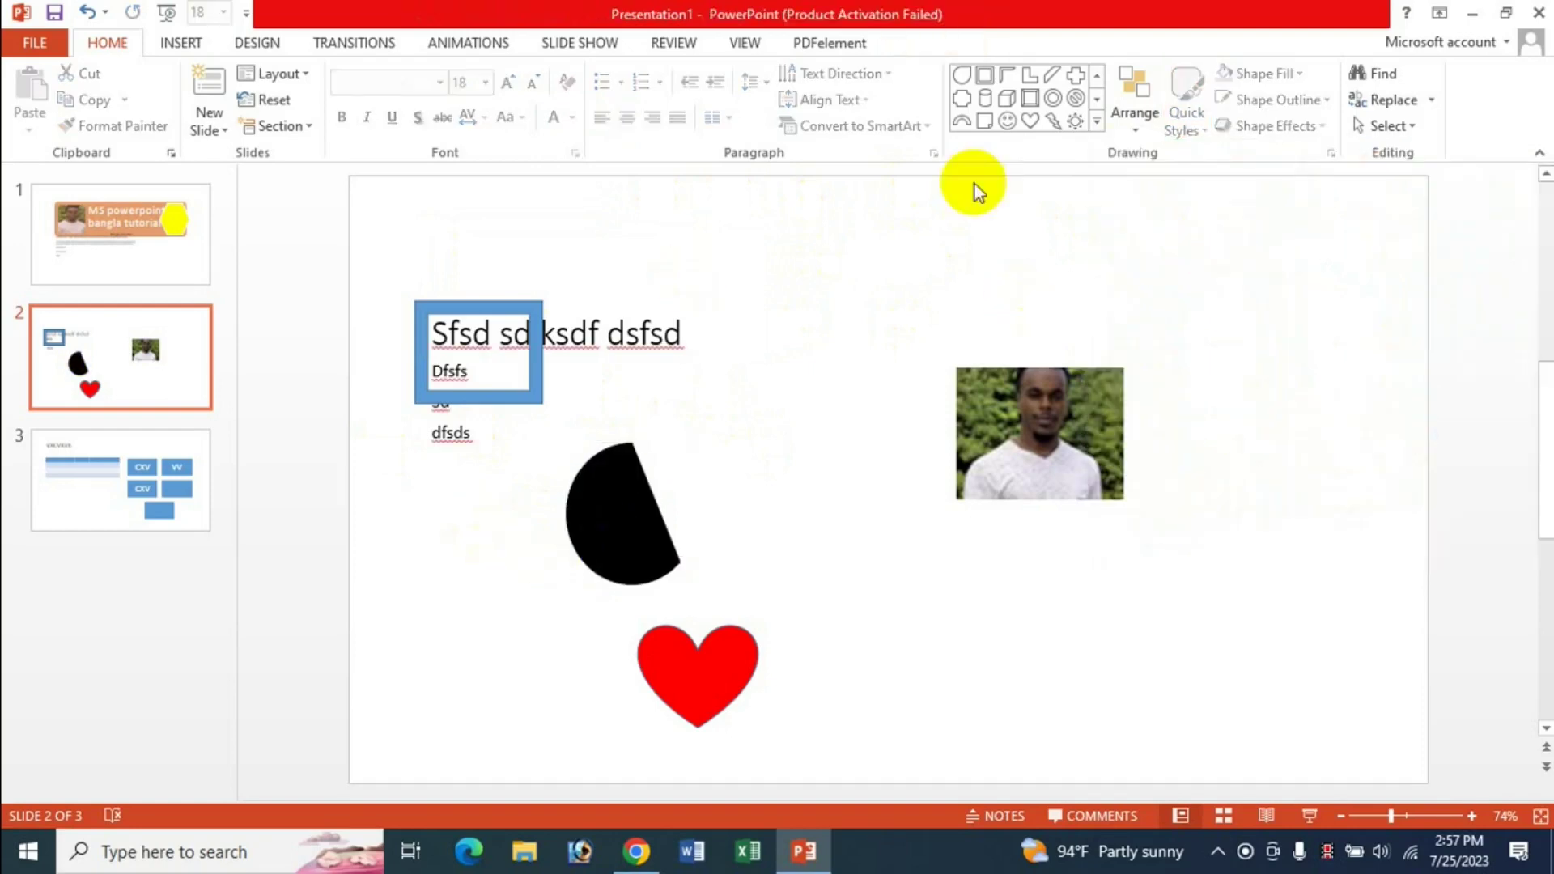
click(525, 317)
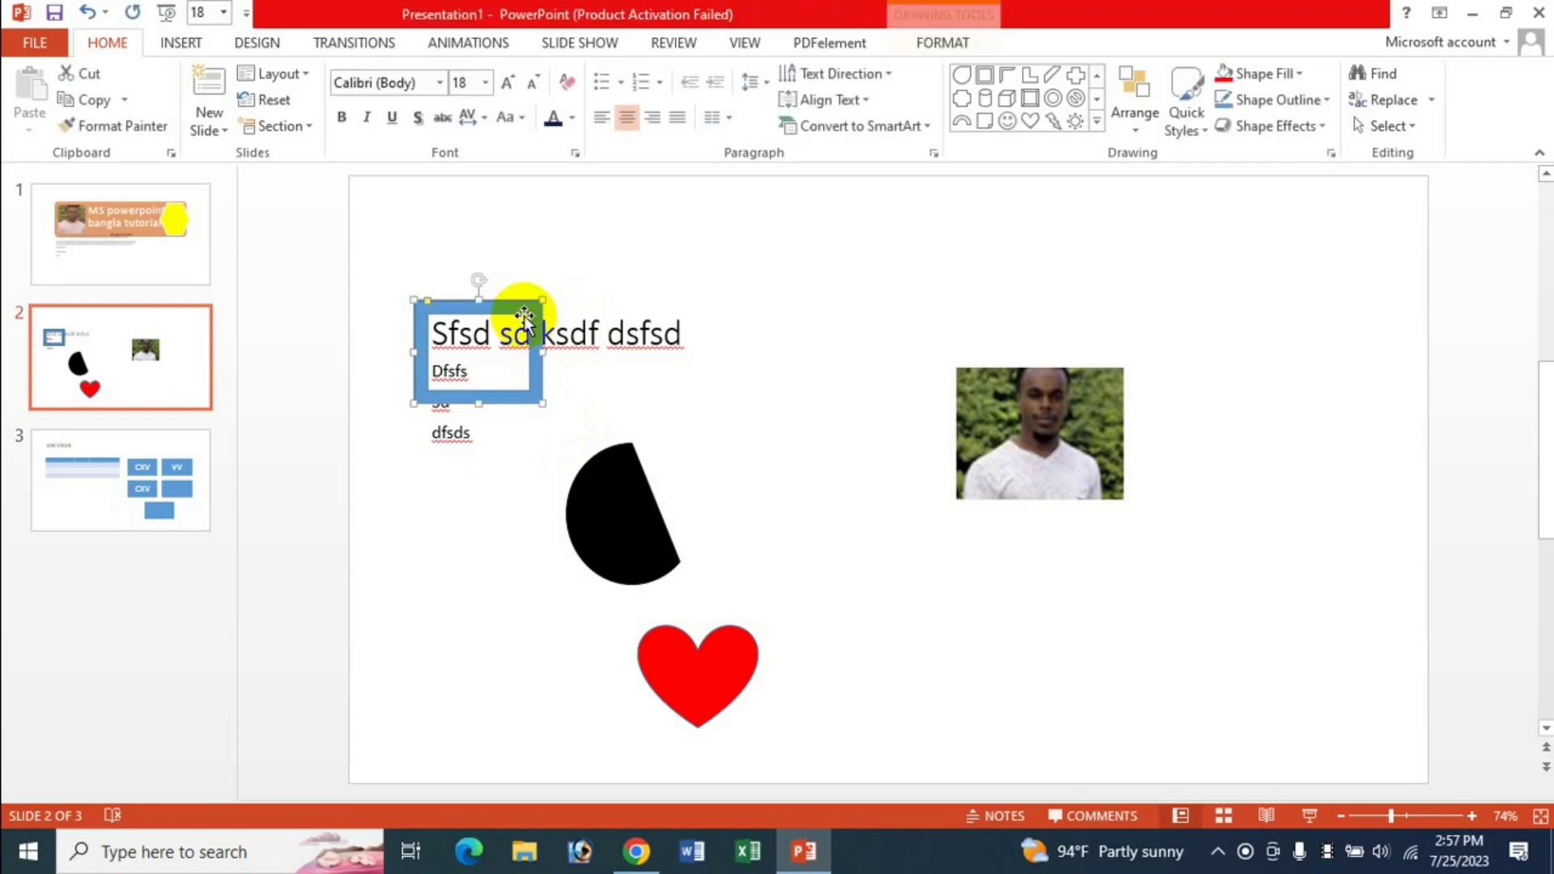
click(1295, 75)
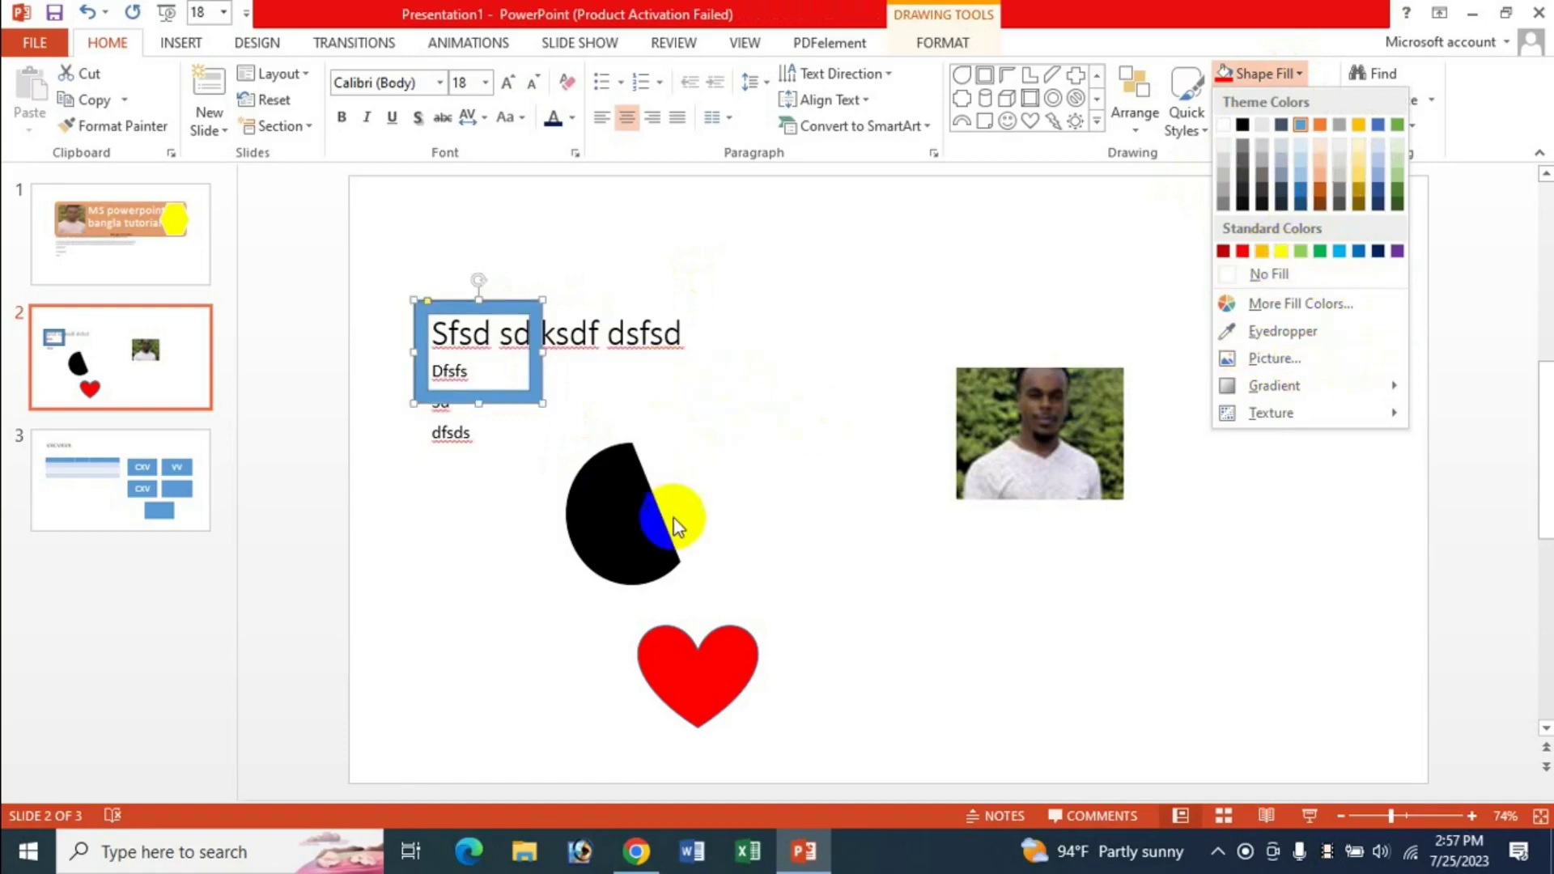
click(679, 527)
click(676, 526)
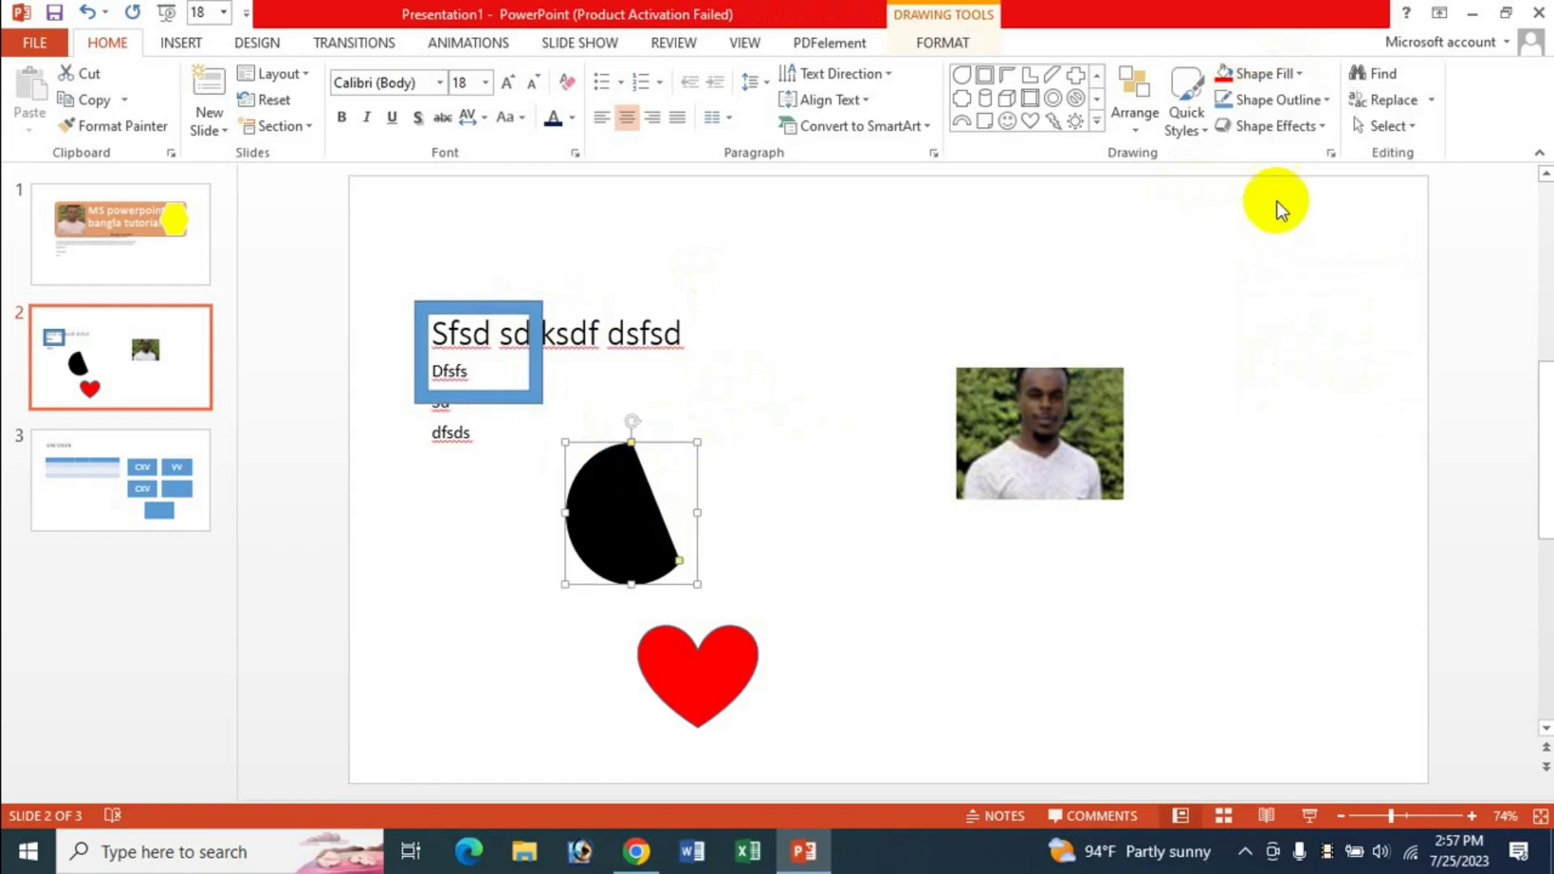
Fill the pie shape with picture 1001 from the computer.
click(1304, 72)
click(1296, 357)
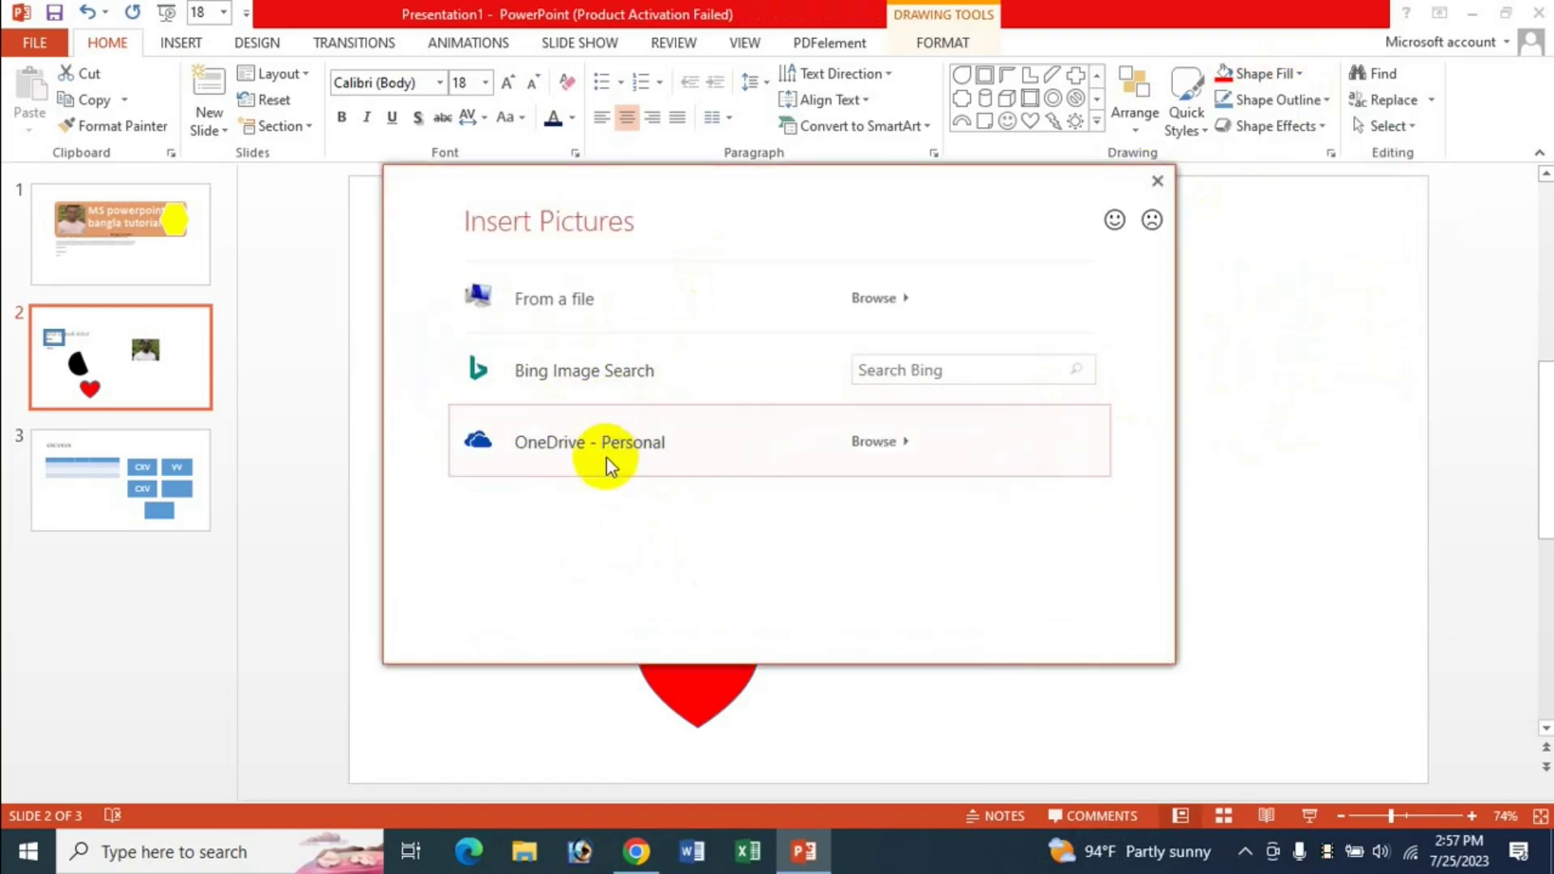
click(583, 301)
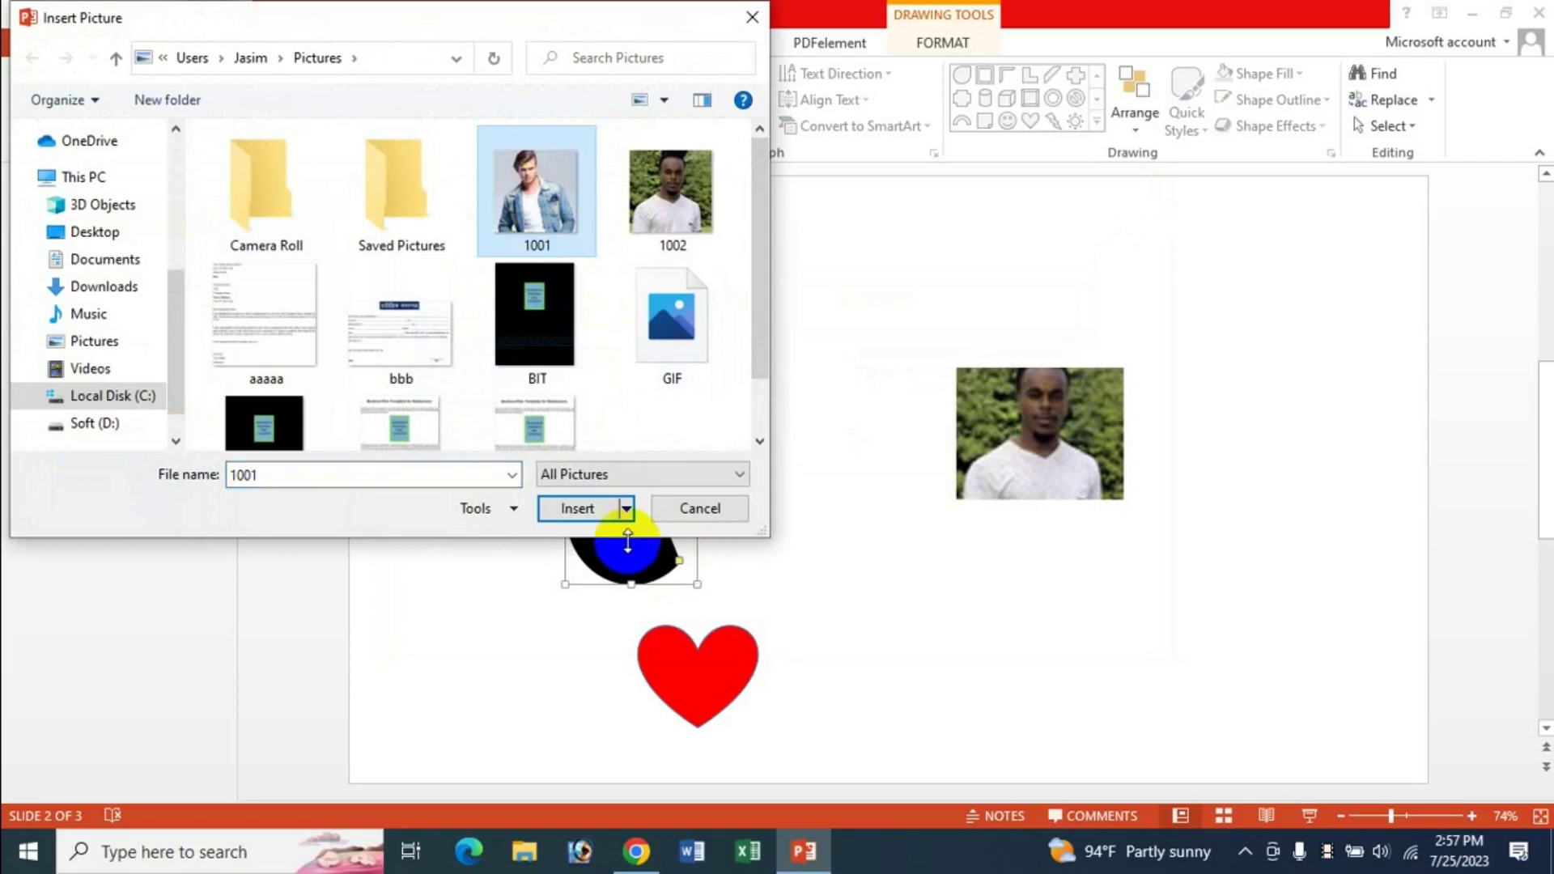
click(600, 510)
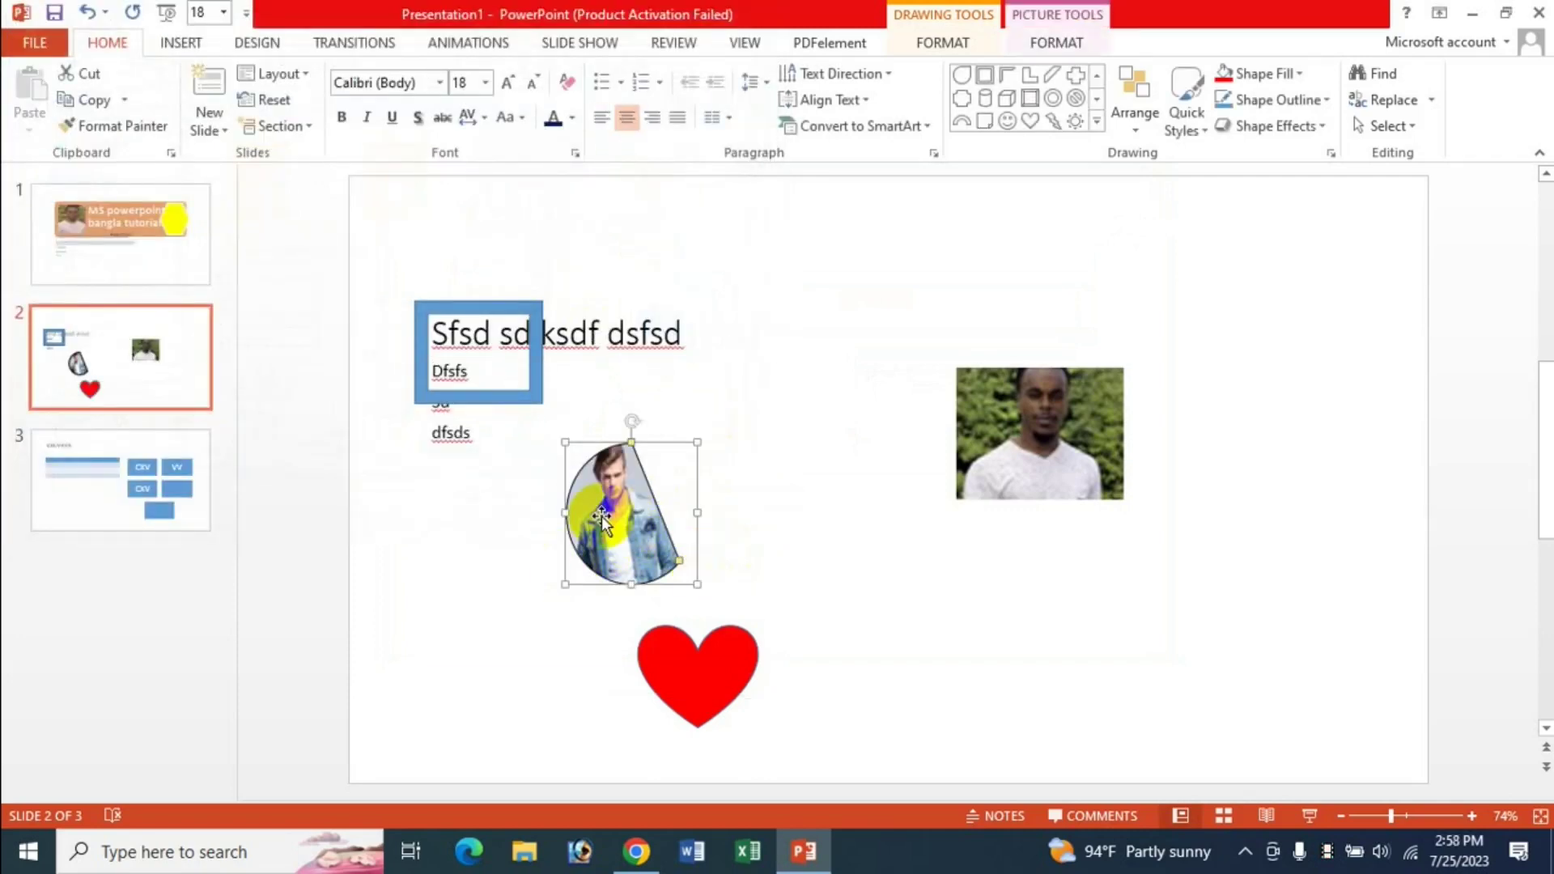
Replace the pie's fill with the White Marble texture.
click(1292, 75)
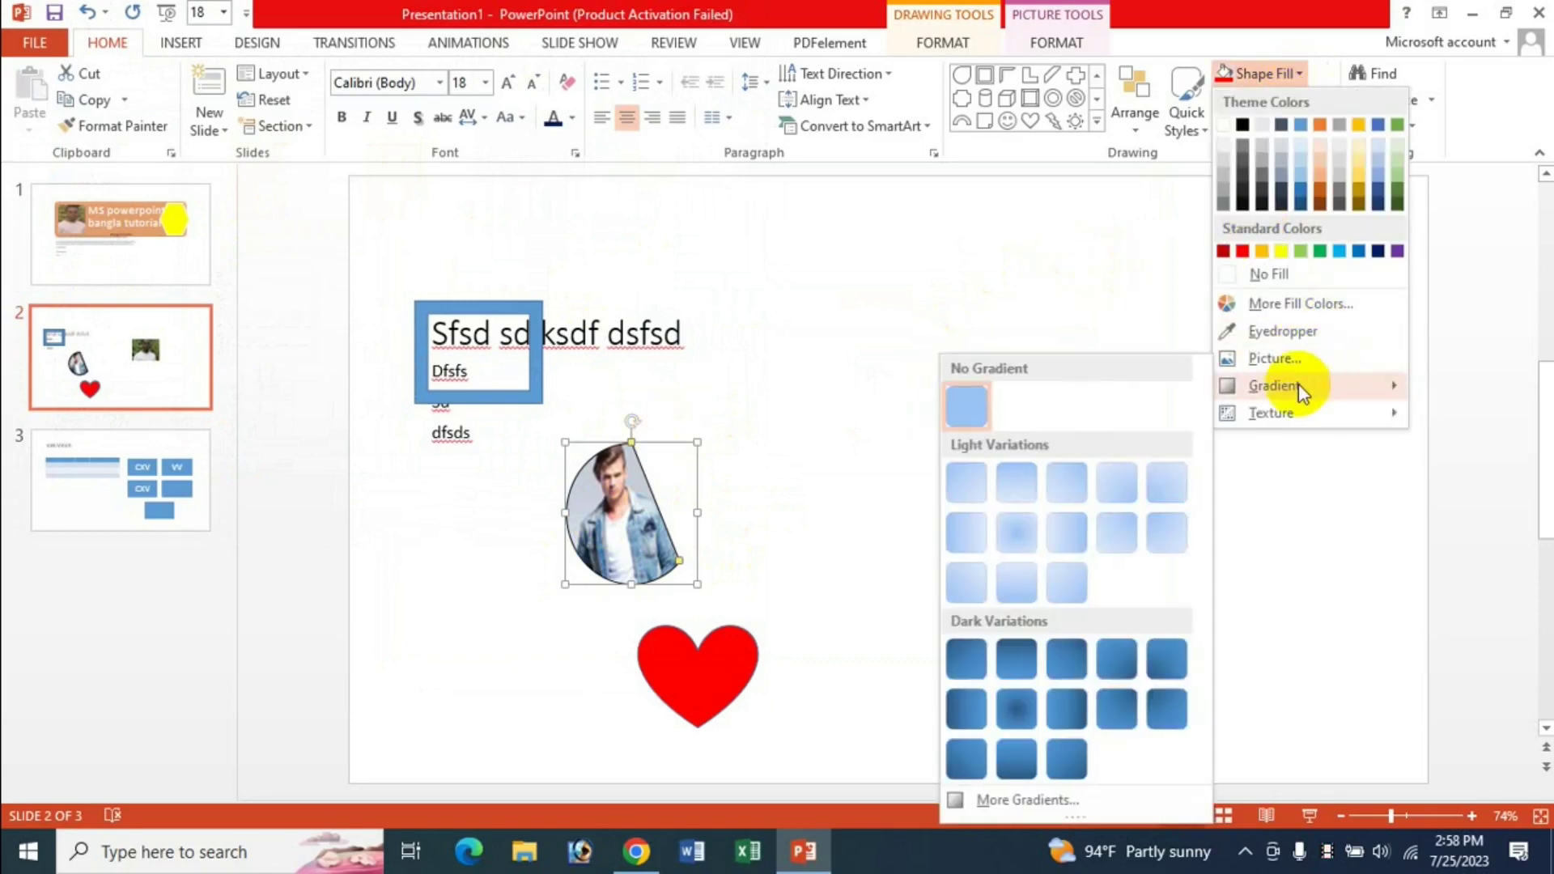
mouse_move(1270, 413)
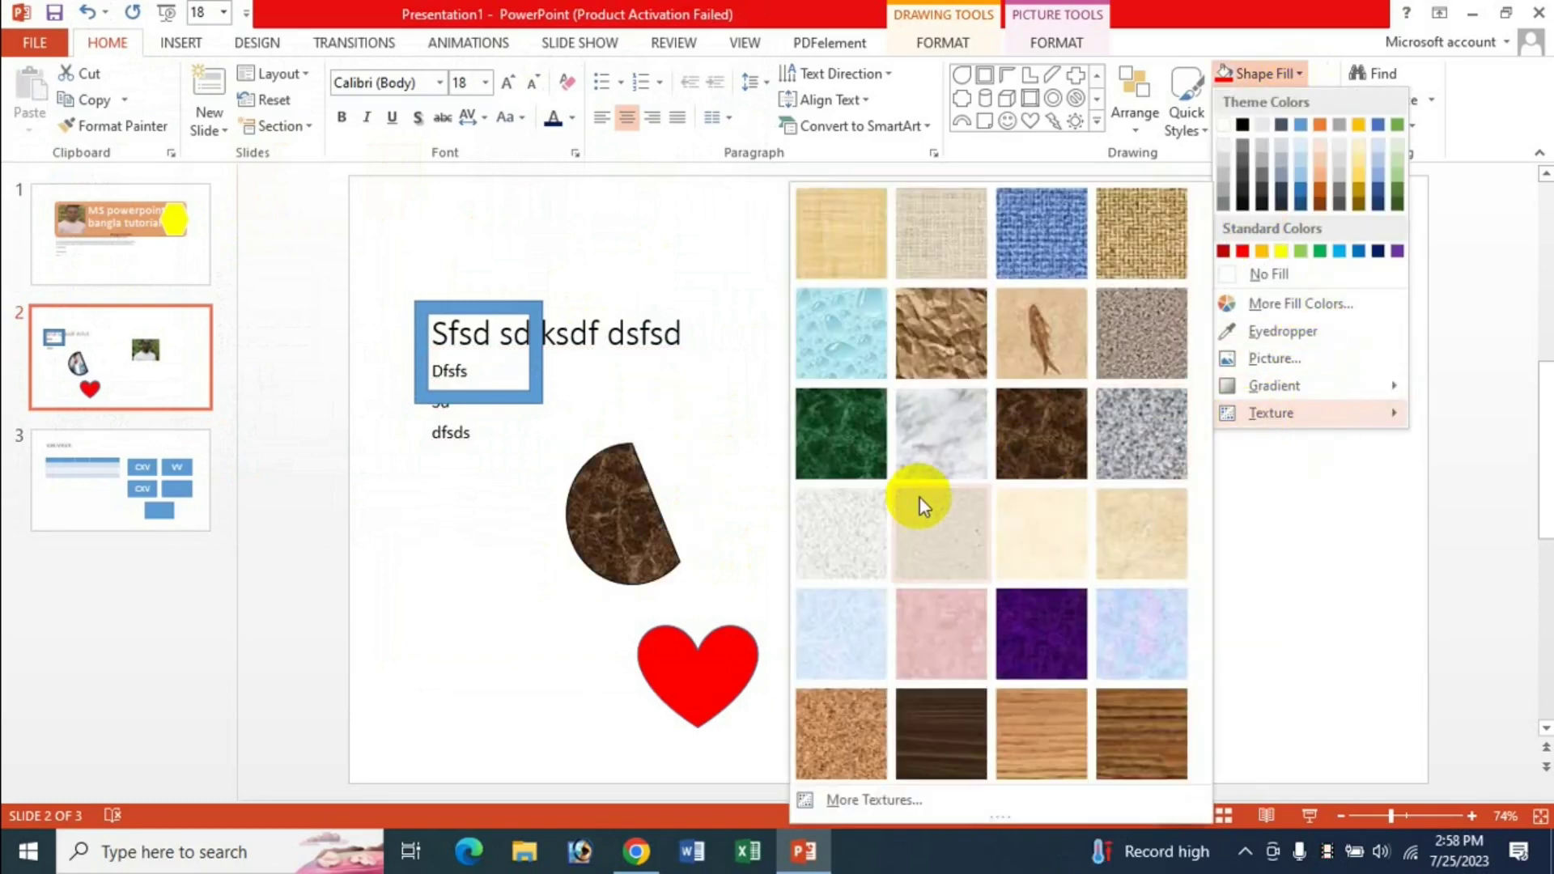
click(944, 454)
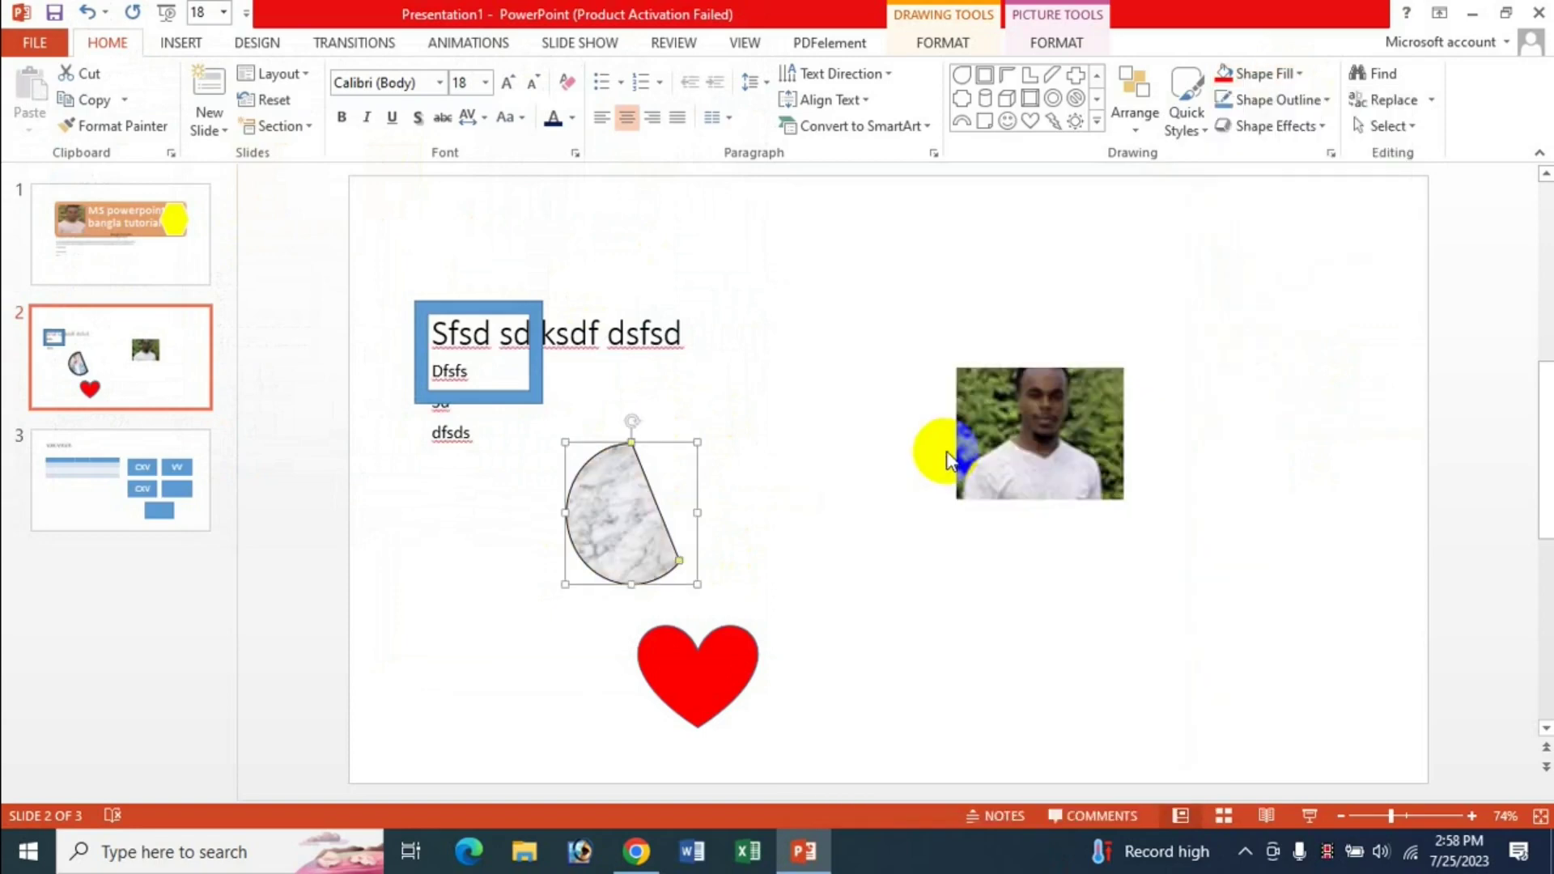
click(1323, 102)
click(1295, 71)
click(1299, 71)
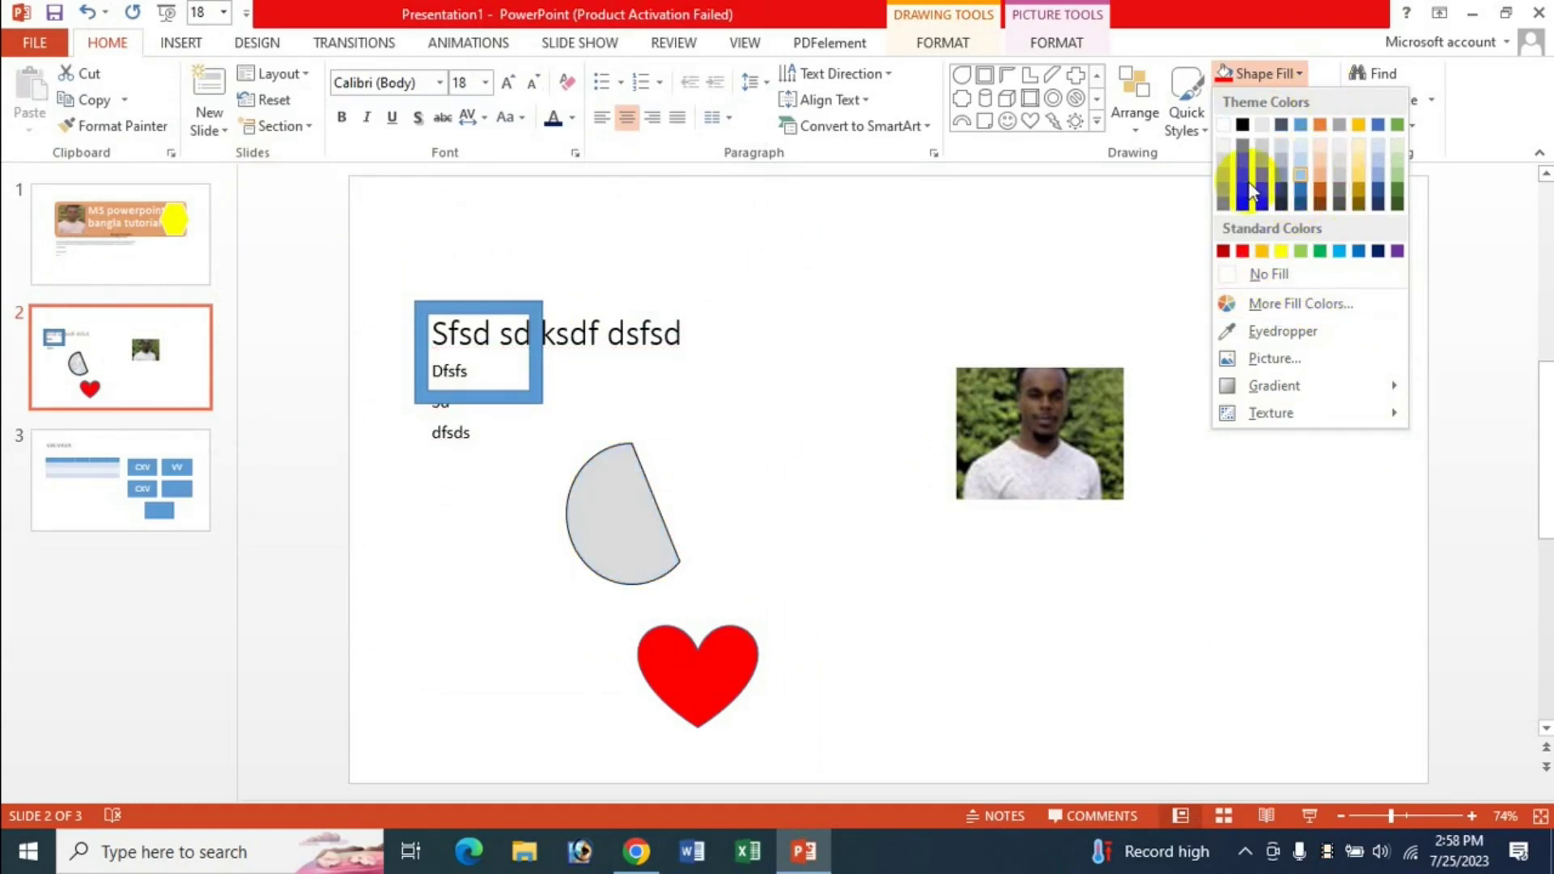
click(1292, 16)
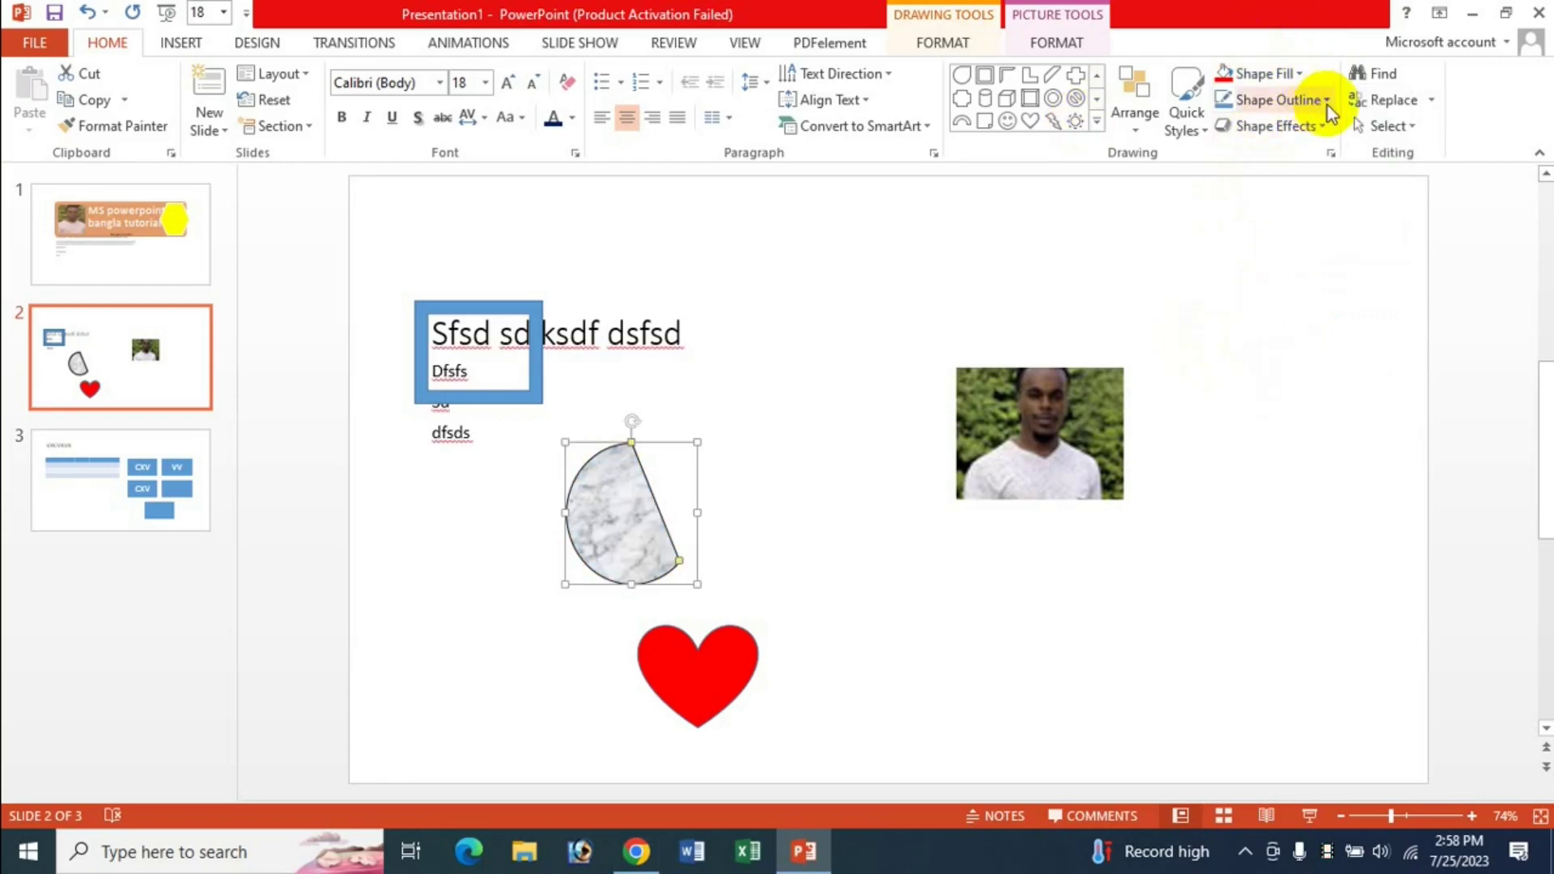
Give the marble pie shape a 4½ pt outline in standard blue.
click(1324, 100)
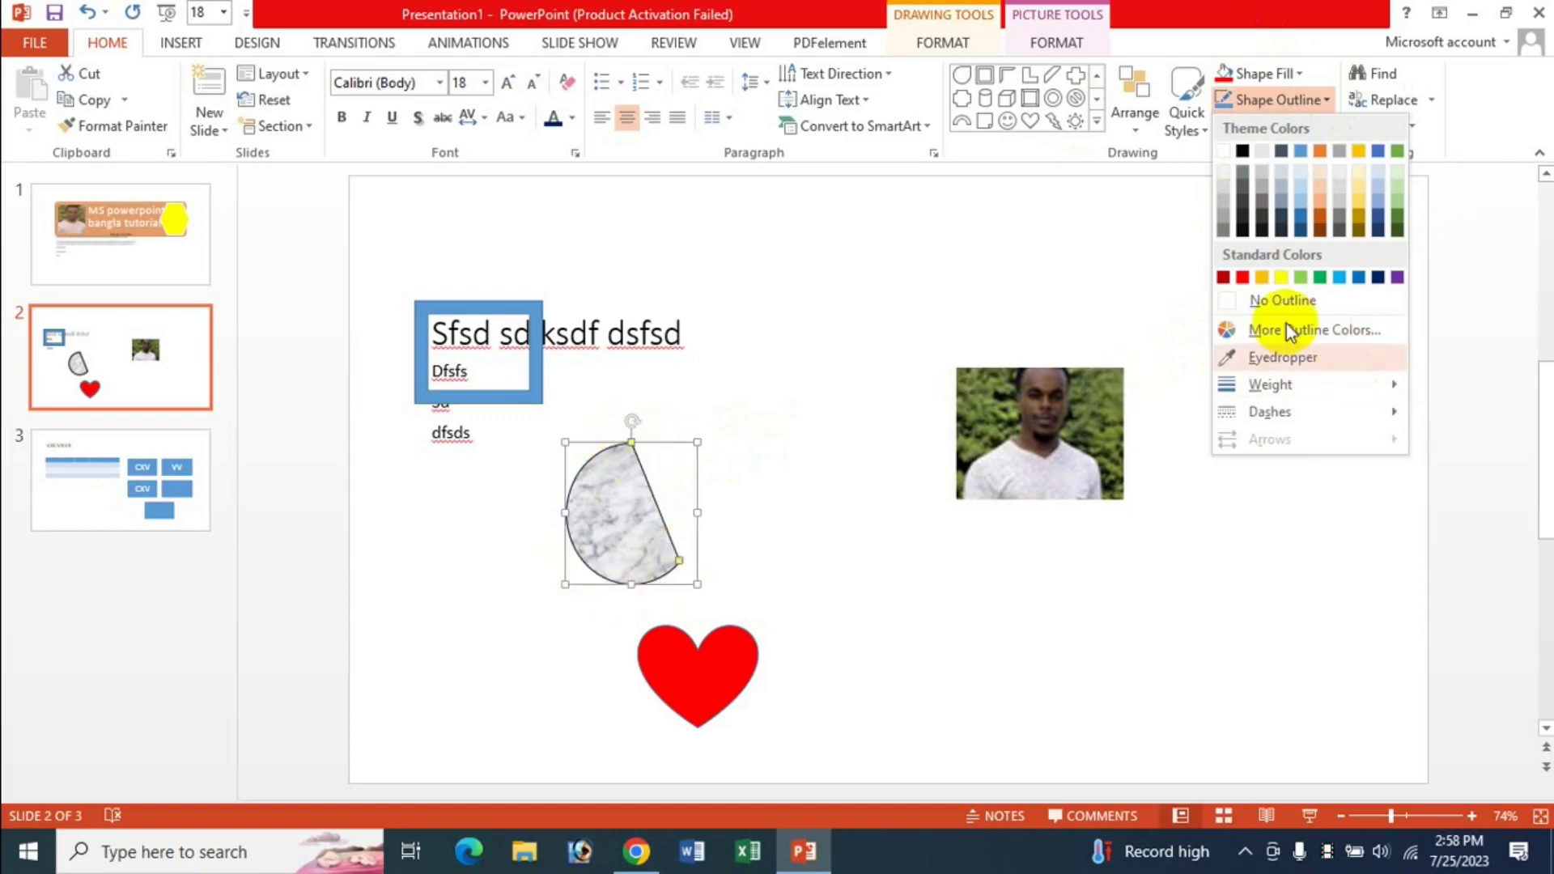
mouse_move(1270, 386)
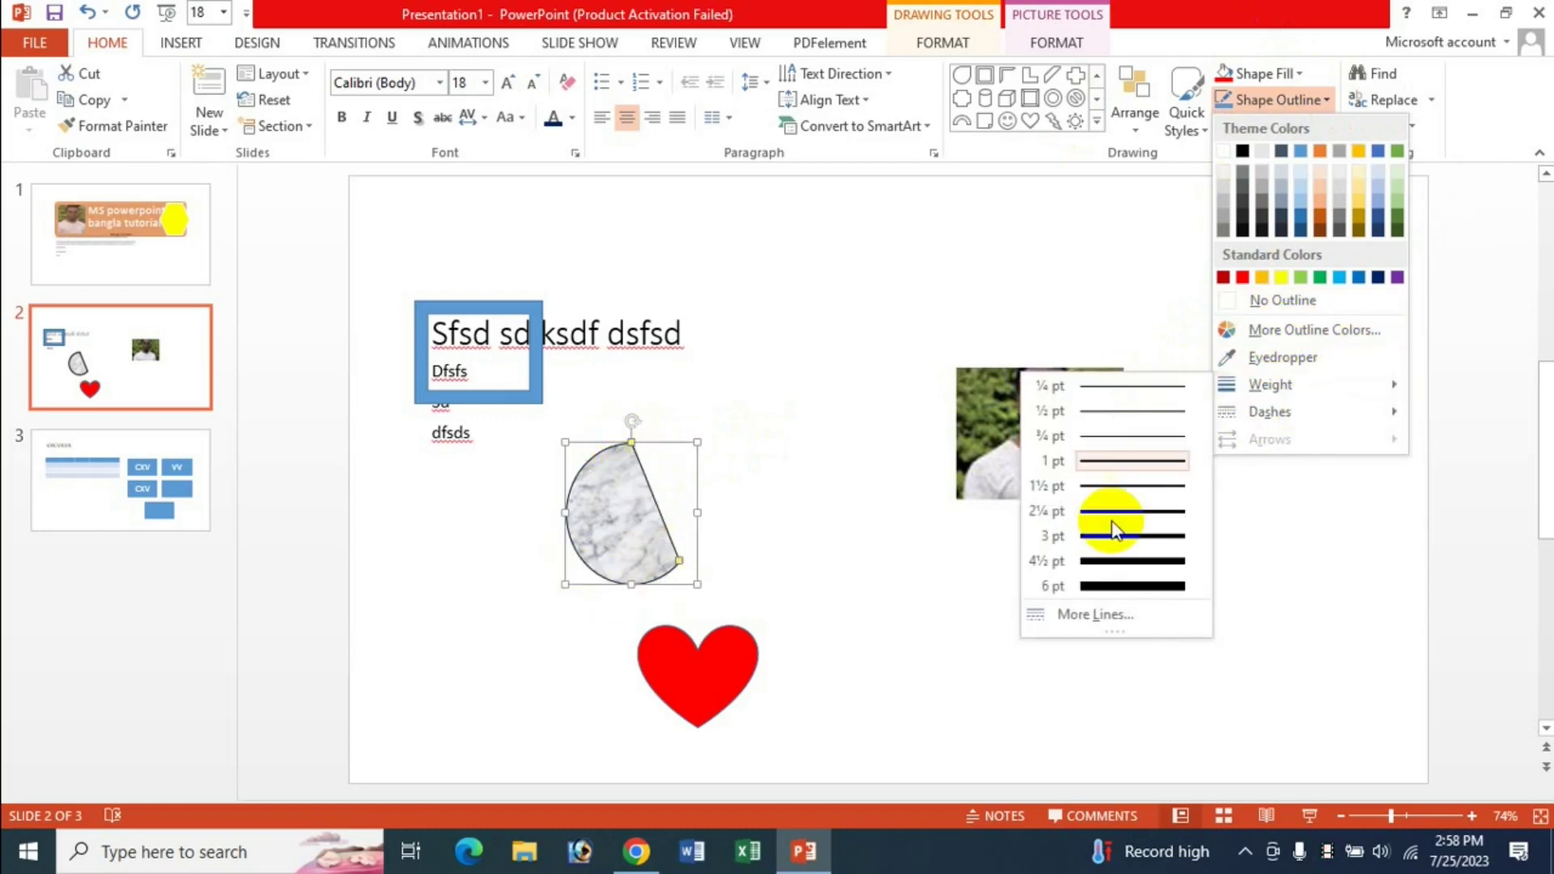
click(1117, 561)
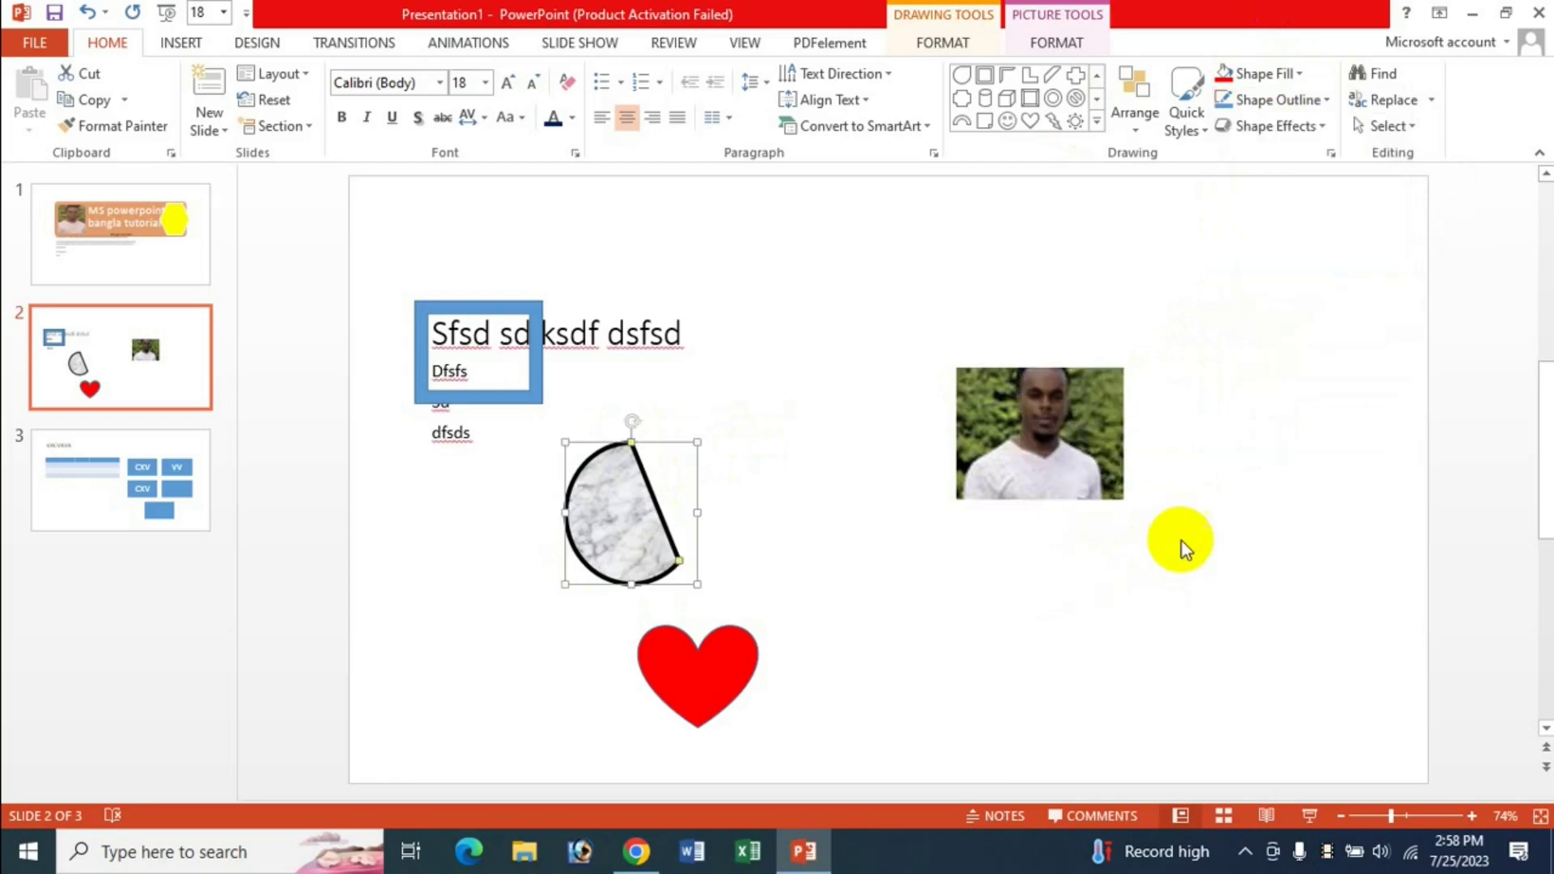
click(1303, 100)
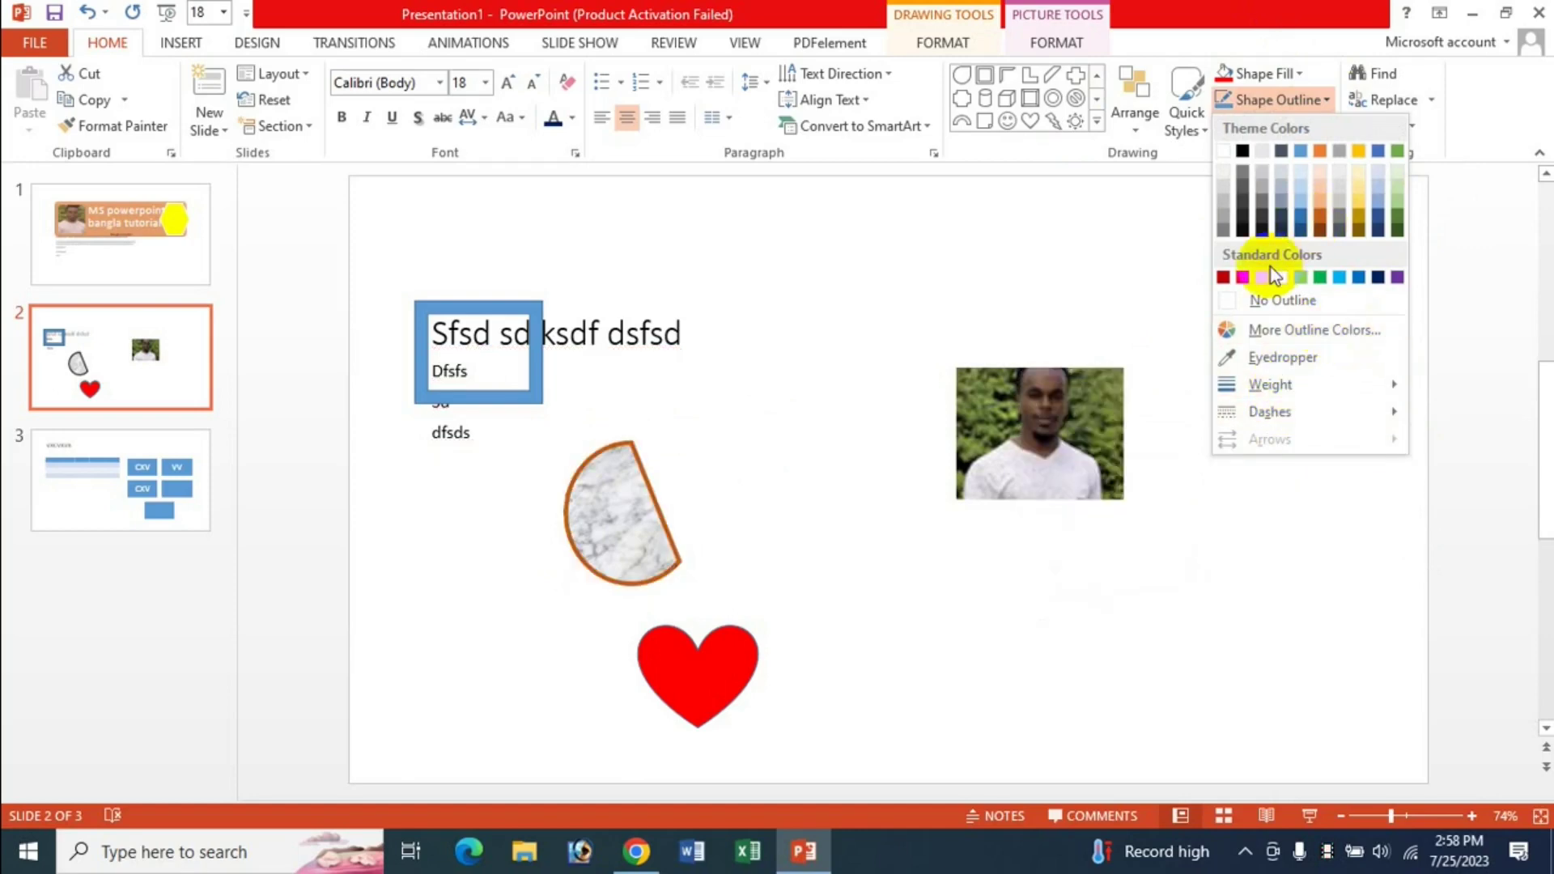
click(1355, 280)
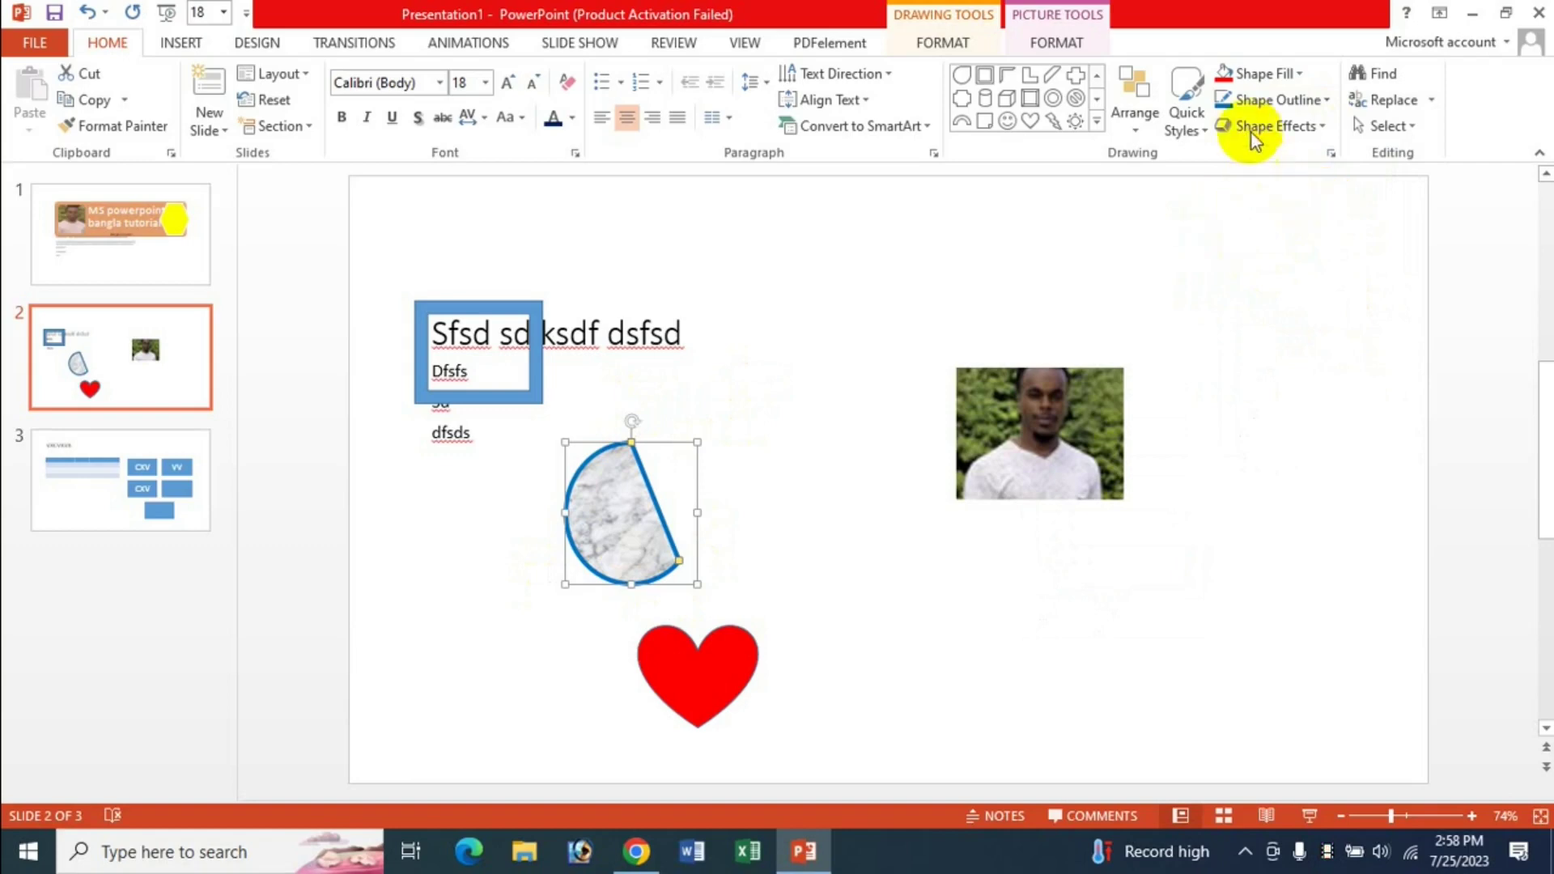
click(1319, 128)
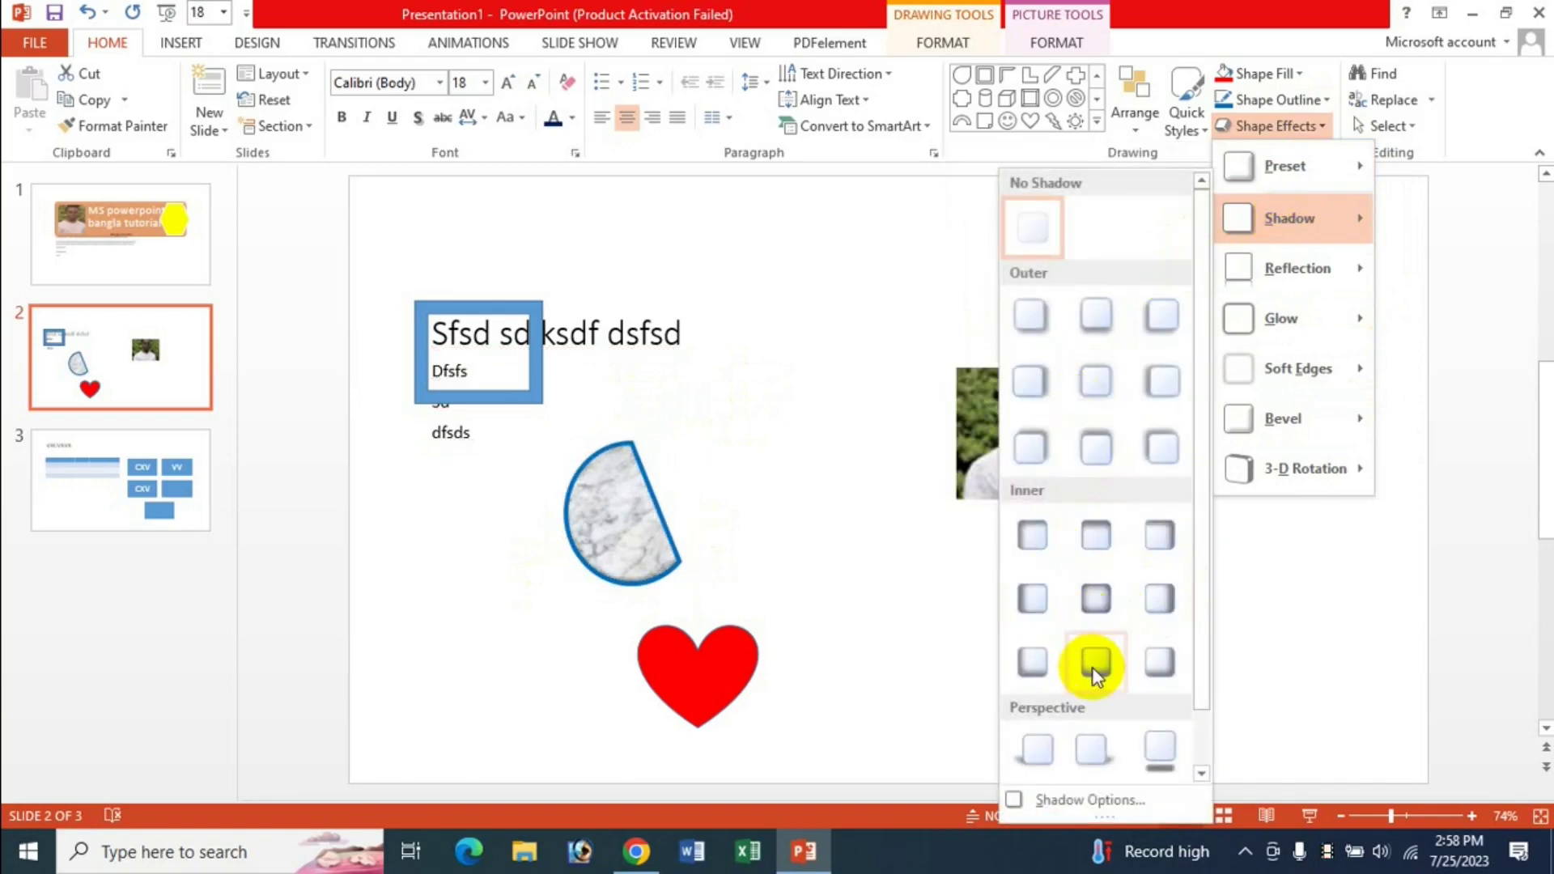
mouse_move(1295, 269)
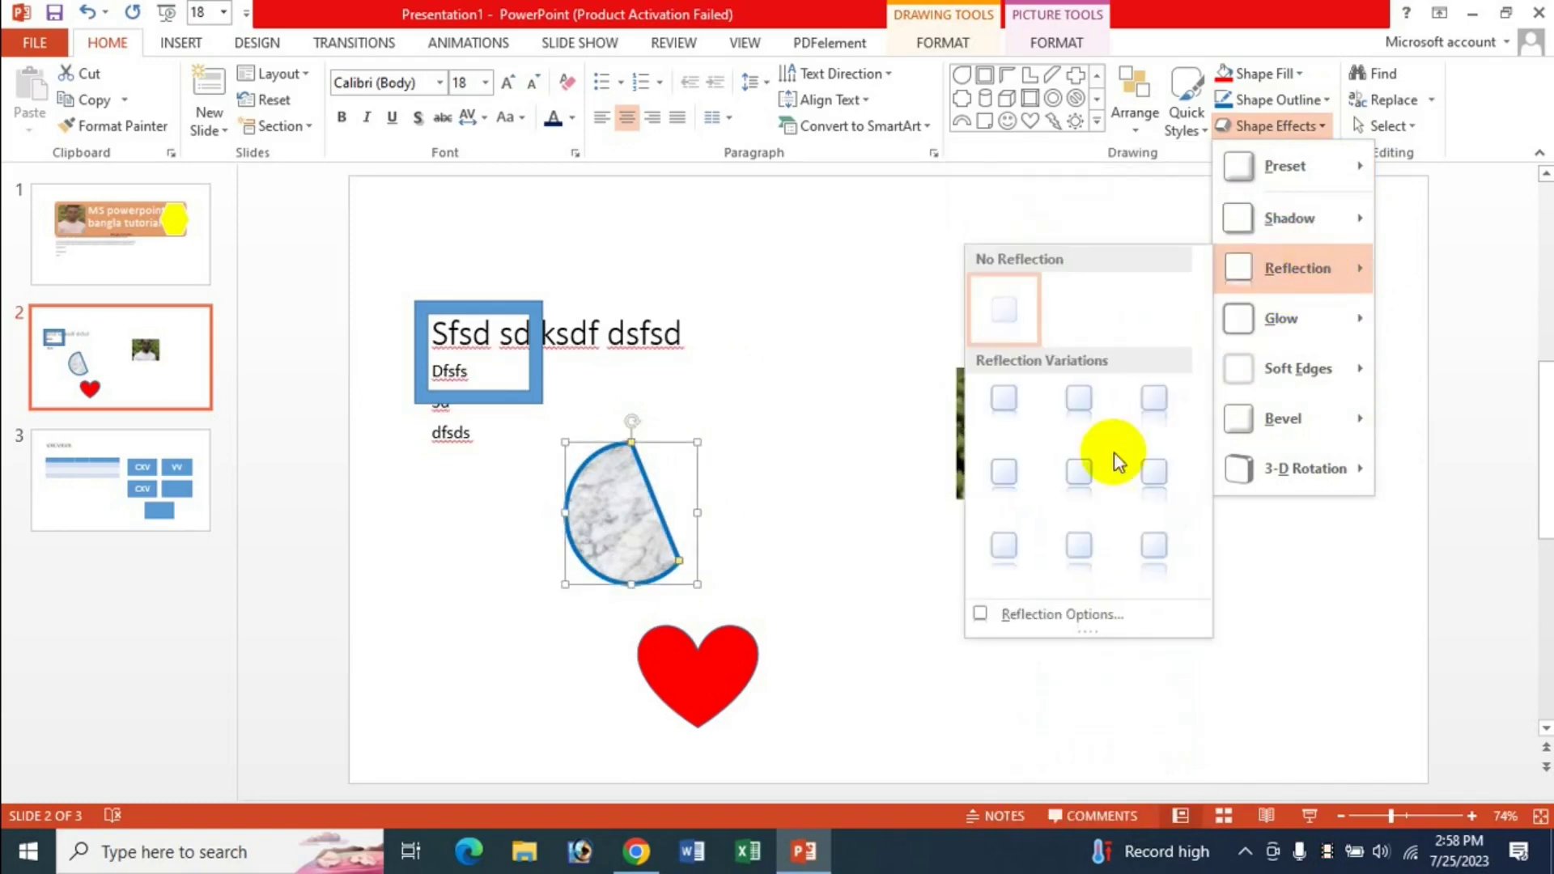
click(1089, 486)
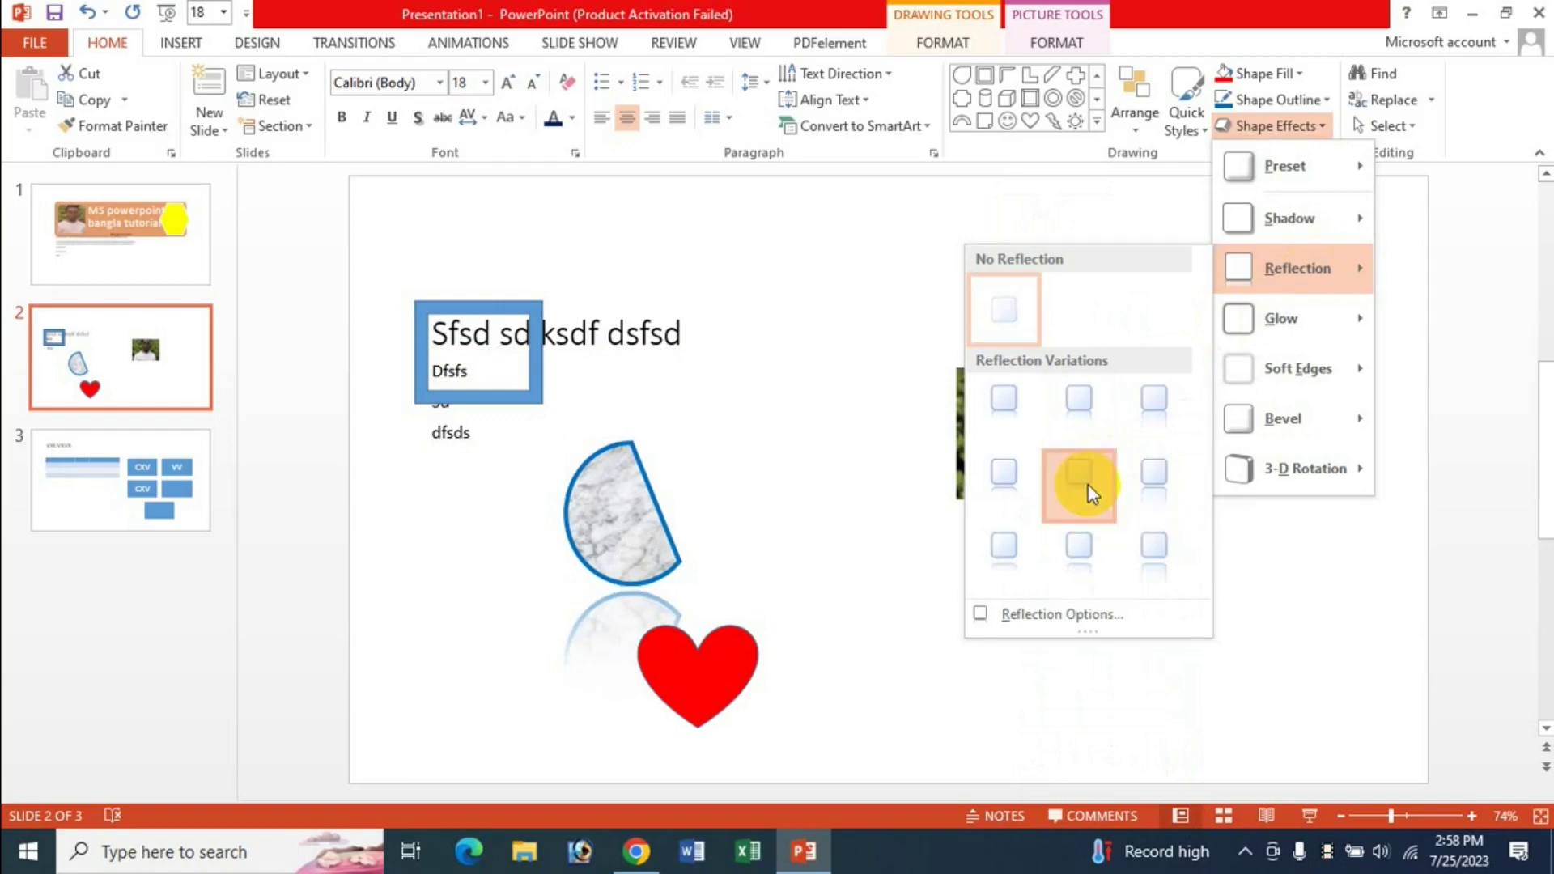
click(1320, 127)
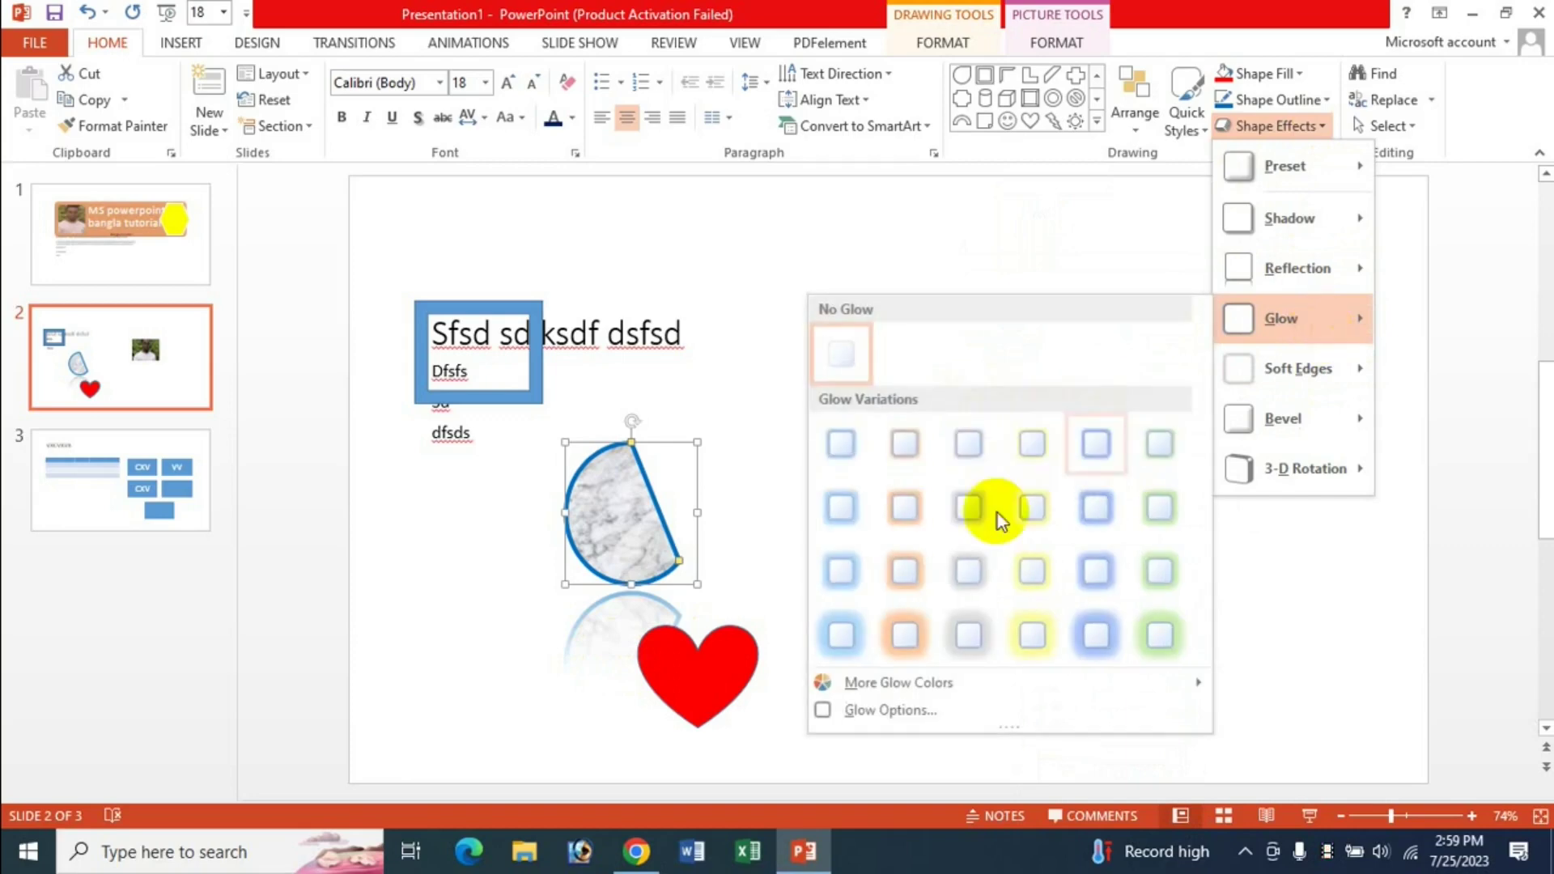
mouse_move(1282, 319)
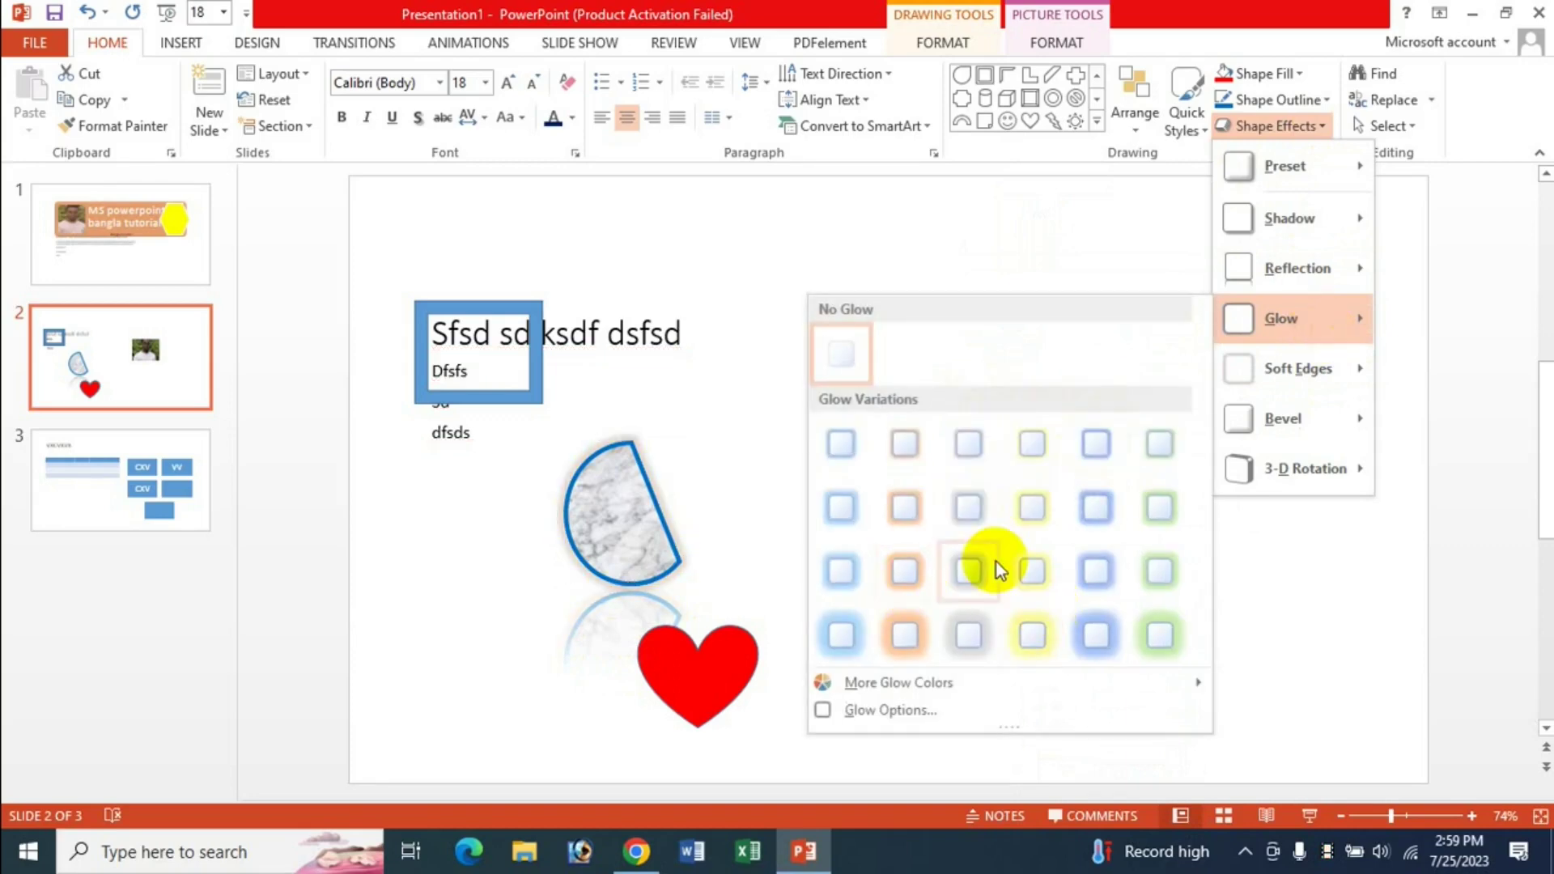
click(1026, 580)
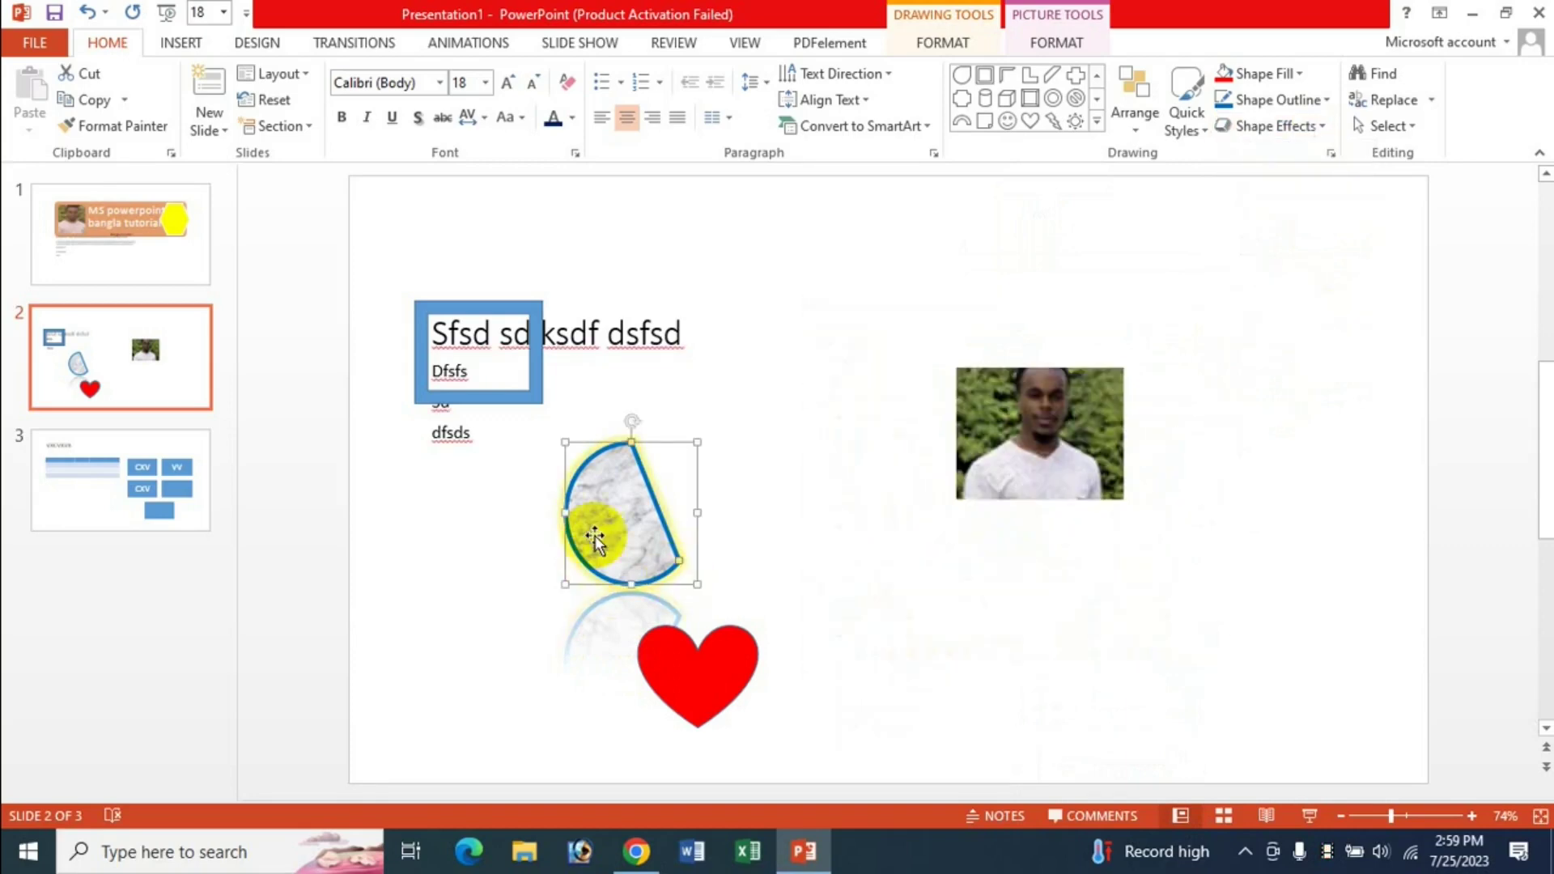
click(1324, 133)
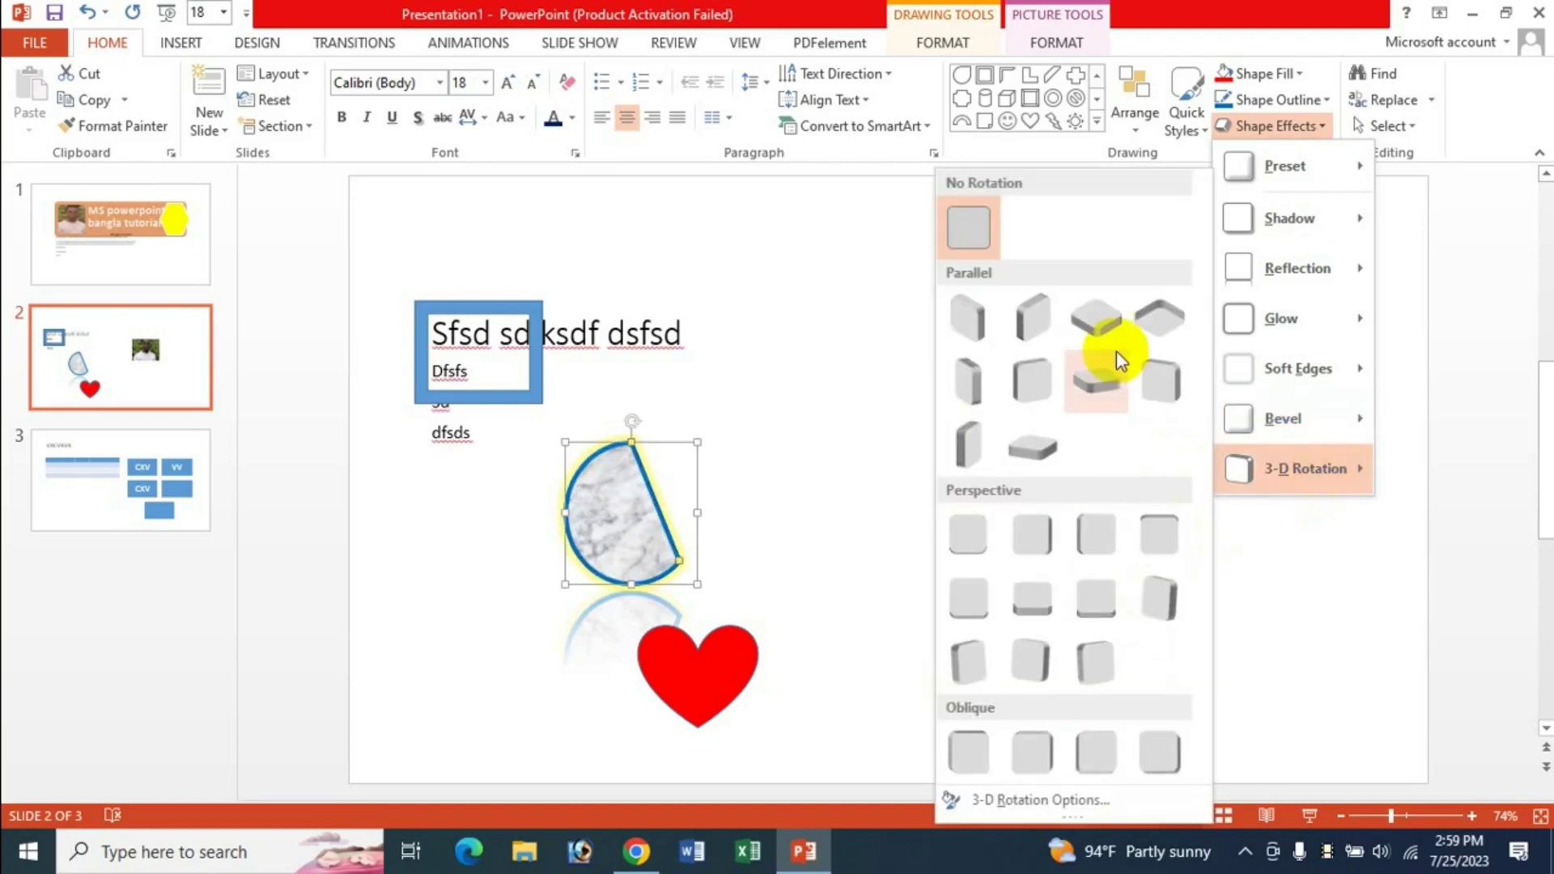
mouse_move(1305, 469)
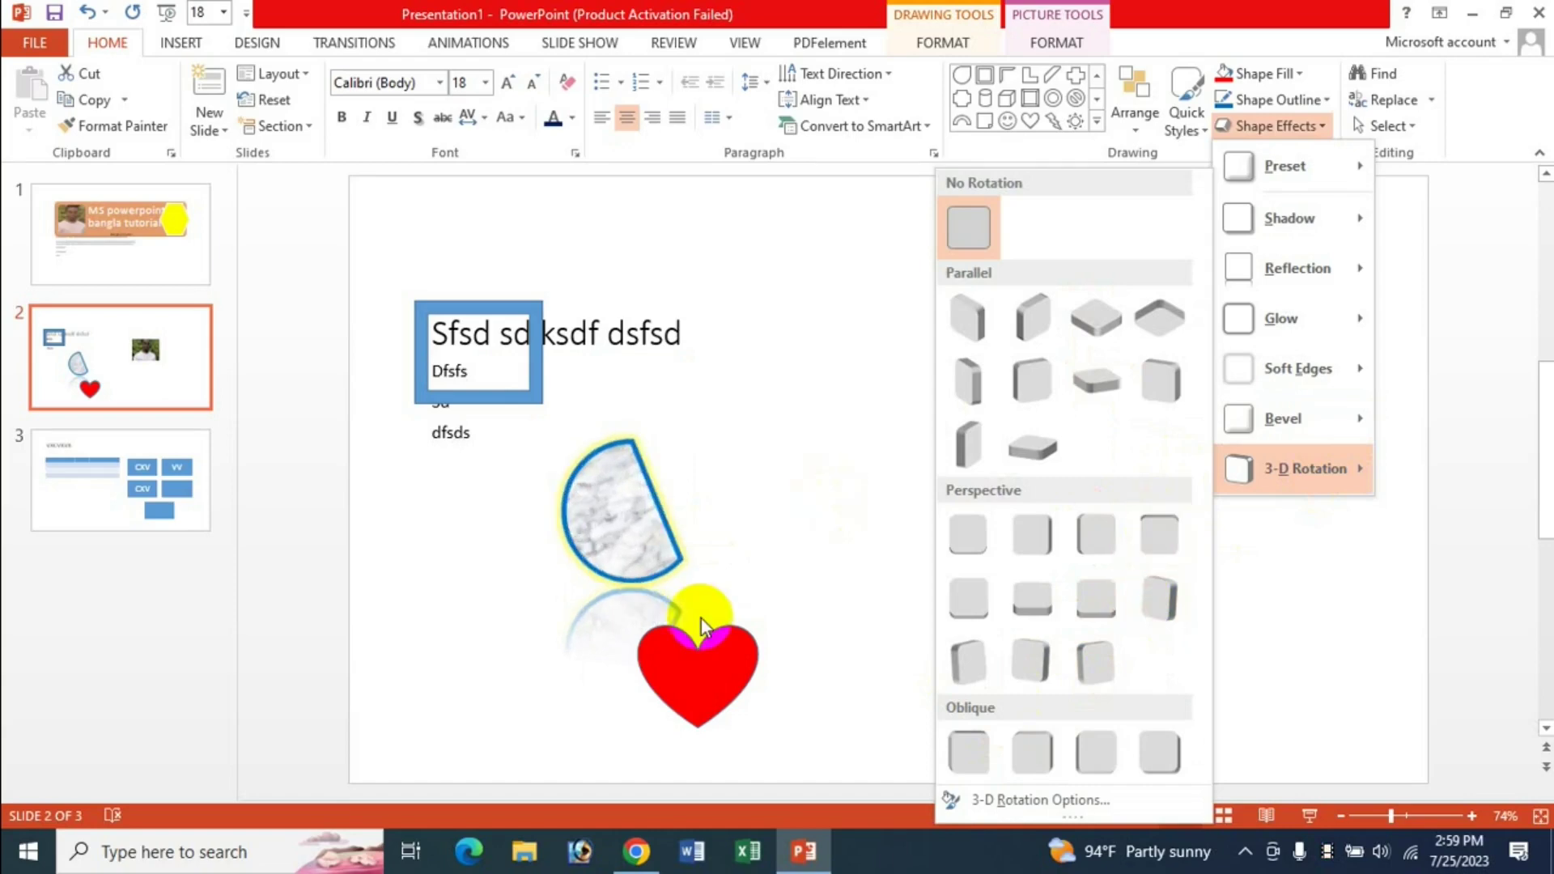
click(698, 640)
click(704, 656)
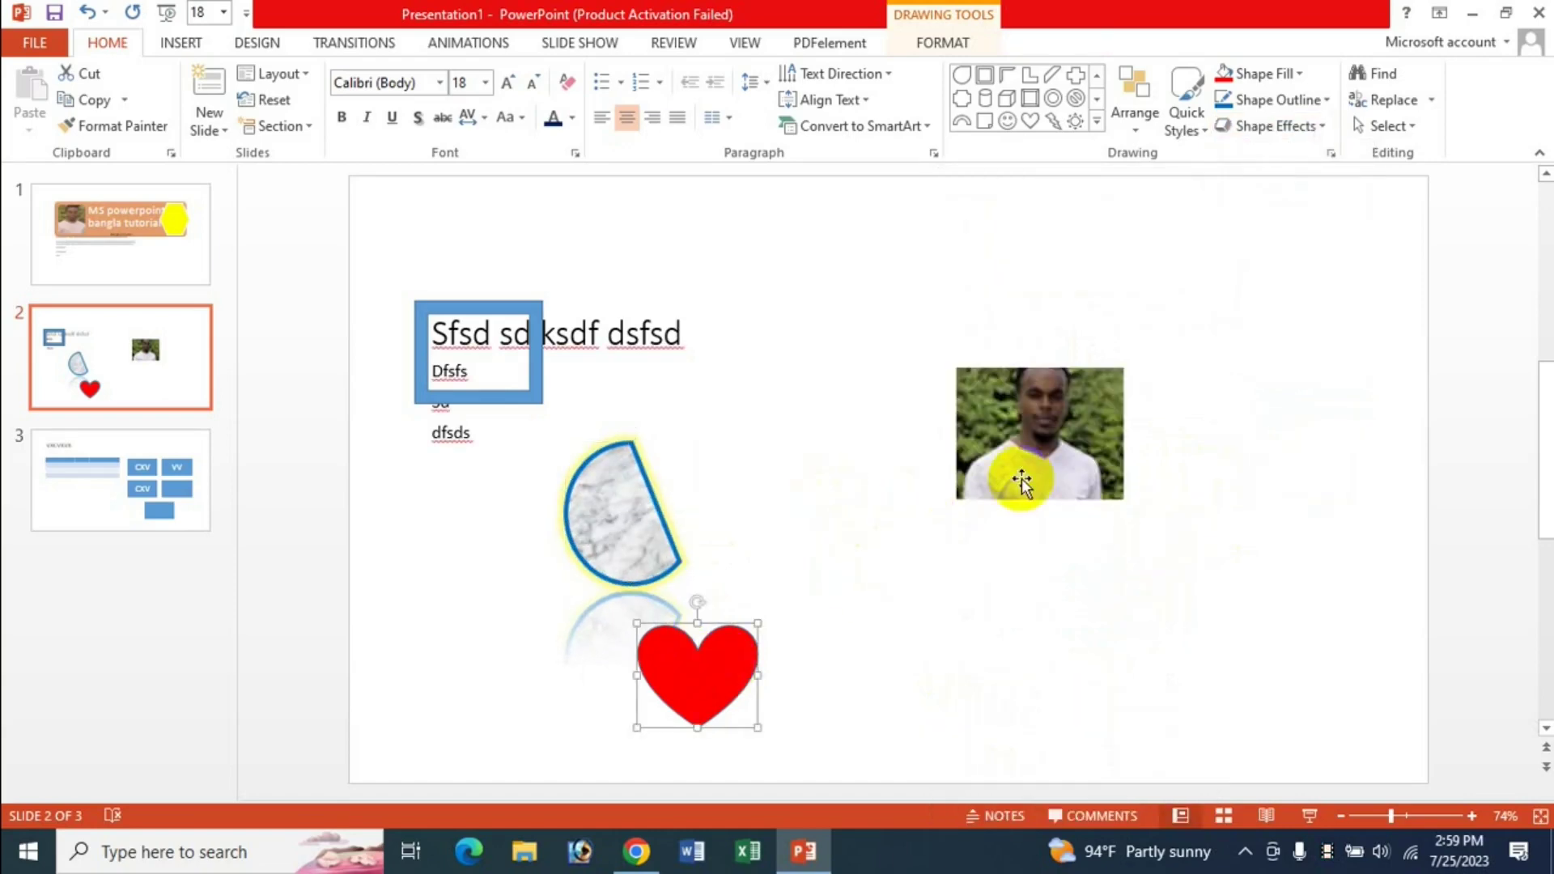
click(1307, 126)
mouse_move(1305, 468)
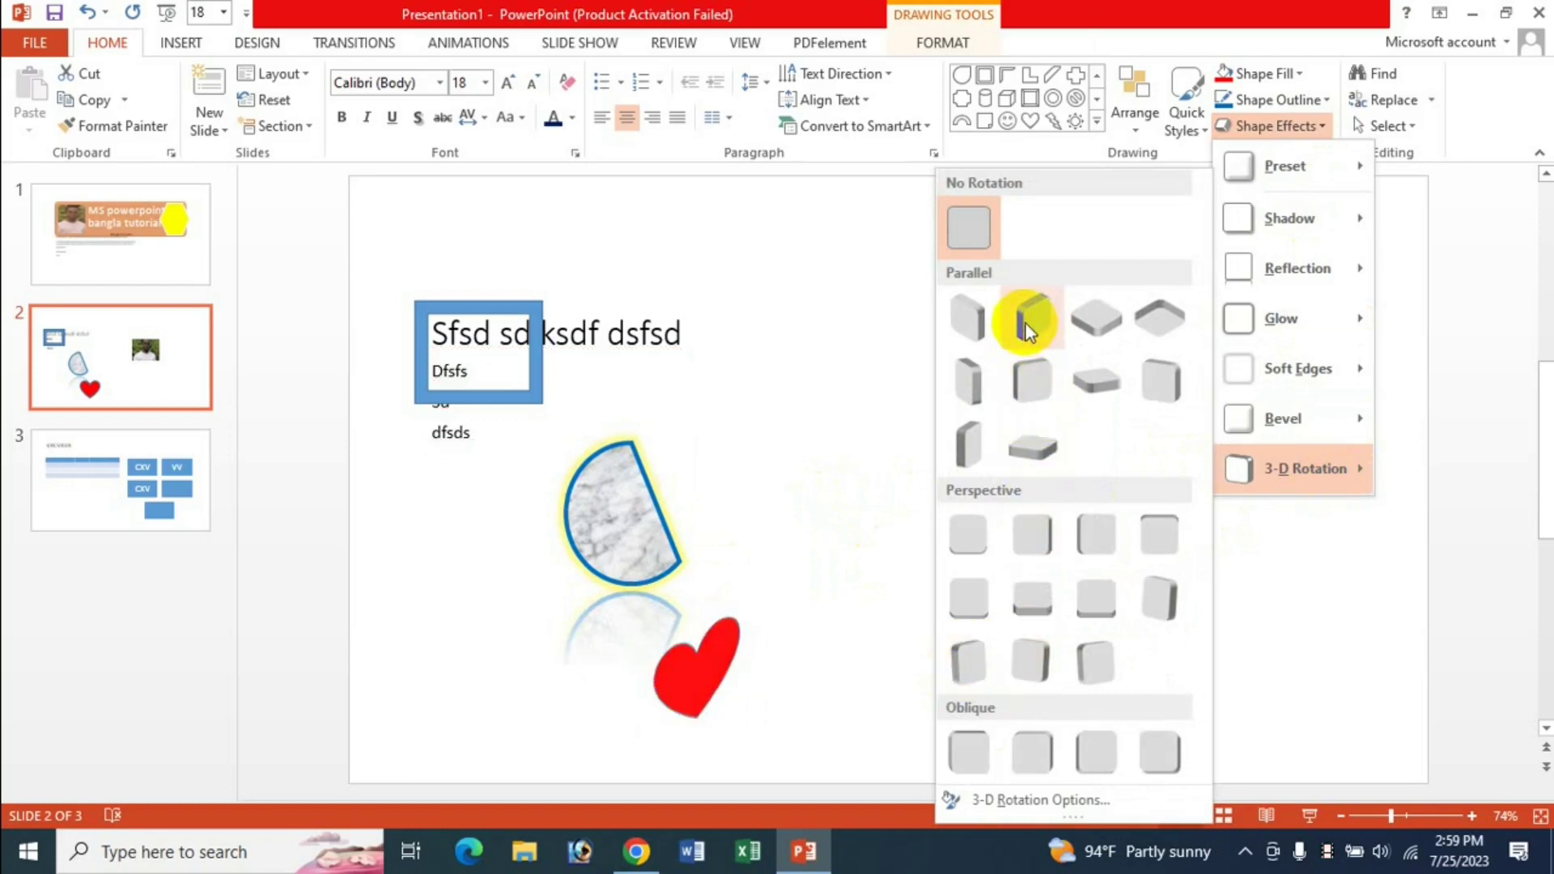
click(771, 645)
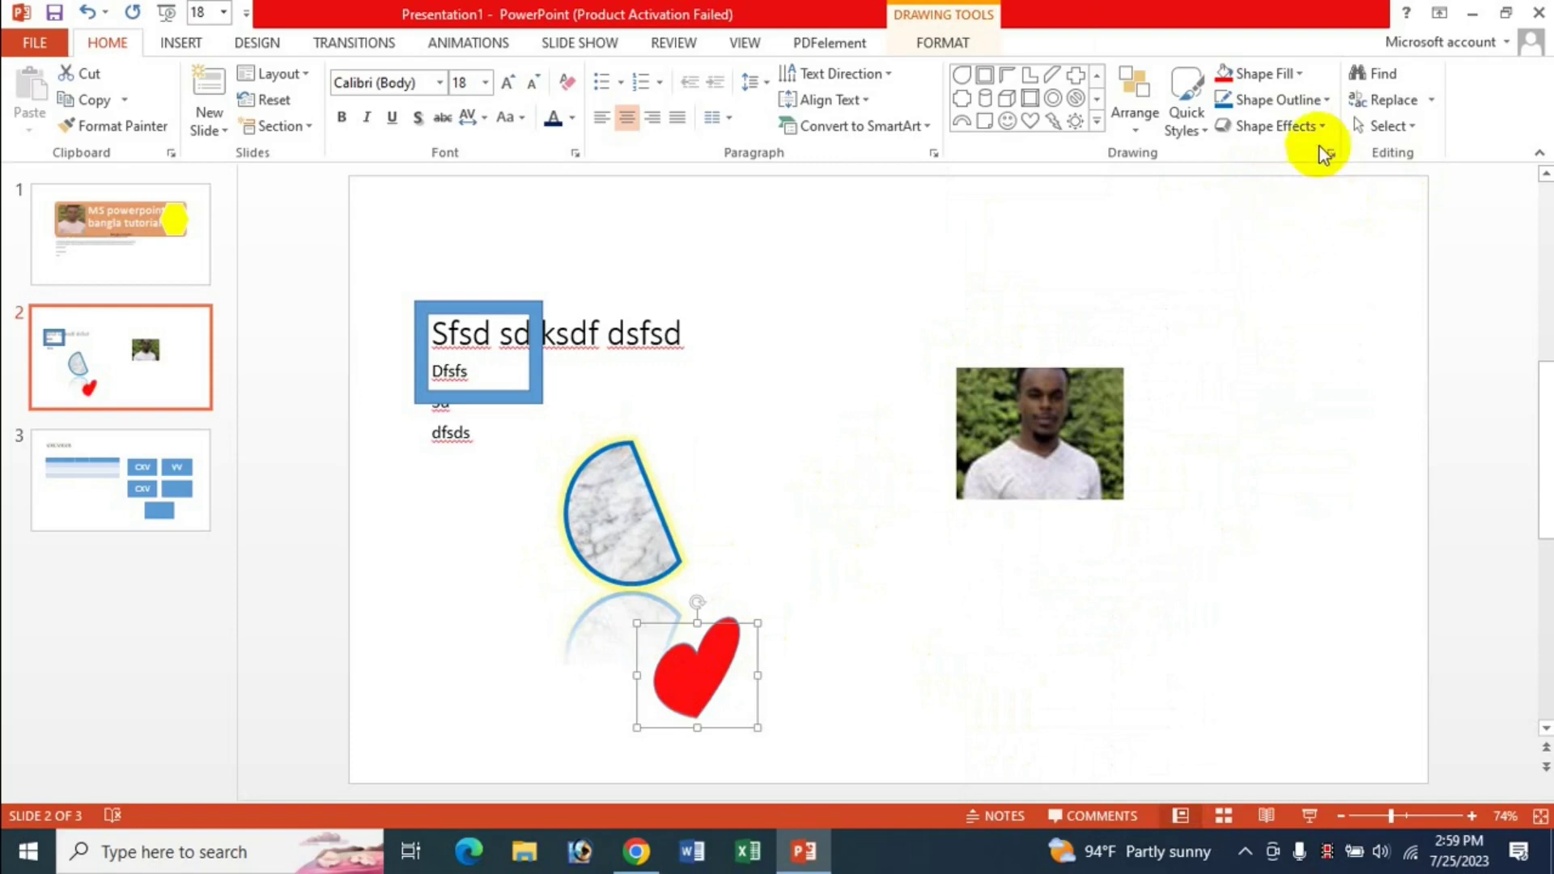
click(1318, 129)
click(910, 295)
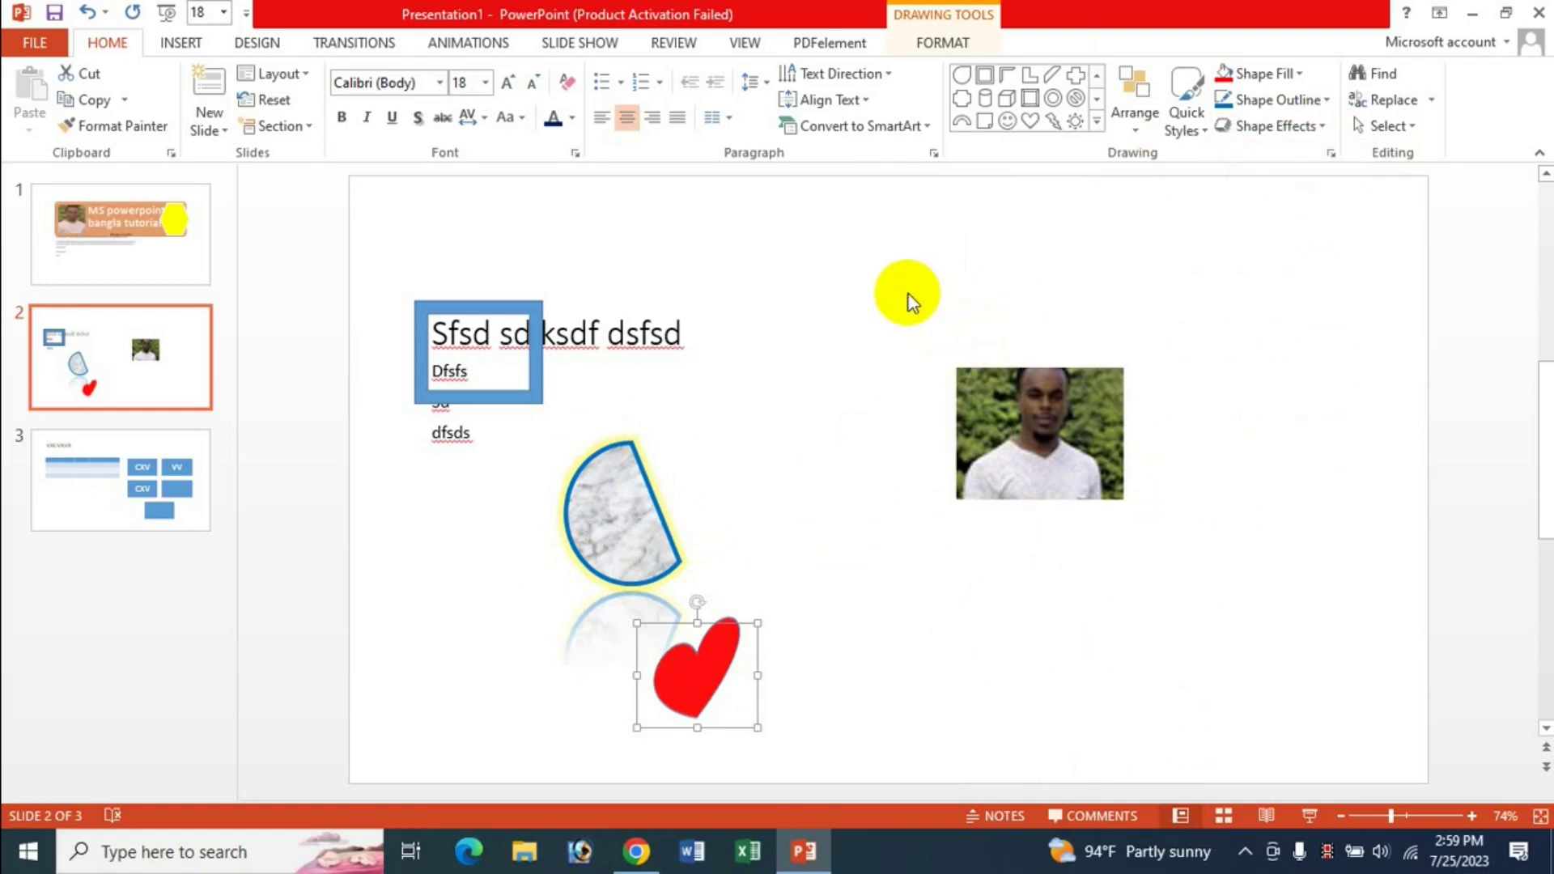
In Format Shape, try a gradient on the heart, then give it a solid yellow fill.
click(1331, 154)
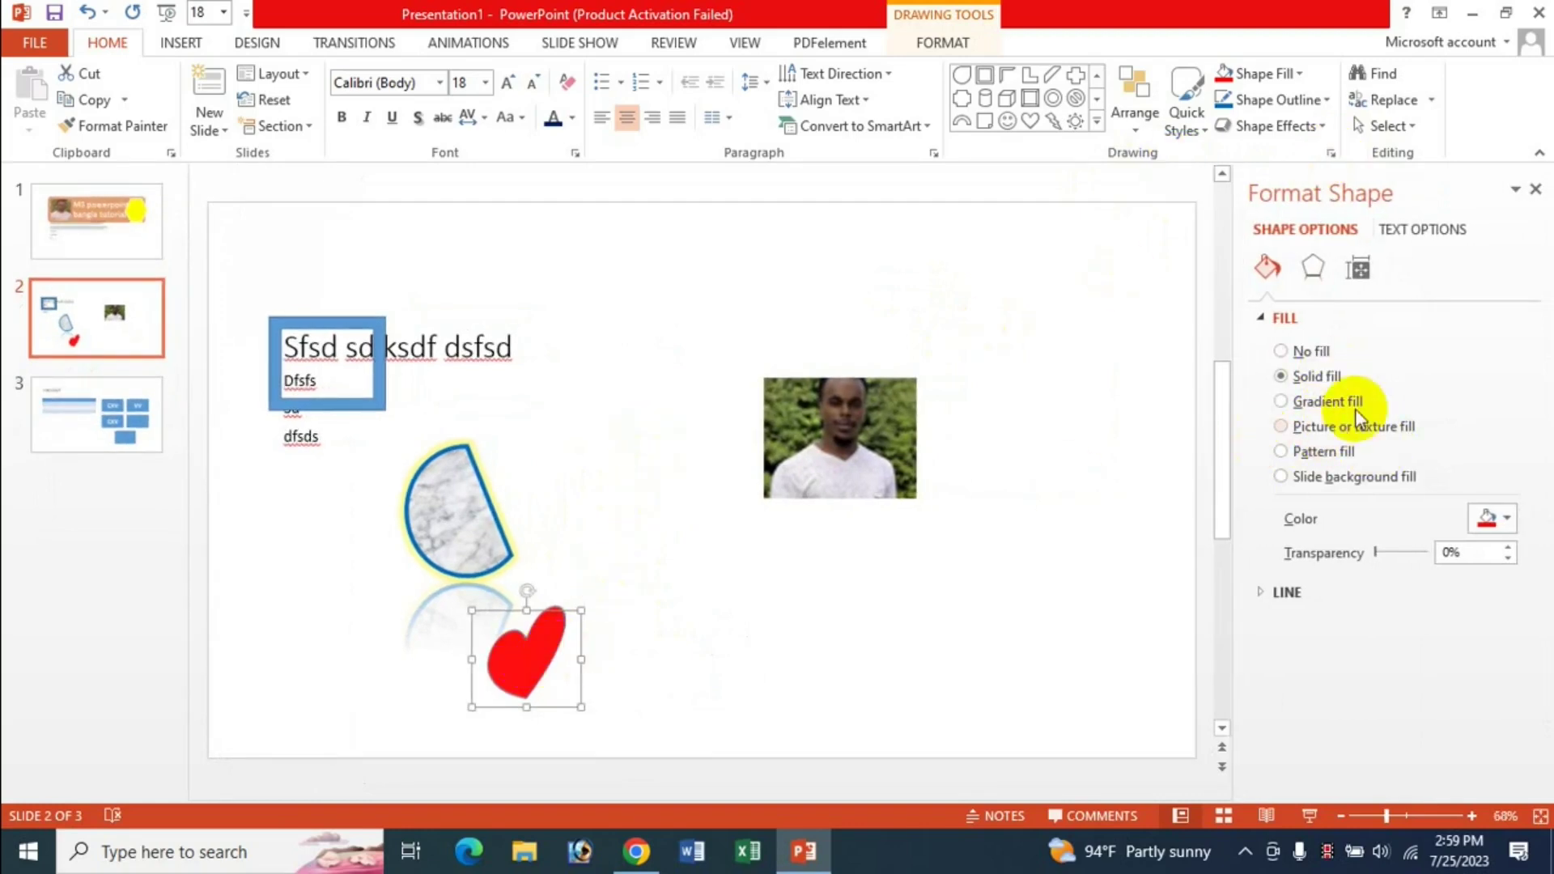
click(1348, 403)
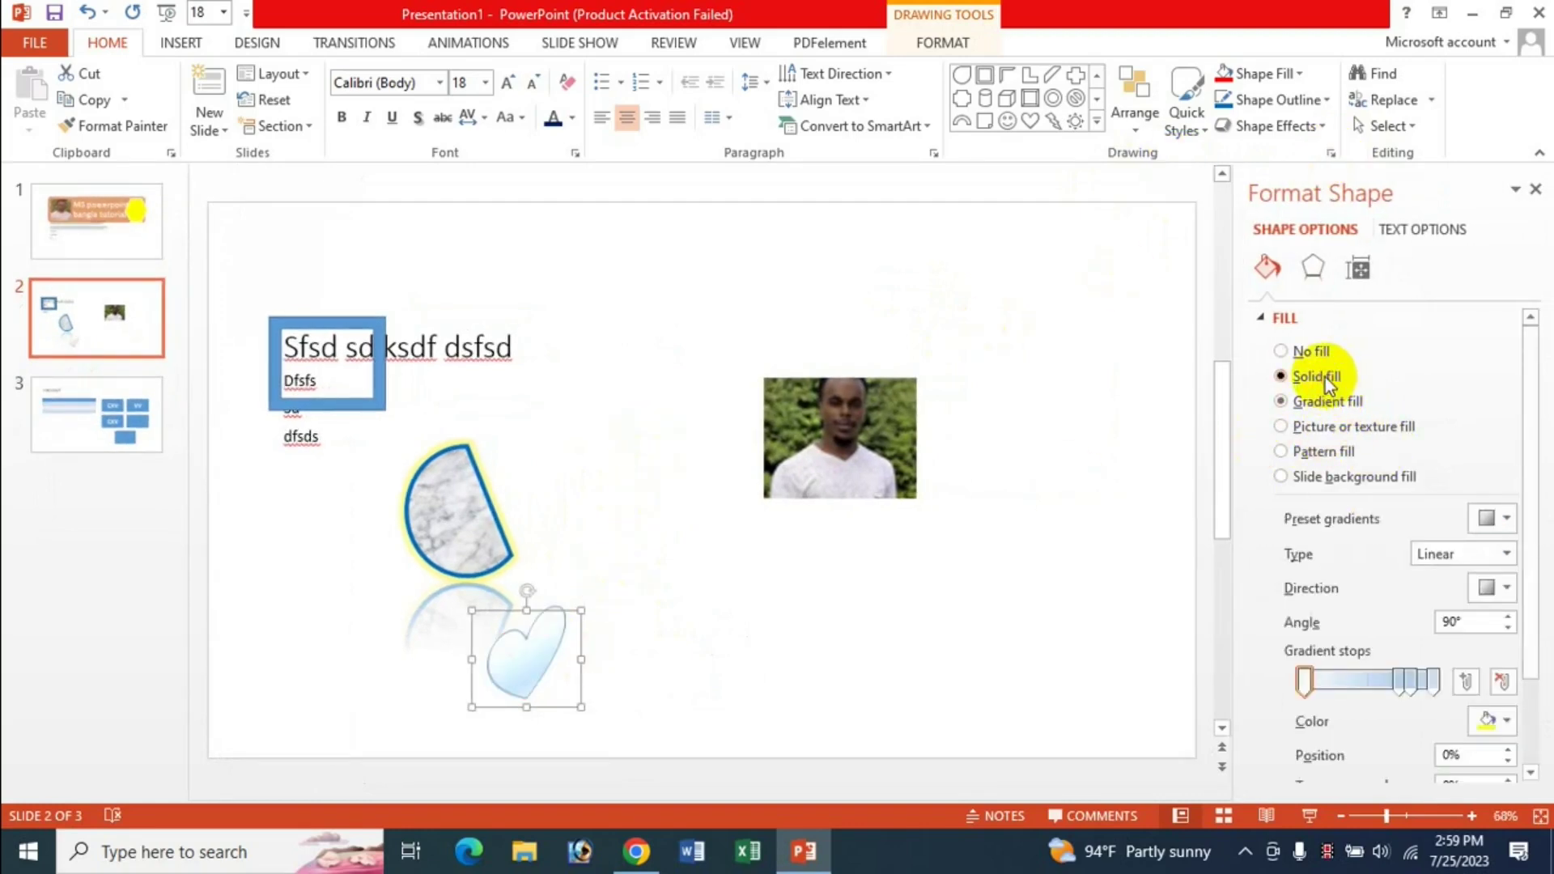
click(1318, 377)
click(1504, 523)
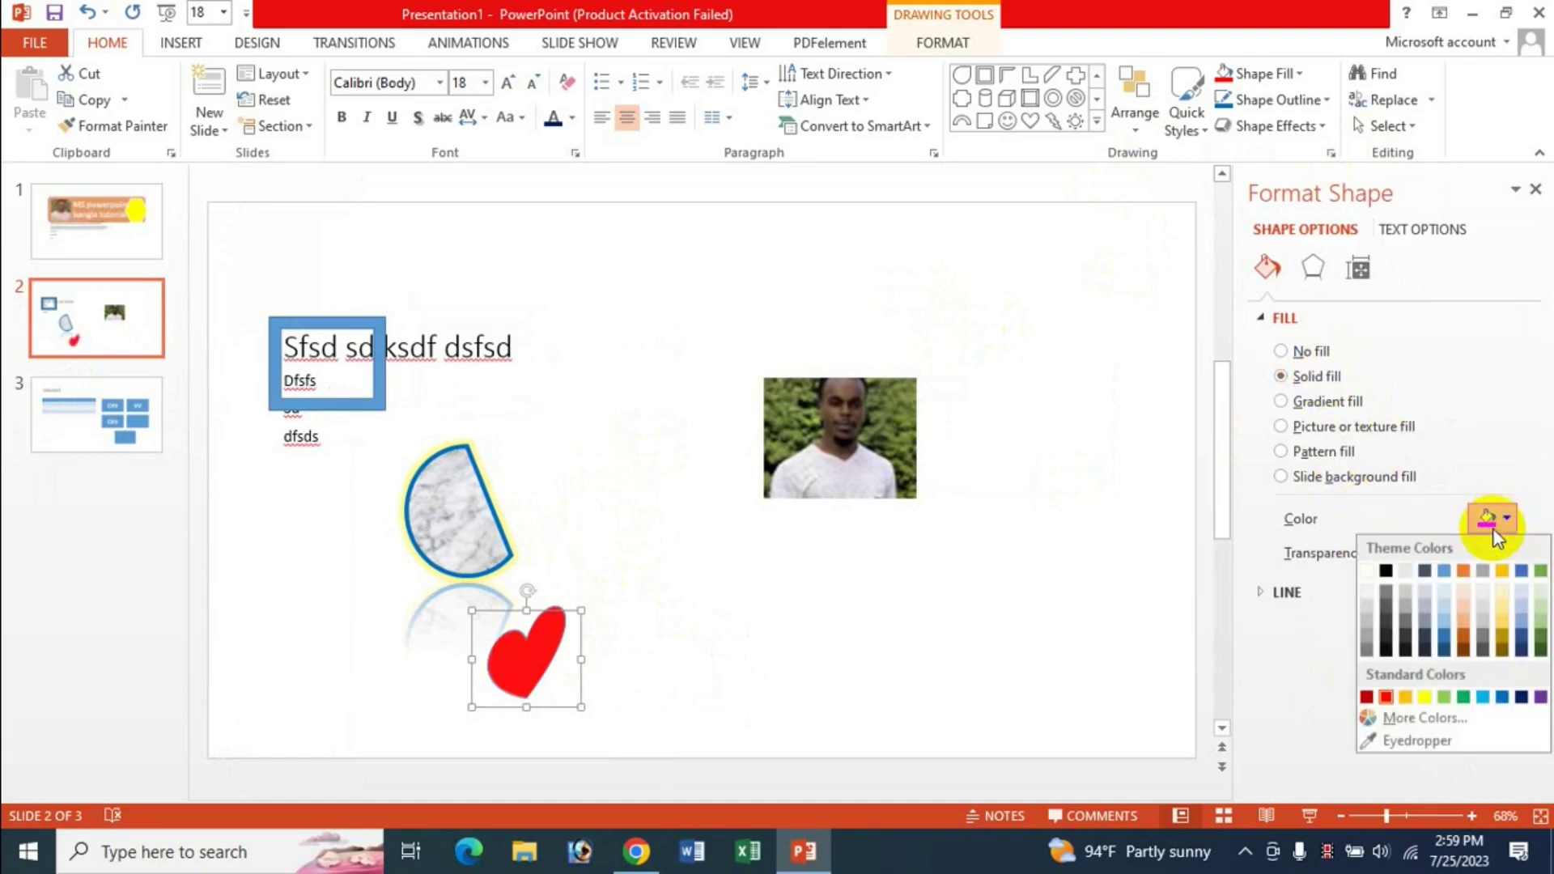
click(1423, 698)
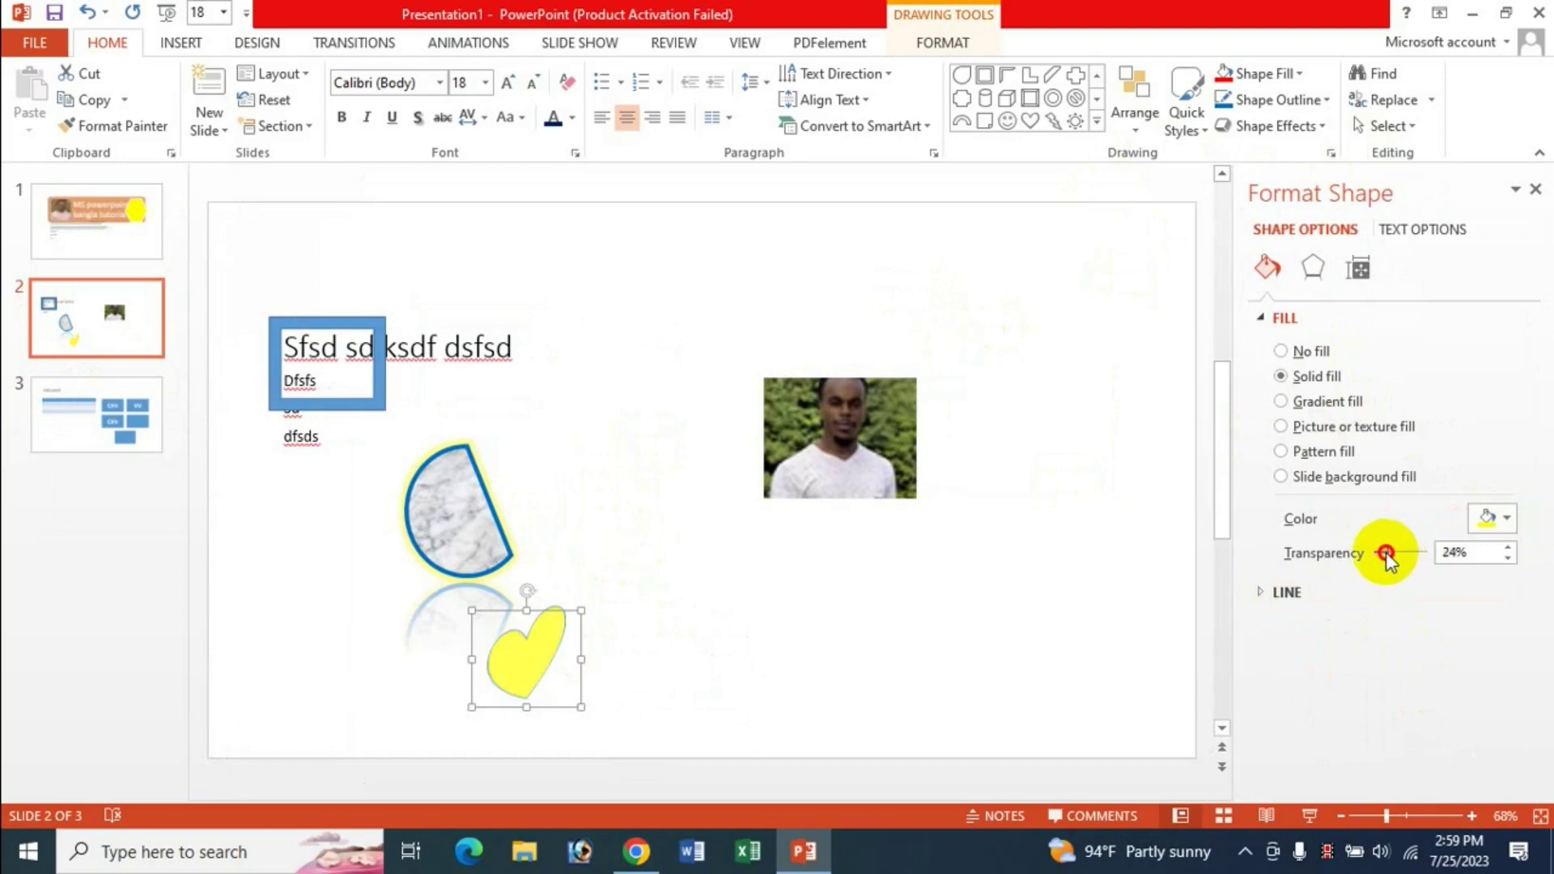
View the heart's Effects and Size settings, then close the Format Shape pane.
click(1313, 267)
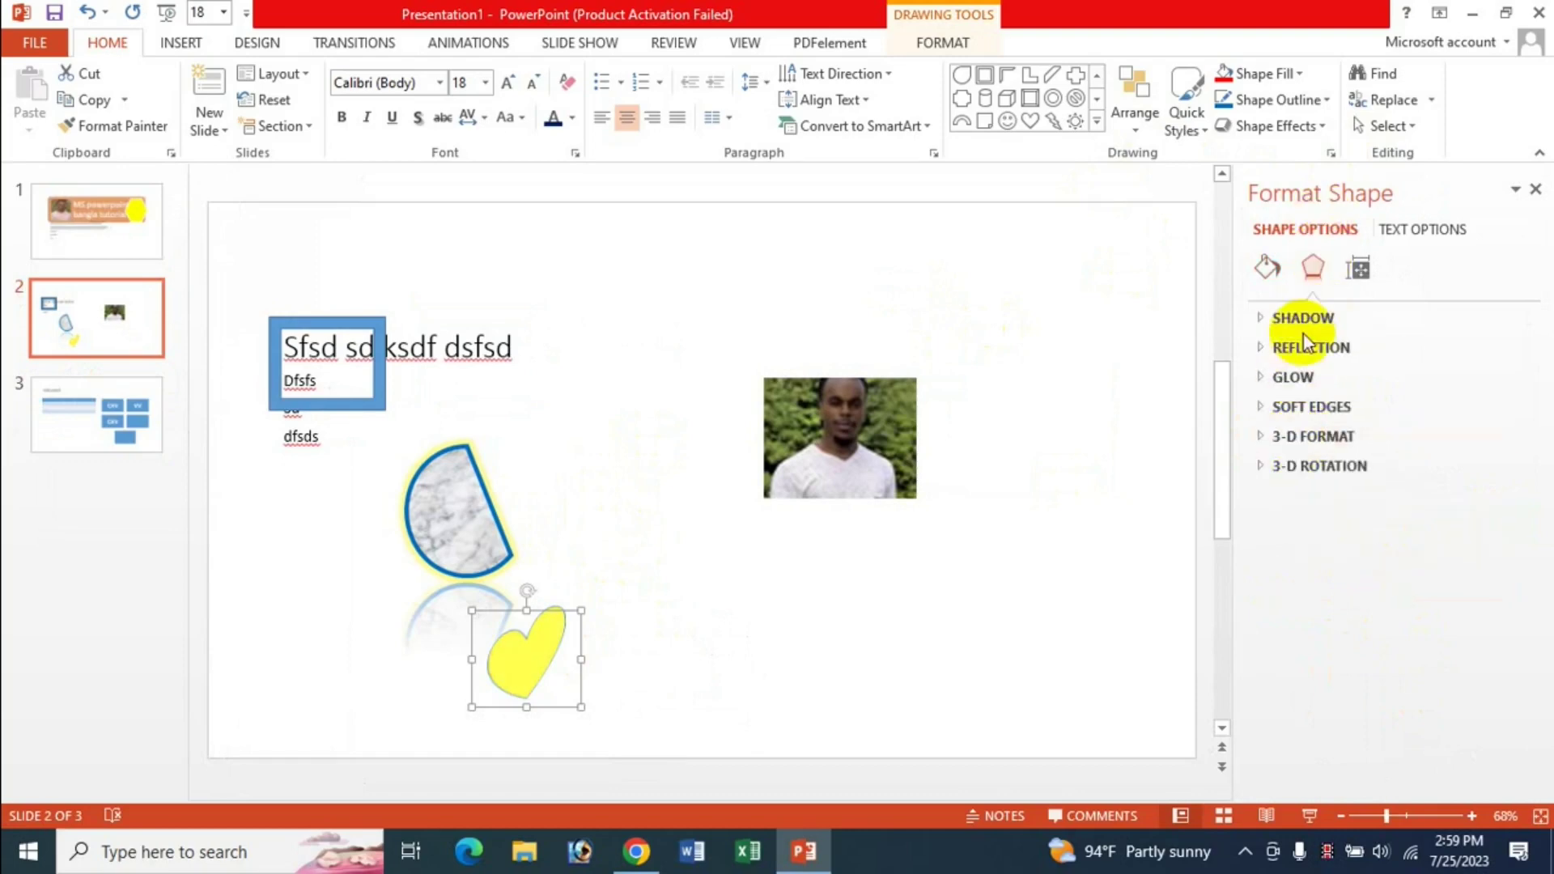
click(1360, 272)
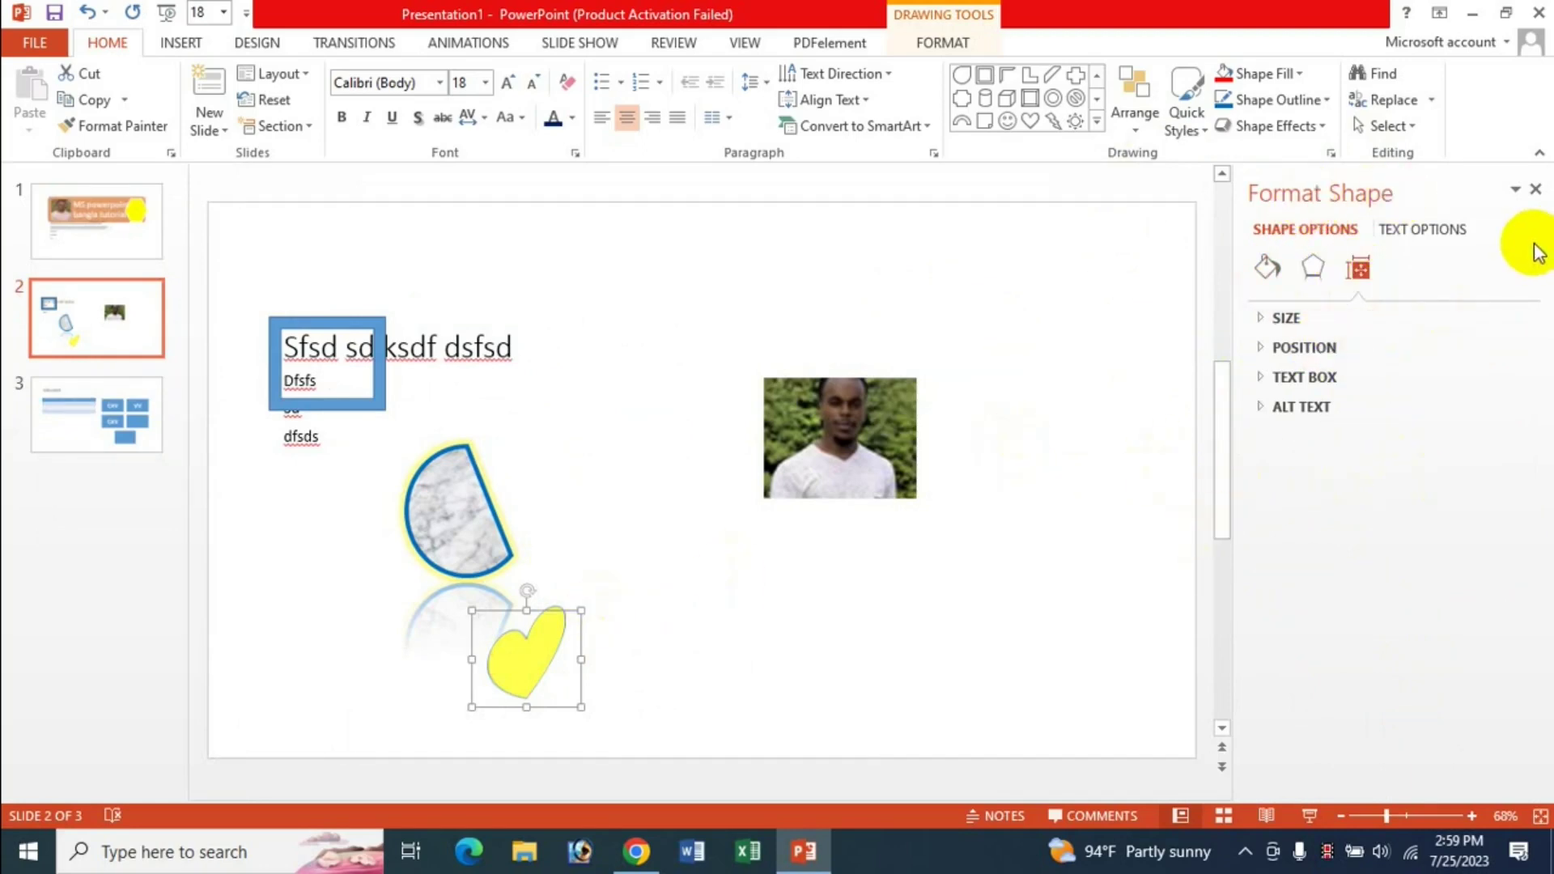
click(1533, 191)
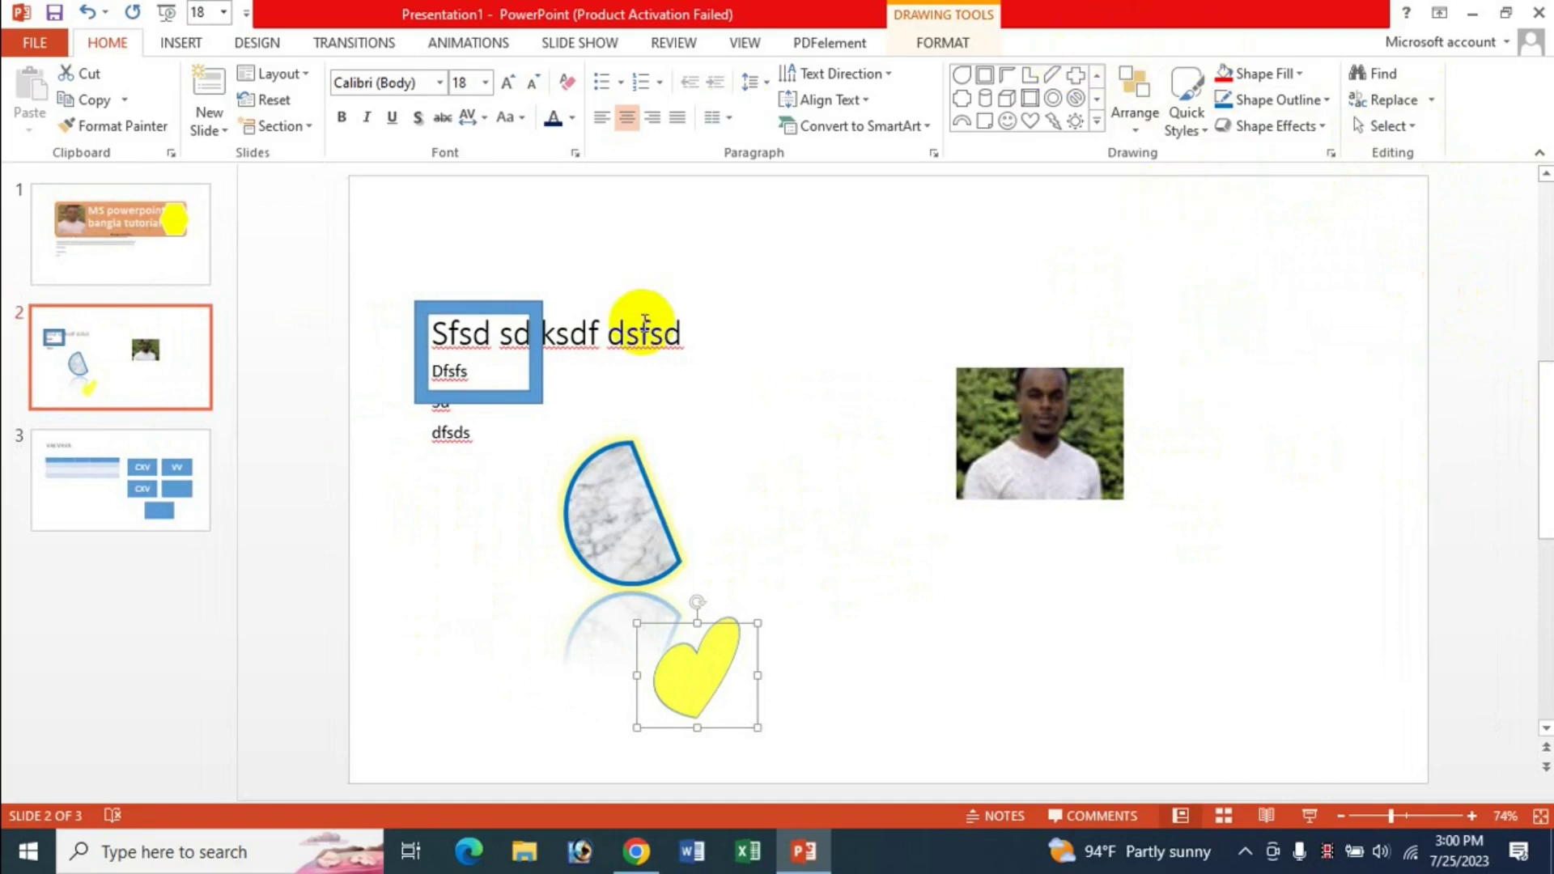
On slide 3, replace the VXCVXVX title with a person's full name and open Find.
click(200, 461)
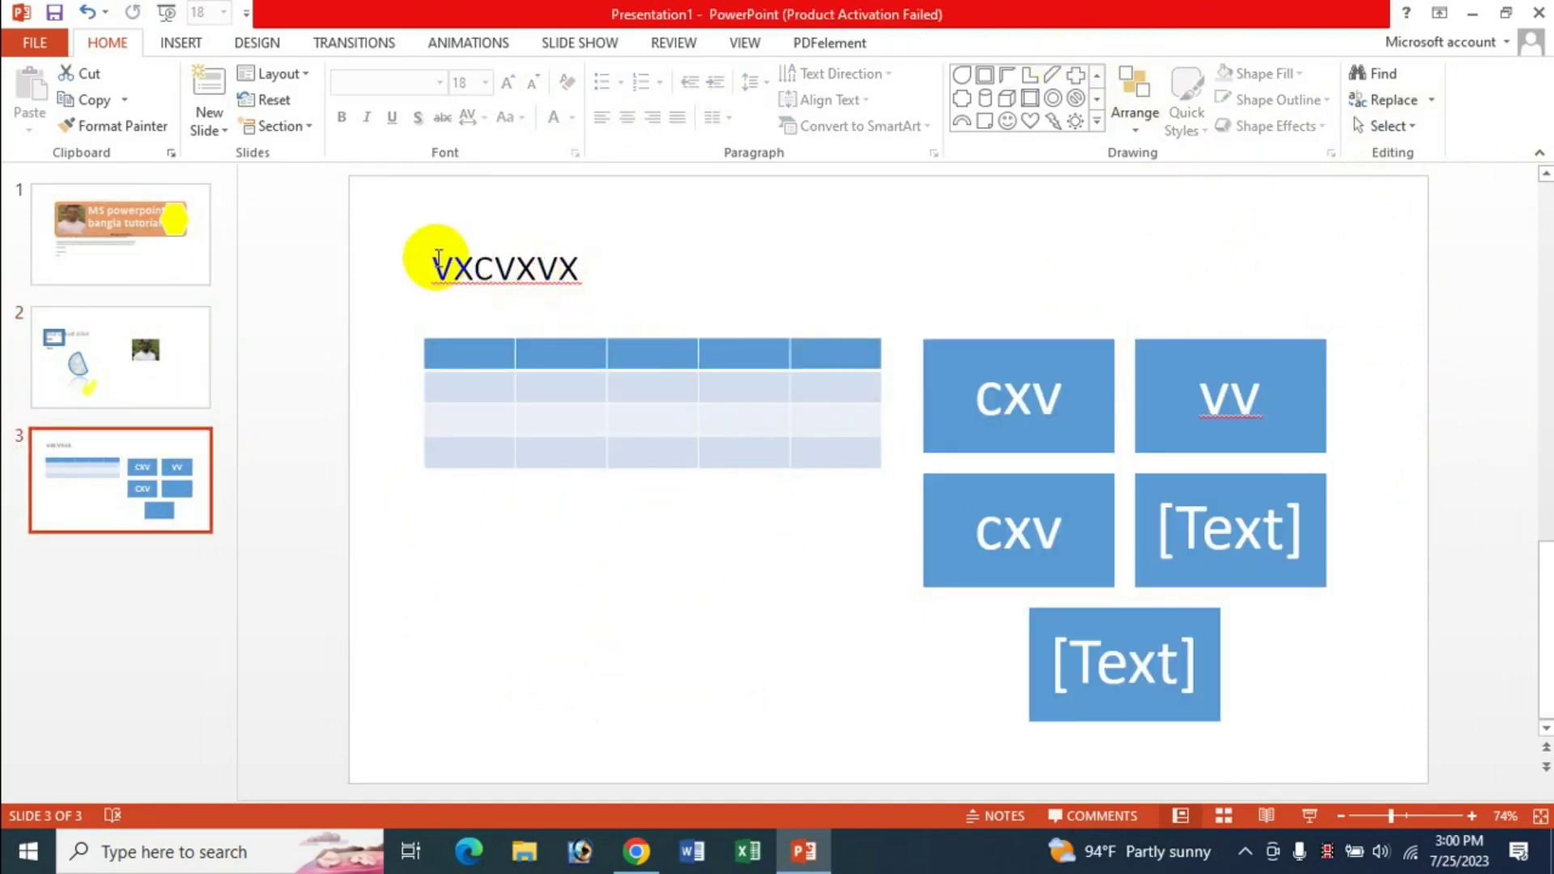
drag(426, 268, 673, 263)
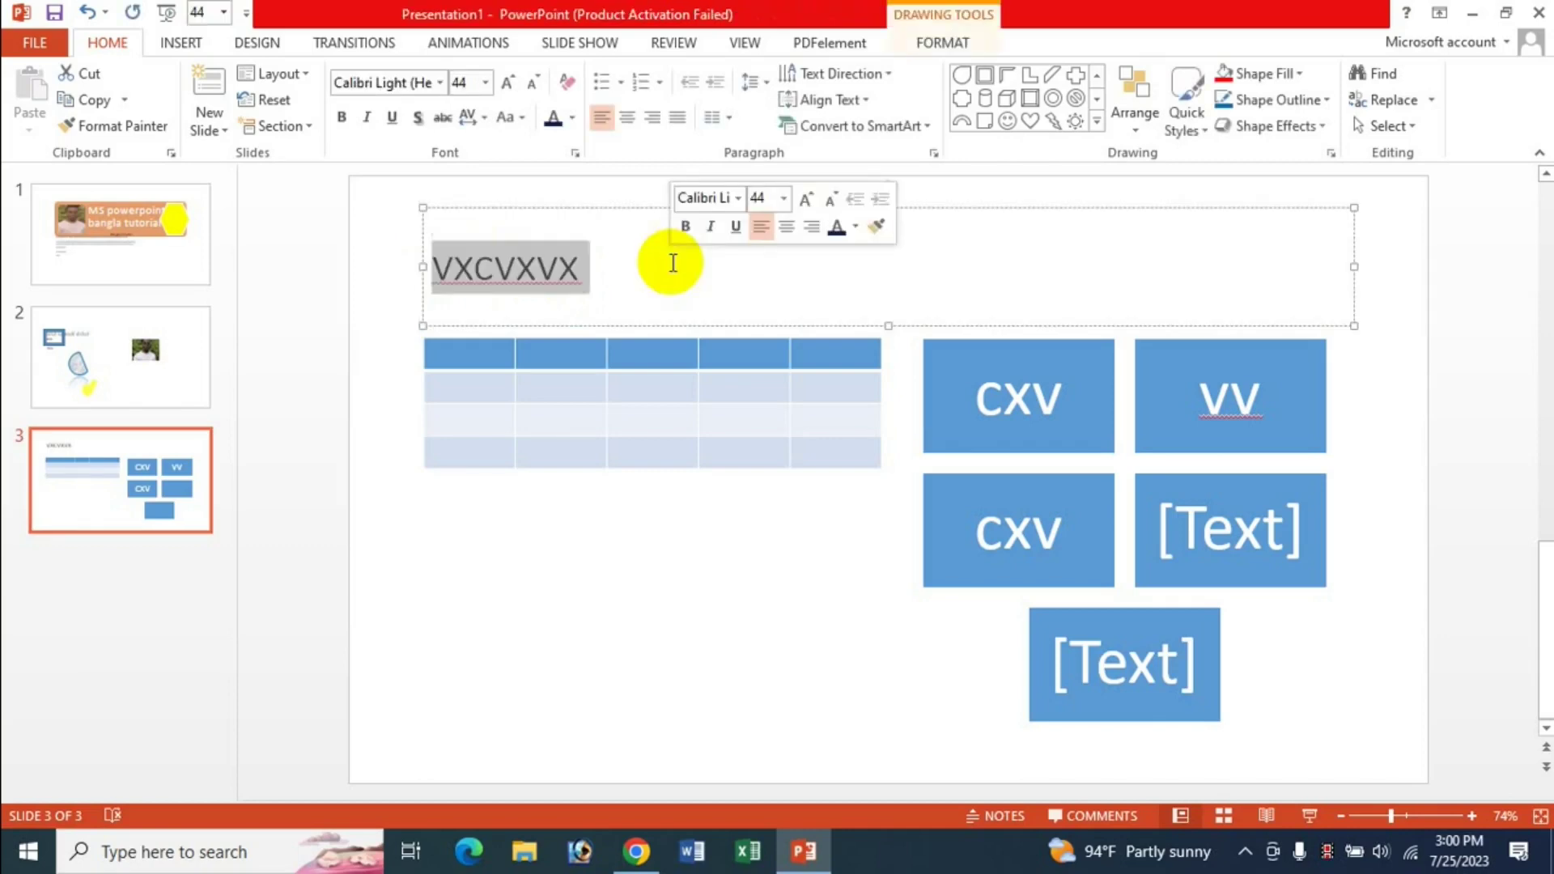
text(jasim )
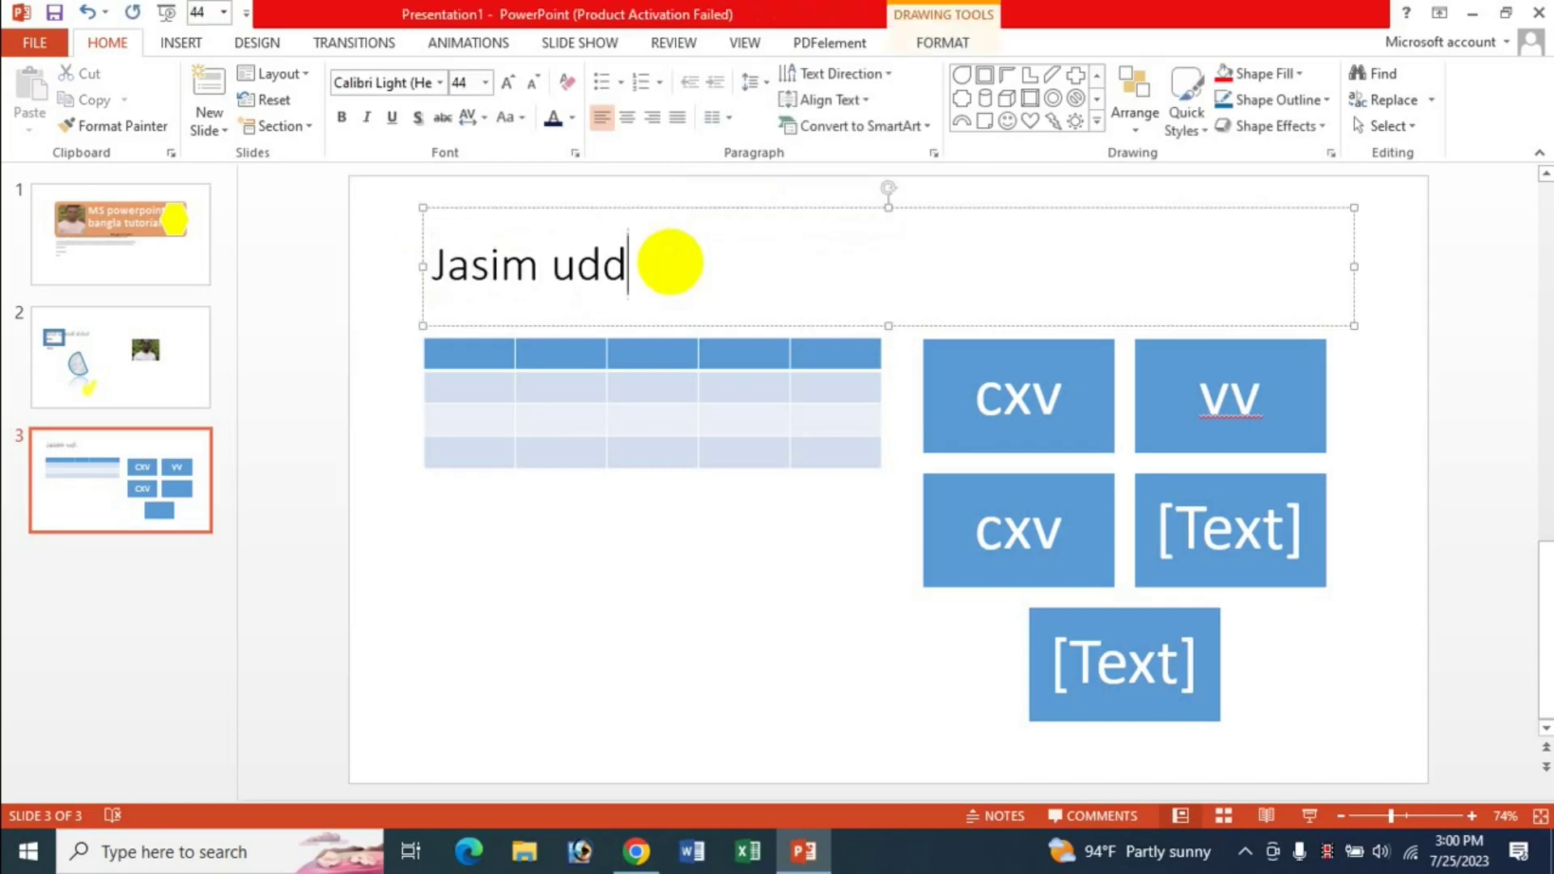
text(n khandaker)
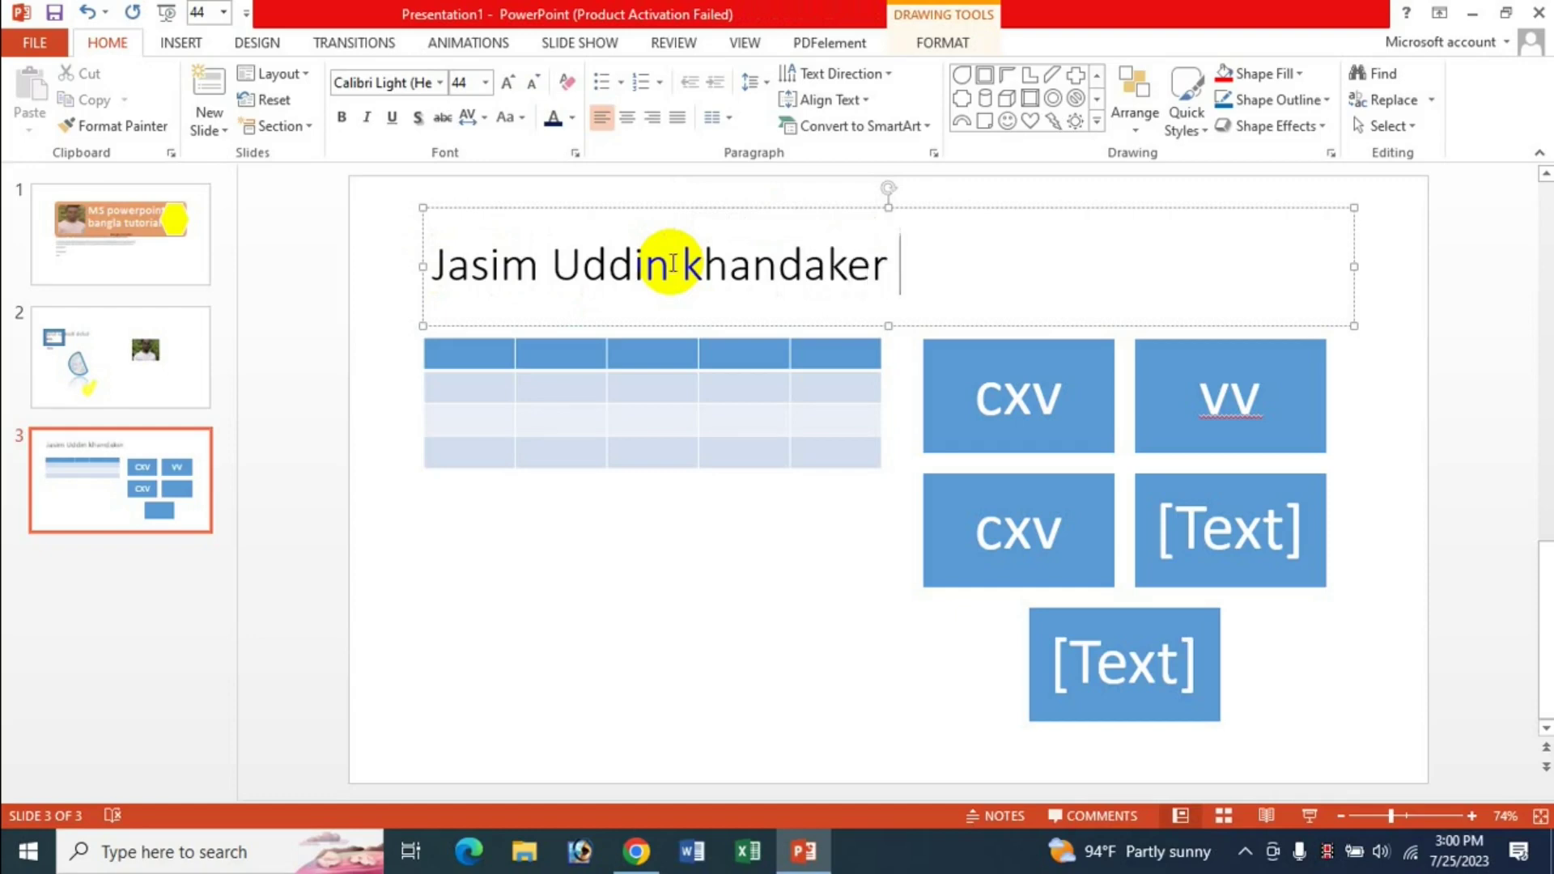
click(776, 271)
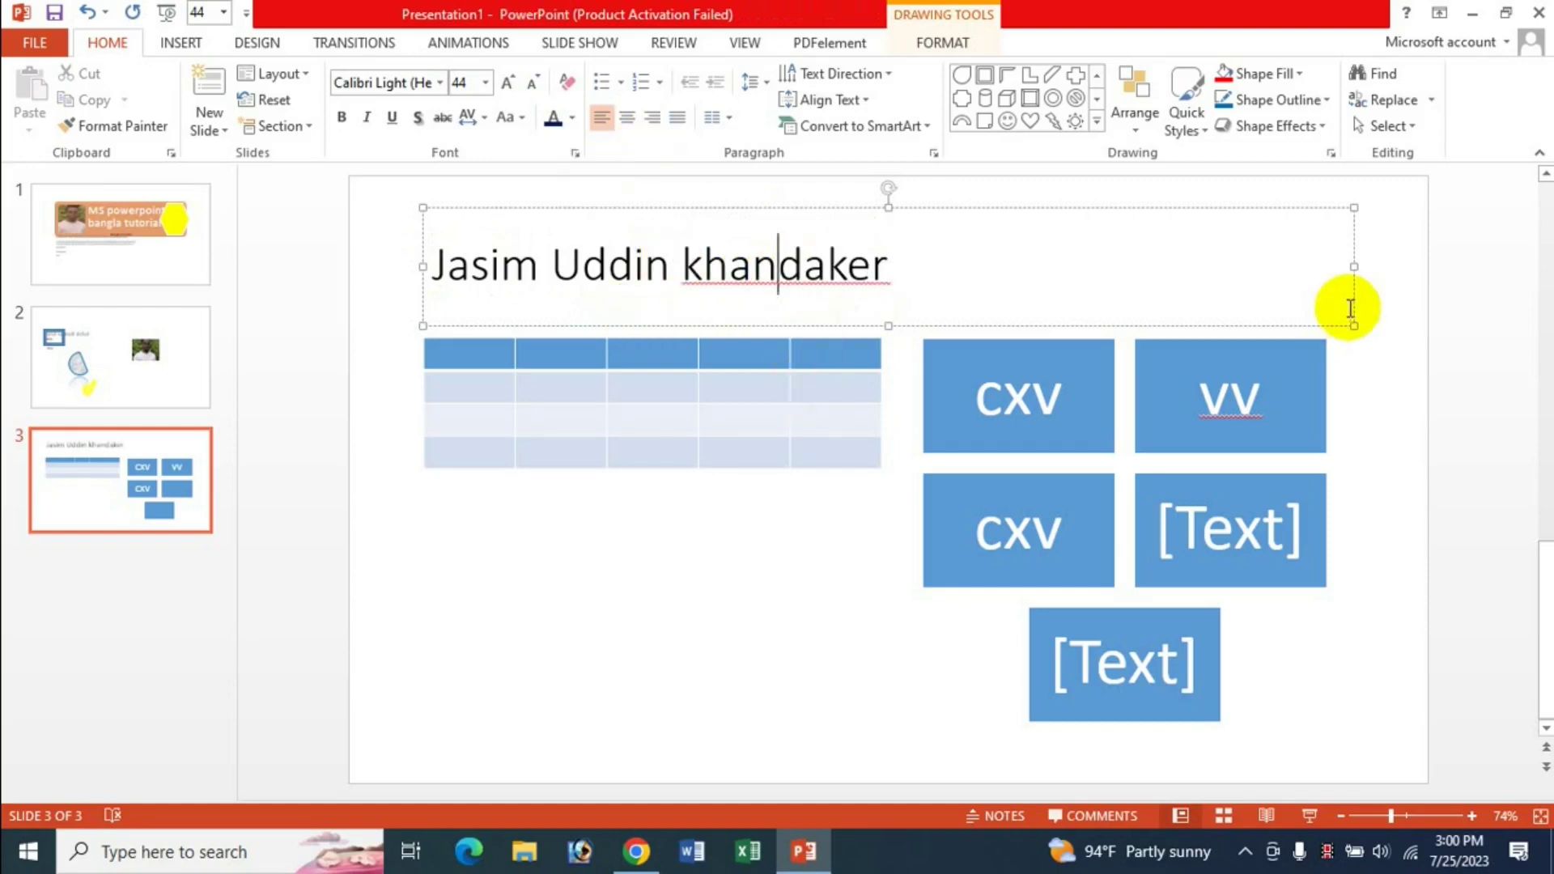
click(1391, 80)
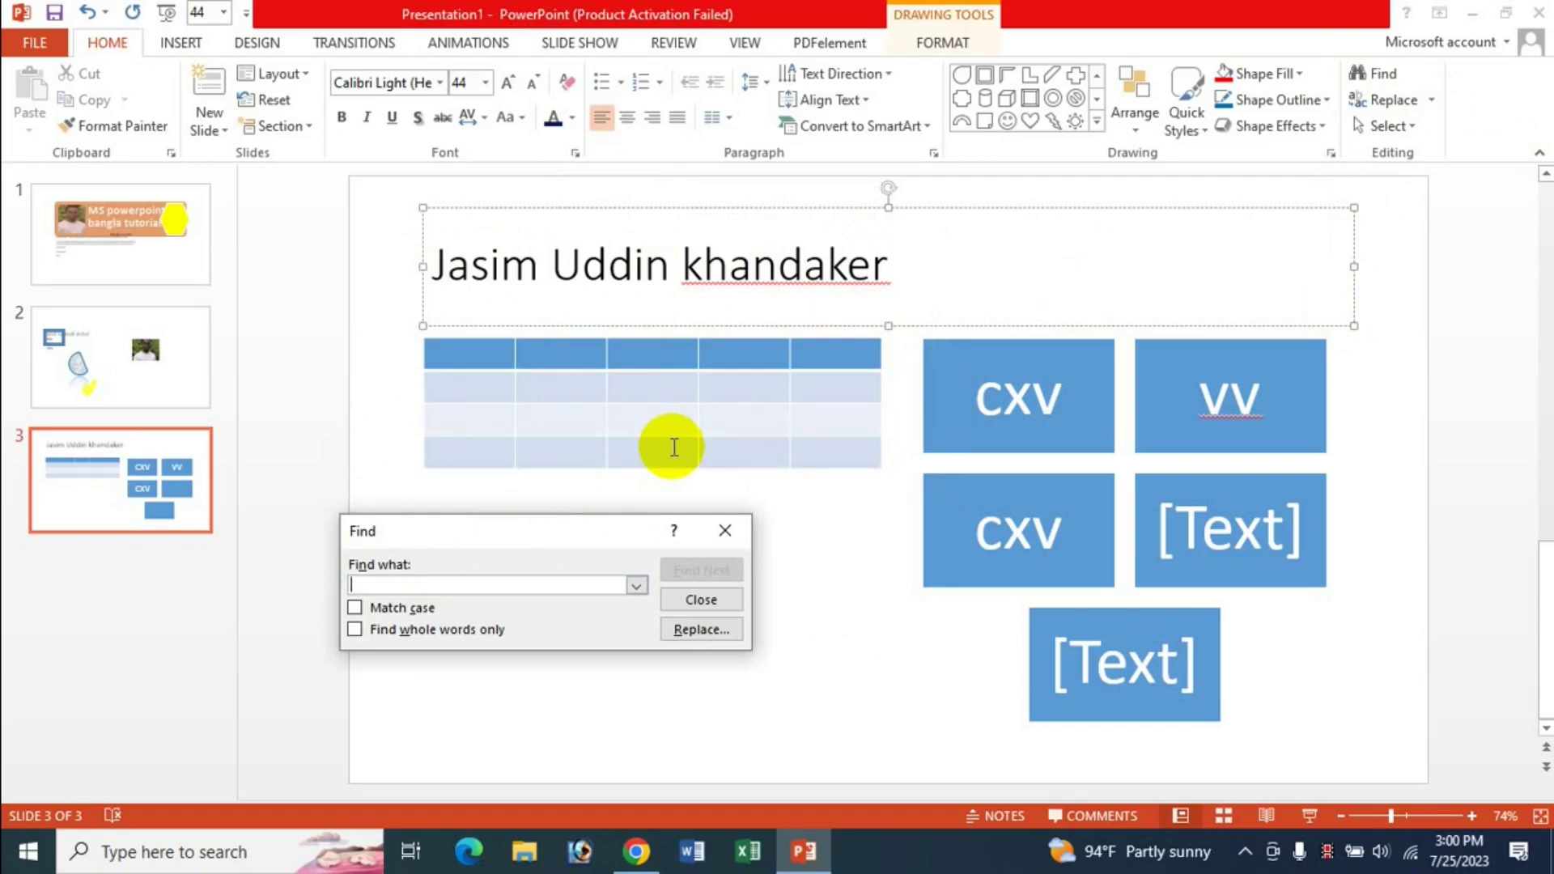
Search for 'cx' and locate its two matches in the SmartArt's cxv boxes.
text(cx)
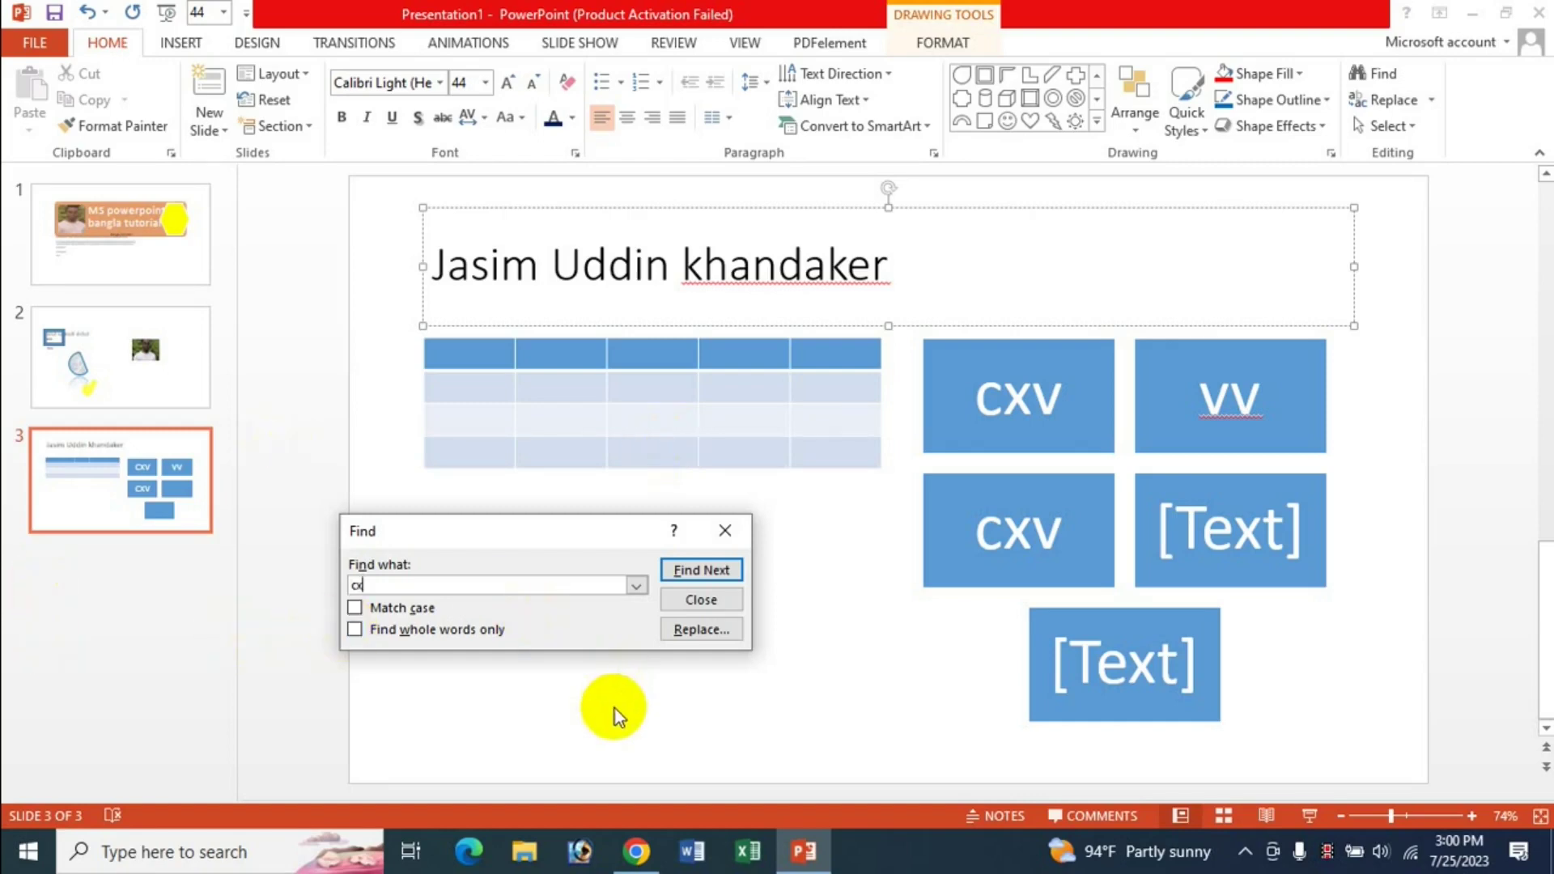
click(706, 570)
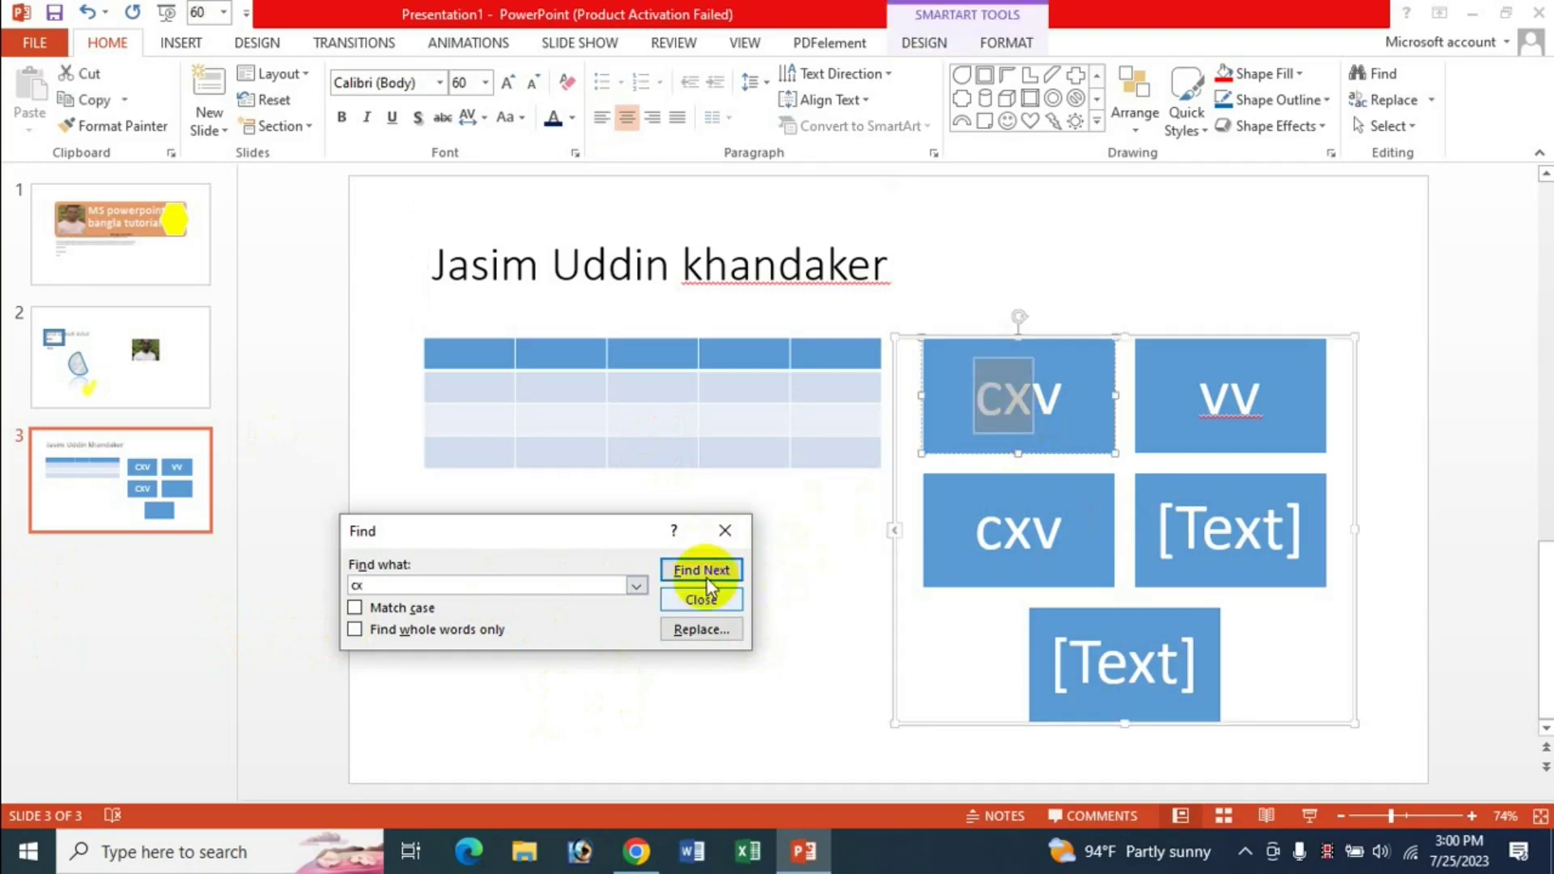
click(700, 571)
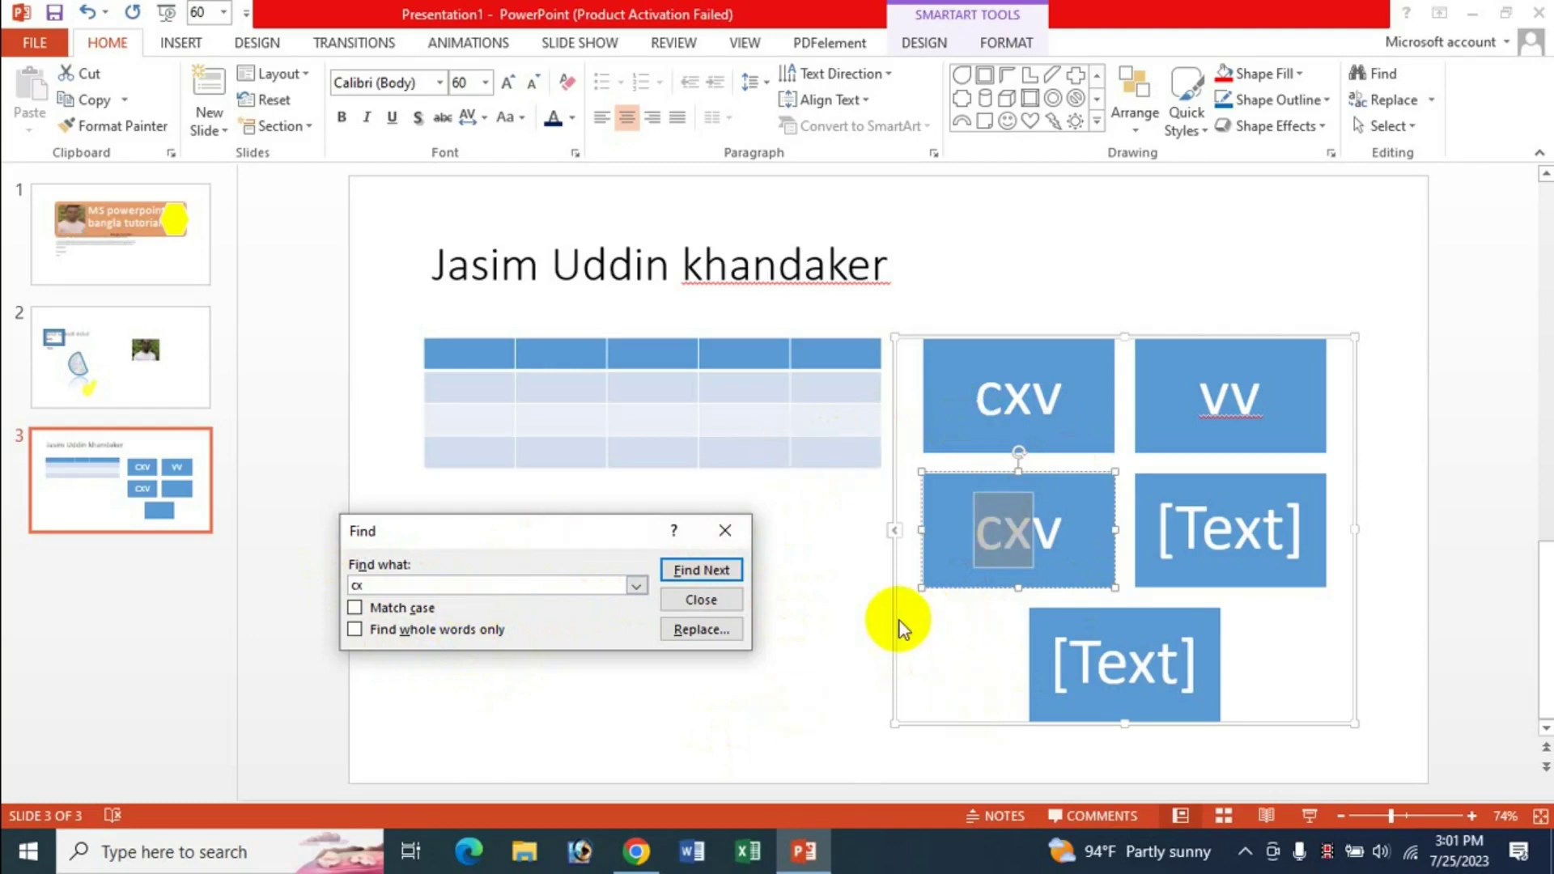
Replace all 'cx' with 'kgm' so both SmartArt boxes read kgmv, then close Replace.
click(703, 631)
text(pm)
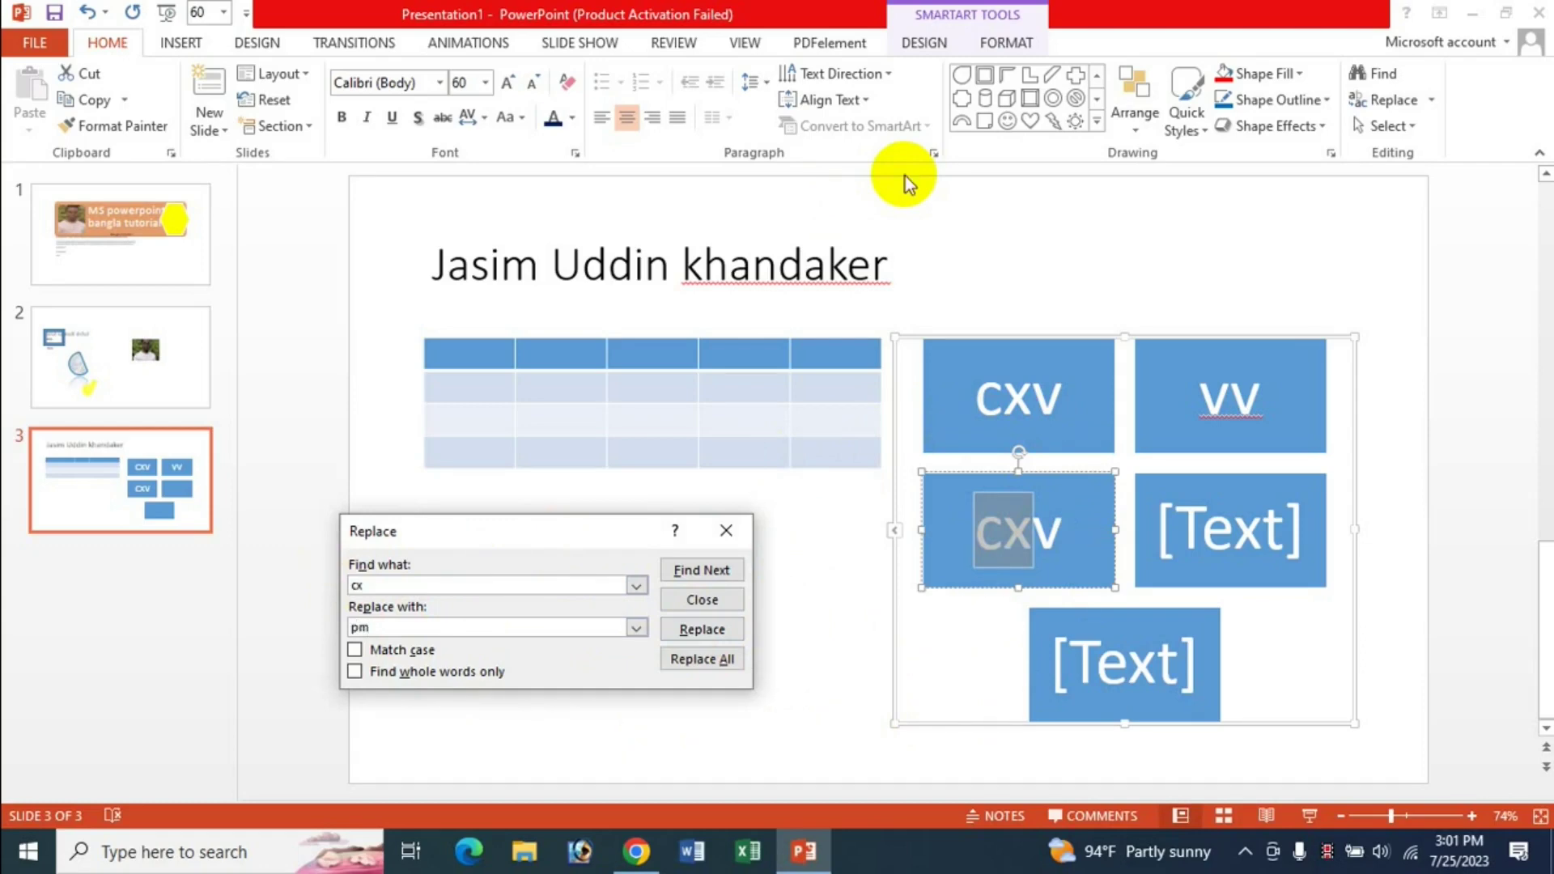
key(BackSpace)
key(BackSpace)
text(kgm)
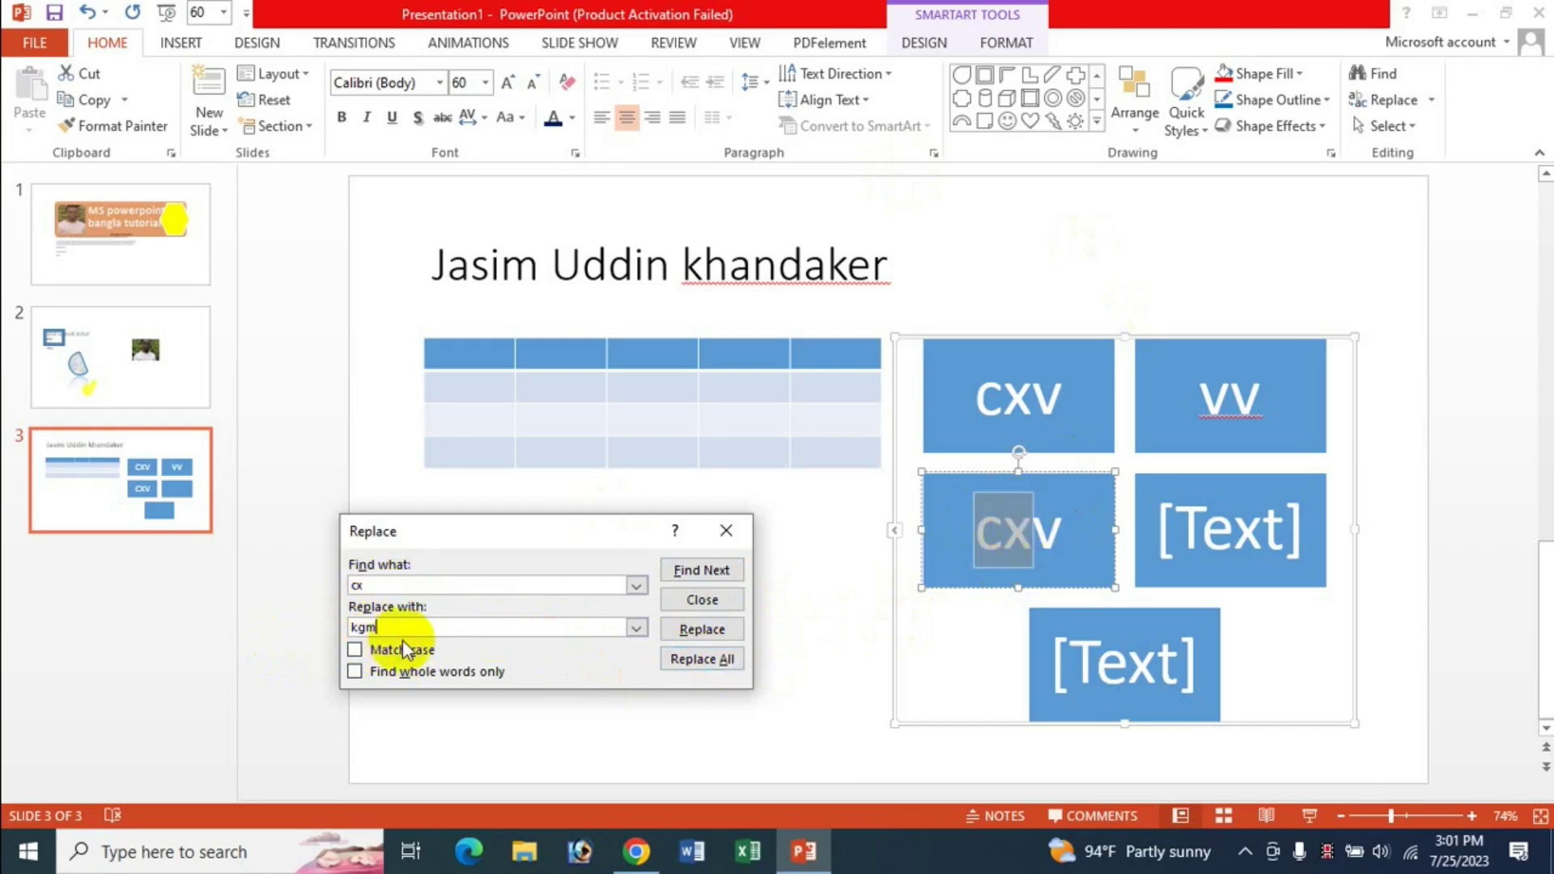
click(713, 657)
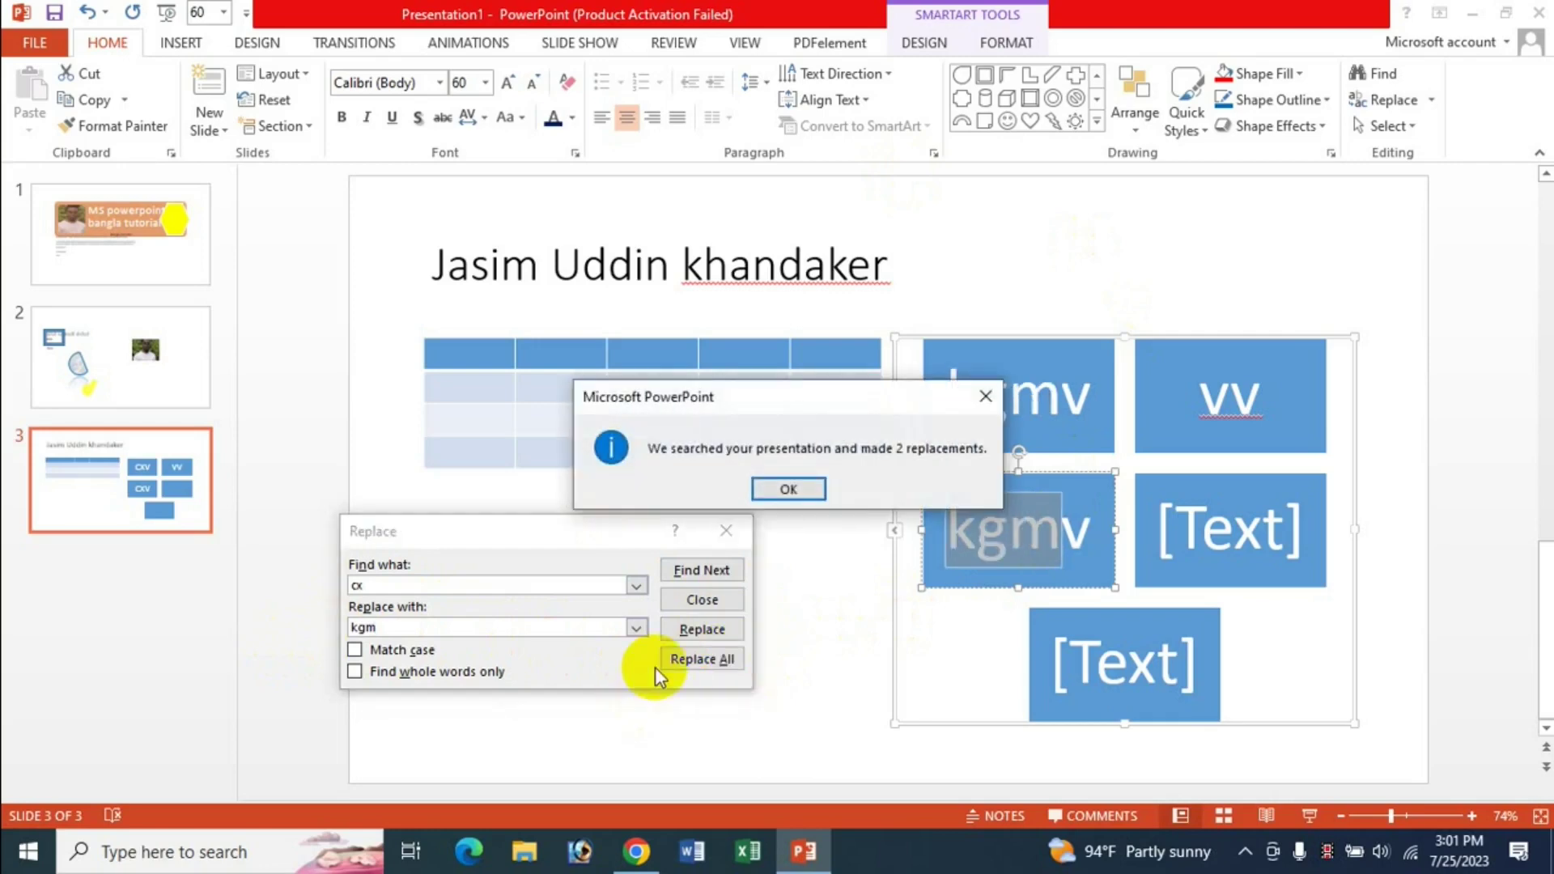
click(789, 489)
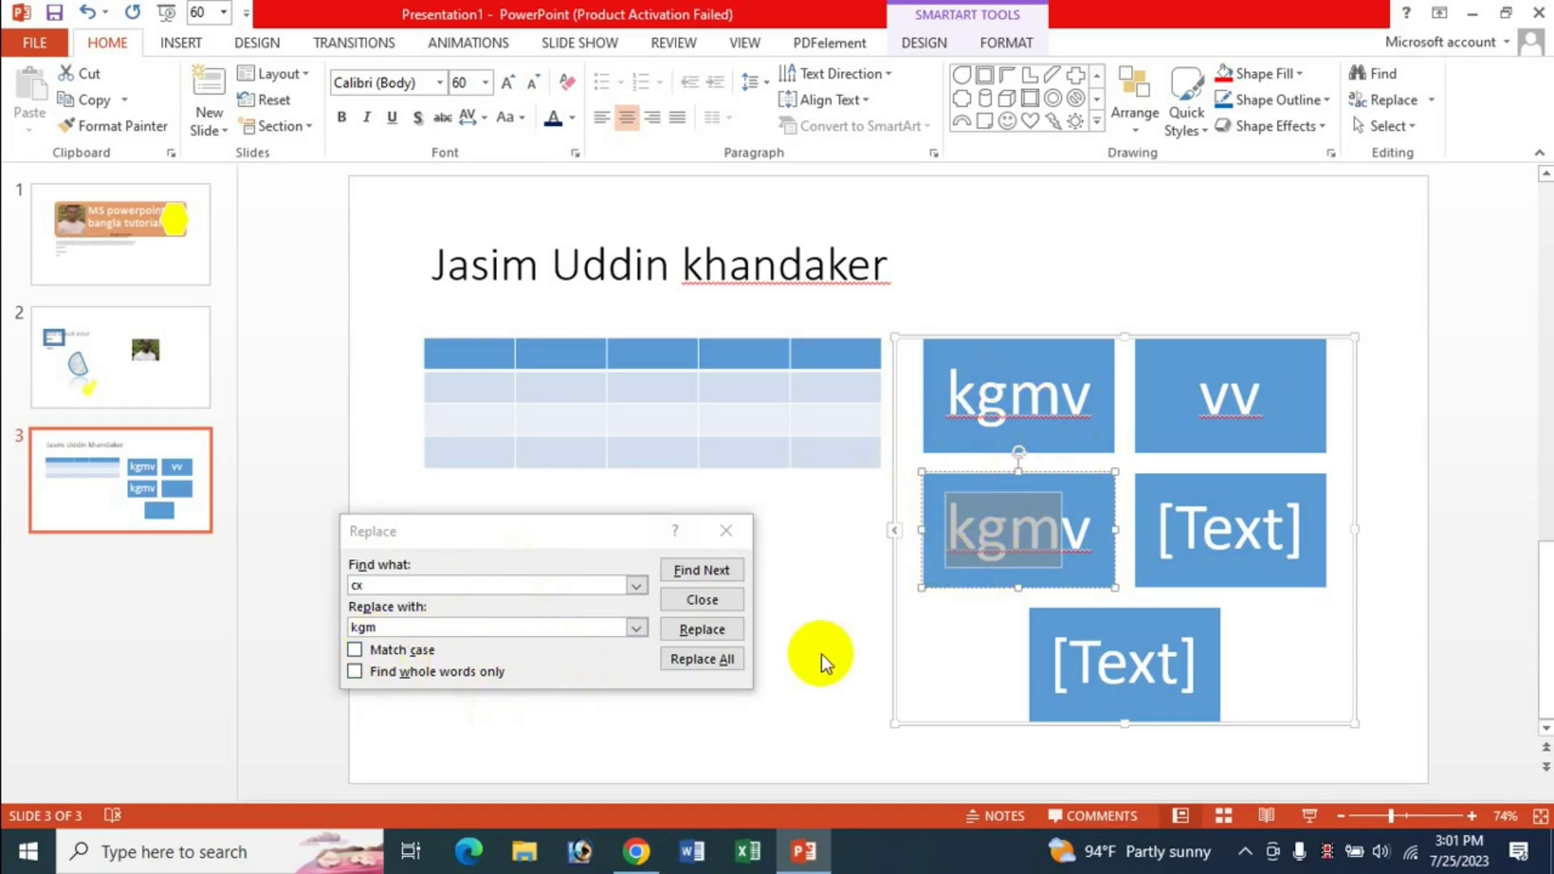
click(732, 532)
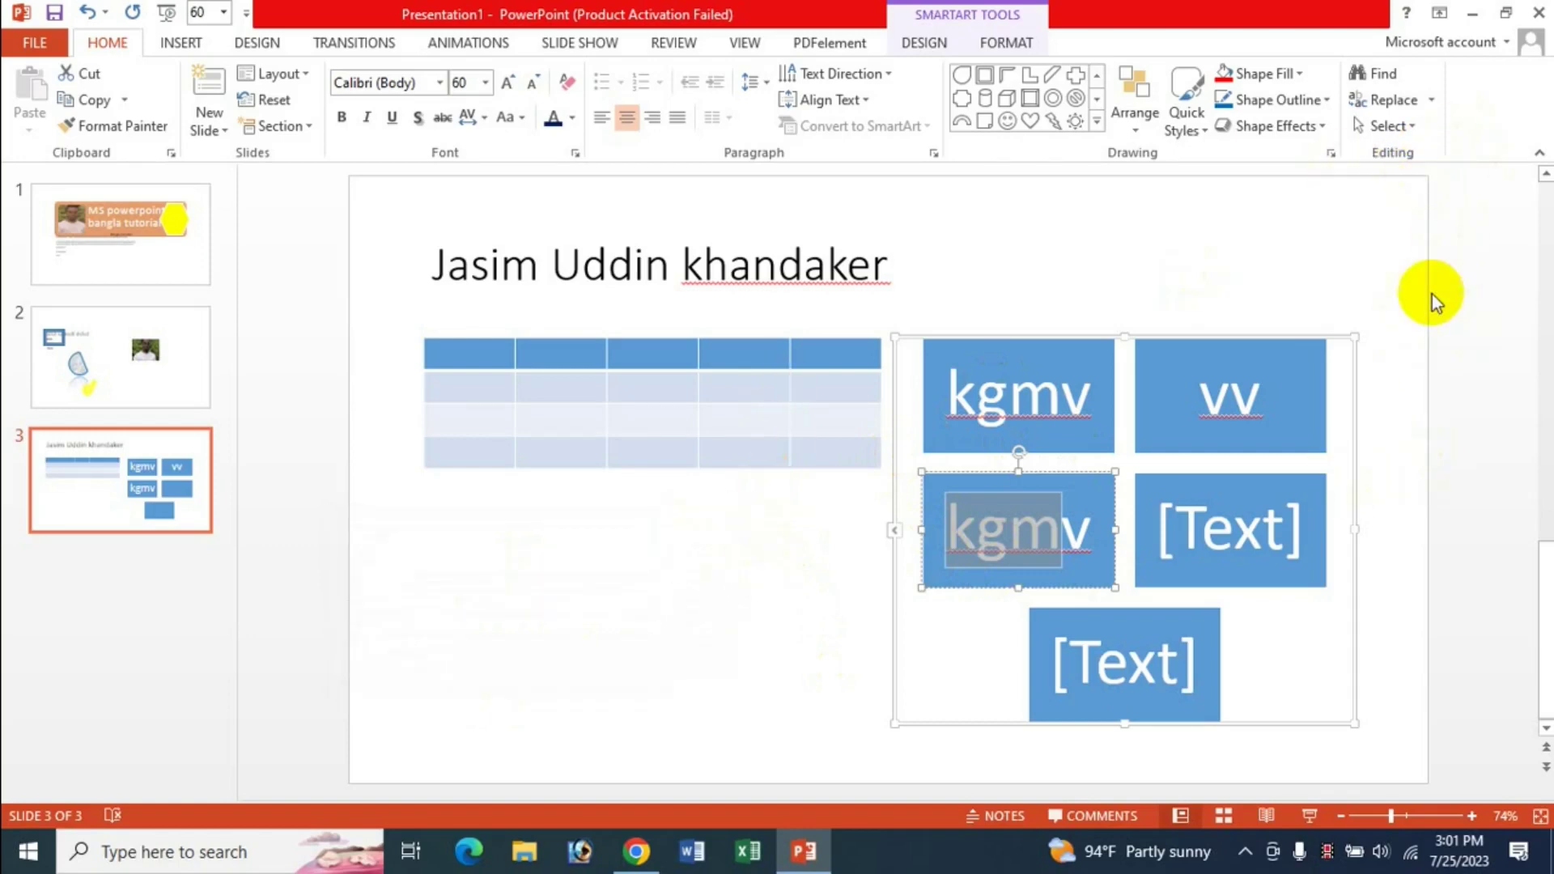
click(1380, 73)
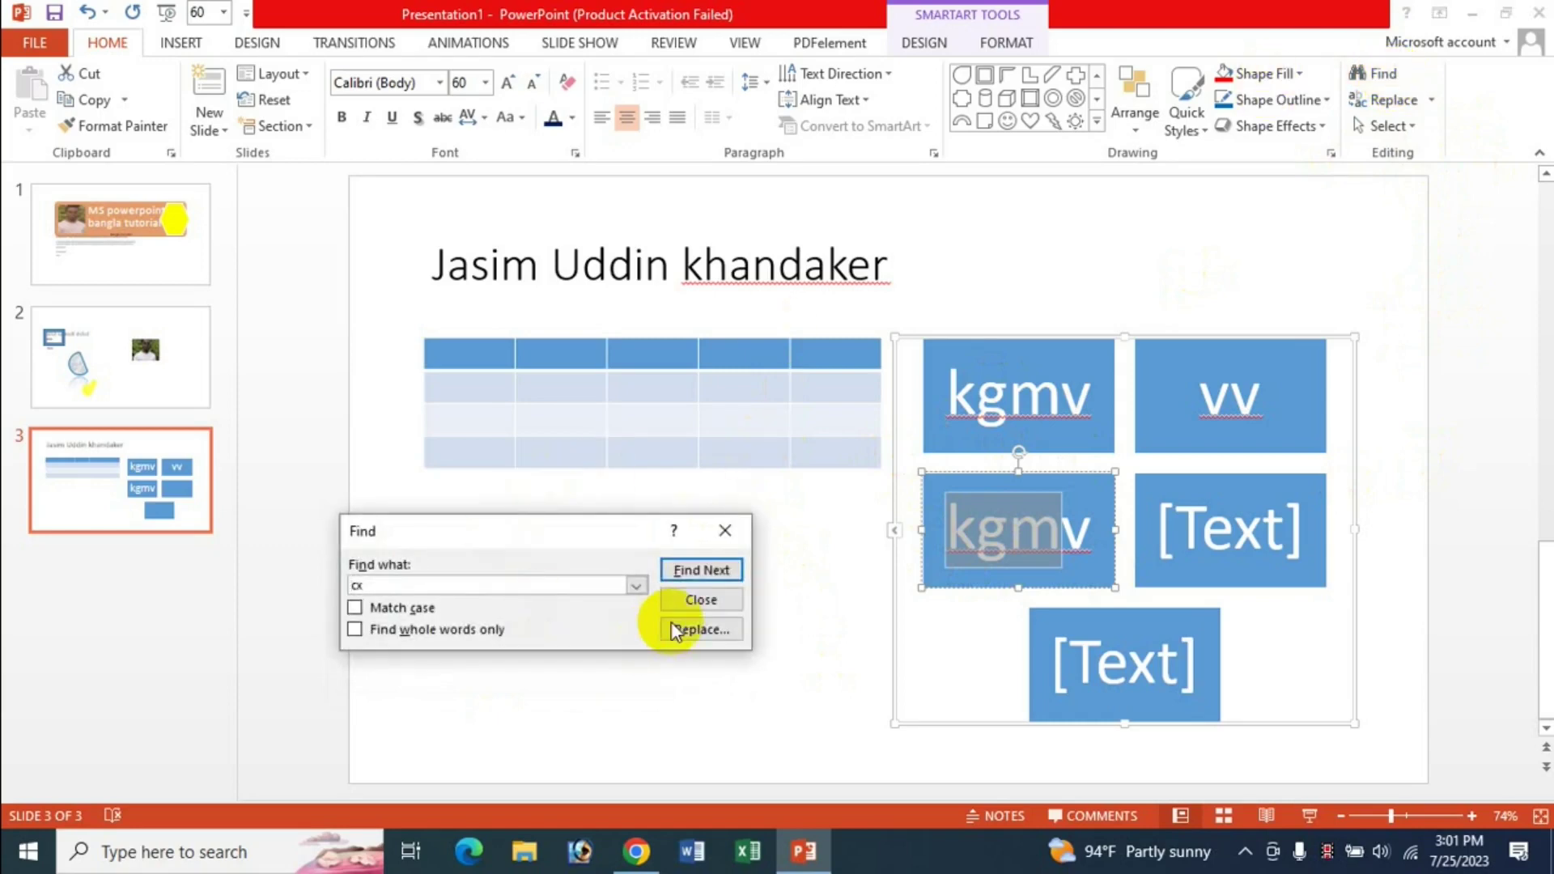
click(725, 531)
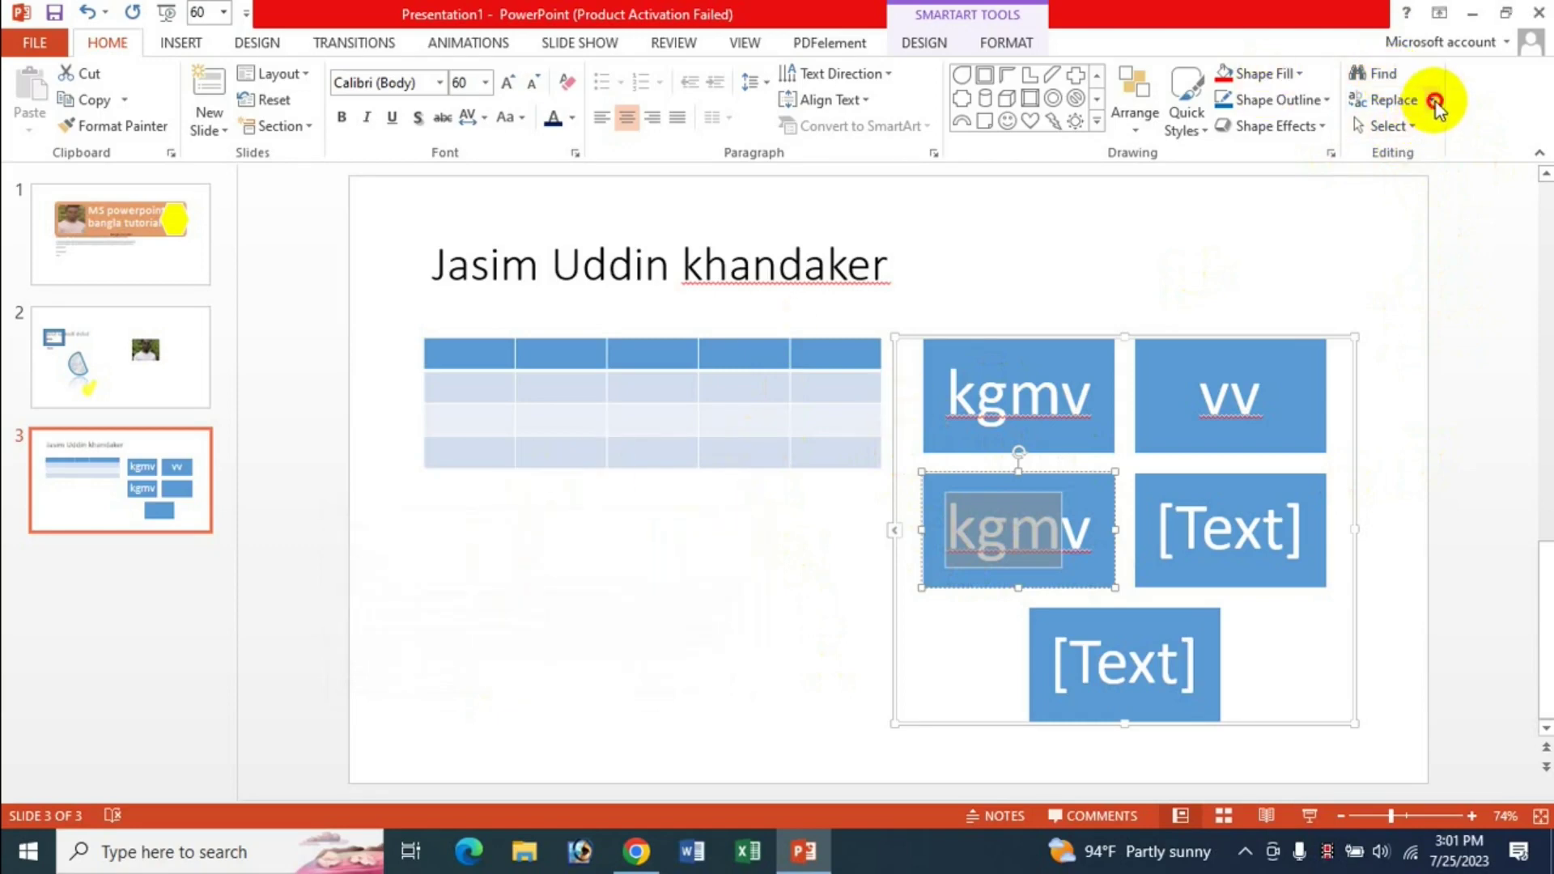
click(1432, 100)
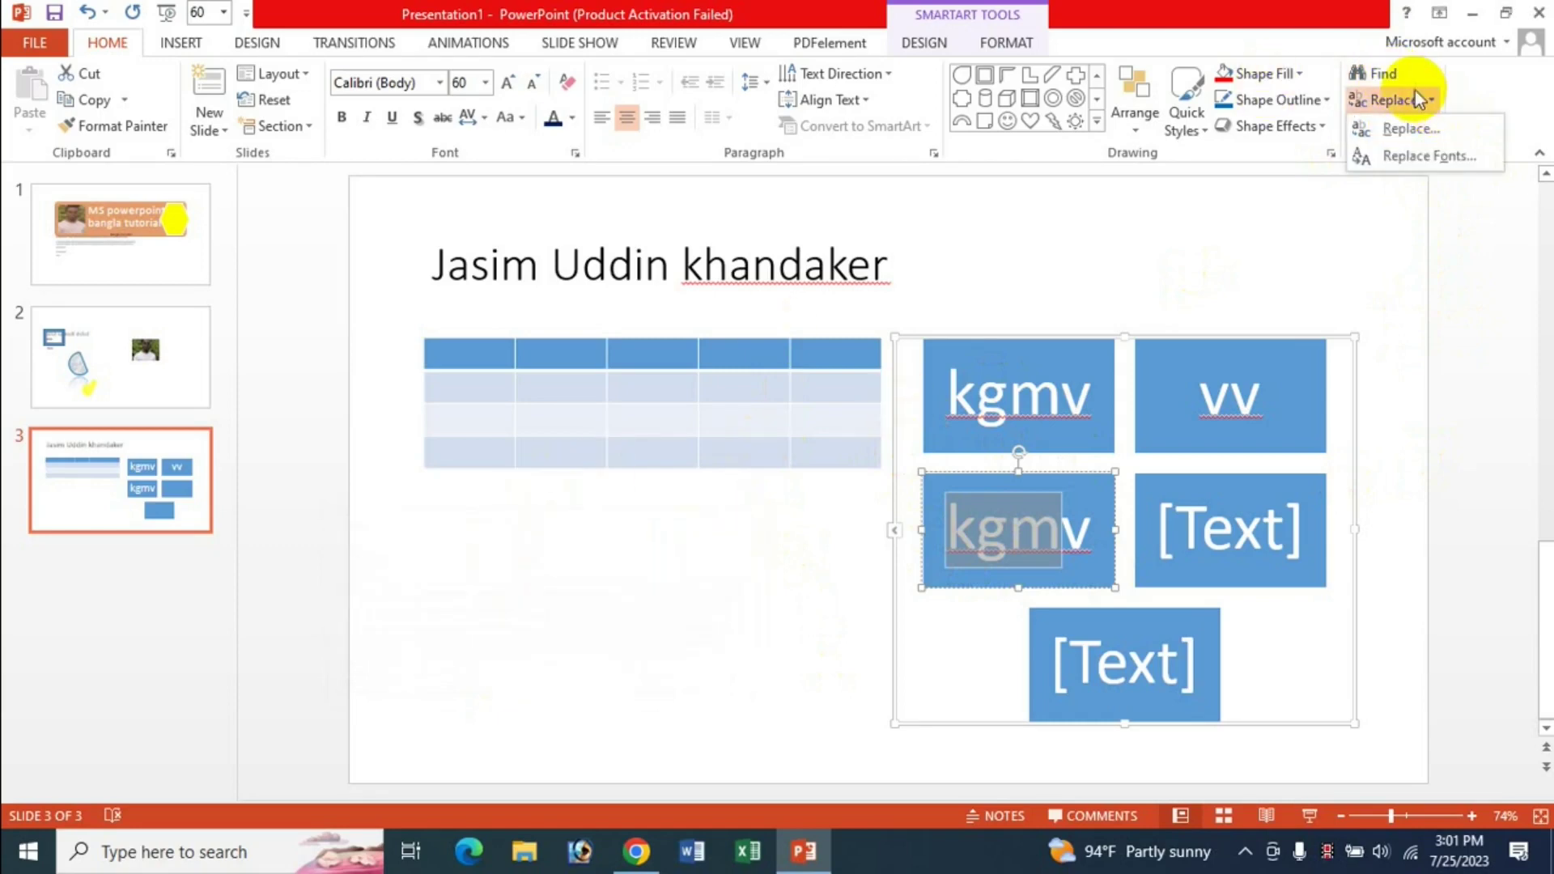
click(1391, 126)
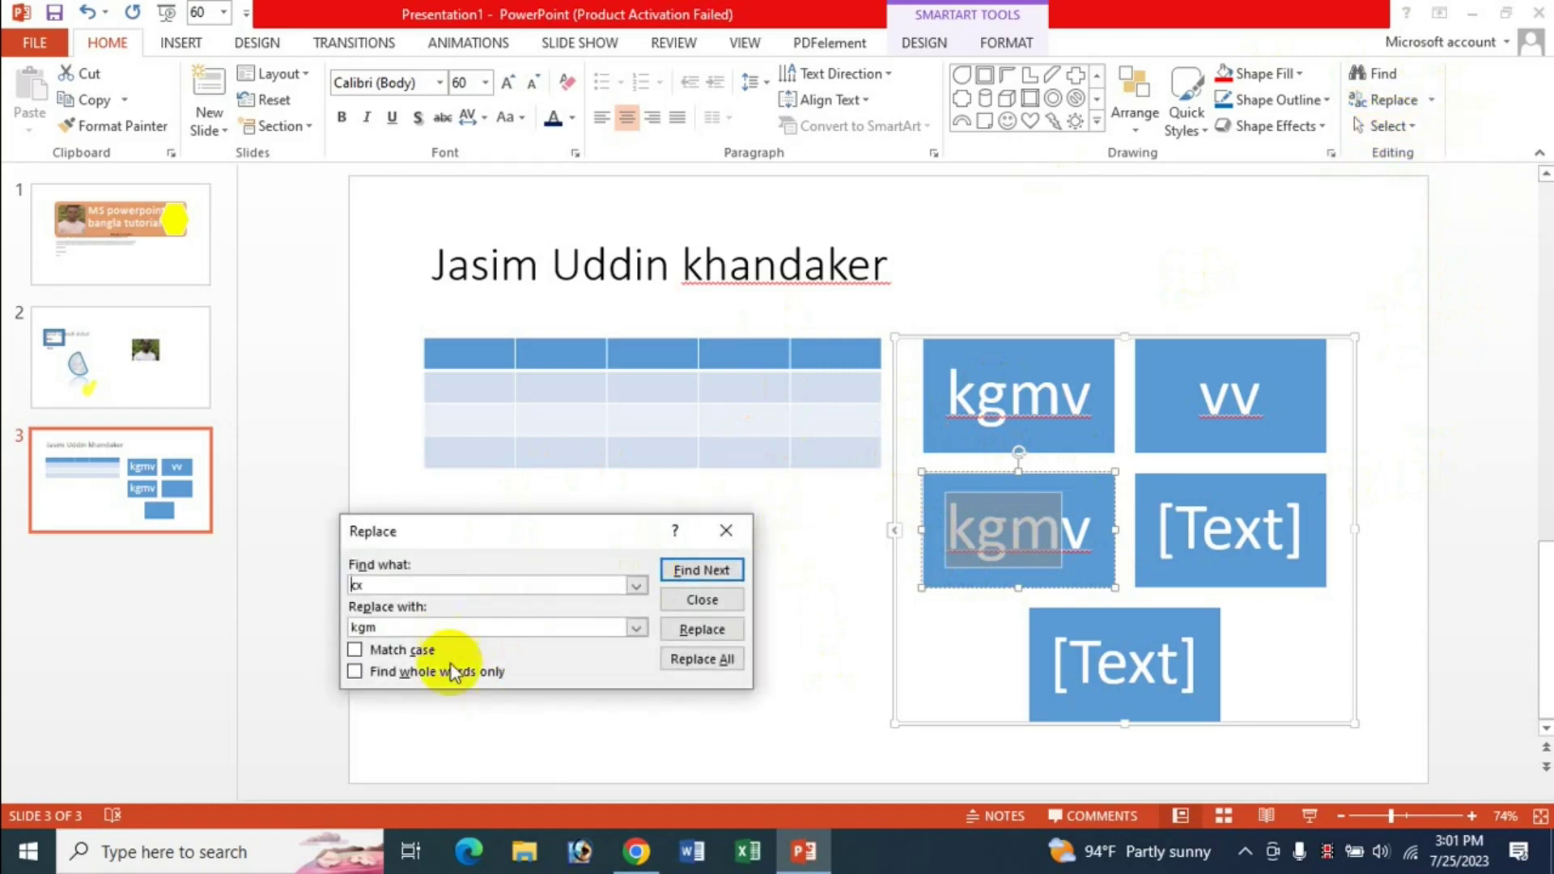
click(725, 531)
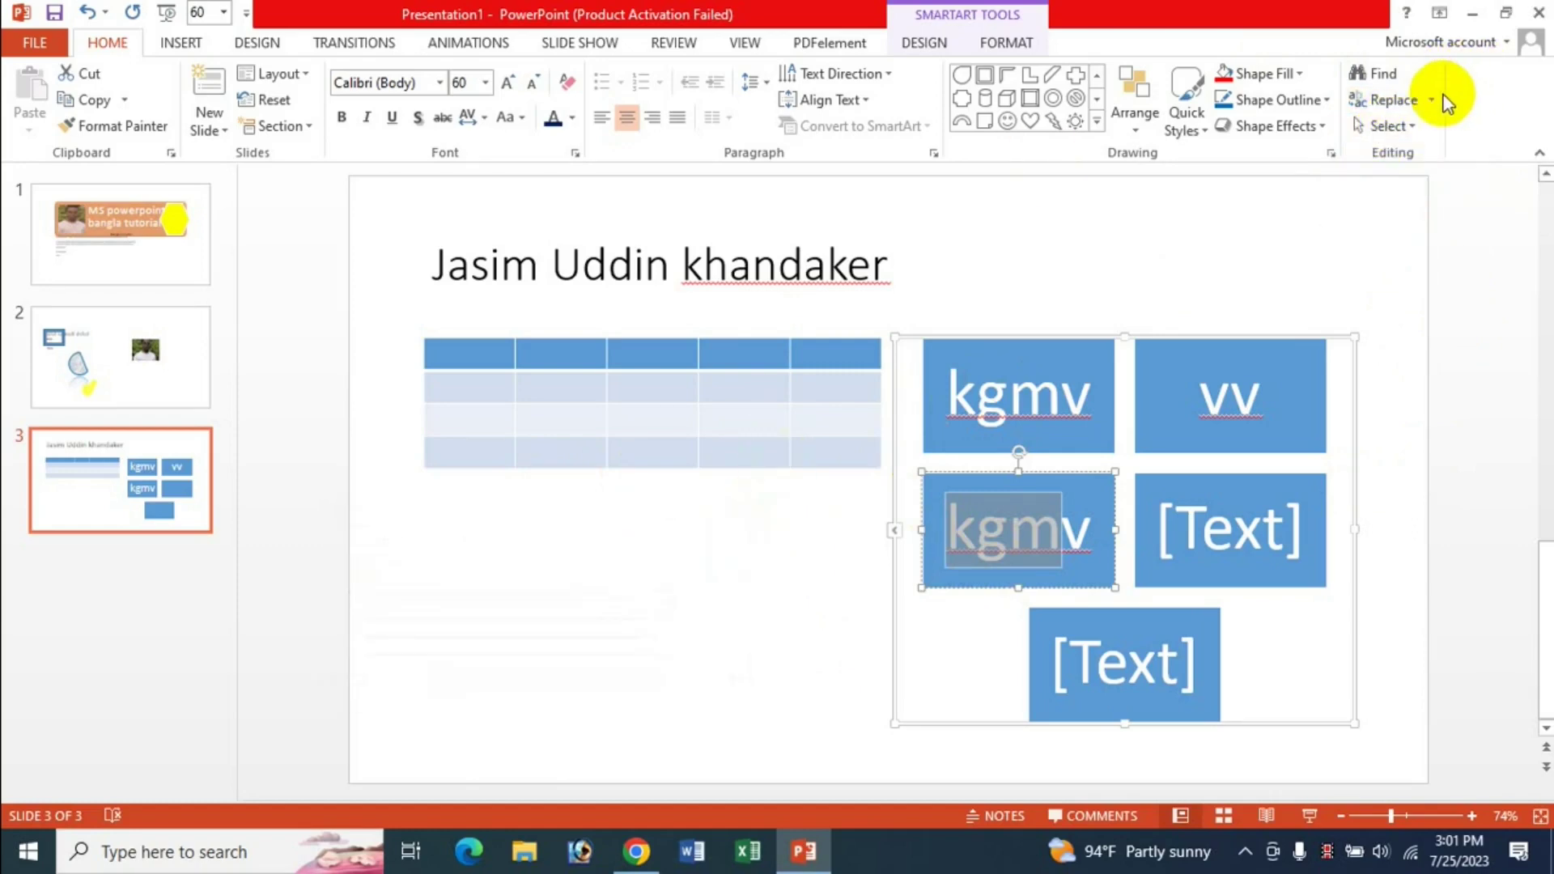
click(1446, 101)
click(1441, 158)
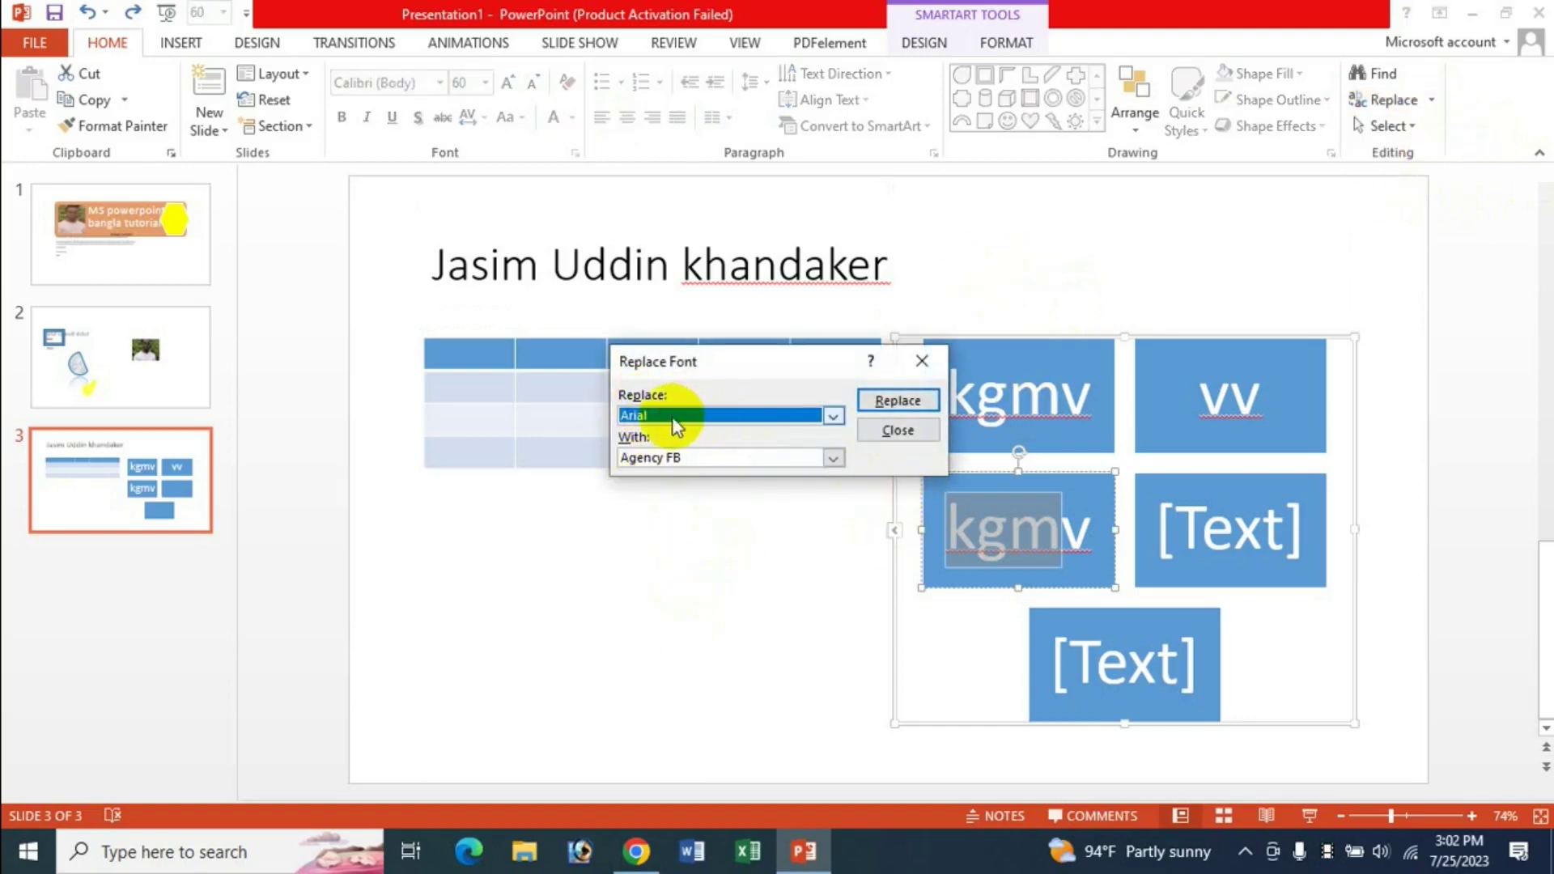
click(756, 416)
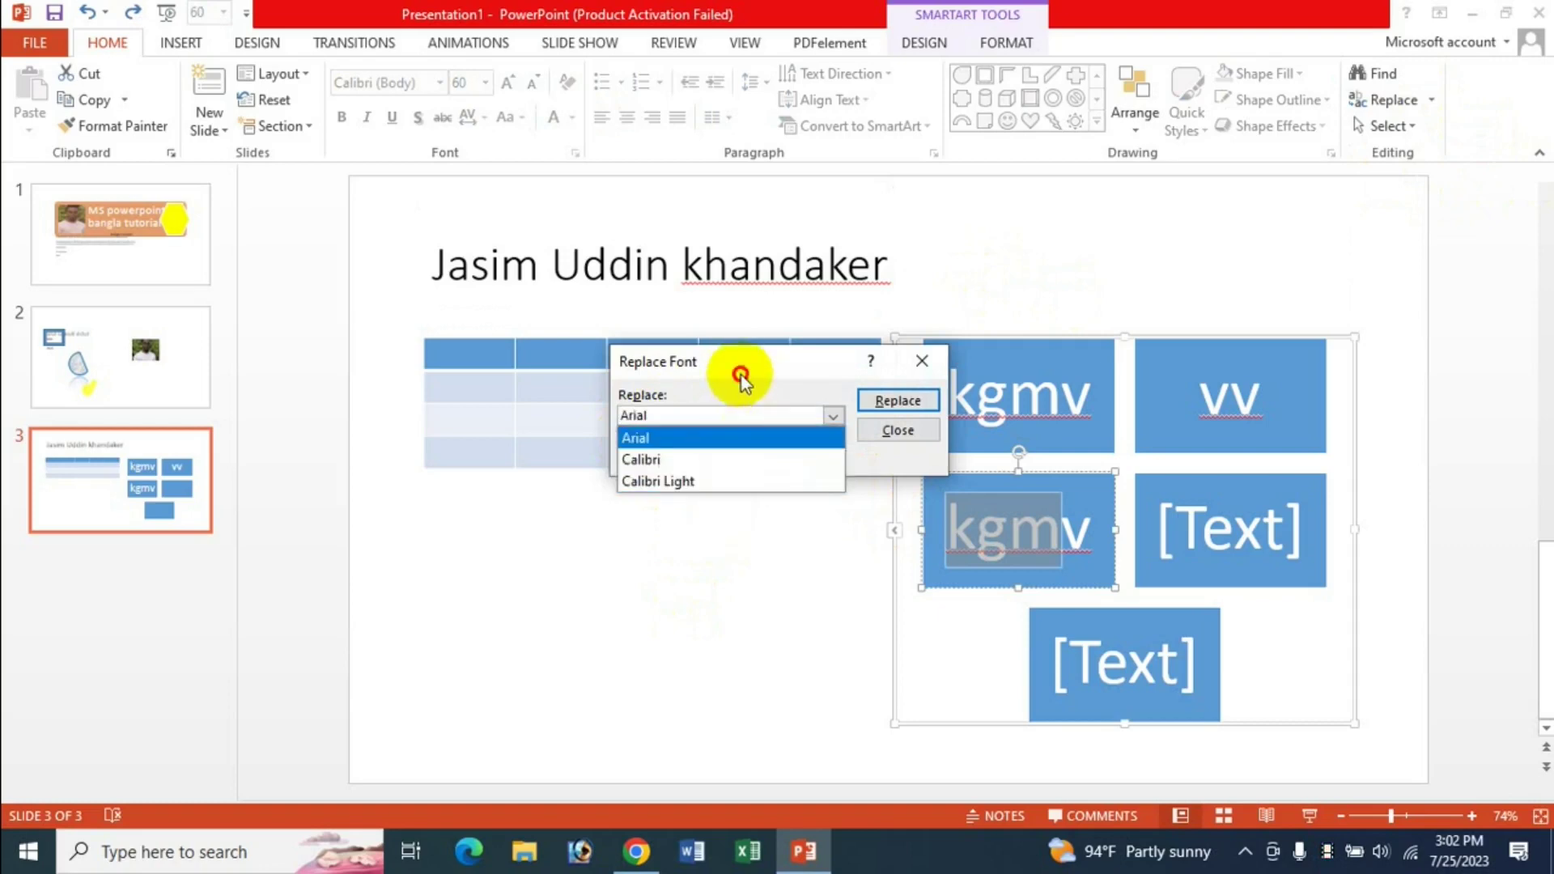
click(684, 438)
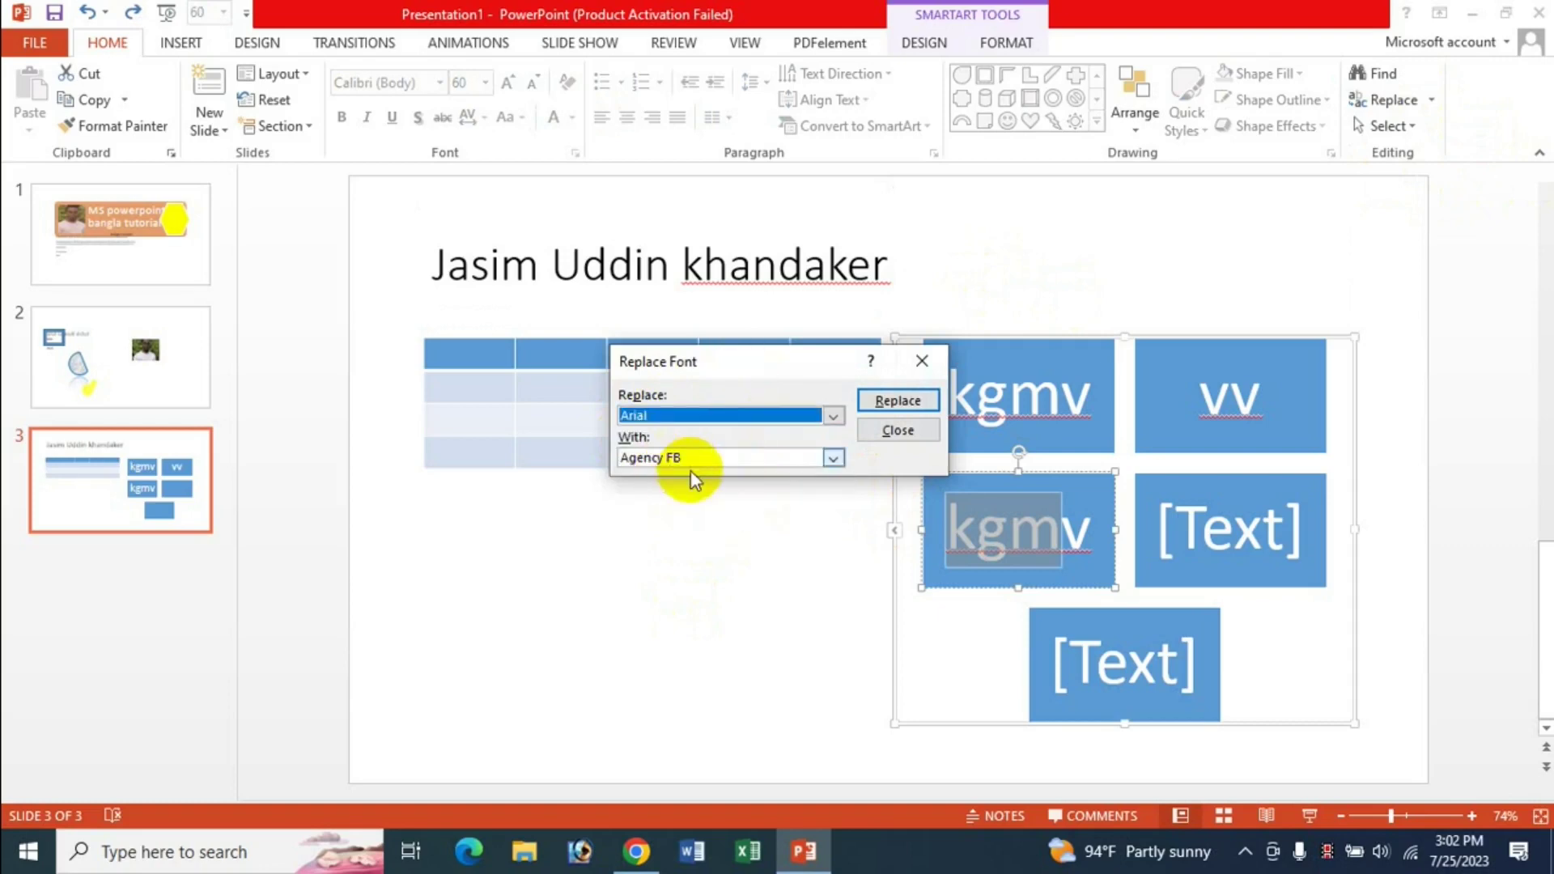
click(888, 433)
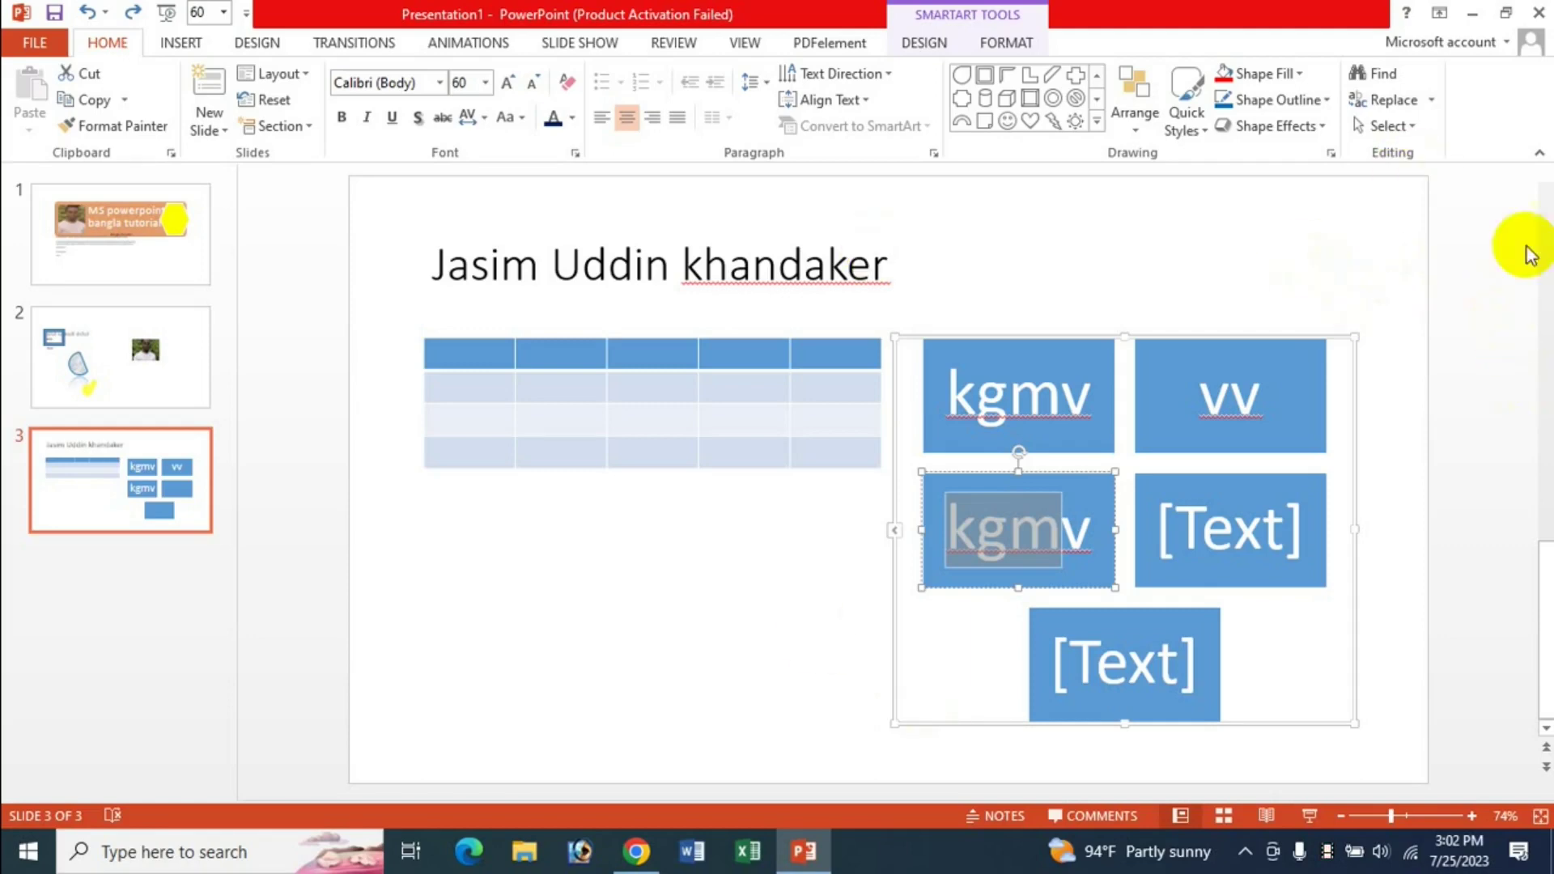
Switch to slide 2 and apply Select All from the Select menu.
click(1417, 133)
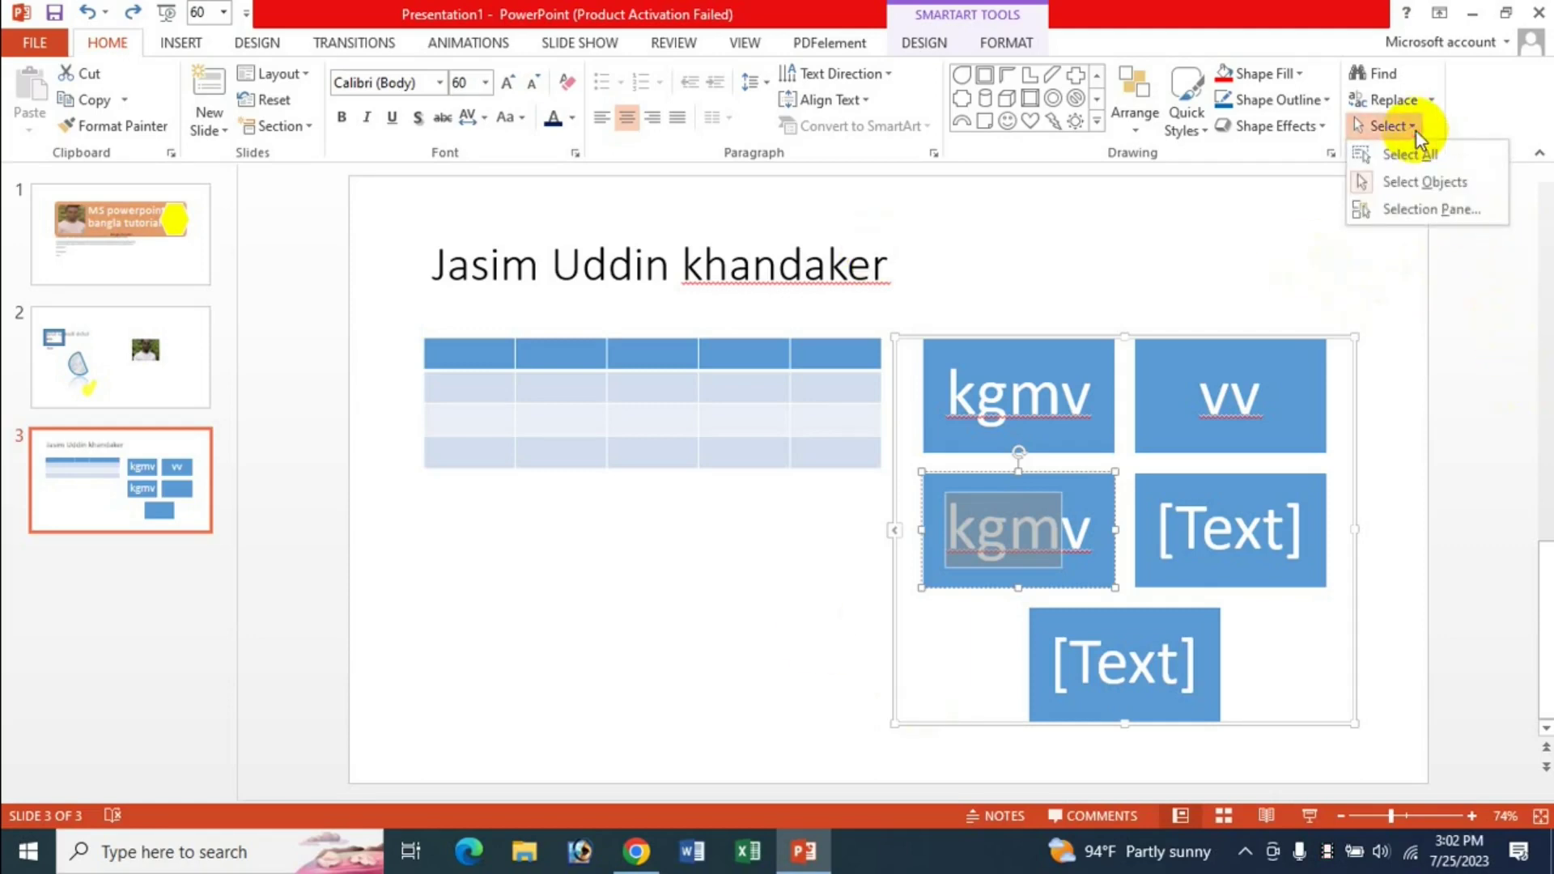
click(1247, 212)
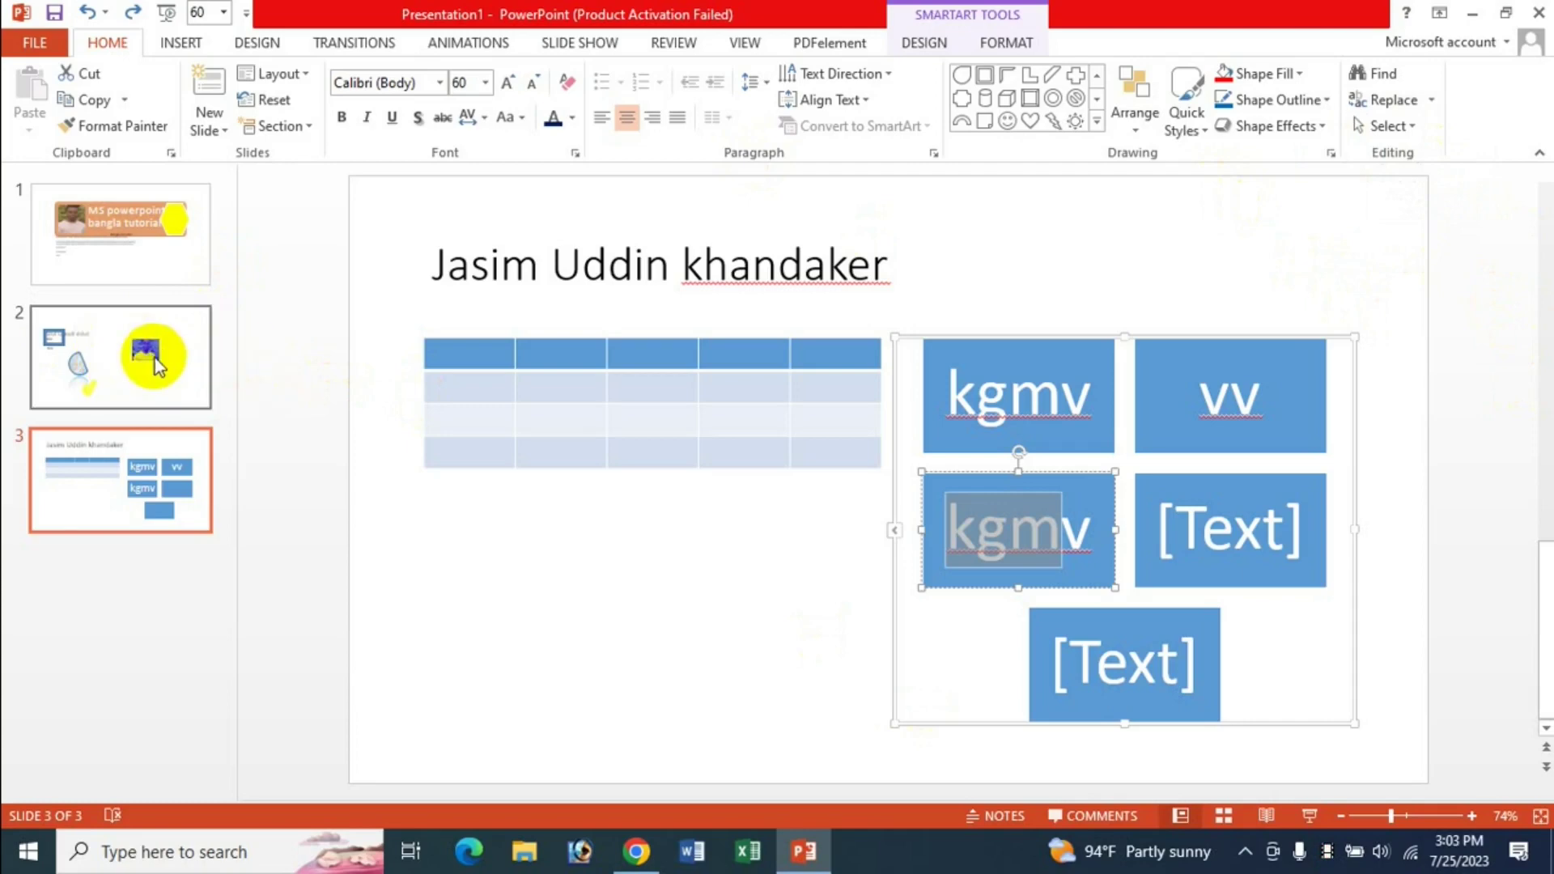
click(122, 348)
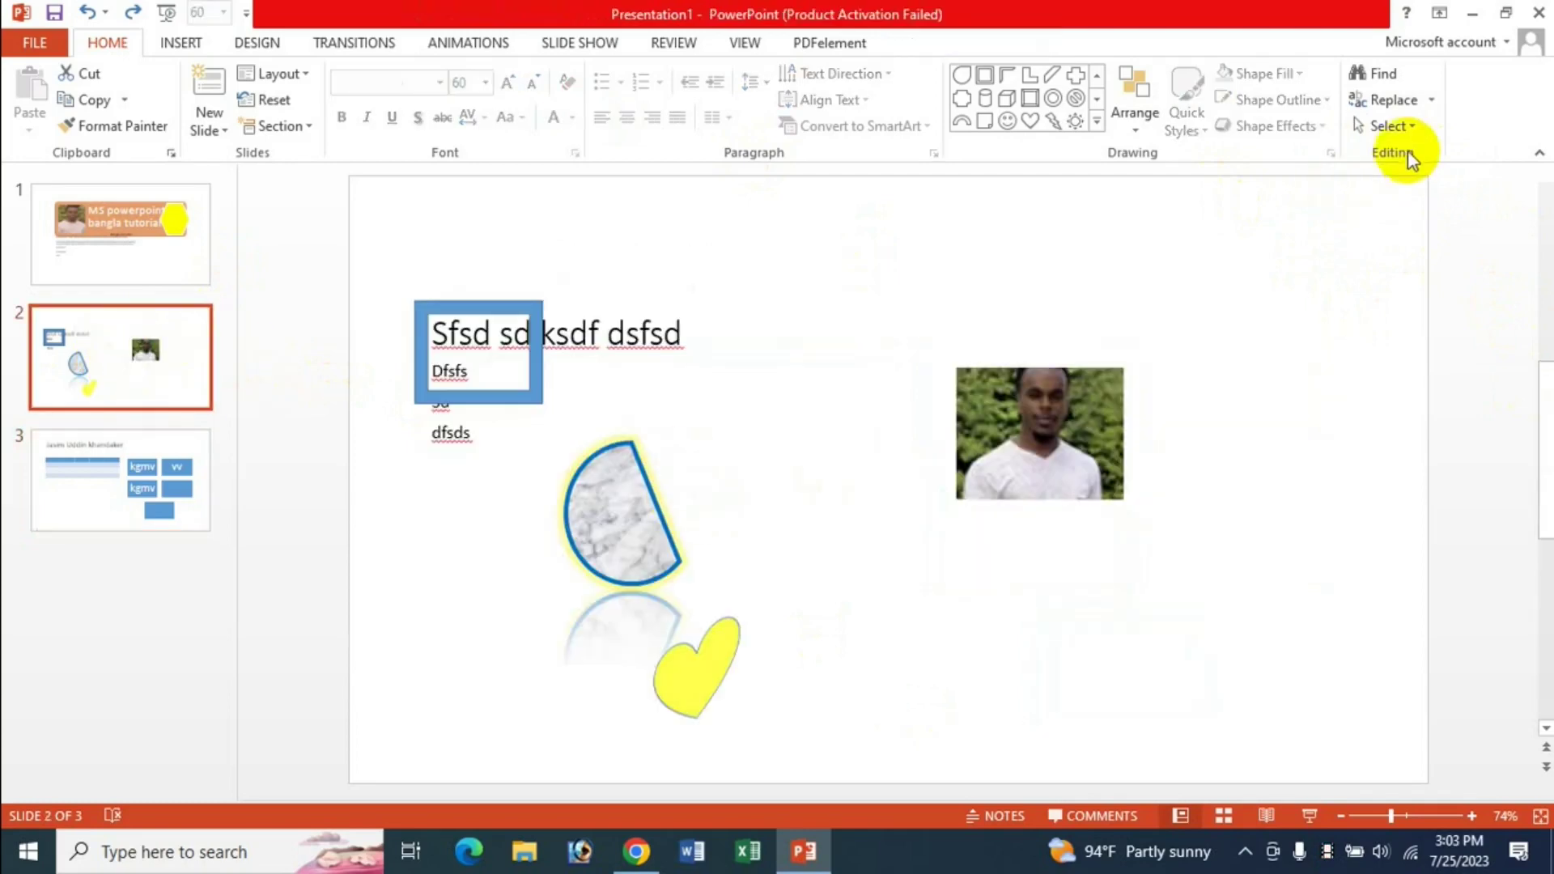
click(1396, 126)
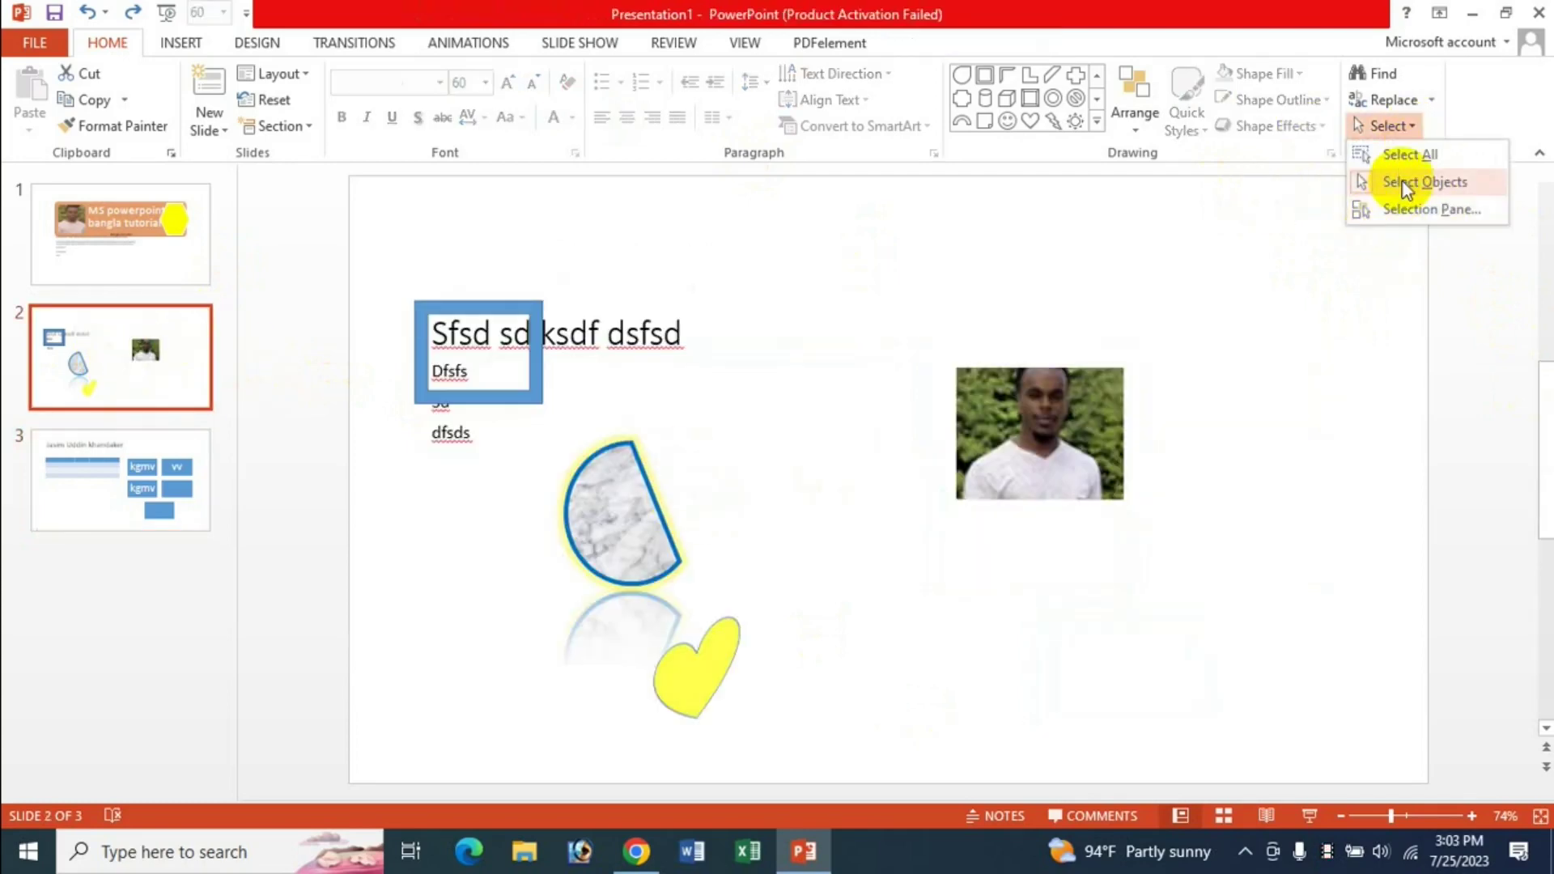
click(1409, 157)
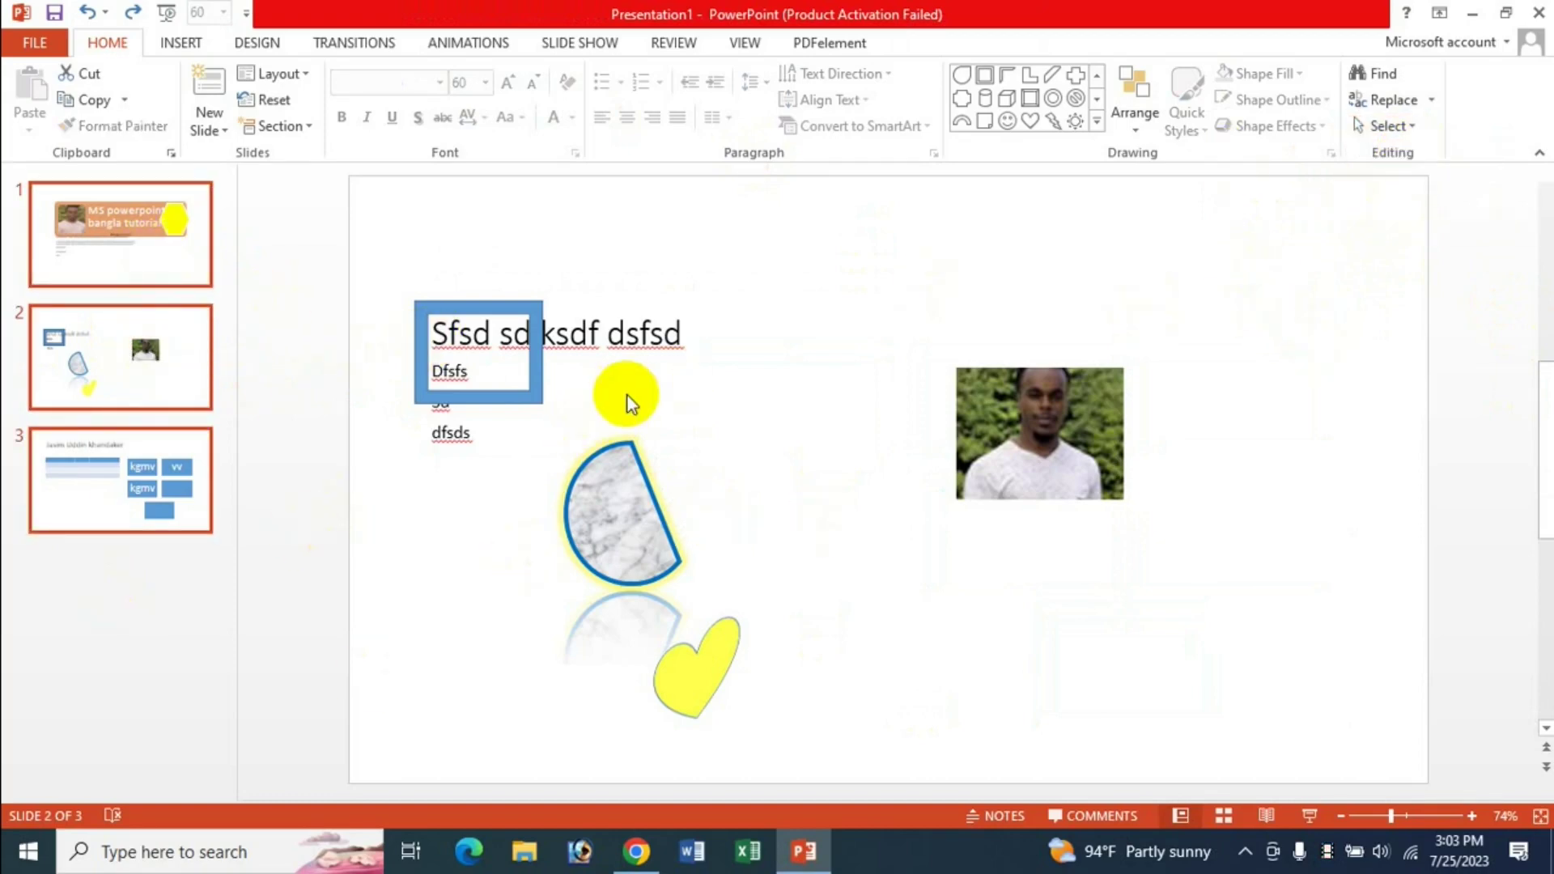
Use Select Objects to pick the photo, title text box, marble half-circle and yellow heart.
click(1388, 126)
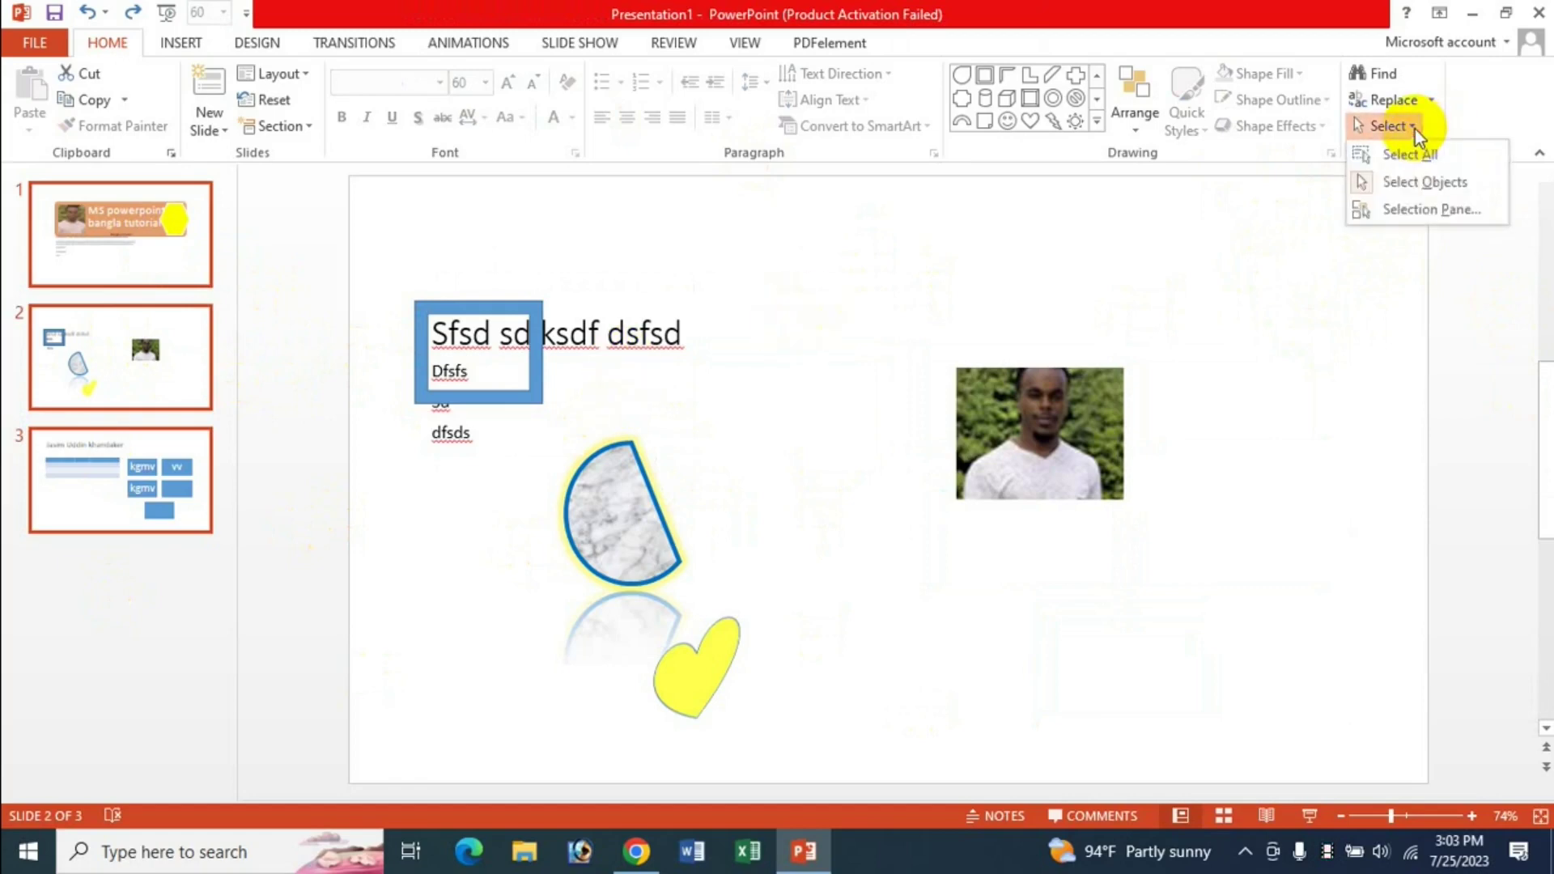
click(1421, 185)
click(1013, 435)
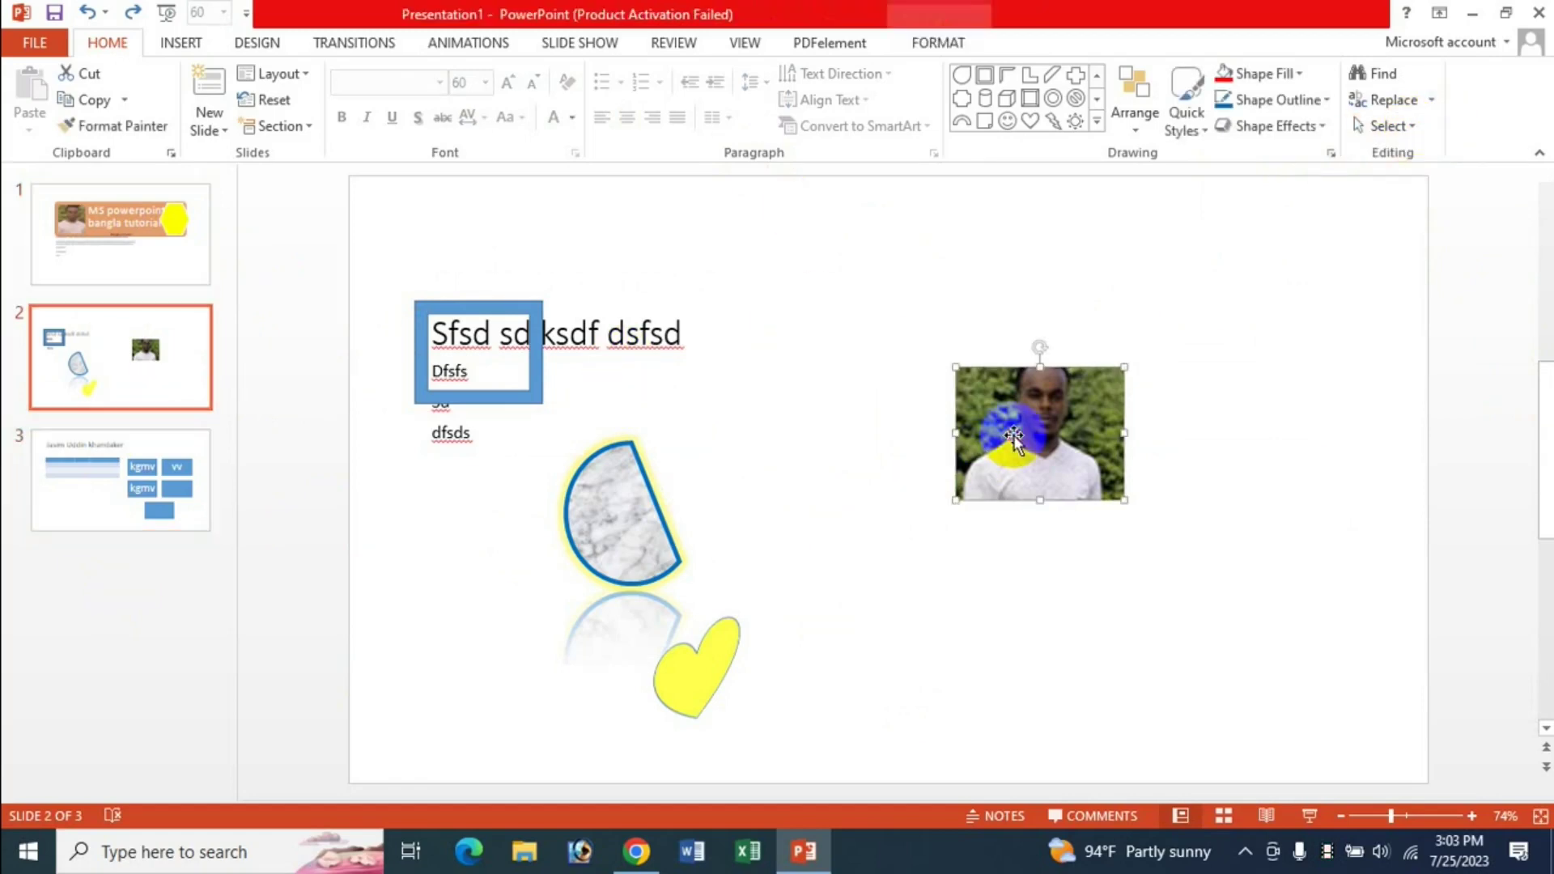
click(471, 308)
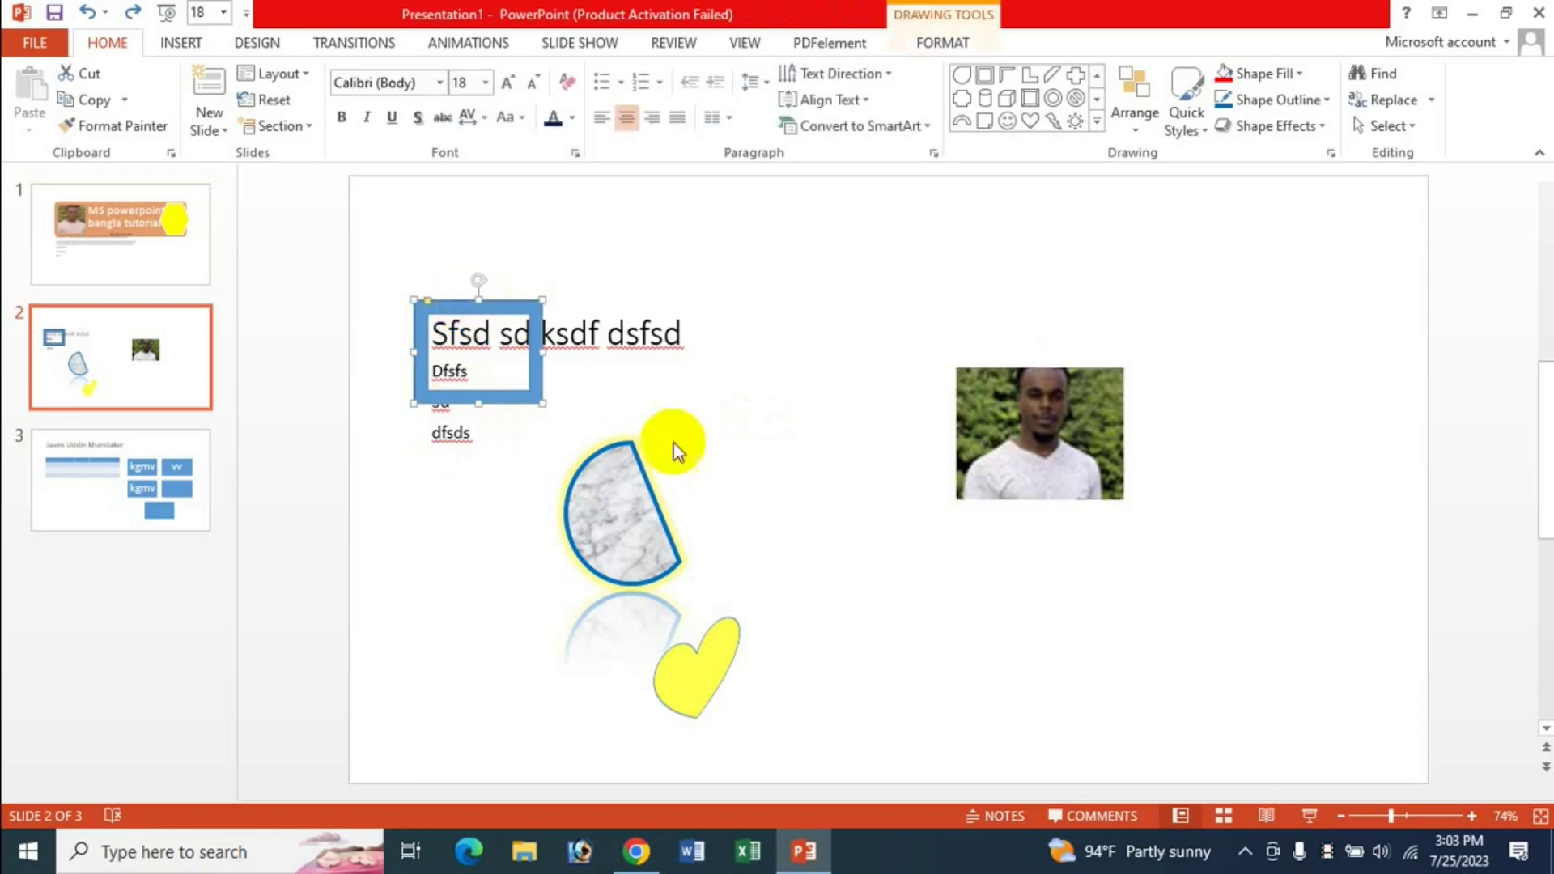
click(627, 491)
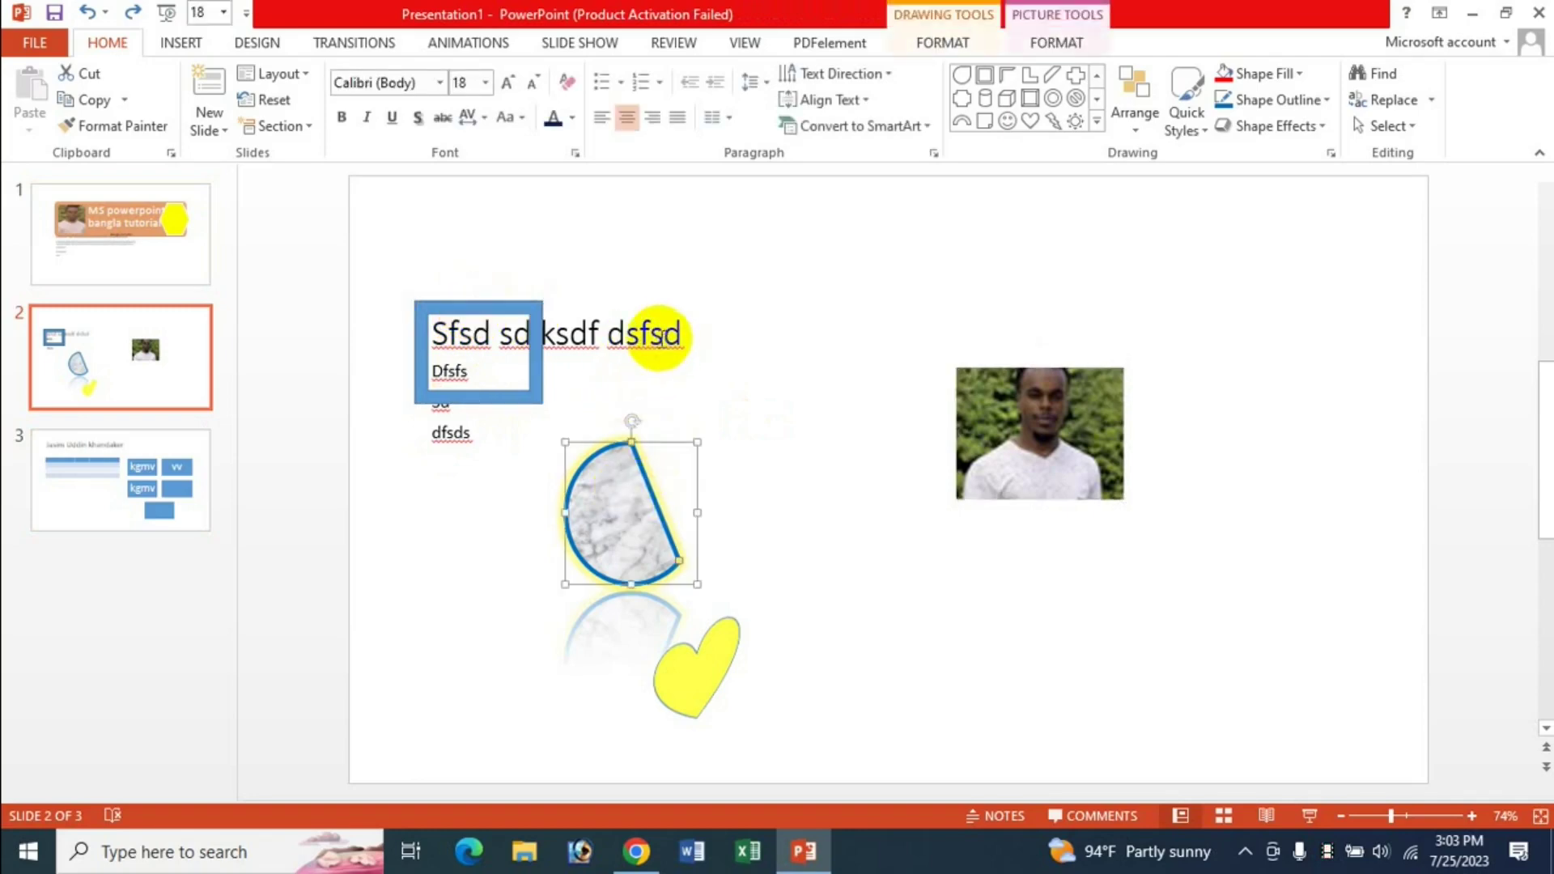
click(698, 659)
click(1084, 466)
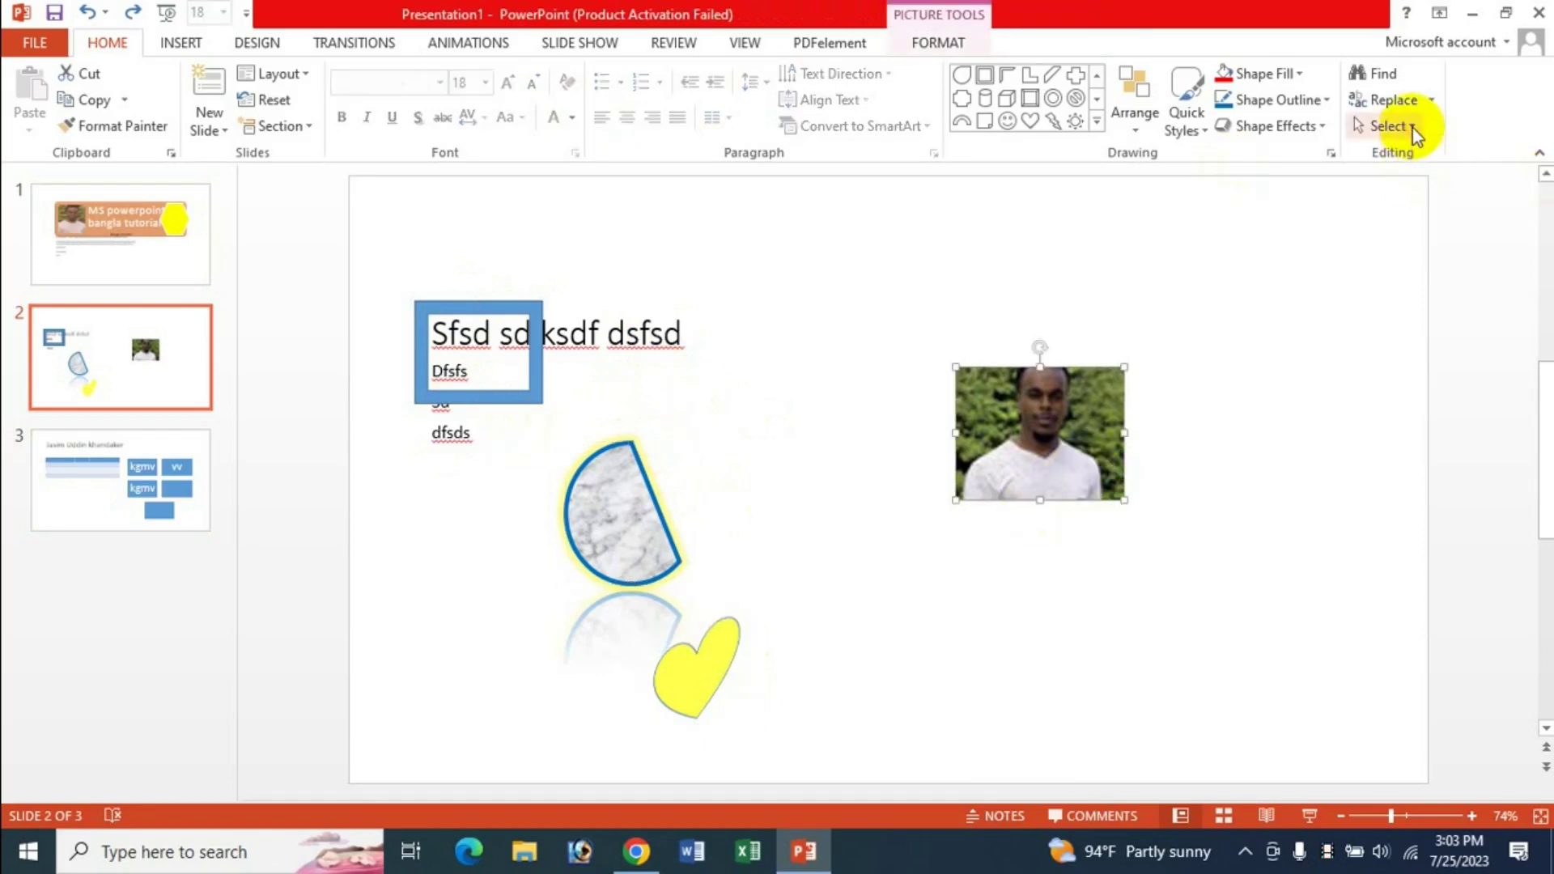
Select every object on slide 2, then deselect them all.
click(1392, 127)
click(1401, 153)
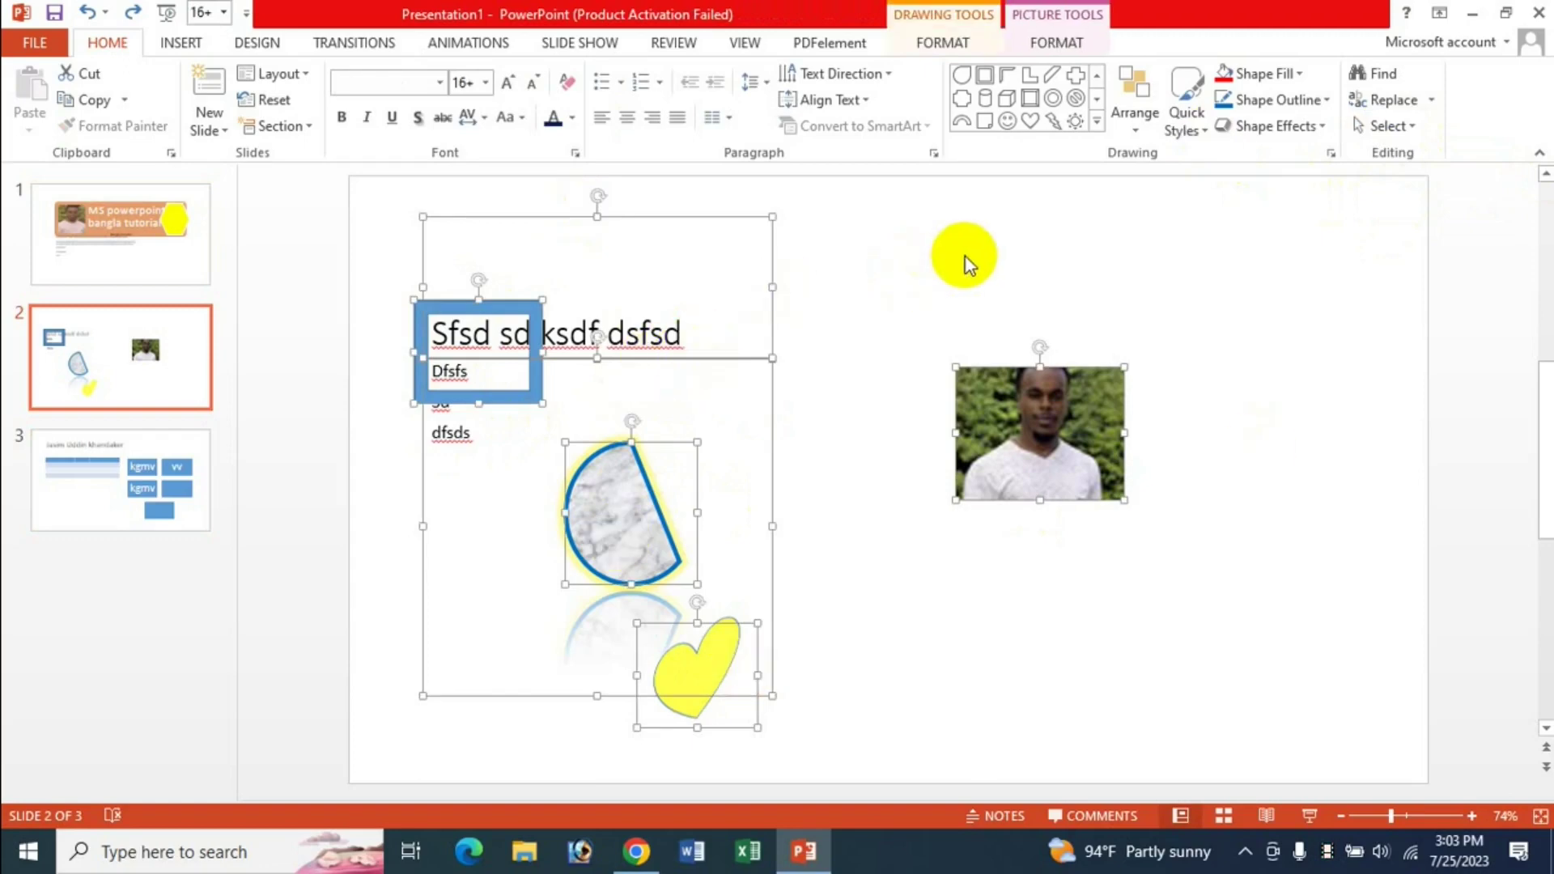
click(1009, 246)
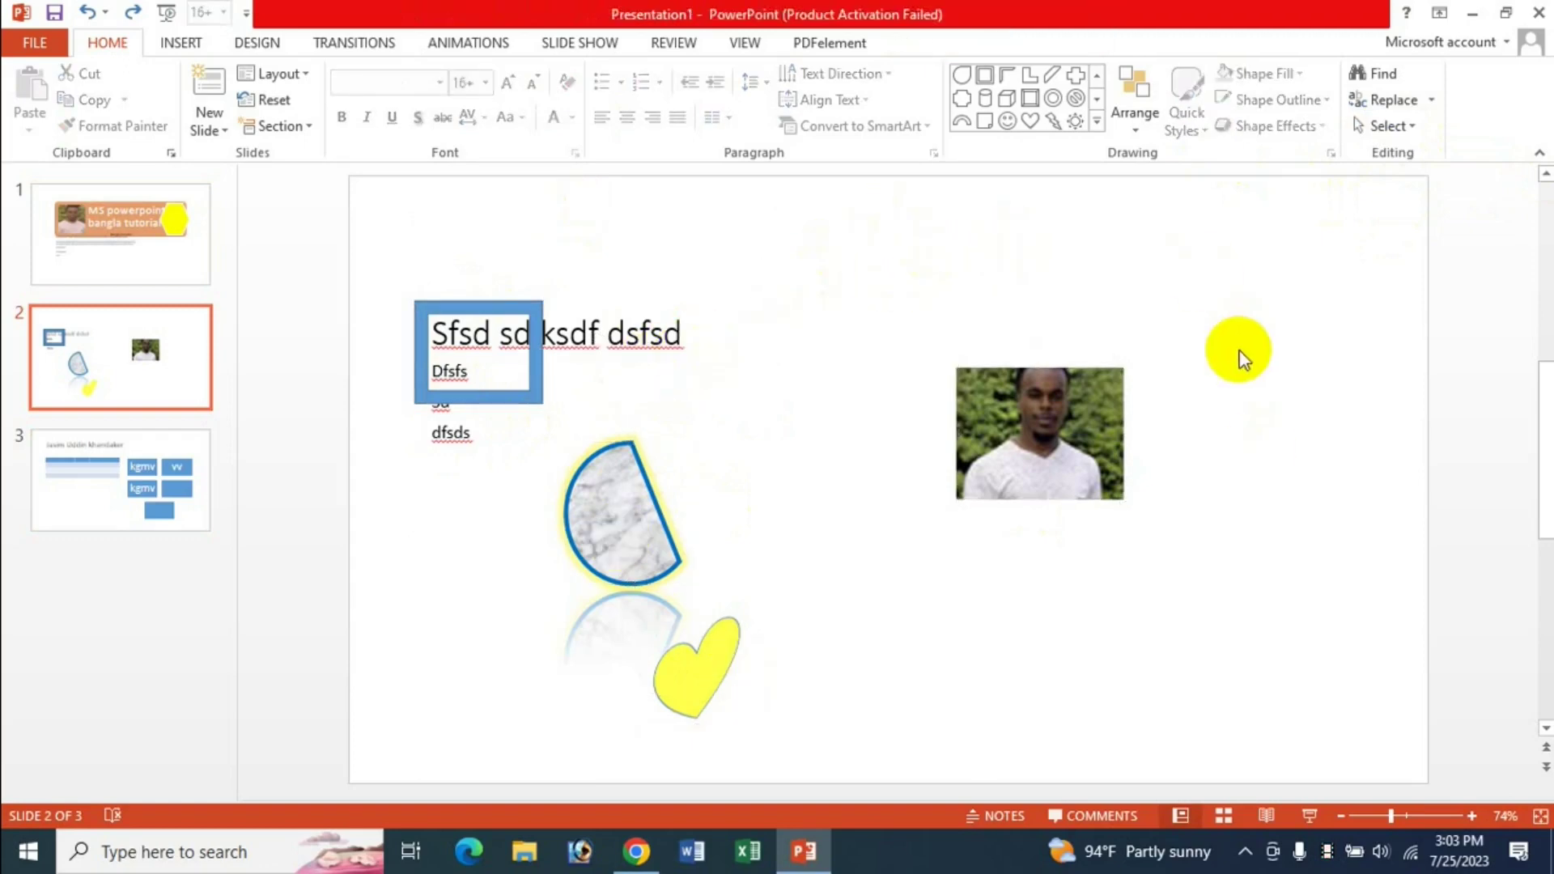
click(1401, 126)
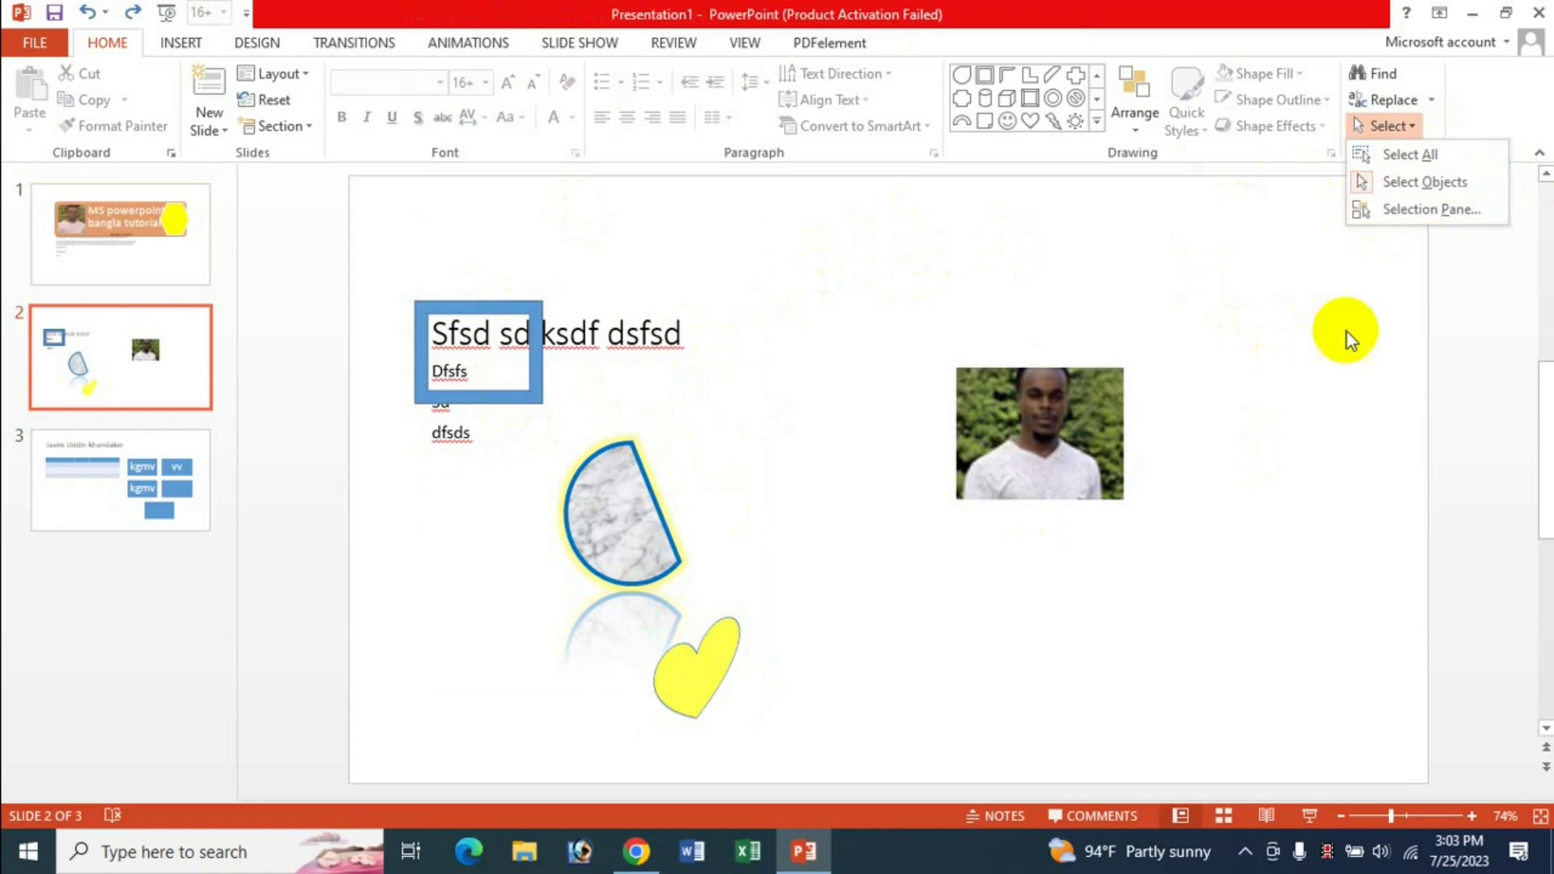
Show and close the Selection Pane, preview the Arrange and Select menus, then switch to Chrome's YouTube page.
click(1408, 212)
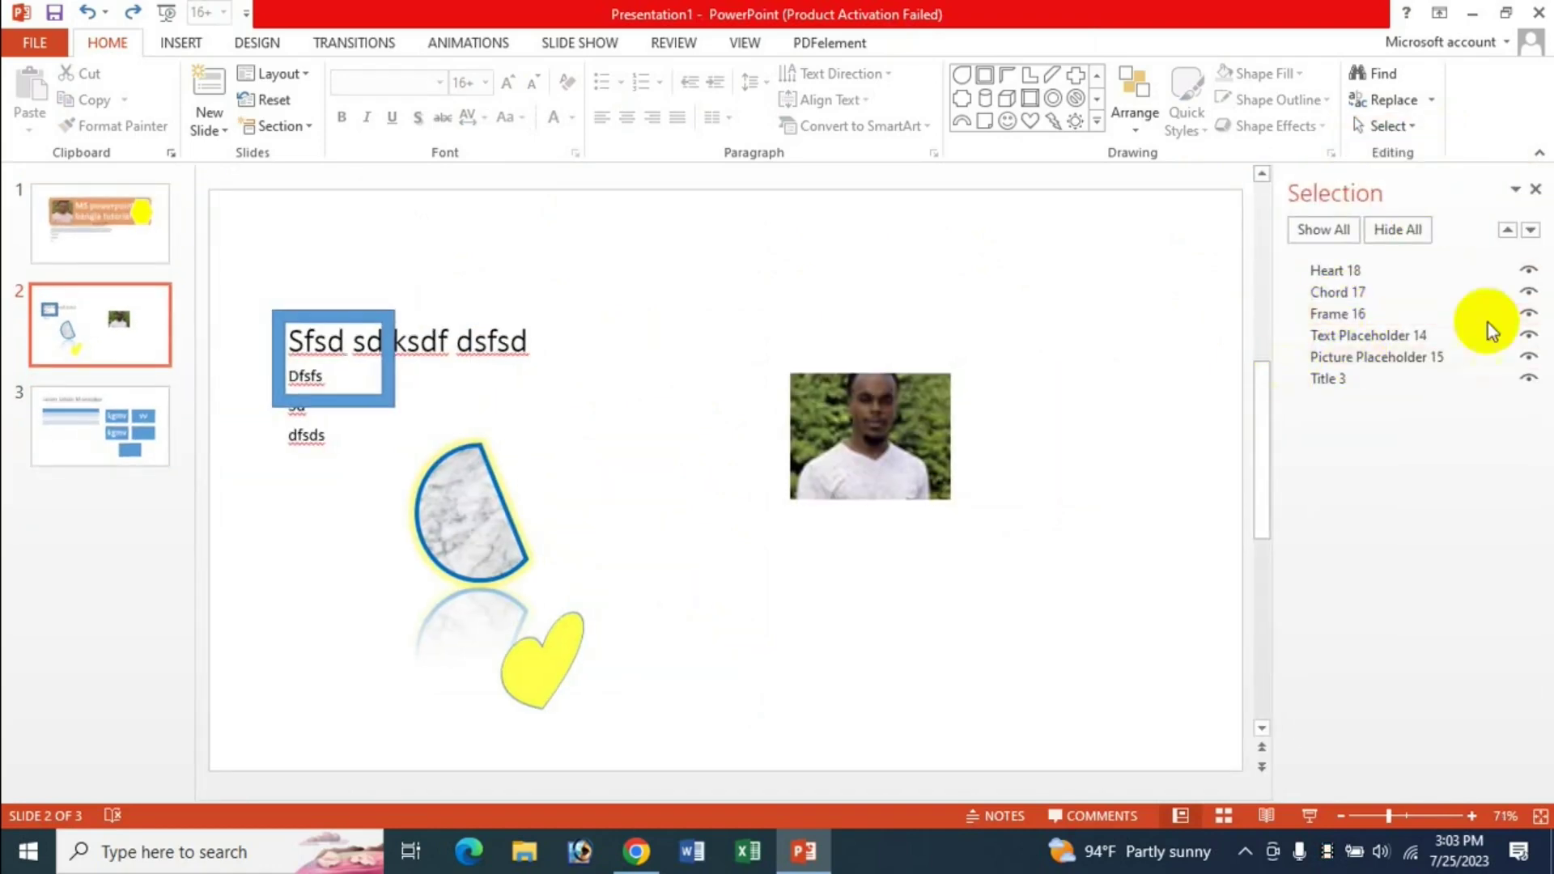
click(1536, 188)
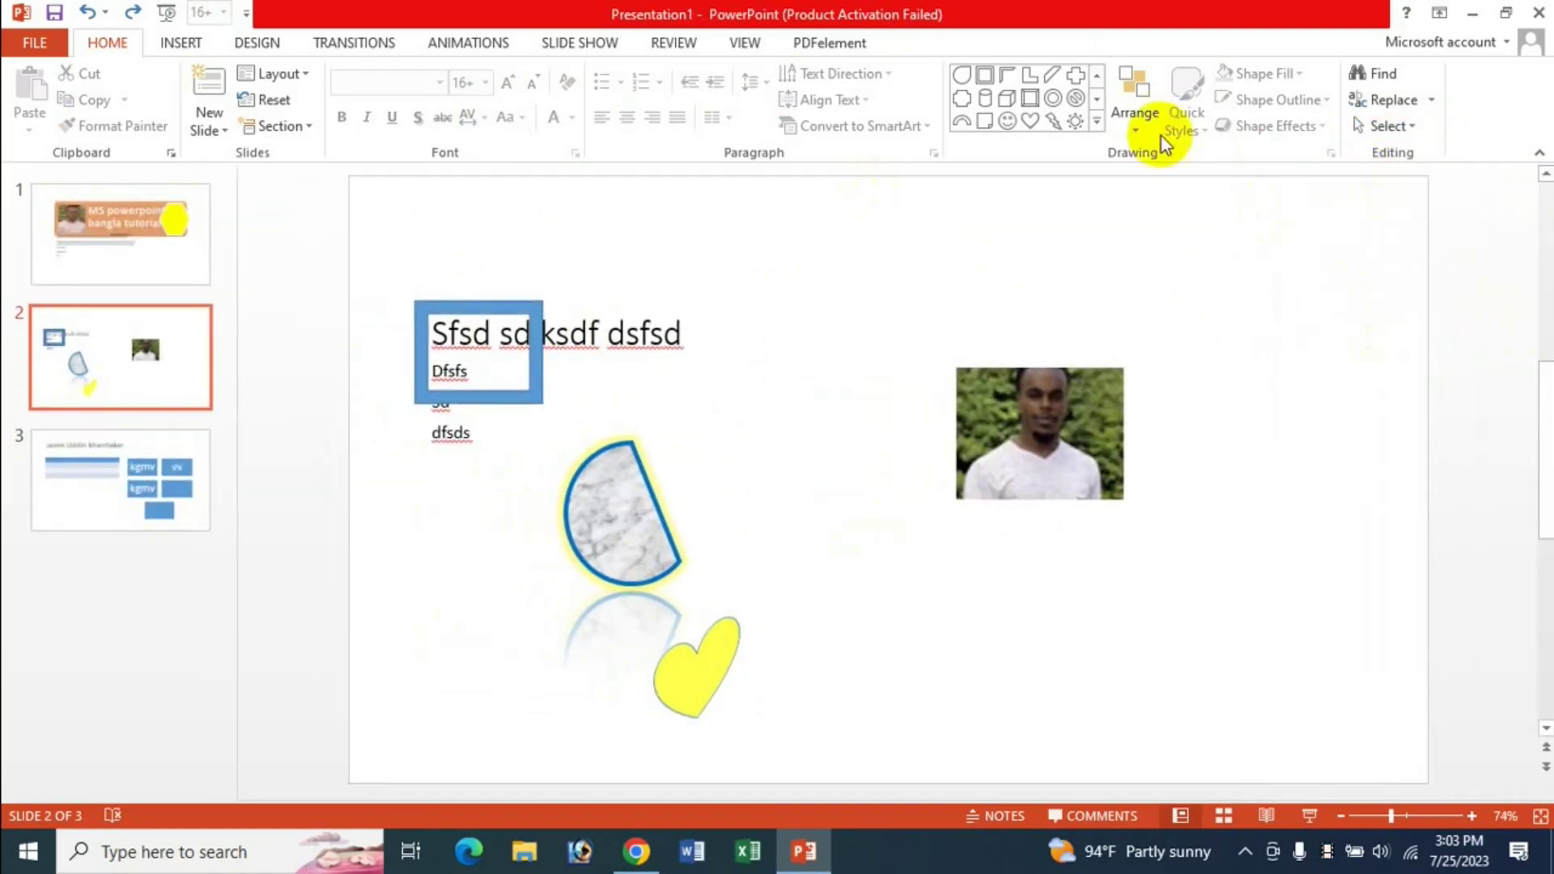
click(1135, 117)
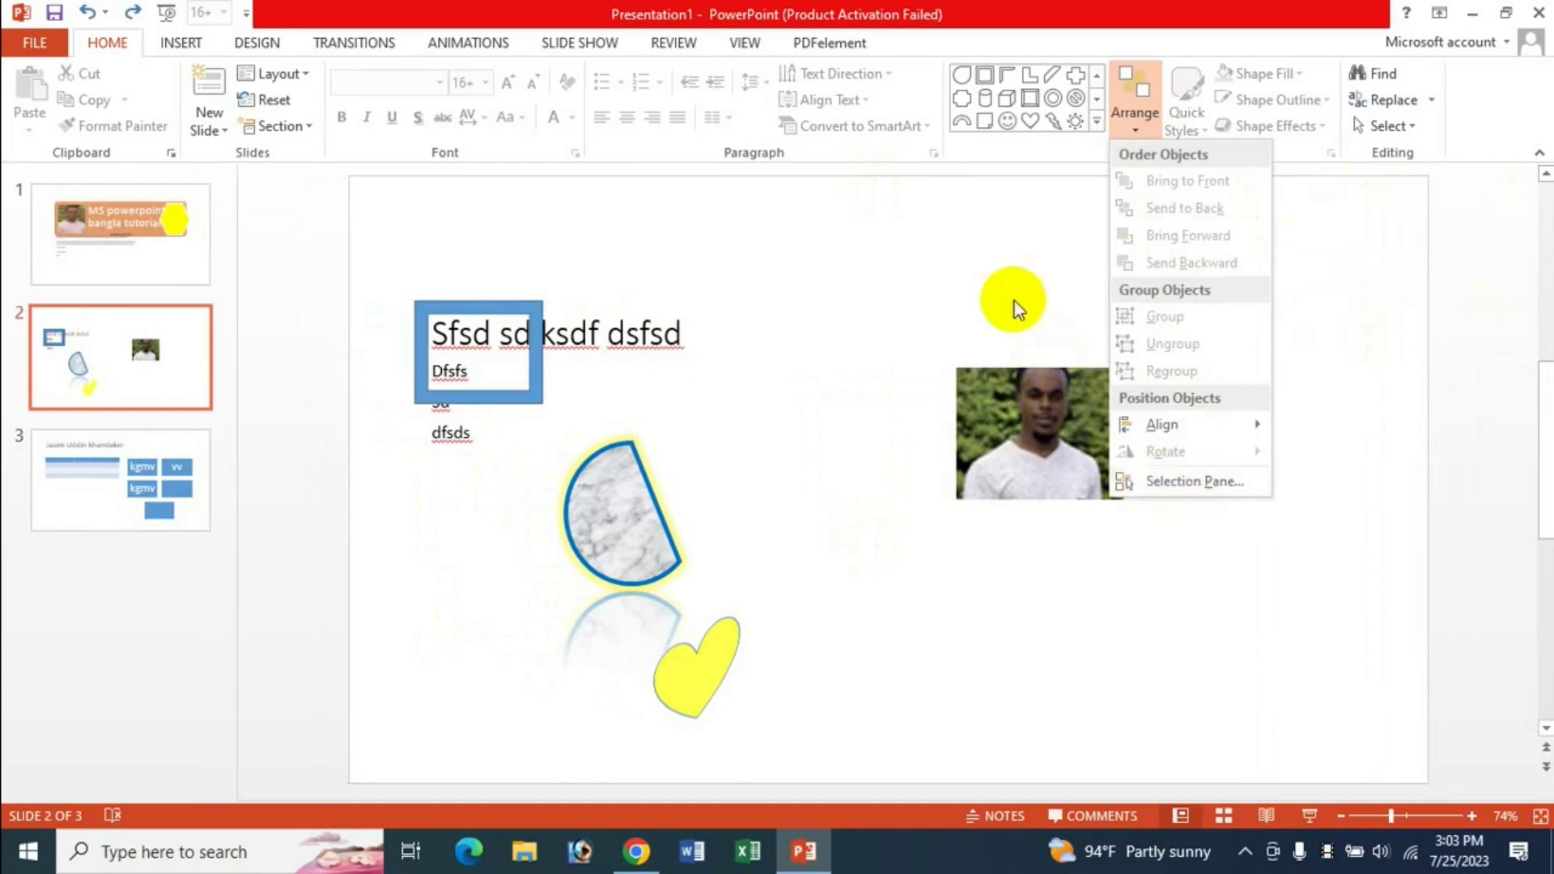
click(1409, 126)
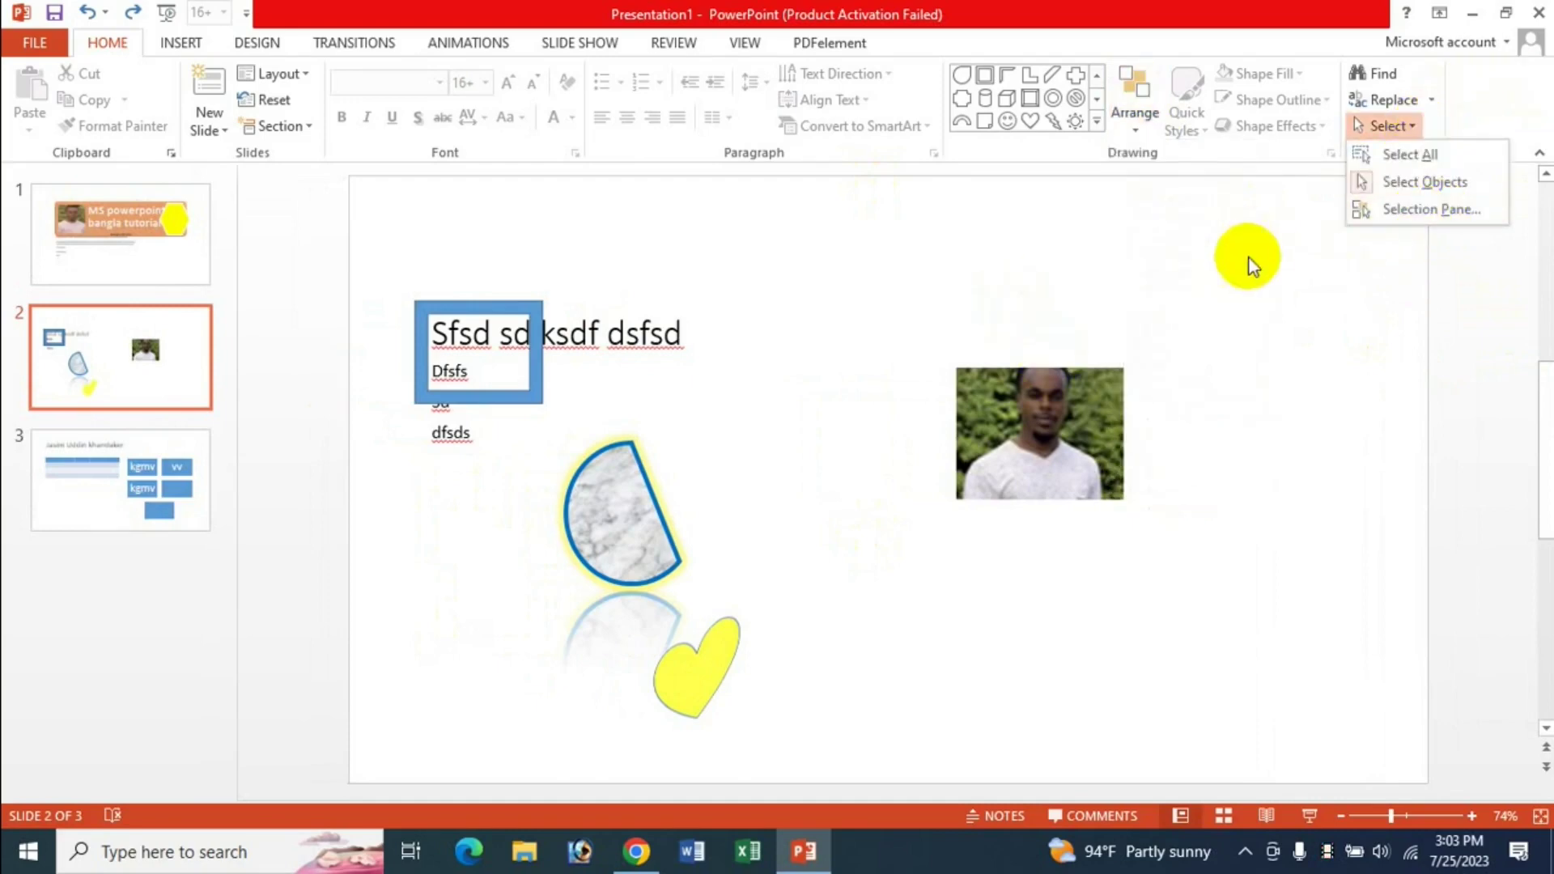
click(1305, 320)
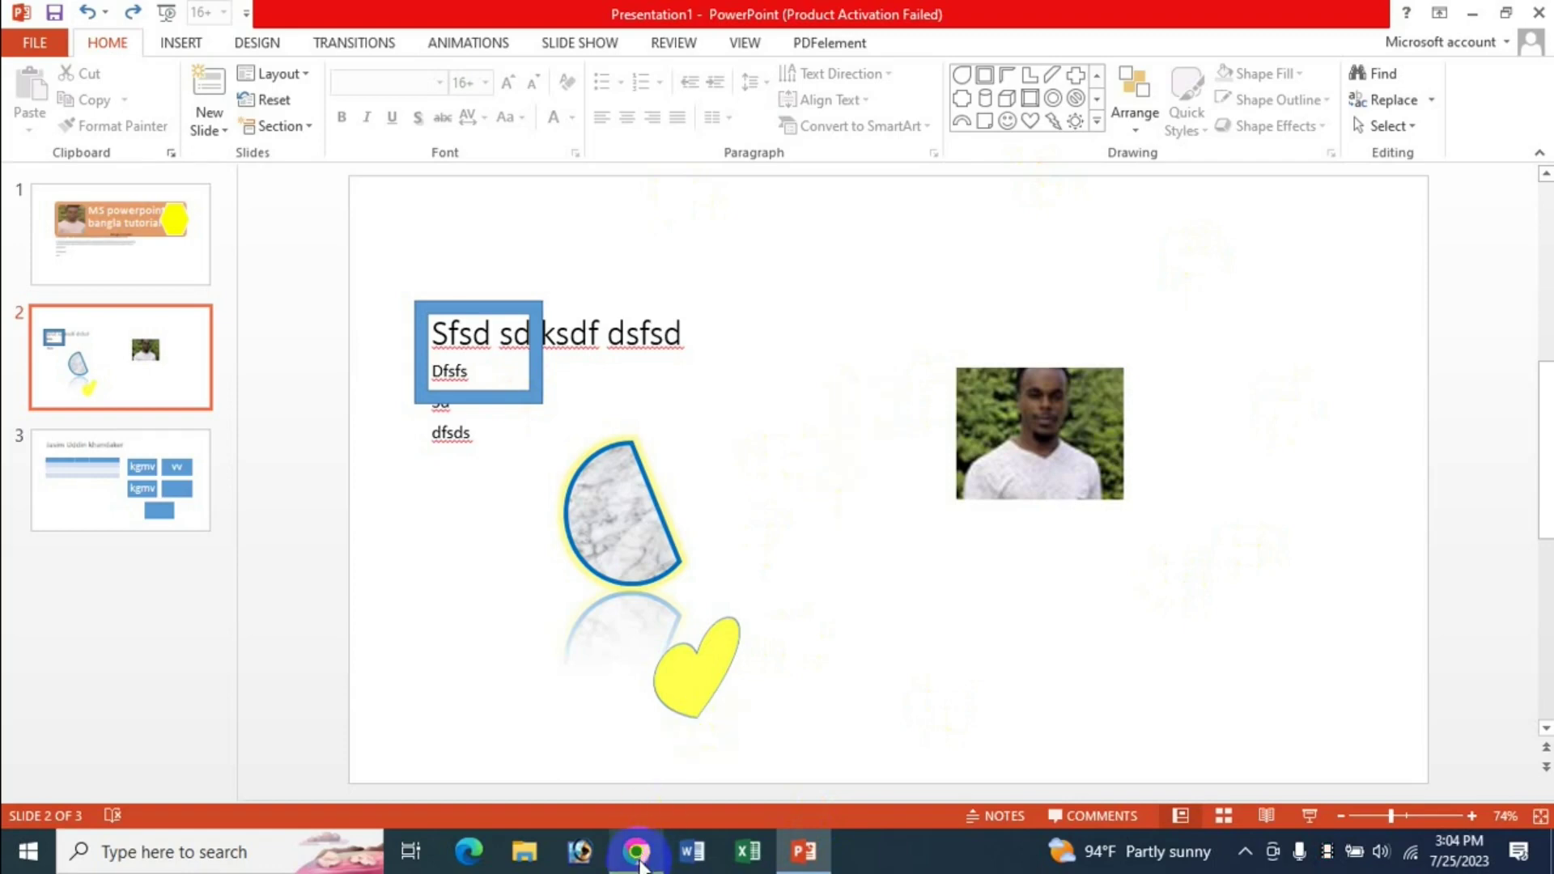
click(636, 851)
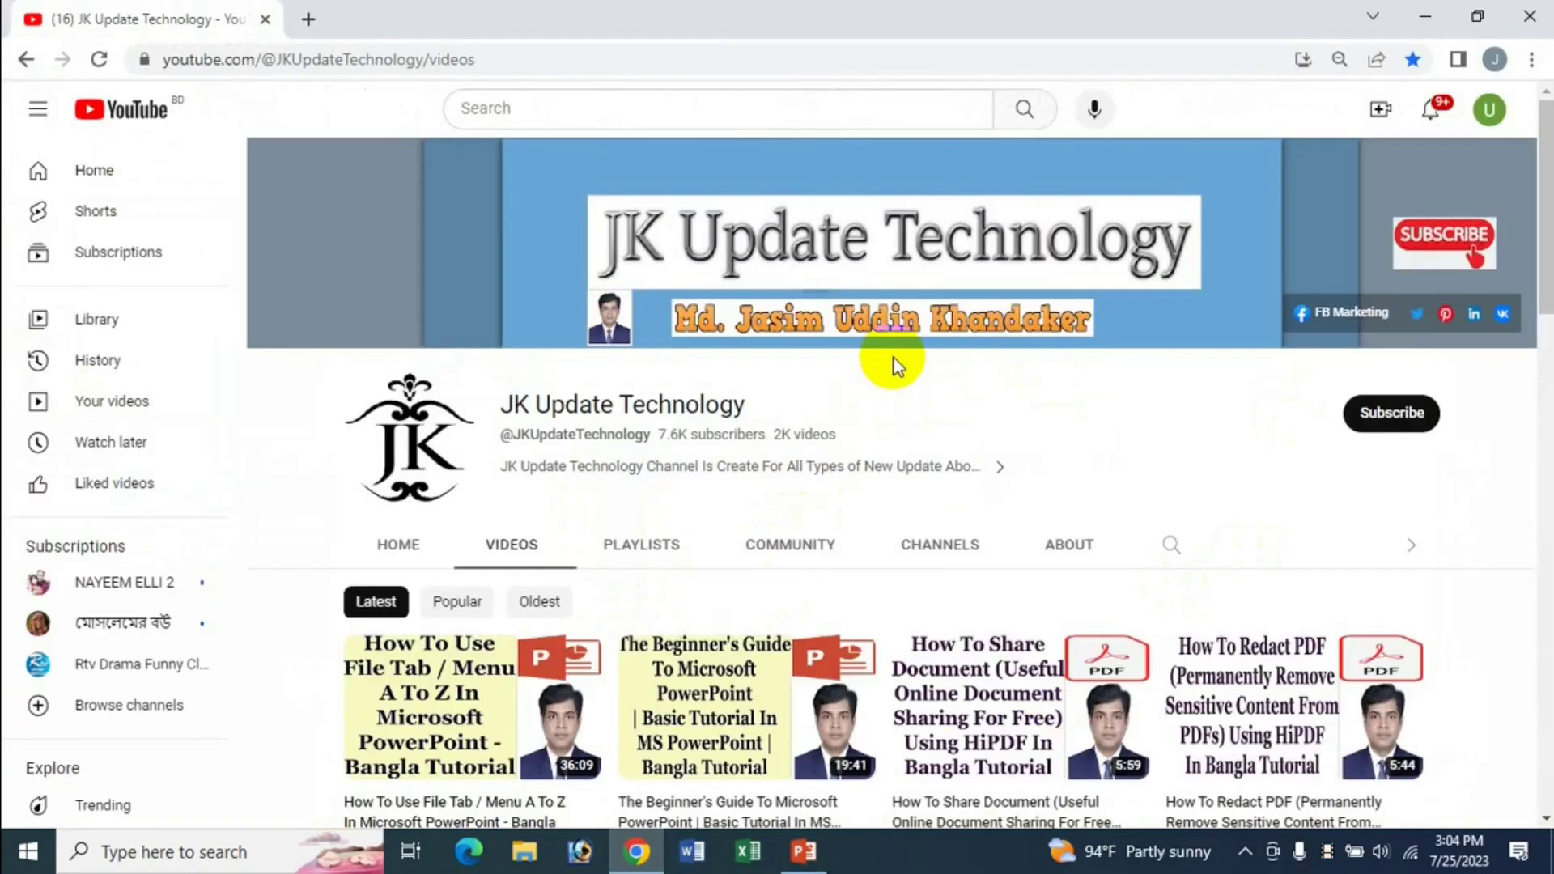